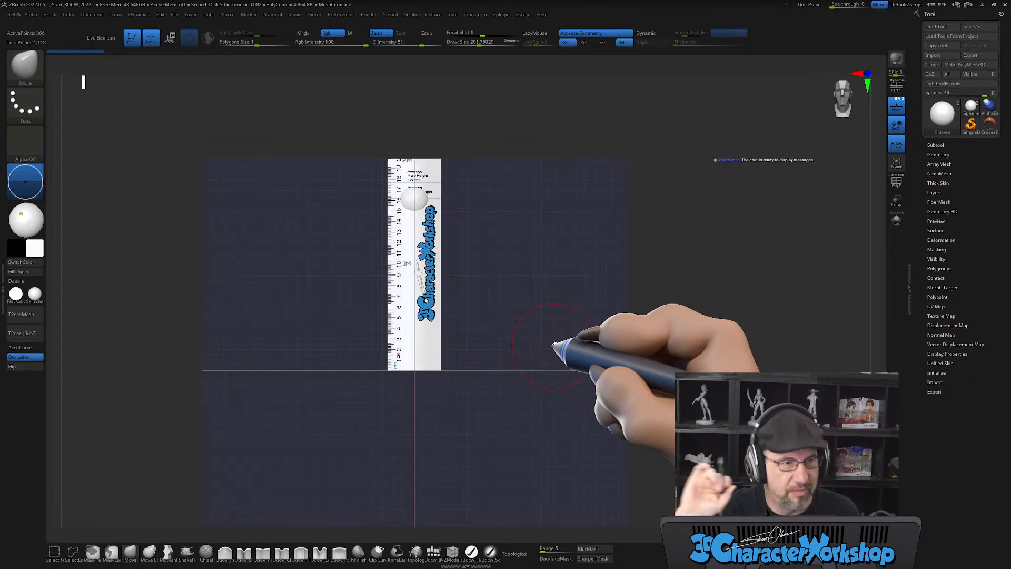
Show only the sphere subtool, move it down near the scene's centre and hide the floor grid.
left_click(935, 145)
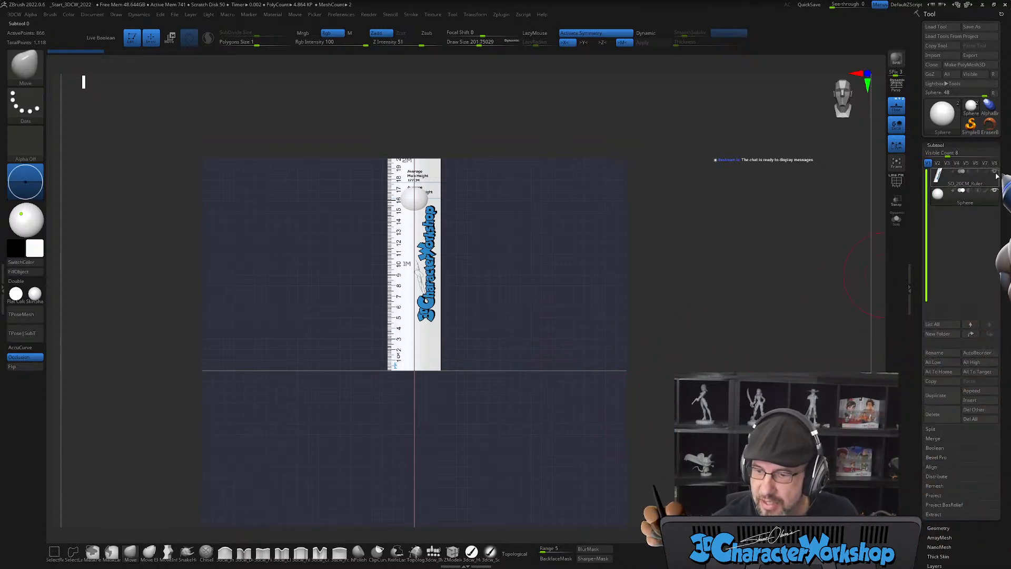
left_click(946, 195, "ctrl+shift")
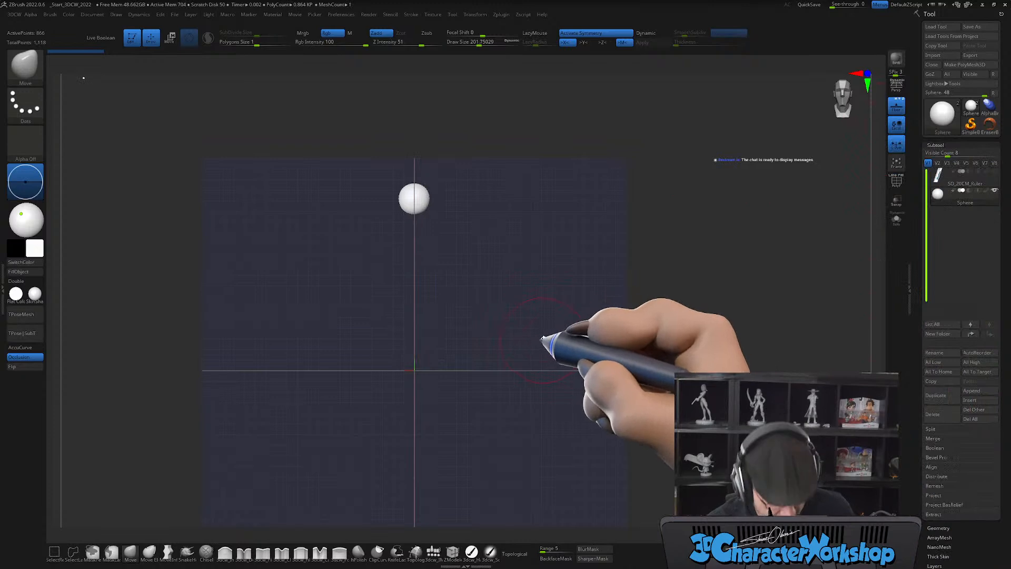
key("w")
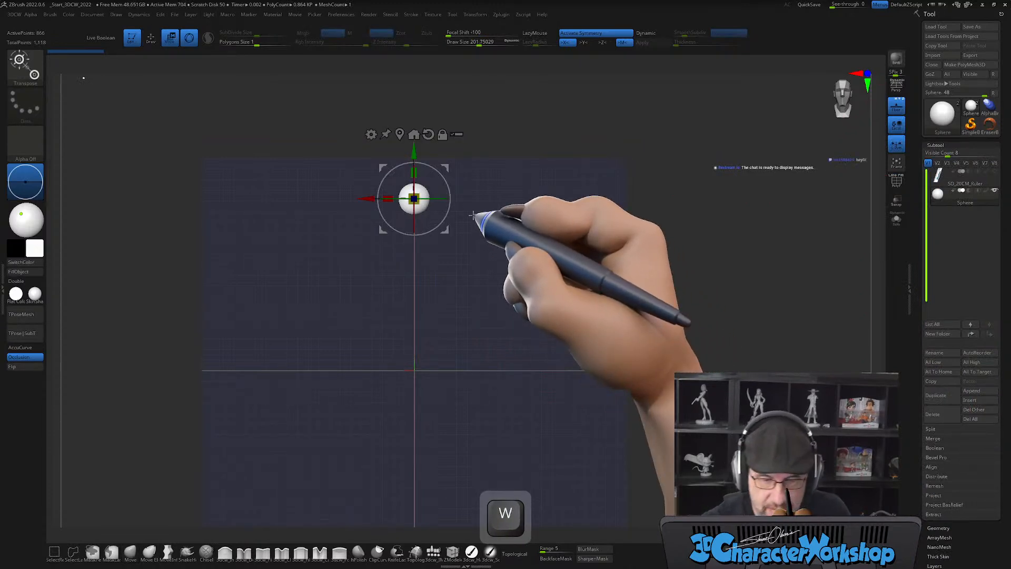
left_click_drag(414, 199, 414, 283)
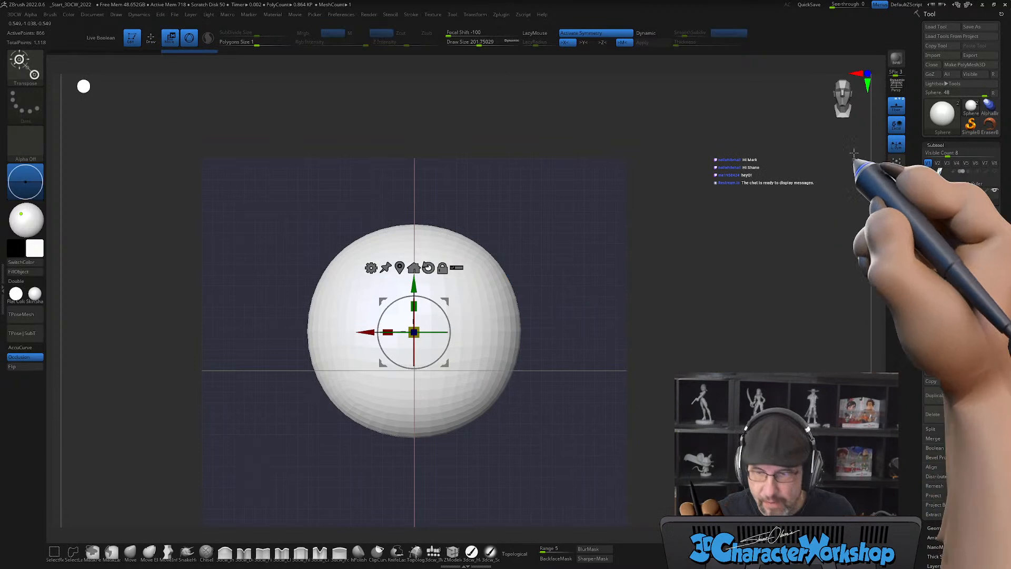
key("shift+p")
key("q")
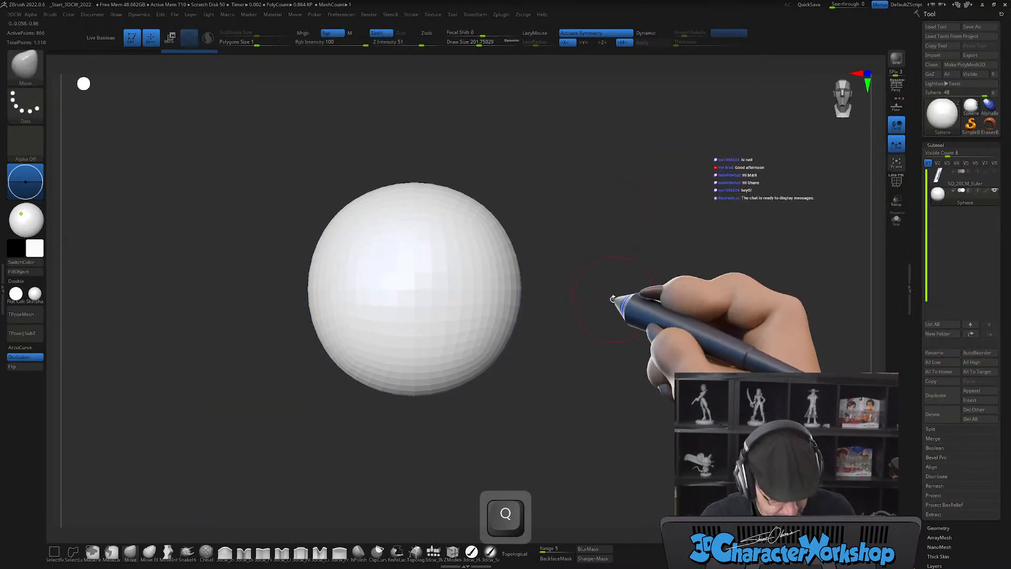
Subdivide the sphere twice and delete its lower subdivision levels.
key("ctrl+d")
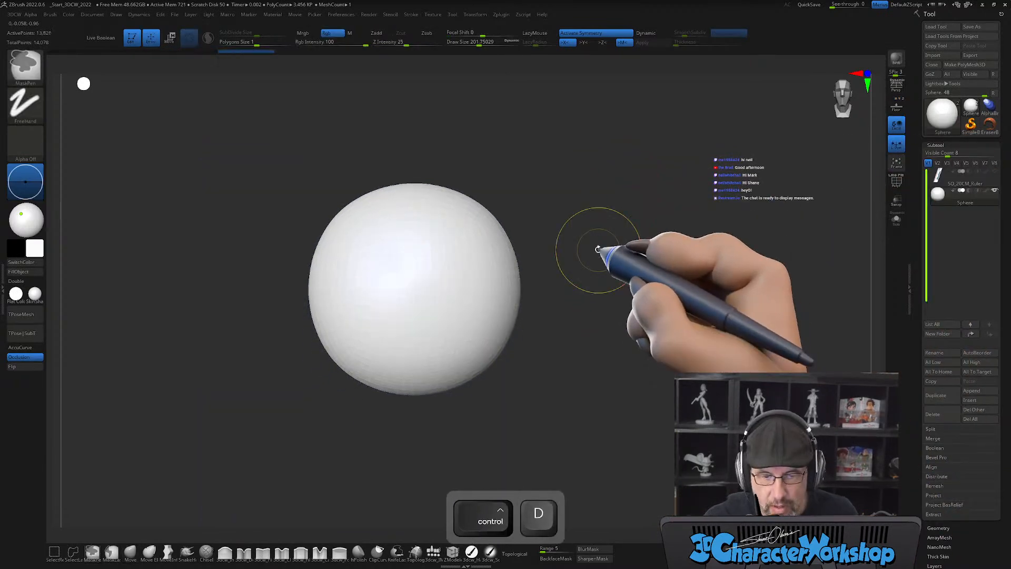
key("ctrl+d")
left_click_drag(653, 297, 650, 267, "alt")
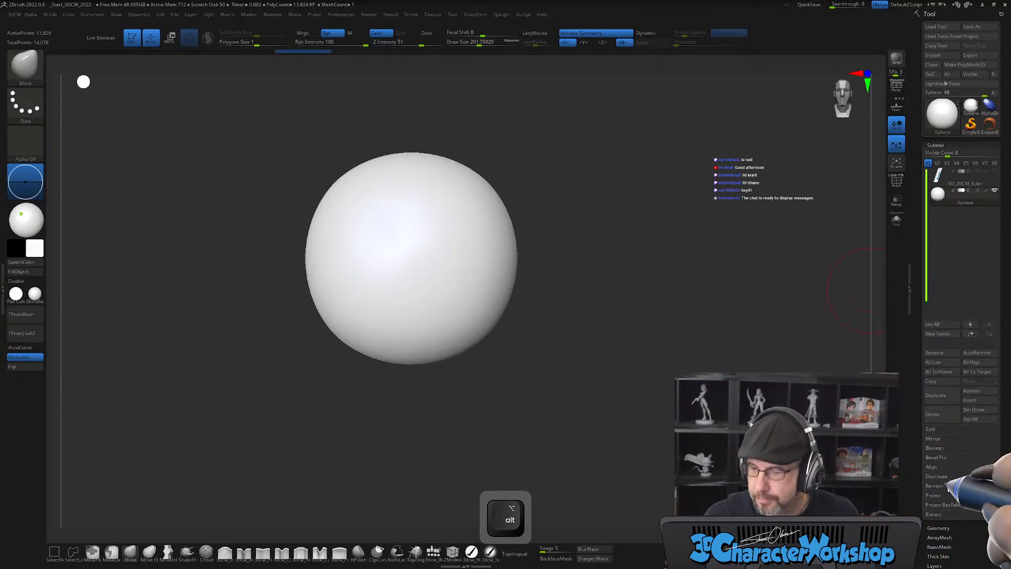
left_click(938, 528)
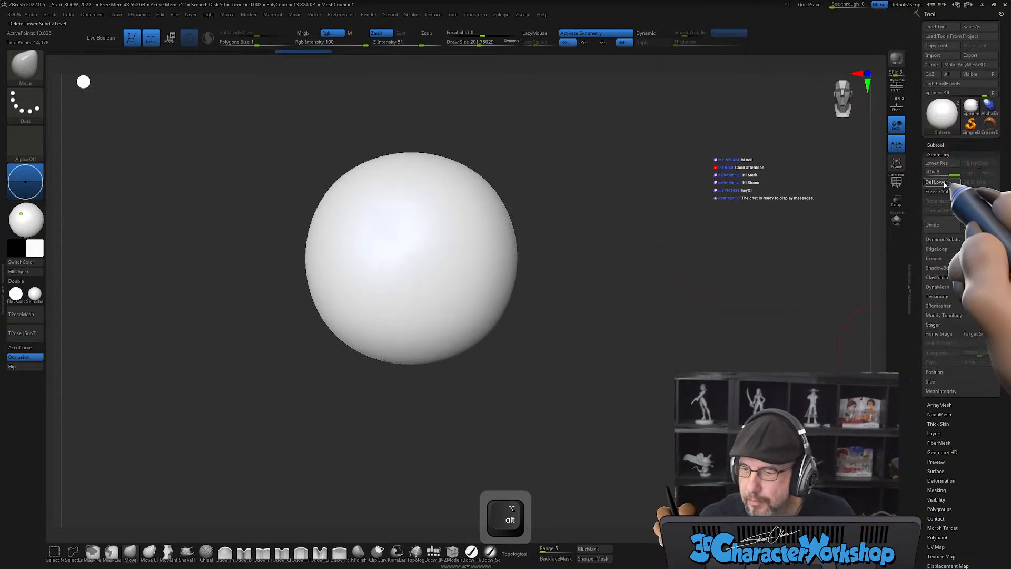
left_click(930, 183)
left_click_drag(653, 268, 639, 278, "alt")
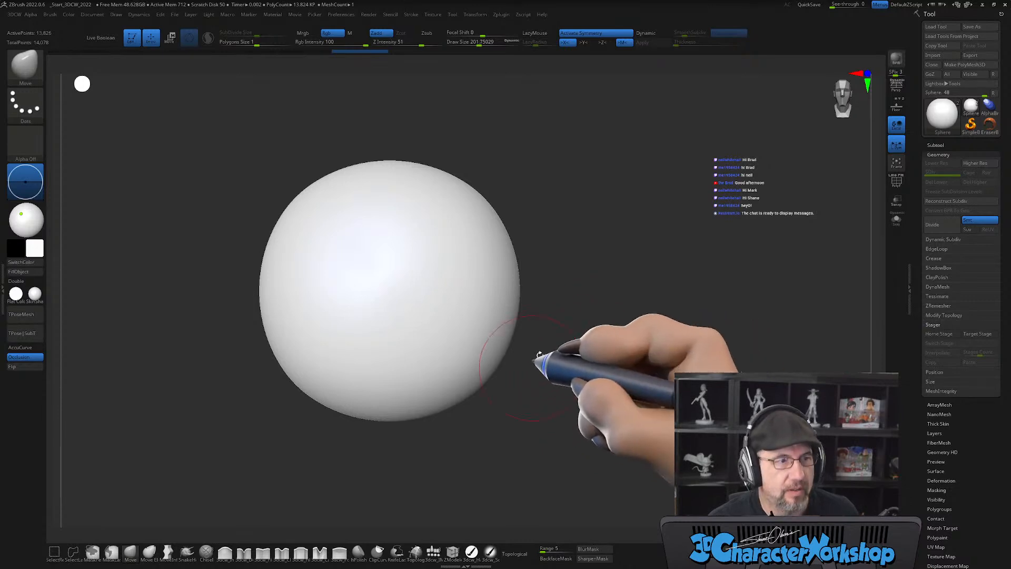
left_click_drag(579, 345, 573, 341, "alt")
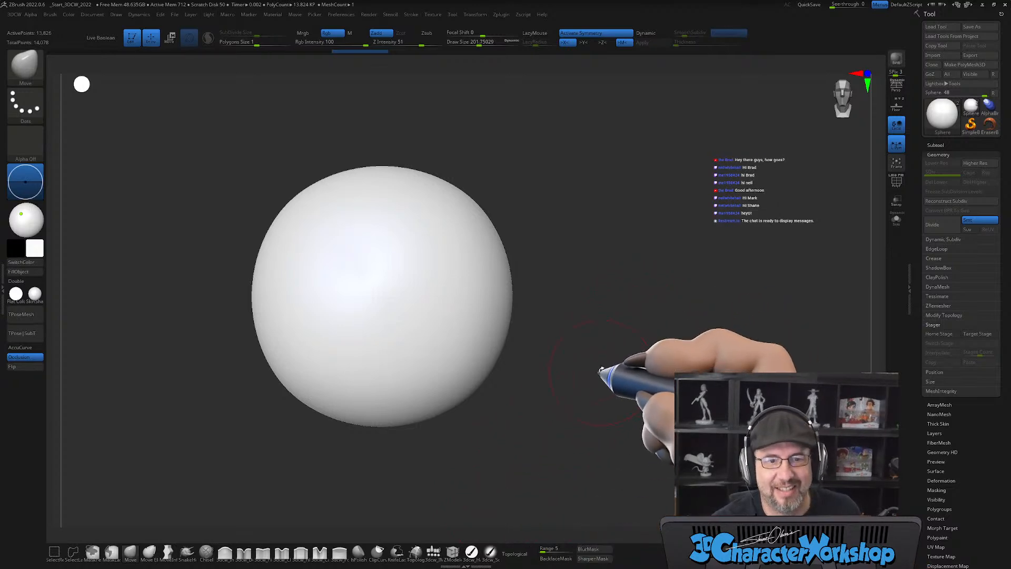
left_click_drag(591, 367, 603, 369, "alt")
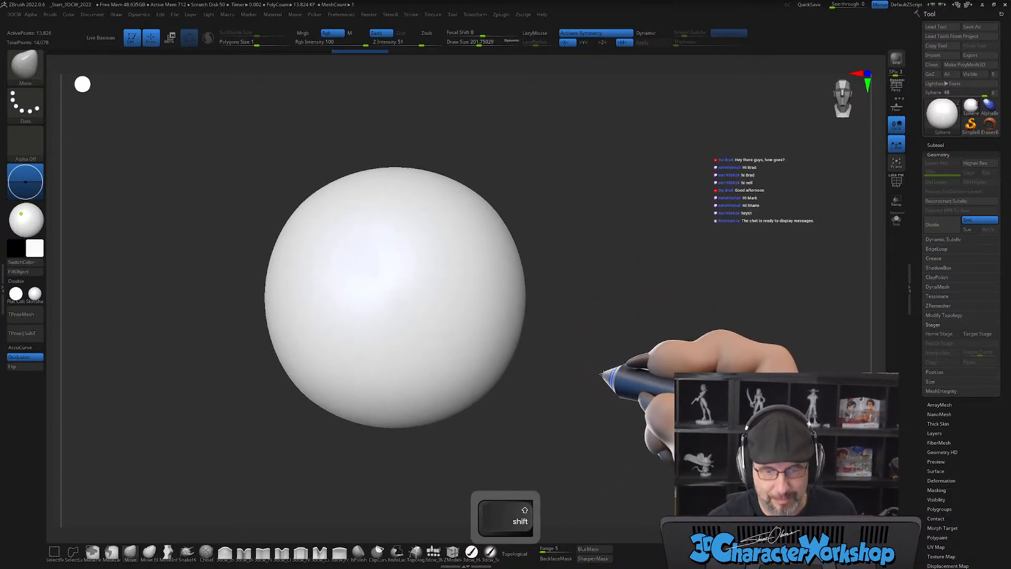
left_click_drag(599, 376, 614, 361, "alt")
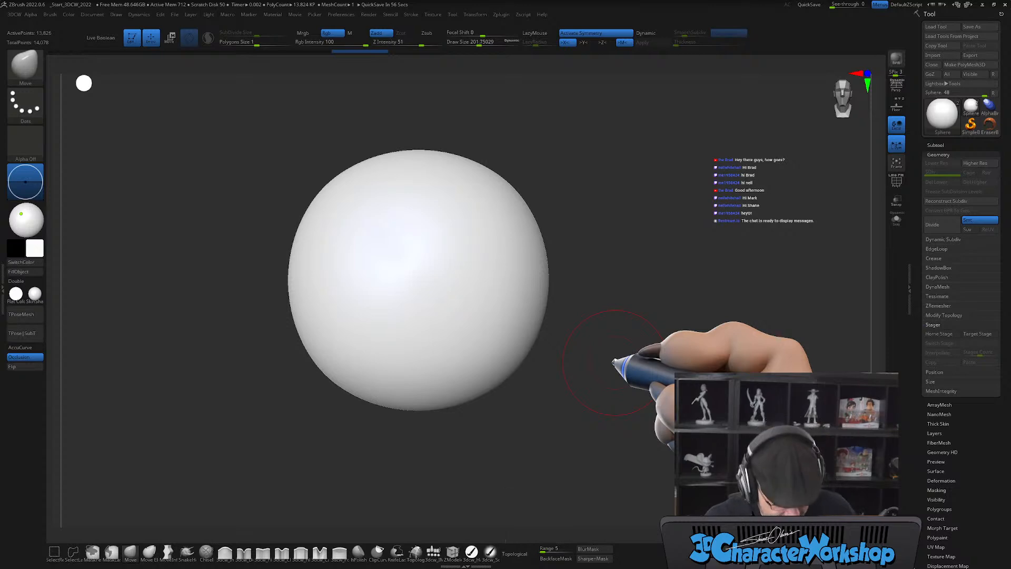
key("s")
left_click_drag(589, 368, 604, 369)
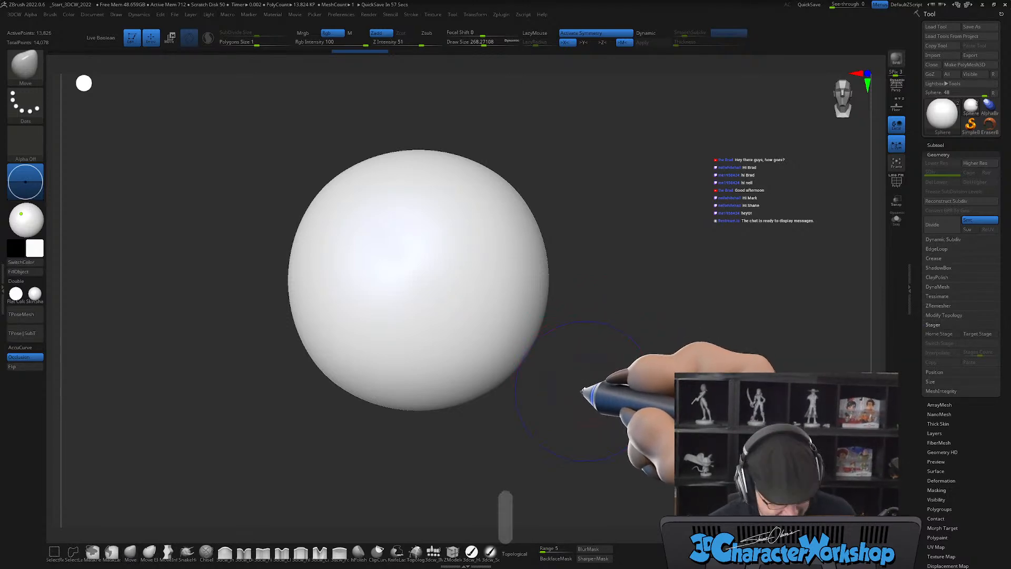
key("shift+f")
key("shift+f")
left_click_drag(591, 364, 600, 332, "alt")
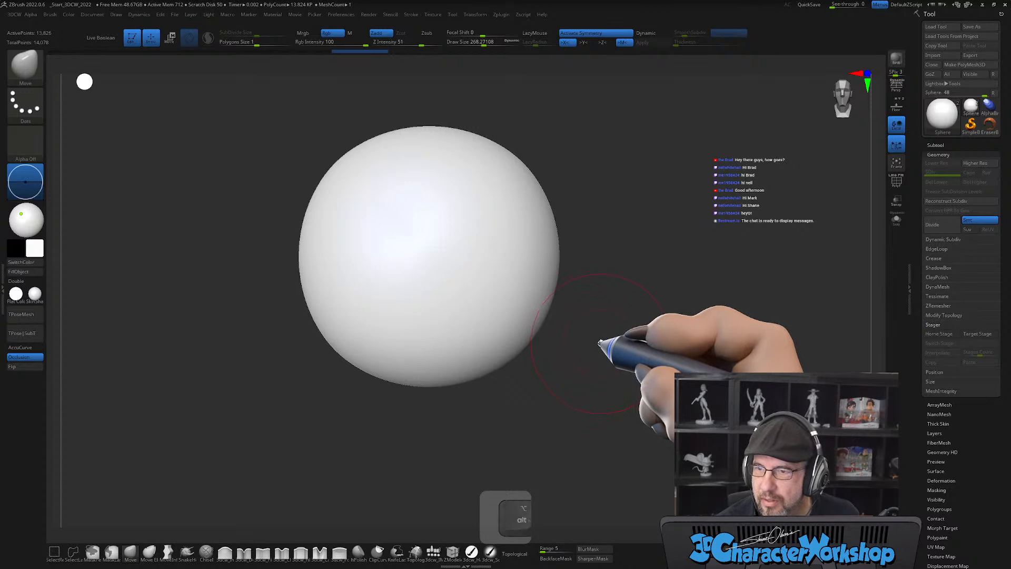
Duplicate the sphere downward with the original masked, then offset the copy forward in side view as the face mass.
key("w")
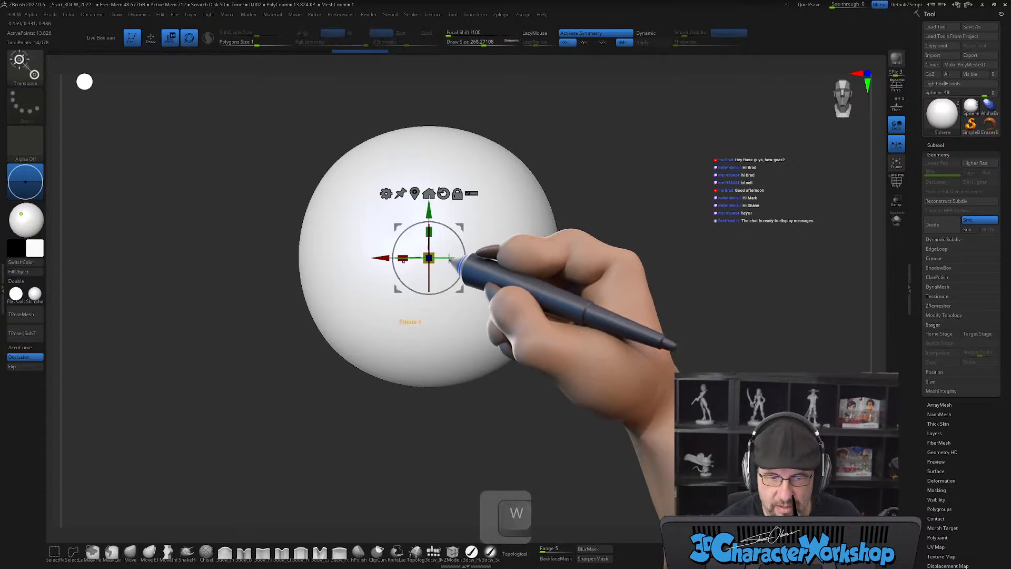
left_click_drag(429, 223, 431, 312, "ctrl")
left_click_drag(586, 364, 594, 300, "alt")
mouse_move(431, 257)
left_mouse_down()
mouse_move(438, 234)
mouse_move(427, 246)
left_mouse_up()
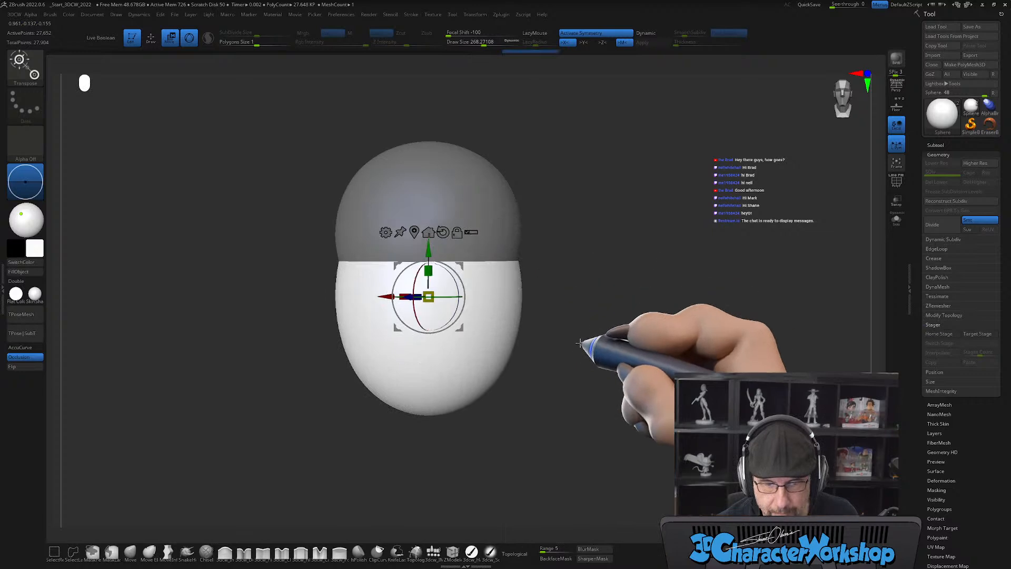
left_click_drag(566, 343, 639, 332, "alt")
left_click_drag(452, 296, 437, 297)
key("q")
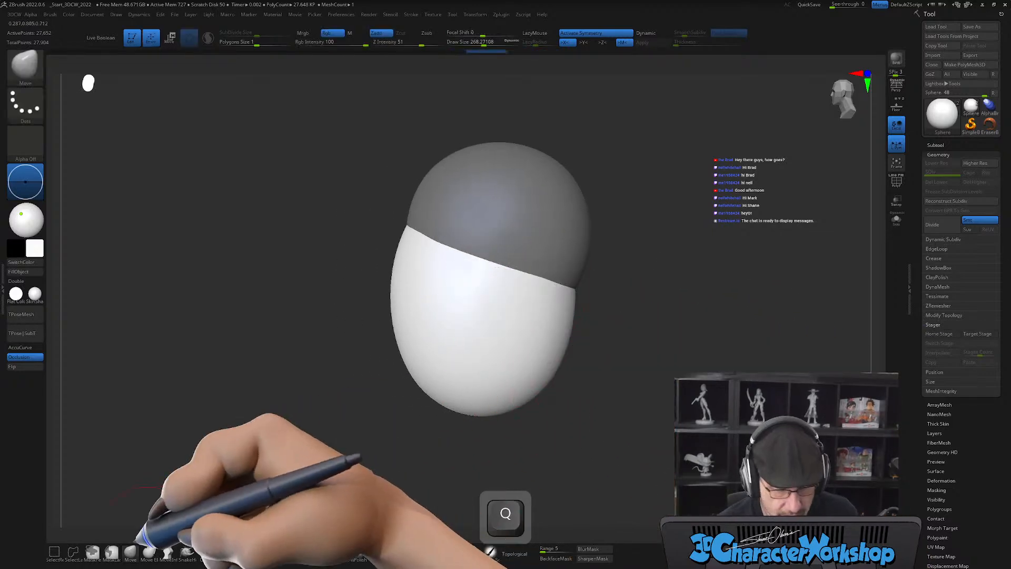
Push the back of the unmasked lower sphere forward into a jaw shape, using the Move brush at a draw size of about 753.
left_click(130, 552)
key("s")
left_click_drag(265, 399, 280, 402)
left_click_drag(280, 394, 291, 378, "alt")
key("s")
left_click_drag(600, 288, 617, 293)
left_click_drag(616, 299, 631, 333, "alt")
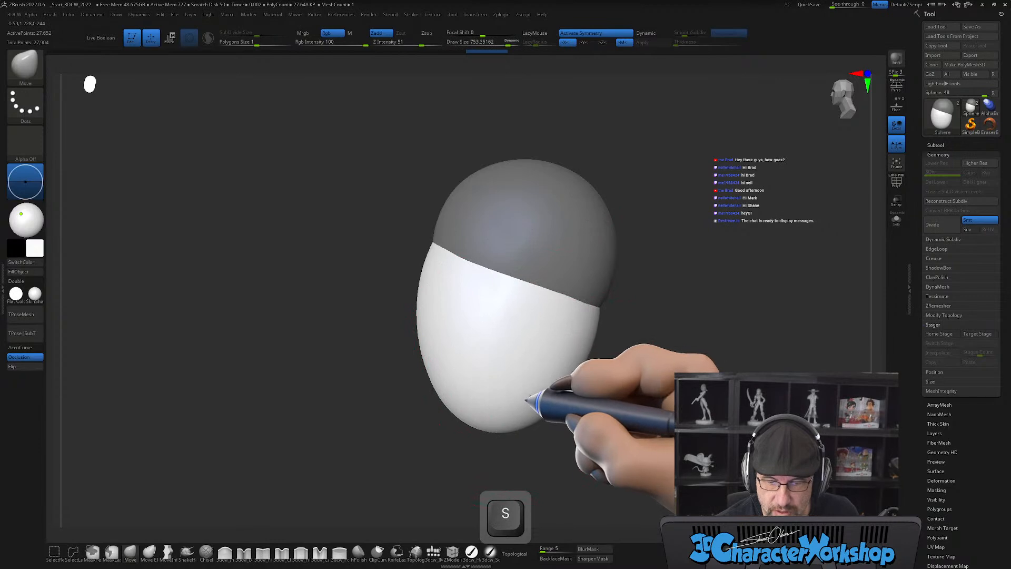
left_click_drag(534, 359, 551, 326)
left_click_drag(499, 390, 491, 390)
left_click_drag(540, 333, 526, 321)
left_click_drag(485, 411, 470, 407)
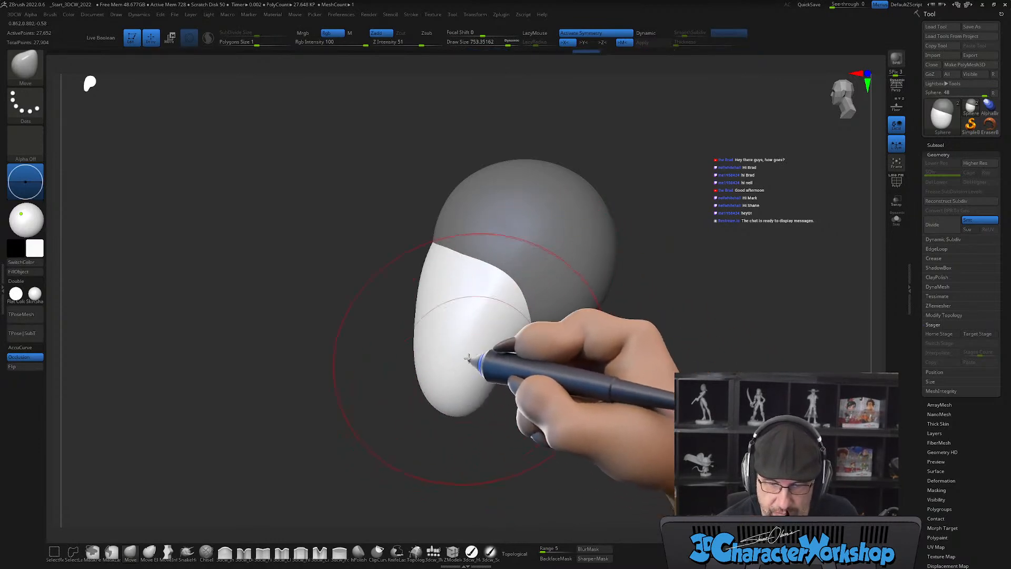
Flatten the front of the face mass and taper the underside of the jaw toward the chin with the Move brush.
left_click_drag(424, 338, 434, 337)
left_click_drag(439, 402, 452, 404)
left_click_drag(433, 264, 449, 262)
right_click_drag(465, 390, 533, 348)
left_click_drag(515, 263, 509, 240)
left_click_drag(510, 313, 500, 309)
left_click_drag(475, 396, 464, 387)
left_click_drag(497, 338, 489, 336)
right_click_drag(489, 336, 572, 367)
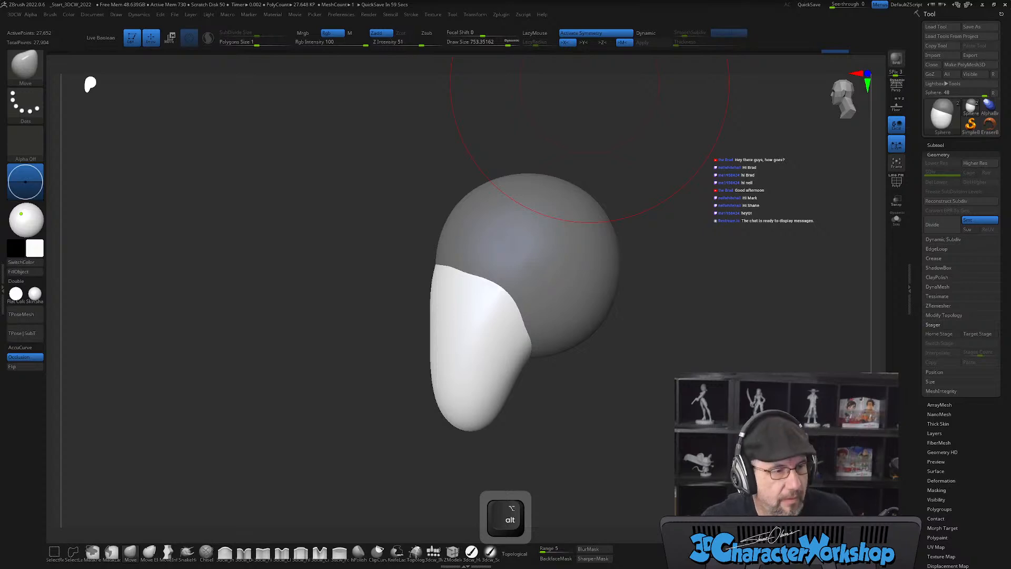
Switch to Spotify by searching for "spot", and move its window off this screen.
key("super")
type("spot")
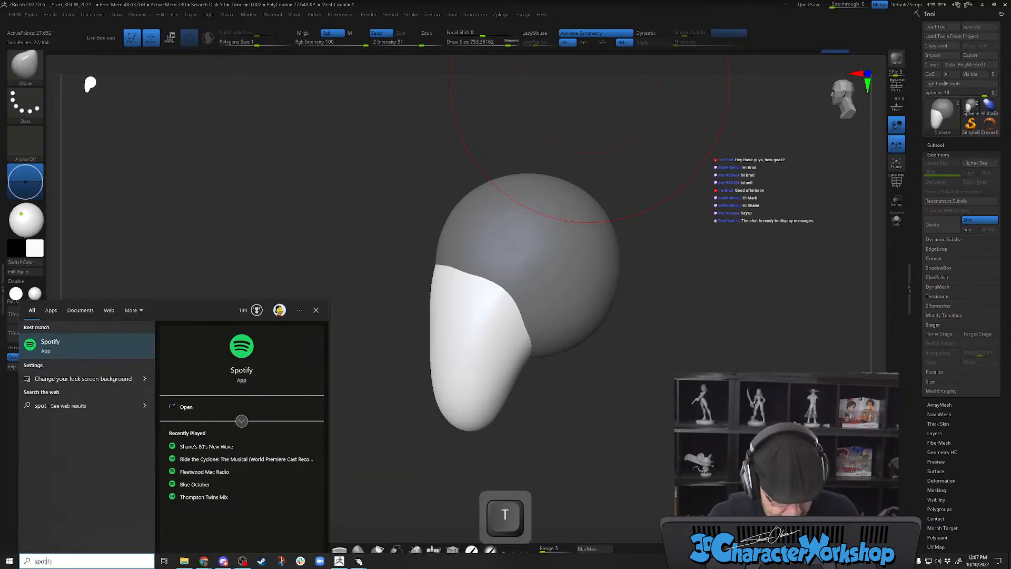
key("Return")
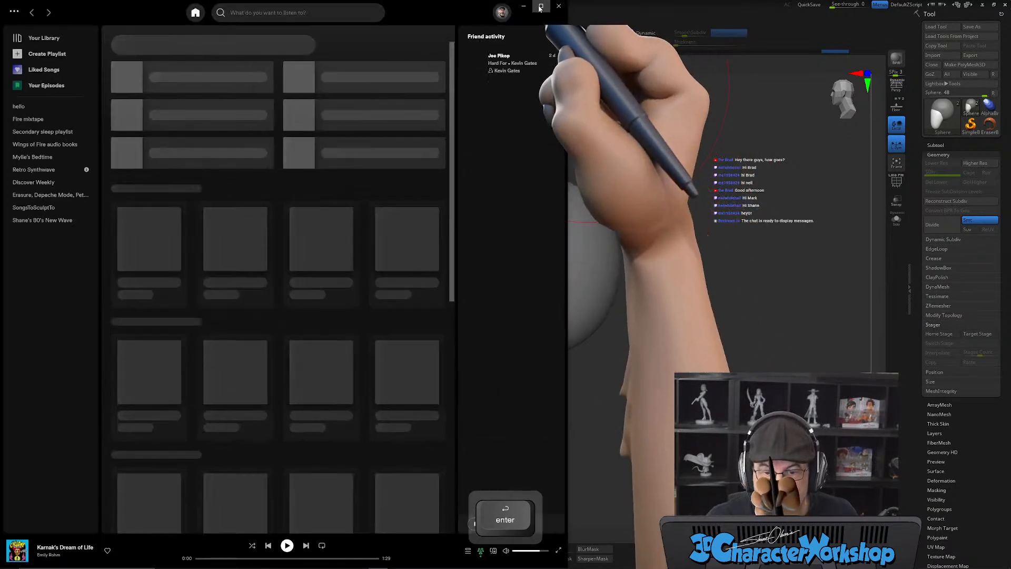
left_click_drag(472, 11, 811, 0)
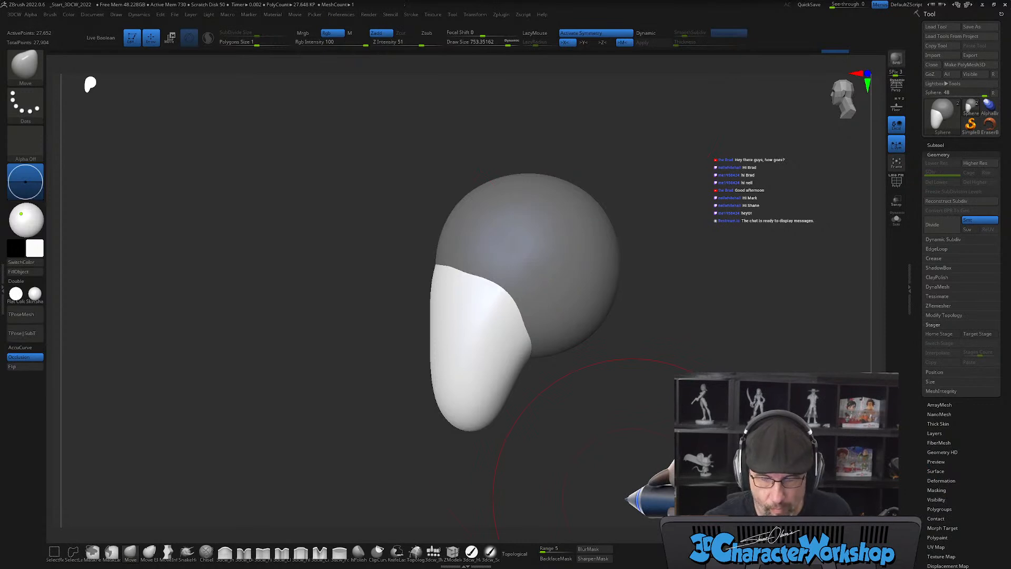
Refine the side profile of the unmasked face mass, adjusting the jaw angle and the upper edge along the cranium.
mouse_move(590, 391)
left_mouse_down("alt")
mouse_move(573, 402)
mouse_move(628, 350)
mouse_move(654, 350)
left_mouse_up("alt")
key("s")
left_click_drag(504, 336, 503, 336)
left_click_drag(499, 361, 485, 354)
left_click_drag(517, 284, 521, 268)
left_click_drag(556, 319, 541, 322)
mouse_move(518, 262)
left_mouse_down()
mouse_move(515, 274)
mouse_move(551, 257)
mouse_move(534, 254)
mouse_move(583, 289)
mouse_move(553, 323)
mouse_move(562, 286)
mouse_move(570, 309)
left_mouse_up()
Invert the mask to protect the face and reshape the cranium's back and base with the Move brush at a draw size of about 835.
left_click(564, 275, "ctrl")
key("s")
key("s")
left_click_drag(524, 343, 541, 344)
left_click_drag(472, 354, 480, 344)
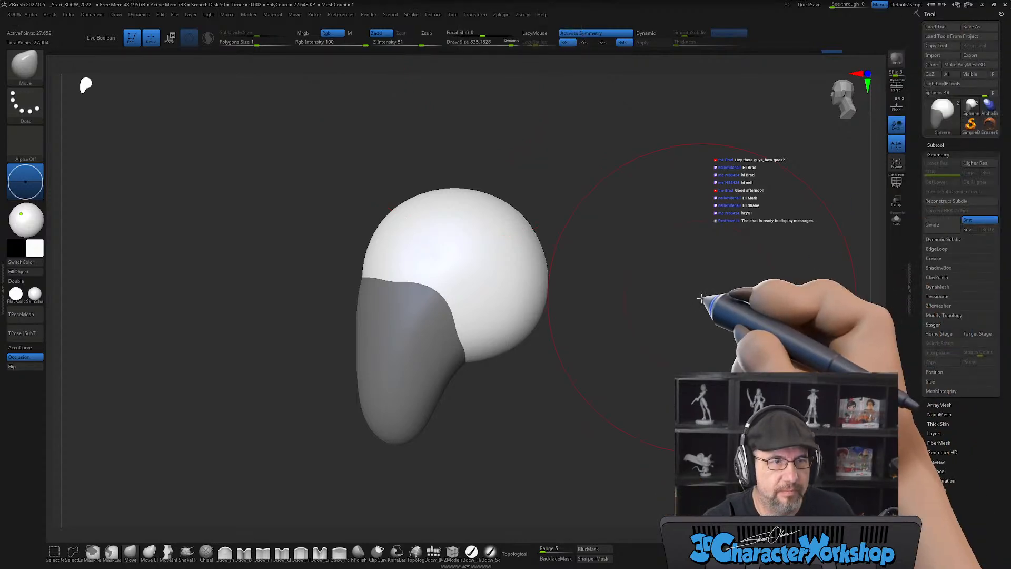
right_click_drag(573, 349, 572, 354, "ctrl")
right_click_drag(558, 389, 565, 379, "alt")
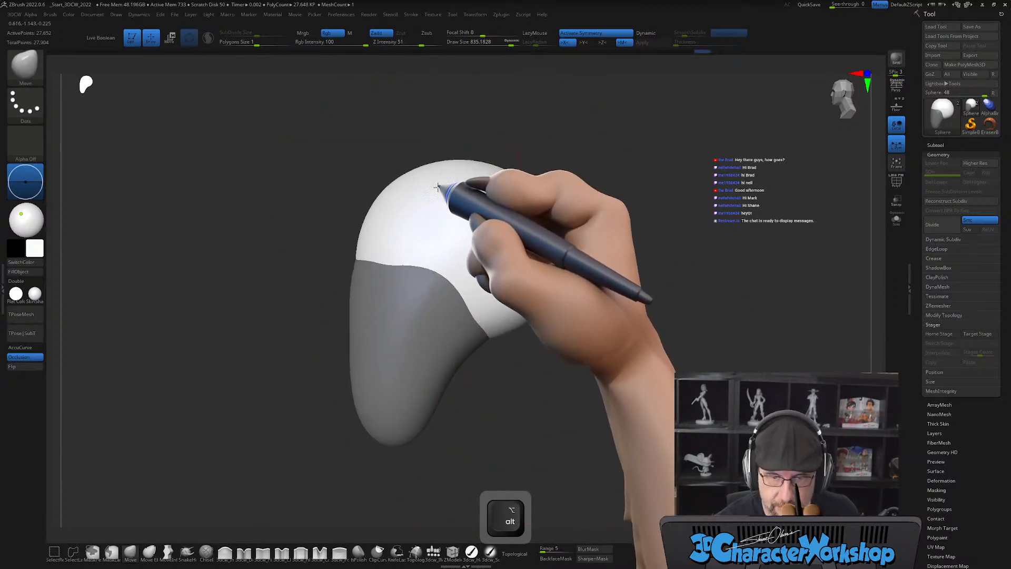
Widen the sides of the cranium symmetrically in front view with the Move brush.
mouse_move(445, 231)
right_mouse_down()
mouse_move(434, 215)
mouse_move(542, 210)
mouse_move(616, 276)
right_mouse_up()
right_click_drag(607, 217, 585, 200, "alt")
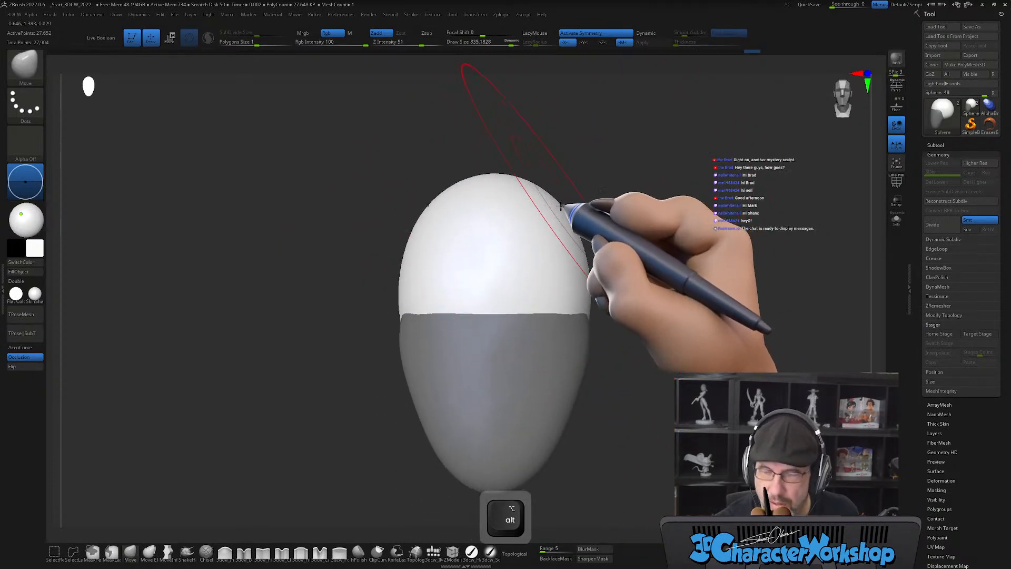
left_click_drag(579, 207, 593, 202)
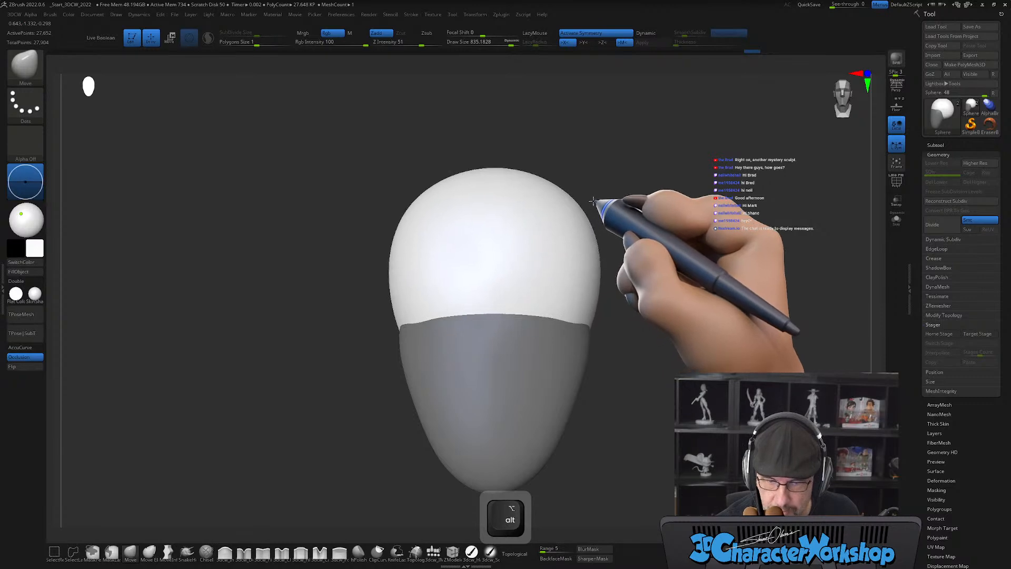
right_click_drag(593, 201, 527, 196, "alt")
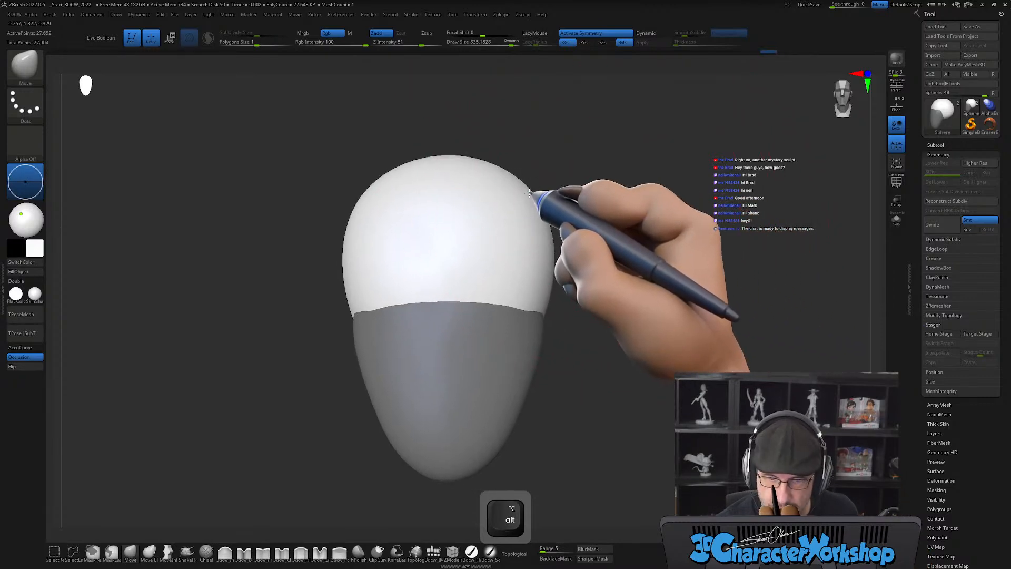
right_click_drag(642, 294, 601, 300, "alt")
Invert the mask on the head, then clear it completely.
key("s")
left_click(563, 320, "ctrl")
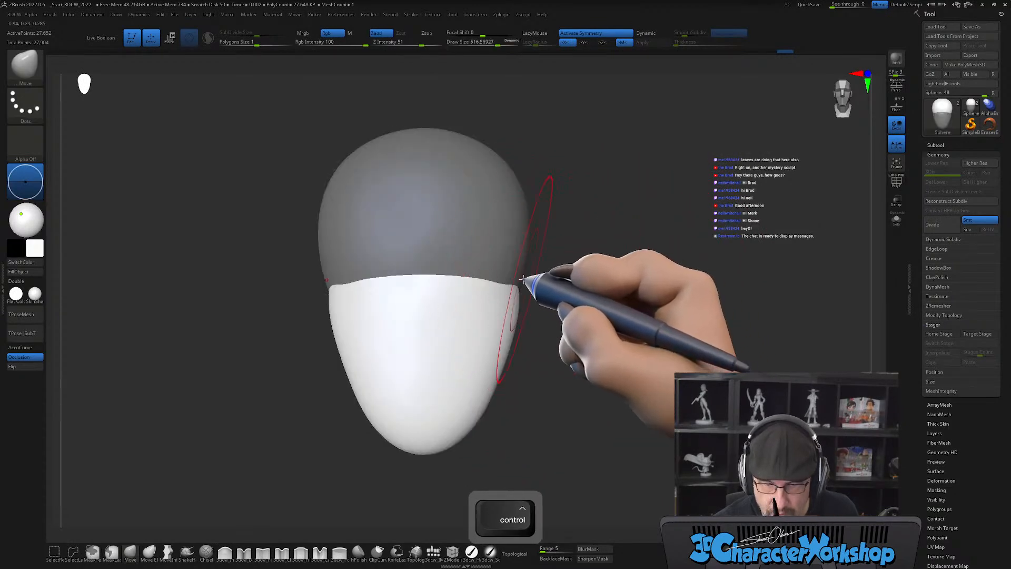
left_click_drag(542, 289, 533, 270, "ctrl")
Reduce the Move brush's draw size to about 351 and undo the last adjustment on the head.
key("s")
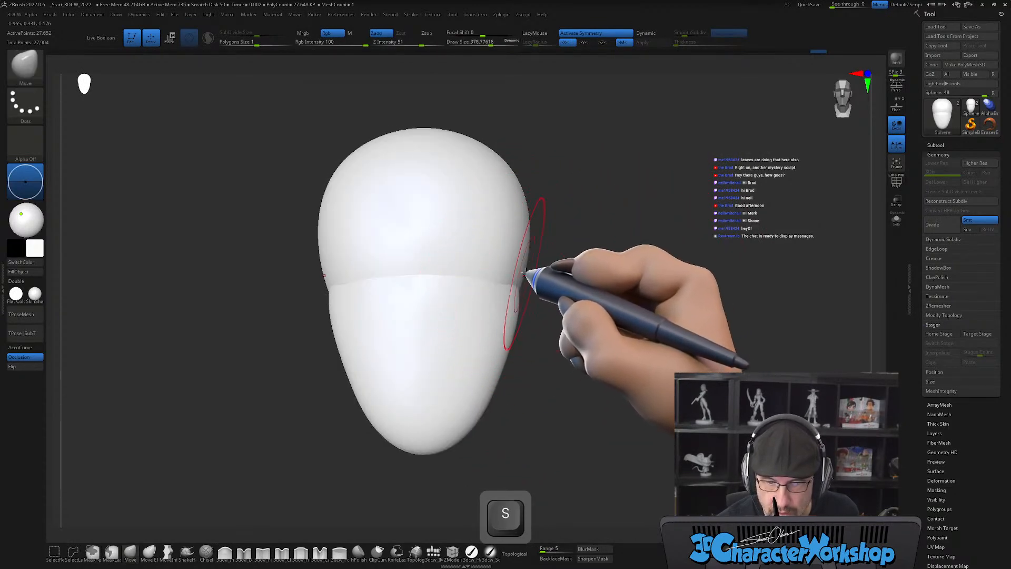
right_click_drag(523, 273, 515, 250, "alt")
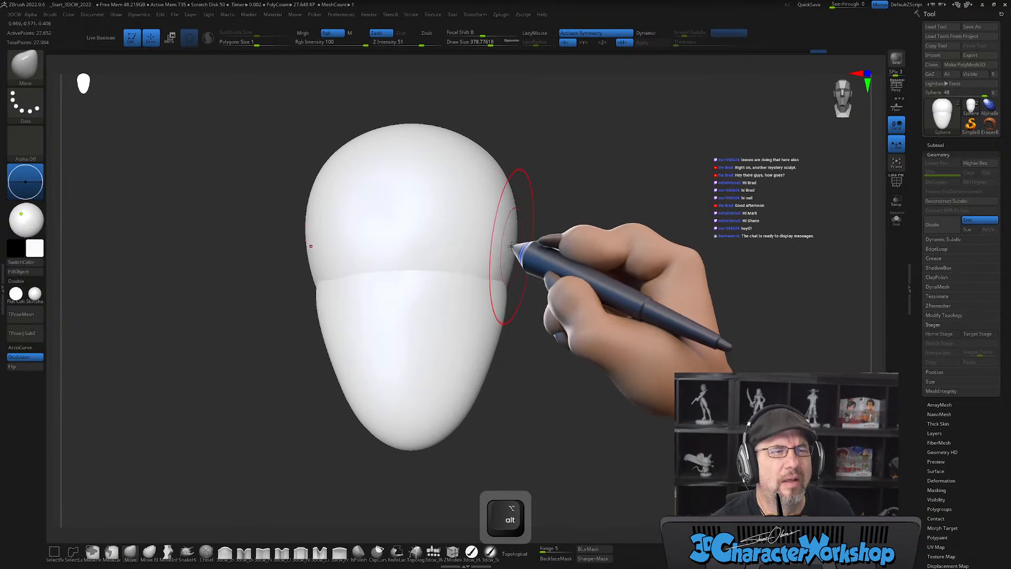
key("s")
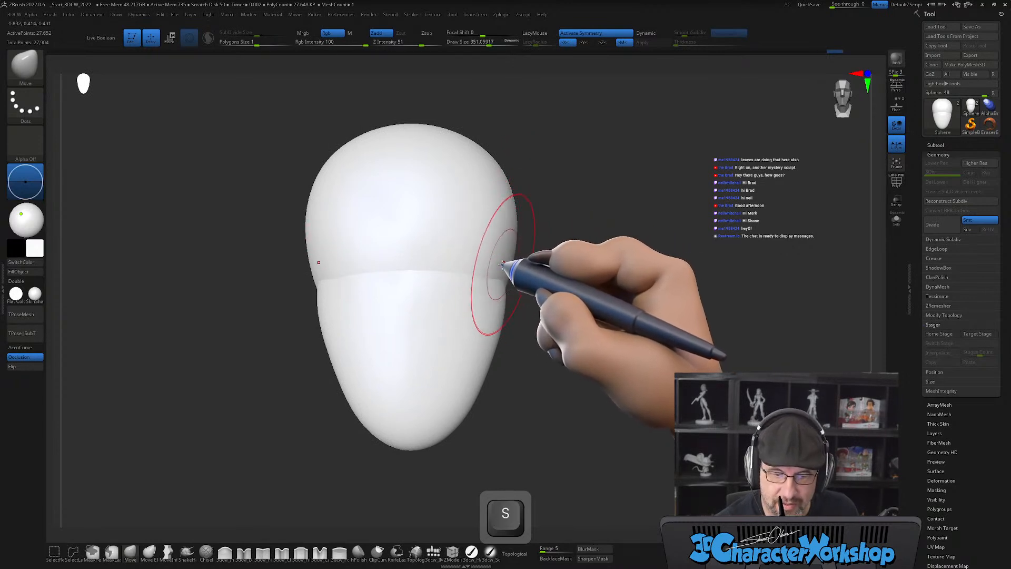
key("ctrl+z")
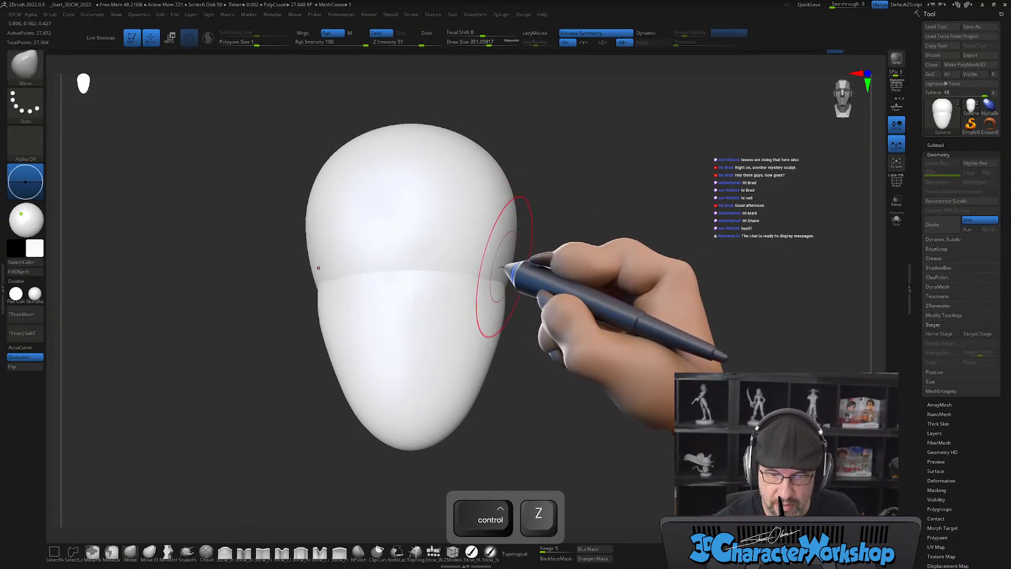
mouse_move(544, 305)
left_mouse_down()
mouse_move(530, 307)
mouse_move(560, 318)
mouse_move(564, 286)
left_mouse_up()
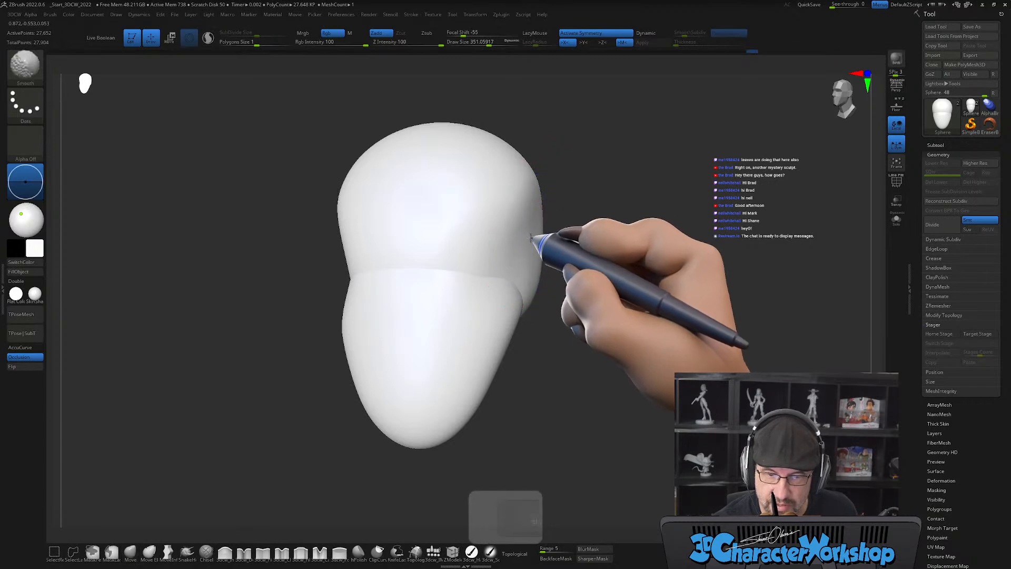
mouse_move(582, 305)
left_mouse_down("shift")
mouse_move(575, 323)
mouse_move(540, 319)
left_mouse_up("shift")
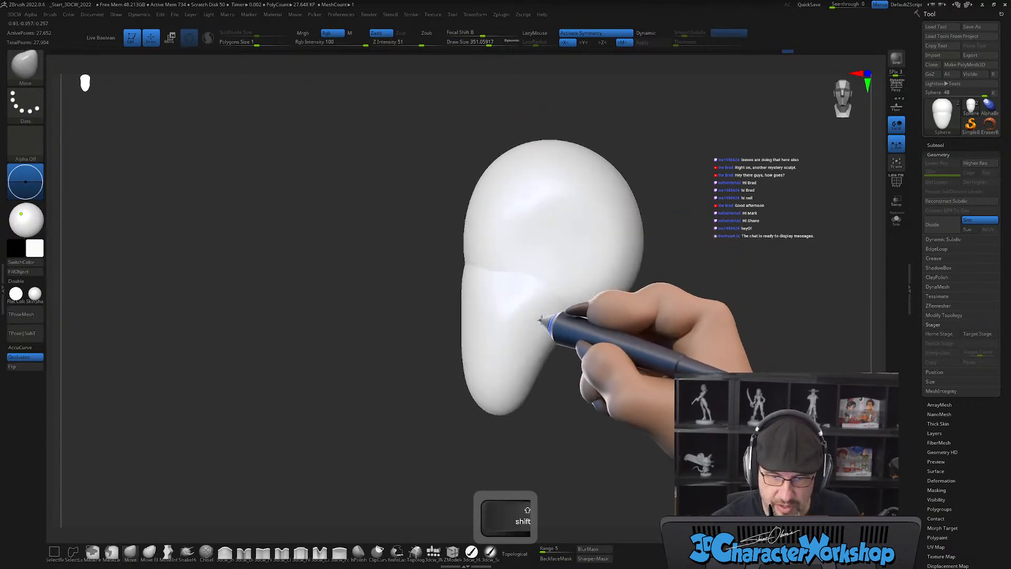
Narrow the lower sides of the cranium symmetrically above the face mass with the Move brush at a larger draw size.
mouse_move(648, 354)
left_mouse_down()
mouse_move(557, 186)
mouse_move(580, 200)
left_mouse_up()
key("s")
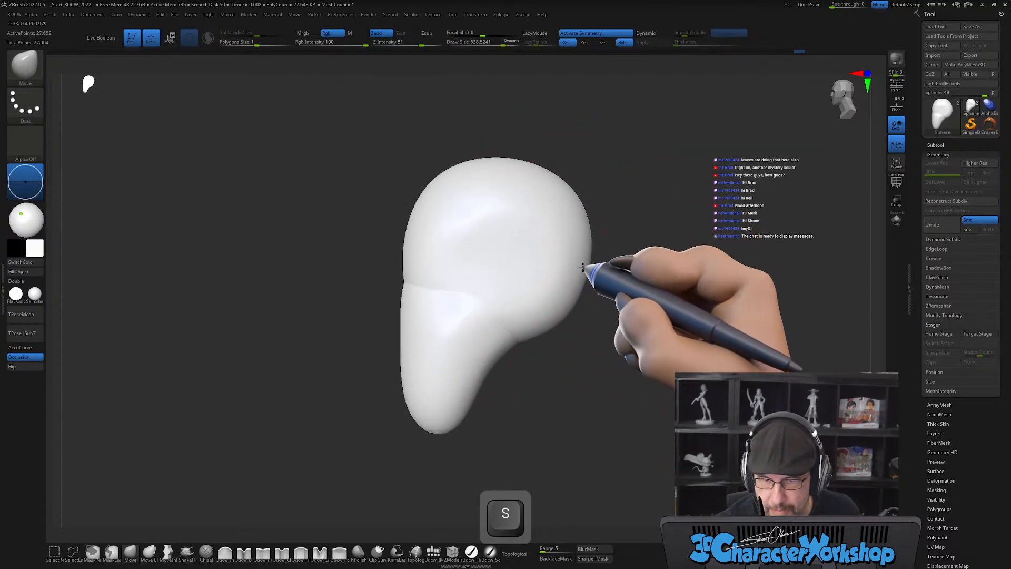
key("s")
mouse_move(582, 316)
left_mouse_down()
mouse_move(435, 429)
mouse_move(418, 422)
mouse_move(492, 408)
mouse_move(514, 364)
left_mouse_up()
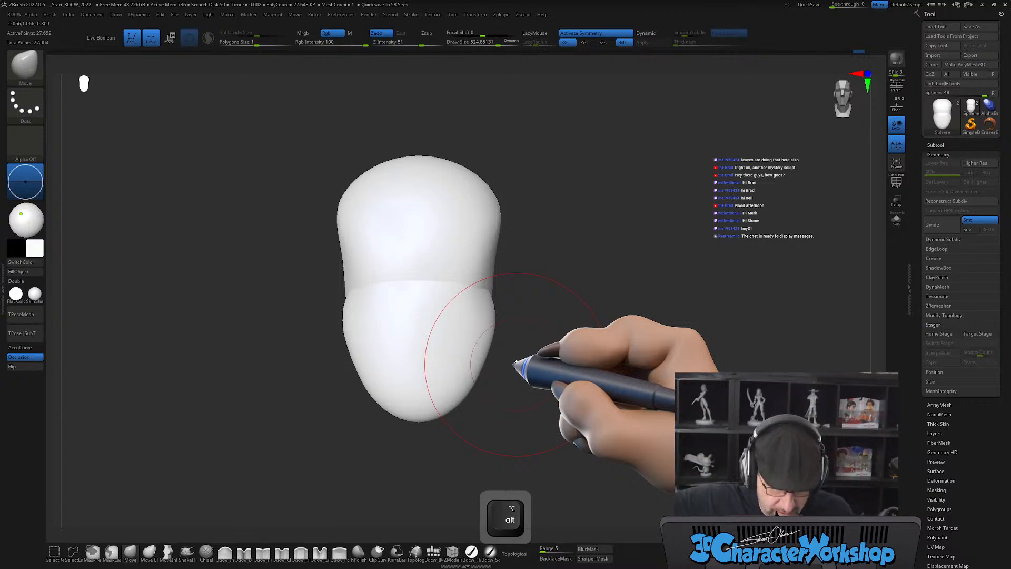
Taper the lower face symmetrically toward a narrower chin in front view with the Move brush at a draw size of about 422.
key("s")
left_click_drag(472, 375, 422, 368)
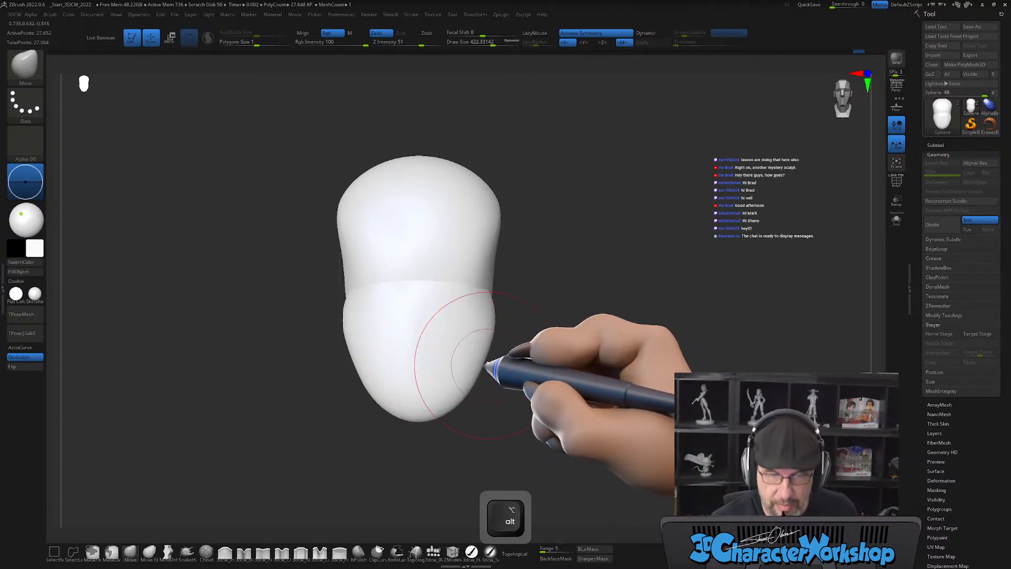
left_click_drag(485, 357, 476, 352, "alt")
left_click_drag(418, 393, 421, 403)
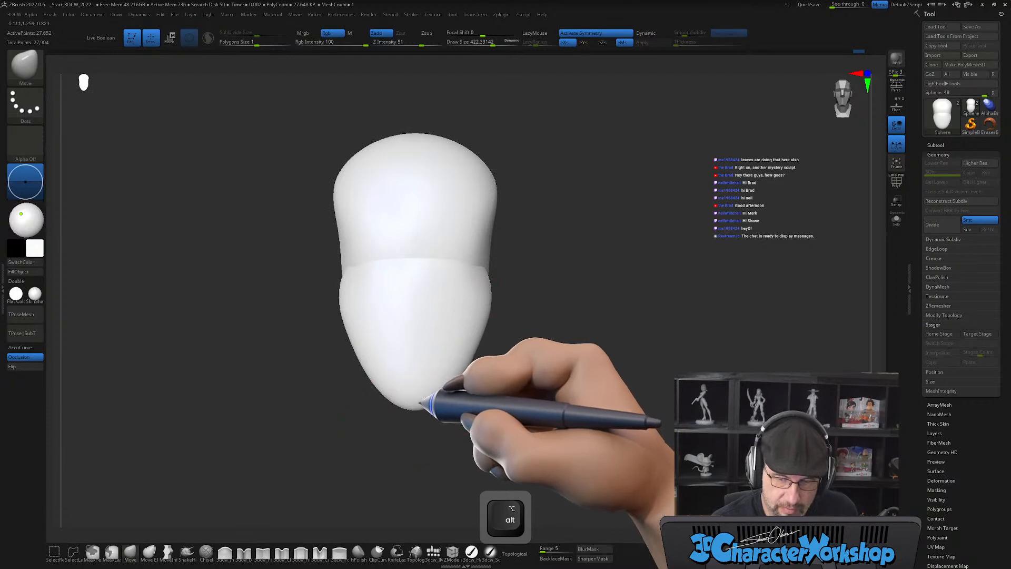
mouse_move(543, 380)
left_mouse_down()
mouse_move(526, 368)
mouse_move(558, 362)
mouse_move(535, 365)
left_mouse_up()
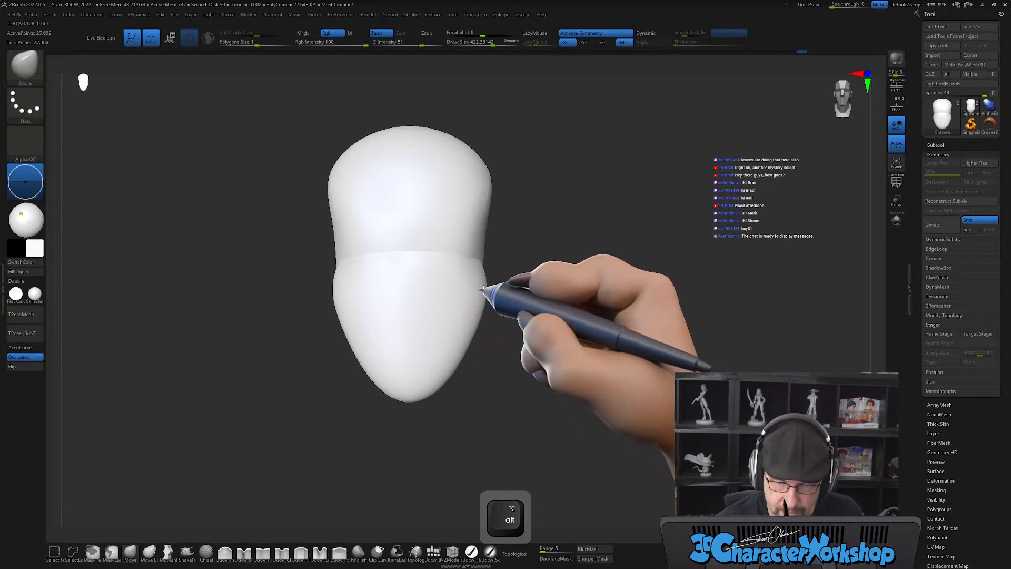
mouse_move(484, 287)
left_mouse_down()
mouse_move(528, 330)
mouse_move(515, 333)
mouse_move(542, 316)
mouse_move(515, 348)
mouse_move(481, 354)
left_mouse_up()
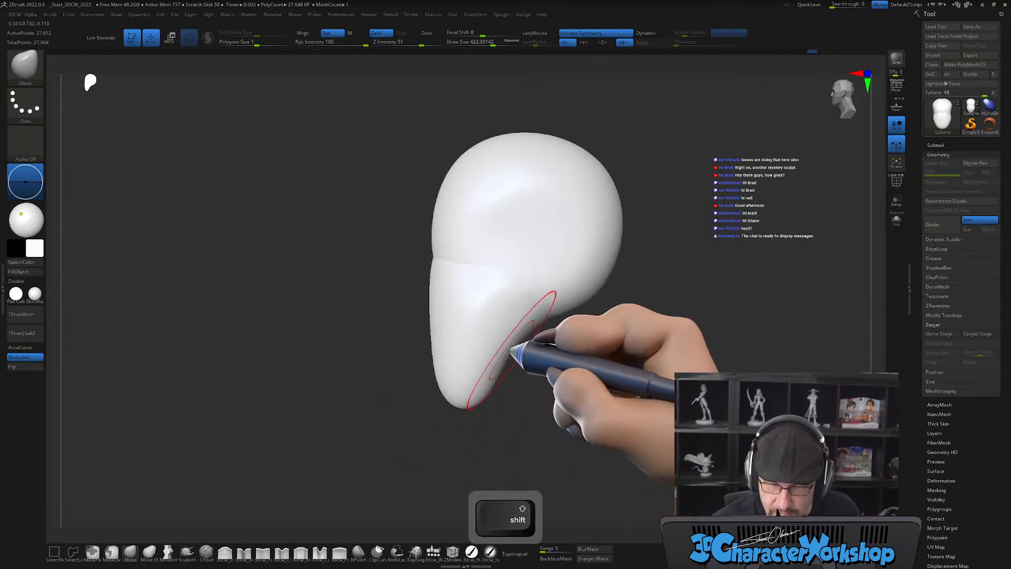
Reshape the back edge of the jaw in side view into a fuller jawline slanting up from the chin.
mouse_move(467, 401)
left_mouse_down()
mouse_move(542, 397)
mouse_move(526, 395)
mouse_move(526, 355)
mouse_move(536, 362)
mouse_move(491, 357)
left_mouse_up()
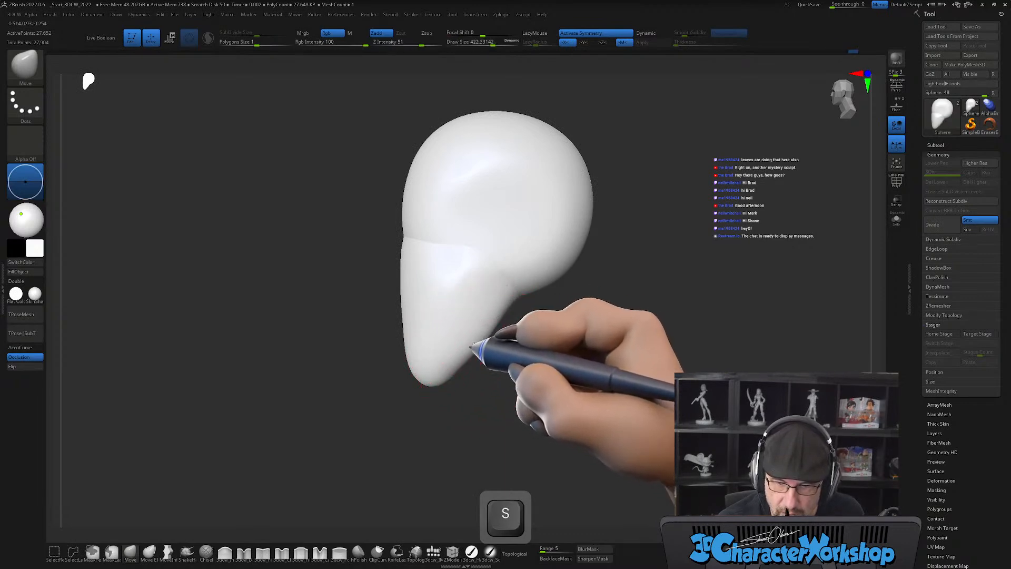
left_click_drag(513, 294, 550, 341, "shift")
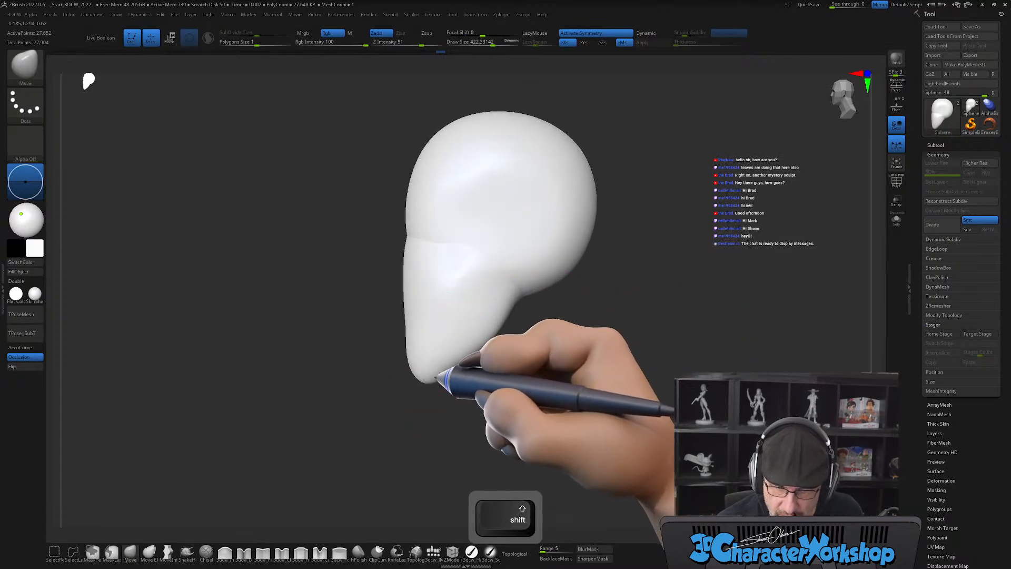
mouse_move(504, 374)
left_mouse_down("alt")
mouse_move(501, 351)
mouse_move(510, 356)
left_mouse_up("alt")
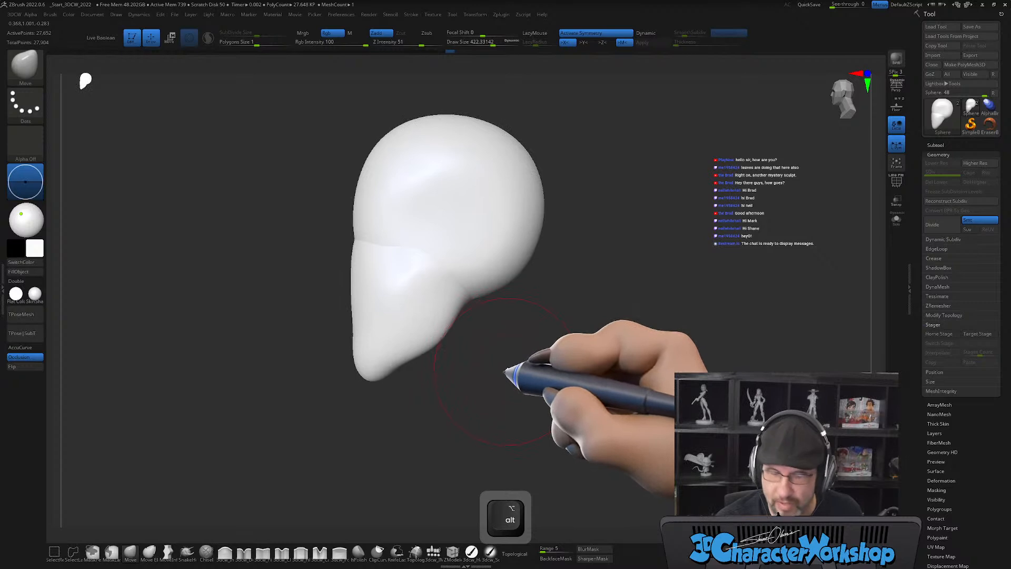
Refine the chin's underside and widen the sides of the jaw with the Move brush at a draw size of about 331.
key("s")
mouse_move(402, 362)
left_mouse_down()
mouse_move(479, 366)
mouse_move(467, 365)
mouse_move(471, 302)
mouse_move(427, 347)
left_mouse_up()
mouse_move(530, 284)
left_mouse_down()
mouse_move(535, 334)
mouse_move(560, 361)
mouse_move(564, 349)
mouse_move(605, 350)
left_mouse_up()
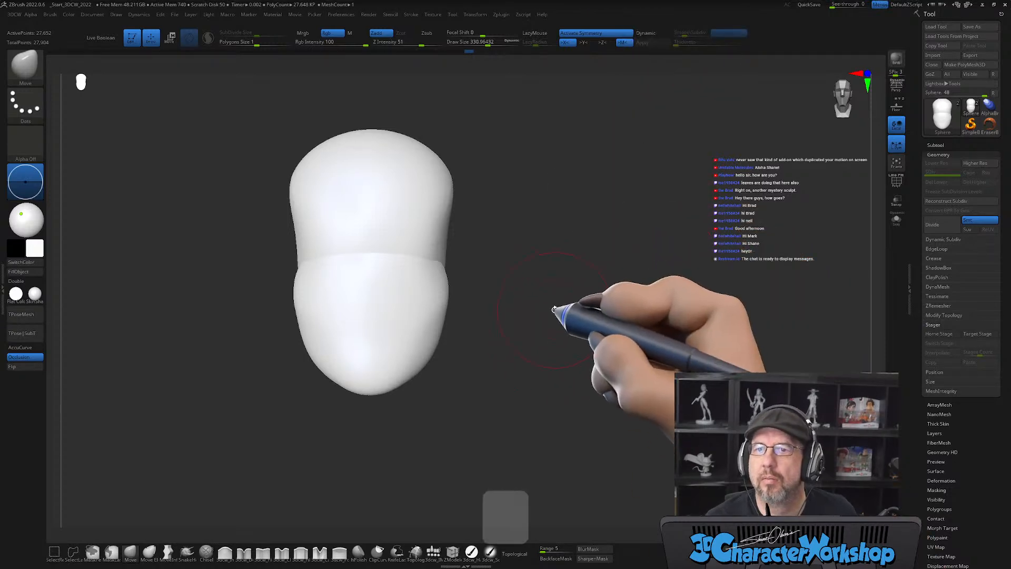
left_click_drag(553, 307, 548, 309, "alt")
key("shift")
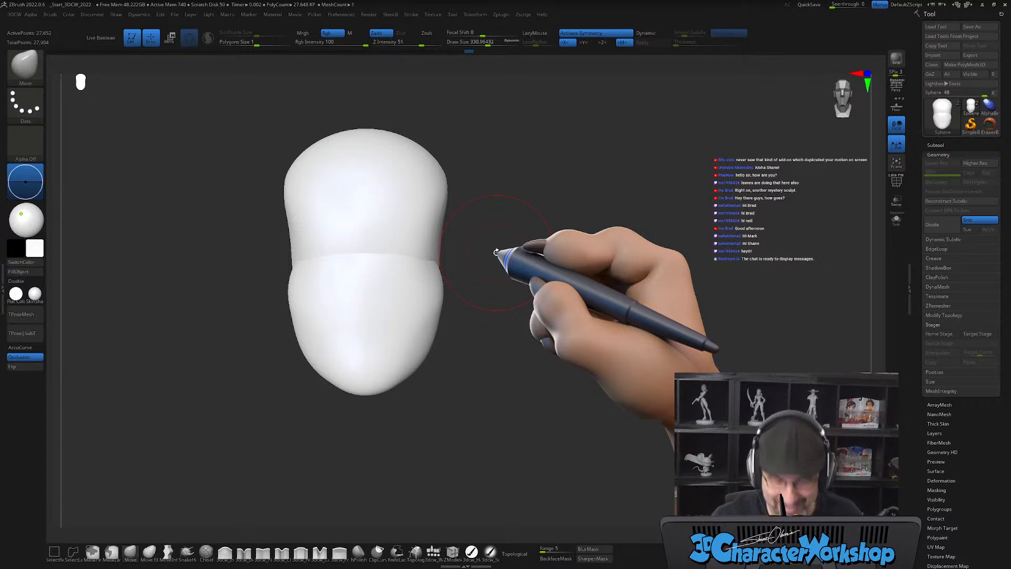
left_click_drag(535, 287, 545, 311, "alt")
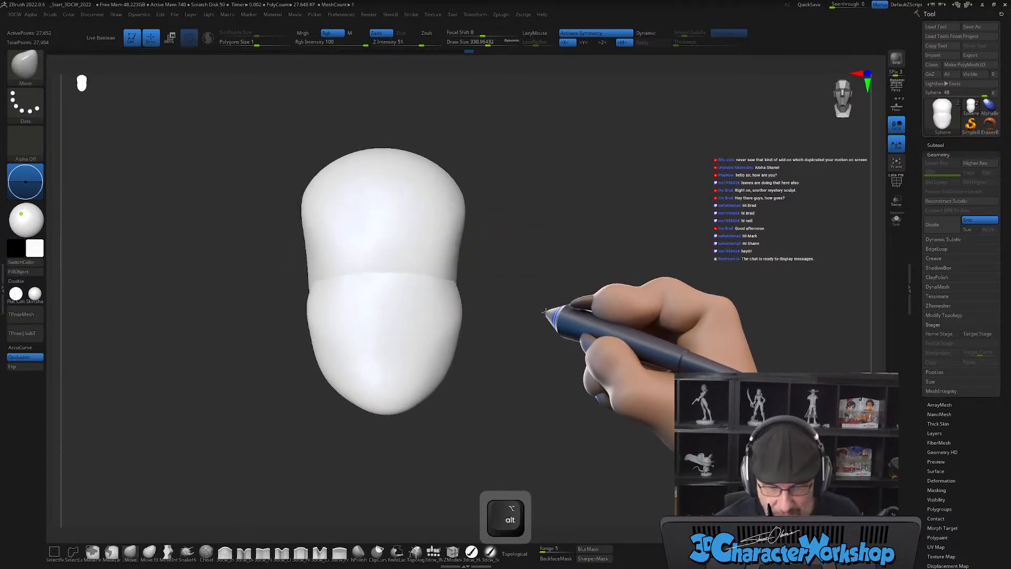
Adjust the underside of the jaw between chin and jaw corner with the Move brush at a draw size of about 274.
mouse_move(485, 391)
left_mouse_down("alt")
mouse_move(484, 377)
mouse_move(418, 393)
left_mouse_up("alt")
mouse_move(518, 368)
left_mouse_down()
mouse_move(492, 375)
mouse_move(510, 355)
mouse_move(523, 361)
mouse_move(514, 332)
mouse_move(504, 333)
mouse_move(492, 370)
mouse_move(454, 394)
left_mouse_up()
key("s")
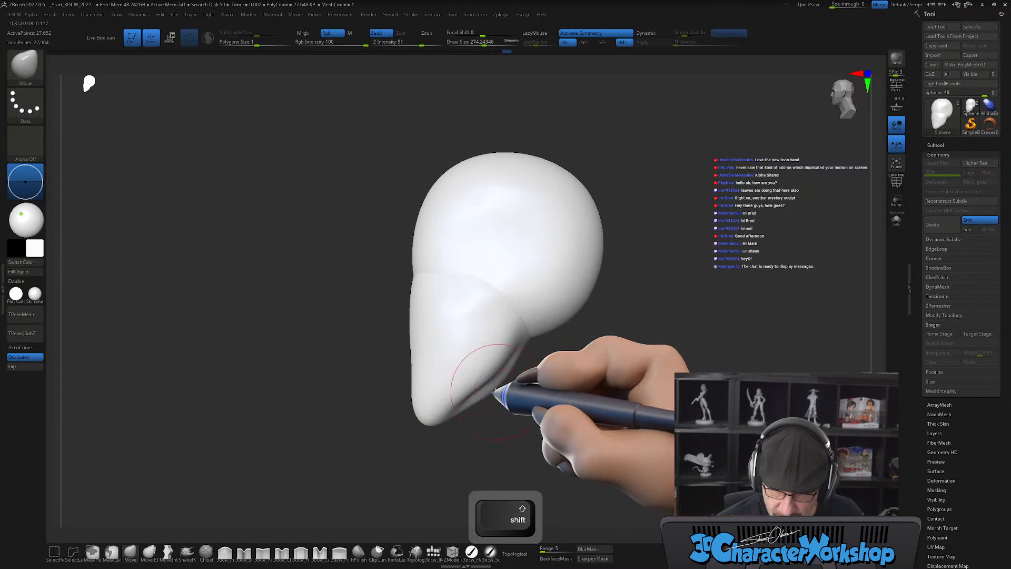
left_click_drag(524, 388, 479, 364, "alt")
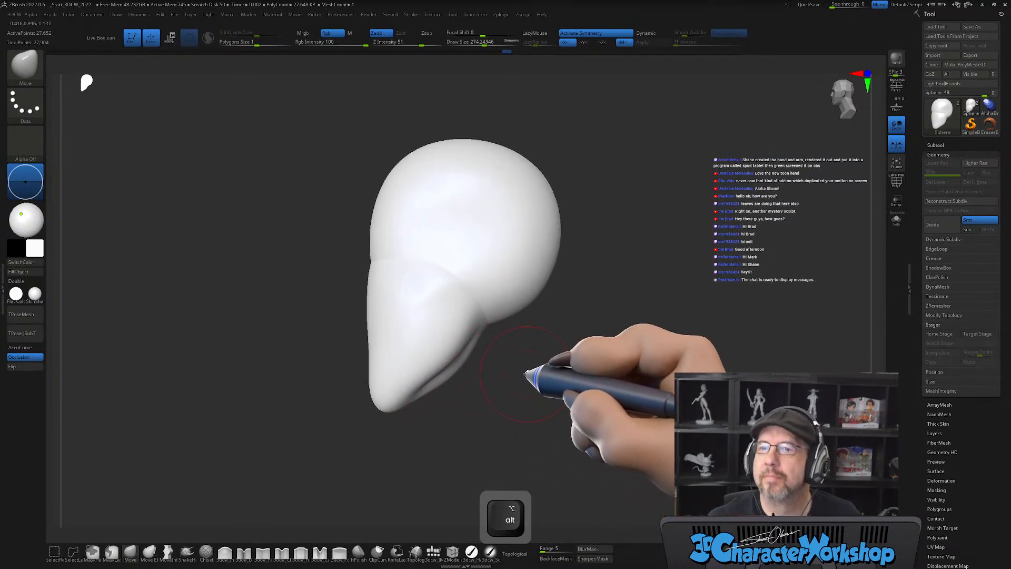
left_click_drag(538, 369, 465, 338, "alt")
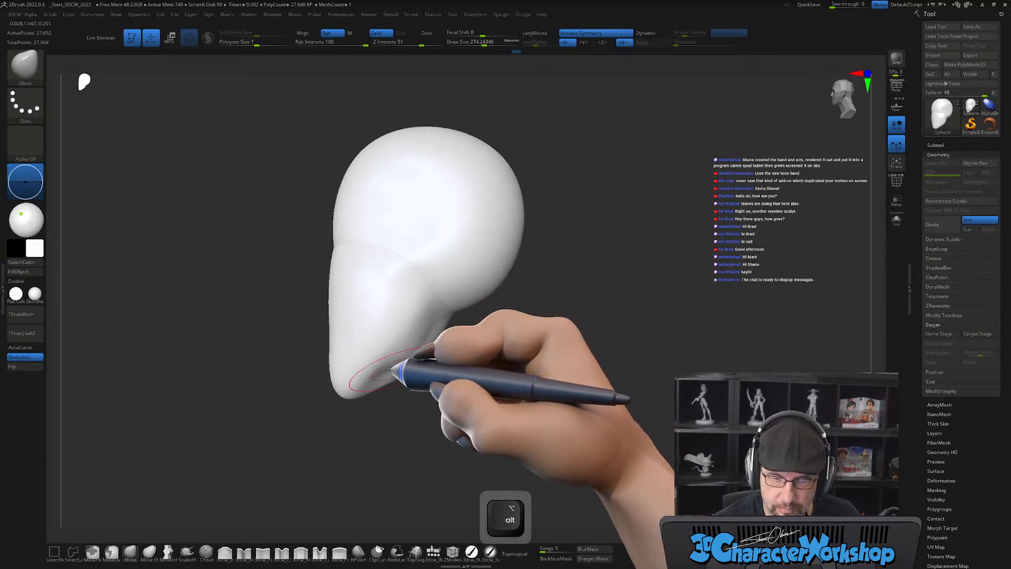
Smooth the jawline and taper the jaw's sides toward the chin, reducing the draw size to about 212.
key("shift")
mouse_move(431, 325)
left_mouse_down("shift")
mouse_move(528, 375)
mouse_move(605, 368)
mouse_move(537, 388)
mouse_move(514, 357)
mouse_move(529, 357)
mouse_move(513, 376)
left_mouse_up("shift")
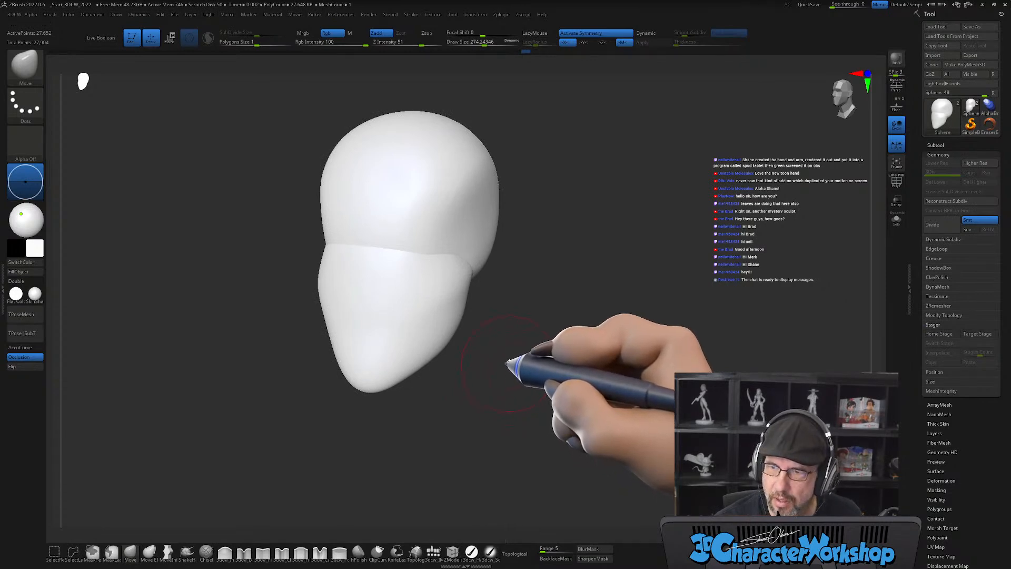
mouse_move(500, 369)
left_mouse_down()
mouse_move(516, 363)
mouse_move(507, 373)
left_mouse_up()
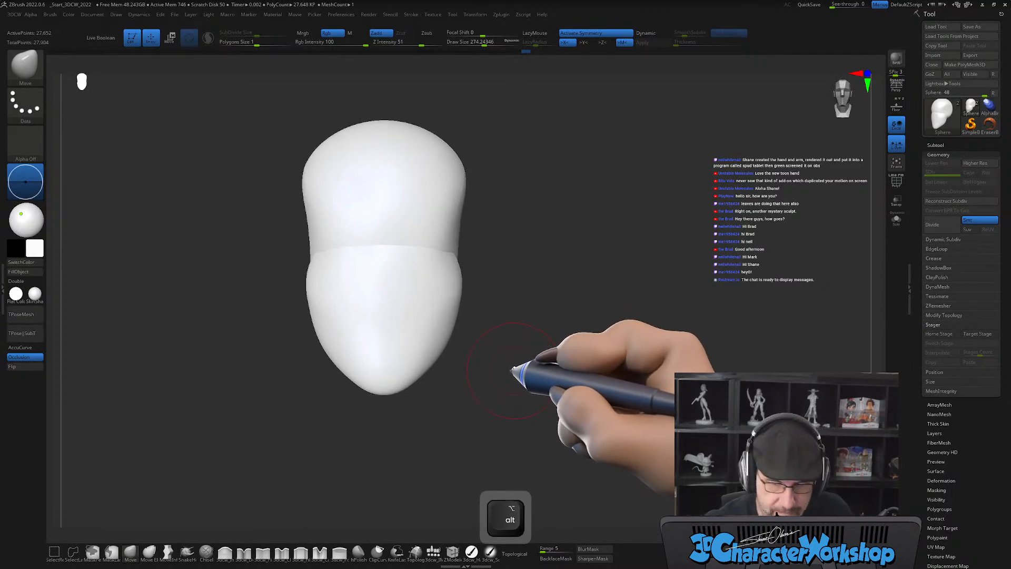
left_click_drag(591, 399, 559, 337, "alt")
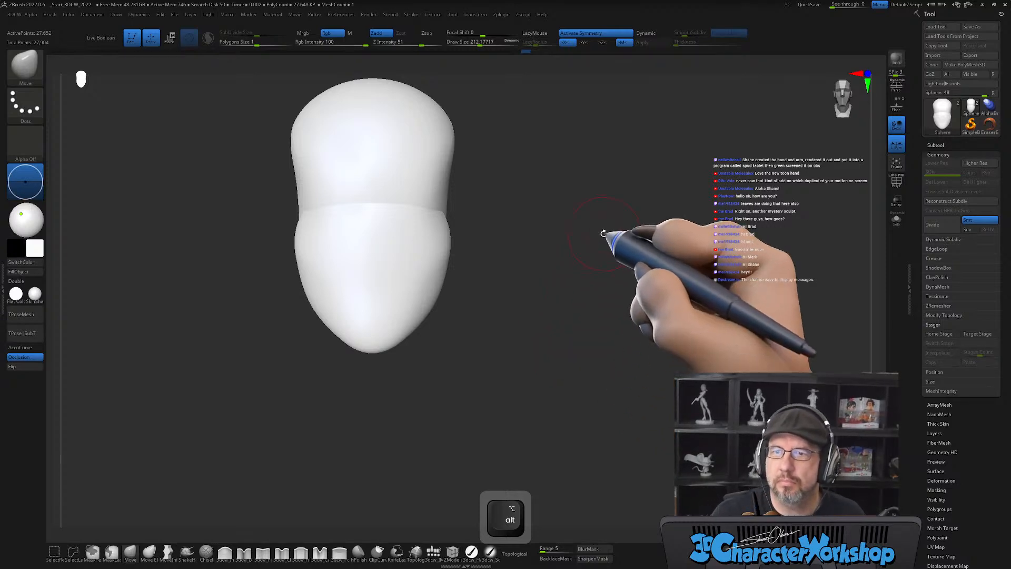
left_click_drag(616, 220, 598, 241, "alt")
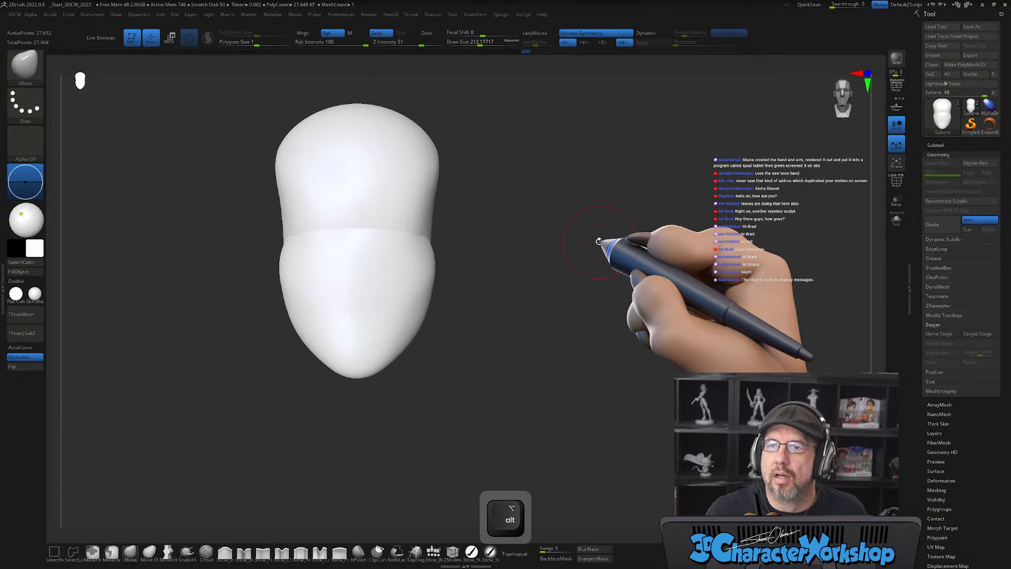
left_click_drag(526, 289, 625, 334, "alt")
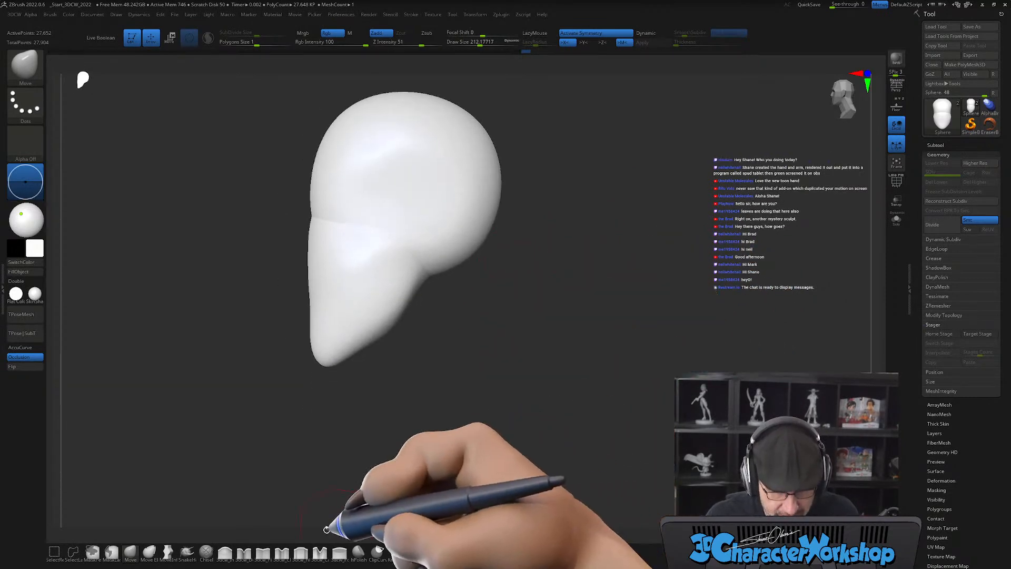
Choose the Appendage mesh from the insert multi-mesh brush and draw it out from the back of the head as the neck.
left_click(433, 552)
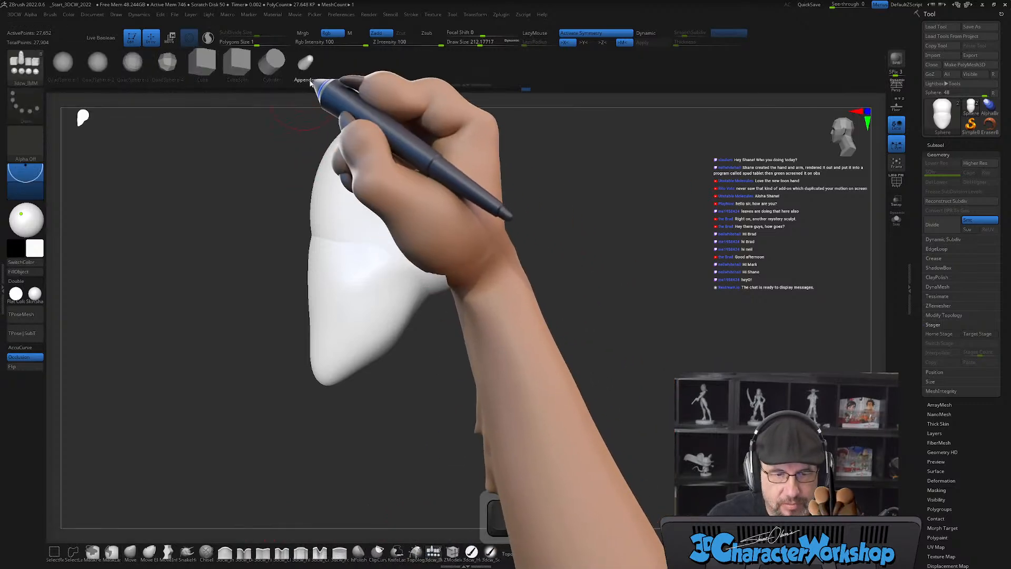
left_click_drag(614, 350, 569, 361, "shift")
left_click_drag(578, 314, 582, 342, "alt")
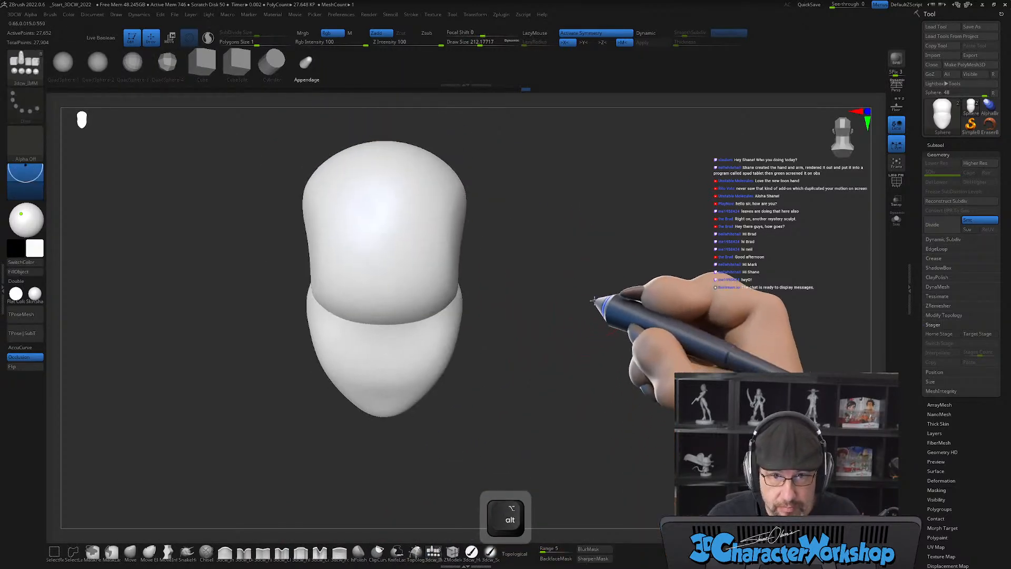
mouse_move(479, 354)
left_mouse_down("alt")
mouse_move(472, 365)
mouse_move(469, 342)
left_mouse_up("alt")
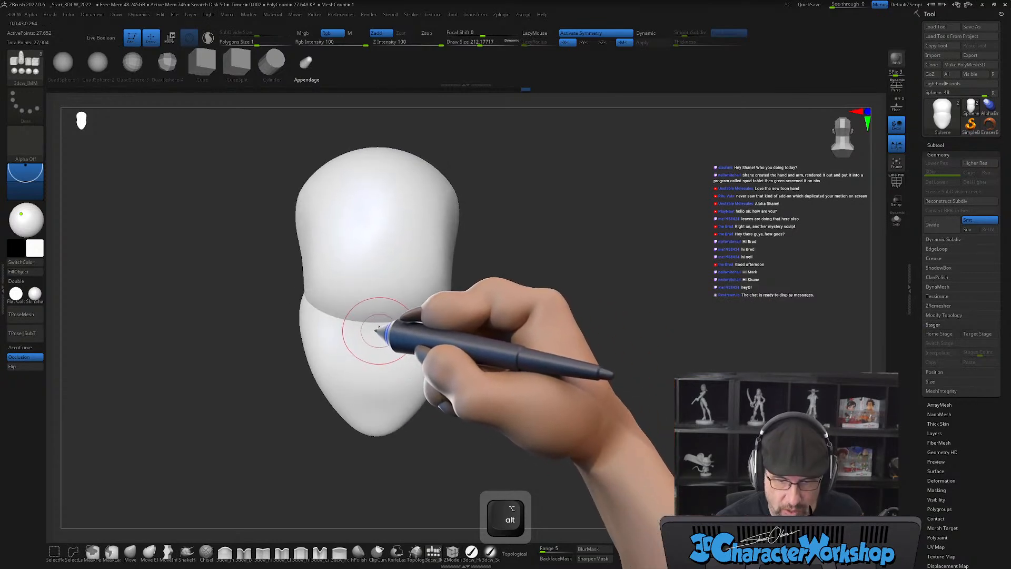
mouse_move(375, 344)
left_mouse_down()
mouse_move(388, 388)
mouse_move(380, 424)
left_mouse_up()
Move and rotate the neck piece so it sits under the back of the cranium and slopes down and backward.
left_click_drag(483, 357, 574, 318)
key("w")
left_click_drag(458, 287, 361, 338)
left_click_drag(445, 256, 526, 405)
left_click_drag(548, 318, 532, 299, "alt")
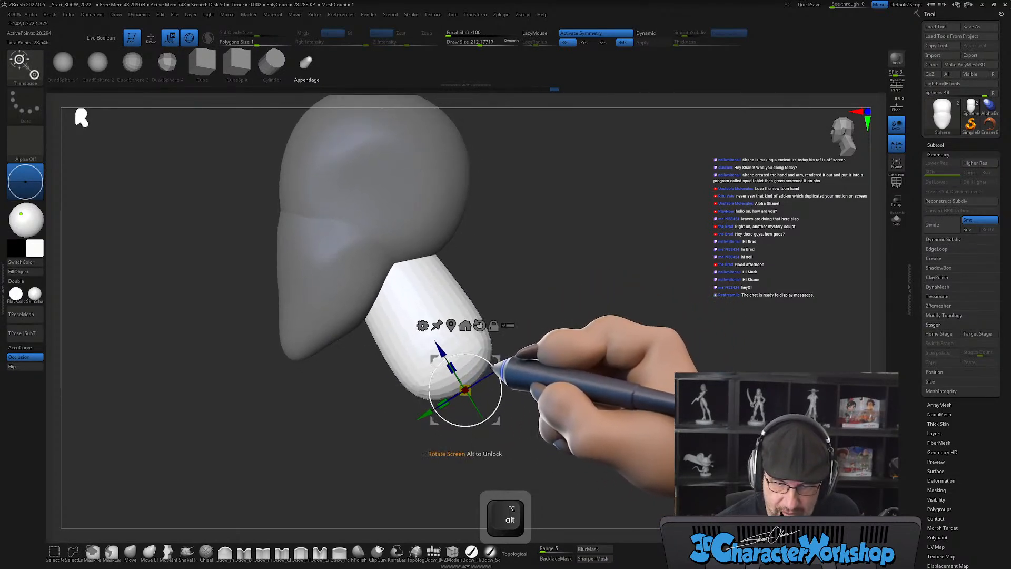
left_click_drag(498, 362, 506, 404, "alt")
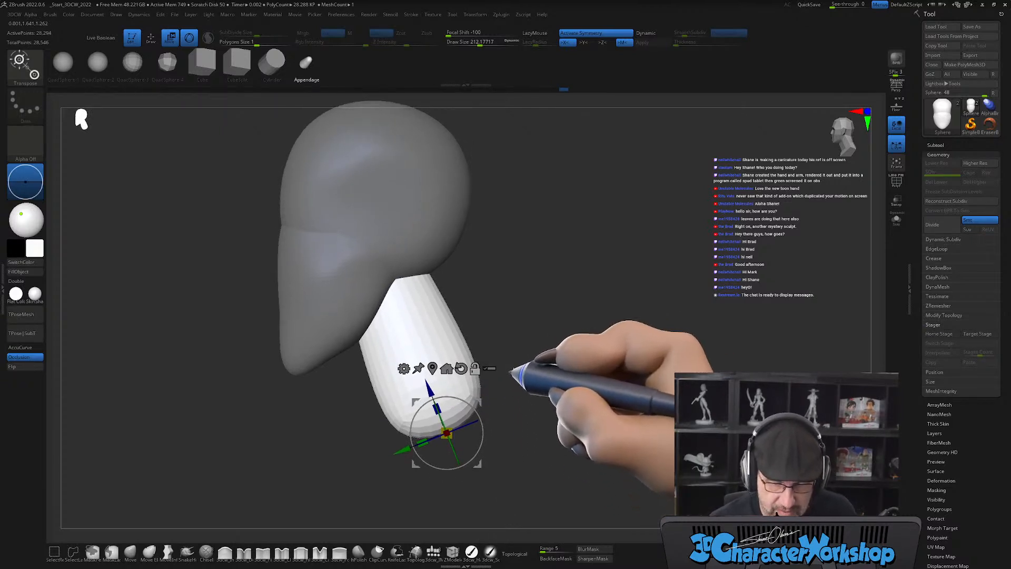
left_click_drag(532, 362, 544, 345, "alt")
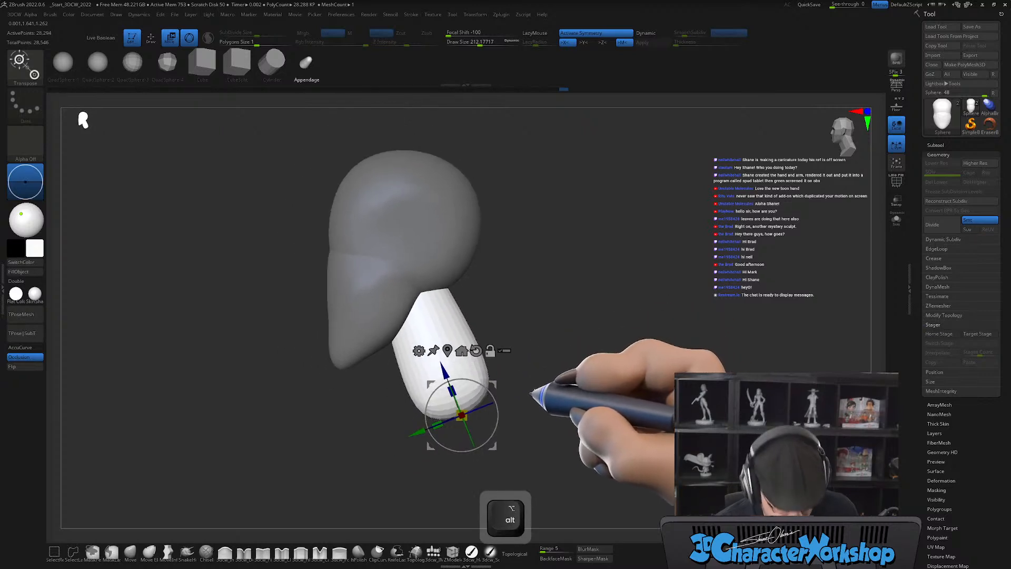
left_click_drag(530, 290, 533, 340, "alt")
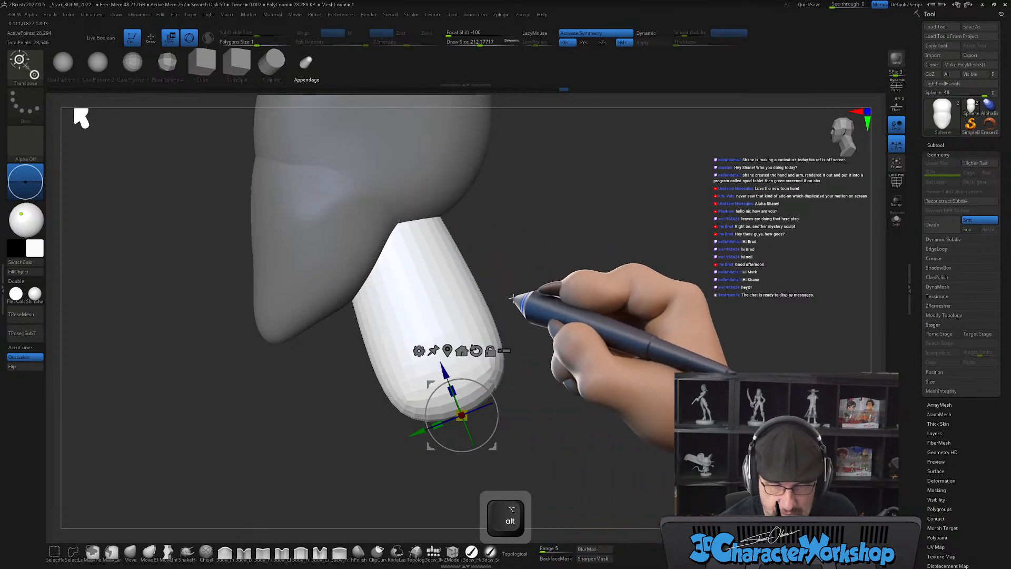
left_click_drag(516, 303, 509, 286, "alt")
Turn on the polyframe display and clear the mask from the head.
key("shift+f")
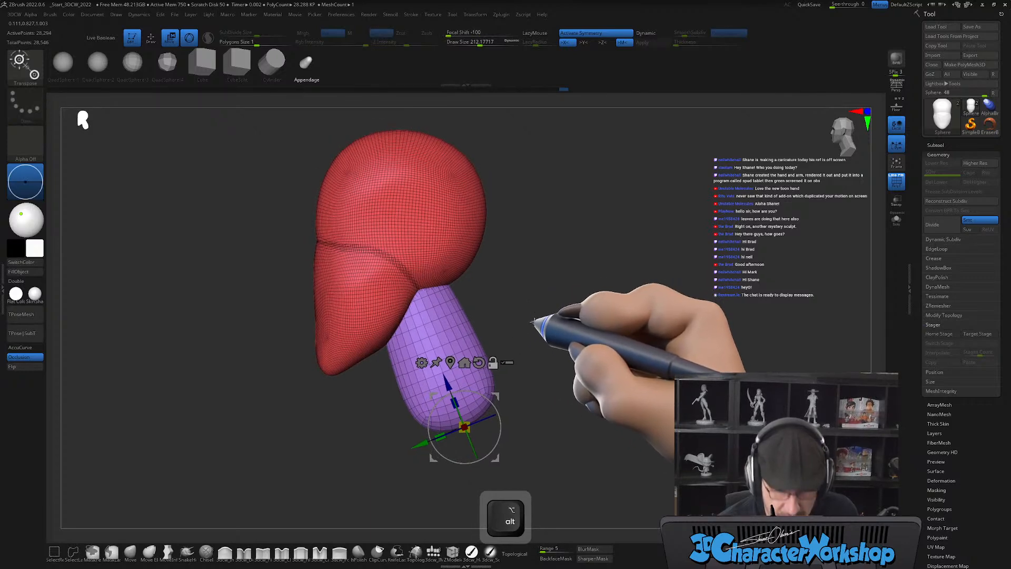
key("2")
left_click(519, 252)
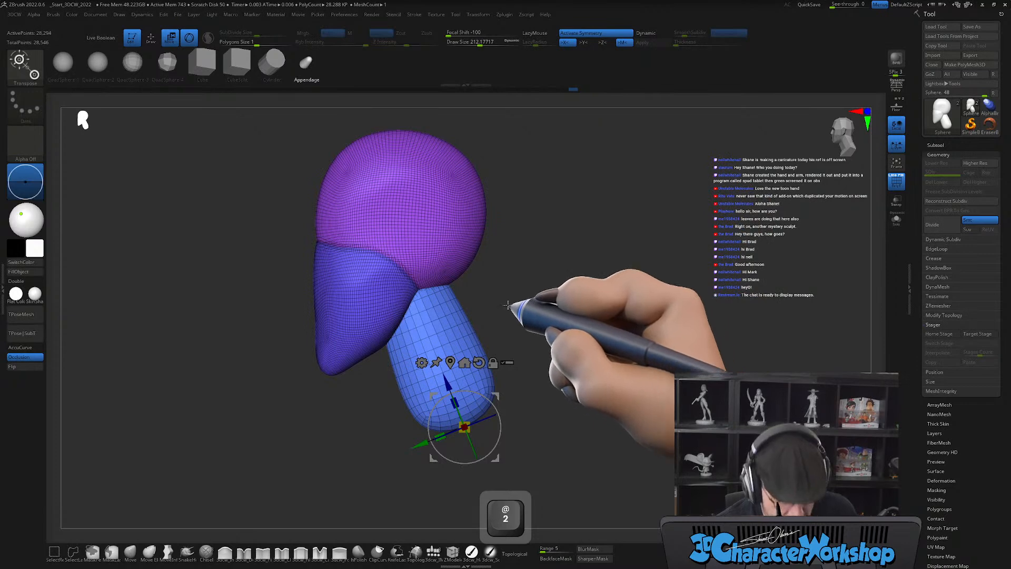
Try to tessimate the combined head and neck mesh with a finer polygon size of 0.2459.
left_click_drag(257, 45, 246, 50)
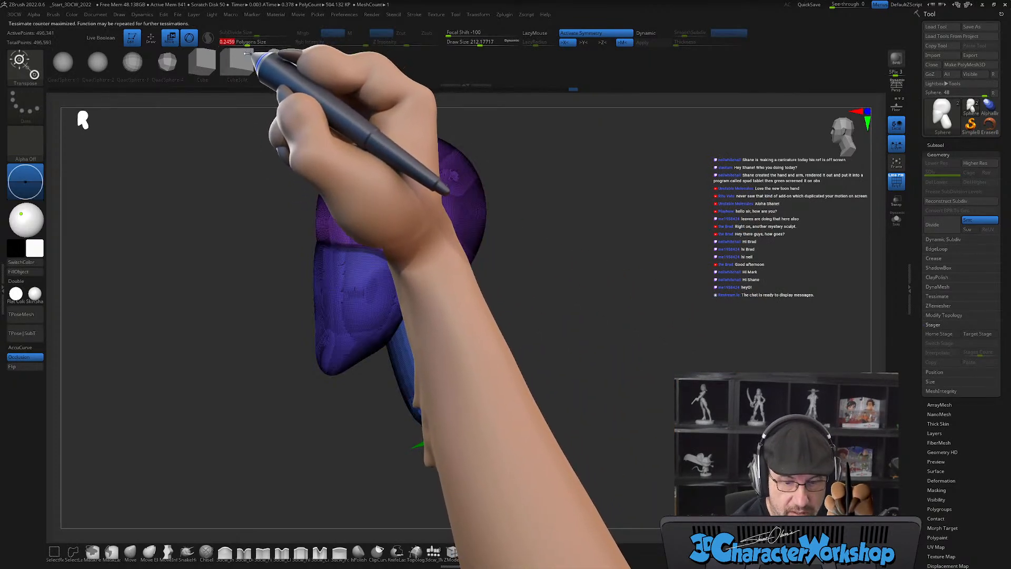
key("ctrl+z")
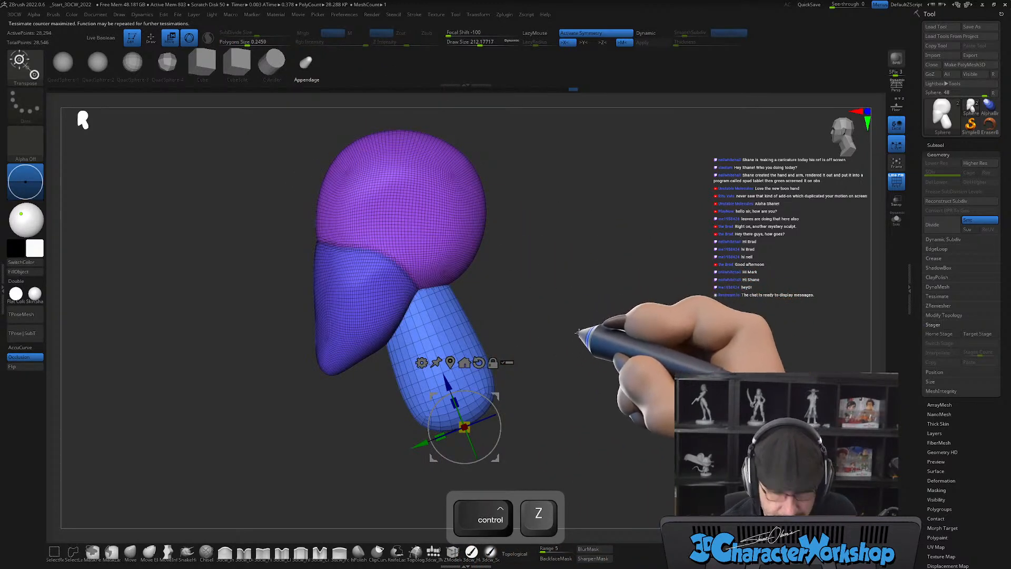
Isolate the neck piece and split it from the head into its own subtool.
left_click(452, 356, "ctrl+shift")
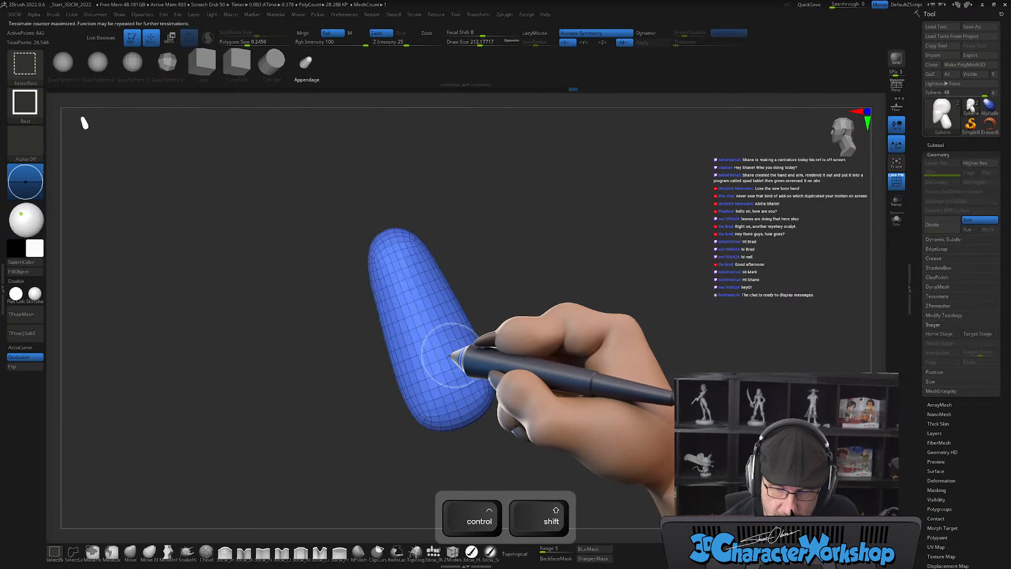
key("2")
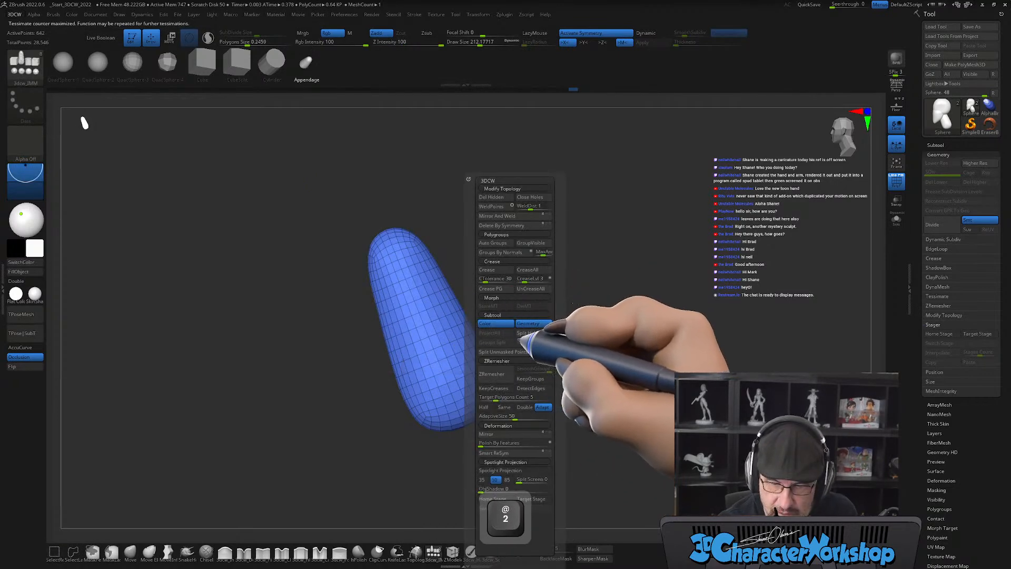
left_click(521, 333)
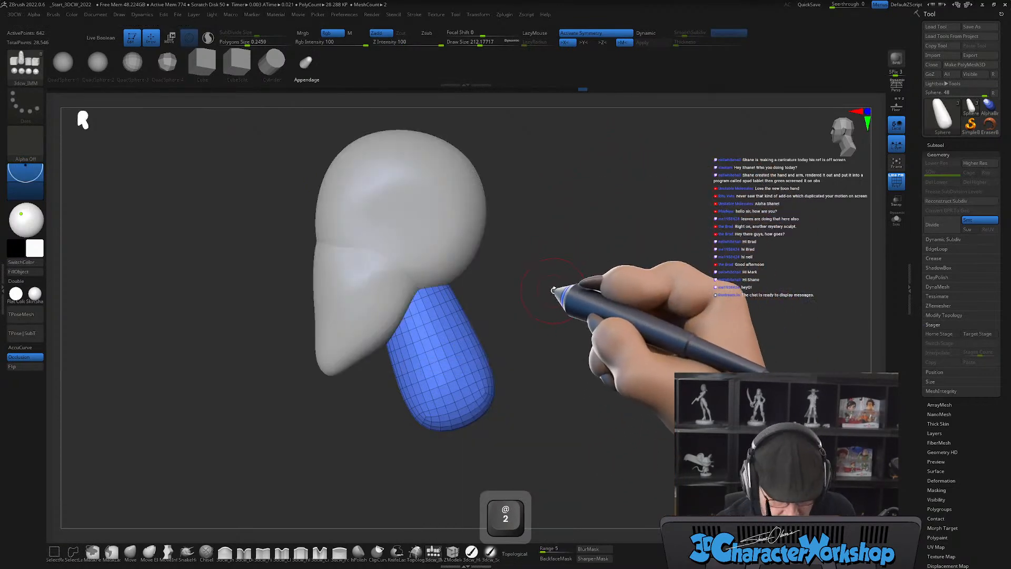
Subdivide the neck once, delete its lower subdivision level, and merge it down with the head subtool.
key("ctrl+d")
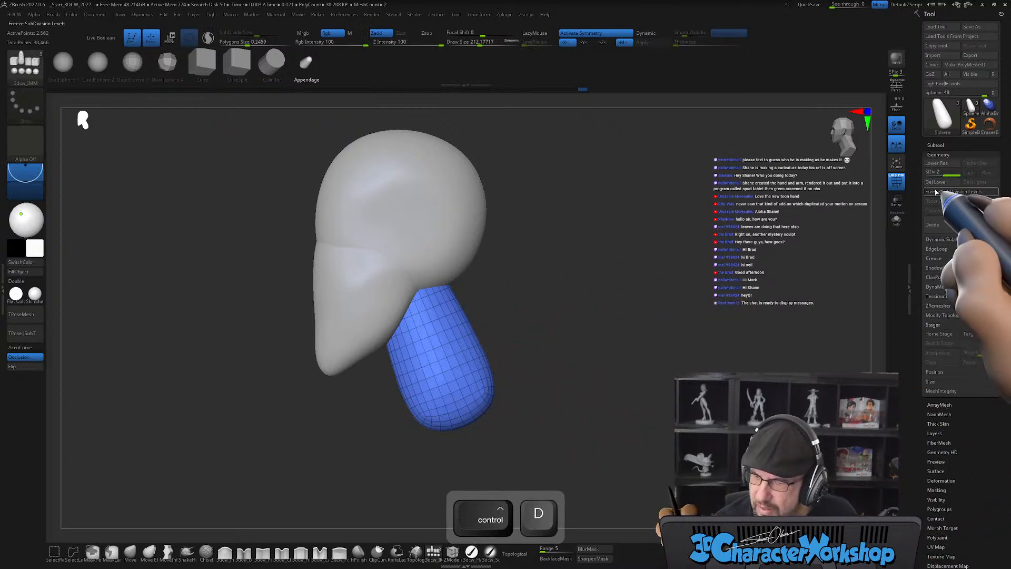
left_click(938, 182)
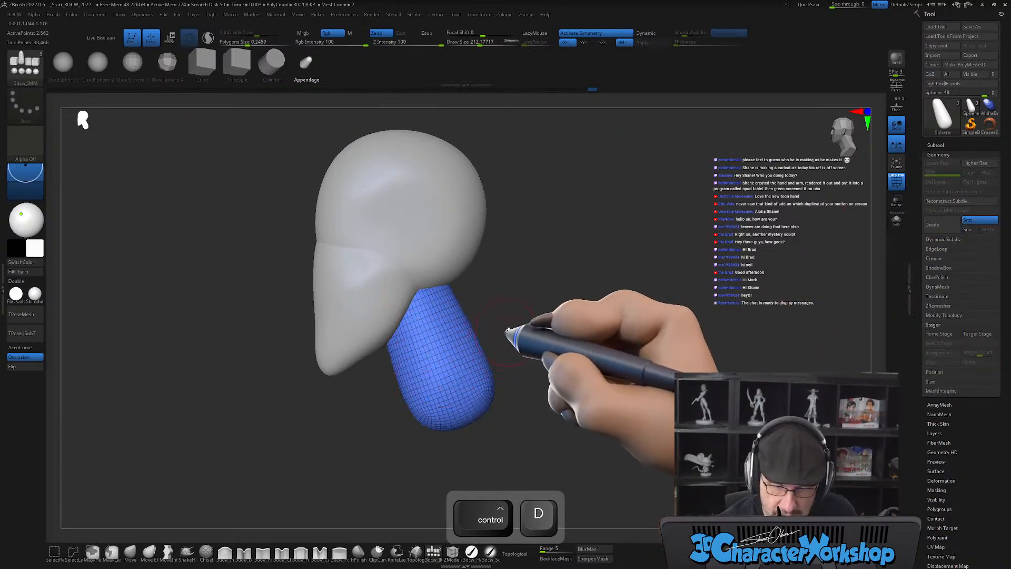
left_click(935, 145)
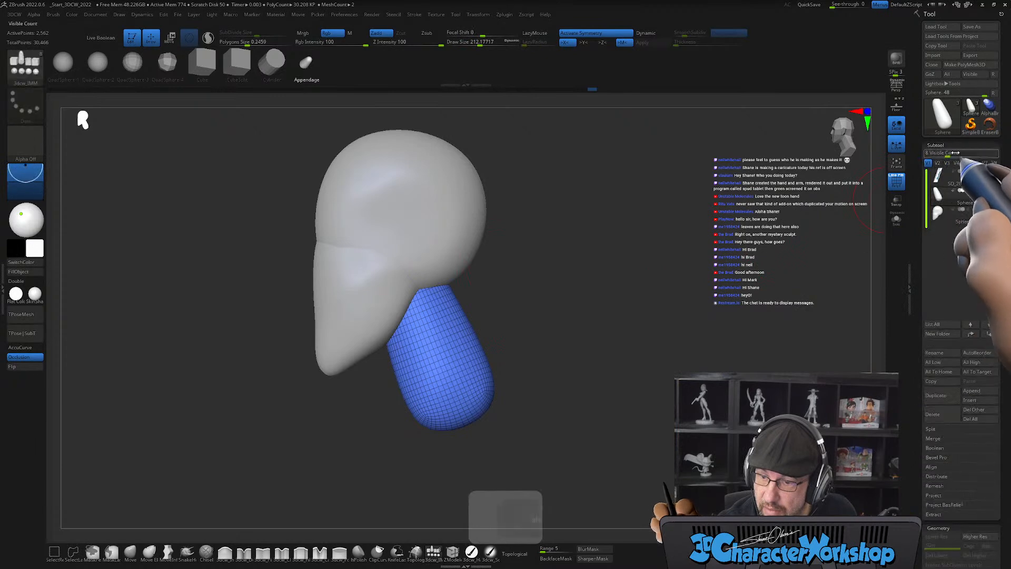
mouse_move(943, 195)
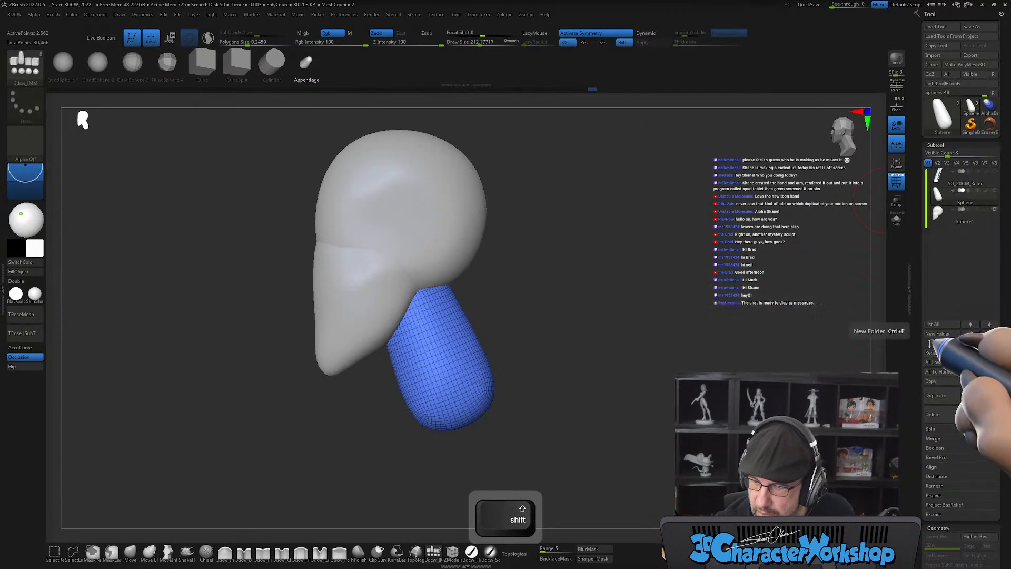
left_click(934, 440)
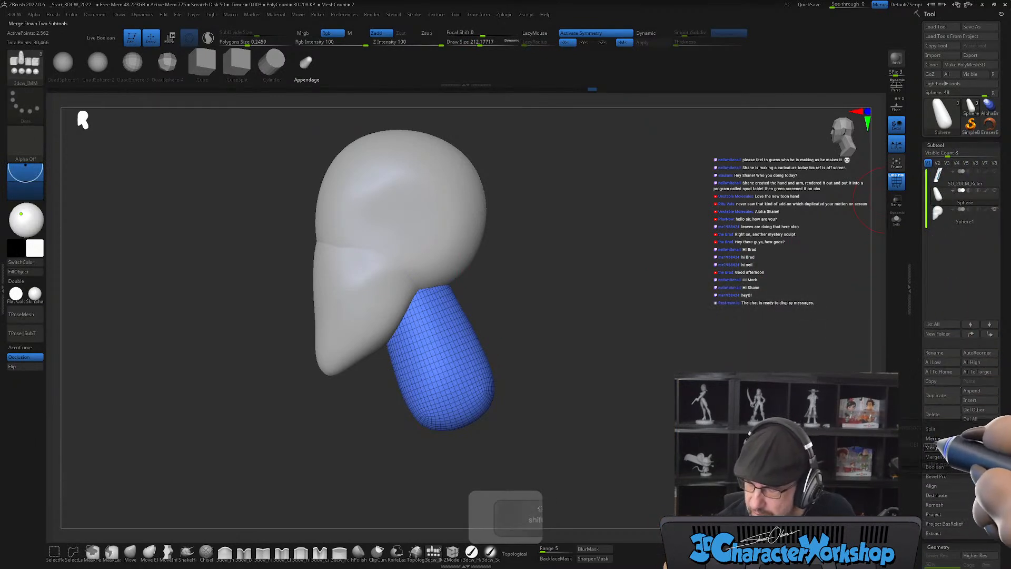
left_click(933, 448)
left_click(863, 447)
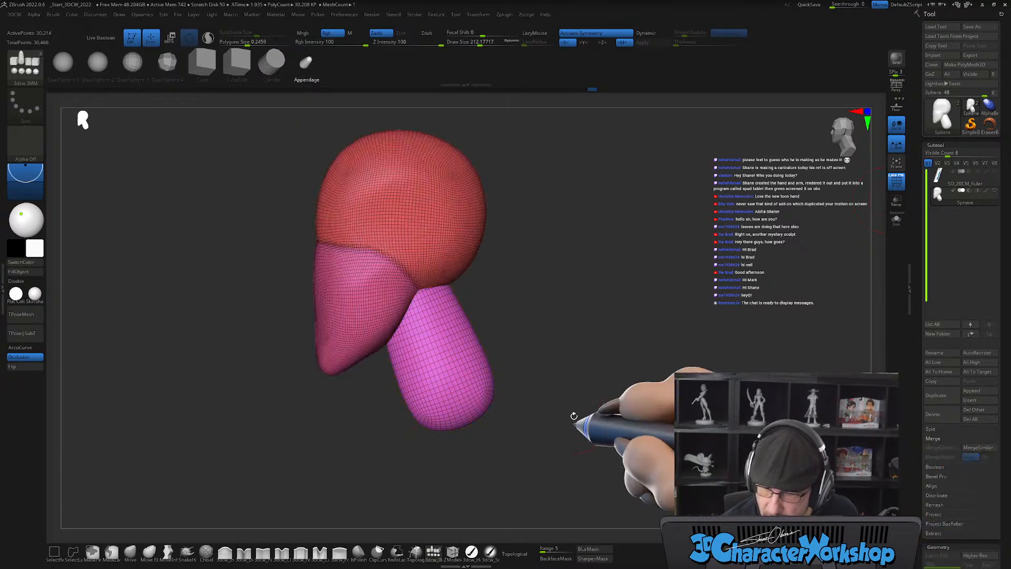
Tessimate the merged head and neck at a polygon size of 0.87553 and turn off the polyframe display.
left_click_drag(552, 317, 479, 266, "alt")
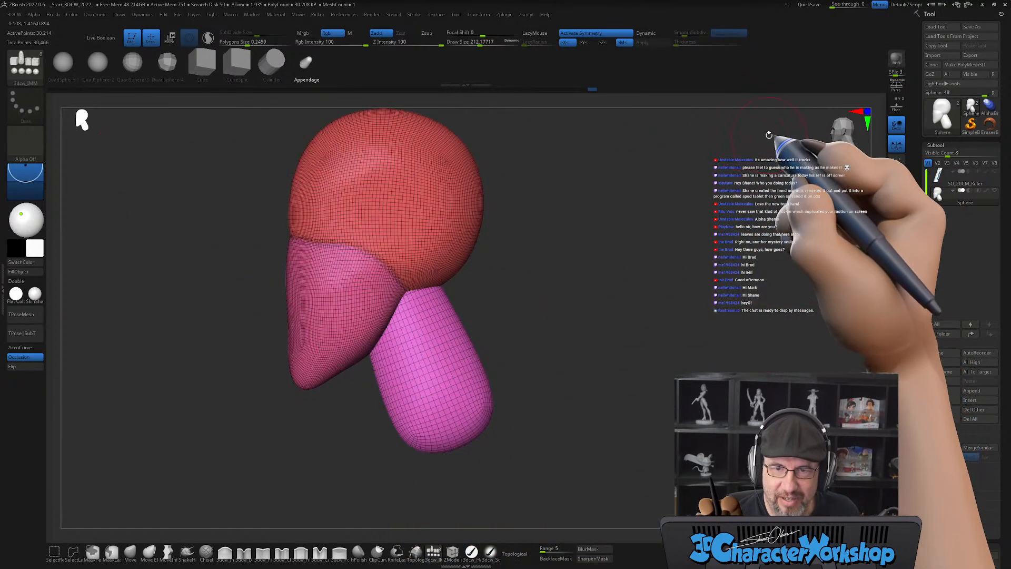
left_click_drag(571, 295, 551, 336, "alt")
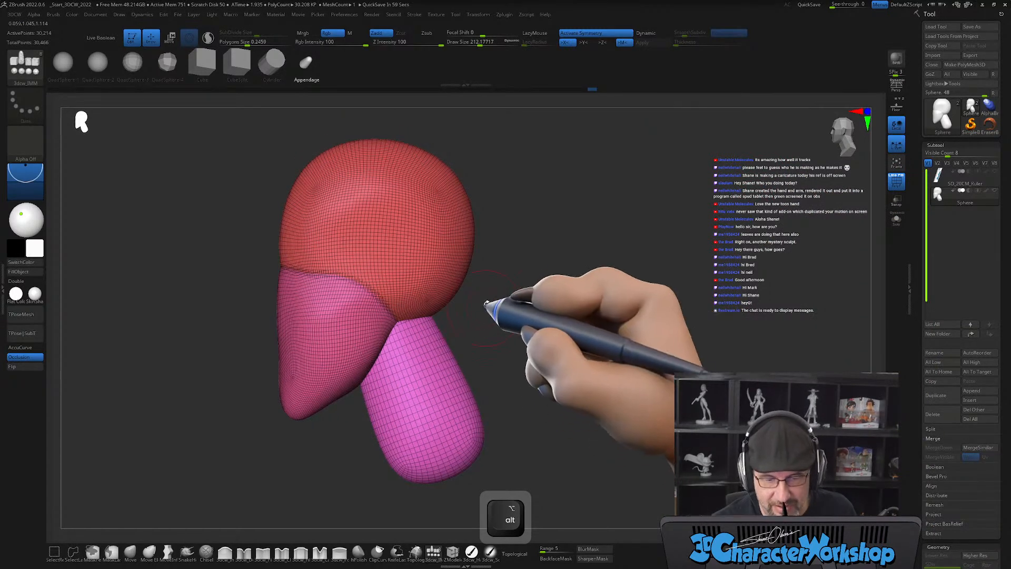
mouse_move(492, 294)
left_mouse_down("alt")
mouse_move(509, 309)
mouse_move(488, 312)
mouse_move(485, 275)
left_mouse_up("alt")
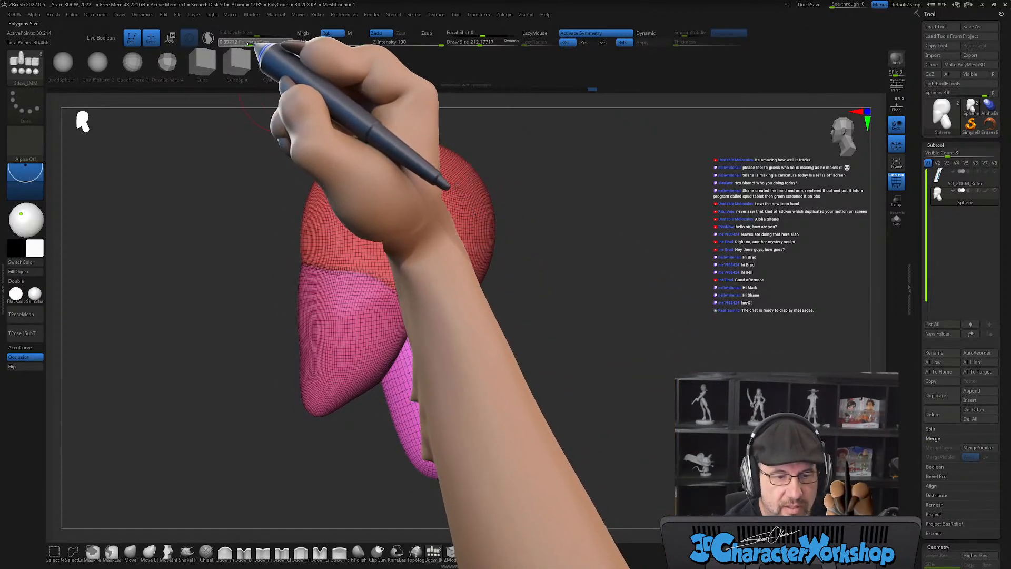
key("ctrl+d")
left_click_drag(241, 40, 254, 43)
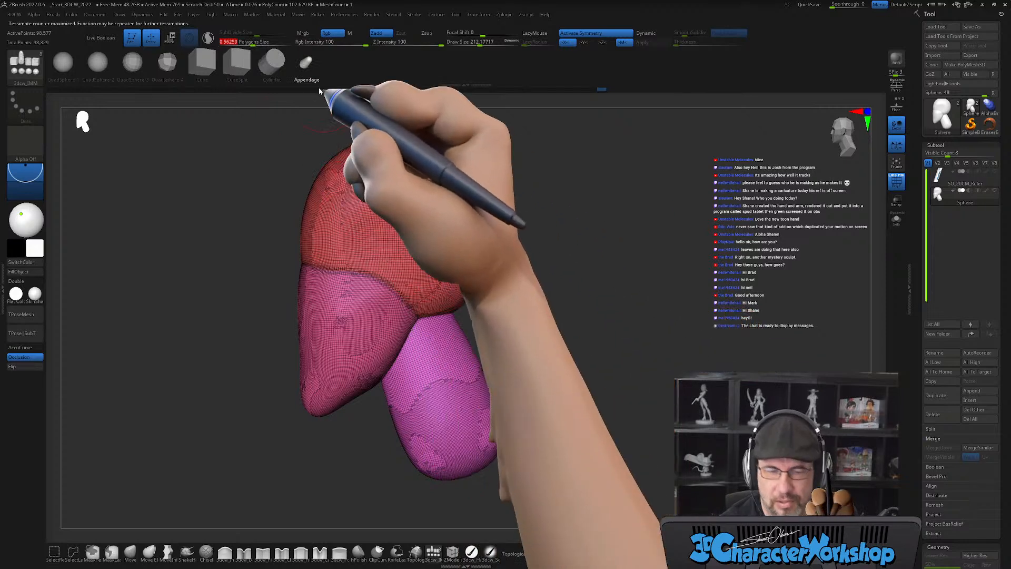
left_click_drag(255, 43, 256, 43)
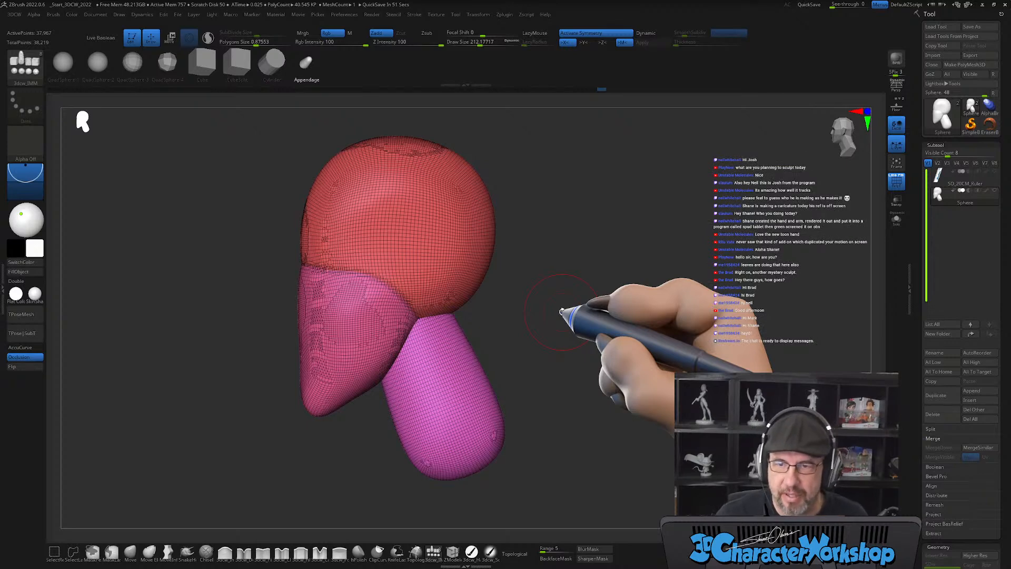
mouse_move(586, 355)
left_mouse_down()
mouse_move(592, 346)
mouse_move(606, 359)
mouse_move(583, 339)
mouse_move(540, 355)
mouse_move(554, 363)
mouse_move(551, 381)
left_mouse_up()
key("shift+f")
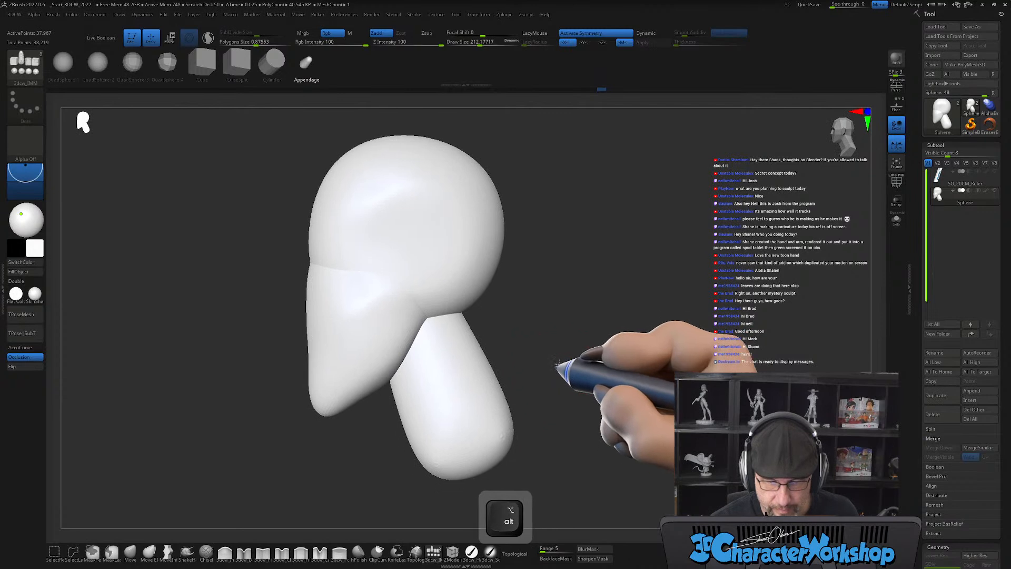
Slim the neck's middle and flare its base using the Move brush with topological masking and a draw size of about 468.
left_click(130, 550)
key("s")
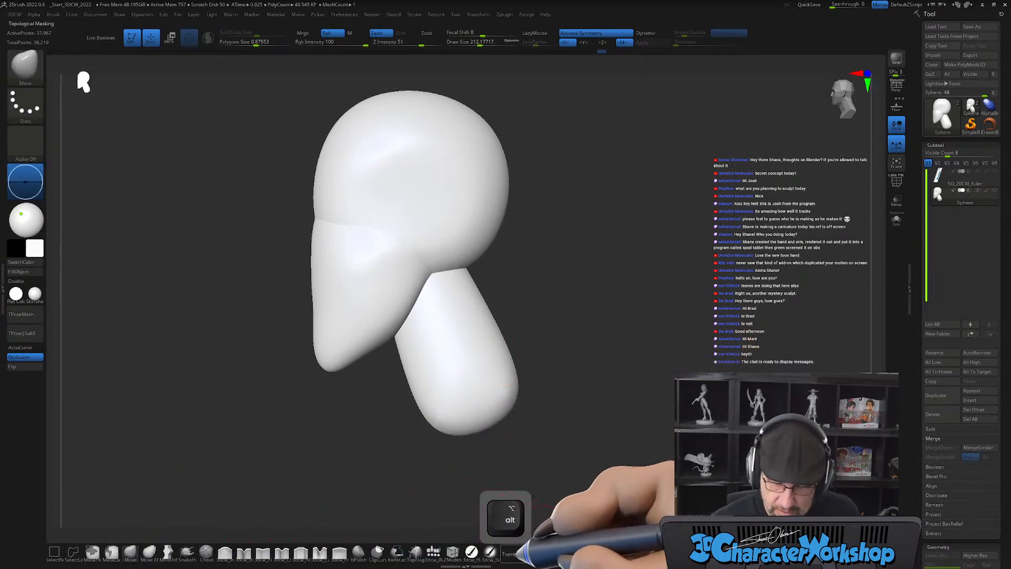
left_click_drag(560, 408, 560, 407)
left_click_drag(551, 365, 540, 386, "alt")
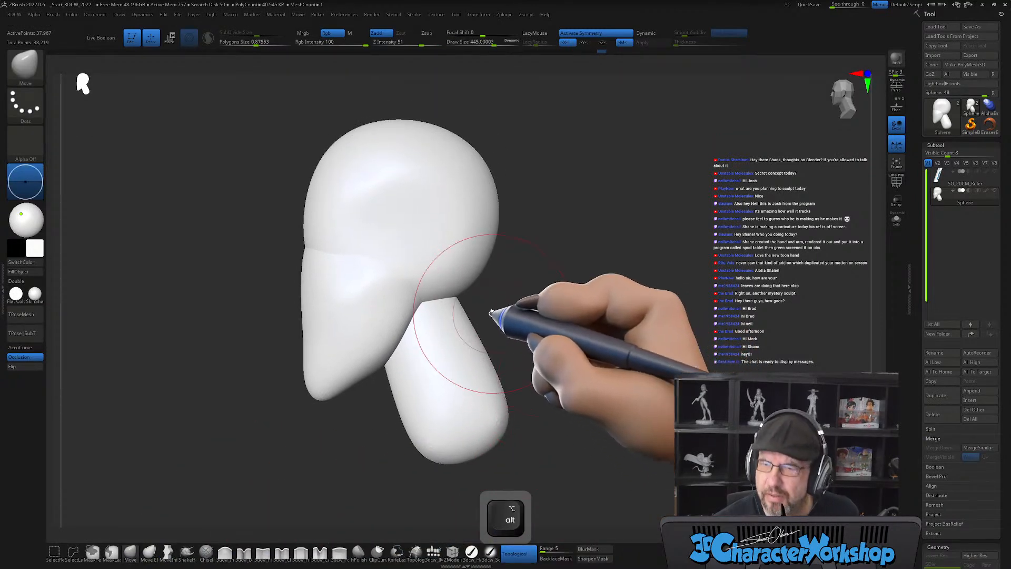
mouse_move(496, 291)
left_mouse_down("alt")
mouse_move(489, 305)
mouse_move(496, 294)
left_mouse_up("alt")
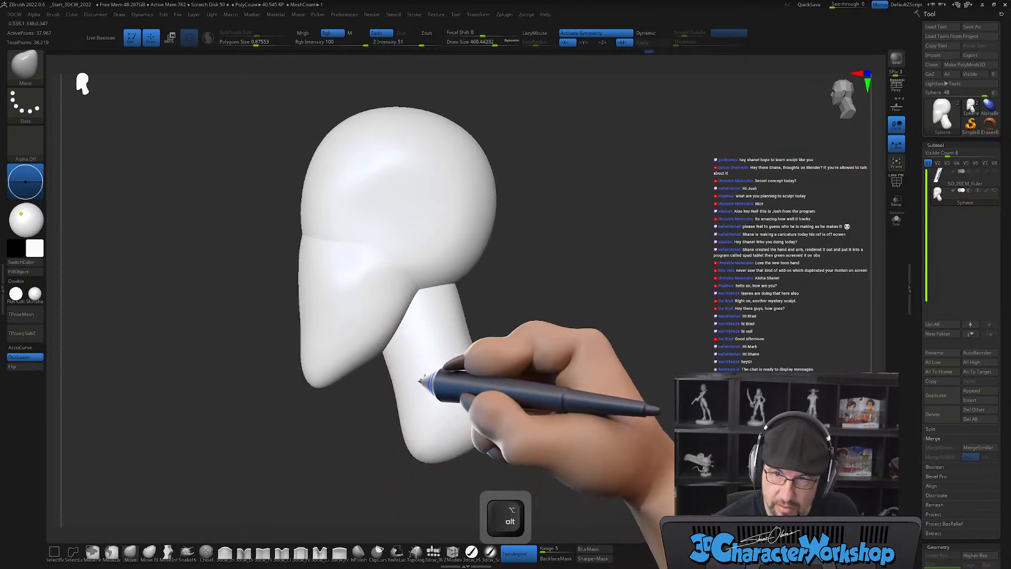
left_click_drag(413, 384, 408, 352, "alt")
left_click_drag(526, 363, 595, 347)
mouse_move(540, 385)
left_mouse_down()
mouse_move(506, 389)
mouse_move(521, 395)
mouse_move(544, 355)
mouse_move(533, 395)
mouse_move(591, 362)
mouse_move(568, 373)
mouse_move(534, 362)
mouse_move(542, 355)
mouse_move(542, 366)
mouse_move(568, 371)
mouse_move(583, 349)
mouse_move(551, 388)
mouse_move(542, 330)
mouse_move(508, 339)
mouse_move(535, 364)
mouse_move(495, 420)
left_mouse_up()
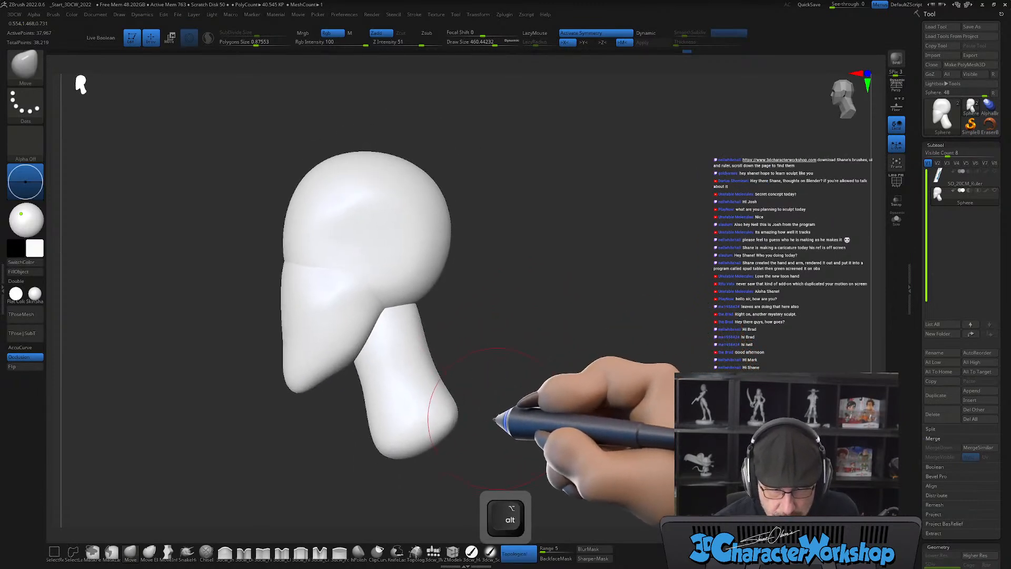
Choose the QuadSphere-2 insert mesh and draw a large sphere out from the neck's base as the torso.
left_click(433, 552)
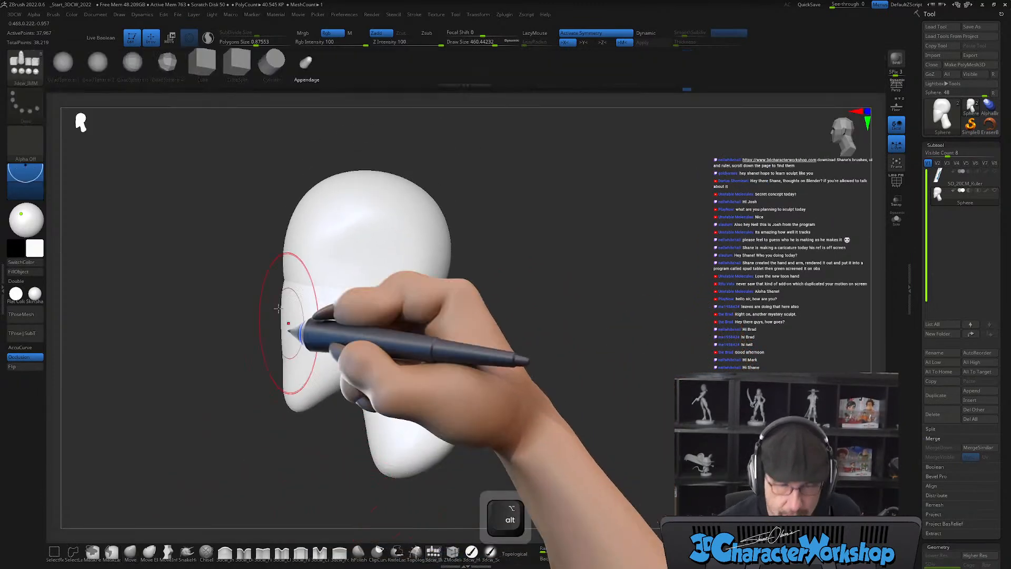
left_click(93, 70)
left_click_drag(585, 402, 549, 381)
left_click_drag(463, 429, 497, 358, "alt")
left_click_drag(411, 383, 429, 419)
left_click_drag(554, 367, 607, 374)
Position the torso sphere upright beneath the neck, then stretch it wider from the front and taller along its vertical axis.
key("w")
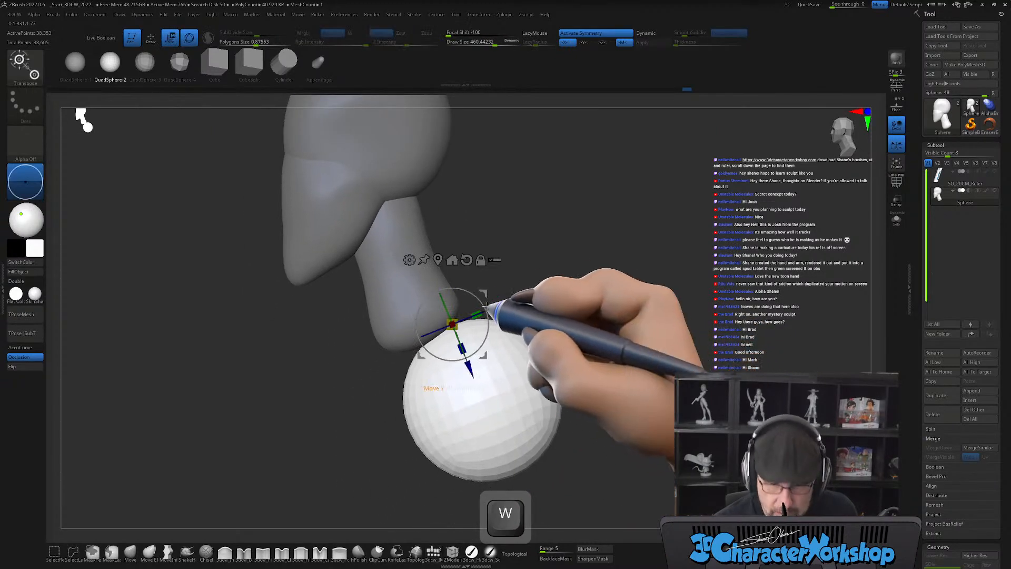
left_click_drag(458, 262, 583, 332)
left_click_drag(577, 295, 585, 272, "alt")
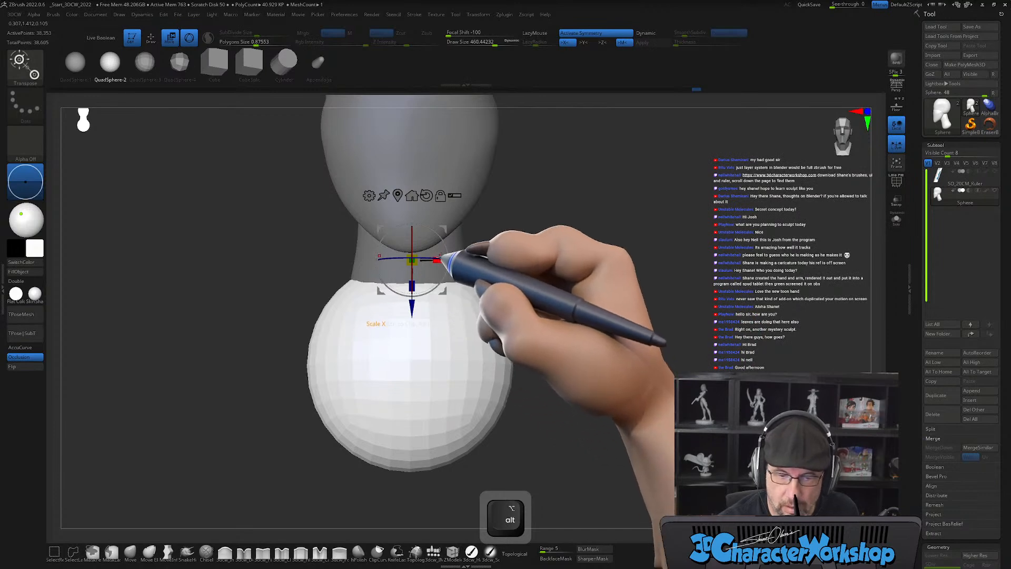
left_click_drag(447, 258, 487, 259)
left_click_drag(586, 304, 584, 340, "alt")
left_click_drag(545, 252, 469, 271)
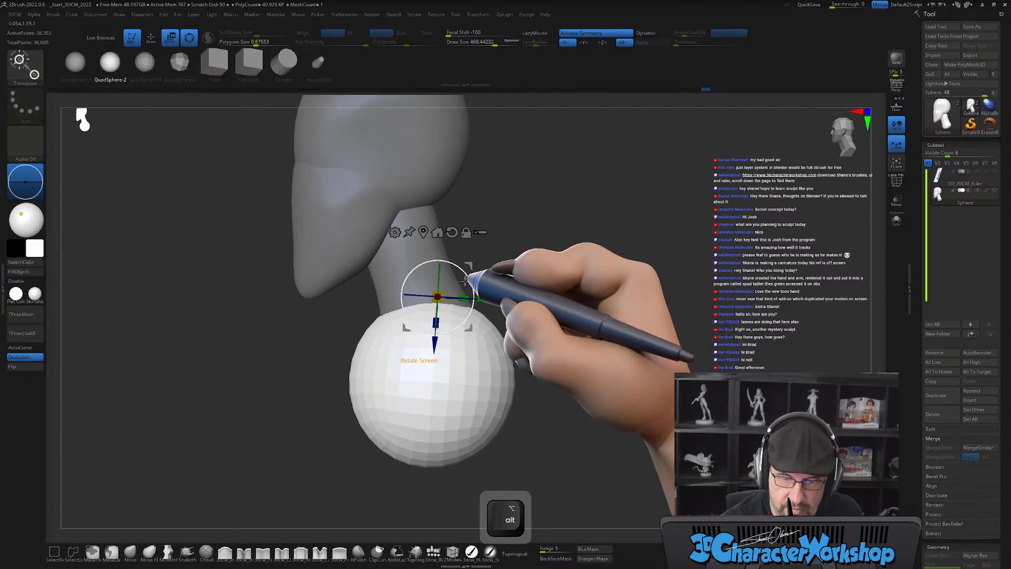
left_click_drag(448, 329, 463, 349)
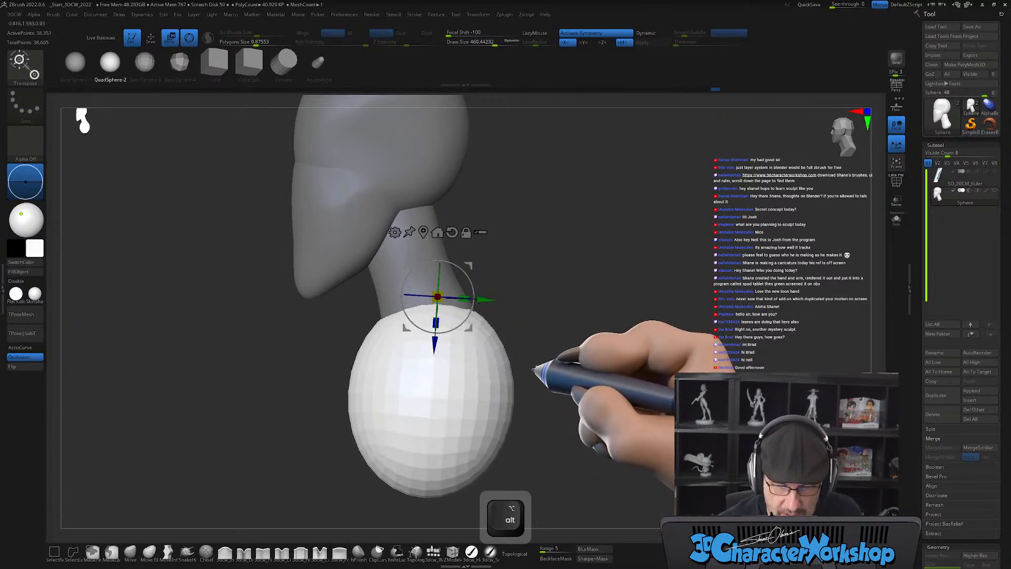
left_click_drag(532, 372, 580, 327)
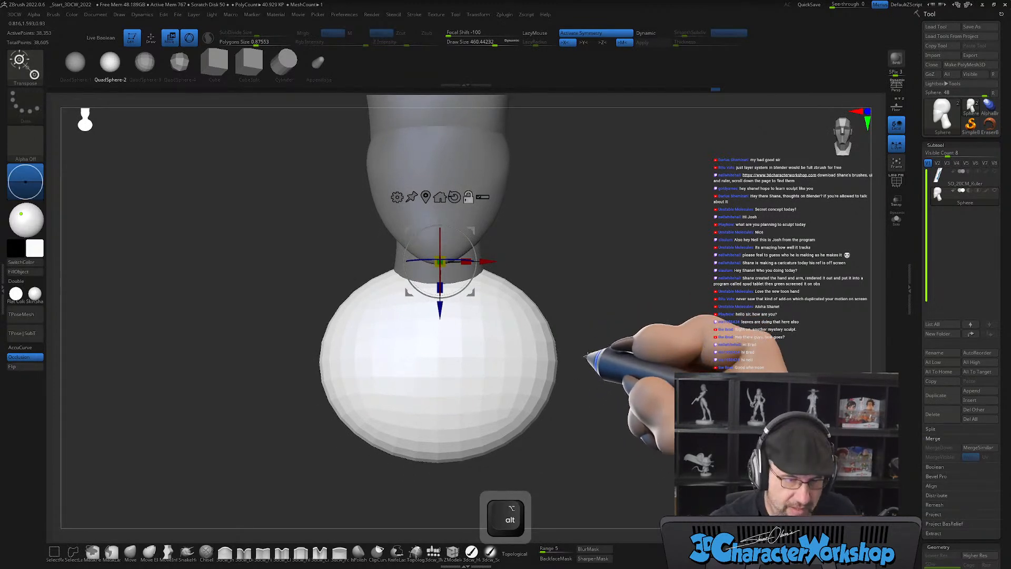
Split the unmasked torso sphere into its own subtool, show it, and make it the active subtool.
key("shift+2")
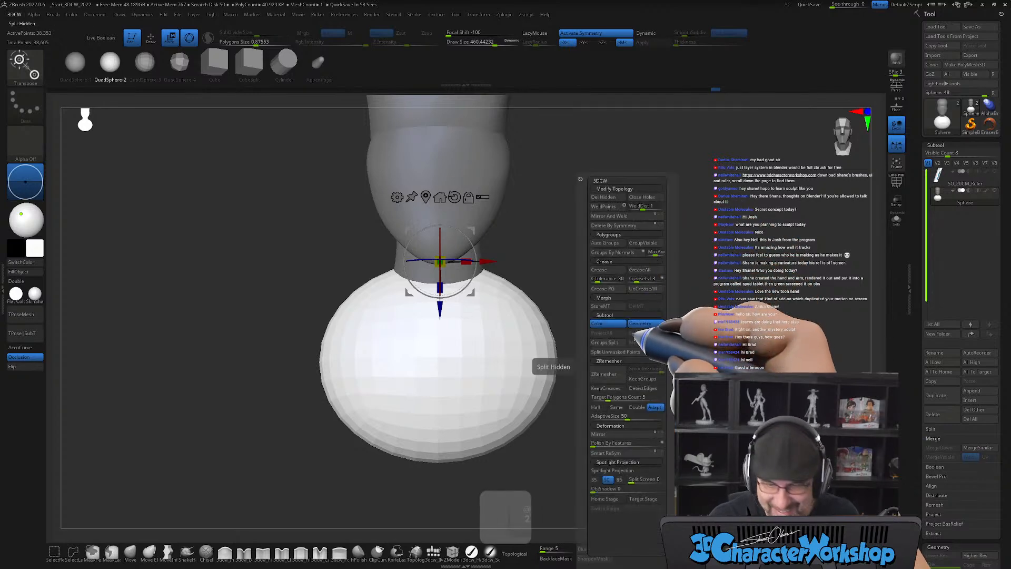
left_click(611, 351)
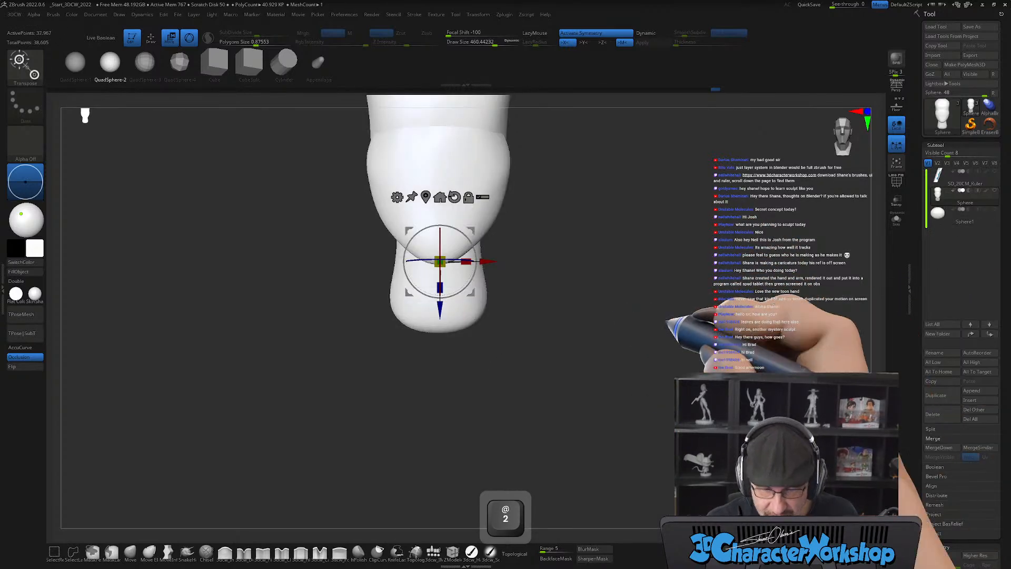
left_click(994, 210)
key("Down")
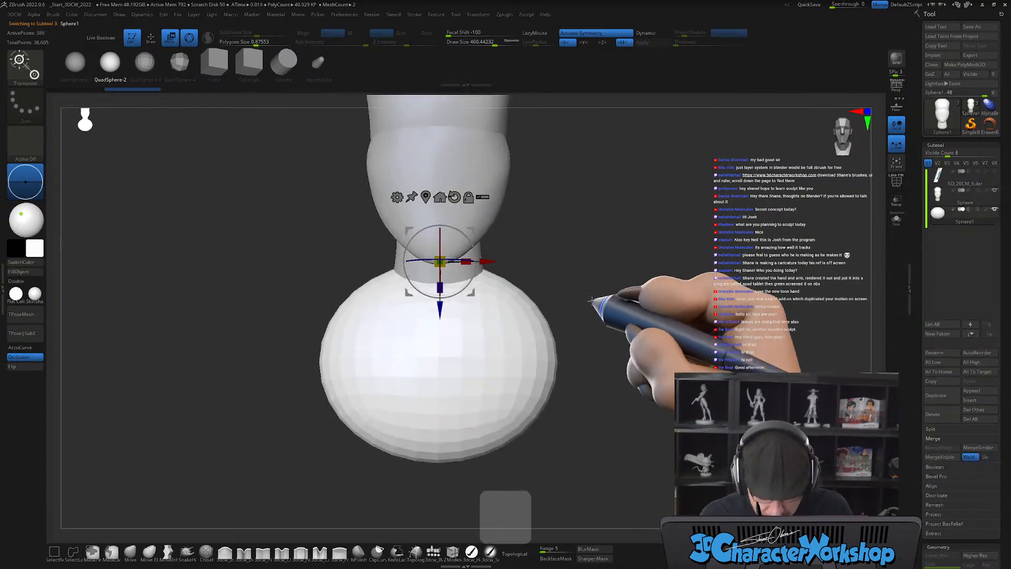
Subdivide the torso sphere twice and delete its lower subdivision levels.
key("ctrl+d")
key("ctrl+d")
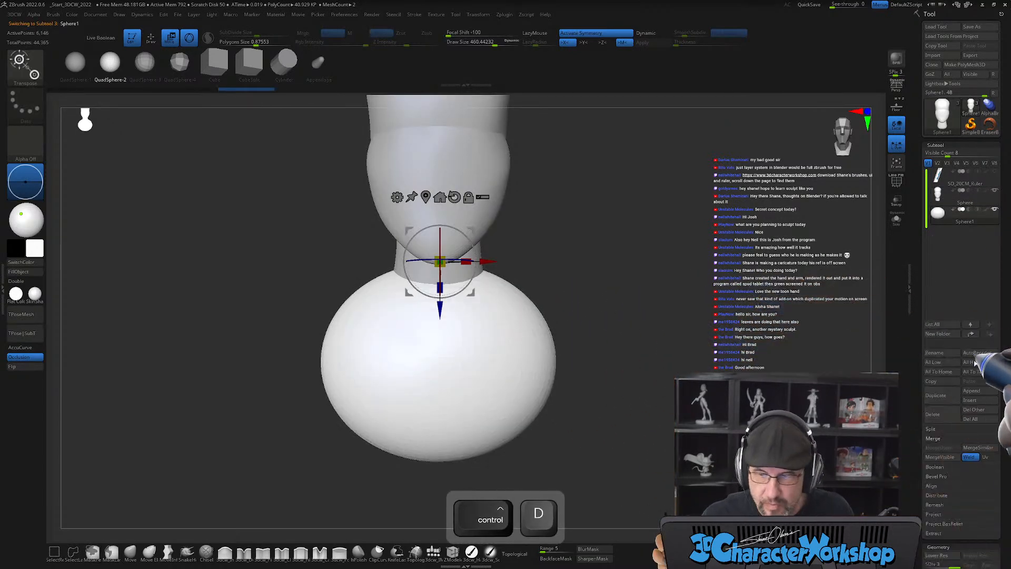
left_click_drag(916, 471, 912, 388)
left_click(938, 491)
Reshape the torso's front and back in side view using the infinite-depth Move brush at a draw size of about 724.
left_click_drag(642, 308, 605, 310)
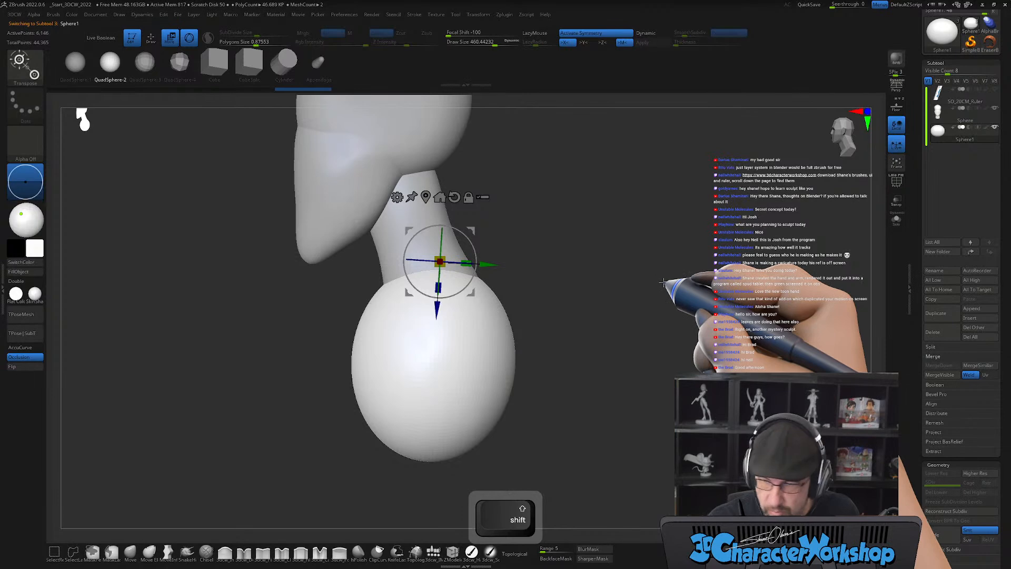
left_click(130, 552)
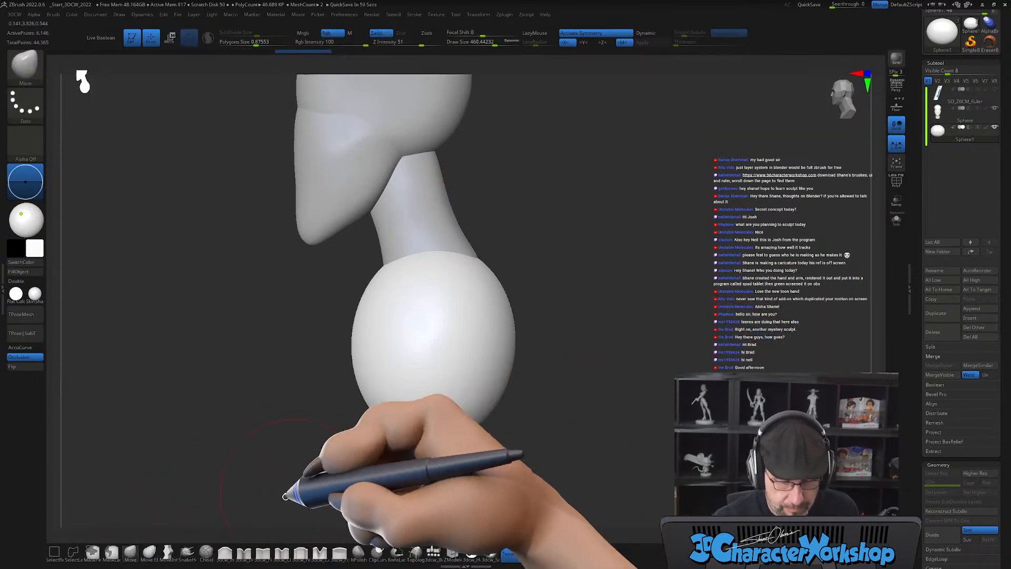
left_click(168, 552)
mouse_move(538, 375)
left_mouse_down("alt")
mouse_move(554, 333)
mouse_move(572, 344)
left_mouse_up("alt")
left_click_drag(572, 332, 568, 343, "alt")
key("s")
left_click_drag(422, 368, 394, 380)
left_click_drag(380, 334, 373, 335)
left_click_drag(492, 289, 493, 294)
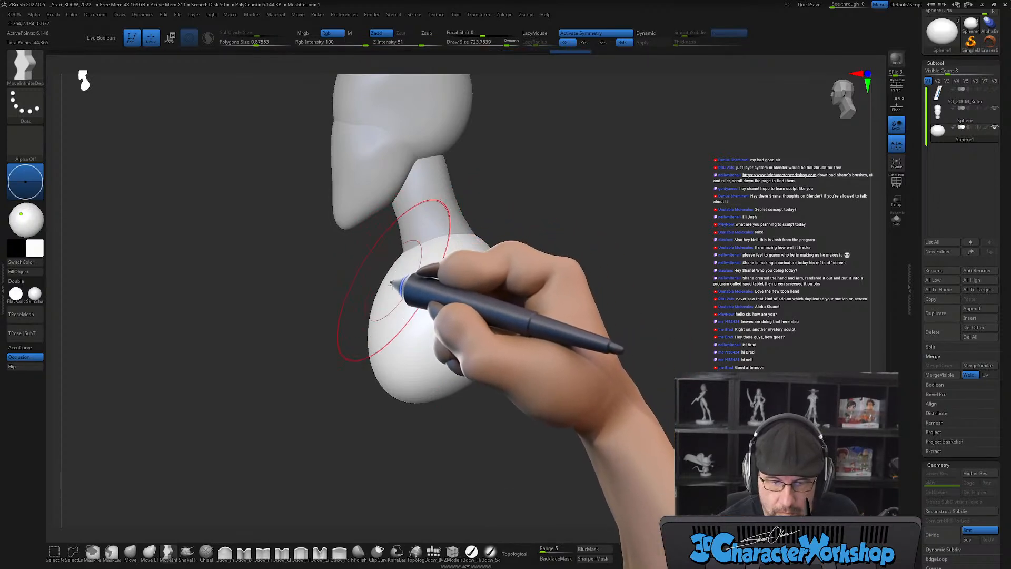
left_click_drag(376, 336, 368, 361)
left_click_drag(546, 367, 596, 363, "alt")
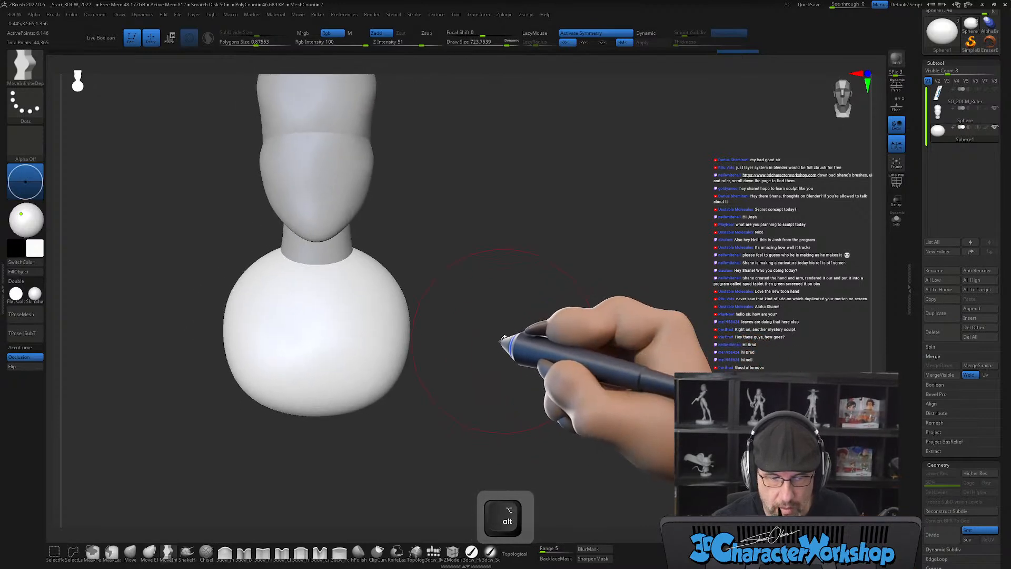
Slice off the torso's lower portion in side view with an angled cut sloping down from the back to the chest.
left_click_drag(502, 343, 605, 327, "alt")
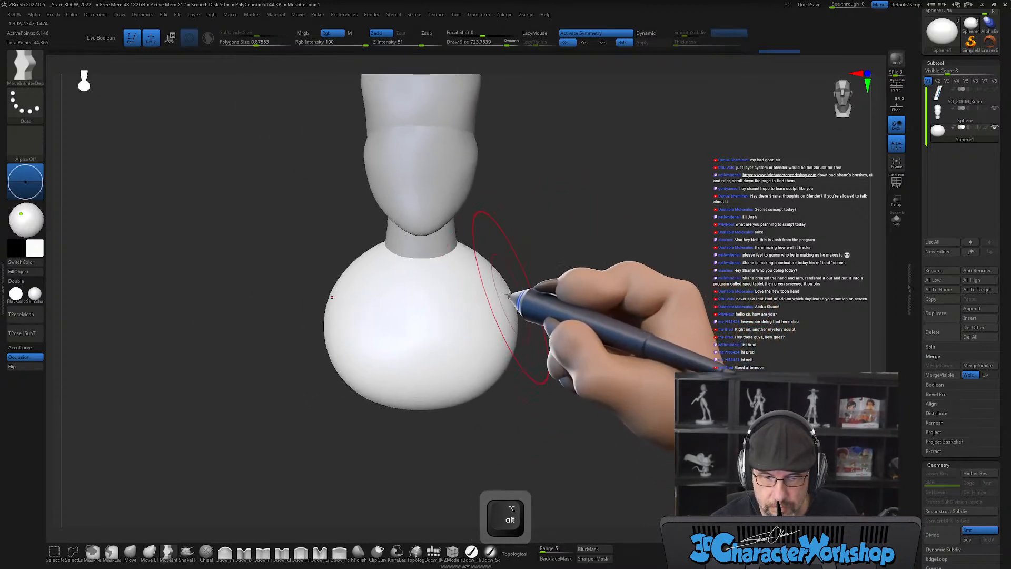
mouse_move(559, 352)
left_mouse_down()
mouse_move(591, 362)
mouse_move(549, 388)
mouse_move(592, 365)
mouse_move(564, 413)
mouse_move(598, 361)
mouse_move(584, 379)
left_mouse_up()
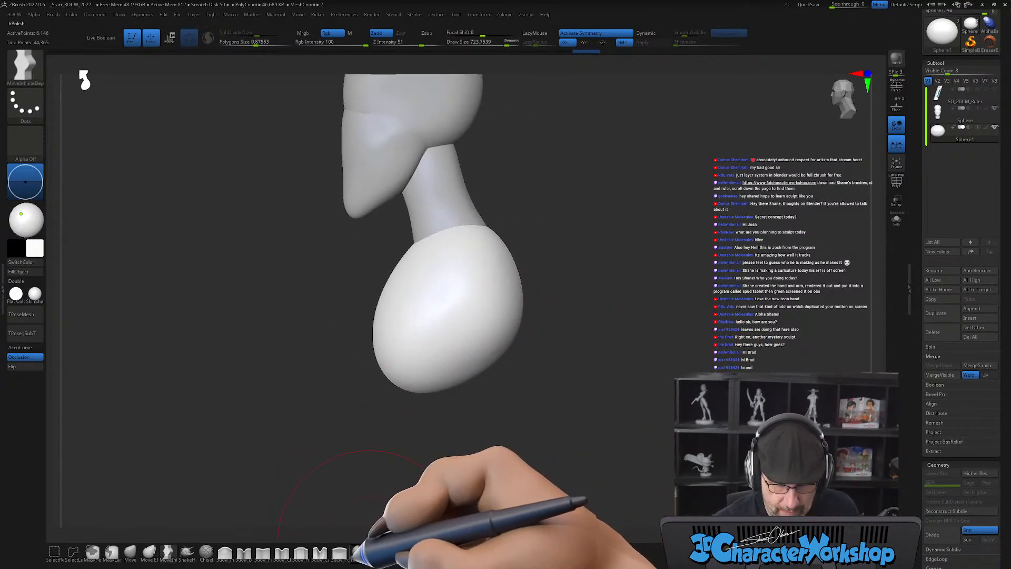
key("ctrl")
mouse_move(608, 260)
left_mouse_down("ctrl+shift")
mouse_move(316, 421)
mouse_move(304, 408)
mouse_move(347, 365)
mouse_move(448, 333)
mouse_move(434, 331)
mouse_move(334, 397)
mouse_move(288, 464)
mouse_move(302, 471)
mouse_move(271, 474)
mouse_move(282, 462)
mouse_move(270, 462)
left_mouse_up("ctrl+shift")
key("space")
key("alt")
mouse_move(635, 393)
left_mouse_down()
mouse_move(640, 375)
mouse_move(616, 365)
mouse_move(634, 382)
left_mouse_up()
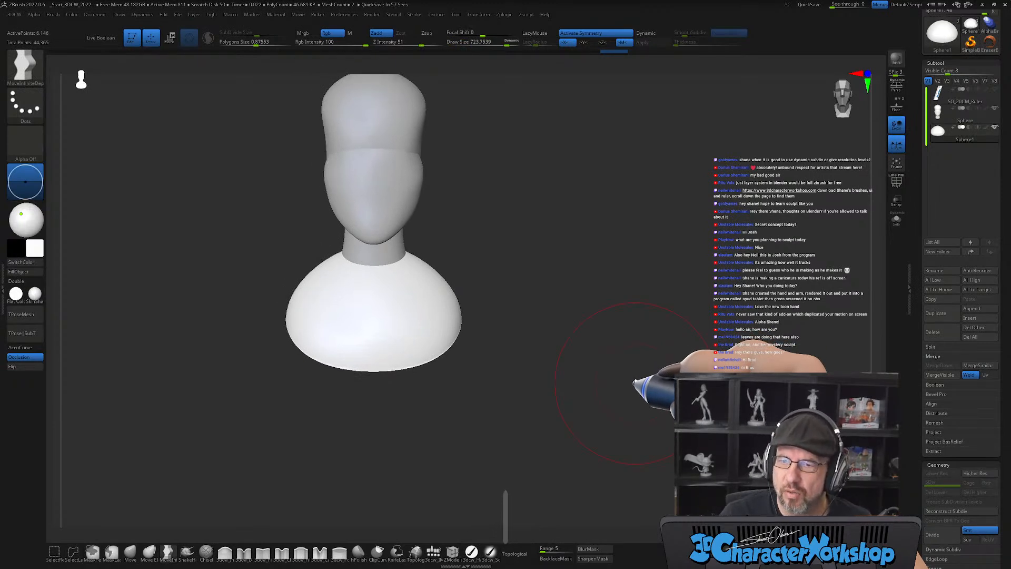
Smooth the cut underside of the torso and soften its lower rim.
mouse_move(636, 381)
left_mouse_down()
mouse_move(524, 388)
mouse_move(519, 361)
mouse_move(510, 399)
left_mouse_up()
key("shift")
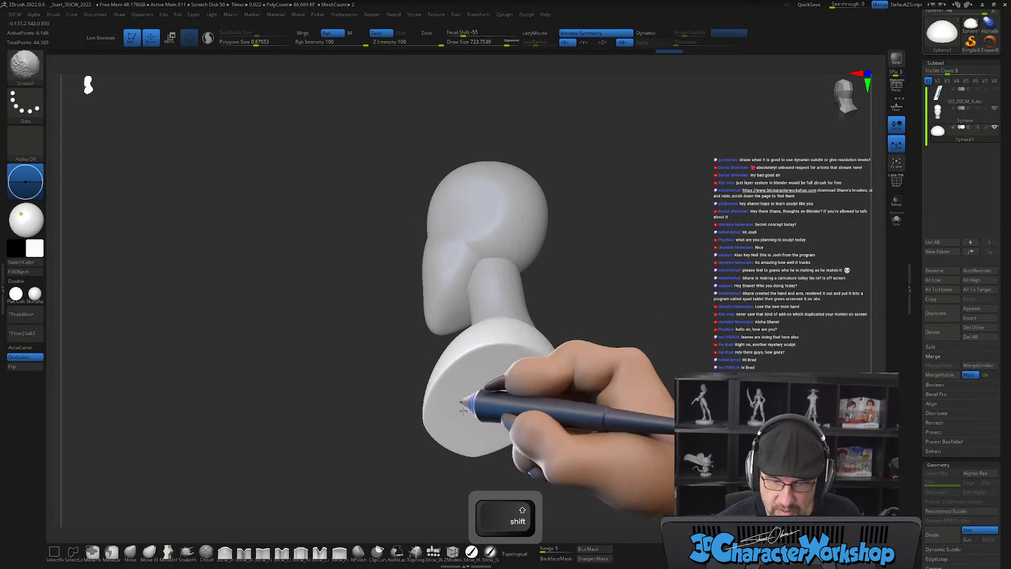
left_click_drag(527, 447, 621, 410, "shift")
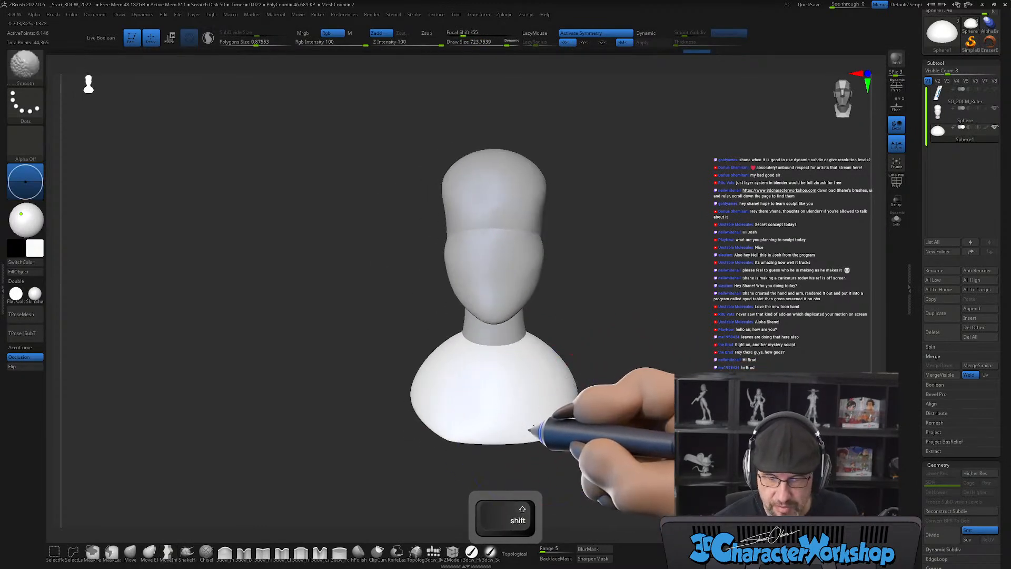
Pull the torso's base downward at the middle and taper its lower sides using the Move brush at a draw size of about 476.
mouse_move(576, 440)
left_mouse_down("alt")
mouse_move(591, 395)
mouse_move(582, 390)
left_mouse_up("alt")
left_click(149, 551)
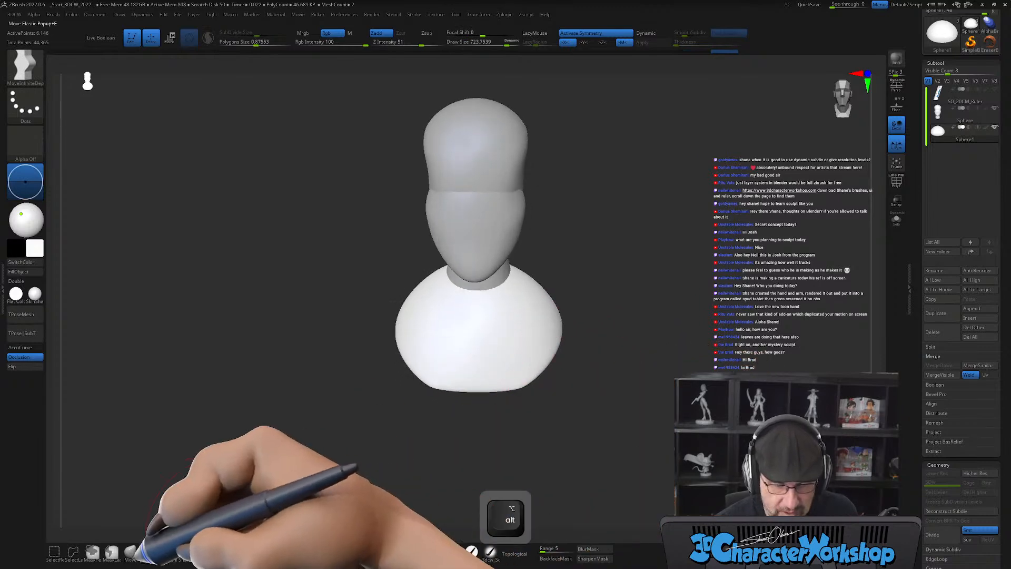
left_click(130, 551)
key("s")
left_click_drag(462, 389, 462, 401)
left_click_drag(577, 393, 528, 372)
mouse_move(565, 410)
left_mouse_down()
mouse_move(587, 414)
mouse_move(581, 422)
left_mouse_up()
key("s")
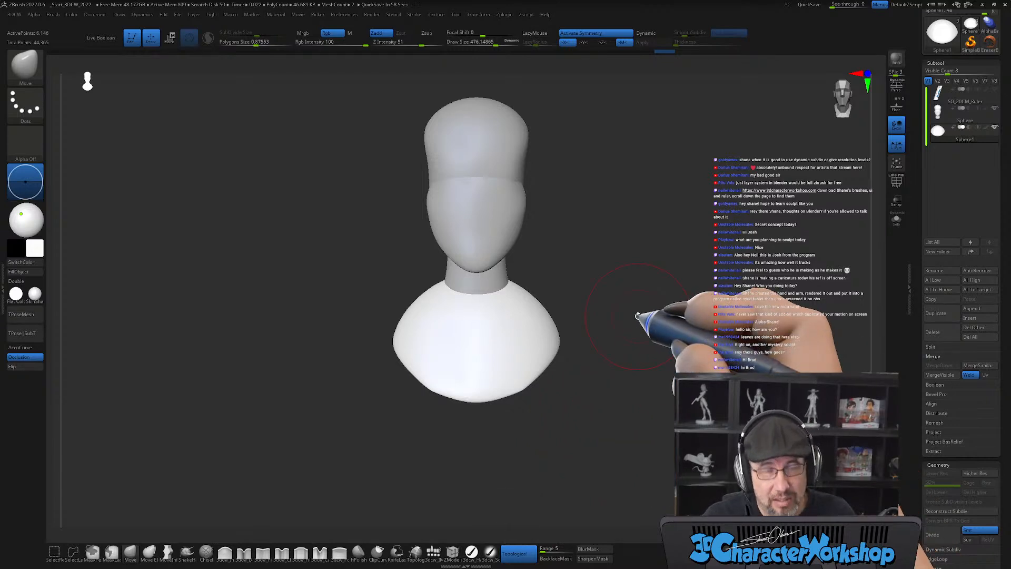
Refine the shoulder slopes beside the neck using the Move brush at a draw size of about 408.
left_click_drag(657, 287, 606, 377, "alt")
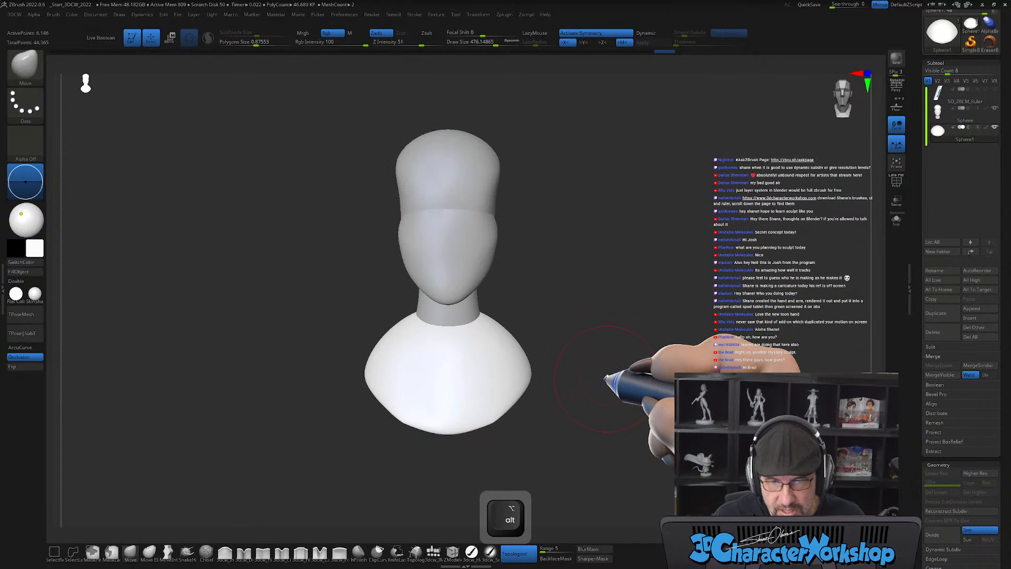
left_click_drag(644, 346, 610, 315, "alt")
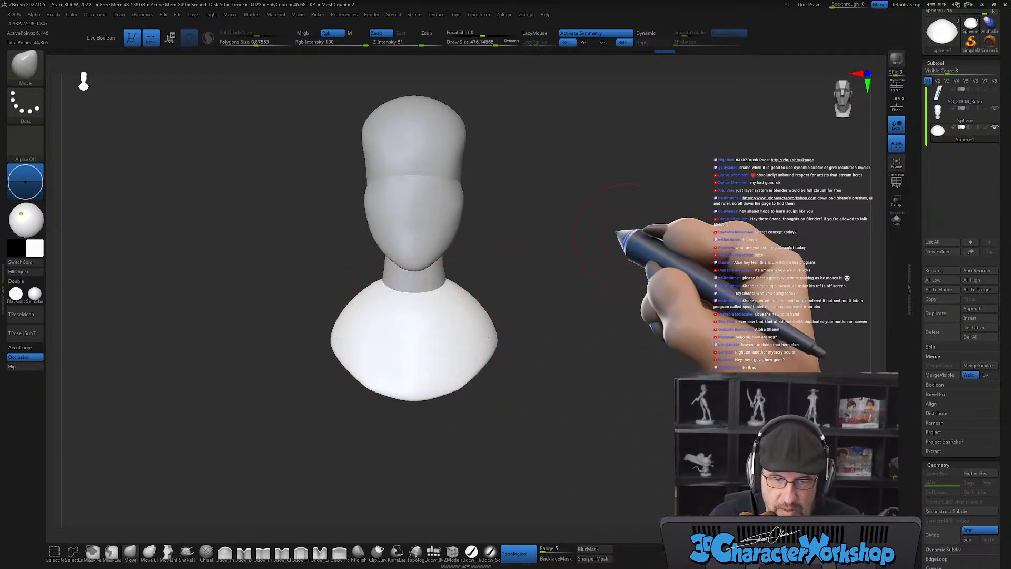
left_click_drag(648, 266, 643, 309, "alt")
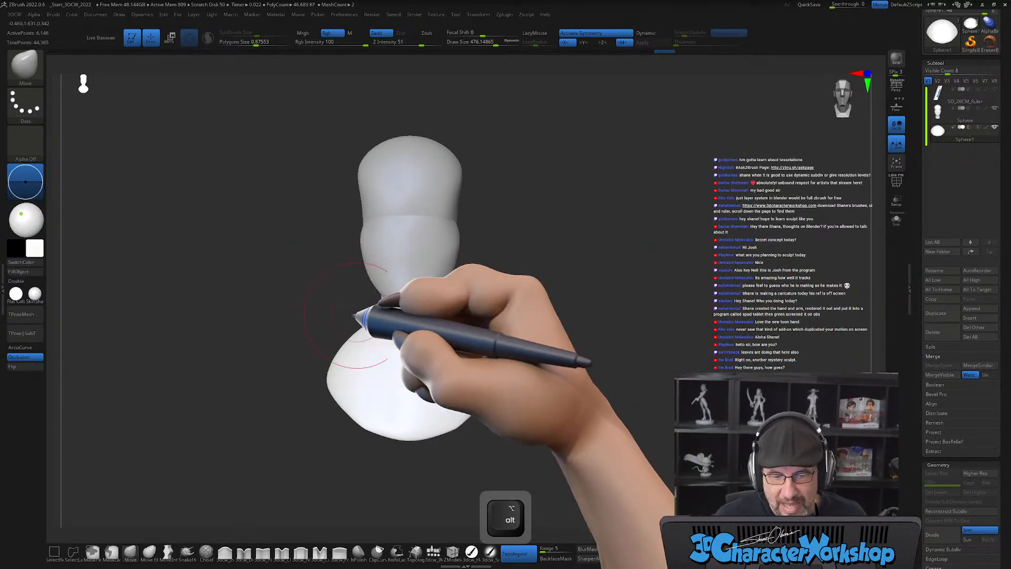
key("s")
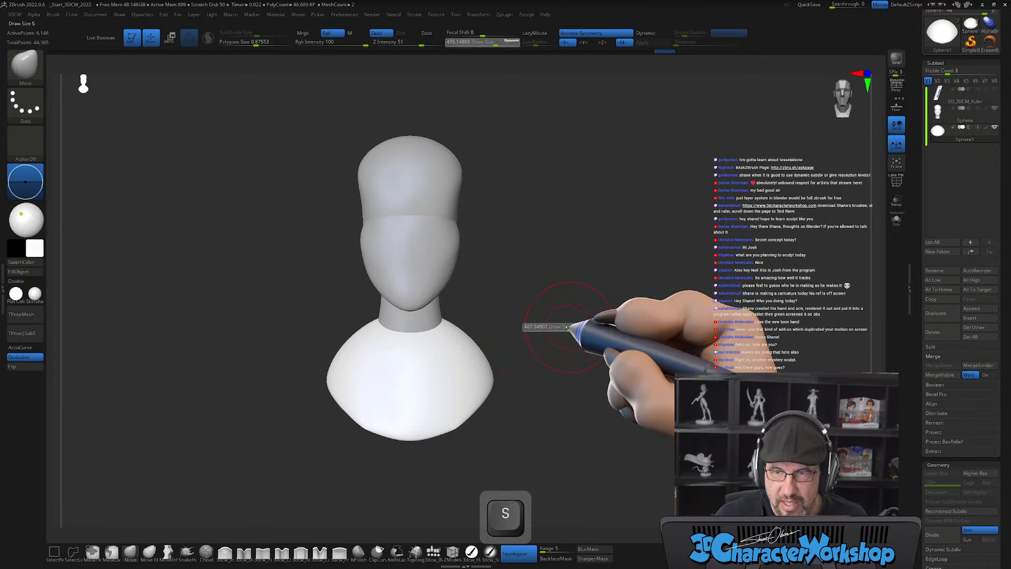
left_click_drag(519, 327, 511, 327)
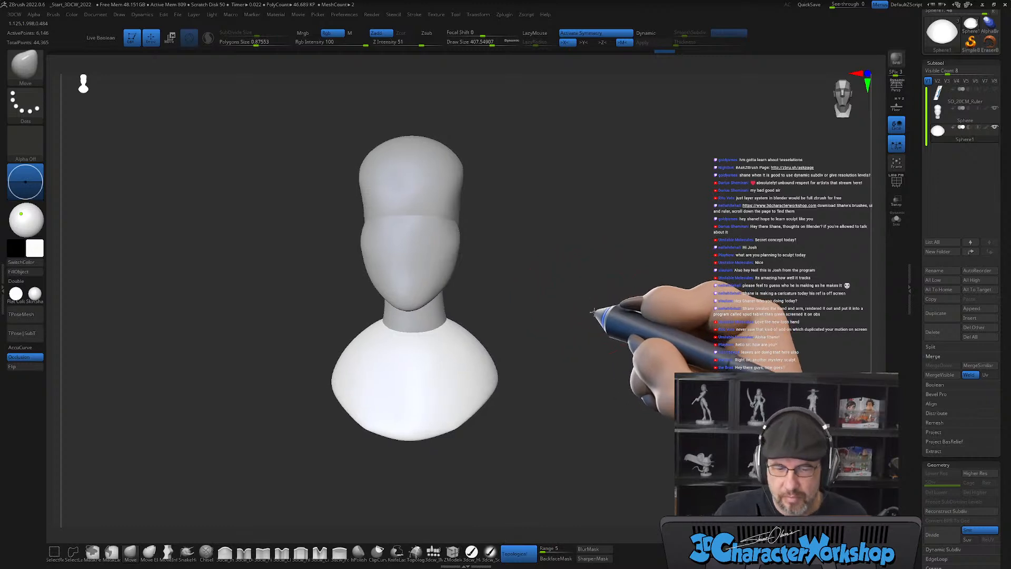
Show the torso's wireframe and tessellate its mesh more densely with a polygon size of about 0.744.
left_click_drag(593, 304, 586, 307)
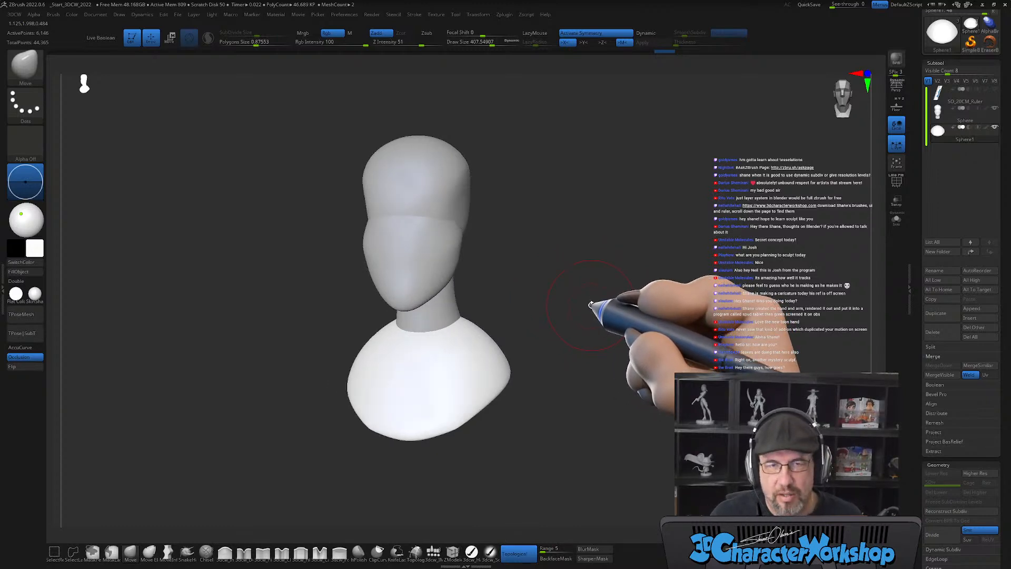
key("shift+f")
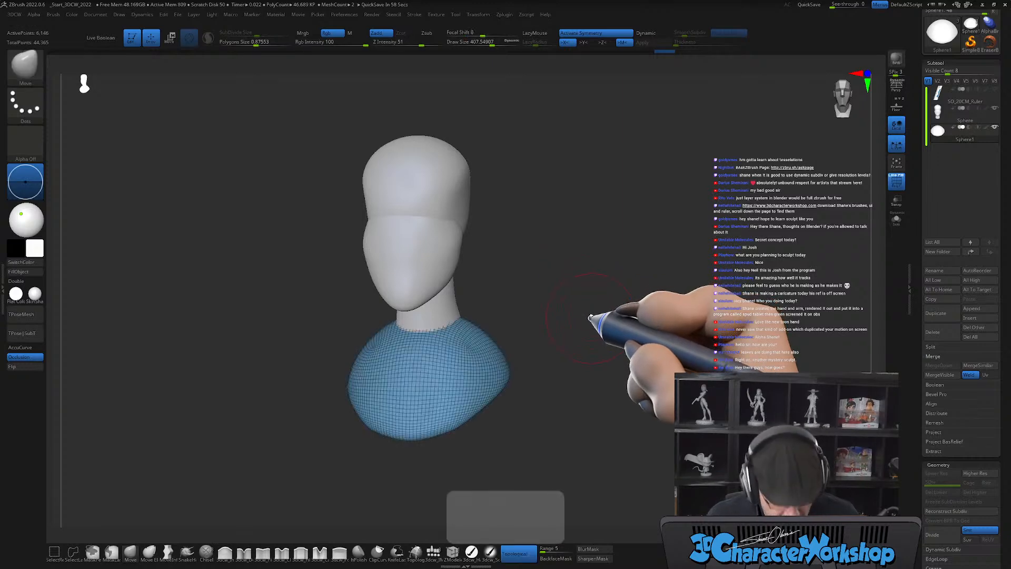
key("f")
key("s")
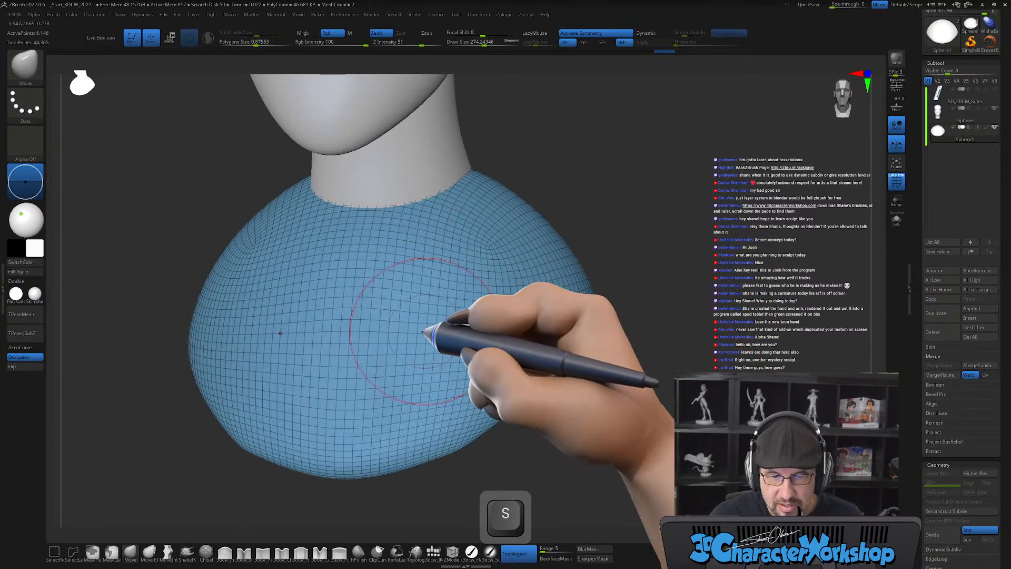
mouse_move(691, 212)
left_mouse_down()
mouse_move(639, 205)
mouse_move(218, 74)
left_mouse_up()
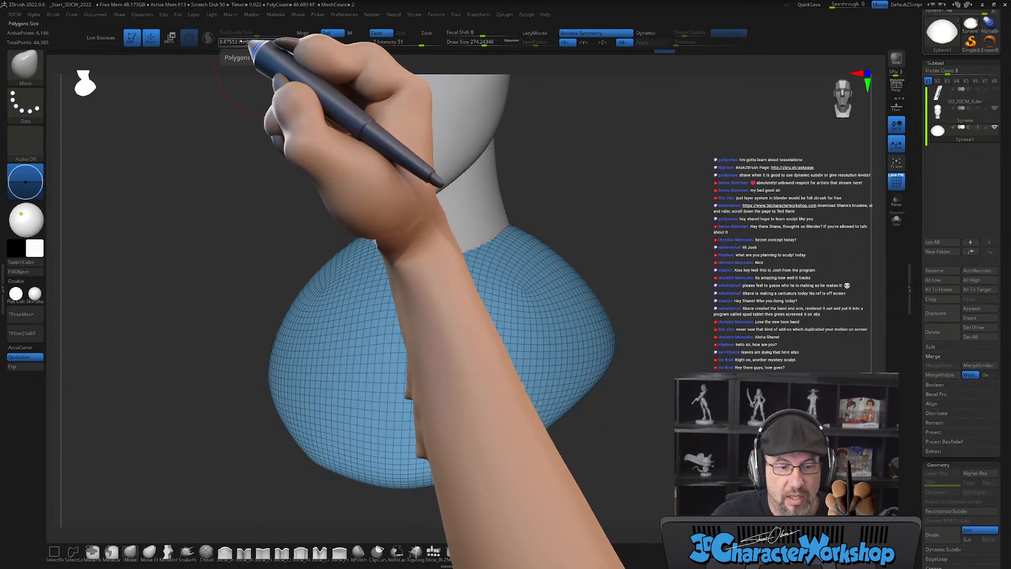
left_click_drag(256, 42, 254, 45)
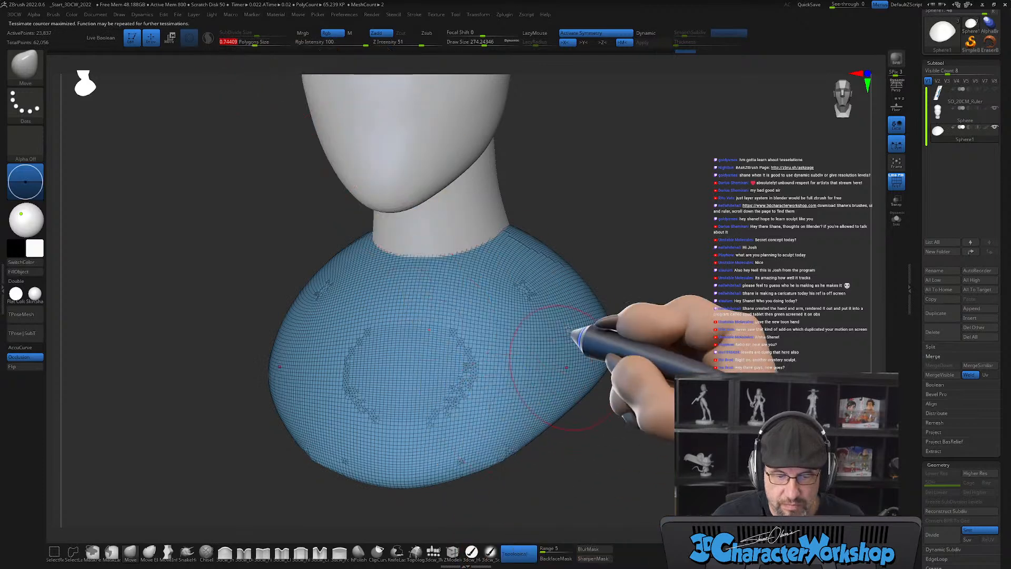
left_click_drag(714, 303, 750, 287)
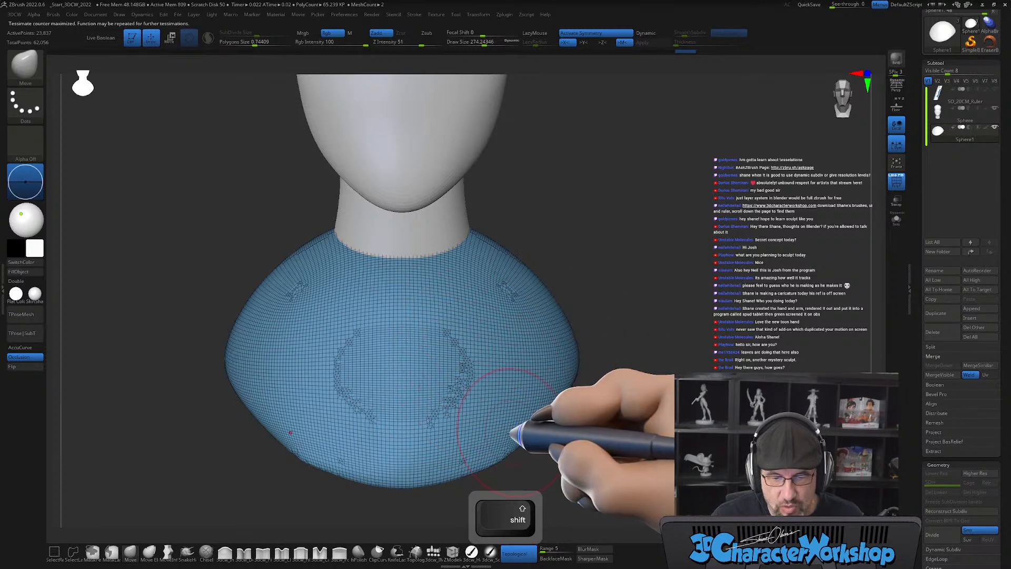
key("s")
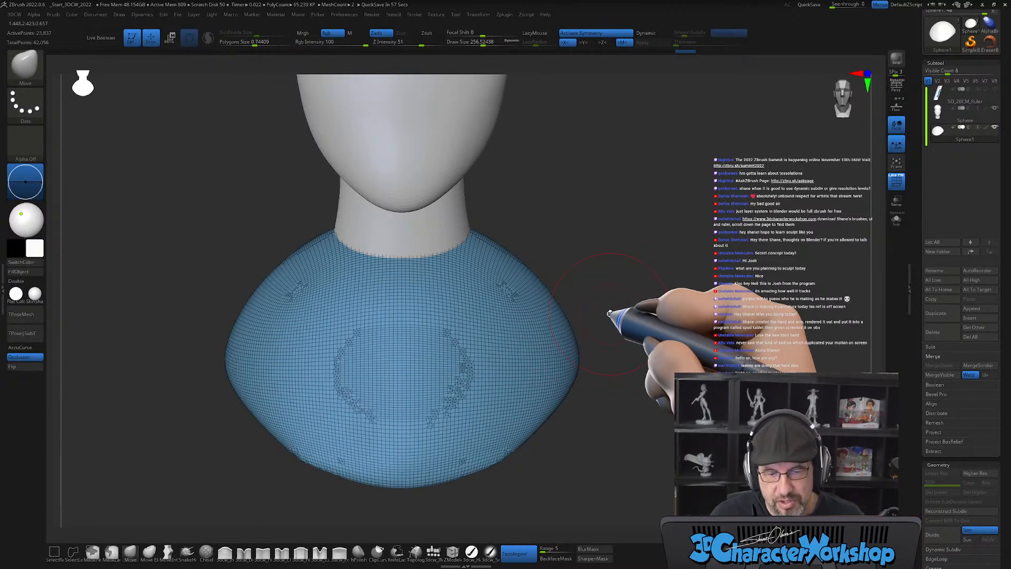
Make the head and neck the active subtool, check its mesh from several angles, and hide the wireframe.
left_click(408, 243, "alt")
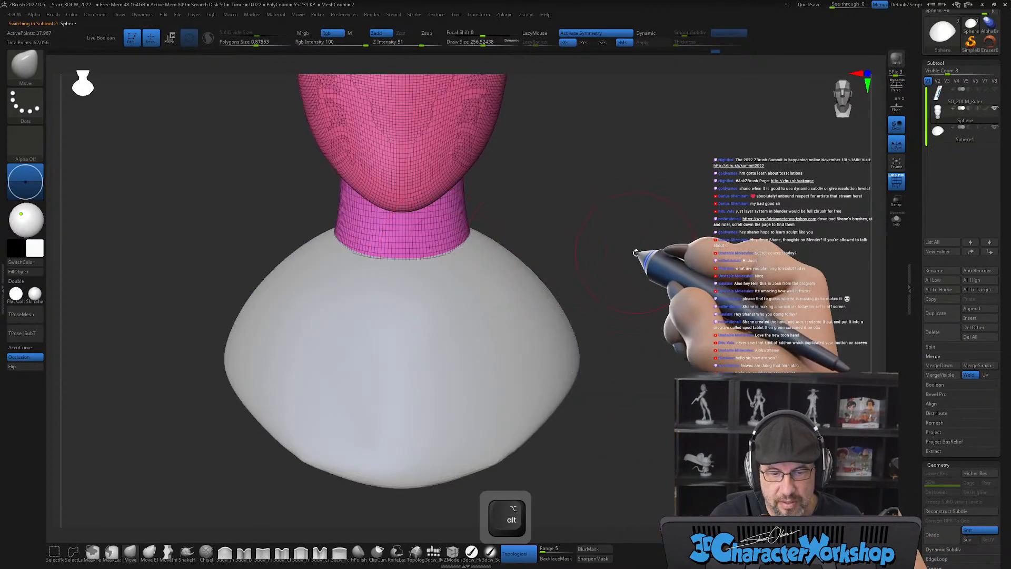
left_click_drag(633, 255, 635, 339)
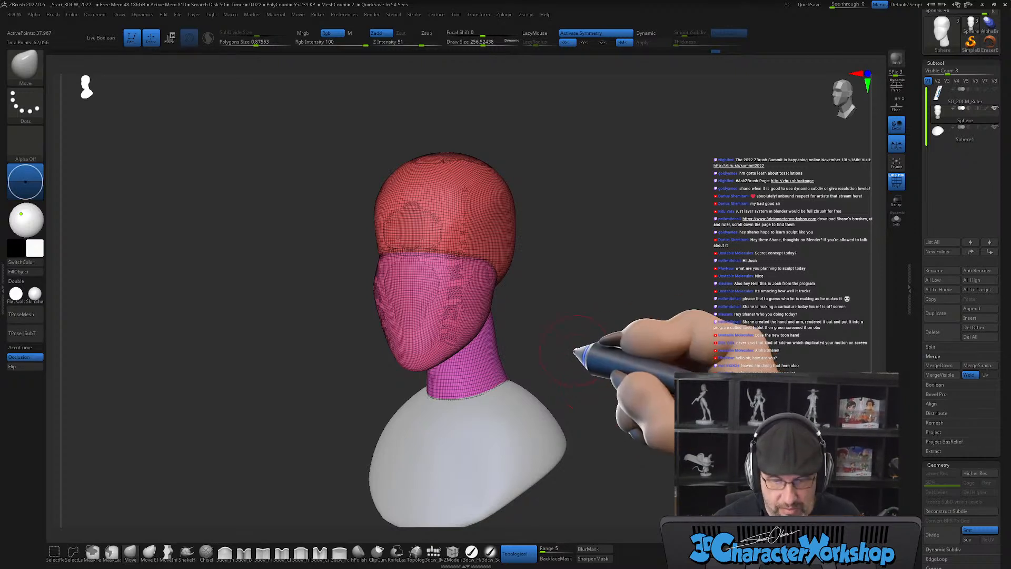
key("shift+f")
left_click_drag(583, 350, 555, 334, "shift")
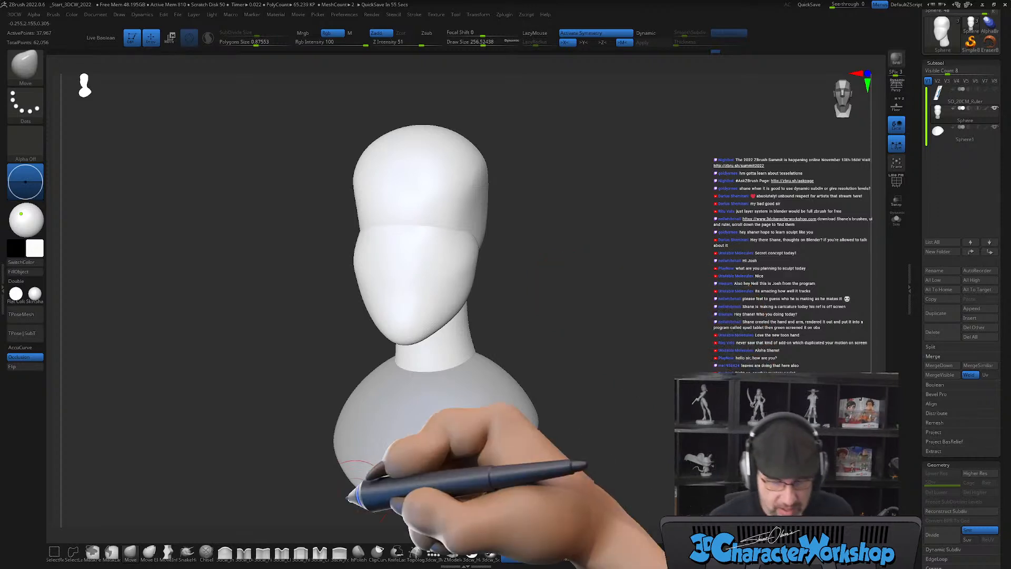
Try to pinch a sharp brow ridge across the forehead with the custom Pinch brush.
left_click(262, 552)
mouse_move(538, 270)
left_mouse_down("alt")
mouse_move(551, 327)
mouse_move(547, 316)
mouse_move(541, 368)
mouse_move(546, 319)
left_mouse_up("alt")
left_click_drag(542, 232, 536, 216, "alt")
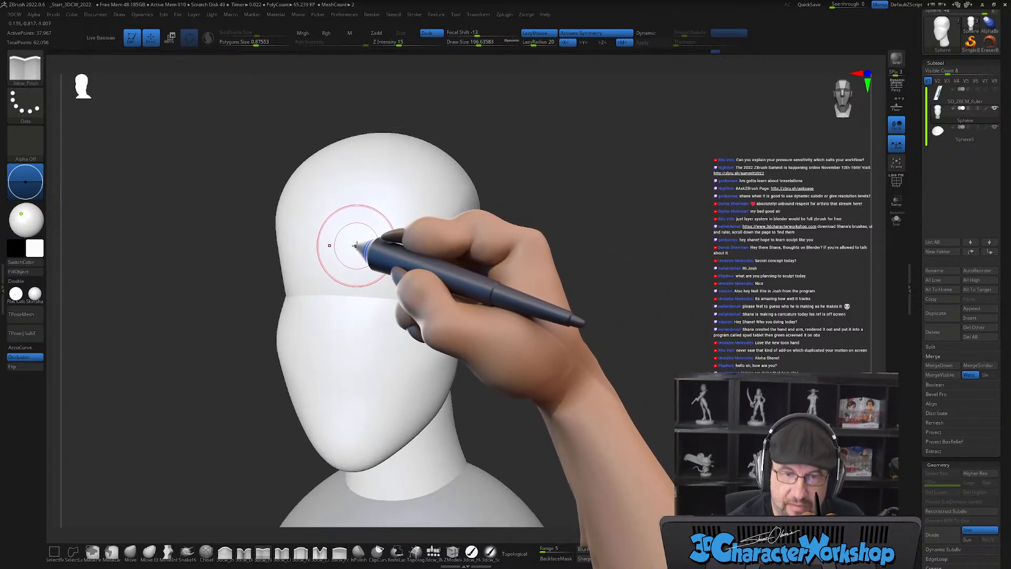
left_click_drag(353, 243, 422, 249, "alt")
mouse_move(550, 319)
left_mouse_down()
mouse_move(526, 334)
mouse_move(515, 311)
left_mouse_up()
left_click_drag(354, 240, 416, 247, "alt")
left_click_drag(570, 325, 590, 355)
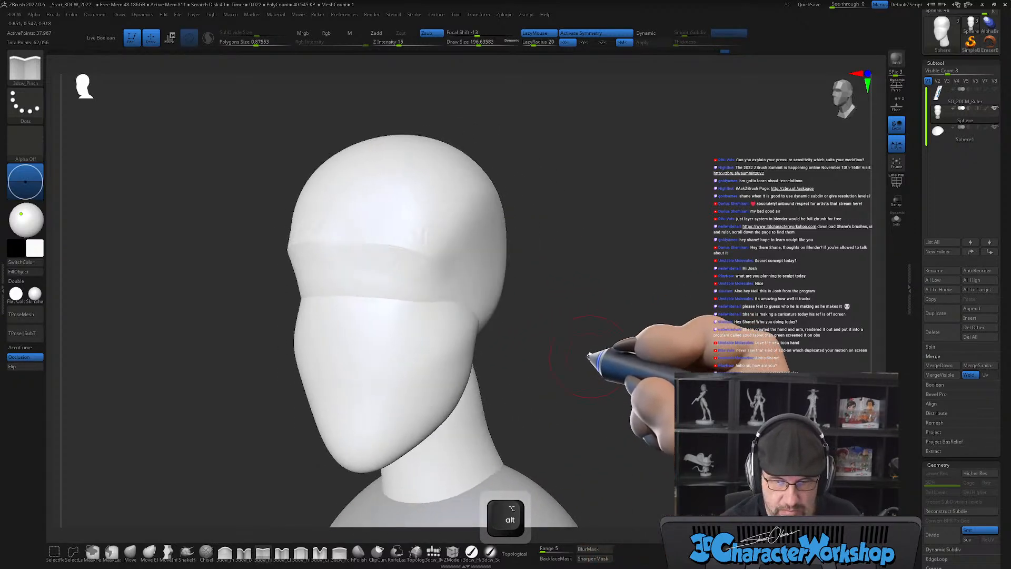
Show the head's wireframe to examine the pinched polygons at the brow, and undo the pinch strokes.
key("shift+f")
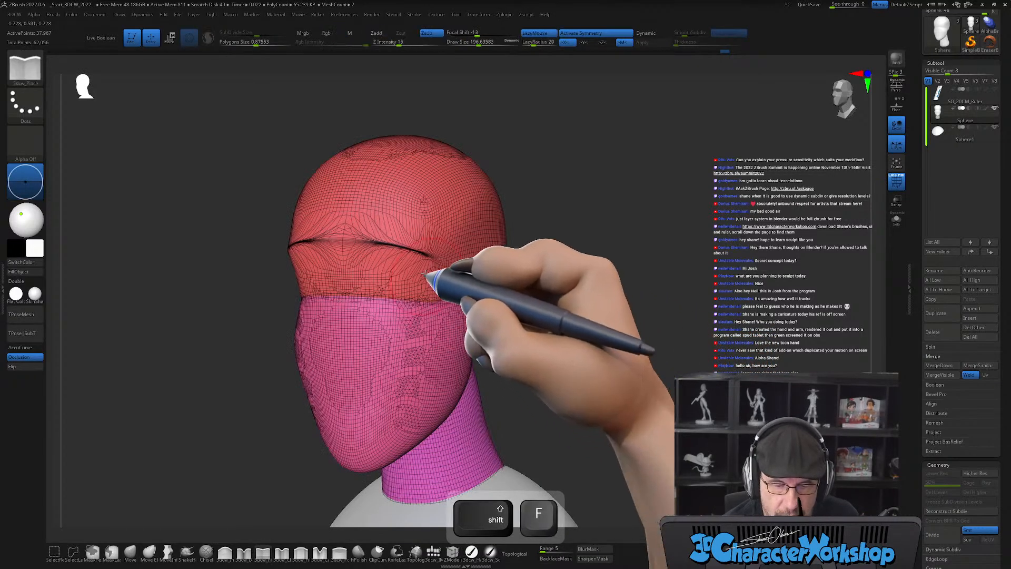
left_click_drag(526, 300, 531, 308, "alt")
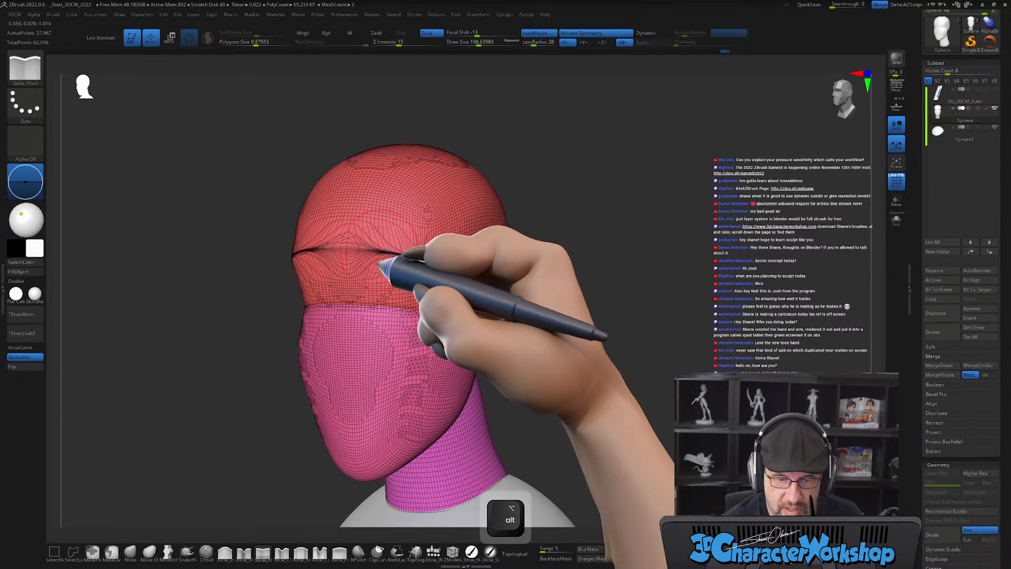
left_click_drag(570, 336, 565, 358, "alt")
left_click_drag(515, 242, 512, 278, "alt")
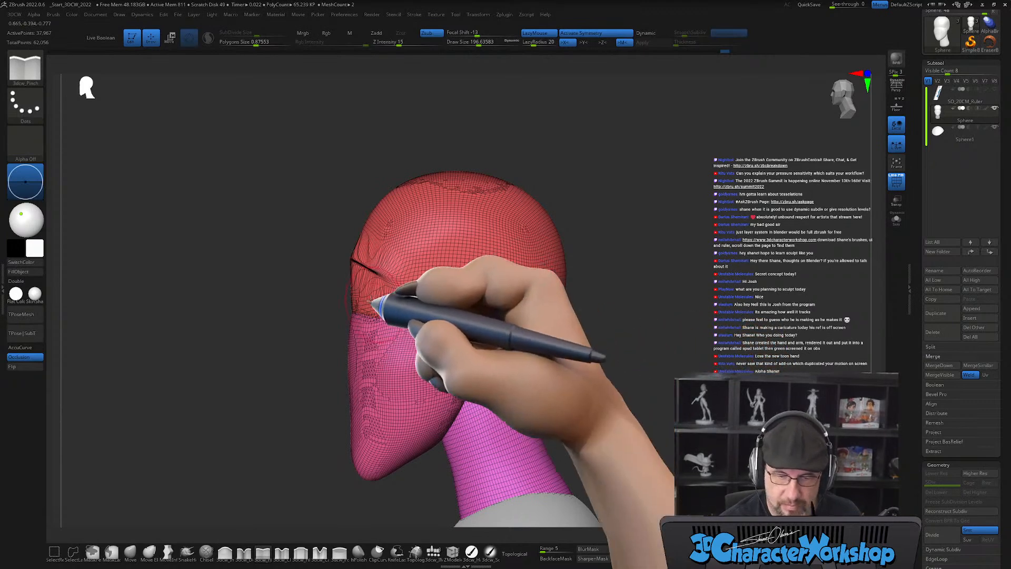
key("ctrl+z")
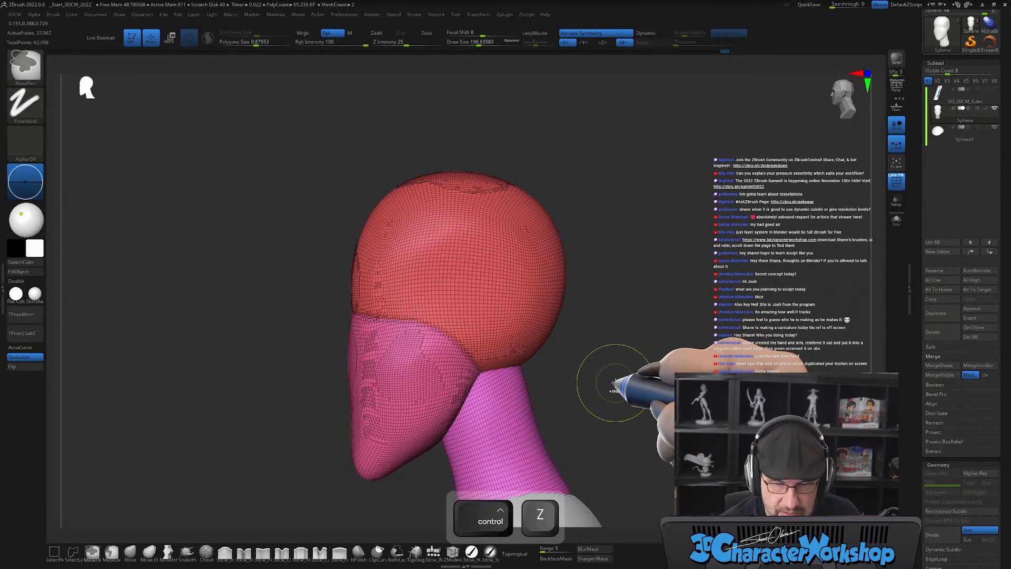
Select the KnifeCurve brush and try a cut line across the front of the head in side view.
mouse_move(606, 383)
left_mouse_down("alt")
mouse_move(609, 361)
mouse_move(646, 356)
mouse_move(623, 382)
left_mouse_up("alt")
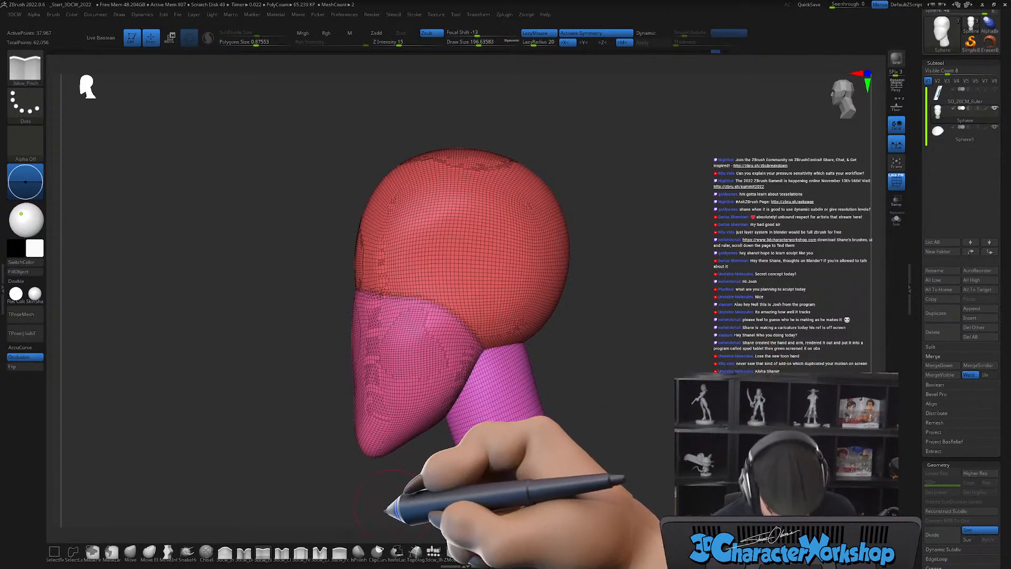
key("b")
key("k")
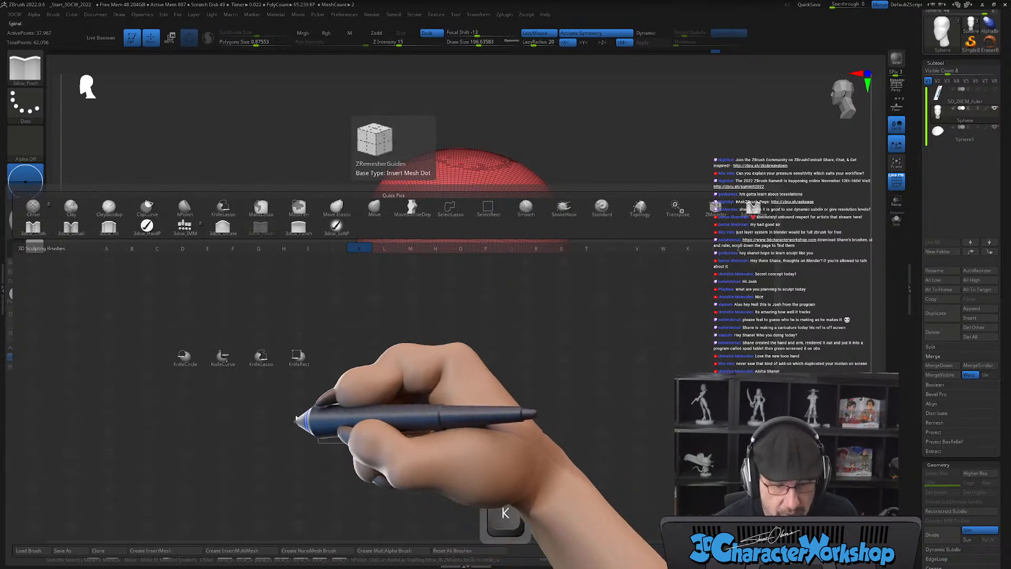
left_click(220, 359)
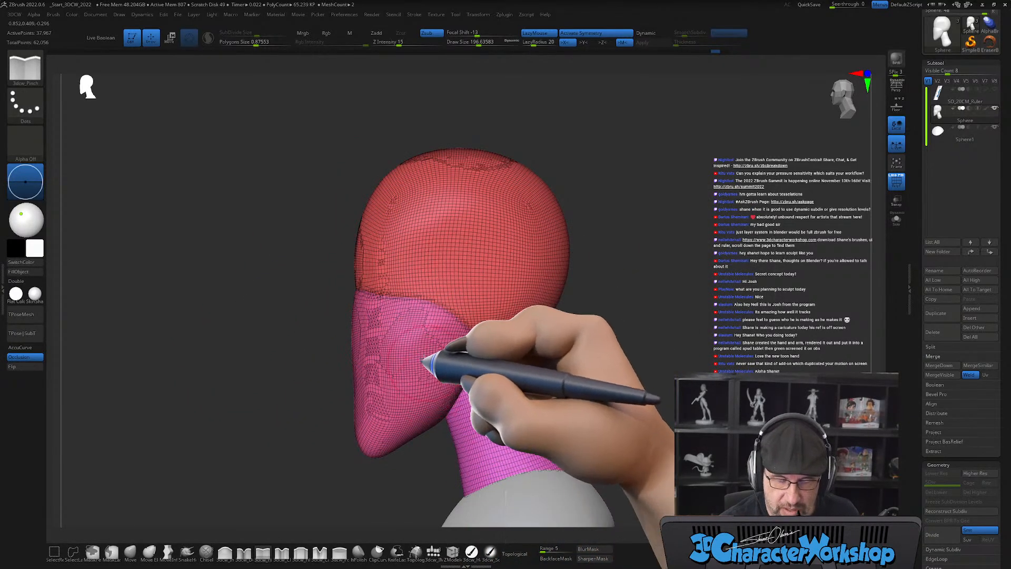
key("ctrl+shift")
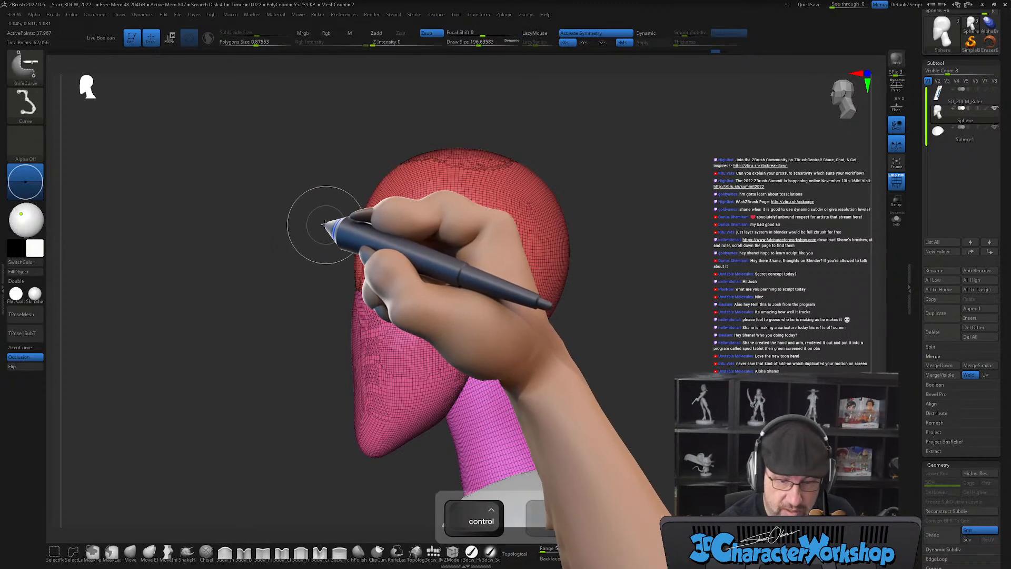
mouse_move(317, 232)
left_mouse_down()
mouse_move(380, 271)
mouse_move(393, 244)
mouse_move(355, 359)
mouse_move(381, 291)
left_mouse_up()
key("space")
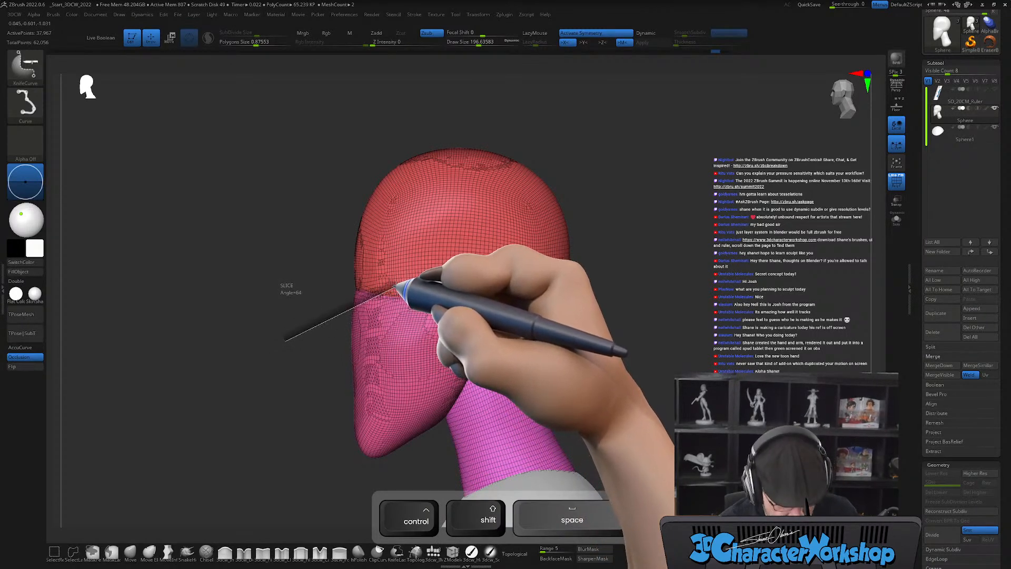
mouse_move(396, 284)
left_mouse_down("ctrl+shift")
mouse_move(309, 226)
mouse_move(302, 206)
left_mouse_up("ctrl+shift")
mouse_move(595, 351)
left_mouse_down()
mouse_move(635, 354)
mouse_move(655, 395)
mouse_move(632, 410)
mouse_move(655, 364)
mouse_move(638, 382)
mouse_move(614, 369)
mouse_move(603, 426)
mouse_move(593, 421)
mouse_move(669, 404)
mouse_move(677, 339)
mouse_move(666, 343)
mouse_move(681, 335)
mouse_move(670, 334)
left_mouse_up()
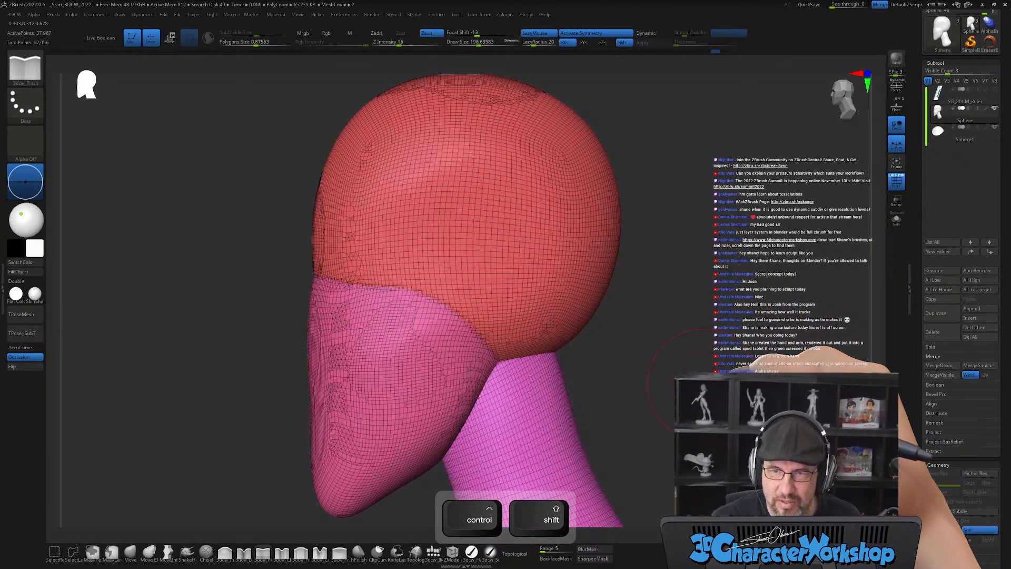
left_click_drag(700, 366, 650, 337)
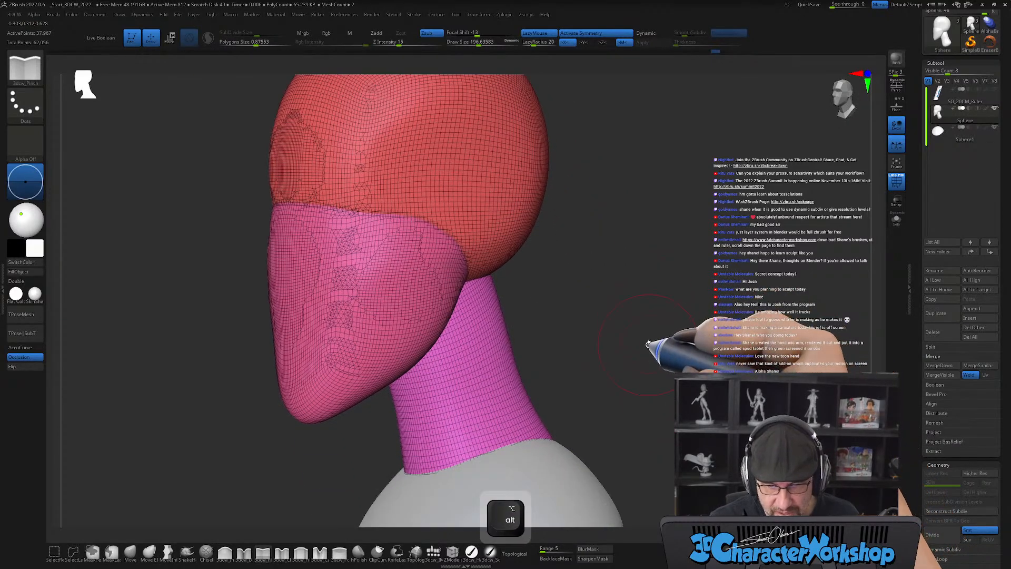
Try to fuse the head and neck pieces into one mesh with the Remesh By Union deformer.
mouse_move(612, 289)
left_mouse_down("shift")
mouse_move(603, 286)
mouse_move(628, 278)
left_mouse_up("shift")
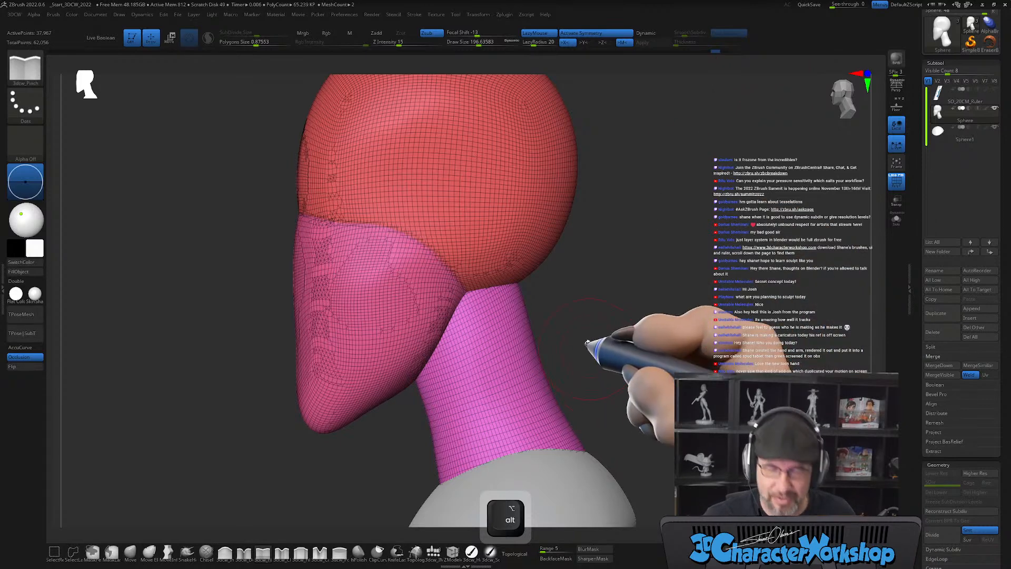
left_click_drag(582, 302, 578, 344)
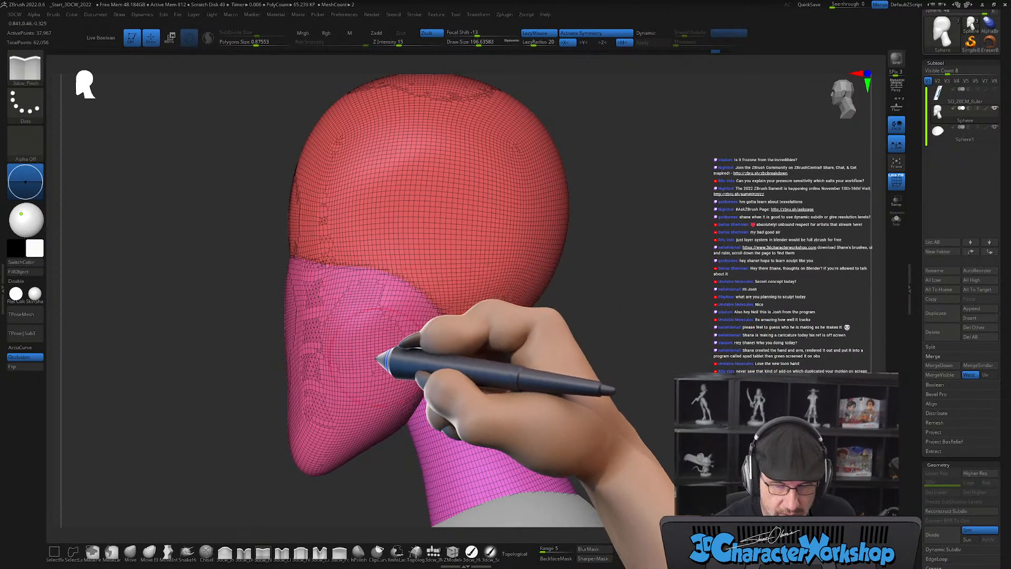
left_click_drag(592, 355, 595, 333)
key("w")
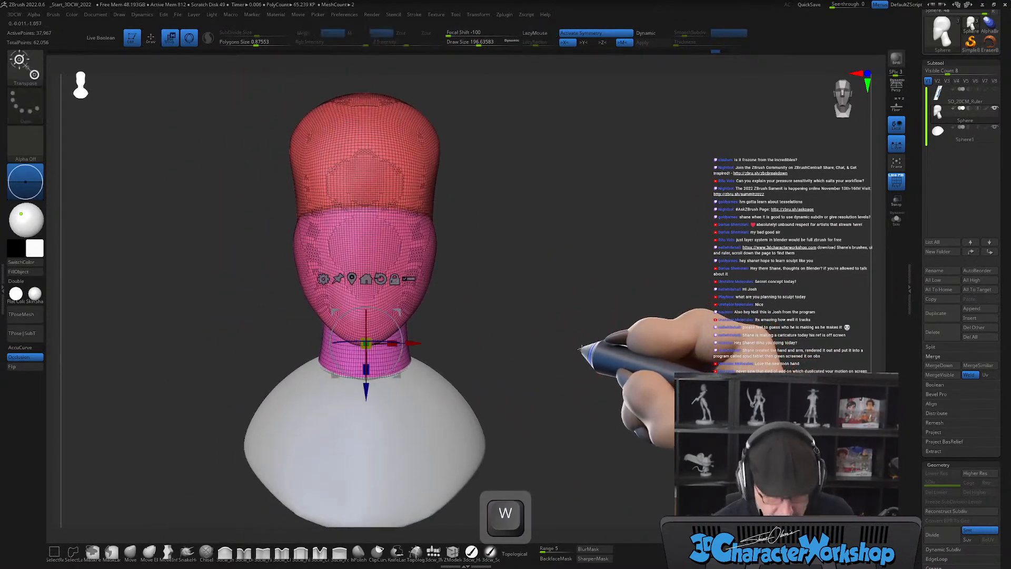
left_click_drag(369, 281, 363, 233, "alt")
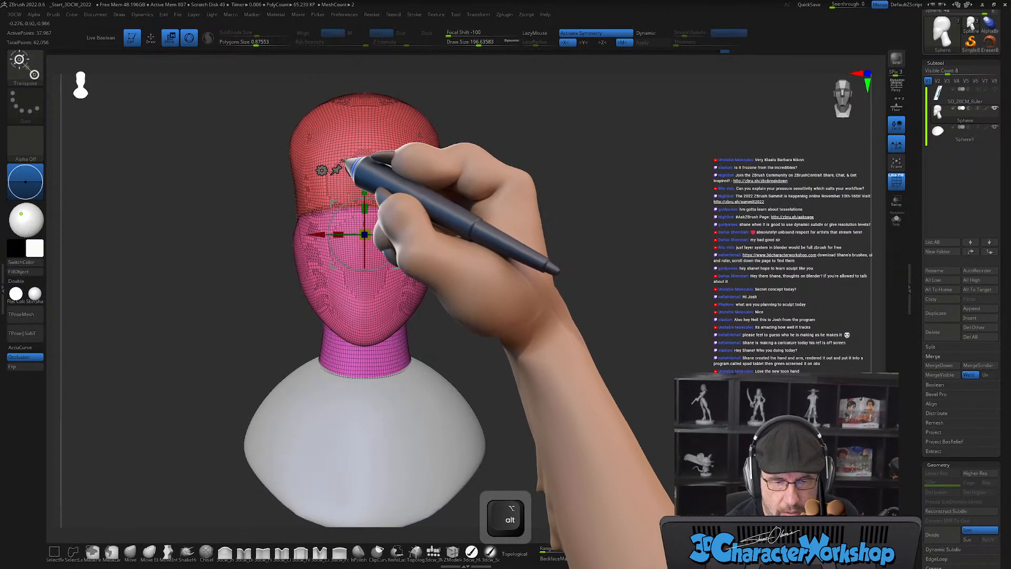
left_click(322, 170)
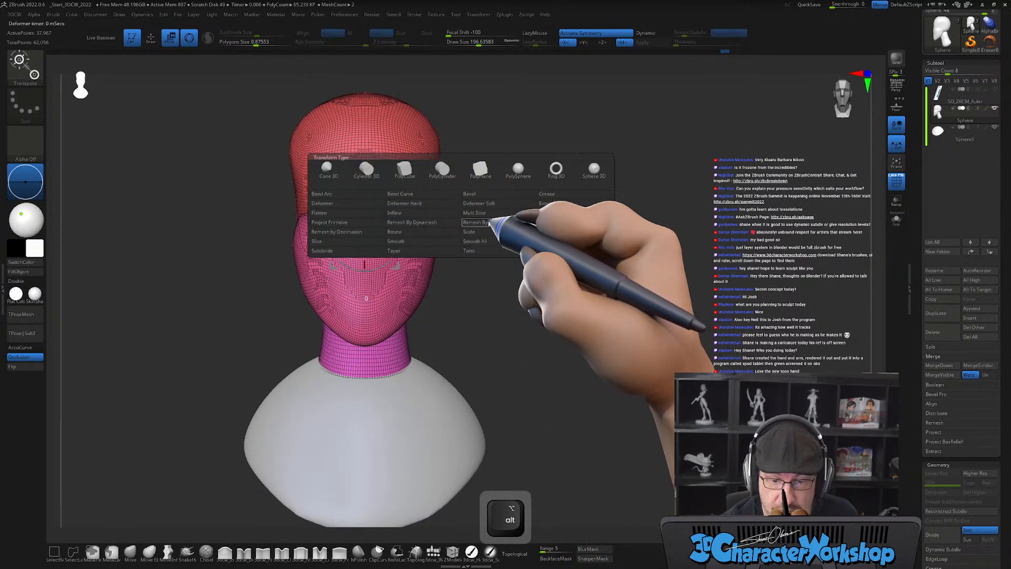
left_click(488, 222)
left_click(322, 189)
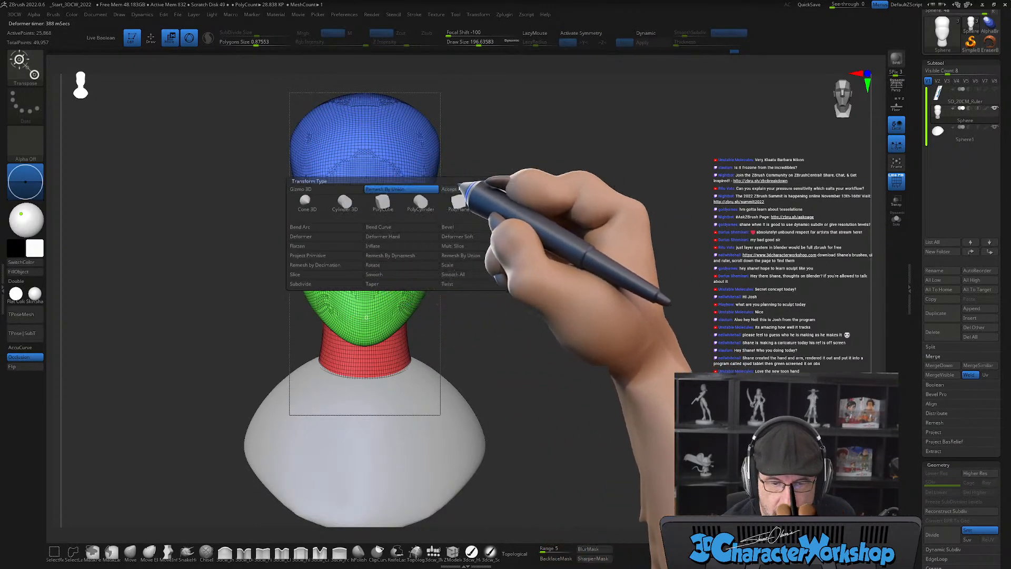
Try a knife cut across the front of the head, and undo both the cut and the union remesh.
key("q")
mouse_move(564, 289)
left_mouse_down()
mouse_move(535, 289)
mouse_move(516, 255)
mouse_move(577, 262)
mouse_move(577, 286)
mouse_move(548, 296)
left_mouse_up()
mouse_move(183, 362)
left_mouse_down("ctrl+shift")
mouse_move(305, 270)
mouse_move(337, 275)
left_mouse_up("ctrl+shift")
mouse_move(564, 339)
left_mouse_down()
mouse_move(597, 350)
mouse_move(552, 352)
left_mouse_up()
key("ctrl+z")
left_click_drag(640, 302, 580, 326, "alt")
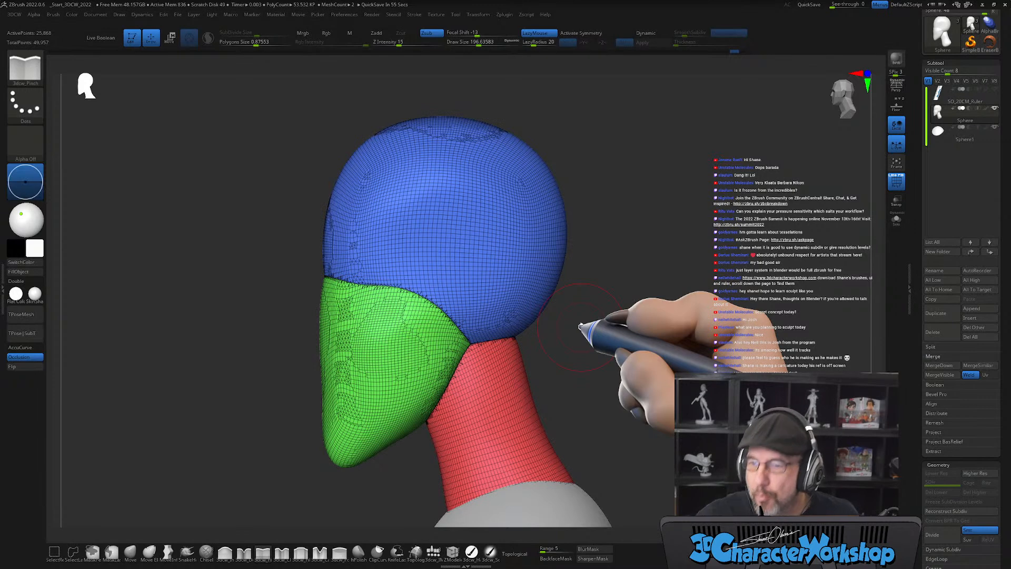
key("ctrl")
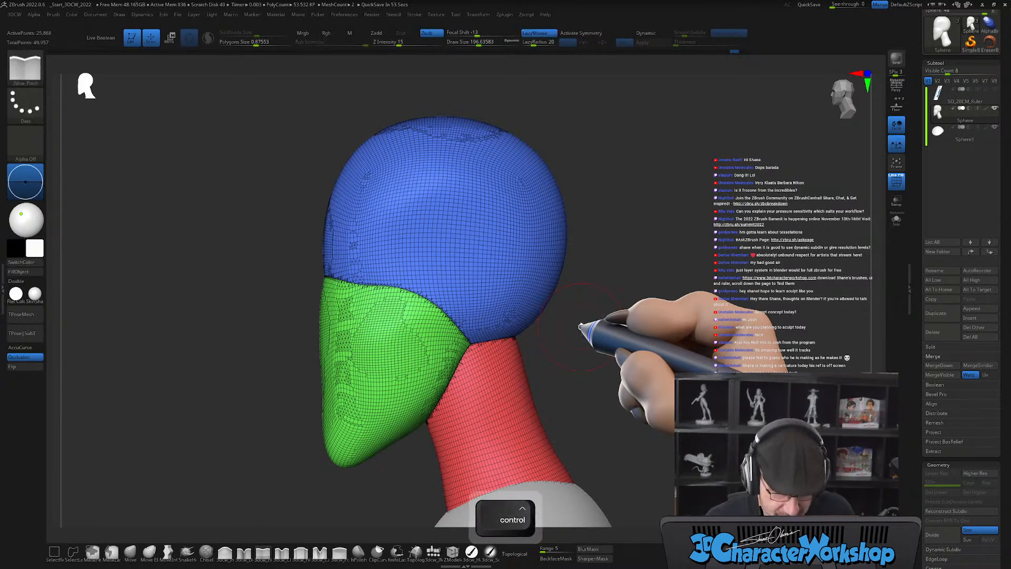
key("ctrl+z")
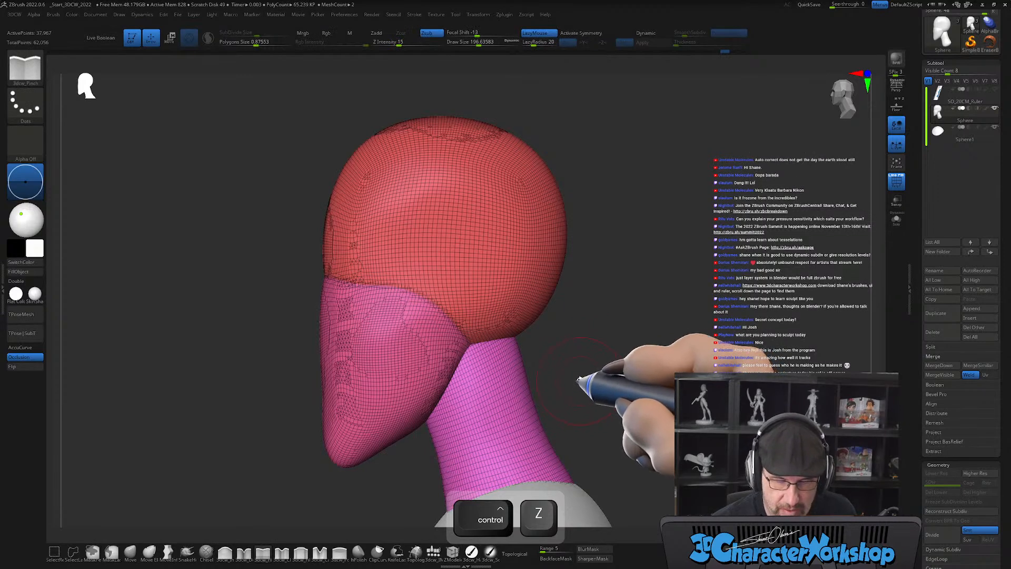
Split the cranium from the face and neck into its own subtool and cut off its lower front with a knife line.
left_click_drag(580, 389, 586, 372, "alt")
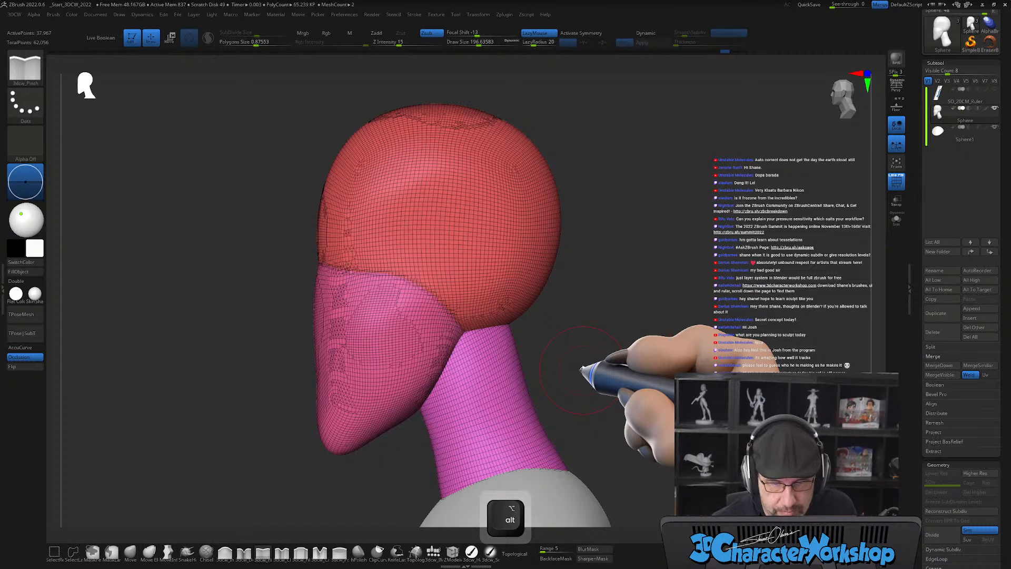
left_click(397, 232, "ctrl+shift")
key("2")
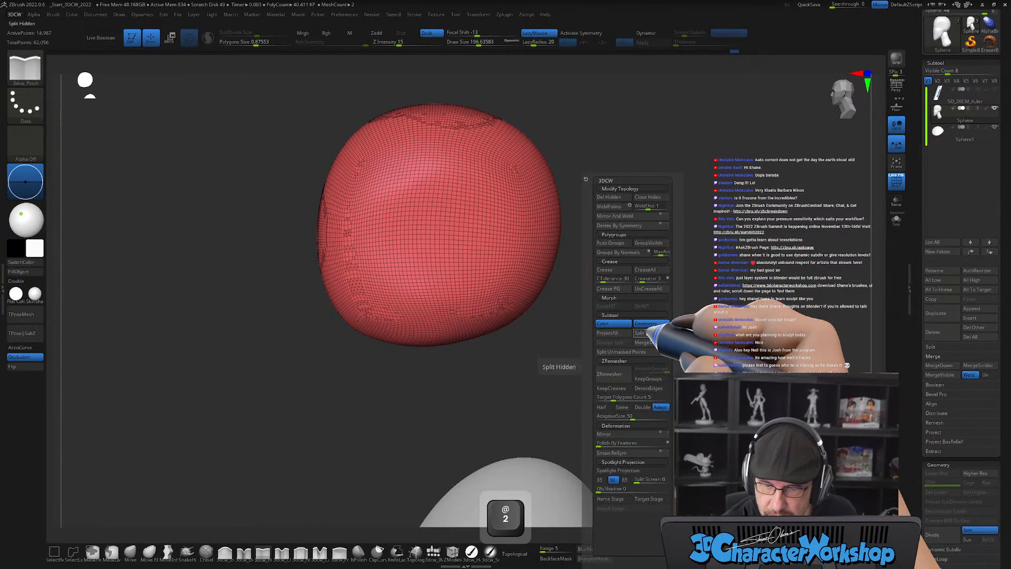
left_click(640, 333)
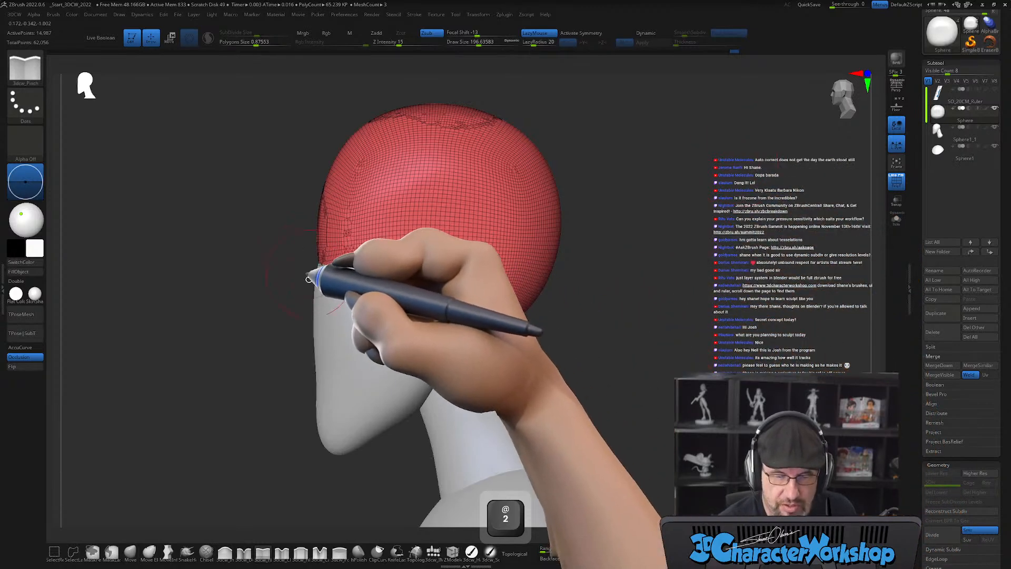
mouse_move(238, 374)
left_mouse_down("ctrl+shift")
mouse_move(377, 257)
mouse_move(379, 242)
mouse_move(266, 187)
mouse_move(584, 332)
mouse_move(633, 323)
mouse_move(591, 335)
mouse_move(598, 320)
mouse_move(575, 334)
mouse_move(655, 294)
mouse_move(643, 333)
left_mouse_up("ctrl+shift")
Make the face and neck active and reshape the upper face under the cranium with the Move brush and symmetry.
left_click(451, 331, "alt")
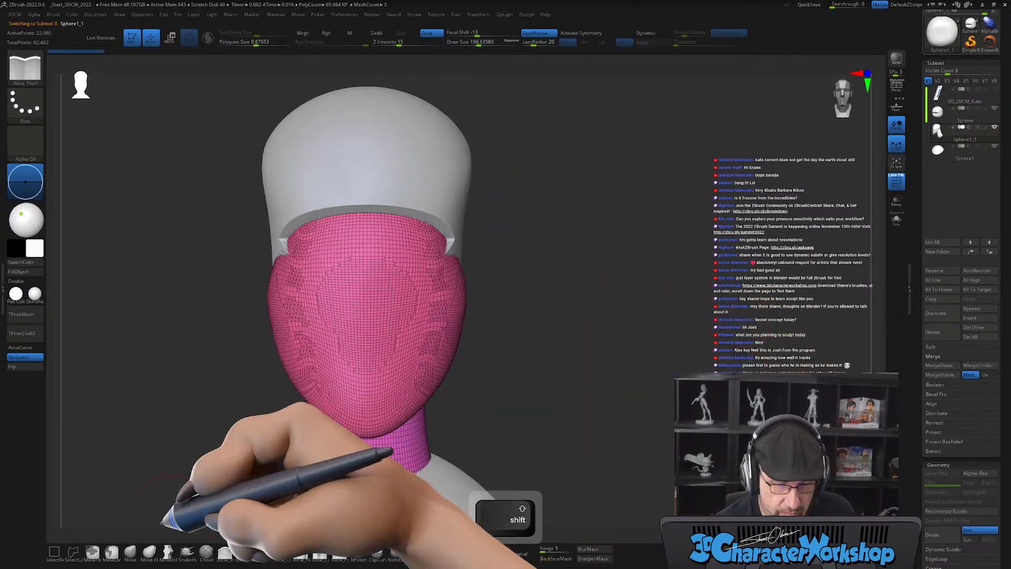
left_click(130, 551)
mouse_move(387, 271)
right_mouse_down()
mouse_move(448, 268)
mouse_move(390, 265)
mouse_move(396, 236)
mouse_move(377, 277)
right_mouse_up()
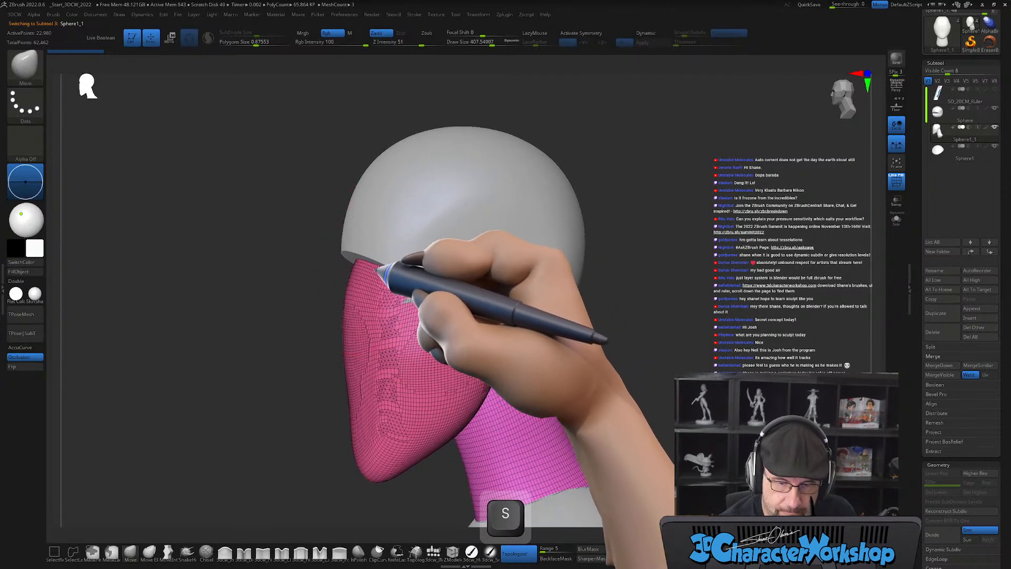
key("ctrl")
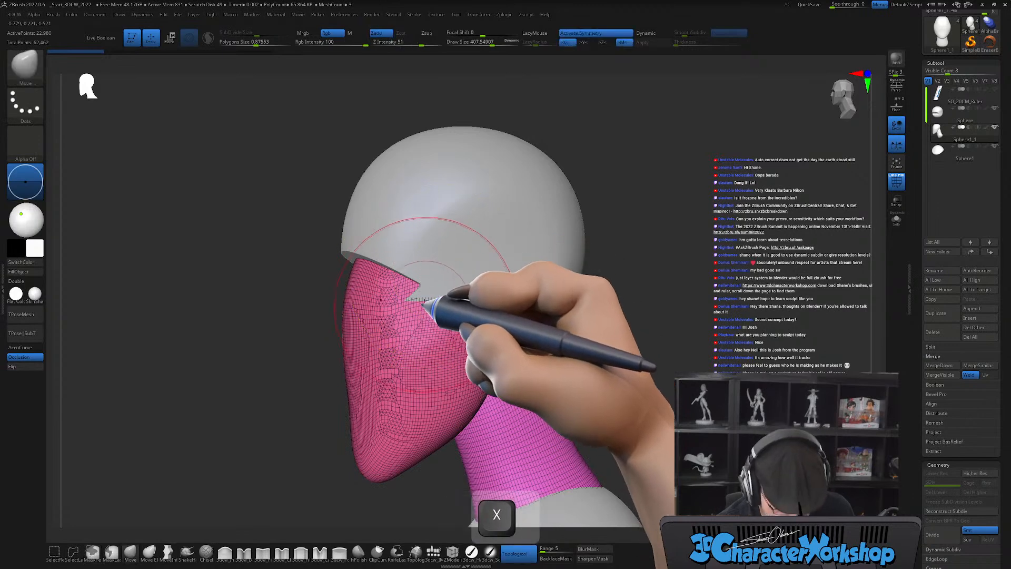
right_click_drag(402, 257, 558, 293)
Make the cranium active, hide its wireframe, and adjust the side of its cut edge with the Move brush.
left_click(461, 261, "alt")
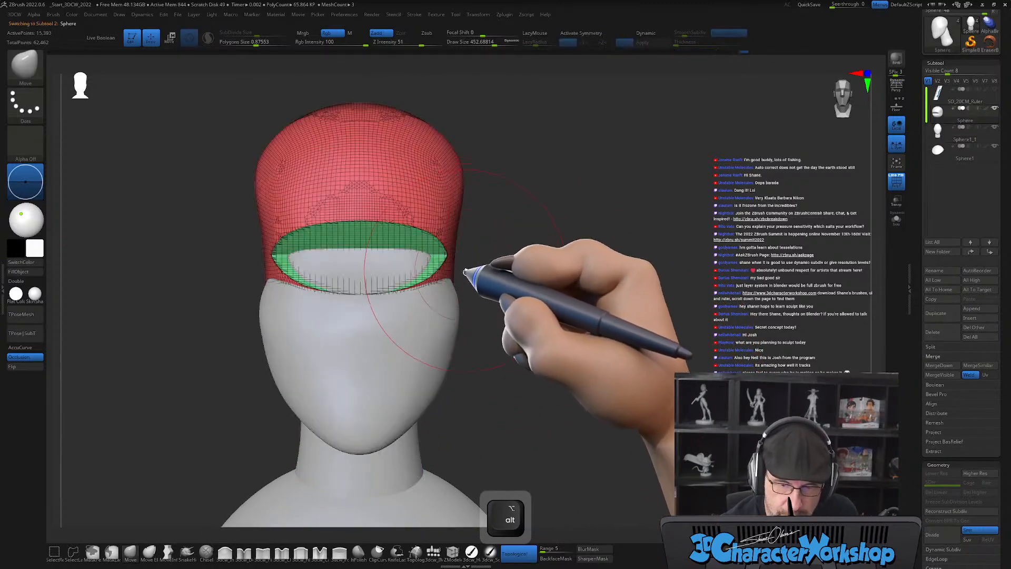
right_click_drag(475, 272, 510, 287)
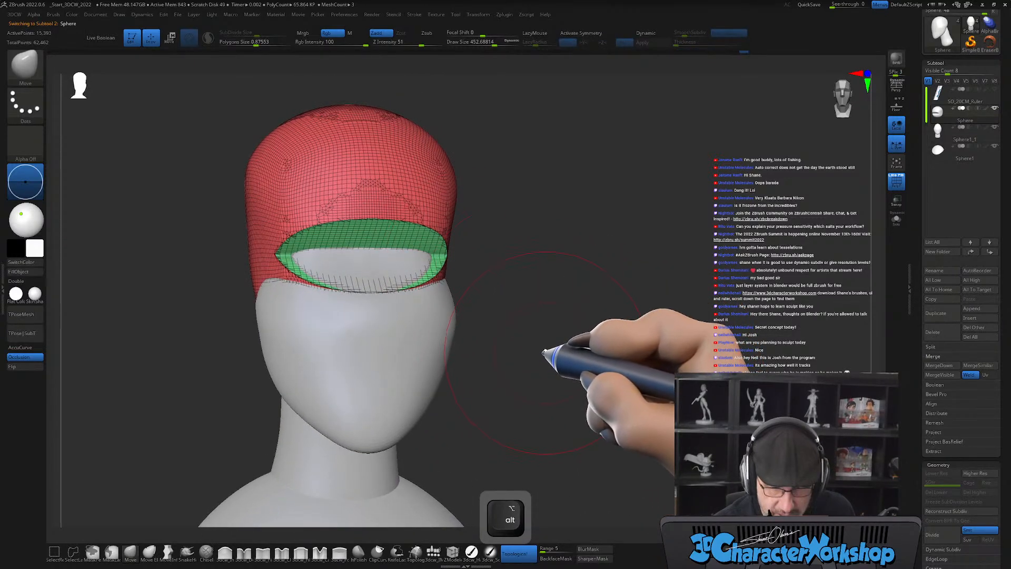
key("shift+f")
right_click_drag(542, 357, 495, 309)
mouse_move(417, 273)
right_mouse_down()
mouse_move(407, 282)
mouse_move(445, 272)
mouse_move(421, 292)
mouse_move(432, 283)
right_mouse_up()
key("s")
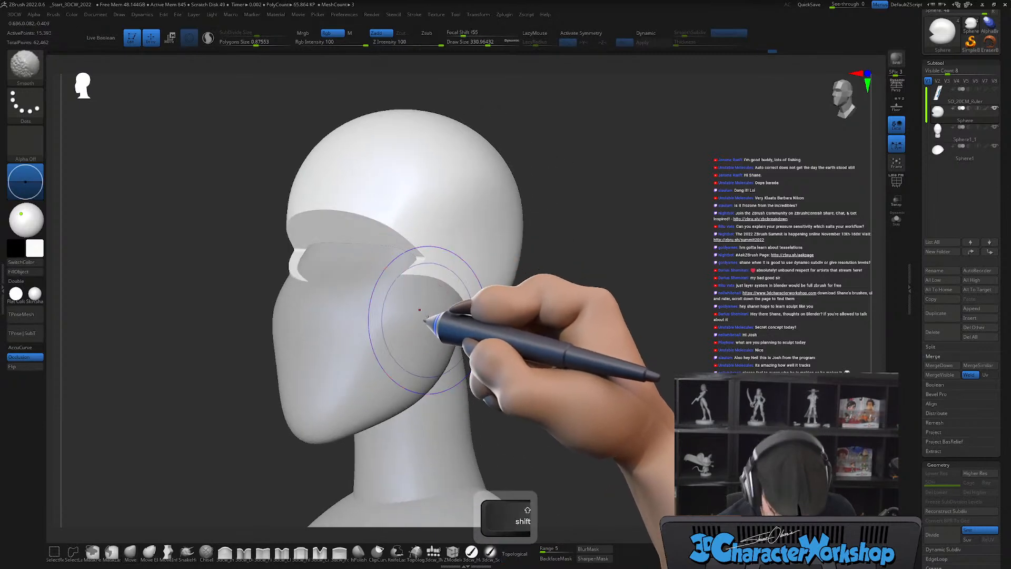
right_click_drag(412, 327, 442, 300)
Make the cranium symmetrical with Mirror And Weld.
left_click(416, 308, "alt")
key("shift")
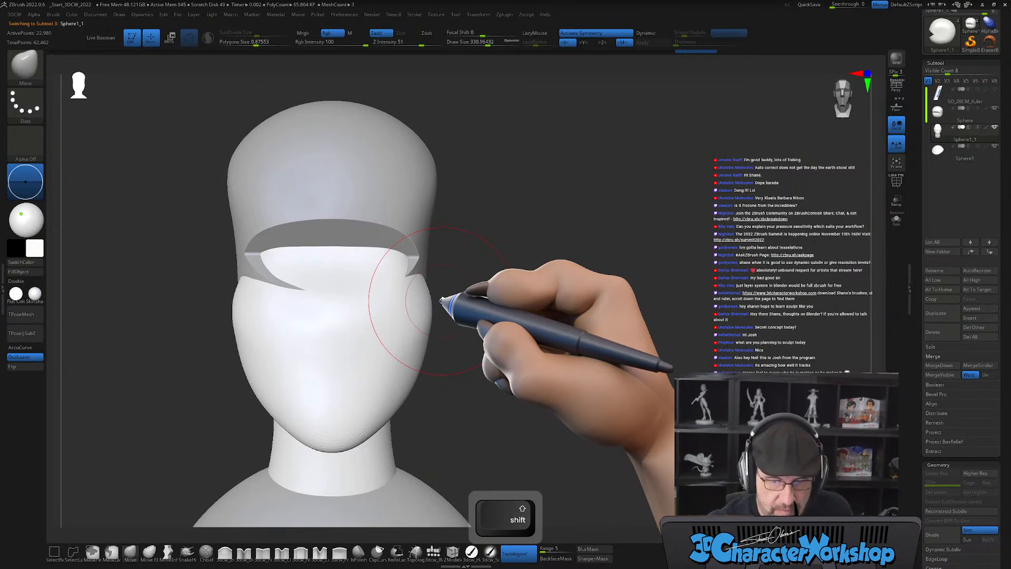
left_click(372, 162, "alt")
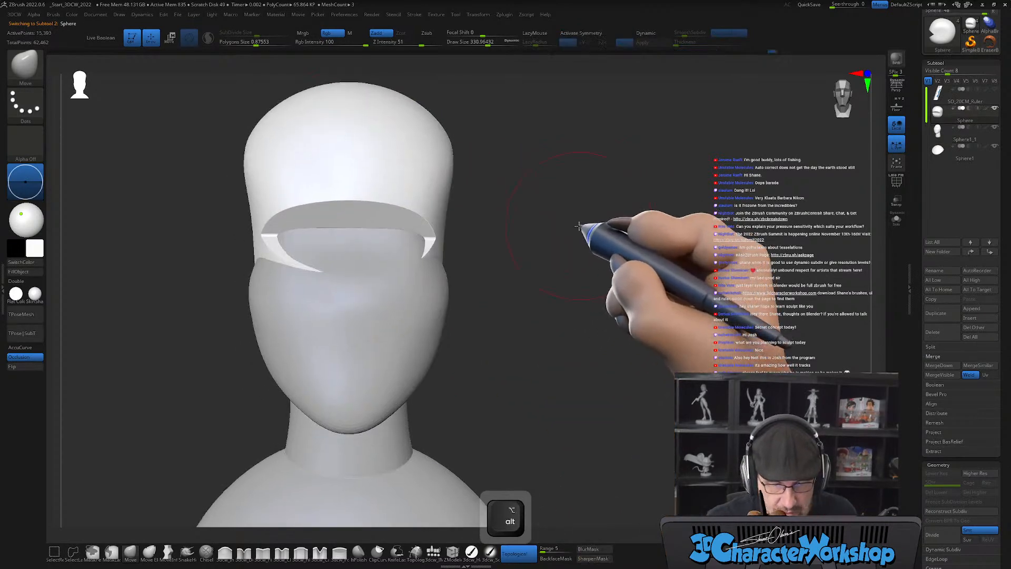
key("2")
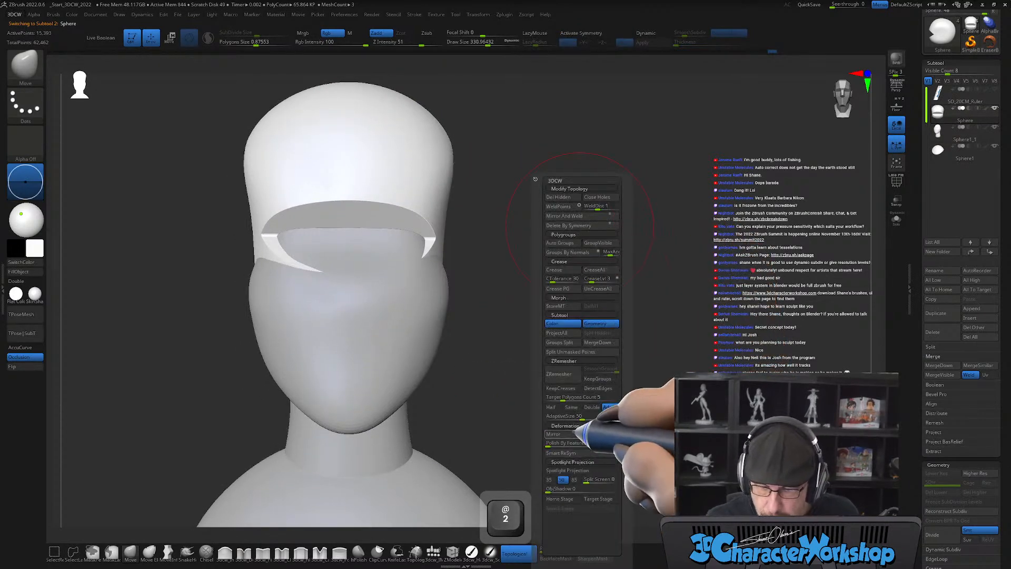
left_click(566, 216)
With symmetry on, move and smooth the cranium's brow edge and temples to fit against the face.
left_click_drag(582, 338, 572, 316)
mouse_move(618, 272)
left_mouse_down()
mouse_move(547, 277)
mouse_move(534, 316)
mouse_move(501, 289)
left_mouse_up()
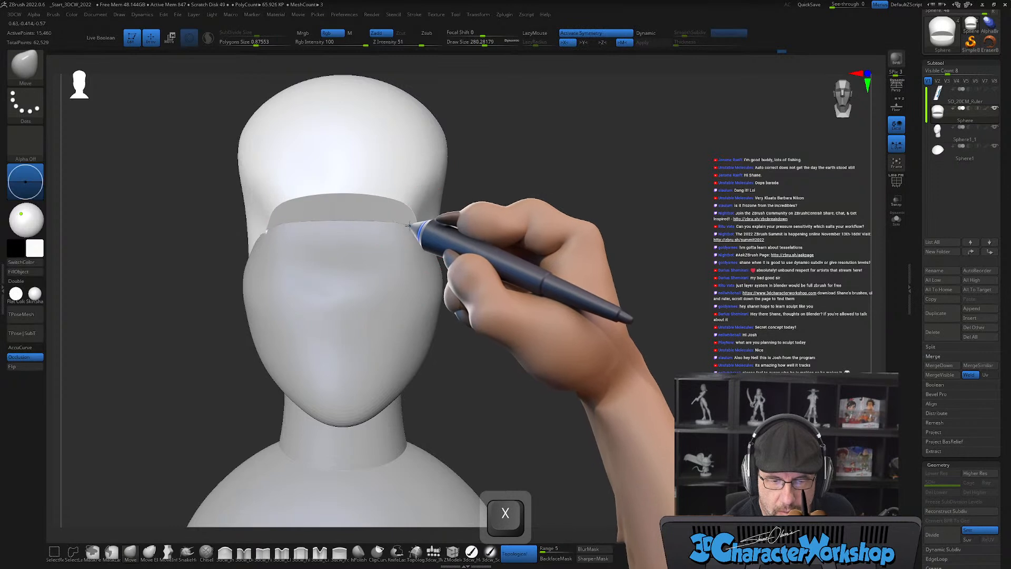
left_click_drag(410, 227, 421, 225)
mouse_move(506, 228)
left_mouse_down()
mouse_move(466, 221)
mouse_move(481, 235)
mouse_move(449, 219)
mouse_move(548, 242)
mouse_move(546, 224)
left_mouse_up()
mouse_move(397, 210)
left_mouse_down("shift")
mouse_move(358, 188)
mouse_move(393, 187)
left_mouse_up("shift")
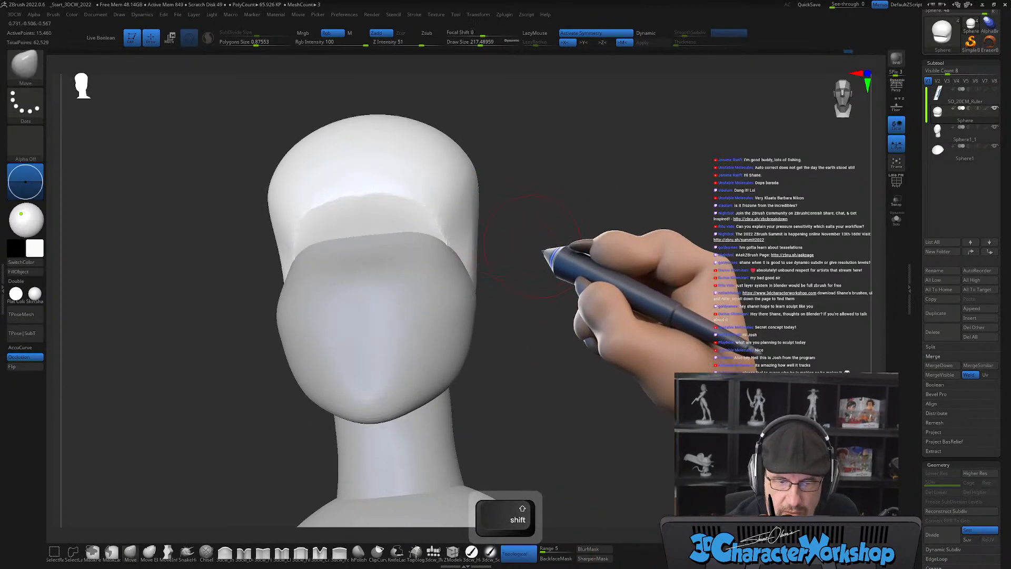
mouse_move(580, 284)
left_mouse_down("shift")
mouse_move(562, 298)
mouse_move(562, 344)
mouse_move(585, 337)
left_mouse_up("shift")
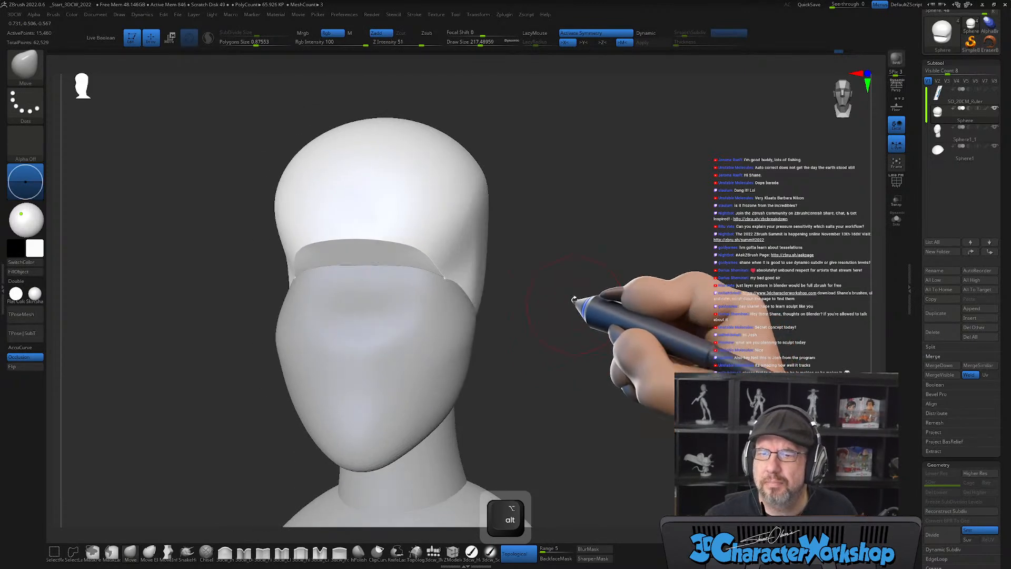
mouse_move(580, 247)
left_mouse_down("alt")
mouse_move(596, 233)
mouse_move(585, 263)
left_mouse_up("alt")
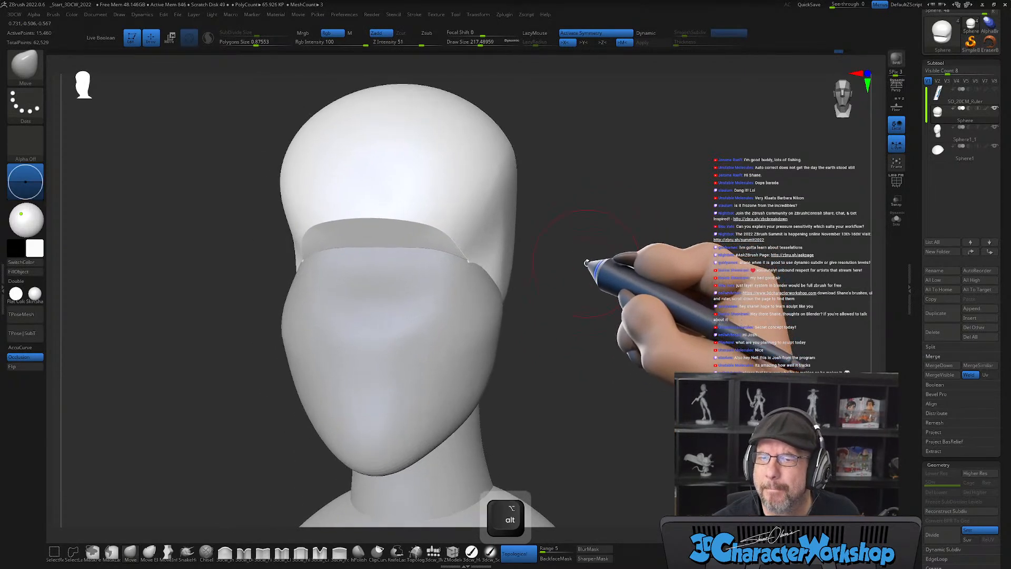
Show the cranium's wireframe and push the part poking through the face back inside with the Move brush.
key("shift+f")
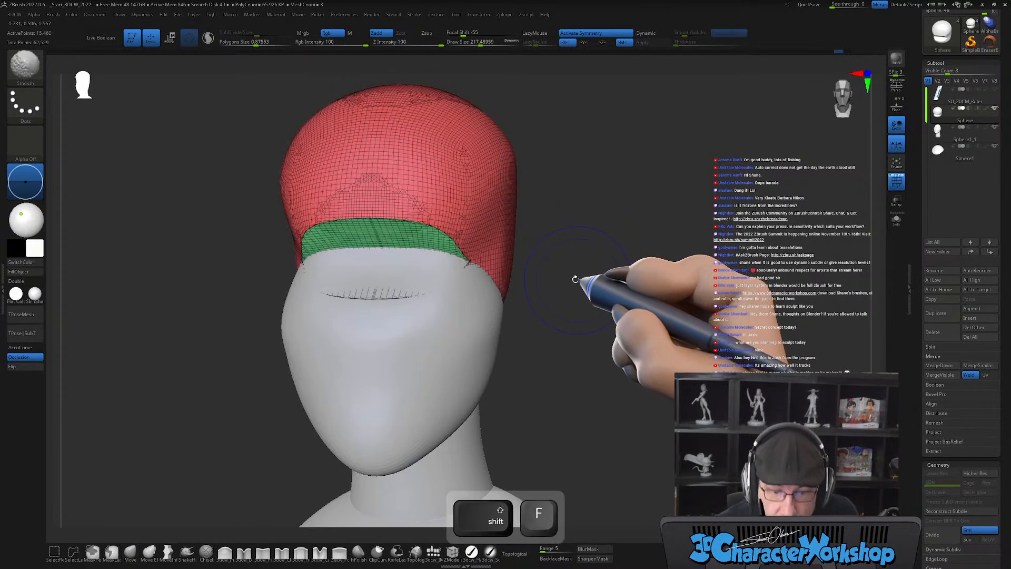
mouse_move(537, 291)
left_mouse_down("alt")
mouse_move(542, 278)
mouse_move(575, 278)
left_mouse_up("alt")
left_click_drag(575, 280, 538, 284)
key("s")
left_click_drag(403, 299, 401, 291)
mouse_move(569, 309)
left_mouse_down()
mouse_move(581, 310)
mouse_move(574, 318)
left_mouse_up()
Turn on Sculptris Pro for the Smooth brush and adjust its subdivide size.
left_click(208, 38)
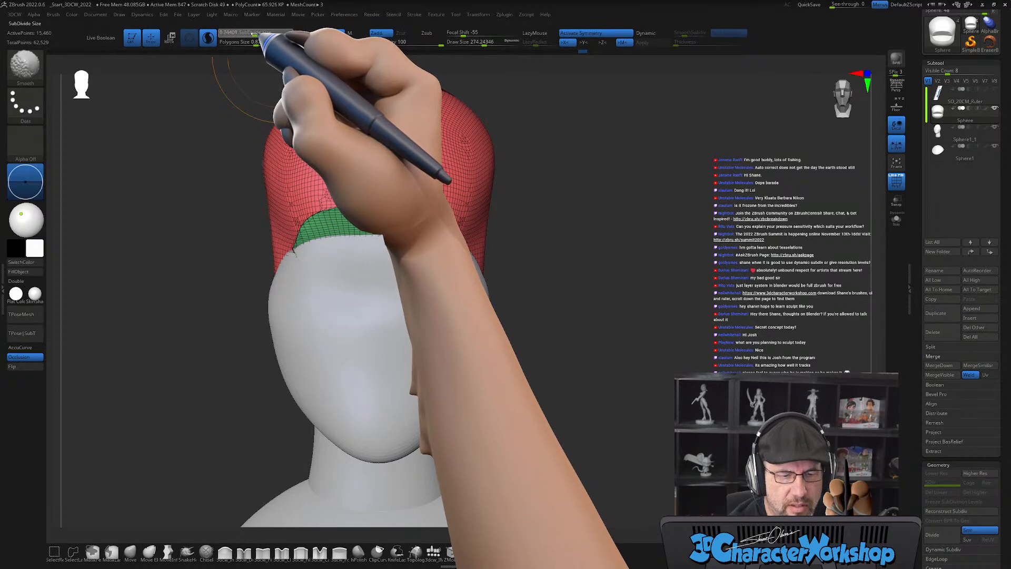
key("s")
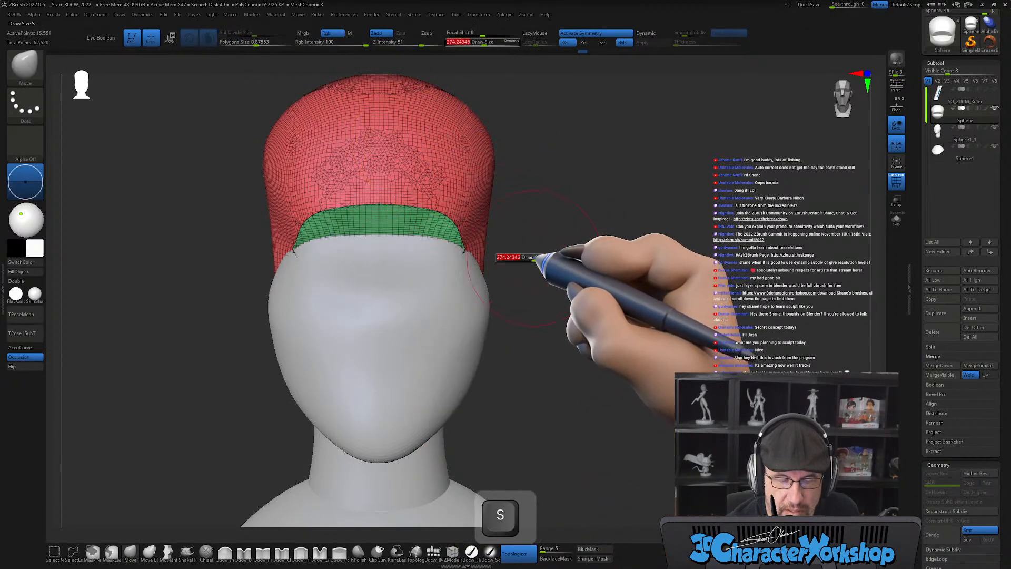
left_click_drag(534, 260, 545, 275, "ctrl")
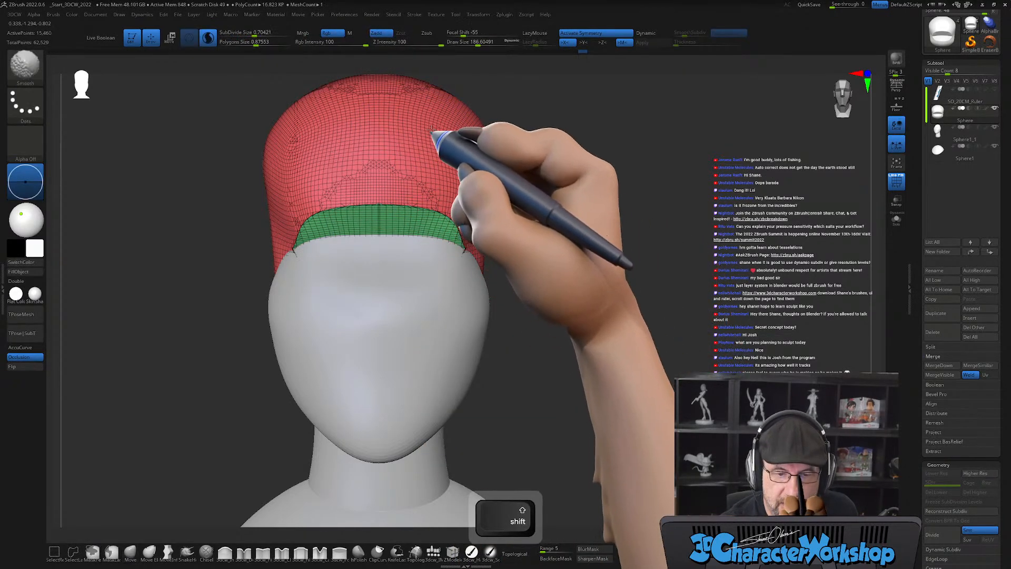
key("shift")
left_click_drag(248, 33, 247, 34)
Smooth the cranium's hard brow edge and forehead with the Sculptris Pro Smooth brush, and hide the wireframe.
mouse_move(389, 200)
left_mouse_down("shift")
mouse_move(393, 190)
mouse_move(428, 218)
mouse_move(379, 232)
left_mouse_up("shift")
mouse_move(564, 301)
left_mouse_down()
mouse_move(533, 304)
mouse_move(546, 295)
left_mouse_up()
left_click_drag(364, 181, 448, 203, "shift")
key("shift+f")
Smooth the side of the cranium behind the temple and refine its lower edge with the Move brush.
mouse_move(625, 369)
left_mouse_down("shift")
mouse_move(632, 358)
mouse_move(609, 372)
mouse_move(634, 345)
mouse_move(560, 353)
mouse_move(614, 343)
mouse_move(590, 364)
left_mouse_up("shift")
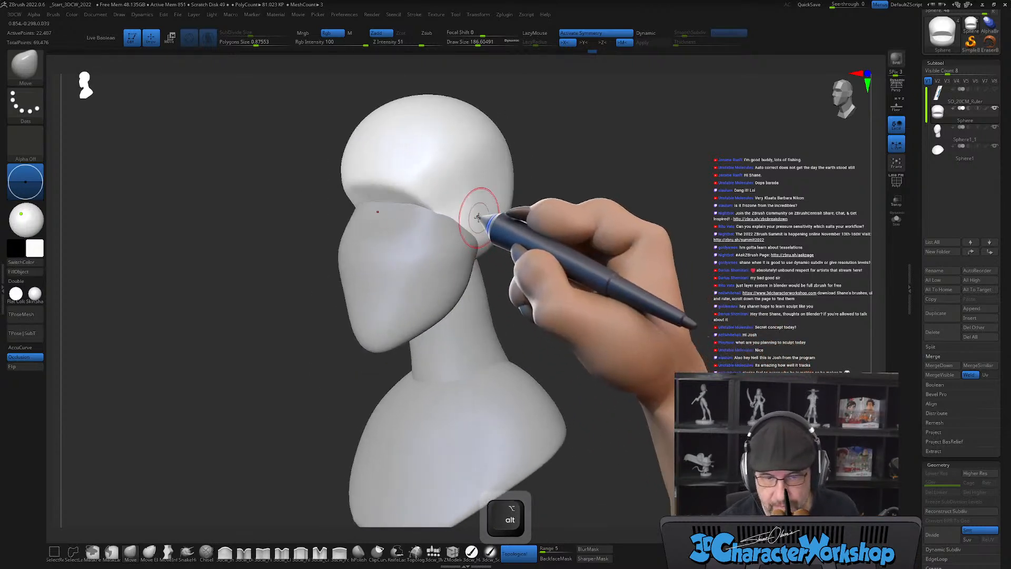
key("shift")
left_click_drag(479, 182, 467, 173, "shift")
left_click_drag(476, 231, 579, 289, "shift")
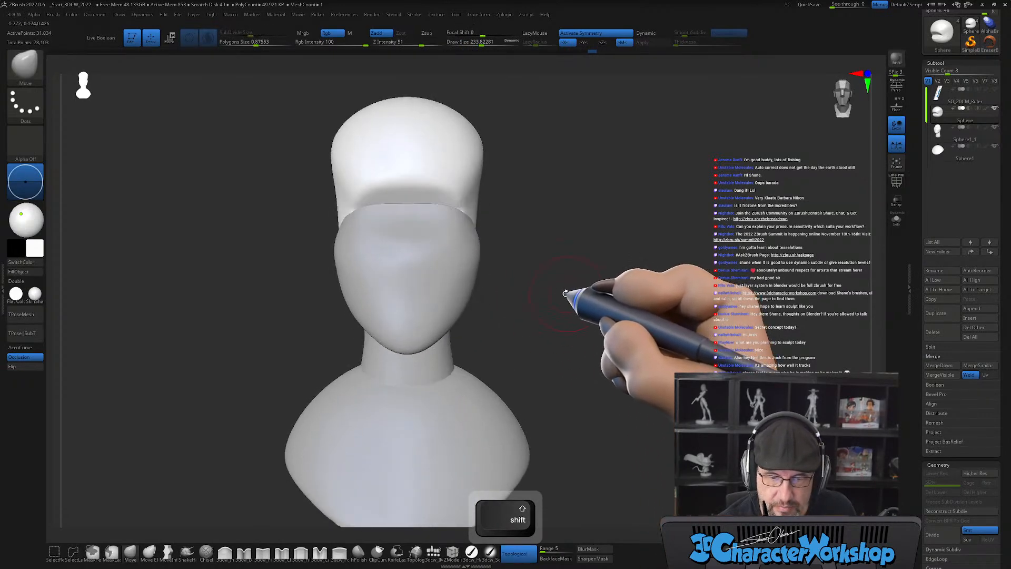
left_click_drag(493, 233, 450, 203)
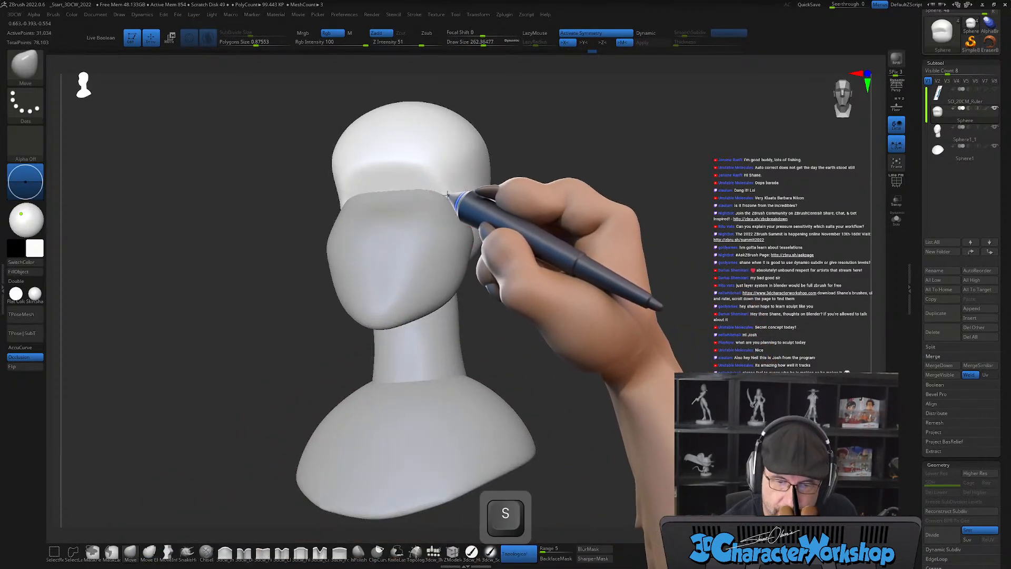
mouse_move(498, 225)
left_mouse_down("shift")
mouse_move(512, 280)
mouse_move(481, 257)
mouse_move(508, 253)
left_mouse_up("shift")
Make the face and neck active and pull the top edge of the face against the cranium with the Move brush.
left_click(461, 258, "alt")
key("s")
left_click_drag(428, 213, 432, 213)
left_click_drag(420, 206, 426, 193)
left_click_drag(553, 275, 554, 312, "shift")
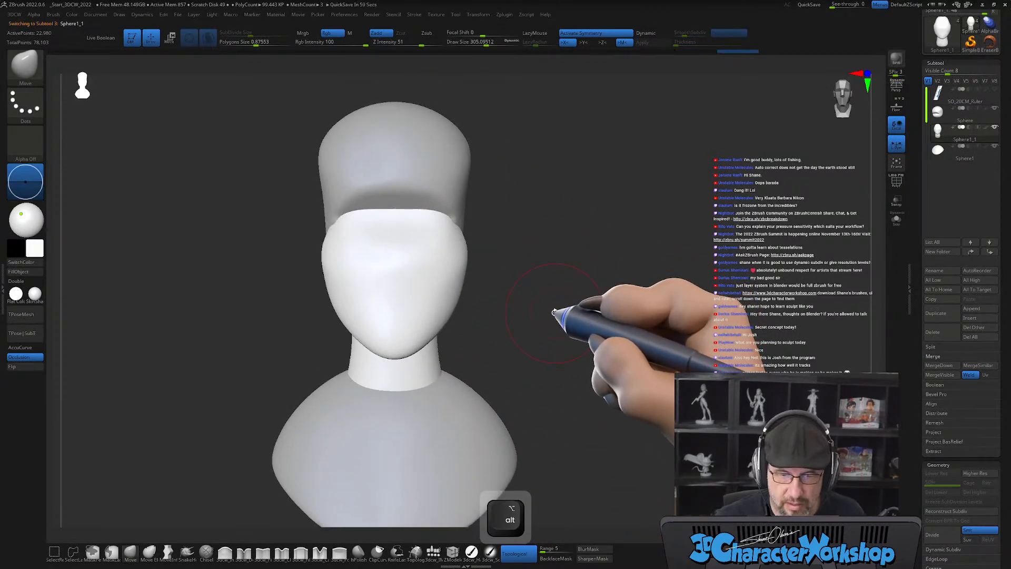
Make the cranium the active subtool and merge it down with the face and neck subtool.
left_click(433, 551)
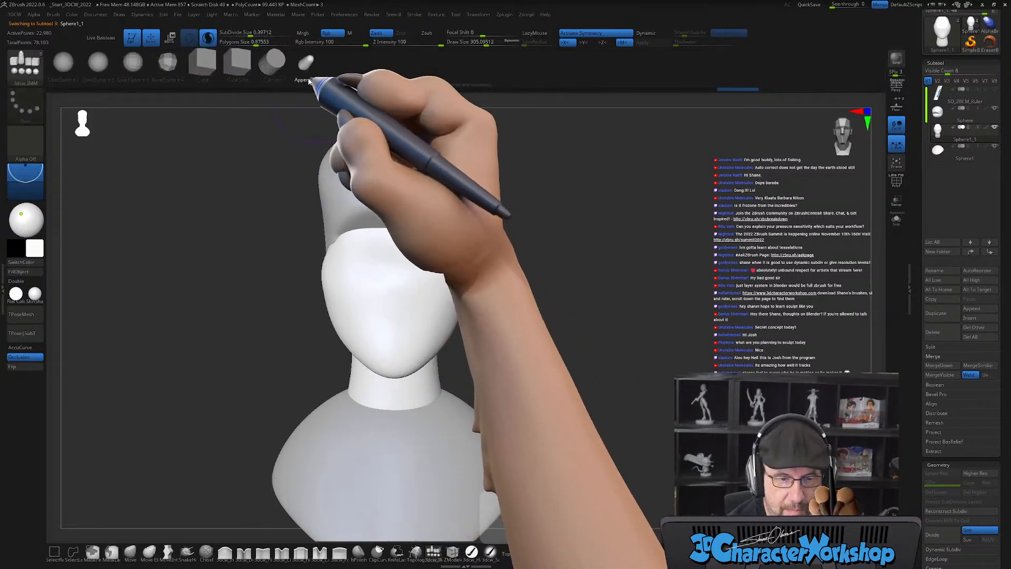
key("s")
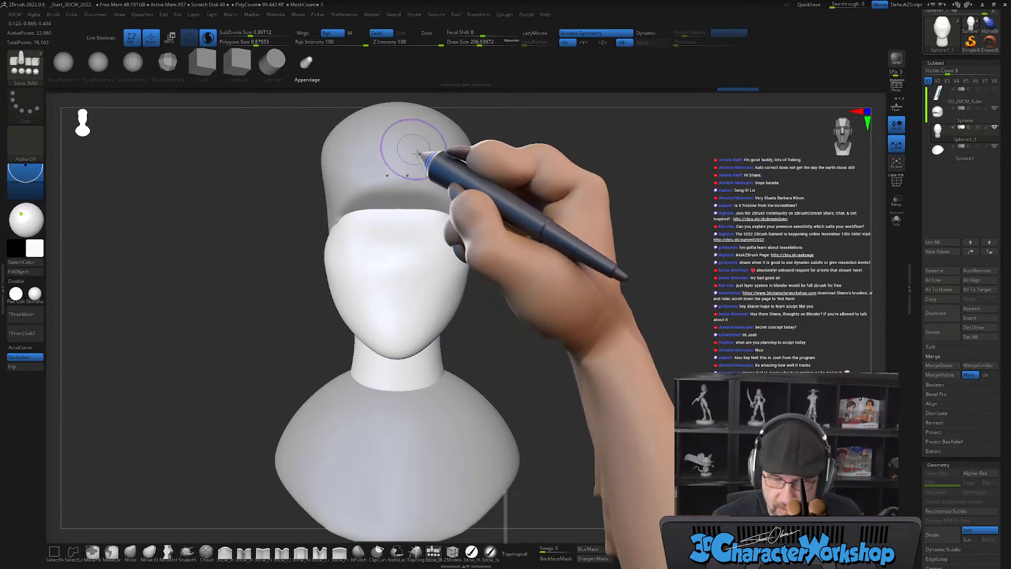
left_click(943, 119)
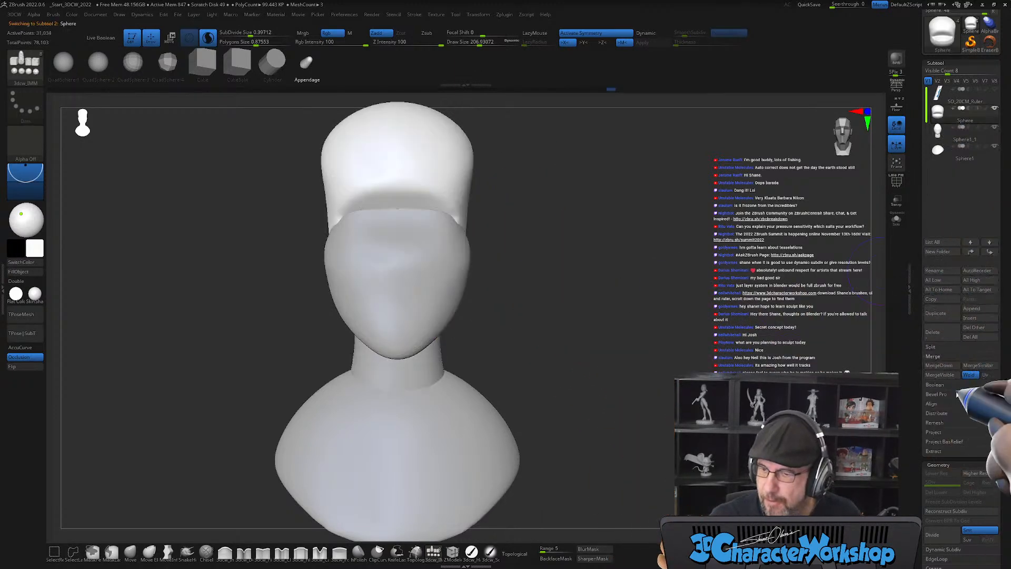
left_click(933, 332)
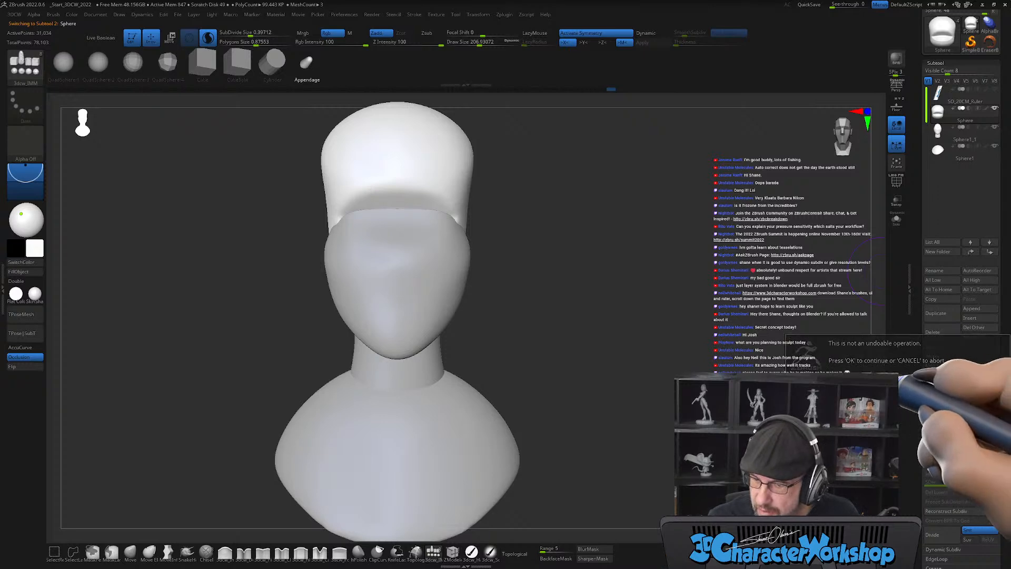
left_click(890, 379)
Reshape the upper face below the brow in profile with the Move brush.
left_click_drag(659, 286, 480, 249)
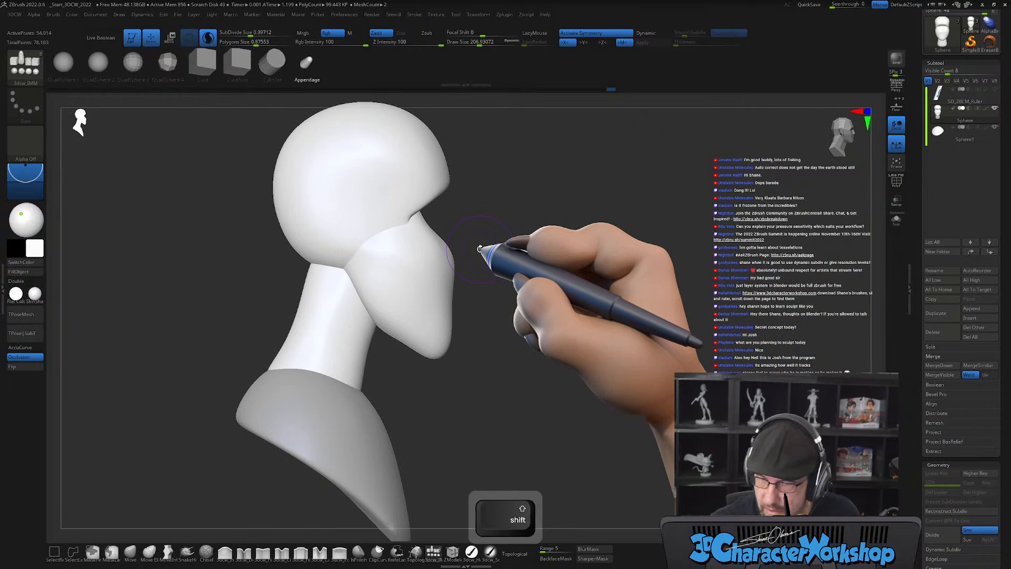
left_click(130, 551)
key("s")
left_click_drag(437, 232, 462, 237)
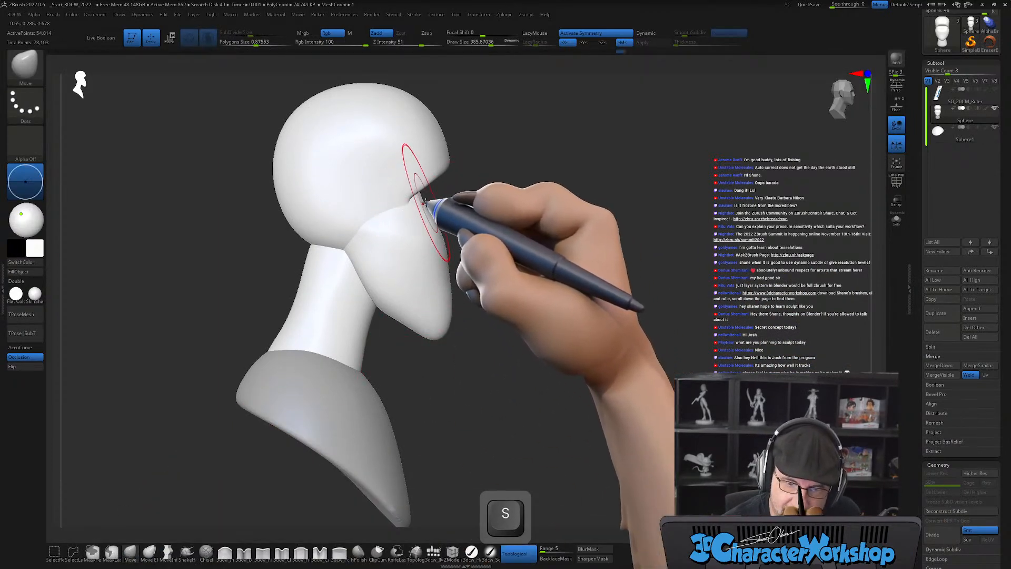
mouse_move(445, 266)
left_mouse_down()
mouse_move(463, 242)
mouse_move(452, 275)
left_mouse_up()
left_click_drag(537, 284, 486, 302)
key("shift")
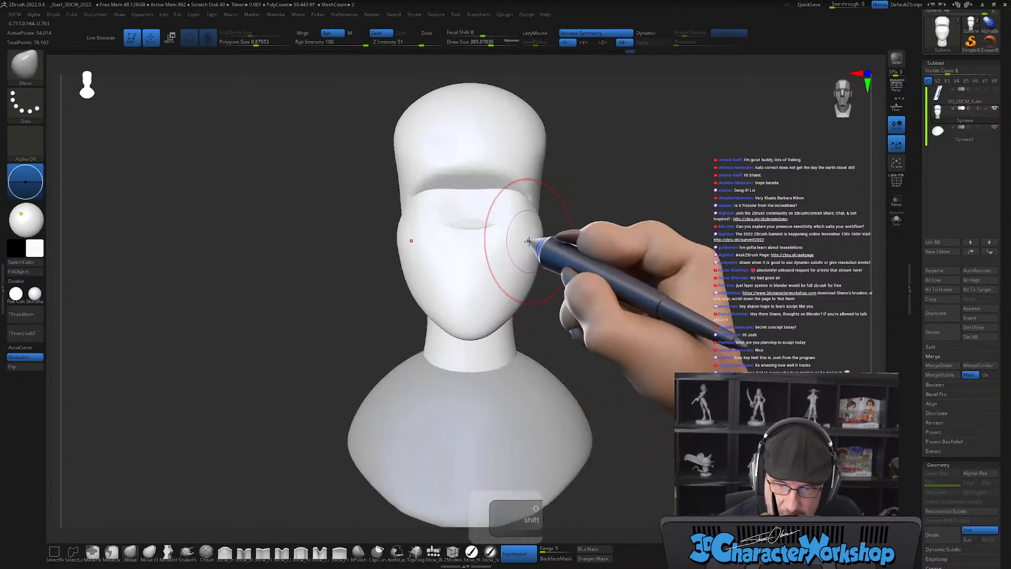
Show the polygroup wireframe and mask only the face polygroup, leaving the cranium and neck unmasked.
key("shift+f")
left_click_drag(587, 267, 429, 334)
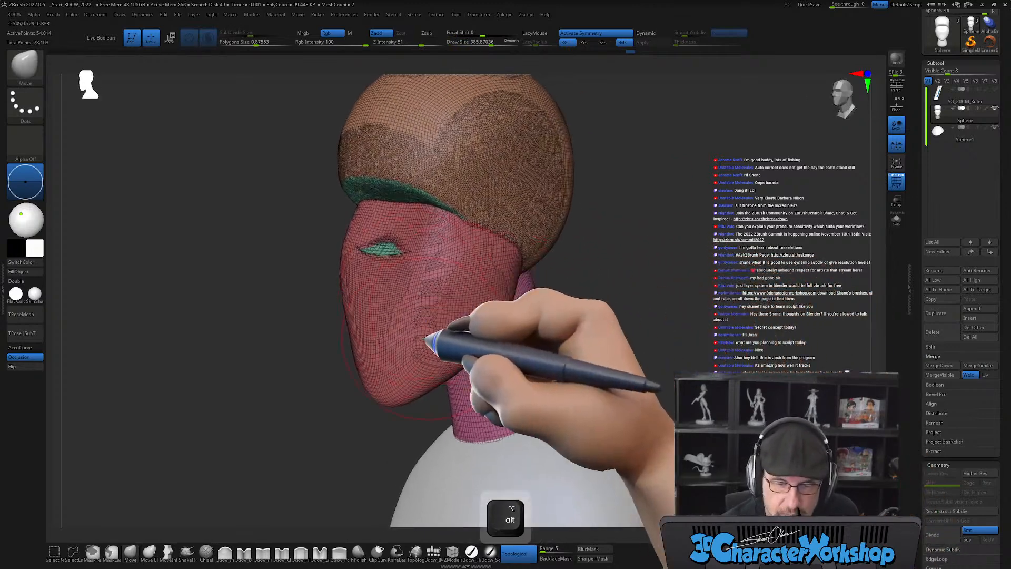
key("w")
left_click(472, 310)
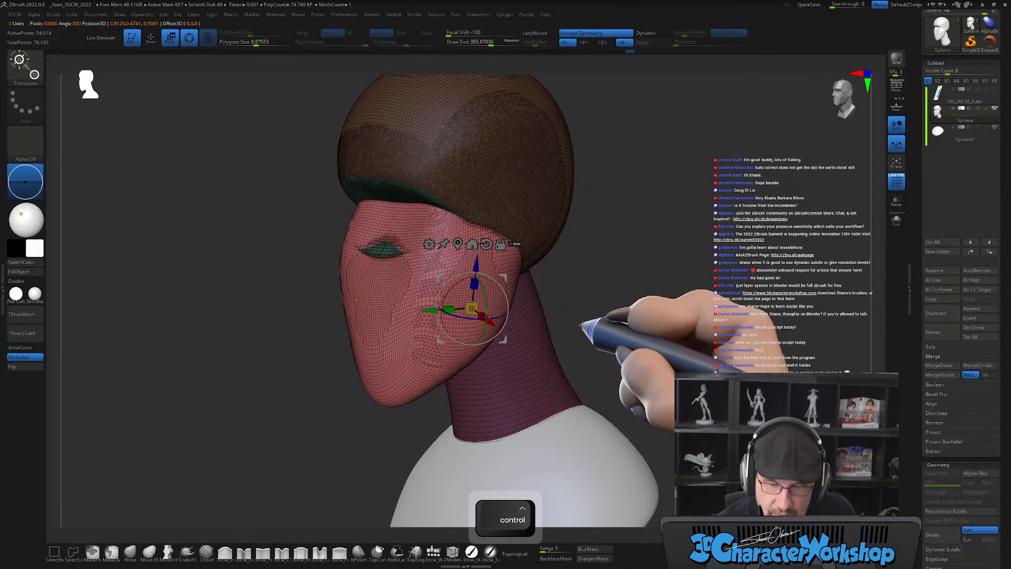
key("q")
left_click(595, 300, "ctrl")
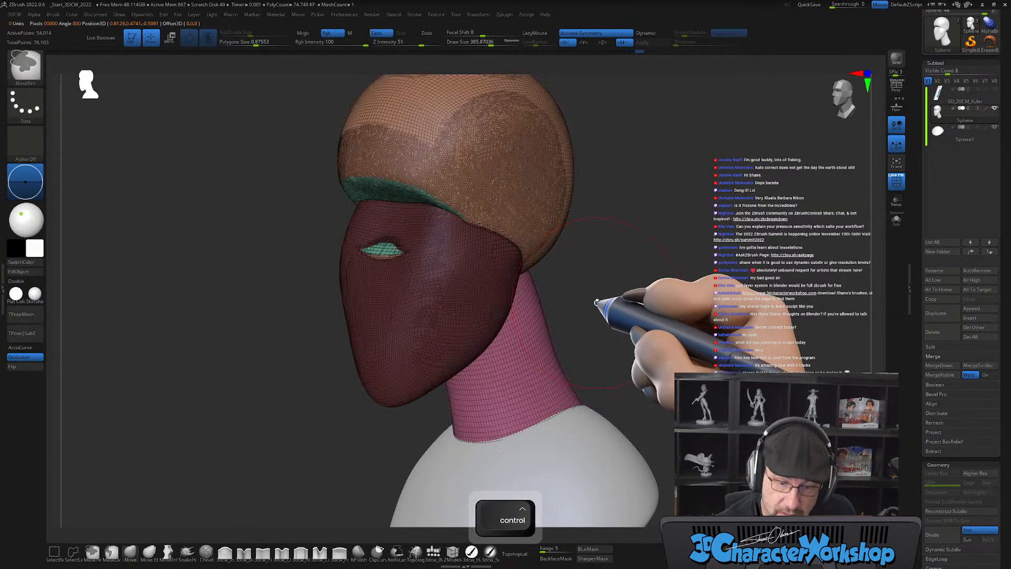
Push the cranium surface poking through the face back inside it with the Move brush.
right_click_drag(411, 303, 393, 294)
left_click_drag(407, 274, 405, 263)
mouse_move(598, 277)
right_mouse_down()
mouse_move(627, 274)
mouse_move(558, 237)
right_mouse_up()
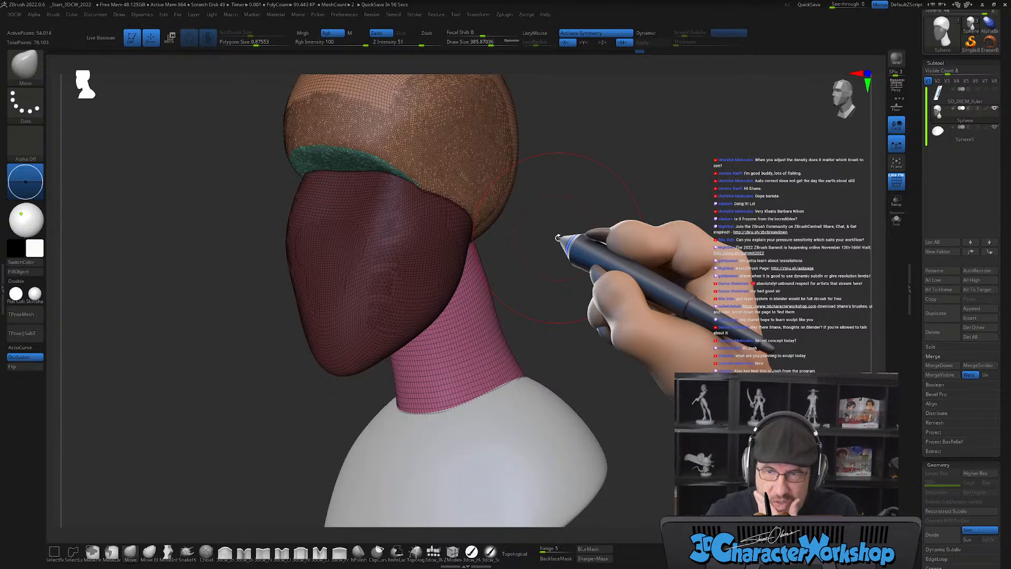
mouse_move(581, 309)
right_mouse_down("shift")
mouse_move(642, 311)
mouse_move(582, 301)
mouse_move(598, 296)
mouse_move(582, 304)
mouse_move(600, 285)
right_mouse_up("shift")
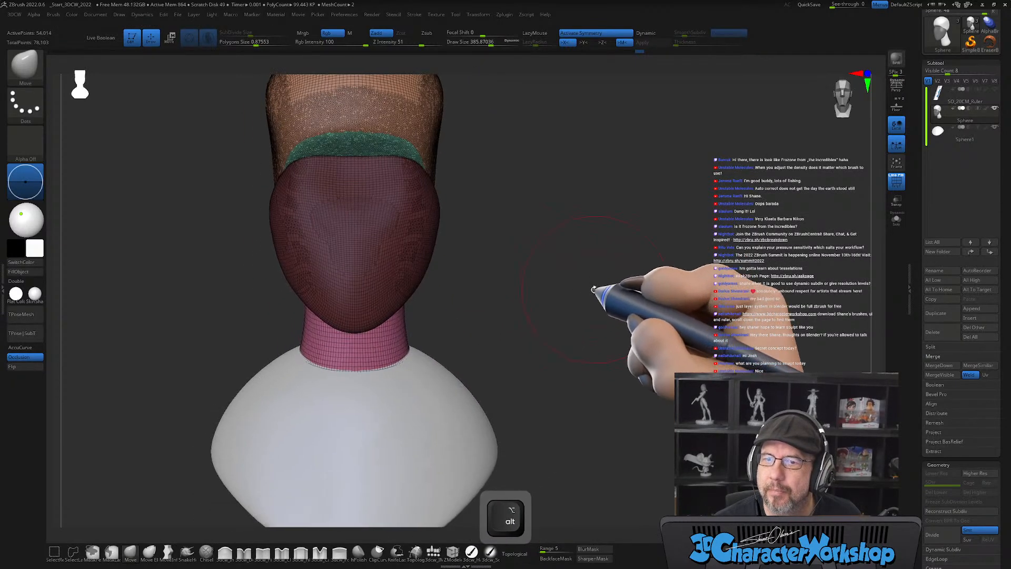
Clear the mask from the face and hide the polygroup wireframe.
left_click_drag(558, 251, 564, 255, "ctrl")
mouse_move(564, 255)
right_mouse_down("alt")
mouse_move(526, 327)
mouse_move(542, 309)
mouse_move(535, 286)
mouse_move(549, 276)
mouse_move(540, 308)
right_mouse_up("alt")
key("shift+f")
Shape the upper face below the brow and narrow the face toward the jaw with a large Move brush.
key("s")
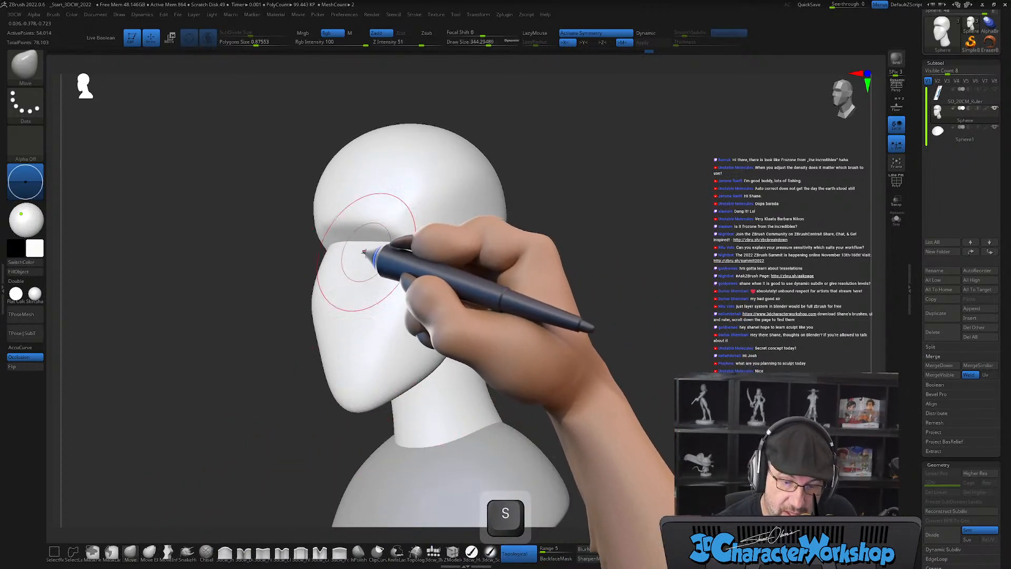
left_click_drag(366, 252, 368, 249)
mouse_move(406, 309)
right_mouse_down()
mouse_move(400, 284)
mouse_move(542, 294)
mouse_move(573, 261)
right_mouse_up()
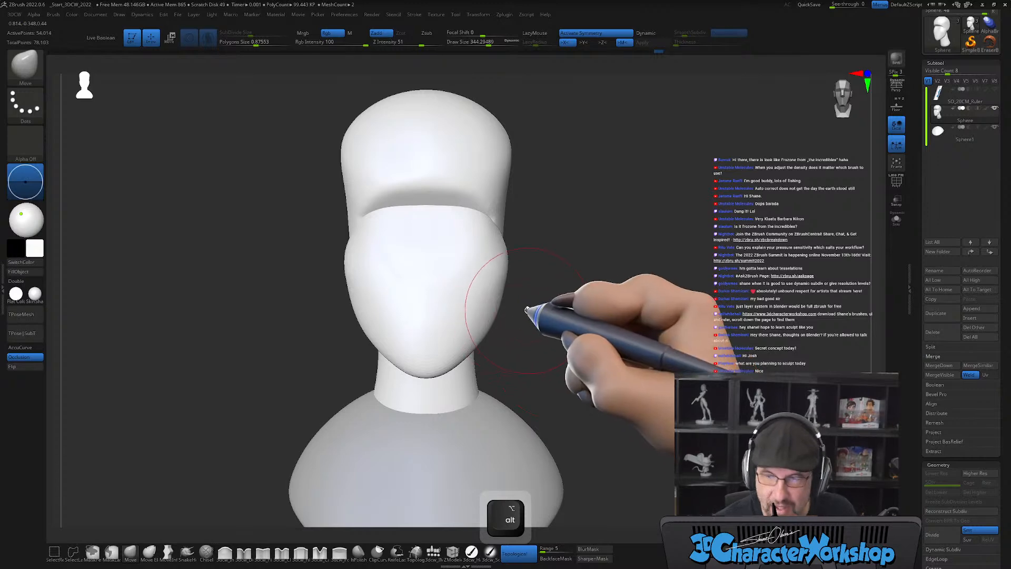
right_click_drag(527, 294, 533, 289, "alt")
key("s")
left_click_drag(516, 301, 522, 301)
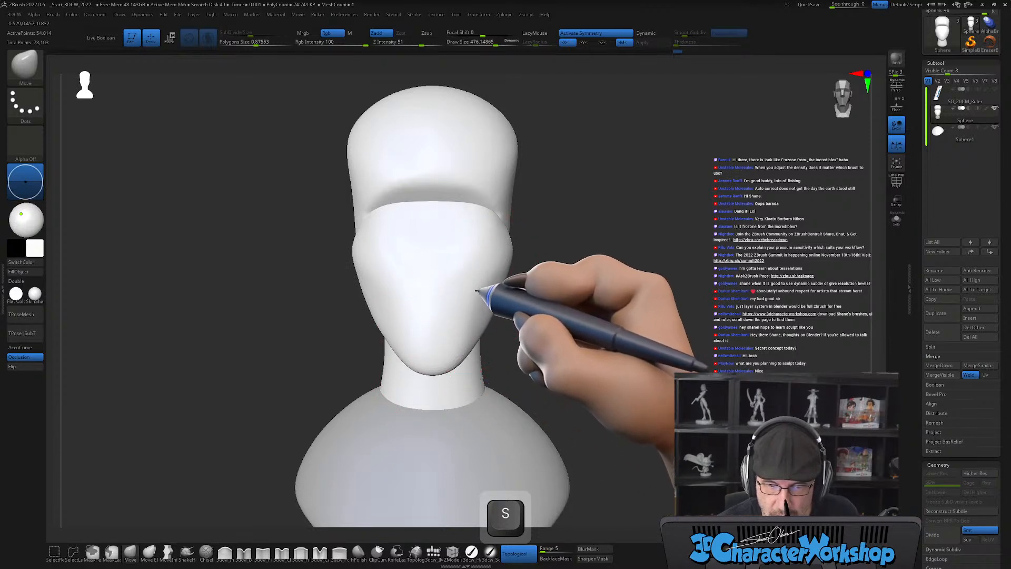
mouse_move(572, 334)
left_mouse_down()
mouse_move(542, 336)
mouse_move(572, 335)
left_mouse_up()
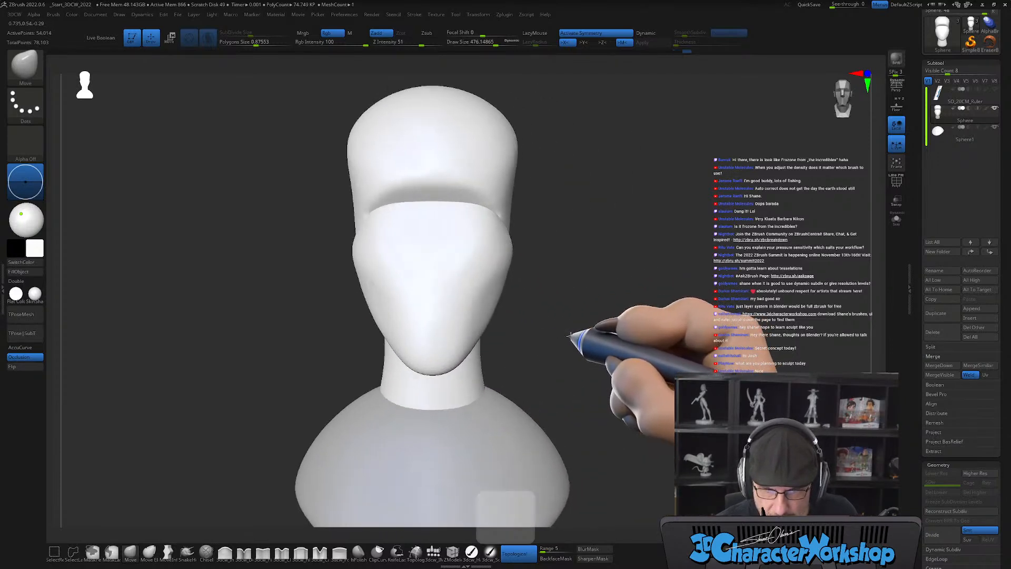
Insert an Appendage primitive at the centre of the upper face as the nose, using the insert-mesh brush.
left_click_drag(587, 298, 588, 303, "alt")
key("s")
left_click_drag(557, 398, 547, 399)
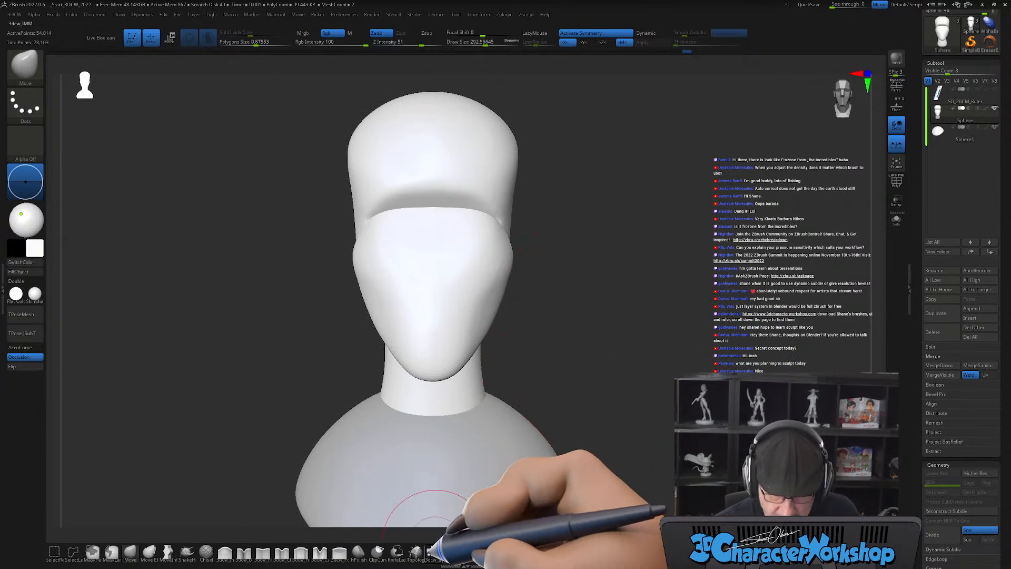
left_click(433, 551)
key("s")
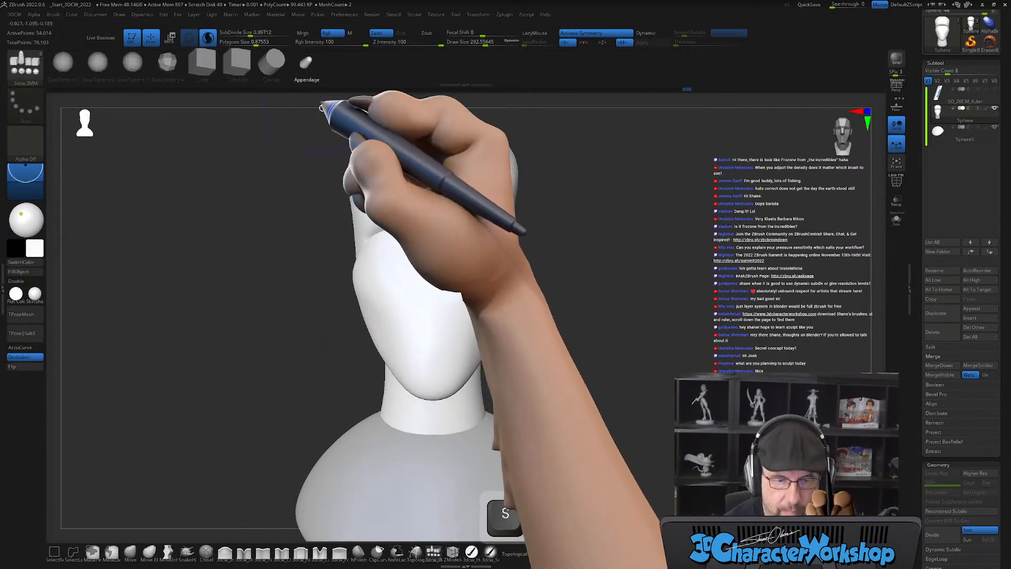
left_click_drag(434, 232, 643, 316)
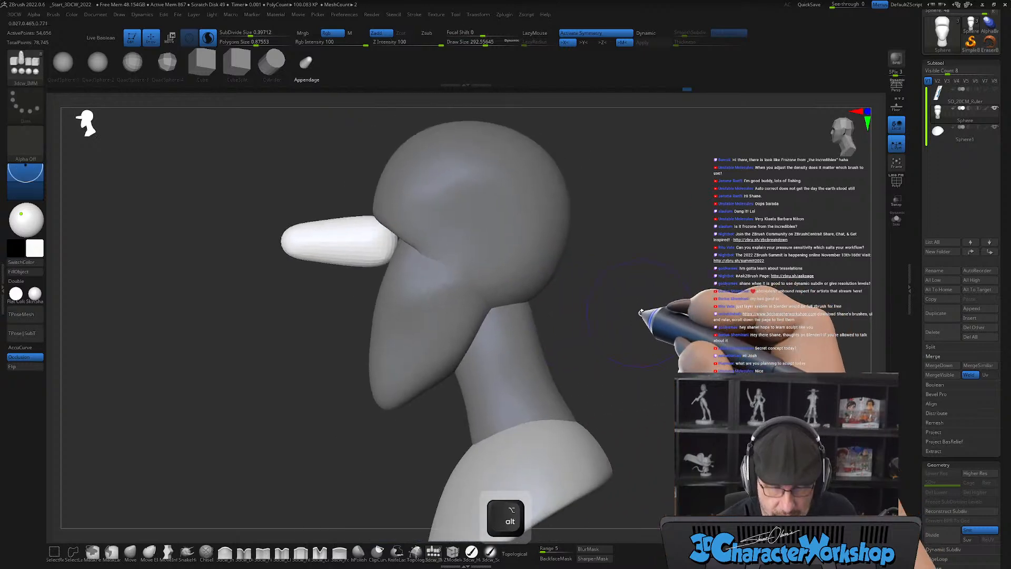
Rotate and move the inserted nose with the gizmo so it slopes down the face from below the brow.
key("w")
left_click_drag(427, 216, 395, 276)
left_click_drag(597, 291, 605, 329, "shift")
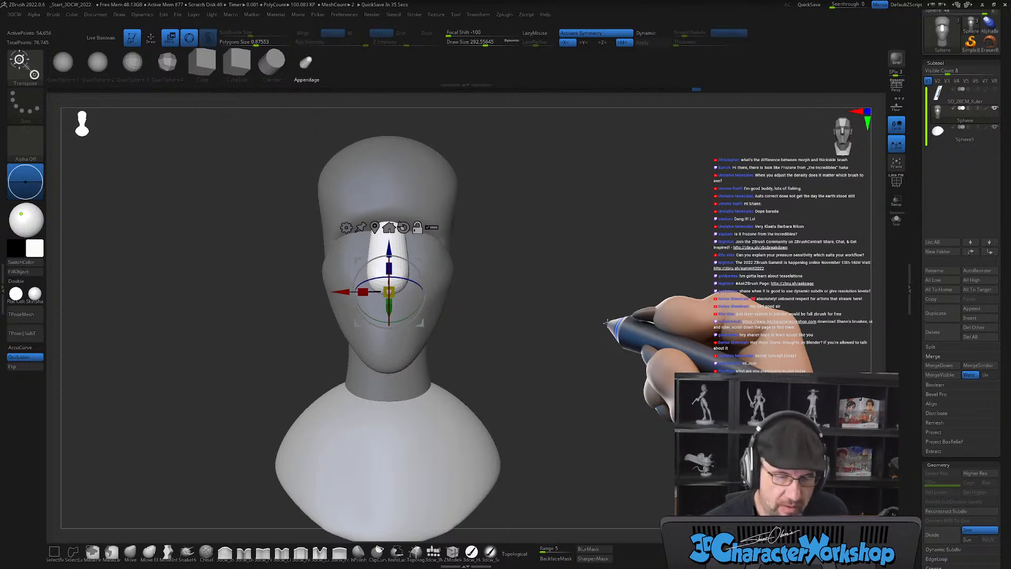
key("q")
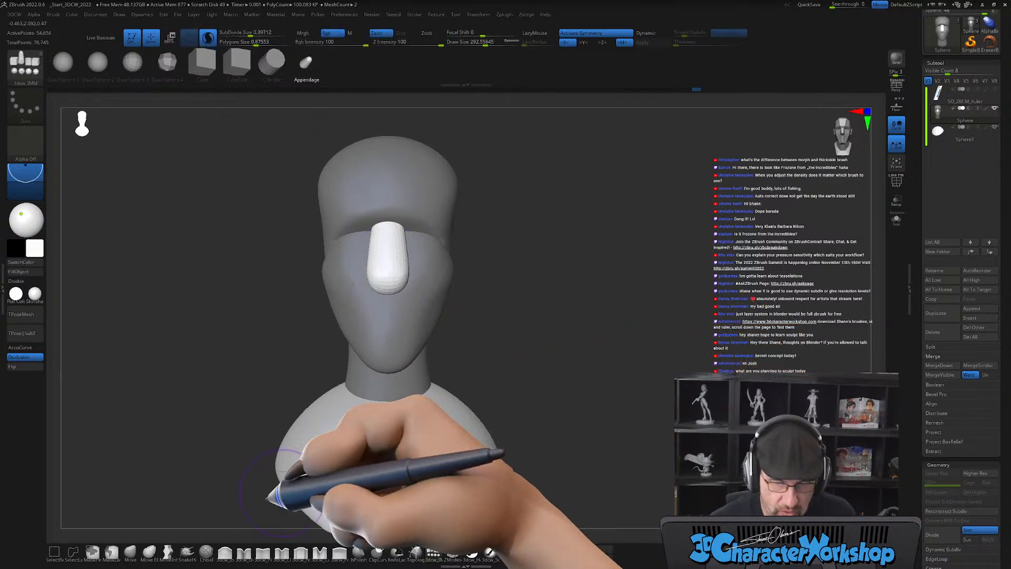
Shape the nose's sides and profile with the Move brush, tucking its back edge into the face.
left_click(130, 551)
mouse_move(498, 302)
left_mouse_down("alt")
mouse_move(515, 334)
mouse_move(515, 305)
left_mouse_up("alt")
key("s")
left_click_drag(430, 240, 421, 231)
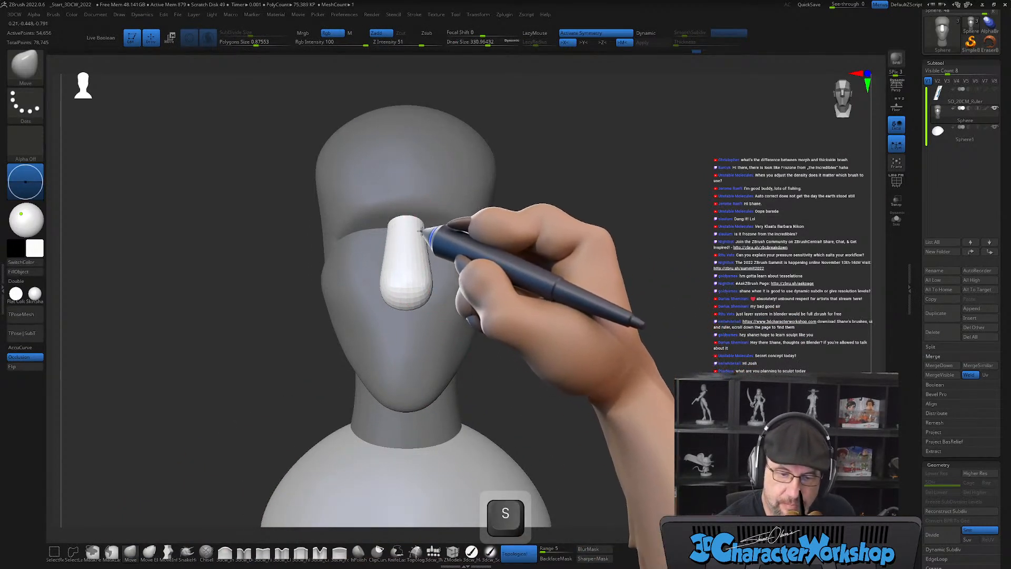
left_click_drag(574, 308, 529, 316)
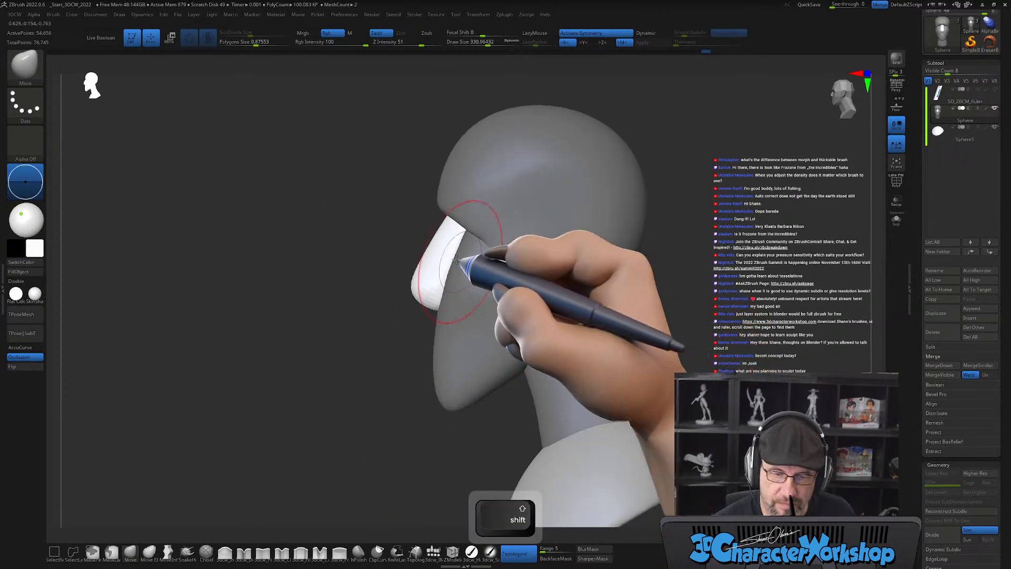
right_click_drag(474, 231, 468, 248, "alt")
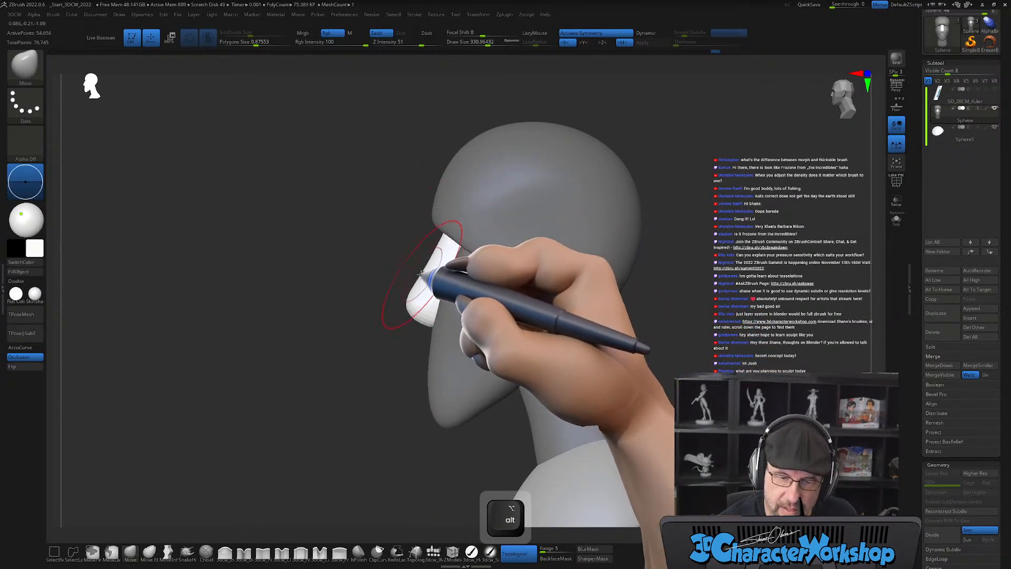
right_click_drag(456, 350, 445, 360, "alt")
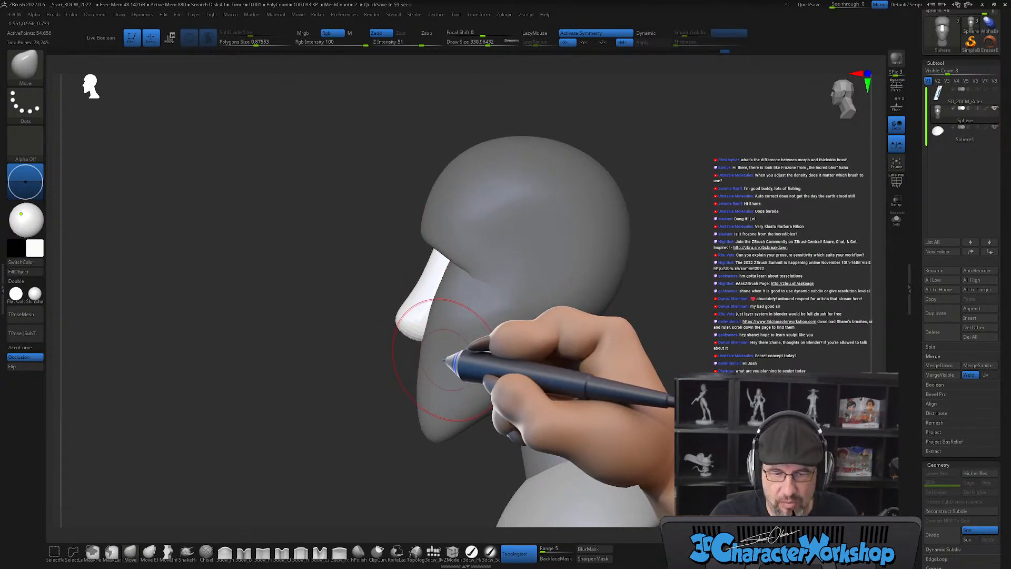
Refine the nose's front outline with a smaller Move brush, keeping the bridge narrower than the rounded tip.
right_click_drag(345, 408, 389, 359, "alt")
key("s")
left_click_drag(391, 358, 386, 356)
mouse_move(399, 343)
right_mouse_down("alt")
mouse_move(425, 312)
mouse_move(426, 320)
right_mouse_up("alt")
key("s")
left_click_drag(426, 320, 420, 320)
right_click_drag(424, 318, 446, 291, "alt")
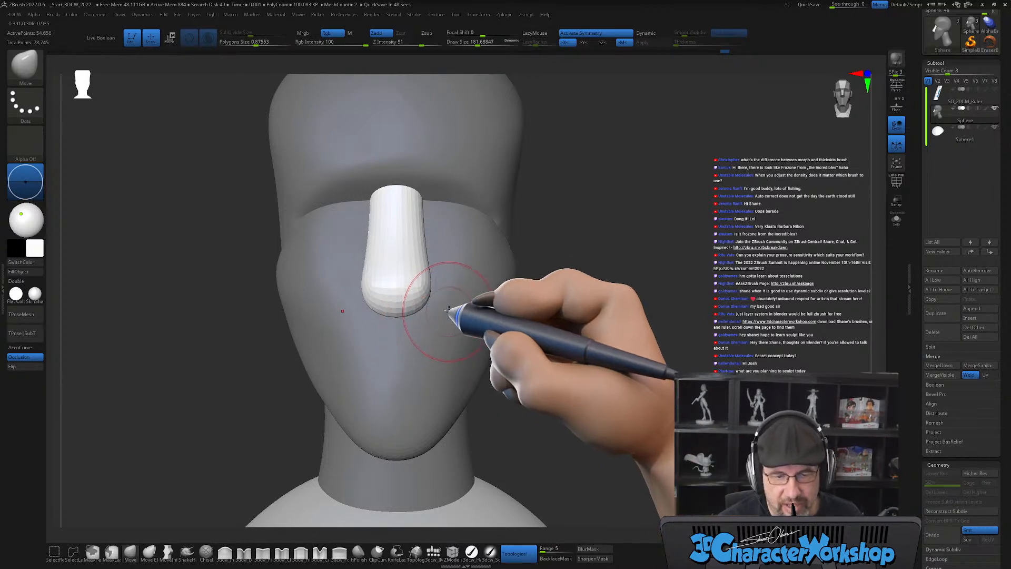
right_click_drag(432, 272, 437, 295)
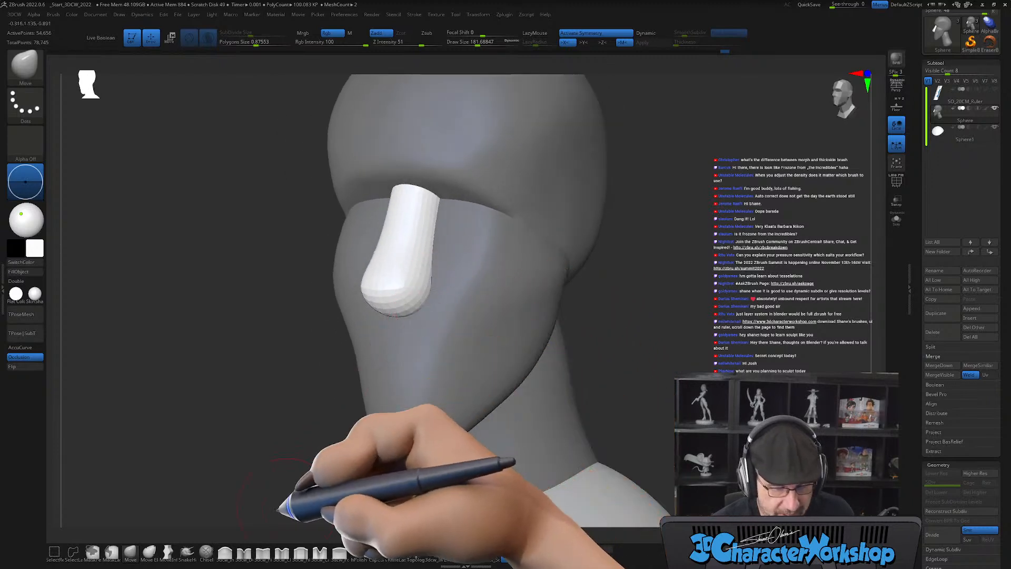
Refine the nose surface with a small 3DCW custom brush.
left_click(263, 551)
key("s")
left_click_drag(278, 430, 272, 429)
right_click_drag(310, 390, 339, 424)
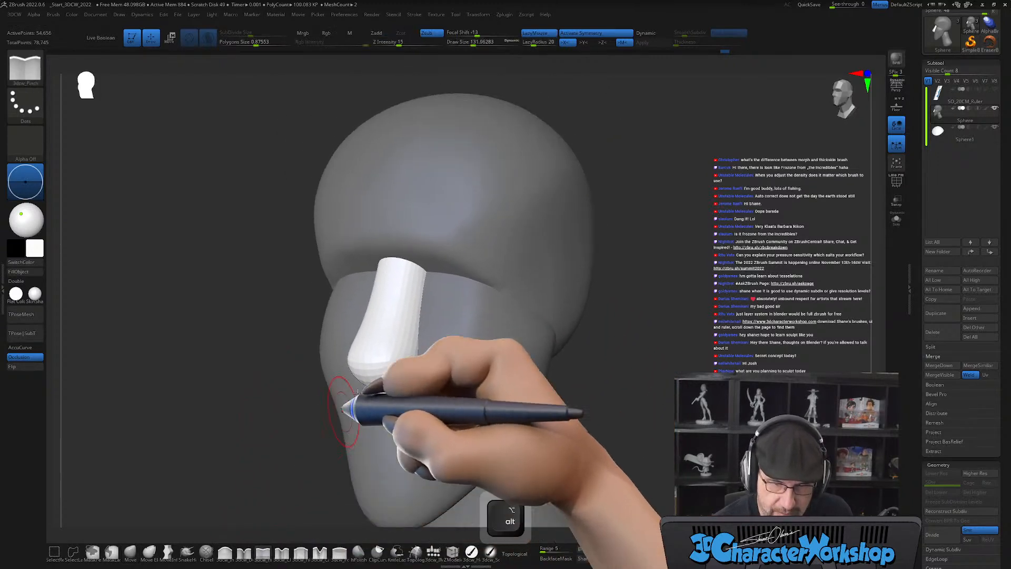
right_click_drag(448, 363, 476, 366)
Pinch in the top corners of the nose bridge with the Move brush to form angled side planes.
left_click(130, 551)
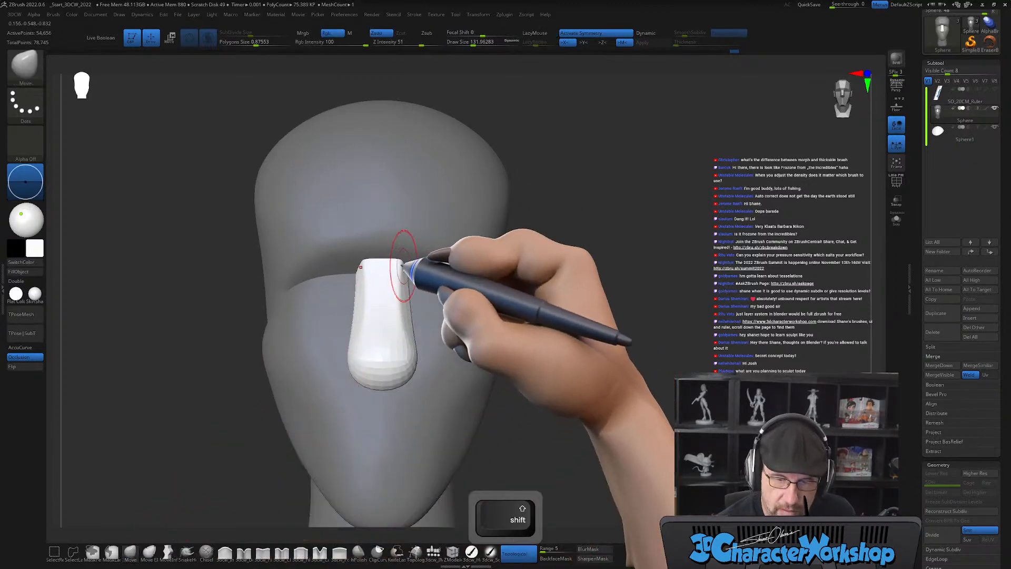
key("s")
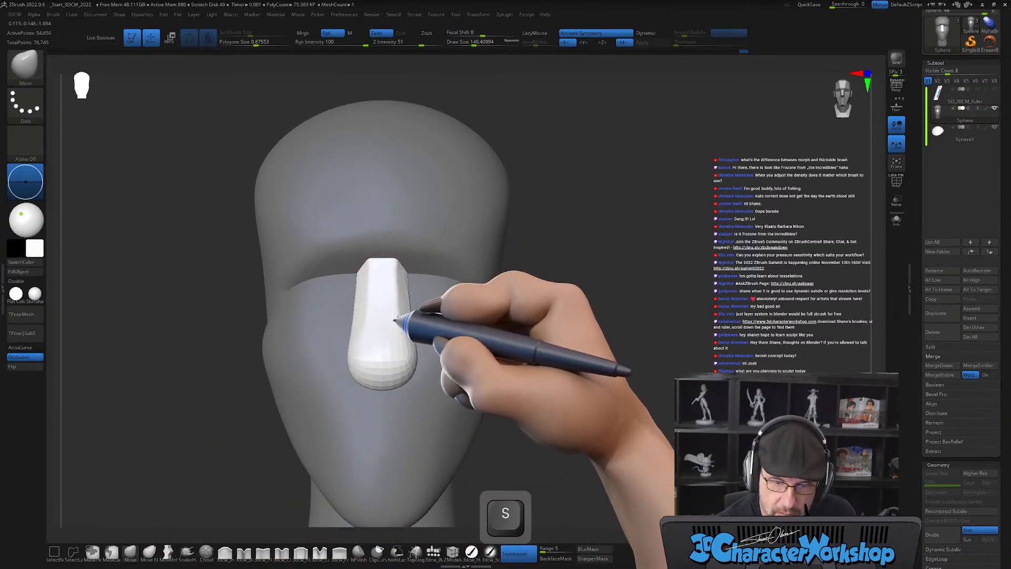
right_click_drag(452, 358, 420, 312)
left_click_drag(396, 322, 398, 322)
key("s")
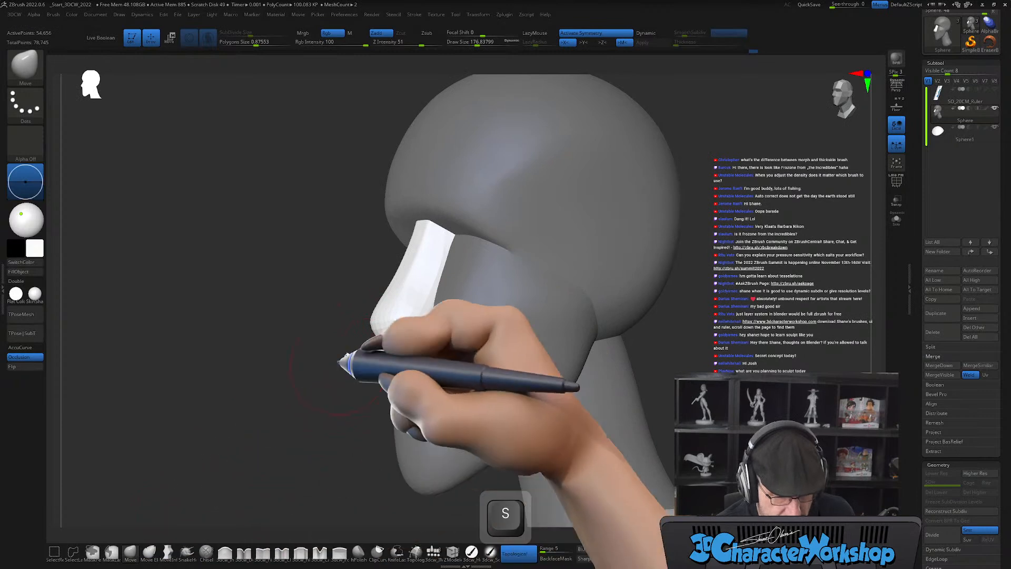
right_click_drag(368, 331, 448, 318)
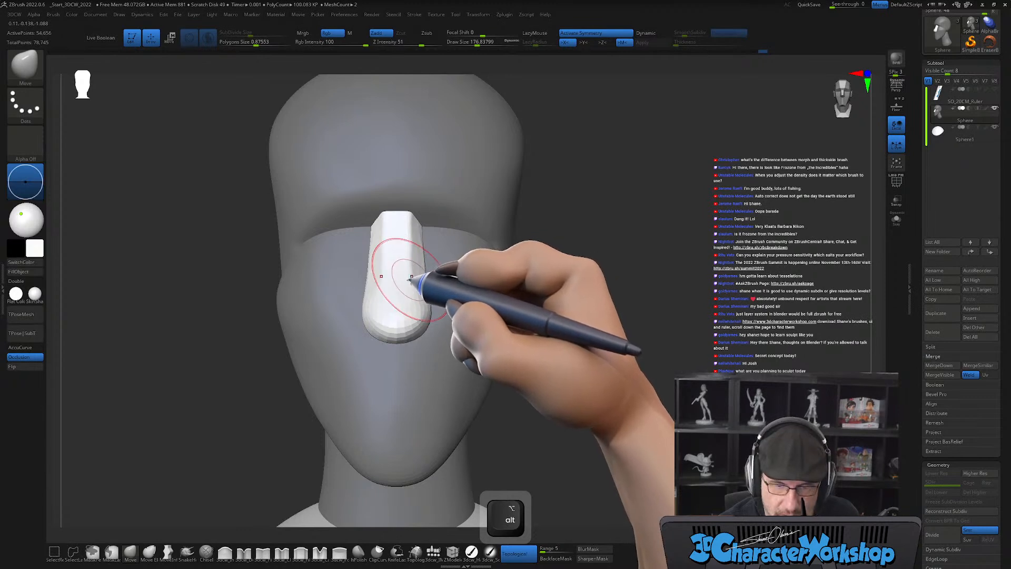
Refine the top of the nose bridge with a smaller Move brush, flaring its corners into the brow.
right_click_drag(432, 294, 425, 289, "alt")
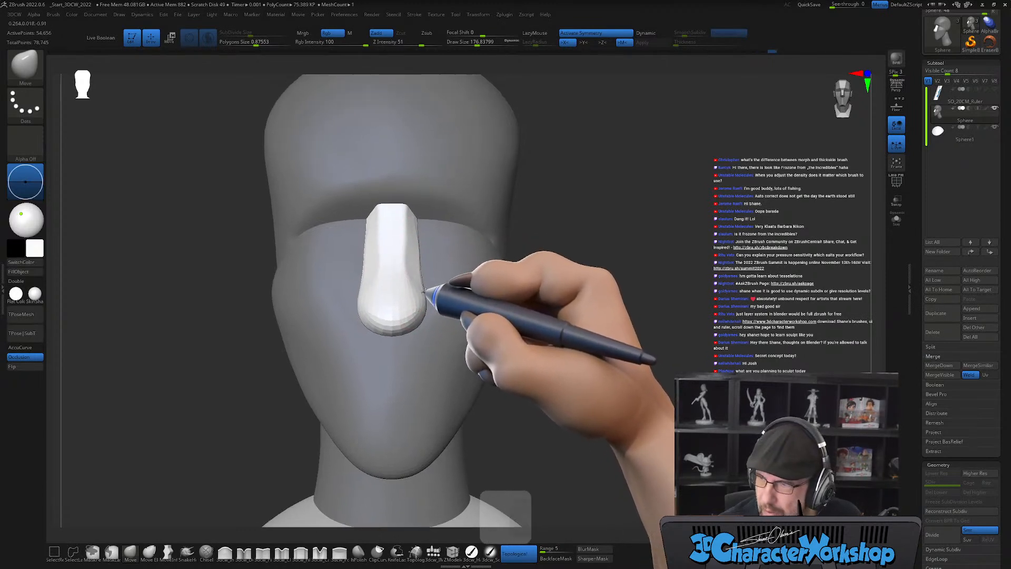
key("s")
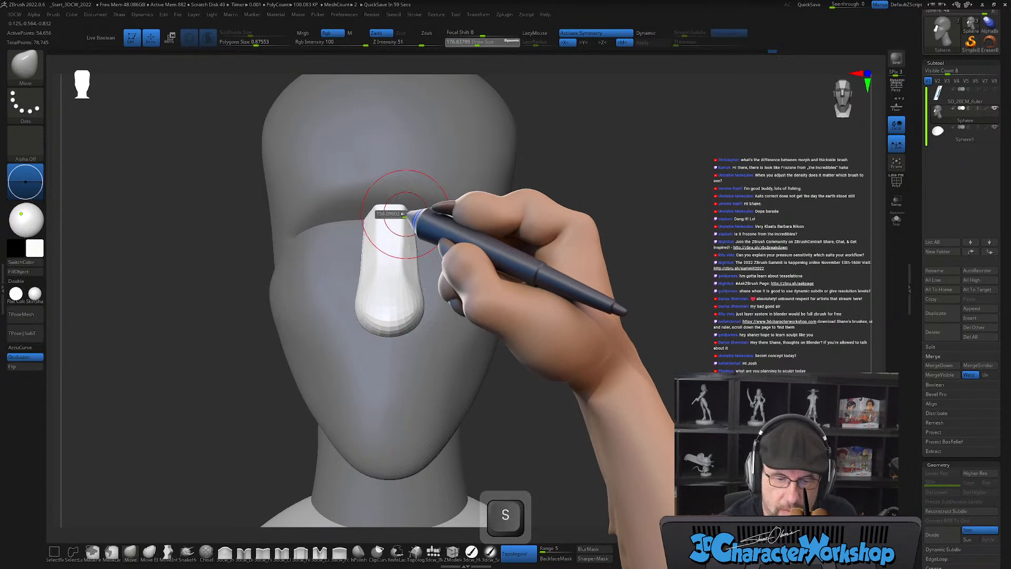
mouse_move(453, 202)
right_mouse_down()
mouse_move(441, 208)
mouse_move(425, 196)
right_mouse_up()
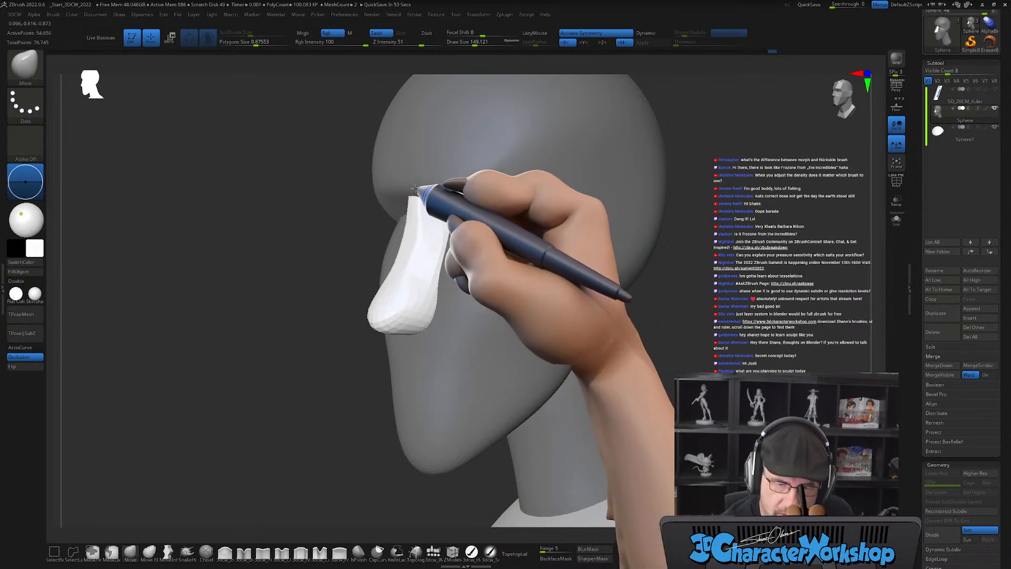
mouse_move(410, 183)
right_mouse_down()
mouse_move(454, 178)
mouse_move(429, 190)
right_mouse_up()
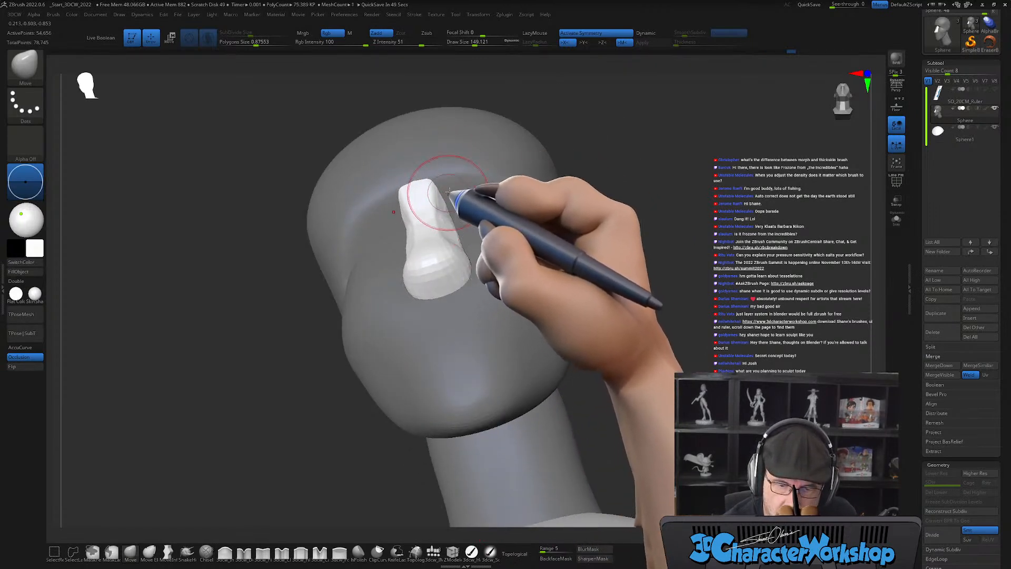
mouse_move(474, 203)
right_mouse_down("shift")
mouse_move(466, 240)
mouse_move(491, 232)
mouse_move(459, 234)
mouse_move(447, 217)
mouse_move(474, 260)
mouse_move(460, 252)
mouse_move(457, 266)
right_mouse_up("shift")
key("shift+f")
key("shift+f")
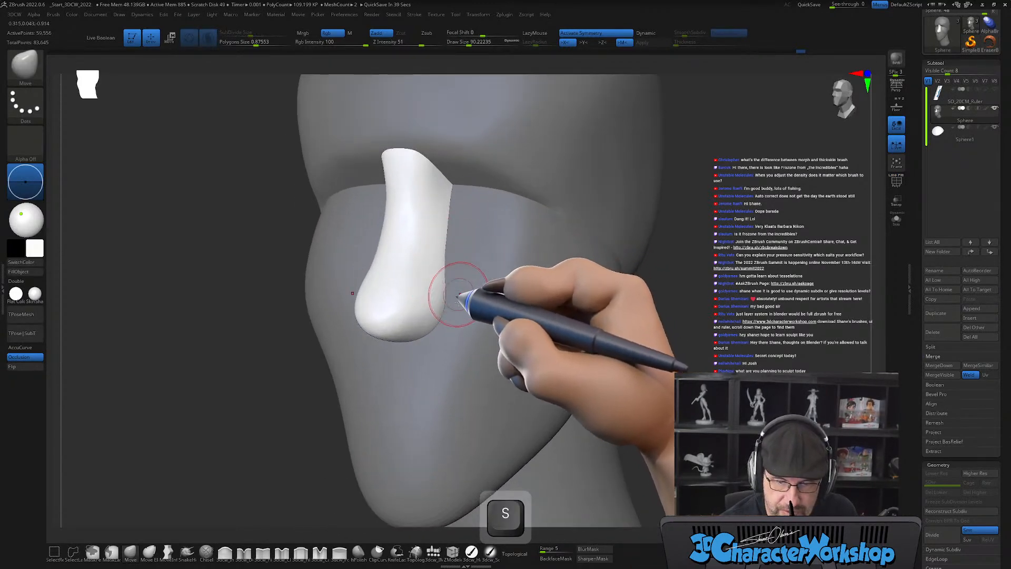
Sharpen the plane edge along the nose bridge with the 3DCW Pinch brush and lightly smooth the result.
right_click_drag(418, 237, 416, 318, "alt")
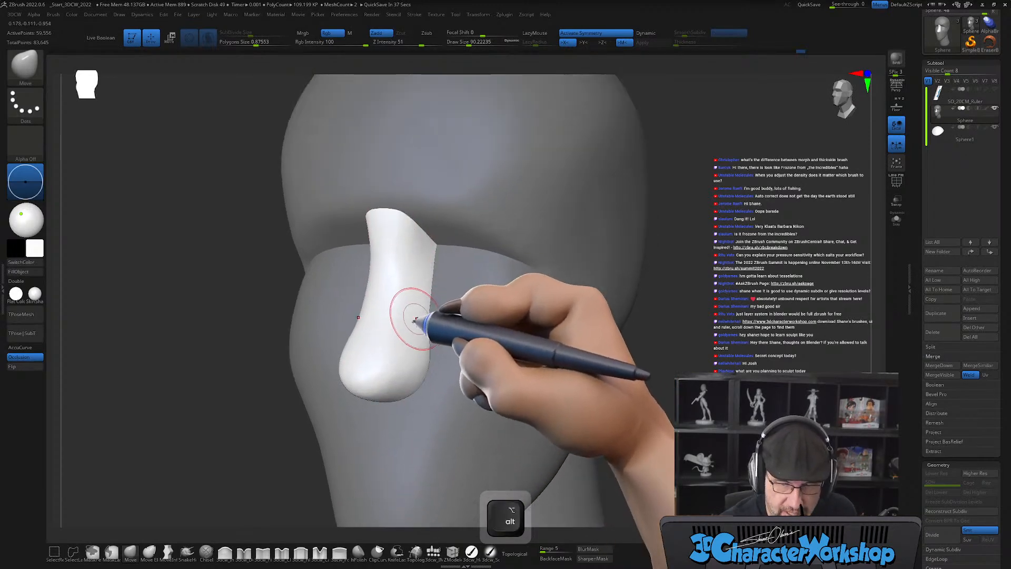
key("shift+f")
key("shift+f")
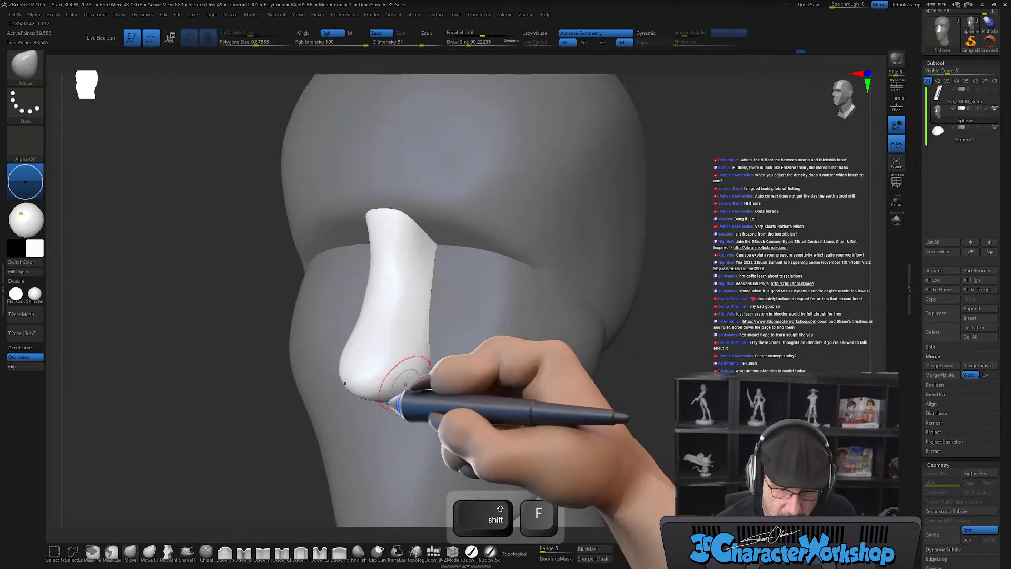
left_click(261, 551)
key("s")
left_click(390, 331)
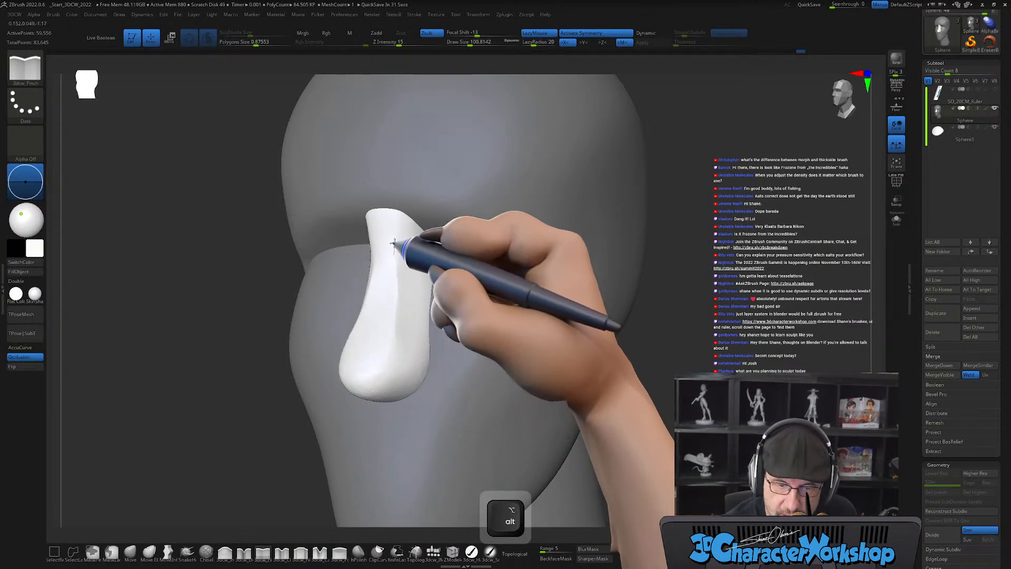
mouse_move(395, 243)
left_mouse_down("shift")
mouse_move(386, 231)
mouse_move(400, 211)
left_mouse_up("shift")
right_click_drag(451, 261, 422, 269)
left_click_drag(434, 45, 380, 44)
left_click_drag(390, 280, 388, 278, "shift")
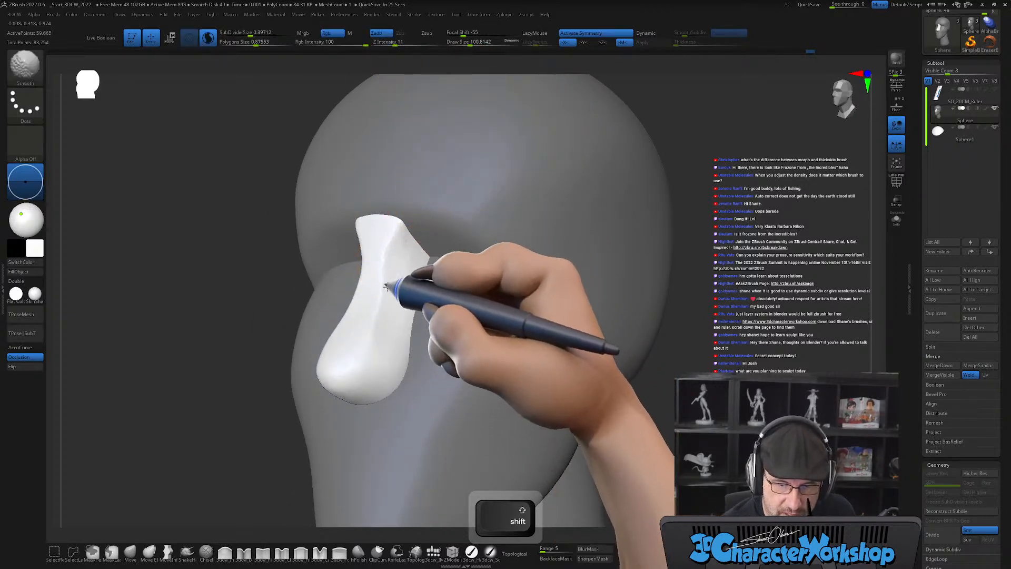
mouse_move(404, 320)
right_mouse_down("shift")
mouse_move(435, 299)
mouse_move(404, 340)
mouse_move(447, 329)
mouse_move(473, 339)
mouse_move(463, 334)
mouse_move(463, 354)
mouse_move(451, 328)
mouse_move(432, 341)
mouse_move(470, 349)
right_mouse_up("shift")
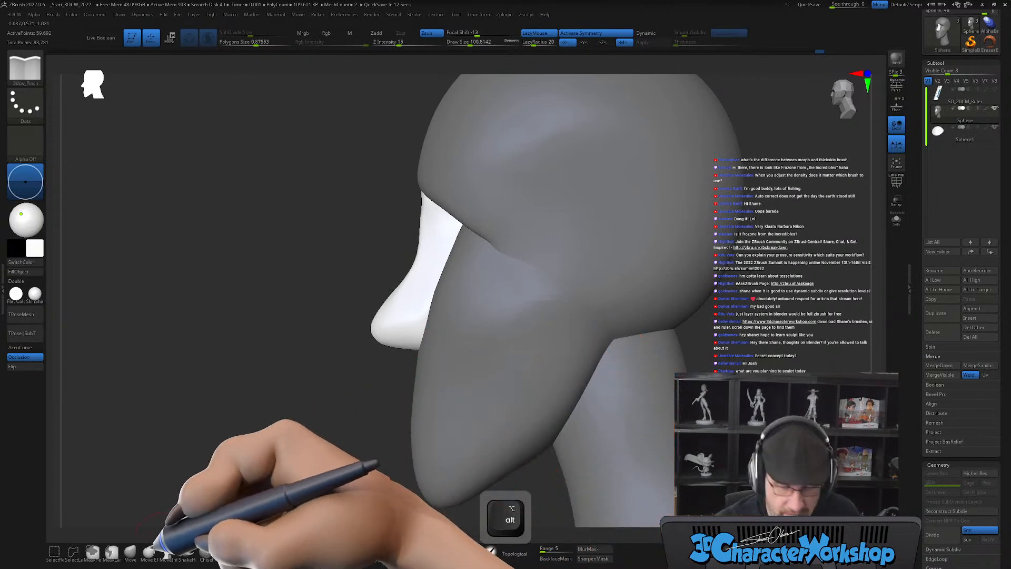
Adjust the nose's profile and front outline with the Move brush, checking the tip and bridge from several angles.
left_click(130, 551)
key("s")
mouse_move(364, 399)
left_mouse_down()
mouse_move(375, 362)
mouse_move(361, 322)
mouse_move(403, 340)
left_mouse_up()
right_click_drag(406, 388, 481, 337)
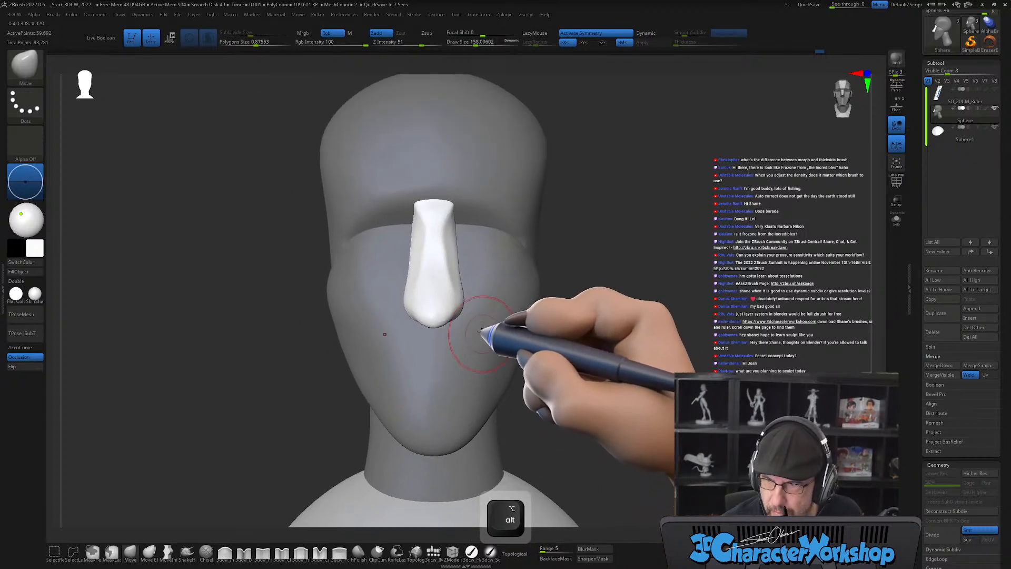
key("s")
left_click_drag(459, 283, 456, 296)
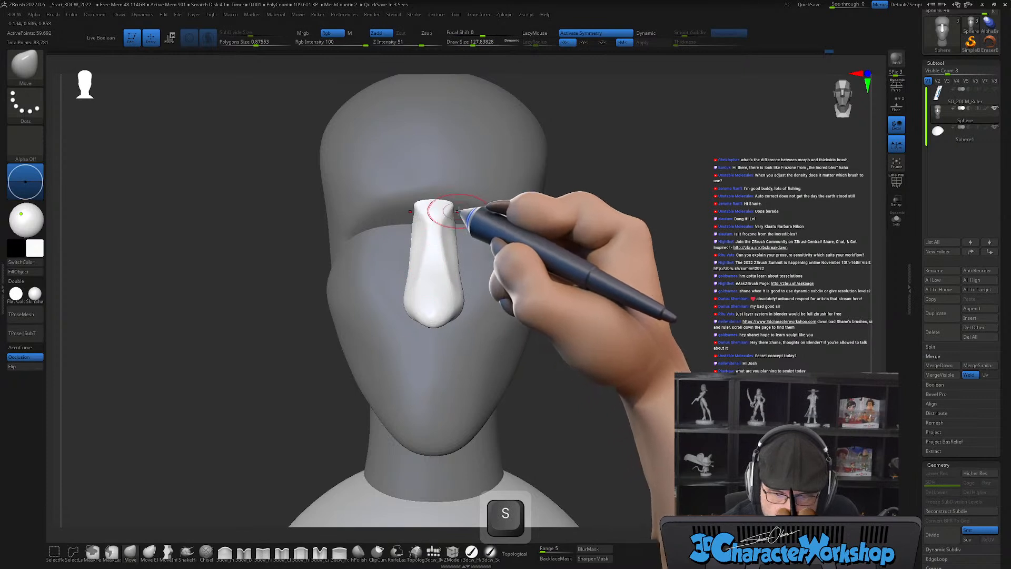
right_click_drag(460, 197, 459, 181)
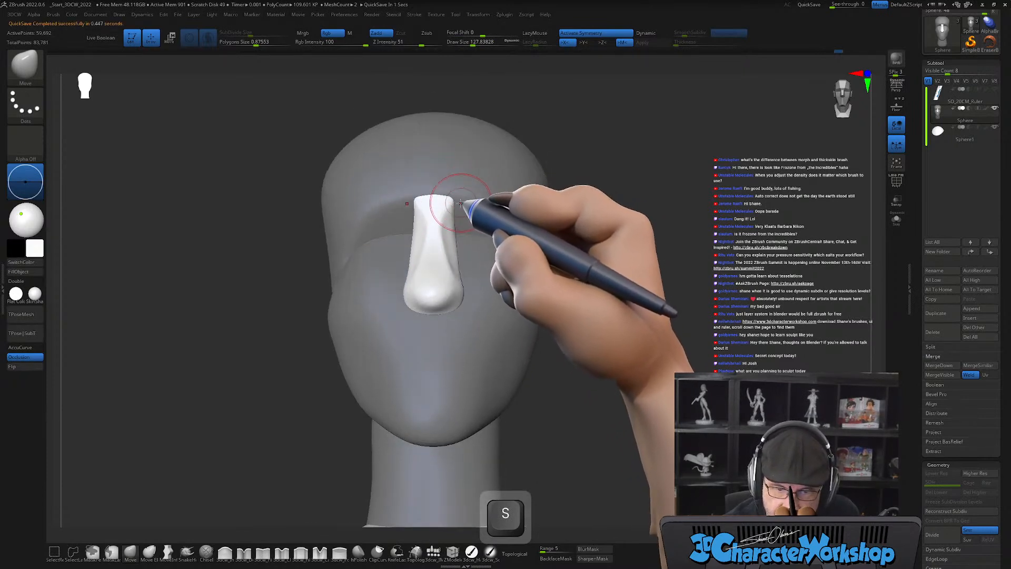
right_click_drag(463, 208, 463, 237, "ctrl")
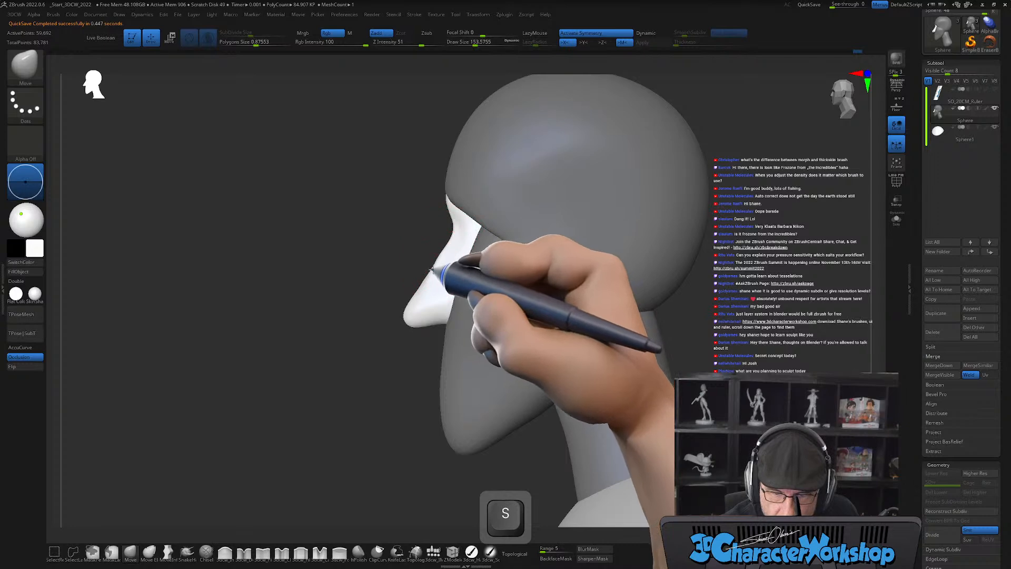
right_click_drag(424, 287, 538, 292)
right_click_drag(600, 293, 551, 350, "alt")
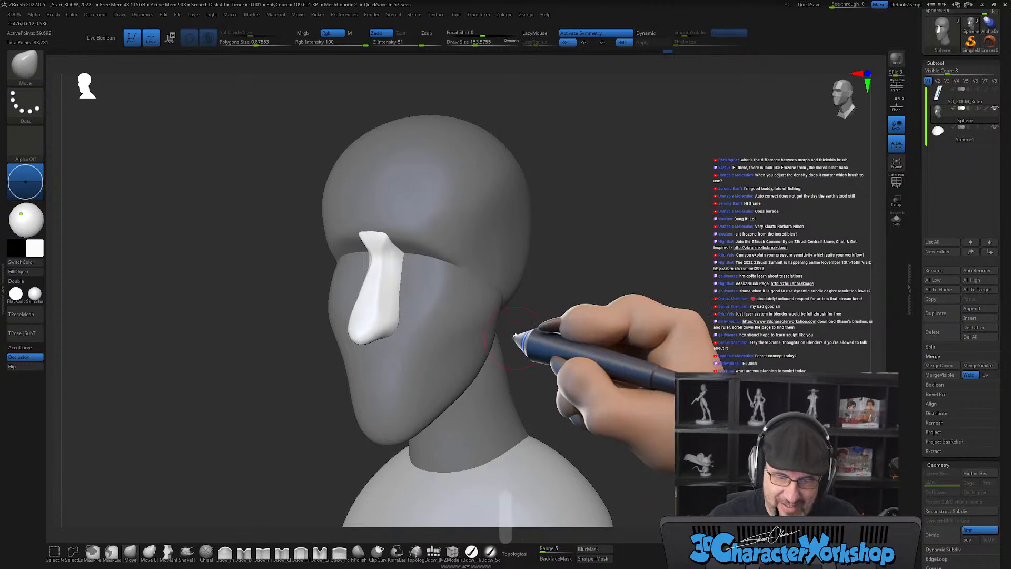
Pull out the lower sides of the nose with a smaller Move brush to form the nostril wings.
mouse_move(520, 350)
right_mouse_down()
mouse_move(500, 357)
mouse_move(436, 320)
mouse_move(417, 338)
mouse_move(396, 332)
right_mouse_up()
key("s")
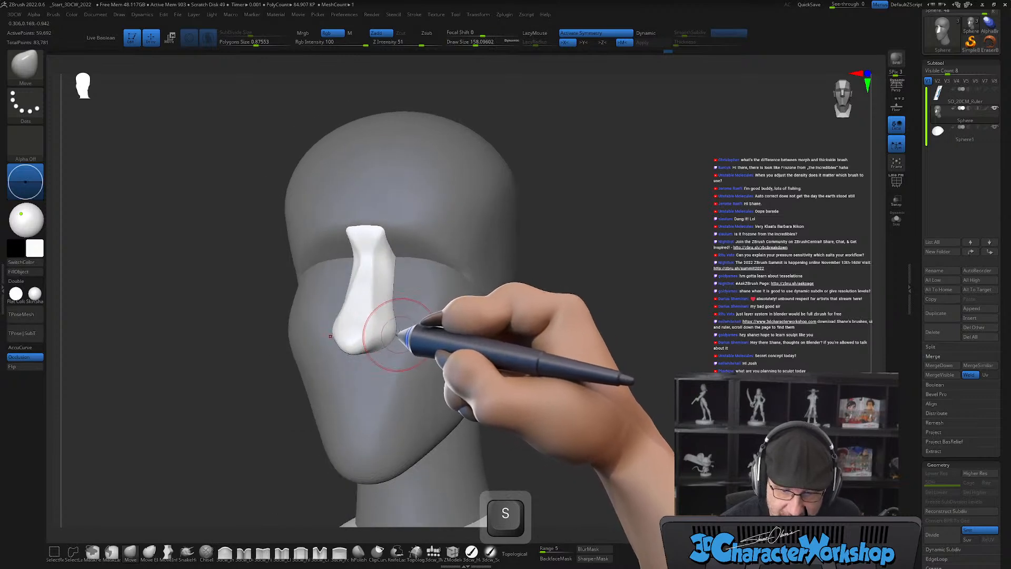
right_click_drag(408, 316, 418, 350)
mouse_move(467, 316)
right_mouse_down("alt")
mouse_move(430, 330)
mouse_move(421, 303)
mouse_move(428, 314)
right_mouse_up("alt")
left_click_drag(399, 348, 394, 346)
mouse_move(394, 347)
right_mouse_down()
mouse_move(395, 305)
mouse_move(396, 343)
mouse_move(414, 328)
right_mouse_up()
Clear the mask from the head around the nose.
right_click_drag(411, 363, 559, 324)
left_click_drag(560, 366, 576, 359, "ctrl")
right_click_drag(565, 347, 552, 363, "alt")
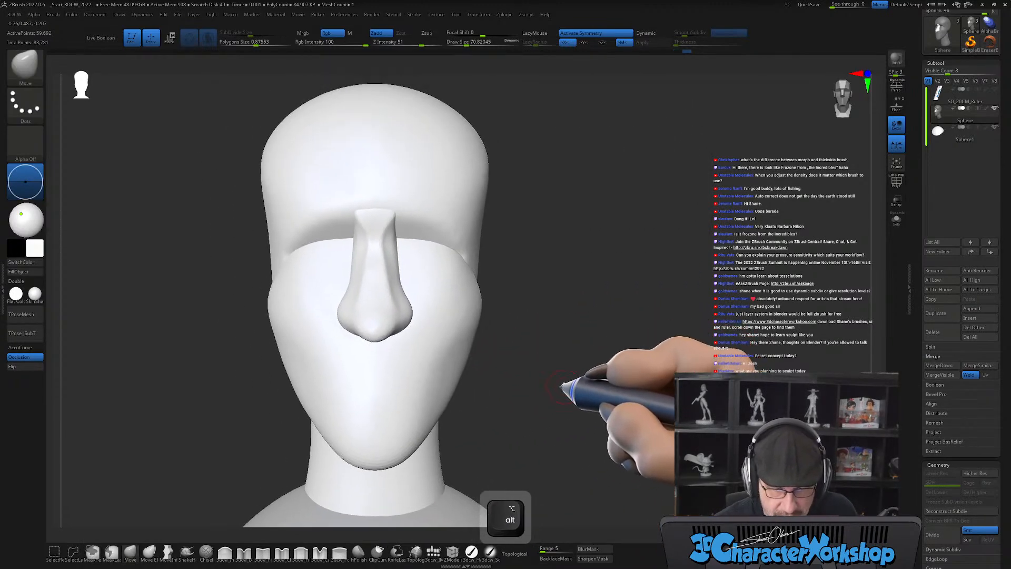
Insert a QuadSphere-2 primitive over the mouth area, centred just below the nose.
left_click(432, 551)
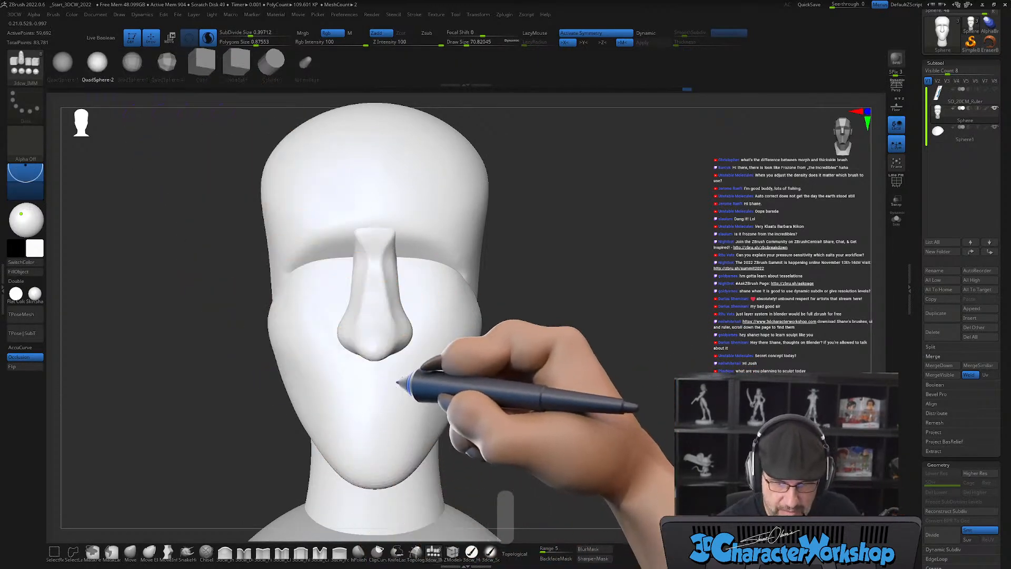
right_click_drag(401, 383, 413, 360, "alt")
left_click_drag(392, 354, 392, 404)
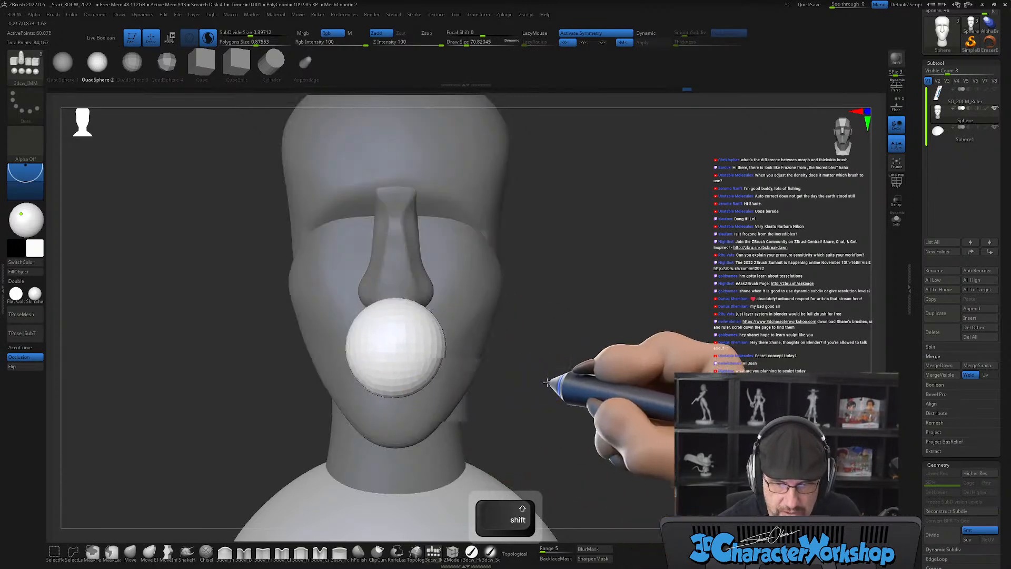
left_click_drag(560, 386, 469, 375, "shift")
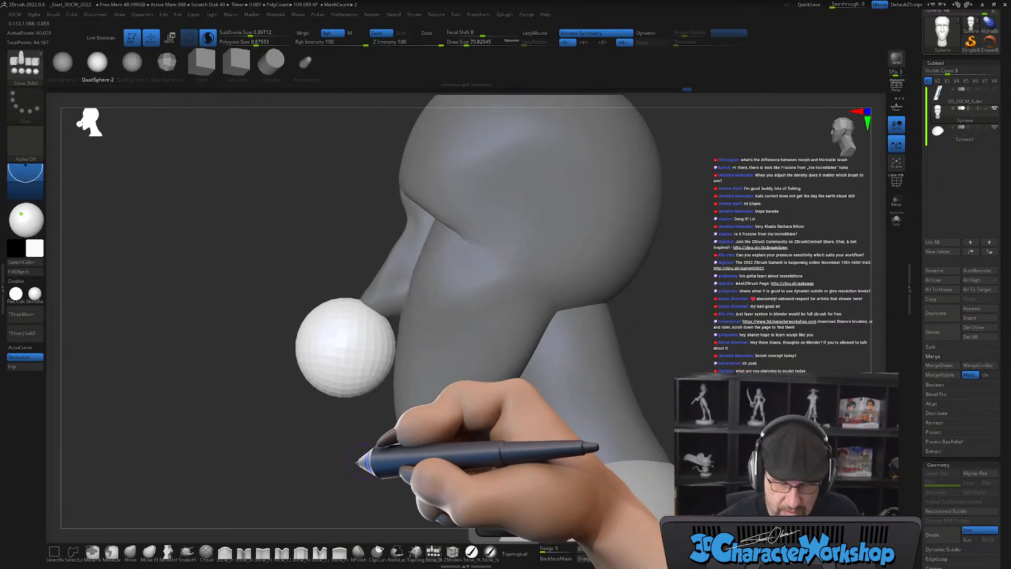
left_click_drag(358, 460, 322, 476)
key("alt")
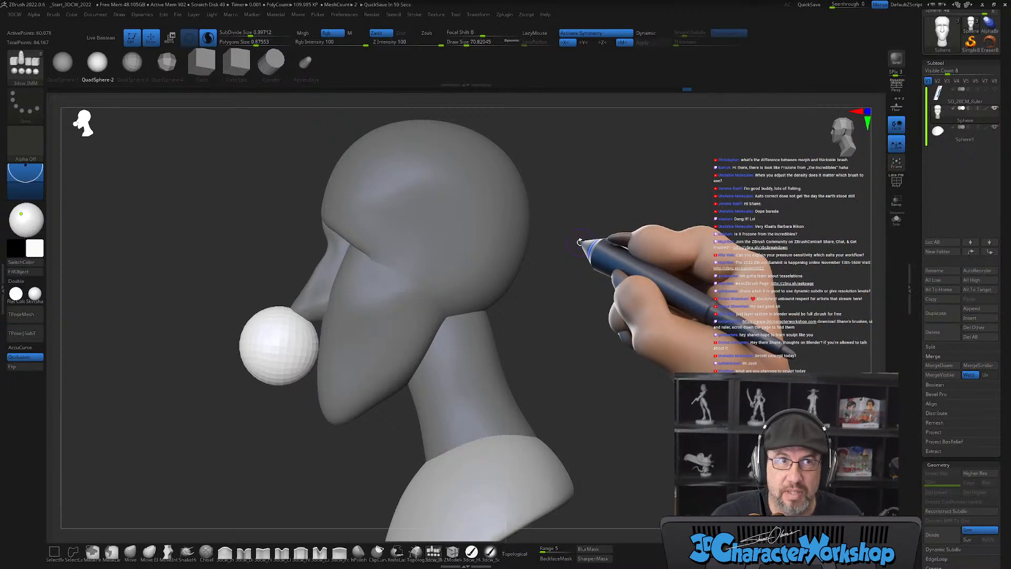
Split the inserted mouth sphere from the head into its own subtool and make it active.
key("space")
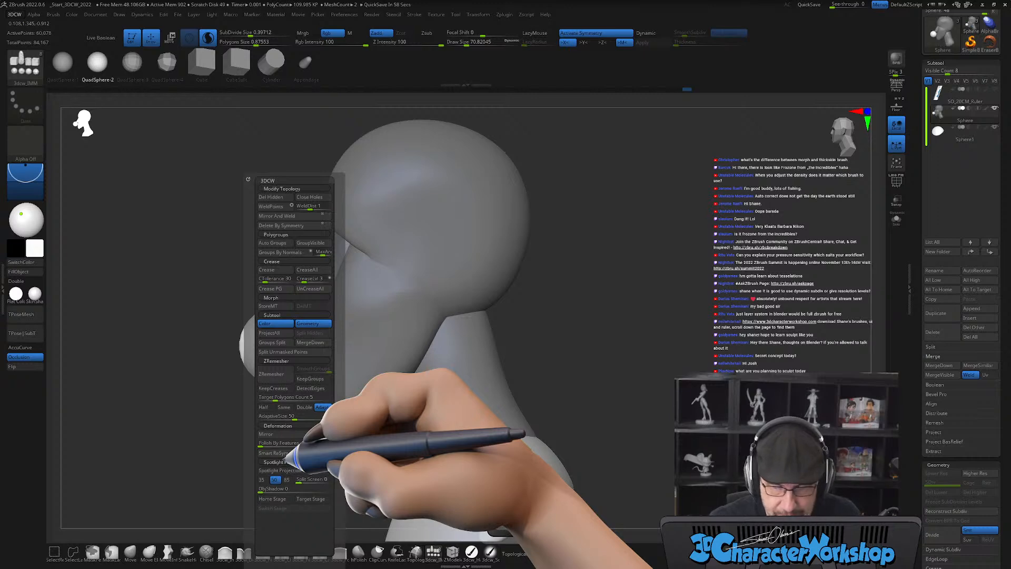
key("2")
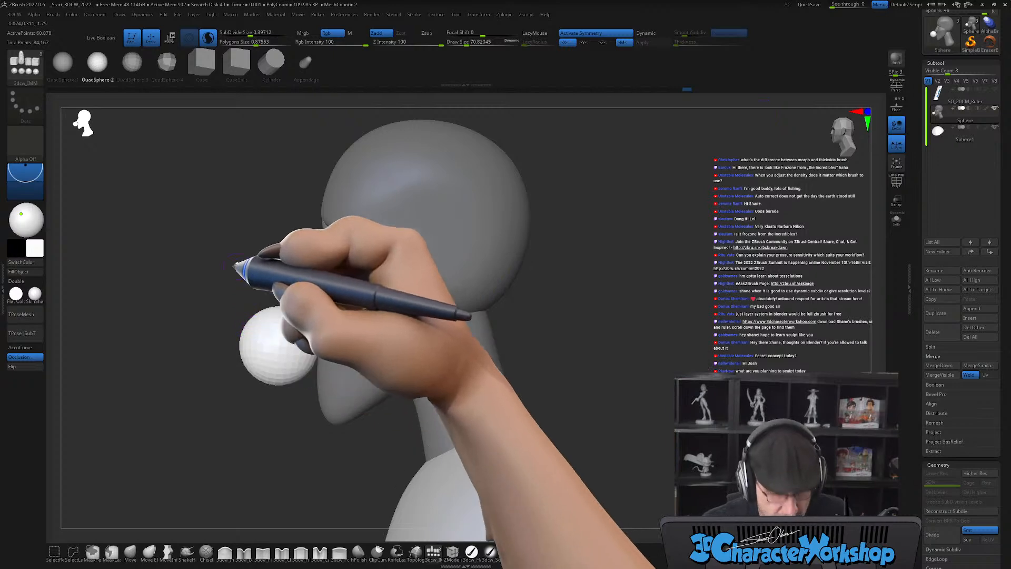
key("space")
left_click(237, 351)
key("Down")
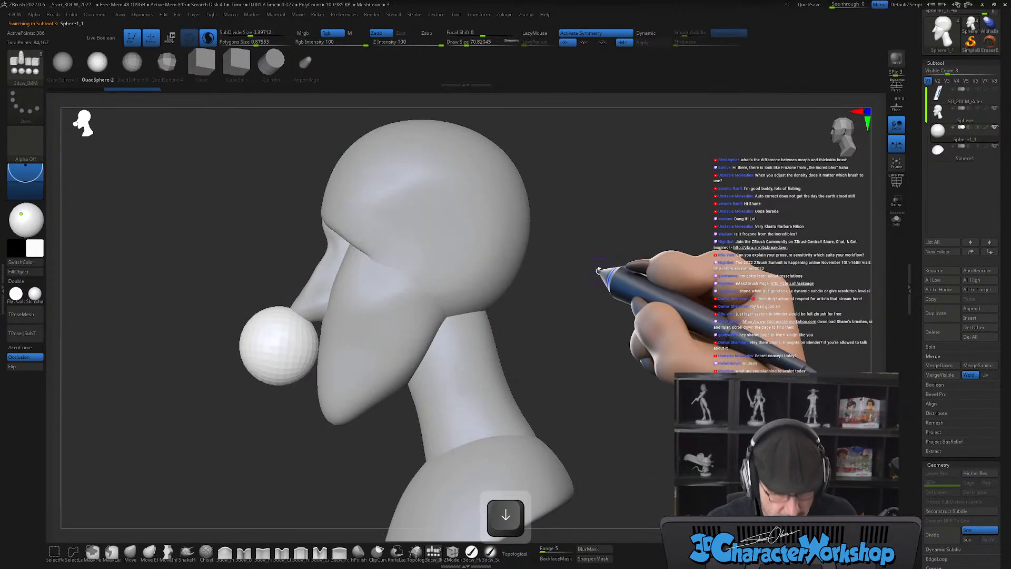
Subdivide the mouth sphere once and move it back into the lower face beneath the nose.
key("ctrl+d")
key("w")
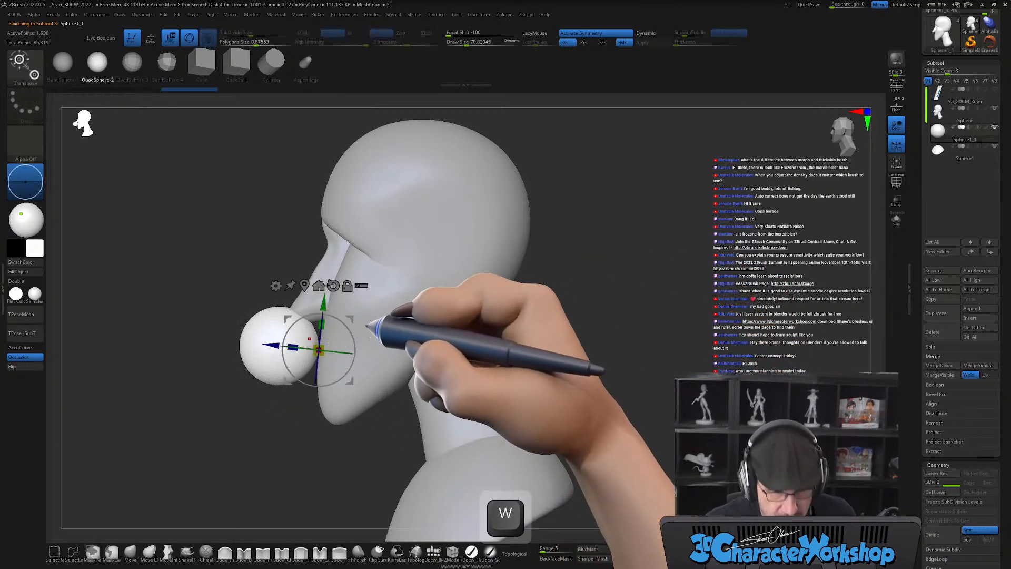
left_click_drag(327, 318, 428, 329)
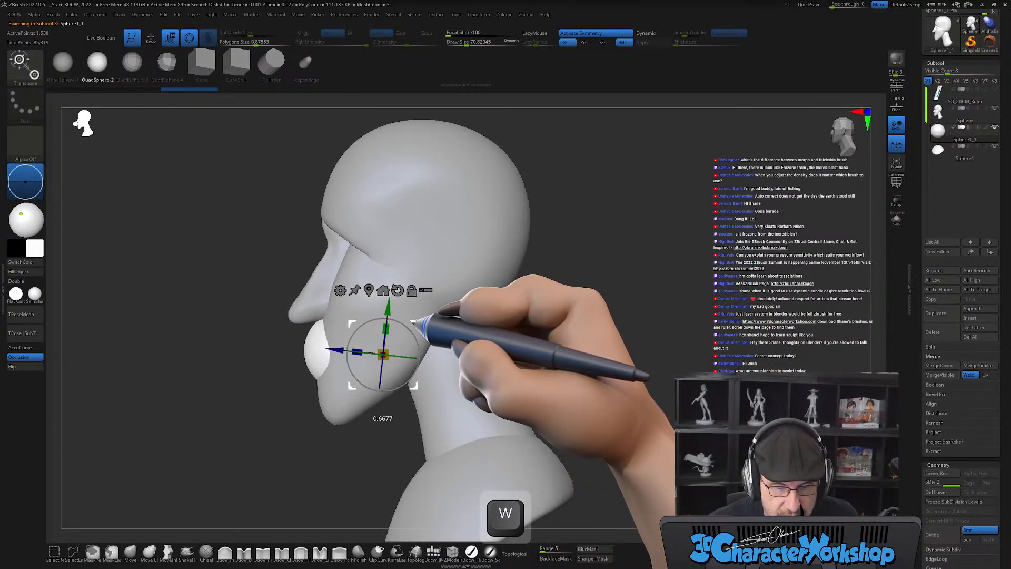
left_click_drag(661, 293, 705, 287, "shift")
mouse_move(582, 305)
left_mouse_down("shift")
mouse_move(605, 309)
mouse_move(582, 301)
mouse_move(574, 316)
left_mouse_up("shift")
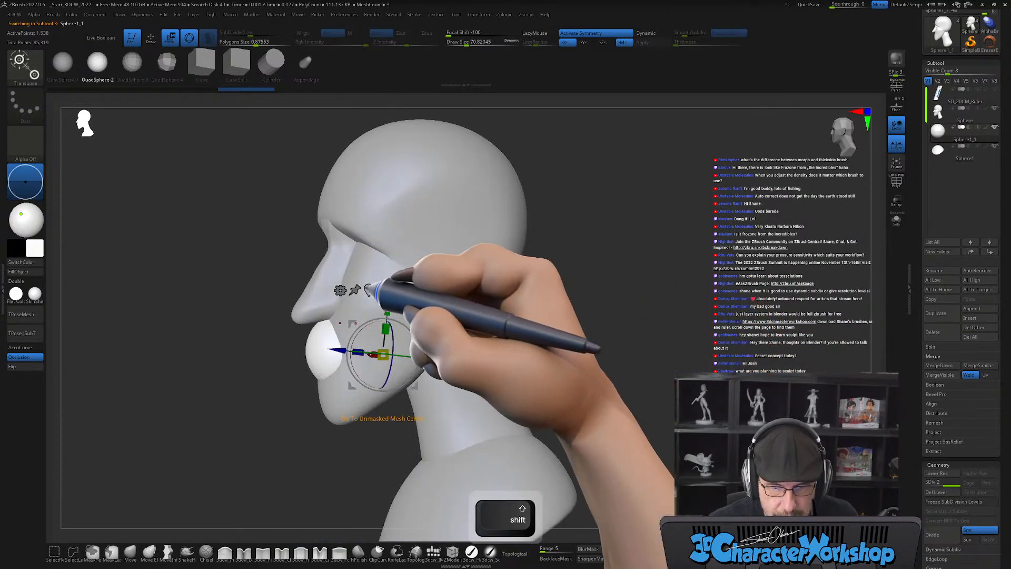
Centre the gizmo on the mouth sphere with symmetry toggled, adjust the sphere's position below the nose, and return to draw mode.
key("x")
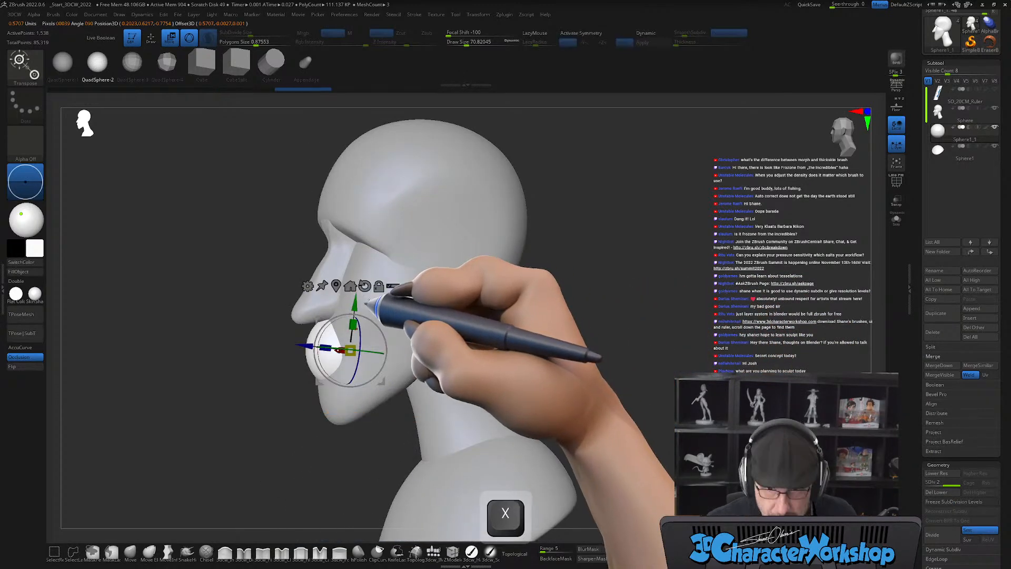
left_click(337, 286)
key("x")
left_click_drag(571, 338, 404, 316)
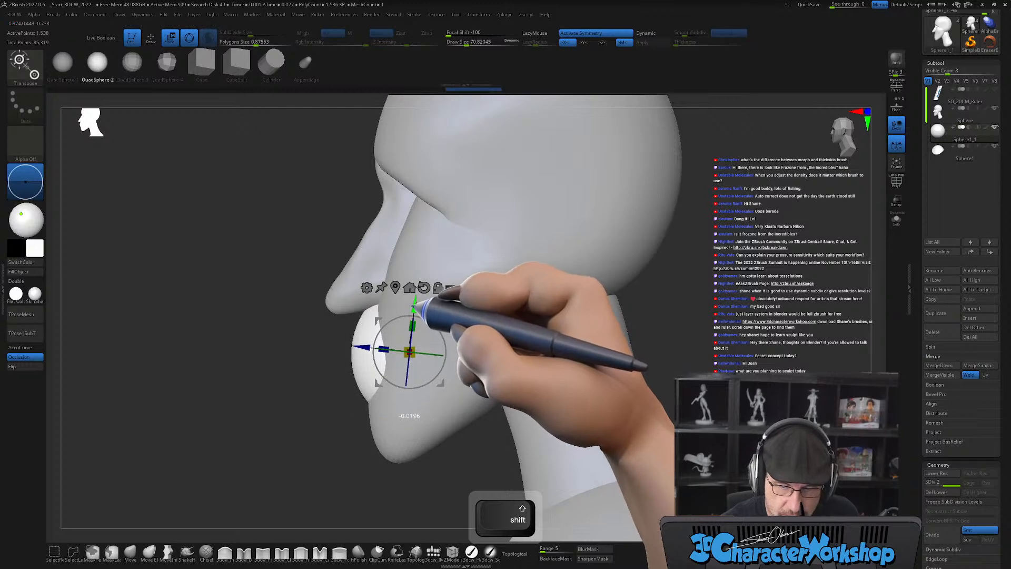
left_click_drag(387, 441, 402, 397, "shift")
left_click_drag(466, 363, 424, 394, "shift")
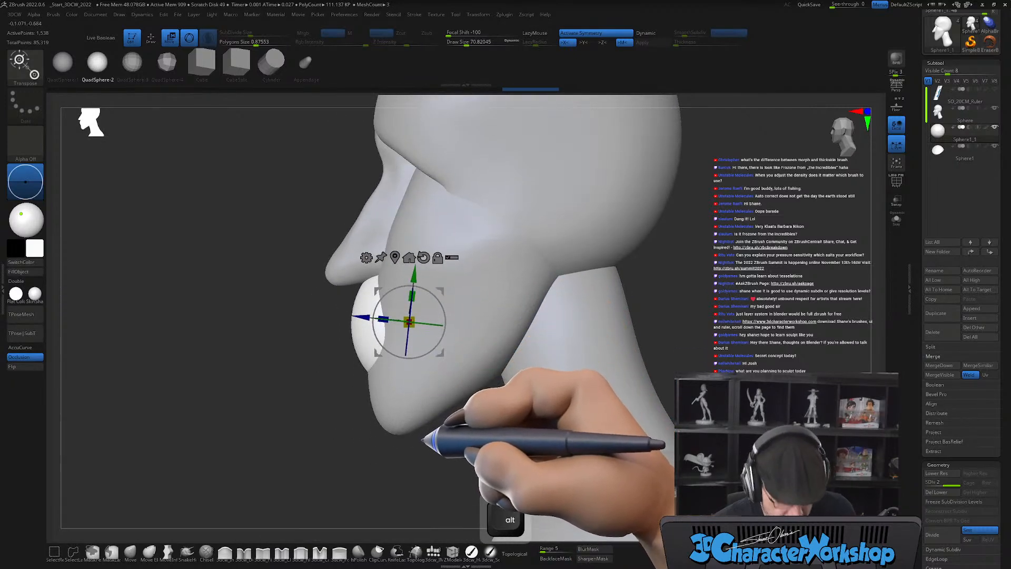
key("q")
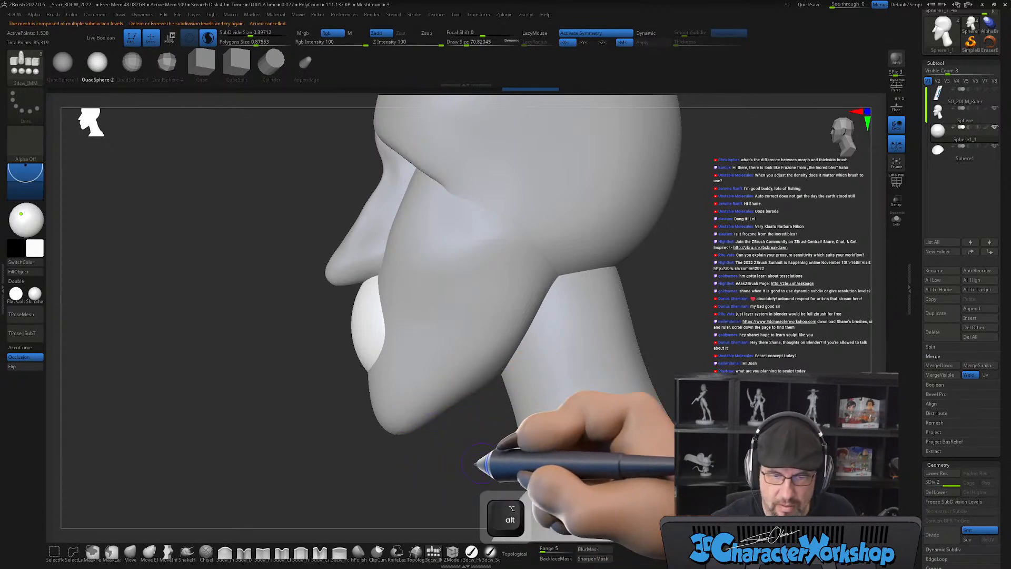
Save the tool as Caricature_01 in the ZTLs folder inside the Twitch folder on Local Disk (D:).
left_click_drag(232, 434, 582, 275)
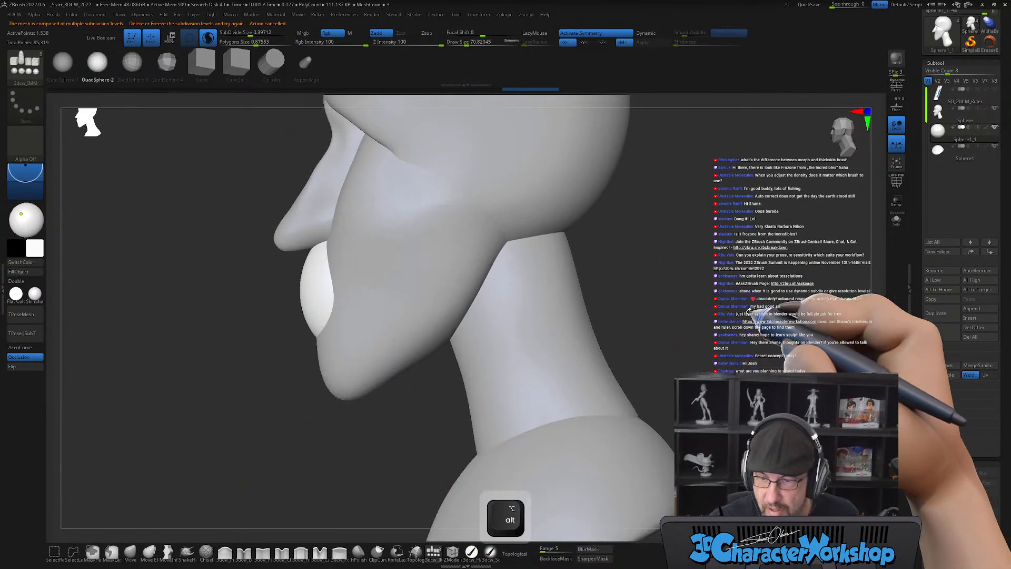
mouse_move(711, 282)
left_mouse_down("alt")
mouse_move(678, 267)
mouse_move(722, 277)
left_mouse_up("alt")
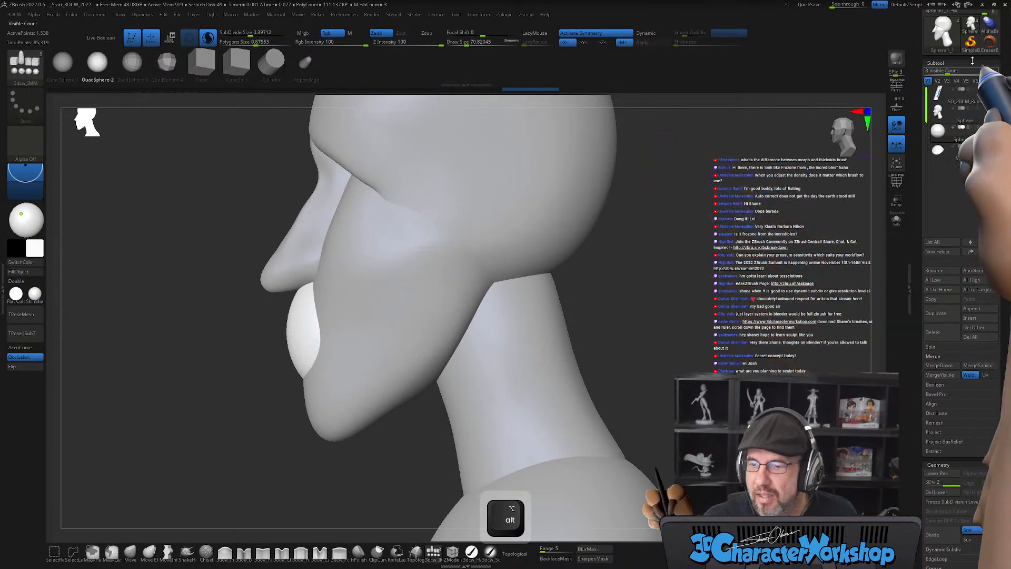
left_click_drag(919, 65, 918, 147)
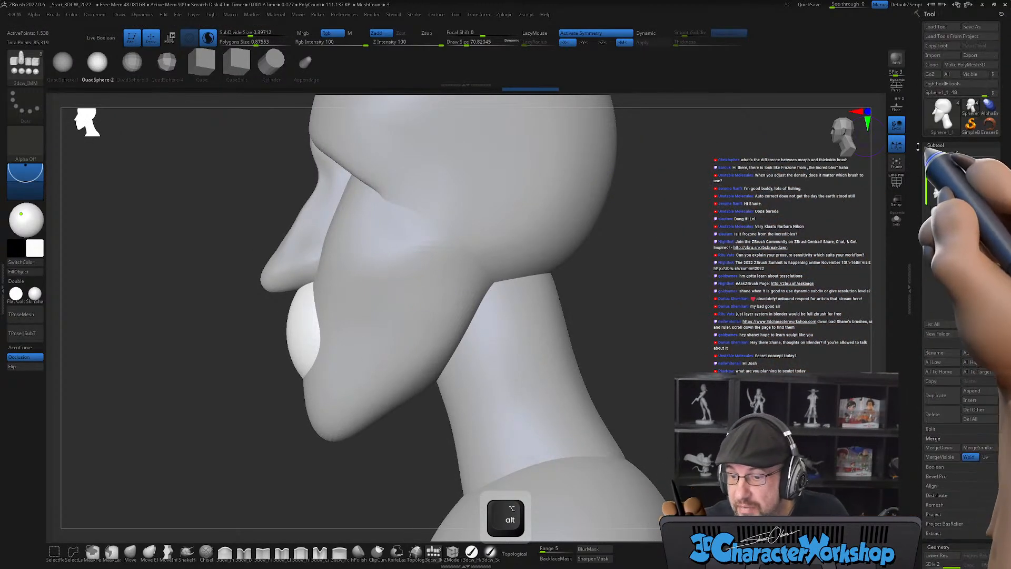
left_click(984, 27)
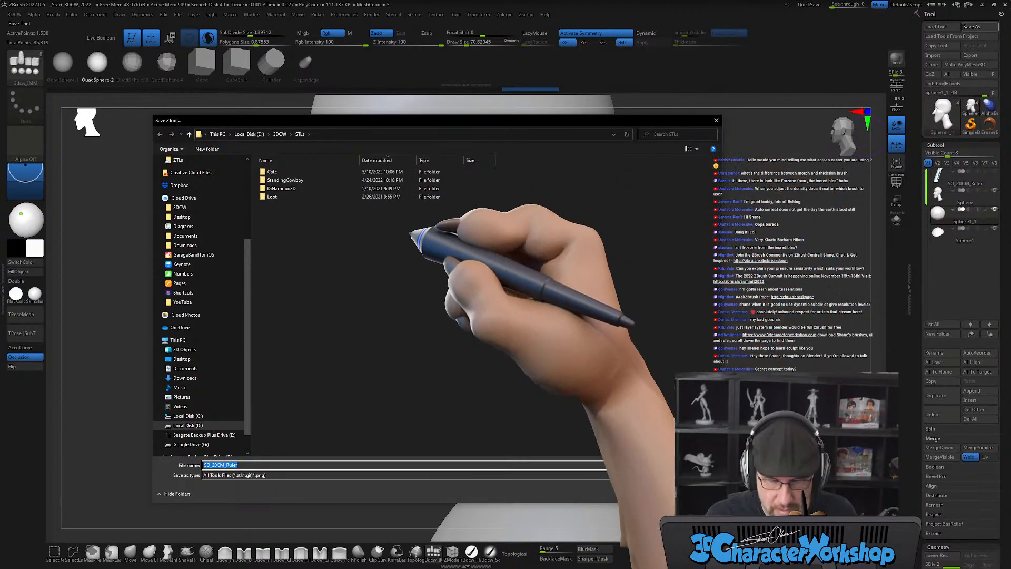
left_click(277, 134)
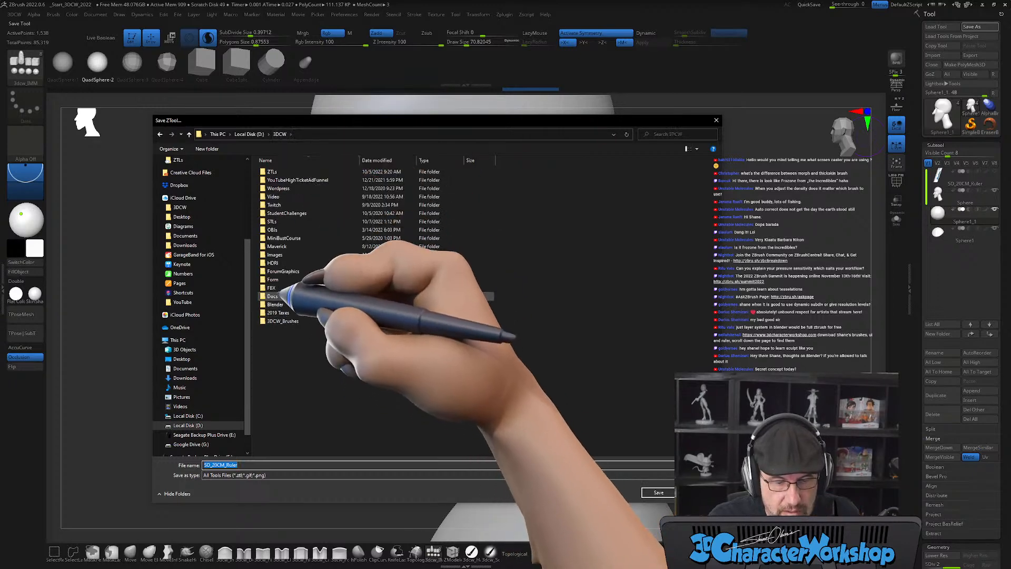
left_click(251, 134)
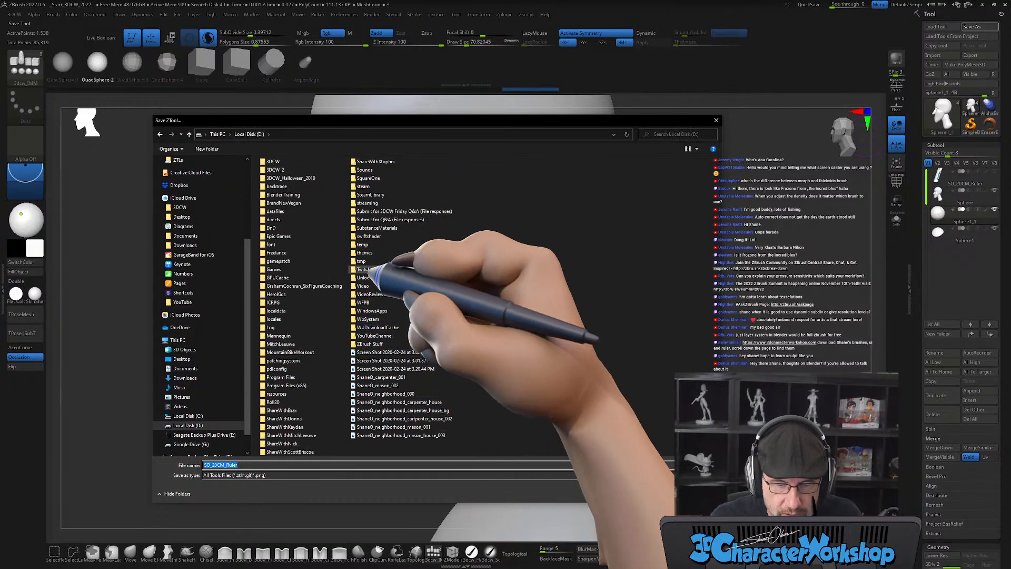
double_click(364, 270)
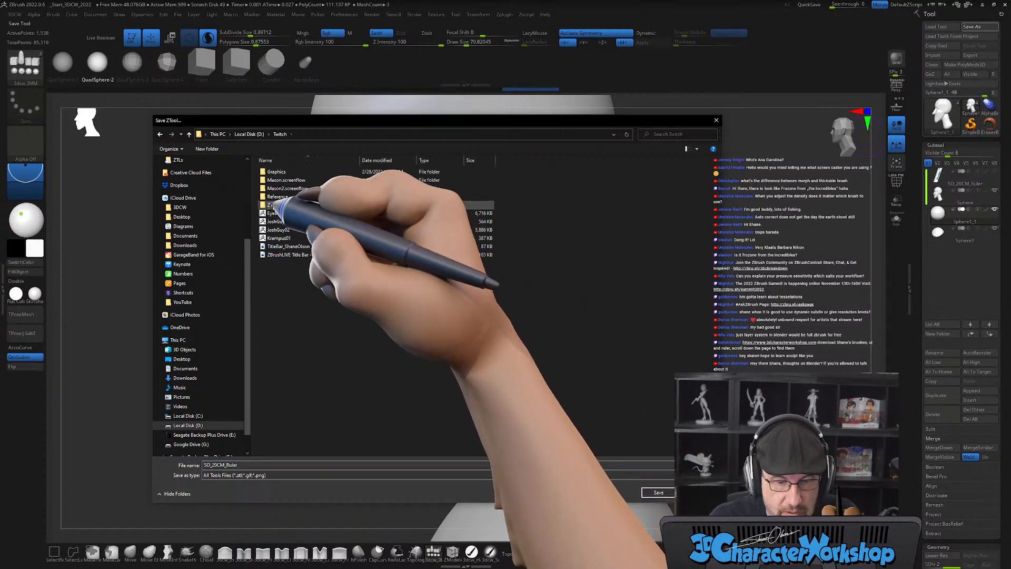
double_click(272, 204)
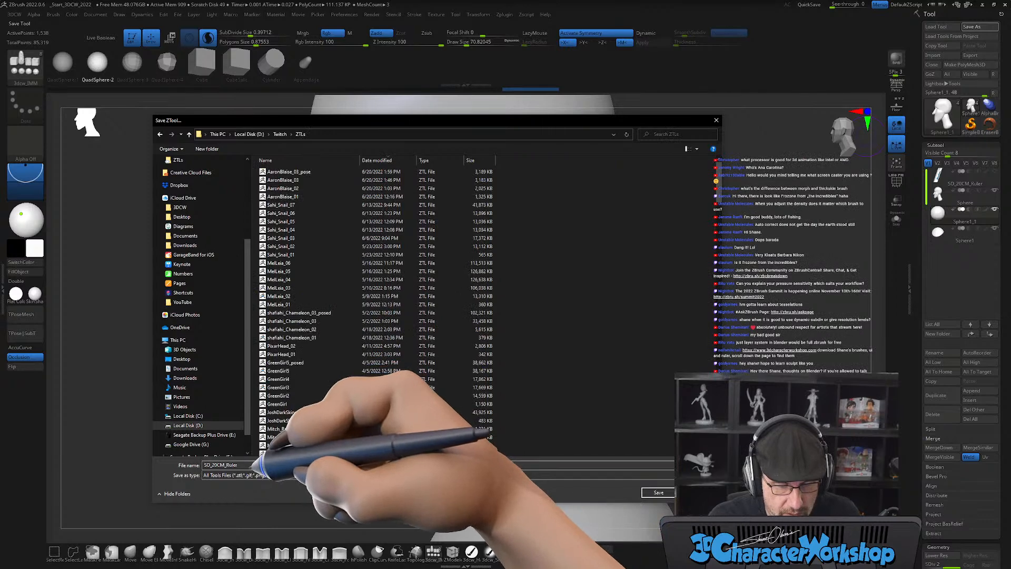
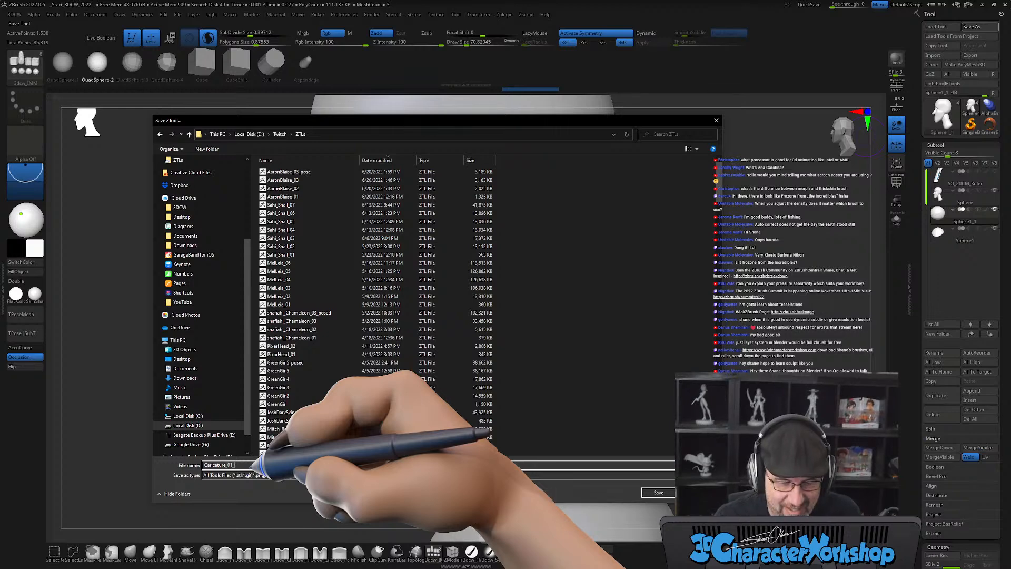
key("Return")
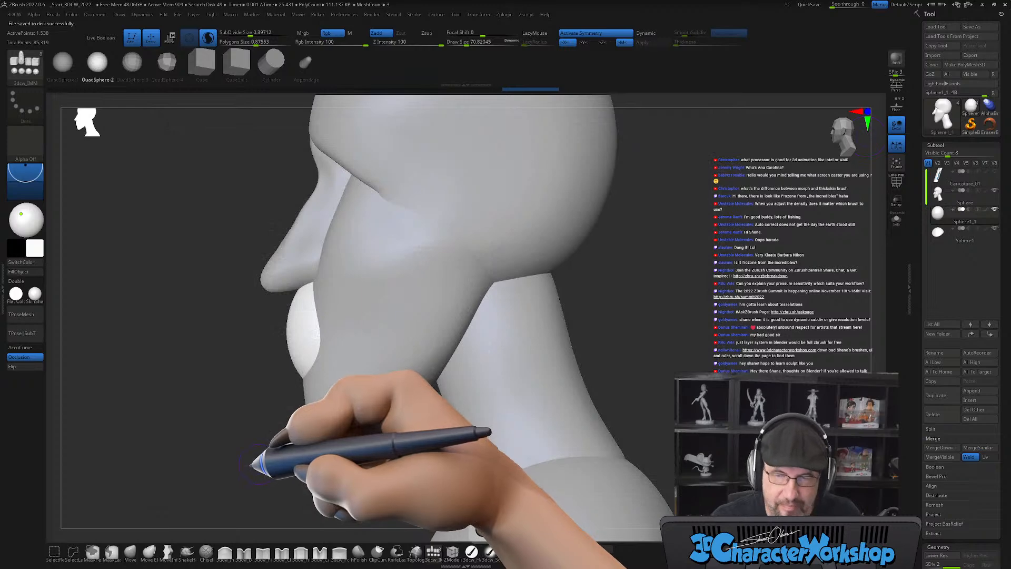
left_click_drag(722, 258, 698, 229, "alt")
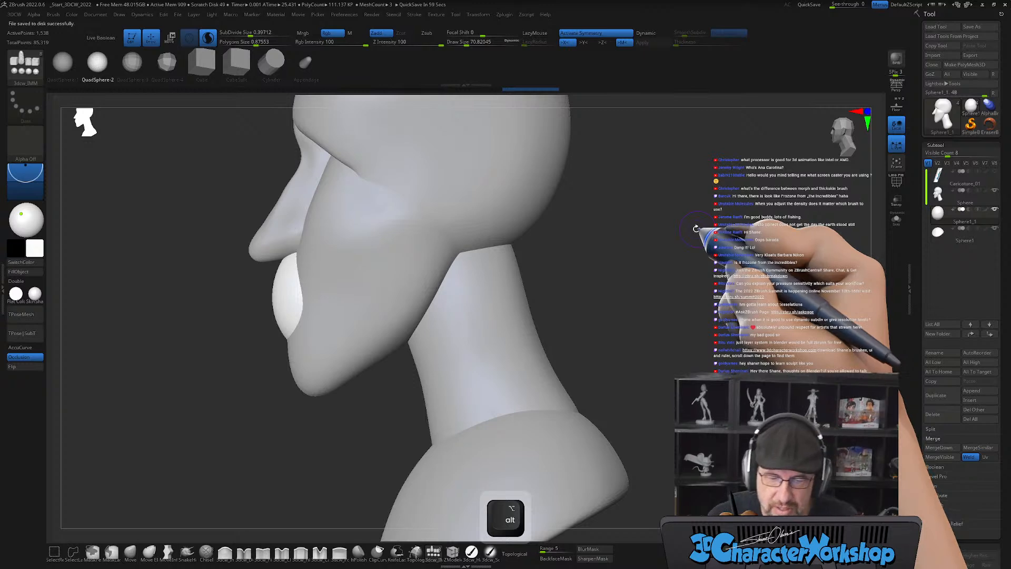
key("space")
key("s")
left_click_drag(179, 357, 195, 356)
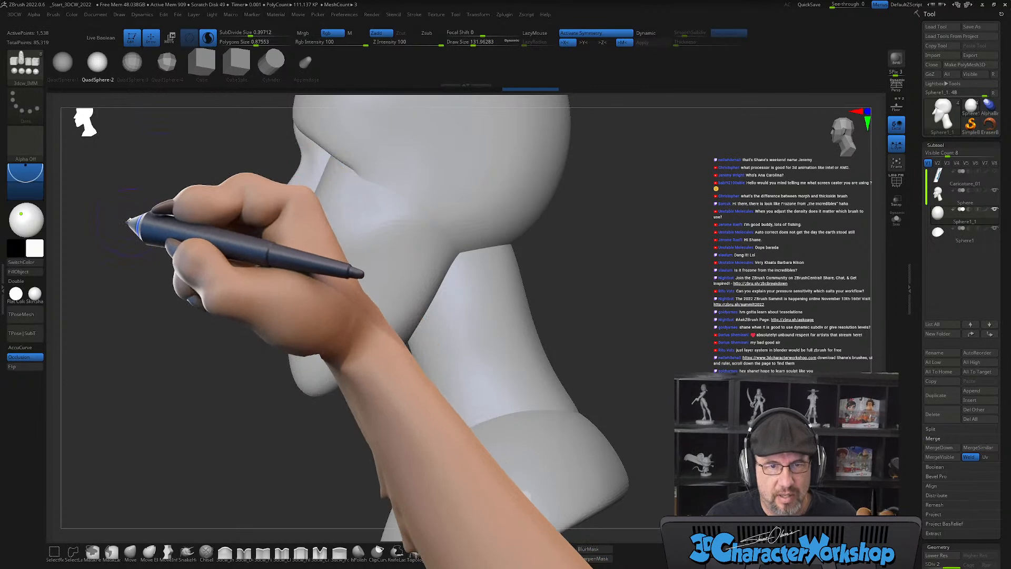
left_click_drag(154, 285, 185, 327)
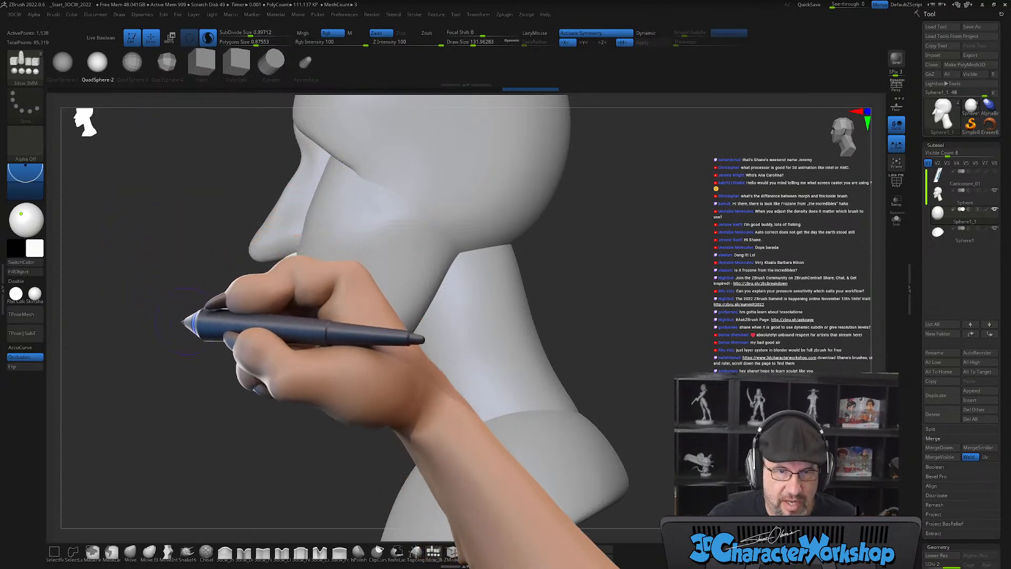
left_click_drag(689, 271, 629, 284, "alt")
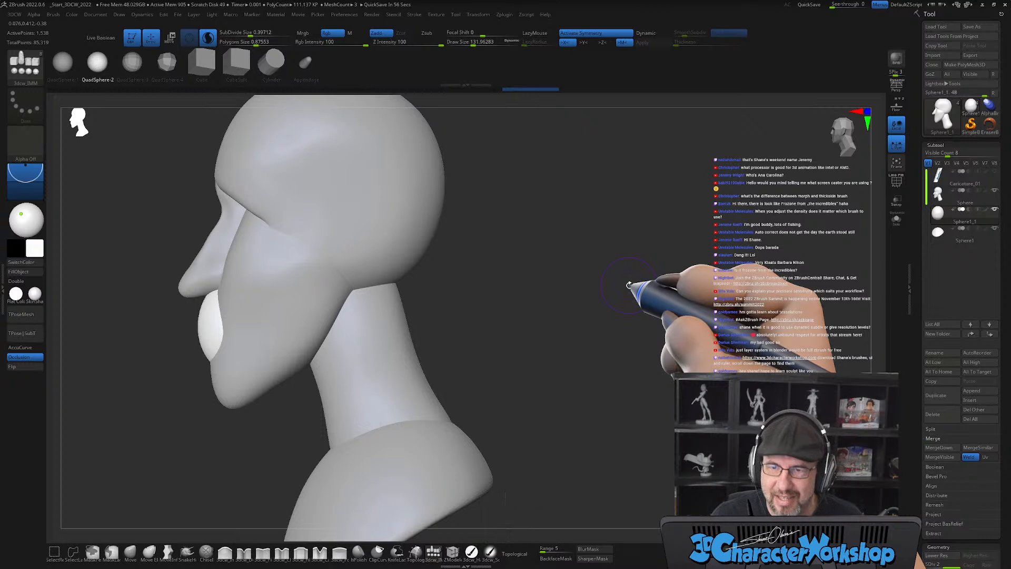
left_click_drag(510, 357, 380, 433, "alt")
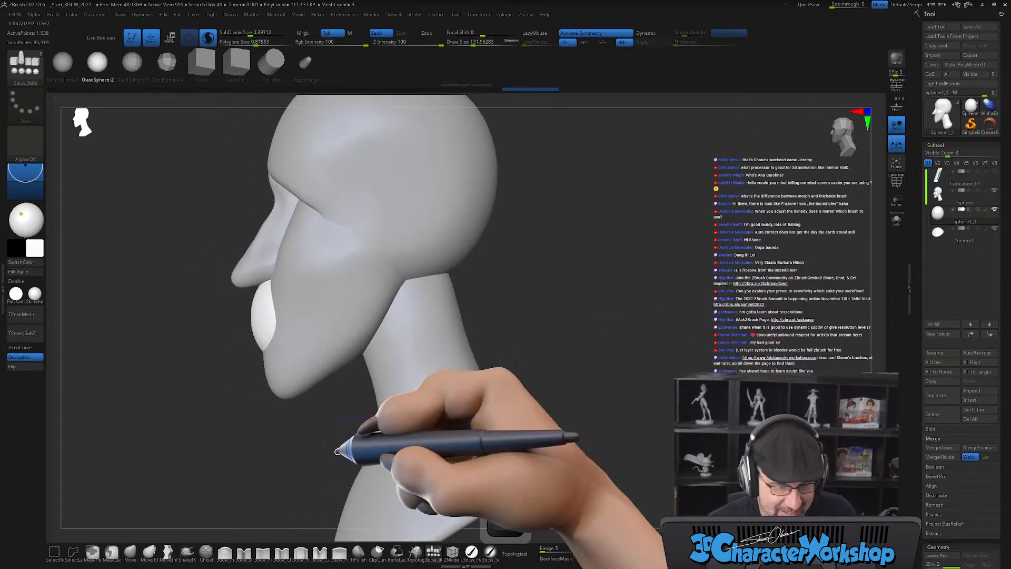
left_click_drag(312, 420, 362, 452, "alt")
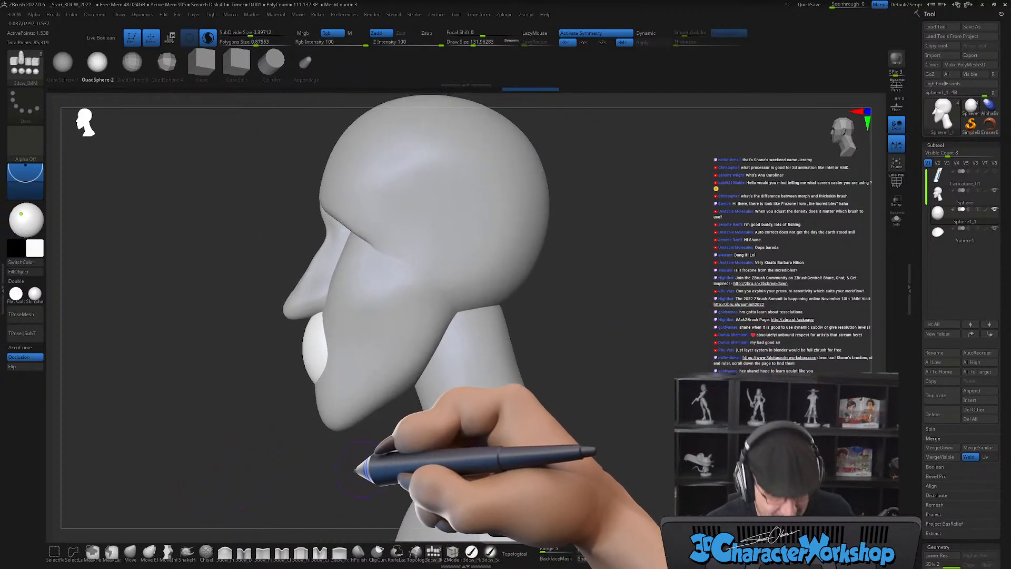
left_click_drag(362, 460, 375, 457, "alt")
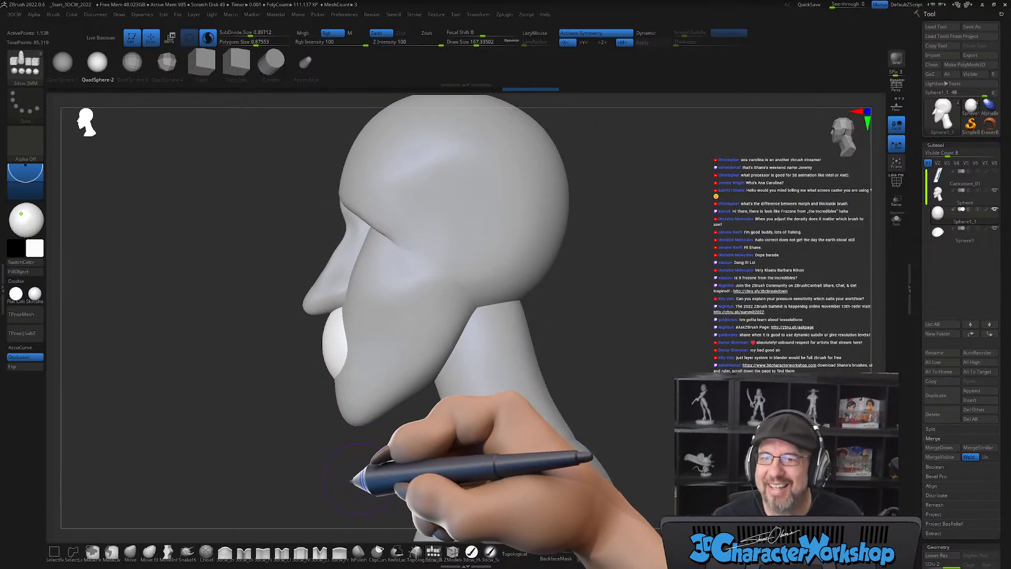
Make the head subtool active and reshape its chin with the Move brush at a draw size of about 192.
mouse_move(378, 449)
left_mouse_down("alt")
mouse_move(379, 425)
mouse_move(401, 456)
left_mouse_up("alt")
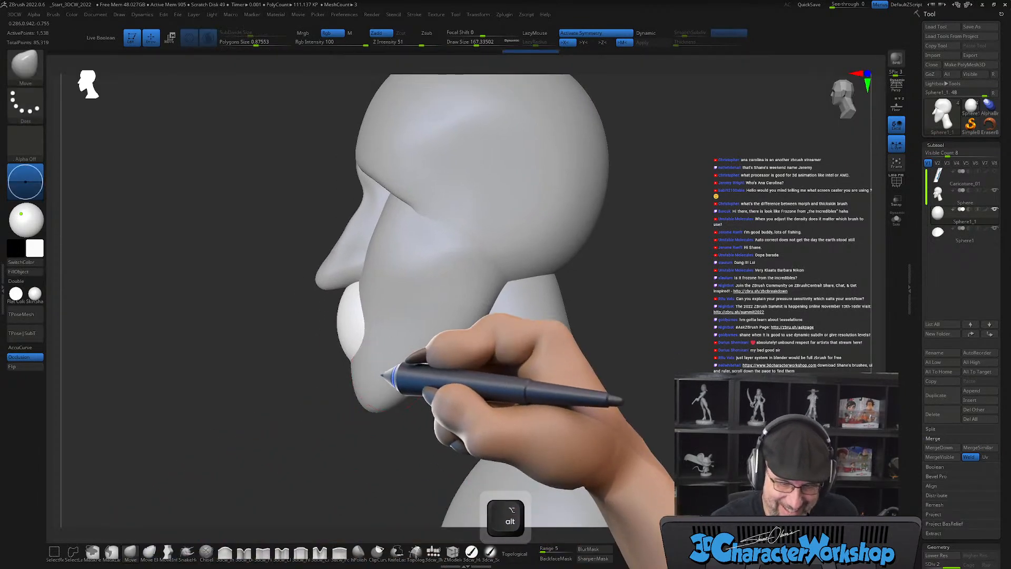
left_click(387, 375, "alt")
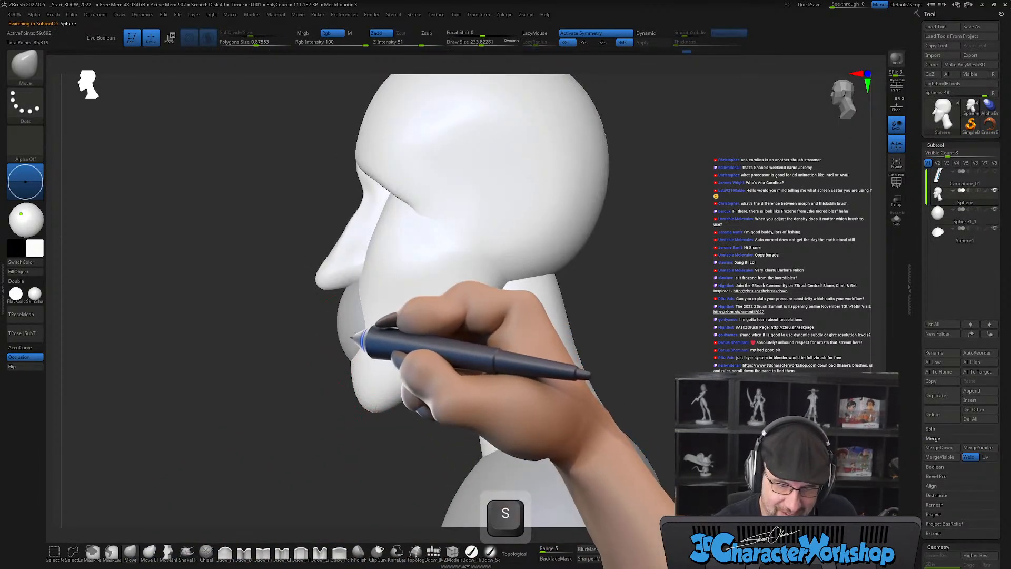
right_click_drag(379, 346, 399, 335)
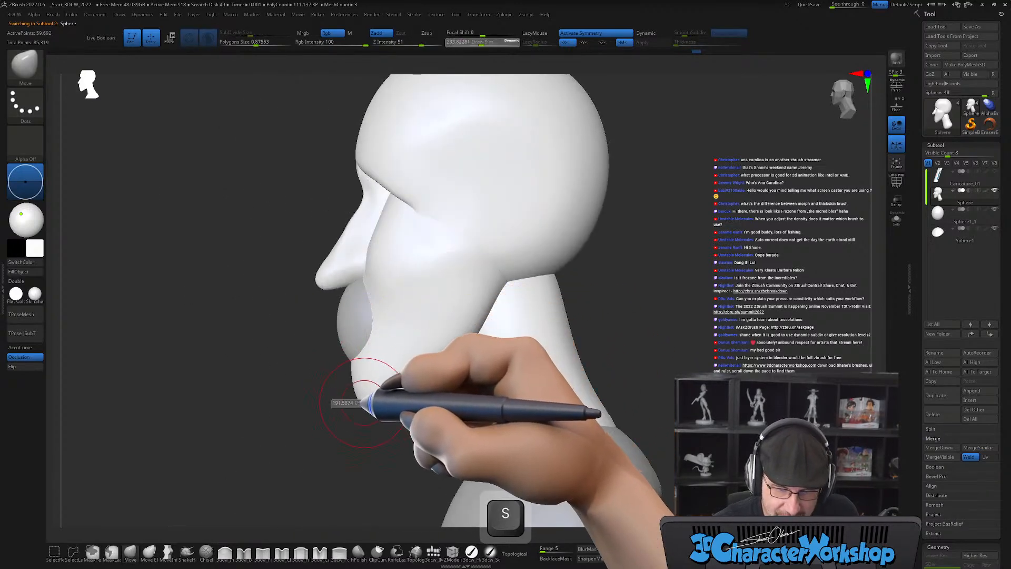
left_click_drag(364, 402, 380, 379)
mouse_move(379, 379)
right_mouse_down("alt")
mouse_move(395, 383)
mouse_move(402, 408)
mouse_move(472, 356)
mouse_move(594, 296)
mouse_move(440, 338)
mouse_move(436, 301)
mouse_move(407, 336)
mouse_move(481, 325)
mouse_move(514, 339)
mouse_move(516, 364)
mouse_move(410, 369)
right_mouse_up("alt")
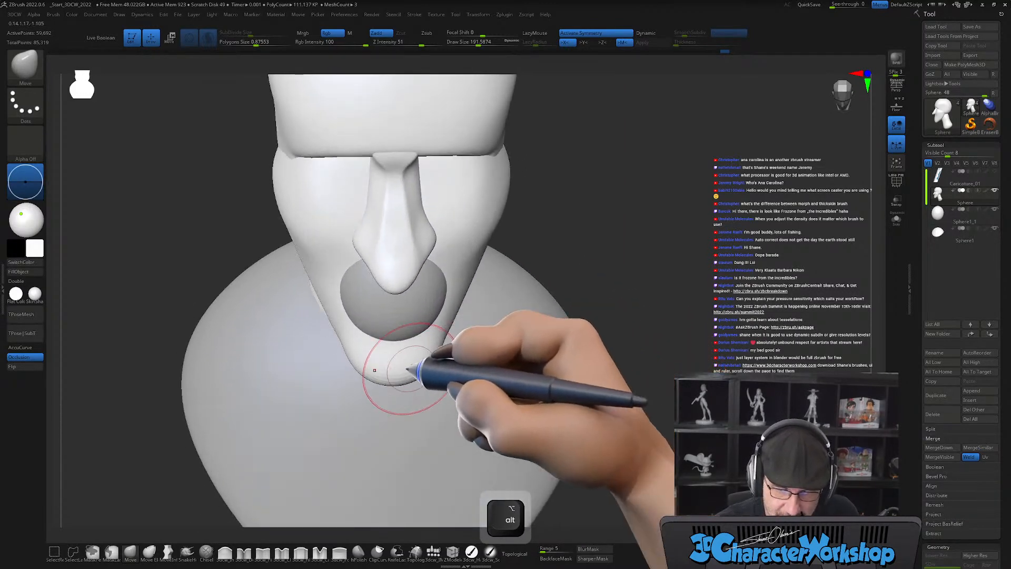
mouse_move(537, 354)
right_mouse_down()
mouse_move(605, 323)
mouse_move(614, 334)
mouse_move(388, 424)
right_mouse_up()
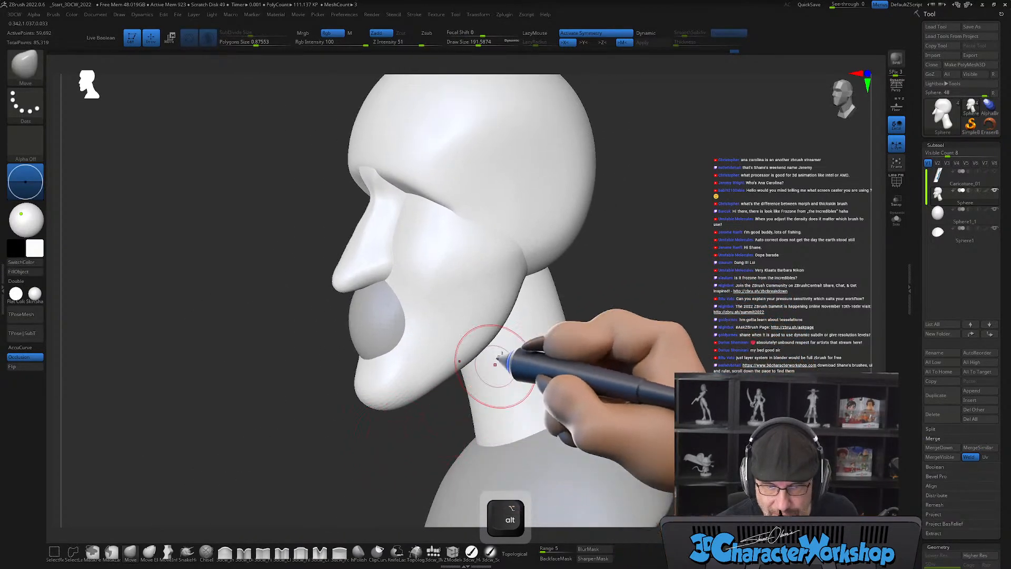
Merge the mouth sphere subtool down into the head subtool.
left_click(380, 334, "alt")
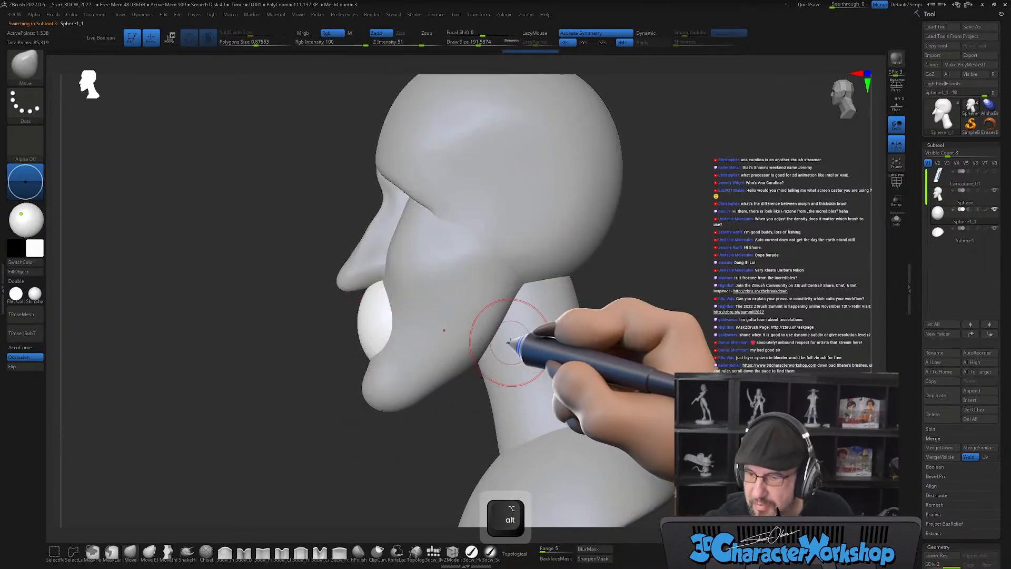
left_click(939, 199)
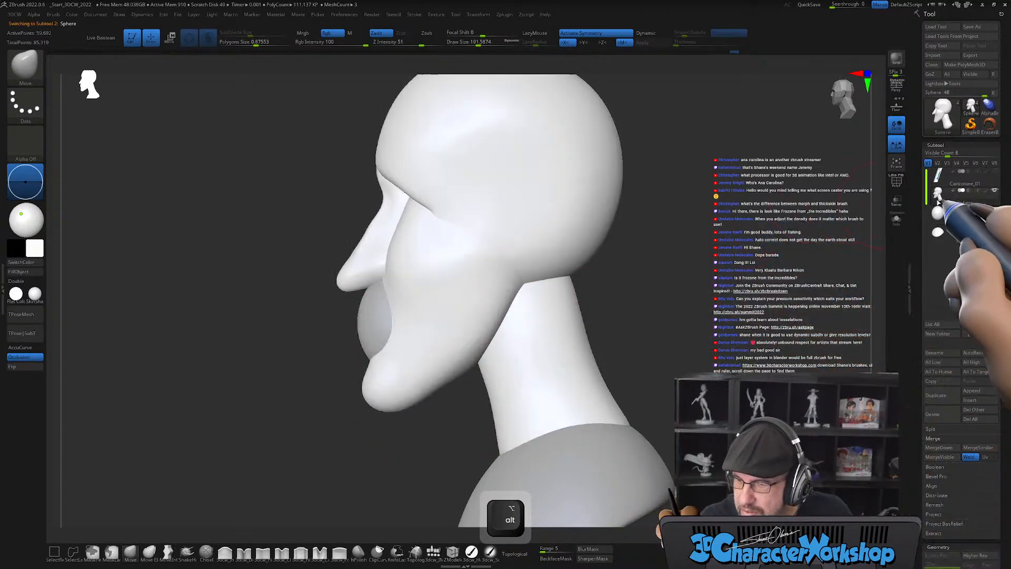
left_click(940, 447)
left_click_drag(721, 365, 402, 308, "shift")
Mask everything on the head subtool except the mouth sphere and return to draw mode.
key("alt")
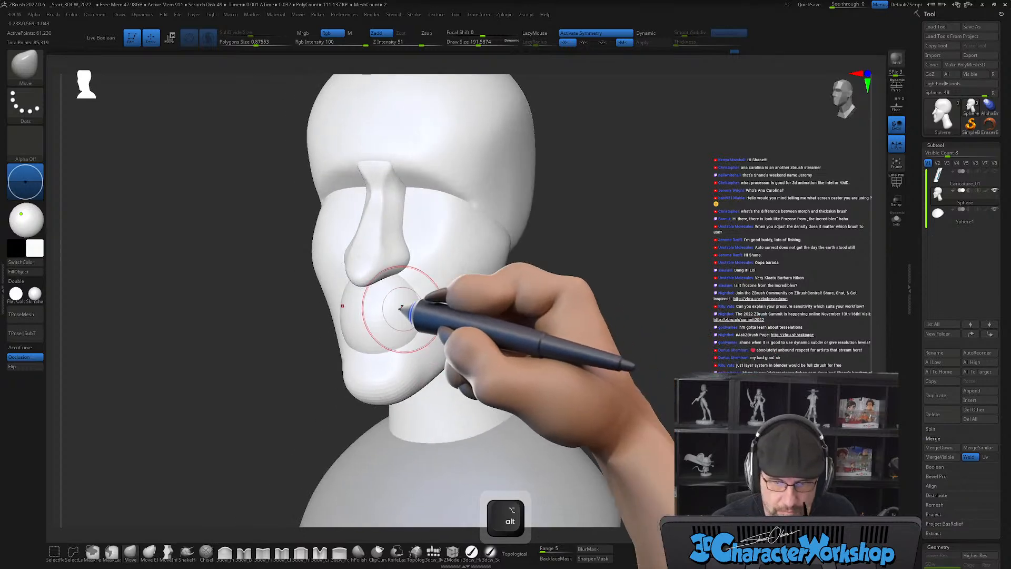
key("w")
key("q")
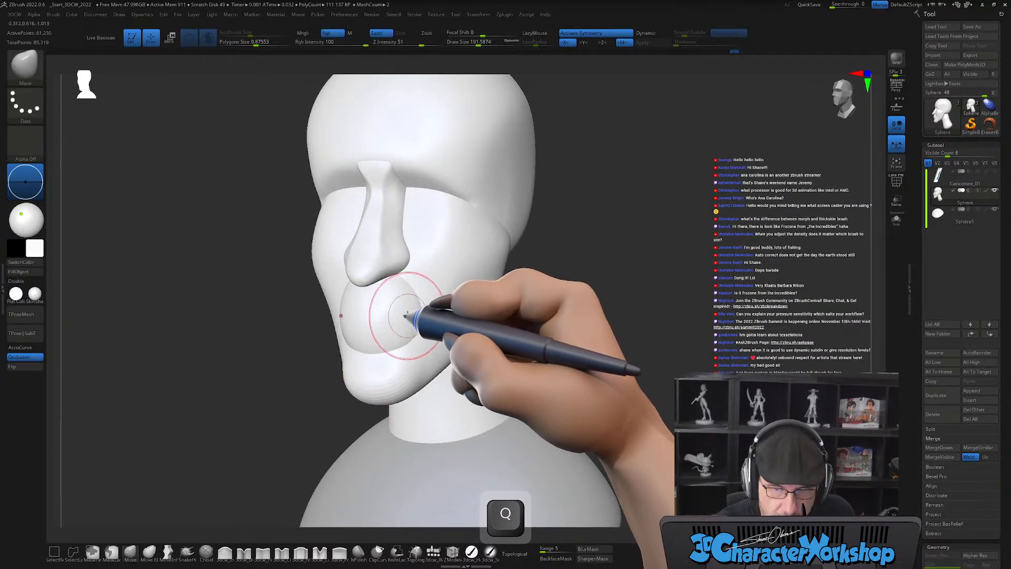
key("w")
left_click_drag(429, 316, 441, 270, "ctrl")
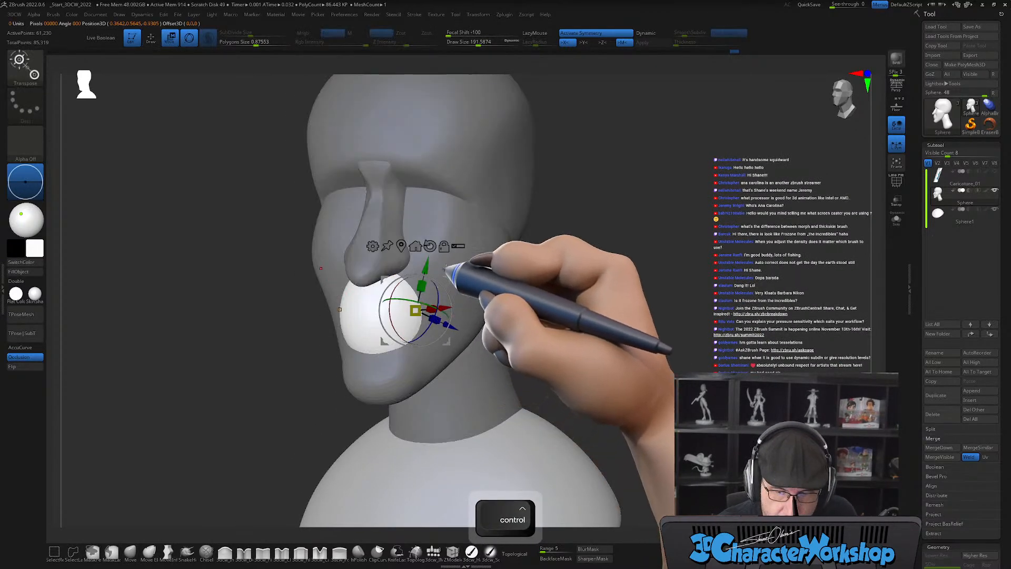
key("q")
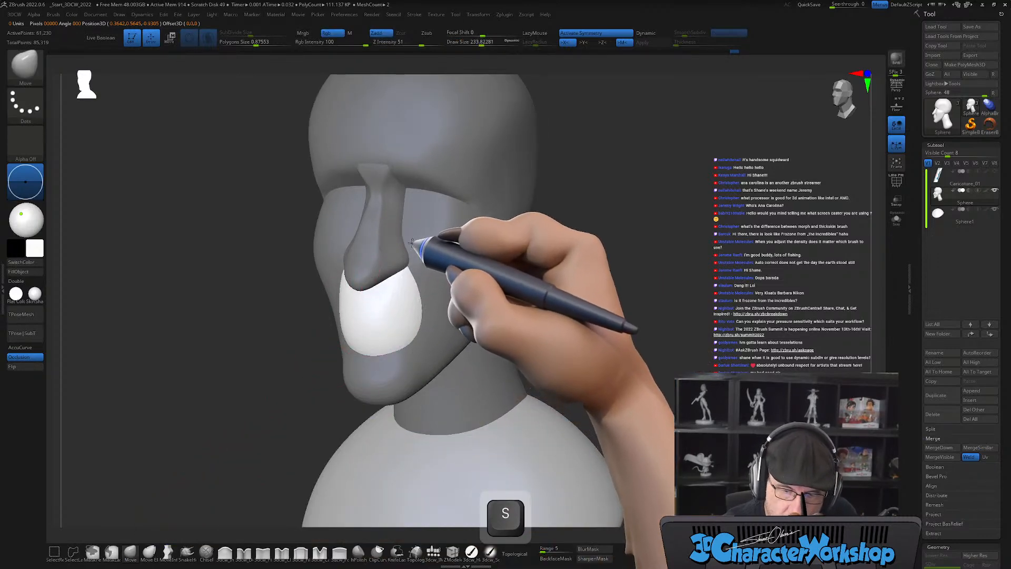
Pull the unmasked mouth sphere's upper part up under the nose with the Move brush at a draw size of about 234.
left_click_drag(417, 279, 416, 281)
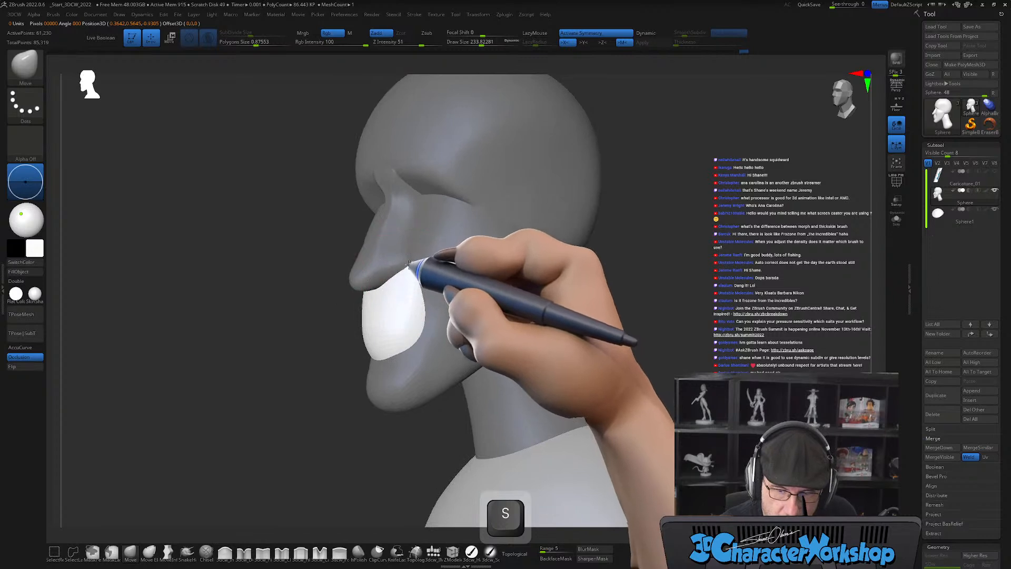
right_click_drag(414, 267, 420, 292)
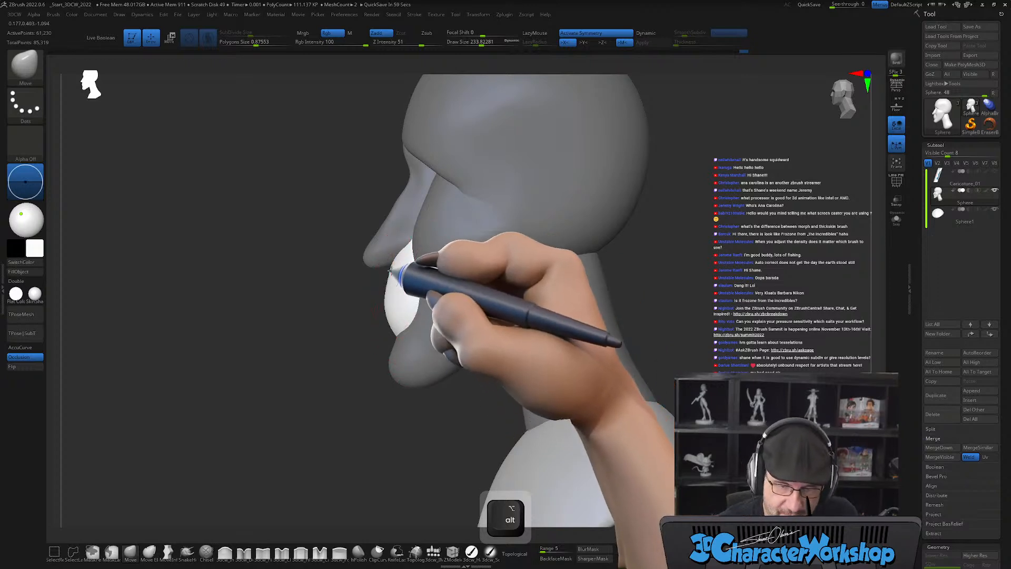
right_click_drag(386, 269, 478, 309)
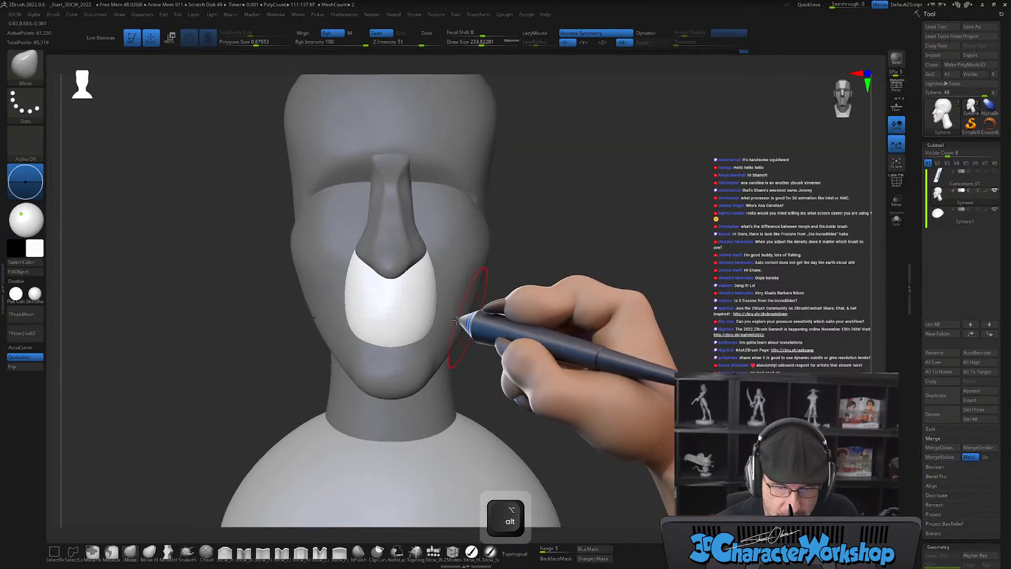
left_click_drag(358, 311, 421, 308, "alt")
right_click_drag(421, 307, 425, 427)
right_click_drag(729, 326, 668, 320, "alt")
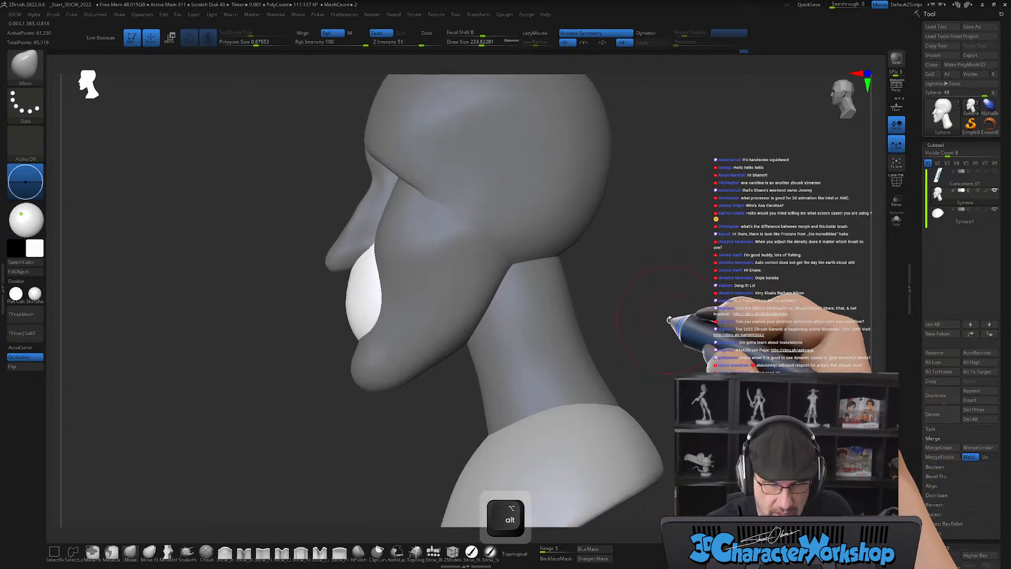
mouse_move(312, 363)
left_mouse_down("alt")
mouse_move(262, 393)
mouse_move(293, 385)
mouse_move(275, 395)
left_mouse_up("alt")
Show the polyframe and duplicate the mouth sphere slightly downward within the head subtool using the gizmo, returning to draw mode.
key("shift+f")
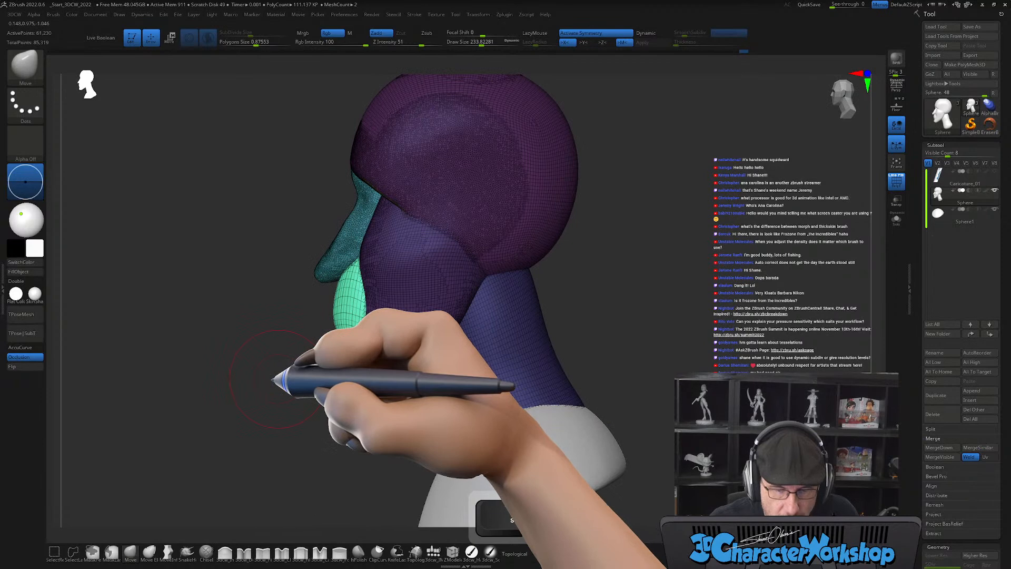
key("w")
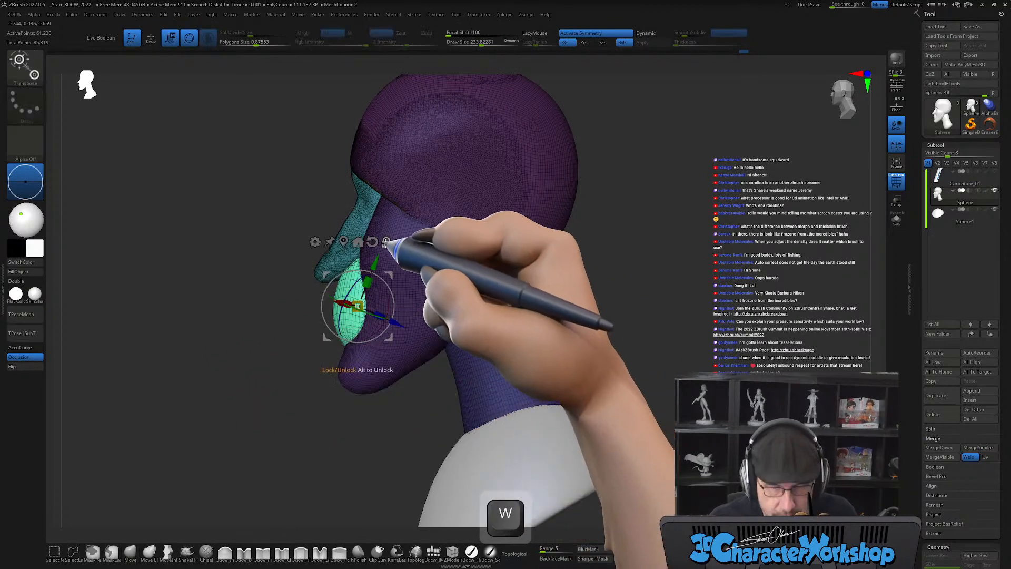
left_click(372, 241)
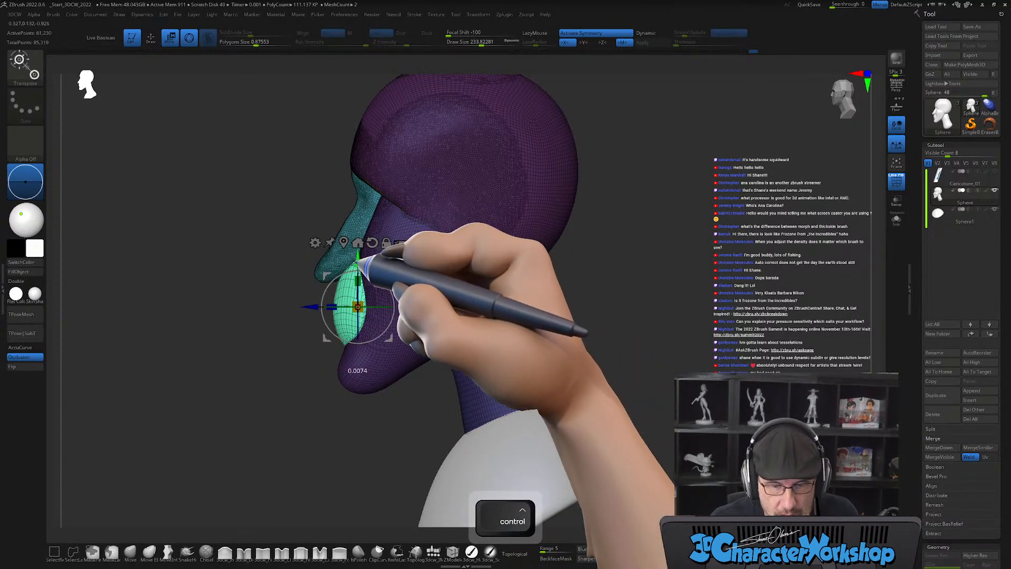
left_click_drag(358, 260, 358, 268, "ctrl")
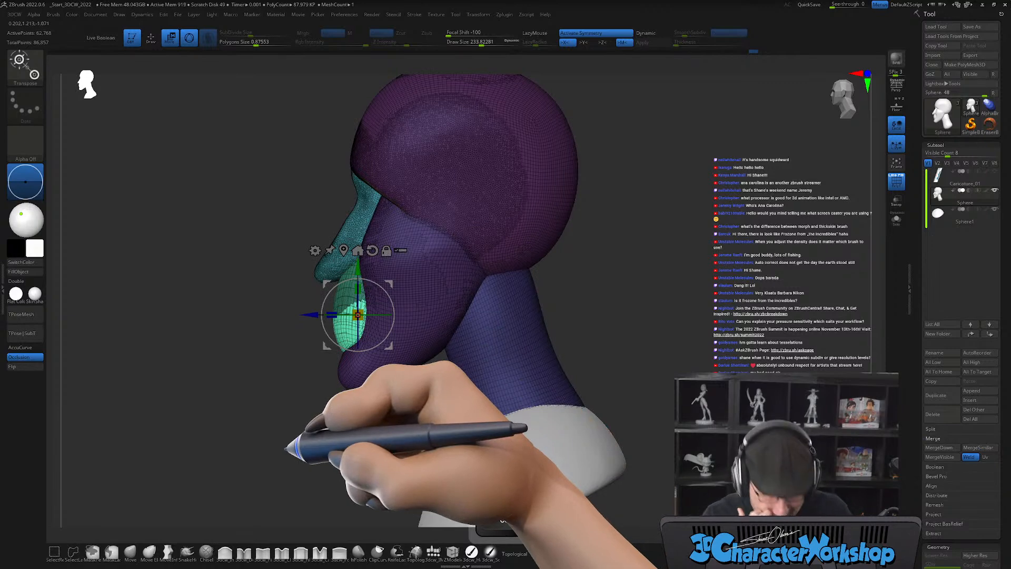
key("q")
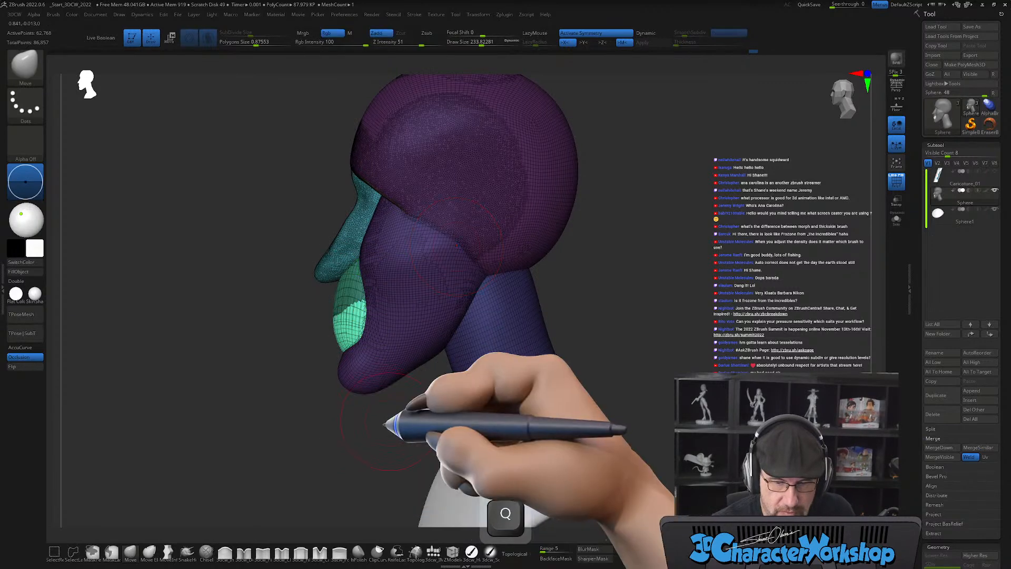
Pull the duplicated mouth sphere down toward the chin with the Move brush at a draw size of about 338.
left_click_drag(388, 422, 410, 373)
right_click_drag(481, 303, 526, 320, "alt")
right_click_drag(412, 361, 396, 284)
key("s")
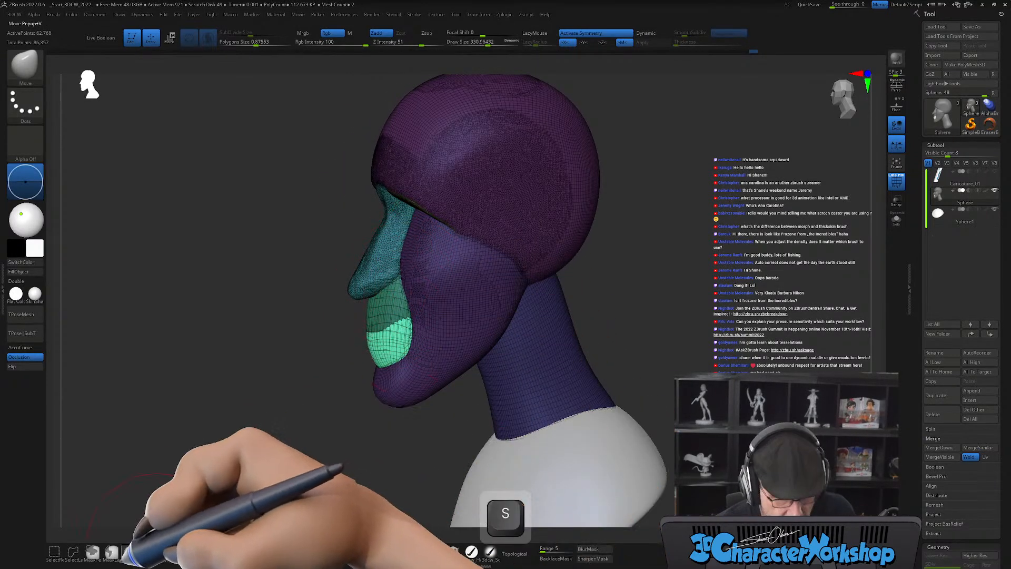
Shape the lower mouth form into a protruding lower-lip wedge with the MoveInfiniteDepth brush at draw sizes of about 262 and 167.
right_click_drag(237, 450, 266, 430)
left_click(167, 551)
key("s")
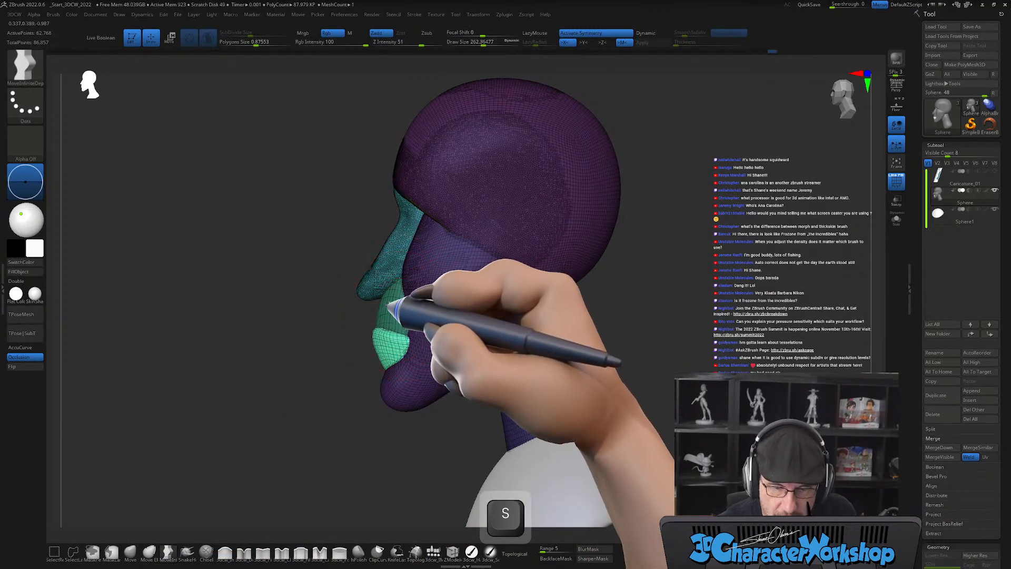
right_click_drag(403, 333, 368, 378, "alt")
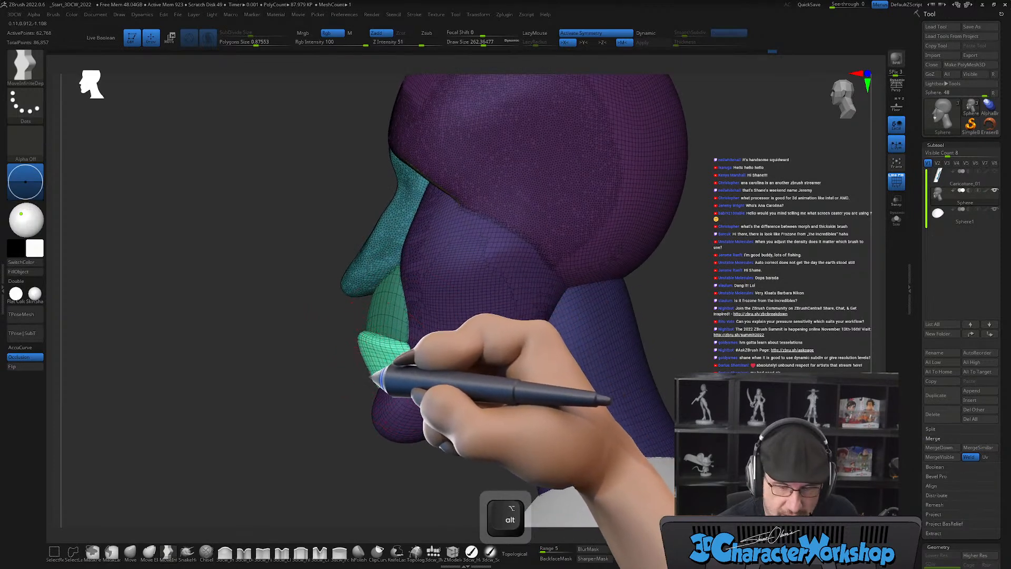
key("s")
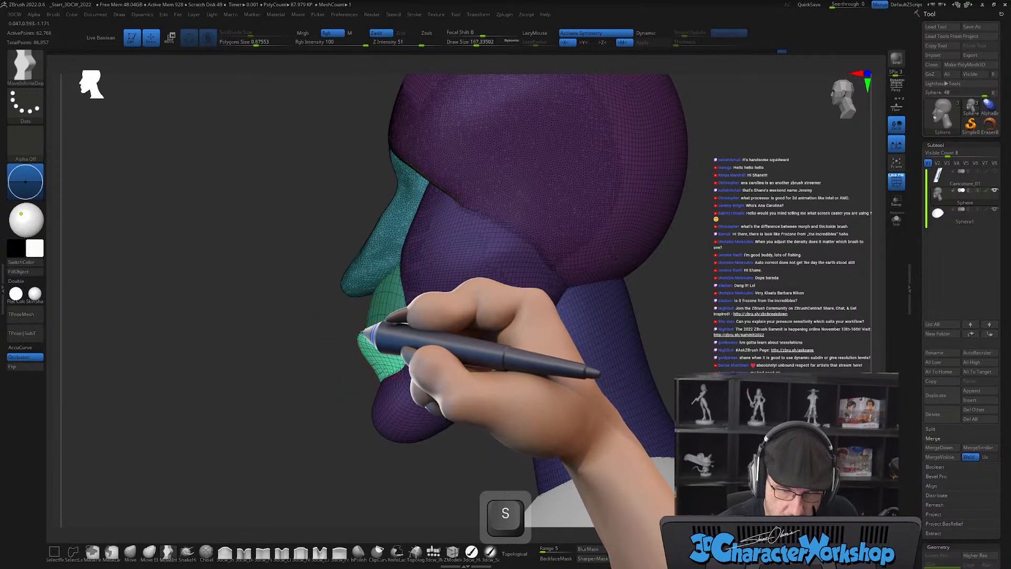
right_click_drag(400, 323, 459, 327)
right_click_drag(548, 339, 419, 458)
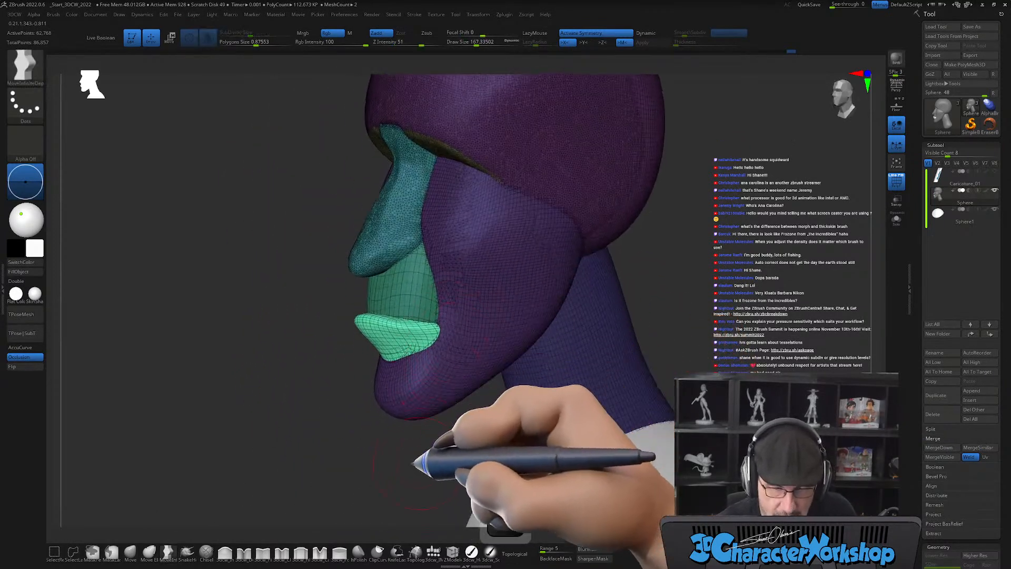
Assign the lower lip form its own polygroup and clear the mask.
key("ctrl")
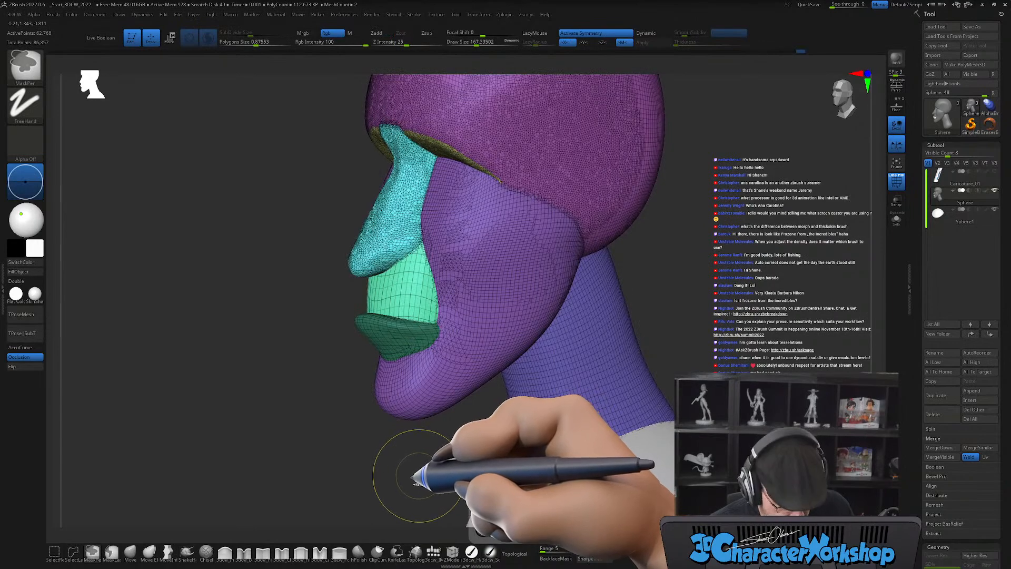
key("ctrl+w")
mouse_move(387, 458)
left_mouse_down()
mouse_move(377, 467)
mouse_move(429, 449)
mouse_move(375, 457)
mouse_move(388, 451)
left_mouse_up()
Mask everything on the head subtool except the upper mouth form and return to draw mode.
key("w")
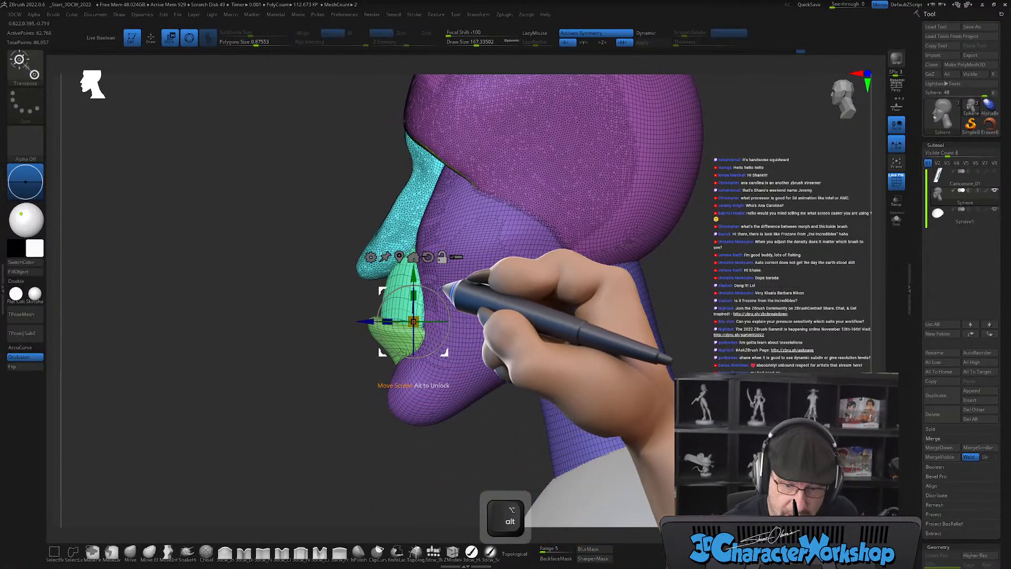
left_click(411, 288, "alt")
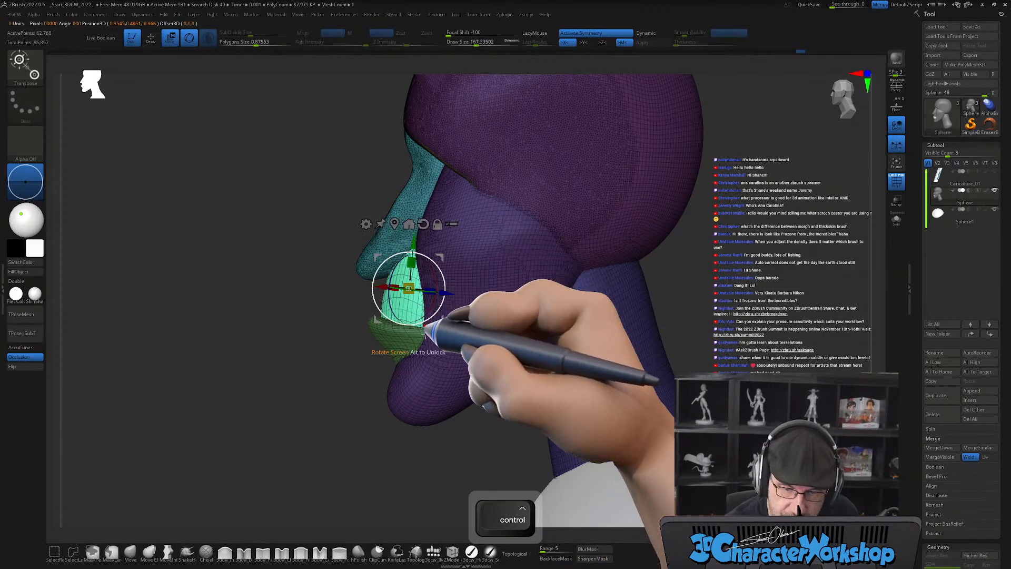
key("q")
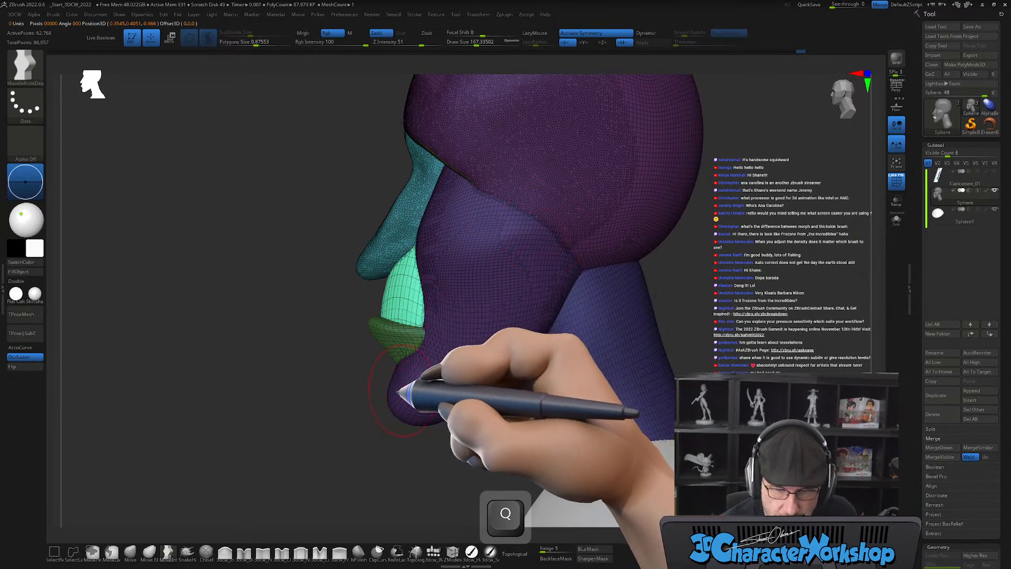
key("q")
Shape the upper mouth form into an upper lip above the lower one with the MoveInfiniteDepth brush at draw sizes of about 145 and 217.
key("s")
left_click_drag(344, 430, 350, 430)
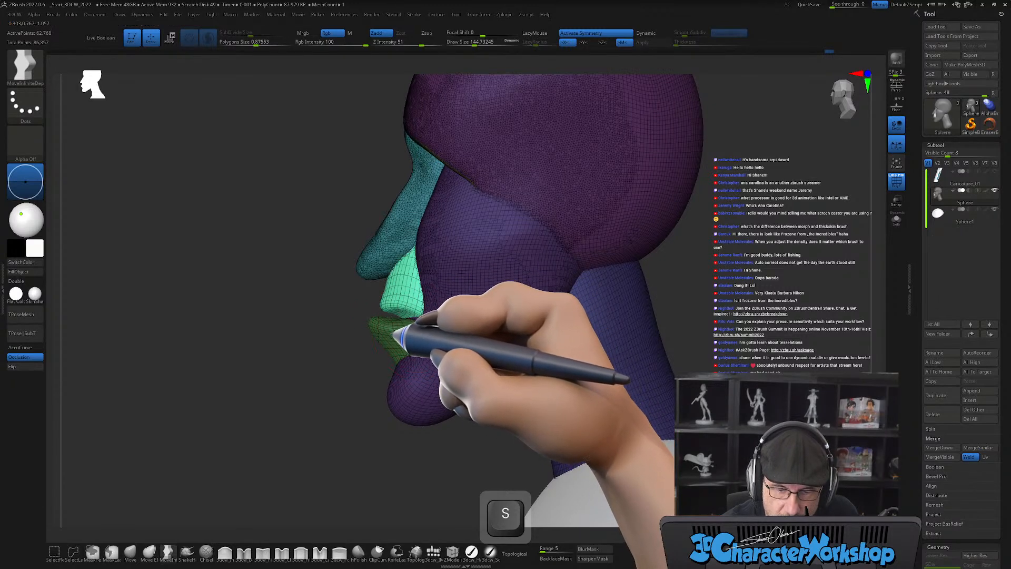
mouse_move(411, 340)
right_mouse_down()
mouse_move(455, 330)
mouse_move(410, 310)
mouse_move(385, 315)
right_mouse_up()
key("s")
key("s")
left_click_drag(386, 315, 400, 316)
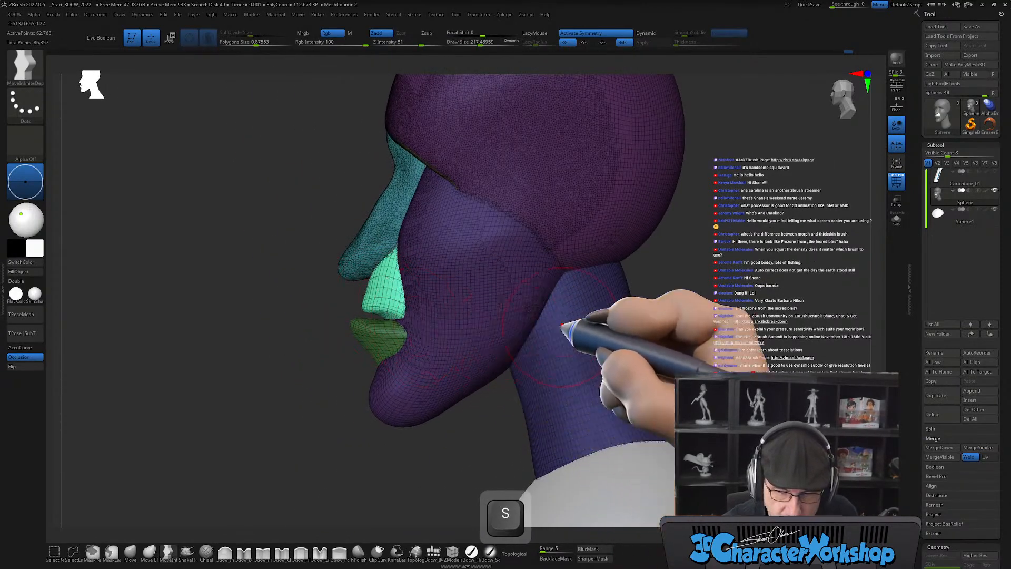
Isolate the upper lip form and reshape its underside with the MoveInfiniteDepth brush at a draw size of about 167.
left_click(390, 290, "ctrl+shift")
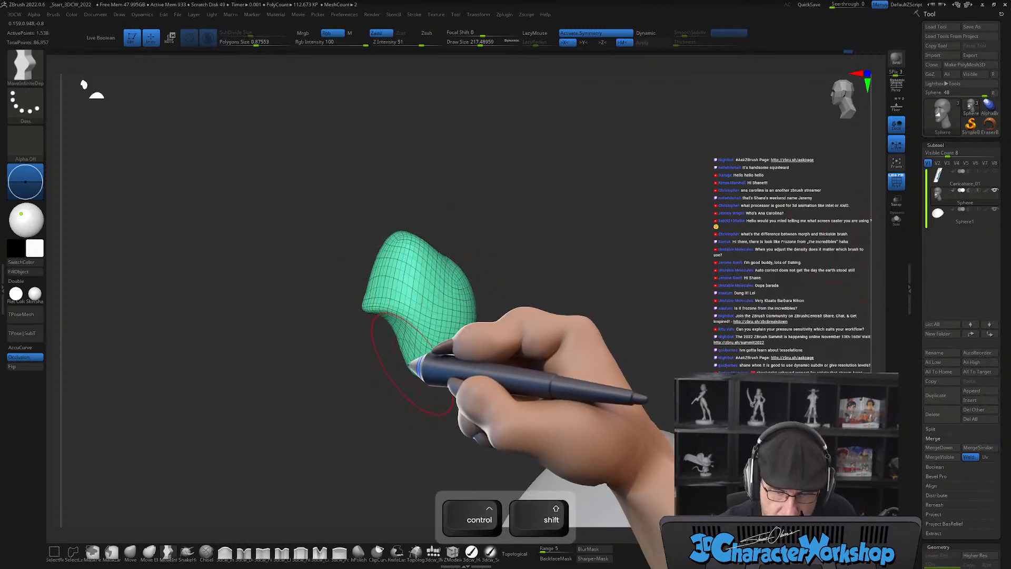
left_click_drag(443, 353, 454, 346, "ctrl+shift")
mouse_move(557, 301)
right_mouse_down("alt")
mouse_move(522, 305)
mouse_move(530, 309)
right_mouse_up("alt")
right_click_drag(492, 339, 501, 296, "alt")
key("s")
left_click_drag(450, 351, 442, 351)
right_click_drag(458, 336, 453, 356, "alt")
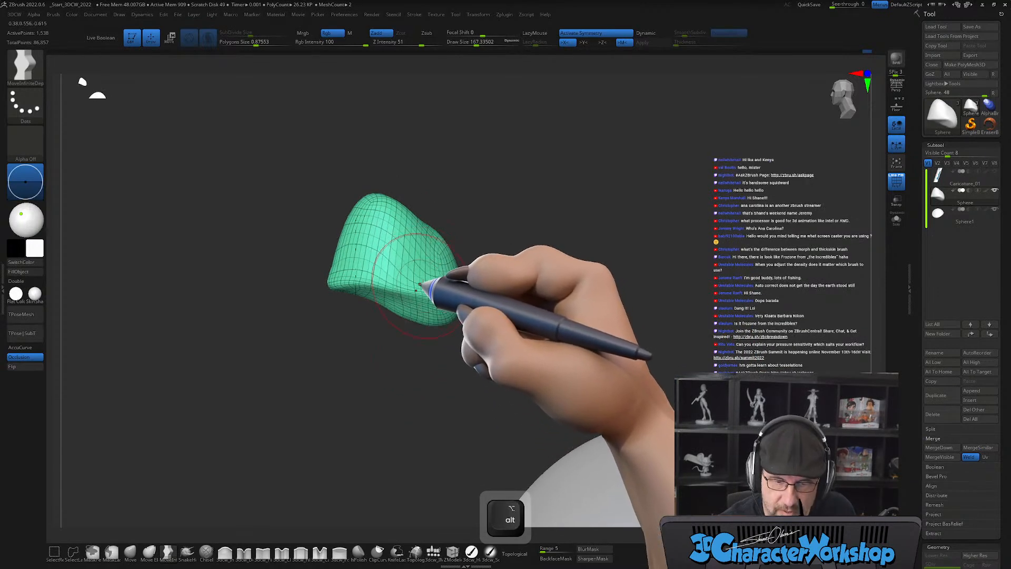
Smooth the isolated upper lip form's underside and sides at a draw size of about 158, and show the whole head again.
left_click_drag(396, 281, 424, 267, "shift")
key("ctrl+z")
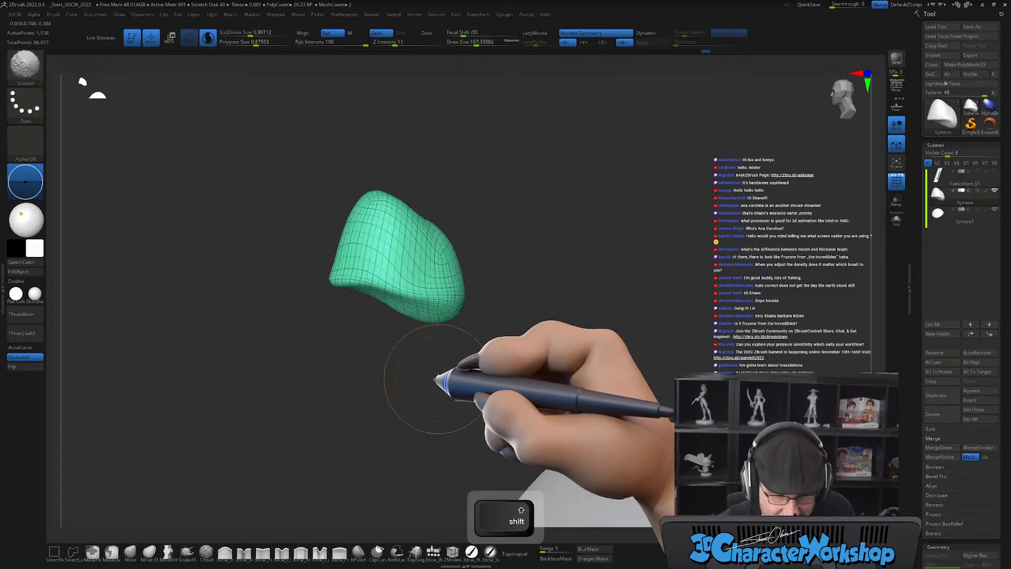
key("s")
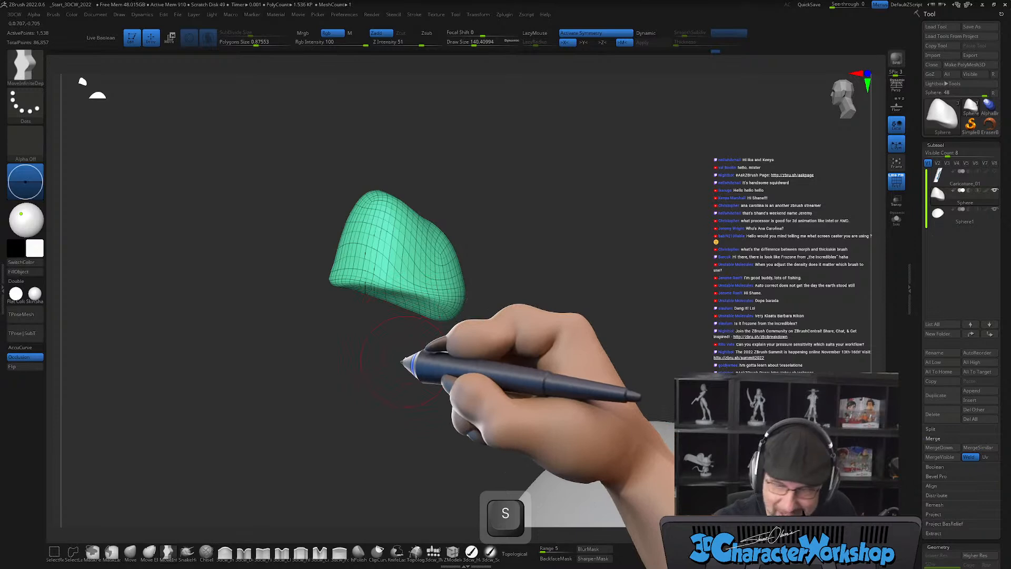
key("s")
left_click_drag(404, 378, 410, 378)
mouse_move(364, 270)
left_mouse_down("shift")
mouse_move(350, 255)
mouse_move(364, 229)
mouse_move(442, 287)
mouse_move(446, 312)
left_mouse_up("shift")
left_click_drag(410, 347, 447, 345)
mouse_move(357, 281)
left_mouse_down("shift")
mouse_move(342, 199)
mouse_move(392, 291)
left_mouse_up("shift")
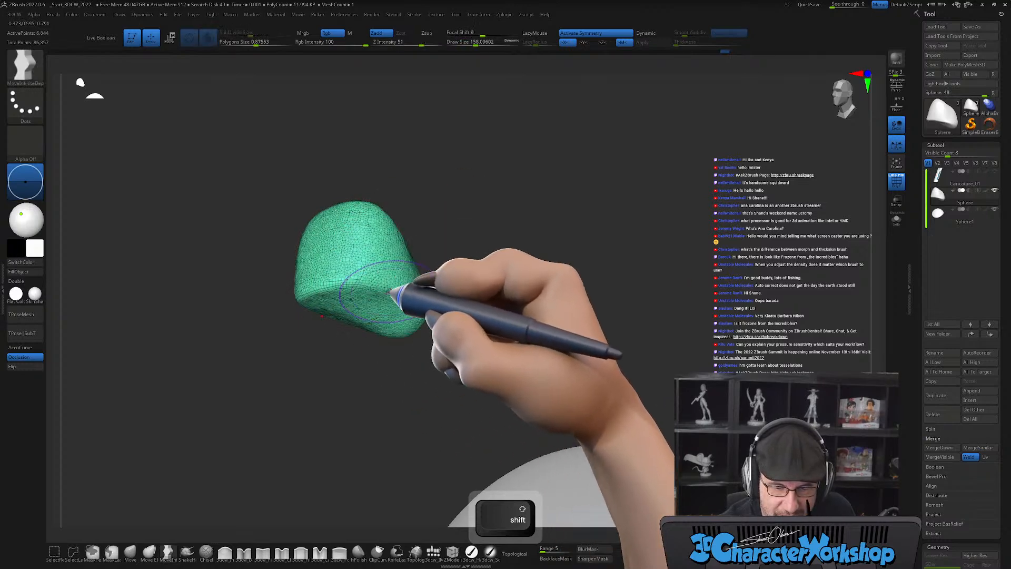
left_click_drag(402, 347, 448, 343)
mouse_move(408, 212)
left_mouse_down("shift")
mouse_move(425, 209)
mouse_move(425, 248)
left_mouse_up("shift")
mouse_move(480, 342)
left_mouse_down()
mouse_move(482, 312)
mouse_move(461, 277)
left_mouse_up()
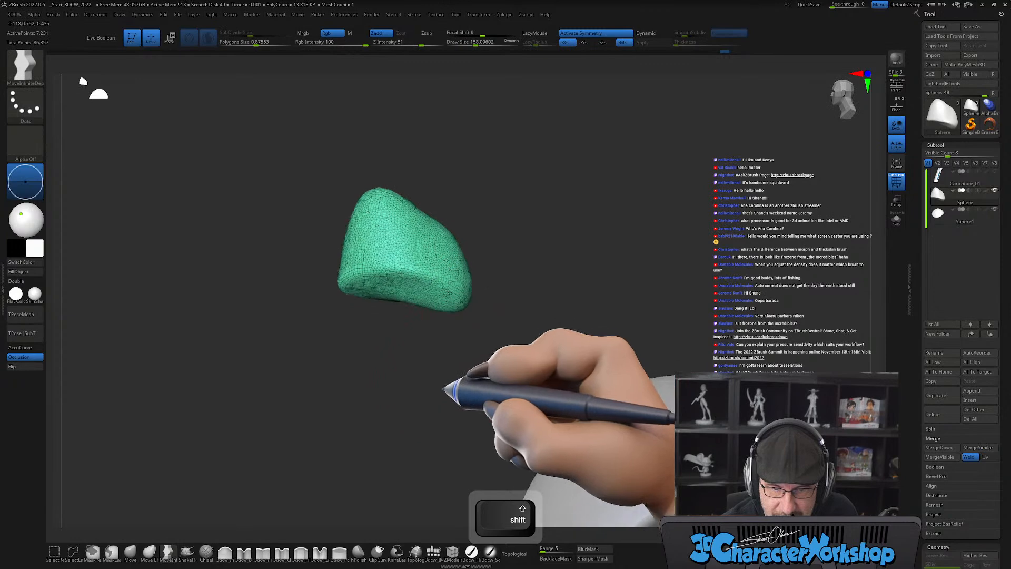
left_click(475, 392, "ctrl+shift")
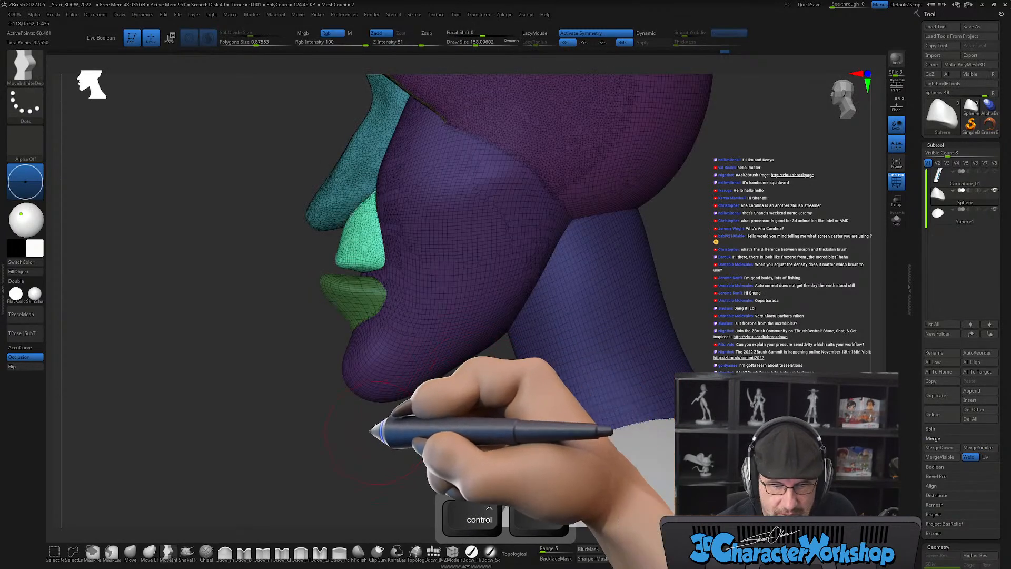
Isolate the lower lip form, smooth its surface and edges, and show the whole head again.
left_click(352, 299, "ctrl+shift")
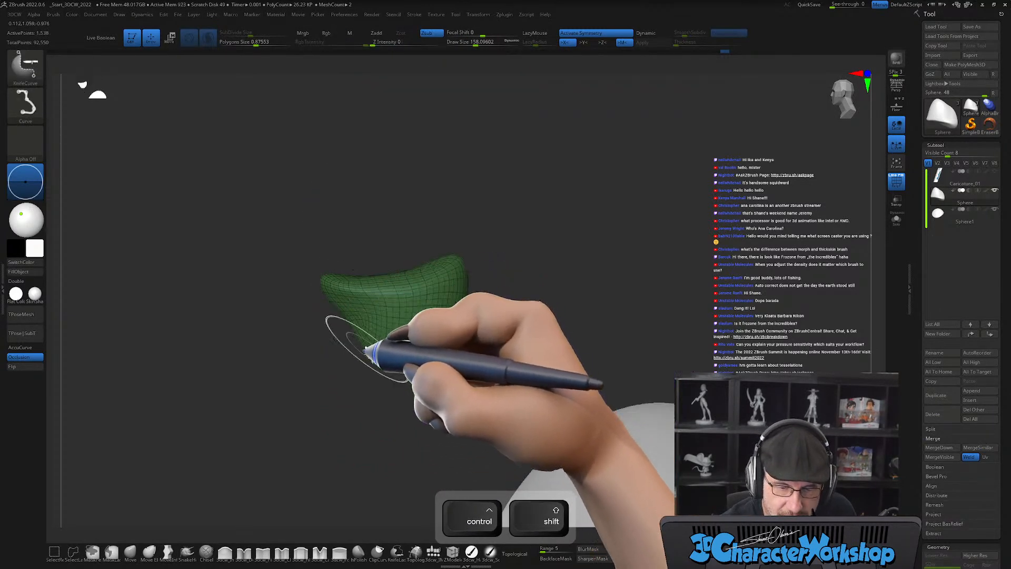
mouse_move(352, 292)
left_mouse_down("shift")
mouse_move(422, 284)
mouse_move(466, 250)
mouse_move(452, 354)
mouse_move(447, 333)
mouse_move(361, 332)
mouse_move(343, 399)
left_mouse_up("shift")
left_click_drag(471, 308, 452, 389)
mouse_move(432, 284)
left_mouse_down("shift")
mouse_move(402, 266)
mouse_move(345, 274)
mouse_move(350, 307)
left_mouse_up("shift")
left_click_drag(398, 407, 416, 421)
left_click(415, 409, "ctrl+shift")
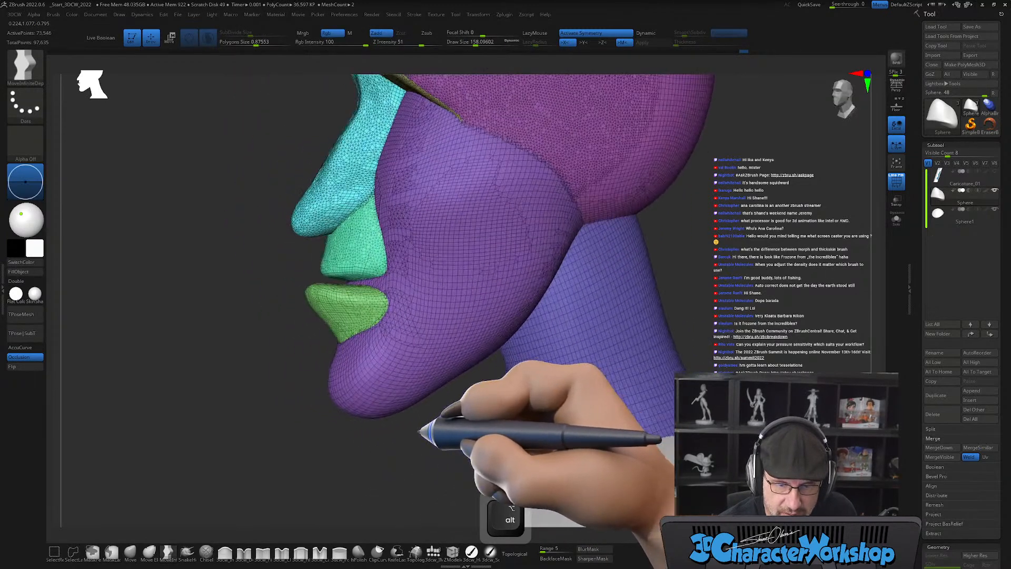
Mask everything on the head subtool except the upper lip form and return to the MoveInfiniteDepth brush.
left_click_drag(346, 454, 349, 467)
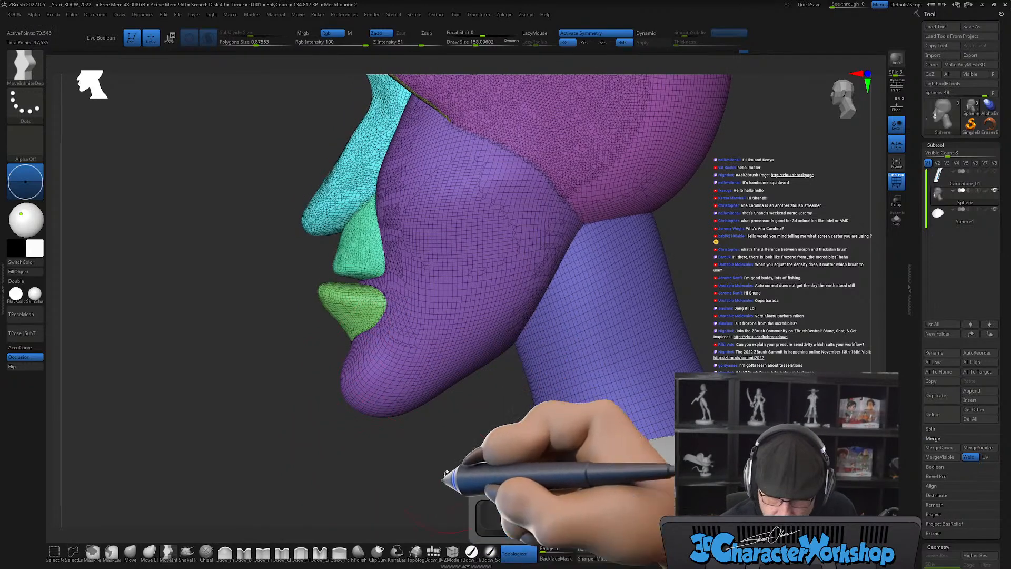
key("s")
left_click_drag(338, 264, 346, 264)
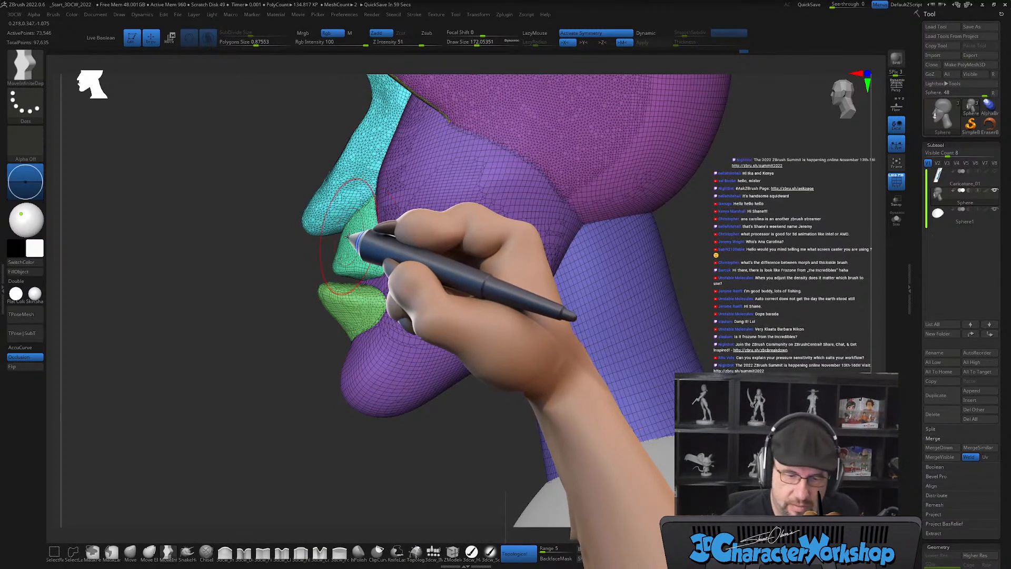
key("w")
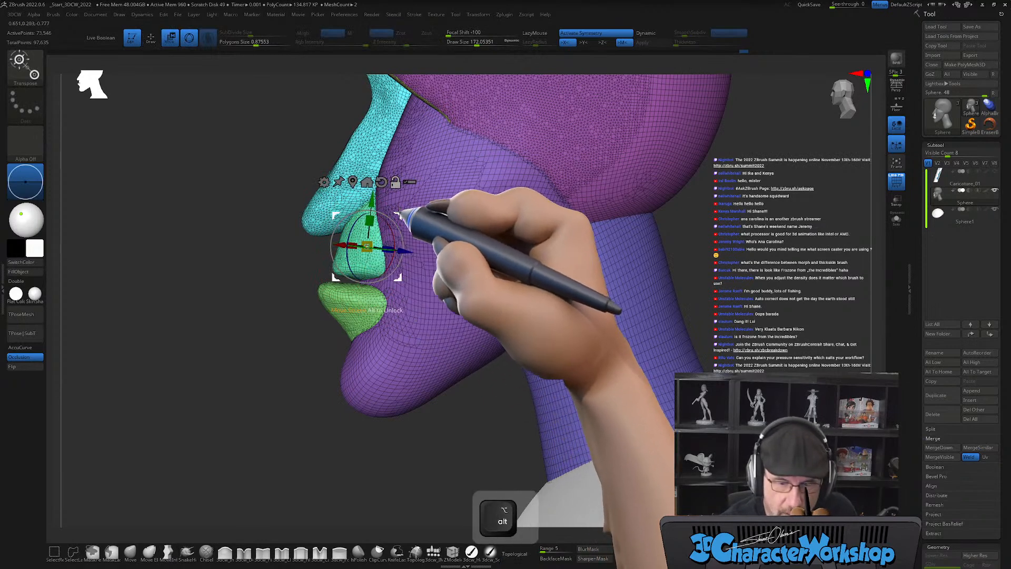
left_click_drag(244, 395, 270, 368, "ctrl")
left_click(356, 248, "ctrl")
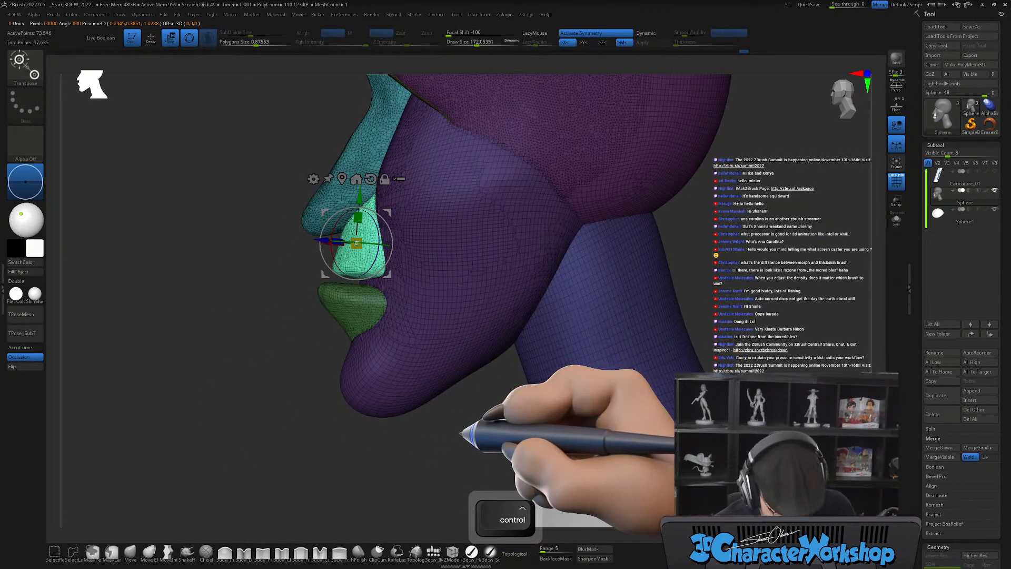
left_click(167, 551)
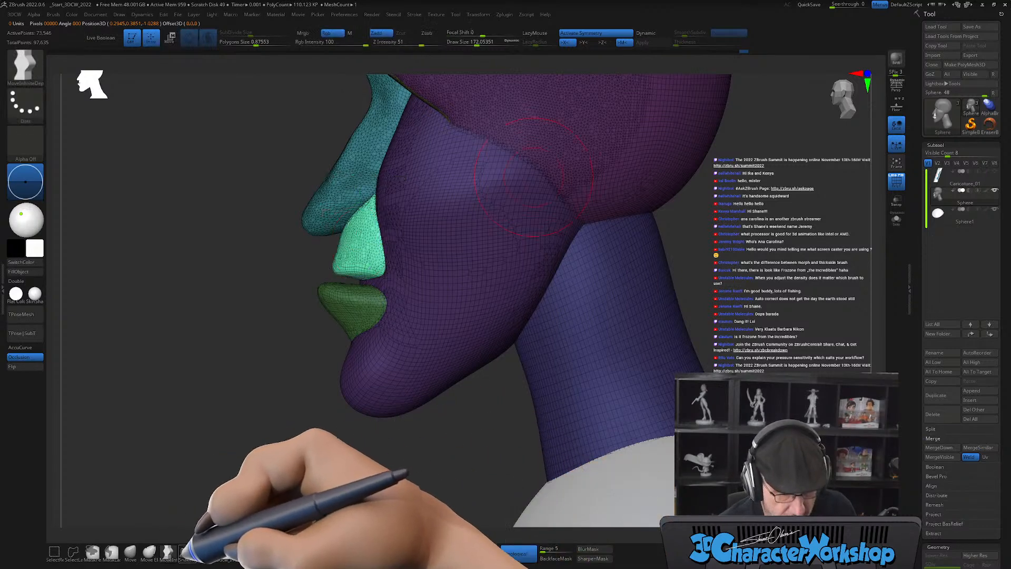
Refine the upper lip's lower edge and corners with the MoveInfiniteDepth brush at draw sizes of about 167 and 101, smoothing its sides.
key("s")
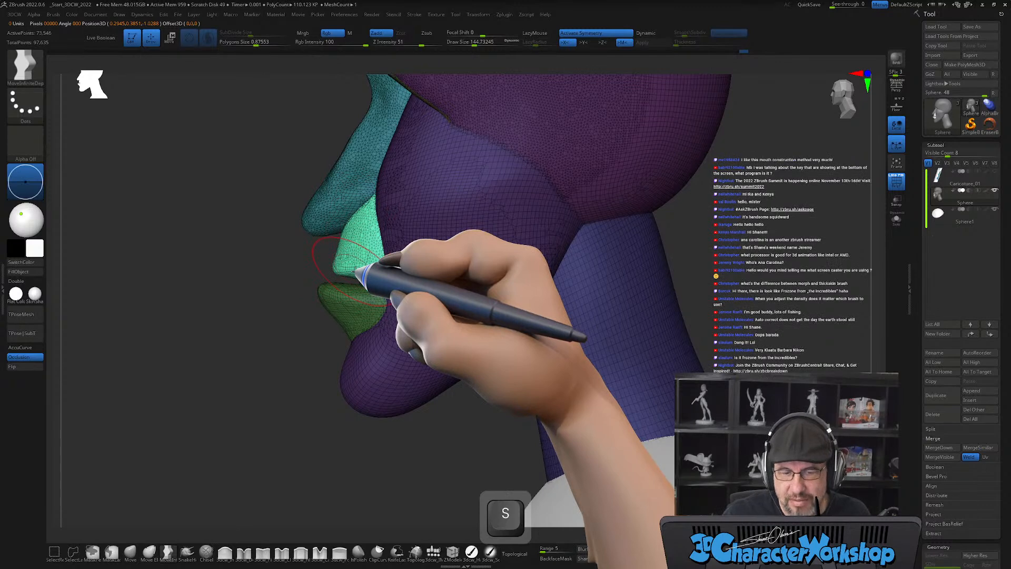
key("s")
key("s")
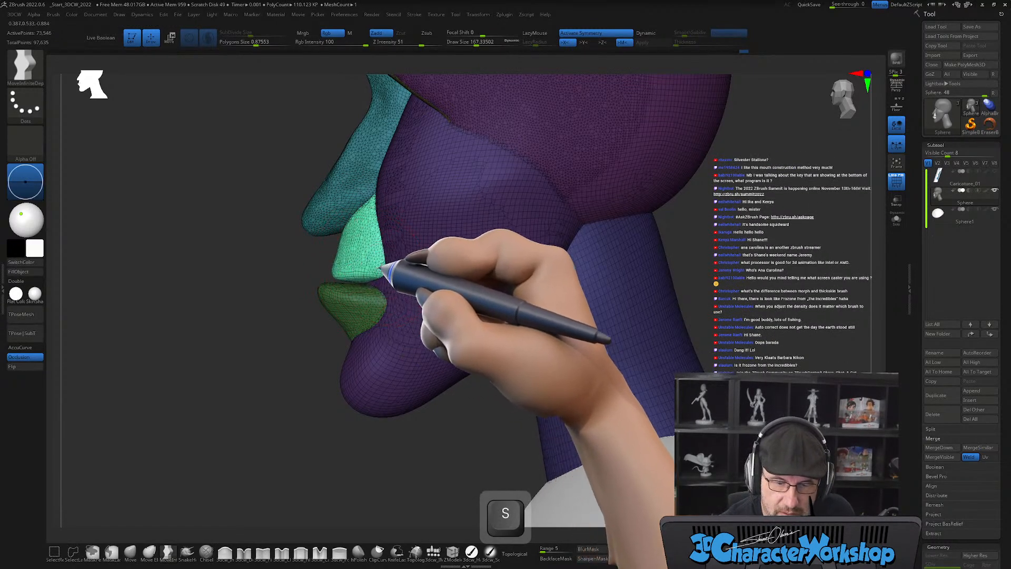
right_click_drag(382, 270, 392, 290)
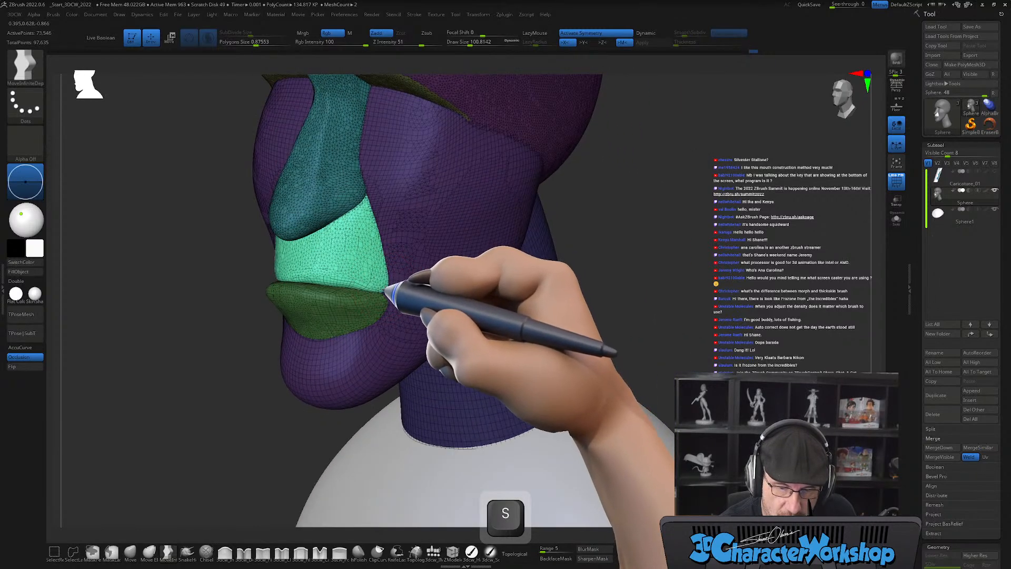
right_click_drag(395, 334, 427, 280)
left_click_drag(349, 256, 357, 307, "shift")
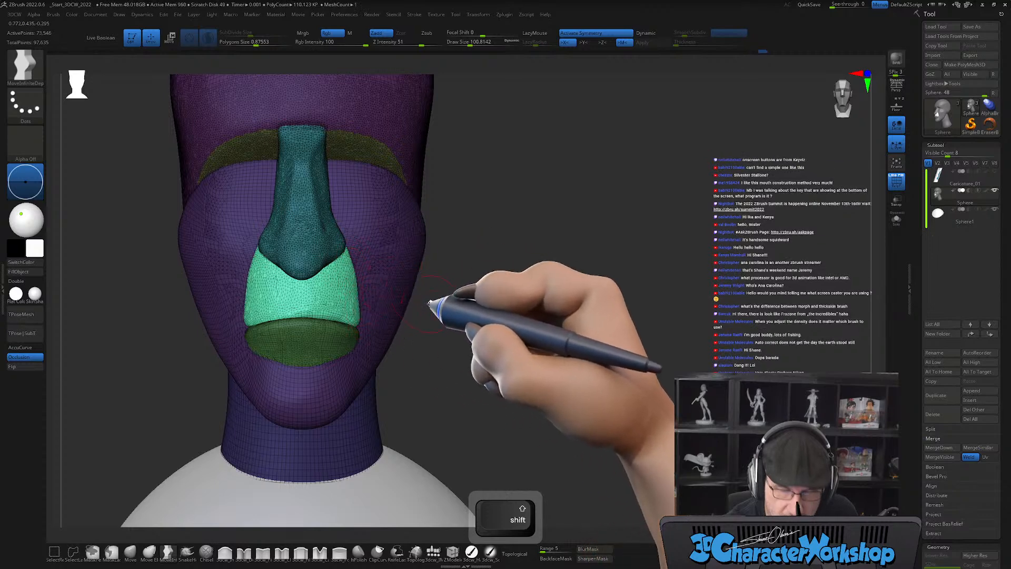
left_click_drag(429, 294, 541, 247, "alt")
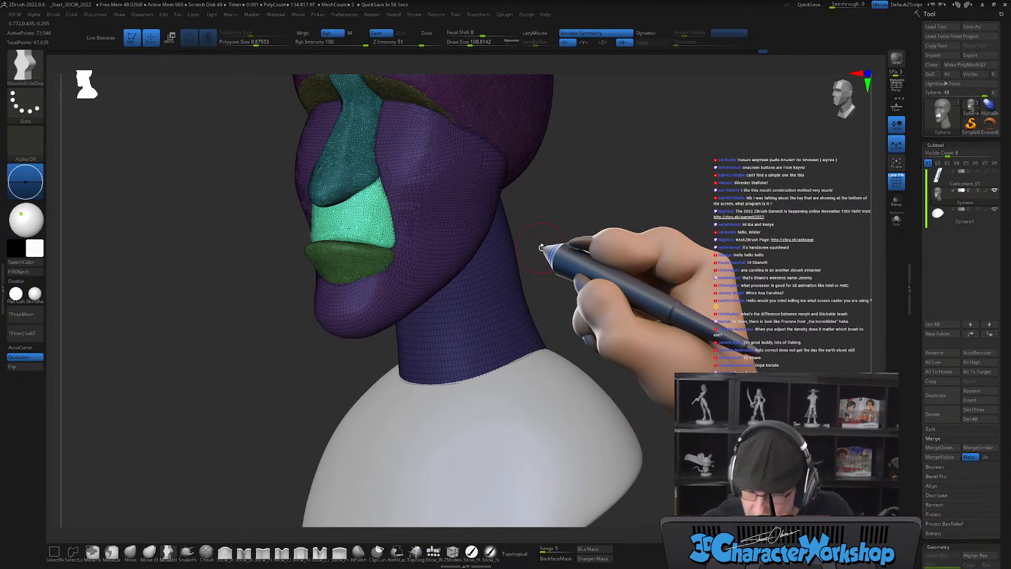
Refine the upper lip's side with a last stroke and mask everything on the head subtool except the cheek and jaw form.
mouse_move(614, 334)
left_mouse_down()
mouse_move(625, 325)
mouse_move(605, 334)
mouse_move(617, 319)
left_mouse_up()
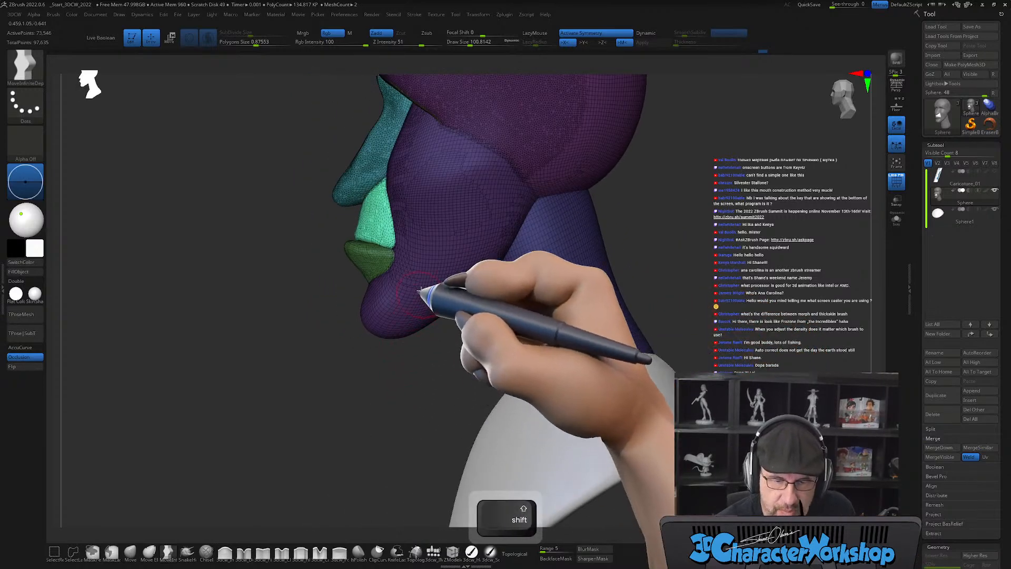
mouse_move(420, 266)
left_mouse_down("alt")
mouse_move(429, 267)
mouse_move(407, 312)
mouse_move(413, 273)
mouse_move(420, 289)
left_mouse_up("alt")
mouse_move(303, 447)
left_mouse_down()
mouse_move(316, 417)
mouse_move(309, 406)
mouse_move(402, 361)
mouse_move(410, 337)
mouse_move(575, 294)
mouse_move(592, 270)
mouse_move(445, 339)
left_mouse_up()
key("w")
left_click(460, 307, "ctrl")
key("q")
left_click_drag(719, 270, 717, 289)
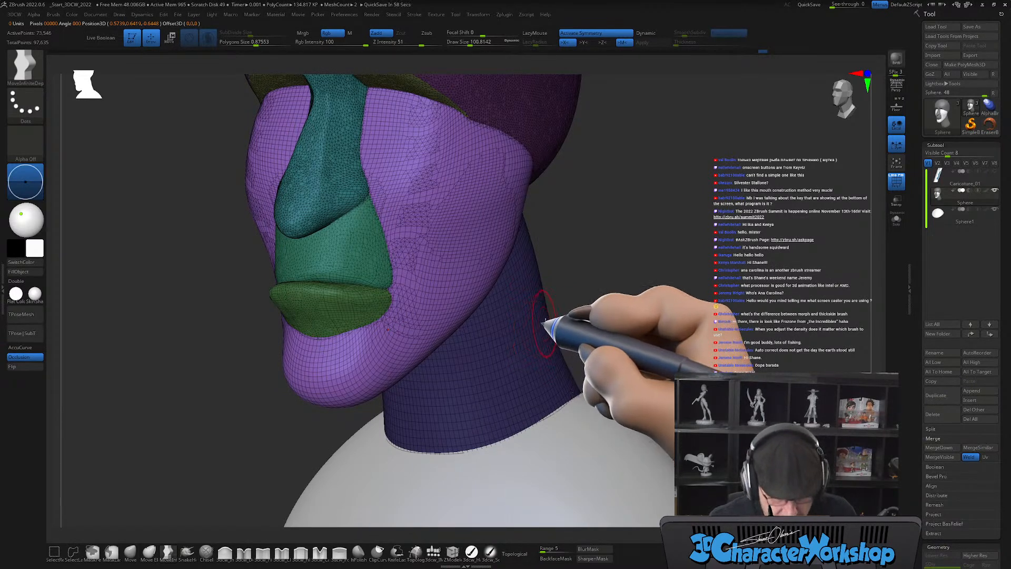
left_click_drag(598, 300, 589, 293)
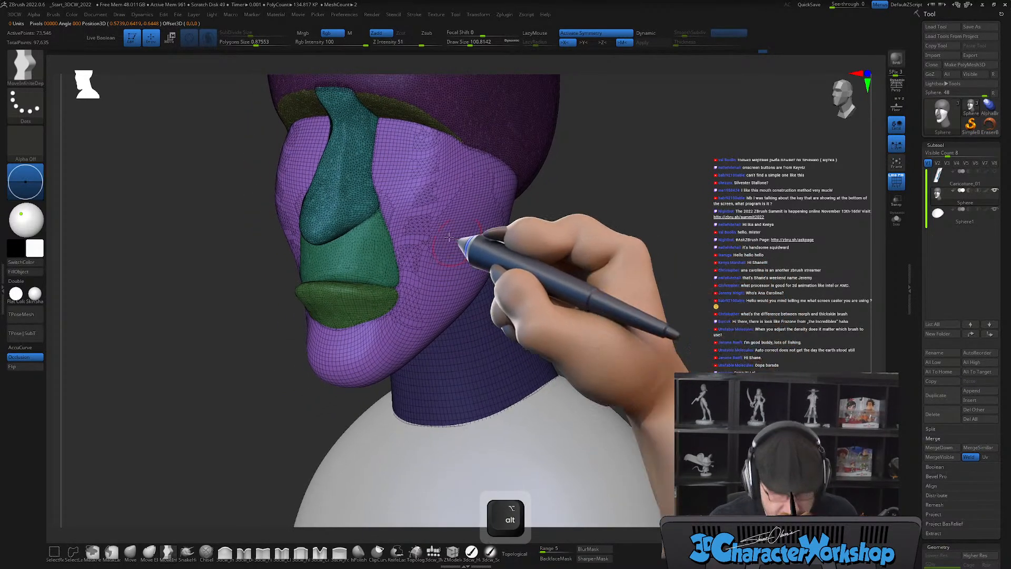
left_click_drag(260, 235, 655, 271)
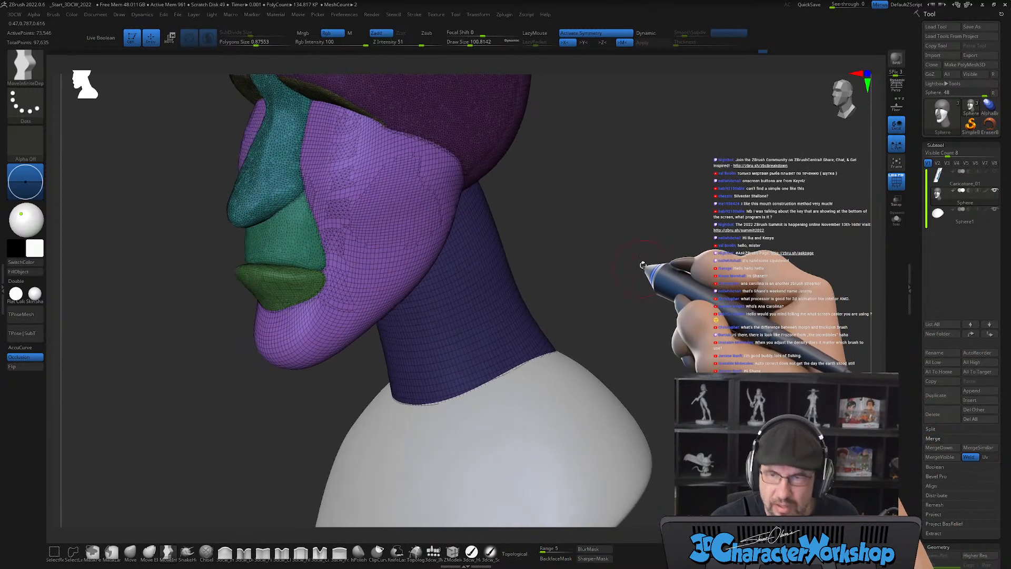
Split the unmasked cheek and jaw form into its own subtool and select it for sculpting.
key("2")
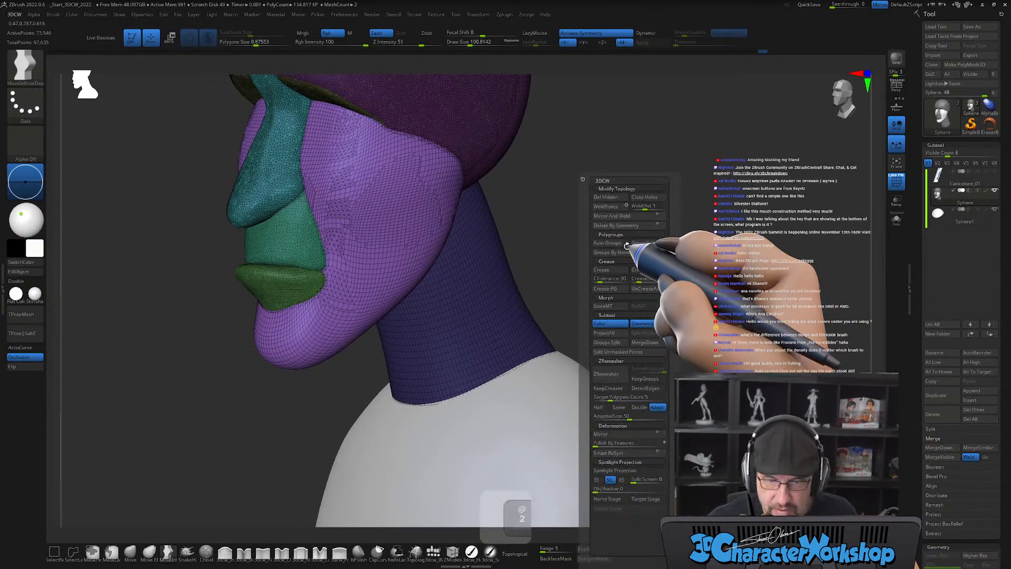
left_click(613, 350)
left_click(345, 284, "alt")
mouse_move(694, 190)
left_mouse_down()
mouse_move(713, 188)
mouse_move(684, 199)
mouse_move(681, 186)
left_mouse_up()
left_click_drag(355, 406, 340, 337)
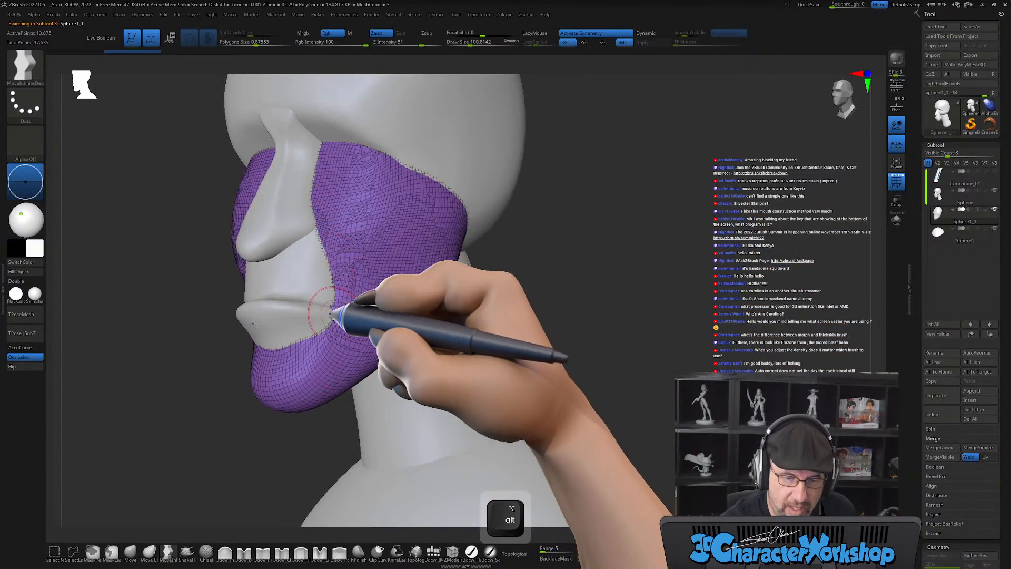
Switch to the Move brush at a draw size of about 167 and make the other subtools transparent.
mouse_move(363, 261)
right_mouse_down()
mouse_move(402, 323)
mouse_move(391, 330)
mouse_move(402, 330)
mouse_move(350, 324)
right_mouse_up()
left_click(131, 551)
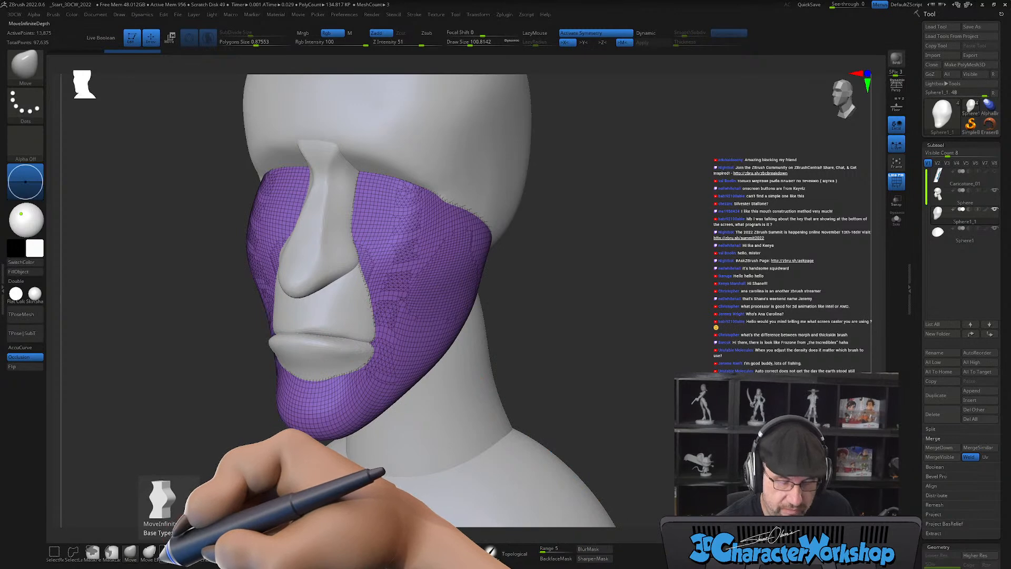
mouse_move(571, 331)
right_mouse_down()
mouse_move(521, 322)
mouse_move(592, 305)
mouse_move(564, 327)
mouse_move(591, 323)
right_mouse_up()
key("s")
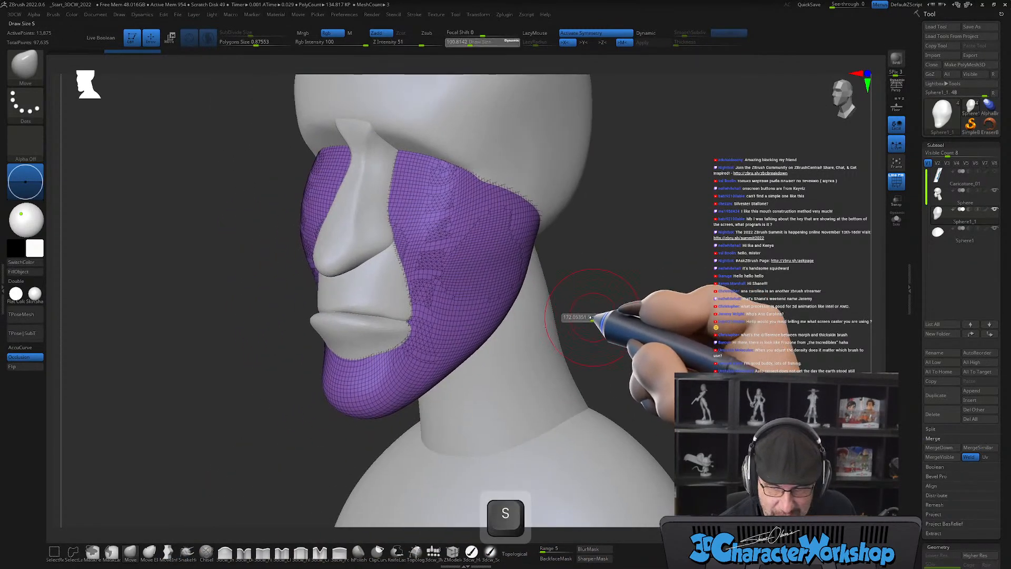
left_click(592, 317)
left_click(897, 200)
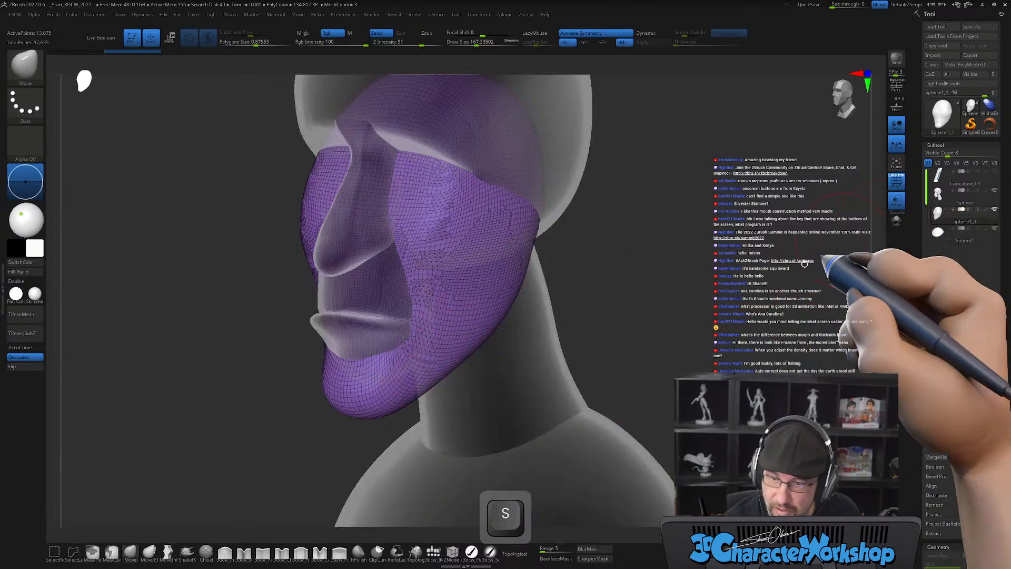
Push the cheek and jaw form inward behind the lips with the Move brush at a draw size of about 120, smoothing it.
right_click_drag(448, 345, 350, 279)
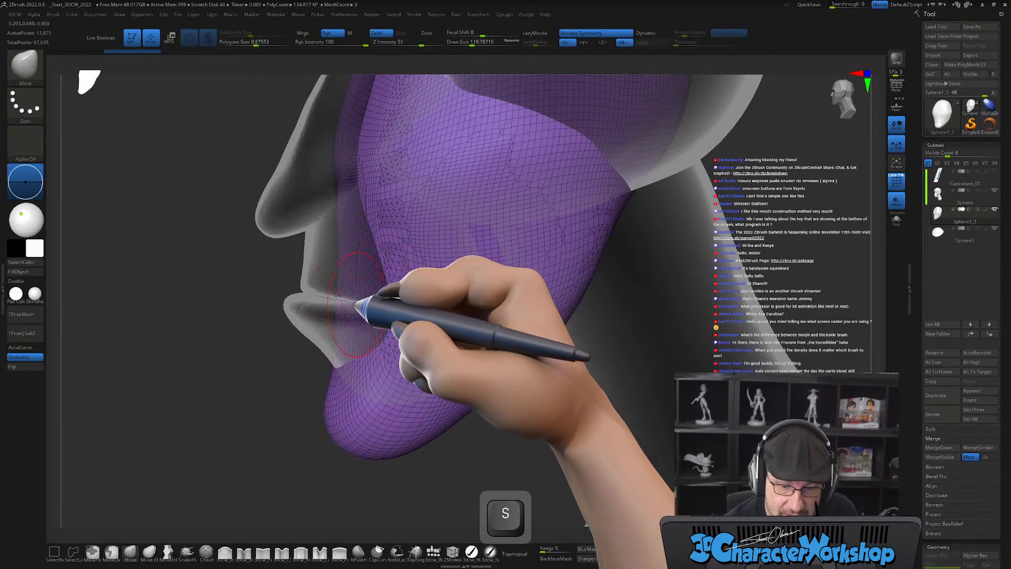
mouse_move(368, 280)
right_mouse_down()
mouse_move(392, 275)
mouse_move(383, 273)
mouse_move(395, 299)
mouse_move(366, 286)
right_mouse_up()
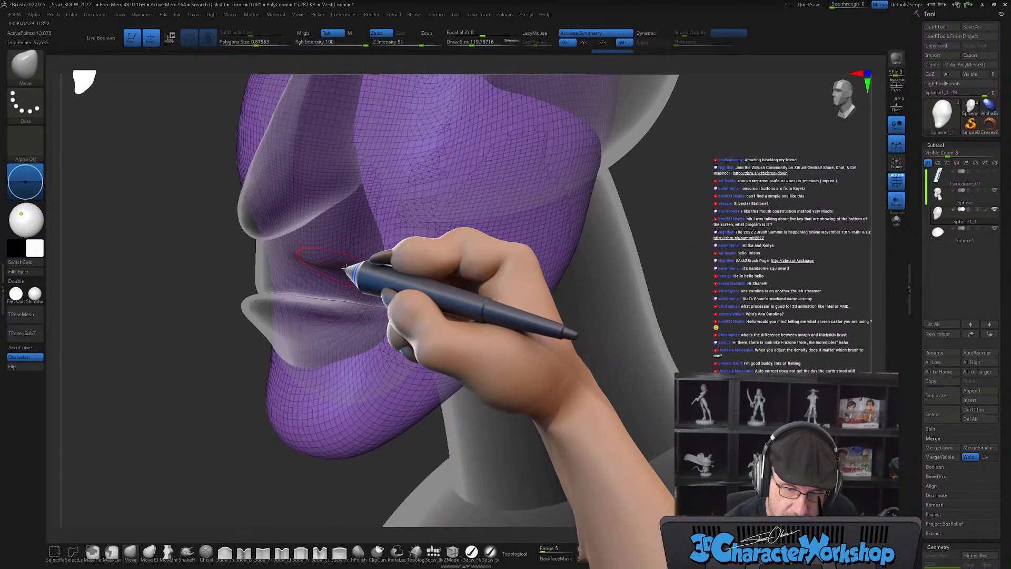
right_click_drag(346, 253, 339, 293)
key("shift")
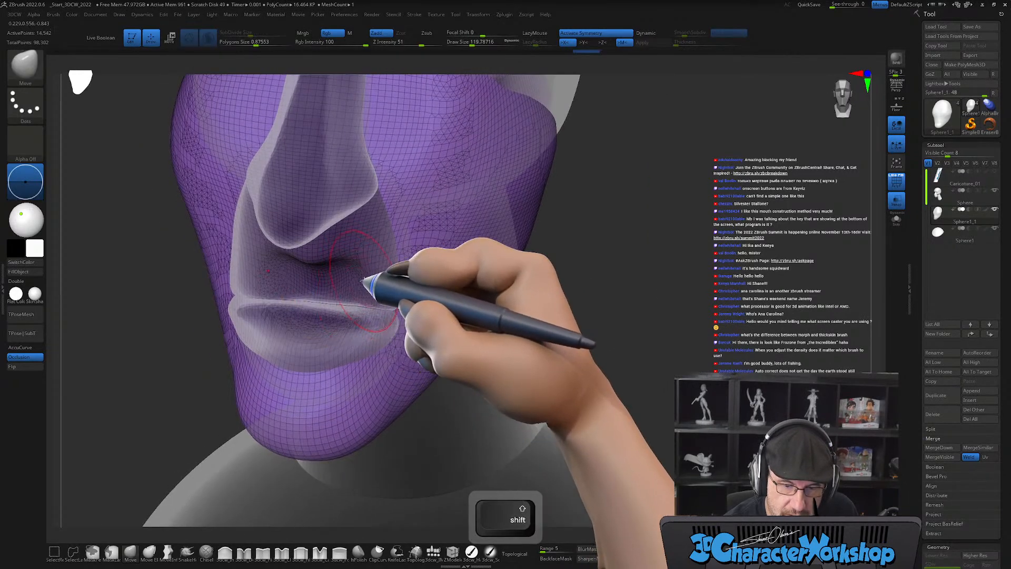
mouse_move(329, 358)
left_mouse_down("shift")
mouse_move(323, 364)
mouse_move(382, 237)
mouse_move(371, 186)
mouse_move(390, 356)
left_mouse_up("shift")
right_click_drag(415, 330, 379, 294, "shift")
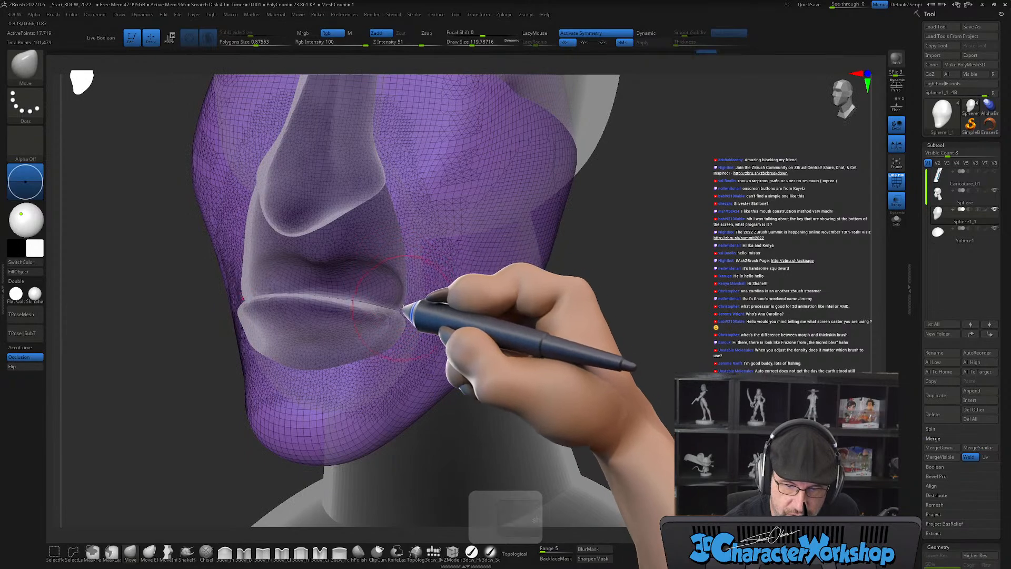
Reshape the cheek and jaw form around the mouth corners and up beside the nose with the Move brush.
right_click_drag(413, 254, 409, 312)
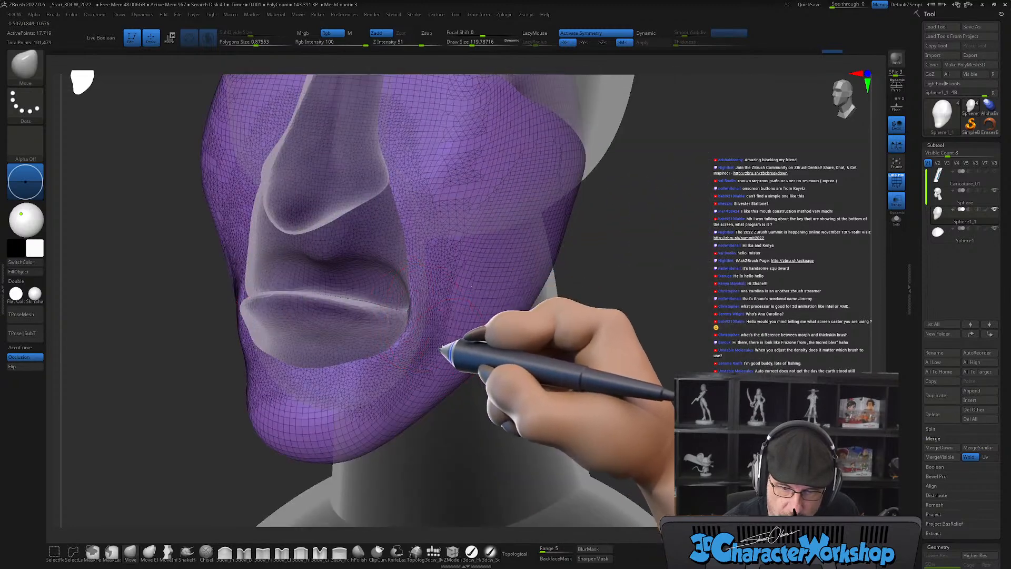
right_click_drag(481, 334, 444, 305)
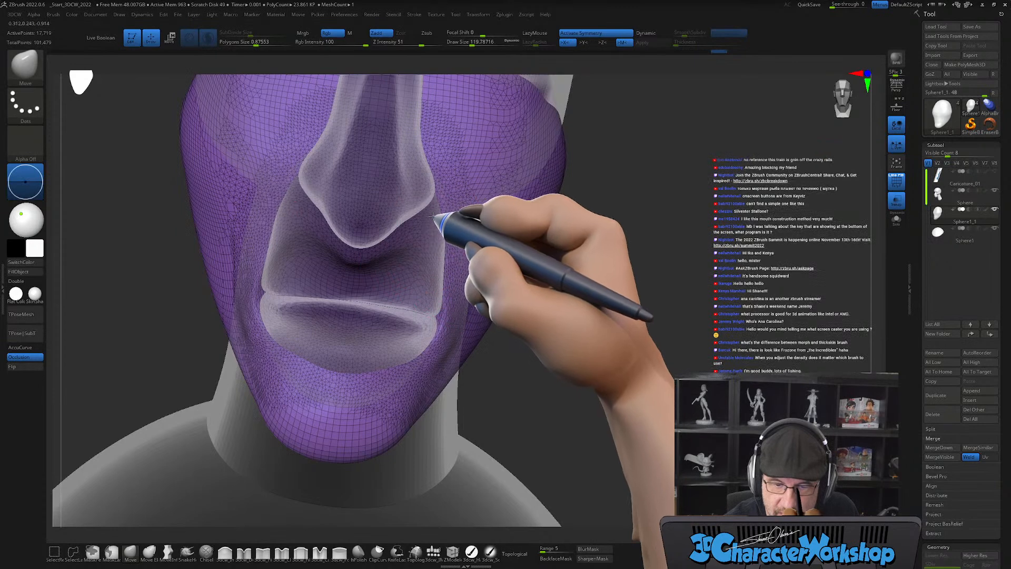
right_click_drag(442, 203, 500, 259)
right_click_drag(656, 325, 632, 349, "alt")
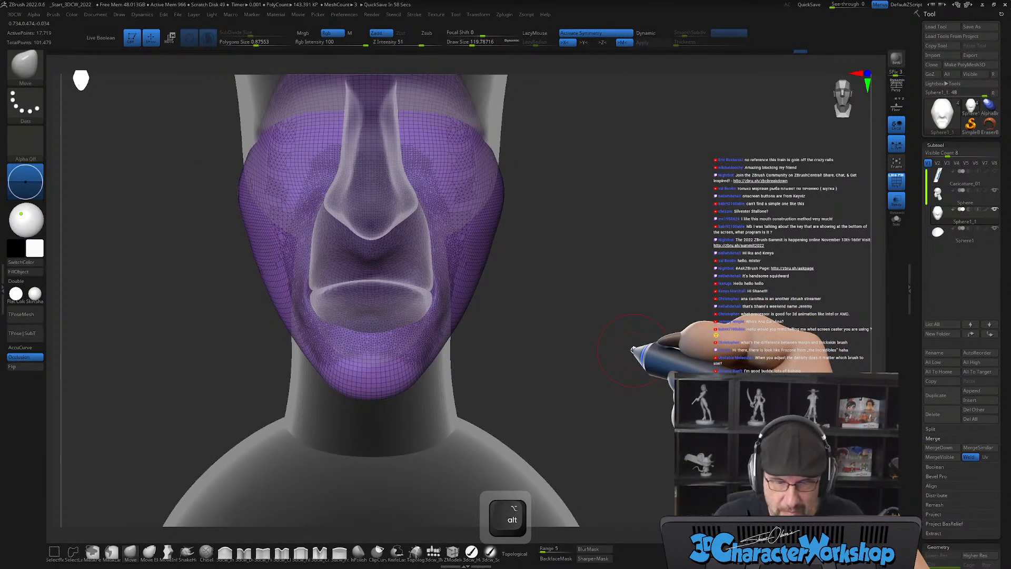
Turn off the wireframe and transparency displays and smooth the cheek and jaw form around the lips.
key("shift+f")
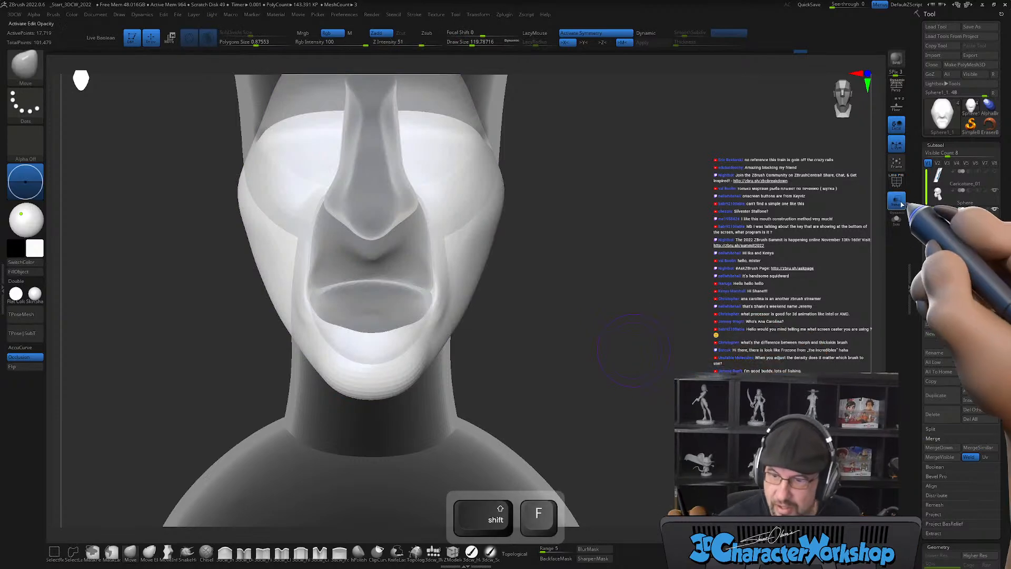
left_click(898, 202)
right_click_drag(703, 410, 454, 307, "alt")
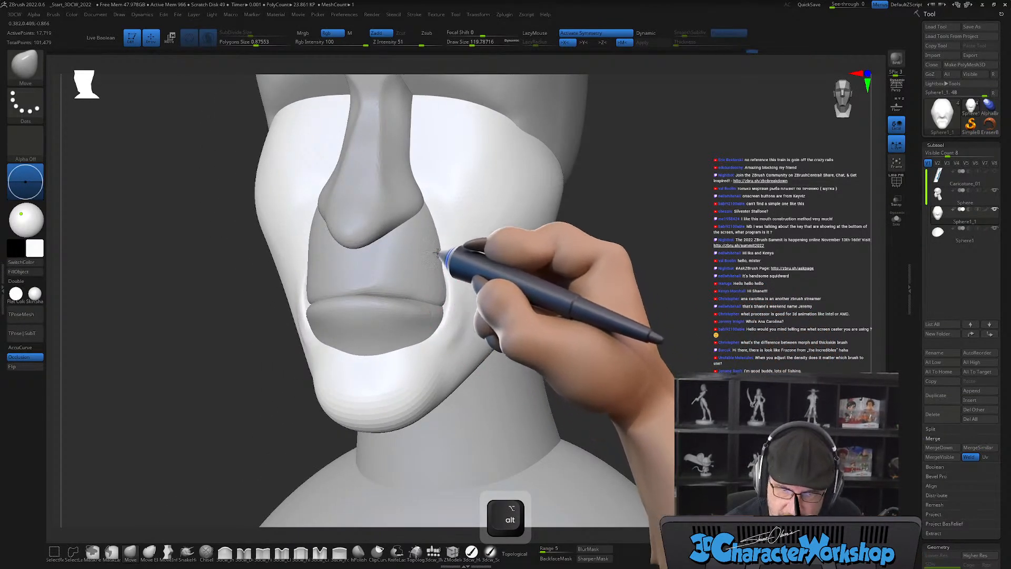
right_click_drag(469, 275, 430, 236)
left_click_drag(463, 232, 477, 238, "shift")
right_click_drag(481, 238, 495, 231)
mouse_move(452, 190)
left_mouse_down("shift")
mouse_move(451, 172)
mouse_move(471, 273)
mouse_move(406, 397)
mouse_move(374, 415)
mouse_move(421, 392)
left_mouse_up("shift")
Adjust the jaw and cheek contour beside the mouth with the Move brush at a draw size of about 132.
right_click_drag(478, 356, 502, 306)
right_click_drag(605, 345, 535, 361, "alt")
right_click_drag(492, 321, 499, 319)
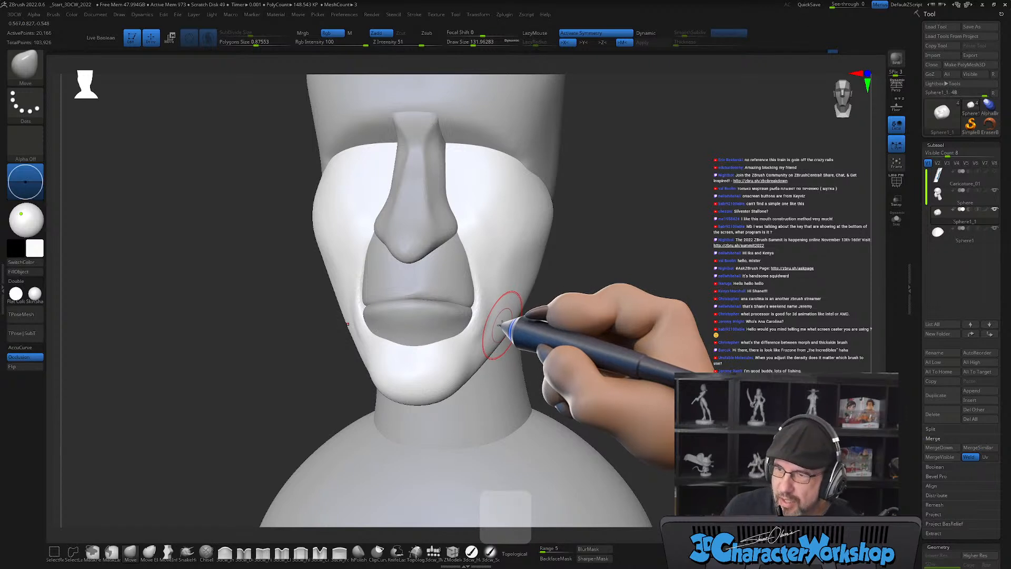
right_click_drag(500, 323, 533, 334)
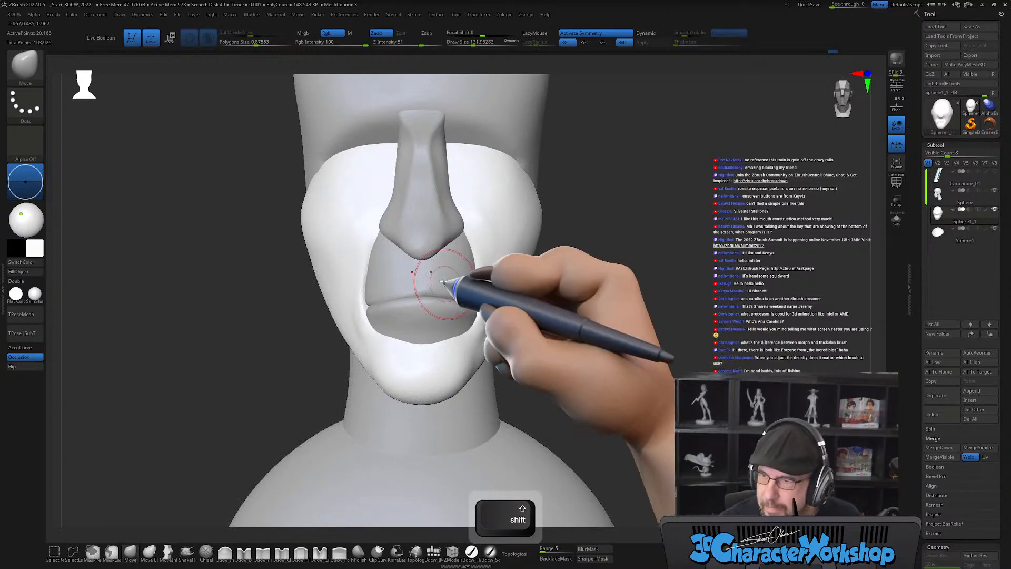
Switch to the head subtool and set the draw size to about 101.
mouse_move(429, 273)
left_mouse_down("alt")
mouse_move(454, 273)
mouse_move(463, 296)
mouse_move(439, 284)
left_mouse_up("alt")
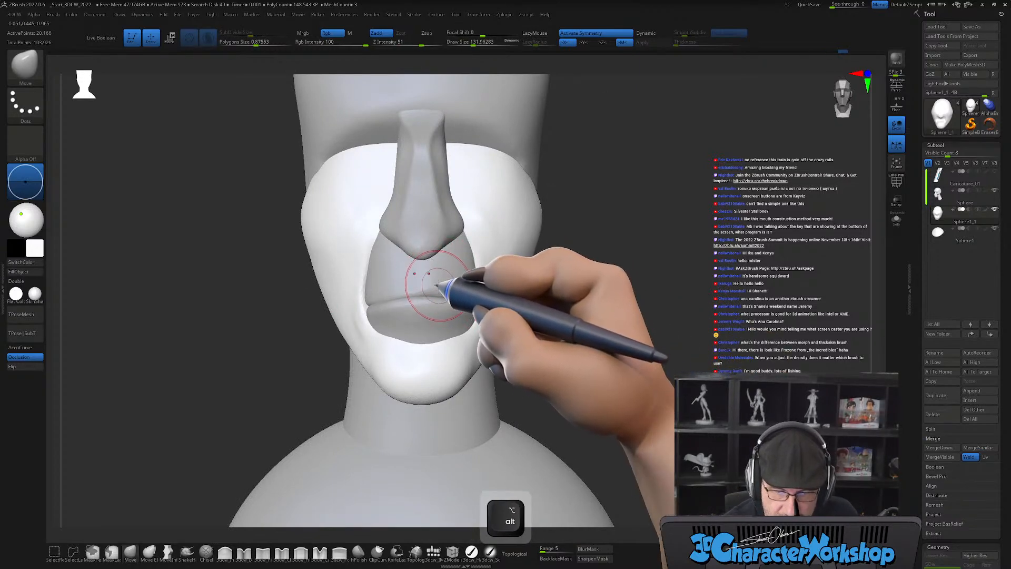
left_click(440, 285, "alt")
right_click_drag(447, 289, 557, 361)
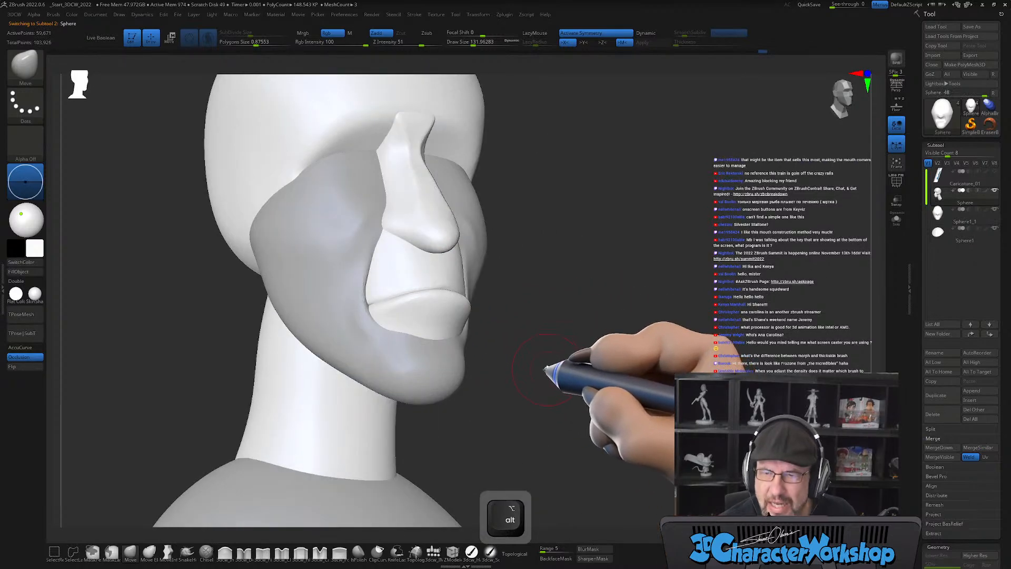
key("s")
left_click_drag(548, 368, 545, 368)
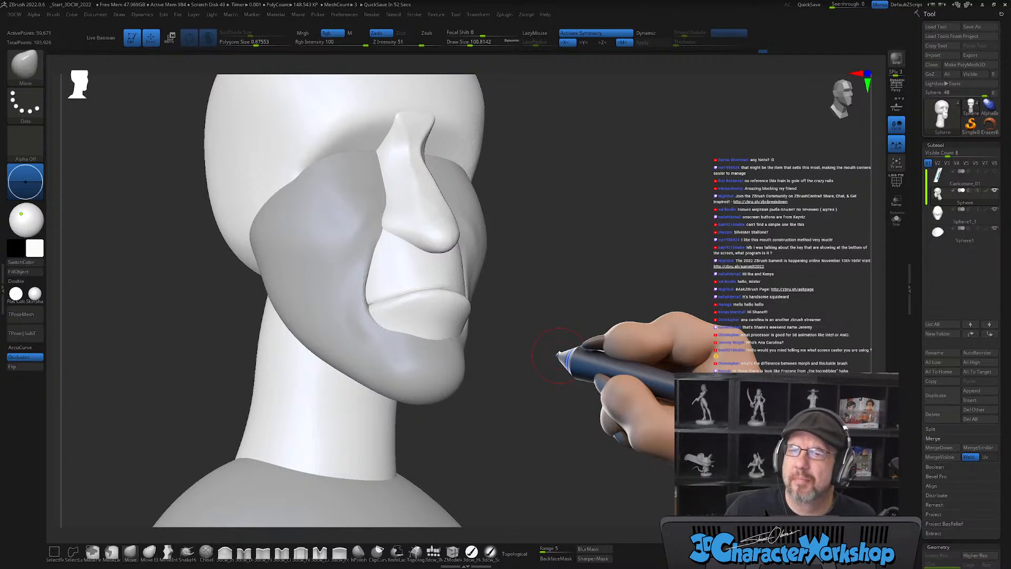
left_click_drag(591, 332, 490, 265)
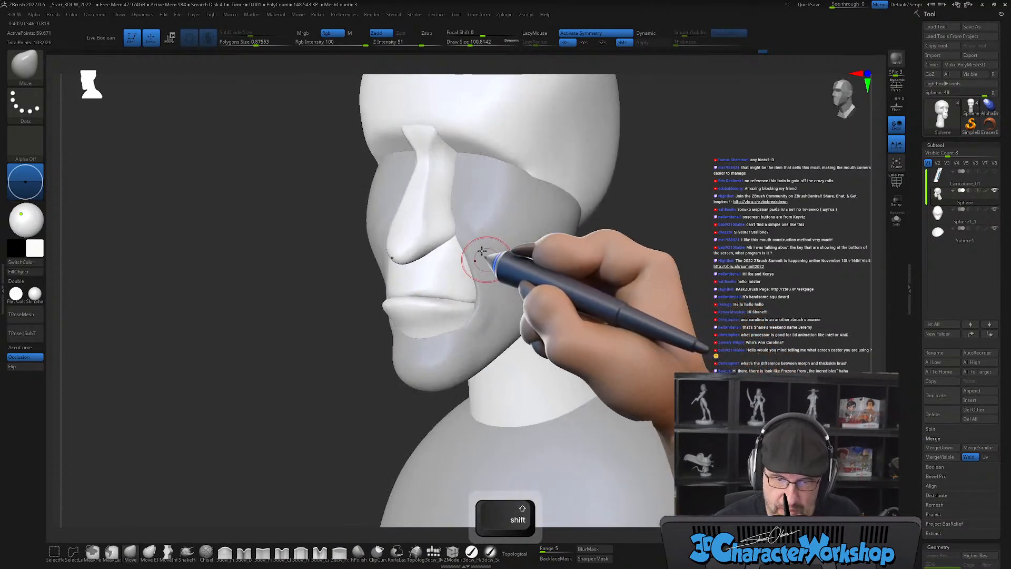
Reselect the cheek and jaw subtool and pull up the start of the nasolabial folds beside the nostrils with the Move brush.
left_click(479, 224, "alt")
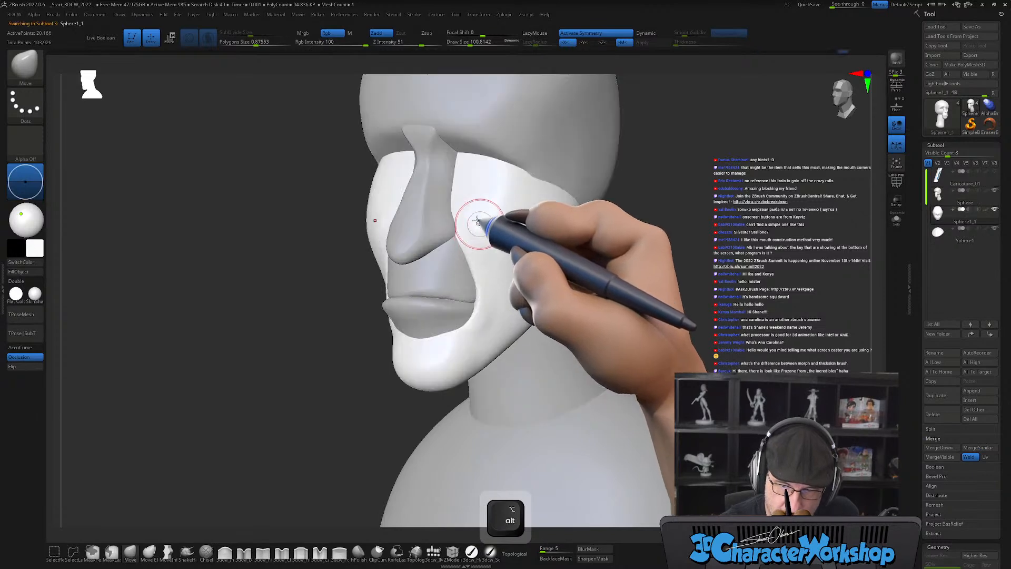
right_click_drag(466, 223, 453, 272, "alt")
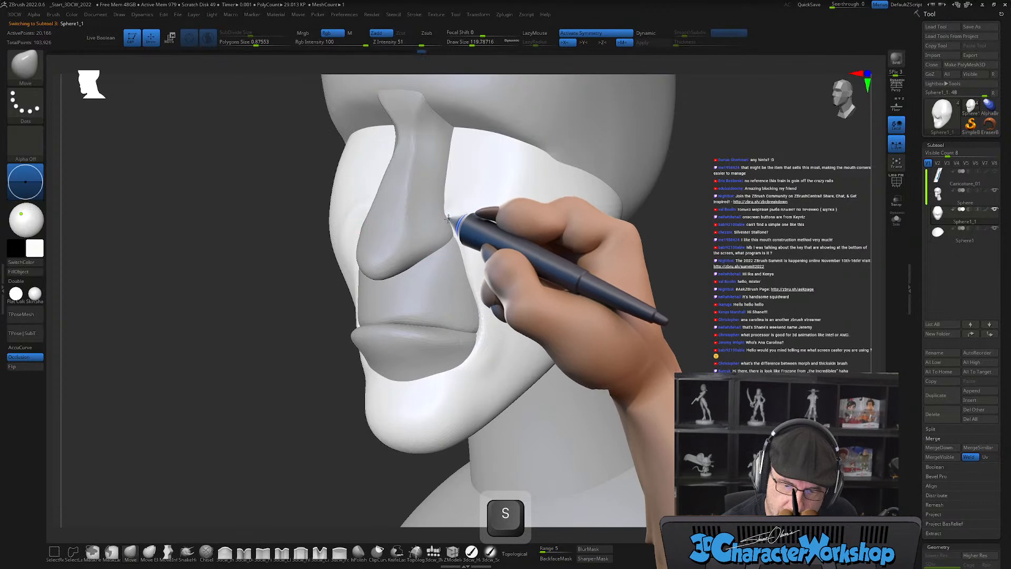
right_click_drag(459, 219, 481, 203)
left_click_drag(481, 203, 474, 226)
key("ctrl+z")
mouse_move(473, 226)
right_mouse_down()
mouse_move(476, 254)
mouse_move(454, 236)
mouse_move(481, 221)
mouse_move(459, 208)
mouse_move(471, 231)
mouse_move(465, 221)
right_mouse_up()
key("shift")
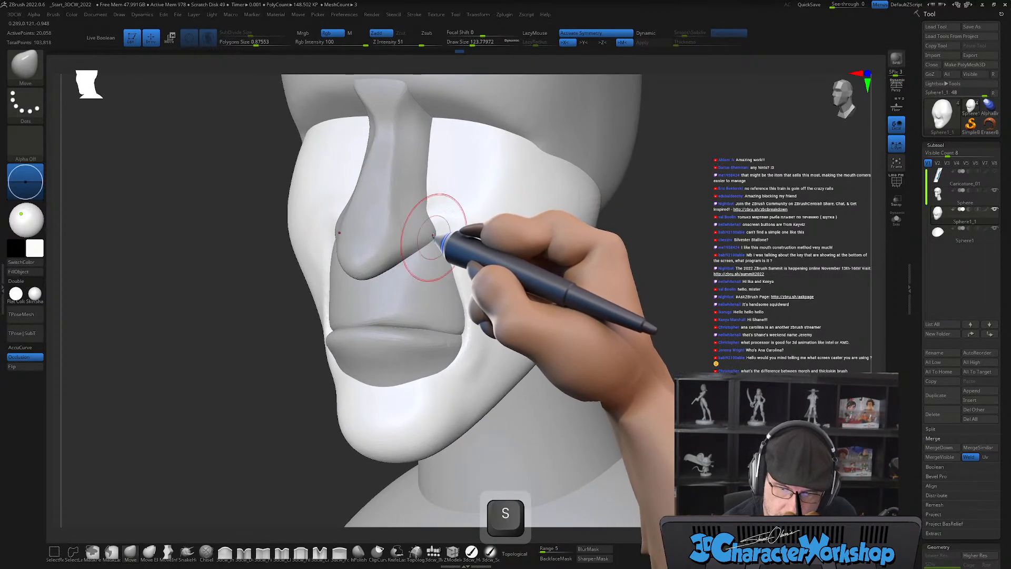
right_click_drag(458, 236, 480, 227)
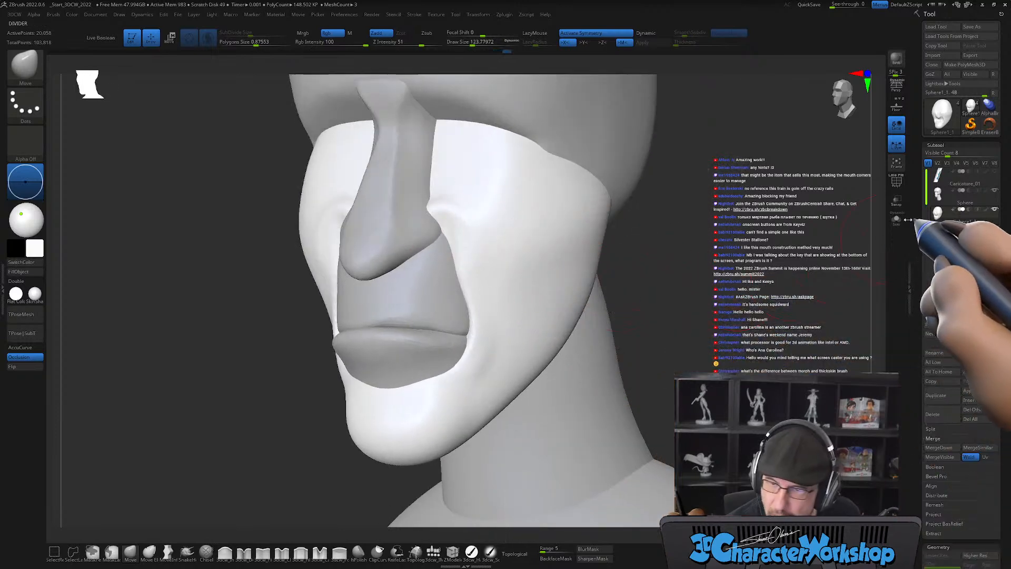
Isolate the cheek and jaw subtool, then push in and smooth the bulge hidden behind the nose.
left_click(896, 219)
mouse_move(594, 268)
right_mouse_down()
mouse_move(423, 258)
mouse_move(413, 289)
right_mouse_up()
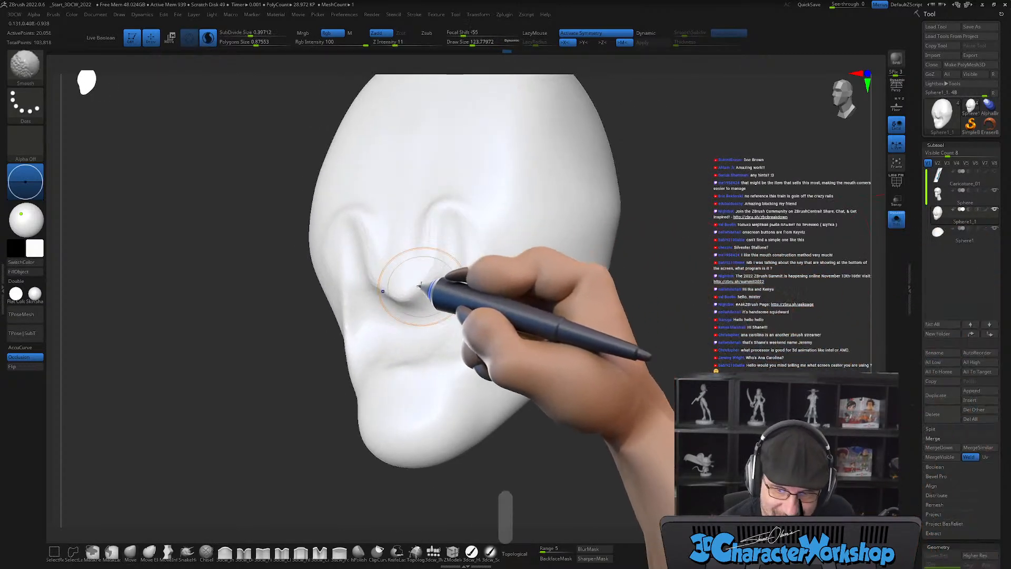
key("shift")
right_click_drag(454, 253, 424, 258)
key("s")
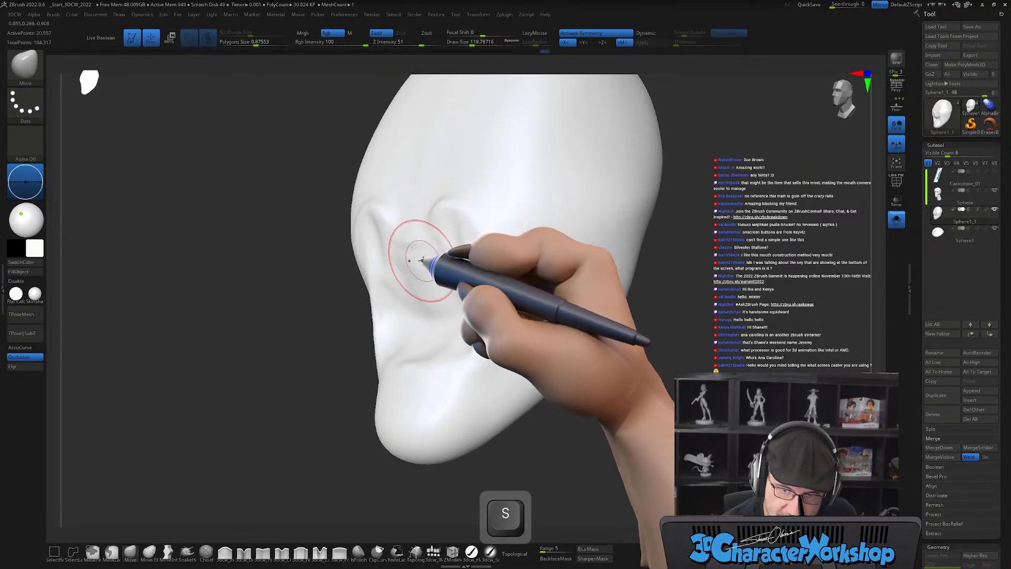
key("shift")
Even out the recess between the nasolabial folds at a draw size of about 120, and show all subtools again.
mouse_move(426, 301)
right_mouse_down()
mouse_move(445, 335)
mouse_move(479, 283)
mouse_move(457, 282)
mouse_move(474, 267)
right_mouse_up()
key("shift")
mouse_move(416, 268)
left_mouse_down("shift")
mouse_move(433, 266)
mouse_move(415, 261)
left_mouse_up("shift")
mouse_move(488, 311)
right_mouse_down()
mouse_move(521, 309)
mouse_move(524, 277)
right_mouse_up()
left_click_drag(532, 271, 519, 258)
mouse_move(602, 336)
right_mouse_down()
mouse_move(586, 336)
mouse_move(515, 237)
right_mouse_up()
right_click_drag(556, 273, 542, 298)
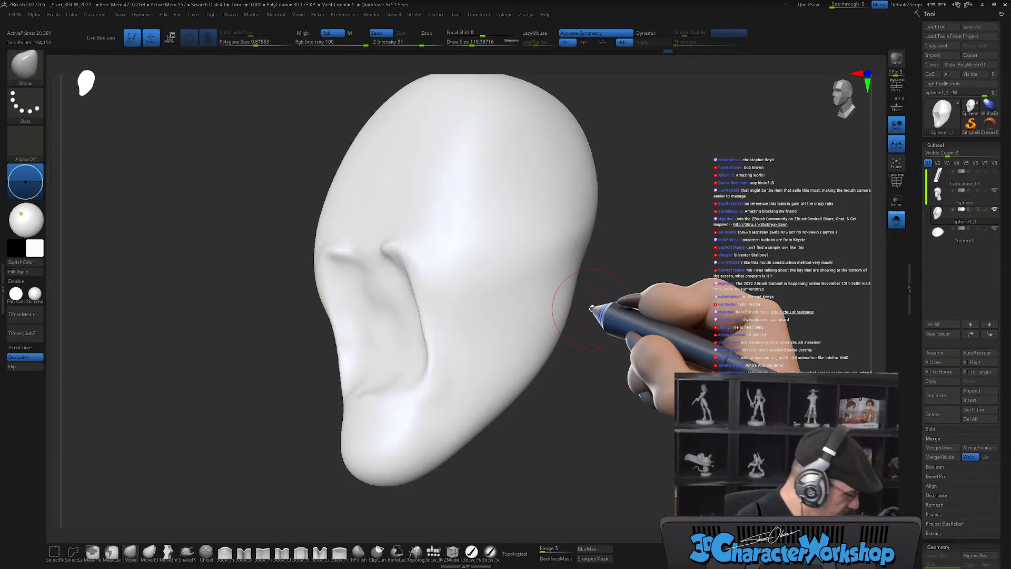
left_click(896, 219)
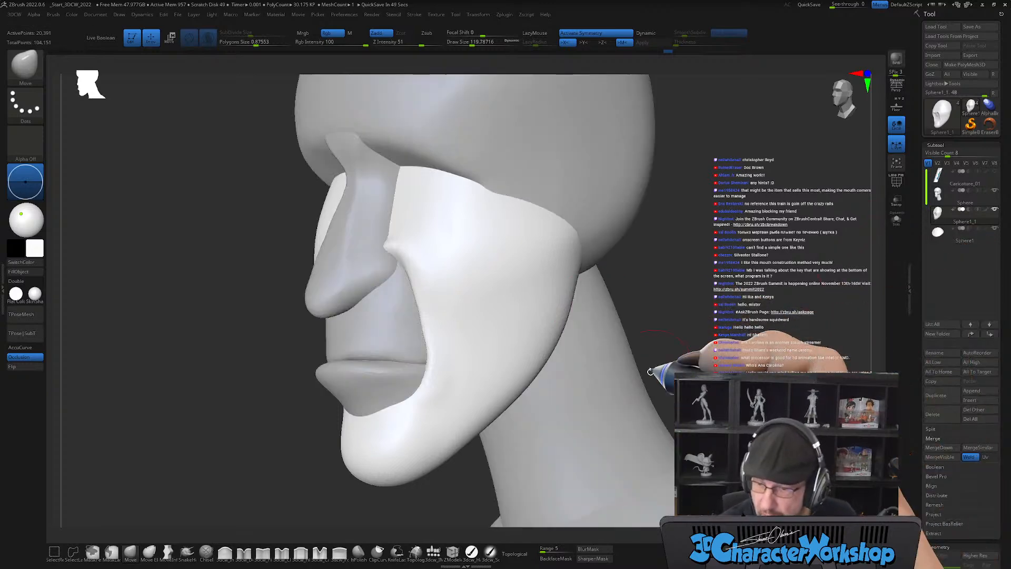
Refine the start of the nasolabial folds beside the nostrils with the Move brush at a draw size of about 104.
left_click_drag(690, 309, 713, 316)
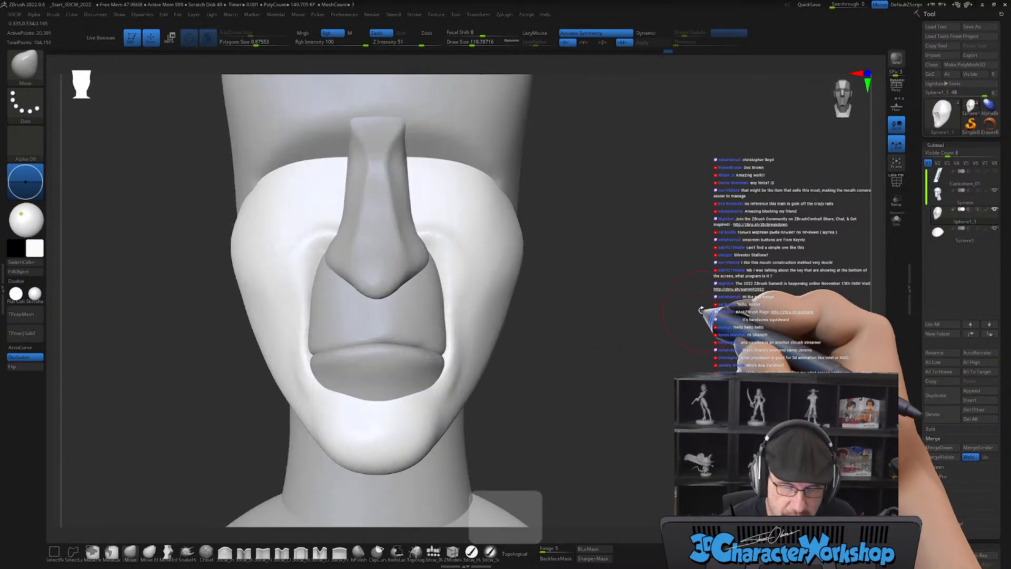
mouse_move(503, 263)
right_mouse_down()
mouse_move(464, 266)
mouse_move(421, 231)
right_mouse_up()
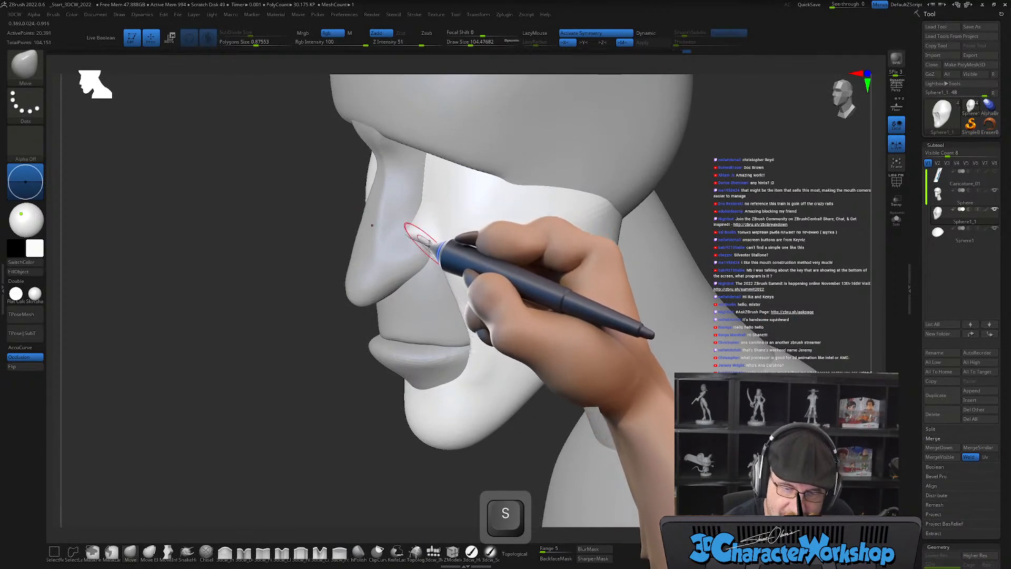
mouse_move(459, 262)
right_mouse_down()
mouse_move(503, 274)
mouse_move(474, 263)
mouse_move(455, 223)
right_mouse_up()
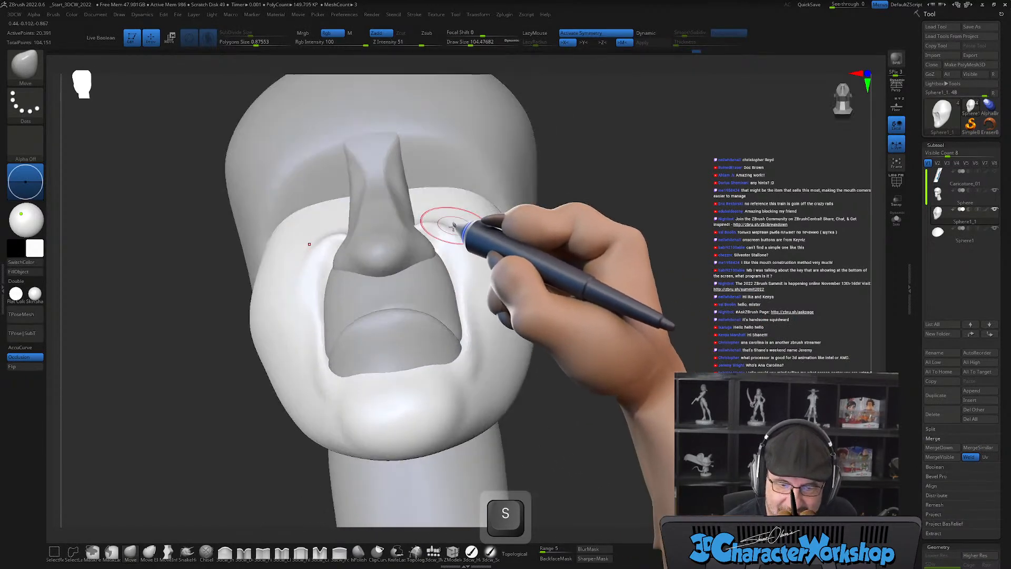
right_click_drag(455, 267, 481, 305)
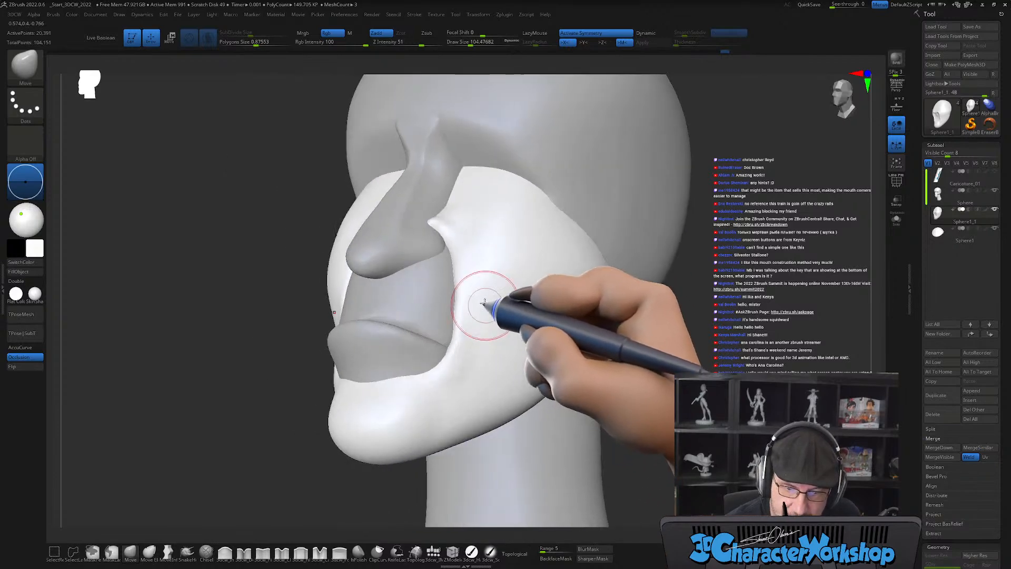
Smooth and reshape the cheek surface from the nasolabial folds down toward the mouth corners, checking it from several angles.
key("shift")
right_click_drag(440, 392, 487, 369)
mouse_move(483, 304)
right_mouse_down()
mouse_move(458, 252)
mouse_move(429, 226)
right_mouse_up()
mouse_move(463, 257)
right_mouse_down()
mouse_move(504, 261)
mouse_move(488, 268)
mouse_move(470, 241)
right_mouse_up()
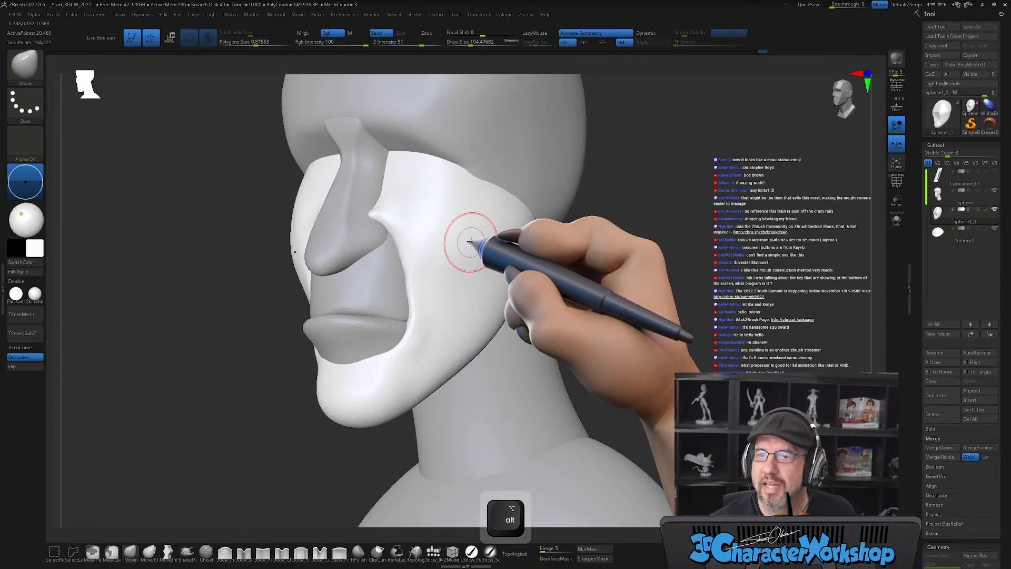
mouse_move(471, 226)
right_mouse_down()
mouse_move(462, 236)
mouse_move(463, 219)
right_mouse_up()
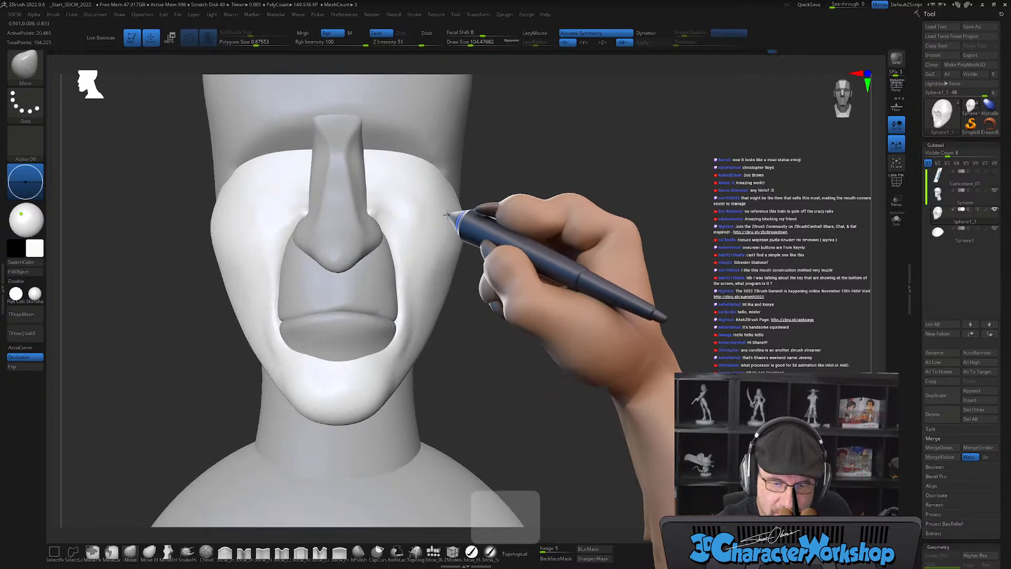
mouse_move(535, 298)
right_mouse_down()
mouse_move(523, 350)
mouse_move(515, 343)
mouse_move(531, 327)
mouse_move(535, 340)
mouse_move(406, 274)
right_mouse_up()
key("shift")
mouse_move(420, 333)
right_mouse_down()
mouse_move(489, 330)
mouse_move(459, 352)
mouse_move(482, 361)
mouse_move(508, 350)
mouse_move(503, 304)
mouse_move(497, 335)
mouse_move(454, 302)
right_mouse_up()
Fit and smooth the upper inner cheeks against the sides of the nose at a draw size of about 124.
mouse_move(485, 257)
right_mouse_down("alt")
mouse_move(483, 302)
mouse_move(494, 279)
mouse_move(568, 366)
mouse_move(548, 336)
right_mouse_up("alt")
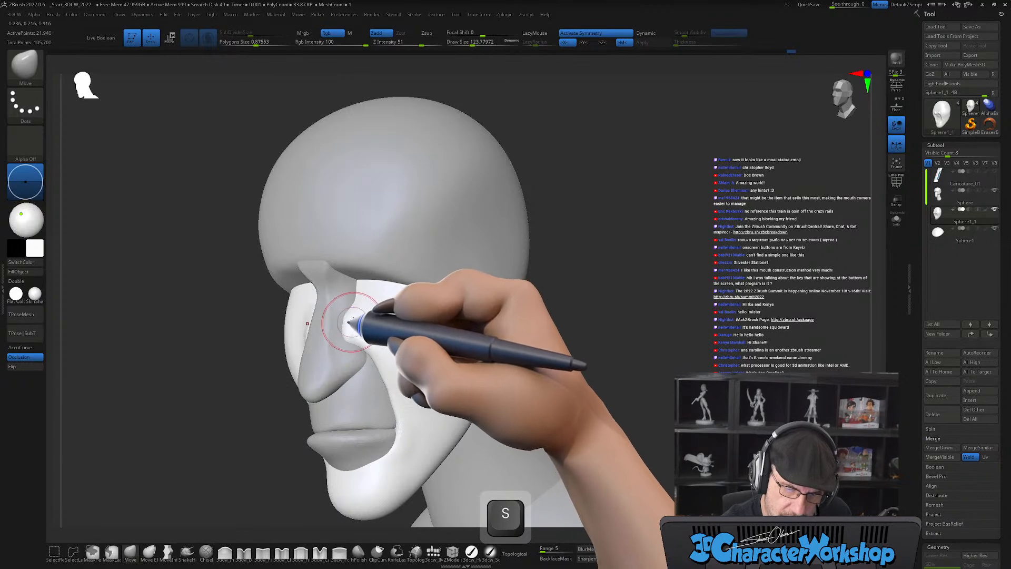
right_click_drag(350, 314, 352, 317)
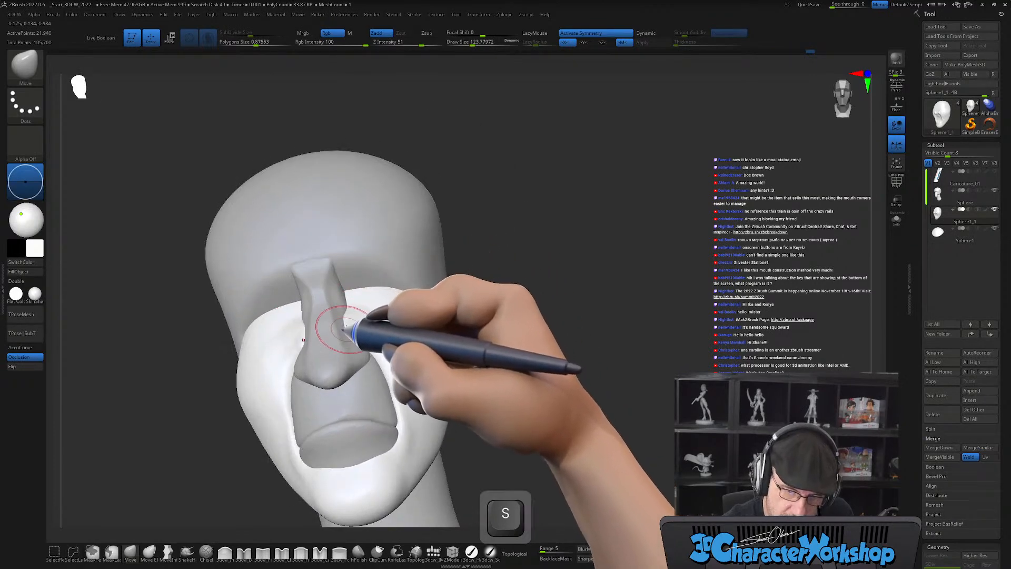
right_click_drag(403, 363, 375, 337)
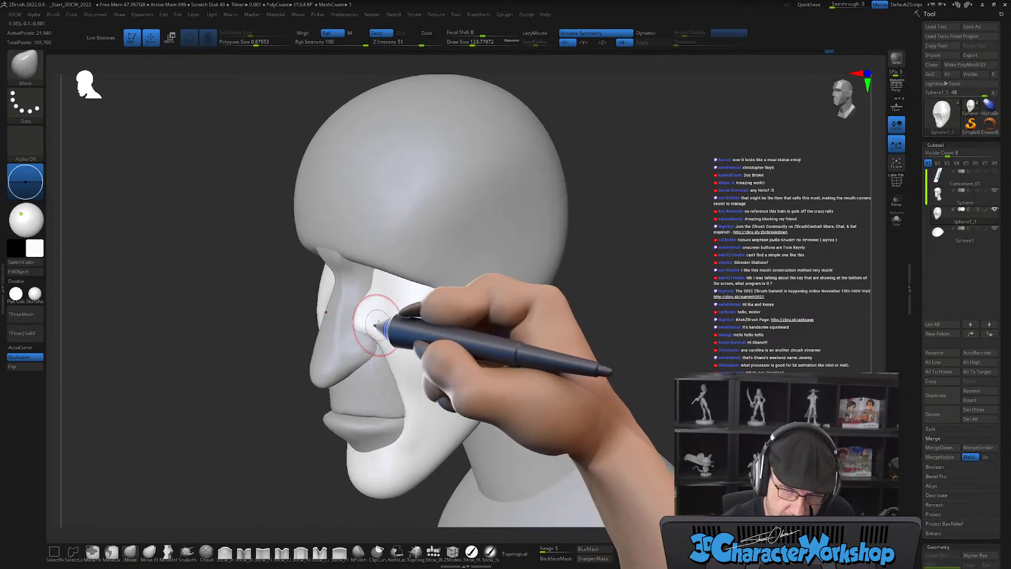
left_click_drag(372, 322, 380, 305, "shift")
mouse_move(396, 305)
right_mouse_down()
mouse_move(406, 291)
mouse_move(368, 305)
right_mouse_up()
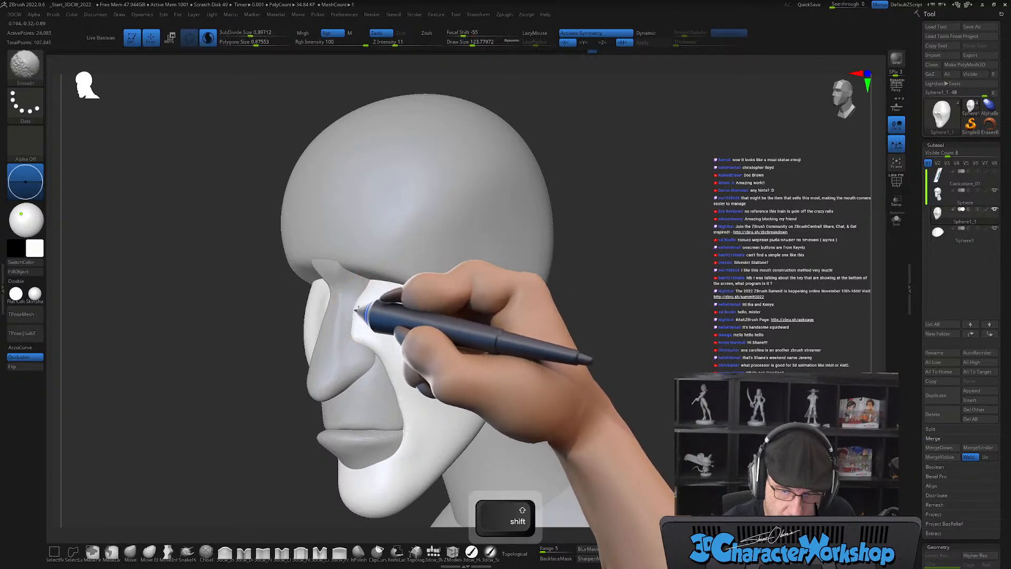
mouse_move(354, 315)
right_mouse_down()
mouse_move(401, 294)
mouse_move(363, 287)
right_mouse_up()
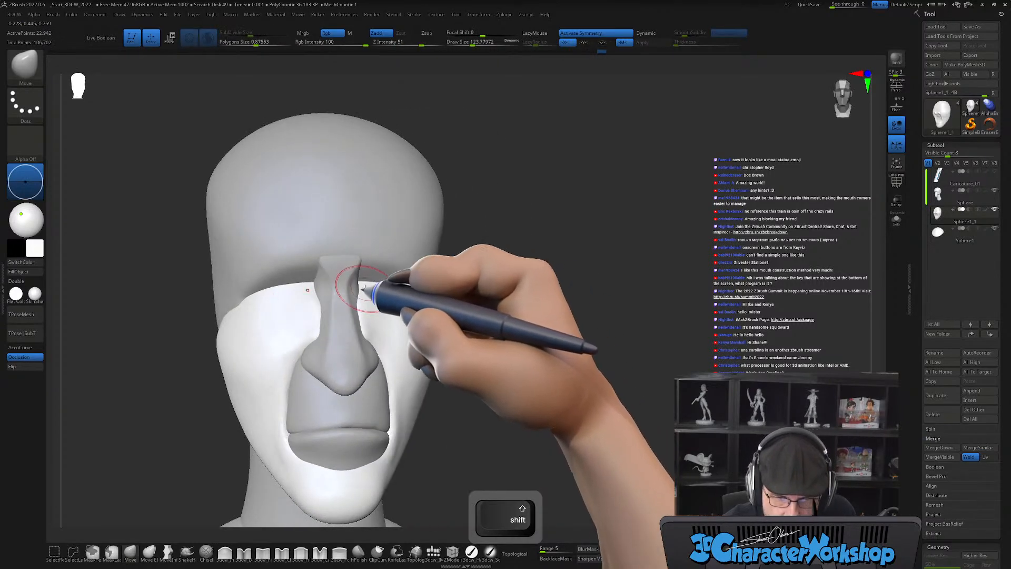
Select the head subtool and merge the face subtool below it into the head.
right_click_drag(436, 321, 553, 332, "shift")
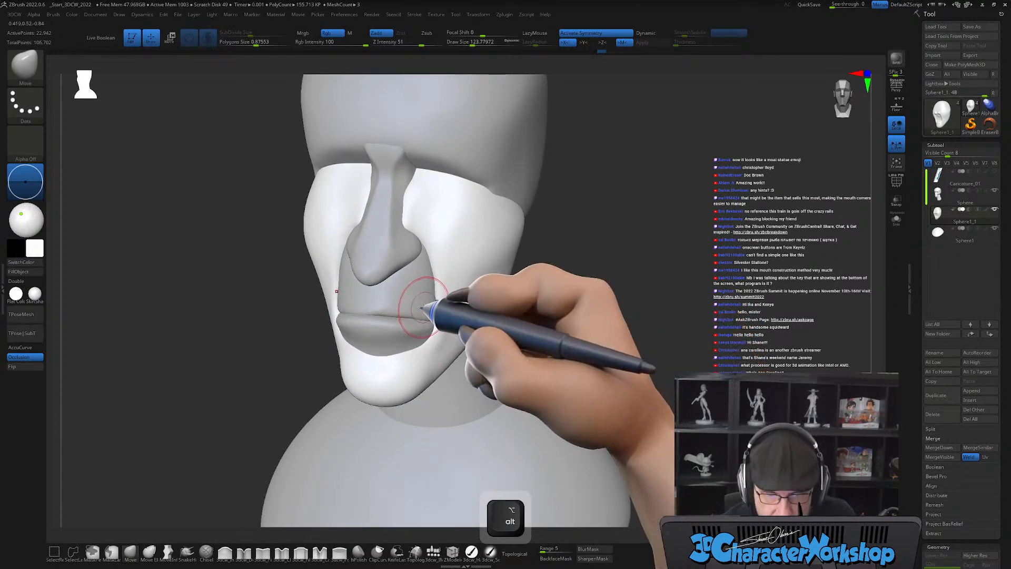
left_click(442, 322, "alt")
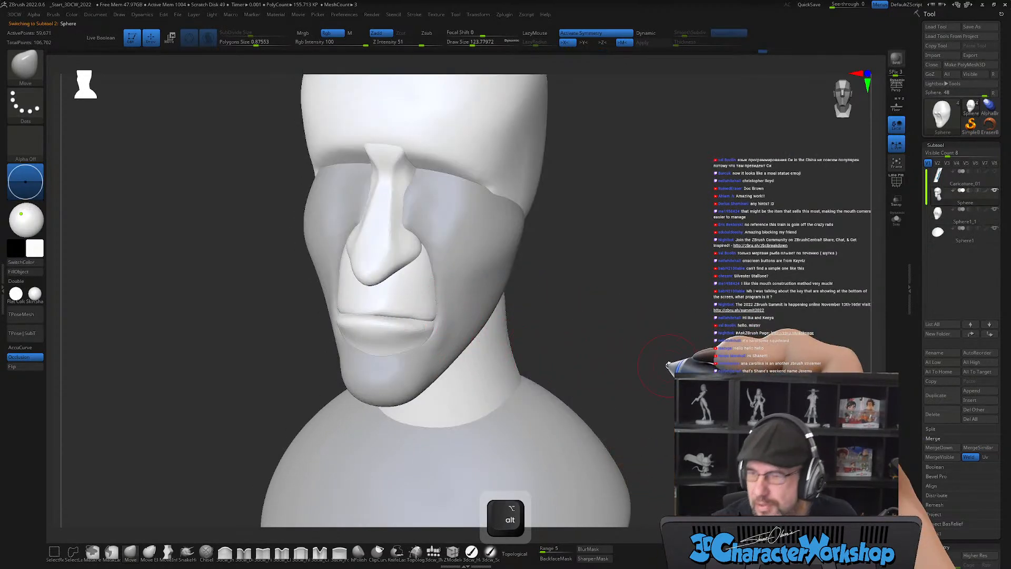
left_click_drag(670, 260, 711, 257, "shift")
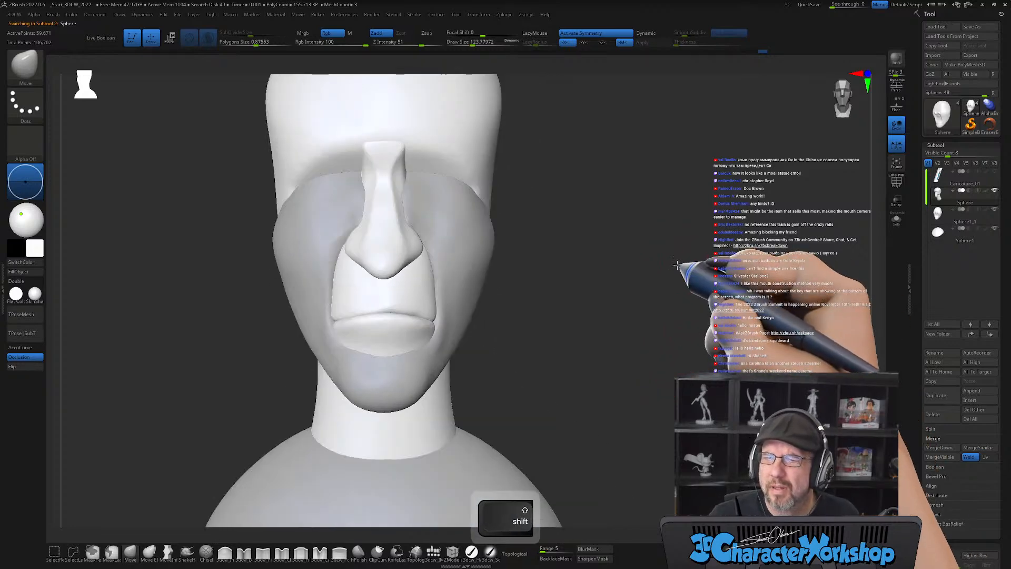
mouse_move(653, 308)
left_mouse_down("alt")
mouse_move(668, 295)
mouse_move(528, 336)
mouse_move(706, 276)
mouse_move(668, 271)
mouse_move(718, 226)
mouse_move(727, 267)
mouse_move(696, 253)
left_mouse_up("alt")
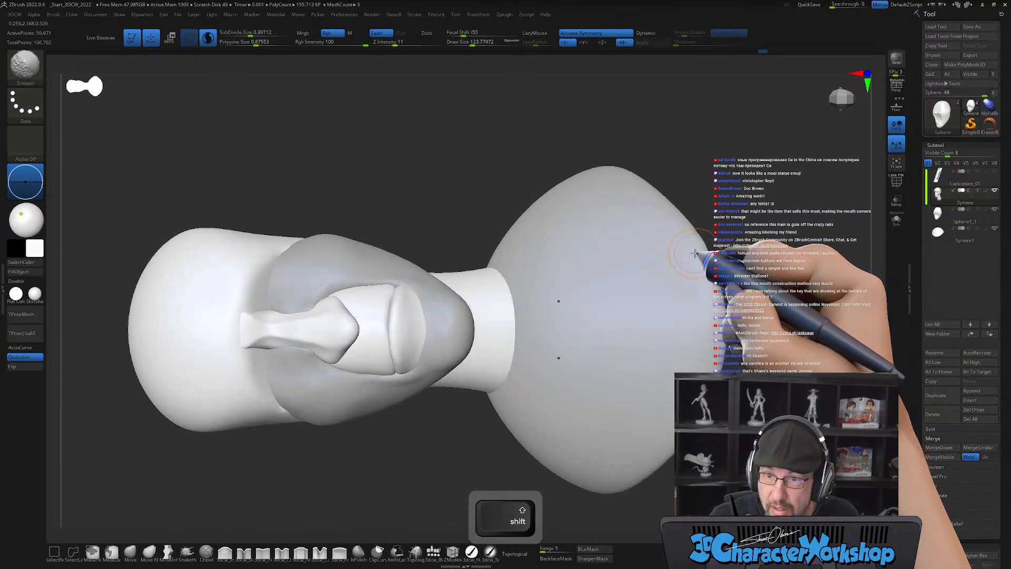
key("s")
left_click_drag(413, 183, 414, 206, "alt")
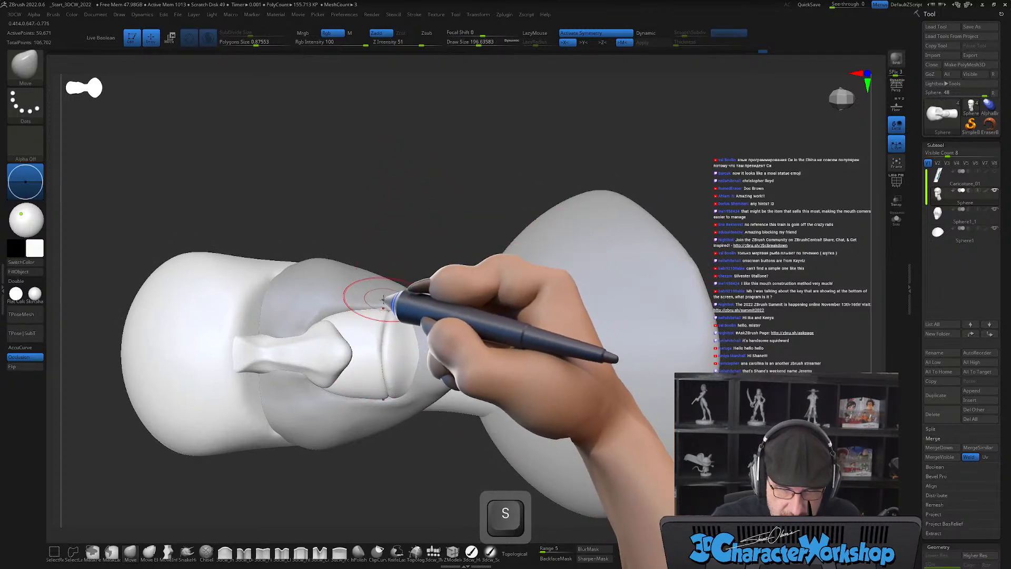
mouse_move(940, 222)
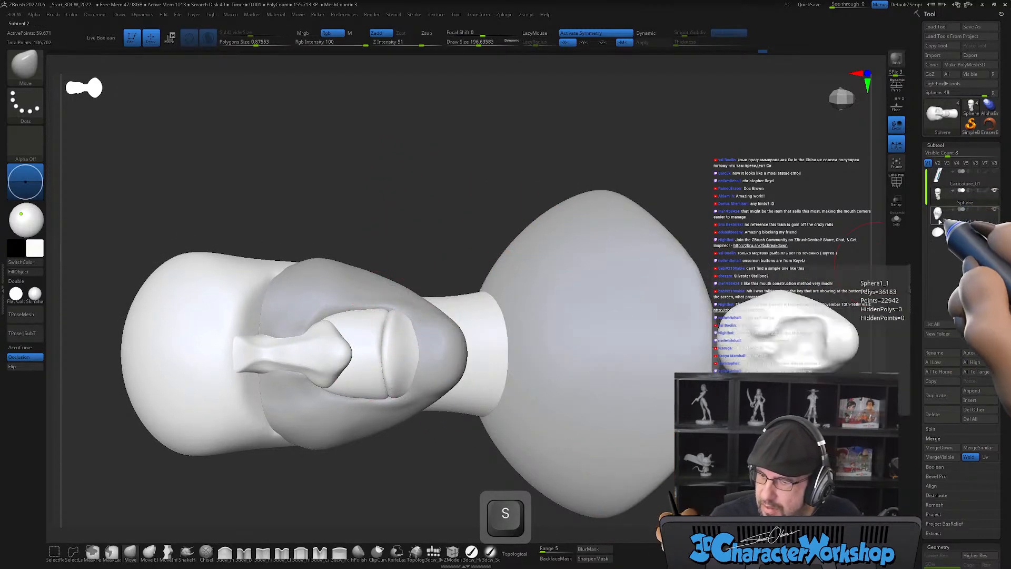
left_click(943, 446)
Display the merged head's polygroups and wireframe, viewing the face from the front.
left_click_drag(399, 203, 409, 204)
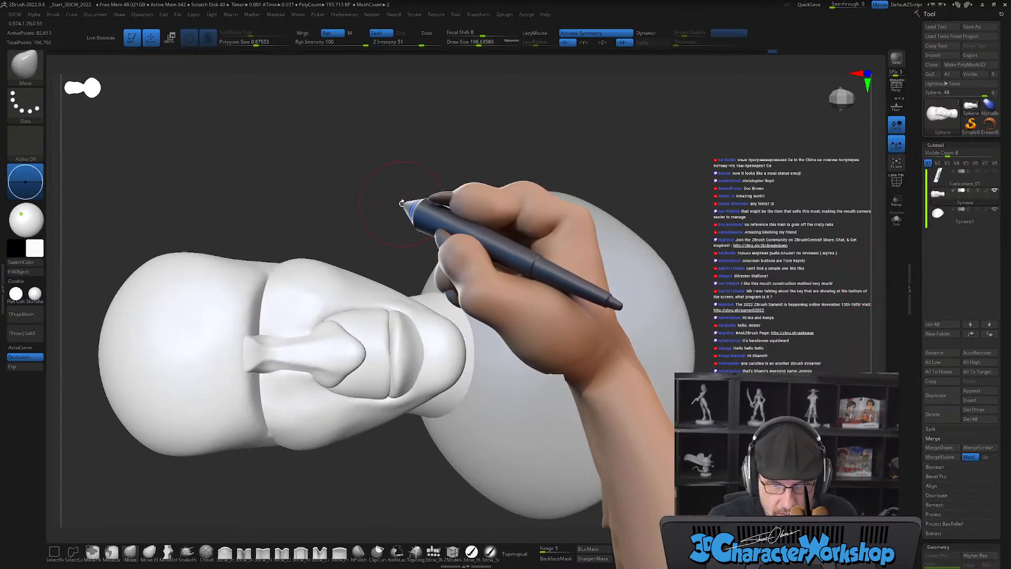
left_click_drag(389, 464, 390, 501, "alt")
left_click_drag(435, 371, 432, 361, "alt")
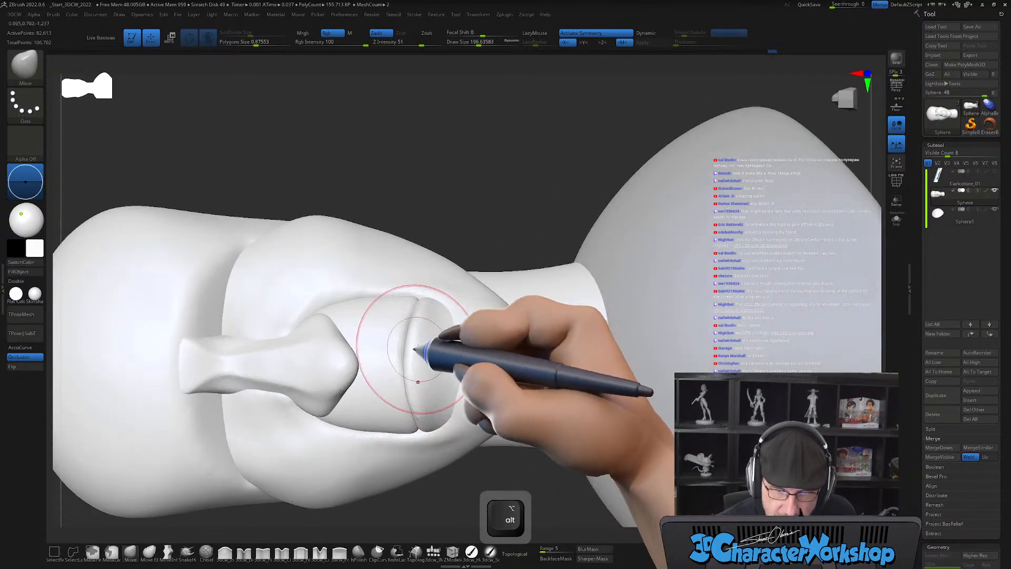
right_click_drag(435, 376, 583, 360, "alt")
key("shift+f")
key("s")
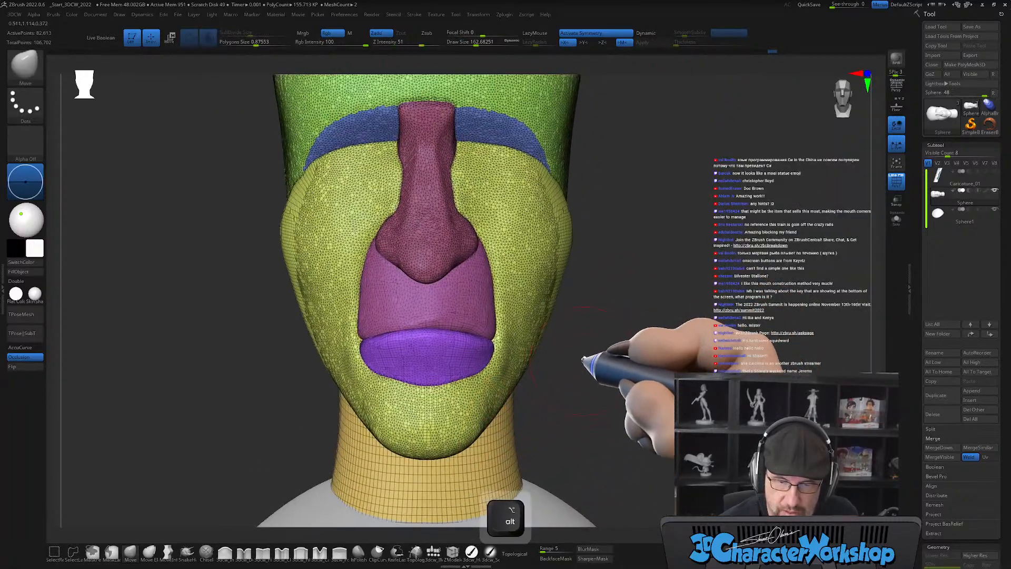
Mirror the merged head mesh across its centre line and return to sculpting with the Move brush.
key("w")
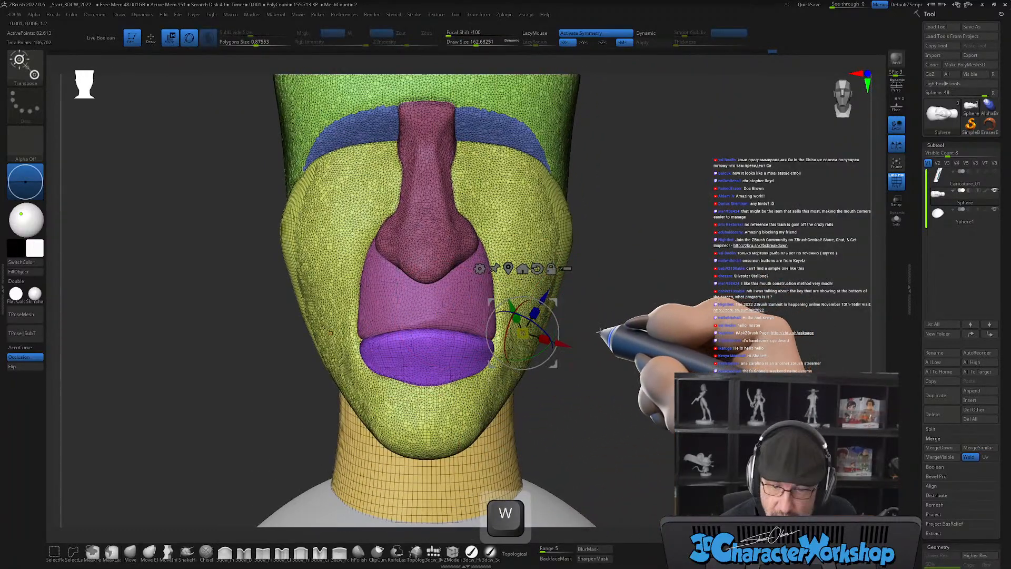
key("2")
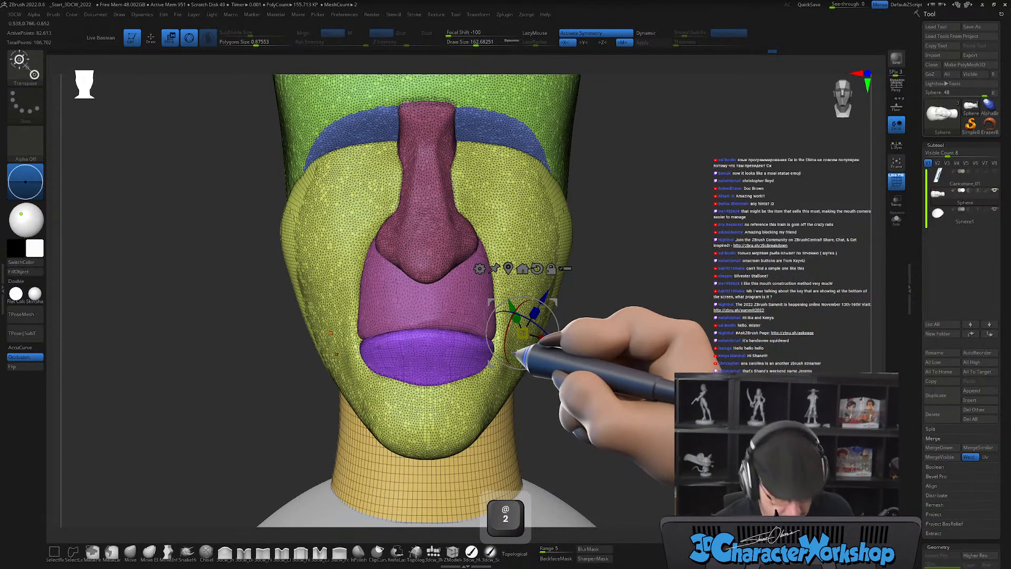
key("2")
left_click(514, 216)
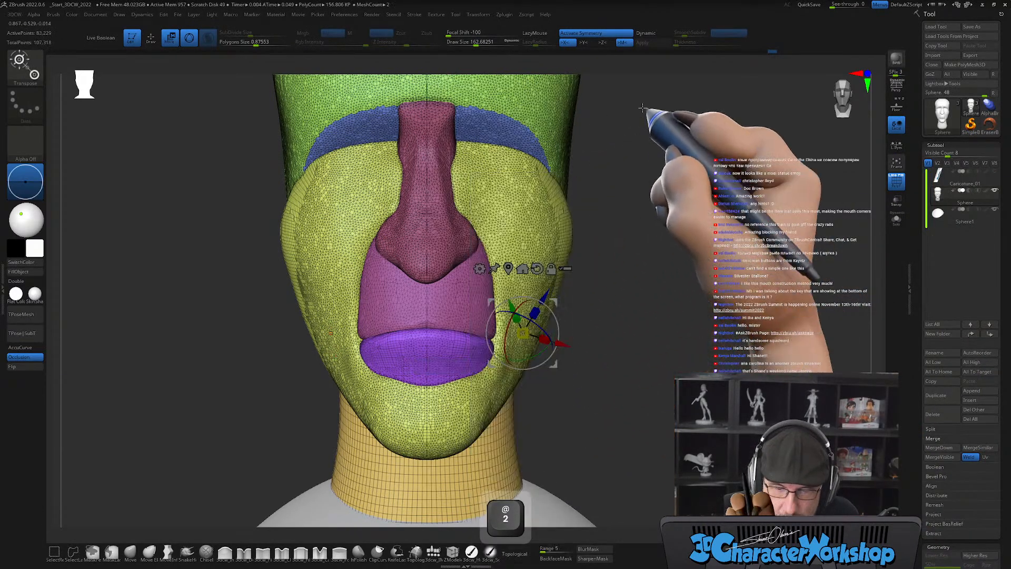
key("q")
Try to reshape the mouth area with the Move brush at a draw size of about 217.
mouse_move(594, 375)
left_mouse_down()
mouse_move(605, 389)
mouse_move(589, 404)
left_mouse_up()
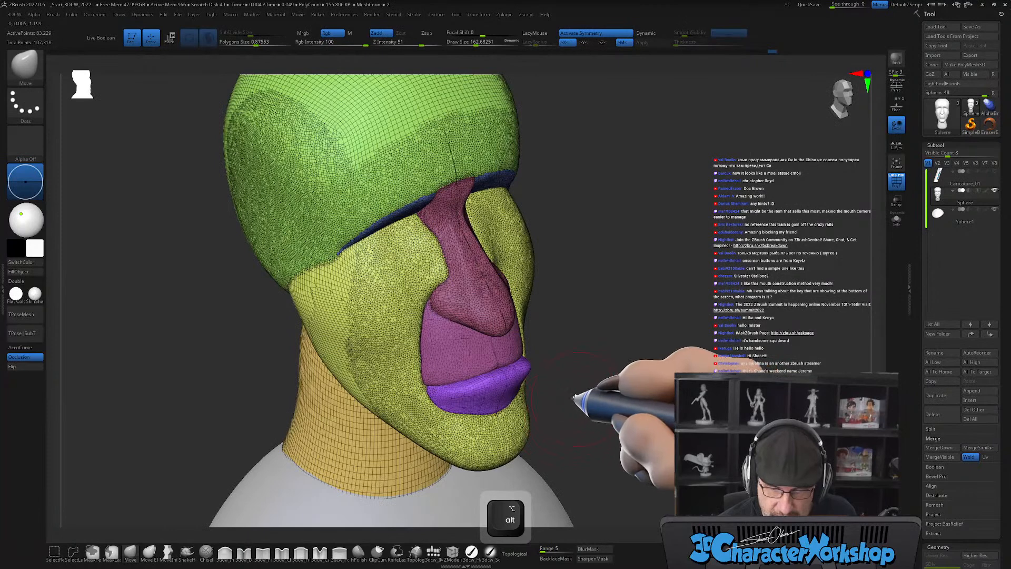
key("s")
left_click_drag(479, 388, 474, 392)
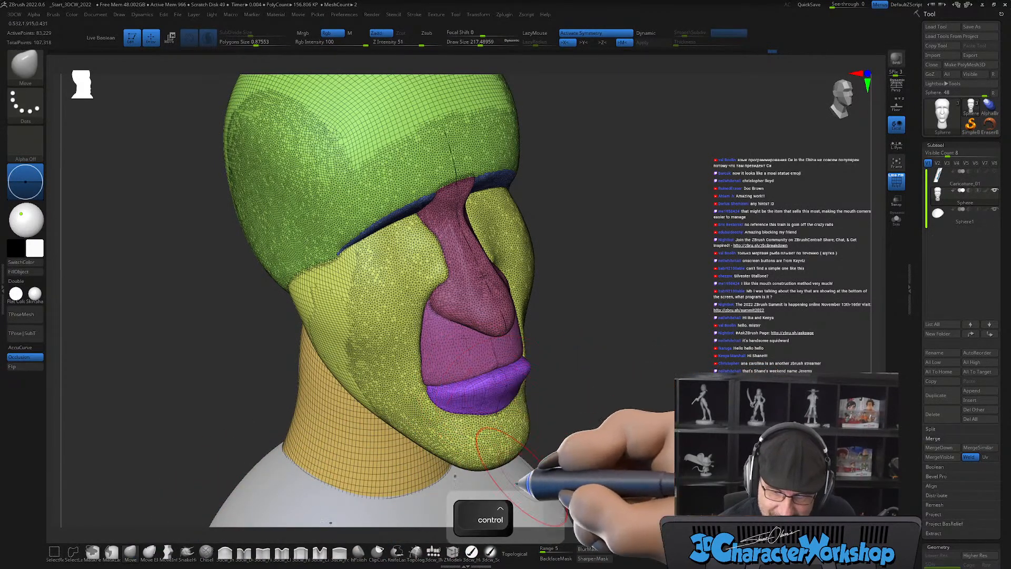
key("ctrl+z")
Turn on topological masking and shape the lips in profile with the Move brush, reducing the draw size to about 145.
mouse_move(616, 392)
left_mouse_down()
mouse_move(595, 402)
mouse_move(596, 386)
mouse_move(651, 411)
left_mouse_up()
key("ctrl")
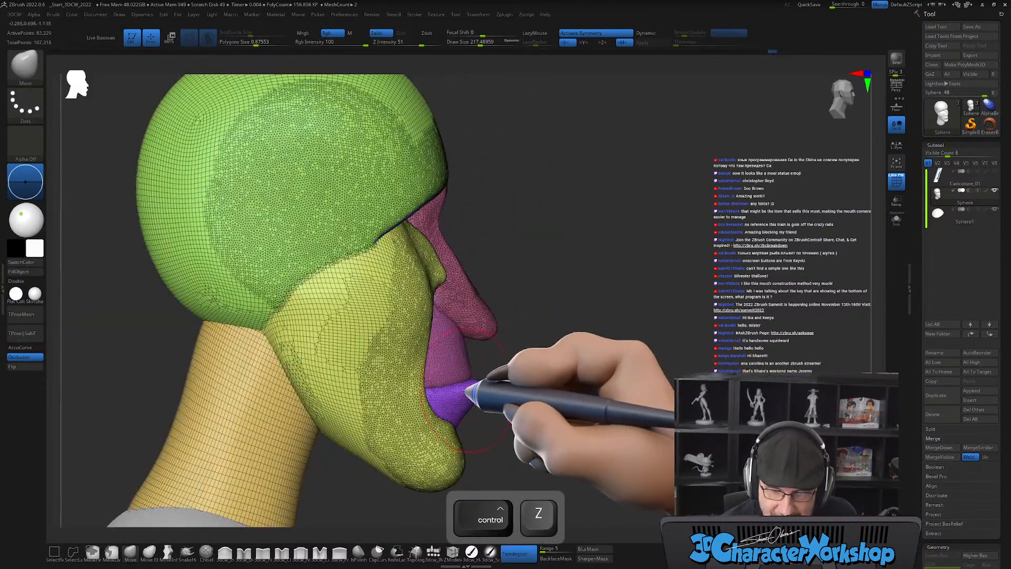
mouse_move(577, 373)
left_mouse_down("alt")
mouse_move(578, 344)
mouse_move(569, 363)
left_mouse_up("alt")
key("s")
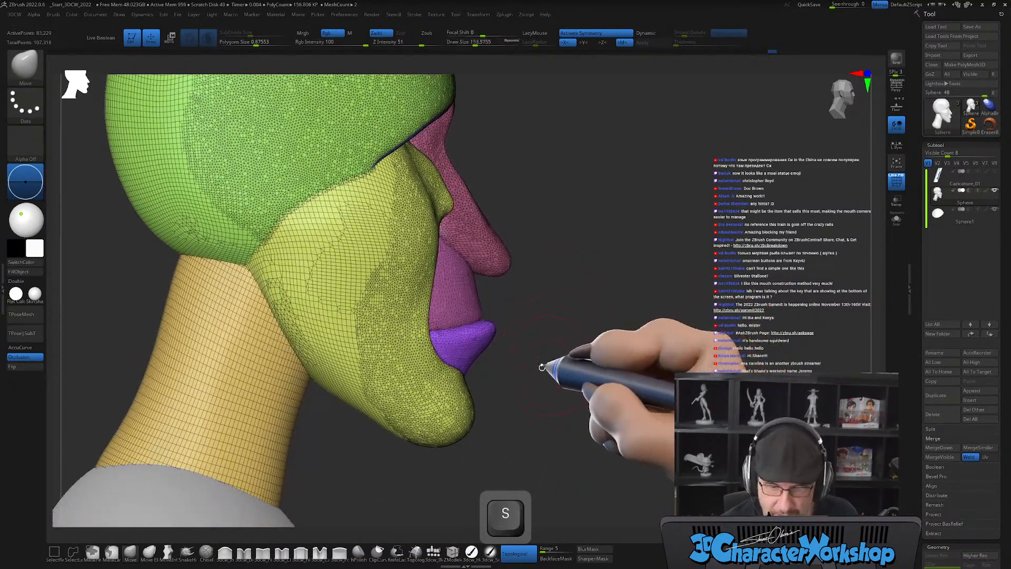
left_click_drag(518, 343, 571, 372, "alt")
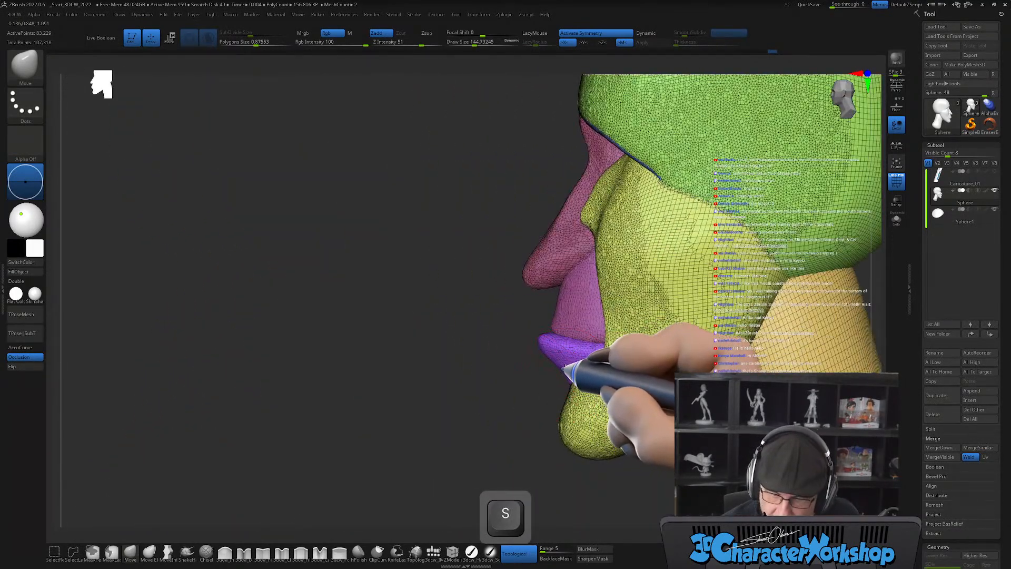
Switch to the custom 3dcw brush and work on the purple lip volume at a draw size of about 94, undoing the first stroke.
left_click(220, 553)
left_click_drag(445, 404, 540, 356)
key("s")
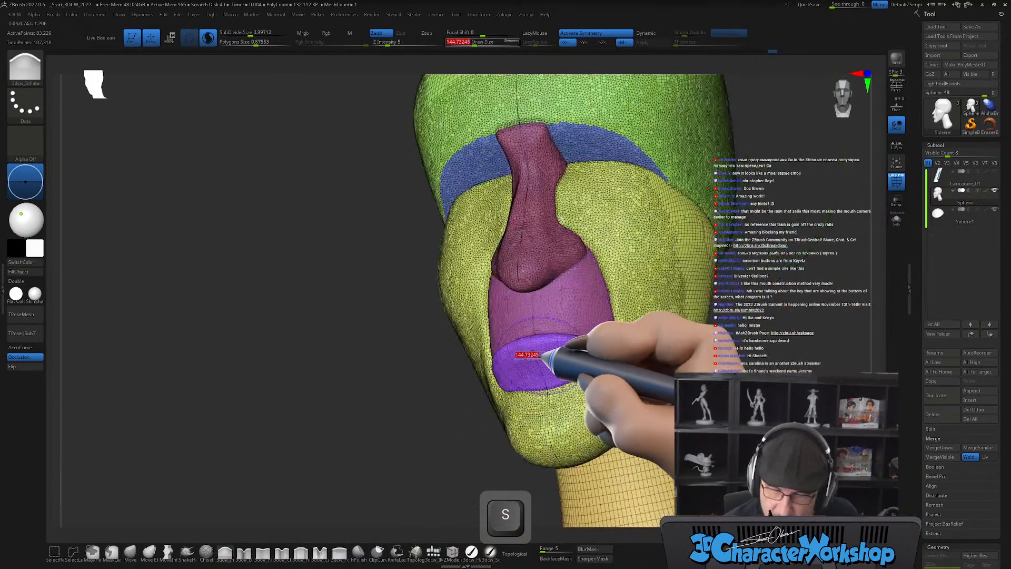
left_click_drag(458, 371, 598, 354)
key("ctrl+z")
left_click(519, 553)
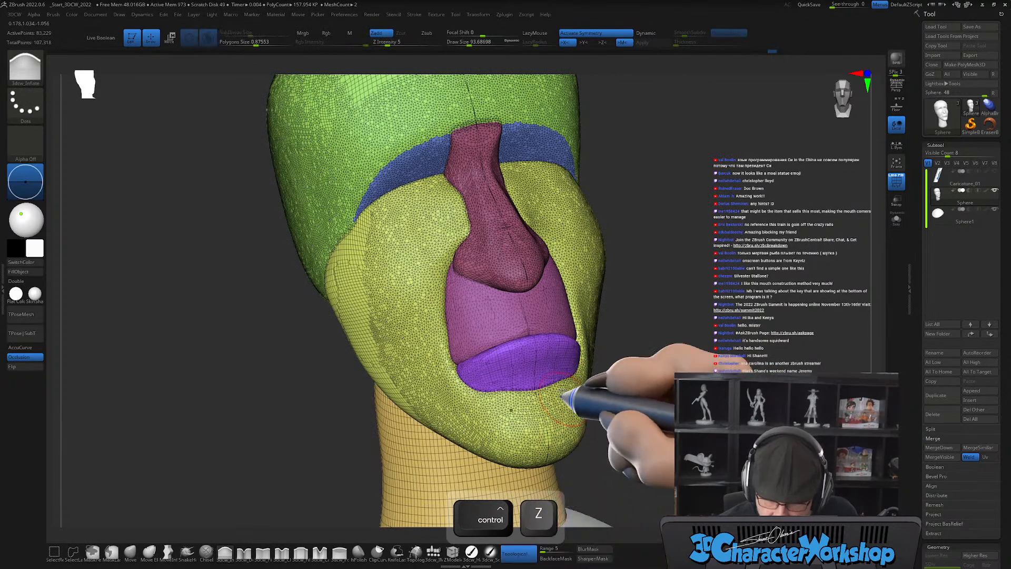
left_click_drag(622, 346, 563, 352)
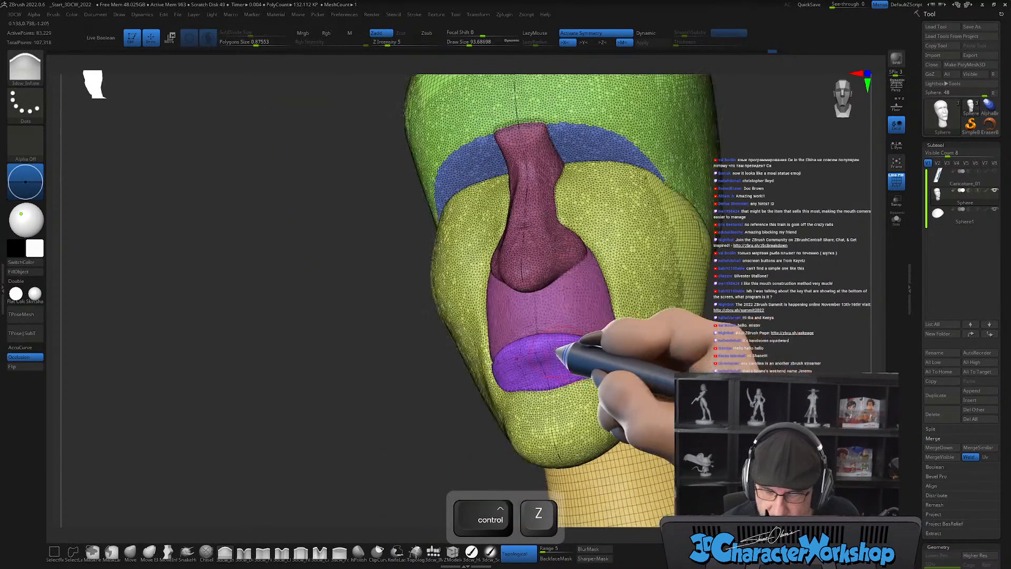
Turn off the brush's topological masking and continue shaping the lips with Sculptris Pro active.
key("shift")
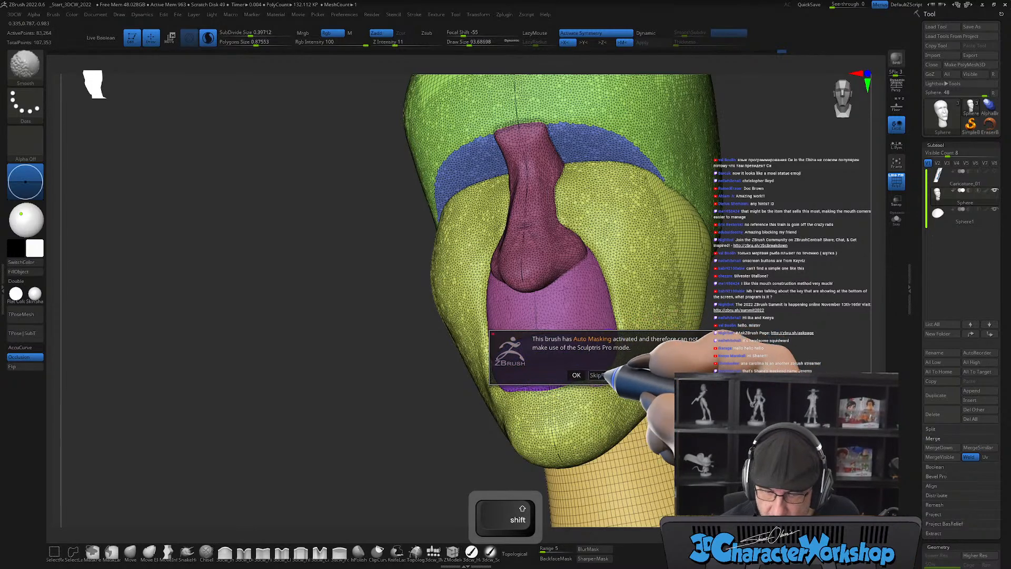
right_click_drag(591, 380, 506, 404, "alt")
left_click(517, 552)
left_click_drag(669, 369, 604, 352)
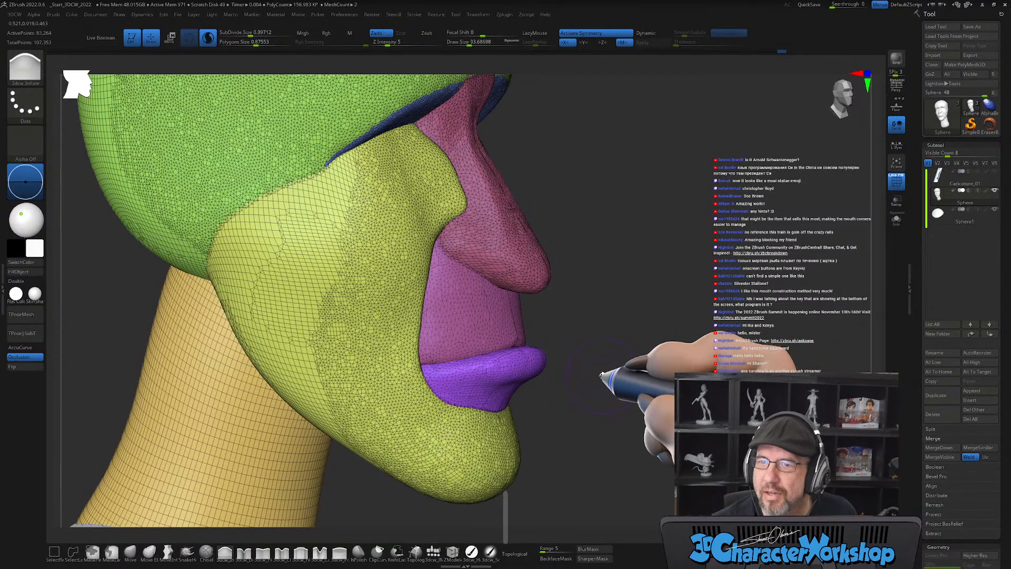
Isolate the pink upper-mouth polygroup between the nose and lips and turn it to expose its lower edge.
left_click(495, 331, "ctrl+shift")
left_click_drag(624, 337, 583, 367)
key("shift")
mouse_move(481, 433)
left_mouse_down("shift")
mouse_move(542, 292)
mouse_move(526, 307)
left_mouse_up("shift")
mouse_move(634, 329)
left_mouse_down()
mouse_move(609, 341)
mouse_move(637, 412)
mouse_move(668, 411)
mouse_move(647, 415)
mouse_move(647, 429)
left_mouse_up()
mouse_move(529, 421)
left_mouse_down("alt")
mouse_move(520, 381)
mouse_move(492, 384)
mouse_move(402, 332)
mouse_move(373, 358)
mouse_move(409, 377)
left_mouse_up("alt")
mouse_move(345, 469)
left_mouse_down("alt")
mouse_move(348, 495)
mouse_move(399, 482)
left_mouse_up("alt")
left_click_drag(496, 445, 501, 413, "alt")
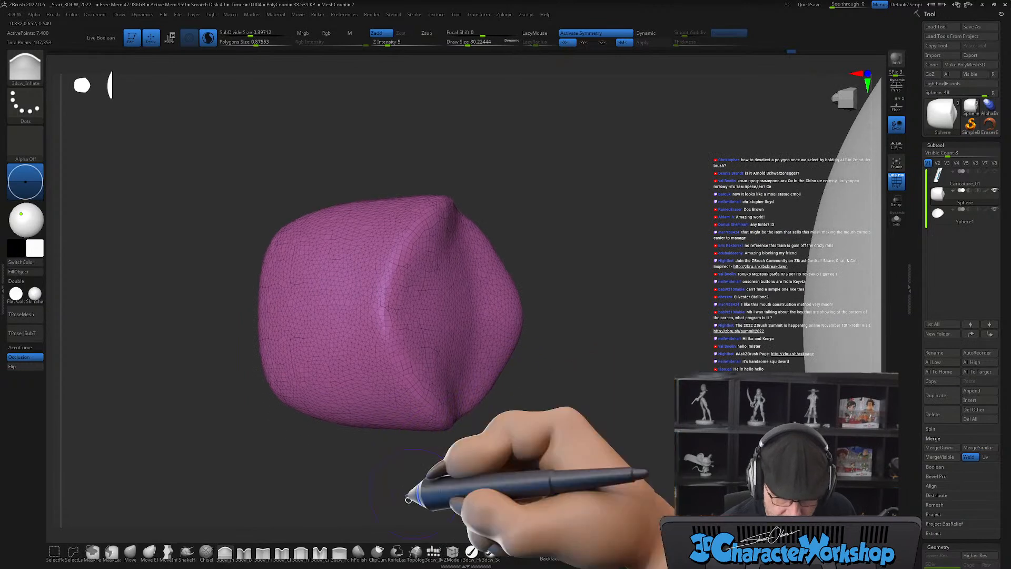
Polish the lower edge of the isolated upper-mouth form with the polish brush at a draw size of about 65.
left_click(358, 552)
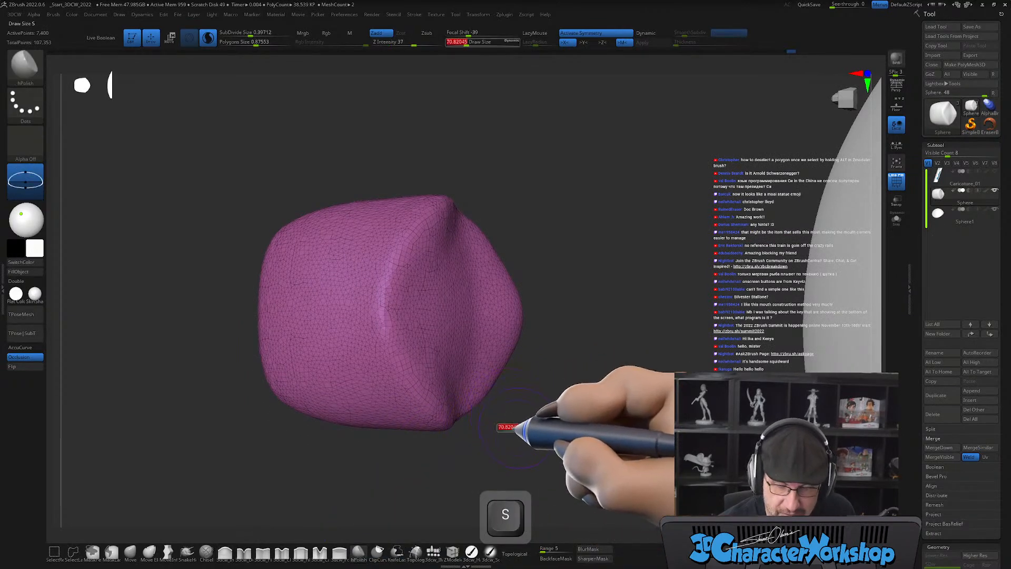
mouse_move(522, 422)
left_mouse_down()
mouse_move(535, 406)
mouse_move(519, 401)
left_mouse_up()
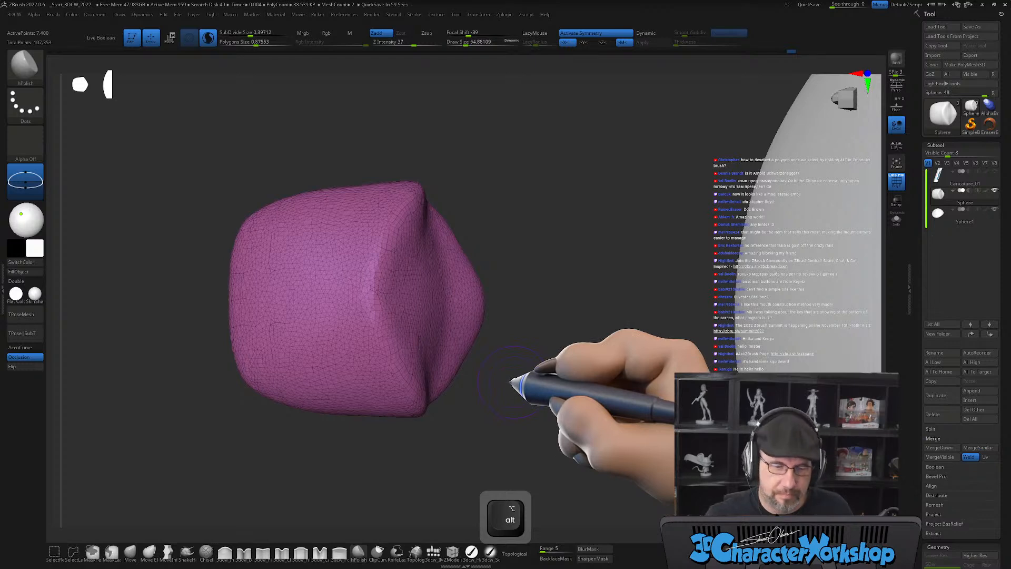
left_click_drag(381, 266, 402, 402)
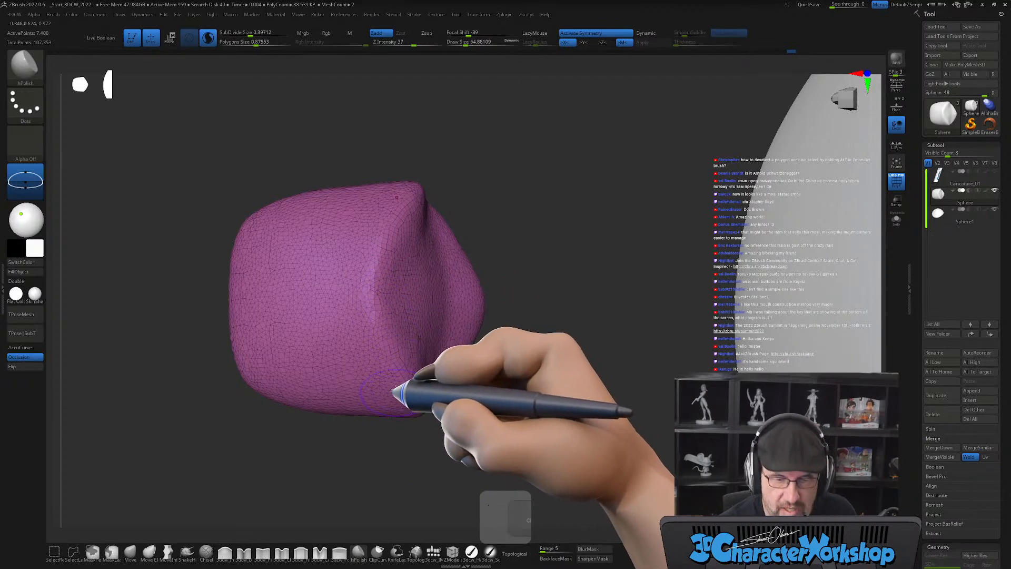
left_click_drag(372, 297, 408, 403)
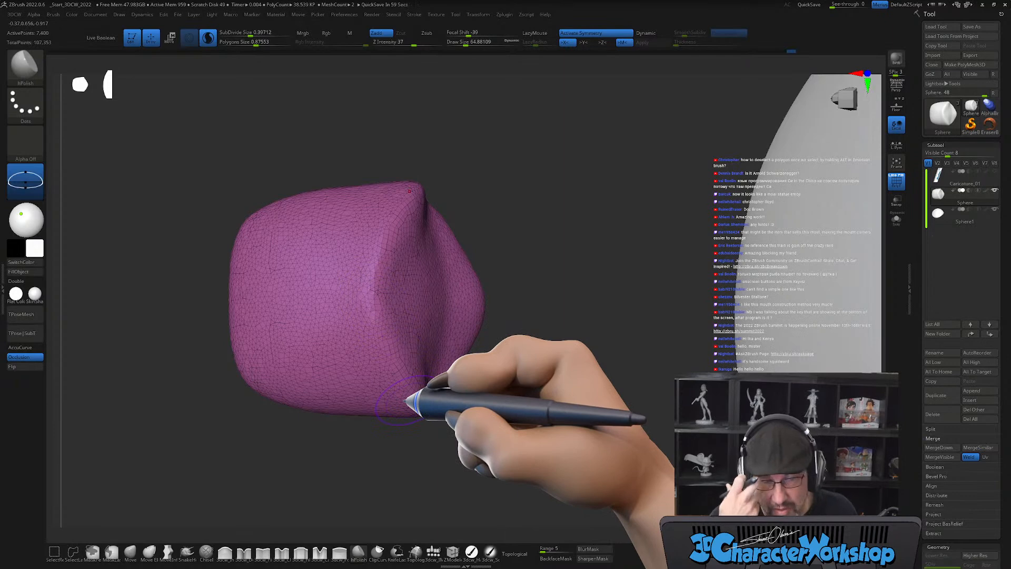
key("s")
mouse_move(388, 319)
left_mouse_down()
mouse_move(398, 358)
mouse_move(390, 343)
left_mouse_up()
left_click_drag(475, 396, 467, 372)
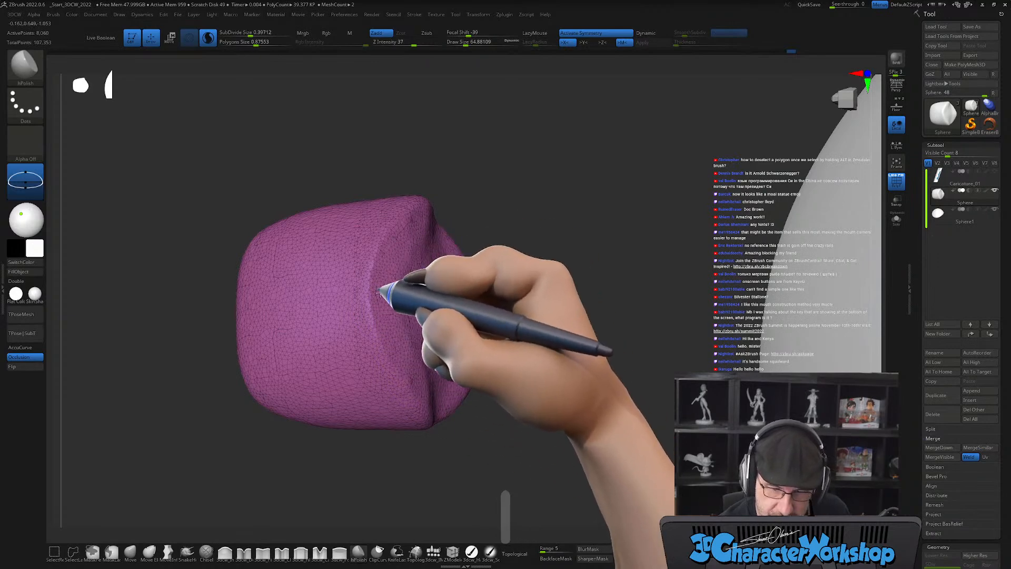
mouse_move(478, 362)
left_mouse_down()
mouse_move(515, 354)
mouse_move(488, 377)
mouse_move(501, 343)
mouse_move(487, 366)
left_mouse_up()
Compare the upper-mouth form with the full head, isolate it again and undo the last polish strokes.
left_click(534, 367, "ctrl+shift")
left_click_drag(538, 221, 477, 226)
left_click(484, 182, "ctrl+shift")
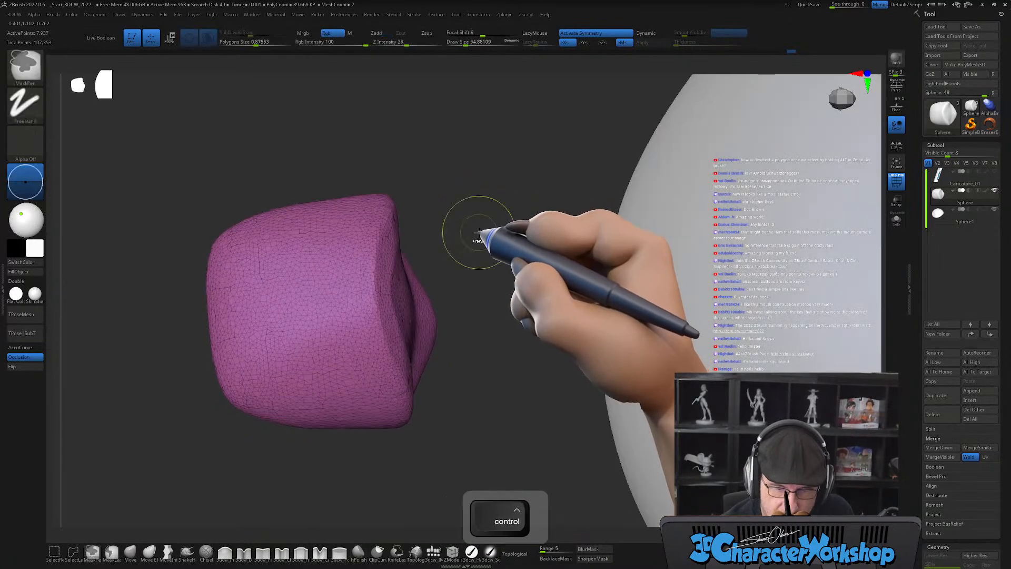
key("ctrl+z")
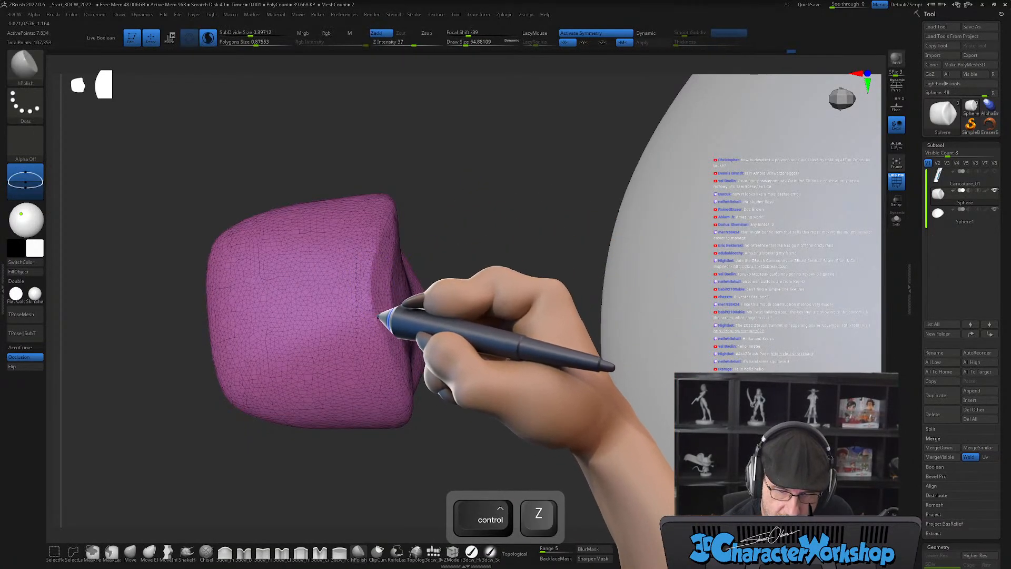
key("ctrl+z")
Polish the upper-mouth form's lower rim again, reducing the draw size to about 46.
left_click_drag(455, 263, 445, 276, "alt")
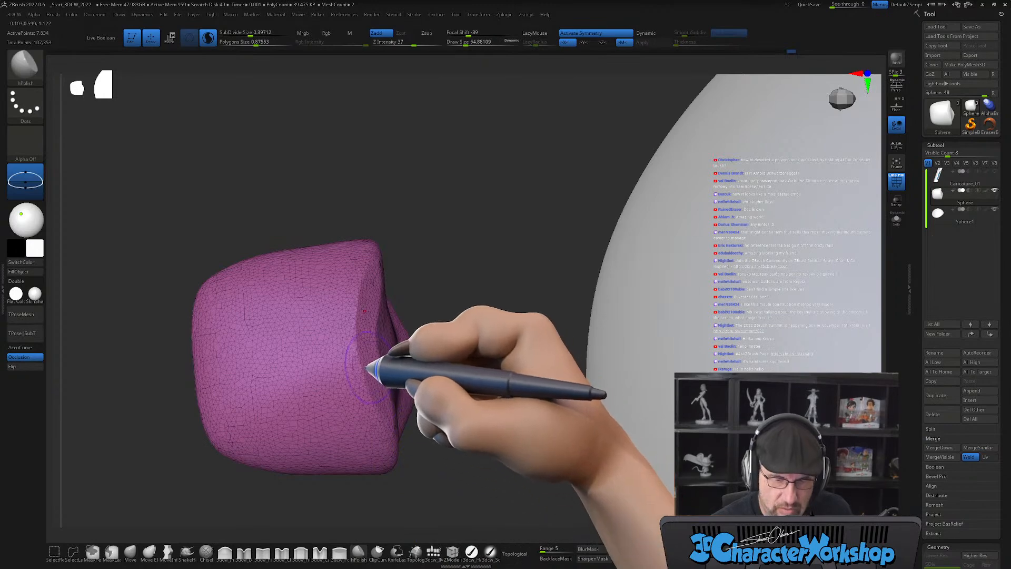
left_click_drag(444, 345, 443, 370, "alt")
key("s")
left_click_drag(476, 424, 450, 373, "alt")
key("s")
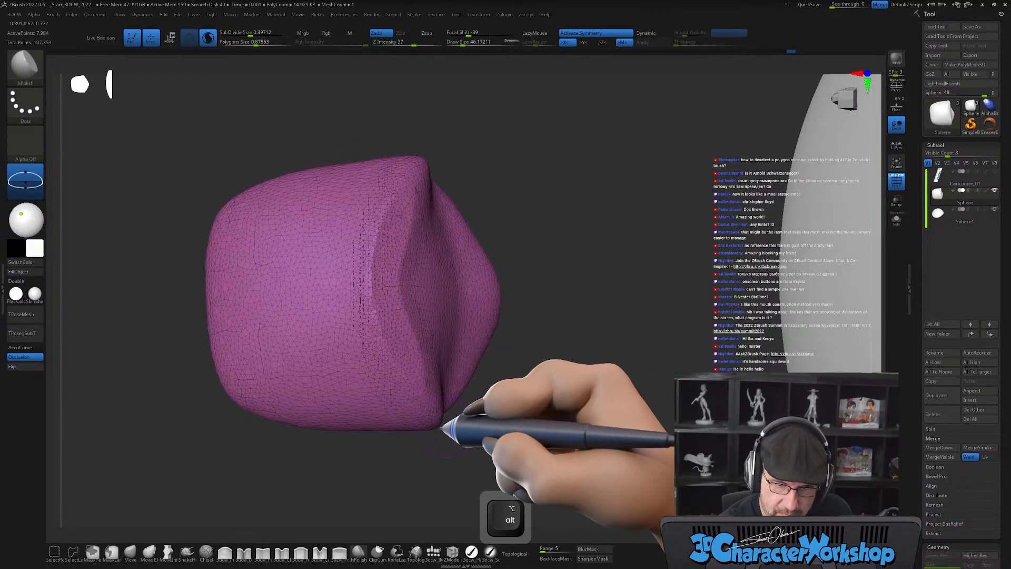
Hide the wireframe, bring back the whole head and refine the seam between the upper mouth and the lips.
key("shift+f")
left_click_drag(544, 436, 556, 422)
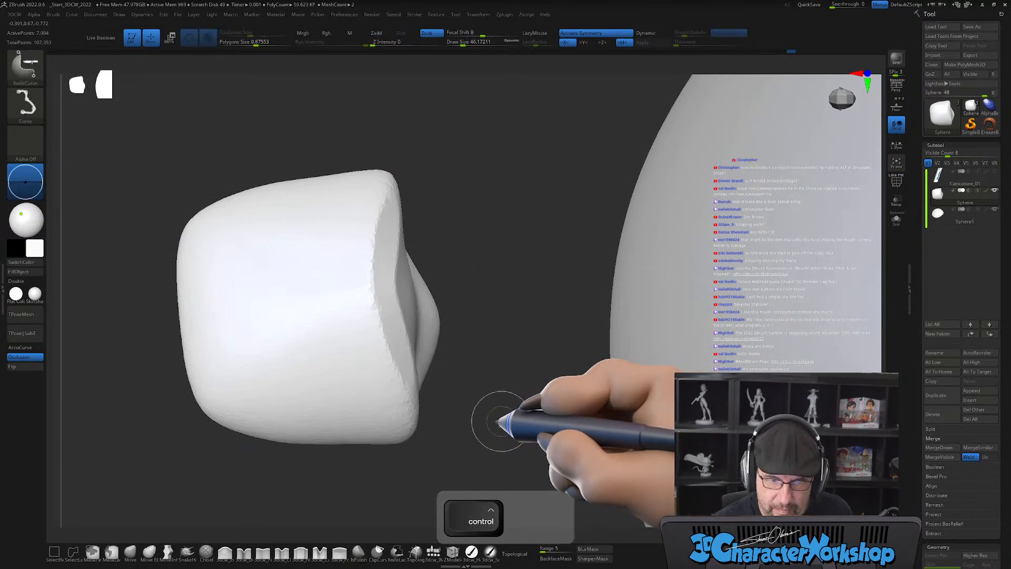
left_click(502, 421, "ctrl+shift")
right_click_drag(457, 416, 442, 393)
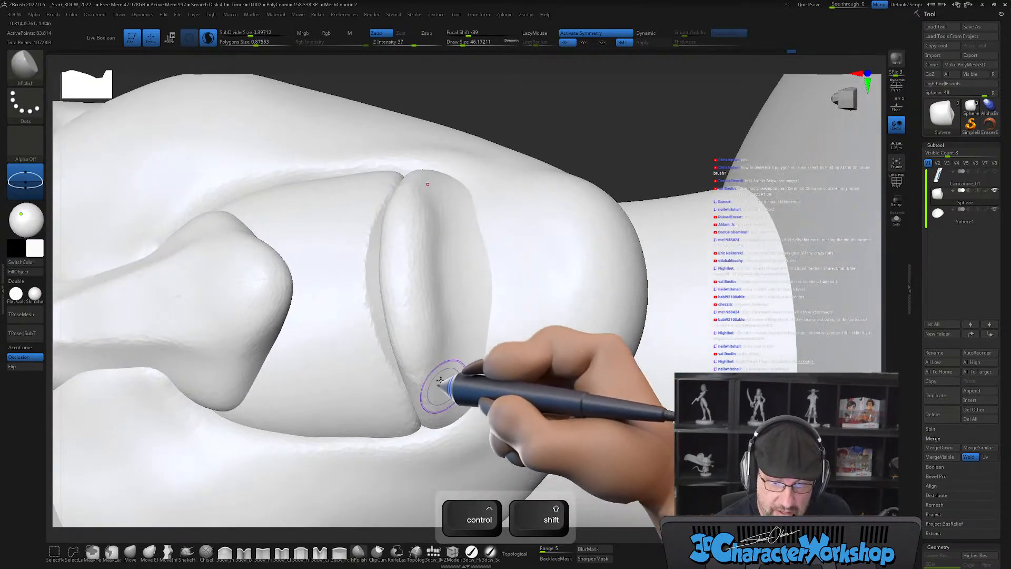
mouse_move(396, 311)
right_mouse_down("alt")
mouse_move(413, 291)
mouse_move(422, 246)
mouse_move(431, 277)
mouse_move(425, 268)
mouse_move(419, 284)
mouse_move(435, 322)
mouse_move(396, 325)
right_mouse_up("alt")
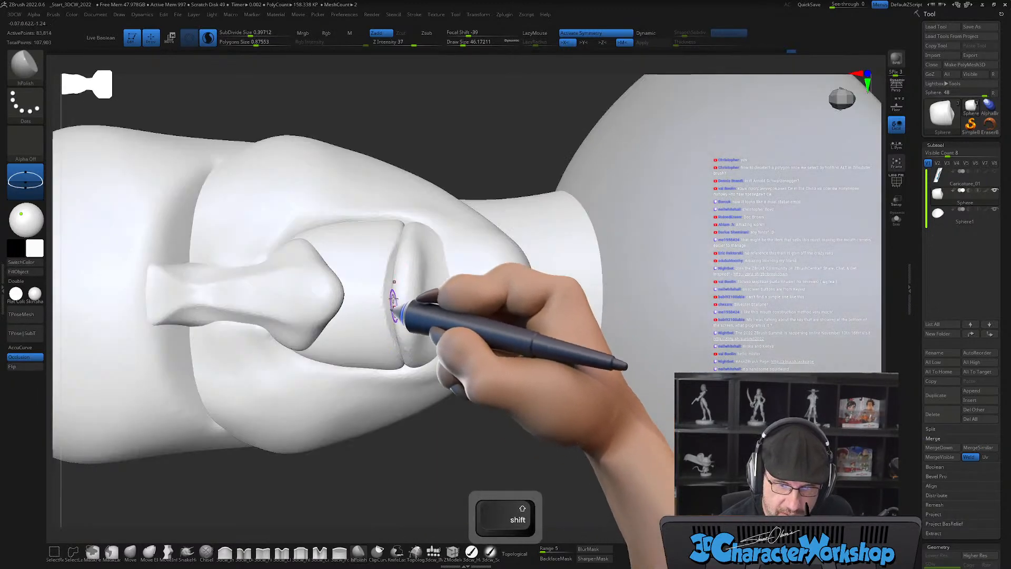
Mask the whole head except the upper-mouth form.
right_click_drag(411, 282, 420, 322)
key("w")
key("q")
key("w")
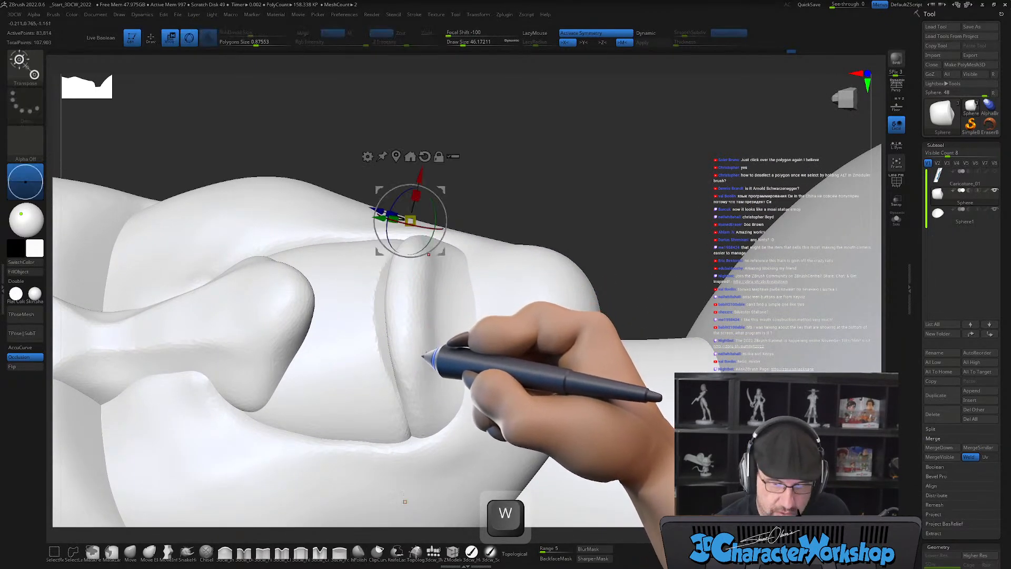
left_click(422, 351, "ctrl")
key("q")
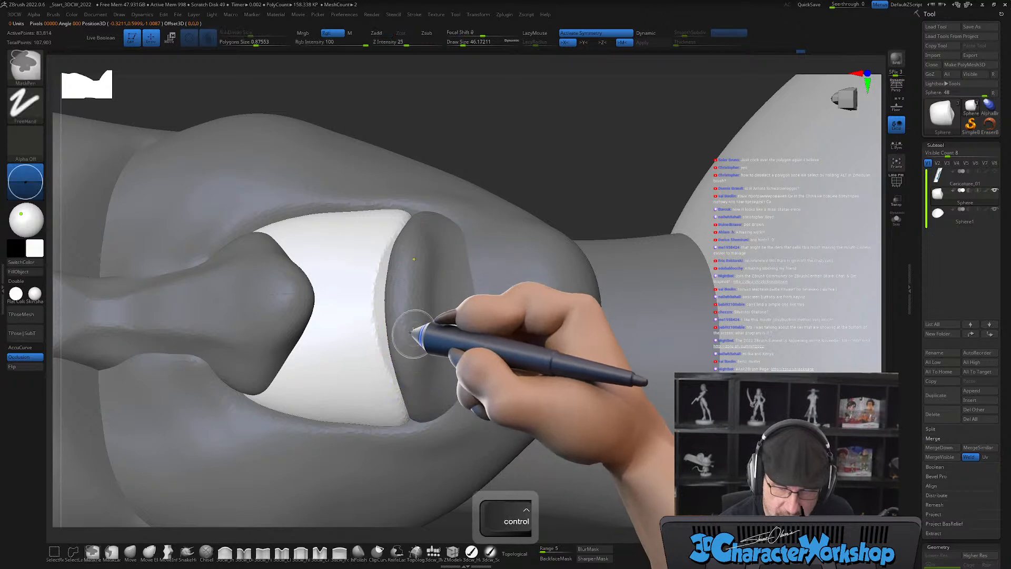
Hide the lip form and smooth the lower rim of the unmasked upper-mouth form.
left_click(405, 337, "ctrl+shift")
left_click(424, 329, "ctrl+shift")
right_click_drag(427, 329, 387, 288, "alt")
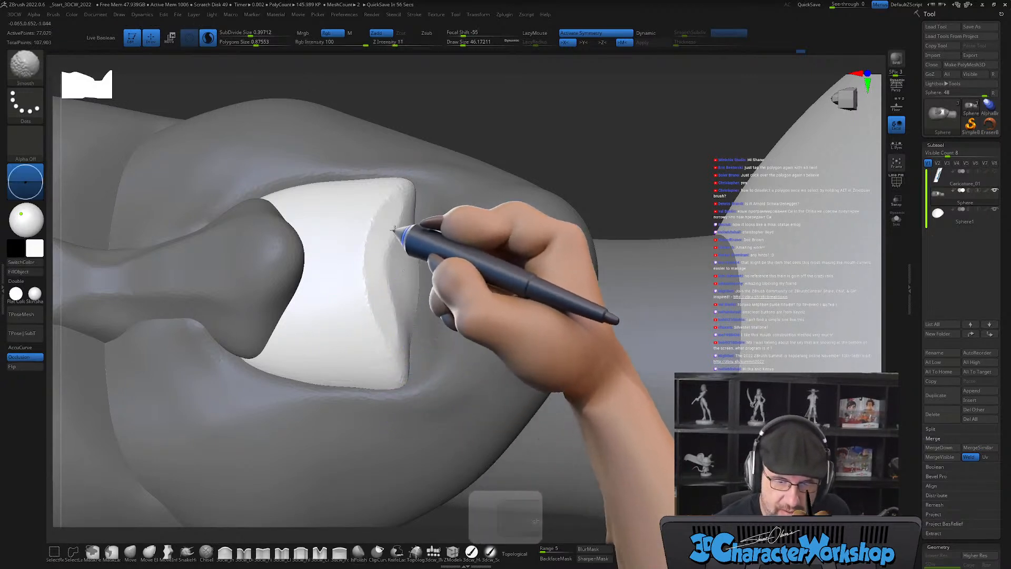
left_click_drag(399, 232, 411, 330, "shift")
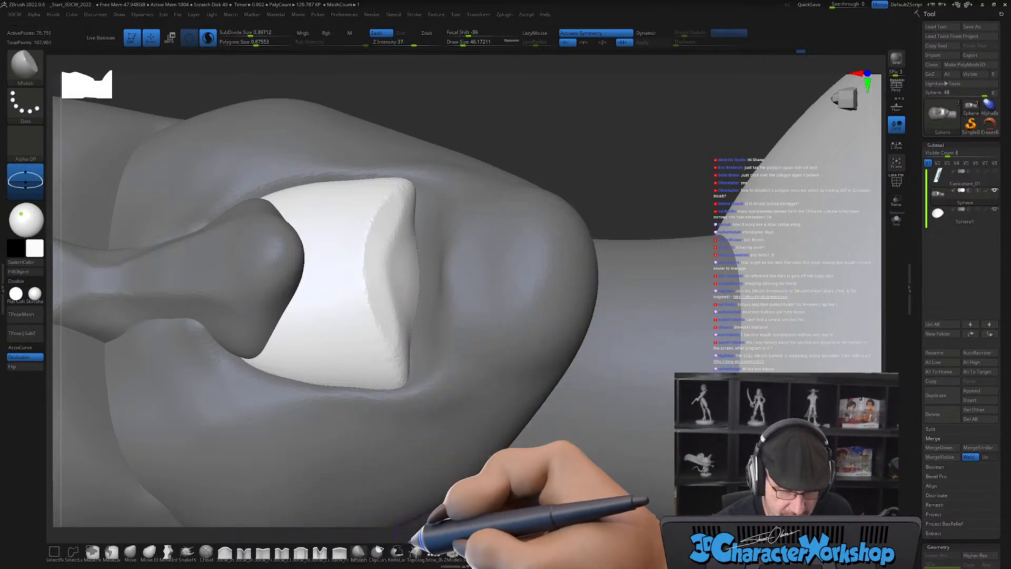
Polish the bevelled lower edge of the upper-mouth form with the polish brush at a draw size of about 68.
left_click(355, 551)
key("s")
left_click_drag(501, 141, 505, 142)
left_click_drag(370, 261, 372, 296)
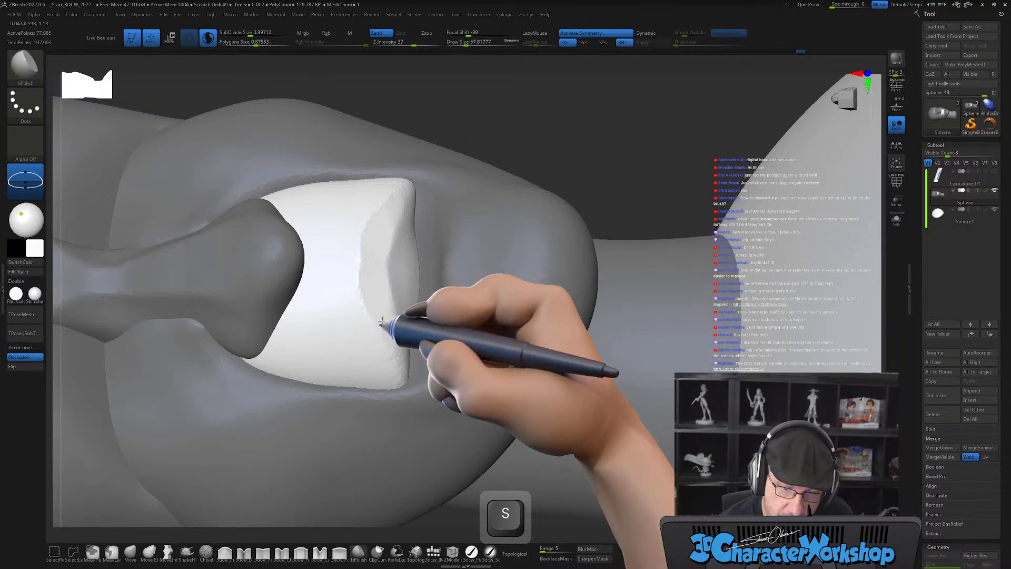
right_click_drag(385, 309, 384, 298)
left_click_drag(383, 299, 393, 352)
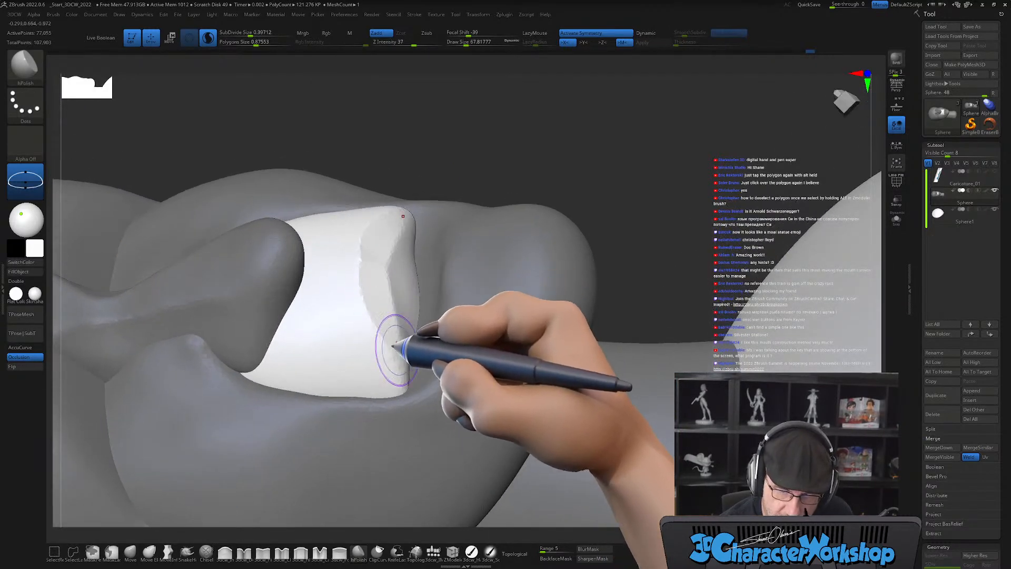
right_click_drag(383, 270, 380, 301)
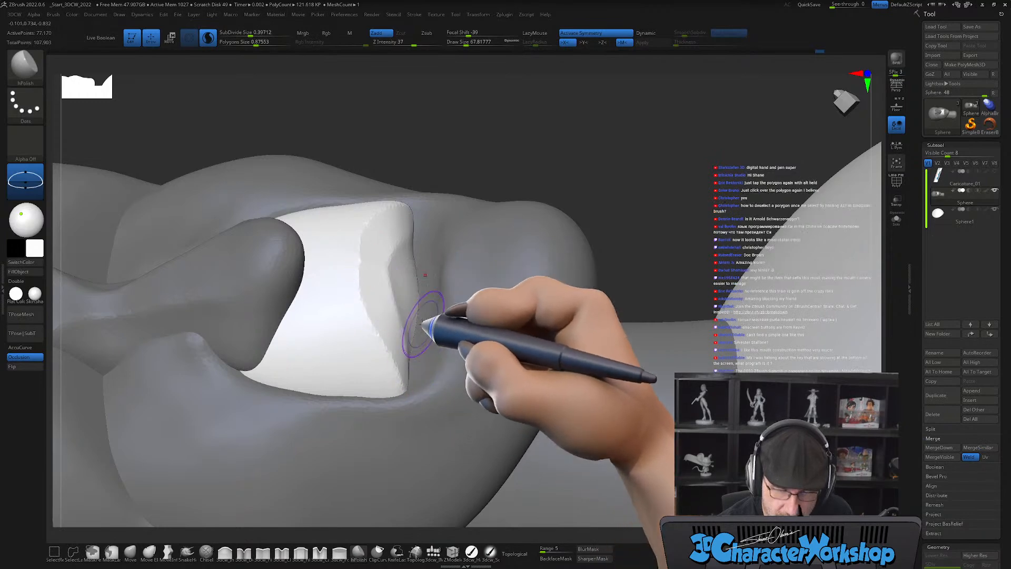
Show the wireframe, set the subdivide size to 0.2459 and smooth the upper-mouth form at intensity 5.
key("shift+f")
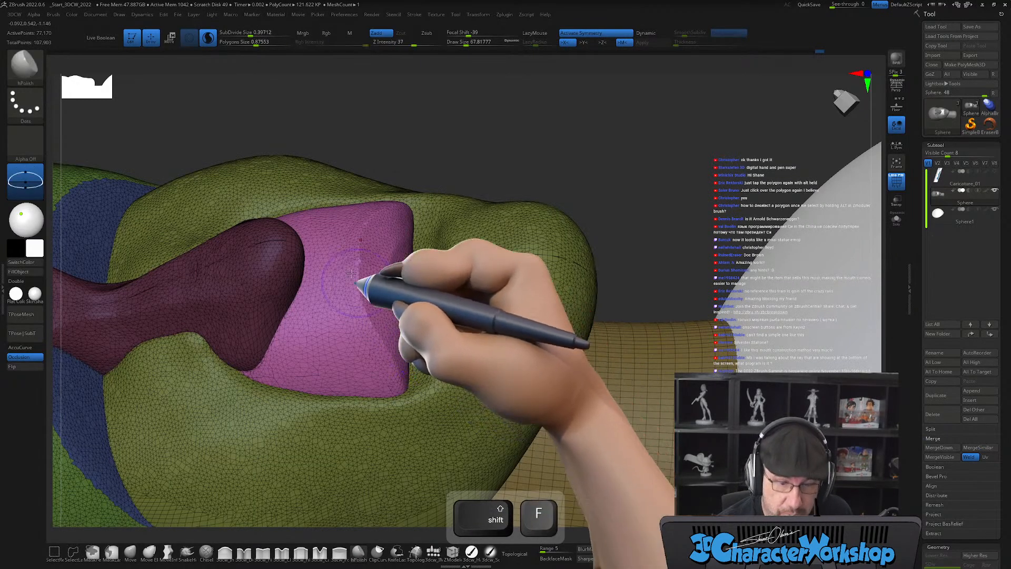
left_click(247, 35)
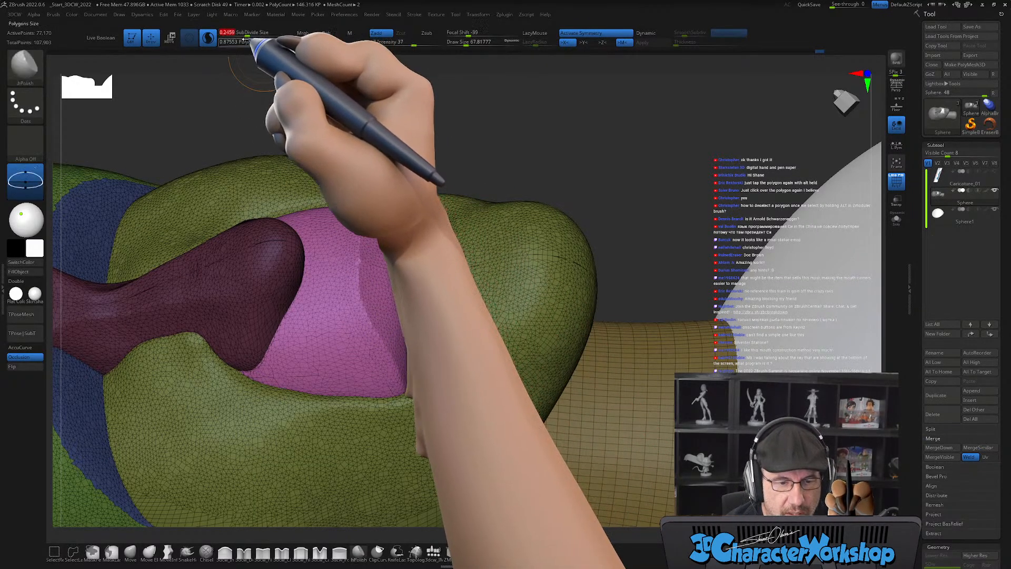
key("shift")
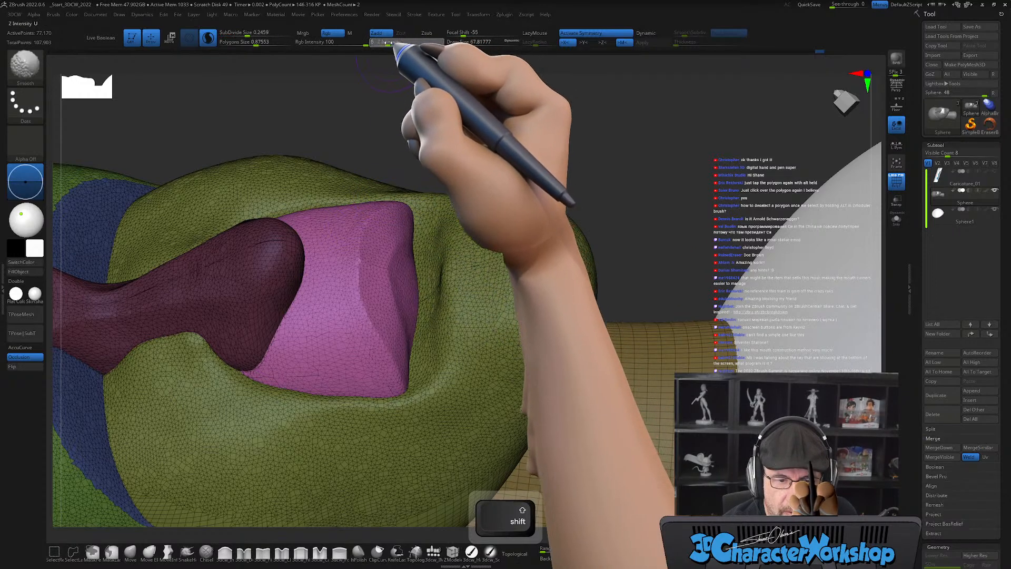
mouse_move(339, 304)
left_mouse_down("shift")
mouse_move(324, 308)
mouse_move(316, 361)
mouse_move(338, 363)
left_mouse_up("shift")
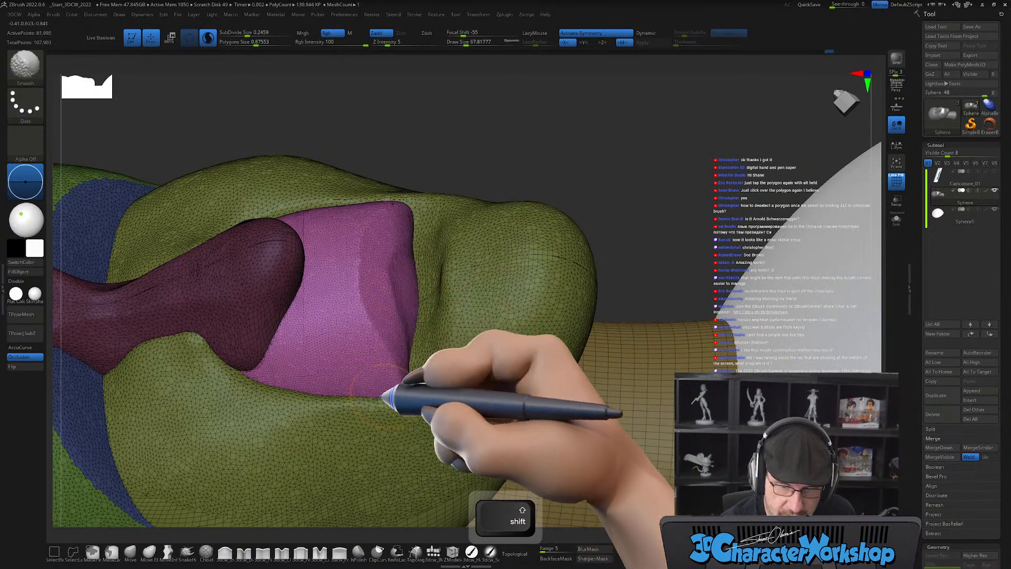
Sharpen the ridge along the upper lip's edge with the Pinch brush at intensity 5 and a draw size of about 41.
mouse_move(416, 294)
right_mouse_down("alt")
mouse_move(440, 327)
mouse_move(456, 307)
right_mouse_up("alt")
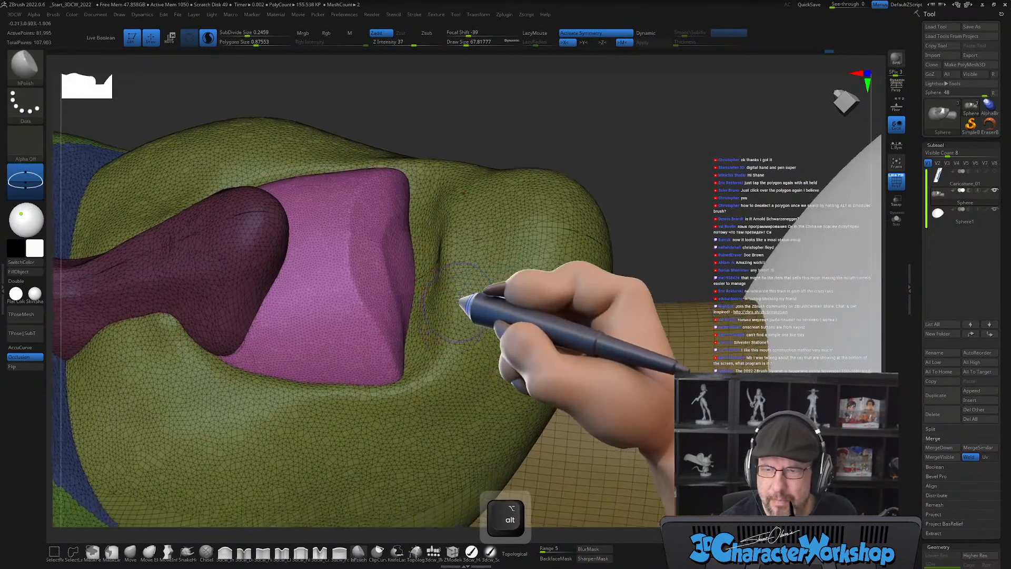
left_click_drag(644, 181, 622, 197)
right_click_drag(402, 274, 399, 288, "alt")
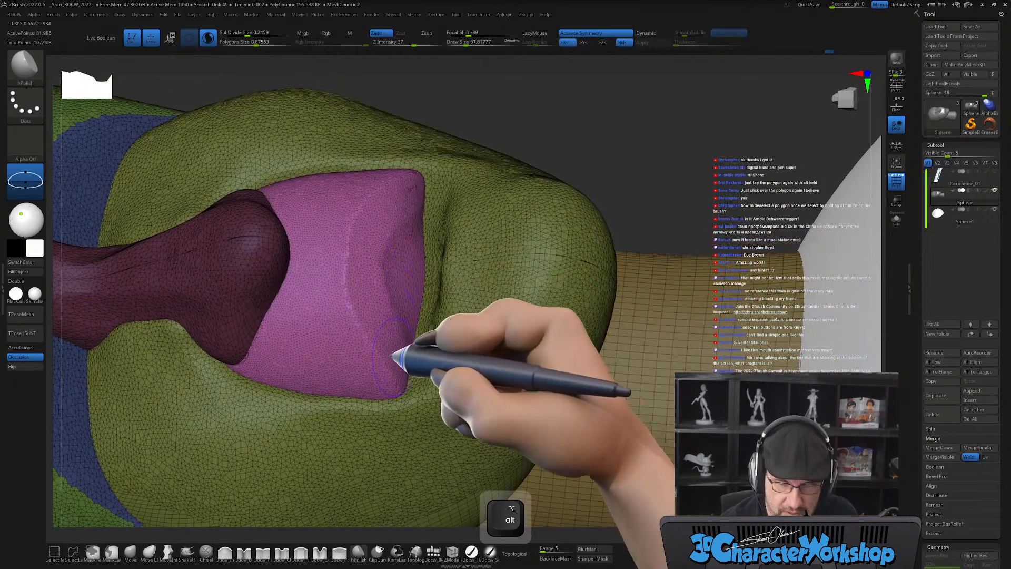
left_click(264, 550)
key("s")
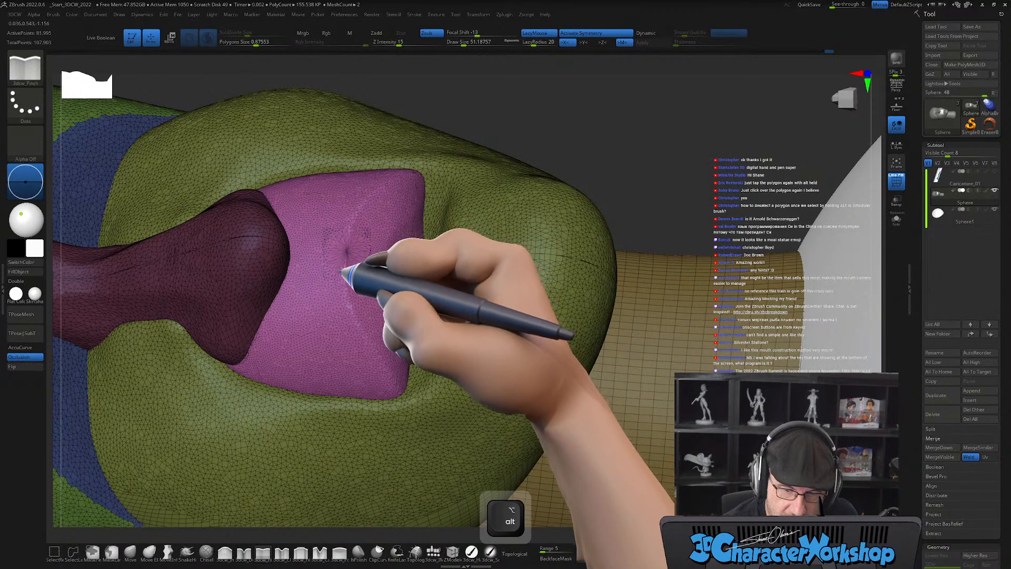
key("ctrl+z")
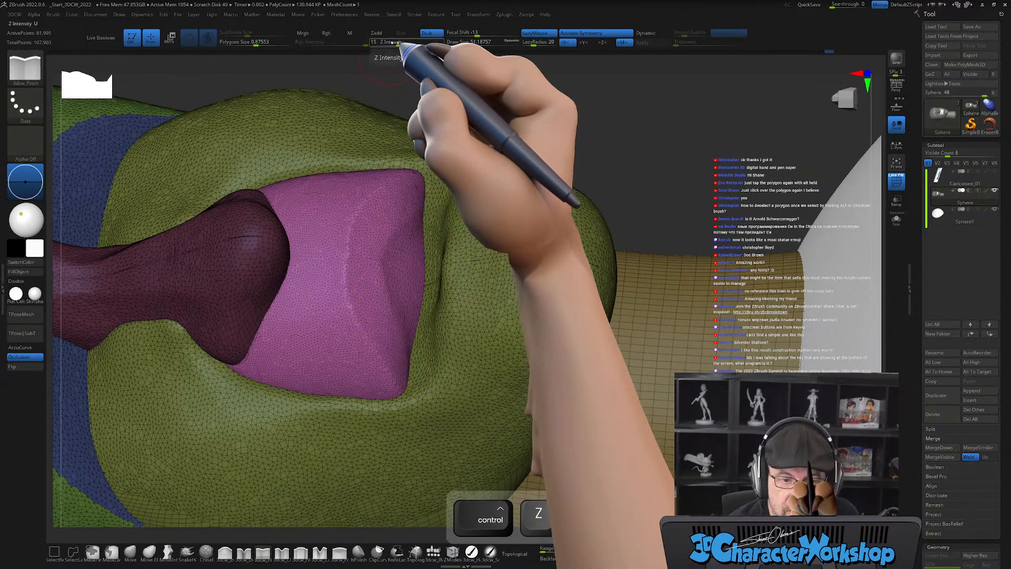
left_click_drag(388, 43, 387, 43)
key("s")
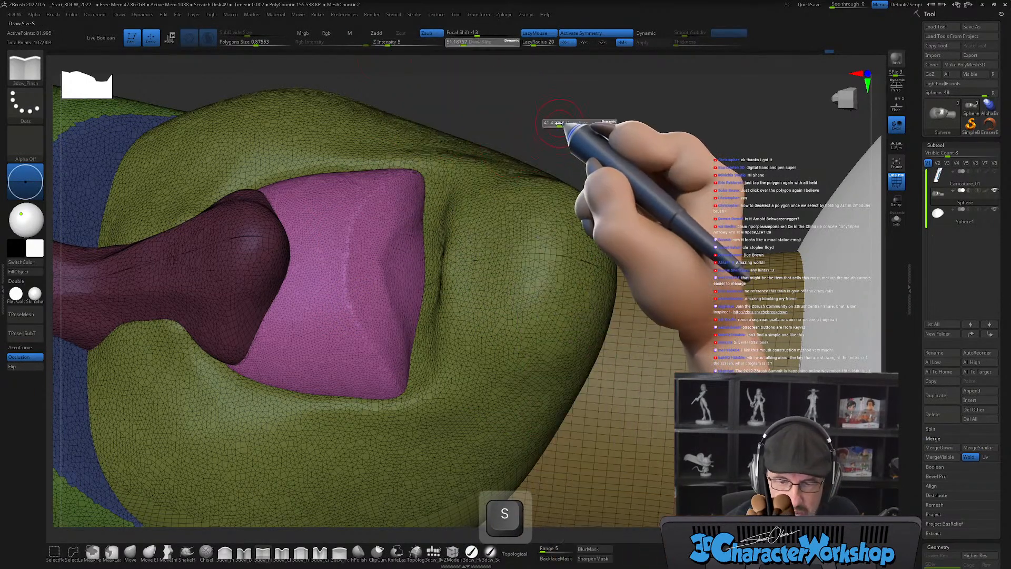
left_click_drag(566, 125, 563, 125)
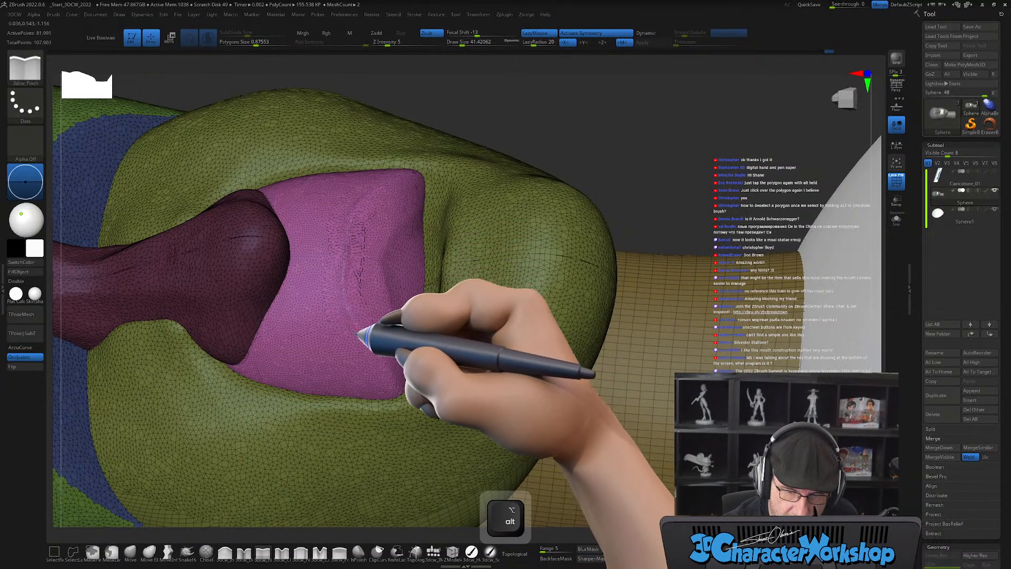
right_click_drag(451, 328, 359, 321)
mouse_move(359, 321)
left_mouse_down("alt")
mouse_move(345, 267)
mouse_move(397, 401)
left_mouse_up("alt")
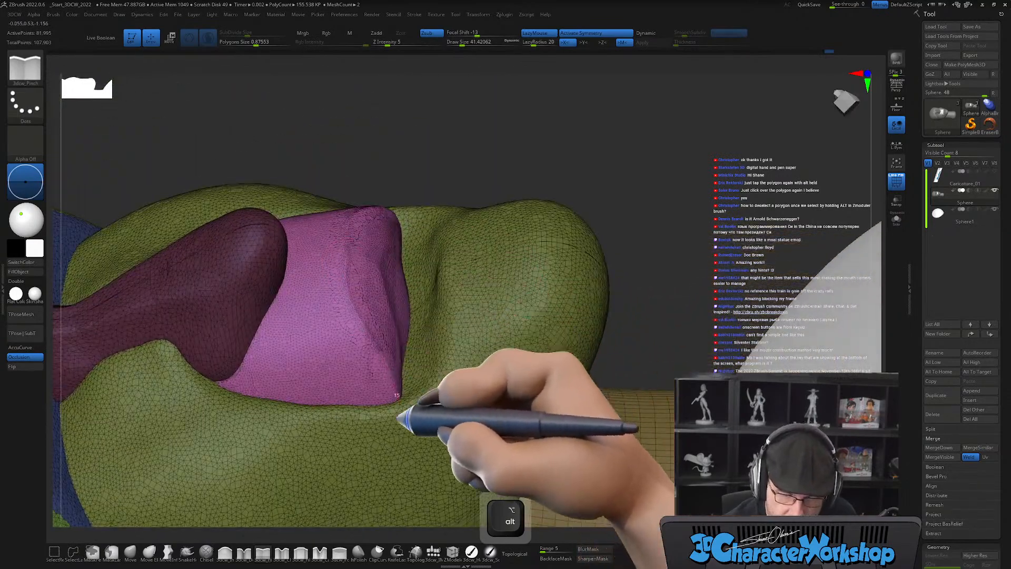
Bring back the hidden lips, hide the wireframe and face the head from the front.
right_click_drag(466, 346, 459, 375)
left_click(688, 185, "ctrl+shift")
right_click_drag(689, 183, 574, 308)
key("shift")
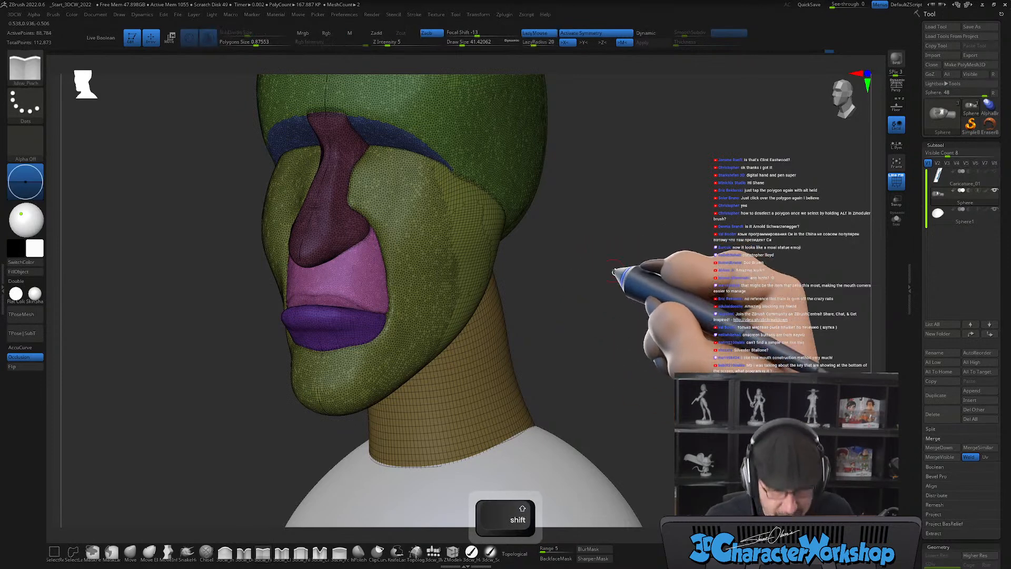
key("shift")
key("shift+f")
right_click_drag(629, 287, 680, 279, "shift")
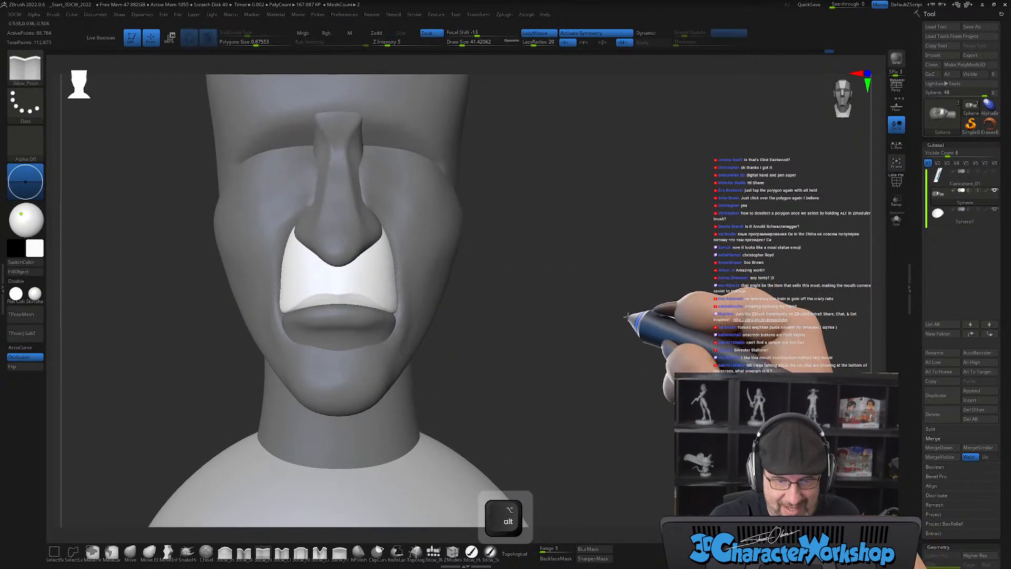
Clear the mask from the head and frame the brow area.
right_click_drag(614, 322, 669, 319, "alt")
left_click_drag(655, 282, 671, 303, "ctrl")
right_click_drag(648, 321, 647, 276, "alt")
right_click_drag(625, 290, 545, 333)
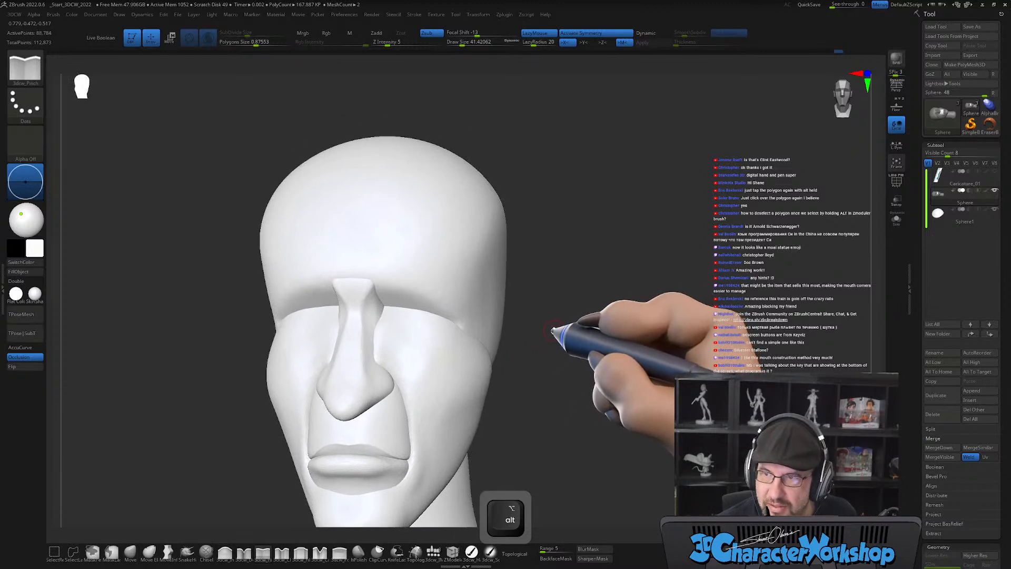
Try to define the brow ridge's lower edge with the Pinch brush at a draw size of about 87.
key("s")
left_click_drag(537, 332, 544, 330)
mouse_move(380, 276)
left_mouse_down("alt")
mouse_move(430, 287)
mouse_move(472, 325)
left_mouse_up("alt")
left_click_drag(582, 361, 560, 353)
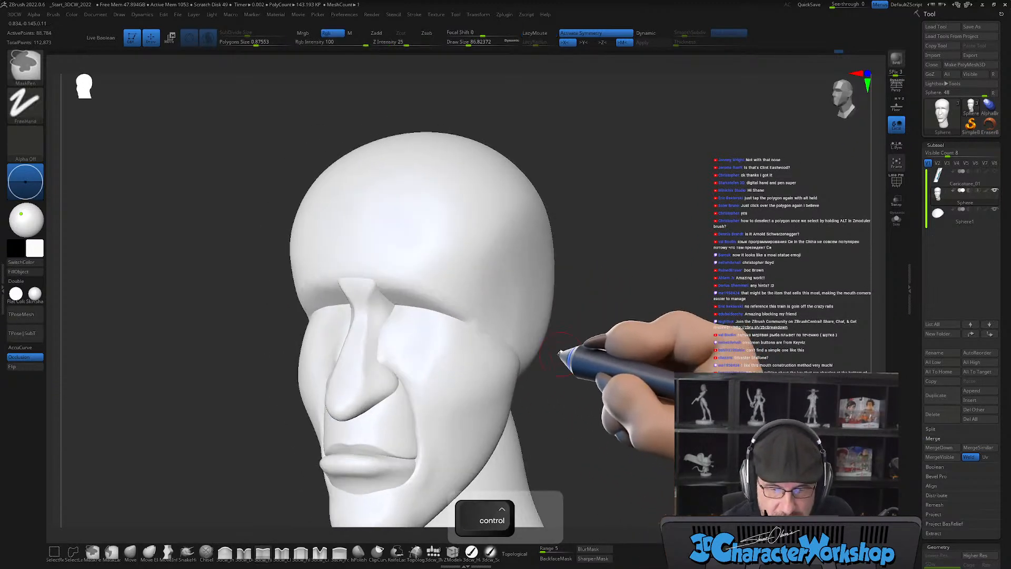
right_click_drag(481, 245, 465, 229, "alt")
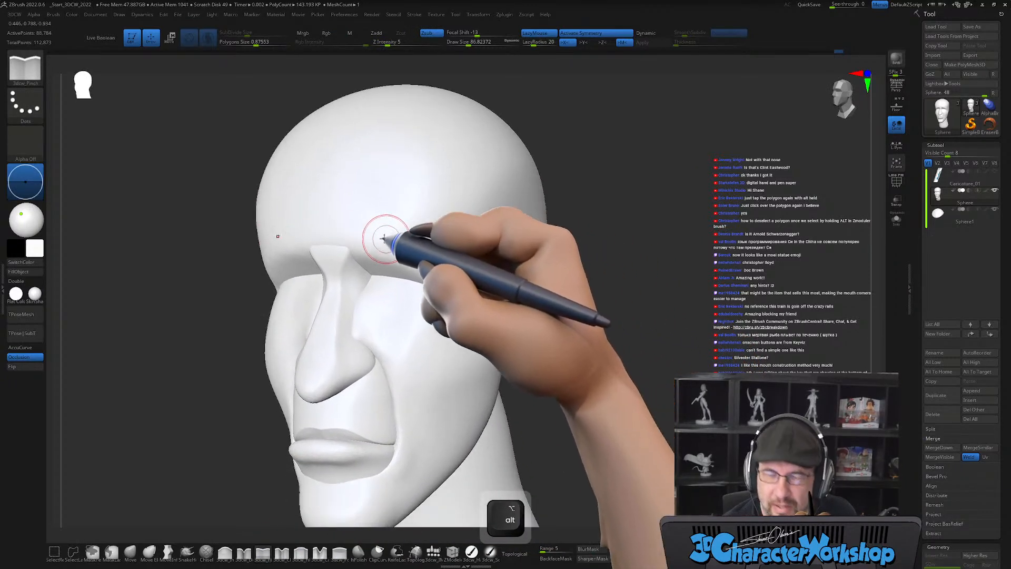
mouse_move(354, 242)
left_mouse_down("alt")
mouse_move(426, 259)
mouse_move(509, 328)
left_mouse_up("alt")
mouse_move(605, 339)
right_mouse_down()
mouse_move(567, 349)
mouse_move(570, 334)
right_mouse_up()
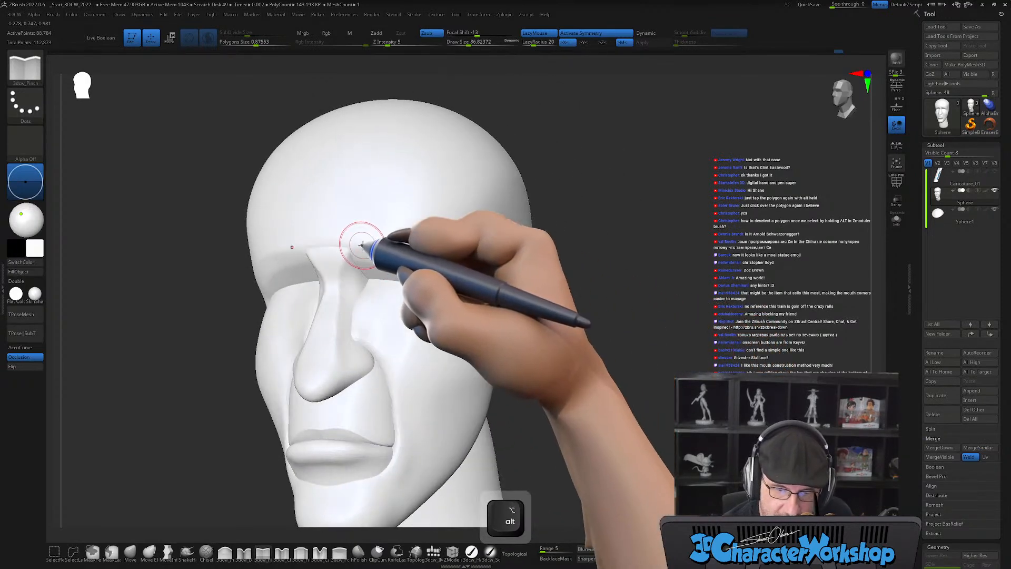
Show the polygroup wireframe, retry the pinch stroke along the brow and undo the brow strokes.
key("shift+f")
key("shift+f")
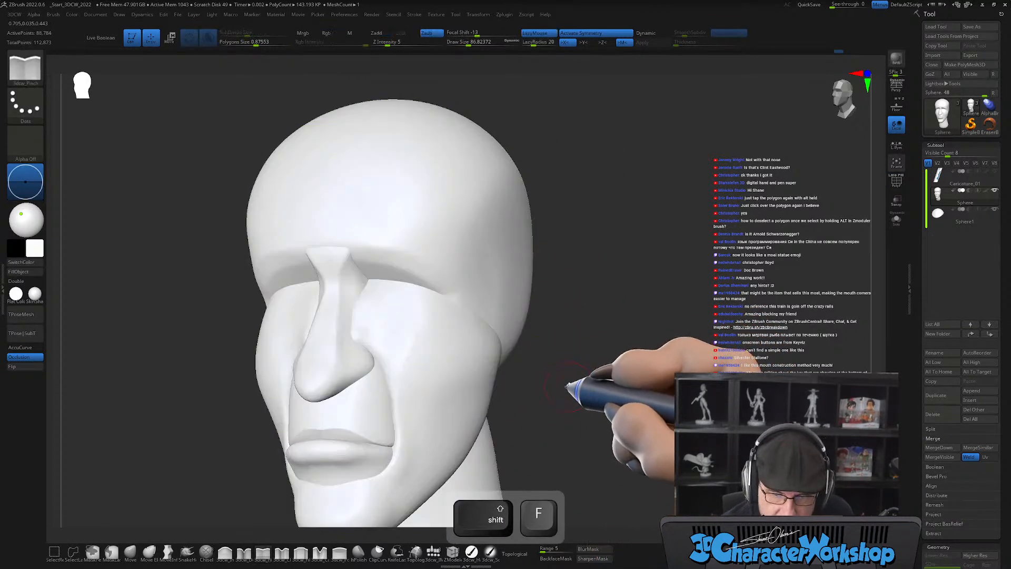
key("shift+f")
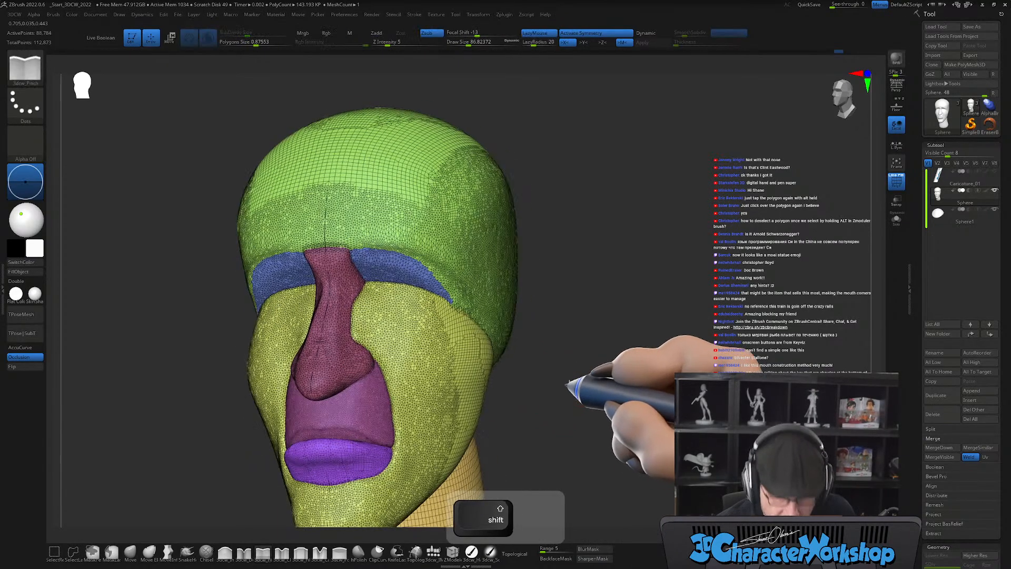
right_click_drag(458, 270, 533, 351, "shift")
key("ctrl+z")
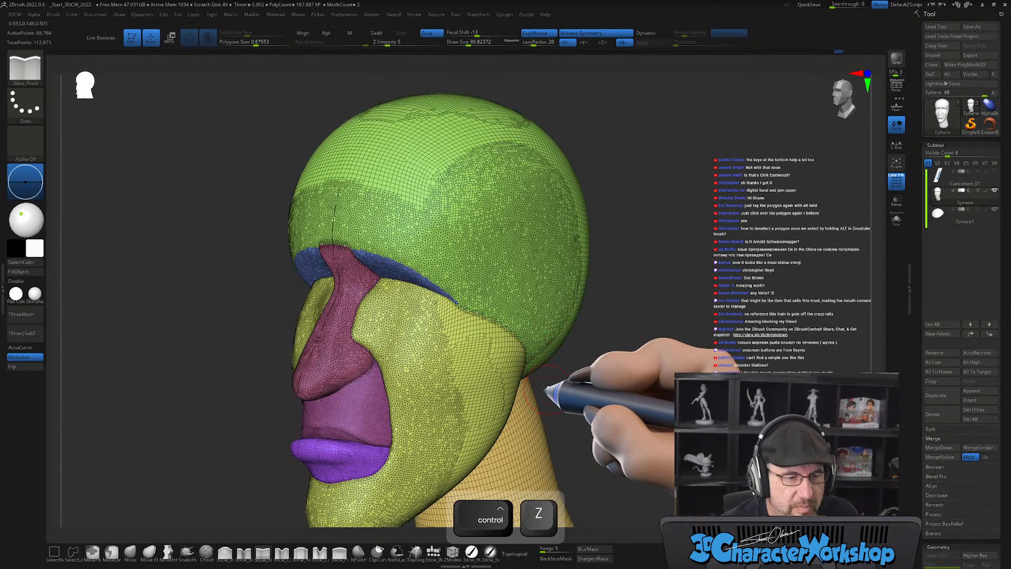
left_click_drag(374, 234, 487, 272, "alt")
key("ctrl+z")
key("ctrl+z")
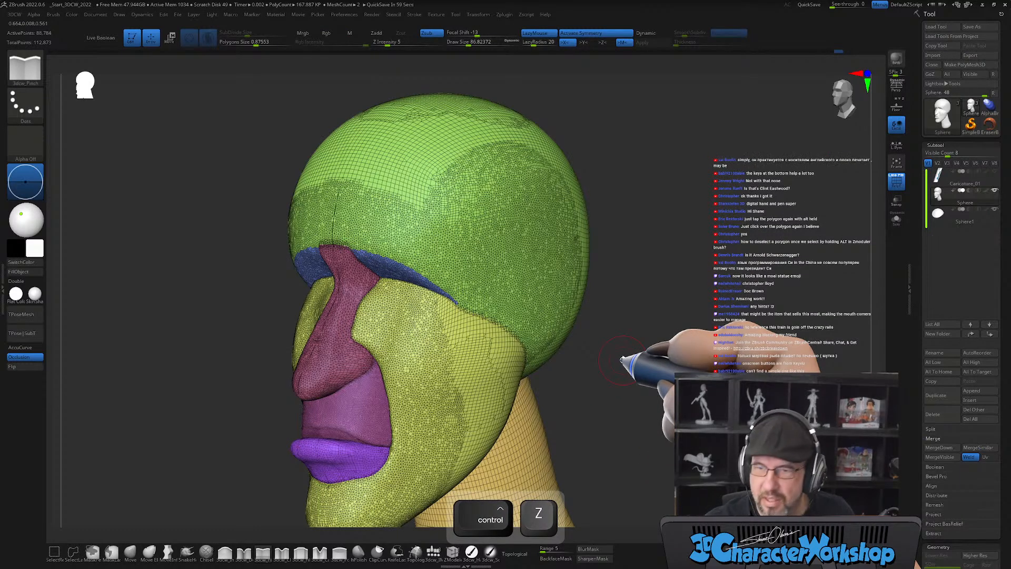
Combine the brow band and the cranium into one polygroup and mask everything except that group.
left_click_drag(686, 362, 625, 308, "alt")
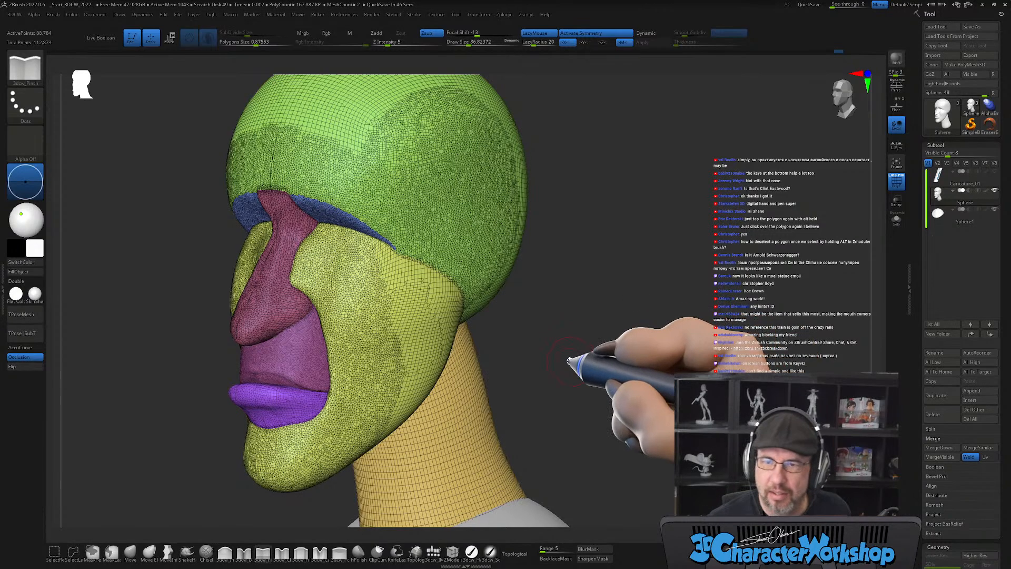
left_click_drag(580, 356, 594, 375)
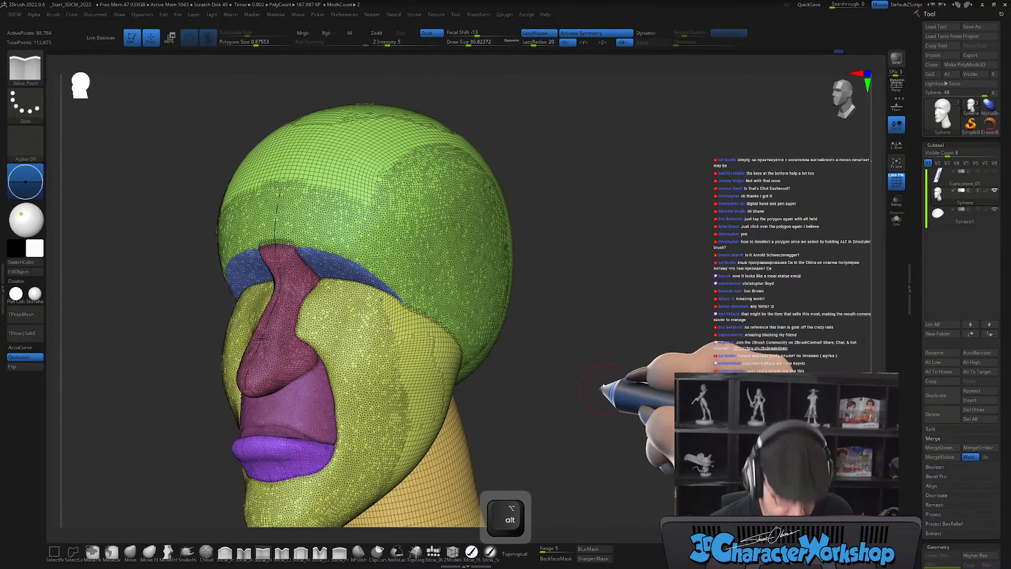
left_click_drag(373, 232, 375, 263, "alt")
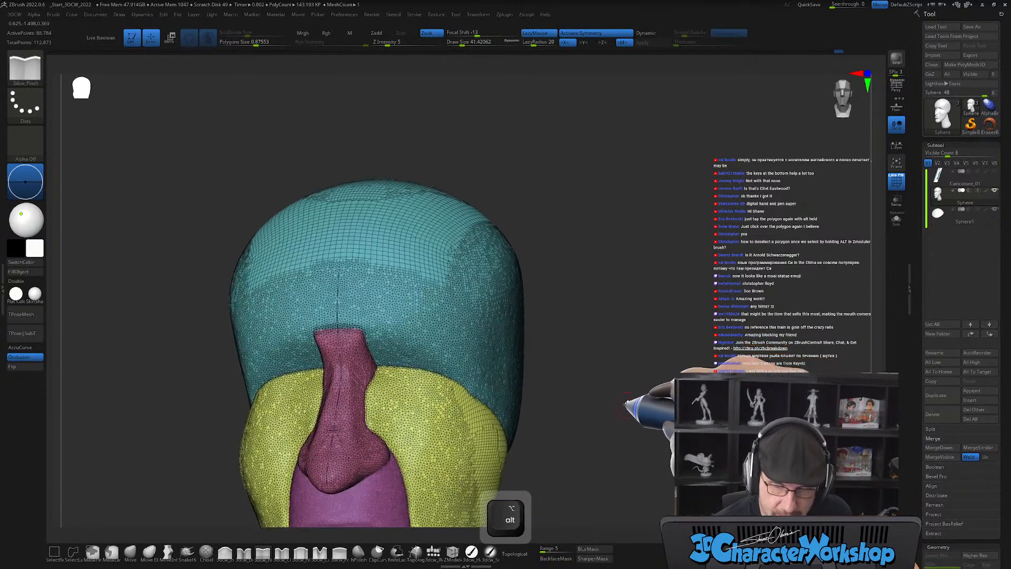
key("w")
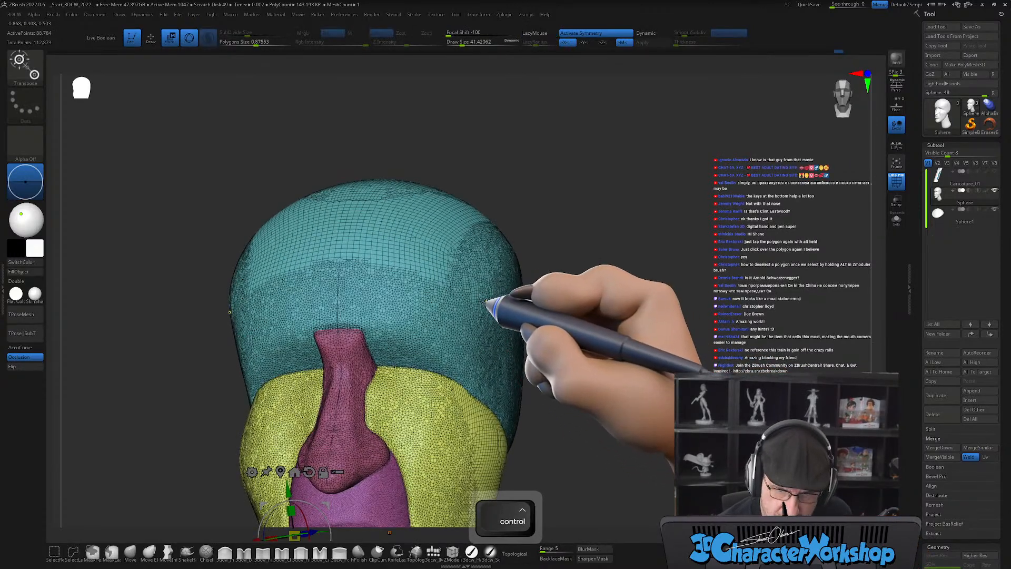
left_click(485, 311, "ctrl")
key("q")
mouse_move(579, 361)
left_mouse_down()
mouse_move(621, 418)
mouse_move(589, 343)
left_mouse_up()
Pinch the unmasked brow's lower edge into a defined ridge, increasing the draw size to about 97.
key("s")
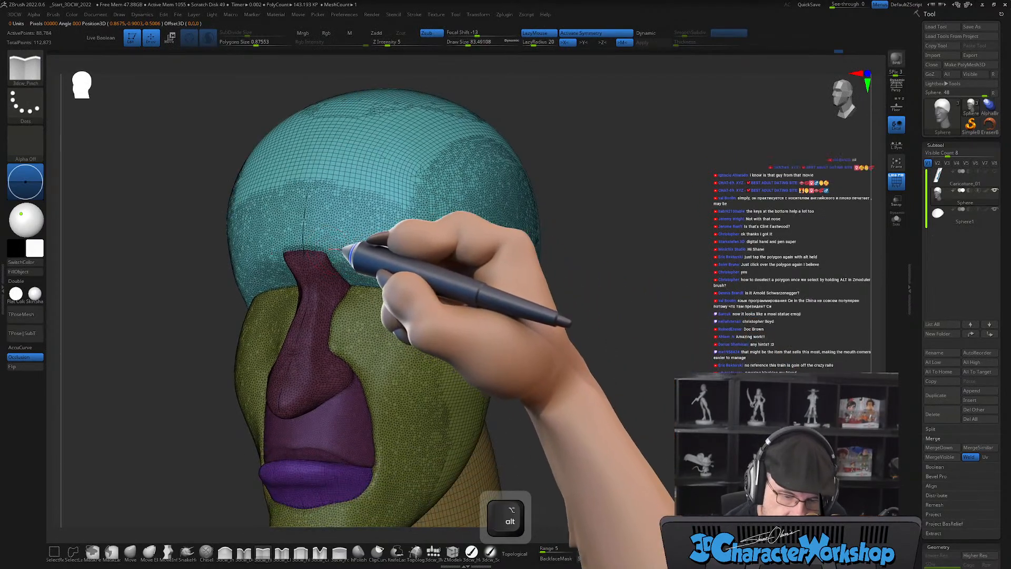
left_click_drag(579, 352, 542, 350)
key("]")
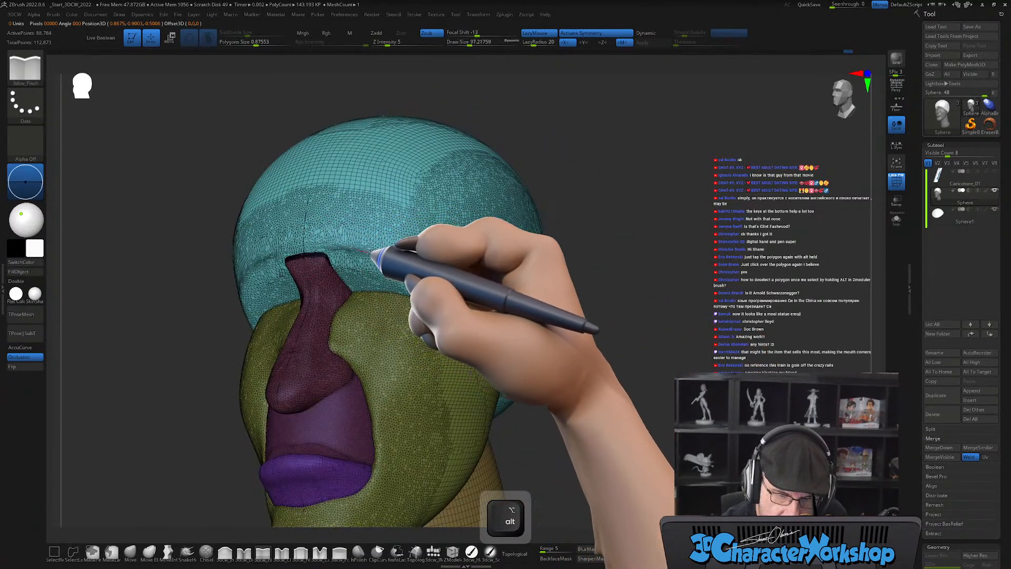
left_click(645, 400)
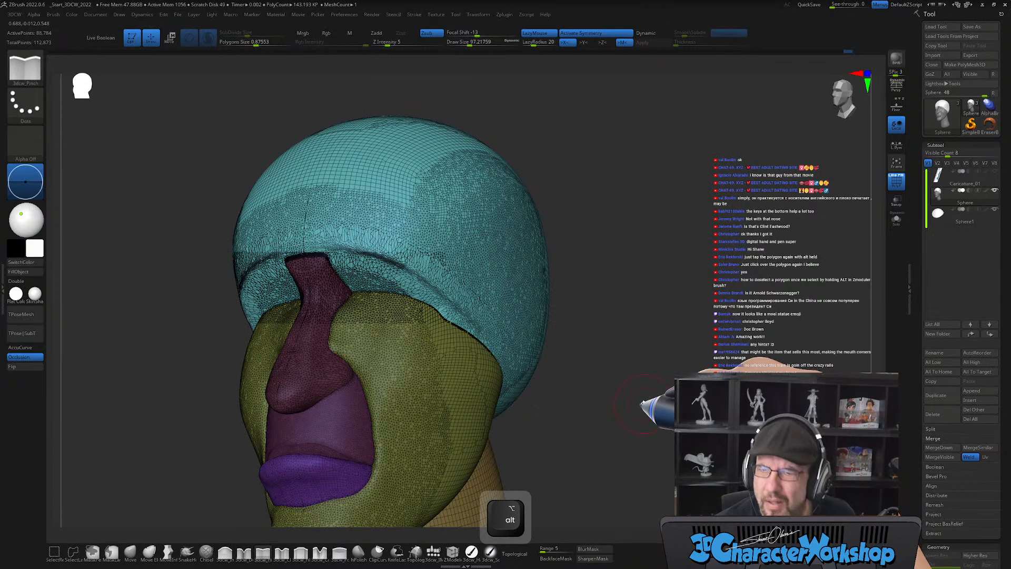
Smooth the unmasked brow band and forehead into the cranium, using a draw size of about 140.
left_click_drag(643, 403, 645, 402)
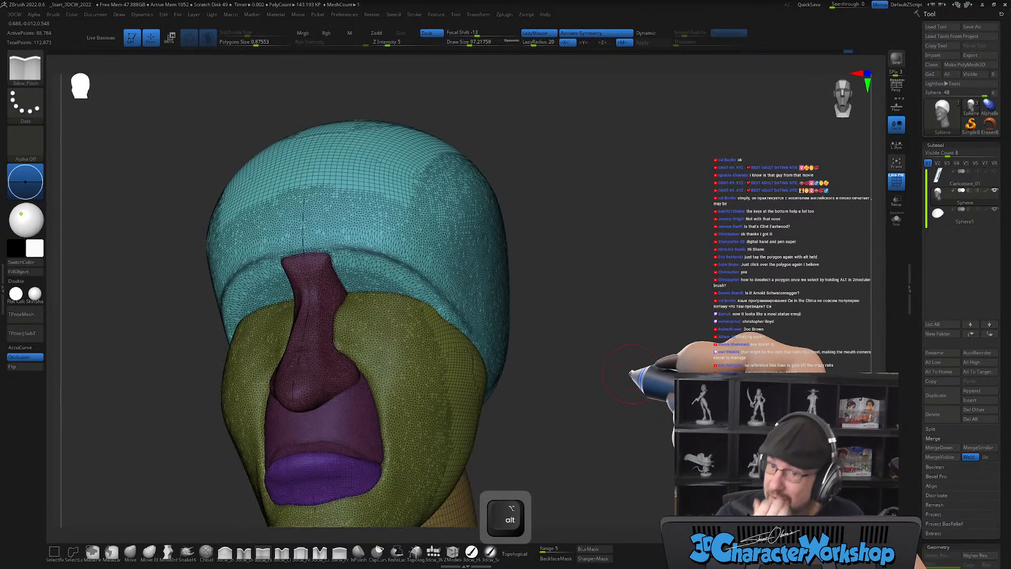
left_click_drag(588, 388, 524, 384)
key("shift")
mouse_move(350, 258)
left_mouse_down("shift")
mouse_move(356, 239)
mouse_move(435, 264)
mouse_move(479, 321)
left_mouse_up("shift")
mouse_move(411, 306)
left_mouse_down("shift")
mouse_move(577, 415)
mouse_move(591, 368)
mouse_move(584, 365)
left_mouse_up("shift")
key("s")
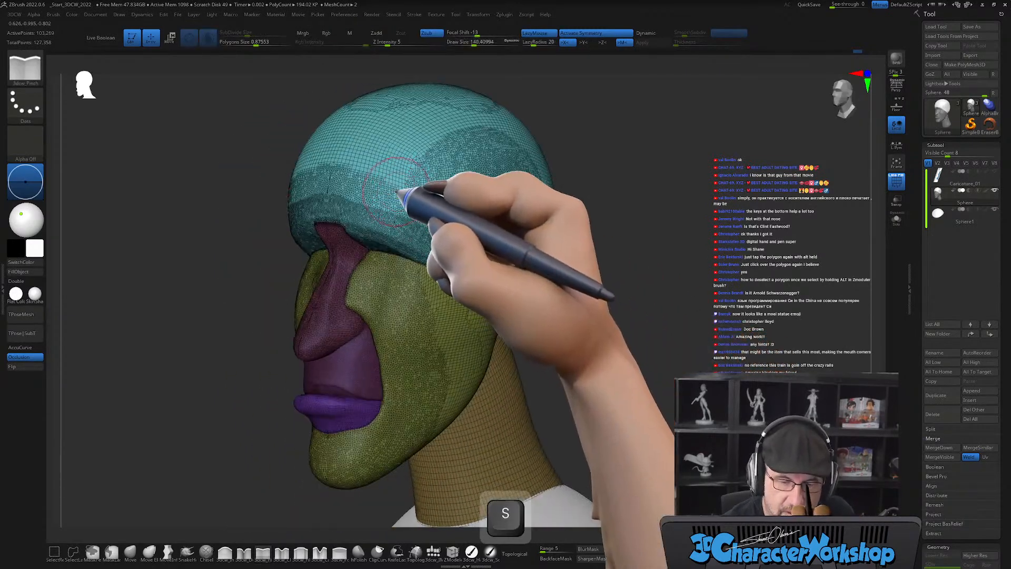
mouse_move(406, 203)
left_mouse_down("shift")
mouse_move(384, 149)
mouse_move(408, 169)
left_mouse_up("shift")
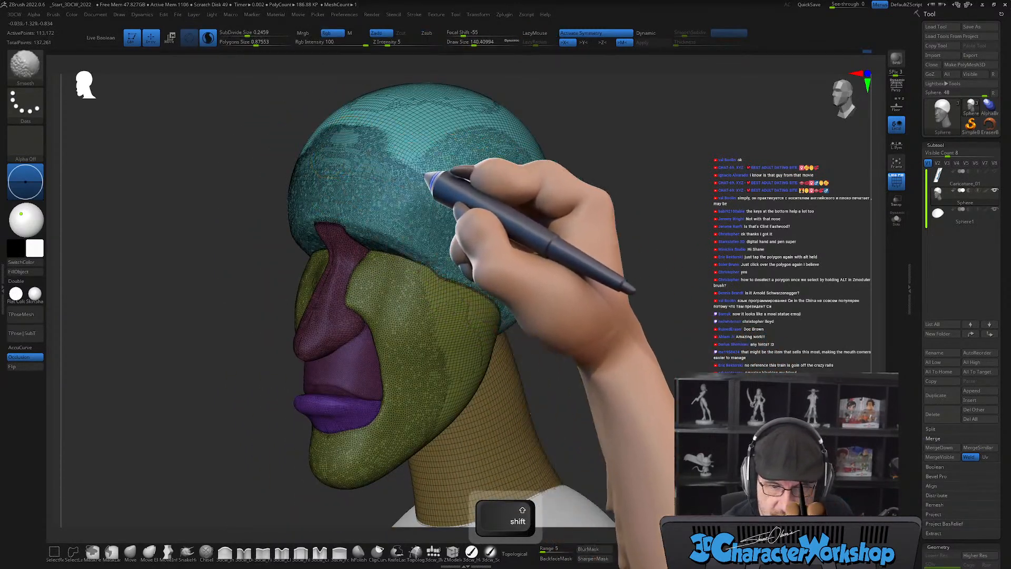
mouse_move(610, 294)
left_mouse_down()
mouse_move(639, 334)
mouse_move(623, 360)
mouse_move(605, 338)
mouse_move(429, 260)
left_mouse_up()
Hide the polygroup wireframe and smooth the brow ridge above the eye area with a smaller brush.
key("shift+f")
mouse_move(377, 228)
left_mouse_down("shift")
mouse_move(400, 229)
mouse_move(421, 256)
left_mouse_up("shift")
mouse_move(573, 340)
left_mouse_down()
mouse_move(561, 364)
mouse_move(638, 397)
left_mouse_up()
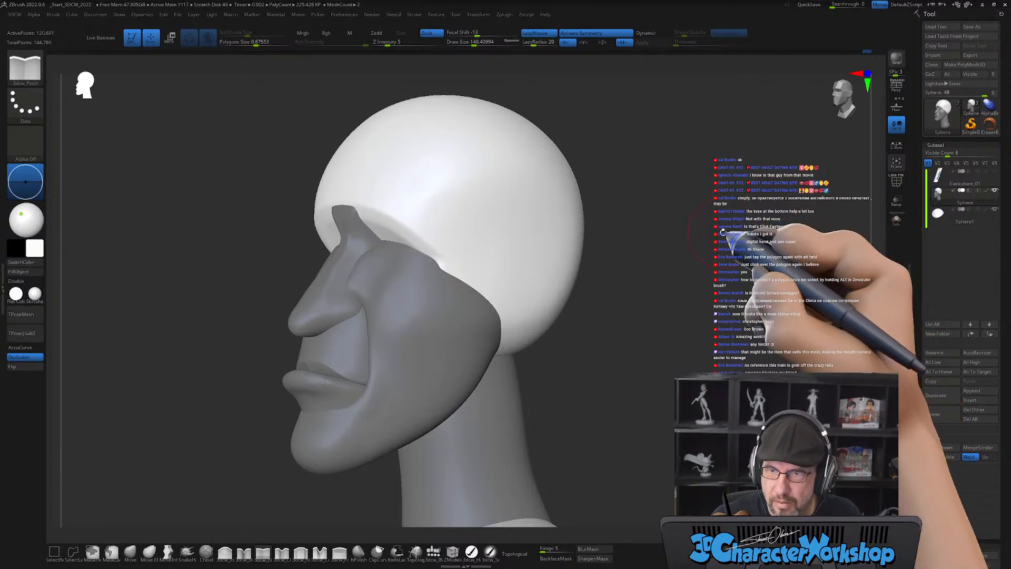
mouse_move(577, 361)
left_mouse_down()
mouse_move(587, 392)
mouse_move(577, 387)
mouse_move(621, 400)
mouse_move(598, 409)
mouse_move(591, 365)
mouse_move(451, 300)
left_mouse_up()
key("shift")
mouse_move(367, 219)
left_mouse_down("shift")
mouse_move(402, 231)
mouse_move(384, 226)
mouse_move(396, 239)
left_mouse_up("shift")
left_click_drag(500, 337, 534, 378, "shift")
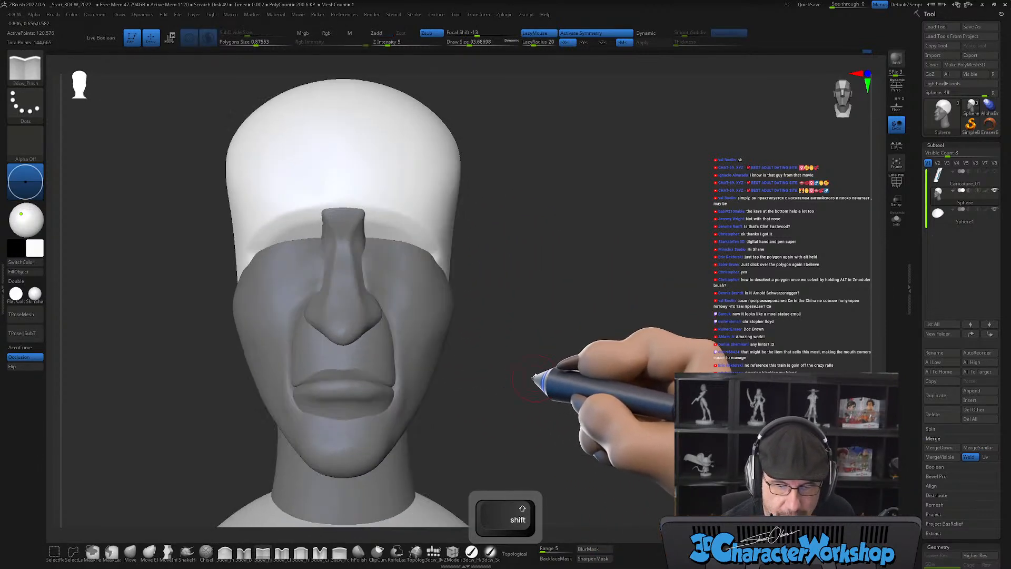
Try to insert a mirrored pair of QuadSphere-2 eyeballs beside the nose bridge and undo the insertion.
left_click_drag(542, 296, 581, 290, "alt")
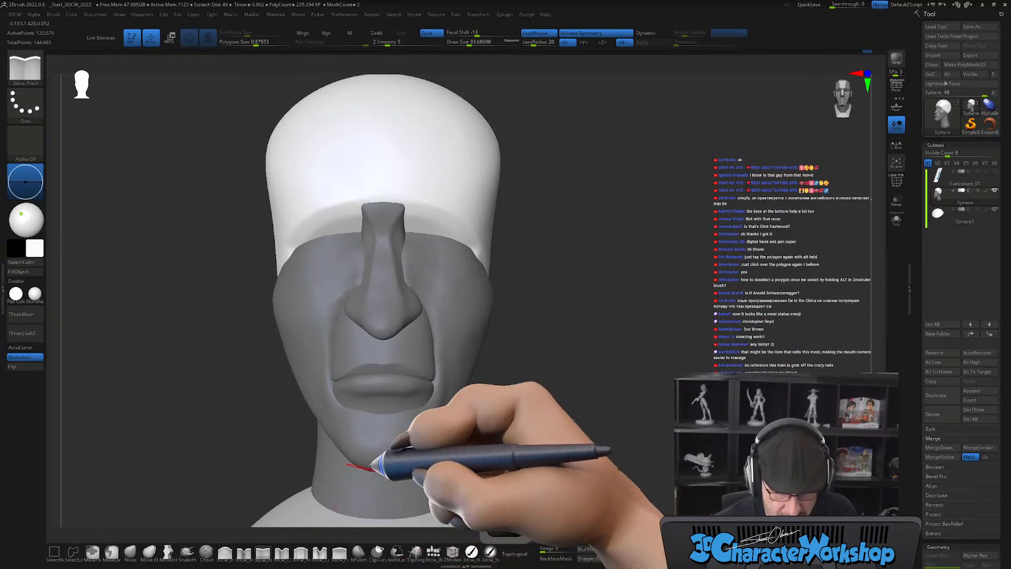
left_click(433, 552)
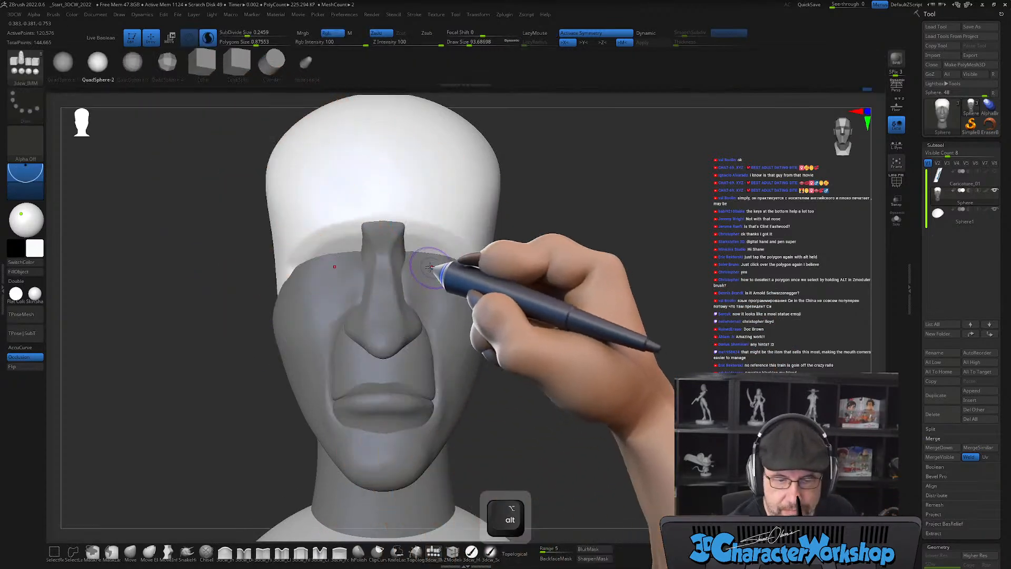
left_click_drag(429, 251, 427, 268)
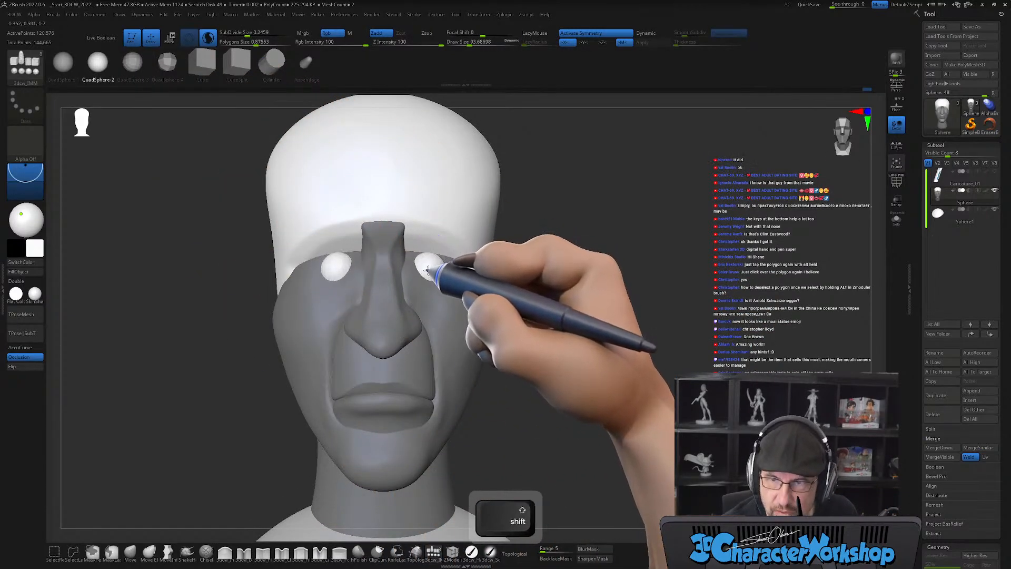
key("ctrl+z")
key("2")
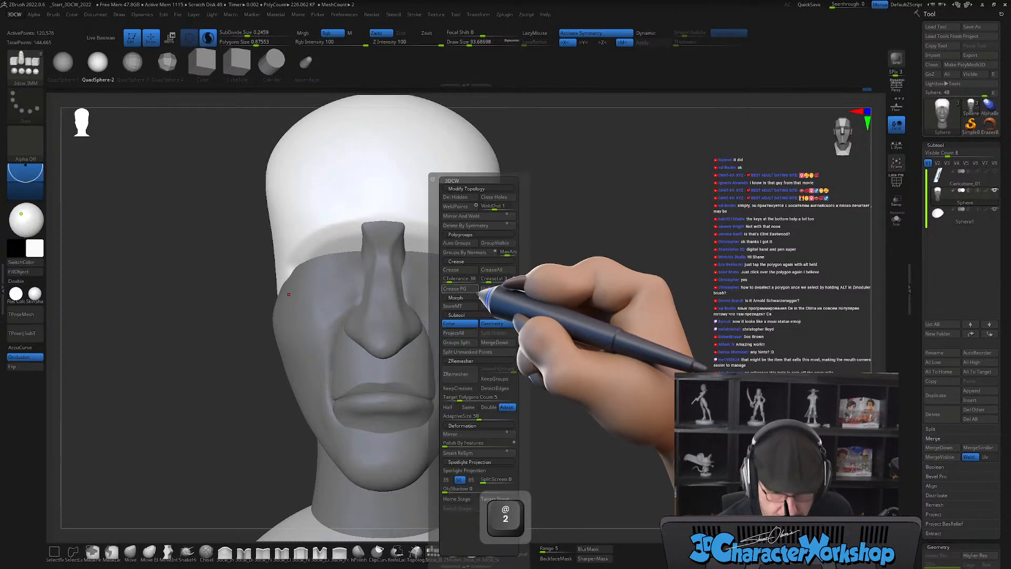
left_click_drag(504, 292, 467, 272)
key("w")
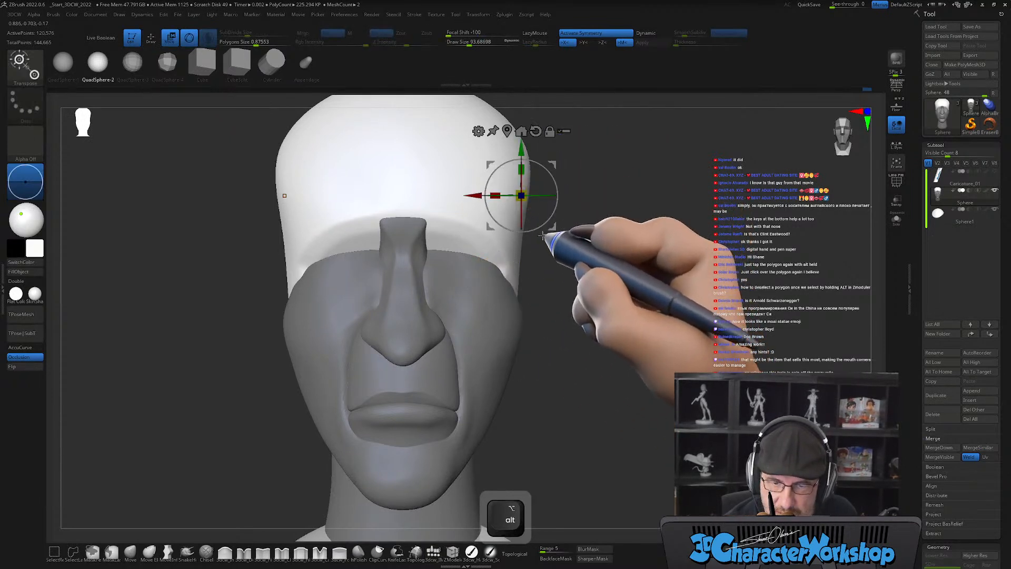
Insert mirrored QuadSphere-2 eyeballs larger beneath the brow ridge and move them with the gizmo.
key("q")
left_click_drag(451, 272, 477, 295)
key("w")
left_click_drag(485, 222, 501, 190)
Adjust the eyeballs' size and depth under the brow from the side profile with the gizmo.
left_click_drag(596, 304, 565, 299, "shift")
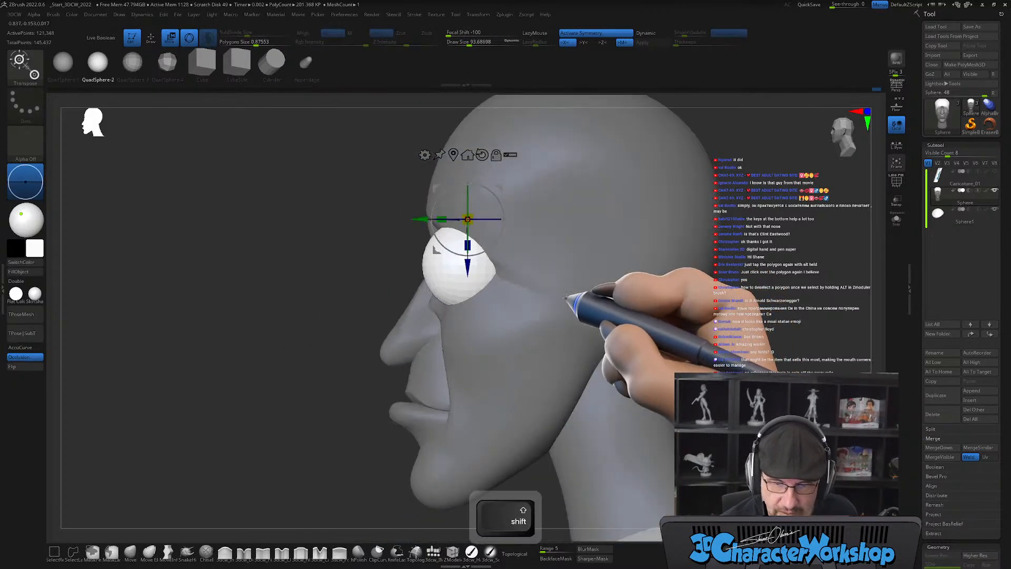
left_click_drag(502, 230, 496, 259, "shift")
left_click_drag(503, 195, 554, 221, "shift")
mouse_move(546, 354)
right_mouse_down()
mouse_move(573, 357)
mouse_move(550, 361)
right_mouse_up()
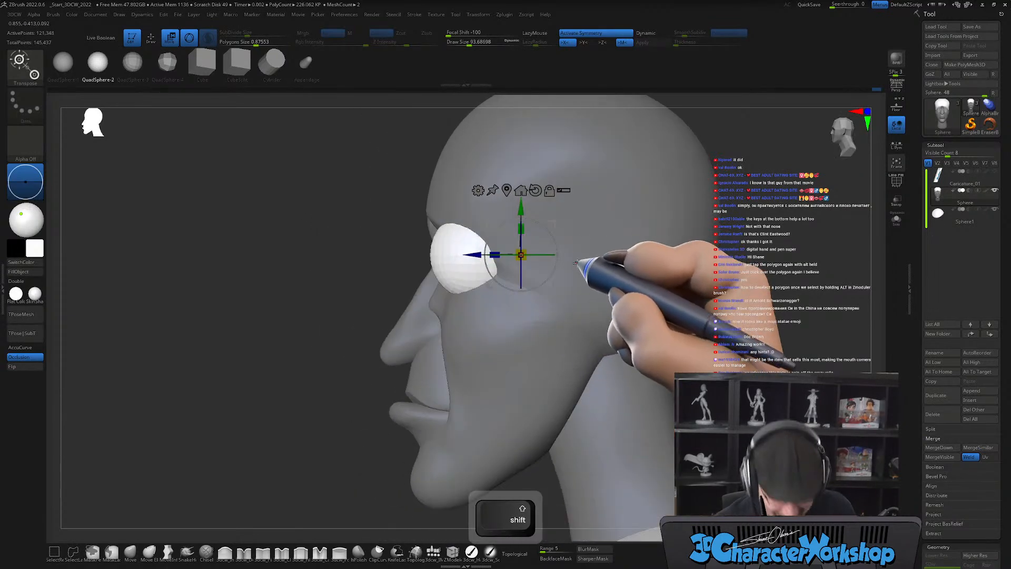
left_click(520, 191)
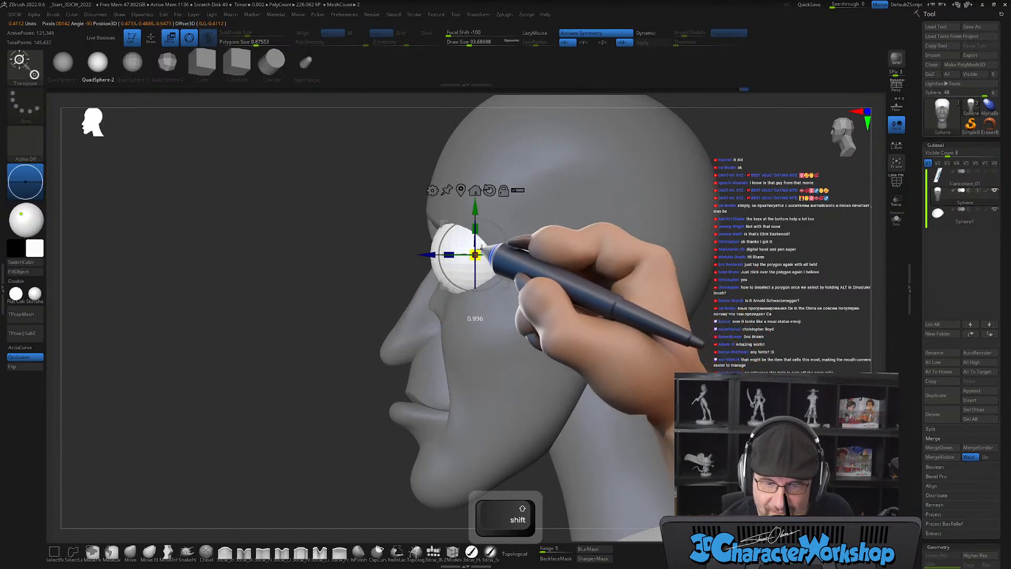
right_click_drag(451, 242, 587, 332, "shift")
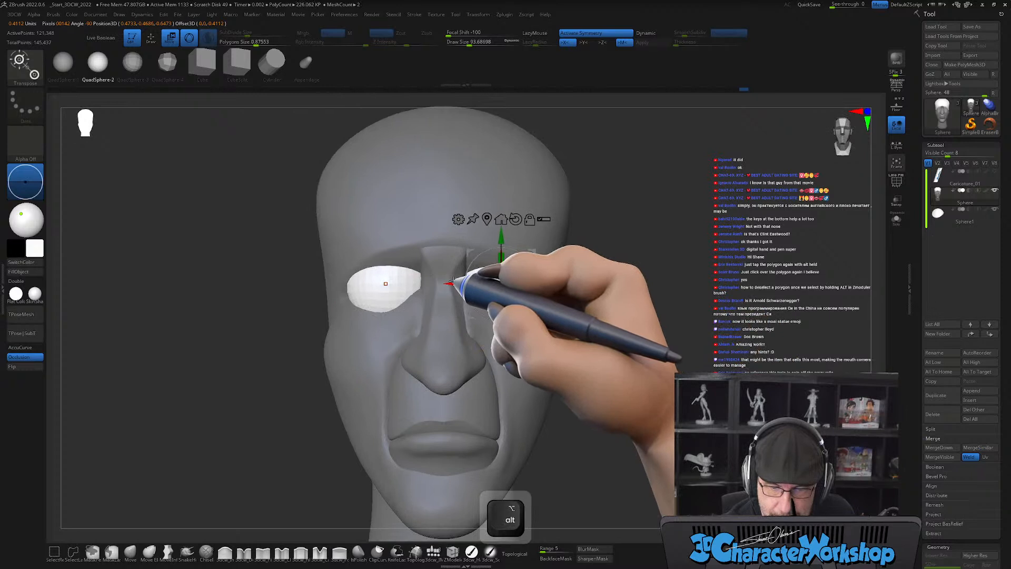
Fine-tune the scale and spacing of the mirrored eyeballs beside the nose bridge from the front view.
right_click_drag(598, 402, 608, 391, "alt")
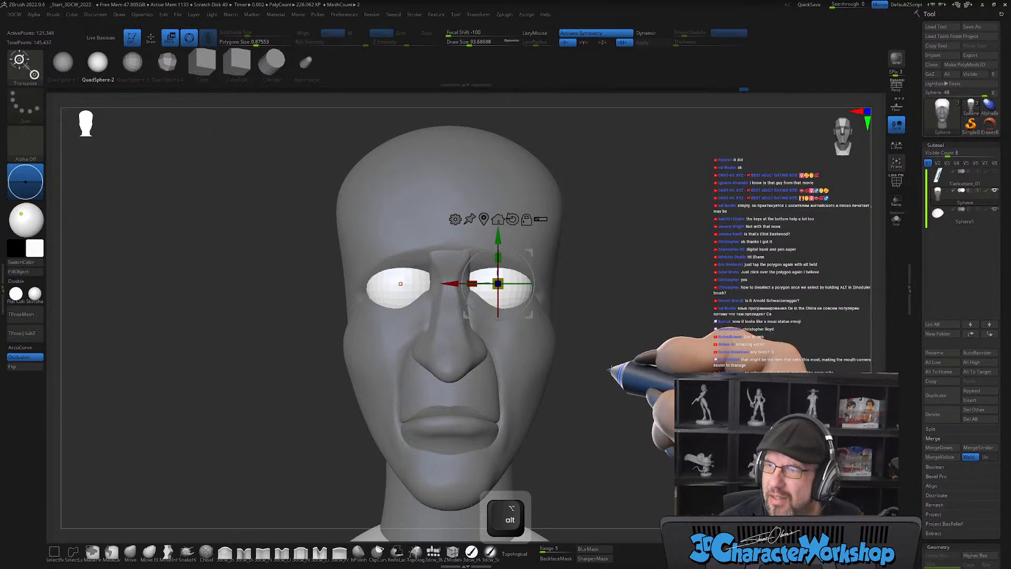
right_click_drag(608, 364, 584, 388, "alt")
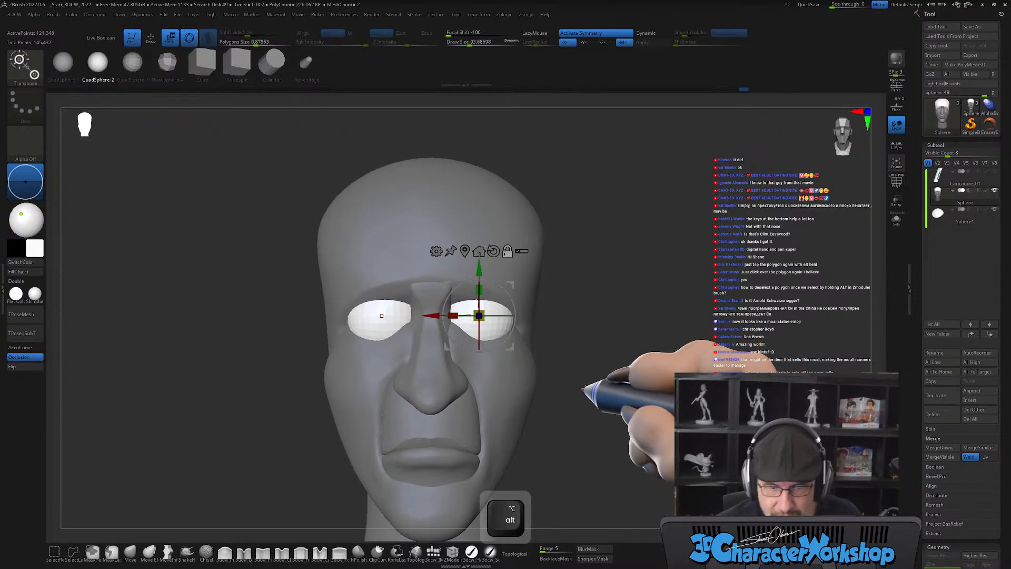
left_click_drag(480, 315, 480, 316)
left_click_drag(580, 406, 577, 351, "alt")
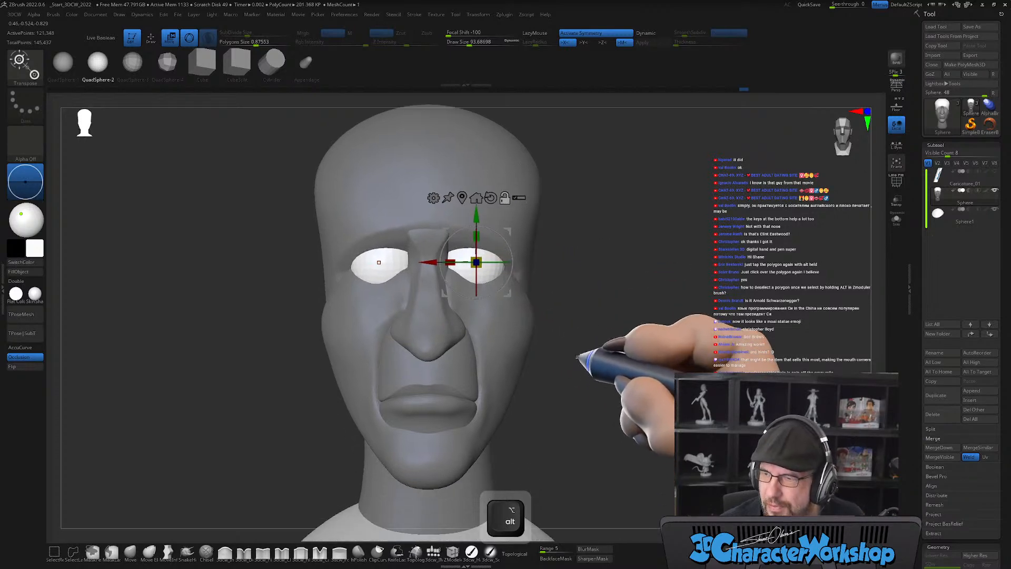
left_click_drag(479, 260, 485, 262)
left_click_drag(619, 381, 568, 360)
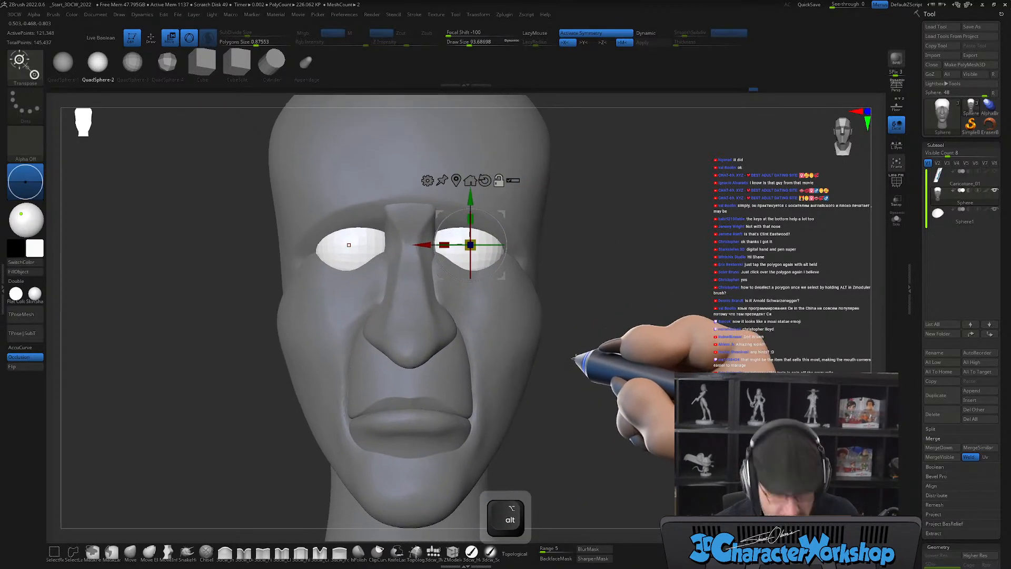
Split the unmasked eyeballs off the head into their own subtool.
key("2")
left_click(572, 355)
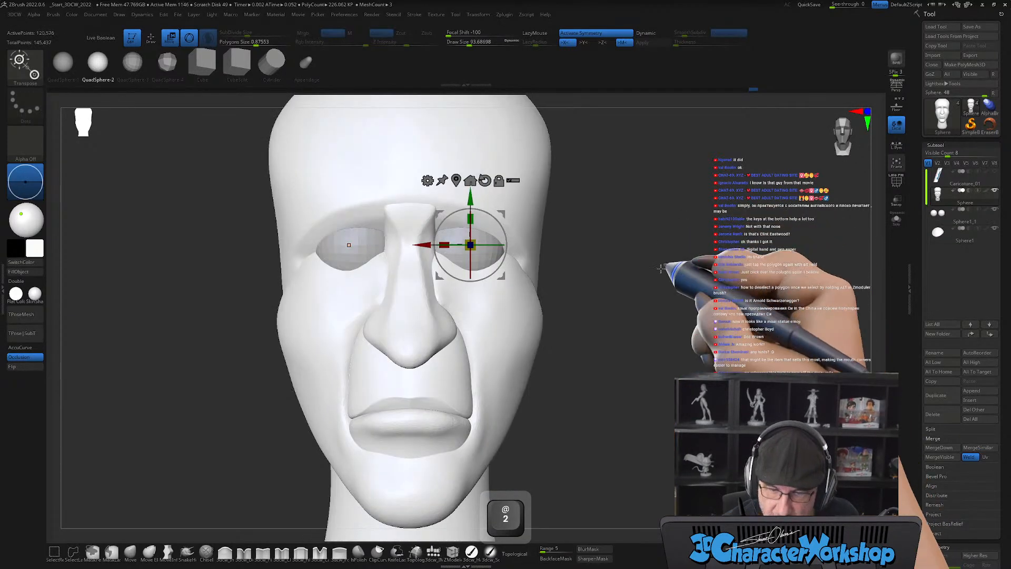
key("ctrl+d")
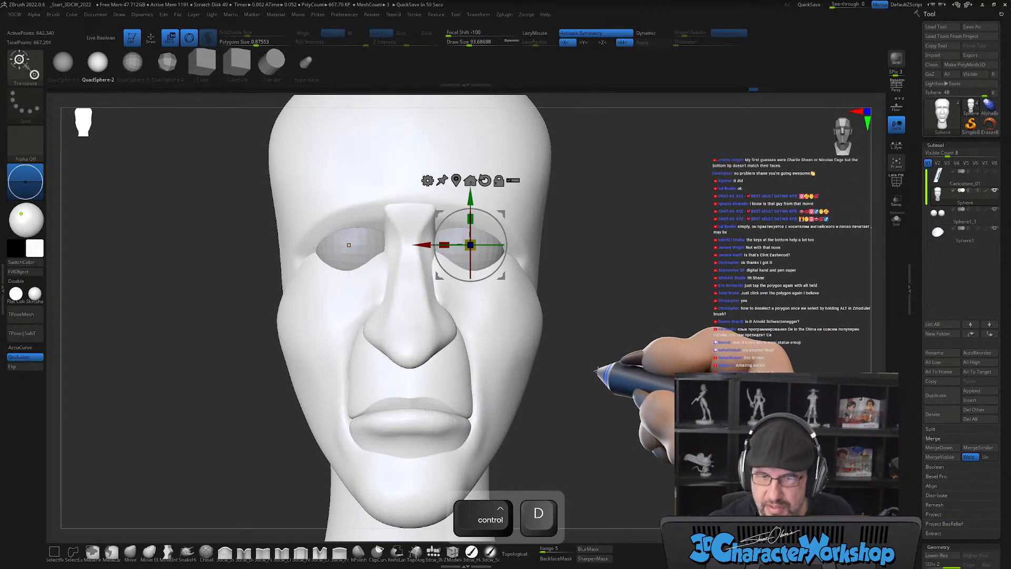
key("ctrl")
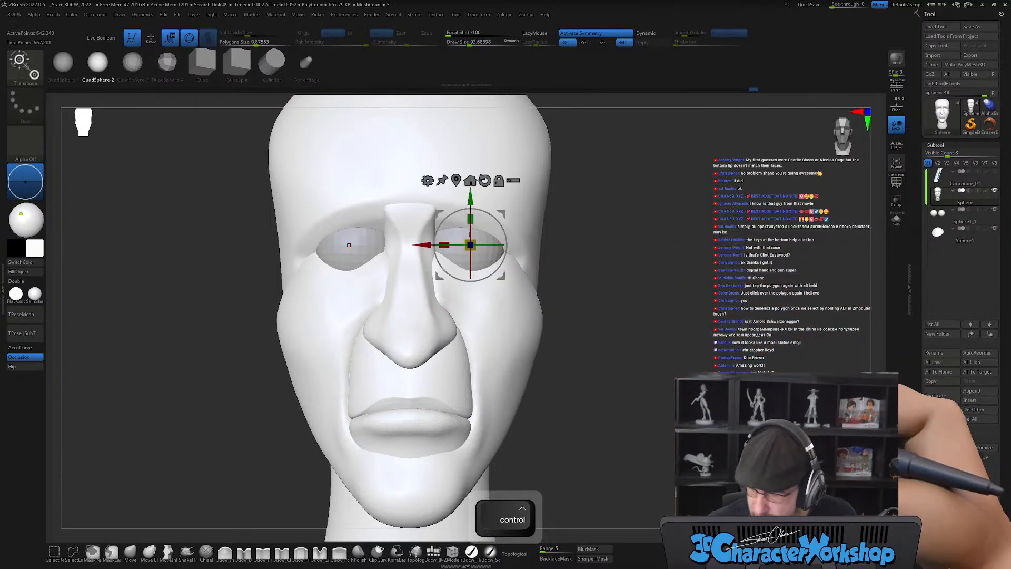
key("ctrl+z")
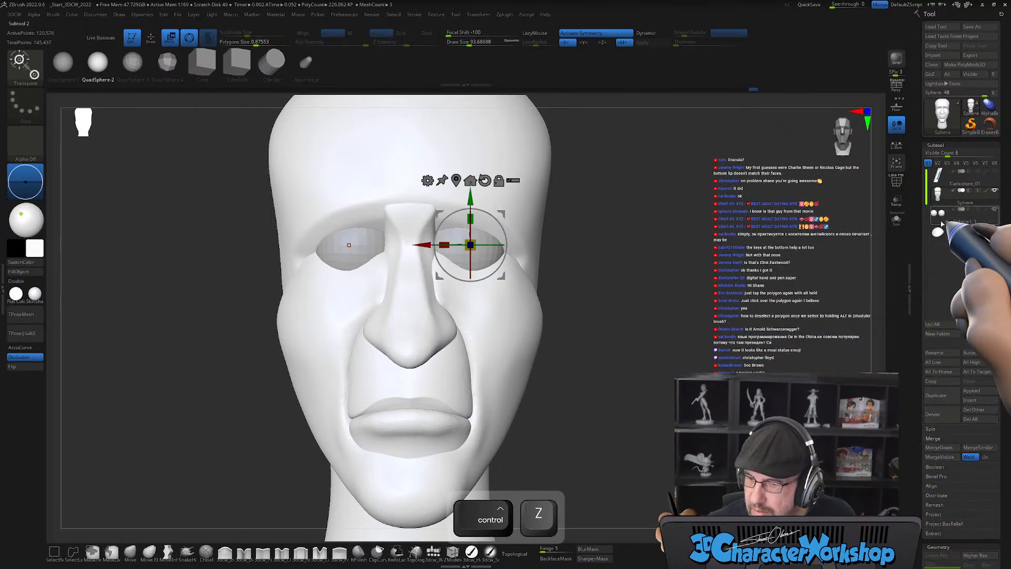
Activate Dynamic Subdiv on the eyeball subtool and return to Draw mode.
left_click(945, 231)
key("d")
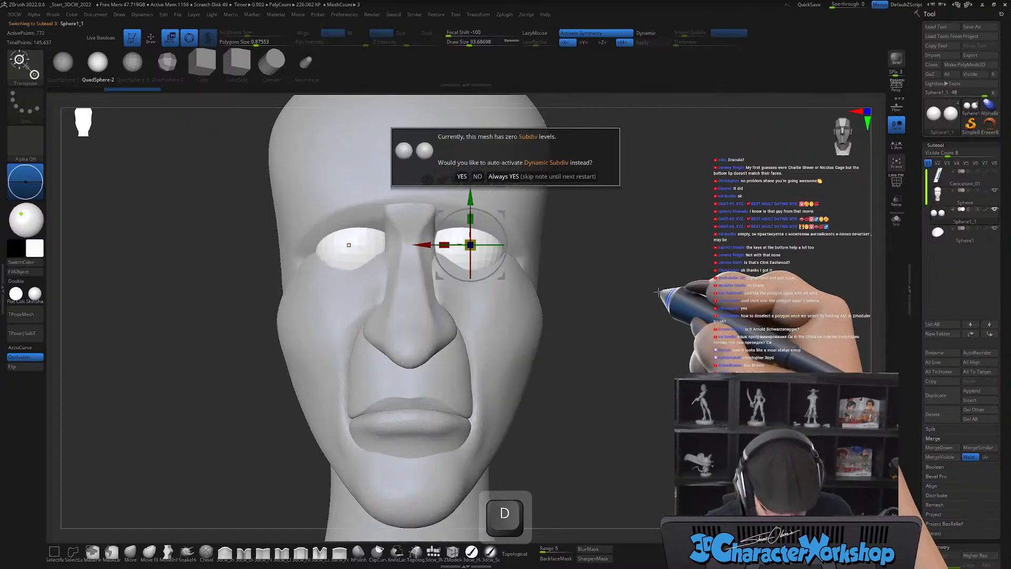
left_click(518, 185)
left_click_drag(349, 245, 322, 217, "alt")
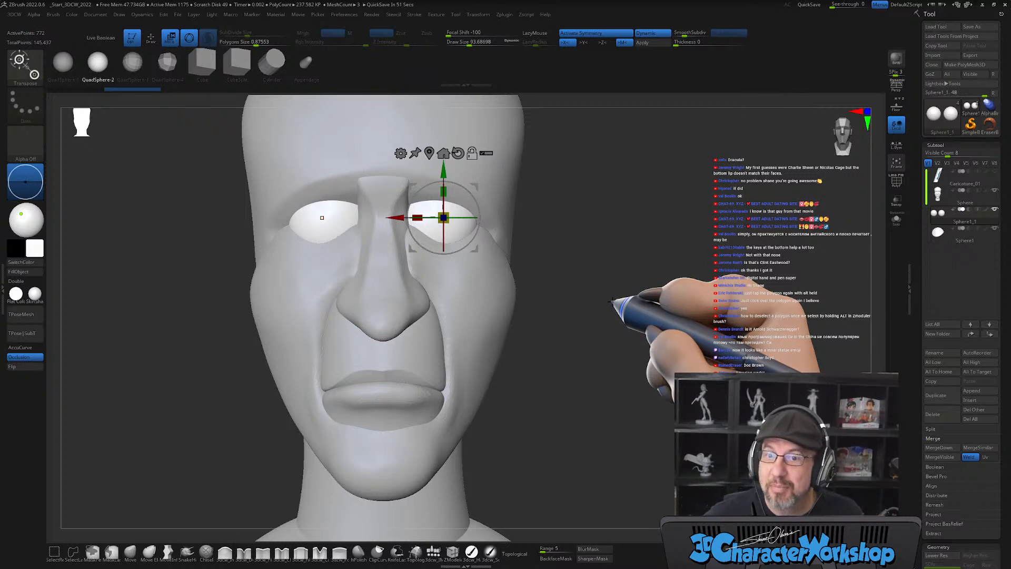
key("q")
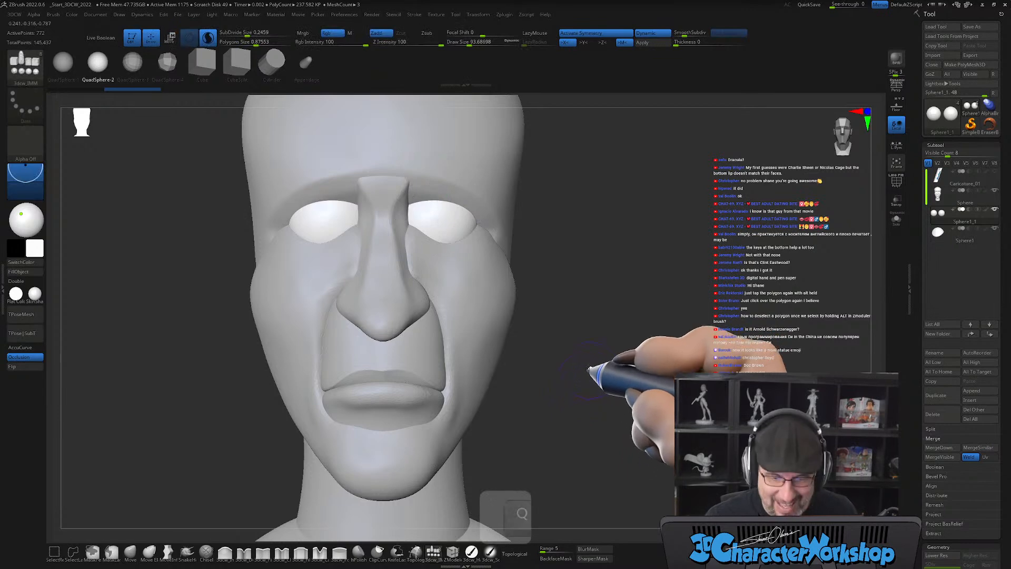
mouse_move(591, 365)
left_mouse_down()
mouse_move(632, 341)
mouse_move(605, 361)
left_mouse_up()
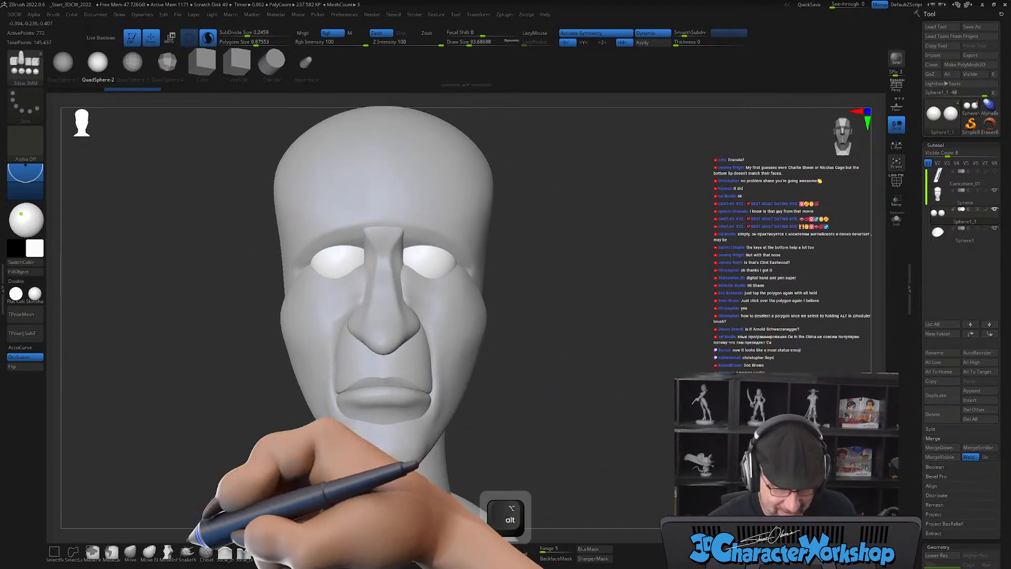
Select the head subtool and nudge the mouth corner with the Move brush at a draw size of about 124.
left_click(131, 551)
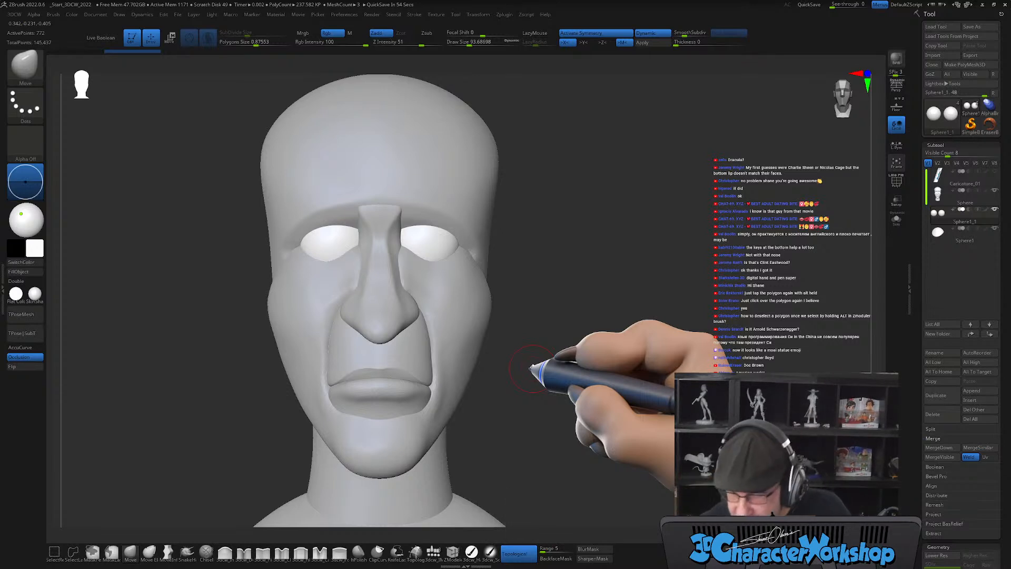
right_click_drag(505, 406, 415, 346)
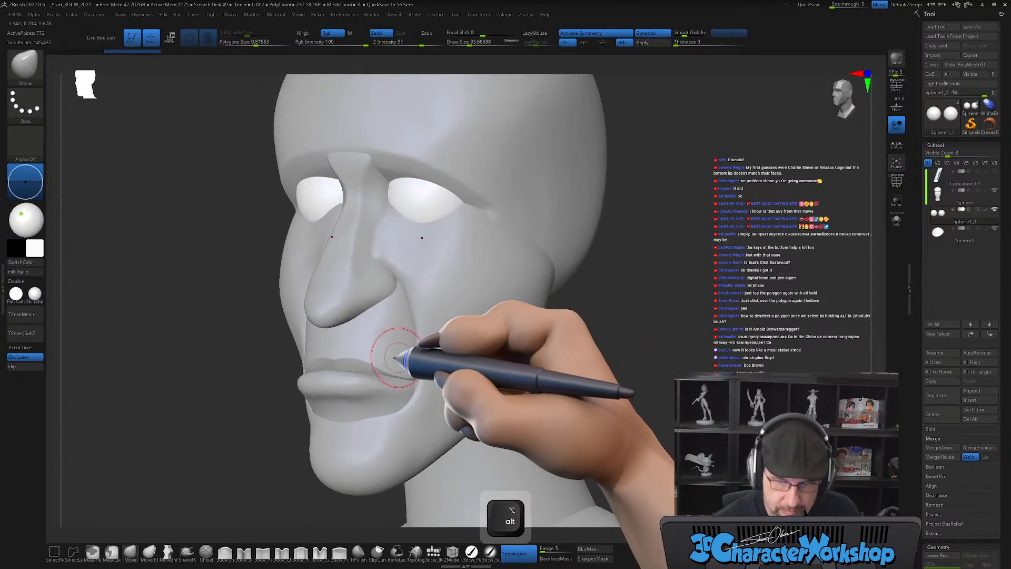
left_click(400, 337, "alt")
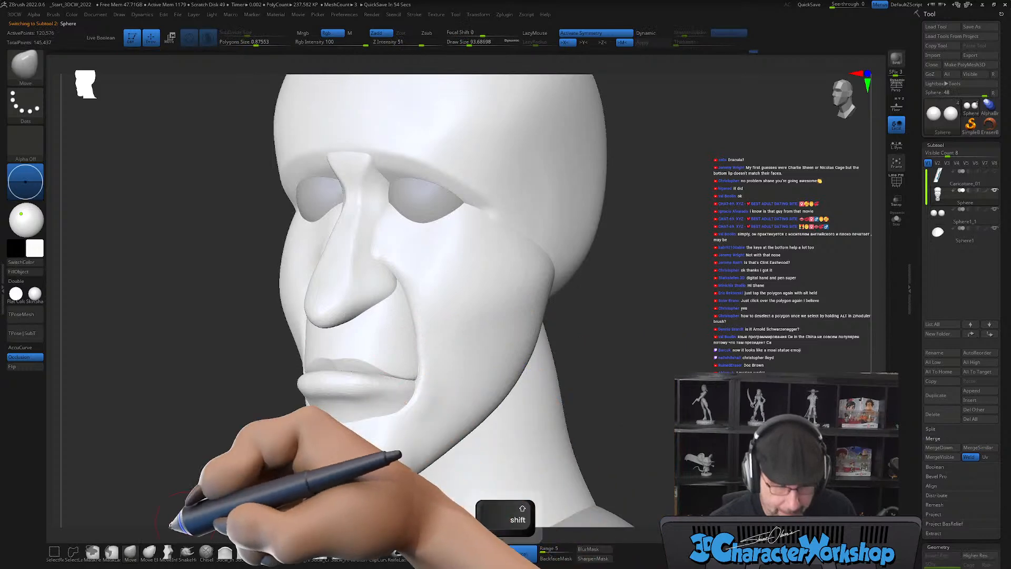
key("b")
key("m")
key("v")
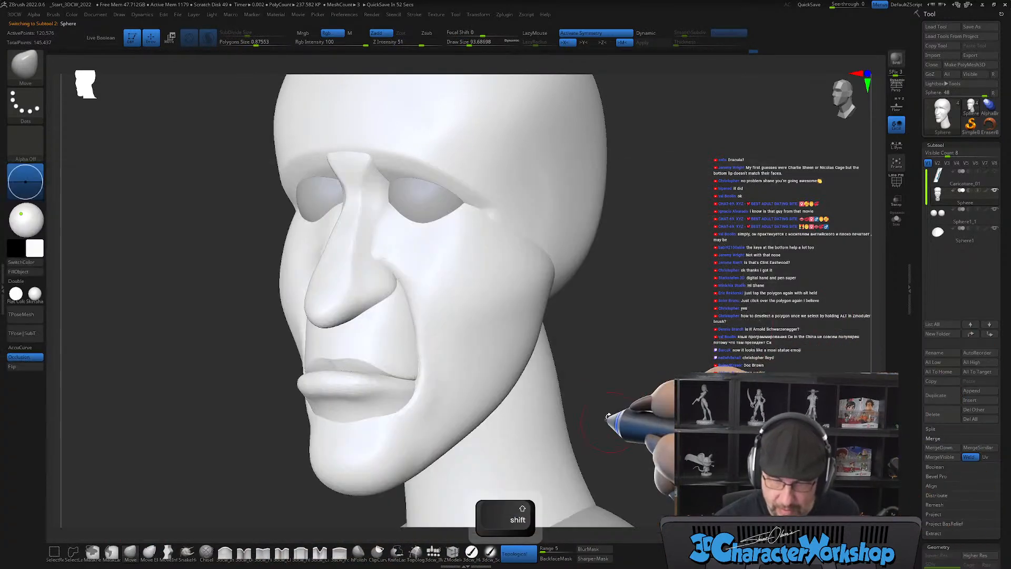
right_click_drag(608, 416, 610, 424, "alt")
key("s")
left_click_drag(611, 370, 626, 371)
right_click_drag(634, 374, 658, 340, "alt")
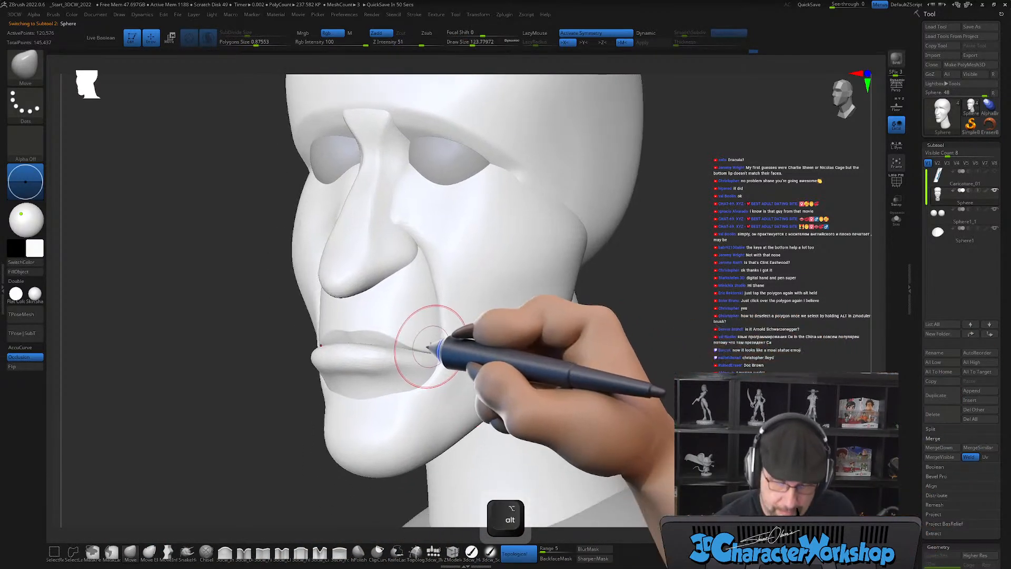
left_click_drag(430, 343, 426, 346)
Refine the mouth corner from a more lateral angle, reducing the Move brush's draw size to about 97.
right_click_drag(440, 270, 398, 313)
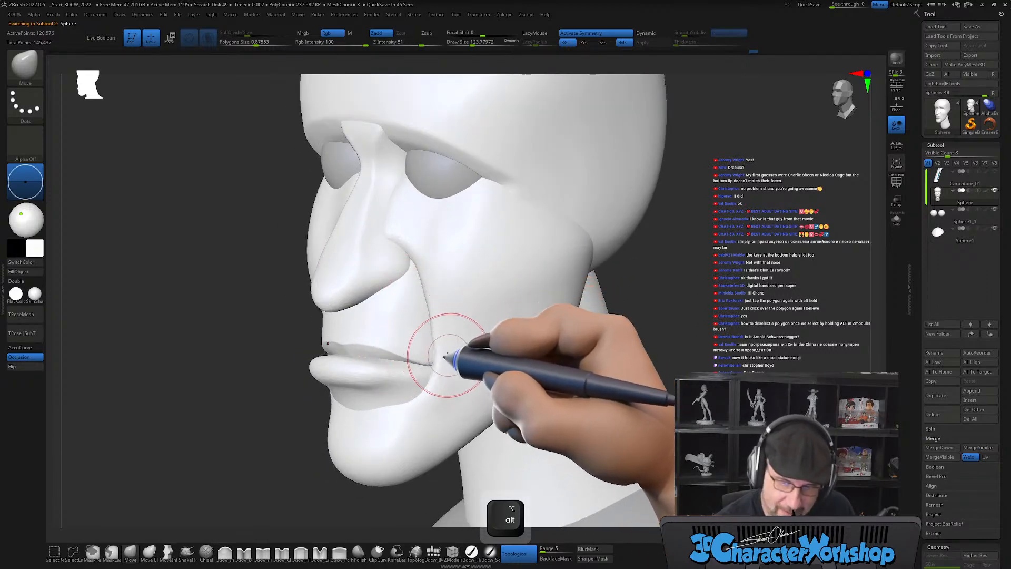
right_click_drag(447, 353, 445, 361)
key("s")
left_click_drag(444, 362, 436, 362)
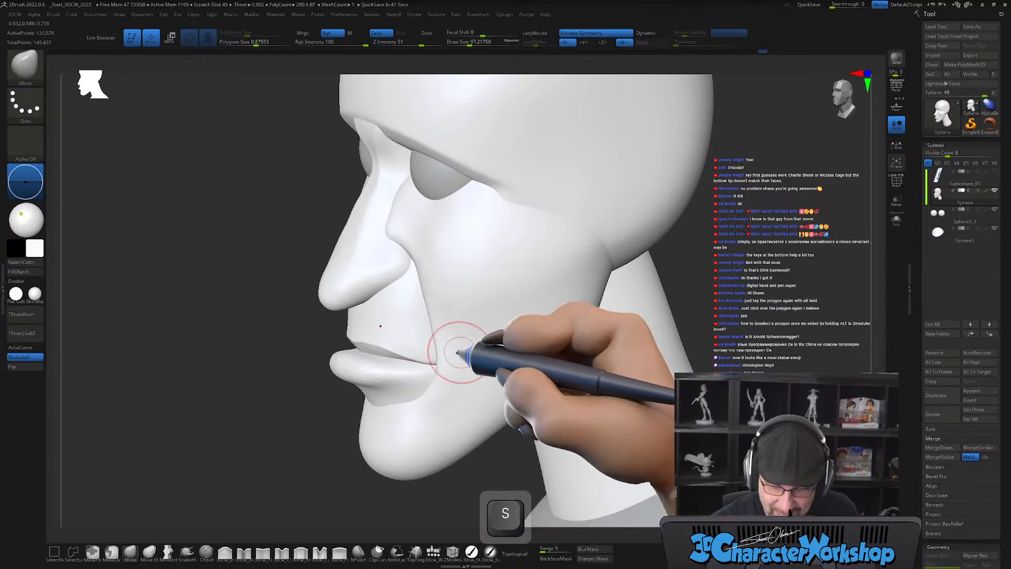
Mask everything except the upper-lip polygroup between nose and mouth, and set the Move brush's draw size to about 90.
key("w")
left_click_drag(467, 366, 410, 329, "ctrl")
key("q")
mouse_move(485, 365)
right_mouse_down()
mouse_move(497, 351)
mouse_move(465, 375)
mouse_move(443, 372)
right_mouse_up()
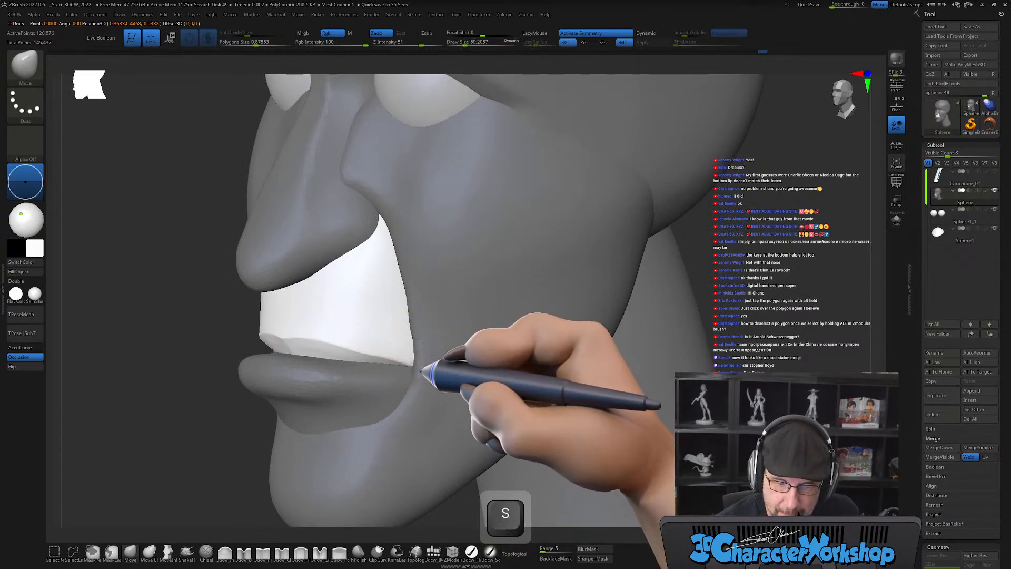
right_click_drag(428, 362, 433, 343, "alt")
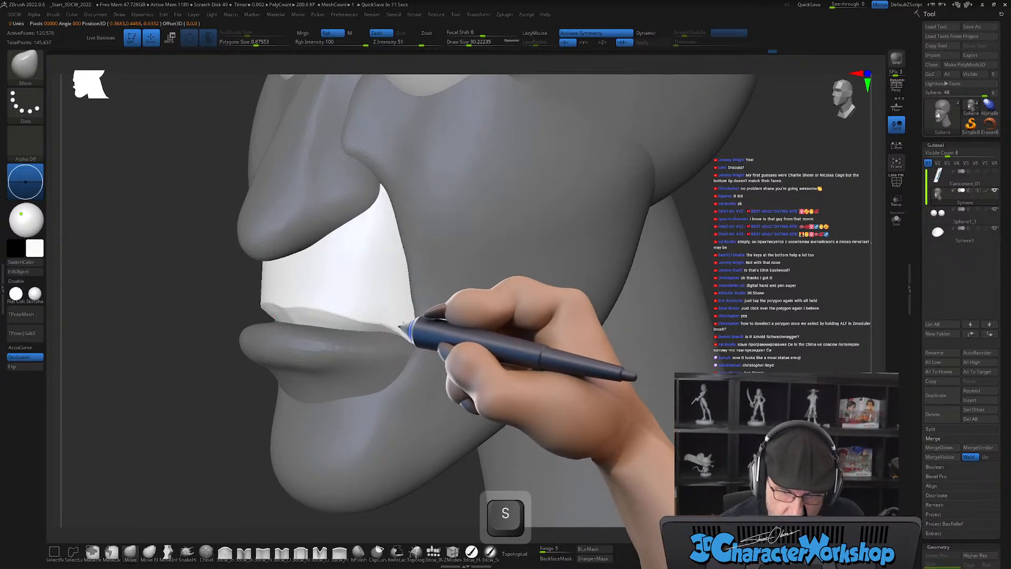
Examine the polygroup borders around the lips with PolyFrame from the side, front and three-quarter views.
mouse_move(407, 337)
right_mouse_down()
mouse_move(449, 354)
mouse_move(458, 347)
mouse_move(440, 350)
mouse_move(392, 317)
mouse_move(402, 320)
mouse_move(396, 335)
mouse_move(427, 292)
mouse_move(406, 300)
mouse_move(458, 290)
right_mouse_up()
key("shift+f")
right_click_drag(537, 362, 519, 362)
mouse_move(431, 372)
right_mouse_down()
mouse_move(473, 343)
mouse_move(465, 334)
right_mouse_up()
right_click_drag(422, 387, 603, 333)
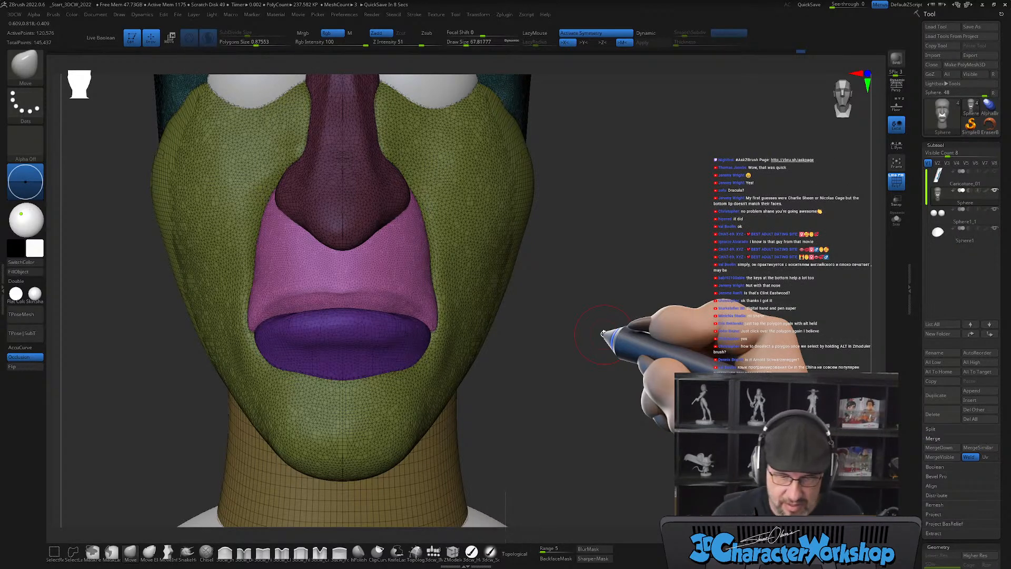
mouse_move(603, 333)
left_mouse_down()
mouse_move(591, 401)
mouse_move(571, 366)
mouse_move(557, 377)
mouse_move(598, 311)
mouse_move(591, 334)
left_mouse_up()
key("s")
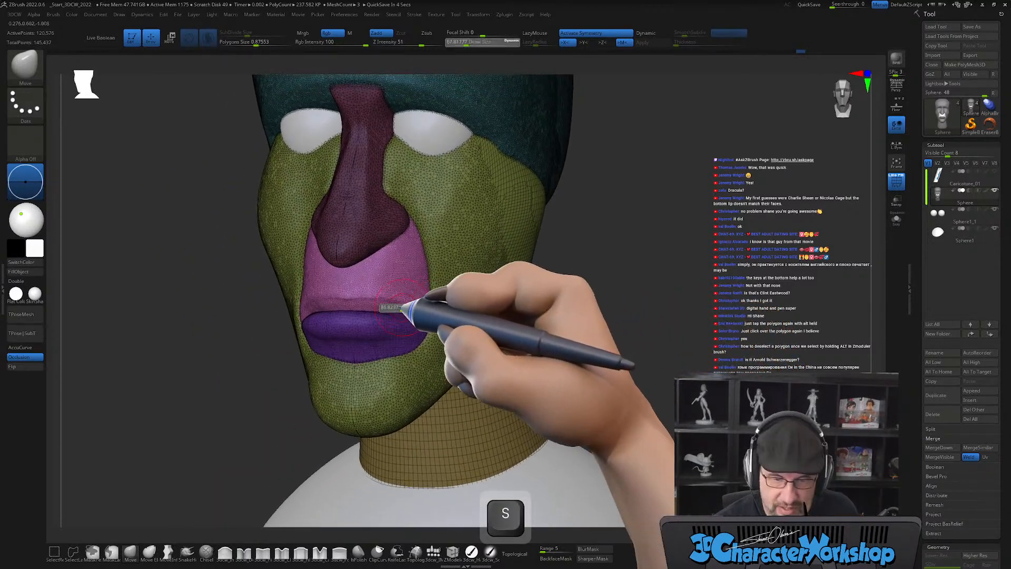
key("shift+f")
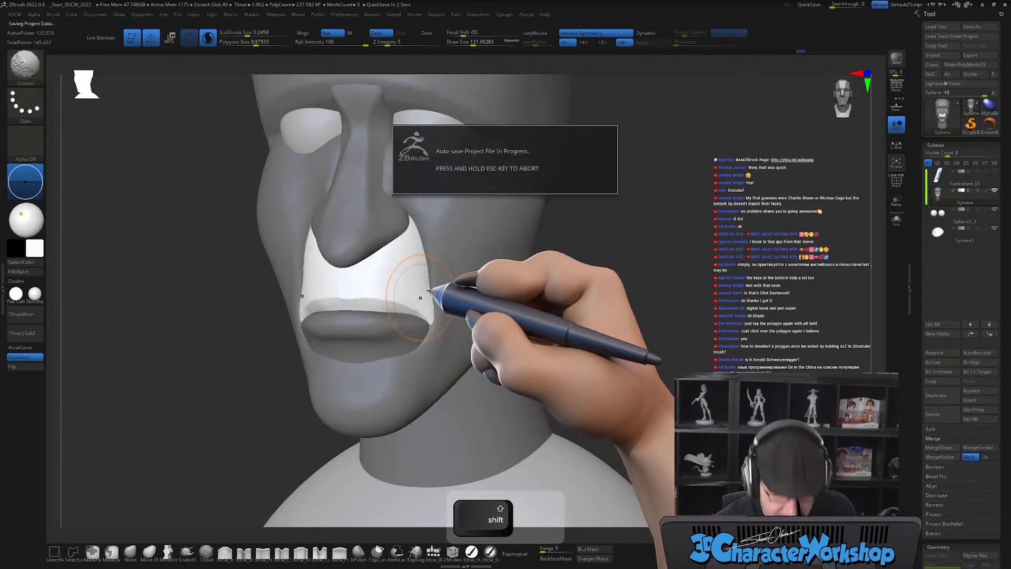
Set the Move brush's draw size to about 187 and reshape the upper lip's lower edge near the mouth corner.
key("s")
left_click_drag(443, 289, 429, 305)
key("alt")
right_click_drag(403, 270, 406, 274, "alt")
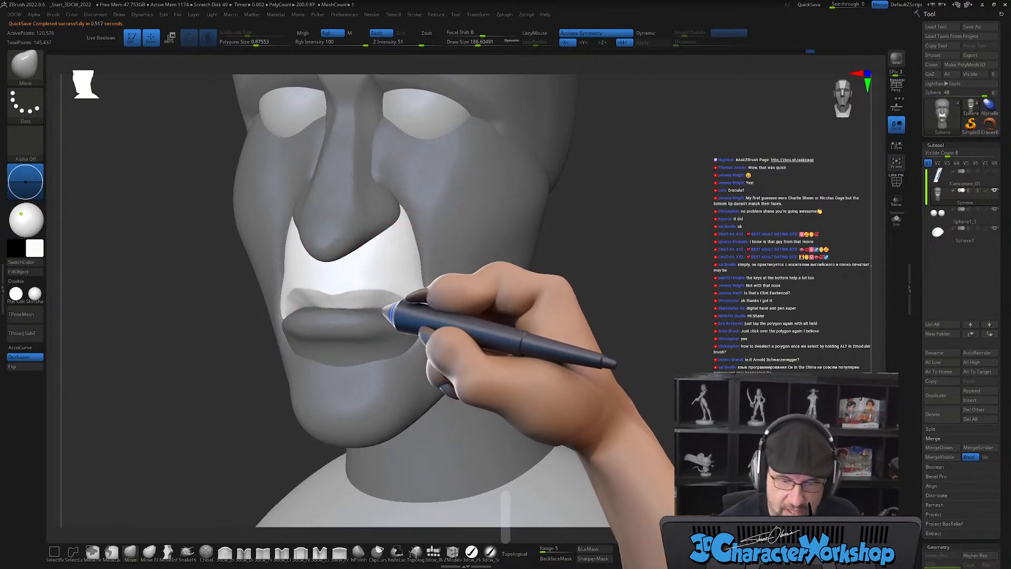
Undo the last lip edit and isolate the upper-lip polygroup in Solo mode.
mouse_move(397, 342)
right_mouse_down()
mouse_move(409, 339)
mouse_move(397, 340)
mouse_move(423, 363)
right_mouse_up()
key("ctrl+z")
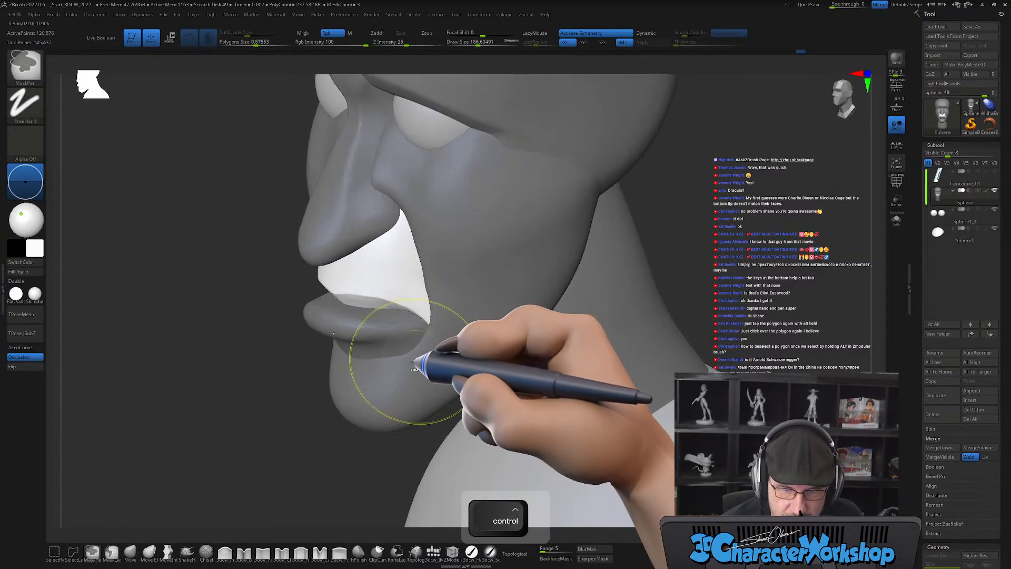
left_click(897, 220)
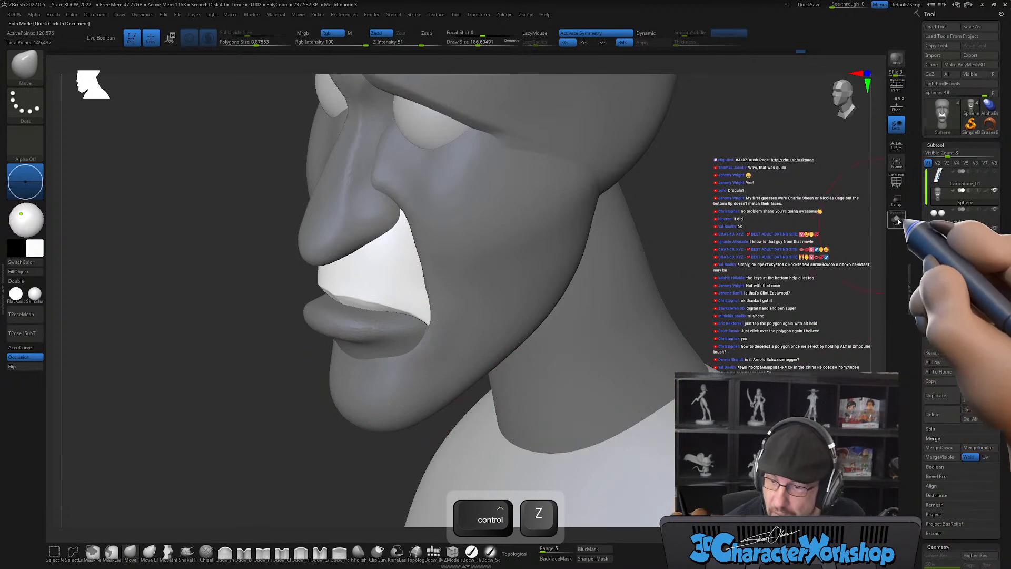
key("ctrl+z")
key("ctrl+z")
key("ctrl+z")
key("ctrl+z")
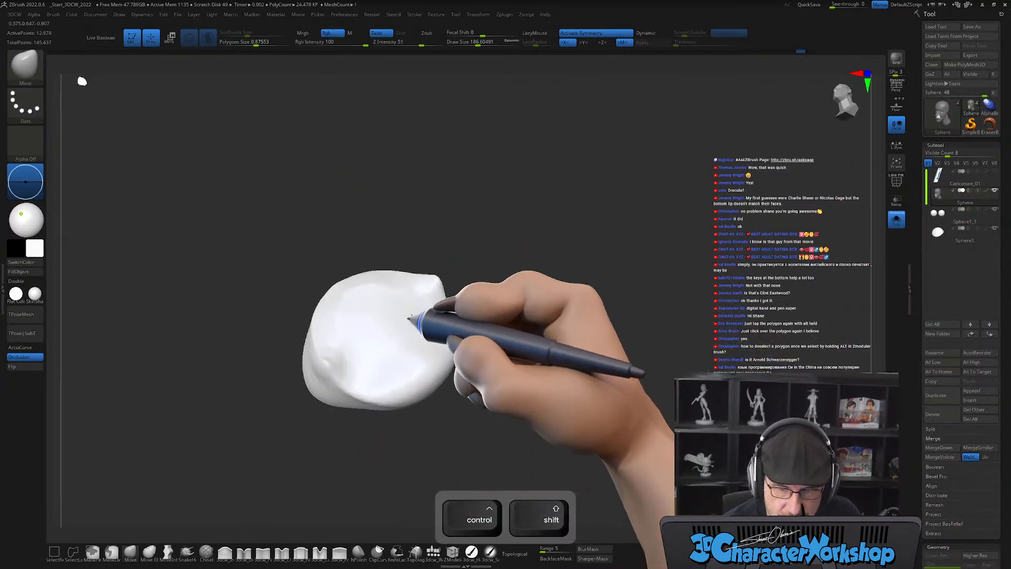
Adjust the inner surface of the isolated upper-lip piece with the Move brush at a draw size of about 101, and show the whole head again.
key("s")
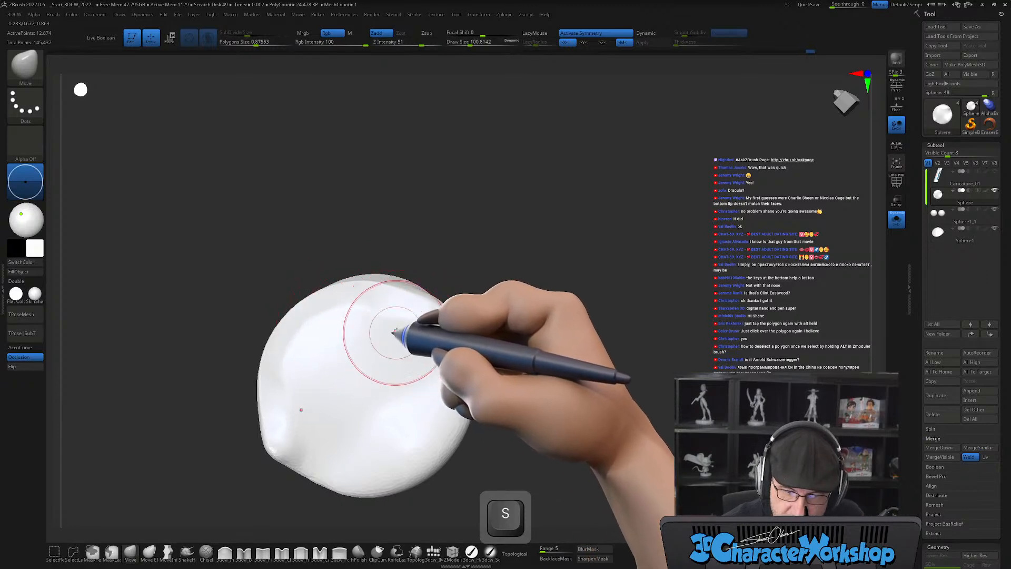
mouse_move(395, 322)
left_mouse_down()
mouse_move(388, 361)
mouse_move(395, 339)
mouse_move(388, 361)
mouse_move(378, 324)
left_mouse_up()
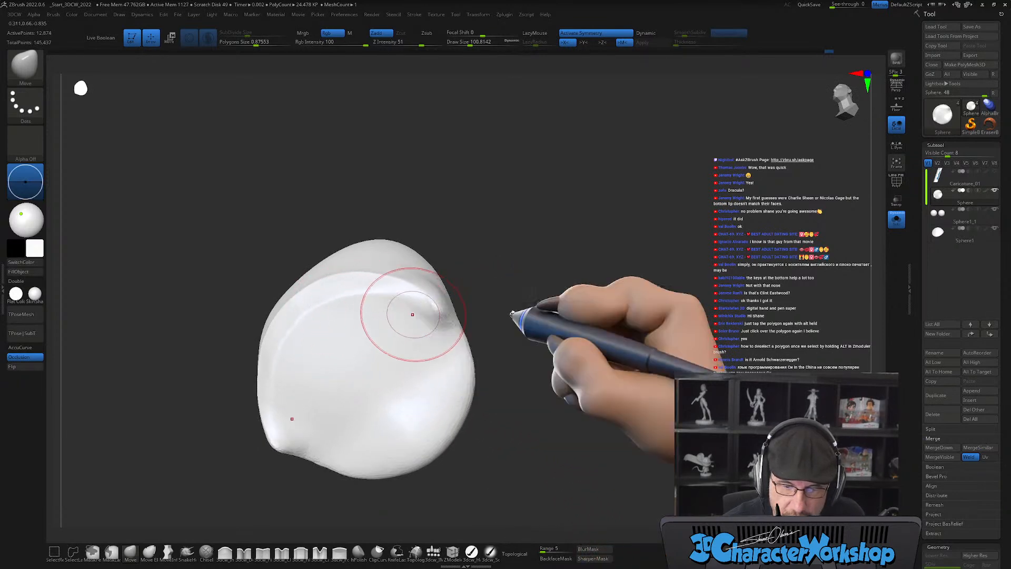
mouse_move(464, 284)
left_mouse_down()
mouse_move(488, 255)
mouse_move(485, 287)
mouse_move(551, 305)
mouse_move(557, 329)
mouse_move(548, 361)
mouse_move(592, 357)
left_mouse_up()
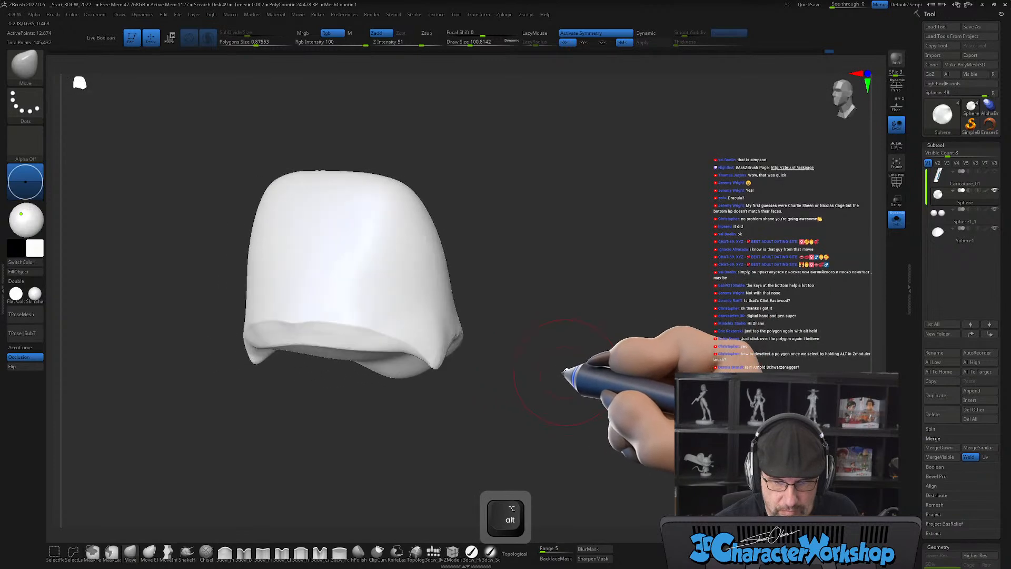
left_click(897, 222)
left_click_drag(643, 334, 586, 352)
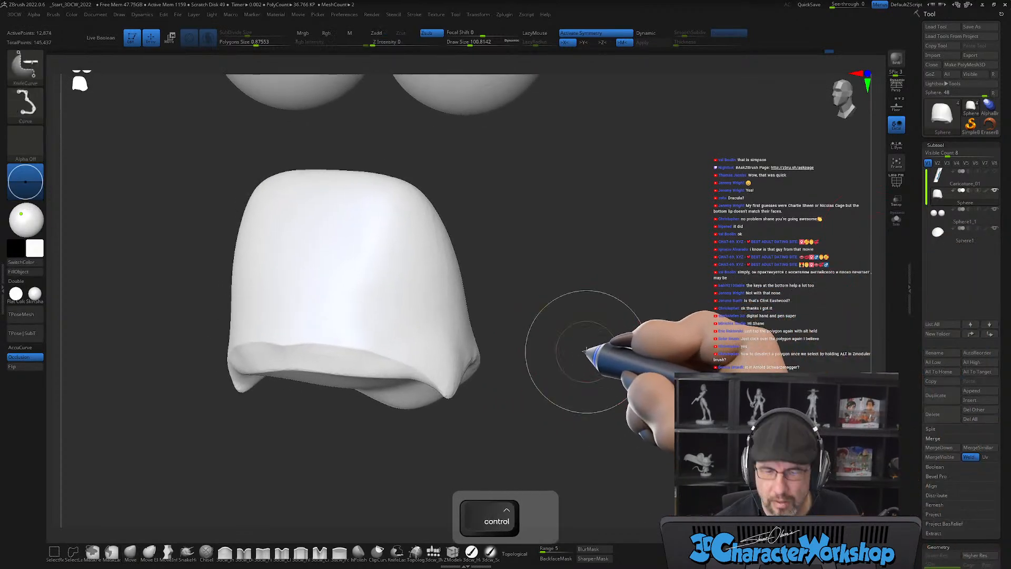
left_click(586, 351, "ctrl+shift")
Refine the upper lip's lower edge with the Move brush, using draw sizes of about 87 and 120.
mouse_move(589, 336)
right_mouse_down()
mouse_move(590, 316)
mouse_move(571, 340)
right_mouse_up()
right_click_drag(495, 339, 368, 358)
key("s")
left_click_drag(360, 325, 327, 319)
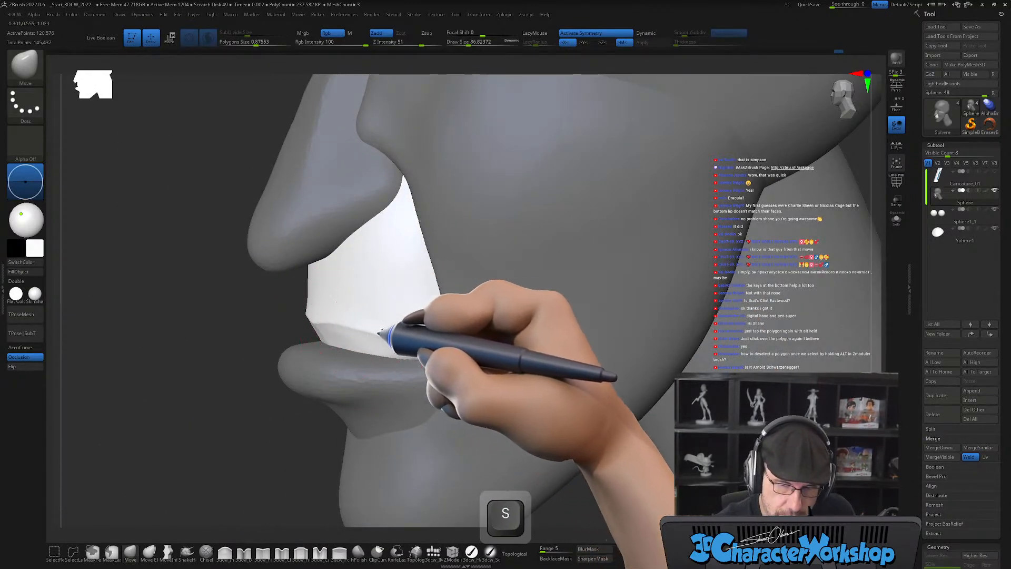
right_click_drag(416, 337, 390, 364)
key("s")
left_click_drag(386, 363, 376, 363)
mouse_move(392, 344)
right_mouse_down()
mouse_move(363, 354)
mouse_move(399, 330)
mouse_move(445, 357)
mouse_move(379, 362)
mouse_move(388, 388)
mouse_move(637, 338)
right_mouse_up()
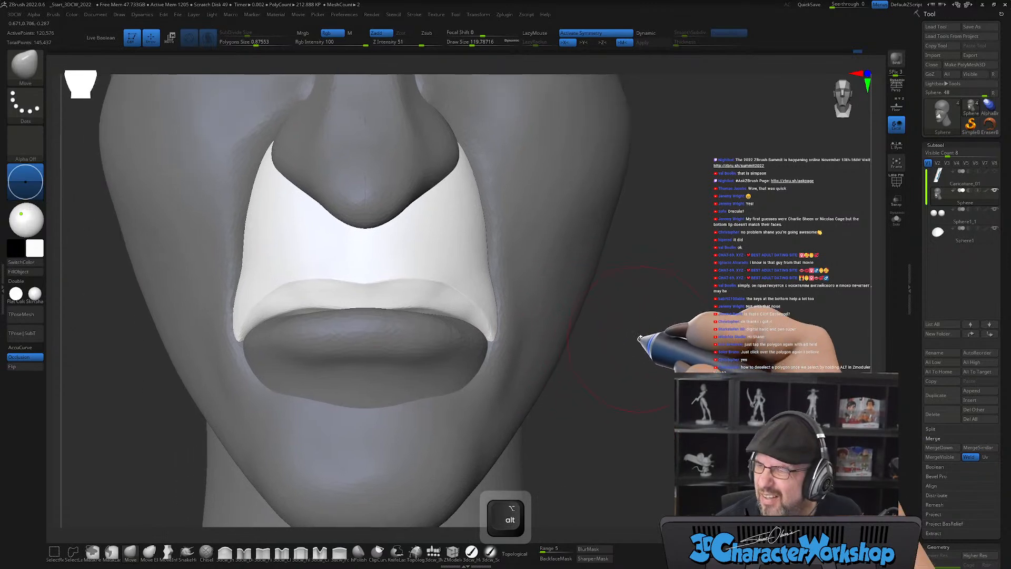
Reduce the draw size to about 46, mask everything except the lower-lip polygroup and return to Draw mode.
mouse_move(397, 323)
right_mouse_down()
mouse_move(406, 339)
mouse_move(405, 313)
mouse_move(463, 357)
mouse_move(442, 348)
right_mouse_up()
key("s")
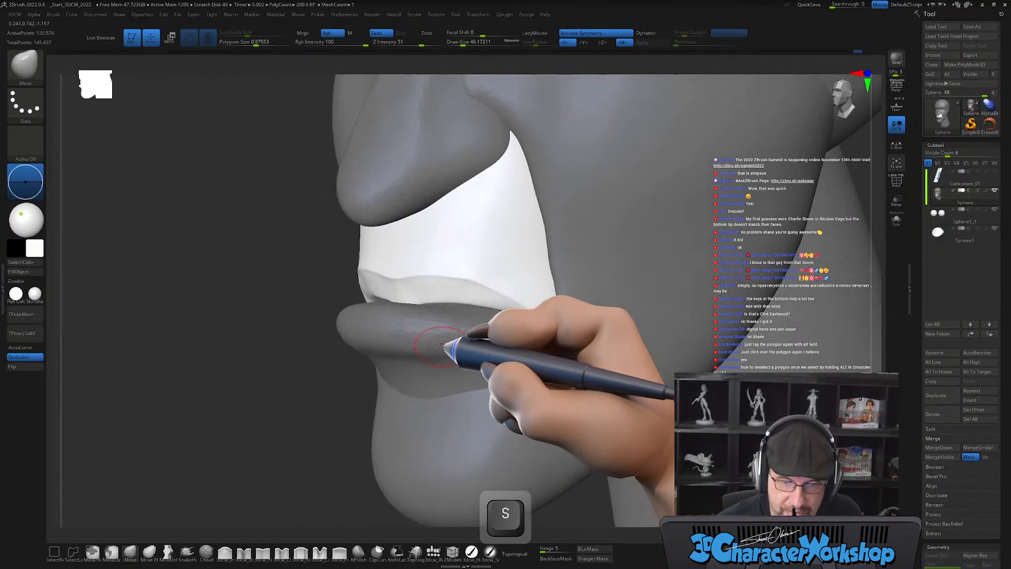
key("w")
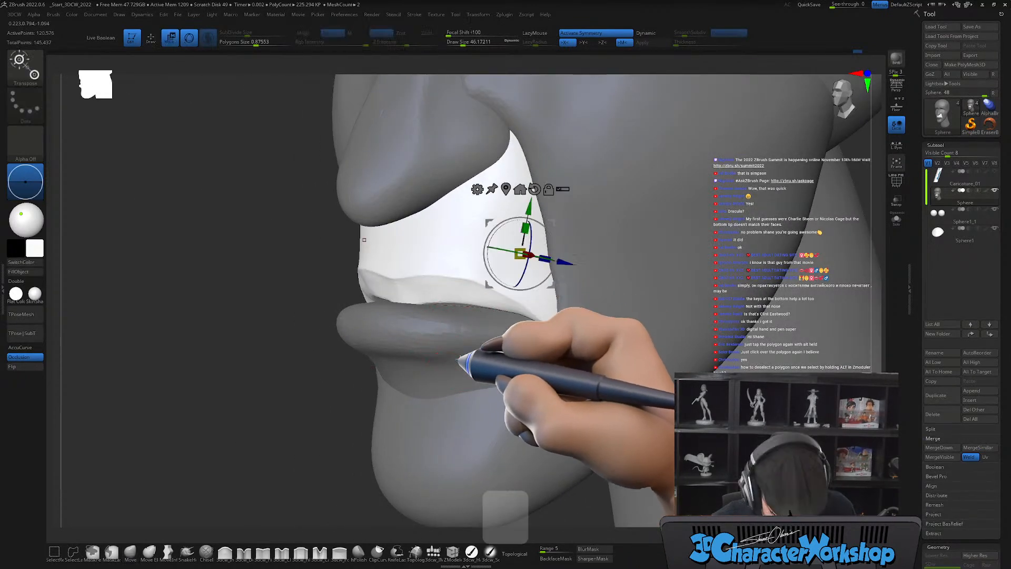
left_click(453, 348, "ctrl")
key("q")
mouse_move(491, 368)
right_mouse_down()
mouse_move(514, 338)
mouse_move(511, 353)
mouse_move(530, 301)
right_mouse_up()
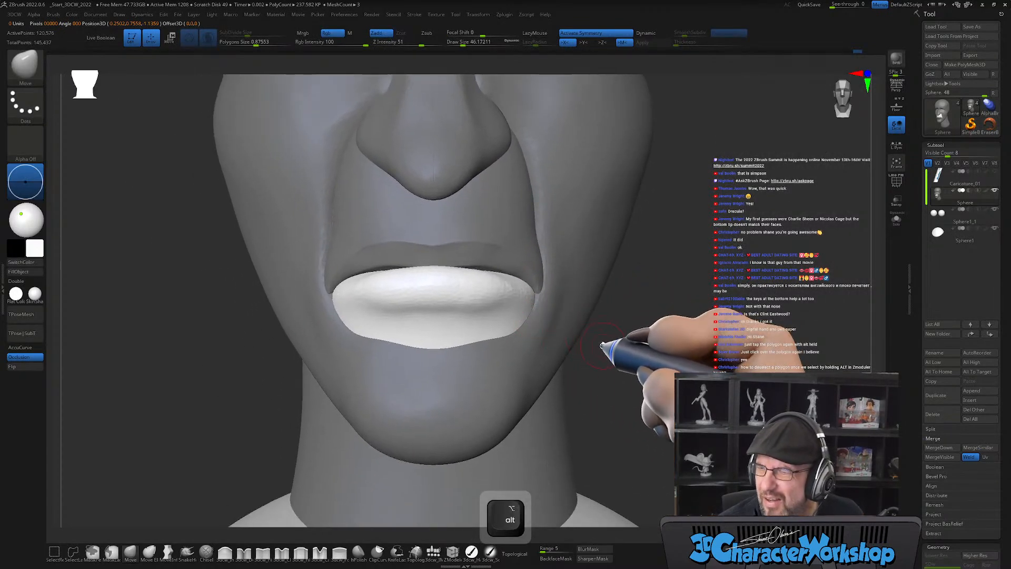
Curve the lower lip upward toward its corners with the Move brush at a draw size of about 187.
right_click_drag(479, 334, 454, 302)
key("s")
left_click_drag(453, 301, 462, 293)
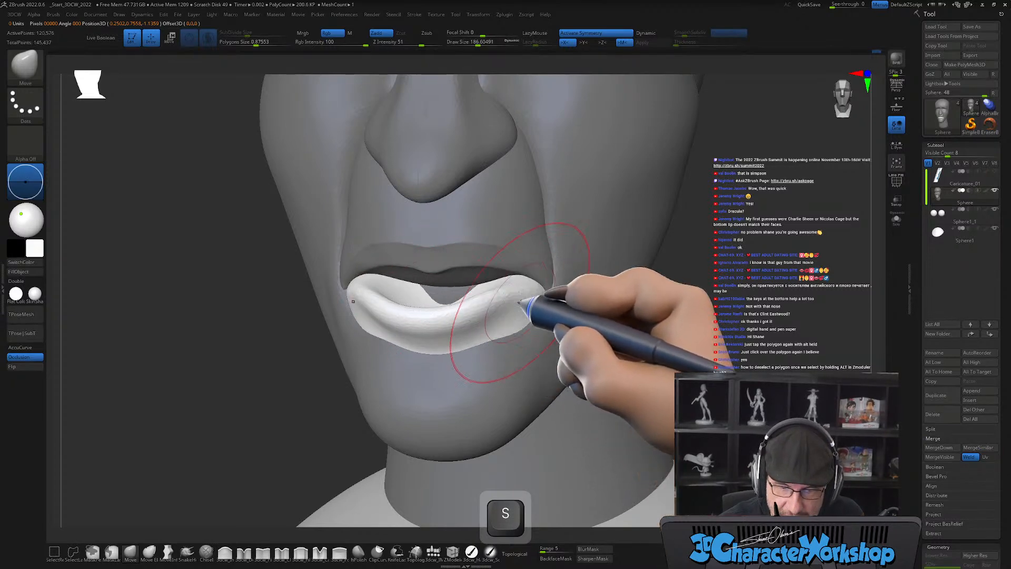
right_click_drag(520, 322, 513, 339)
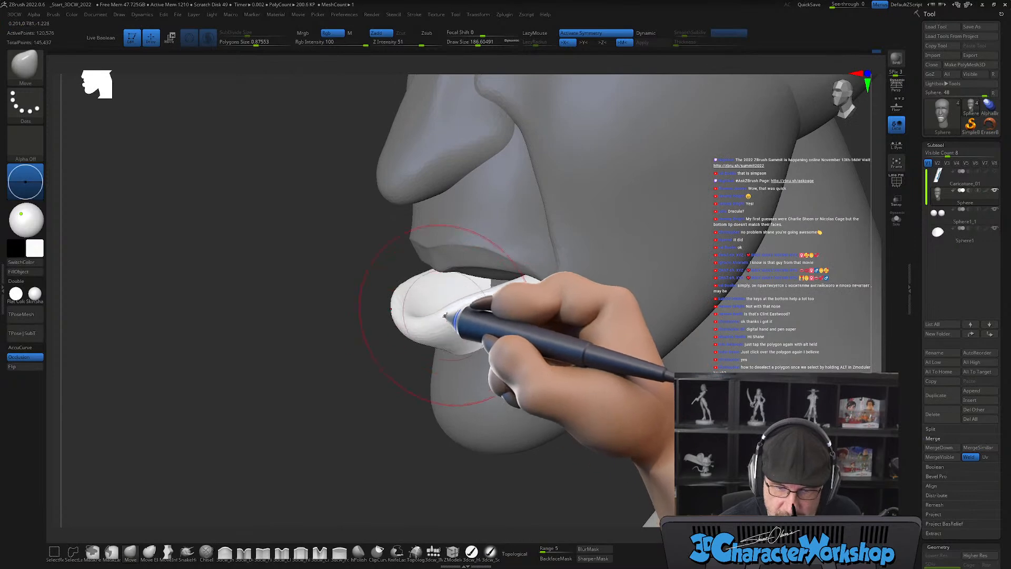
Reshape the lower lip's profile from the side with the Move brush, enlarging the draw size to about 245.
right_click_drag(447, 313, 454, 320)
key("s")
left_click_drag(445, 302, 432, 301)
mouse_move(462, 329)
right_mouse_down()
mouse_move(459, 339)
mouse_move(514, 308)
mouse_move(467, 316)
right_mouse_up()
key("s")
left_click_drag(446, 324, 454, 324)
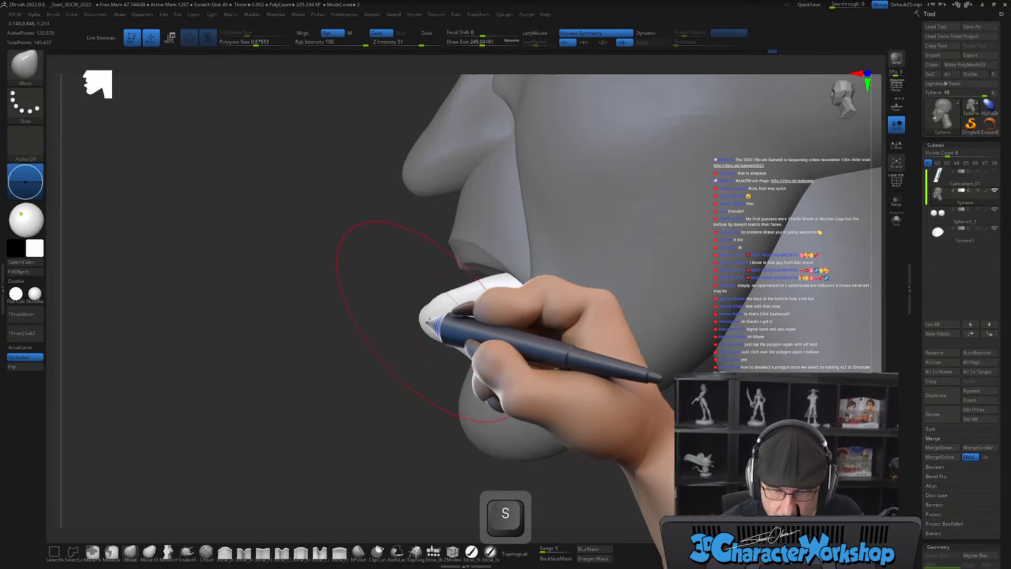
Smooth the lower lip near the mouth corner at a draw size of about 158, and turn on PolyFrame.
mouse_move(467, 314)
right_mouse_down()
mouse_move(500, 319)
mouse_move(465, 315)
mouse_move(481, 339)
mouse_move(458, 305)
right_mouse_up()
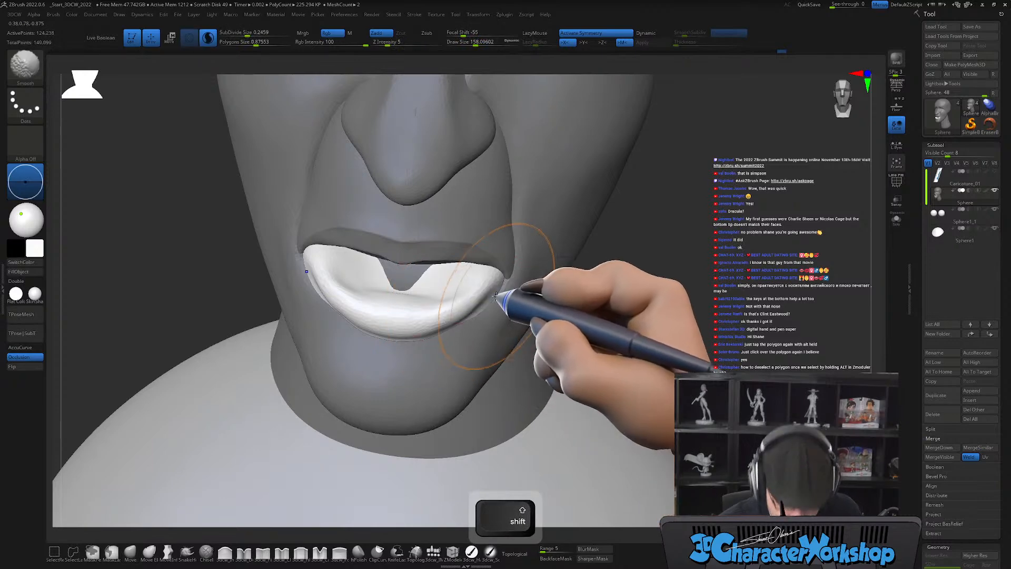
key("shift+f")
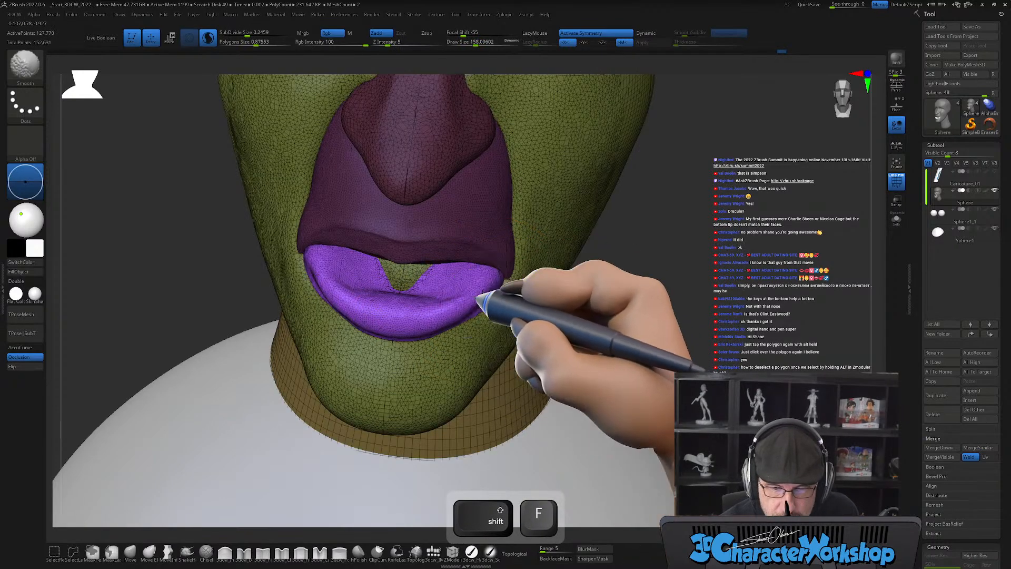
mouse_move(464, 311)
right_mouse_down()
mouse_move(514, 302)
mouse_move(507, 313)
right_mouse_up()
right_click_drag(452, 292, 543, 309, "shift")
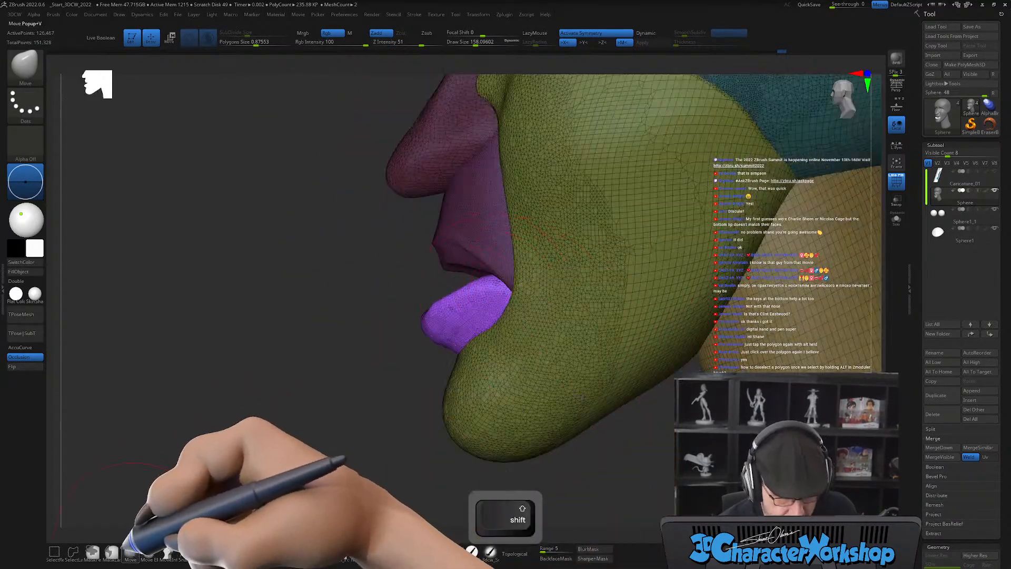
Adjust the lower lip in profile with the Move brush at a draw size of about 172, and reduce the size to about 108.
key("s")
left_click_drag(490, 279, 492, 281)
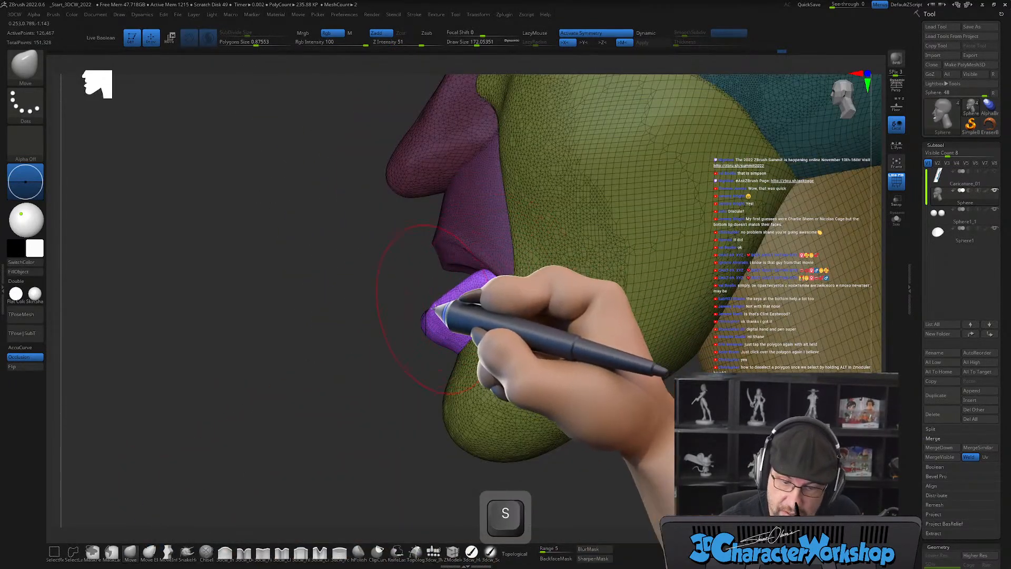
left_click_drag(441, 301, 438, 313)
right_click_drag(436, 335, 468, 339)
mouse_move(571, 311)
right_mouse_down("alt")
mouse_move(643, 309)
mouse_move(628, 325)
right_mouse_up("alt")
key("s")
left_click_drag(658, 338, 652, 337)
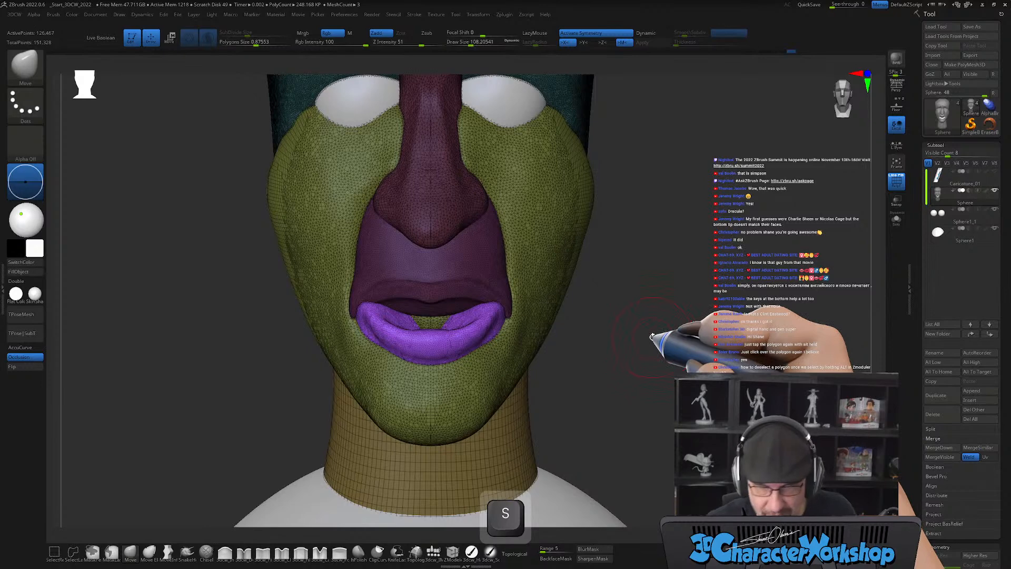
Turn off PolyFrame, clear the mask and frame the mouth from the front.
key("shift+f")
right_click_drag(724, 358, 617, 314, "alt")
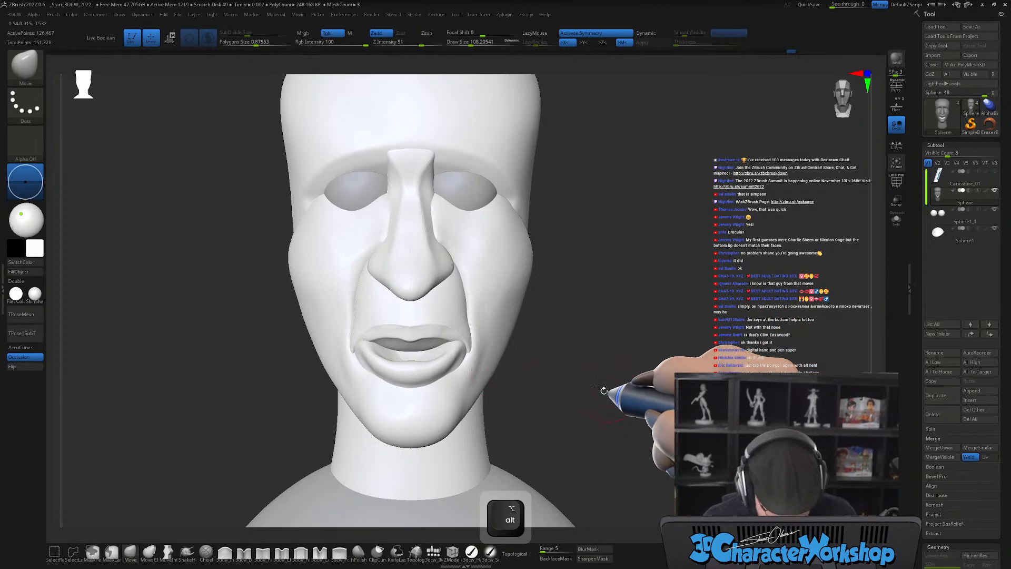
right_click_drag(605, 358, 641, 370, "alt")
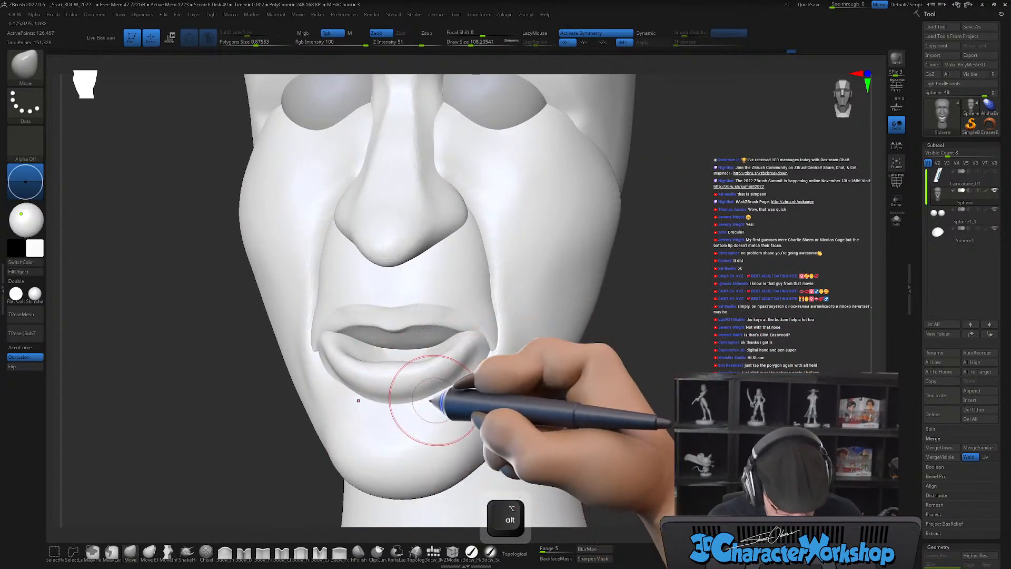
Mask everything except the upper-lip polygroup, keeping the Move brush active in Draw mode.
key("b")
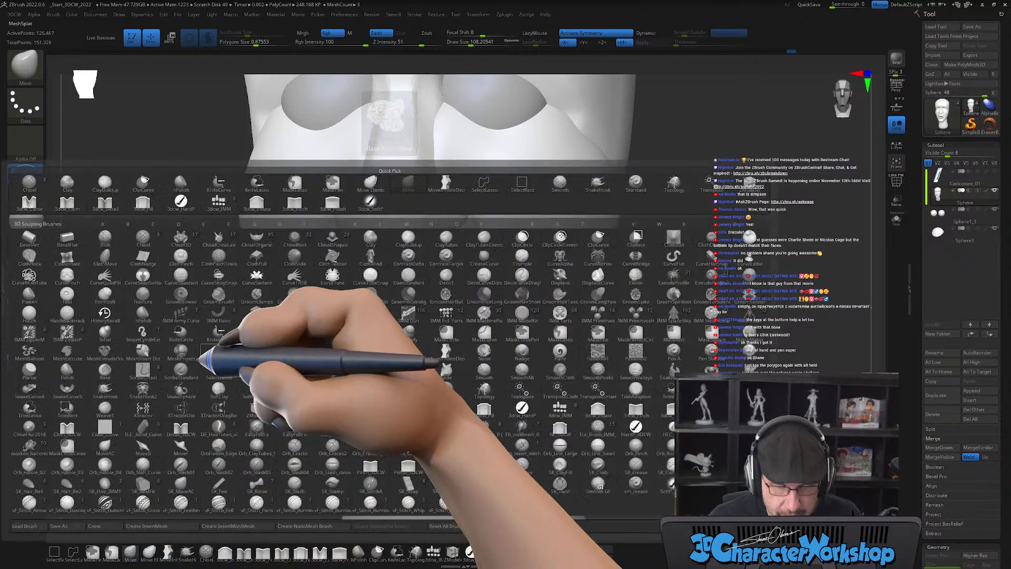
left_click(295, 203)
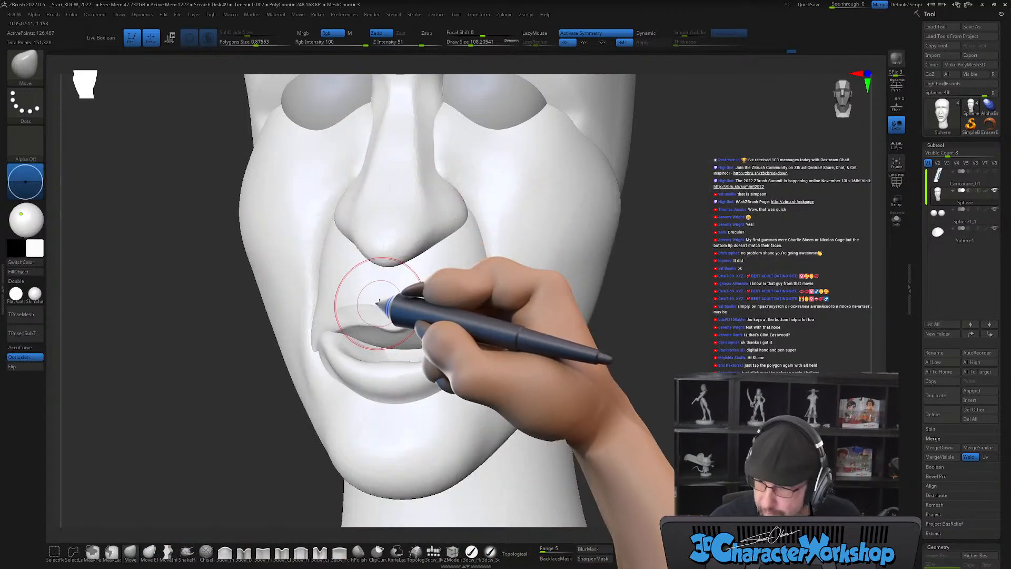
key("w")
left_click(459, 266, "ctrl")
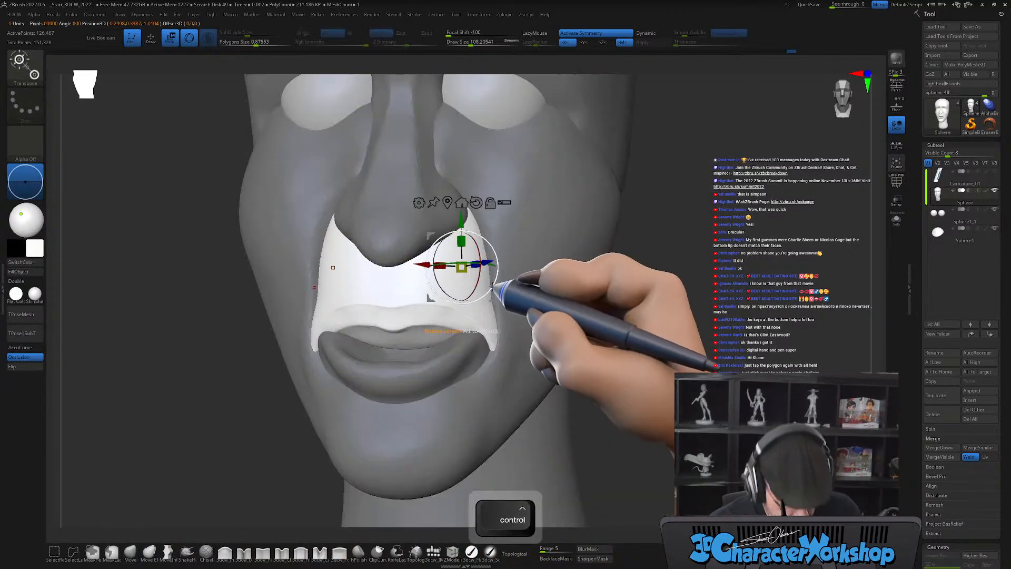
key("q")
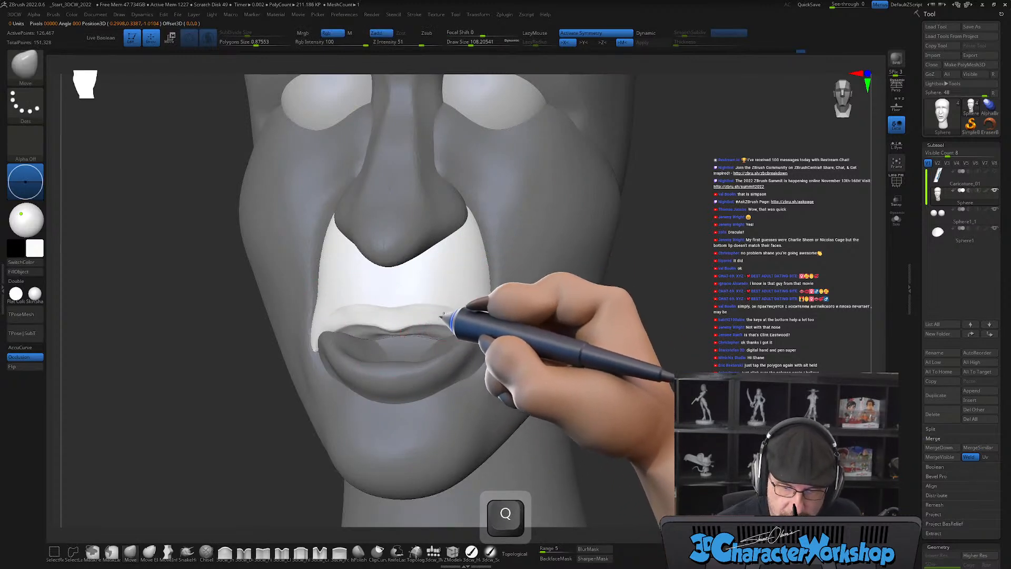
Smooth the underside of the upper lip with the Smooth brush at a Z Intensity of 32, and undo the last stroke.
right_click_drag(443, 320, 415, 338)
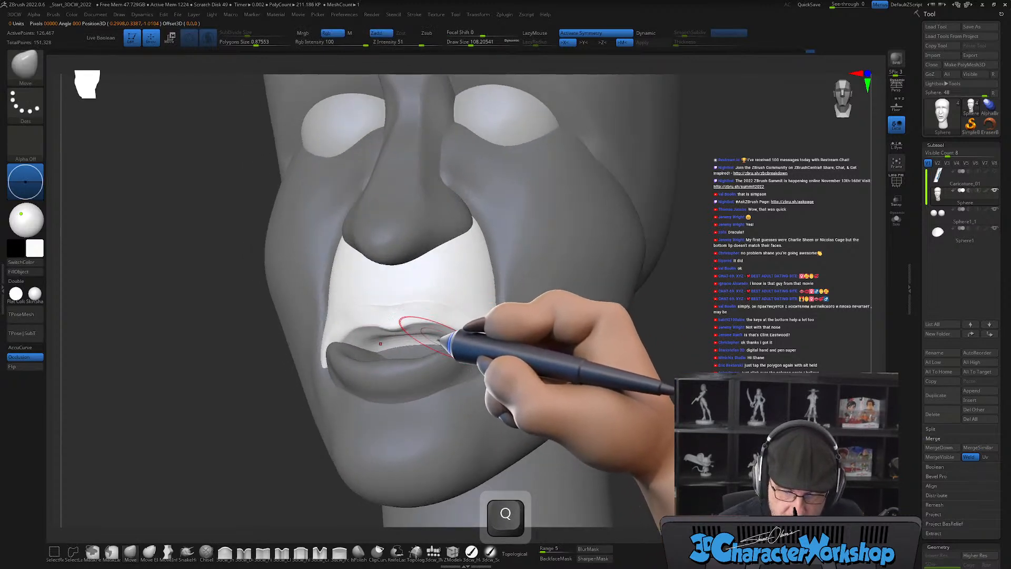
key("shift")
left_click_drag(389, 44, 410, 44)
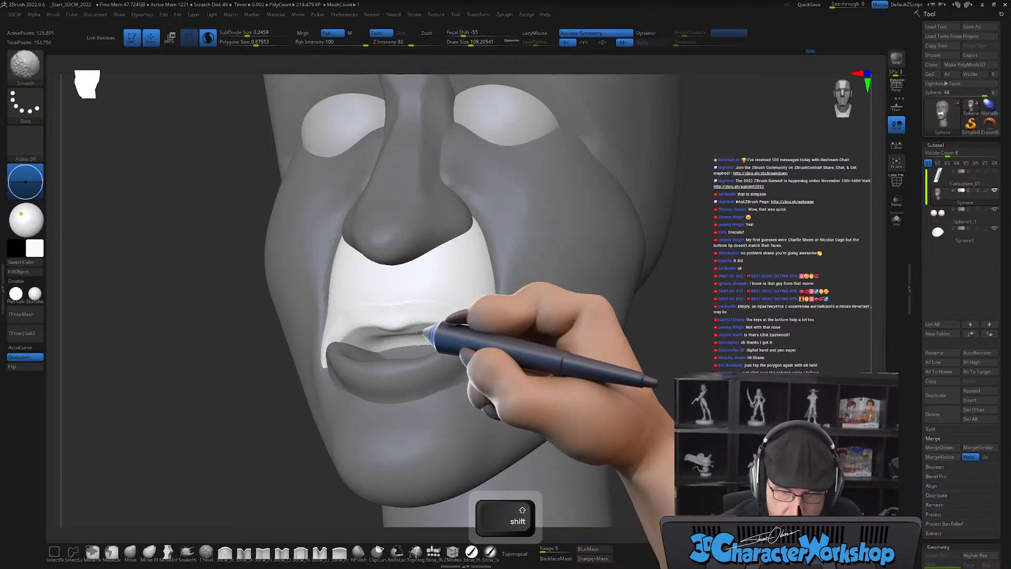
left_click_drag(399, 335, 429, 333, "shift")
mouse_move(463, 333)
right_mouse_down()
mouse_move(444, 355)
mouse_move(479, 348)
right_mouse_up()
key("ctrl+z")
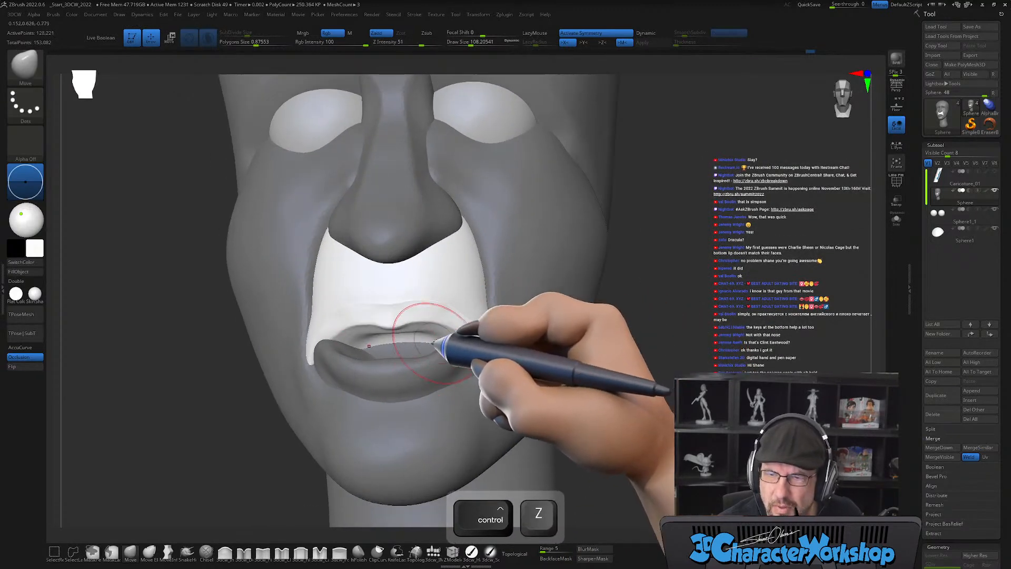
Reshape the upper lip's lower edge with the Move brush, setting the draw size to about 97.
key("s")
left_click_drag(434, 342, 431, 344)
mouse_move(437, 345)
right_mouse_down()
mouse_move(425, 344)
mouse_move(442, 343)
mouse_move(442, 323)
mouse_move(457, 355)
mouse_move(511, 341)
mouse_move(463, 361)
mouse_move(435, 356)
mouse_move(481, 373)
mouse_move(467, 334)
mouse_move(420, 364)
mouse_move(392, 364)
mouse_move(413, 379)
right_mouse_up()
key("s")
key("s")
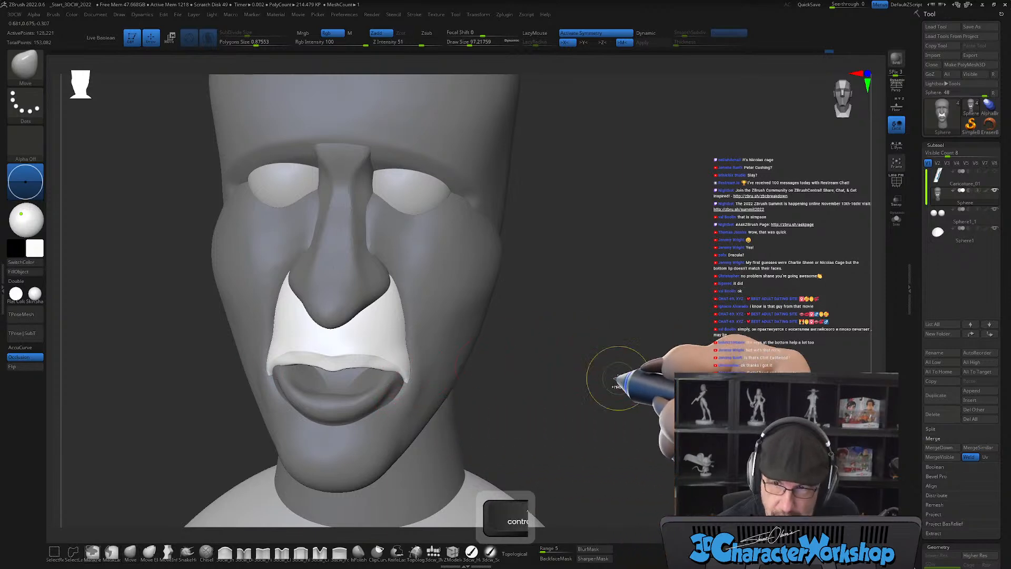
Clear the mask, set the Move brush's draw size to about 132 and turn on its Topological option.
left_click_drag(594, 374, 601, 368, "ctrl")
mouse_move(601, 369)
right_mouse_down("alt")
mouse_move(594, 384)
mouse_move(605, 395)
mouse_move(384, 411)
mouse_move(354, 383)
right_mouse_up("alt")
key("s")
left_click(512, 552)
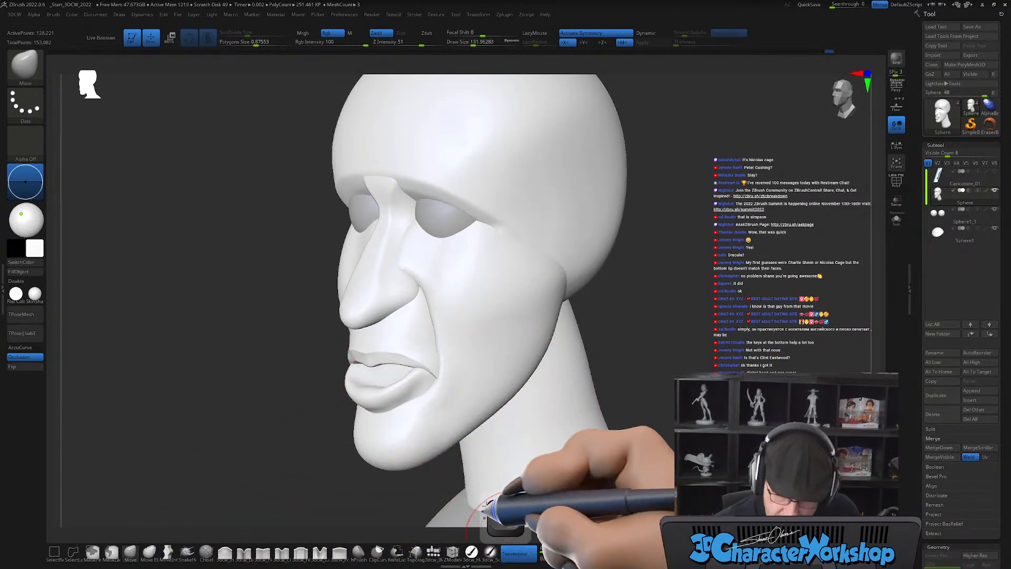
Undo the last several sculpting changes to the mouth so the lips are back in their earlier open shape.
right_click_drag(367, 386, 439, 392)
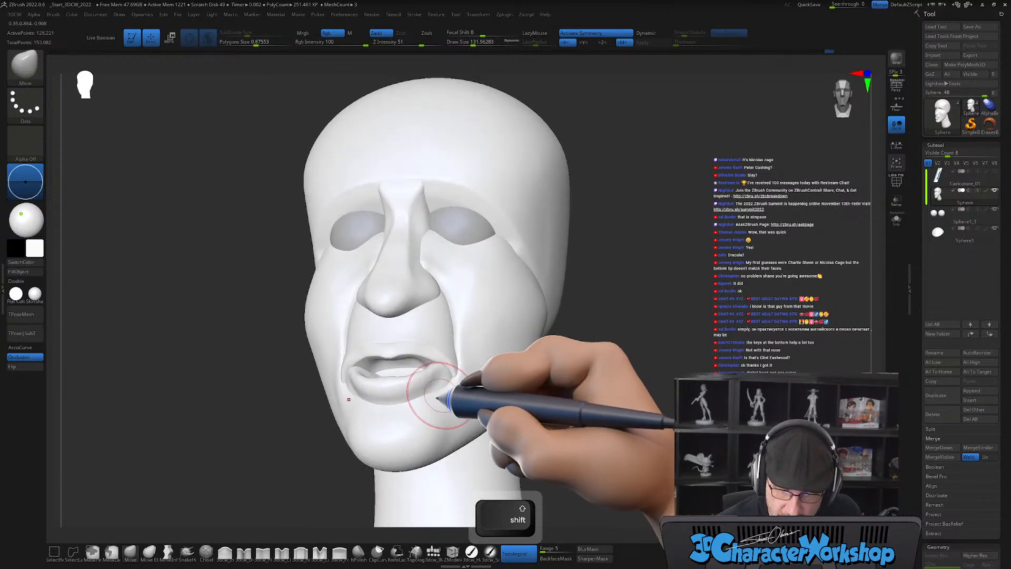
key("ctrl+z")
key("ctrl+z")
key("ctrl+z")
key("ctrl+z")
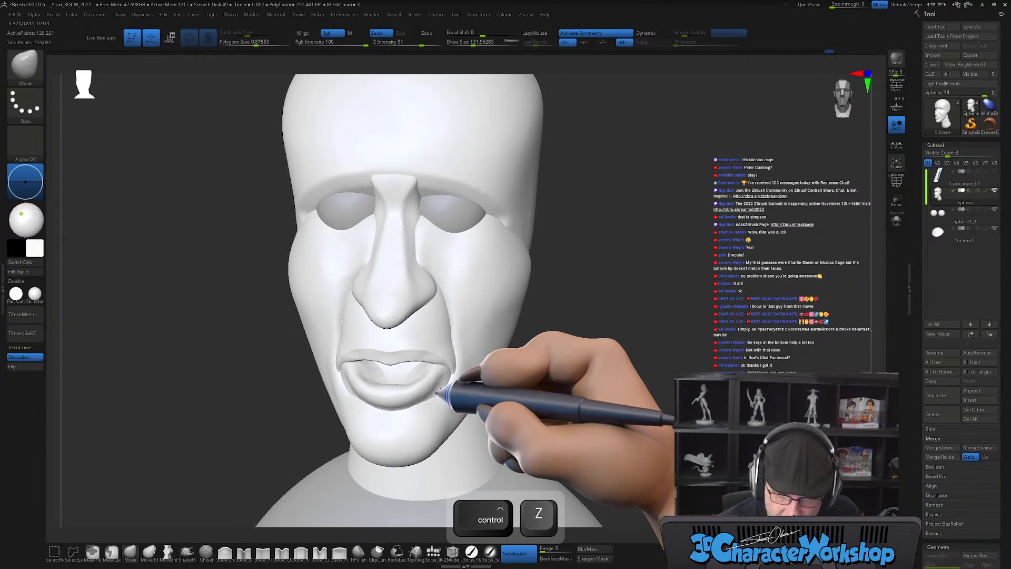
key("ctrl+z")
right_click_drag(576, 361, 553, 350)
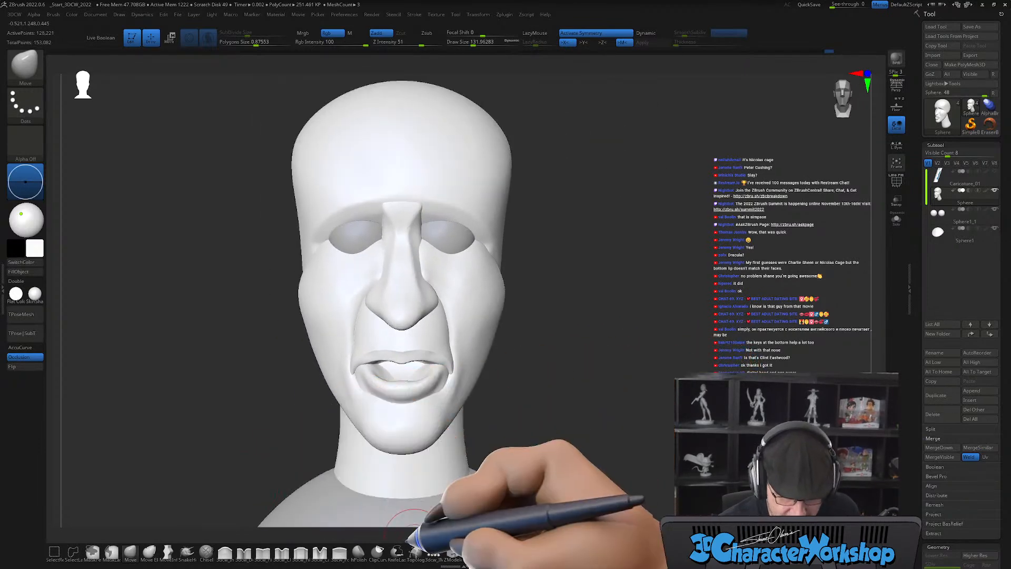
Insert a cylinder at the centre of the mouth with the insert-mesh brush's Cylinder primitive.
left_click(433, 552)
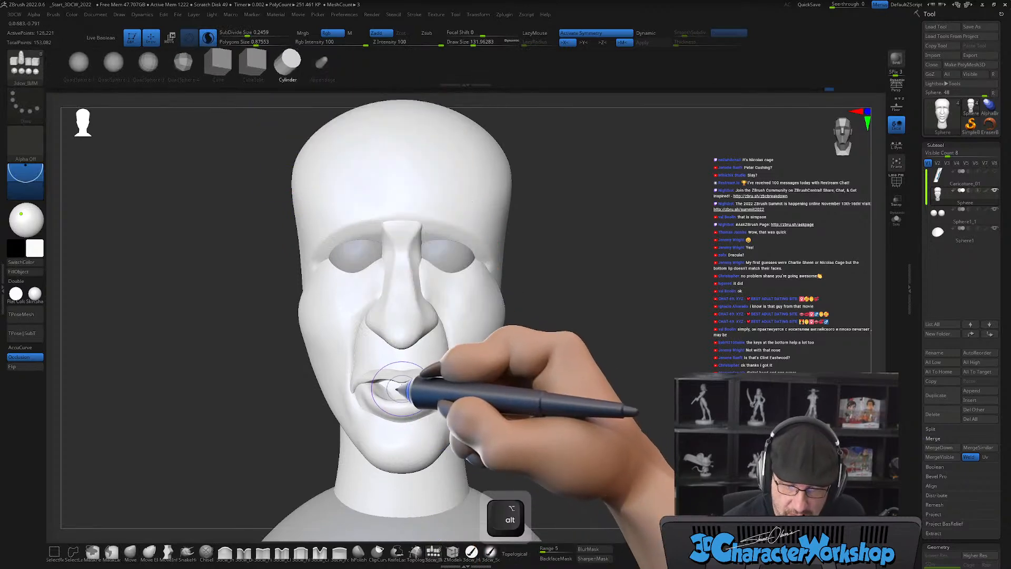
mouse_move(458, 413)
left_mouse_down("shift")
mouse_move(418, 406)
mouse_move(396, 424)
left_mouse_up("shift")
mouse_move(559, 413)
left_mouse_down("shift")
mouse_move(532, 411)
mouse_move(582, 401)
mouse_move(655, 343)
mouse_move(614, 328)
left_mouse_up("shift")
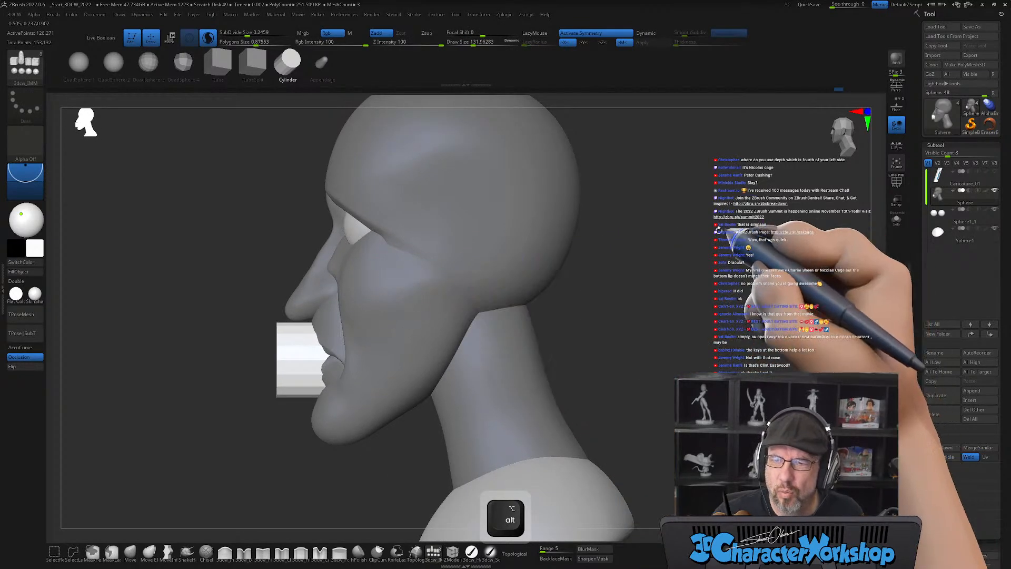
left_click_drag(715, 232, 719, 208, "alt")
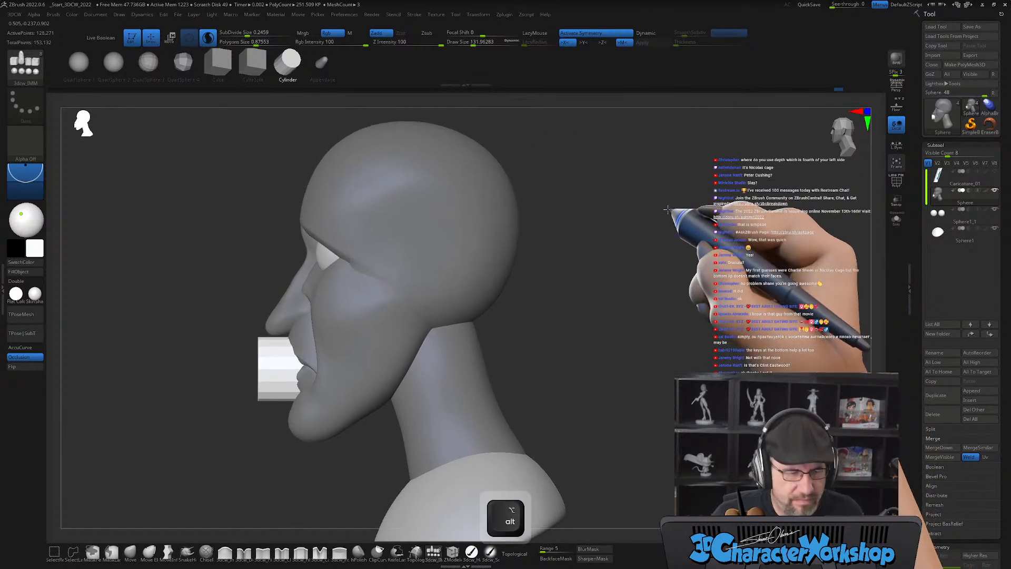
left_click_drag(284, 223, 44, 176)
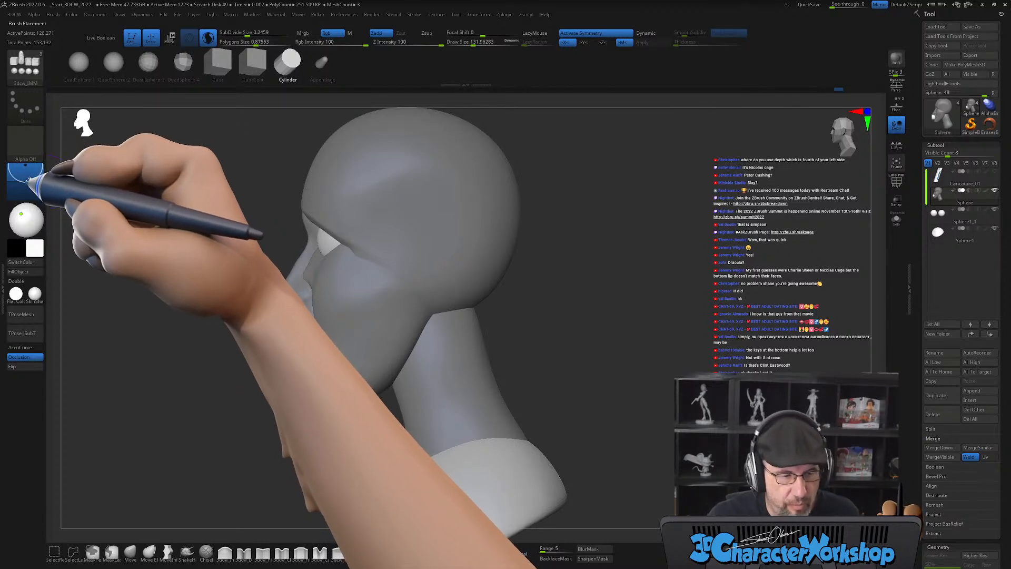
Rotate the inserted cylinder about 90° upright with the gizmo and adjust its height and vertical position to serve as teeth between the lips.
key("w")
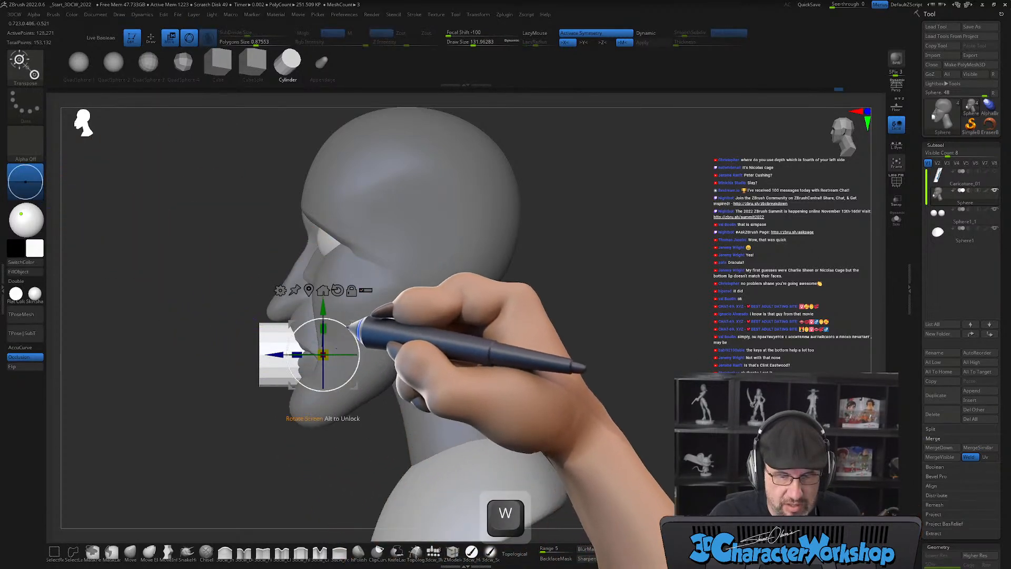
left_click_drag(355, 324, 350, 368)
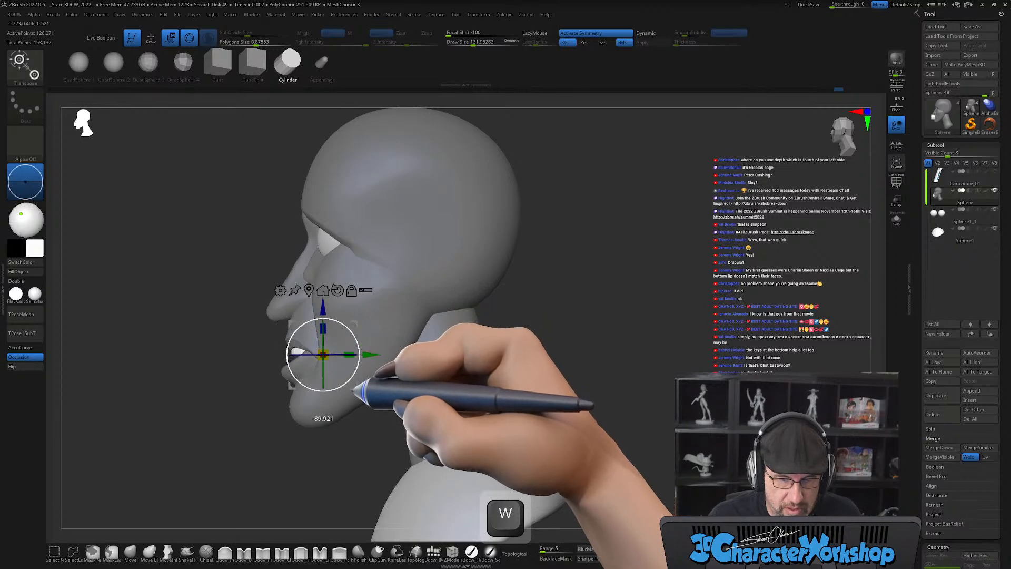
left_click_drag(351, 320, 352, 325)
left_click_drag(492, 294, 555, 343)
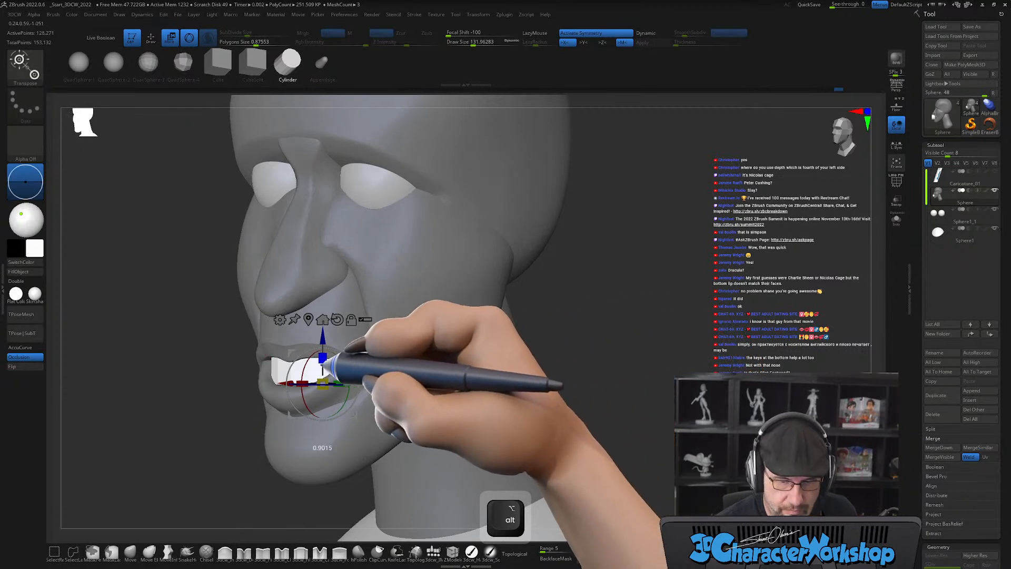
left_click_drag(326, 416, 323, 404, "alt")
left_click(322, 334)
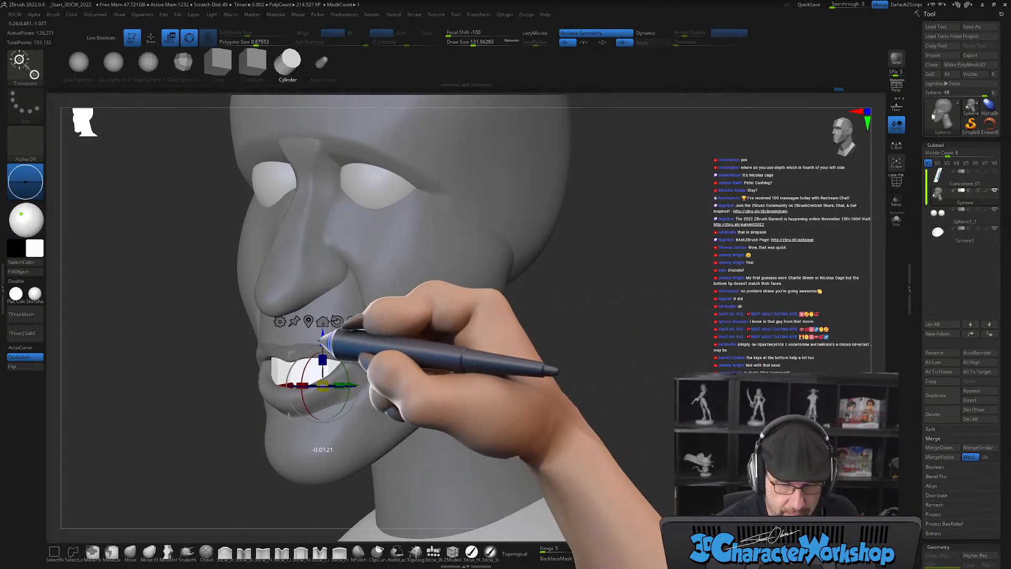
mouse_move(516, 364)
left_mouse_down()
mouse_move(553, 361)
mouse_move(519, 371)
left_mouse_up()
Return to Draw mode and split the teeth cylinder from the head into its own subtool.
key("q")
left_click_drag(582, 339, 533, 376)
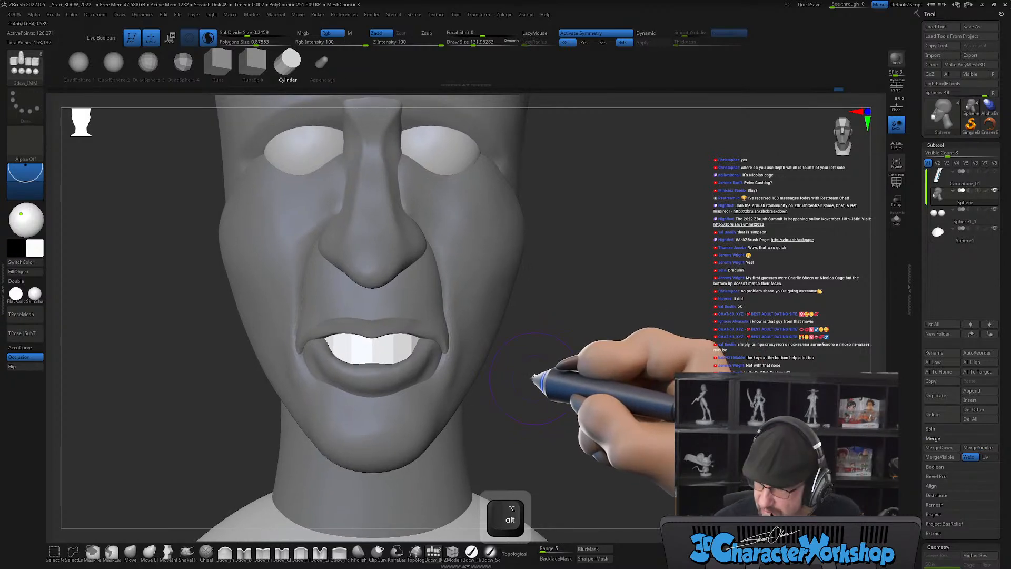
left_click_drag(614, 388, 620, 384, "alt")
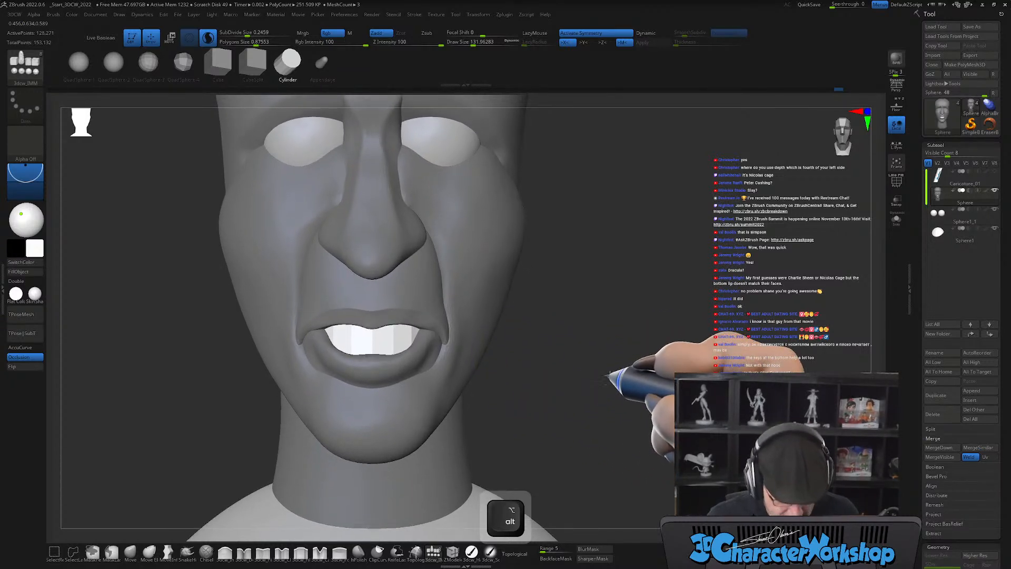
key("2")
left_click(601, 351)
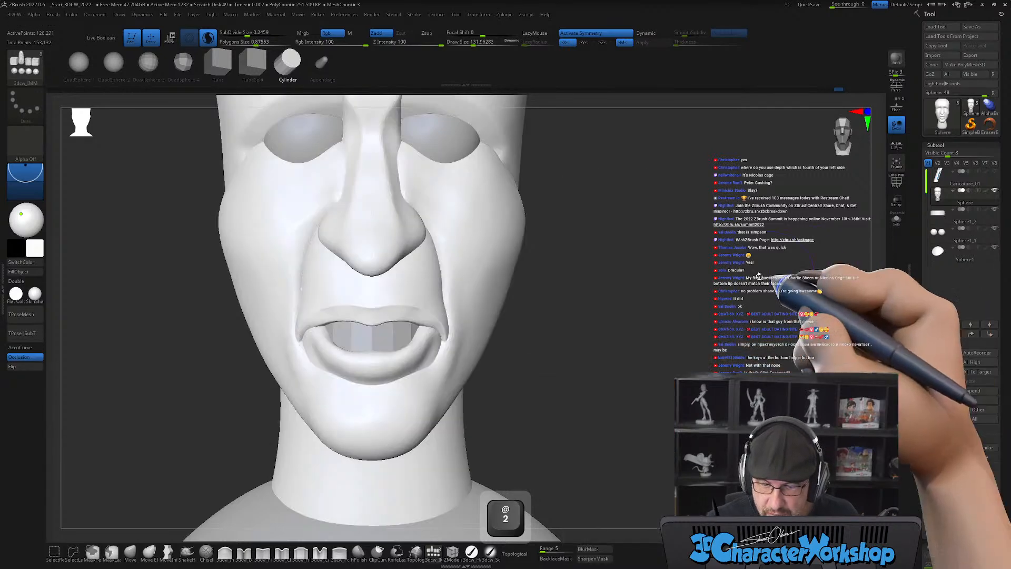
Make the teeth cylinder the active subtool and try to subdivide it.
mouse_move(673, 271)
left_mouse_down()
mouse_move(542, 388)
mouse_move(598, 363)
mouse_move(264, 429)
mouse_move(208, 354)
left_mouse_up()
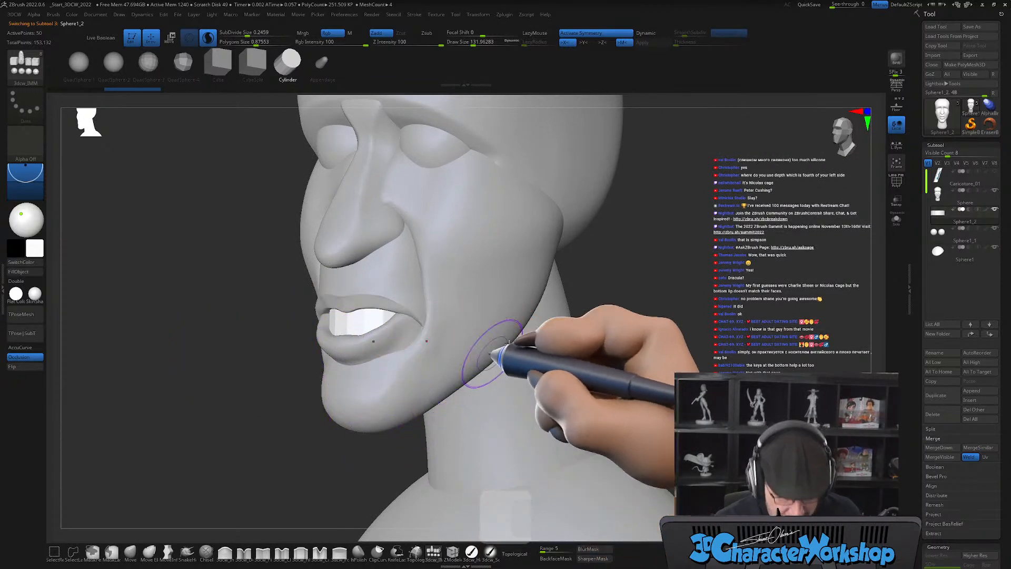
left_click_drag(620, 316, 611, 326, "alt")
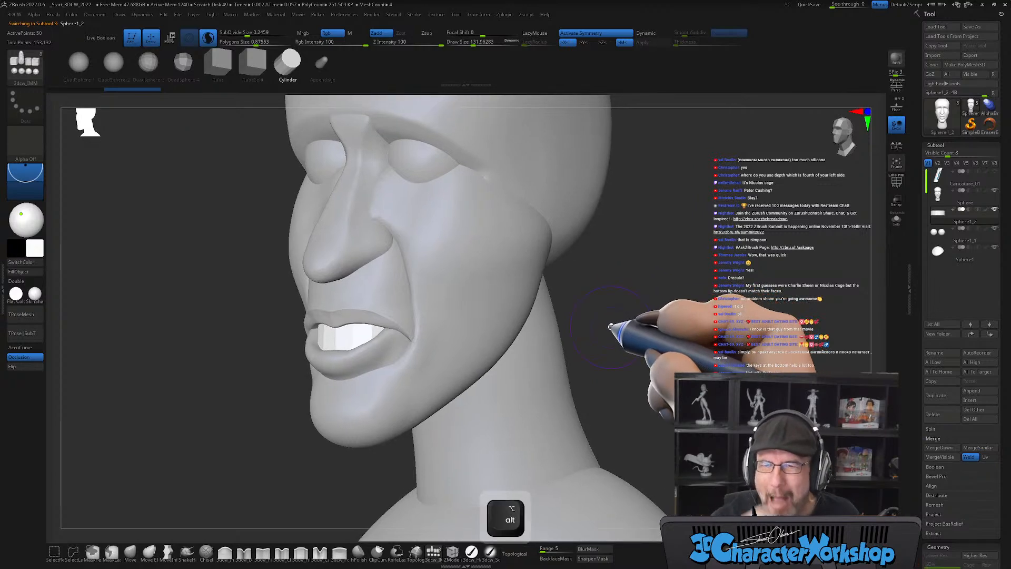
left_click_drag(392, 358, 420, 362)
key("ctrl+d")
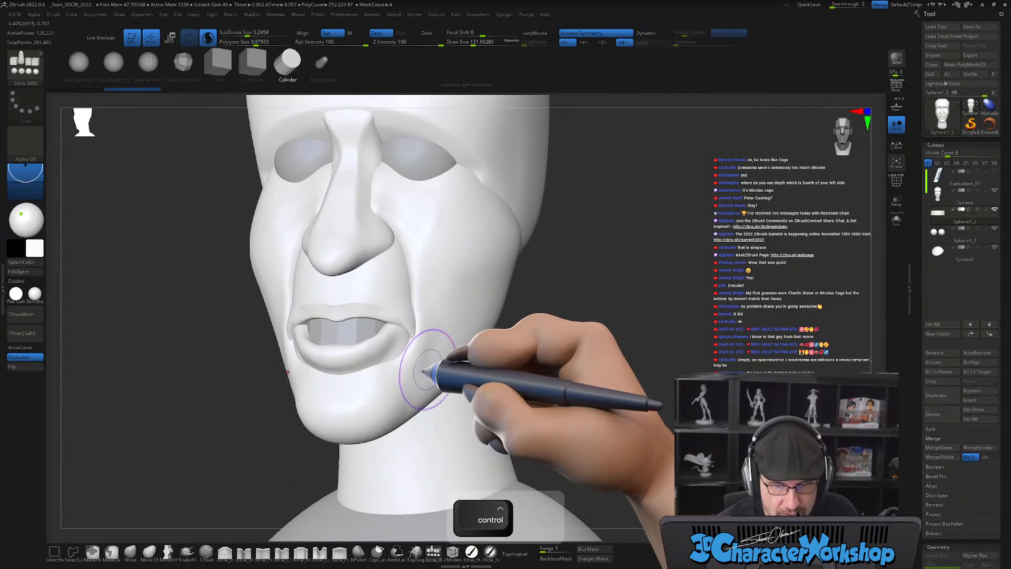
Select the Sphere subtool and pull its lower lip with the Move brush at a draw size of about 101.
left_click(360, 323, "alt")
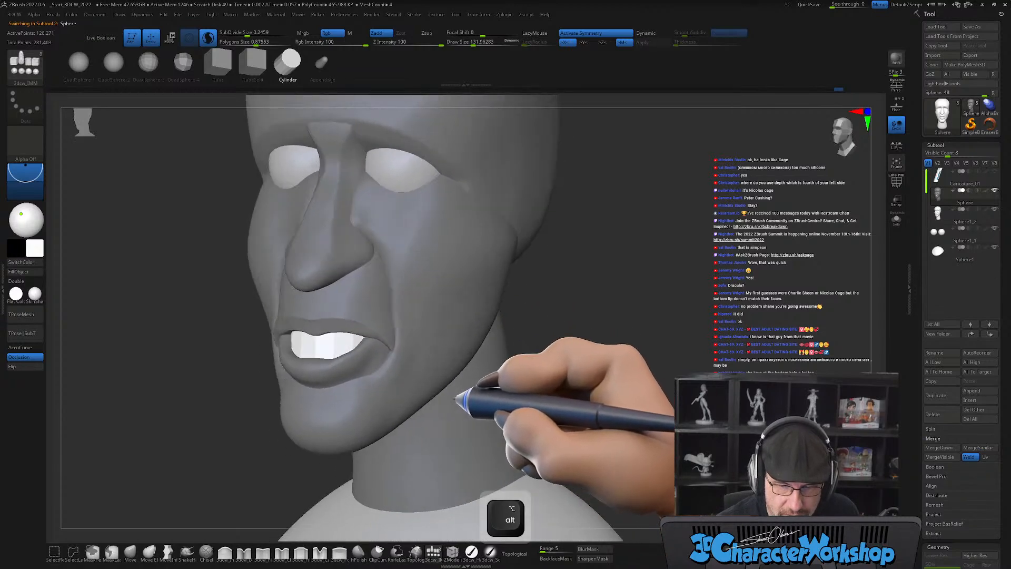
mouse_move(591, 346)
left_mouse_down("ctrl")
mouse_move(615, 342)
mouse_move(589, 340)
left_mouse_up("ctrl")
left_click(130, 552)
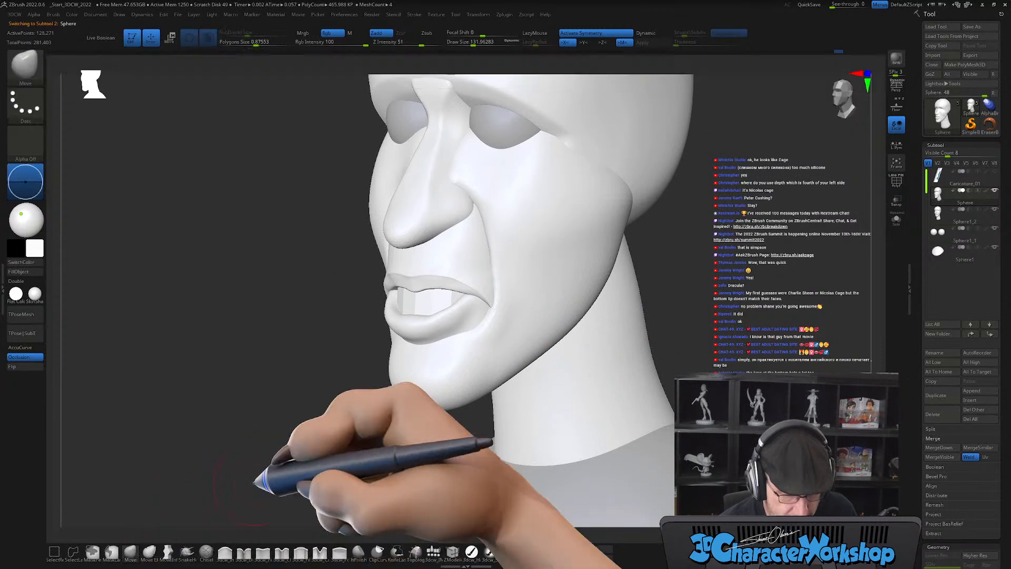
mouse_move(447, 342)
right_mouse_down("alt")
mouse_move(434, 373)
mouse_move(451, 368)
mouse_move(443, 378)
right_mouse_up("alt")
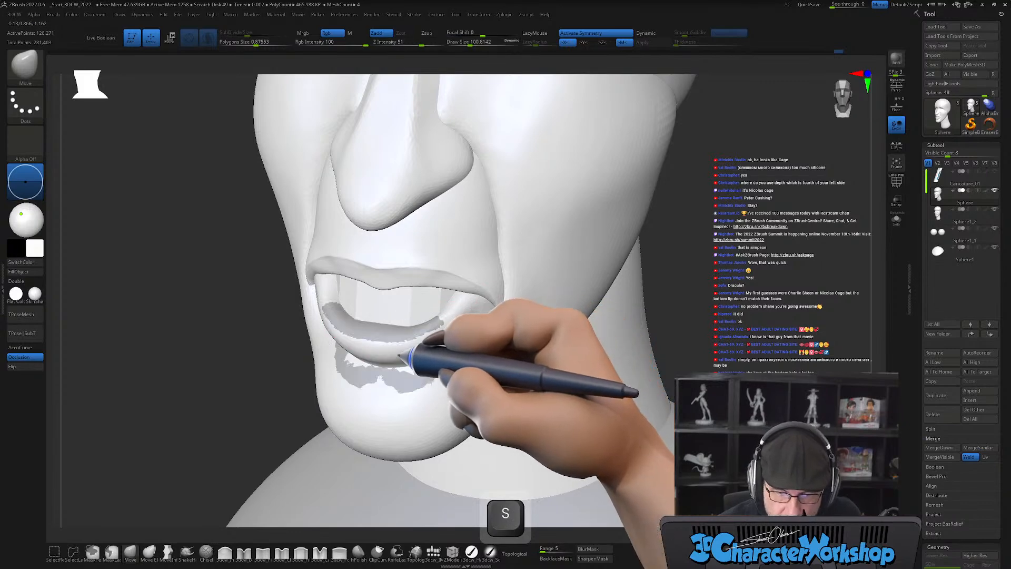
right_click_drag(542, 372, 544, 390)
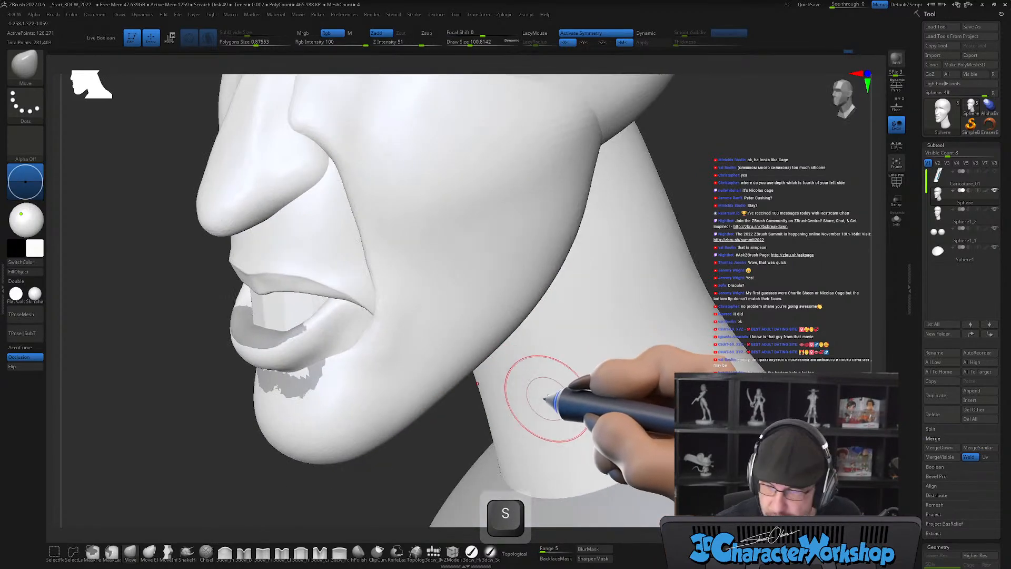
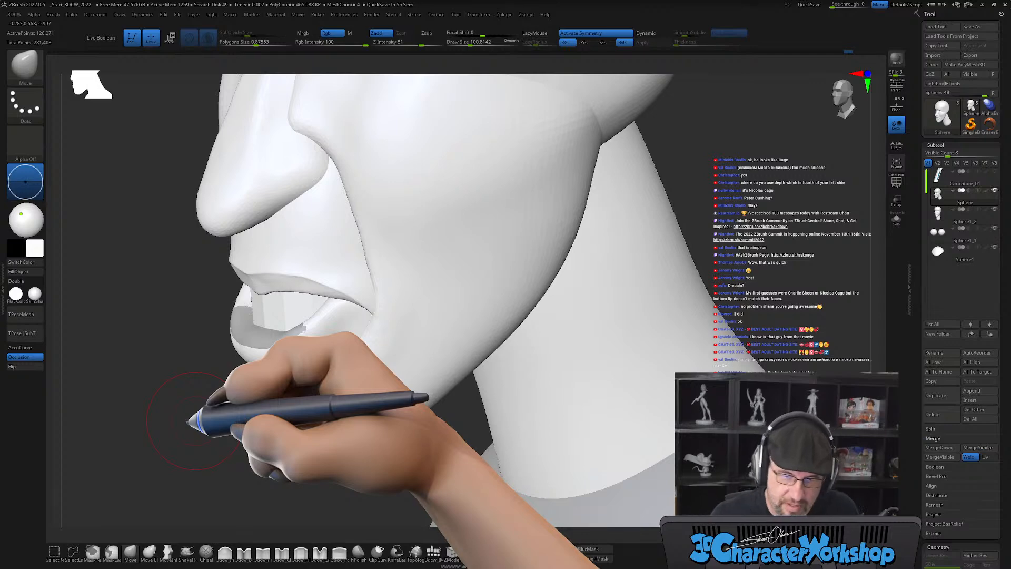
Turn on the PolyFrame display and solo the Sphere subtool to inspect the overlapping head and teeth geometry.
key("shift+f")
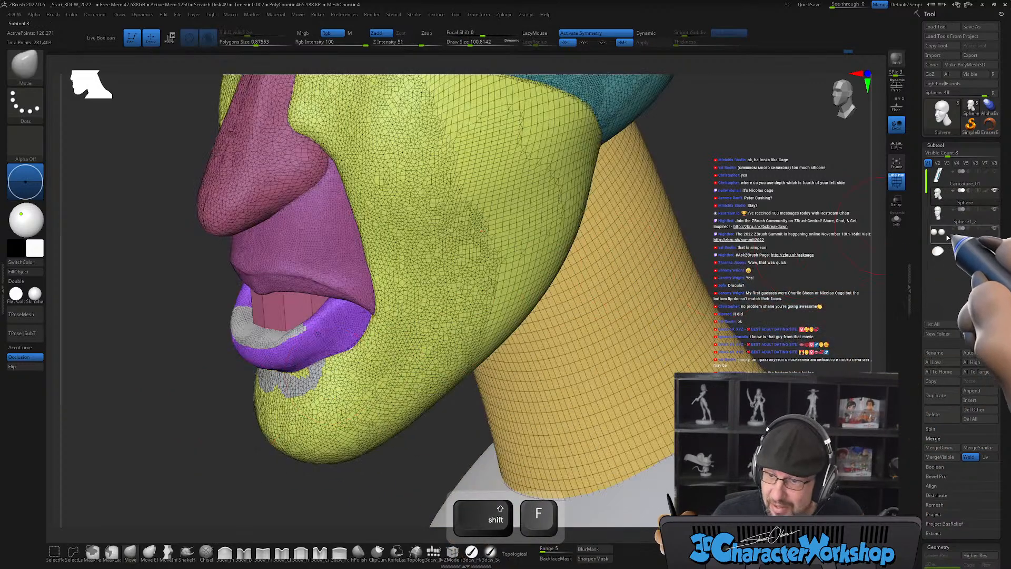
left_click(938, 214)
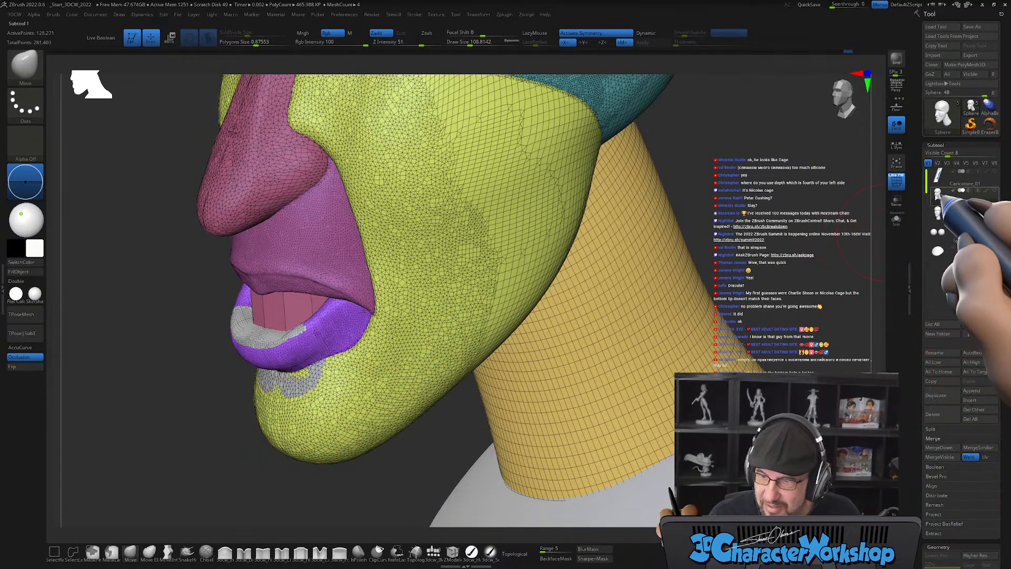
left_click(902, 221)
left_click_drag(761, 202, 738, 227, "alt")
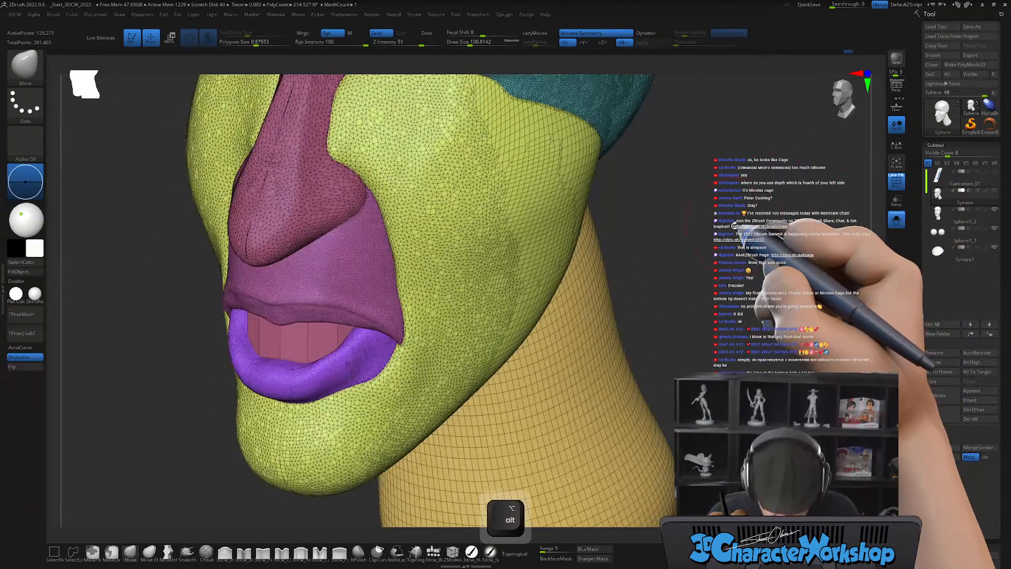
key("Down")
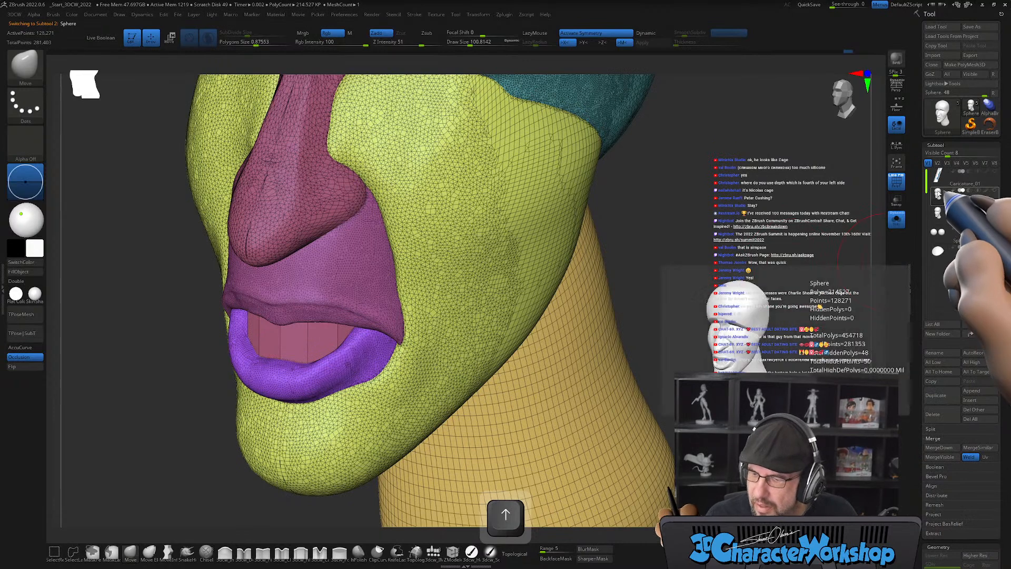
Hide the lip, face, neck and skull polygroups of the soloed subtool, leaving only the nose and the teeth cylinder.
key("ctrl+shift")
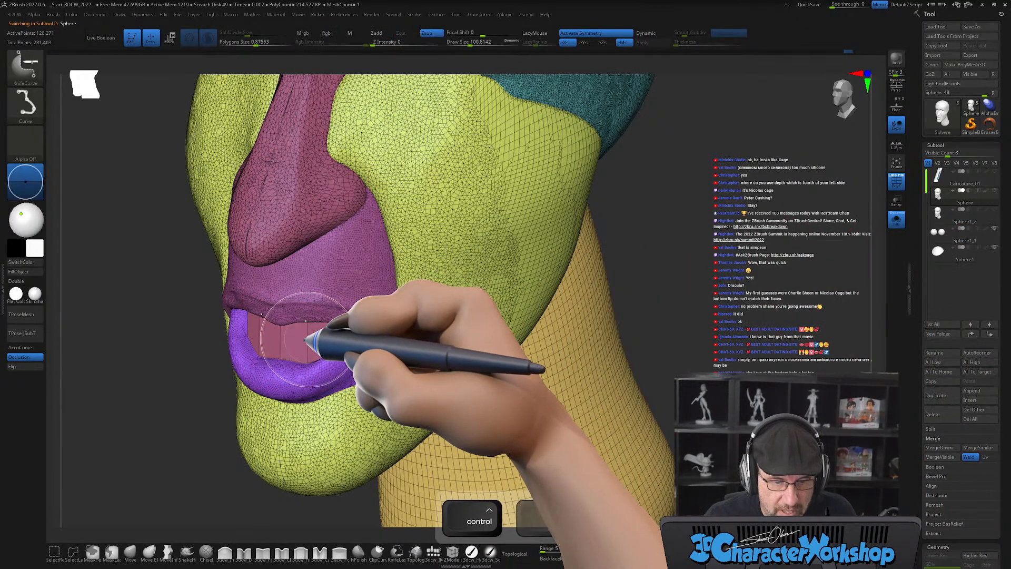
left_click(352, 290, "ctrl+shift")
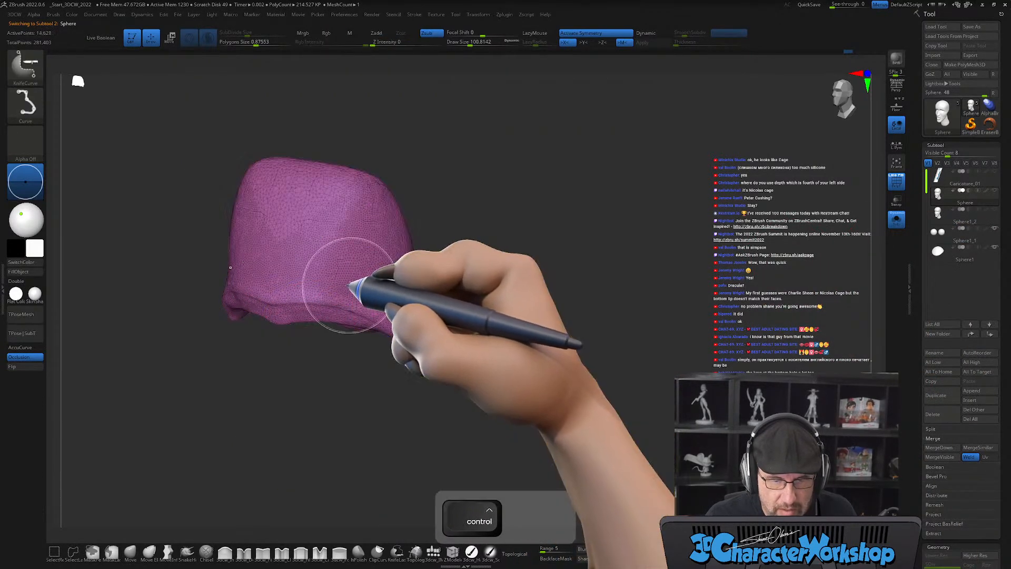
left_click(350, 289, "ctrl+shift")
left_click(355, 367, "ctrl+shift")
left_click(456, 286, "ctrl+shift")
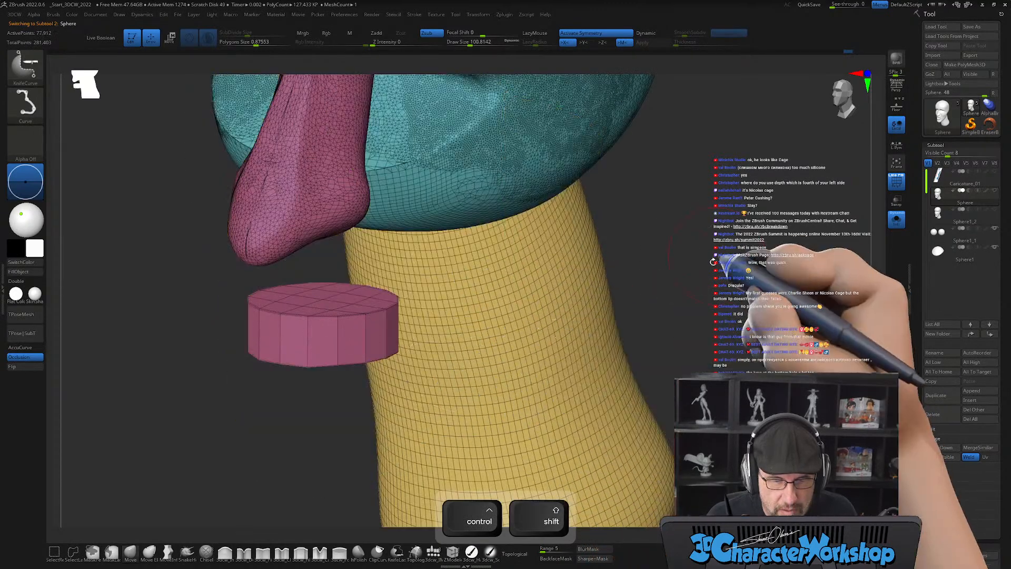
left_click_drag(663, 269, 577, 313, "alt")
left_click(508, 300, "ctrl+shift")
left_click(460, 205, "ctrl+shift")
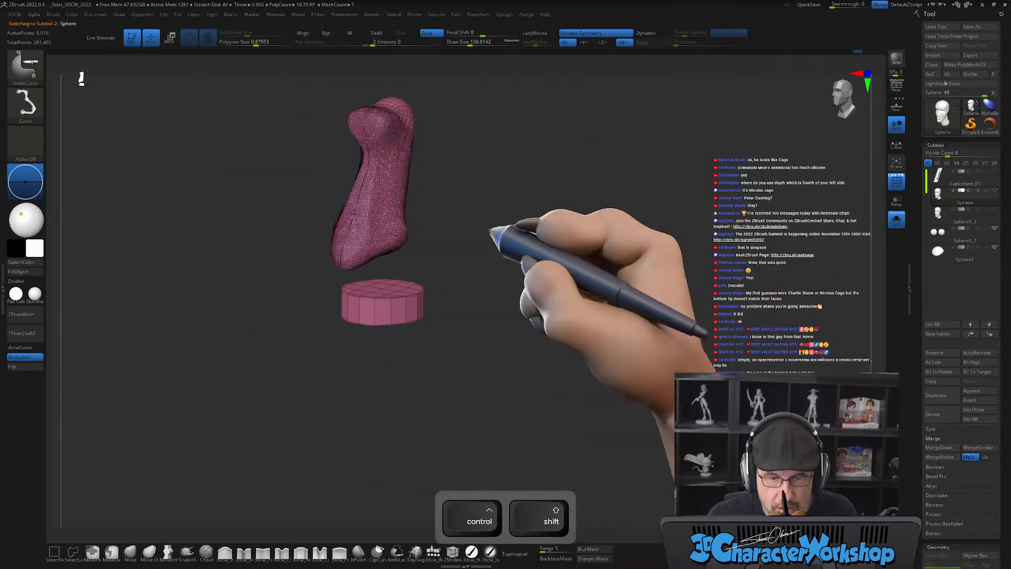
Undo the last visibility changes and hide the nose with a rectangular selection, leaving only the teeth cylinder.
left_click(606, 264, "ctrl+shift")
key("ctrl+z")
key("ctrl+z")
key("ctrl+z")
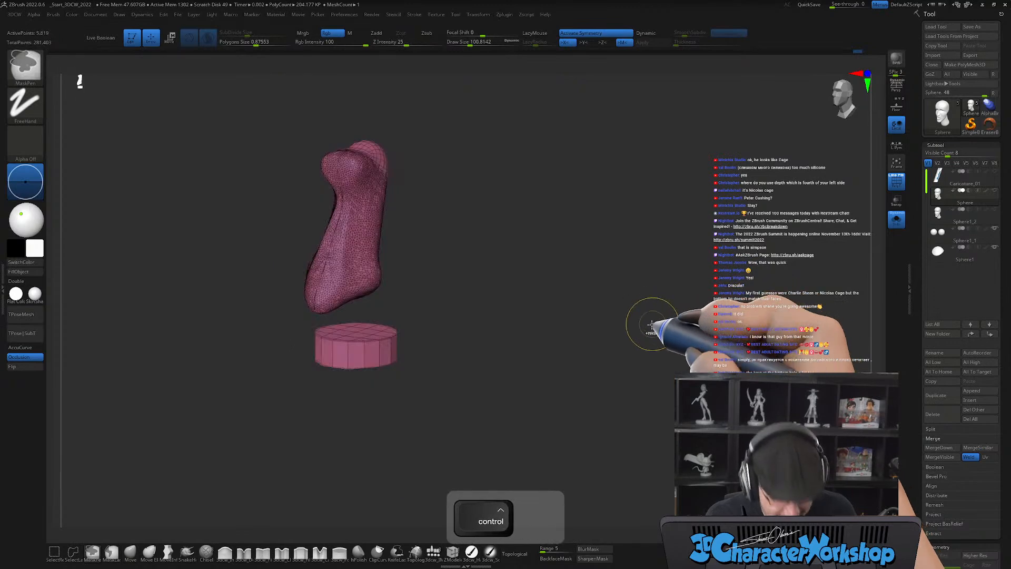
mouse_move(237, 97)
left_mouse_down("ctrl+shift")
mouse_move(292, 153)
mouse_move(479, 233)
mouse_move(527, 158)
left_mouse_up("ctrl+shift")
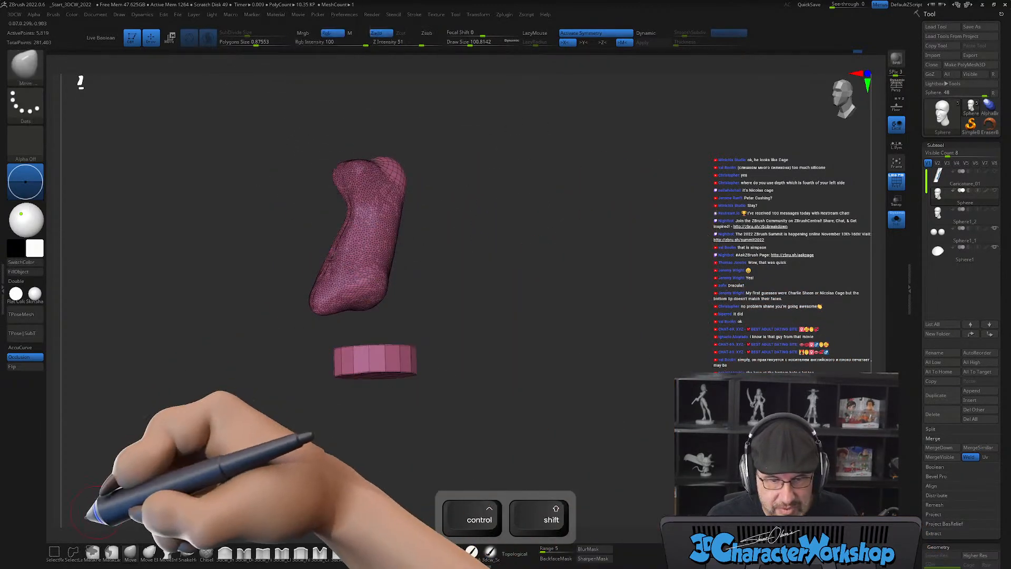
left_click_drag(217, 82, 523, 323, "ctrl+alt+shift")
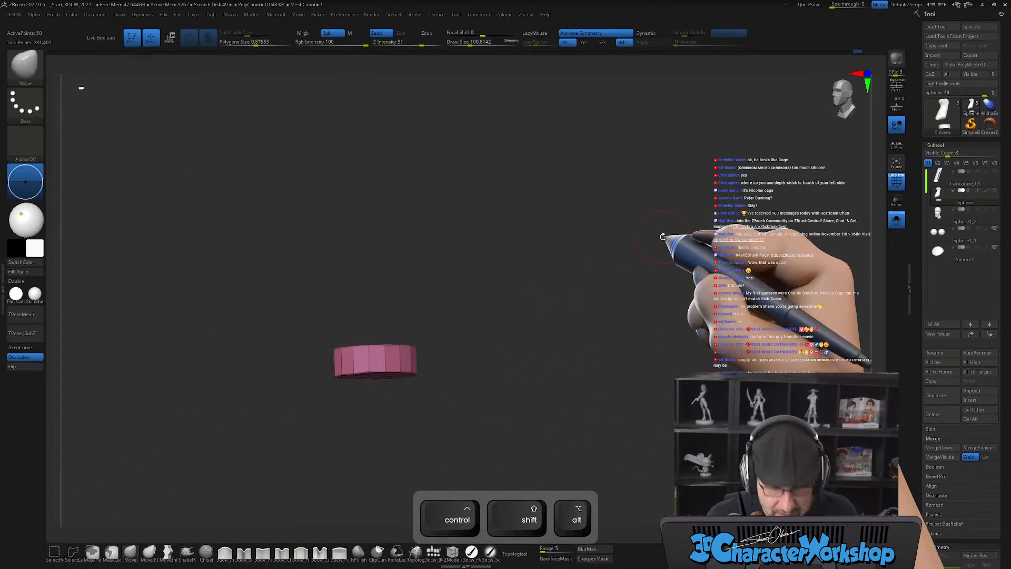
Delete the hidden head geometry from the teeth subtool and leave Solo mode to show the whole bust.
key("2")
left_click(641, 197)
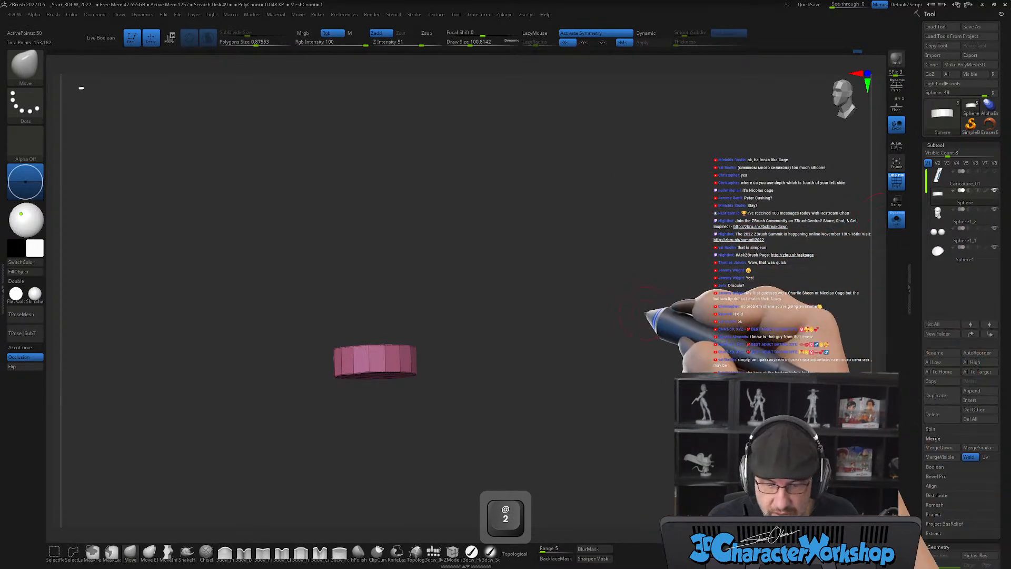
left_click(896, 219)
mouse_move(640, 312)
left_mouse_down()
mouse_move(657, 307)
mouse_move(574, 311)
mouse_move(669, 335)
mouse_move(639, 330)
left_mouse_up()
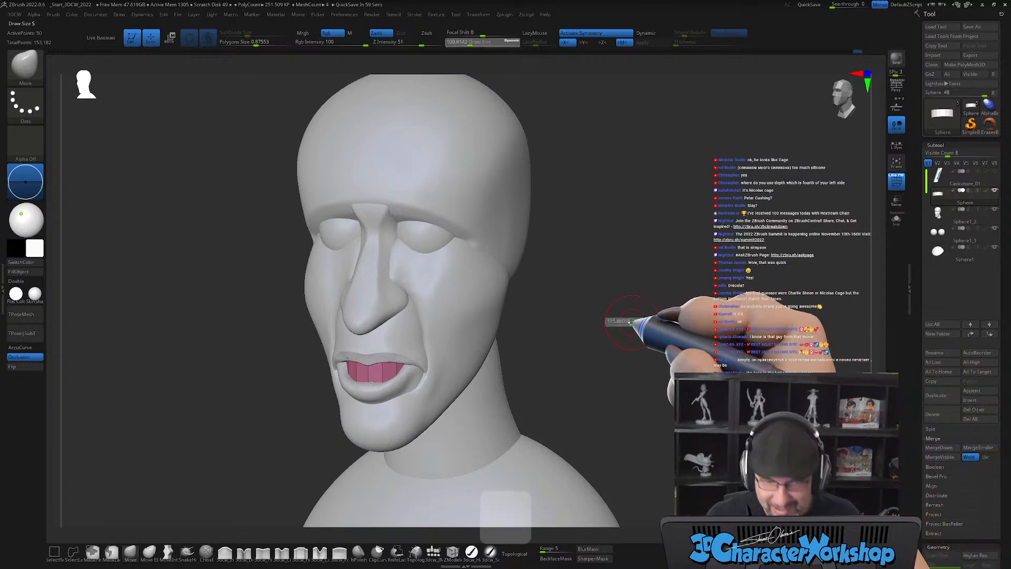
Save the tool as Caricature_02.
left_click_drag(627, 287, 599, 336, "alt")
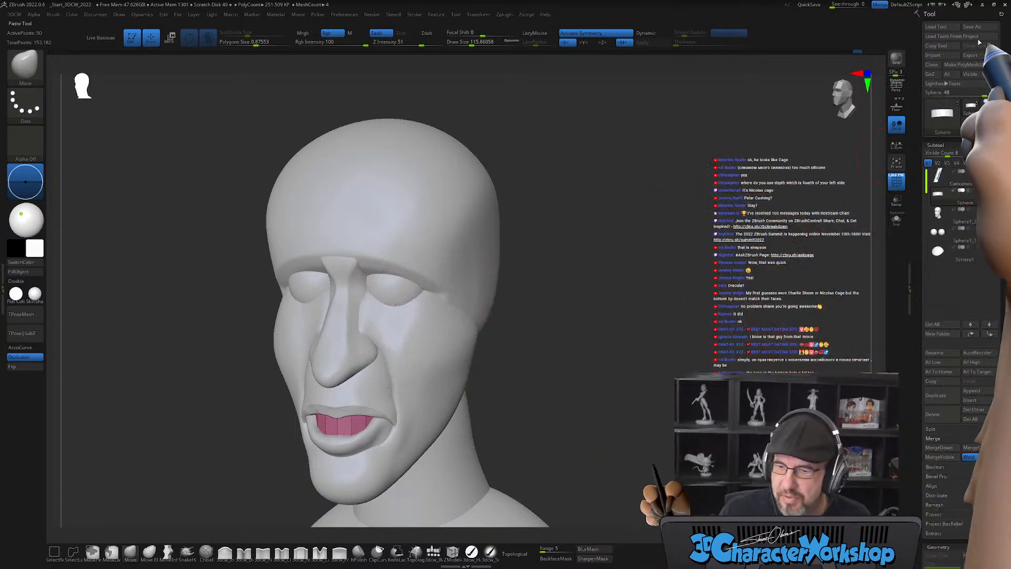
left_click(972, 26)
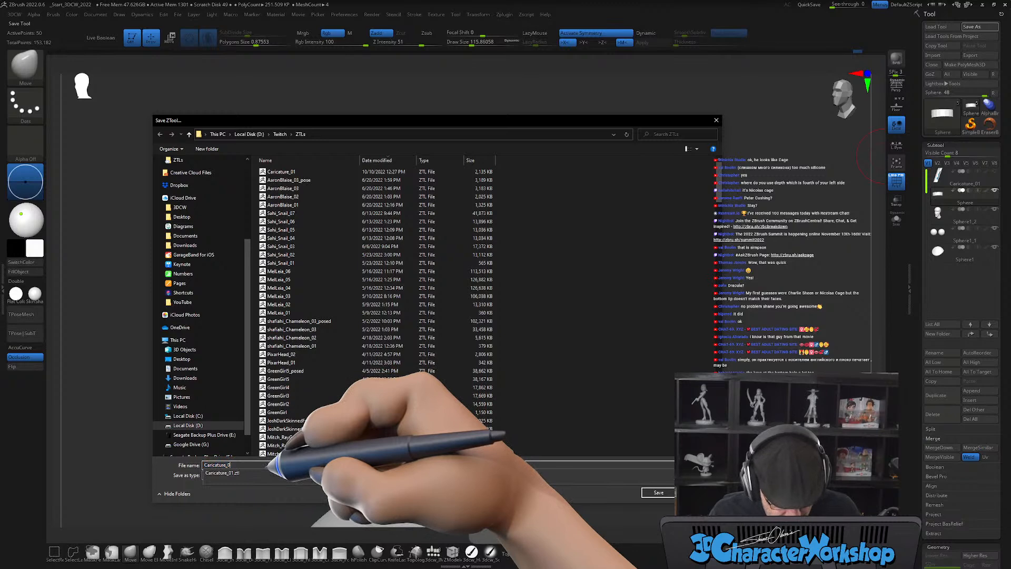
type("2")
key("Return")
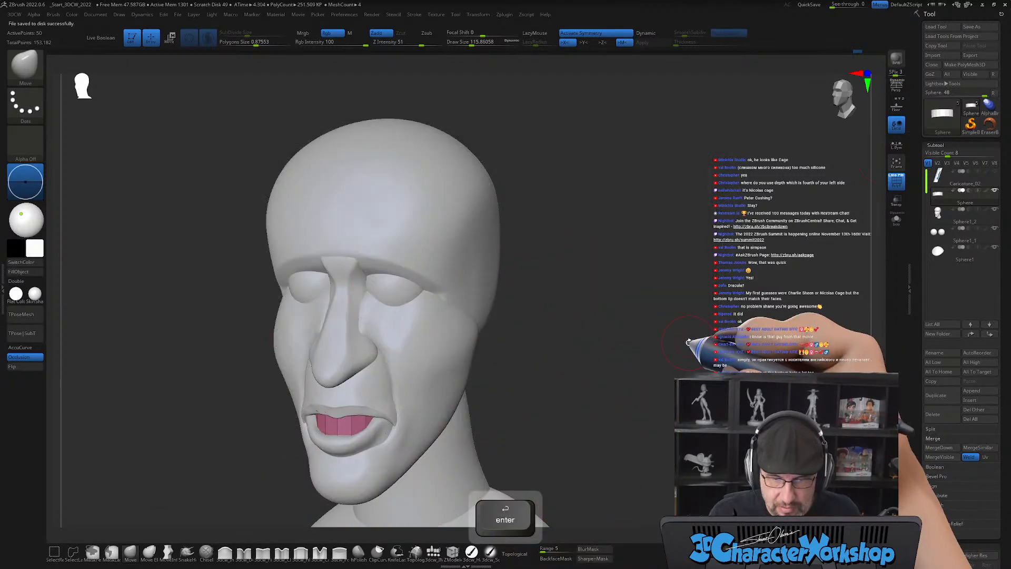
Select the head subtool, display its polygroups and move it above the teeth in the subtool order.
mouse_move(553, 402)
left_mouse_down()
mouse_move(583, 357)
mouse_move(575, 385)
mouse_move(570, 364)
left_mouse_up()
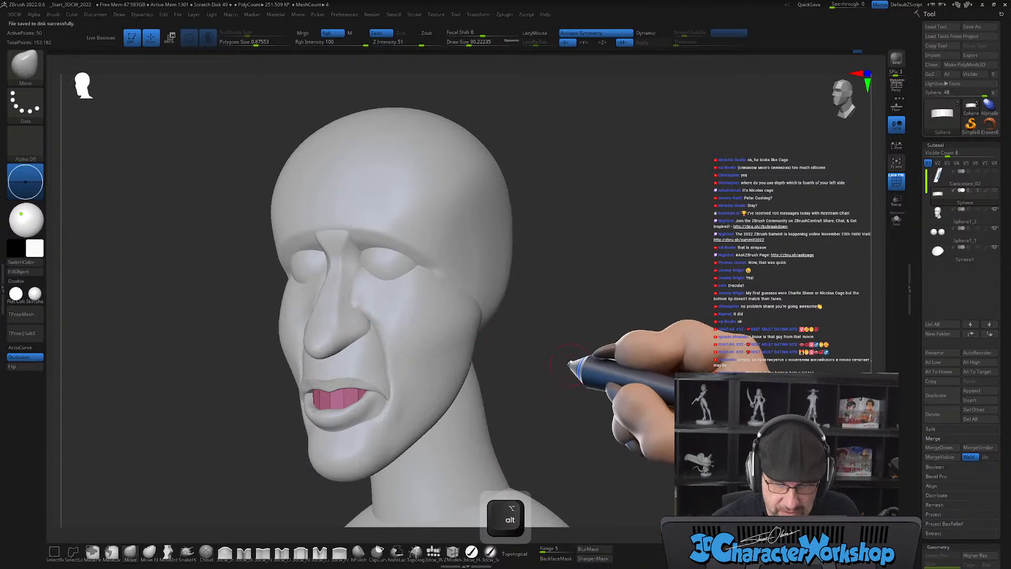
left_click(943, 213)
key("shift+f")
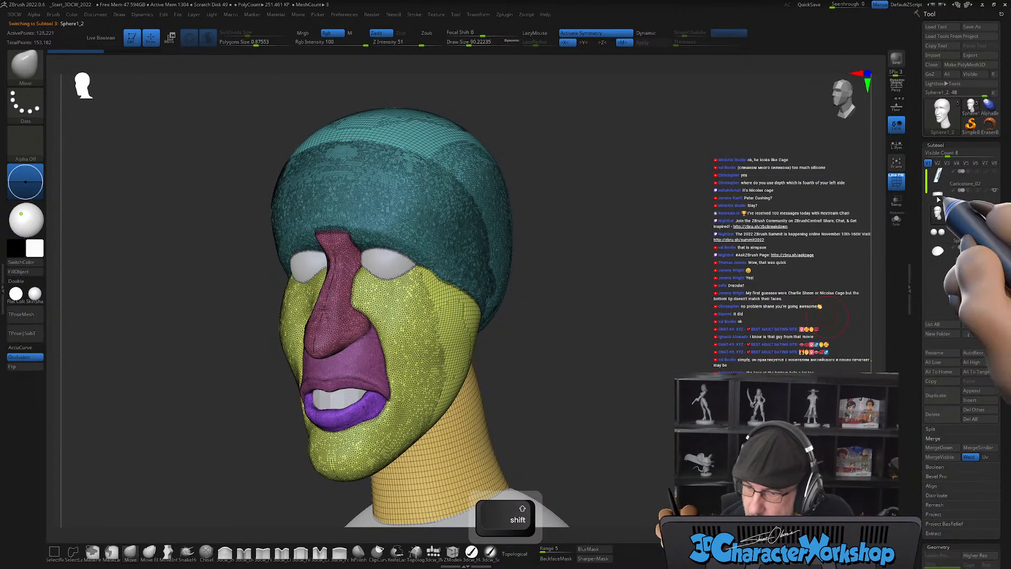
left_click_drag(938, 223, 937, 227)
Turn off the PolyFrame display and mask the whole head except the lower lip polygroup.
left_click_drag(672, 403, 591, 361, "alt")
key("shift+f")
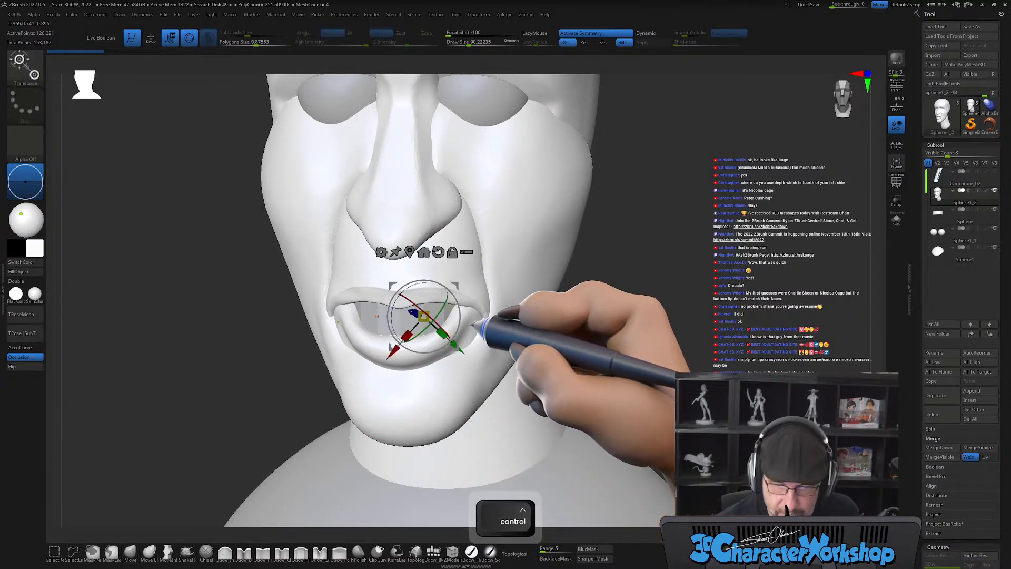
key("q")
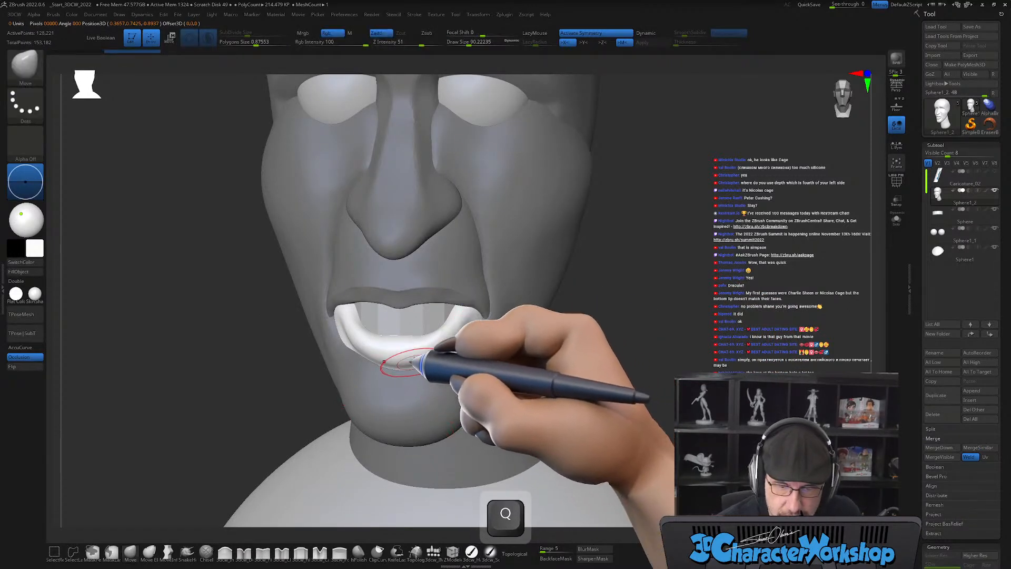
Thicken the unmasked lower lip and its corners with the Inflate brush at intensity 5, smoothing uneven areas.
right_click_drag(435, 350, 454, 327, "alt")
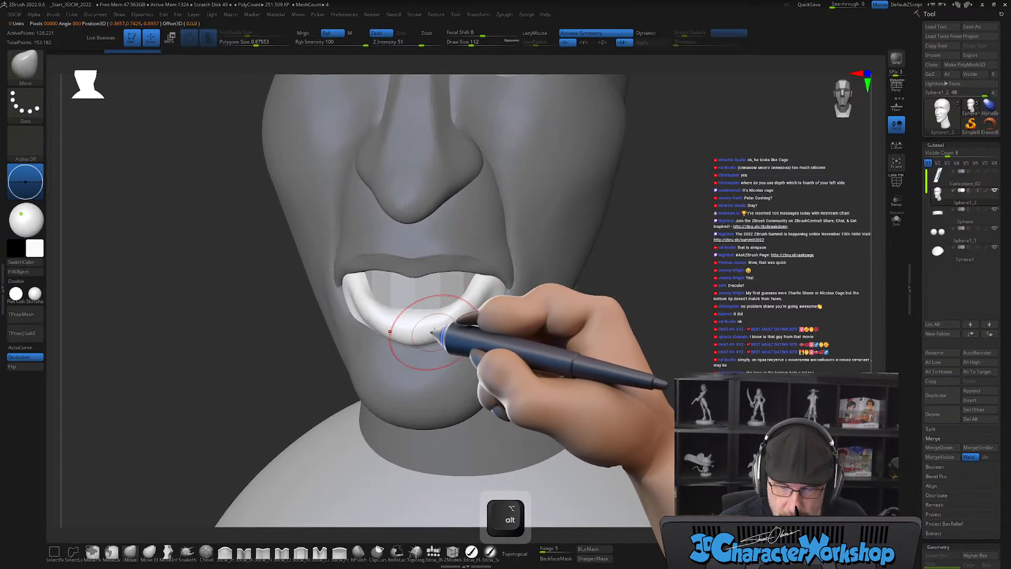
left_click(225, 551)
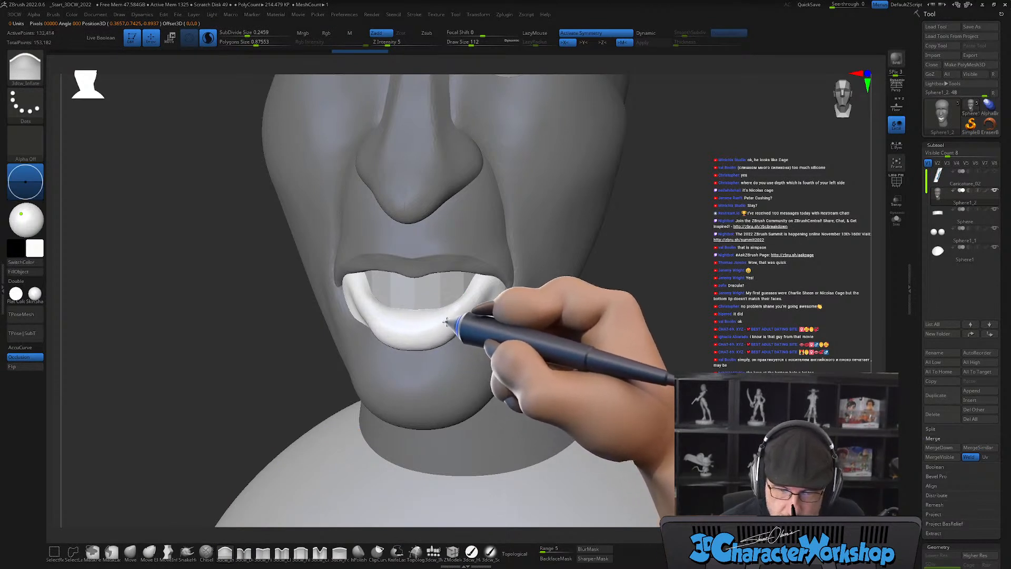
right_click_drag(483, 317, 498, 298)
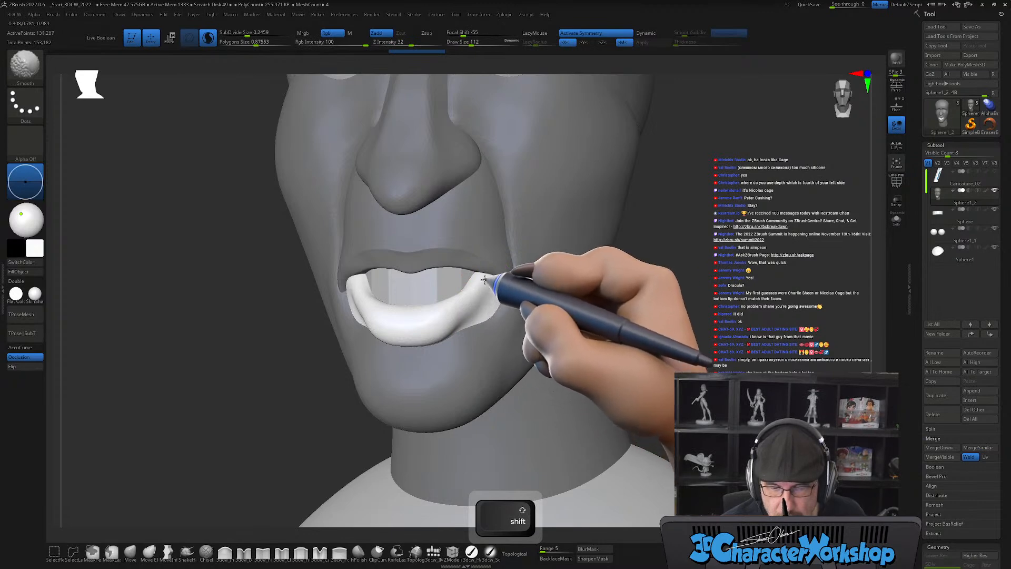
mouse_move(519, 288)
right_mouse_down("shift")
mouse_move(492, 294)
mouse_move(501, 289)
right_mouse_up("shift")
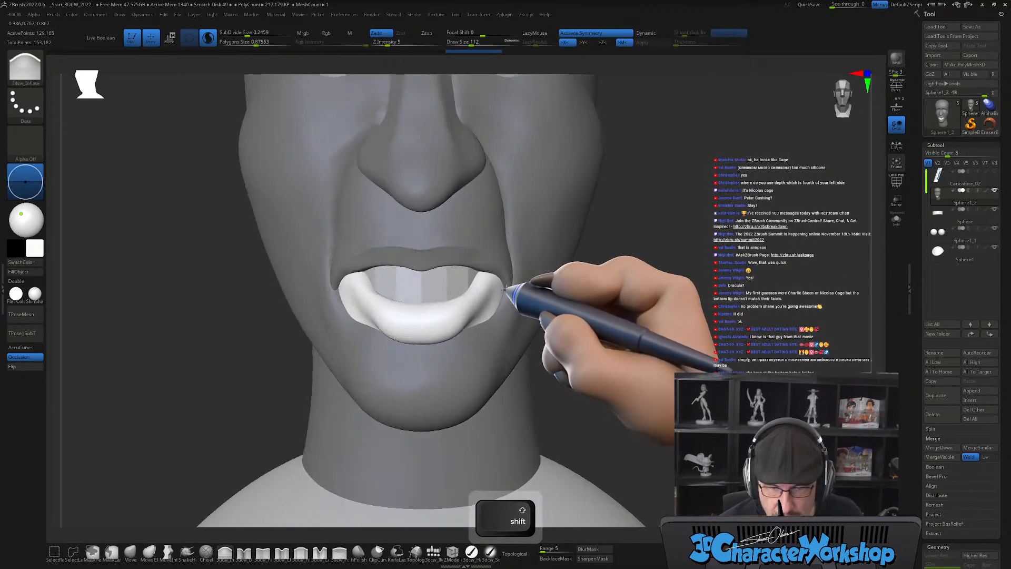
mouse_move(613, 323)
right_mouse_down()
mouse_move(639, 334)
mouse_move(510, 345)
mouse_move(434, 322)
mouse_move(399, 365)
right_mouse_up()
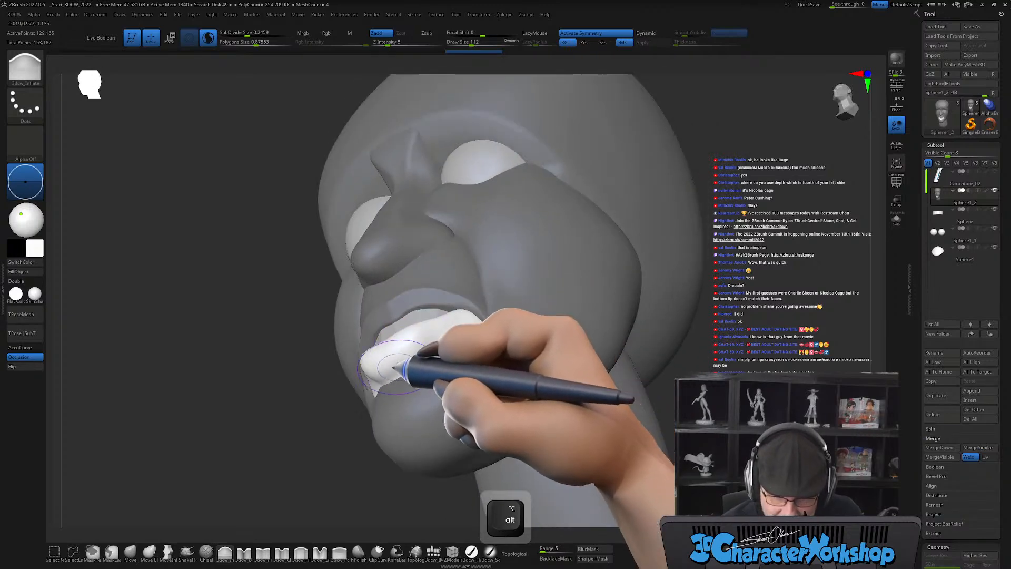
mouse_move(391, 358)
left_mouse_down()
mouse_move(479, 343)
mouse_move(419, 345)
mouse_move(447, 361)
mouse_move(413, 345)
mouse_move(480, 330)
mouse_move(573, 330)
mouse_move(564, 354)
mouse_move(575, 355)
mouse_move(521, 368)
mouse_move(591, 361)
mouse_move(535, 365)
mouse_move(447, 458)
left_mouse_up()
Reshape the lower lip's profile with the Move brush at a size of about 223.
left_click(130, 551)
key("s")
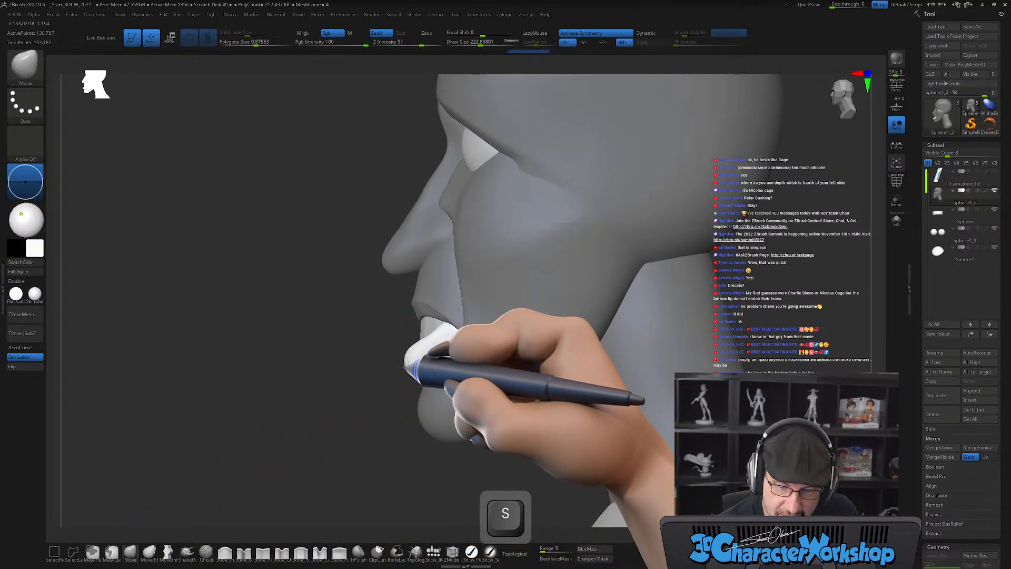
right_click_drag(460, 318, 459, 330)
right_click_drag(392, 346, 434, 334)
Refine the lower lip's corners and upper edge with the Move brush, using sizes of about 77 and 94.
key("s")
left_click_drag(421, 333, 418, 331)
mouse_move(420, 328)
right_mouse_down("ctrl")
mouse_move(429, 343)
mouse_move(421, 329)
right_mouse_up("ctrl")
key("s")
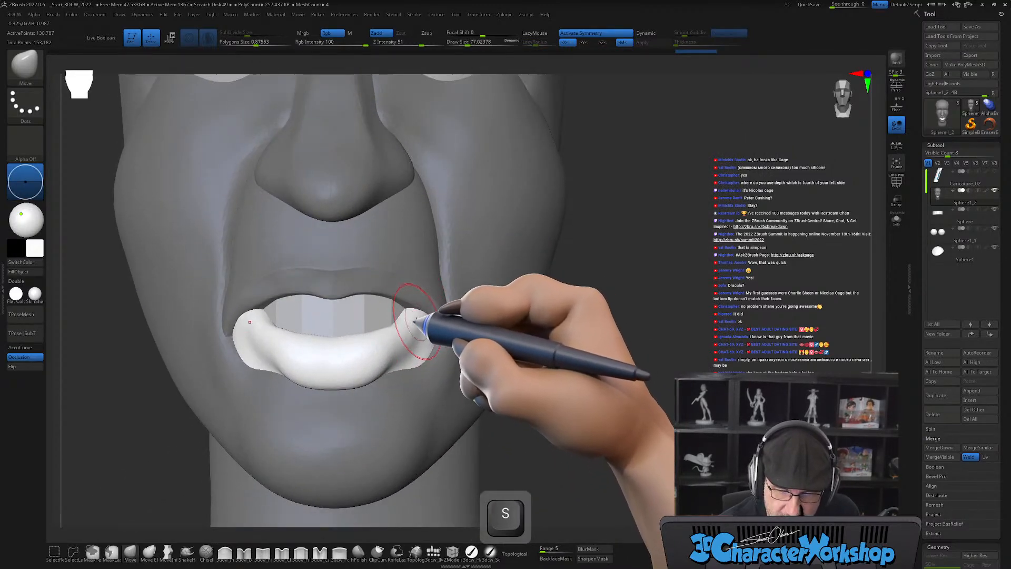
right_click_drag(417, 332, 389, 315)
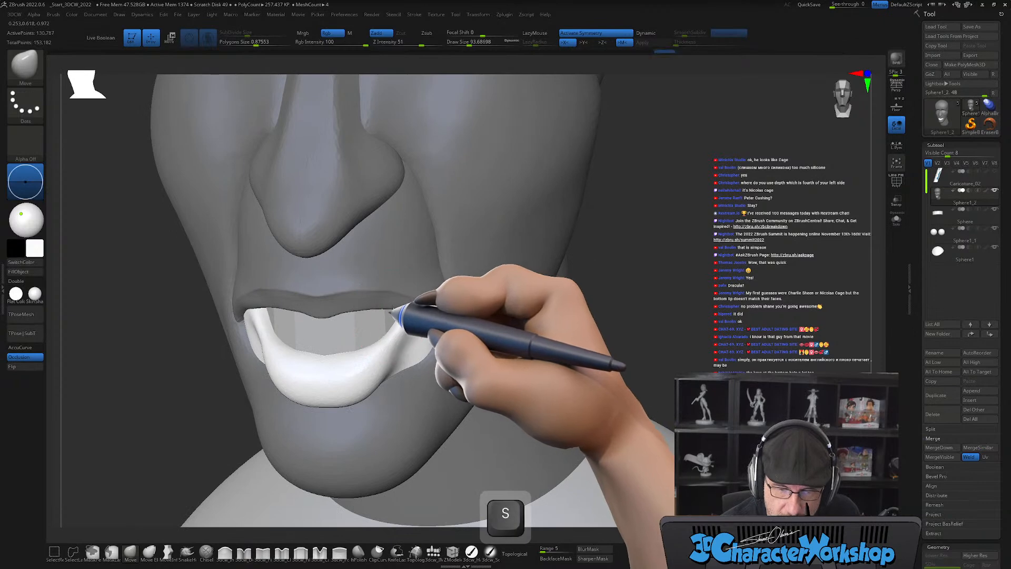
mouse_move(462, 316)
right_mouse_down()
mouse_move(416, 319)
mouse_move(424, 303)
mouse_move(435, 343)
mouse_move(436, 330)
right_mouse_up()
mouse_move(523, 349)
right_mouse_down("alt")
mouse_move(548, 339)
mouse_move(537, 354)
right_mouse_up("alt")
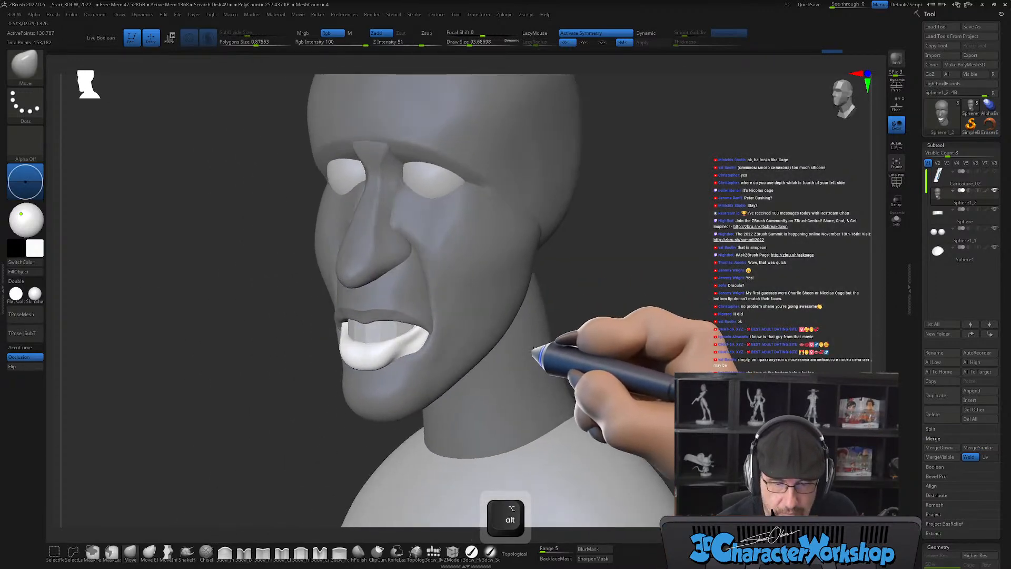
Clear the head's mask and adjust the upper and lower lip shapes with the Move brush.
right_click_drag(643, 327, 526, 319)
key("s")
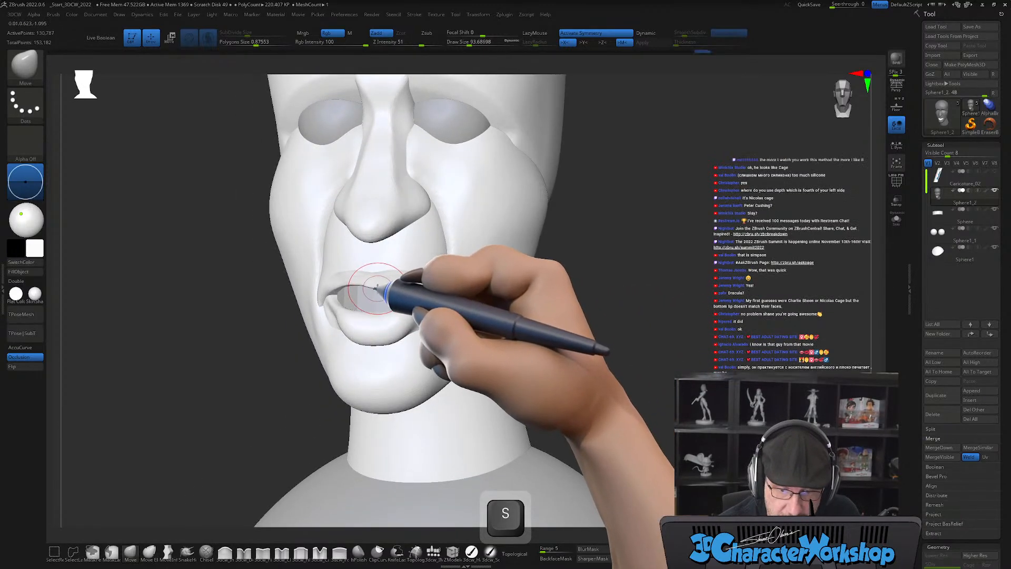
left_click_drag(575, 283, 568, 302)
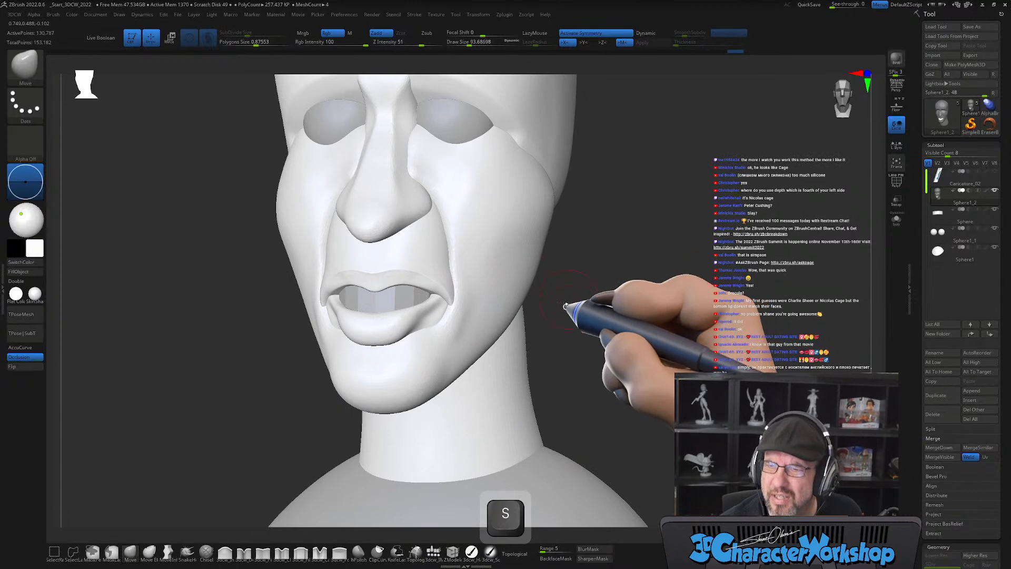
left_click_drag(598, 334, 548, 296, "alt")
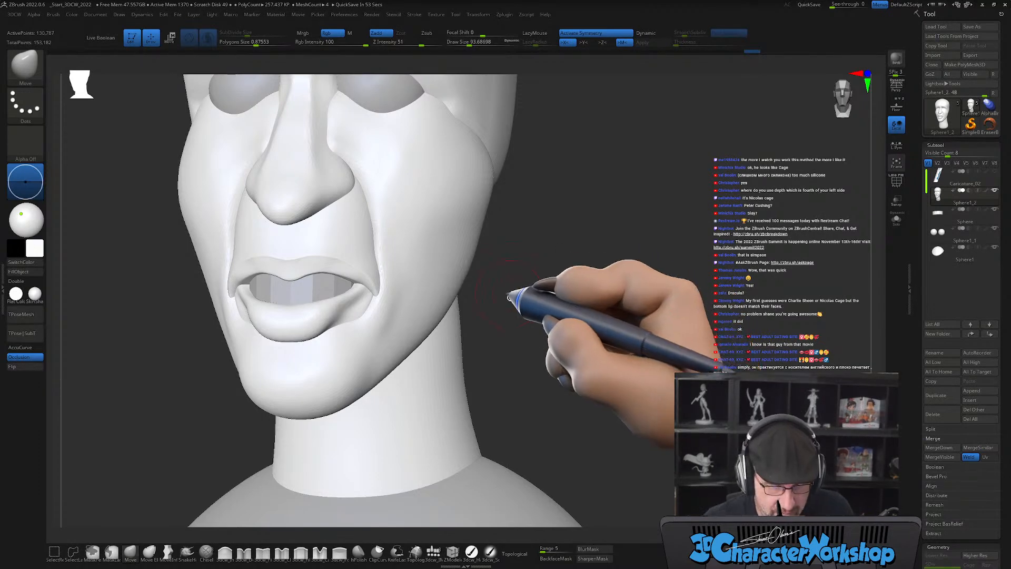
mouse_move(548, 297)
left_mouse_down("alt")
mouse_move(558, 305)
mouse_move(536, 311)
mouse_move(562, 302)
left_mouse_up("alt")
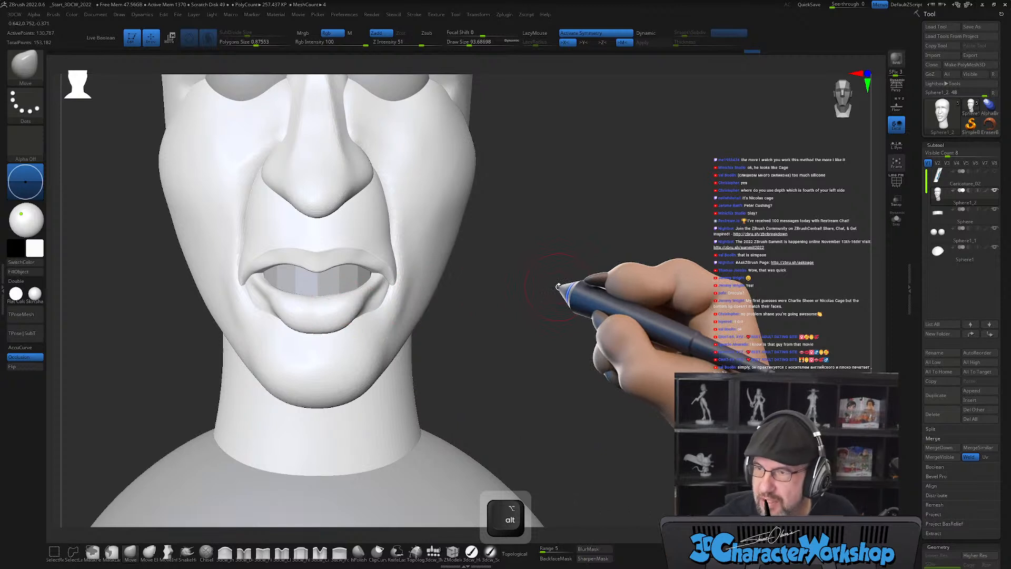
mouse_move(560, 354)
left_mouse_down("alt")
mouse_move(581, 344)
mouse_move(583, 352)
left_mouse_up("alt")
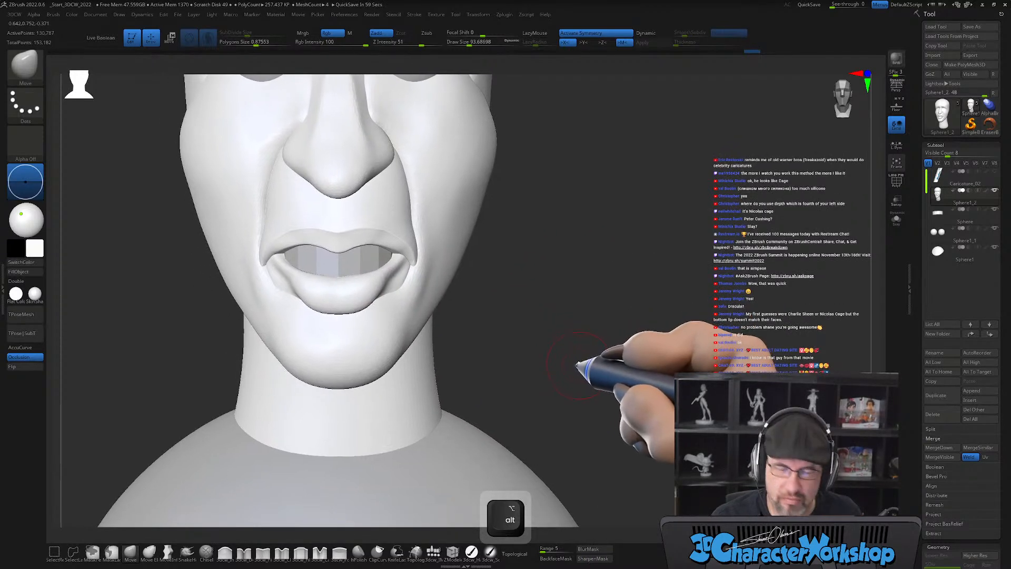
Enlarge the Move brush to about 223 and, with Topological masking enabled, pull the lower lip down to open the mouth.
key("s")
mouse_move(580, 320)
left_mouse_down()
mouse_move(605, 316)
mouse_move(594, 292)
mouse_move(614, 293)
left_mouse_up()
key("s")
mouse_move(359, 322)
left_mouse_down()
mouse_move(329, 320)
mouse_move(338, 311)
mouse_move(369, 339)
left_mouse_up()
key("ctrl+z")
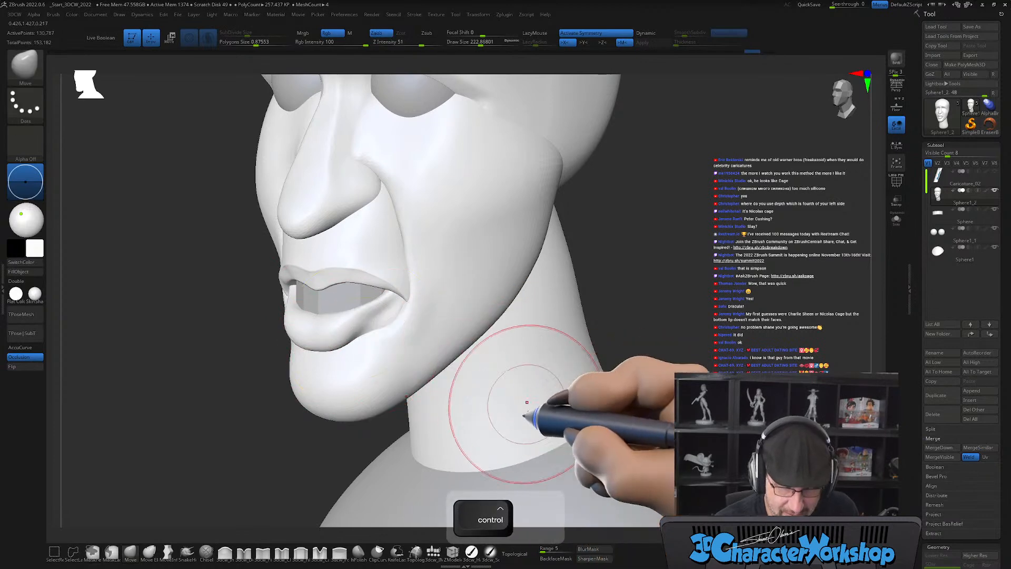
key("ctrl+z")
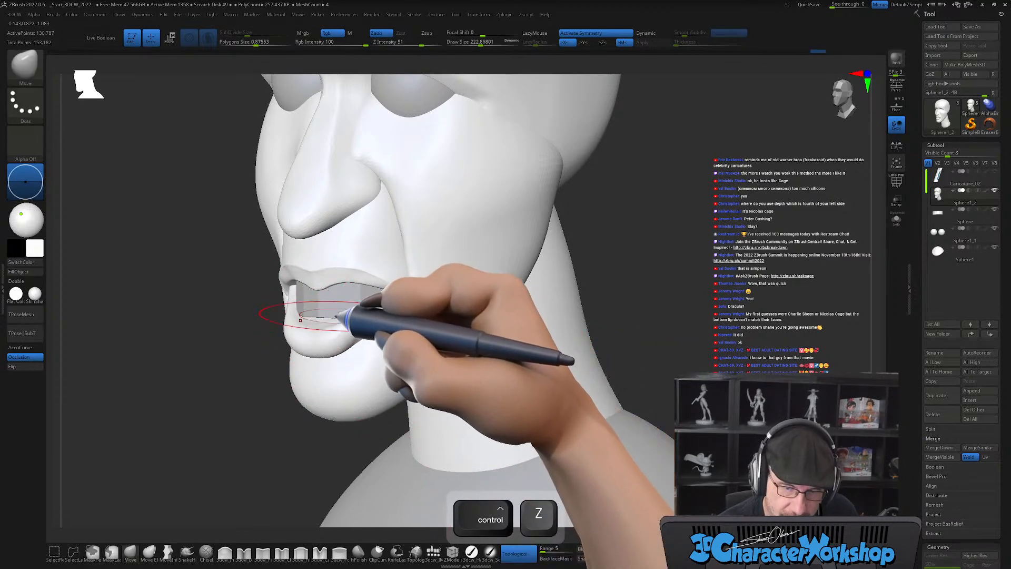
right_click_drag(343, 316, 401, 343)
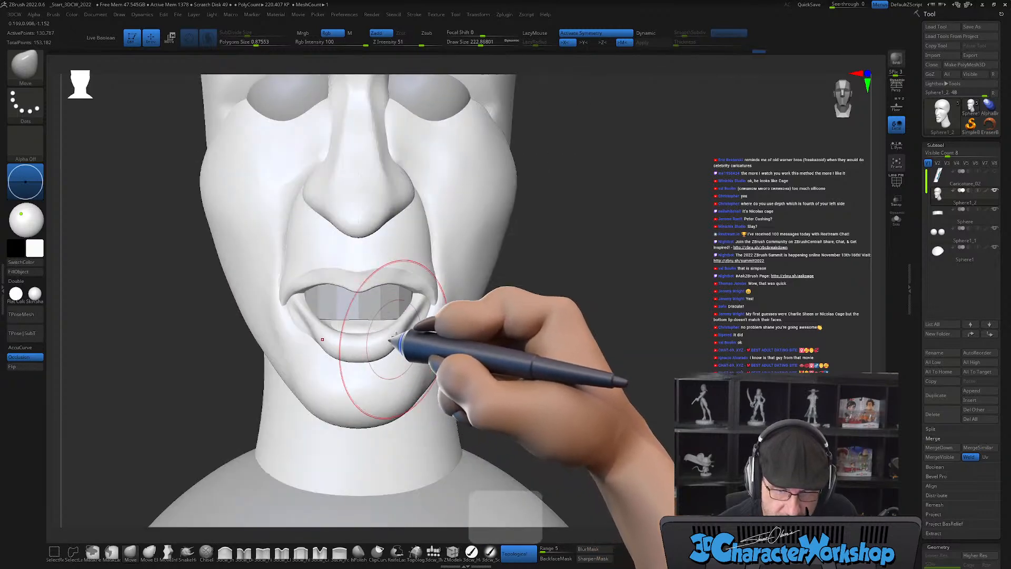
Select the teeth subtool, turn on Dynamic Subdivision and duplicate the teeth cylinder downward as a lower row inside the mouth.
left_click(407, 310, "alt")
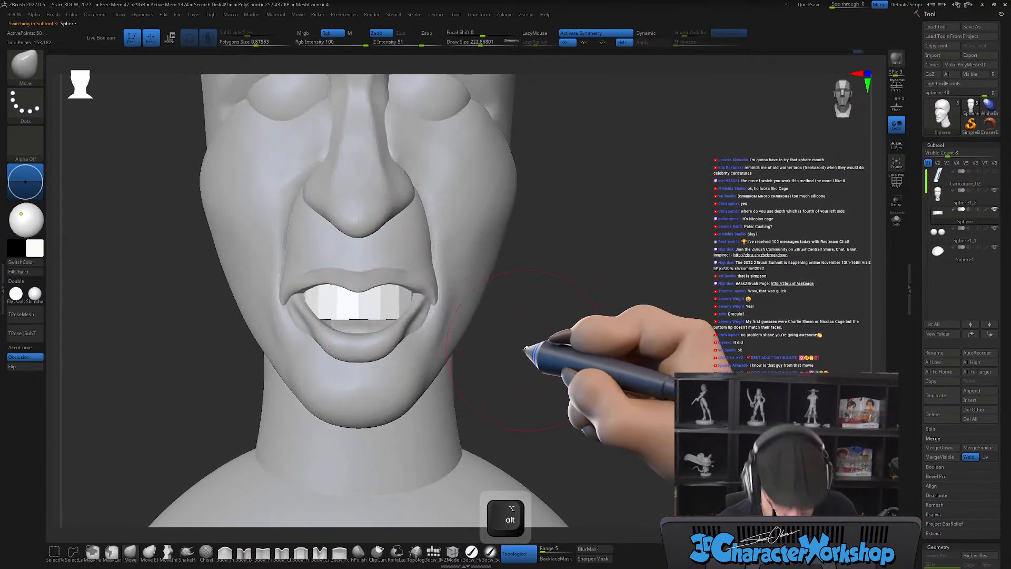
key("w")
right_click_drag(547, 350, 632, 303)
left_click(434, 260, "alt")
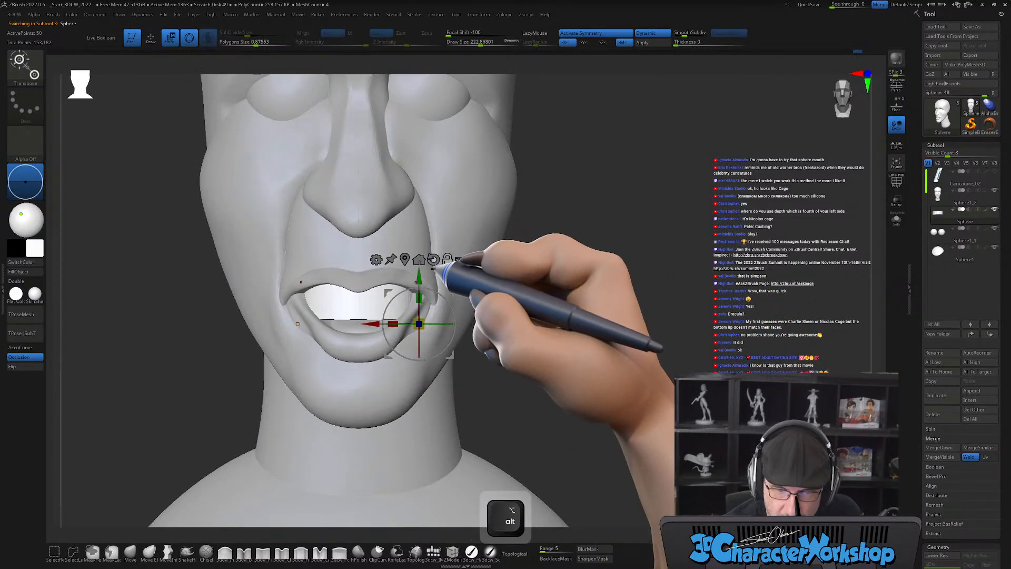
left_click_drag(416, 278, 415, 288, "ctrl")
right_click_drag(427, 287, 514, 406)
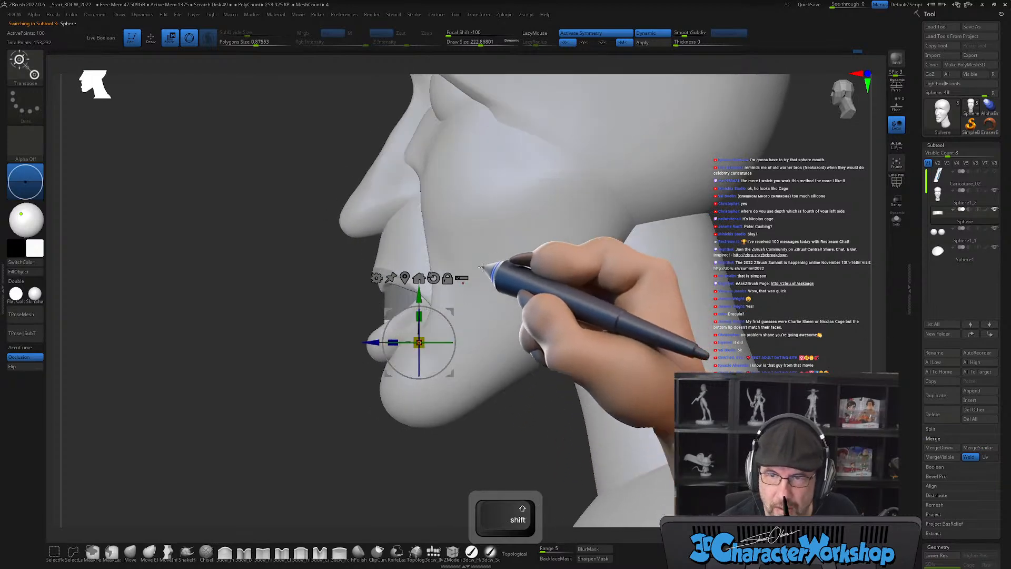
right_click_drag(384, 429, 514, 383, "shift")
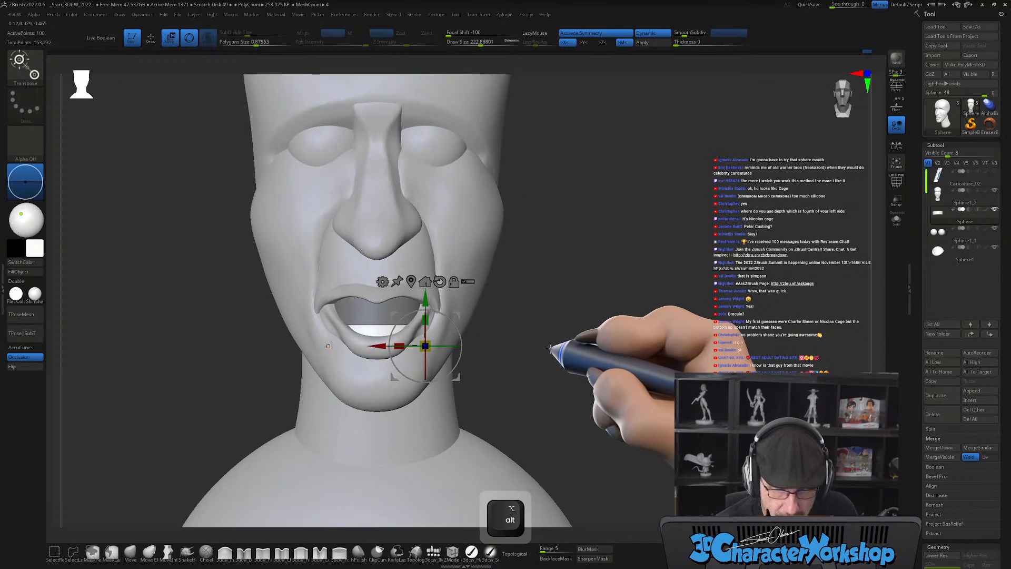
Return to Draw mode, clear the mask from the teeth and reduce the brush size to about 120.
key("q")
right_click_drag(568, 353, 553, 350)
mouse_move(638, 330)
right_mouse_down()
mouse_move(673, 327)
mouse_move(651, 327)
right_mouse_up()
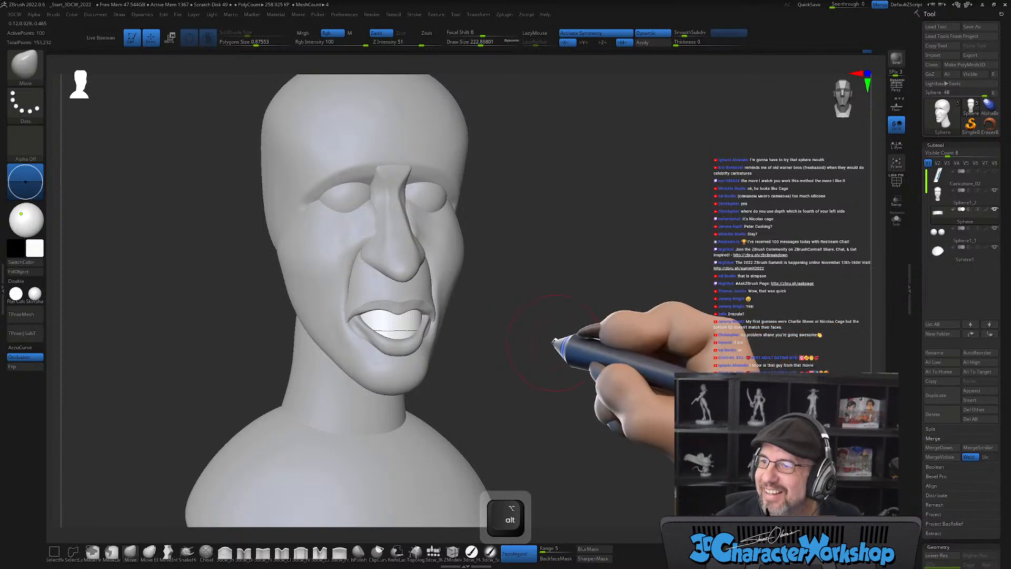
key("s")
left_click_drag(574, 339, 529, 344)
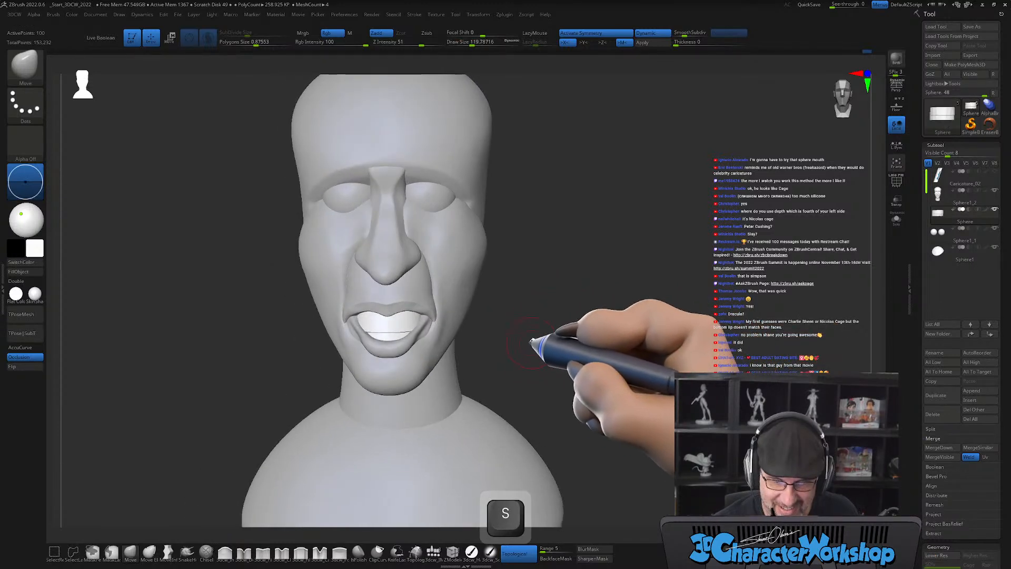
left_click_drag(537, 308, 538, 336, "alt")
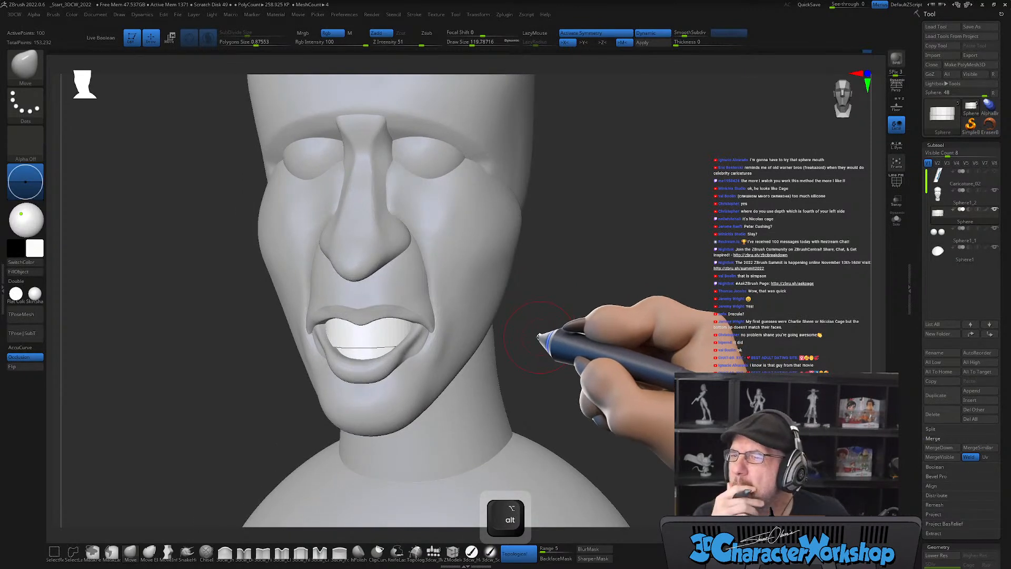
left_click_drag(434, 360, 447, 325, "alt")
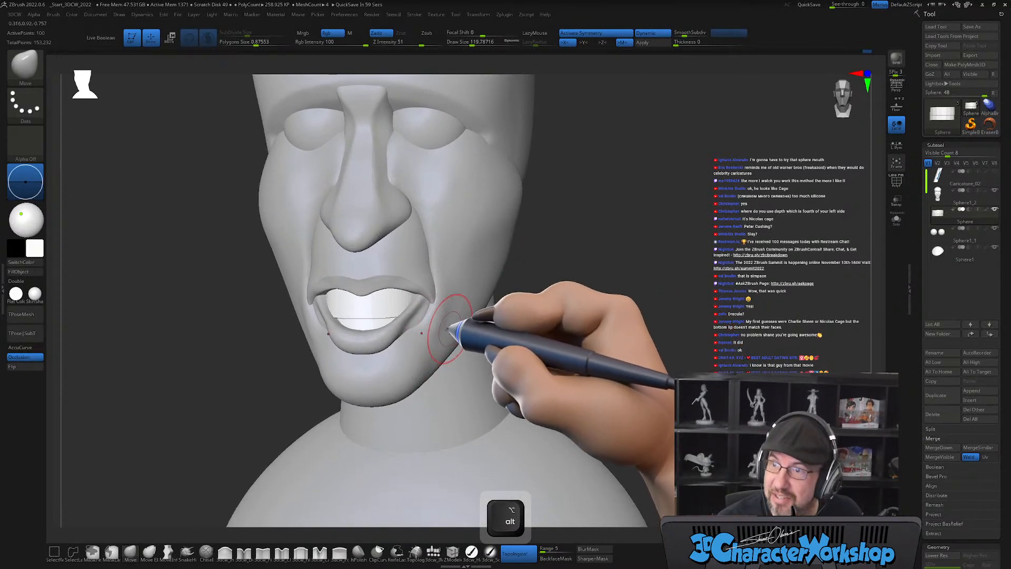
Select the head subtool and reshape the mouth corners and surrounding cheeks with the Move brush, reducing its size to about 94.
left_click(459, 317, "alt")
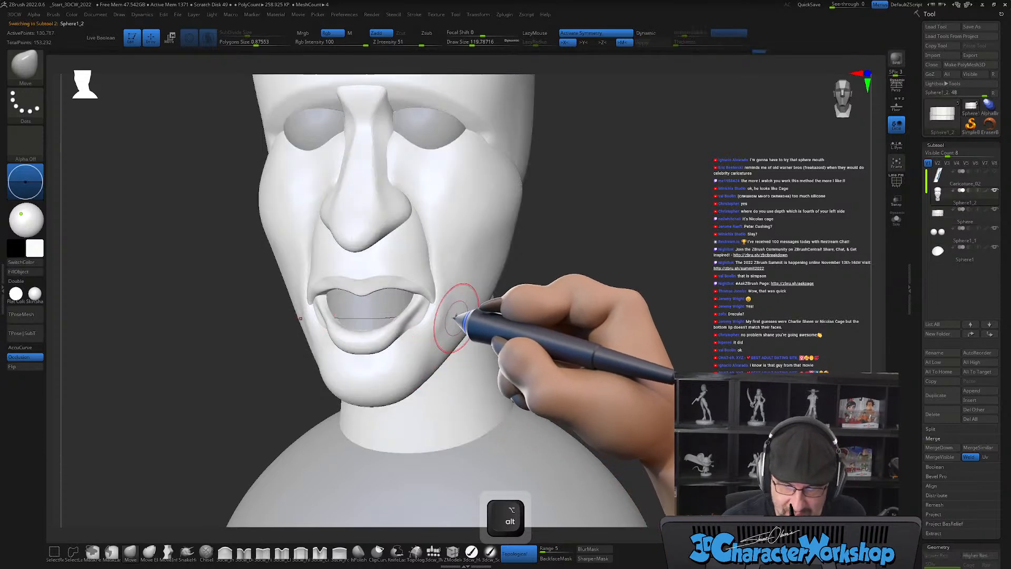
right_click_drag(444, 317, 427, 338)
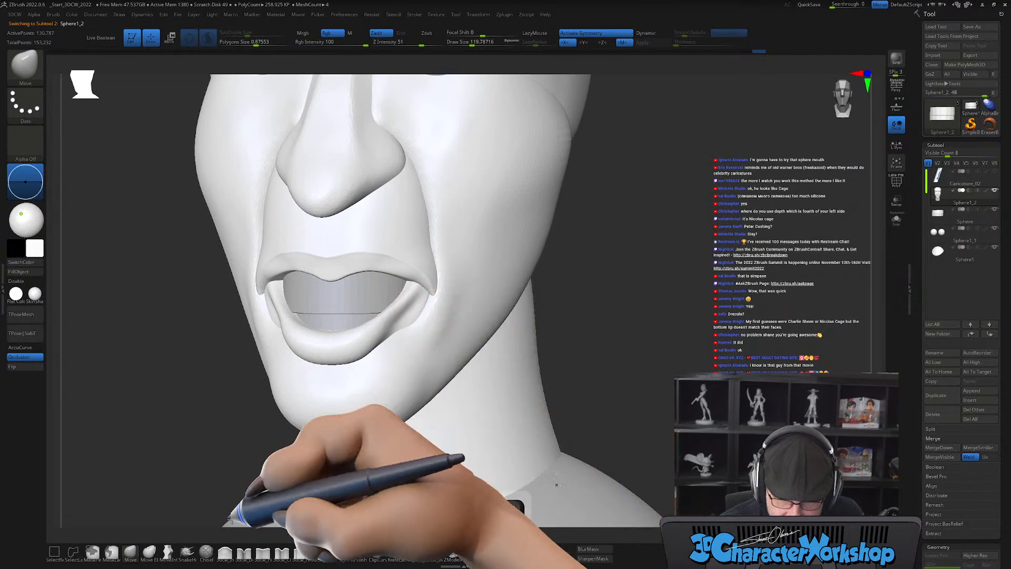
key("s")
right_click_drag(436, 320, 512, 546, "alt")
mouse_move(464, 337)
right_mouse_down()
mouse_move(433, 320)
mouse_move(427, 331)
mouse_move(449, 320)
mouse_move(431, 282)
mouse_move(444, 260)
mouse_move(431, 276)
right_mouse_up()
key("s")
mouse_move(404, 315)
right_mouse_down()
mouse_move(394, 309)
mouse_move(406, 343)
mouse_move(440, 327)
mouse_move(383, 363)
mouse_move(430, 361)
mouse_move(497, 334)
mouse_move(506, 346)
right_mouse_up()
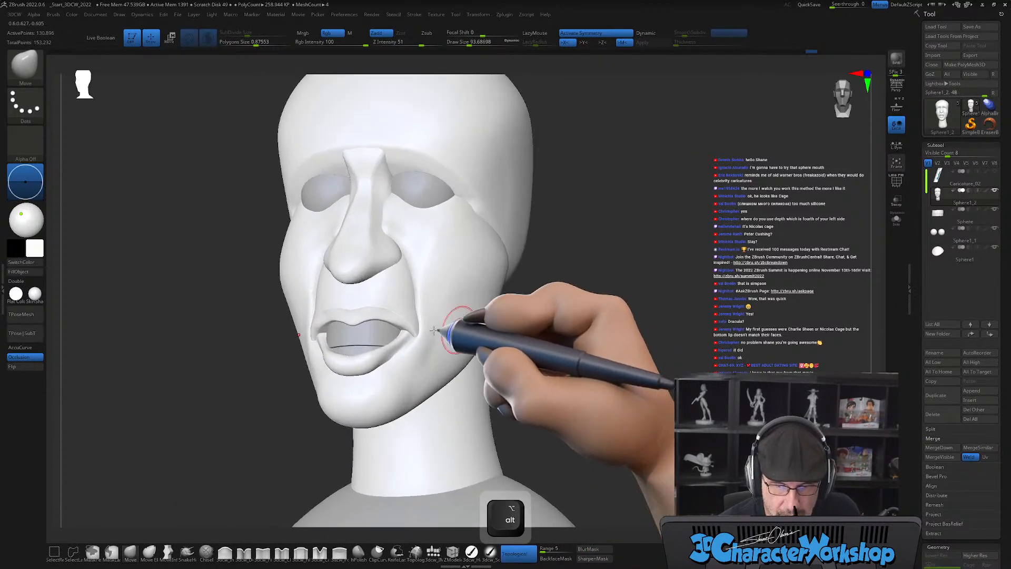
Enlarge the Move brush to about 197 and reshape the nasolabial folds and the cheeks beside the mouth corners.
left_click_drag(411, 330, 415, 323, "shift")
mouse_move(448, 308)
right_mouse_down()
mouse_move(429, 298)
mouse_move(395, 309)
mouse_move(386, 353)
mouse_move(338, 338)
mouse_move(136, 535)
right_mouse_up()
key("s")
left_click_drag(135, 487, 140, 485)
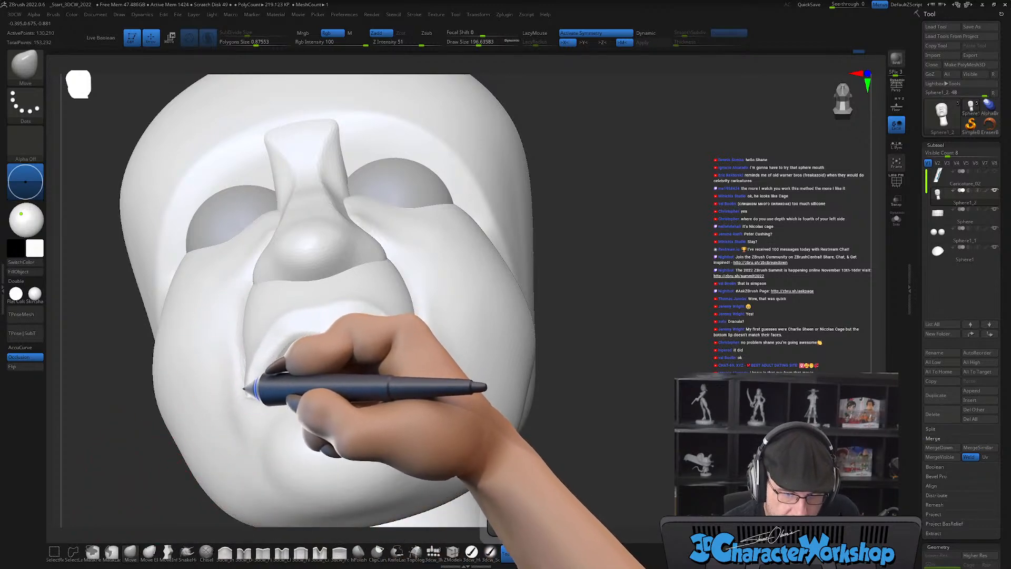
mouse_move(332, 377)
right_mouse_down()
mouse_move(253, 316)
mouse_move(239, 322)
right_mouse_up()
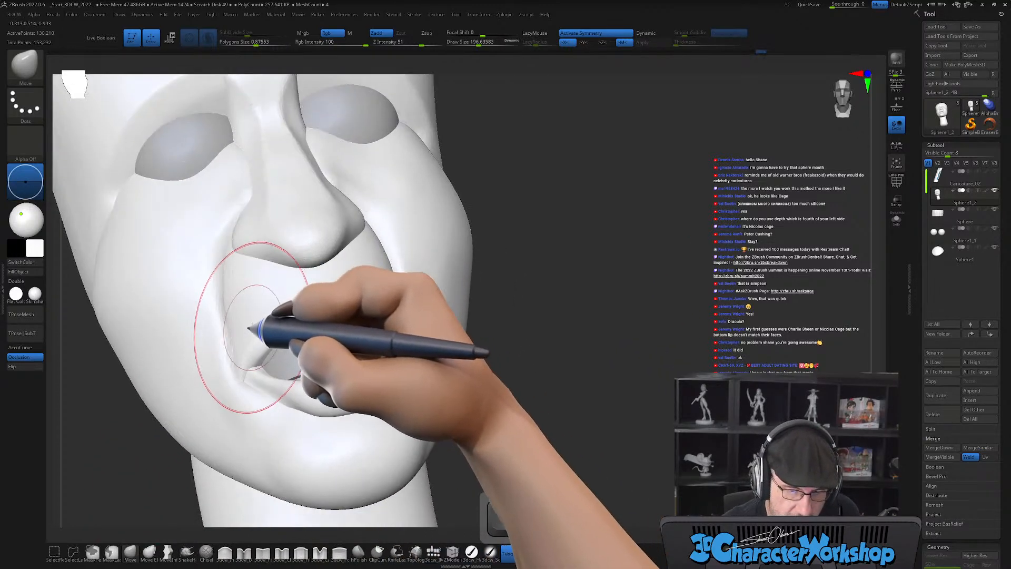
key("bracketright")
key("bracketright")
key("bracketright")
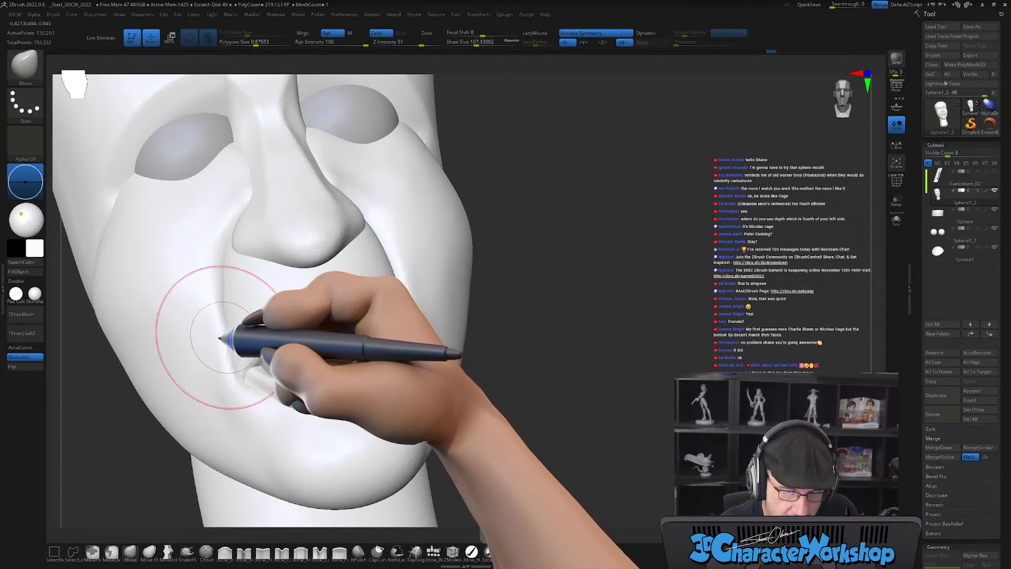
Reduce the Move brush to about 154 and refine the smile folds and cheek contours around the open mouth.
mouse_move(516, 388)
left_mouse_down("shift")
mouse_move(501, 393)
mouse_move(532, 390)
mouse_move(553, 362)
mouse_move(552, 352)
mouse_move(523, 345)
mouse_move(537, 355)
mouse_move(598, 339)
mouse_move(609, 349)
left_mouse_up("shift")
key("s")
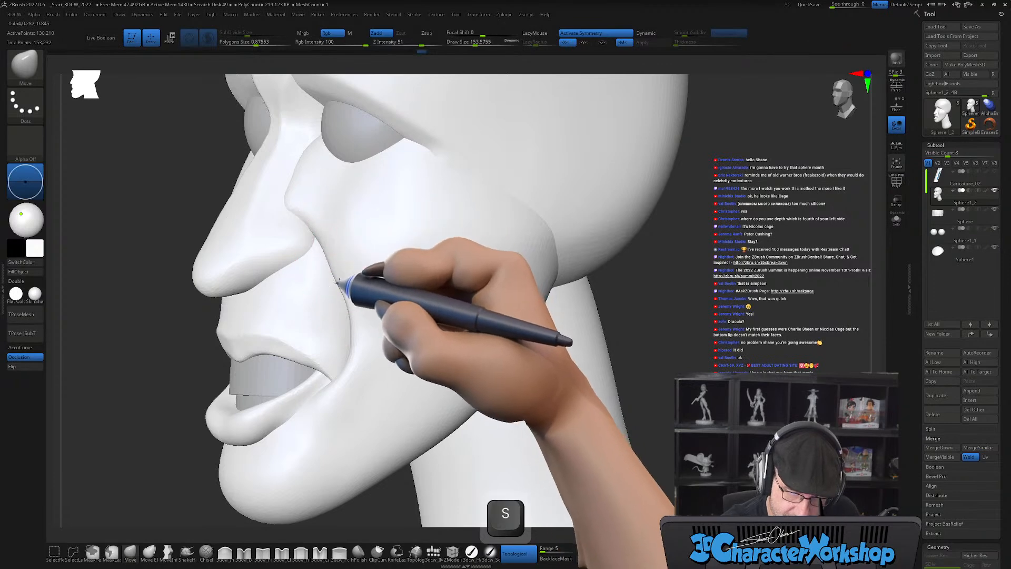
mouse_move(354, 342)
right_mouse_down()
mouse_move(386, 357)
mouse_move(379, 363)
mouse_move(386, 345)
mouse_move(366, 347)
mouse_move(379, 349)
mouse_move(335, 311)
right_mouse_up()
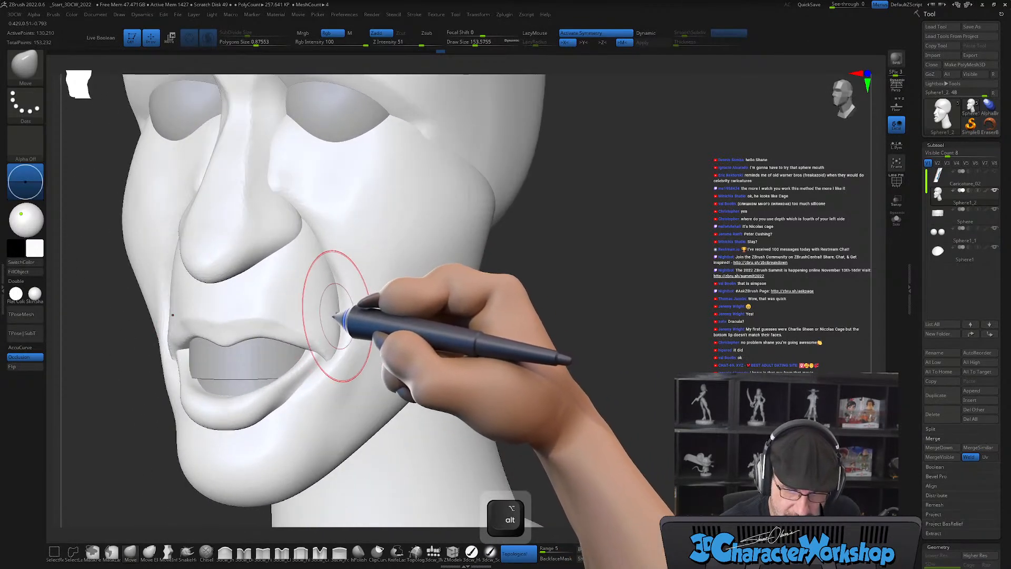
left_click_drag(349, 354, 364, 358)
right_click_drag(363, 358, 471, 359)
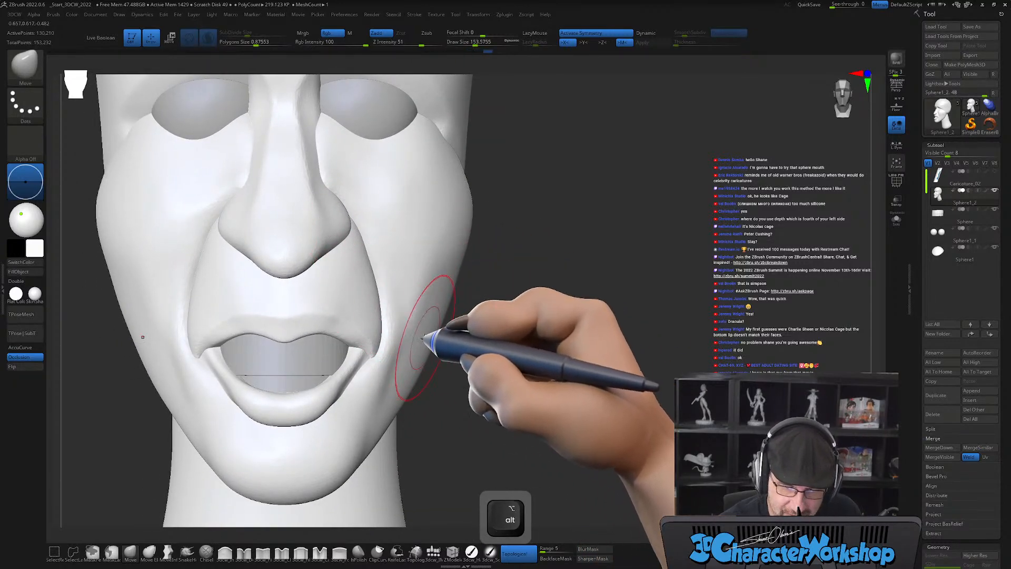
right_click_drag(424, 335, 406, 289)
mouse_move(433, 383)
right_mouse_down("shift")
mouse_move(410, 383)
mouse_move(442, 380)
right_mouse_up("shift")
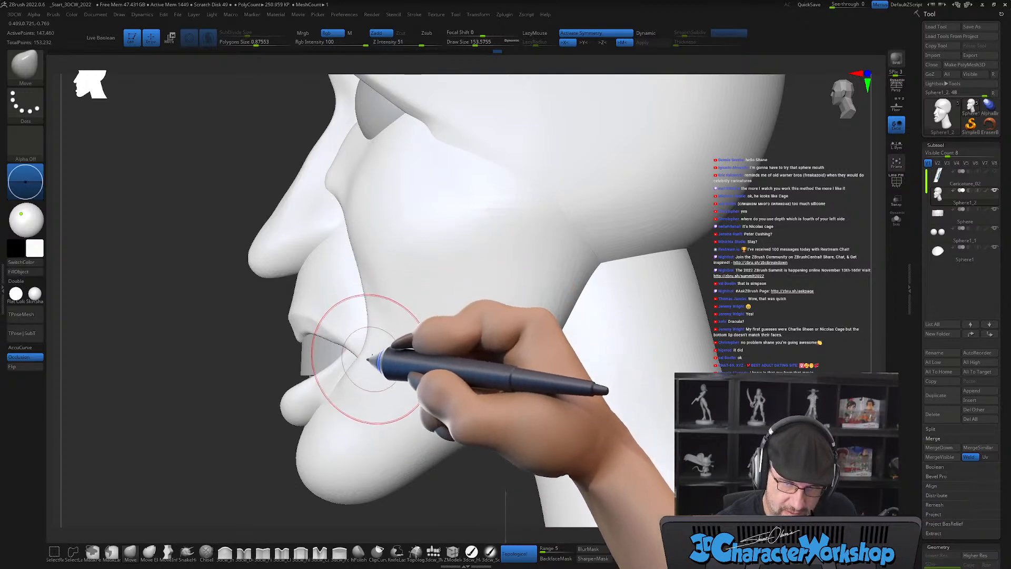
Turn off Topological masking, enlarge the Move brush to about 182 and adjust and smooth the mouth corners.
mouse_move(380, 342)
right_mouse_down()
mouse_move(403, 335)
mouse_move(384, 336)
right_mouse_up()
key("s")
left_click_drag(359, 342, 362, 343)
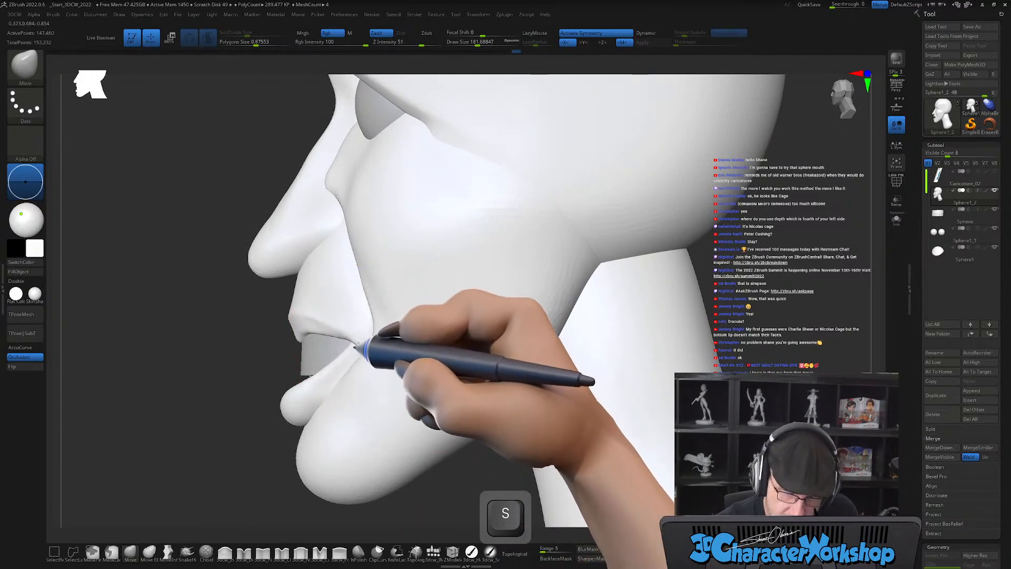
right_click_drag(368, 327, 552, 312)
key("shift")
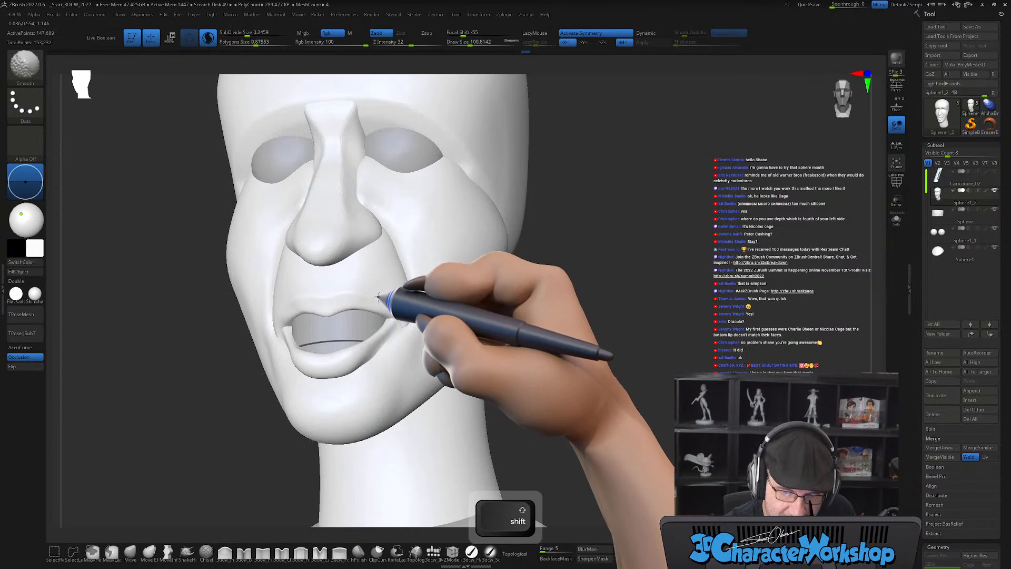
Re-enable Topological masking and reshape the mouth corners and adjoining folds in profile, reducing the Move brush to about 136.
mouse_move(392, 285)
right_mouse_down()
mouse_move(395, 273)
mouse_move(402, 298)
mouse_move(515, 338)
mouse_move(503, 335)
mouse_move(492, 355)
mouse_move(448, 322)
mouse_move(429, 334)
mouse_move(354, 541)
right_mouse_up()
left_click(519, 554)
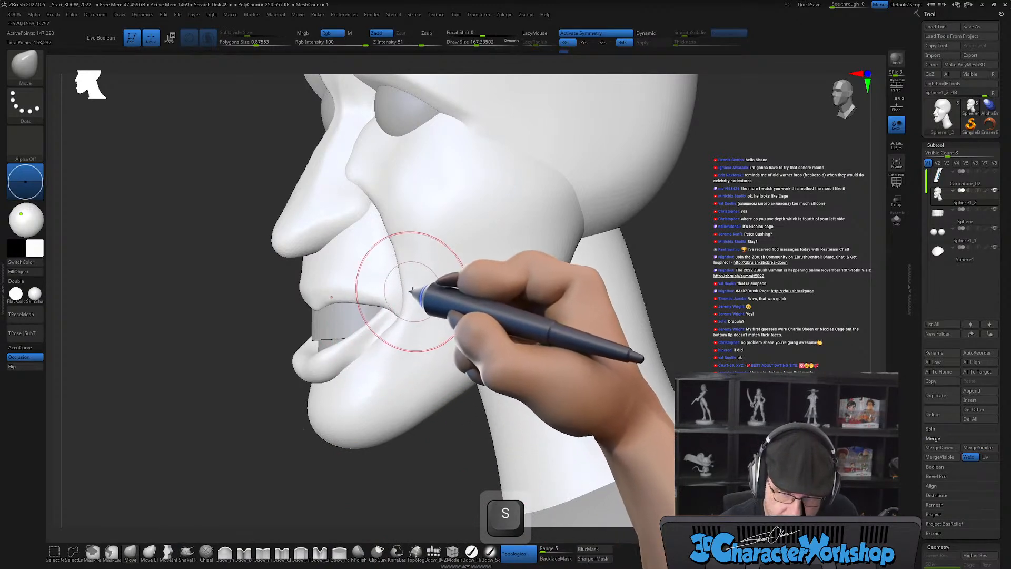
right_click_drag(404, 284, 458, 266, "shift")
mouse_move(477, 296)
left_mouse_down()
mouse_move(405, 343)
mouse_move(440, 301)
mouse_move(406, 364)
mouse_move(406, 349)
mouse_move(386, 343)
left_mouse_up()
key("s")
key("shift")
key("s")
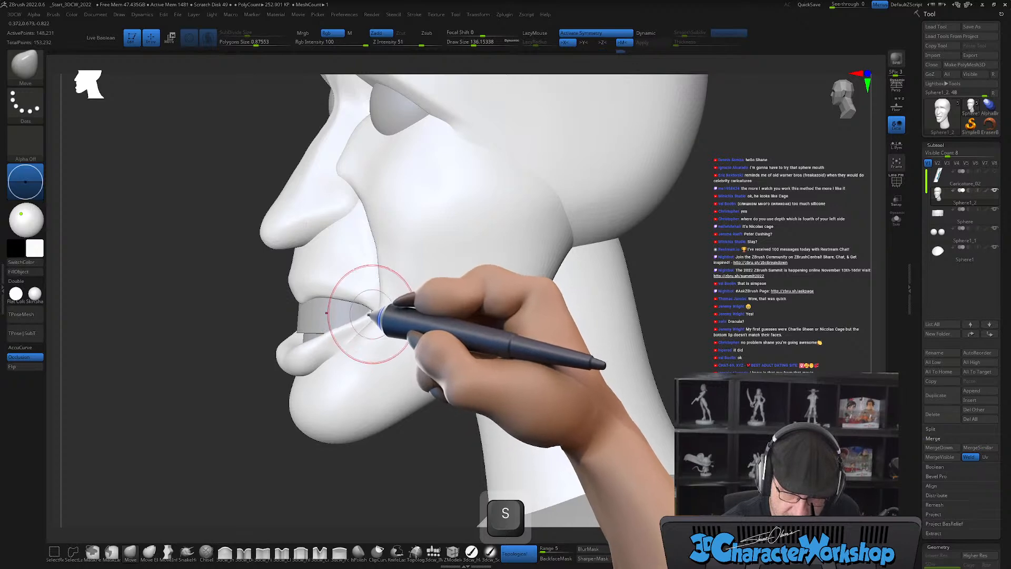
mouse_move(386, 285)
left_mouse_down()
mouse_move(363, 306)
mouse_move(368, 315)
mouse_move(370, 292)
left_mouse_up()
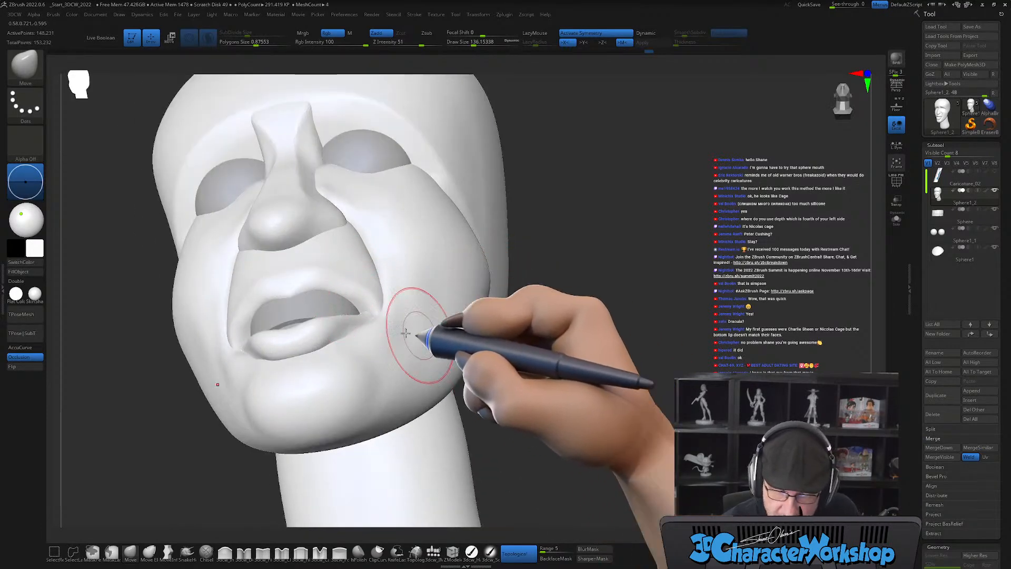
Try to isolate the upper-lip area of the head from a low viewpoint, and undo the attempt.
left_click_drag(609, 384, 339, 324)
left_click(361, 333, "ctrl+shift")
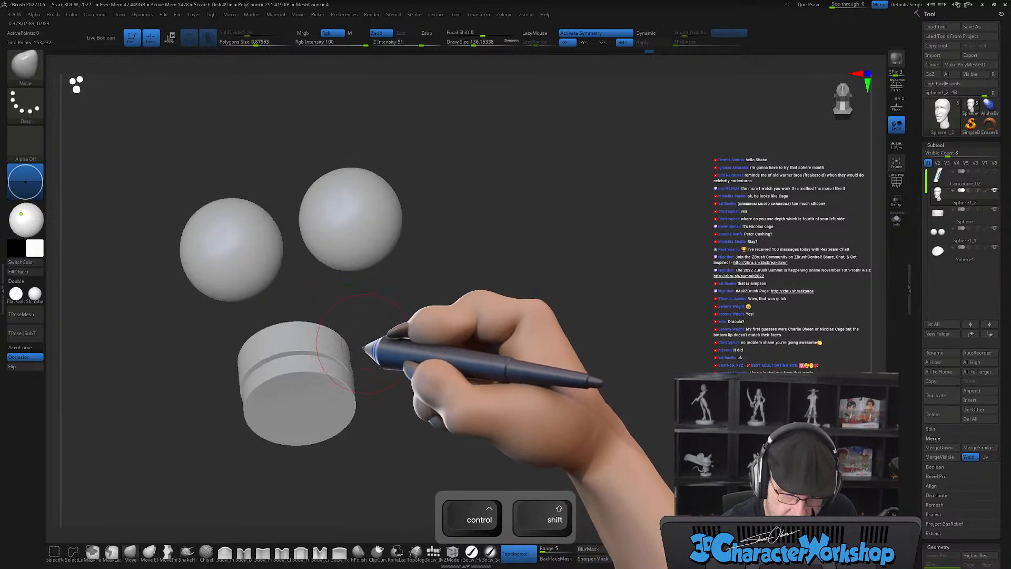
key("ctrl+z")
key("ctrl+z")
key("ctrl+z")
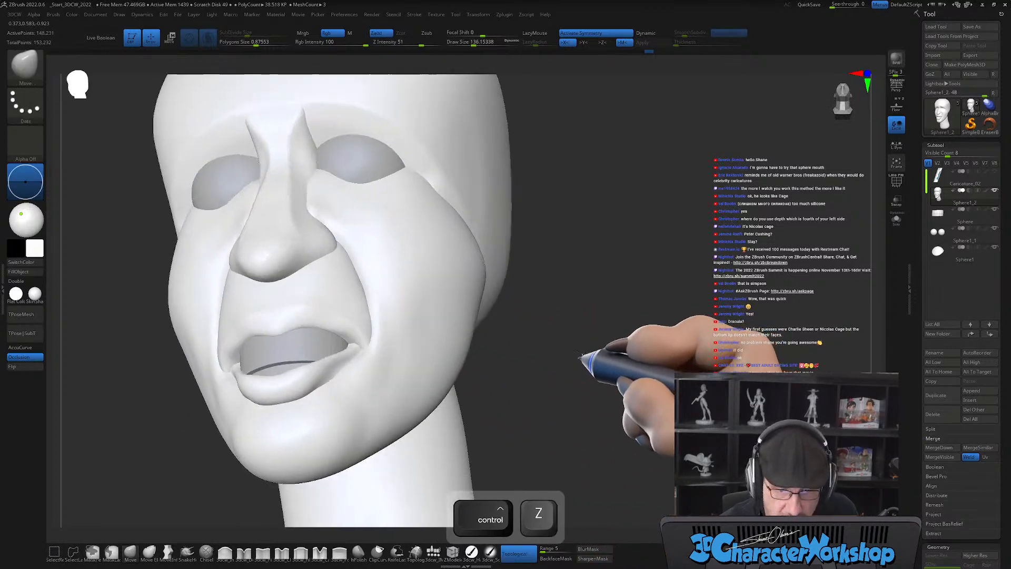
Display the head's polygroups and try to isolate the upper-lip polygroup, then bring the hidden parts back.
key("shift+f")
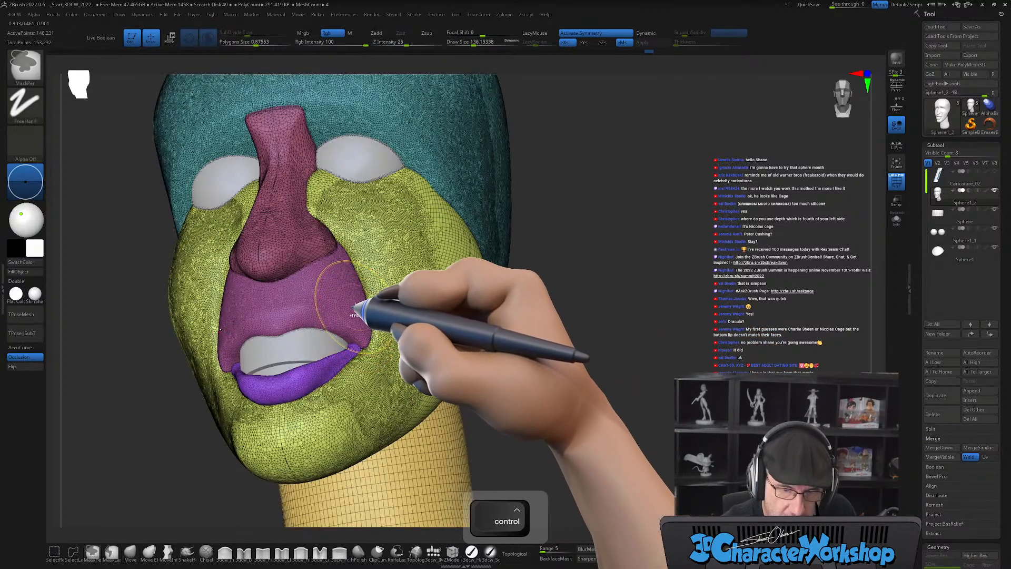
left_click(352, 304, "ctrl+shift")
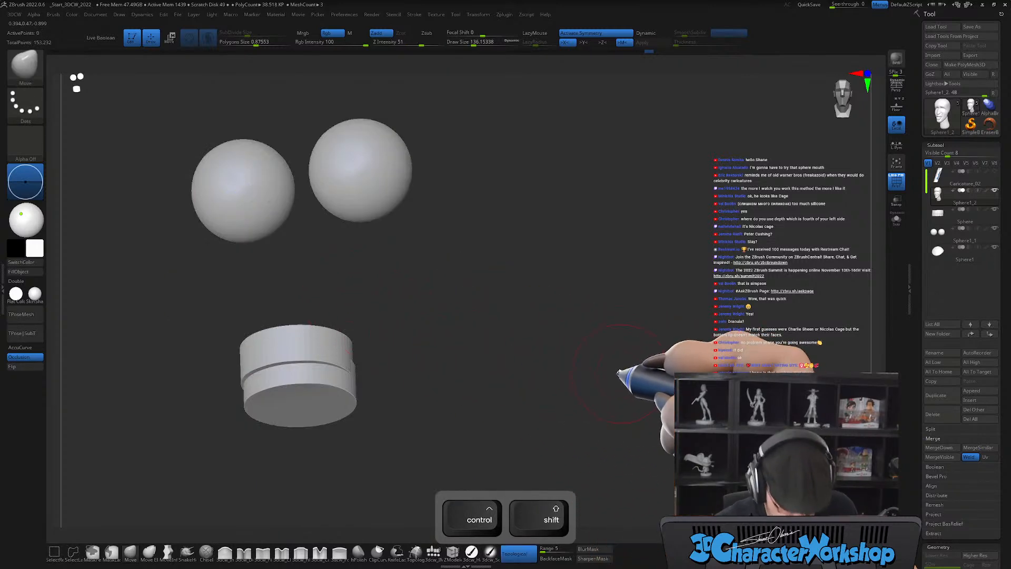
key("shift")
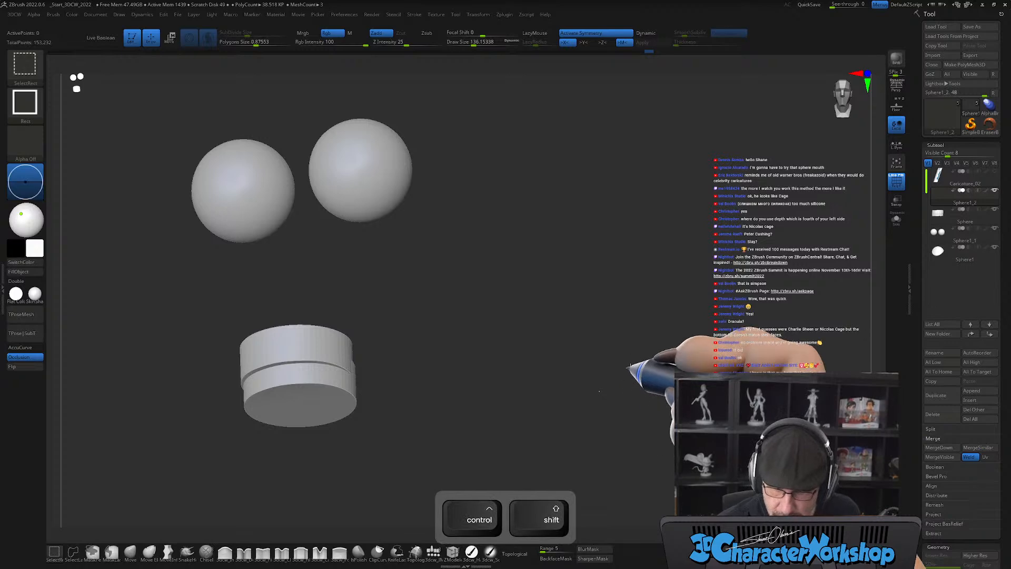
left_click(599, 392, "ctrl+shift")
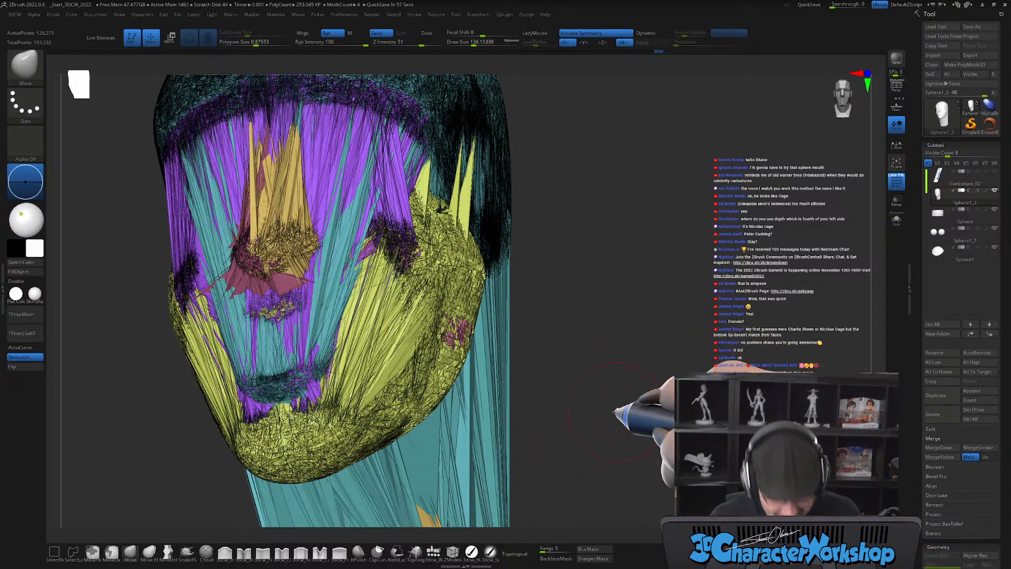
Undo the visibility changes until the head mesh is intact again and switch off the polygroup wireframe.
key("ctrl+z")
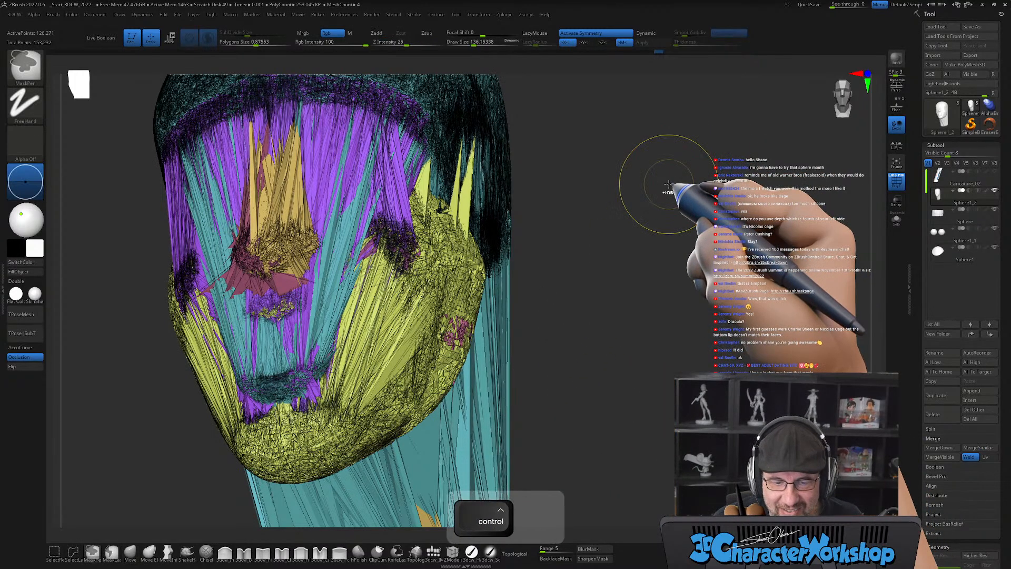
key("ctrl+z")
key("ctrl+z")
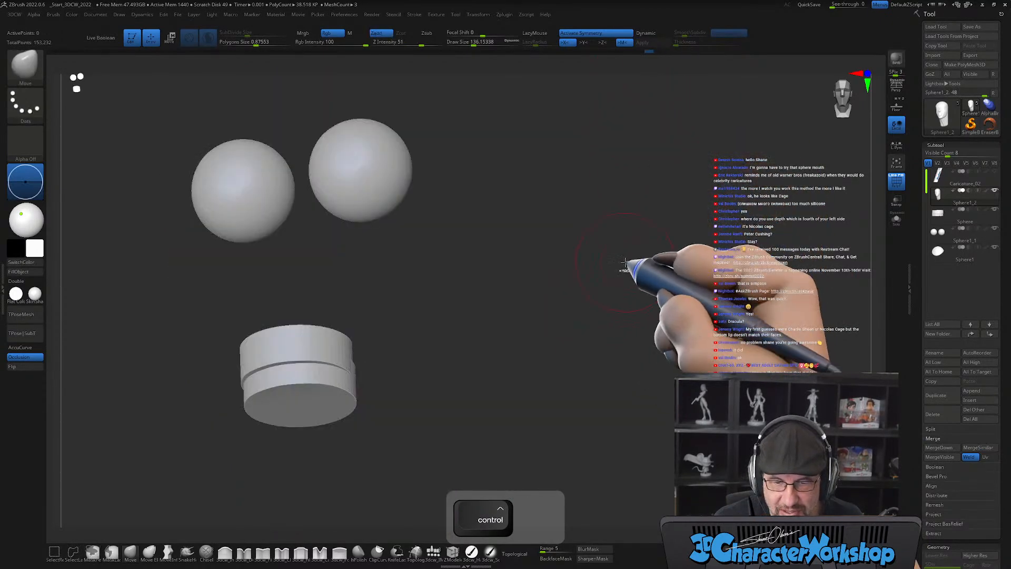
key("ctrl+z")
key("ctrl+z")
mouse_move(623, 347)
left_mouse_down()
mouse_move(605, 361)
mouse_move(643, 361)
mouse_move(602, 291)
mouse_move(664, 335)
mouse_move(687, 337)
mouse_move(697, 244)
mouse_move(654, 293)
mouse_move(626, 307)
mouse_move(638, 309)
left_mouse_up()
key("shift+f")
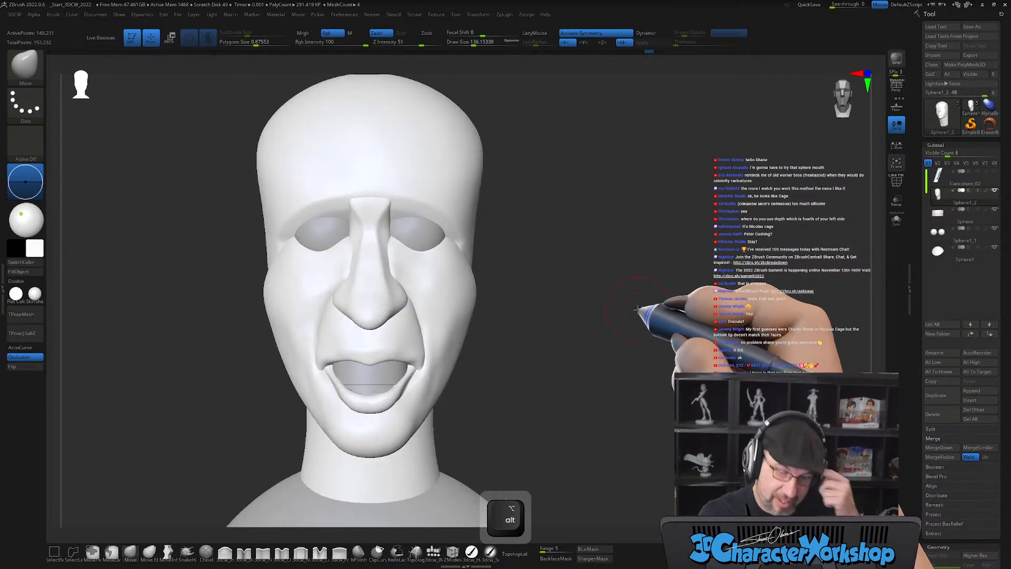
Save the tool as a new version named Caricature_03.
mouse_move(615, 216)
left_mouse_down()
mouse_move(605, 216)
mouse_move(639, 226)
mouse_move(614, 233)
left_mouse_up()
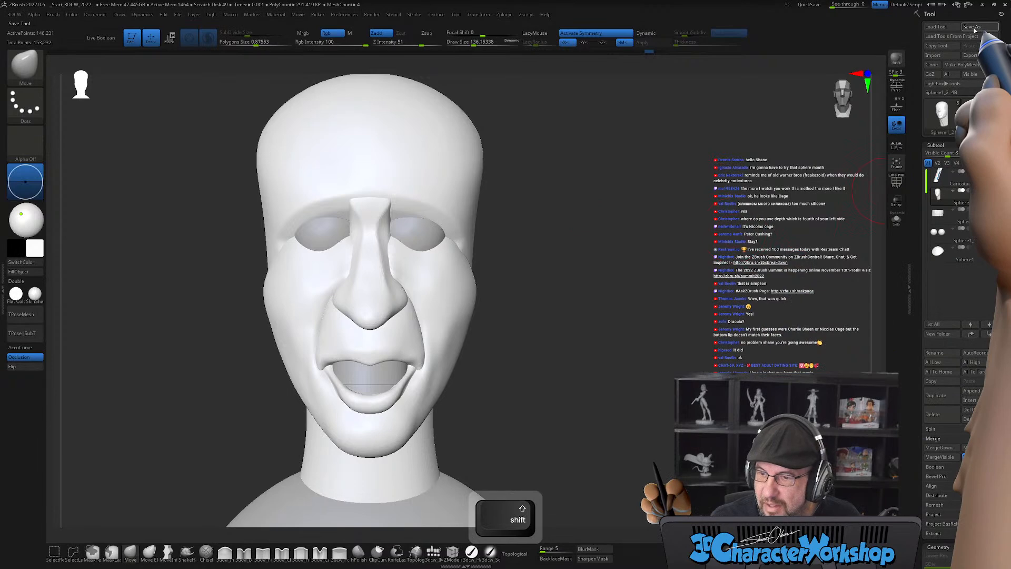
left_click(972, 26)
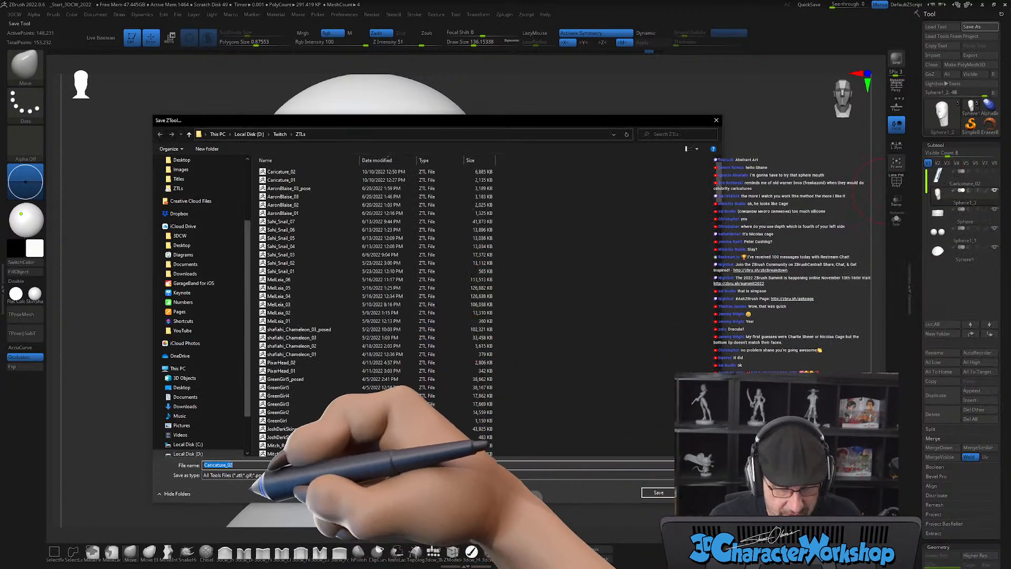
type("3")
key("Return")
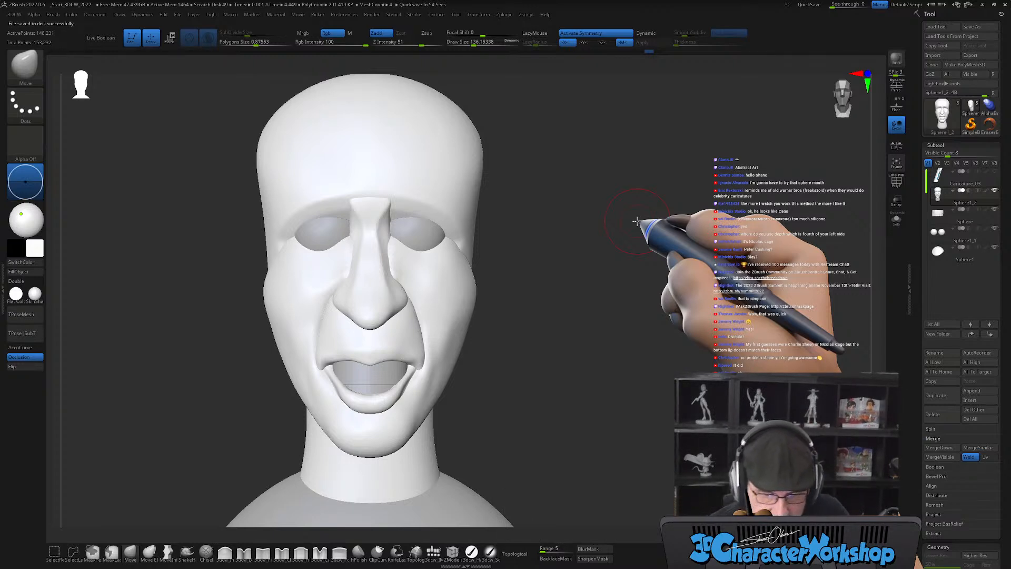
Mask the whole head except the cheek-and-jaw polygroup, return to Draw mode and clear the mask.
left_click_drag(541, 361, 526, 334)
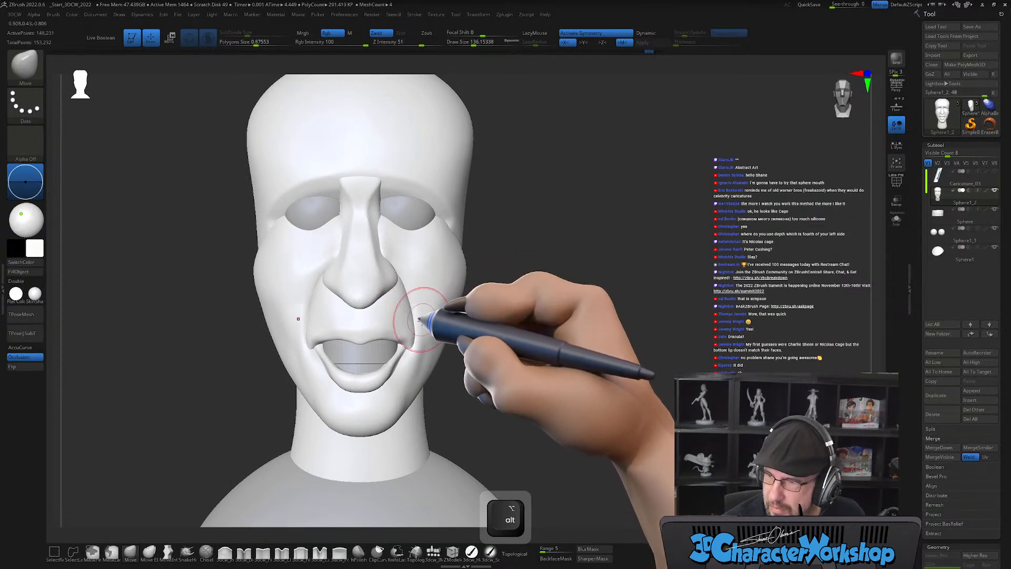
mouse_move(443, 313)
right_mouse_down()
mouse_move(436, 320)
mouse_move(447, 302)
mouse_move(453, 311)
right_mouse_up()
mouse_move(499, 370)
left_mouse_down("alt")
mouse_move(513, 342)
mouse_move(508, 378)
mouse_move(519, 352)
mouse_move(514, 319)
mouse_move(512, 328)
left_mouse_up("alt")
key("w")
left_click(461, 227, "ctrl")
key("q")
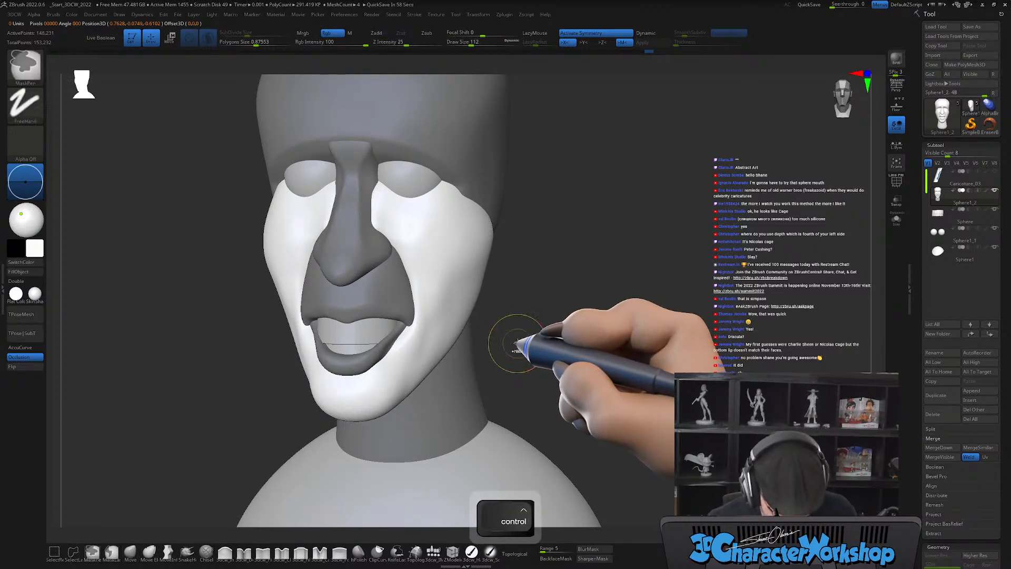
left_click_drag(517, 350, 524, 343, "ctrl")
left_click_drag(551, 305, 537, 337, "alt")
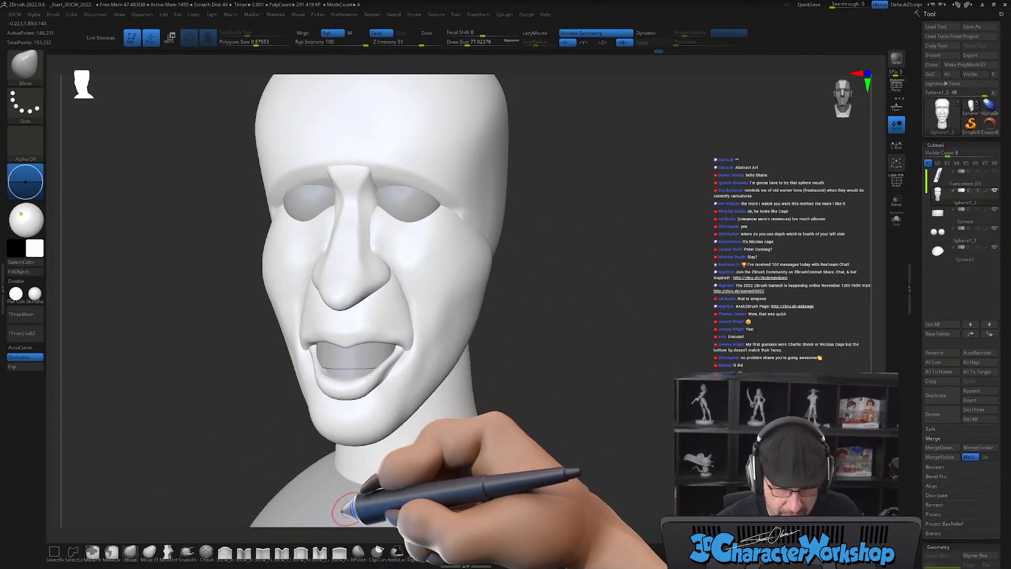
Choose the 3dcw_Fill brush, set its size to about 90 and build up the cheekbones on the head.
left_click(300, 552)
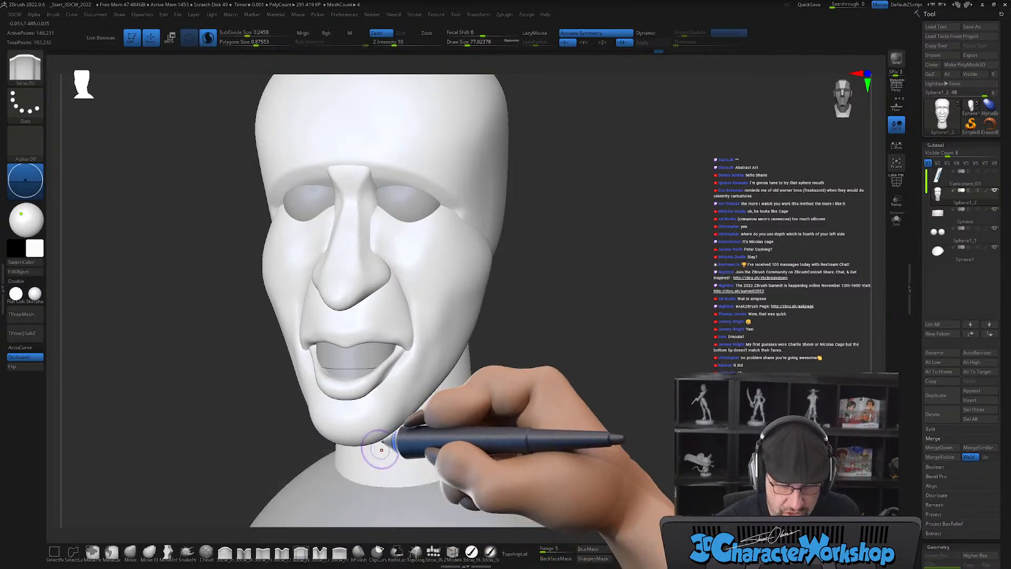
key("s")
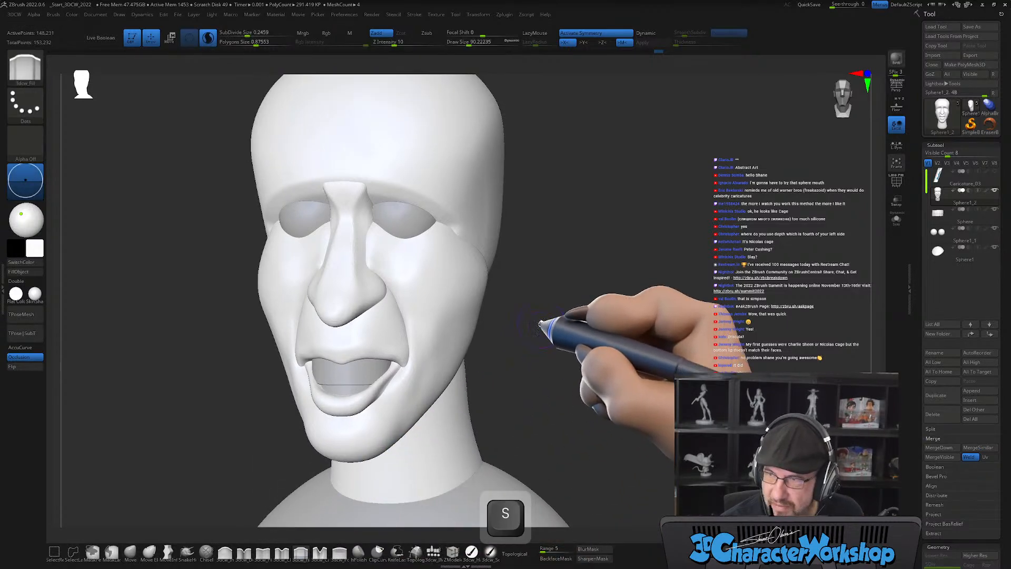
left_click_drag(538, 324, 506, 319)
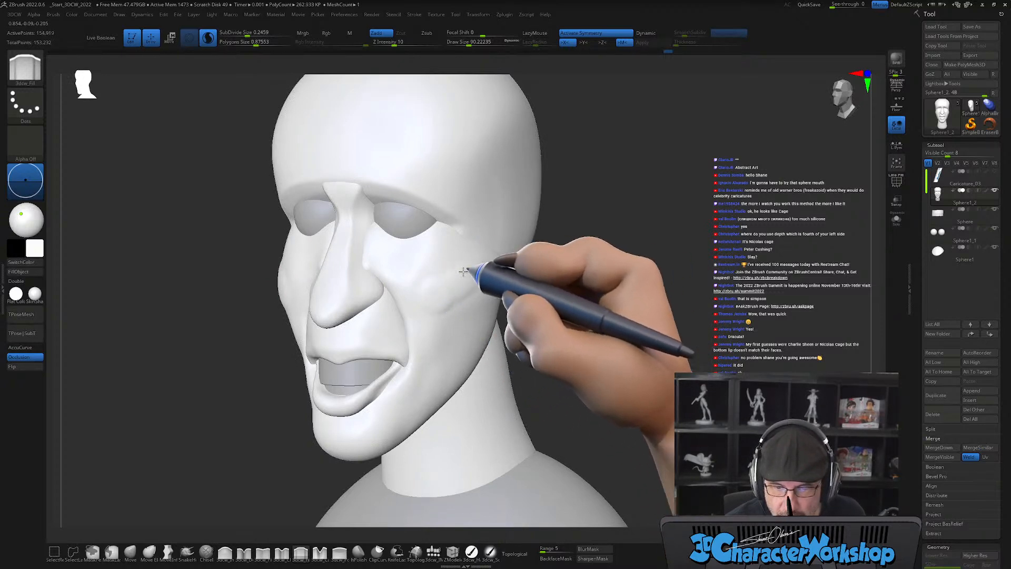
left_click_drag(475, 307, 451, 304)
right_click_drag(465, 344, 449, 310, "alt")
right_click_drag(535, 240, 522, 240, "alt")
Refine the cheekbones and the hollows beneath them with the Fill brush, working along the side of the face toward the temple.
mouse_move(437, 308)
right_mouse_down()
mouse_move(449, 311)
mouse_move(423, 334)
mouse_move(440, 327)
mouse_move(432, 337)
right_mouse_up()
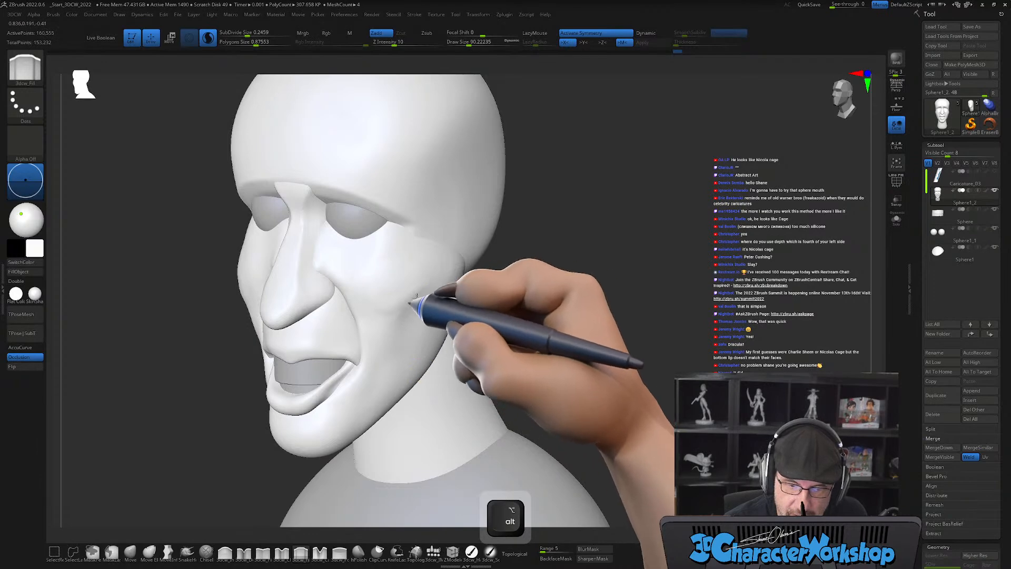
mouse_move(427, 318)
right_mouse_down()
mouse_move(447, 300)
mouse_move(380, 352)
right_mouse_up()
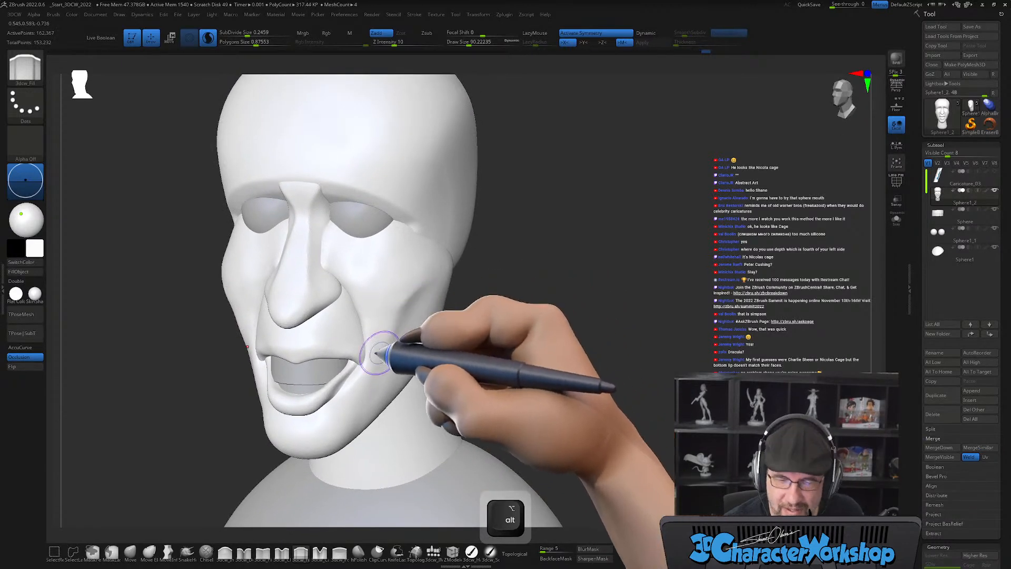
mouse_move(443, 297)
right_mouse_down()
mouse_move(444, 334)
mouse_move(463, 339)
mouse_move(404, 262)
right_mouse_up()
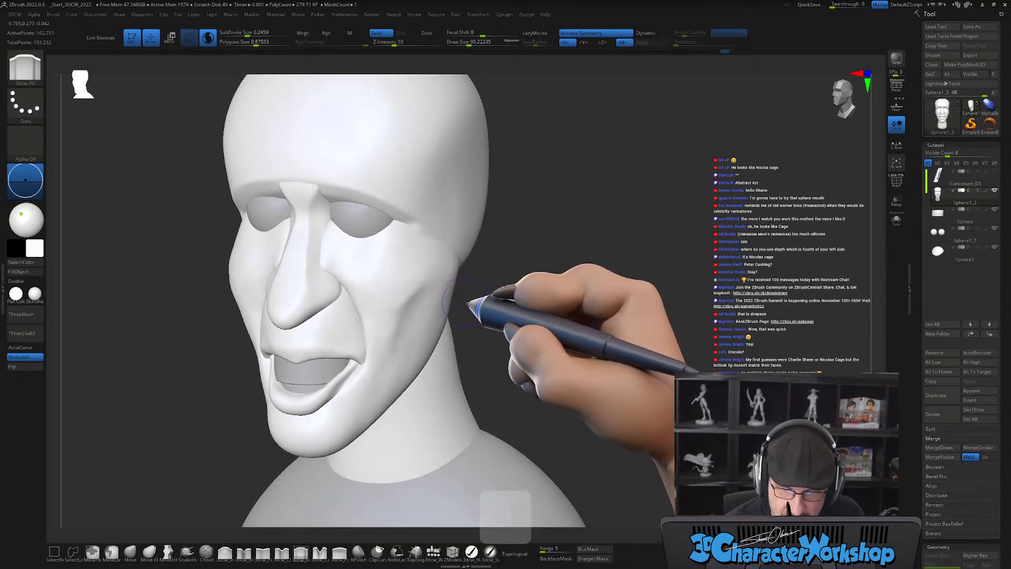
right_click_drag(493, 301, 475, 302, "alt")
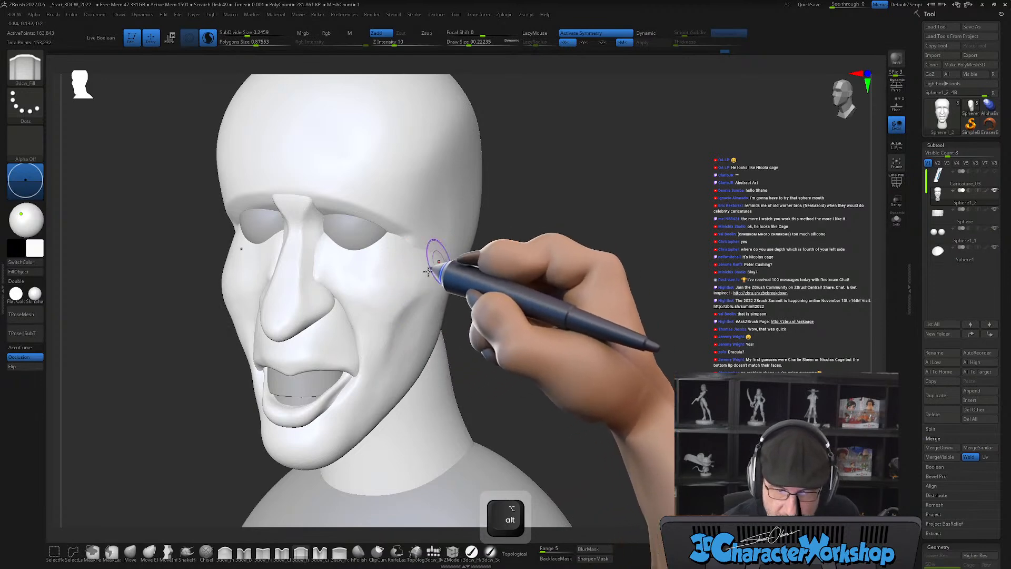
right_click_drag(468, 266, 445, 264)
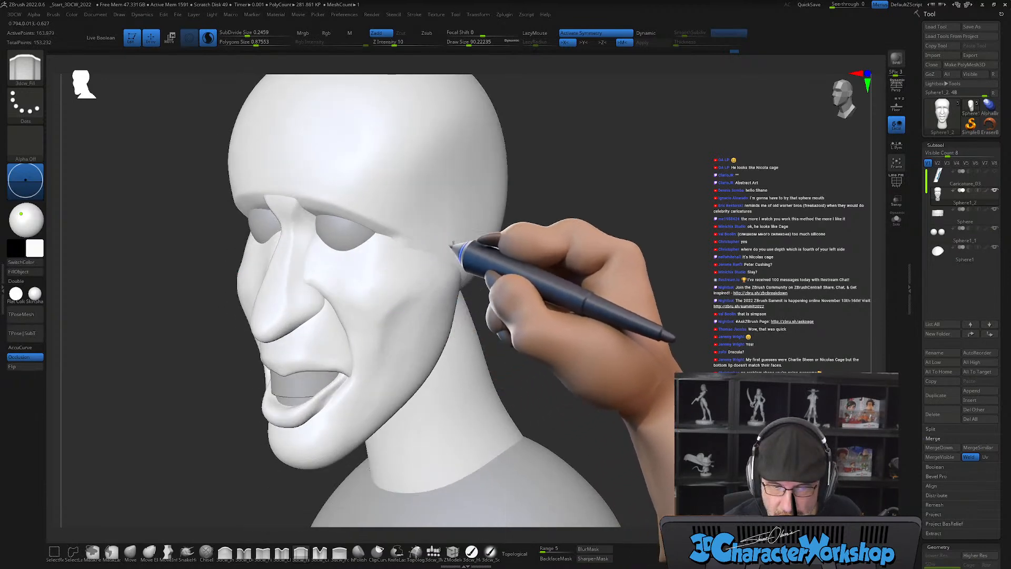
left_click_drag(404, 279, 445, 270)
right_click_drag(447, 269, 417, 373, "alt")
right_click_drag(401, 314, 417, 298, "alt")
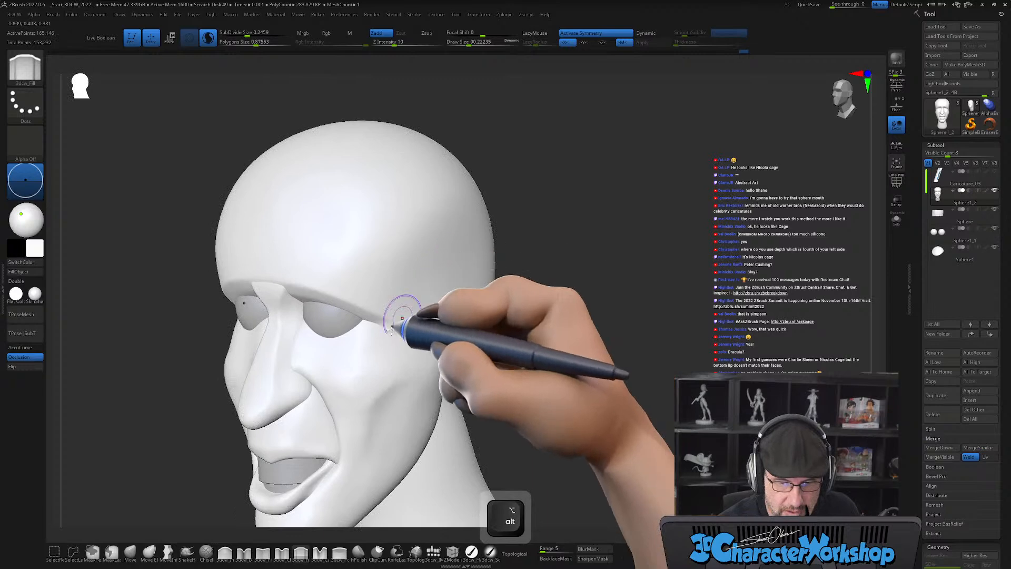
Choose the 3dcw_Pinch brush, set its size to about 149 and sharpen the outer brow ridge.
left_click(260, 550)
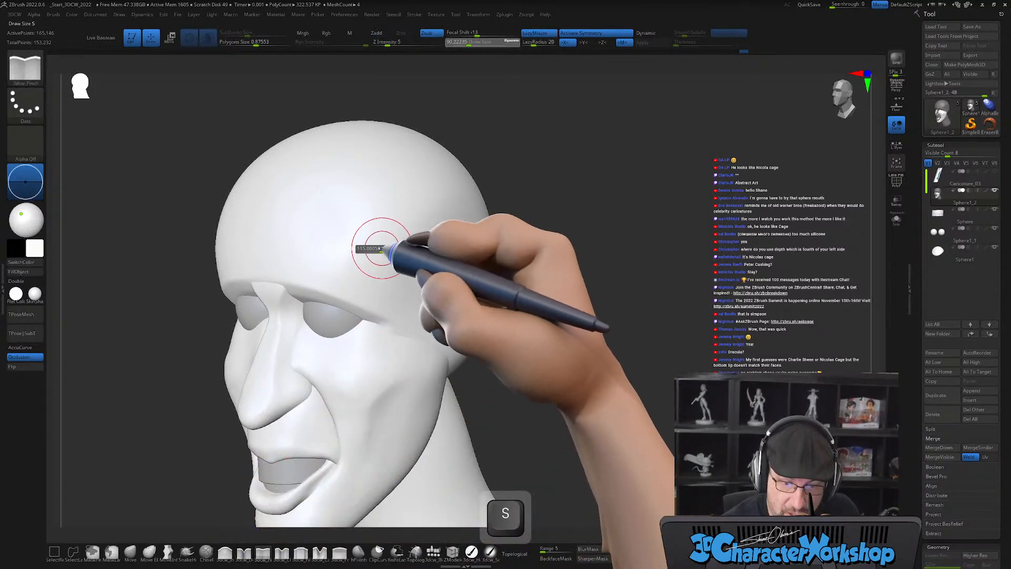
right_click_drag(389, 225, 388, 242, "alt")
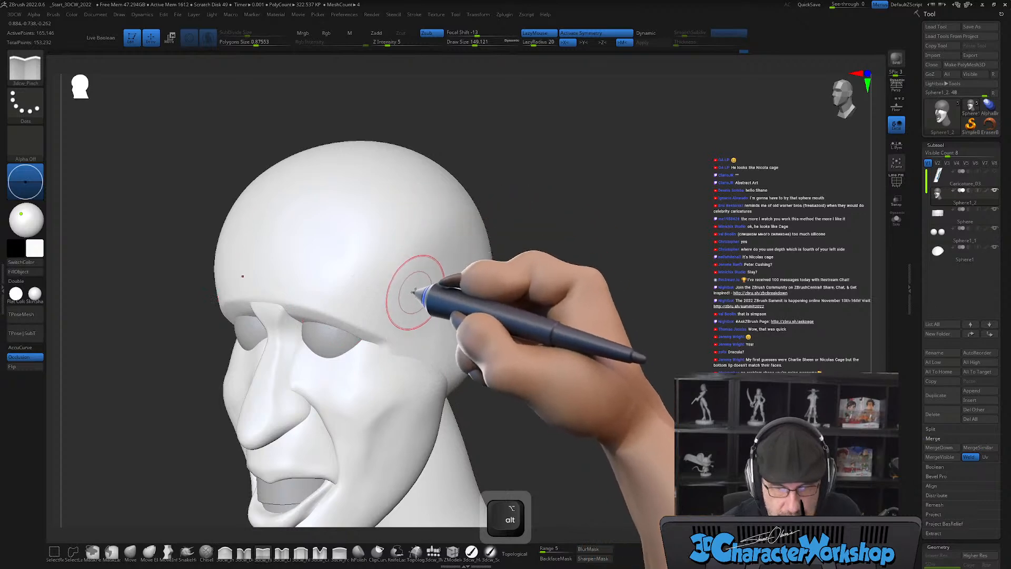
key("shift+f")
key("shift+f")
right_click_drag(420, 394, 429, 345, "alt")
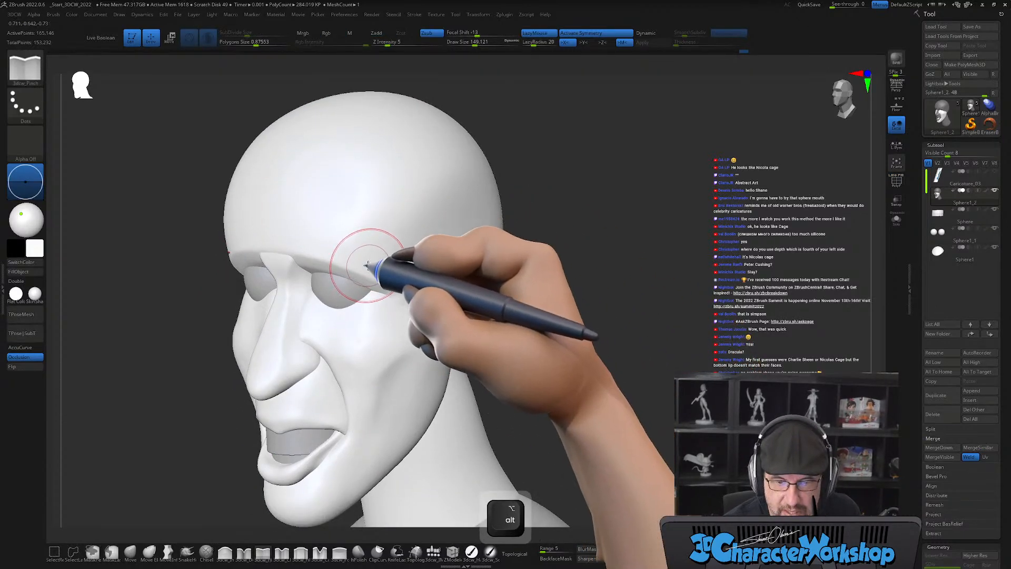
left_click_drag(369, 263, 359, 270)
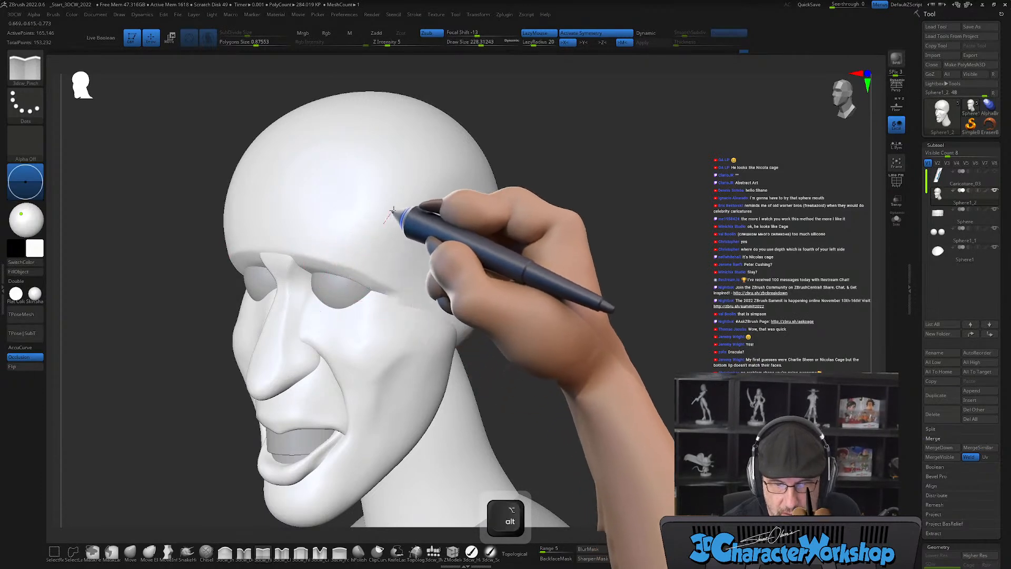
Pinch a ridge from the outer brow up across the temple with the brush size at about 228.
left_click_drag(390, 214, 458, 162, "alt")
mouse_move(558, 264)
left_mouse_down()
mouse_move(572, 261)
mouse_move(544, 271)
mouse_move(555, 282)
mouse_move(532, 291)
left_mouse_up()
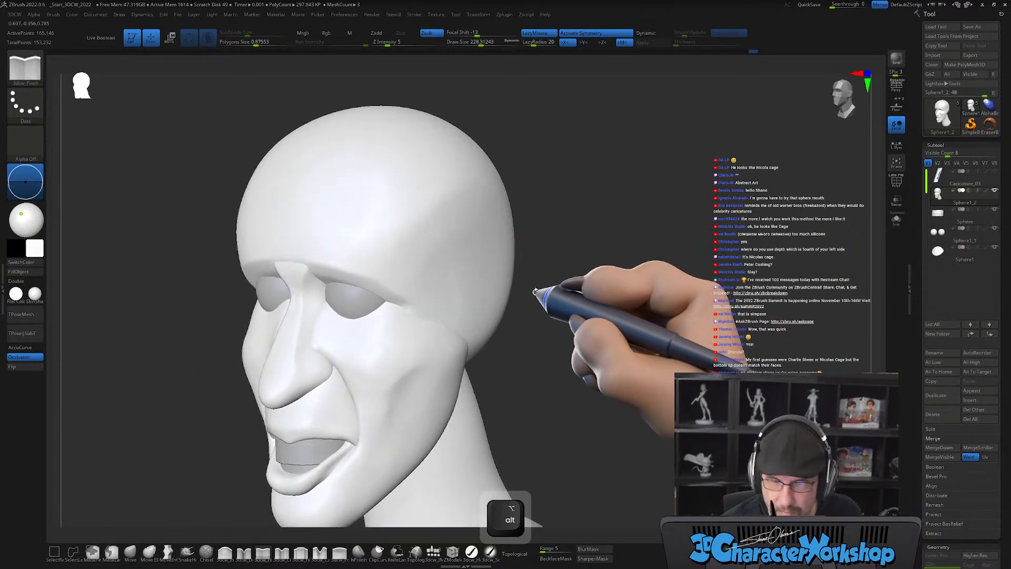
mouse_move(373, 272)
left_mouse_down("alt")
mouse_move(406, 230)
mouse_move(475, 178)
left_mouse_up("alt")
left_click_drag(394, 243, 471, 181, "alt")
mouse_move(535, 275)
left_mouse_down()
mouse_move(553, 295)
mouse_move(526, 314)
mouse_move(532, 323)
mouse_move(537, 299)
mouse_move(535, 323)
mouse_move(496, 326)
left_mouse_up()
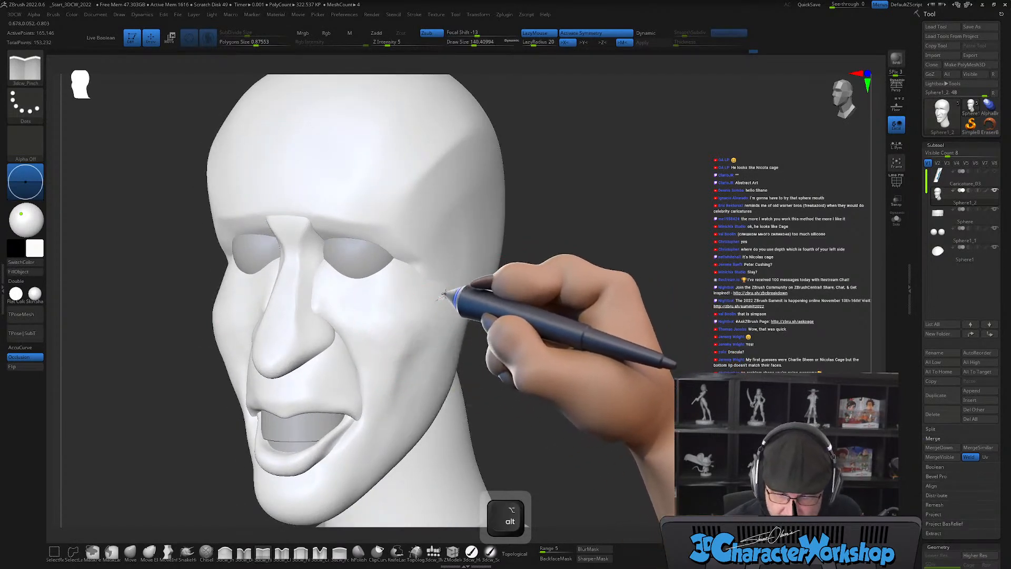
Sharpen the cheekbone edge with the Pinch brush at a size of about 140 and smooth the cheek below it.
mouse_move(460, 295)
left_mouse_down()
mouse_move(467, 331)
mouse_move(391, 329)
left_mouse_up()
mouse_move(428, 356)
right_mouse_down()
mouse_move(457, 353)
mouse_move(430, 318)
right_mouse_up()
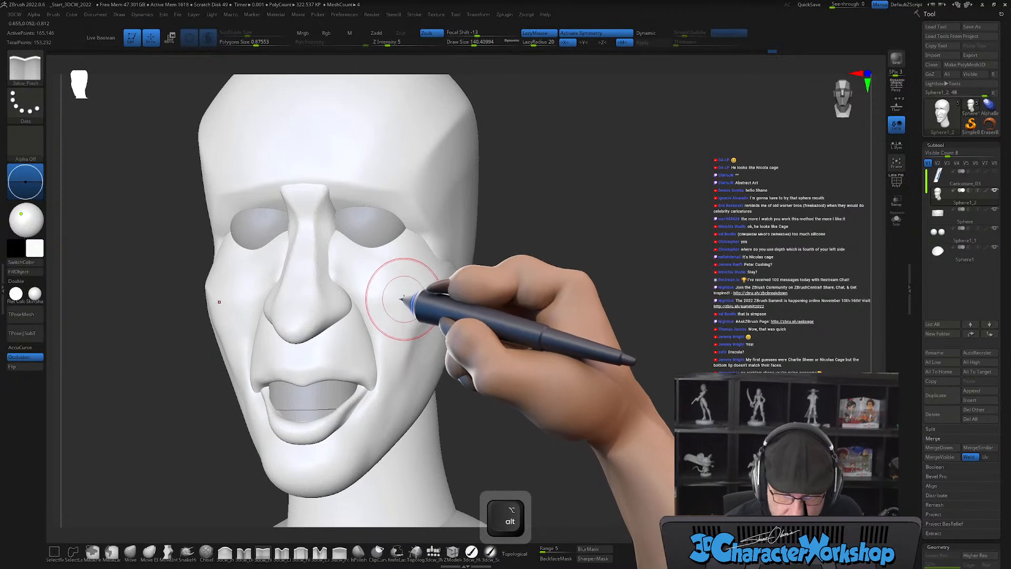
mouse_move(417, 301)
right_mouse_down()
mouse_move(458, 341)
mouse_move(438, 341)
mouse_move(458, 339)
mouse_move(421, 323)
right_mouse_up()
key("shift")
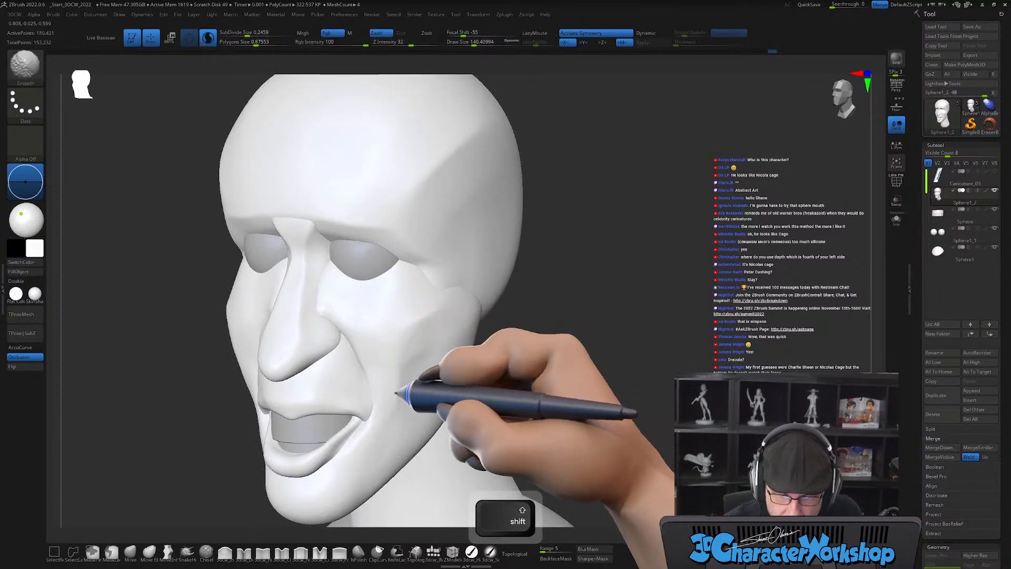
left_click_drag(436, 309, 440, 354, "shift")
mouse_move(440, 354)
right_mouse_down("alt")
mouse_move(439, 317)
mouse_move(451, 309)
mouse_move(463, 350)
mouse_move(485, 362)
mouse_move(501, 349)
mouse_move(410, 396)
mouse_move(463, 402)
right_mouse_up("alt")
right_click_drag(584, 402, 503, 344, "alt")
mouse_move(550, 373)
left_mouse_down()
mouse_move(575, 354)
mouse_move(526, 369)
left_mouse_up()
Mask the whole head except the lower lip polygroup, return to Draw mode and smooth the lip.
key("w")
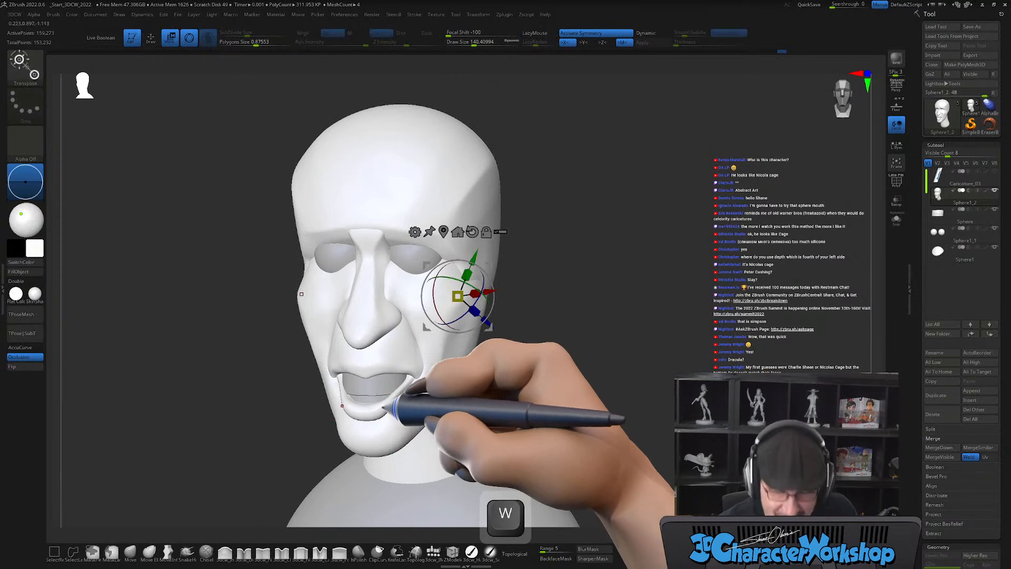
left_click(388, 406, "ctrl")
key("q")
left_click_drag(521, 392, 519, 388, "alt")
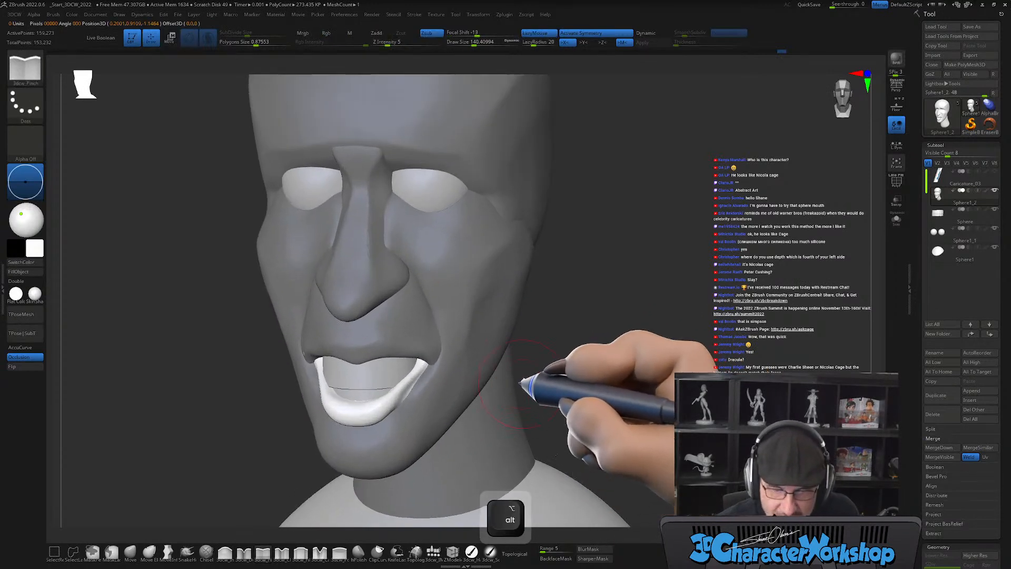
left_click_drag(407, 385, 391, 388, "shift")
Reshape the lower lip with the Move brush, clear the mask and set the brush size to about 116.
left_click(130, 550)
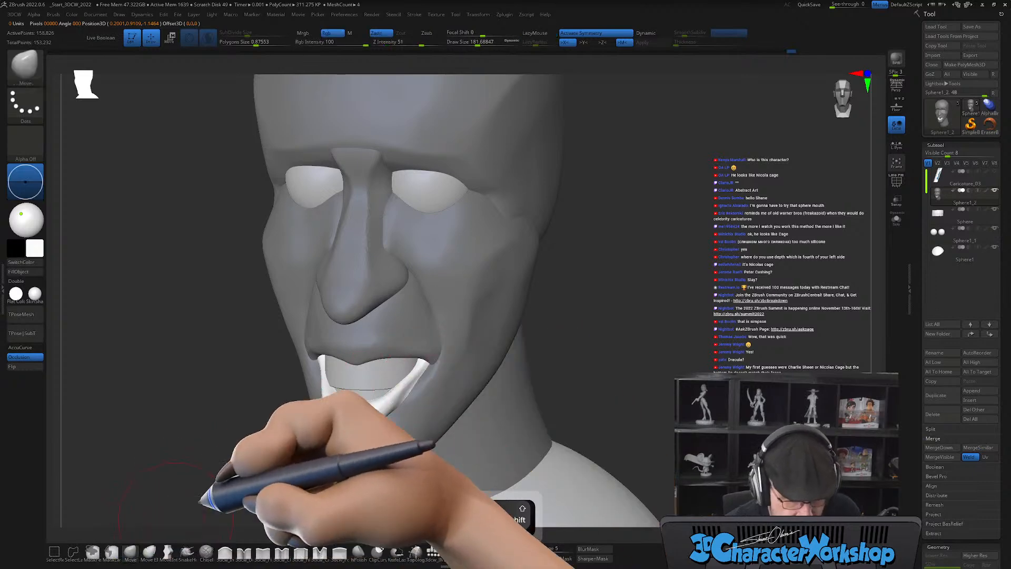
mouse_move(424, 386)
left_mouse_down("shift")
mouse_move(435, 368)
mouse_move(428, 364)
mouse_move(451, 361)
mouse_move(440, 354)
mouse_move(453, 326)
left_mouse_up("shift")
key("s")
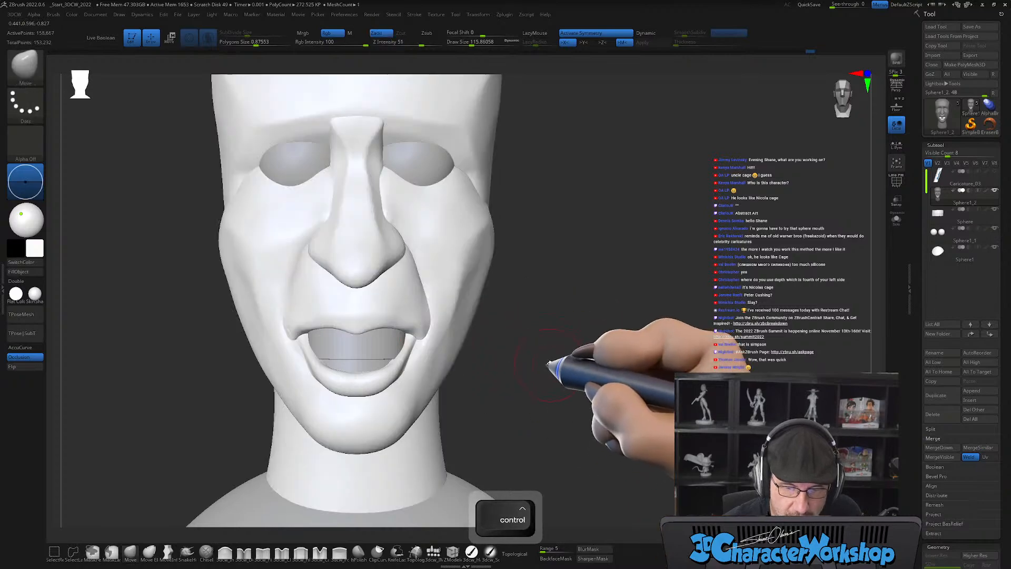
Display the polygroup wireframe, set the Move brush size to about 23 and adjust the mouth corner in profile.
left_click_drag(553, 363, 372, 349)
key("shift+f")
mouse_move(514, 316)
left_mouse_down("alt")
mouse_move(576, 350)
mouse_move(629, 355)
mouse_move(605, 365)
mouse_move(623, 347)
mouse_move(571, 357)
left_mouse_up("alt")
key("s")
key("s")
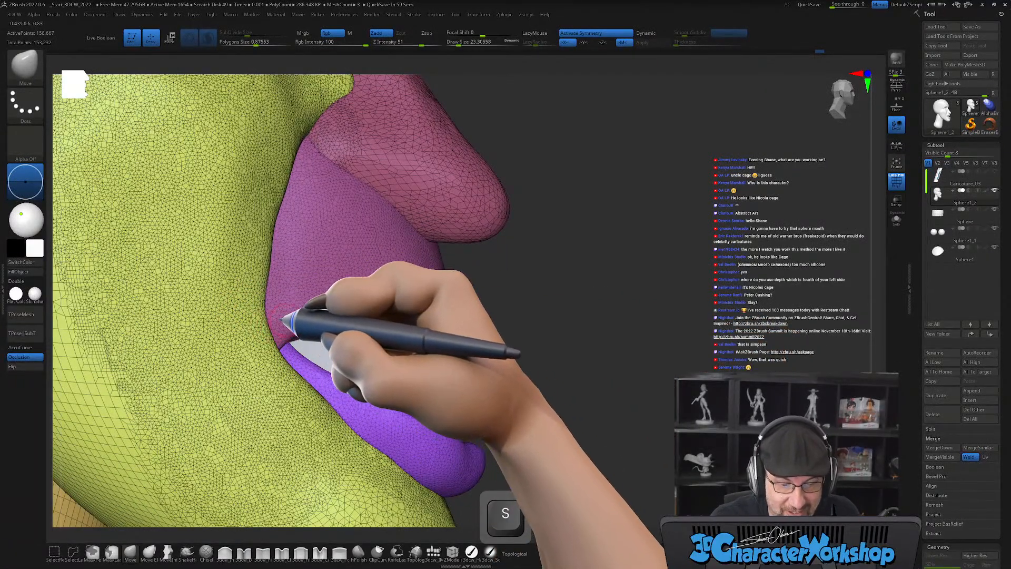
left_click_drag(293, 316, 361, 413)
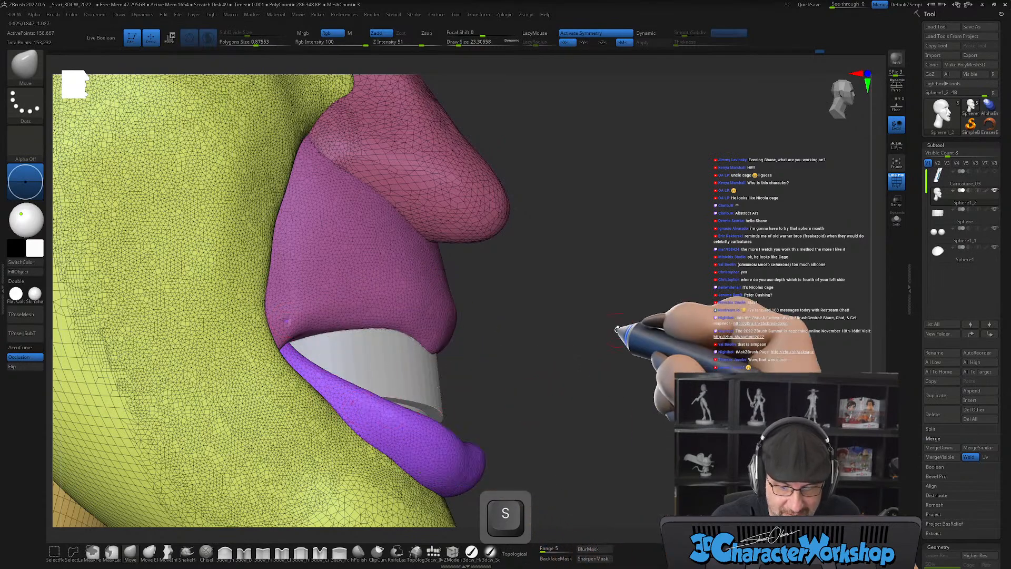
Apply Mirror And Weld to the head mesh and reveal all of its hidden geometry.
left_click_drag(605, 344, 682, 335)
left_click_drag(769, 339, 787, 364, "alt")
left_click_drag(758, 319, 638, 293, "alt")
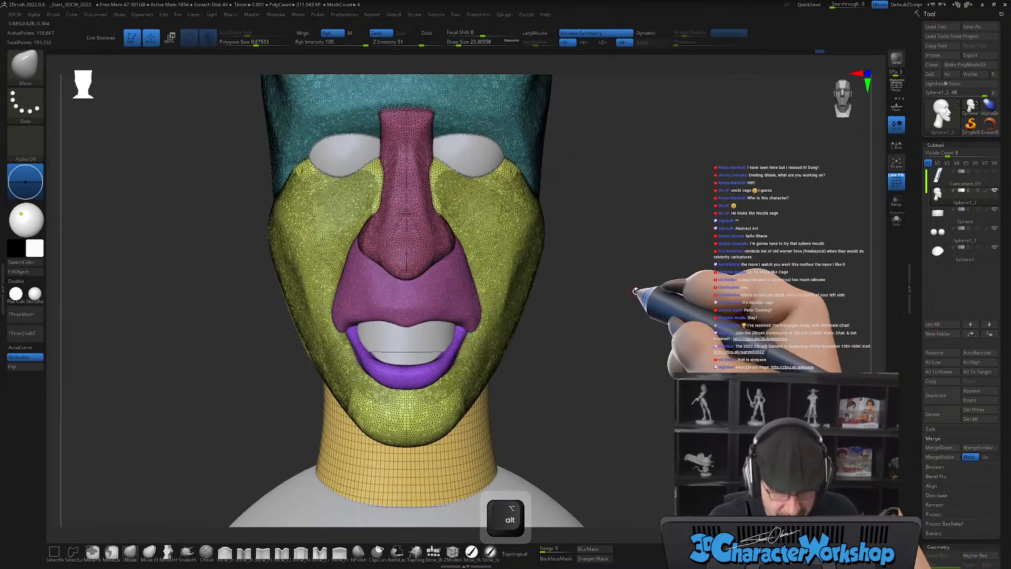
key("2")
left_click(614, 433)
key("2")
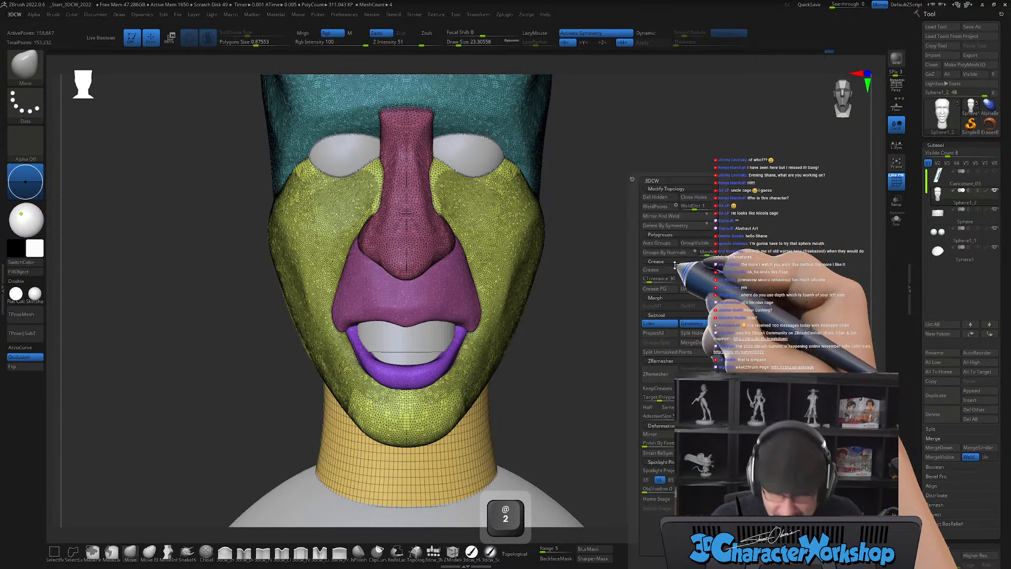
left_click(669, 216)
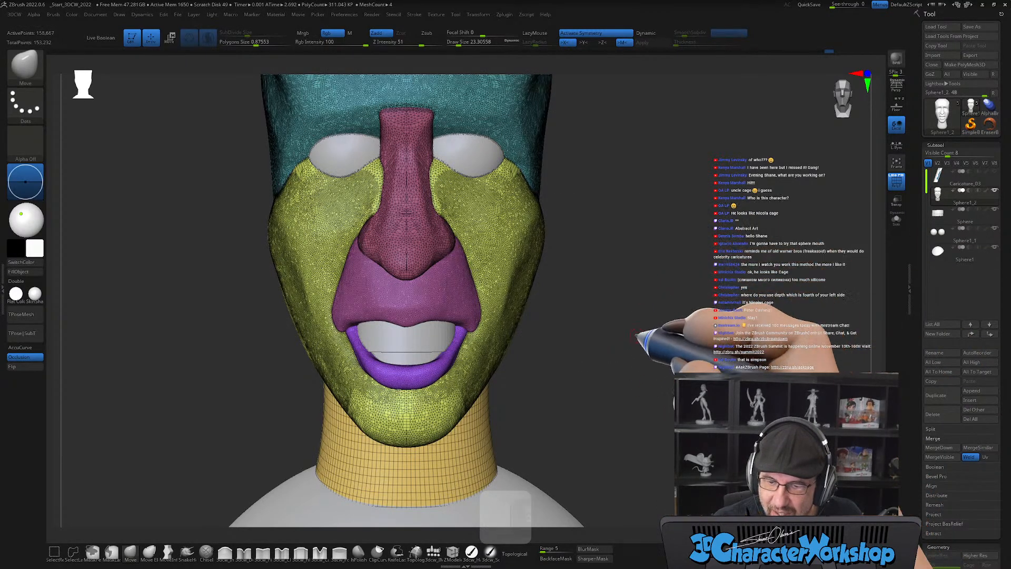
left_click_drag(624, 242, 665, 406, "ctrl+shift")
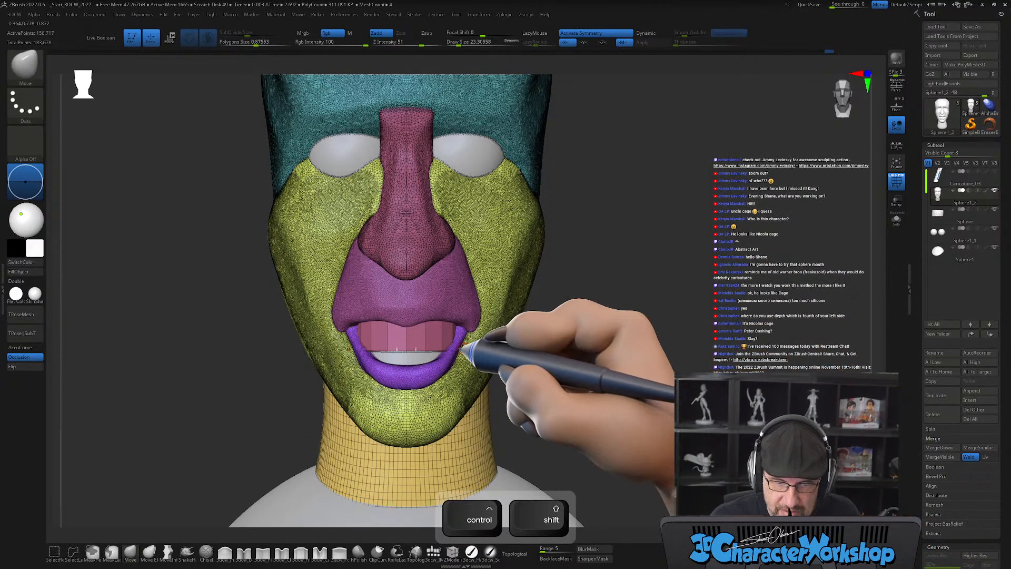
Try to hide the stray piece inside the mouth by its polygroup.
left_click(429, 345, "ctrl+shift")
left_click(430, 348, "ctrl+shift")
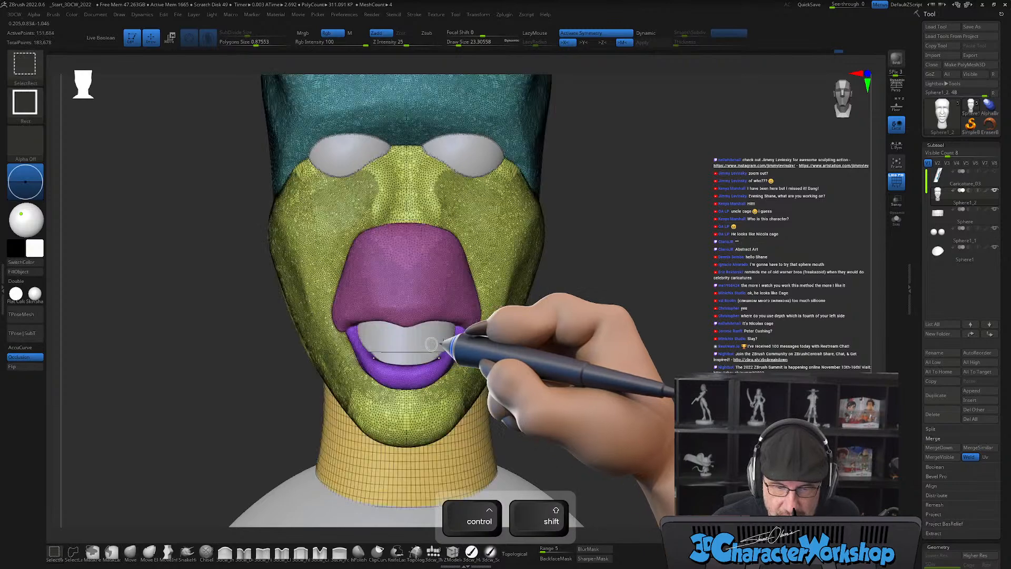
mouse_move(768, 327)
left_mouse_down()
mouse_move(722, 343)
mouse_move(822, 321)
left_mouse_up()
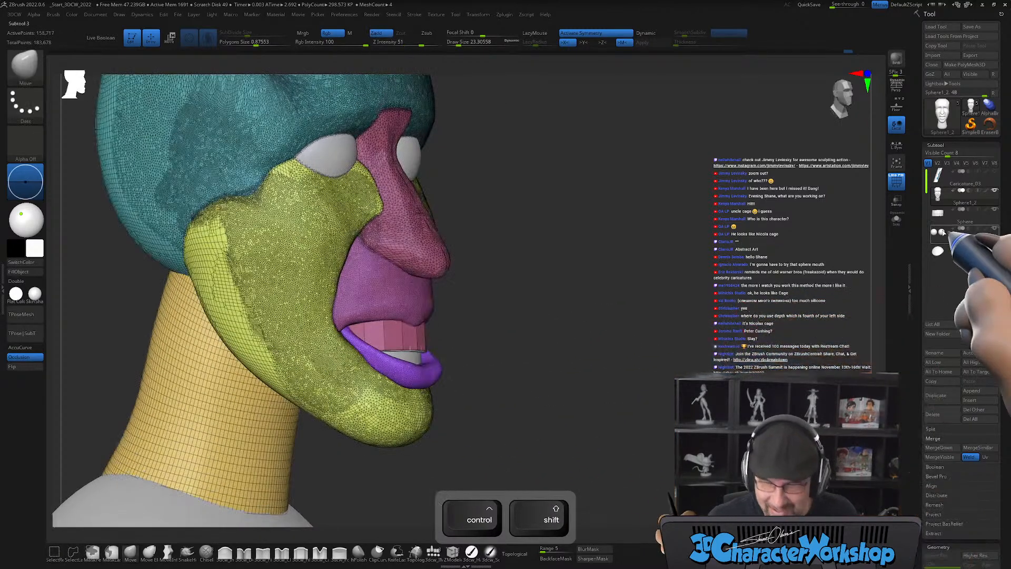
left_click_drag(822, 279, 710, 284)
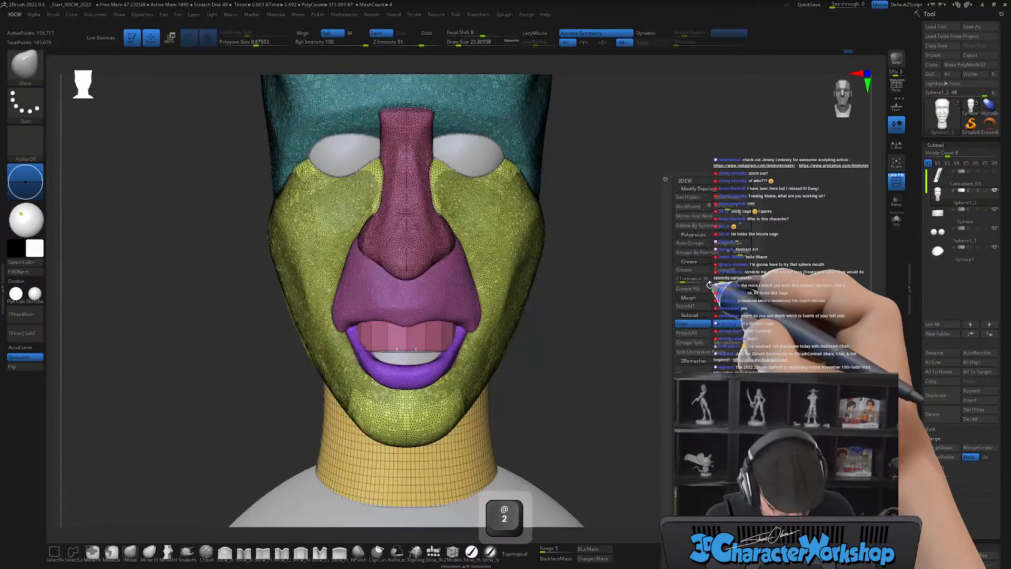
Regenerate the head's polygroups, then hide the stray piece inside the mouth and delete it with Del Hidden.
key("shift+2")
left_click_drag(674, 315, 666, 298)
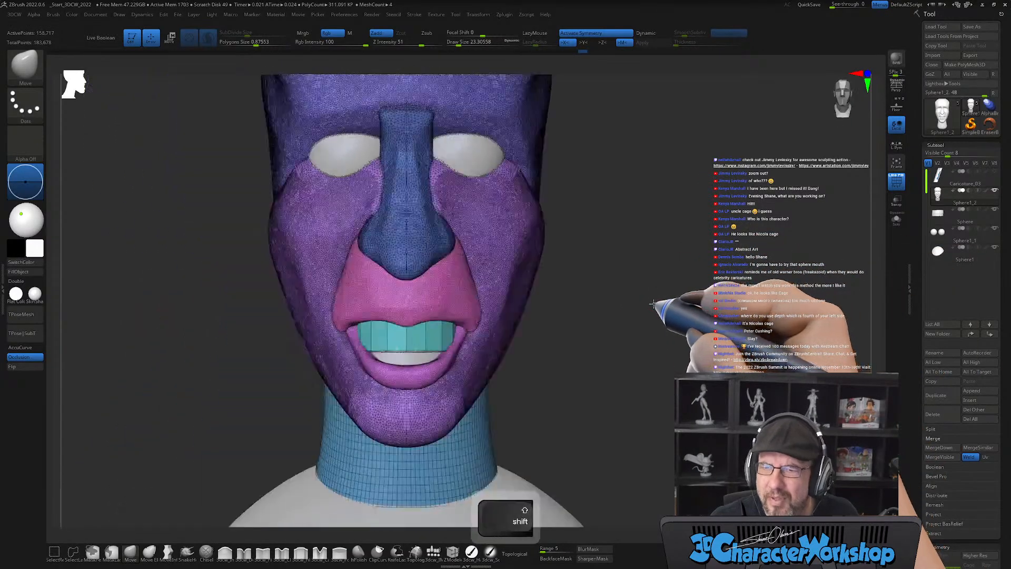
key("ctrl+shift")
left_click(421, 346, "ctrl+shift")
left_click(424, 345, "ctrl+shift")
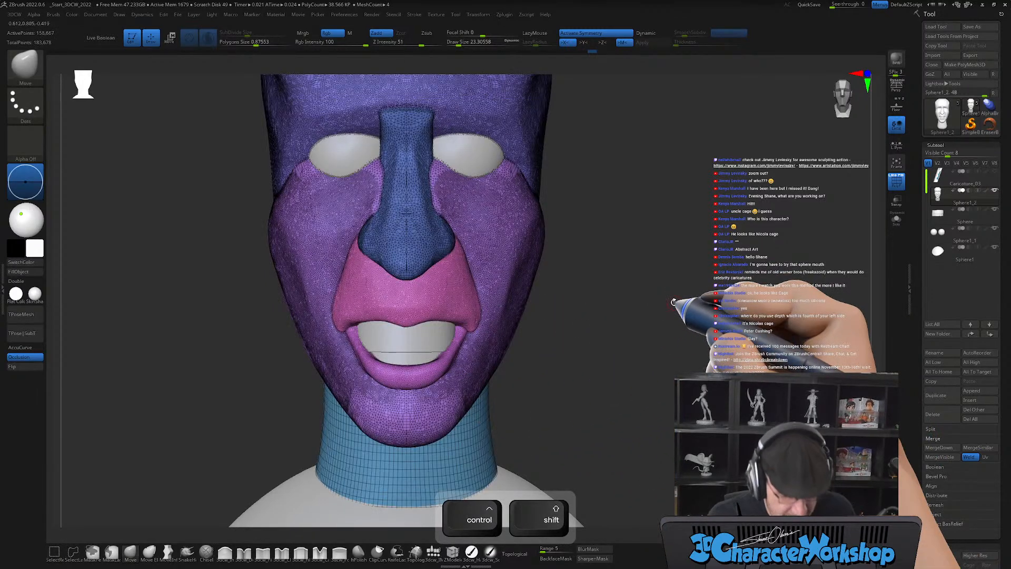
left_click(674, 302, "ctrl+shift")
key("2")
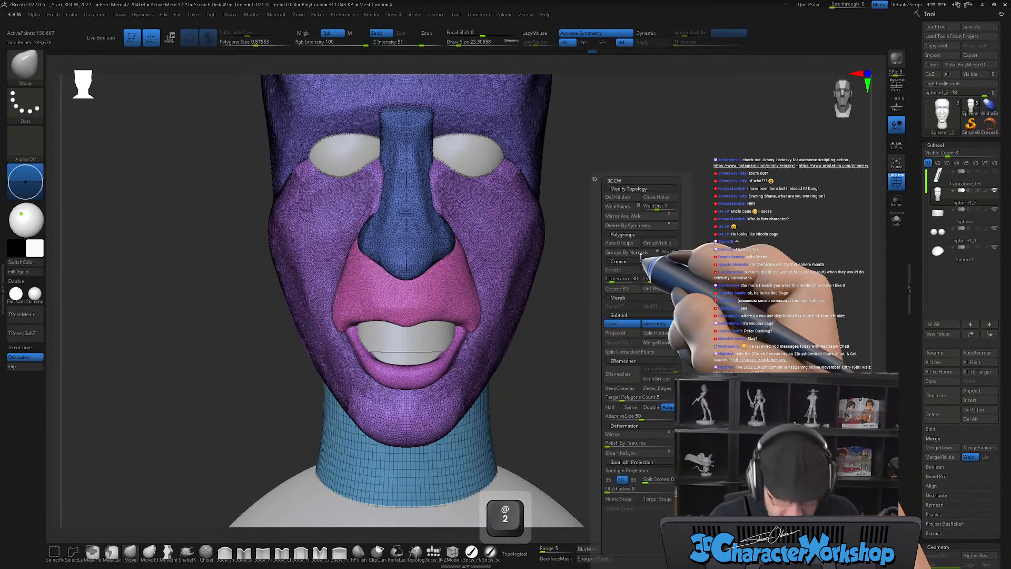
left_click(628, 198)
Switch off the polygroup wireframe, then reshape and smooth the upper lip and mouth corners from below at brush size about 62.
mouse_move(647, 329)
left_mouse_down()
mouse_move(553, 395)
mouse_move(560, 406)
mouse_move(549, 412)
mouse_move(531, 377)
mouse_move(572, 355)
mouse_move(566, 340)
mouse_move(605, 361)
mouse_move(593, 388)
left_mouse_up()
key("s")
mouse_move(395, 404)
right_mouse_down("alt")
mouse_move(412, 317)
mouse_move(414, 350)
right_mouse_up("alt")
right_click_drag(416, 302, 379, 302)
key("s")
left_click_drag(380, 304, 375, 306)
key("shift+f")
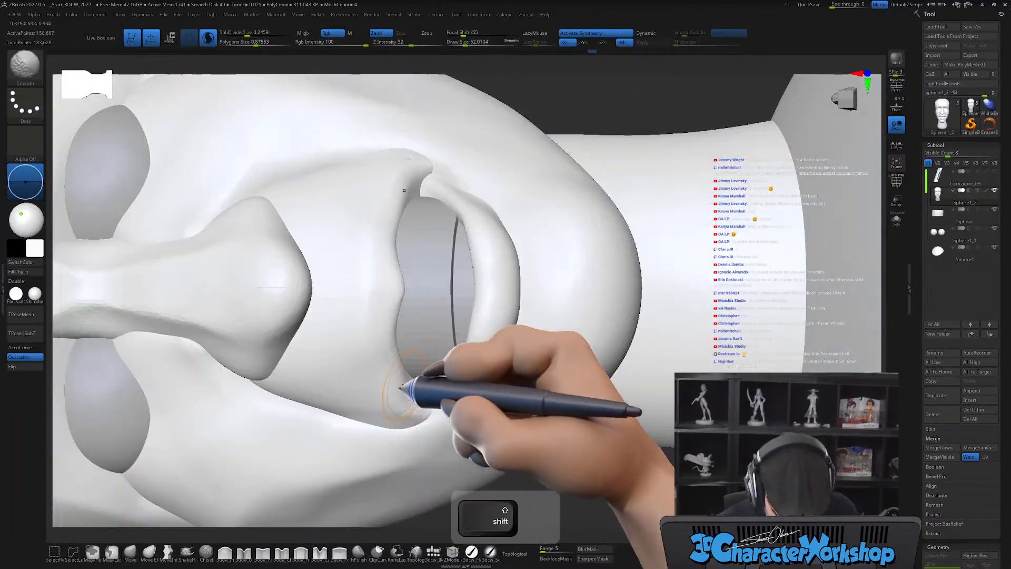
right_click_drag(388, 334, 374, 425, "alt")
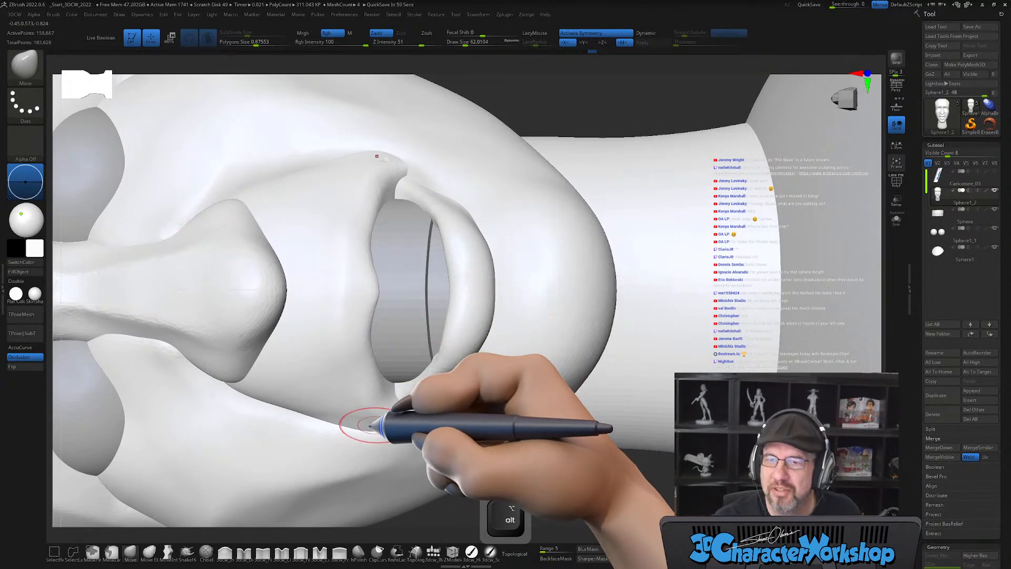
Try to sharpen the upper lip's edge with the Pinch brush at size about 41.
left_click(263, 552)
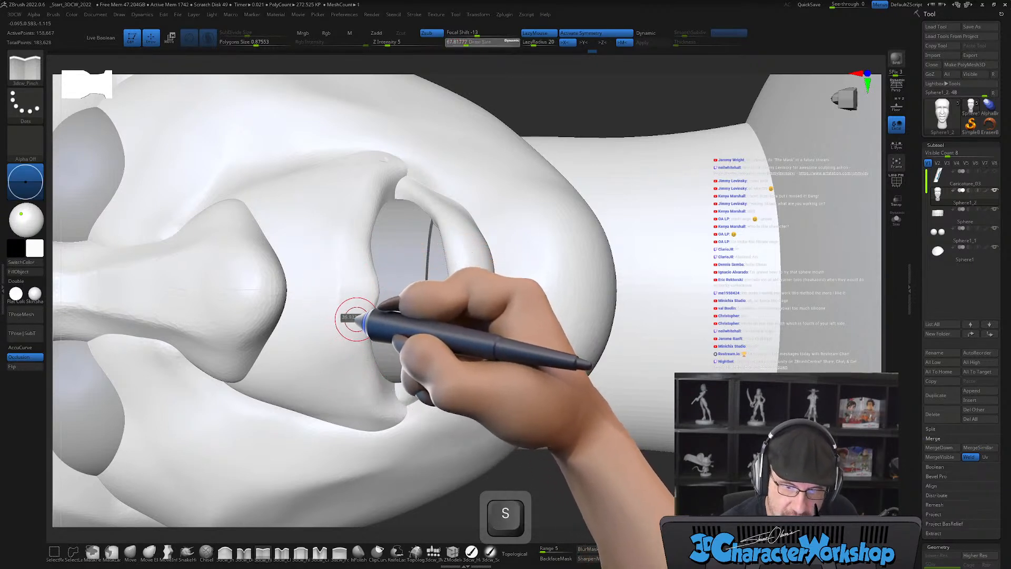
key("ctrl")
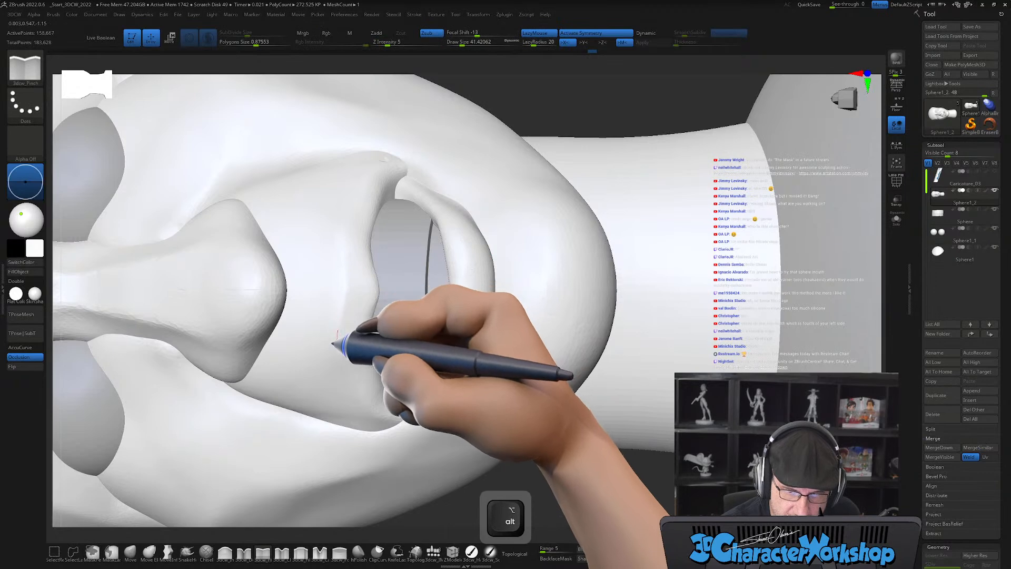
right_click_drag(392, 425, 404, 380)
key("ctrl+z")
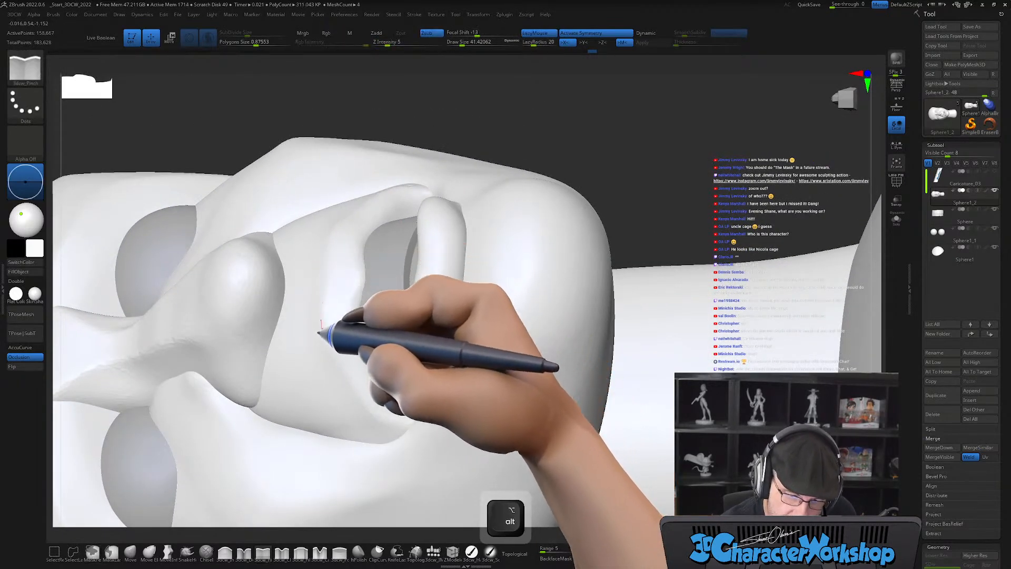
mouse_move(398, 365)
right_mouse_down()
mouse_move(391, 409)
mouse_move(390, 345)
mouse_move(387, 370)
right_mouse_up()
Refine the upper lip's mesh by smoothing in Sculptris Pro at SubDivide Size about 0.115 and brush size about 77, then isolate its polygroup.
key("shift+f")
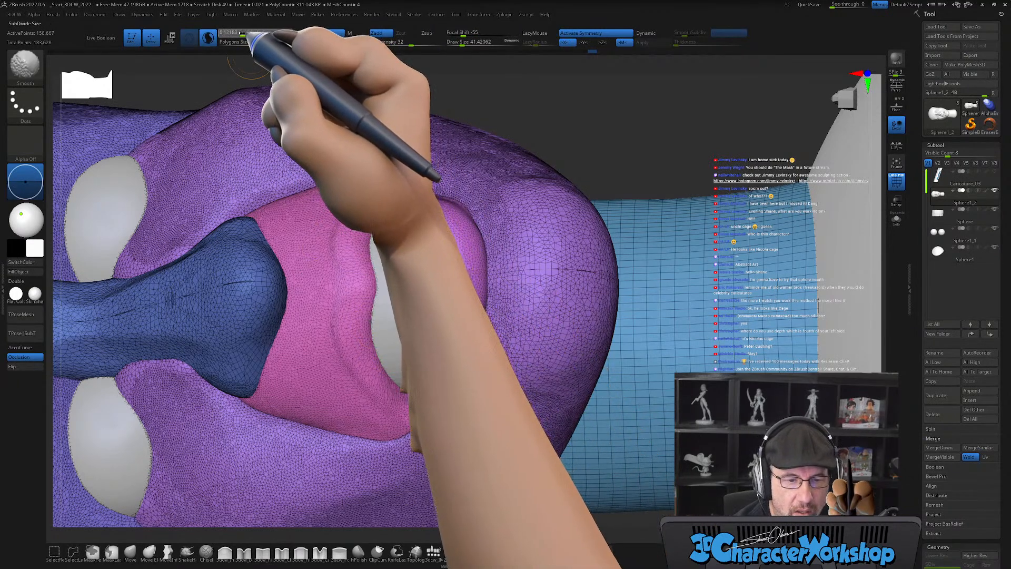
key("shift")
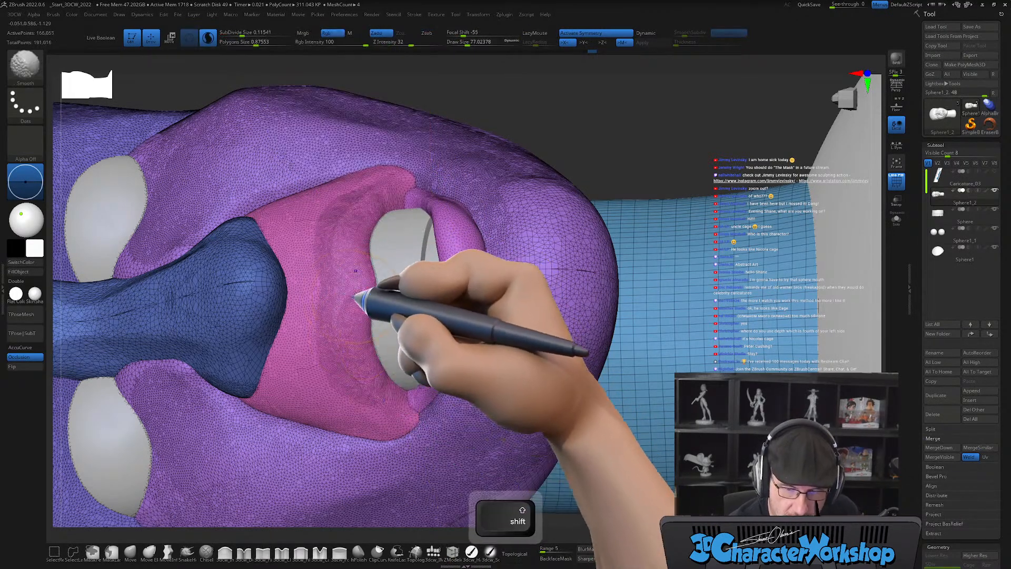
left_click(358, 337, "ctrl+shift")
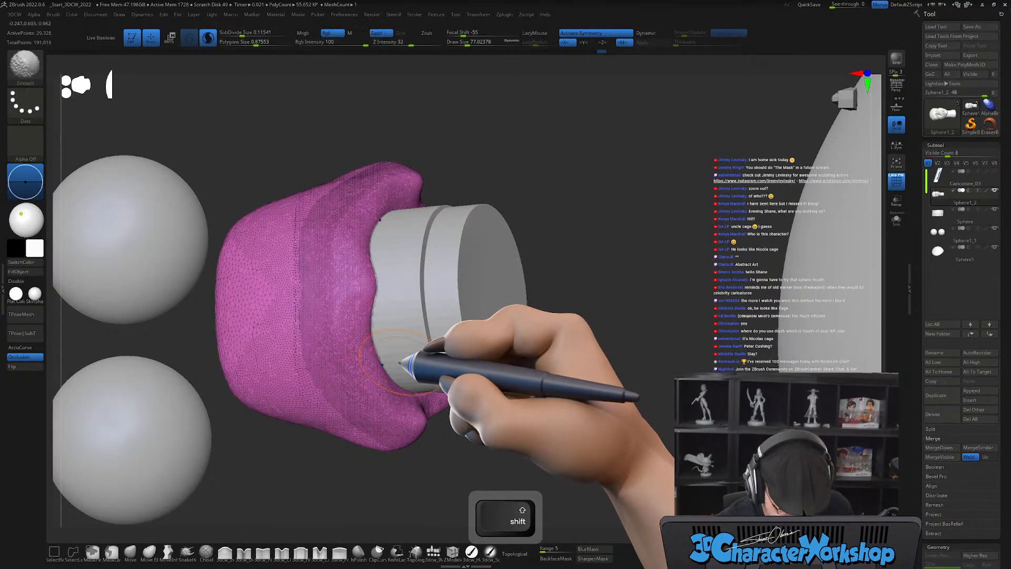
Switch off the polygroup wireframe, pinch the upper lip's edge at brush size about 77, and reveal the whole head.
key("shift+f")
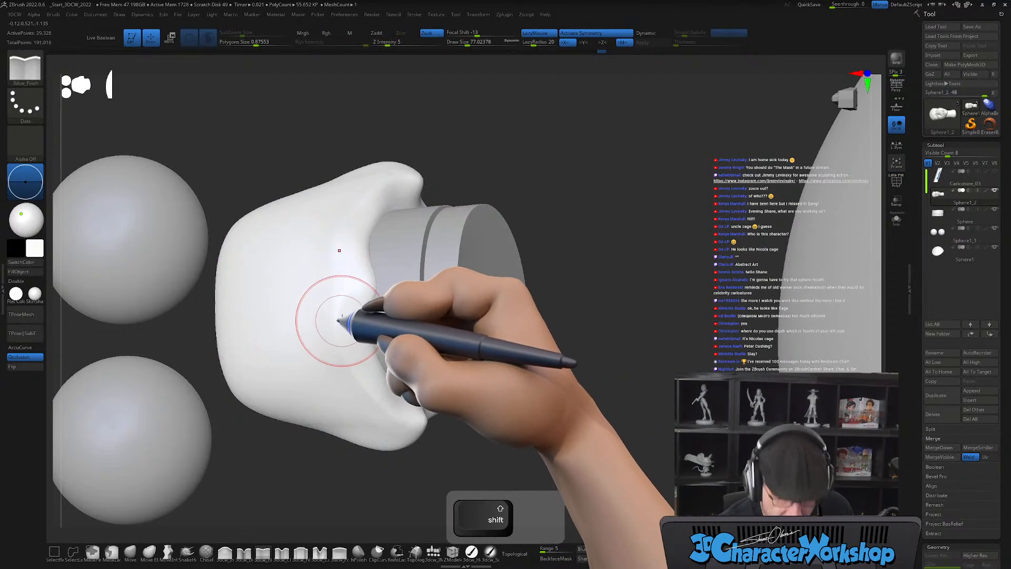
left_click_drag(338, 292, 339, 295, "alt")
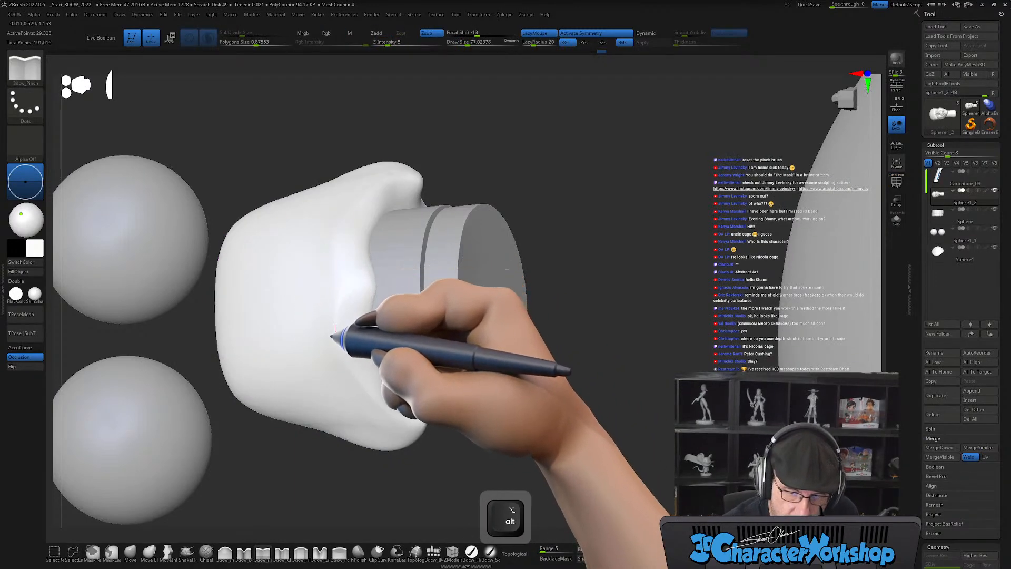
mouse_move(504, 421)
left_mouse_down("alt")
mouse_move(507, 406)
mouse_move(532, 393)
left_mouse_up("alt")
left_click(489, 219, "ctrl+shift")
right_click_drag(491, 275, 476, 328)
right_click_drag(475, 385, 483, 393)
left_click_drag(478, 383, 480, 357, "alt")
right_click_drag(478, 360, 630, 416)
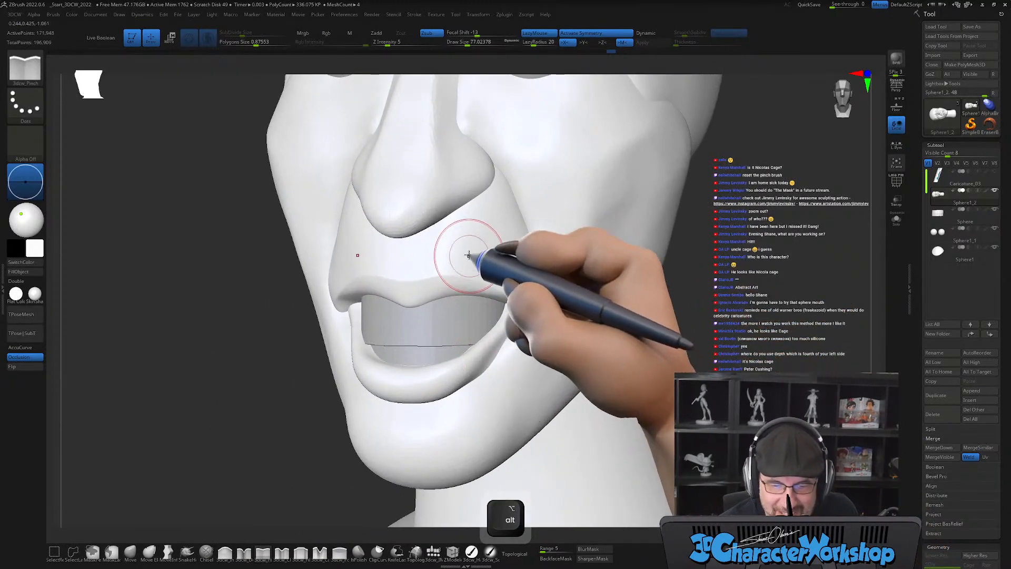
Carve the philtrum groove on the isolated upper lip with the Standard brush at sizes about 51 and 35, then reveal the whole head.
key("b")
key("s")
key("t")
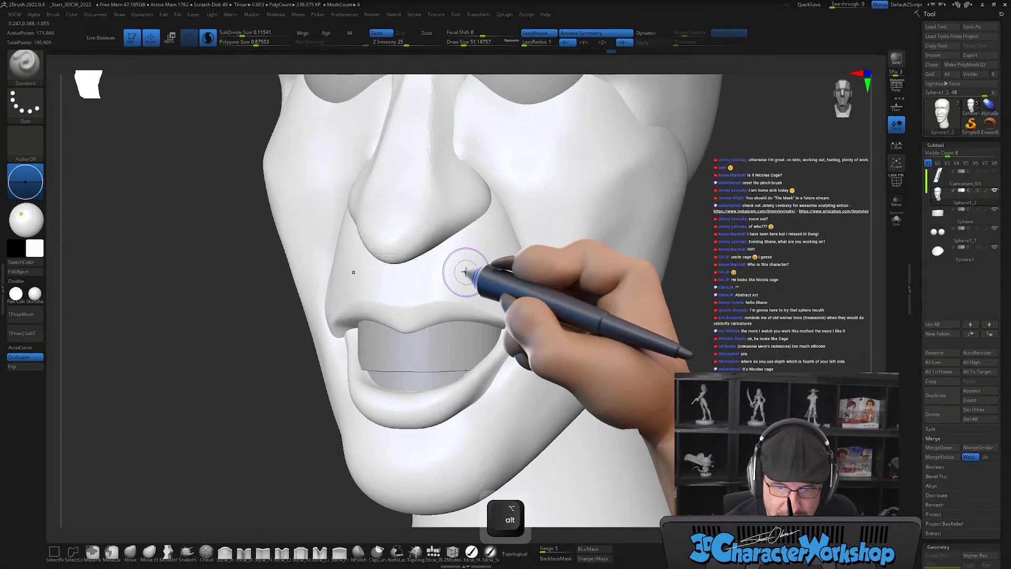
left_click(466, 262, "ctrl+shift")
right_click_drag(466, 263, 416, 272, "shift")
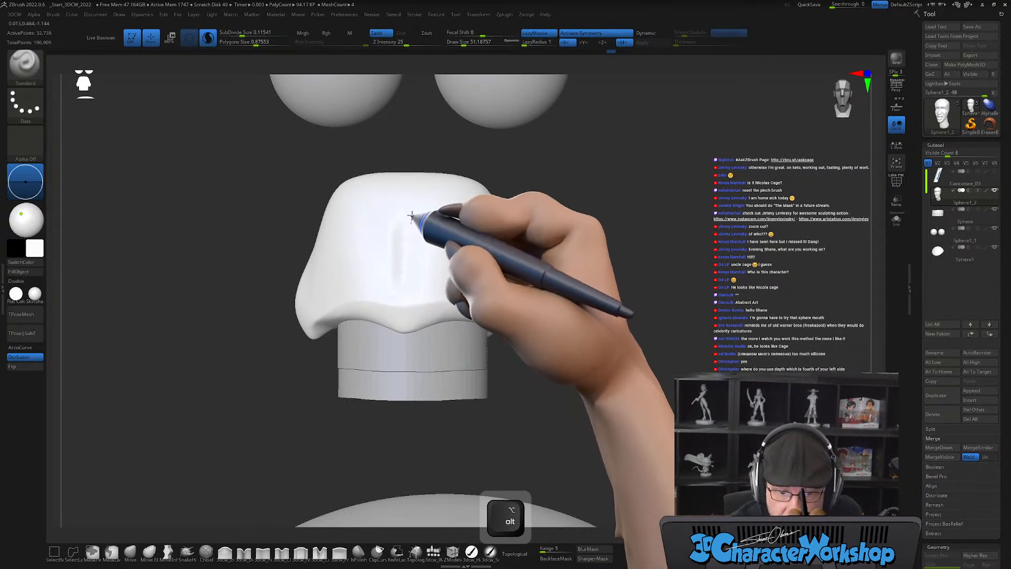
left_click_drag(411, 219, 412, 213, "alt")
mouse_move(605, 276)
left_mouse_down()
mouse_move(605, 311)
mouse_move(621, 317)
left_mouse_up()
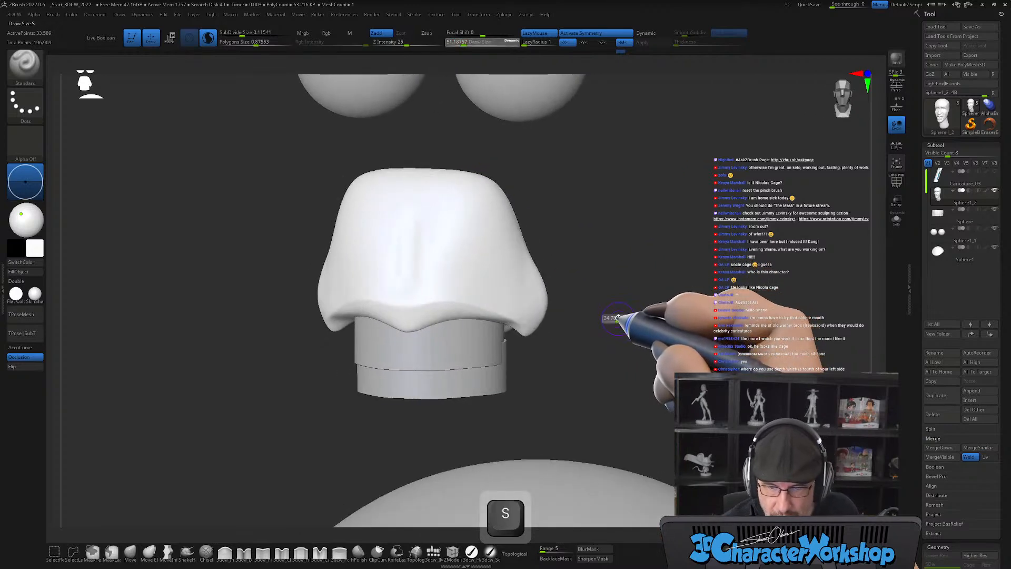
right_click_drag(444, 232, 422, 239)
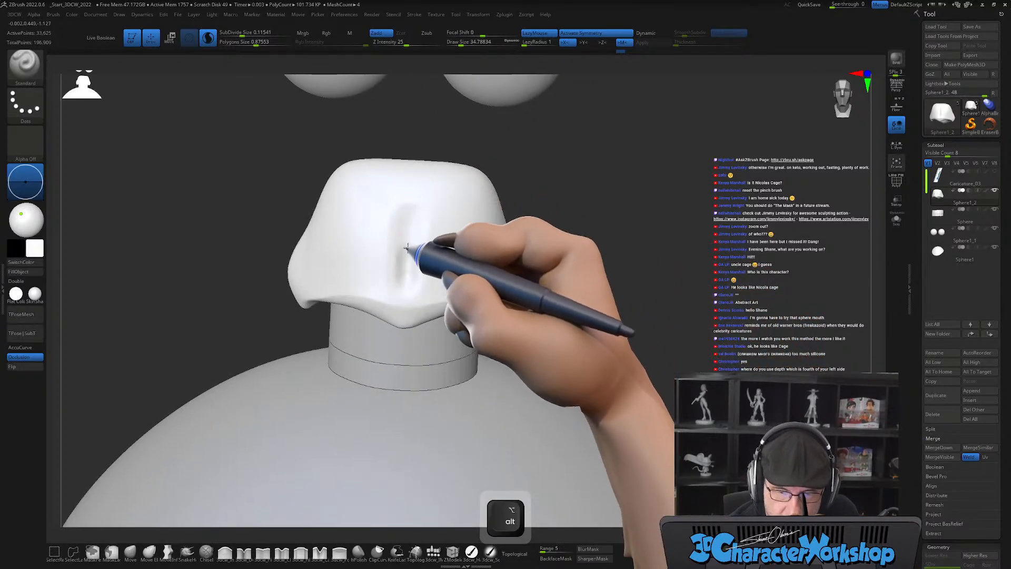
left_click(673, 314, "ctrl+shift")
Try to flatten the cheek and jaw planes with the polish brush at sizes about 187 to 217.
left_click_drag(676, 312, 622, 345)
right_click_drag(533, 375, 537, 329, "alt")
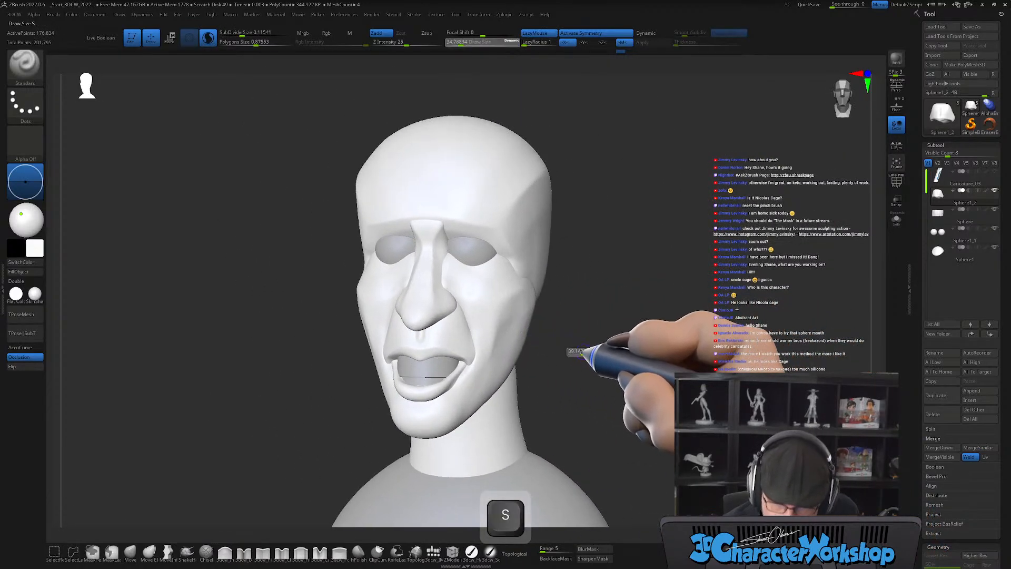
left_click_drag(589, 354, 593, 352)
right_click_drag(593, 347, 586, 325, "alt")
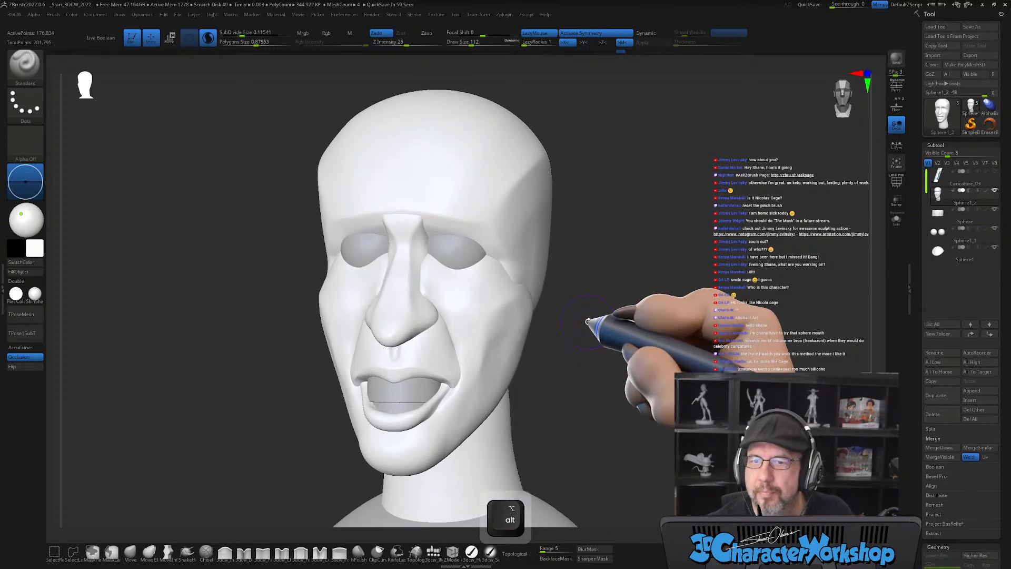
key("s")
left_click_drag(593, 321, 597, 321)
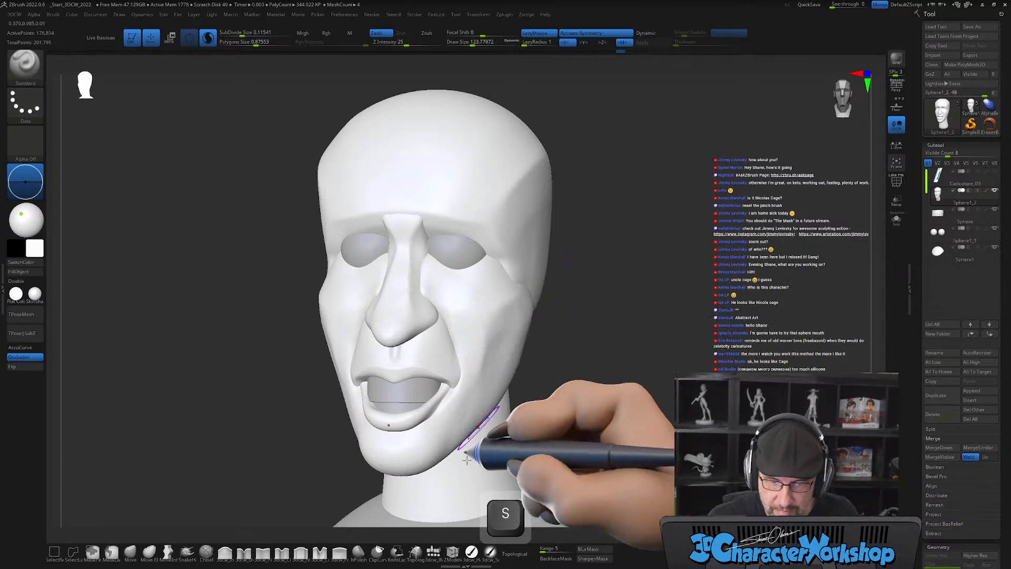
left_click(359, 551)
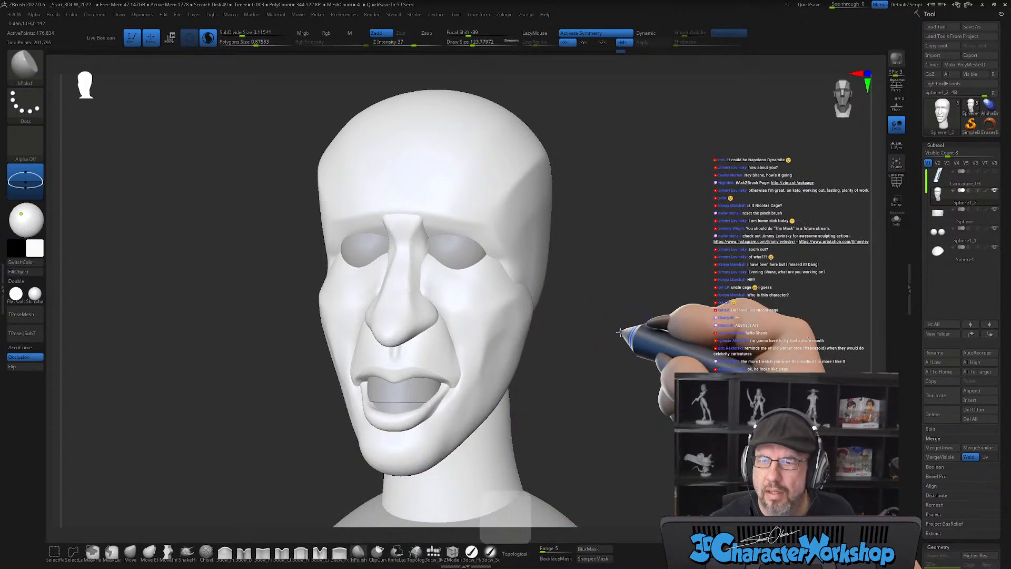
left_click_drag(622, 336, 606, 337, "alt")
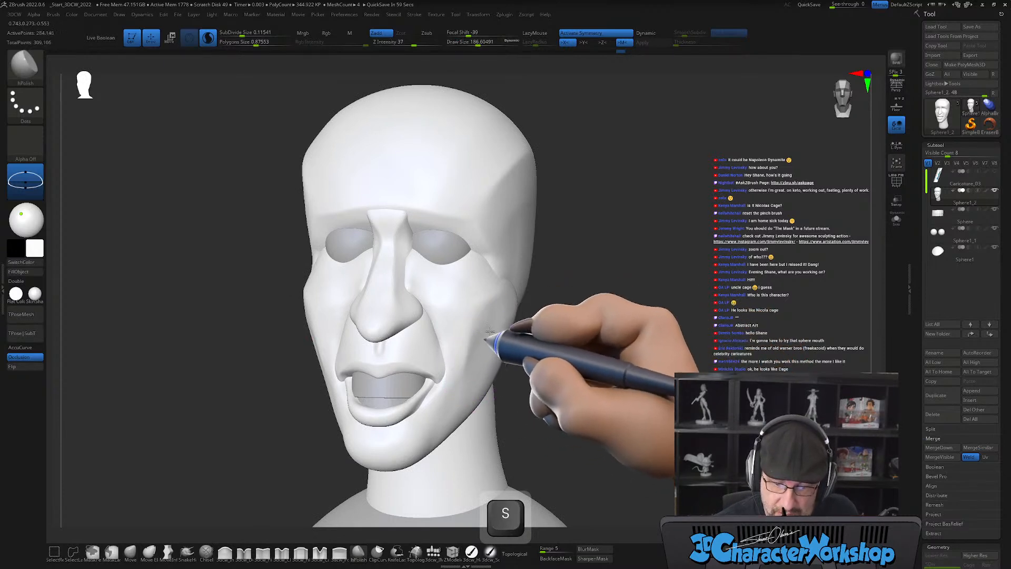
left_click_drag(491, 337, 525, 321)
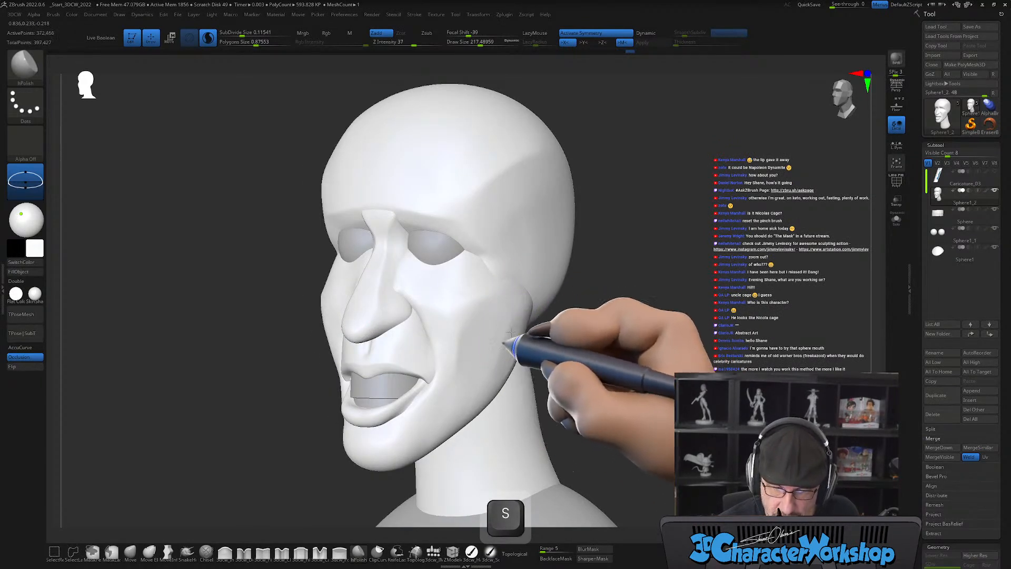
mouse_move(577, 385)
left_mouse_down()
mouse_move(569, 361)
mouse_move(592, 379)
mouse_move(584, 338)
mouse_move(582, 349)
left_mouse_up()
mouse_move(548, 313)
left_mouse_down()
mouse_move(531, 321)
mouse_move(514, 307)
left_mouse_up()
Try to reshape the rear jaw with the Move brush at size about 386 and Topological masking on.
left_click(130, 552)
left_click(517, 553)
right_click_drag(523, 305, 528, 286)
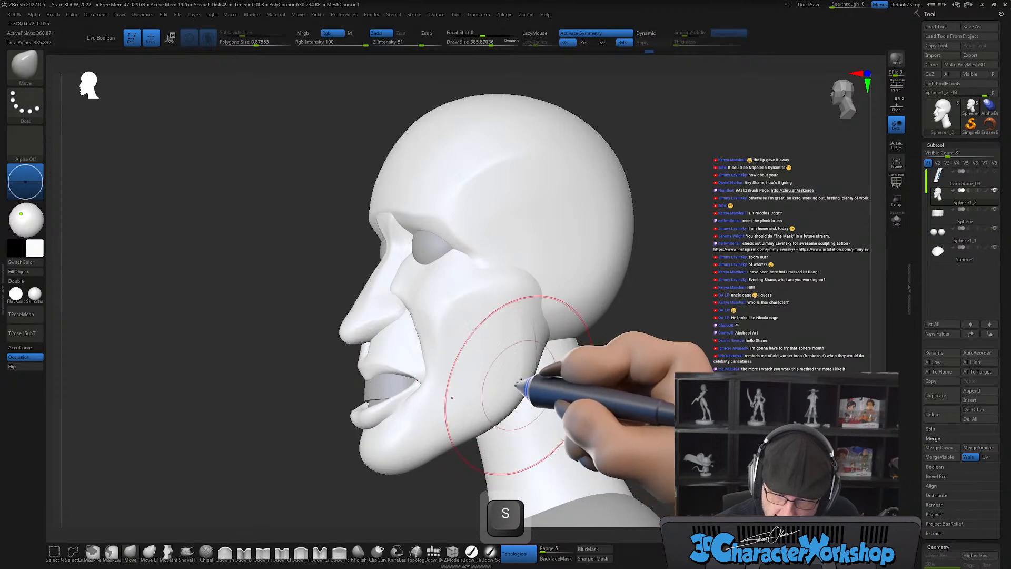
mouse_move(552, 375)
right_mouse_down()
mouse_move(658, 363)
mouse_move(621, 368)
right_mouse_up()
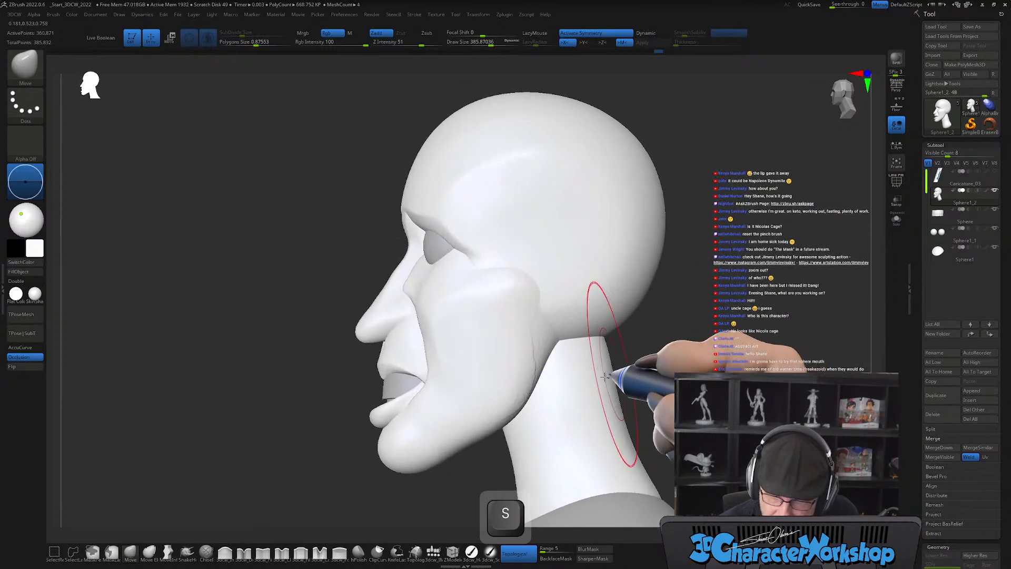
left_click(508, 551)
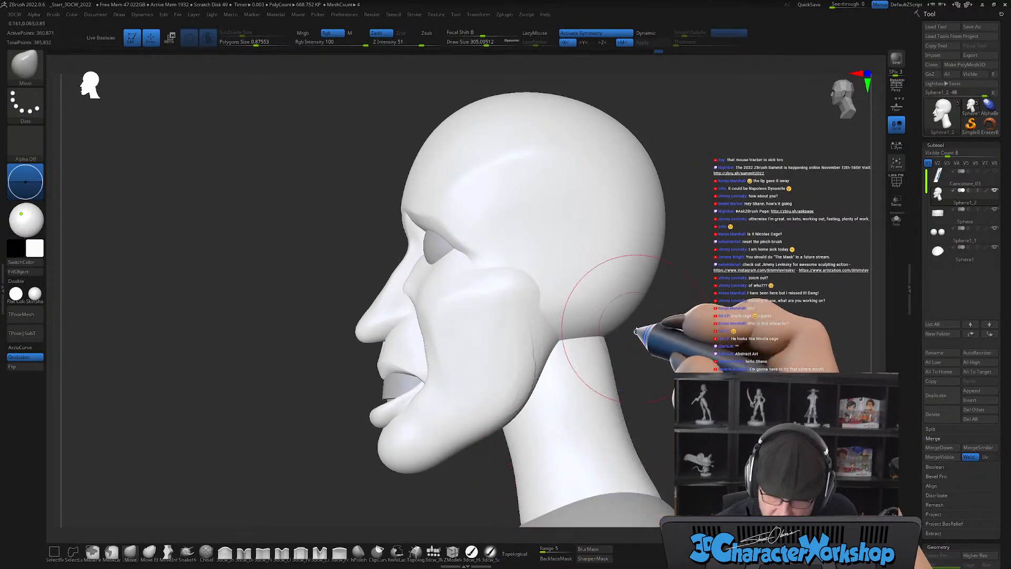
Inspect the head's mesh density with the polygroup wireframe, then undo the cheek polishing and jaw reshaping.
key("shift+f")
key("shift+f")
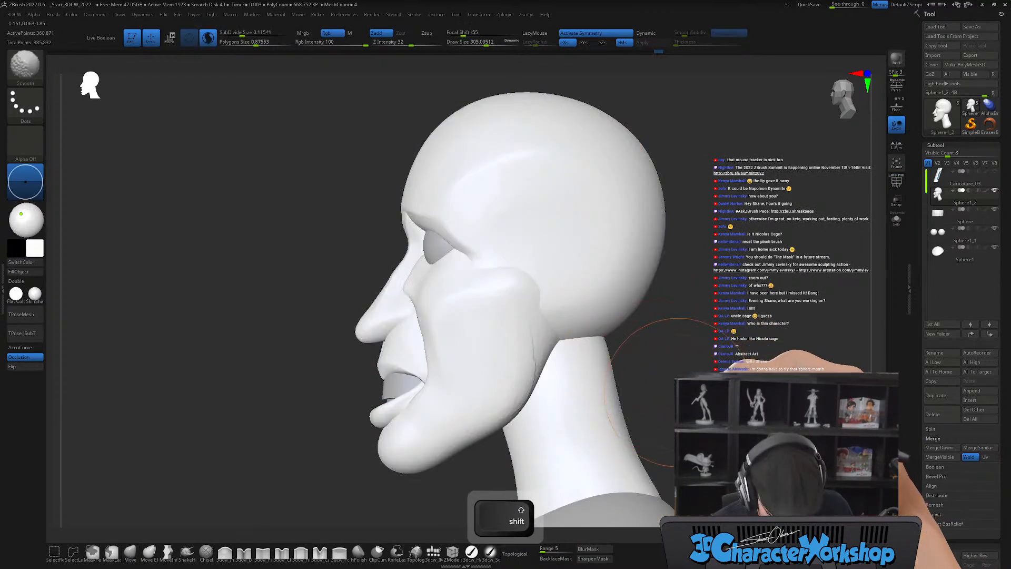
key("shift+f")
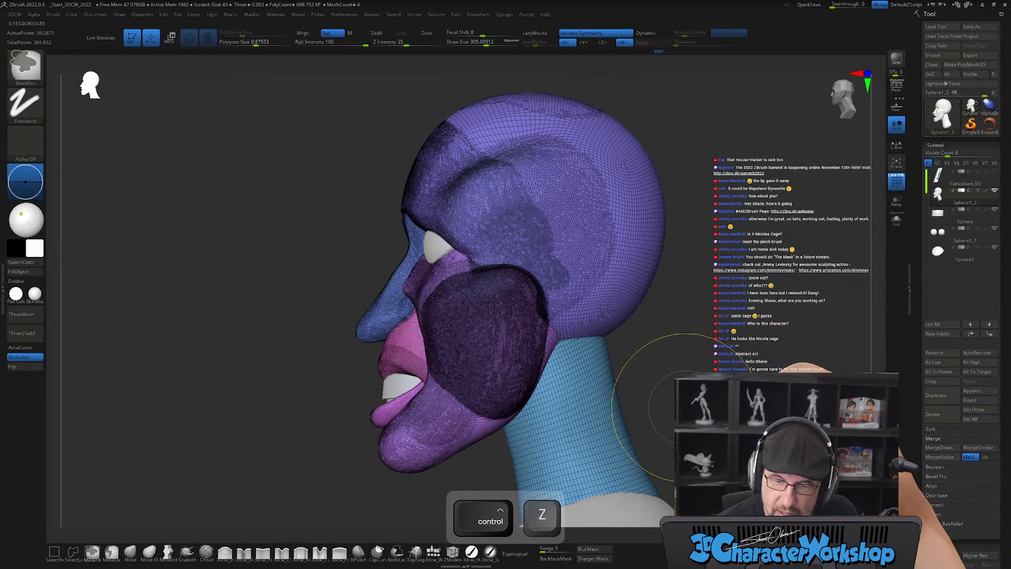
key("ctrl+z")
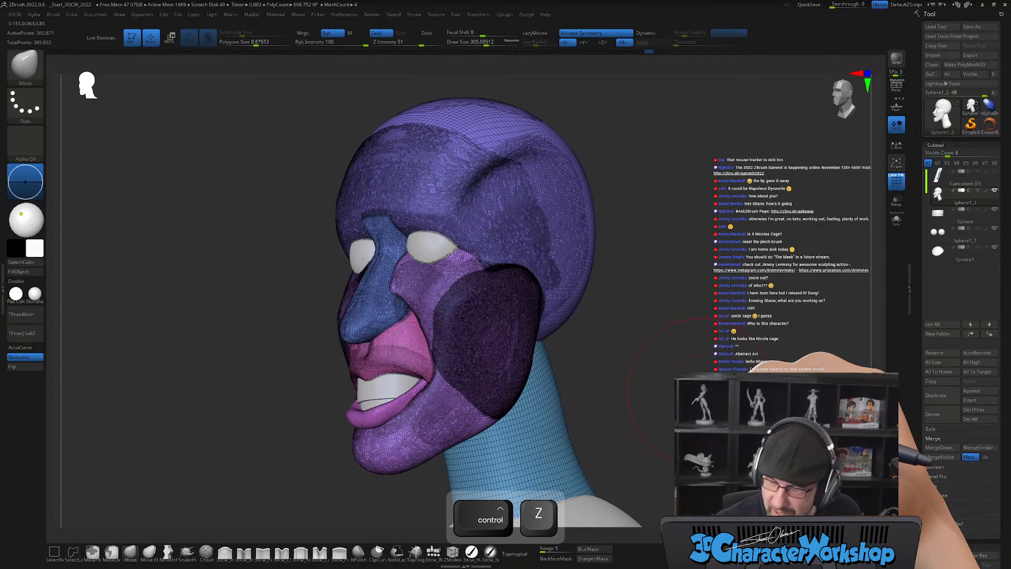
key("ctrl+z")
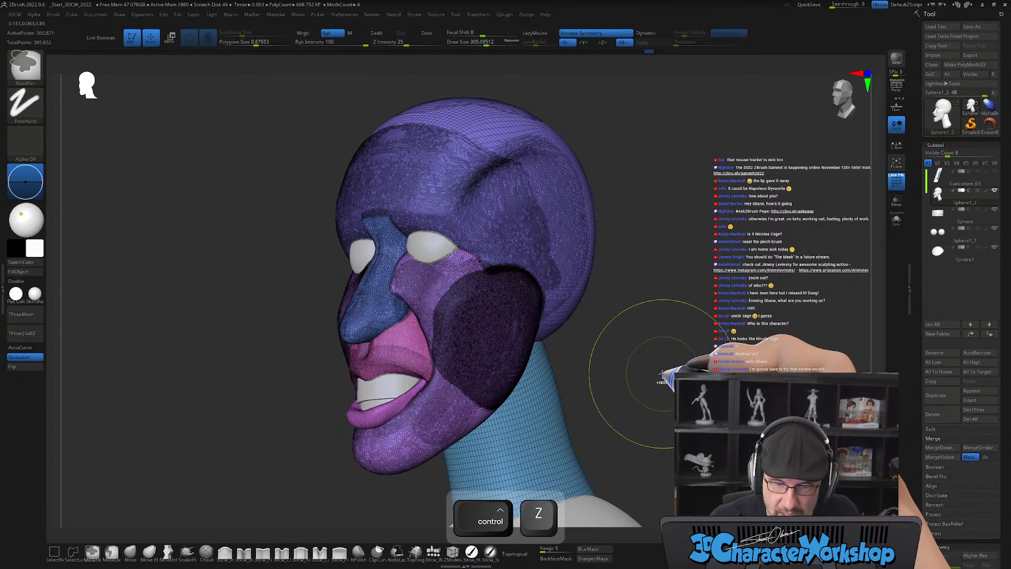
key("ctrl+z")
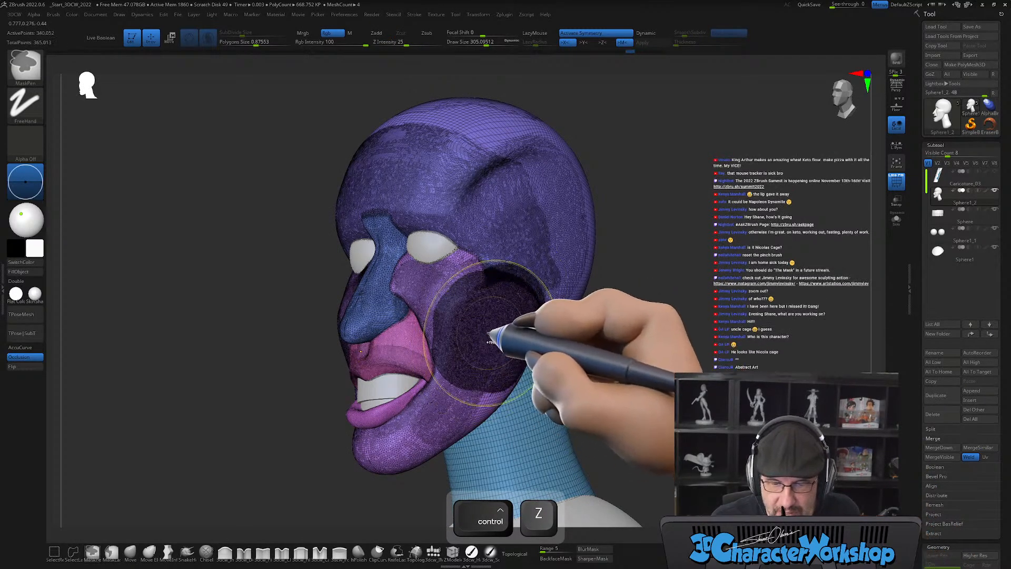
key("ctrl+z")
key("ctrl+z")
key("ctrl+z")
key("ctrl+z")
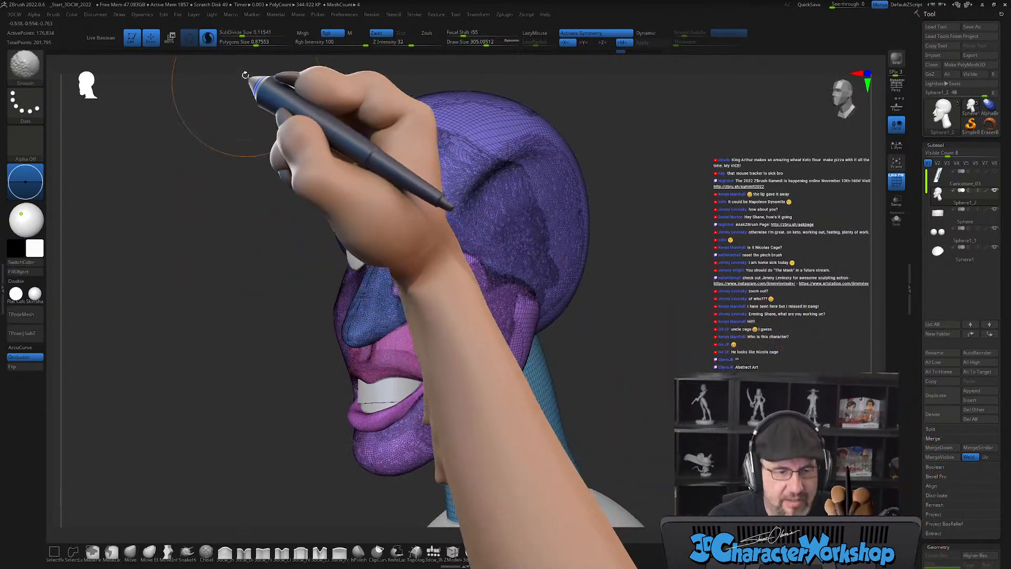
Turn off Sculptris Pro mode and hide the polygroup wireframe.
left_click(207, 39)
left_click_drag(699, 360, 691, 349)
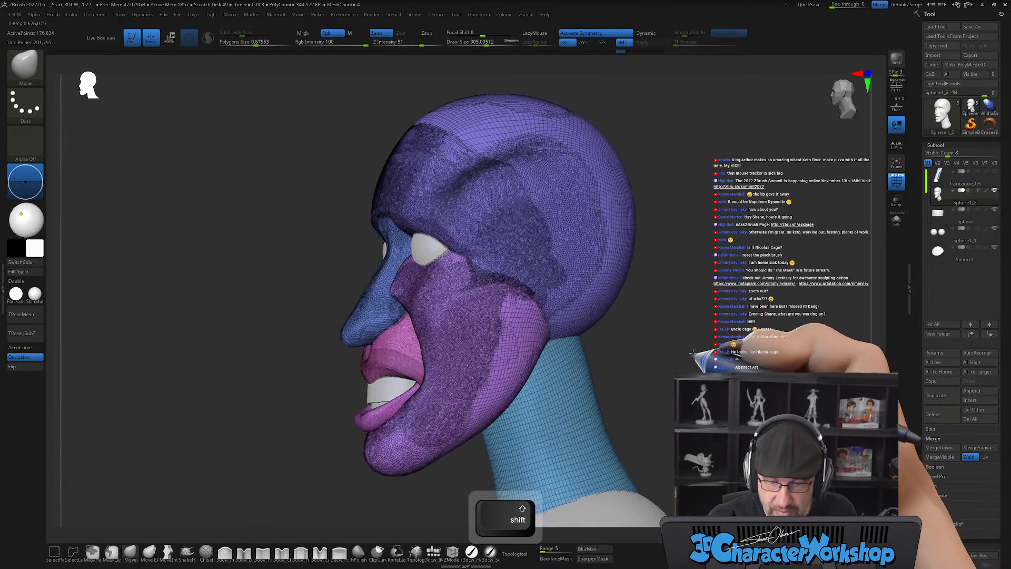
key("shift+f")
Reshape the cheek and jawline with the Move brush in Topological mode at sizes about 234 to 293.
mouse_move(618, 377)
left_mouse_down("alt")
mouse_move(580, 422)
mouse_move(484, 342)
left_mouse_up("alt")
key("s")
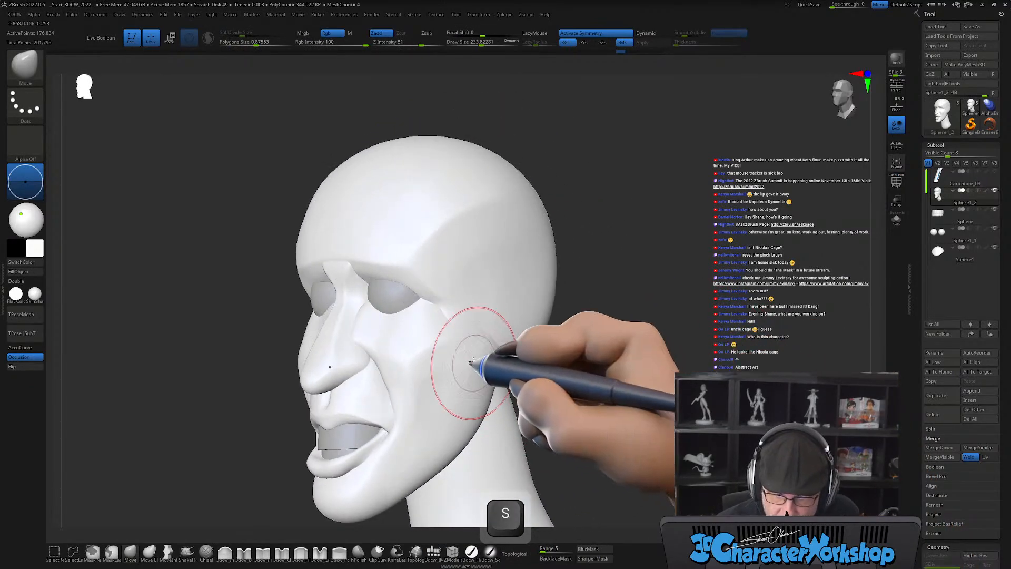
left_click(514, 553)
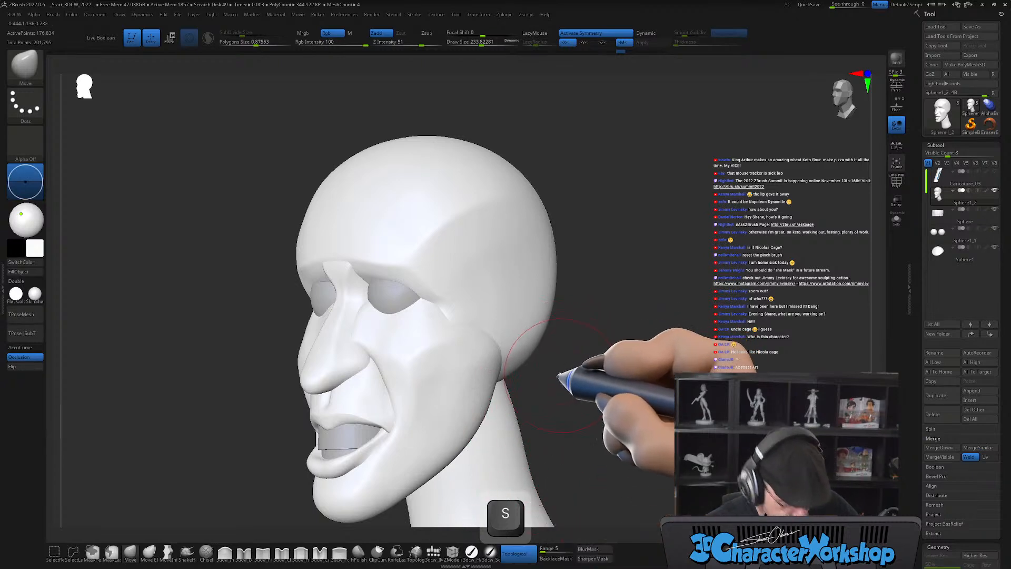
left_click_drag(556, 378, 483, 382)
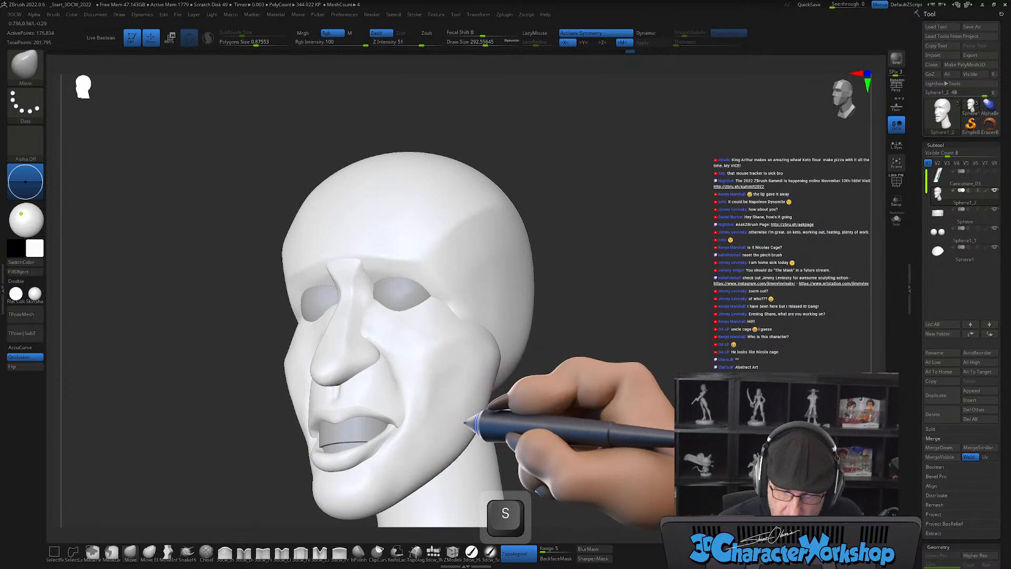
left_click_drag(548, 399, 475, 419)
Adjust the jaw and neck contour in profile with the topological Move brush at sizes about 318 and 299.
mouse_move(645, 271)
left_mouse_down()
mouse_move(632, 294)
mouse_move(584, 264)
mouse_move(622, 265)
left_mouse_up()
key("s")
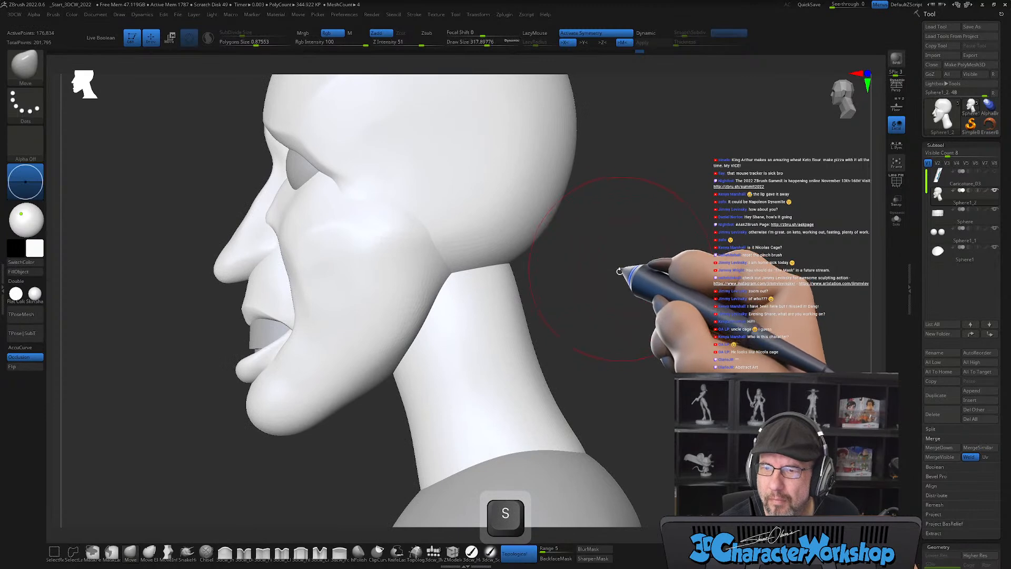
mouse_move(599, 316)
left_mouse_down()
mouse_move(604, 289)
mouse_move(601, 304)
left_mouse_up()
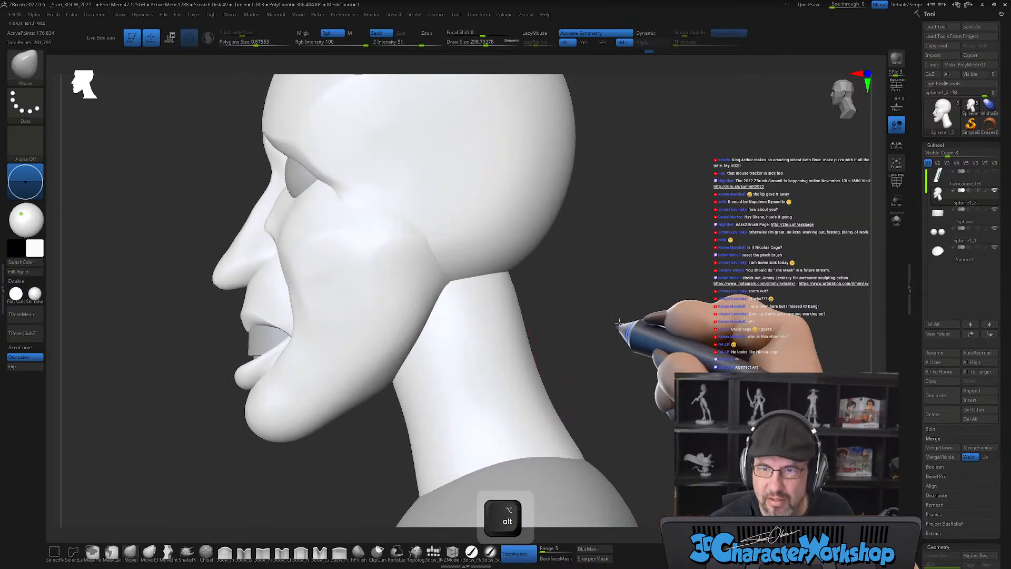
left_click_drag(616, 339, 599, 366)
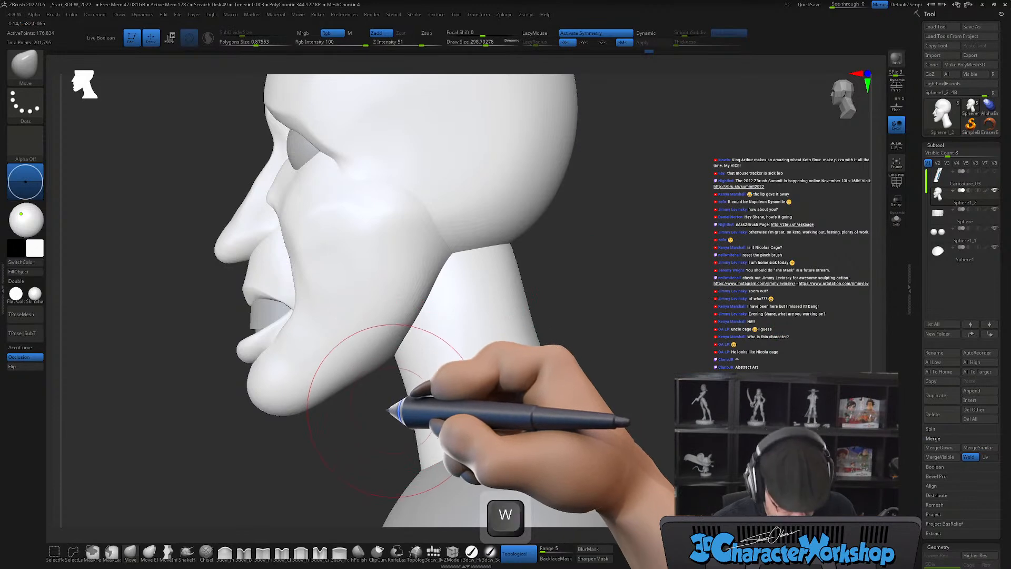
Mask the whole head except the cheek and jaw polygroup.
key("w")
left_click_drag(405, 263, 377, 416, "ctrl")
key("q")
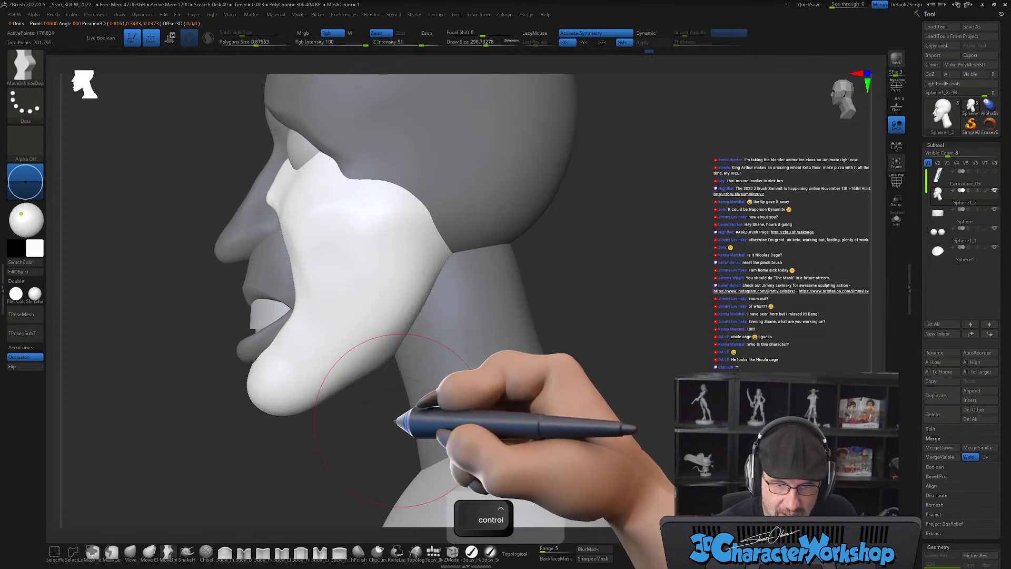
key("ctrl+z")
key("s")
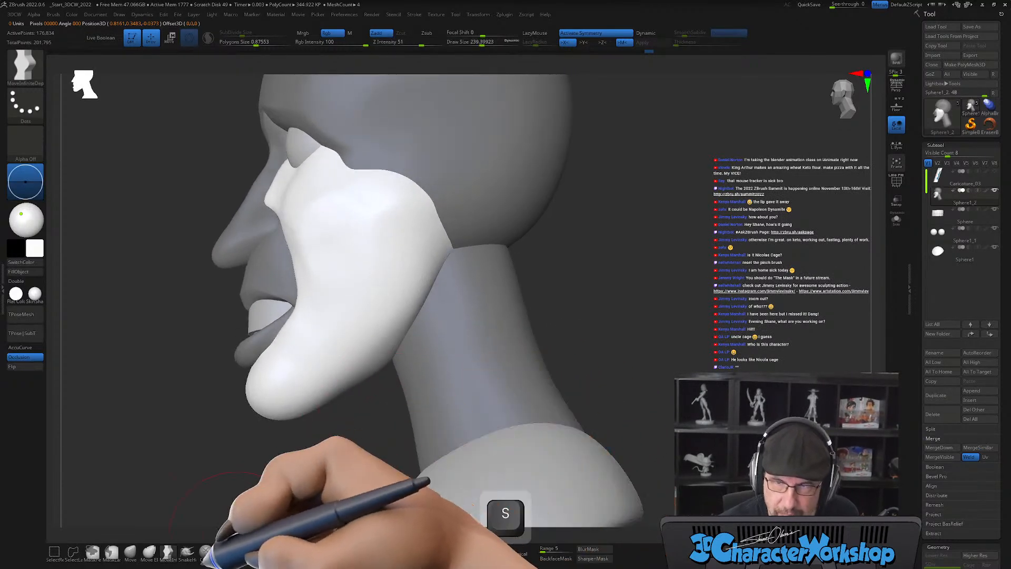
Pull out the rear corner of the unmasked jaw with the Move brush at sizes about 239 and 167.
left_click(130, 551)
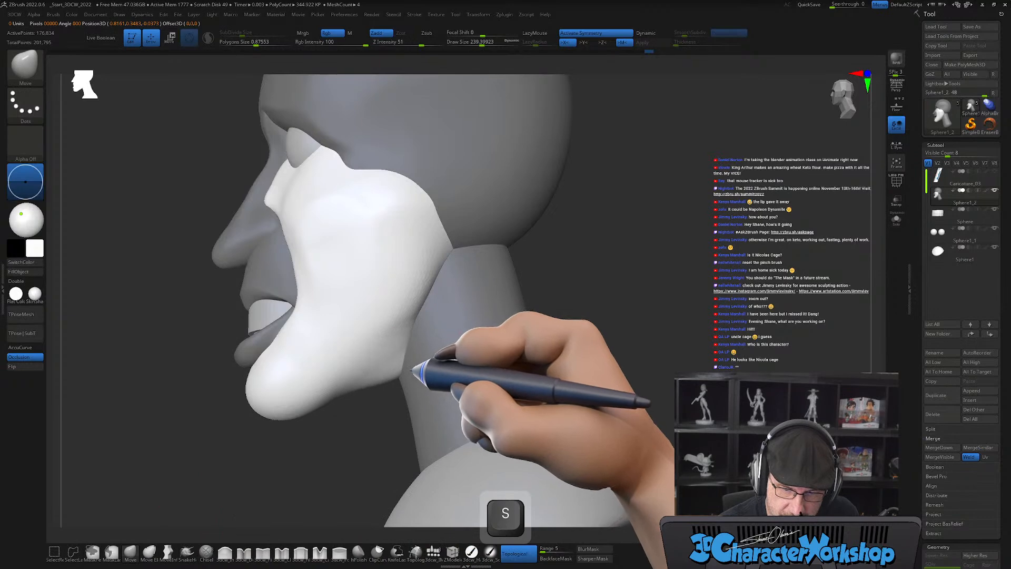
mouse_move(409, 339)
left_mouse_down()
mouse_move(369, 367)
mouse_move(377, 338)
mouse_move(366, 334)
left_mouse_up()
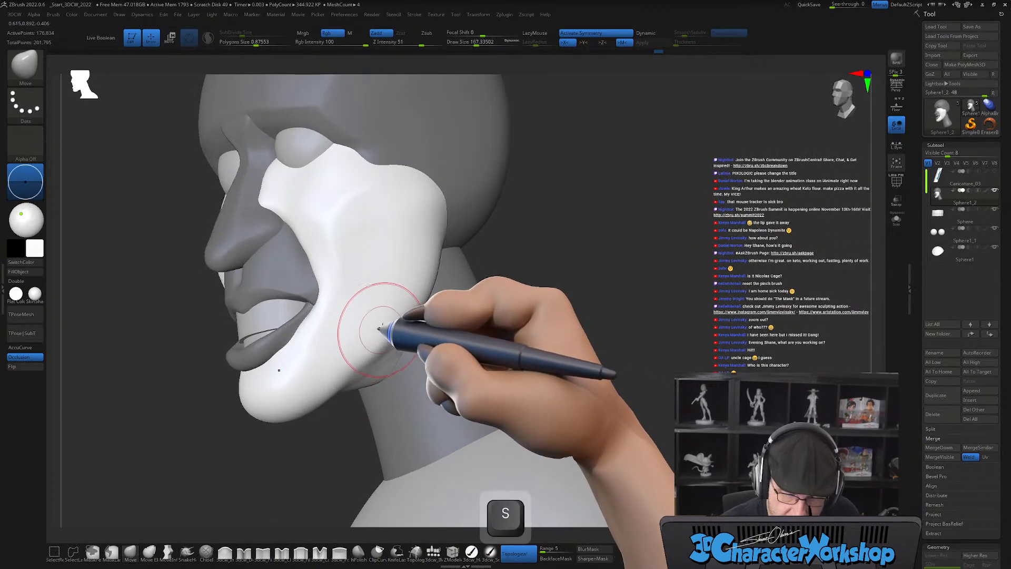
right_click_drag(417, 346, 361, 388)
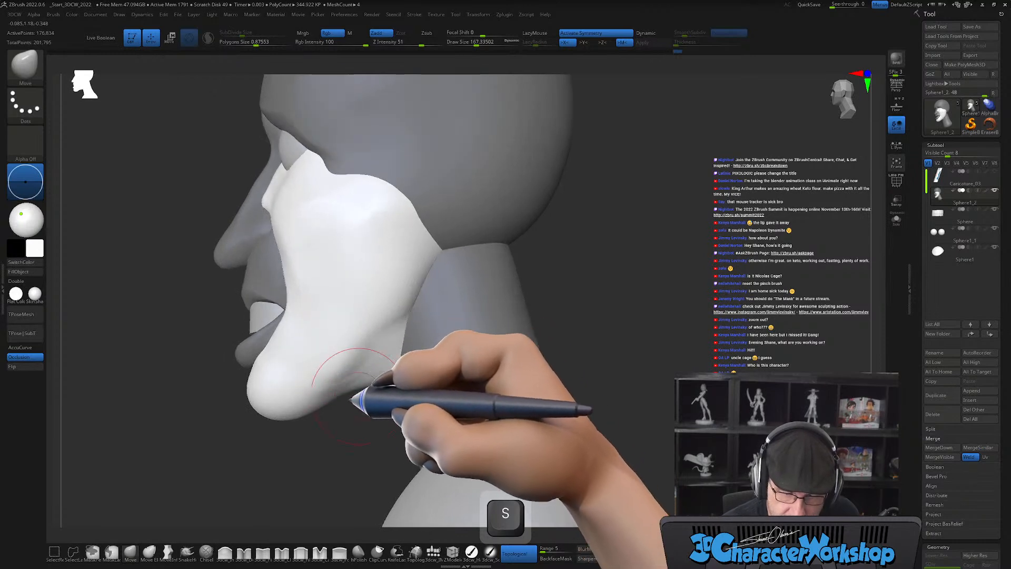
mouse_move(421, 376)
right_mouse_down()
mouse_move(435, 363)
mouse_move(408, 337)
right_mouse_up()
key("s")
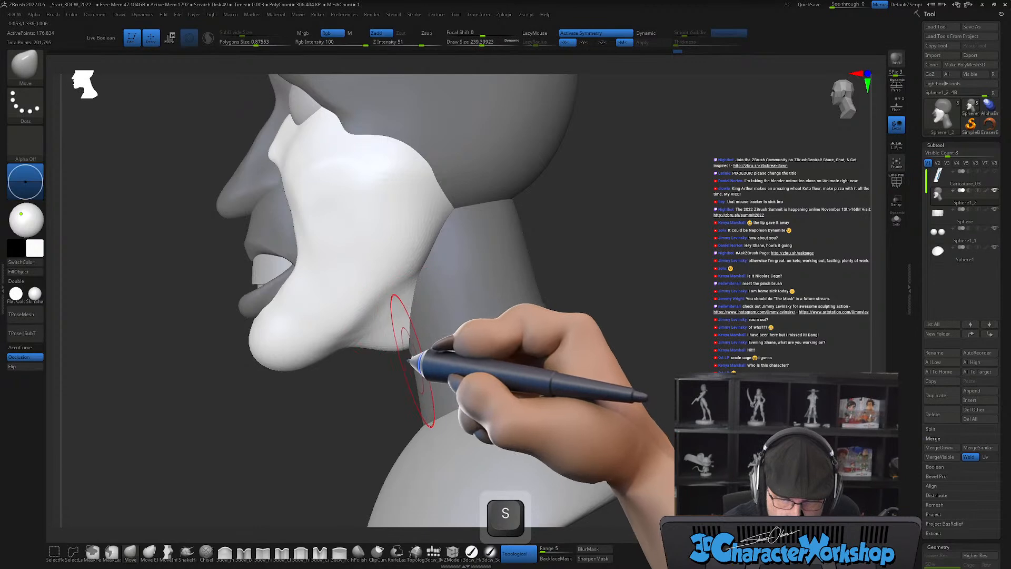
mouse_move(447, 342)
right_mouse_down("alt")
mouse_move(468, 304)
mouse_move(462, 298)
right_mouse_up("alt")
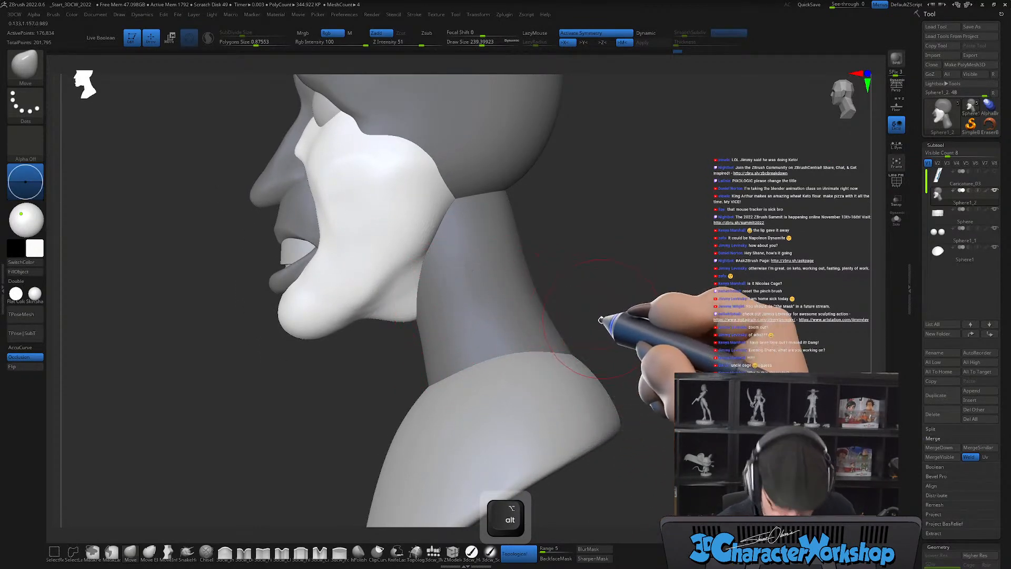
Invert the mask and pull the front of the neck forward under the jaw with the Move brush at sizes about 187 and 149.
key("w")
left_click(589, 313, "ctrl")
key("q")
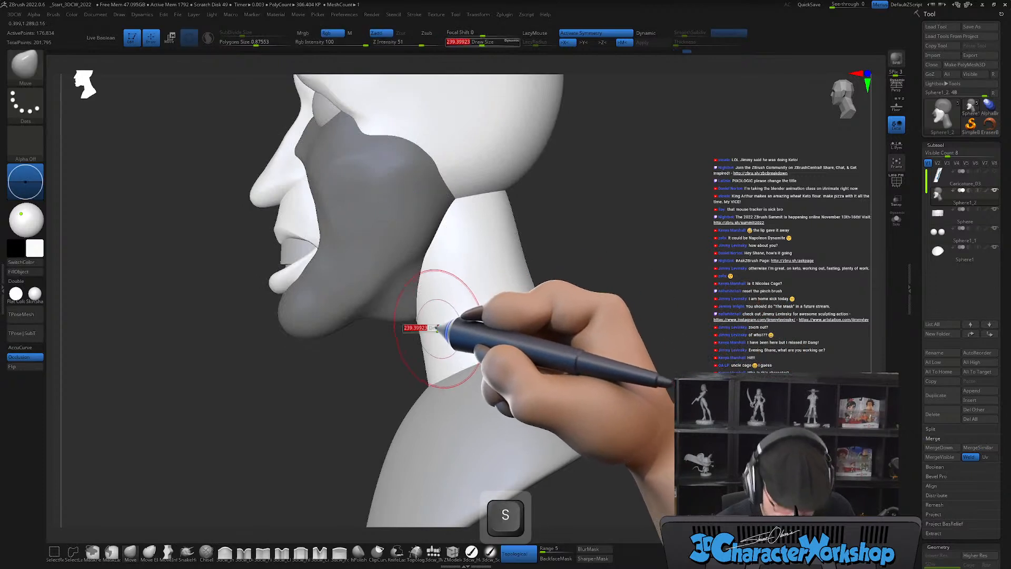
left_click_drag(419, 280, 421, 283)
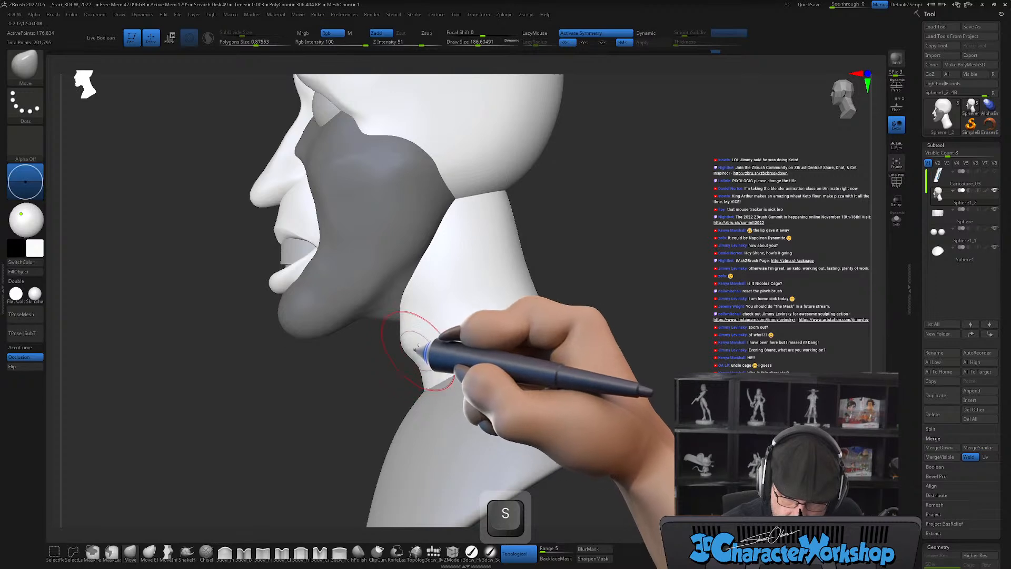
left_click_drag(542, 282, 592, 247)
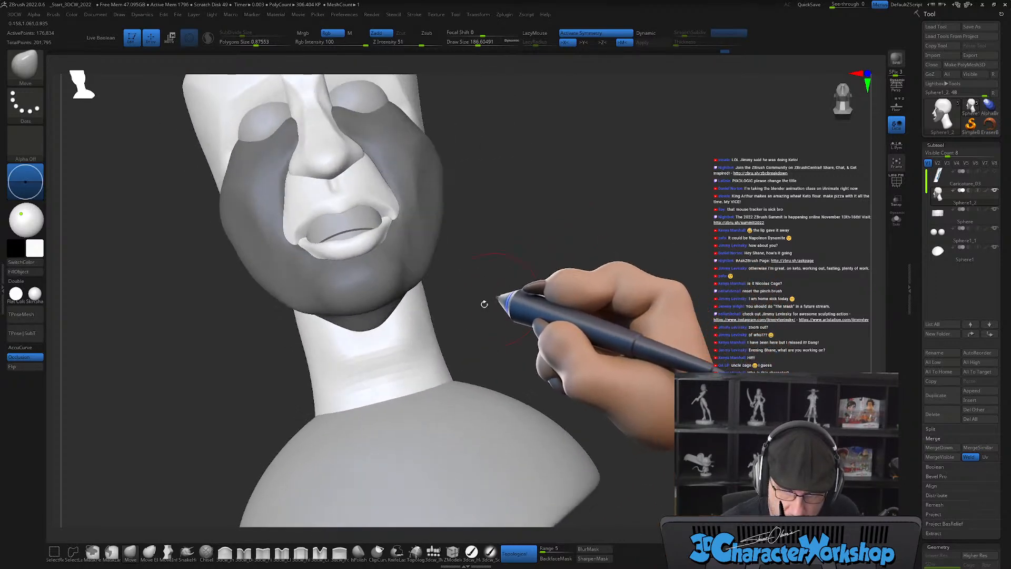
mouse_move(381, 350)
left_mouse_down()
mouse_move(514, 295)
mouse_move(501, 327)
mouse_move(424, 328)
mouse_move(381, 352)
mouse_move(395, 355)
left_mouse_up()
key("s")
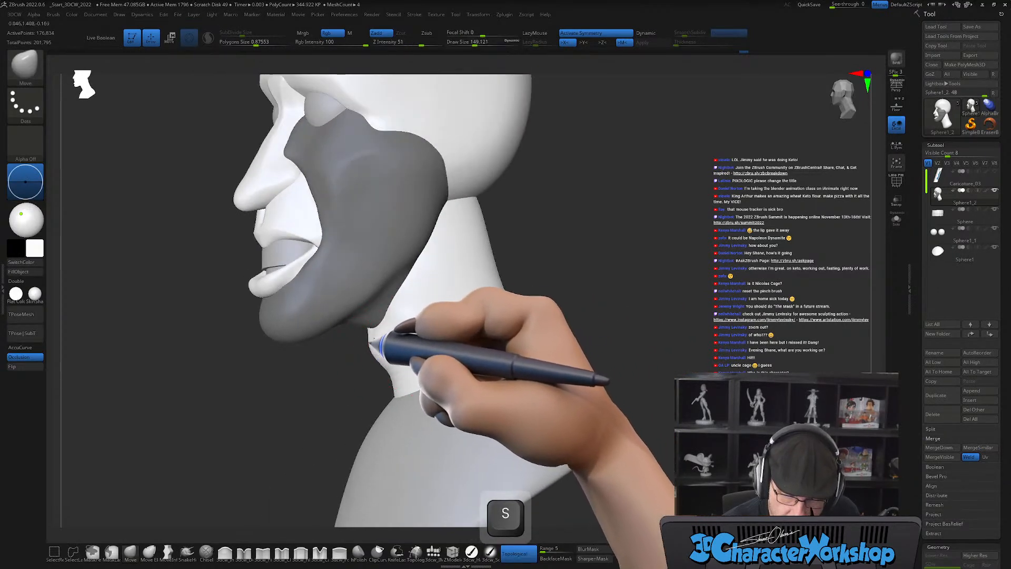
left_click_drag(516, 293, 602, 293)
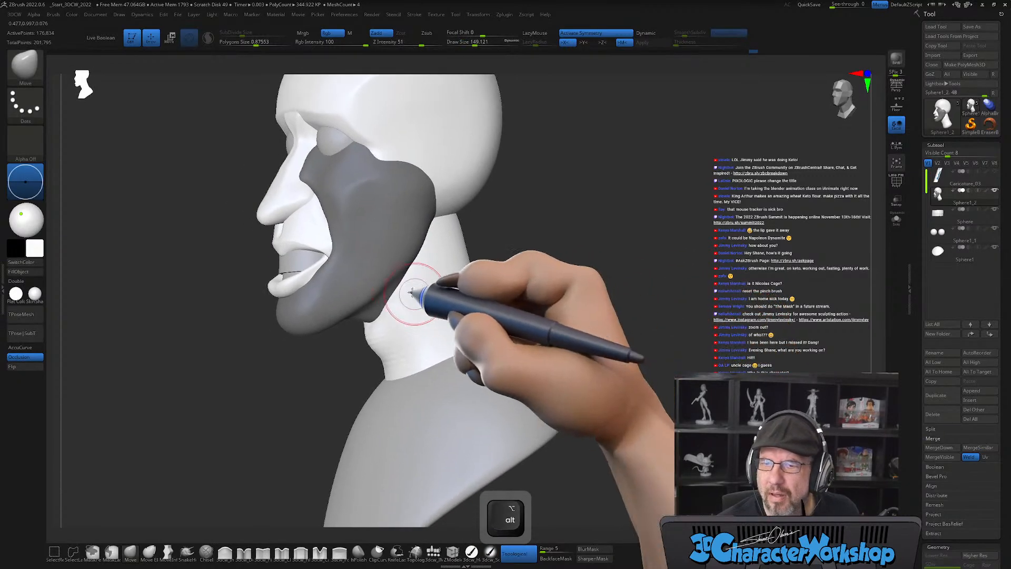
Smooth the front of the neck and refine its contour below the jaw with the Move brush at sizes about 202 and 257.
key("shift")
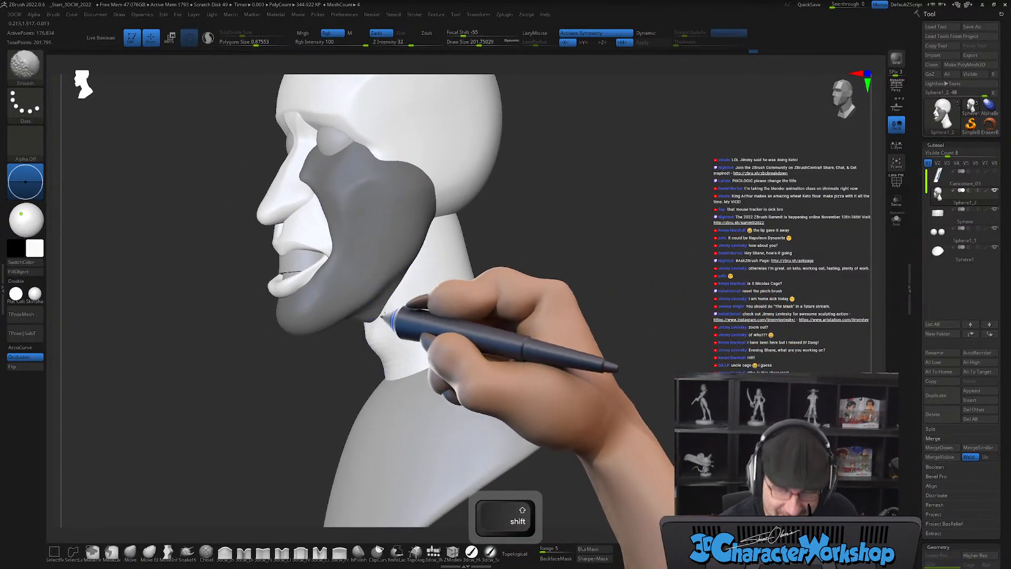
left_click_drag(387, 338, 403, 364, "shift")
right_click_drag(410, 313, 405, 331)
left_click_drag(405, 332, 384, 341)
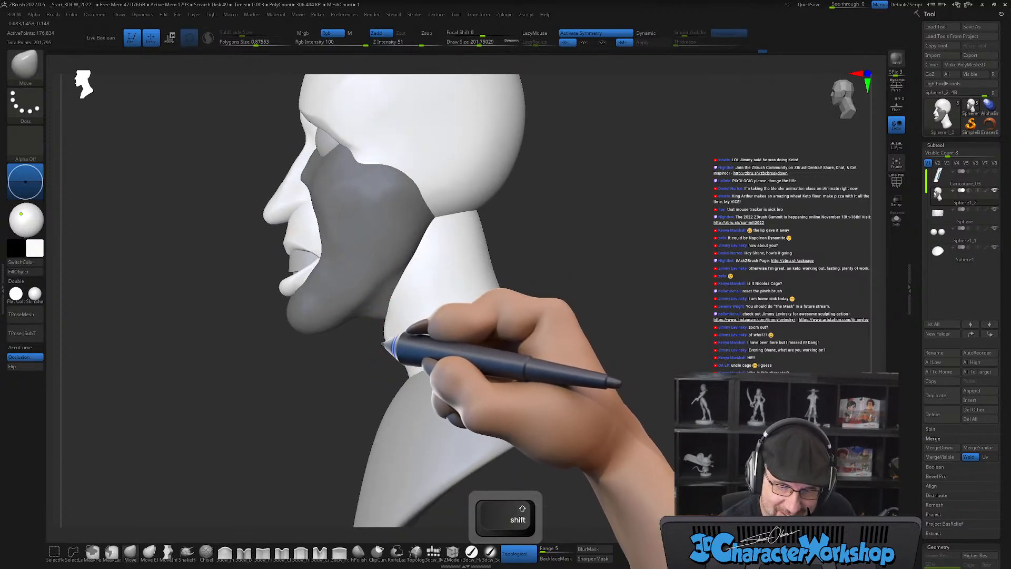
right_click_drag(392, 310, 469, 273)
key("s")
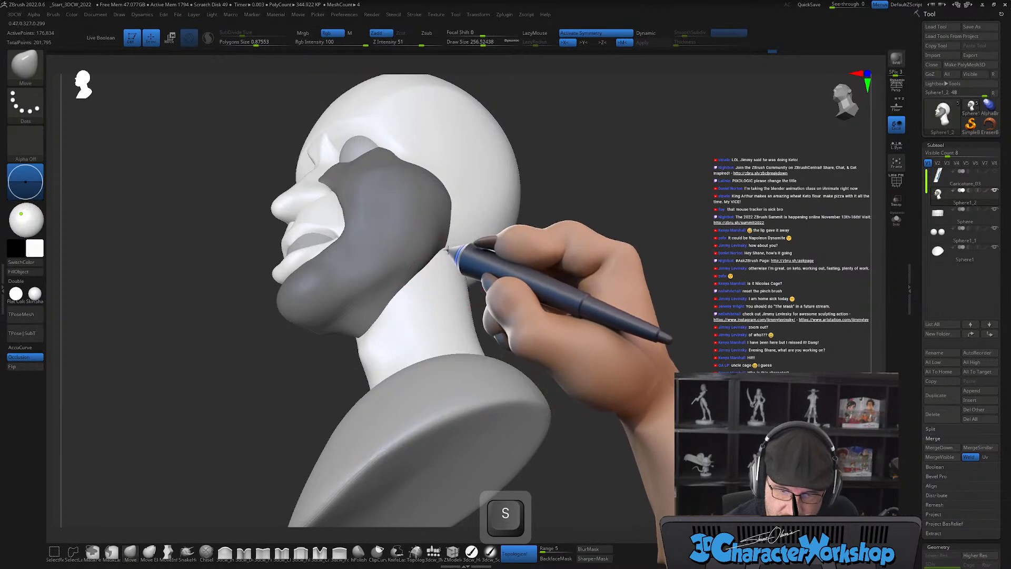
right_click_drag(452, 260, 434, 279)
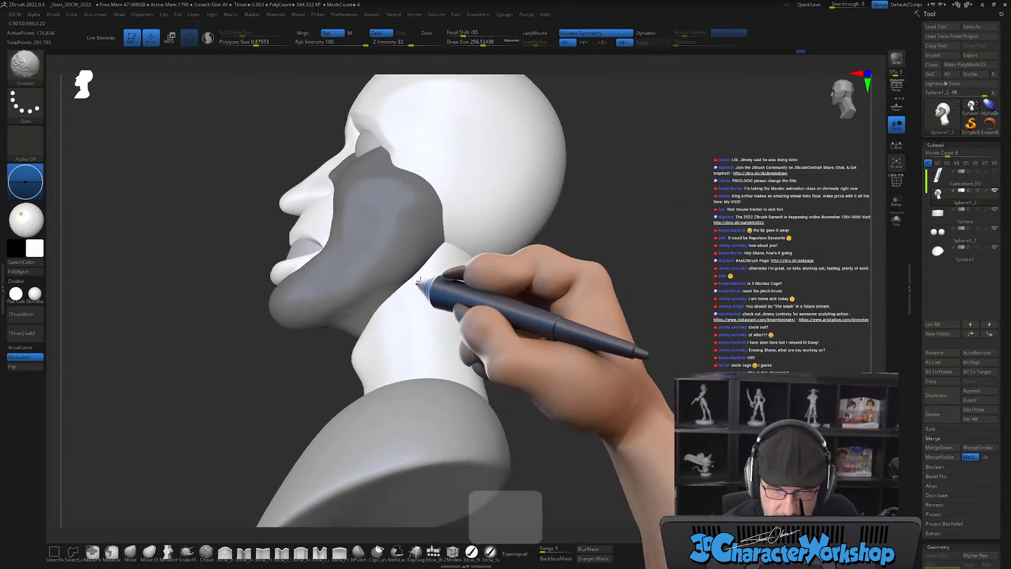
right_click_drag(379, 356, 513, 337)
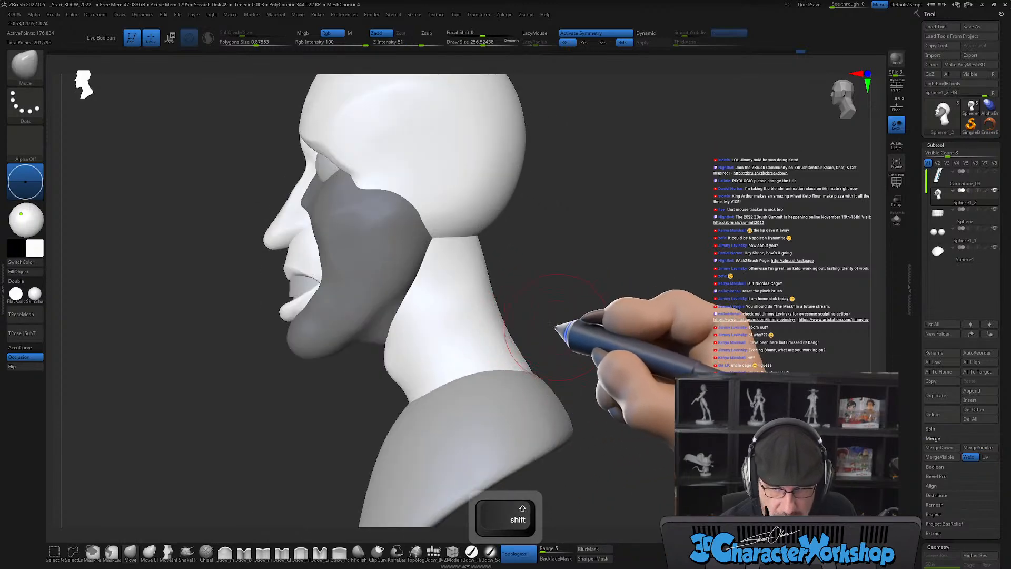
Clear the mask while checking the polygroup wireframe, and adjust the neck contour with the Move brush.
key("shift+f")
left_click_drag(562, 299, 560, 304, "ctrl")
key("shift+f")
mouse_move(558, 302)
right_mouse_down()
mouse_move(582, 294)
mouse_move(553, 293)
mouse_move(581, 298)
mouse_move(570, 306)
mouse_move(548, 272)
mouse_move(557, 290)
mouse_move(546, 336)
right_mouse_up()
key("s")
left_click_drag(545, 337, 539, 338)
right_click_drag(582, 333, 553, 344)
mouse_move(570, 303)
right_mouse_down("alt")
mouse_move(619, 294)
mouse_move(591, 298)
mouse_move(586, 311)
mouse_move(564, 293)
right_mouse_up("alt")
Insert a QuadSphere-2 mesh on the side of the head as the base for the ear.
left_click(433, 552)
left_click(107, 76)
key("s")
mouse_move(476, 253)
left_mouse_down()
mouse_move(489, 266)
mouse_move(487, 285)
mouse_move(524, 292)
left_mouse_up()
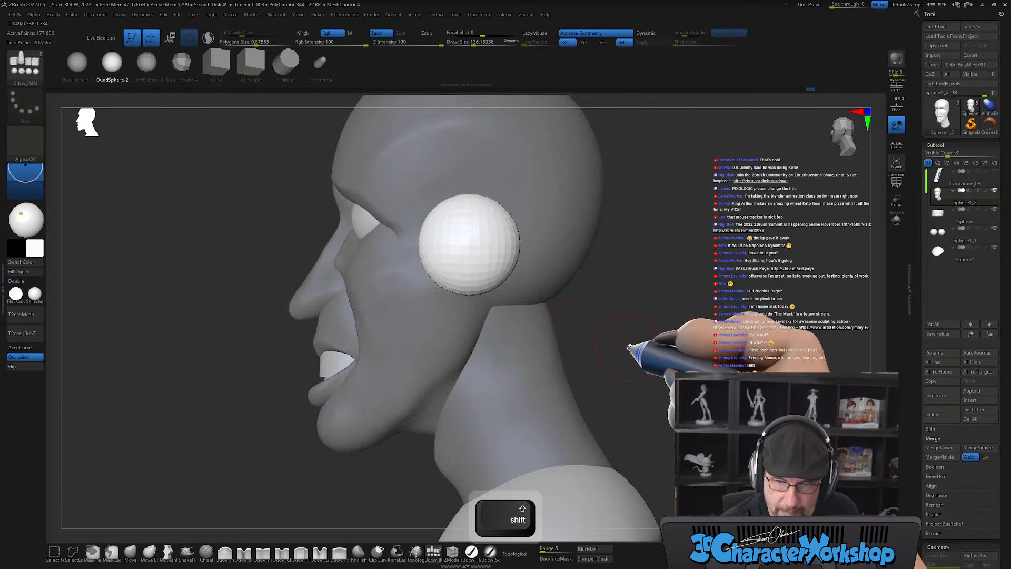
Flatten the inserted sphere into a disc with the gizmo, angle it, and position it at the back of the jaw.
key("w")
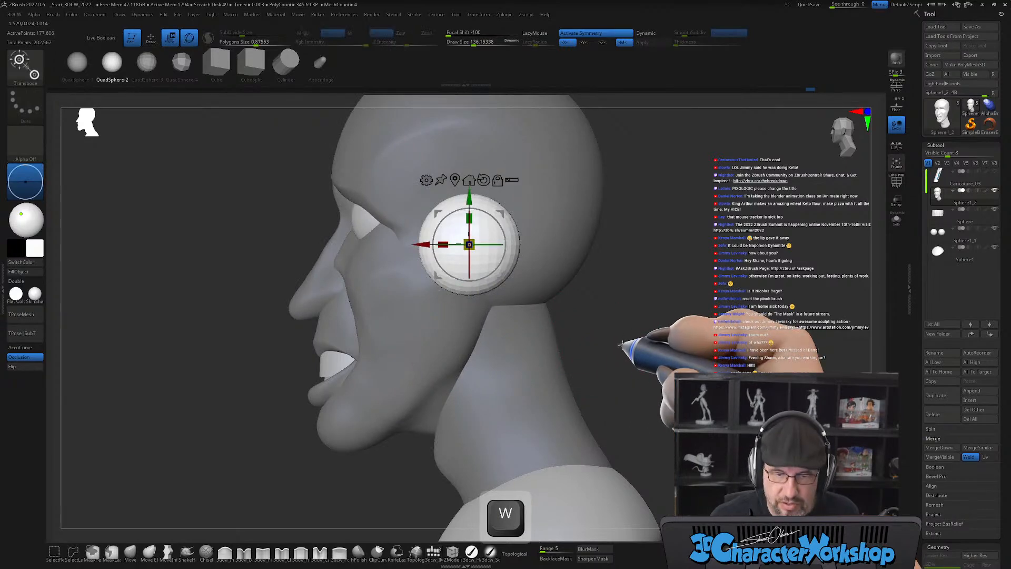
left_click_drag(461, 242, 564, 264)
right_click_drag(664, 274, 685, 358)
left_click_drag(478, 384, 487, 460, "alt")
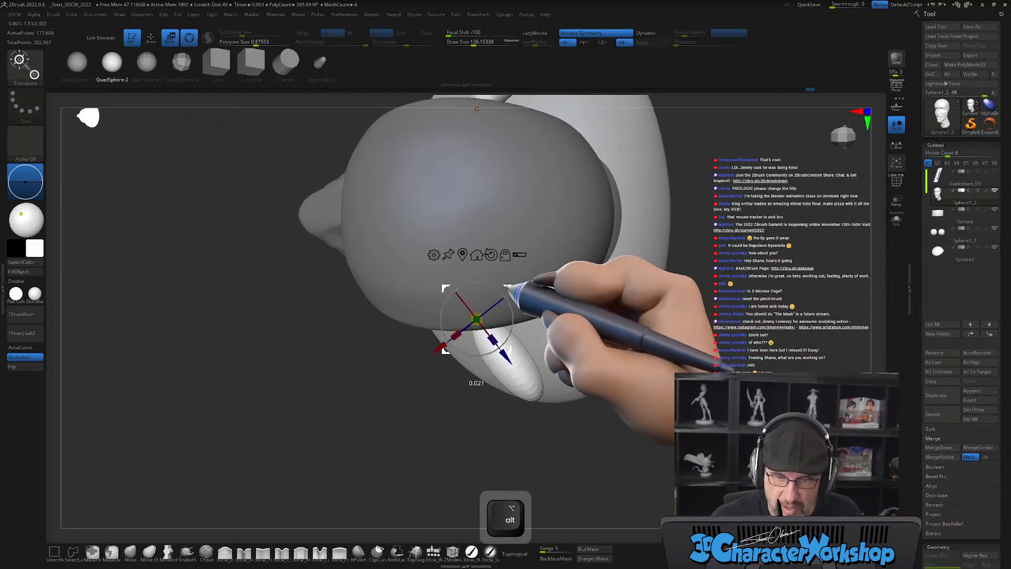
left_click_drag(387, 454, 667, 348)
left_click_drag(405, 265, 444, 282)
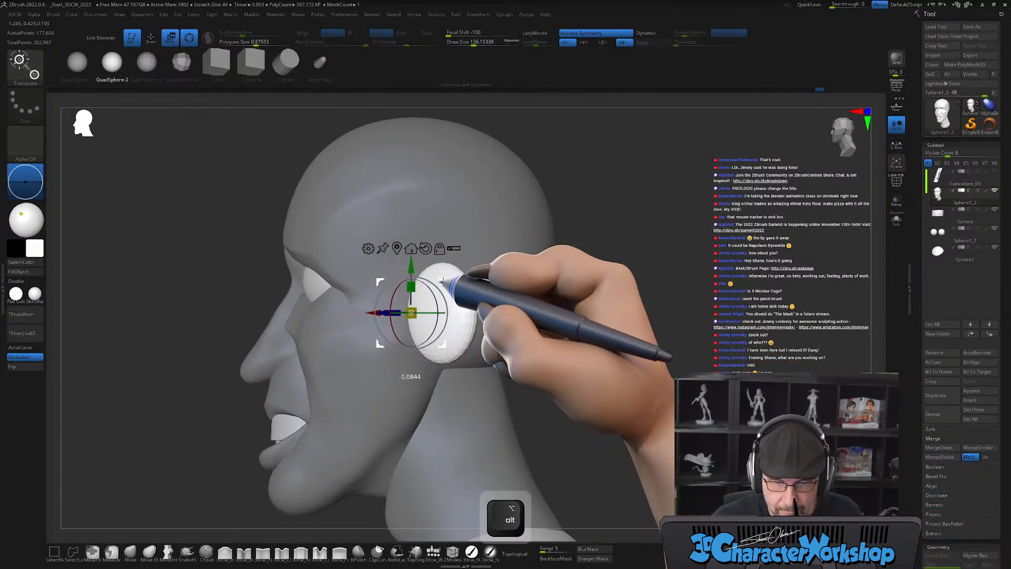
key("q")
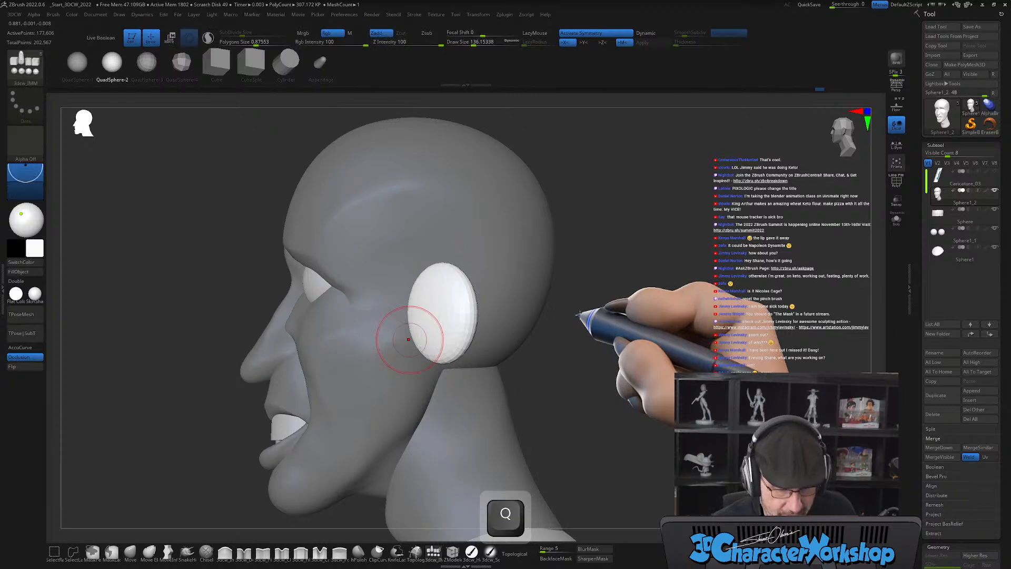
Shape the ear's basic outline with the Move brush at sizes about 239 and 286.
left_click(130, 552)
mouse_move(541, 334)
left_mouse_down()
mouse_move(600, 340)
mouse_move(604, 364)
mouse_move(549, 420)
left_mouse_up()
key("s")
key("s")
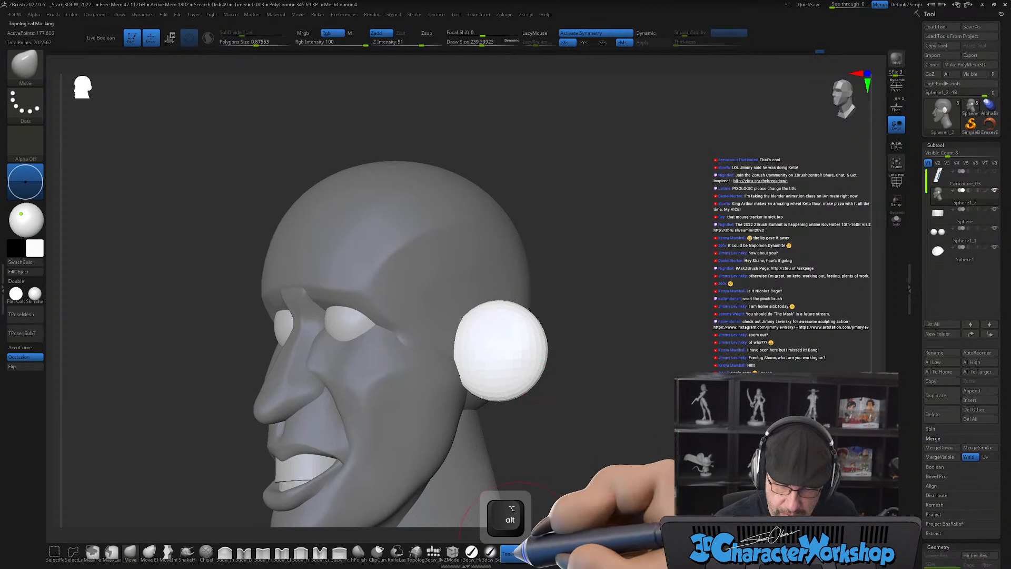
key("s")
mouse_move(542, 377)
left_mouse_down()
mouse_move(539, 394)
mouse_move(497, 348)
left_mouse_up()
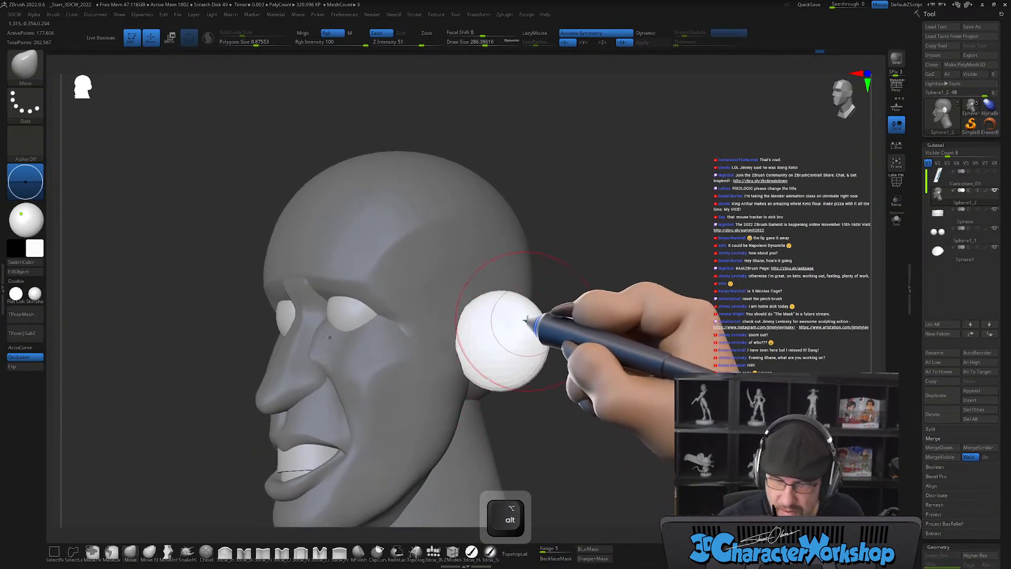
left_click_drag(519, 288, 513, 280, "alt")
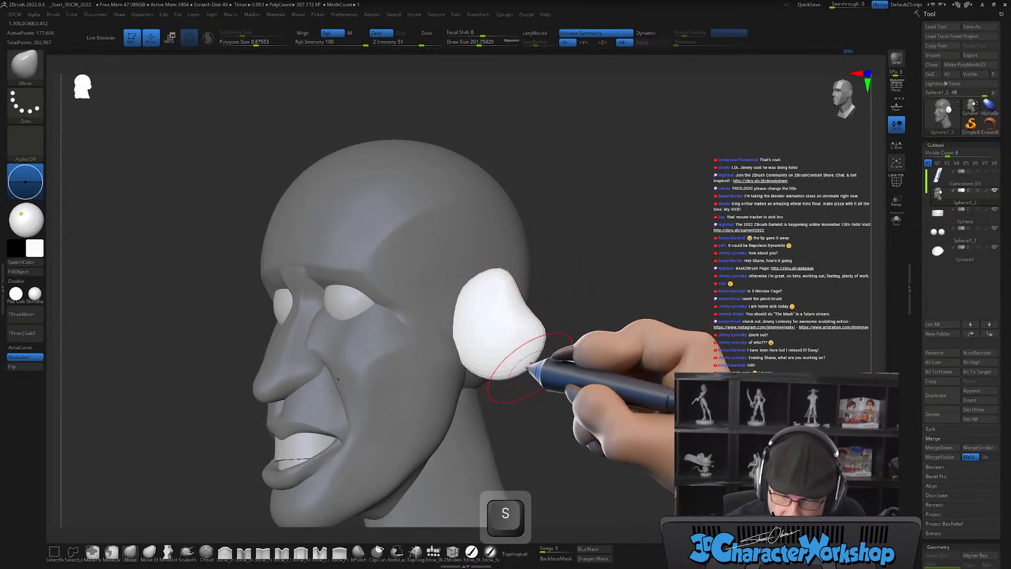
Taper the lower ear and push in its inner hollow with the Move brush at sizes about 202 and 158.
right_click_drag(527, 359, 505, 338)
key("s")
mouse_move(511, 300)
right_mouse_down()
mouse_move(502, 314)
mouse_move(521, 310)
mouse_move(502, 311)
right_mouse_up()
key("s")
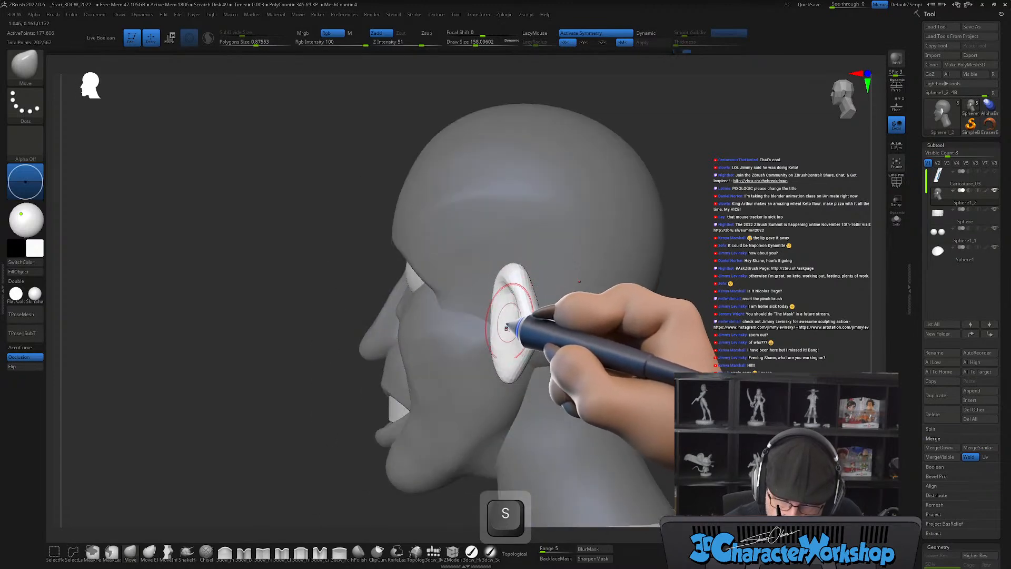
Show the polygroup wireframe and enable Sculptris Pro for the Smooth brush with a SubDivide Size of 0.50164.
key("shift+f")
mouse_move(653, 352)
right_mouse_down()
mouse_move(641, 360)
mouse_move(603, 335)
right_mouse_up()
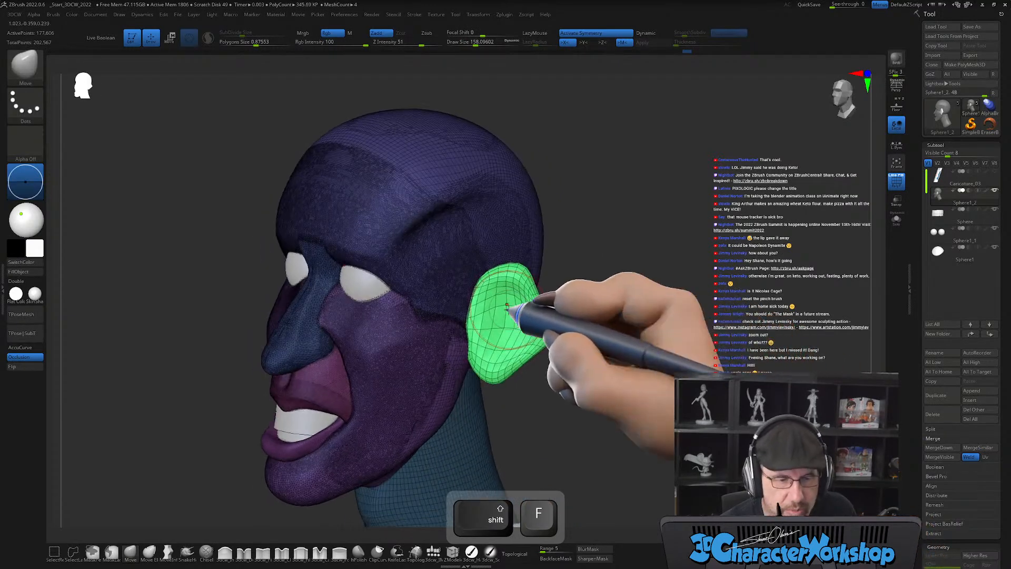
left_click(207, 37)
left_click(245, 33)
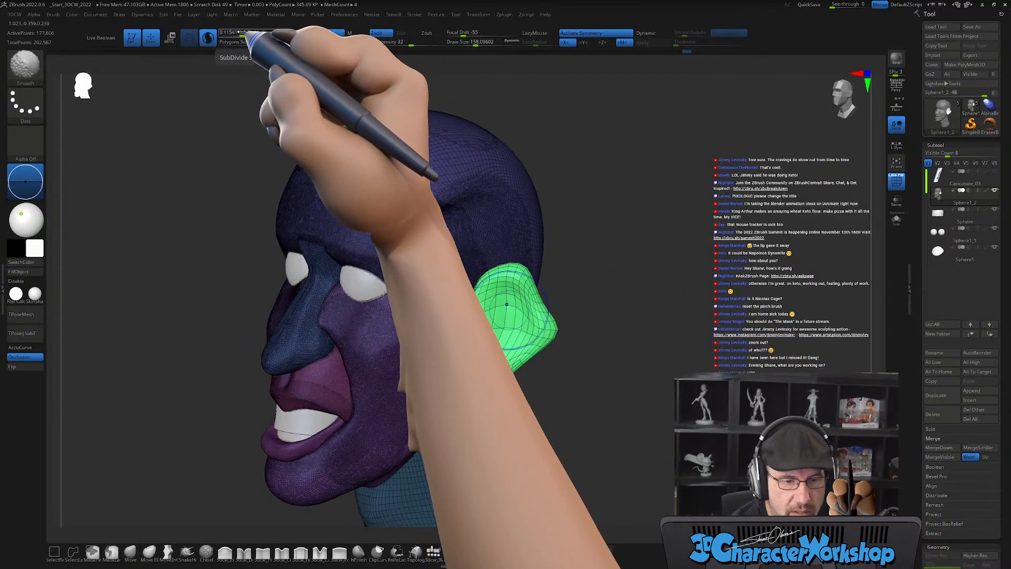
left_click_drag(248, 33, 252, 35)
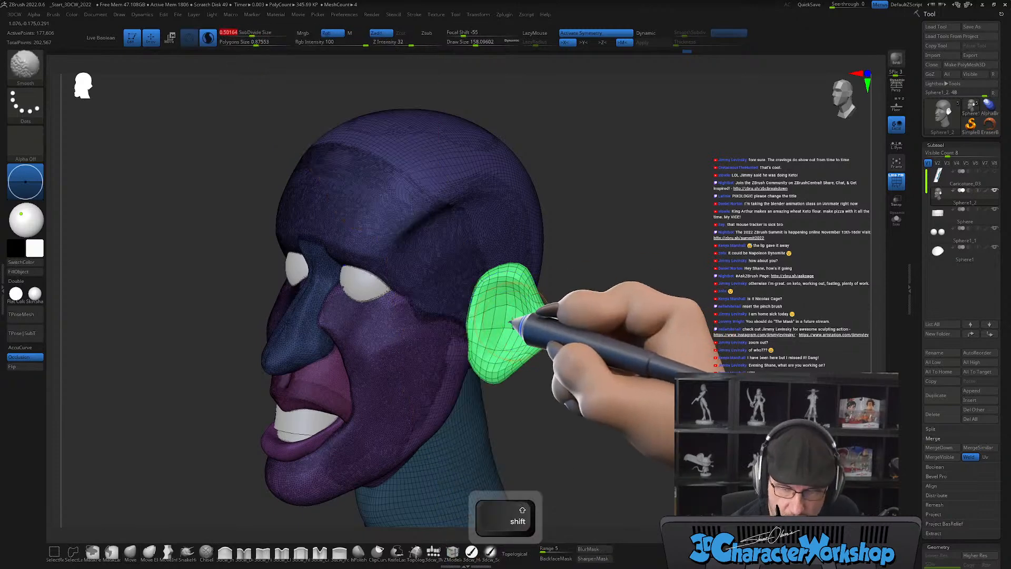
Smooth the ear with Sculptris Pro to refine its mesh, and hide the polygroup wireframe.
left_click_drag(504, 273, 509, 286, "shift")
mouse_move(604, 353)
right_mouse_down("alt")
mouse_move(567, 331)
mouse_move(591, 350)
mouse_move(650, 361)
mouse_move(615, 389)
mouse_move(609, 375)
right_mouse_up("alt")
key("shift")
key("shift+f")
left_click_drag(524, 278, 500, 341, "shift")
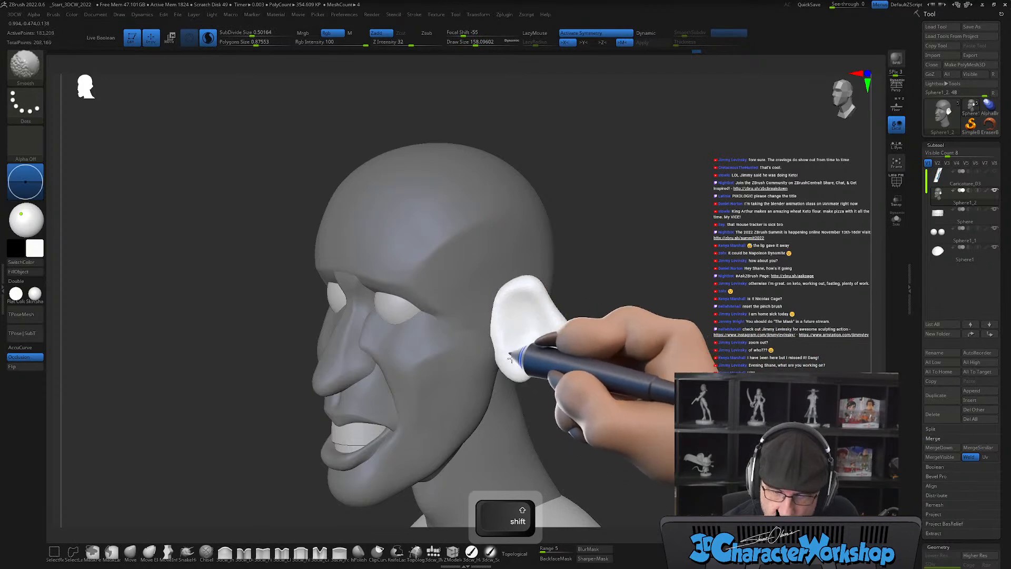
Select the Move brush for the ear and adjust the ear's placement on the head with the gizmo.
mouse_move(568, 365)
right_mouse_down()
mouse_move(598, 364)
mouse_move(579, 387)
mouse_move(543, 377)
right_mouse_up()
left_click(127, 552)
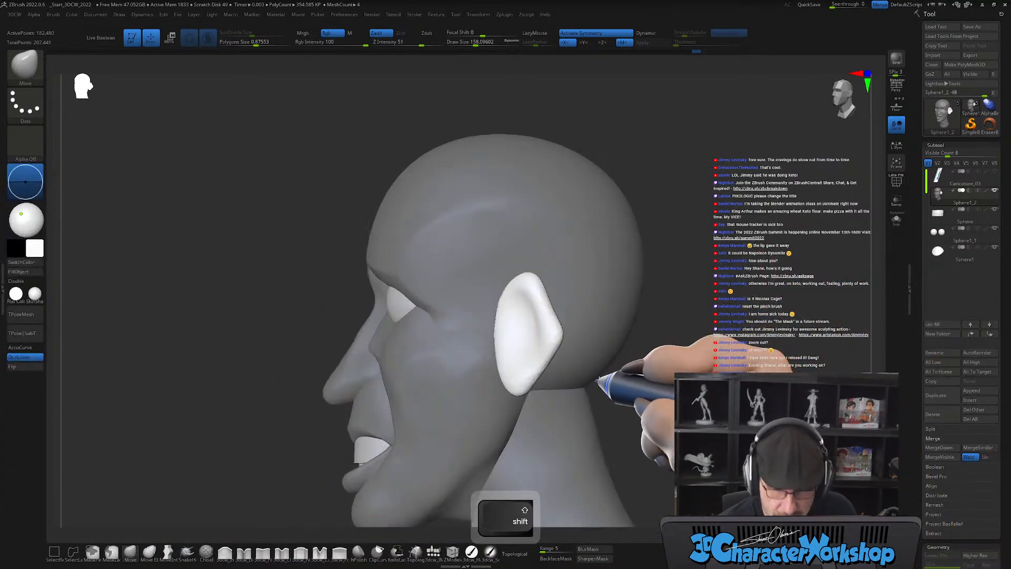
key("w")
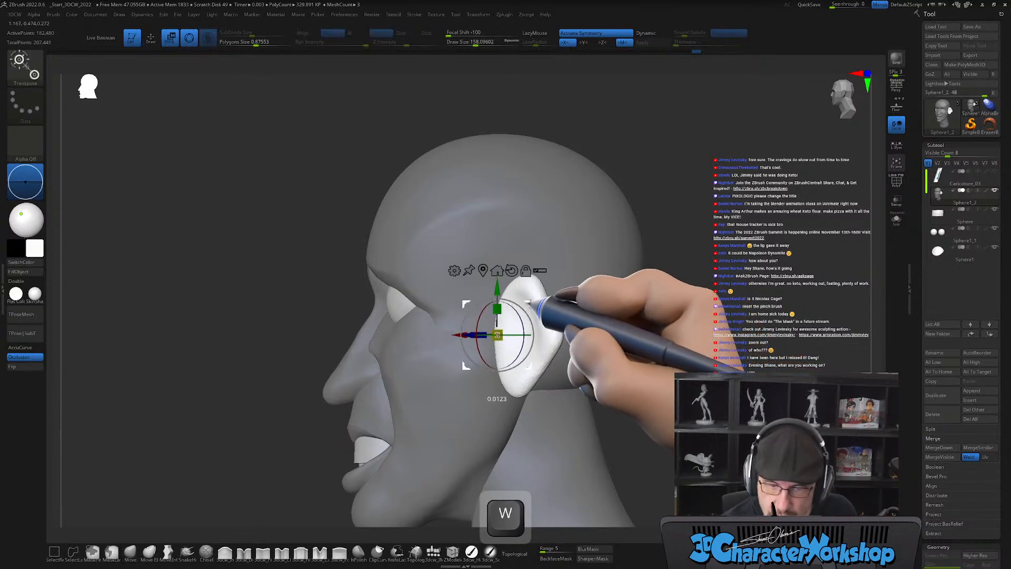
right_click_drag(531, 310, 625, 302)
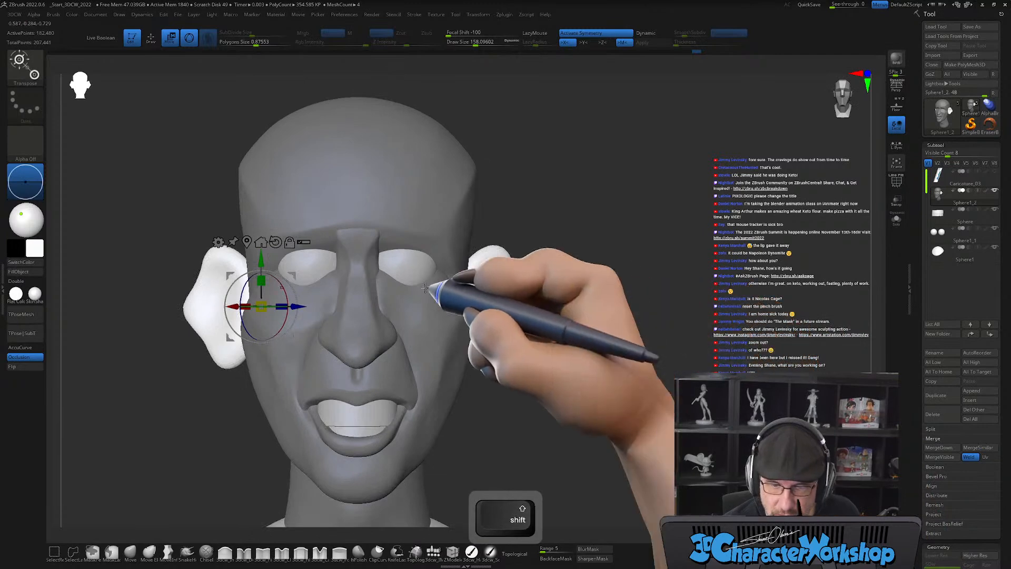
Adjust the placement of the unmasked ears against the masked head with the transform gizmo, and return to brush mode.
left_click(274, 241, "alt")
left_click_drag(291, 274, 300, 275)
mouse_move(592, 357)
right_mouse_down()
mouse_move(610, 361)
mouse_move(590, 370)
mouse_move(584, 362)
mouse_move(630, 316)
mouse_move(593, 296)
mouse_move(603, 322)
right_mouse_up()
key("q")
right_click_drag(638, 266, 564, 306)
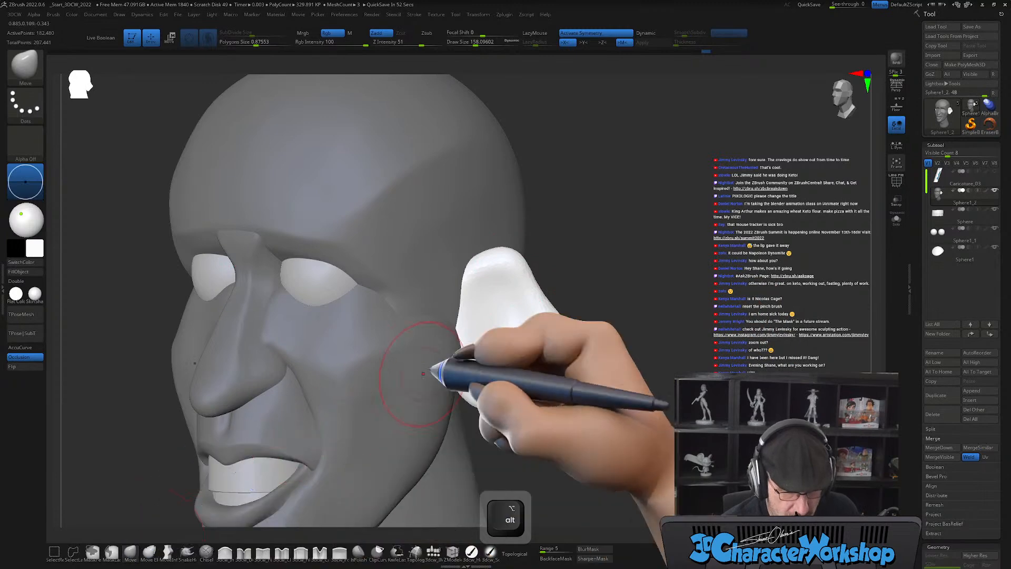
Reshape the ear's overall outline and back edge with the Move brush at a draw size of about 182.
key("b")
key("s")
left_click_drag(540, 296, 543, 296)
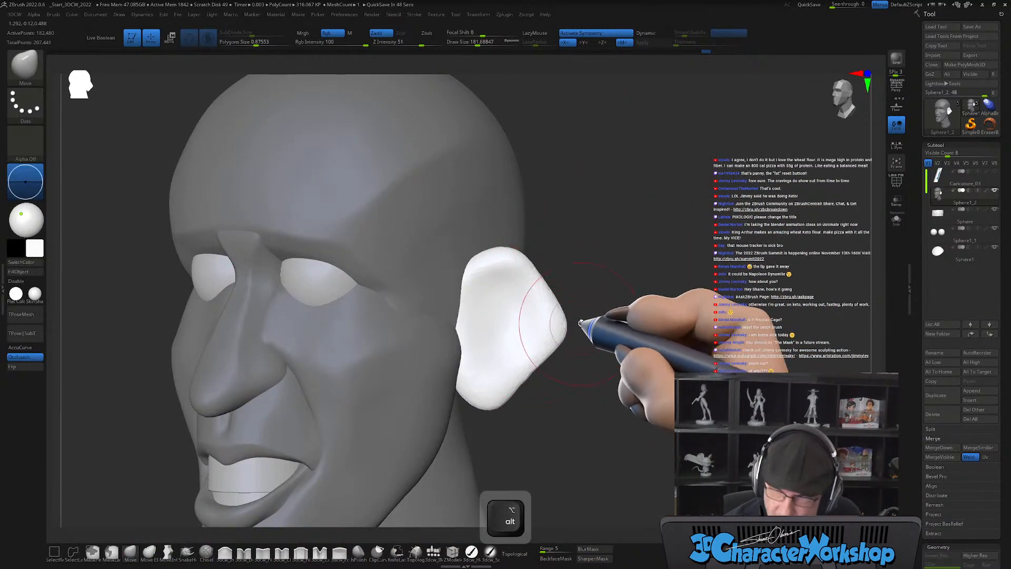
right_click_drag(577, 324, 591, 307, "alt")
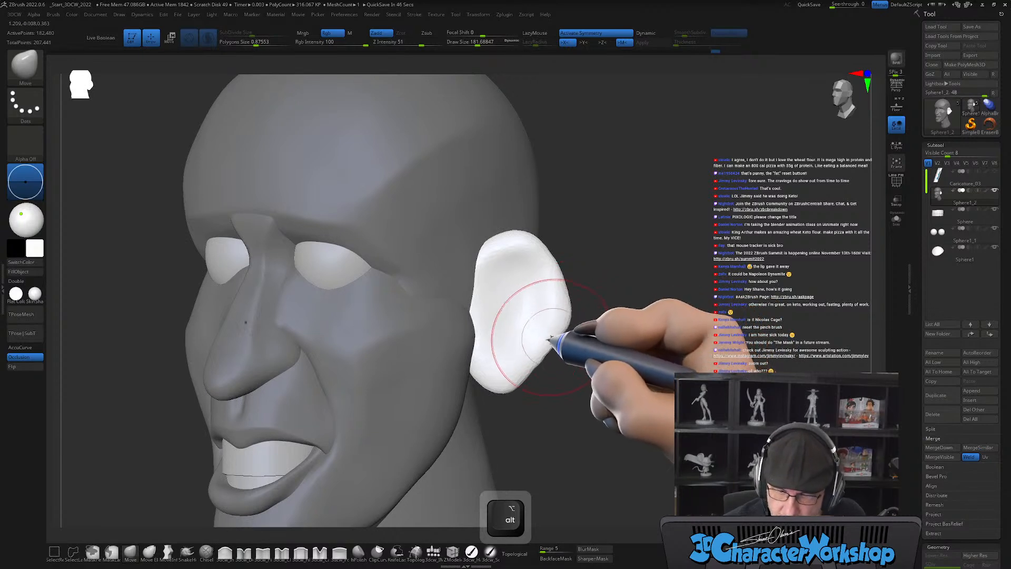
key("shift")
mouse_move(610, 319)
right_mouse_down("alt")
mouse_move(594, 333)
mouse_move(621, 338)
right_mouse_up("alt")
Refine the upper ear contour with the Move brush, reducing the draw size in stages from about 149 to 97.
key("s")
mouse_move(609, 341)
left_mouse_down()
mouse_move(627, 343)
mouse_move(617, 343)
left_mouse_up()
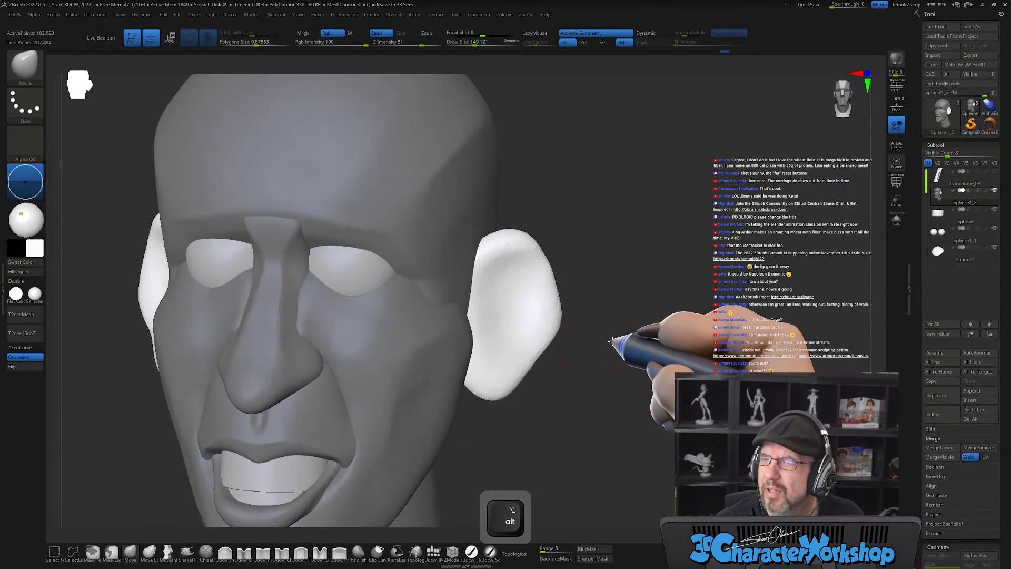
right_click_drag(613, 337, 592, 339, "alt")
key("s")
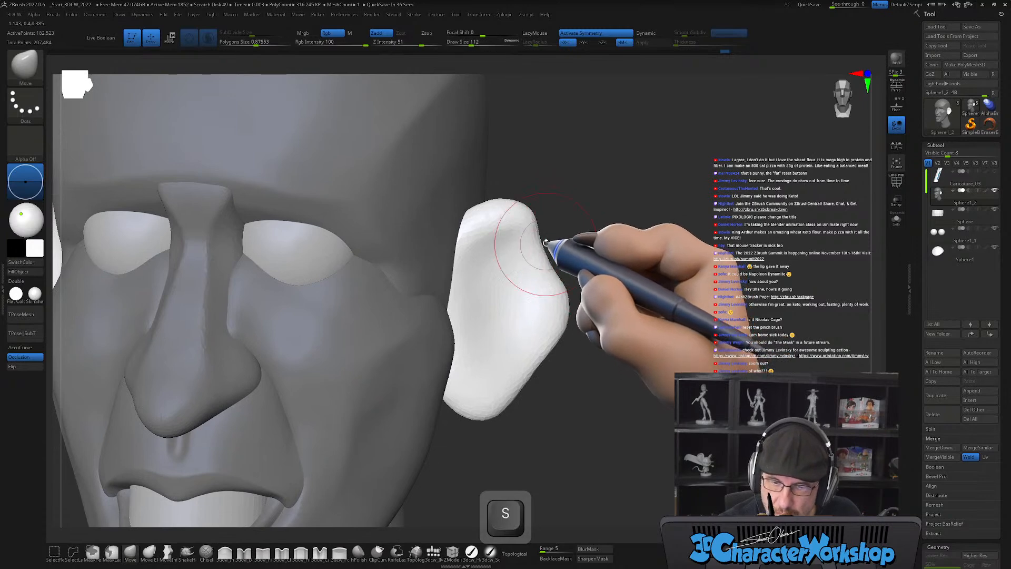
left_click_drag(453, 246, 460, 234)
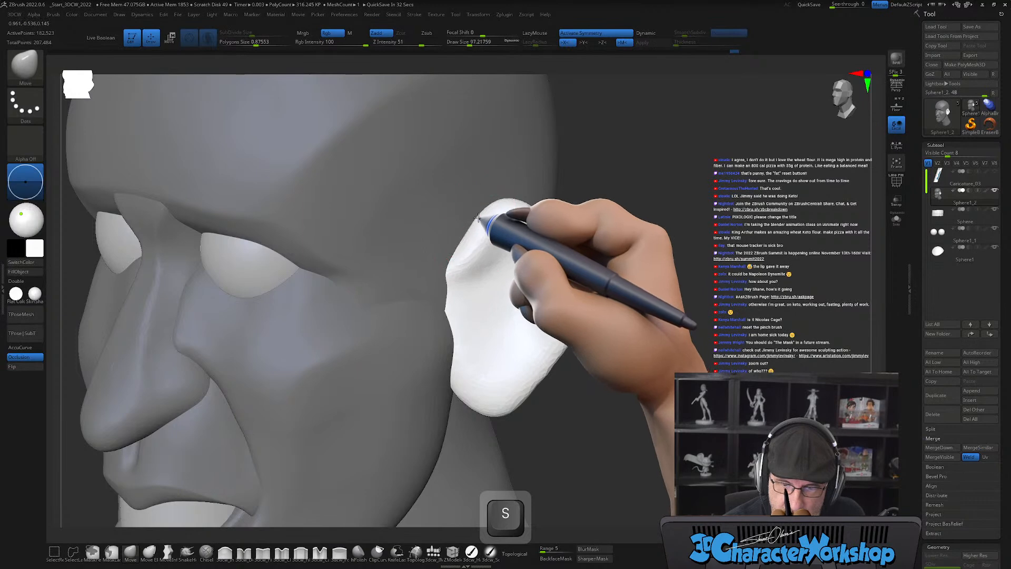
Push in the ear's upper hollow and form its front edge with smaller Move strokes at draw sizes of about 56 and 71.
right_click_drag(485, 274, 476, 248)
mouse_move(490, 285)
right_mouse_down()
mouse_move(515, 270)
mouse_move(546, 330)
mouse_move(515, 321)
mouse_move(537, 289)
mouse_move(515, 295)
mouse_move(529, 361)
mouse_move(546, 296)
mouse_move(579, 270)
mouse_move(525, 303)
right_mouse_up()
key("s")
left_click_drag(529, 303, 525, 302)
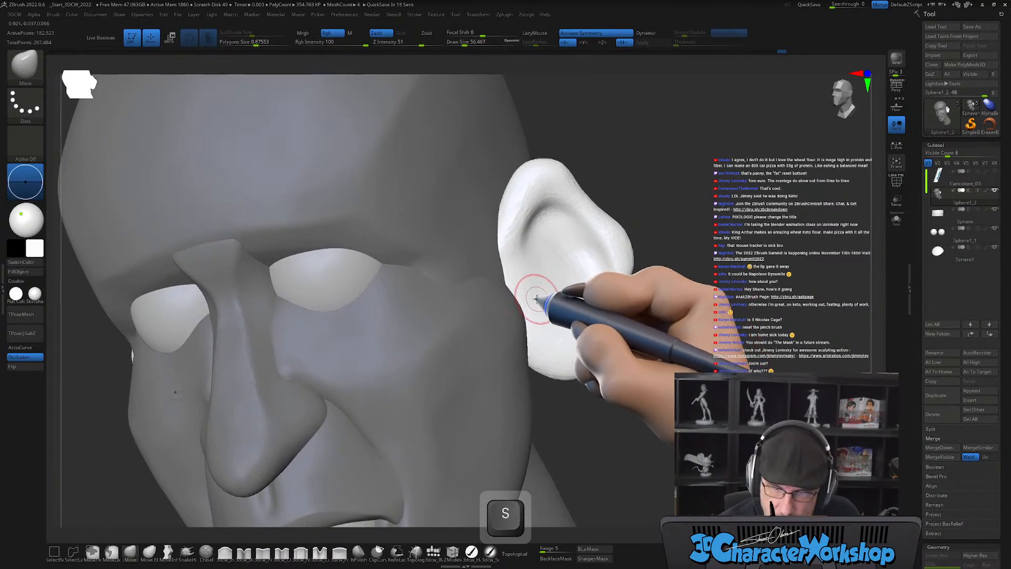
right_click_drag(539, 298, 537, 300)
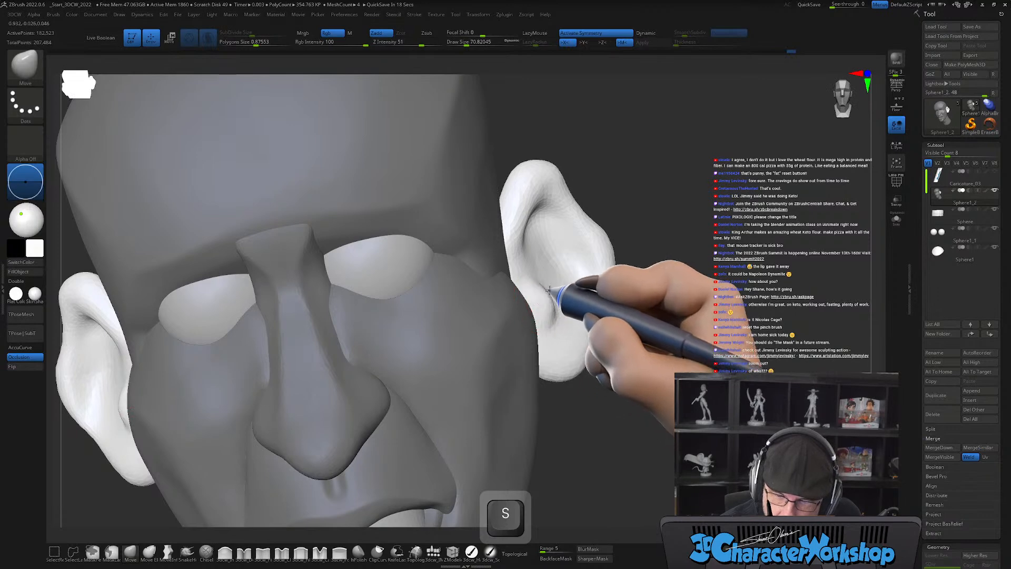
Shape the ear's central hollow, smooth its inner surface, and toggle the wireframe to check the mesh.
mouse_move(562, 253)
right_mouse_down()
mouse_move(544, 253)
mouse_move(557, 287)
mouse_move(553, 278)
mouse_move(553, 316)
right_mouse_up()
key("shift")
left_click_drag(536, 257, 567, 256, "shift")
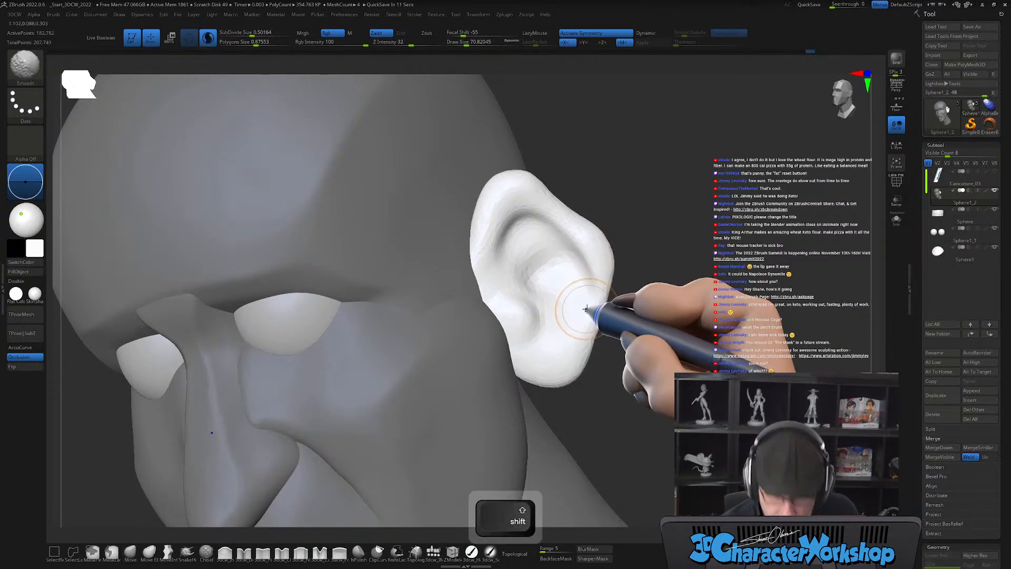
key("shift+f")
key("shift+f")
Reshape the earlobe and lower ear with the Move brush at a draw size of about 132.
mouse_move(571, 293)
right_mouse_down()
mouse_move(568, 313)
mouse_move(568, 294)
mouse_move(557, 308)
mouse_move(587, 329)
mouse_move(558, 293)
mouse_move(579, 308)
mouse_move(562, 282)
mouse_move(592, 291)
mouse_move(559, 295)
mouse_move(592, 332)
mouse_move(605, 293)
mouse_move(600, 332)
mouse_move(600, 295)
mouse_move(632, 323)
mouse_move(648, 311)
mouse_move(654, 334)
mouse_move(713, 336)
mouse_move(685, 361)
right_mouse_up()
key("shift")
key("s")
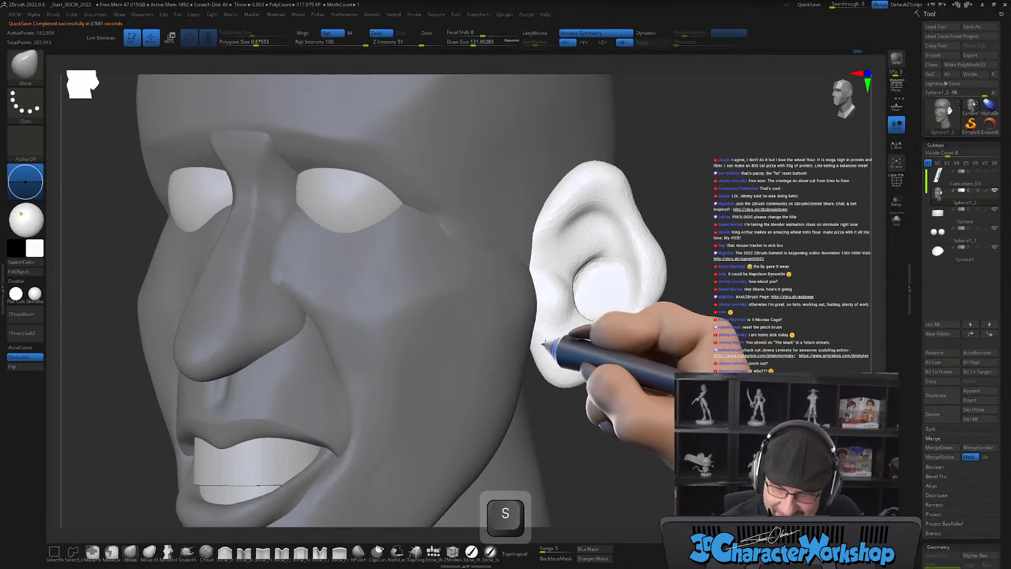
left_click_drag(546, 370, 542, 378)
right_click_drag(665, 383, 662, 373)
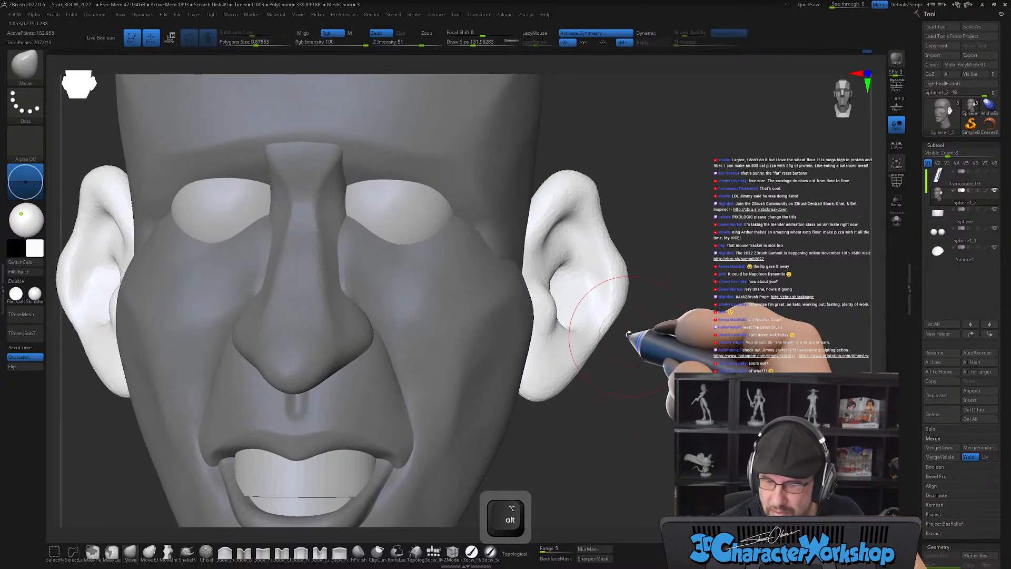
Pull the ear's outer rim and lower back edge into shape using Move brush sizes of about 119 and 145.
right_click_drag(630, 223, 606, 226)
key("s")
left_click_drag(624, 233, 606, 229)
key("s")
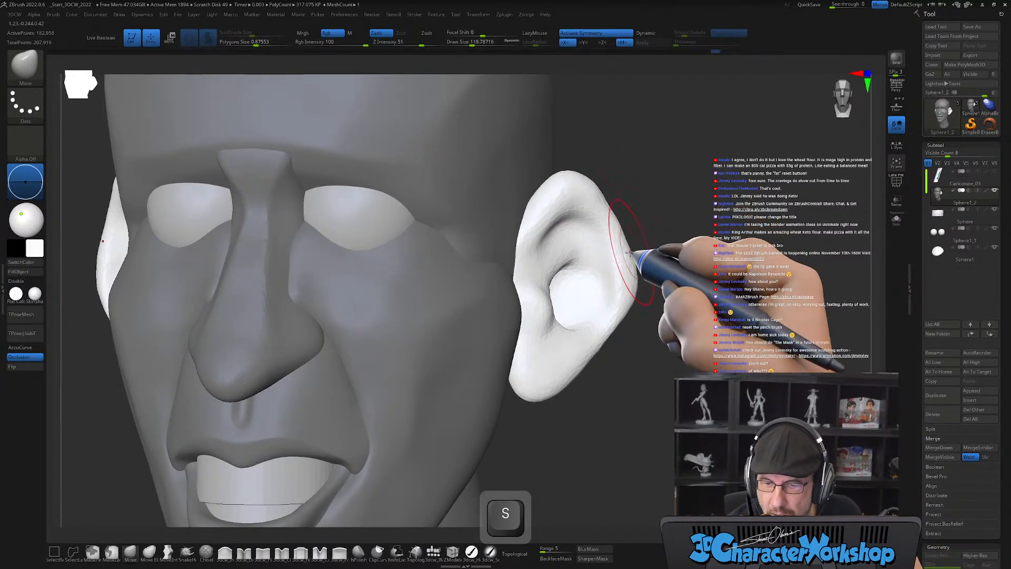
key("s")
left_click_drag(591, 361, 583, 365)
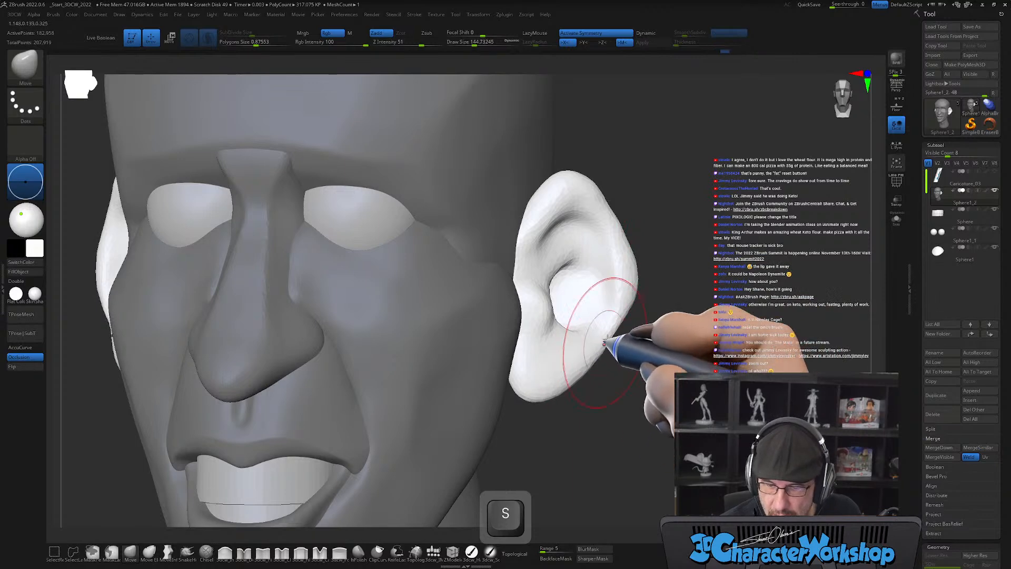
Deepen the fold under the upper ear rim with the Move brush at draw sizes of about 97 and 54.
mouse_move(644, 360)
right_mouse_down()
mouse_move(615, 367)
mouse_move(647, 358)
right_mouse_up()
key("s")
left_click_drag(673, 341, 665, 339)
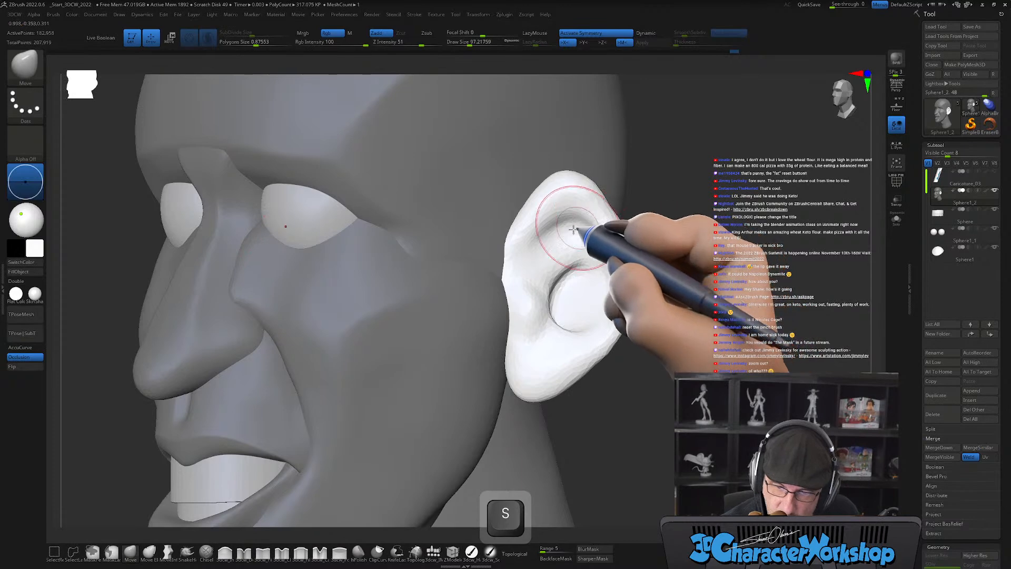
right_click_drag(586, 224, 571, 238)
key("s")
left_click_drag(567, 241, 557, 241)
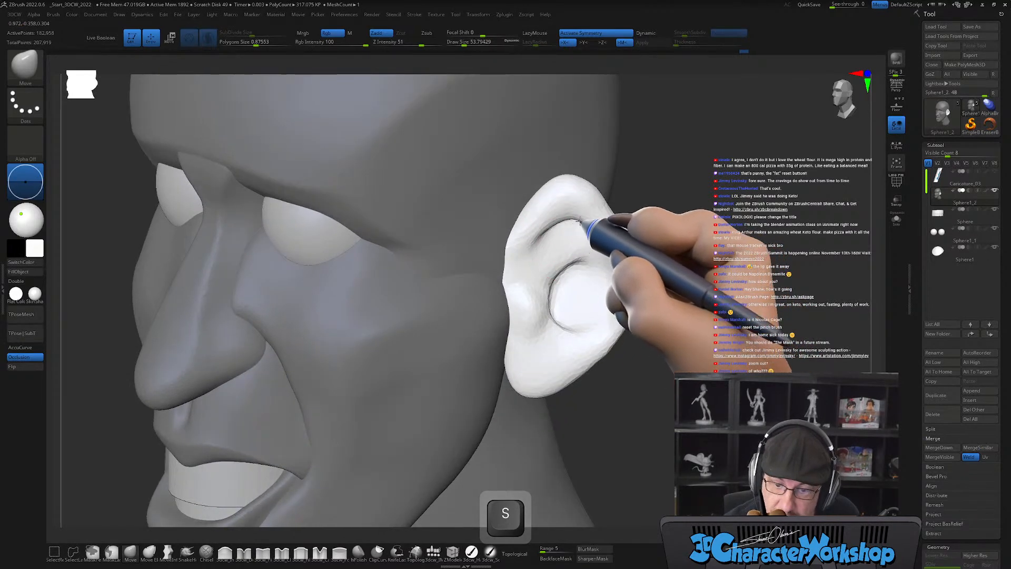
Extend the inner rim fold down the back of the ear with the Move brush at a draw size of about 74.
right_click_drag(578, 220, 606, 222)
key("s")
left_click_drag(576, 242, 600, 242)
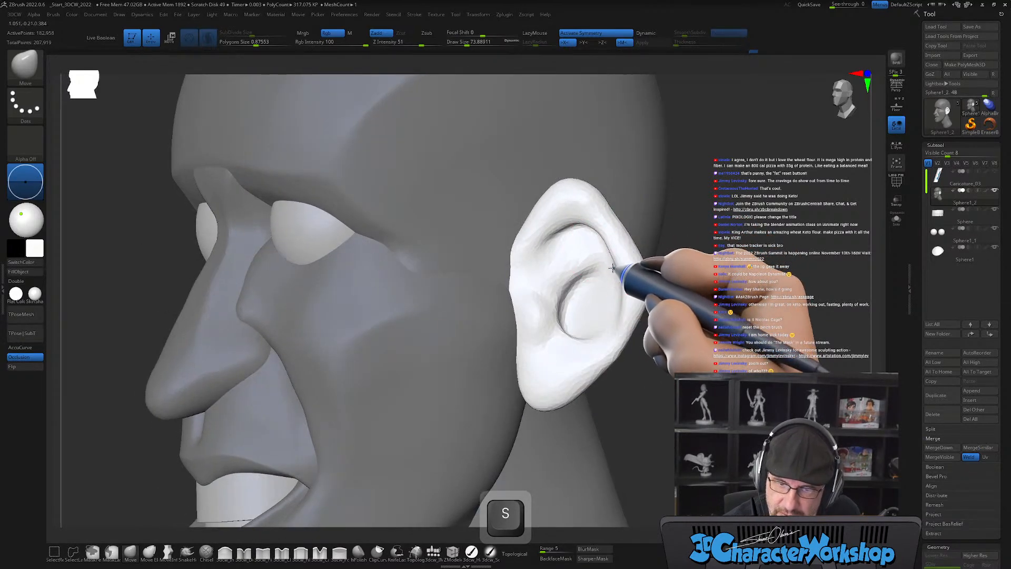
right_click_drag(609, 267, 559, 244)
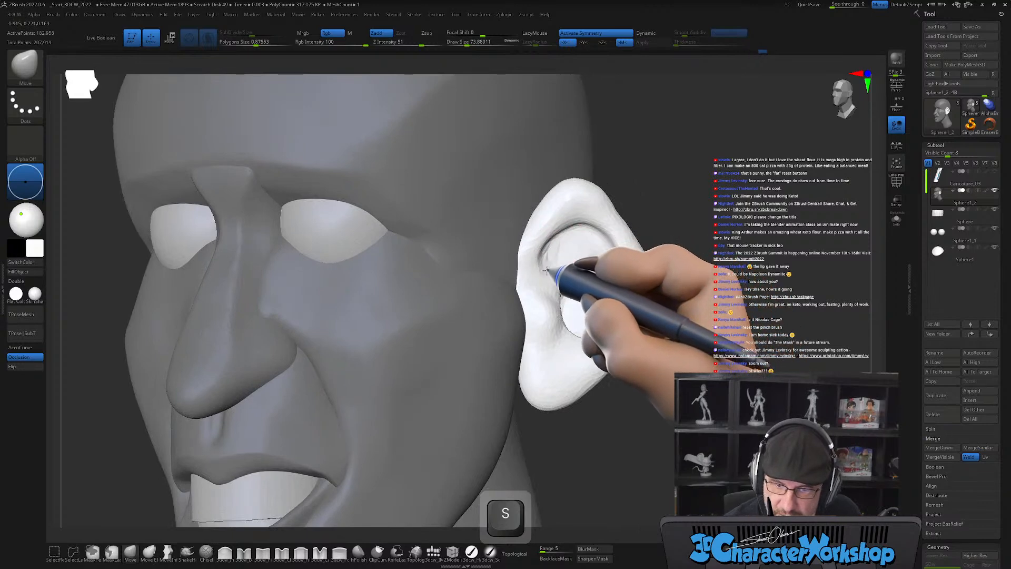
right_click_drag(574, 277, 566, 250)
Set the Smooth brush's Z Intensity to 13 and SubDivide Size to 0.33223, and check the mesh wireframe.
mouse_move(557, 249)
left_mouse_down("shift")
mouse_move(581, 237)
mouse_move(576, 253)
left_mouse_up("shift")
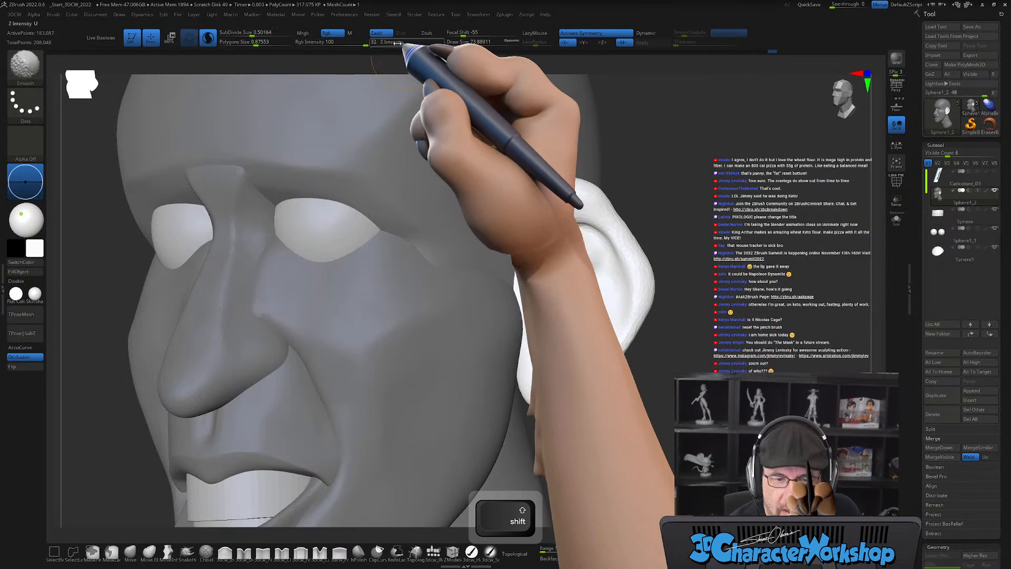
left_click_drag(399, 42, 398, 42, "shift")
left_click_drag(252, 34, 248, 33, "shift")
key("shift+f")
key("shift+f")
Smooth the ear's inner folds, lobe and outer rim.
mouse_move(557, 265)
left_mouse_down("shift")
mouse_move(569, 264)
mouse_move(566, 227)
left_mouse_up("shift")
mouse_move(611, 289)
left_mouse_down("shift")
mouse_move(602, 207)
mouse_move(551, 383)
left_mouse_up("shift")
left_click_drag(655, 381, 641, 402)
mouse_move(625, 237)
left_mouse_down("shift")
mouse_move(610, 224)
mouse_move(637, 295)
left_mouse_up("shift")
Adjust the ear's profile and front attachment from several angles with the Move brush at sizes of about 136 and 83.
mouse_move(708, 369)
left_mouse_down("alt")
mouse_move(695, 382)
mouse_move(682, 364)
mouse_move(663, 371)
left_mouse_up("alt")
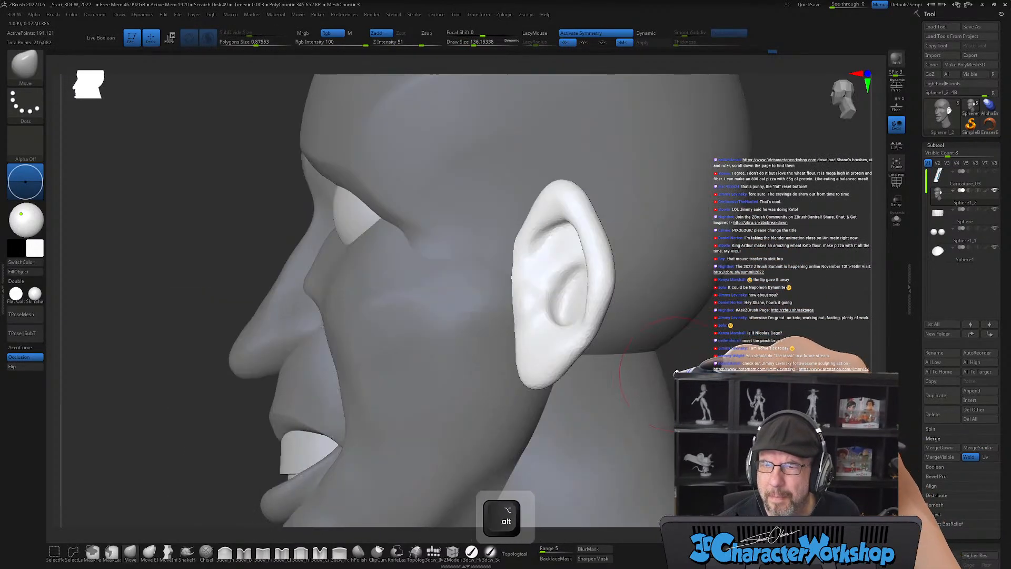
left_click_drag(731, 344, 643, 307, "alt")
key("s")
mouse_move(576, 282)
left_mouse_down()
mouse_move(642, 298)
mouse_move(586, 349)
left_mouse_up()
key("s")
left_click_drag(524, 279, 534, 279)
mouse_move(530, 288)
right_mouse_down()
mouse_move(546, 275)
mouse_move(546, 286)
mouse_move(592, 303)
right_mouse_up()
right_click_drag(507, 407, 474, 472)
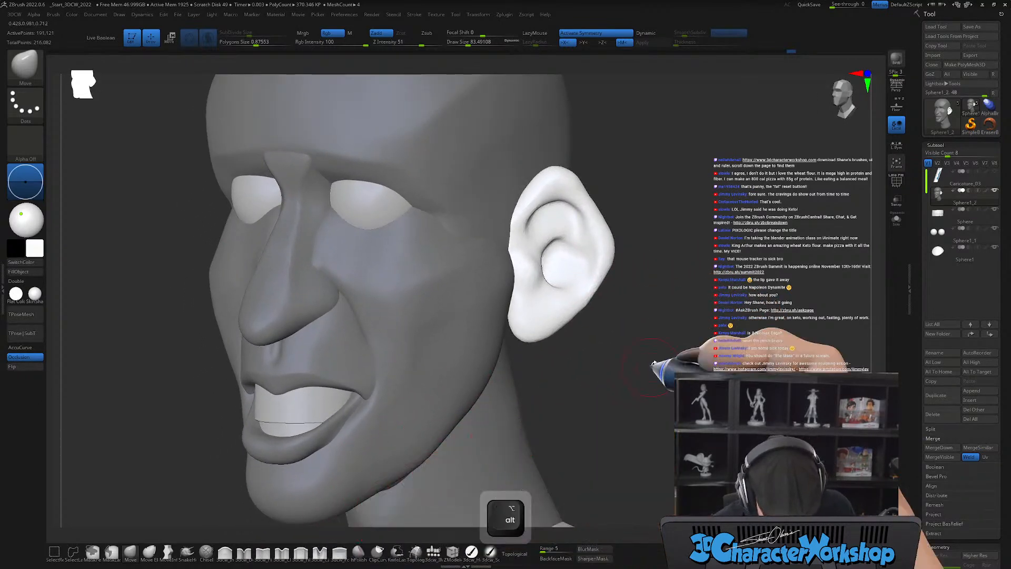
Build up the antihelix ridge inside the ear with the ClayBuildup brush at a draw size of about 39.
key("b")
key("c")
key("b")
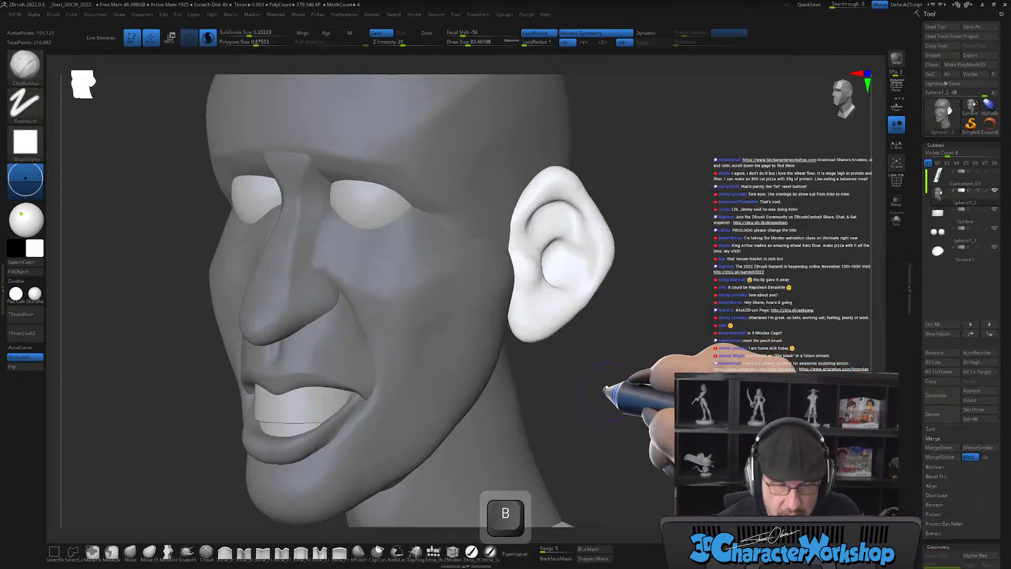
right_click_drag(614, 363, 620, 345, "ctrl")
key("s")
left_click_drag(628, 355, 623, 356)
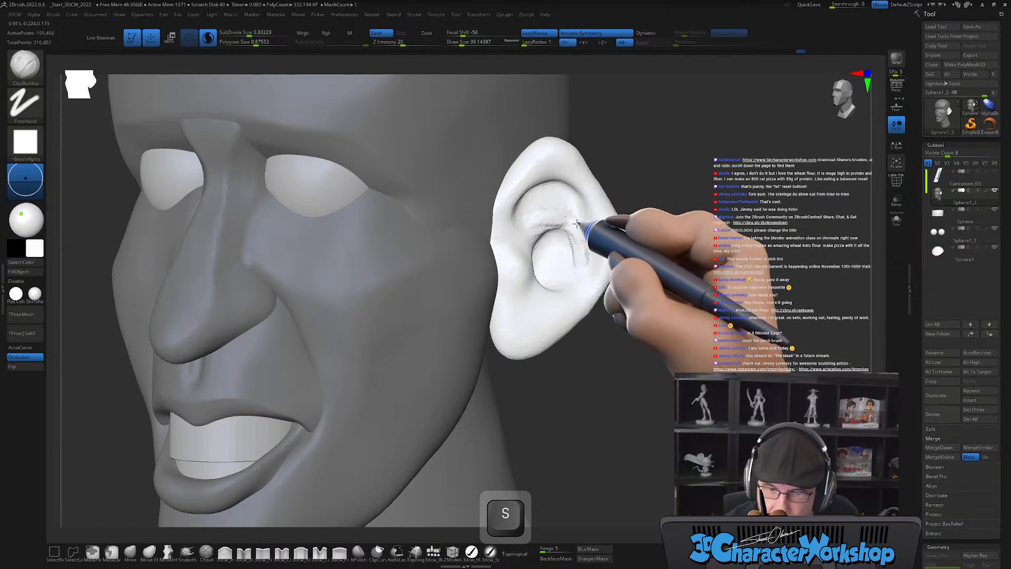
mouse_move(568, 217)
left_mouse_down()
mouse_move(548, 212)
mouse_move(582, 232)
left_mouse_up()
right_click_drag(605, 256, 580, 241, "shift")
mouse_move(587, 262)
left_mouse_down()
mouse_move(540, 312)
mouse_move(589, 257)
mouse_move(580, 229)
left_mouse_up()
Smooth the inner ear ridge and add finer ClayBuildup strokes to its upper branches at a draw size of about 33.
mouse_move(616, 347)
right_mouse_down()
mouse_move(598, 354)
mouse_move(592, 289)
right_mouse_up()
key("shift")
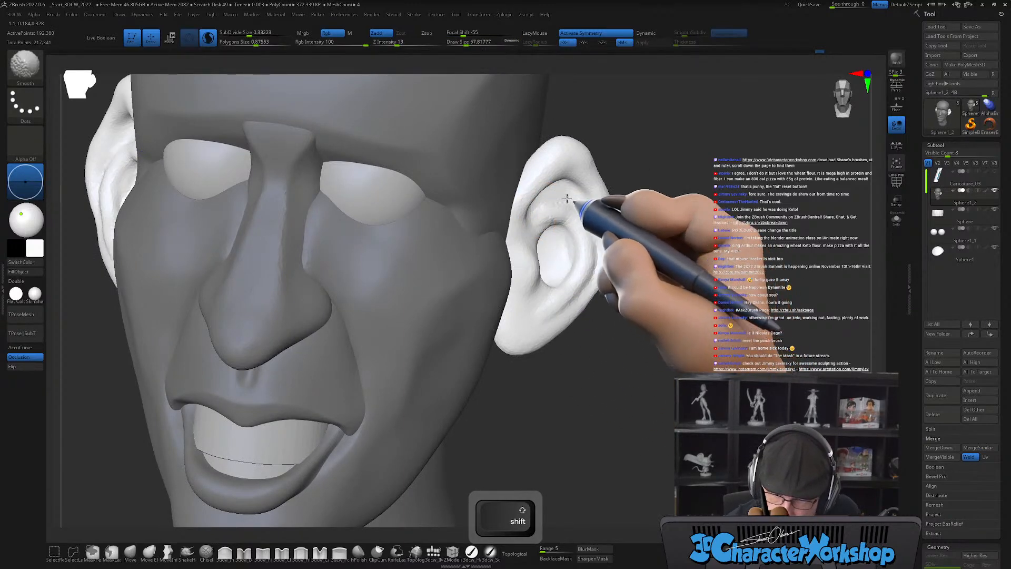
mouse_move(576, 199)
right_mouse_down()
mouse_move(653, 342)
mouse_move(641, 314)
right_mouse_up()
key("s")
left_click_drag(639, 314, 636, 315)
right_click_drag(653, 303, 629, 290)
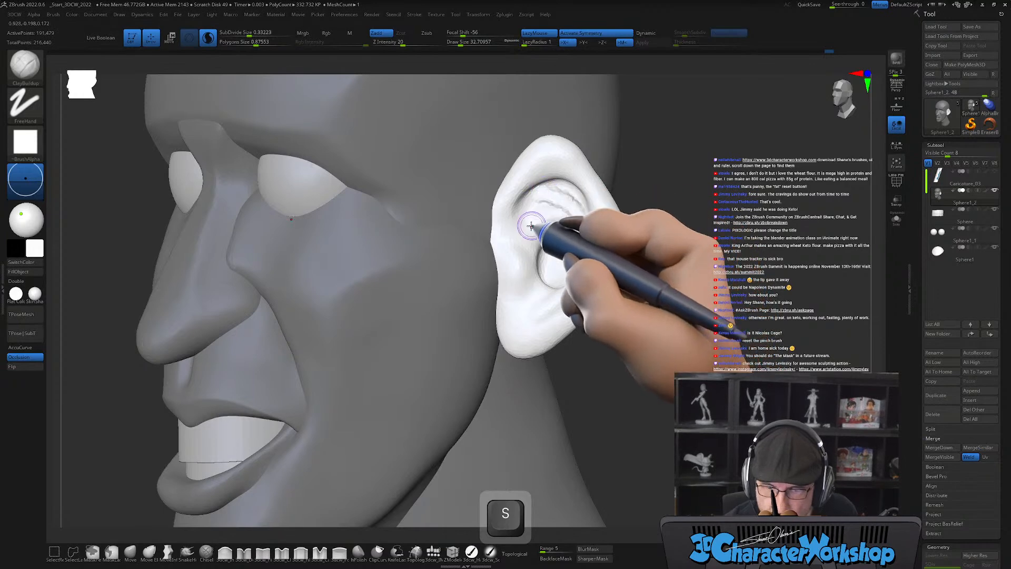
mouse_move(563, 221)
left_mouse_down()
mouse_move(533, 232)
mouse_move(567, 207)
mouse_move(557, 204)
mouse_move(590, 234)
left_mouse_up()
mouse_move(609, 296)
right_mouse_down()
mouse_move(614, 287)
mouse_move(601, 311)
right_mouse_up()
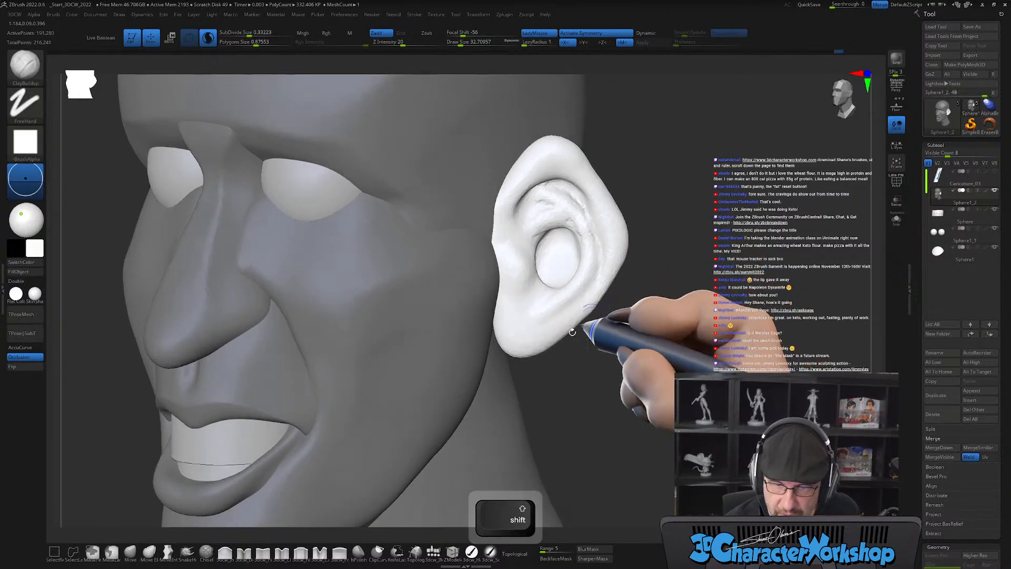
Shape the tragus and the start of the helix with the Move brush at a draw size of about 49, smoothing between strokes.
left_click(131, 551)
key("s")
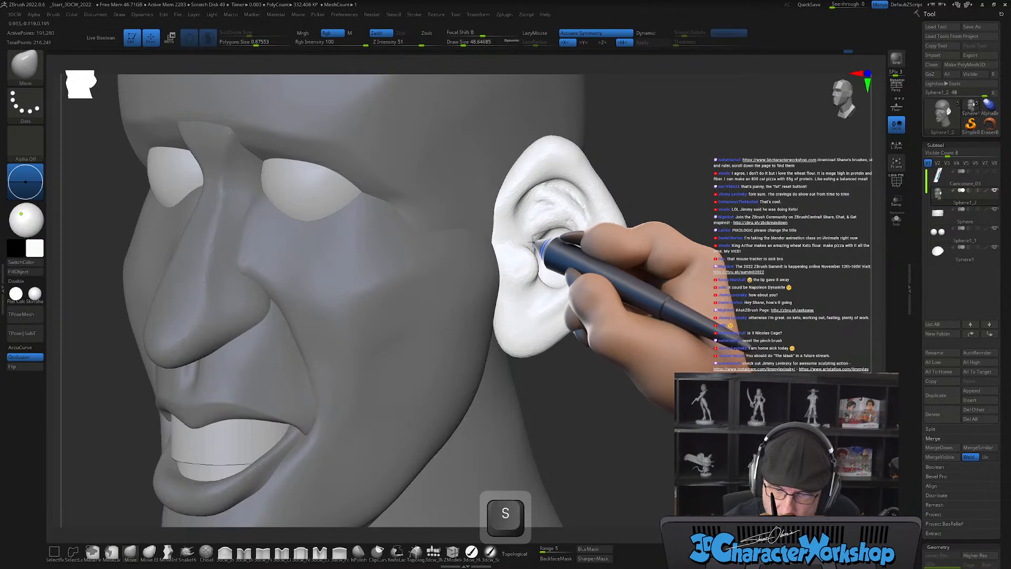
right_click_drag(548, 245, 528, 248)
left_click_drag(525, 244, 531, 244, "shift")
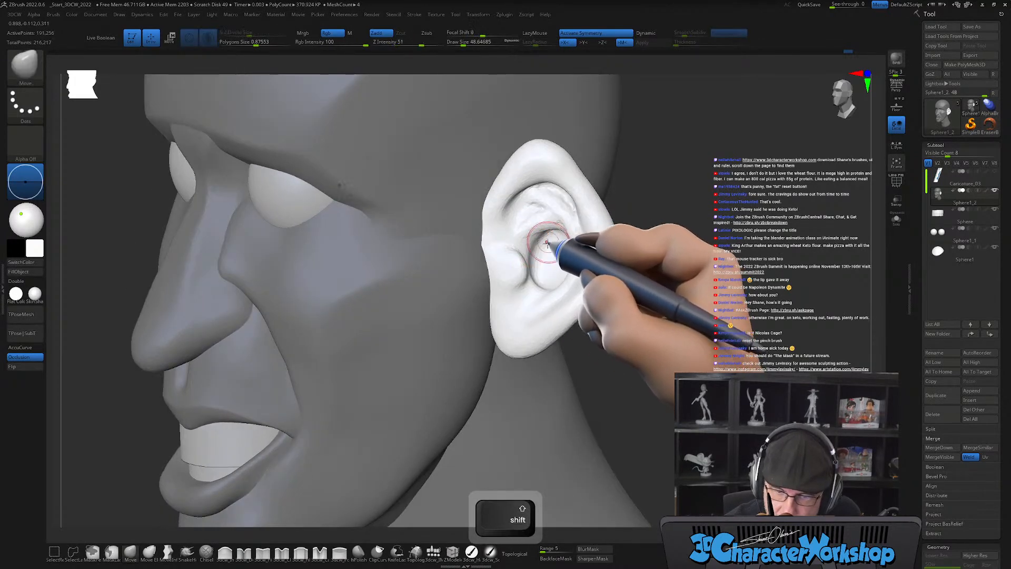
right_click_drag(530, 243, 538, 252)
left_click_drag(550, 263, 540, 260, "shift")
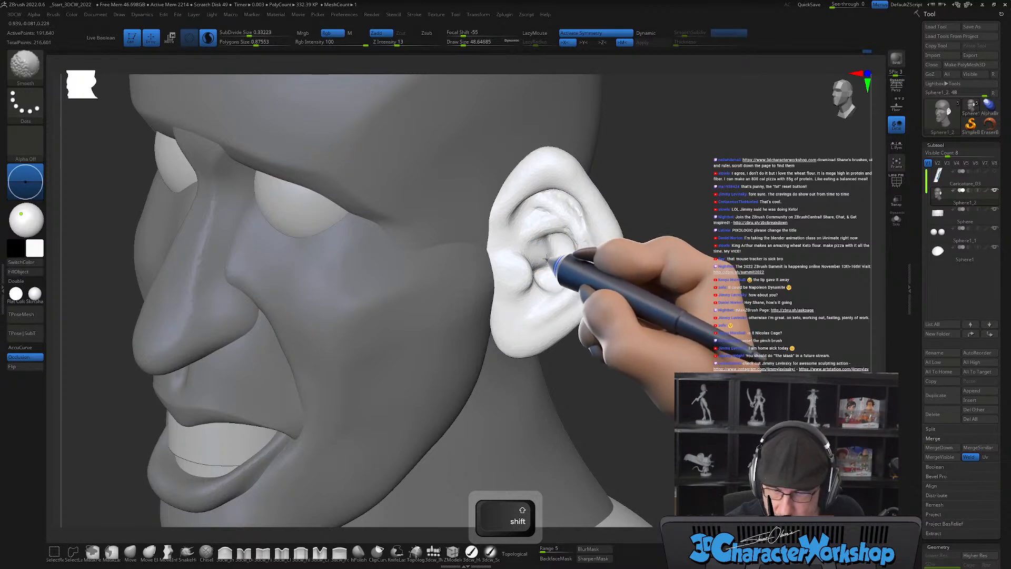
Smooth the clay strokes on the antihelix and along the ear's lower back rim.
left_click_drag(538, 224, 540, 212, "shift")
mouse_move(594, 298)
right_mouse_down()
mouse_move(610, 298)
mouse_move(607, 262)
right_mouse_up()
mouse_move(606, 262)
left_mouse_down("shift")
mouse_move(581, 204)
mouse_move(601, 260)
mouse_move(575, 302)
left_mouse_up("shift")
right_click_drag(655, 344, 657, 319, "alt")
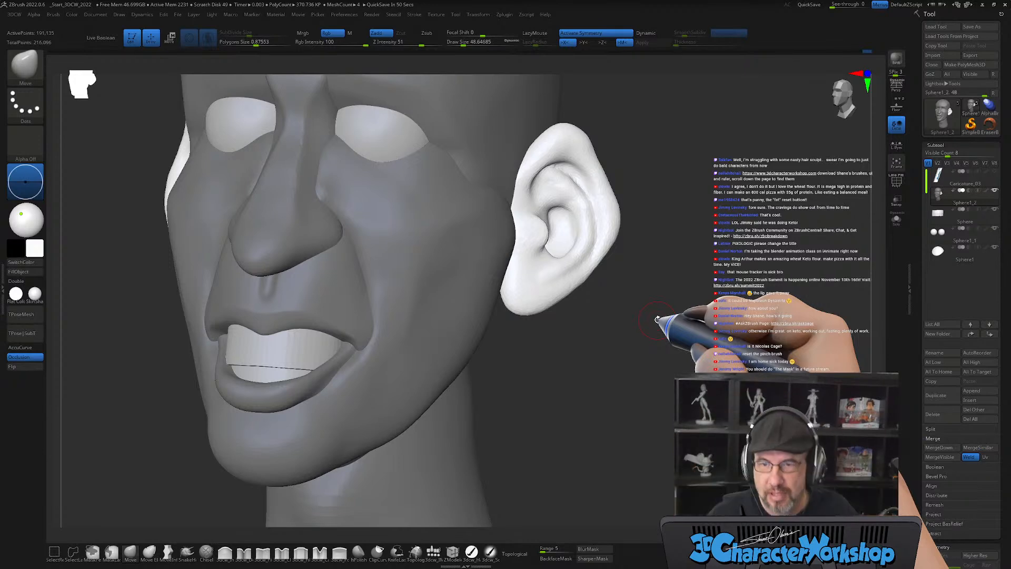
Refine the earlobe's shape with the Move brush at draw sizes of about 104 and 132.
left_click_drag(658, 326, 612, 338)
key("s")
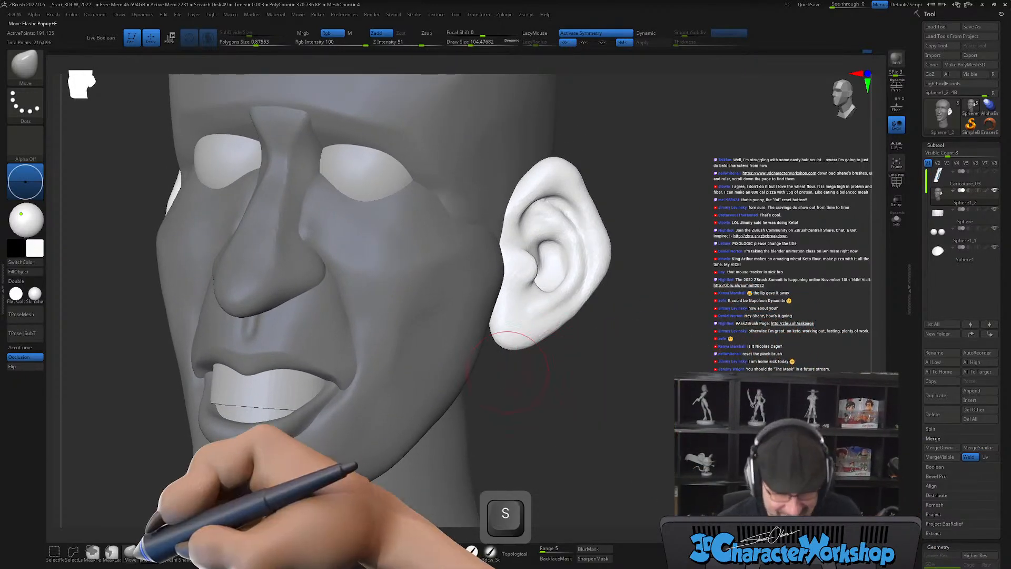
key("s")
mouse_move(540, 346)
left_mouse_down()
mouse_move(583, 365)
mouse_move(529, 338)
left_mouse_up()
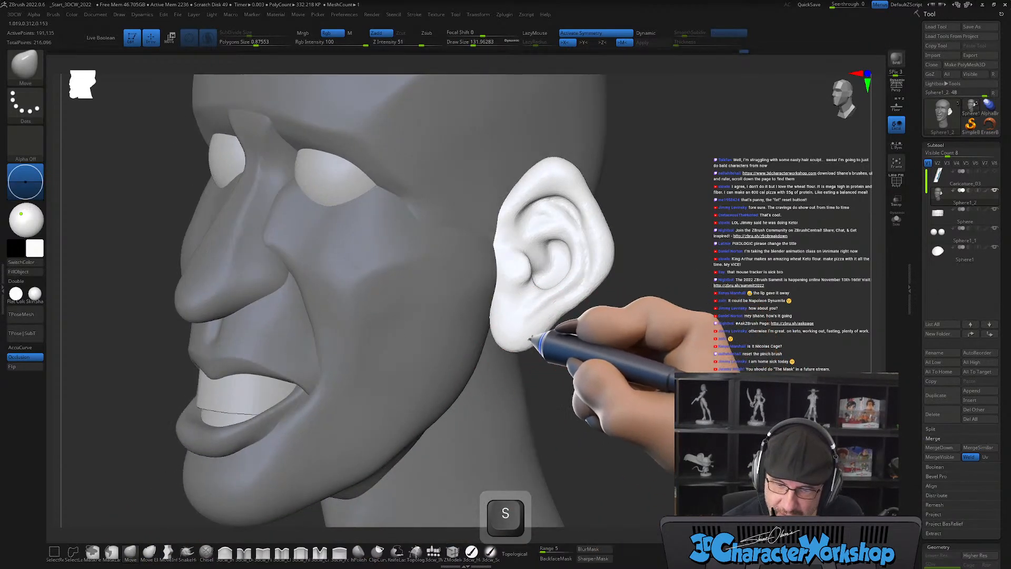
mouse_move(615, 364)
left_mouse_down()
mouse_move(632, 362)
mouse_move(590, 364)
left_mouse_up()
Clear the mask from the head.
left_click_drag(693, 320, 664, 375, "alt")
left_click_drag(598, 376, 583, 319, "alt")
left_click_drag(584, 329, 492, 344, "ctrl")
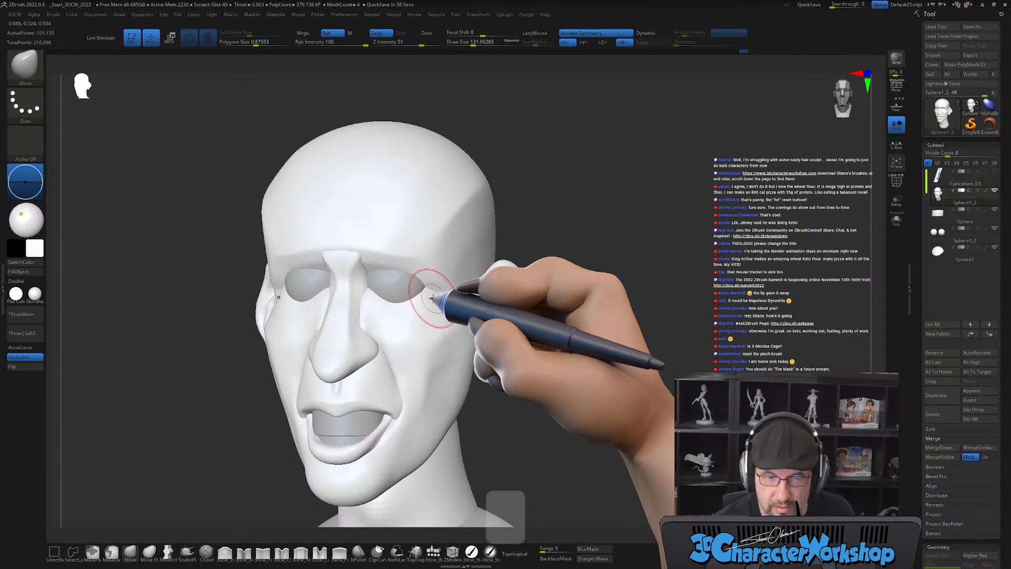
Reshape the inner brow above the nose bridge with the Move brush at a draw size of about 234.
left_click_drag(421, 307, 436, 312, "alt")
right_click_drag(436, 312, 444, 305, "alt")
right_click_drag(396, 250, 420, 256)
key("s")
left_click_drag(388, 252, 382, 248)
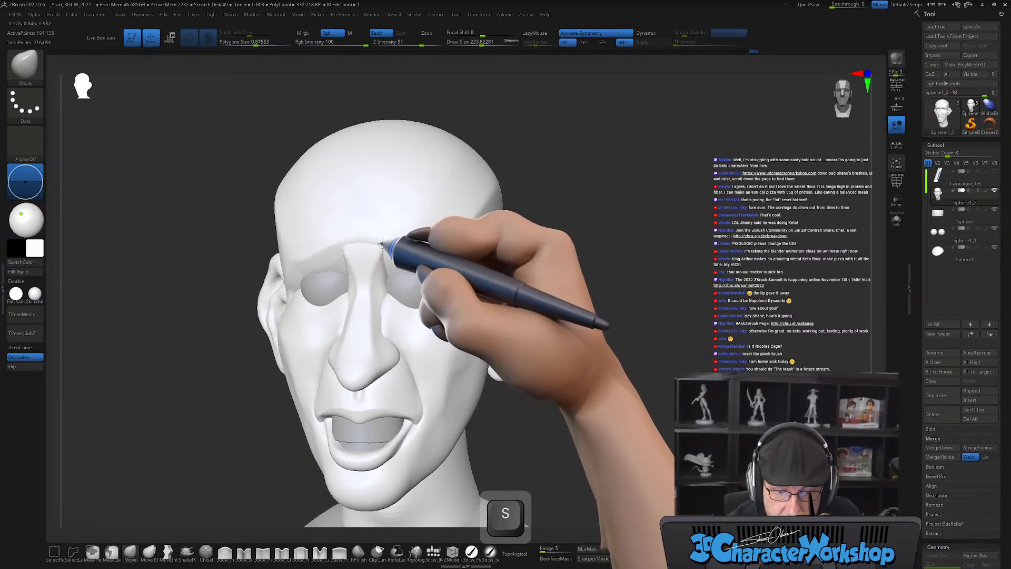
Reshape the outer brow and upper eye sockets with the Move brush at draw sizes of about 207 and 124, smoothing the area.
right_click_drag(501, 273, 420, 263)
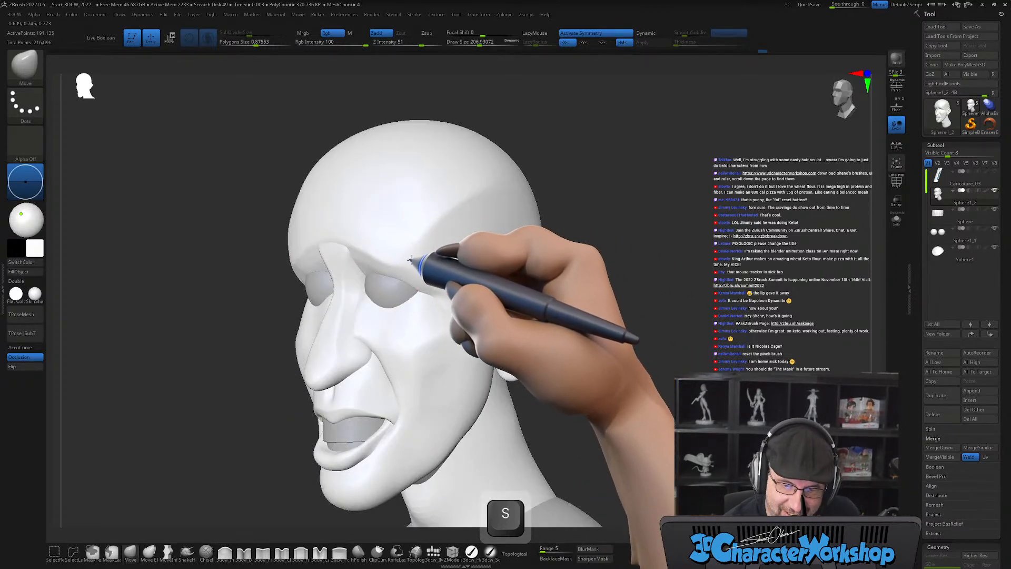
mouse_move(396, 260)
right_mouse_down()
mouse_move(447, 298)
mouse_move(449, 322)
right_mouse_up()
key("s")
left_click_drag(414, 303, 396, 302)
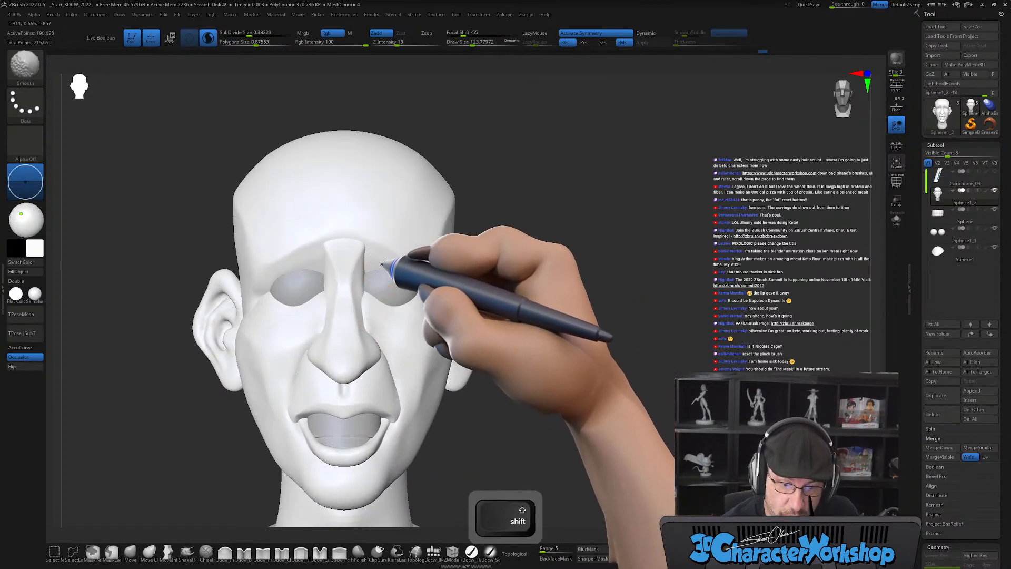
right_click_drag(452, 289, 456, 345)
right_click_drag(370, 383, 492, 357)
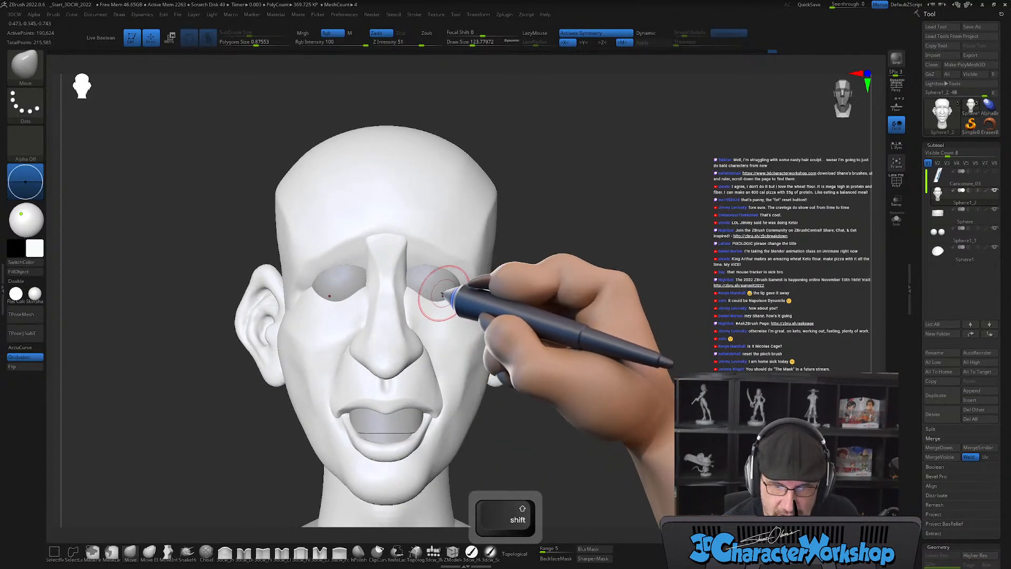
right_click_drag(472, 308, 479, 361)
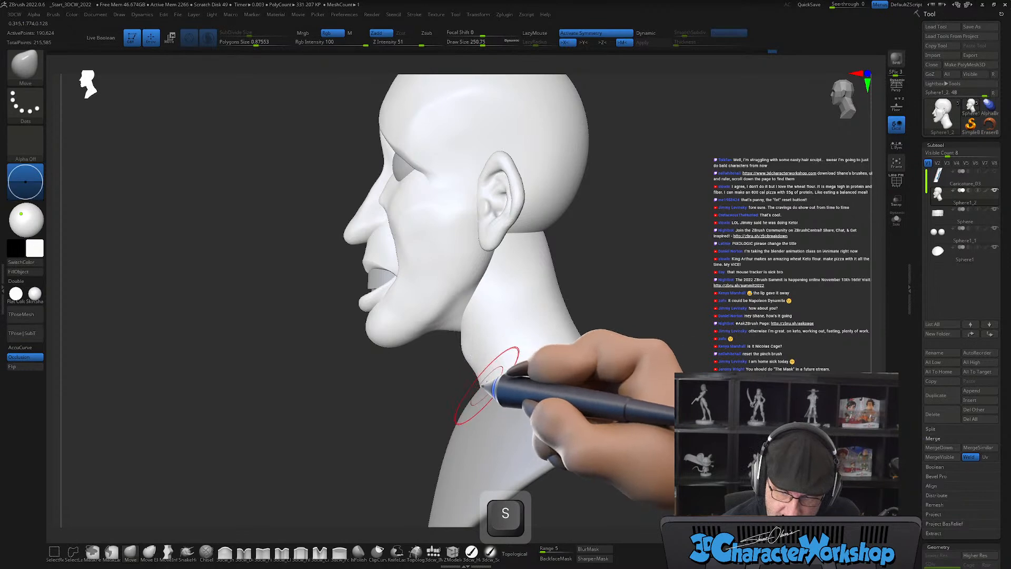
right_click_drag(500, 406, 441, 356)
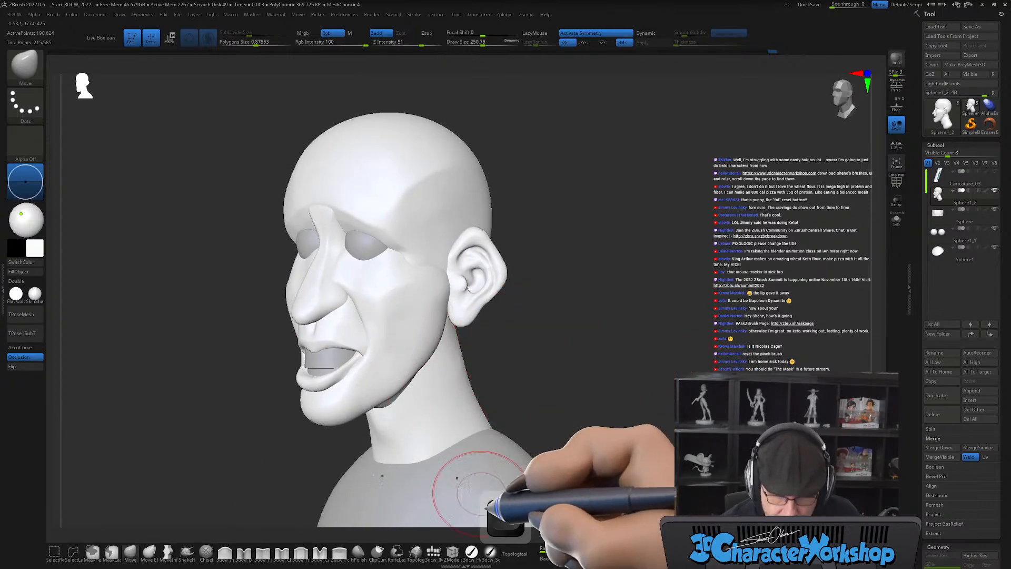
Flatten the cheek and brow planes with the hPolish brush at draw sizes of about 251 and 192.
left_click(358, 552)
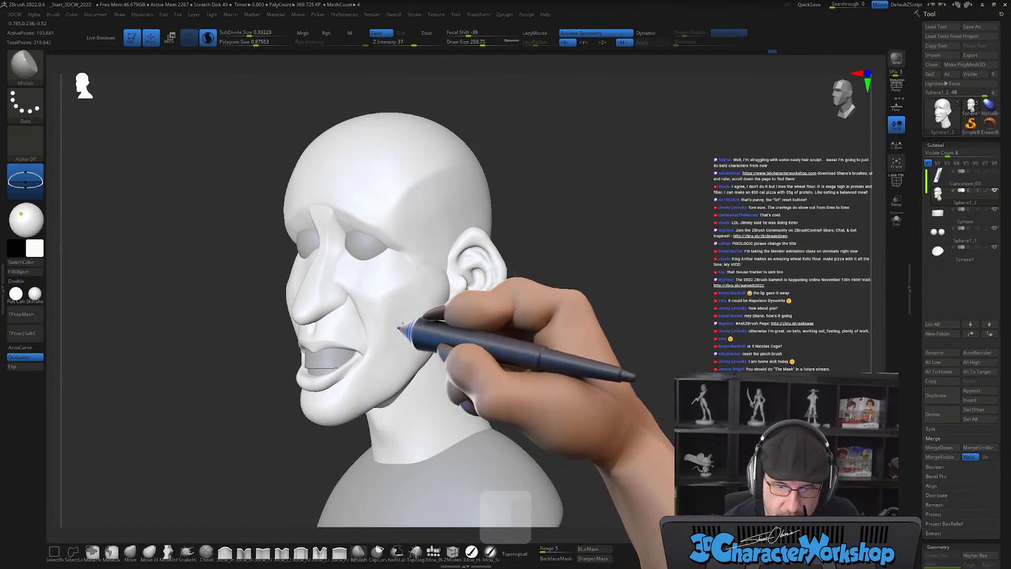
mouse_move(428, 374)
right_mouse_down()
mouse_move(539, 364)
mouse_move(424, 335)
mouse_move(463, 402)
mouse_move(425, 355)
mouse_move(444, 316)
mouse_move(428, 338)
mouse_move(542, 388)
mouse_move(558, 361)
mouse_move(548, 365)
mouse_move(643, 424)
mouse_move(546, 445)
mouse_move(506, 400)
right_mouse_up()
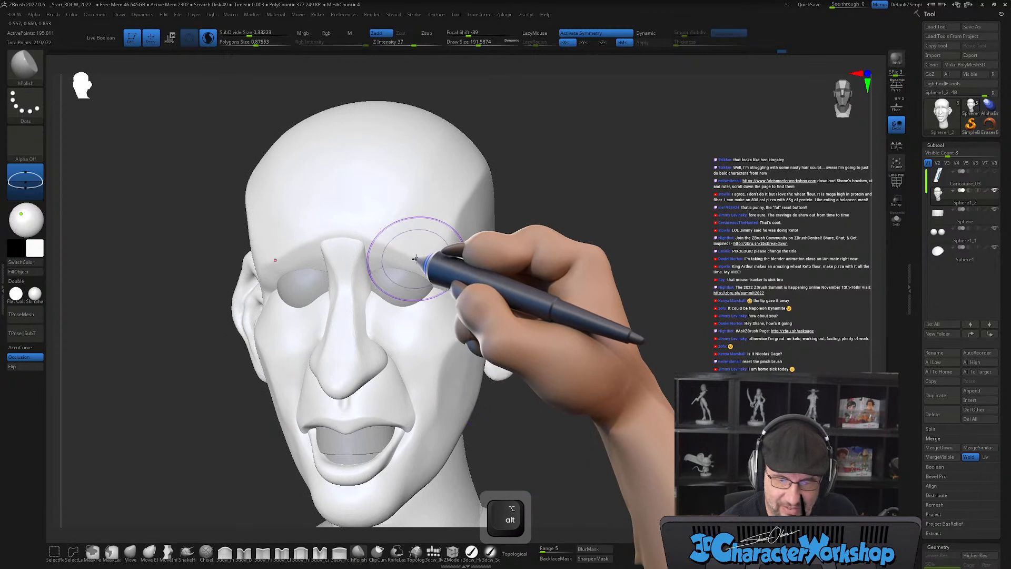
right_click_drag(424, 271, 421, 276)
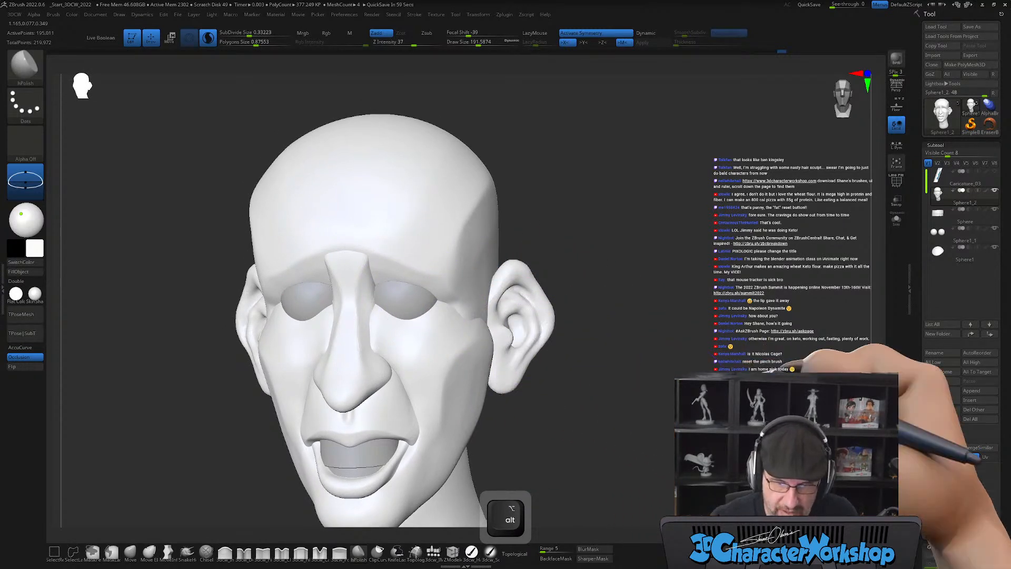
Duplicate the eyeballs subtool and scale the copies up slightly as eyelid shells, with local symmetry enabled.
left_click(955, 235)
left_click(936, 395)
key("w")
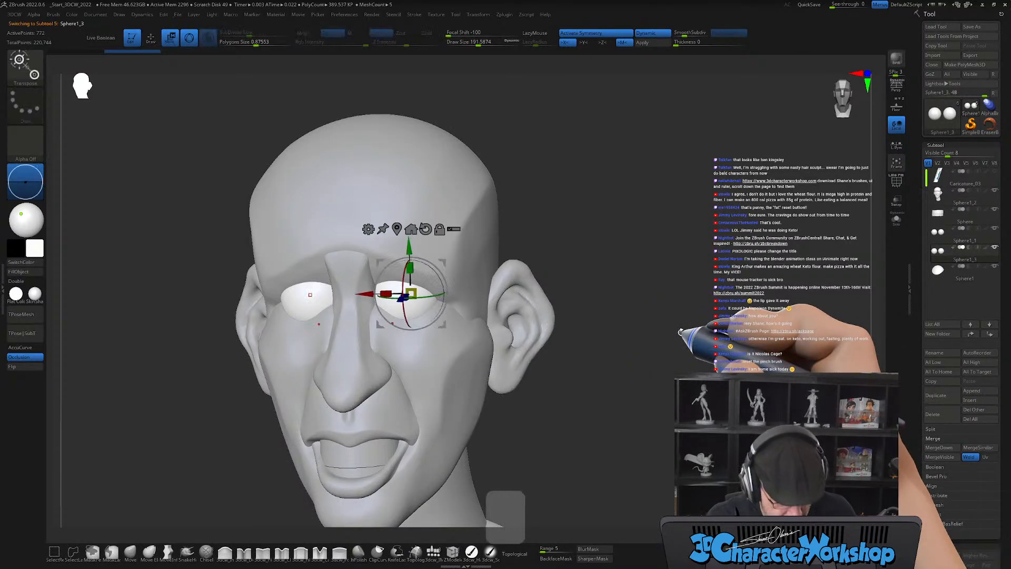
left_click_drag(412, 289, 413, 293)
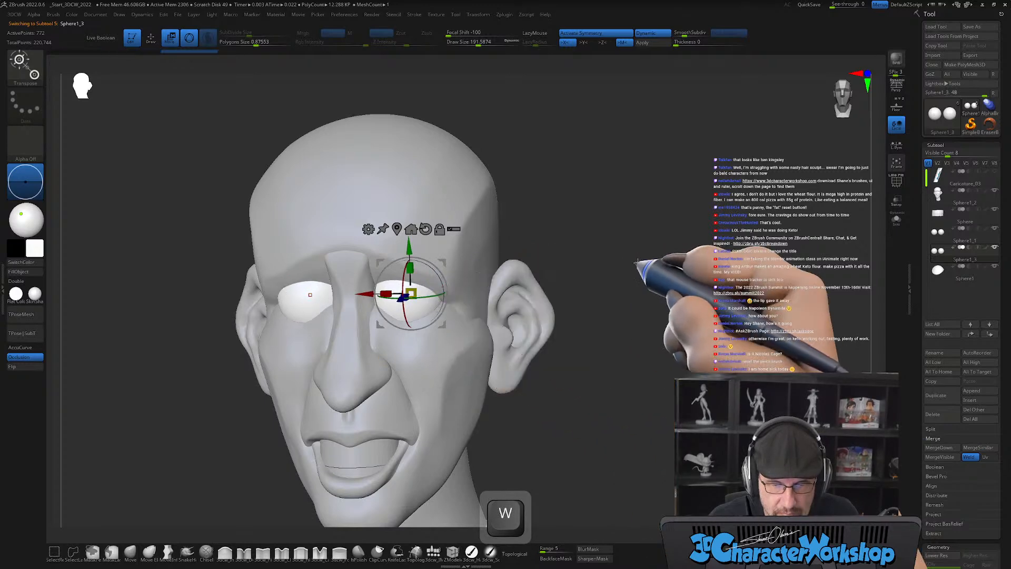
key("ctrl+z")
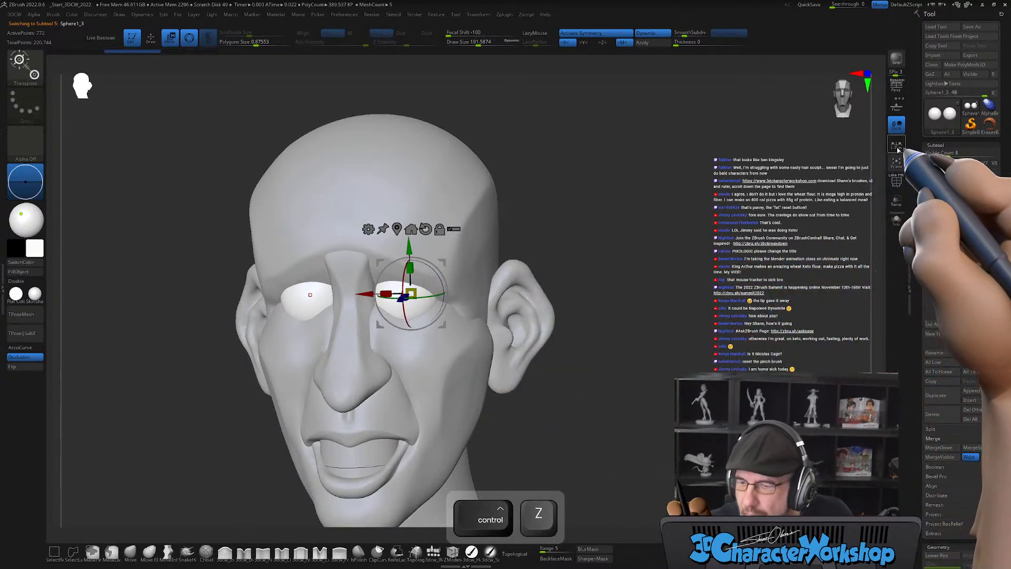
left_click_drag(424, 293, 429, 291)
key("q")
key("shift")
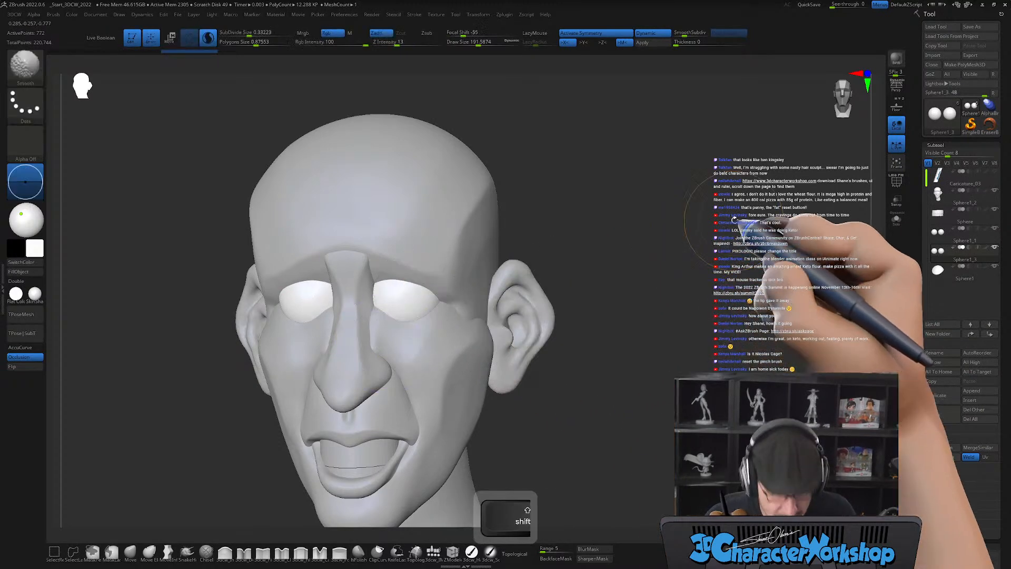
Show the wireframe, apply dynamic subdivision to the duplicated eyeballs, and delete their lower subdivision levels.
key("shift+f")
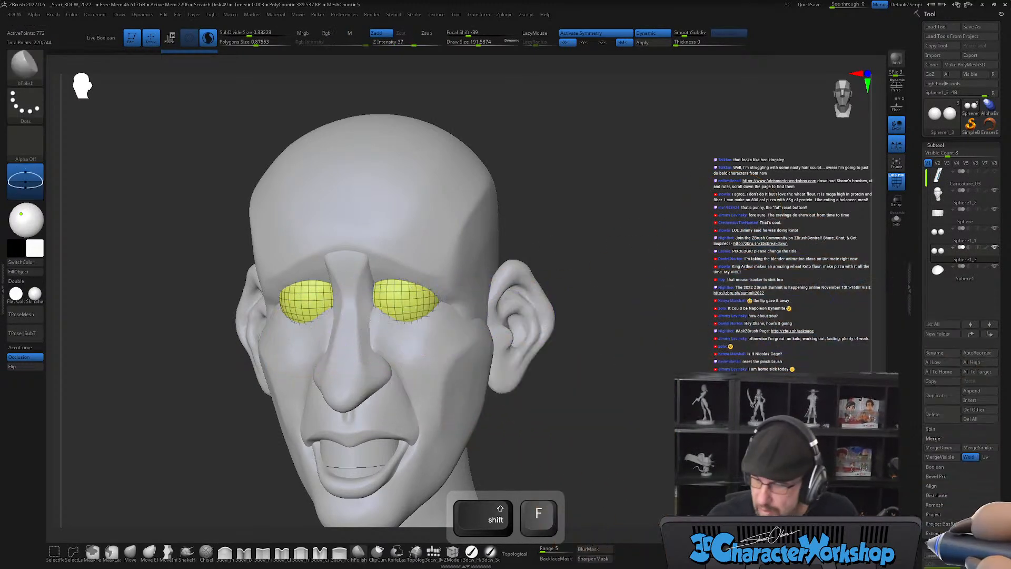
left_click(647, 33)
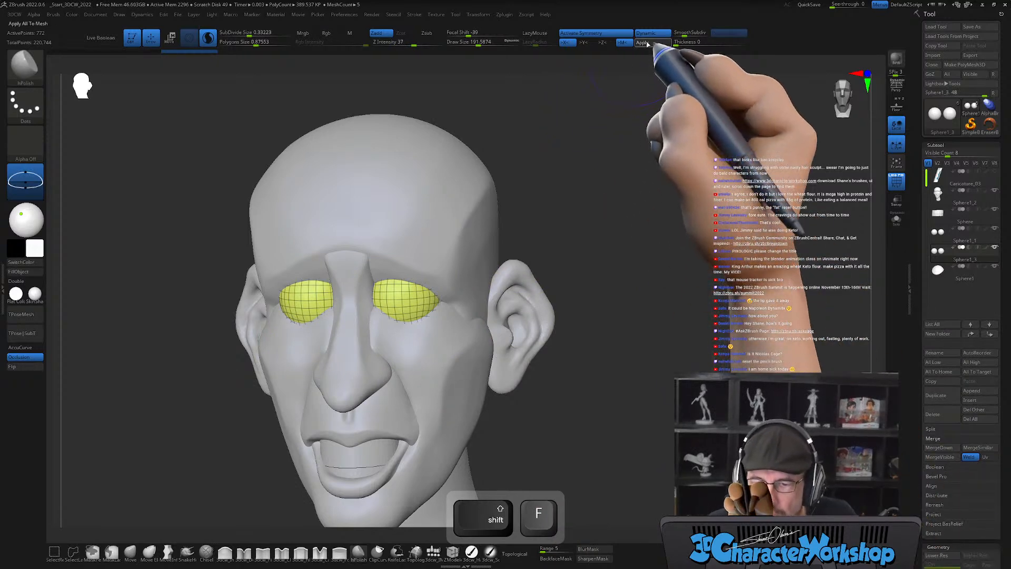
scroll(948, 505, "down", 2)
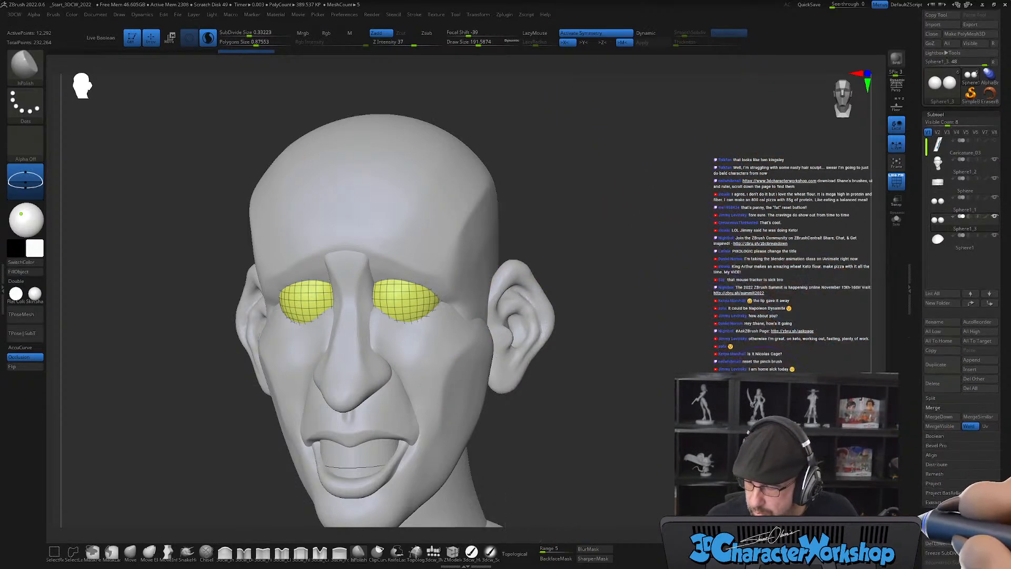
left_click(931, 543)
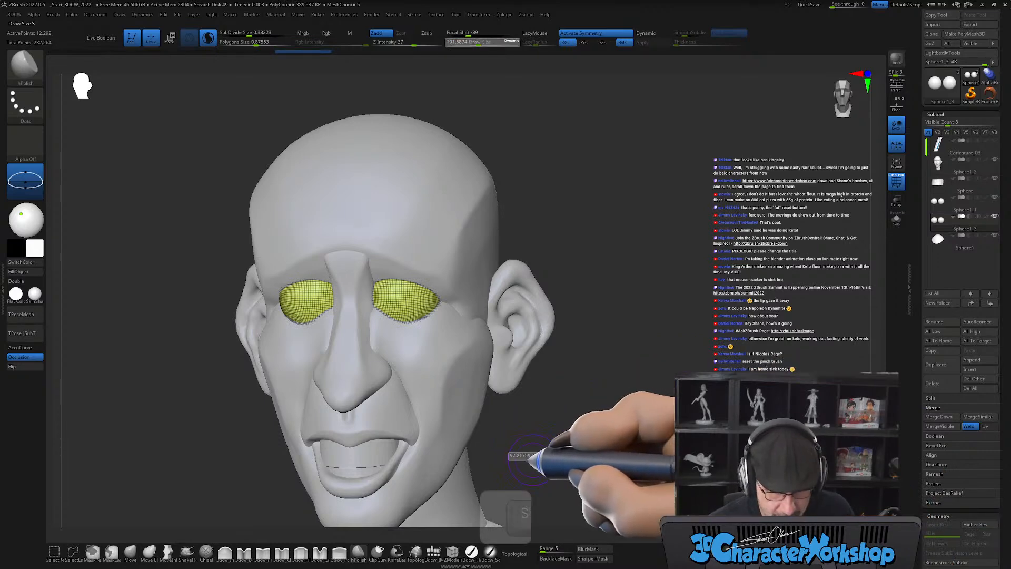
Try to carve eye openings into the duplicated eyeballs with the 3dcw_Detail brush at a draw size of about 77.
key("s")
left_click(243, 551)
mouse_move(585, 400)
left_mouse_down()
mouse_move(598, 418)
mouse_move(609, 413)
mouse_move(619, 357)
left_mouse_up()
key("s")
mouse_move(425, 323)
left_mouse_down("alt")
mouse_move(441, 338)
mouse_move(399, 314)
mouse_move(457, 317)
left_mouse_up("alt")
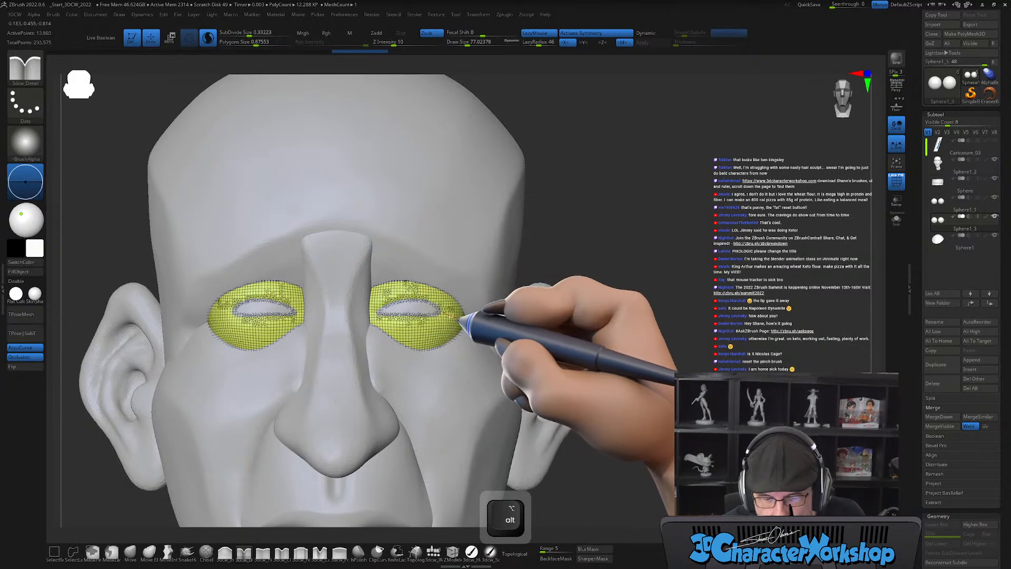
right_click_drag(484, 338, 445, 352)
key("ctrl+z")
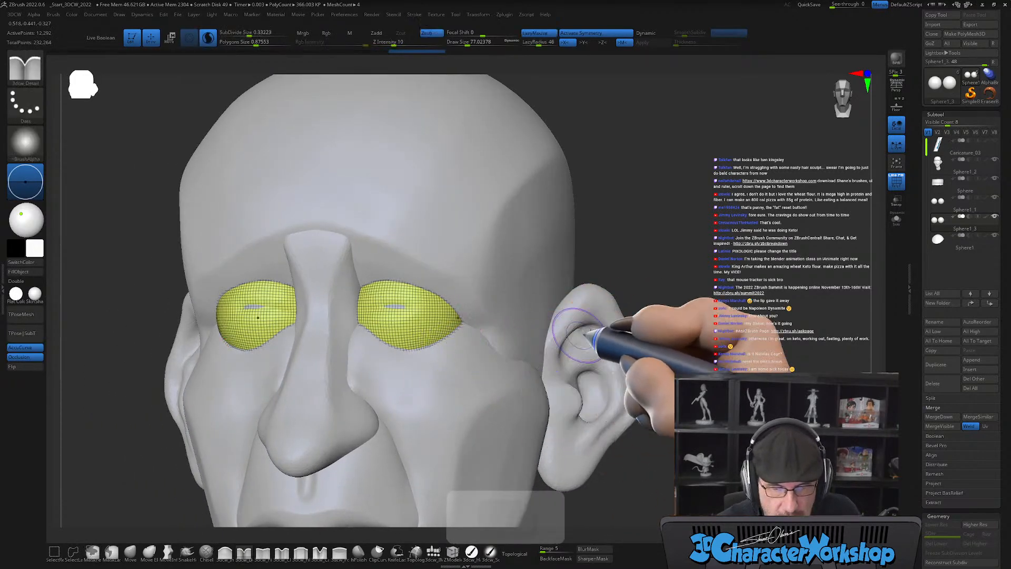
Set the SubDivide Size to 0.14412 and smooth over the duplicated eyeballs to make their mesh denser.
right_click_drag(673, 329, 666, 331, "shift")
left_click(245, 34, "shift")
left_click_drag(246, 34, 242, 33)
mouse_move(407, 296)
left_mouse_down("shift")
mouse_move(370, 322)
mouse_move(414, 323)
mouse_move(406, 337)
left_mouse_up("shift")
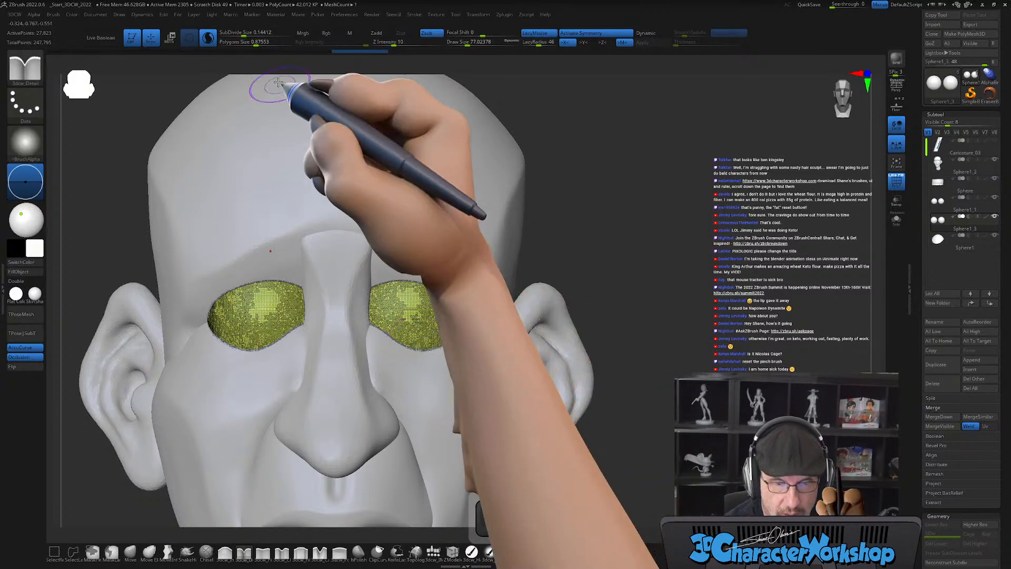
Lower the SubDivide Size to 0.09888 and smooth over the eyelid shells again to refine their mesh.
left_click_drag(244, 33, 241, 33)
mouse_move(426, 311)
left_mouse_down("shift")
mouse_move(417, 289)
mouse_move(396, 329)
left_mouse_up("shift")
key("s")
left_click_drag(564, 277, 568, 277)
mouse_move(443, 323)
left_mouse_down("shift")
mouse_move(389, 289)
mouse_move(459, 339)
left_mouse_up("shift")
Hide the wireframe and carve a curved upper lid line into the eyelid shells with 3dcw_Detail at draw size about 37 and Z Intensity 14.
key("s")
left_click_drag(606, 293, 585, 297)
left_click(187, 551)
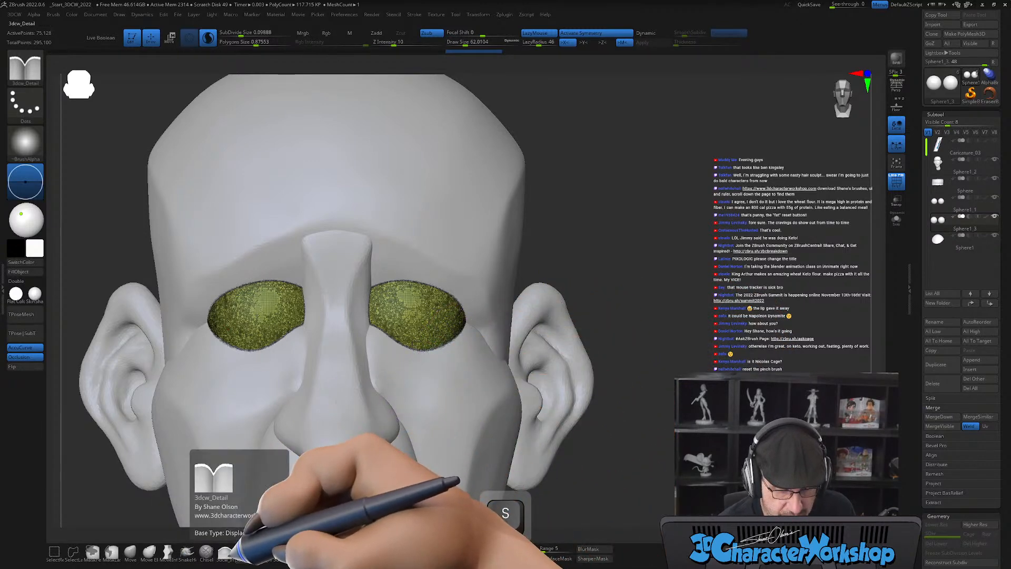
left_click_drag(434, 368, 431, 368)
key("shift+f")
right_click_drag(447, 379, 438, 413, "alt")
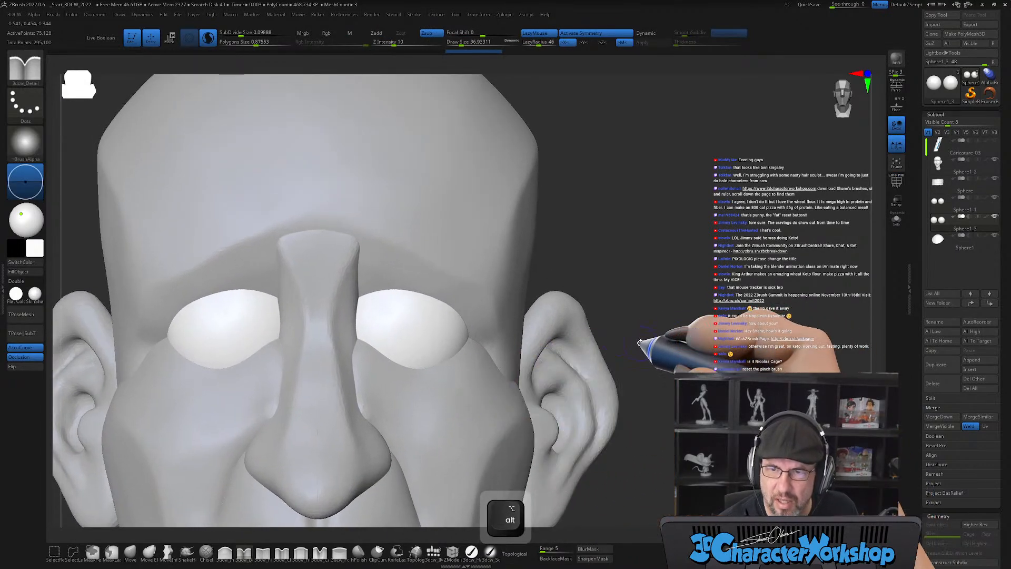
right_click_drag(395, 316, 459, 352, "alt")
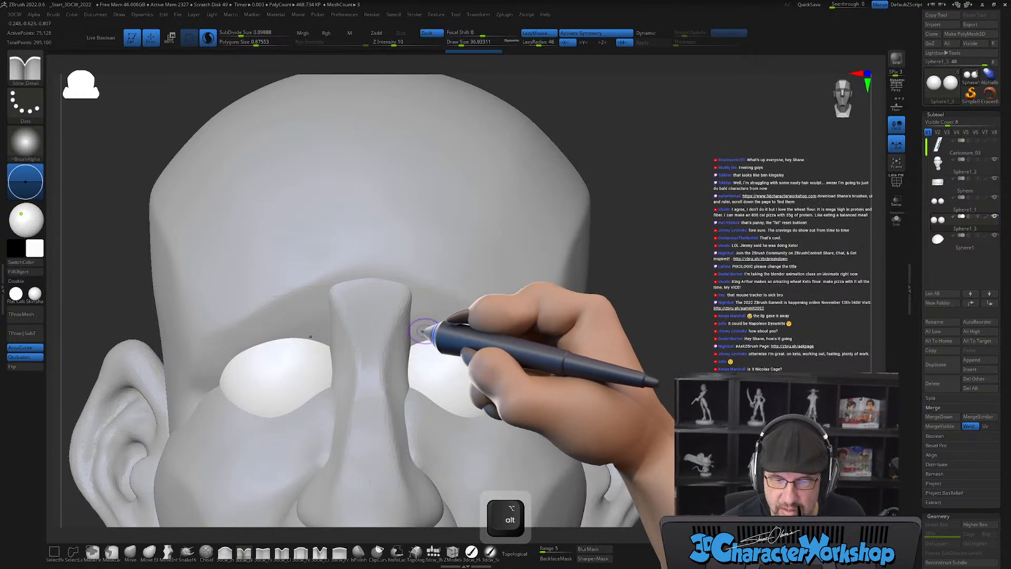
left_click_drag(396, 42, 399, 42)
mouse_move(655, 298)
left_mouse_down("alt")
mouse_move(646, 310)
mouse_move(651, 284)
left_mouse_up("alt")
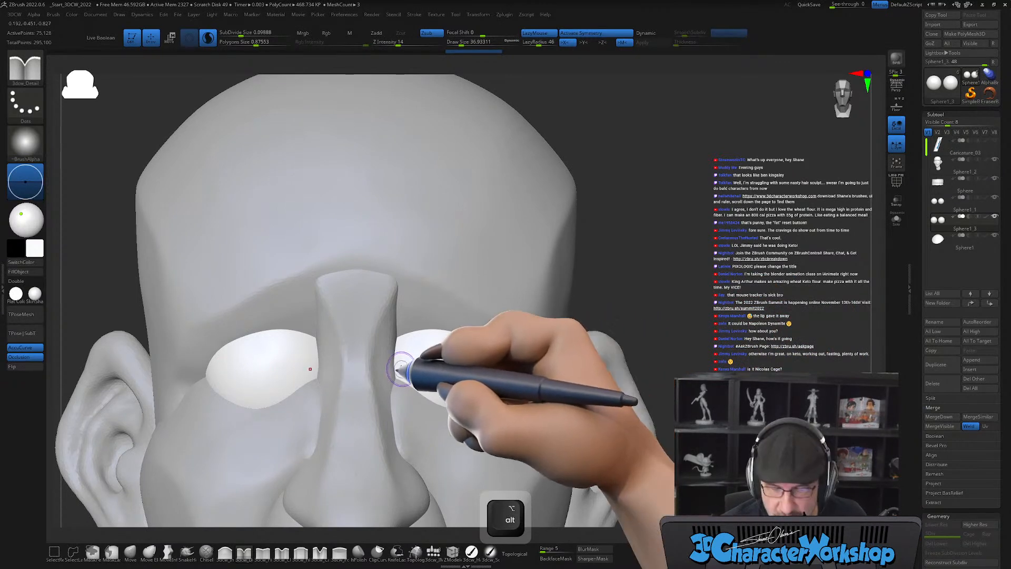
left_click_drag(414, 350, 428, 345)
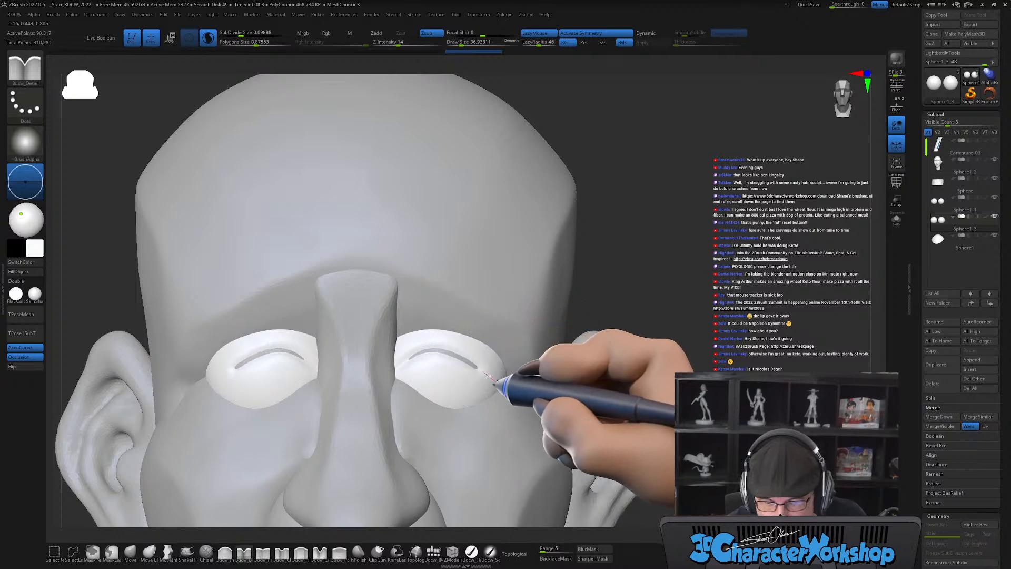
Widen the cuts into full almond-shaped eye openings, reducing the 3dcw_Detail brush to a draw size of about 31.
left_click_drag(700, 350, 513, 363)
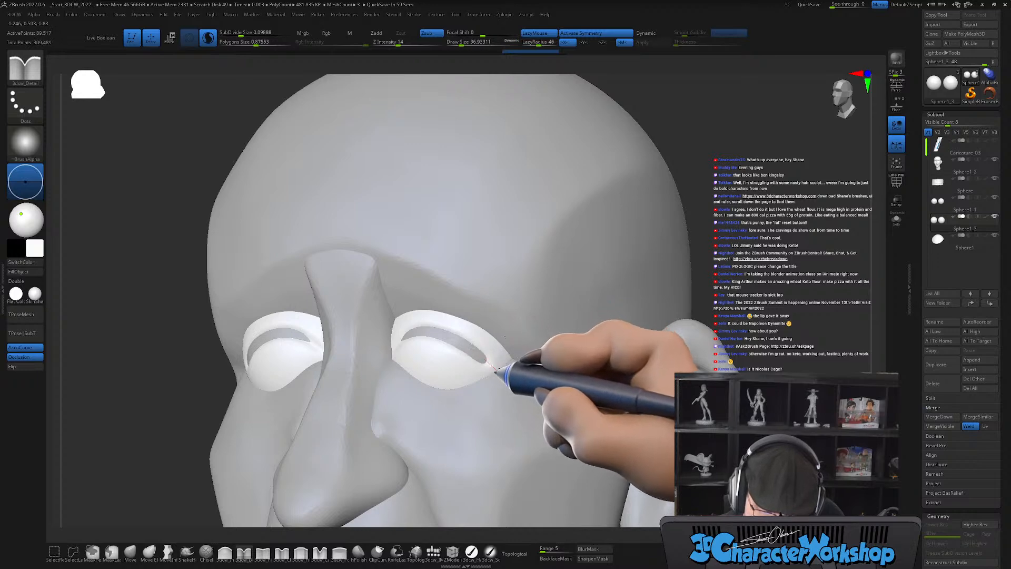
left_click_drag(503, 376, 510, 384)
mouse_move(517, 401)
right_mouse_down()
mouse_move(546, 401)
mouse_move(509, 411)
right_mouse_up()
right_click_drag(415, 352, 418, 348)
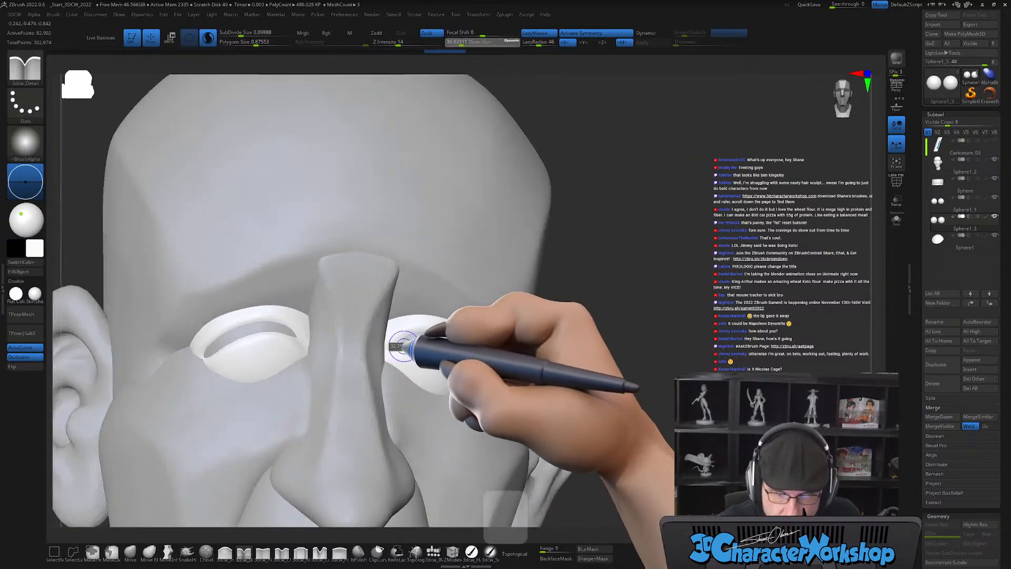
left_click_drag(388, 350, 412, 334)
right_click_drag(506, 325, 386, 333)
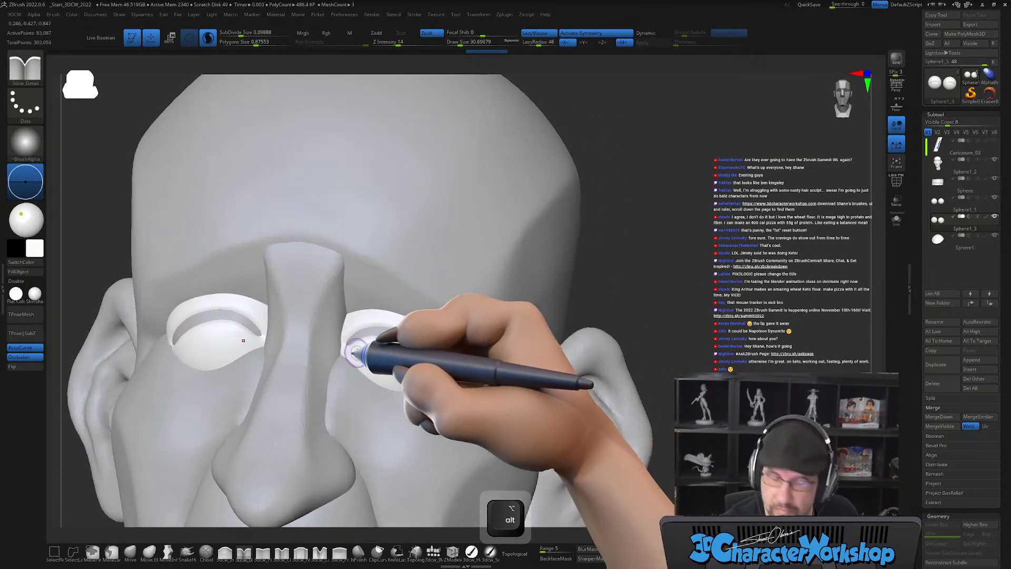
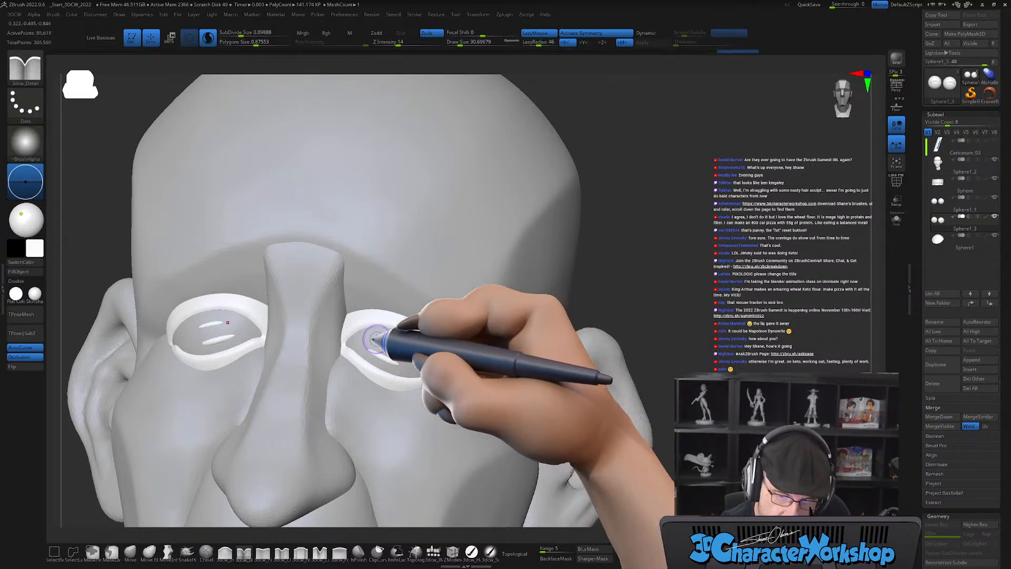
Smooth the eyelid rims around the outer eye corners with the Smooth brush at a Z Intensity of 34.
mouse_move(415, 345)
right_mouse_down()
mouse_move(458, 356)
mouse_move(462, 371)
mouse_move(383, 353)
mouse_move(451, 352)
mouse_move(443, 392)
mouse_move(453, 369)
right_mouse_up()
key("shift")
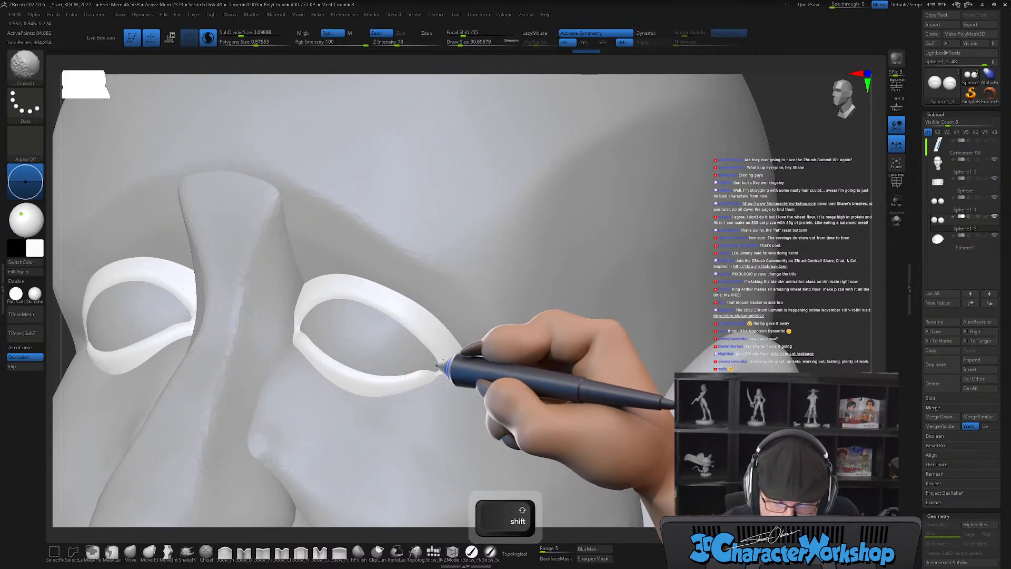
left_click_drag(405, 45, 412, 48, "shift")
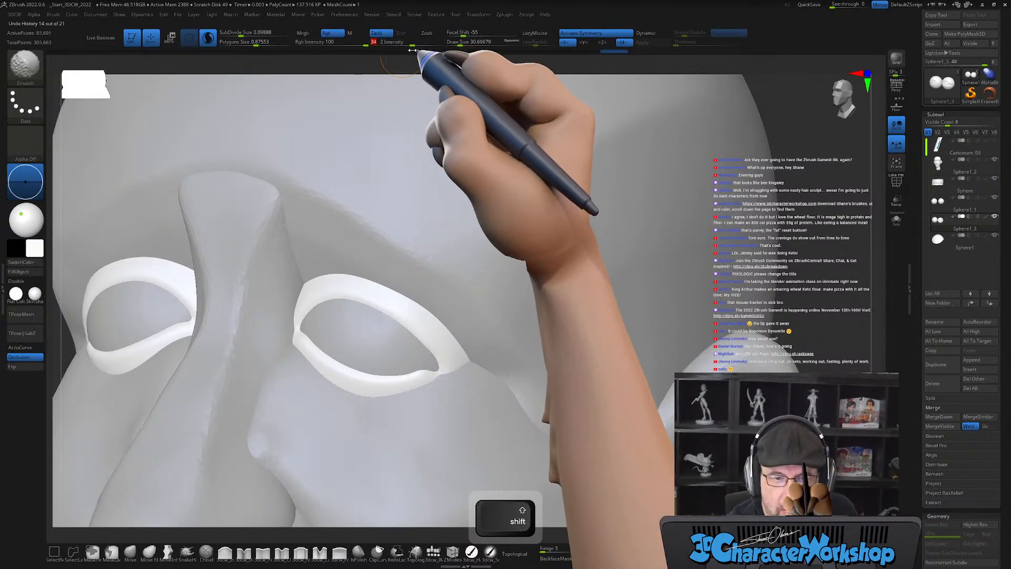
right_click_drag(470, 397, 444, 373, "shift")
Define the inner edges of the lower and upper eyelids with the 3dcw_Detail brush at draw sizes of about 22 and 14.
key("s")
left_click_drag(444, 373, 440, 377)
mouse_move(444, 380)
right_mouse_down()
mouse_move(429, 403)
mouse_move(416, 394)
right_mouse_up()
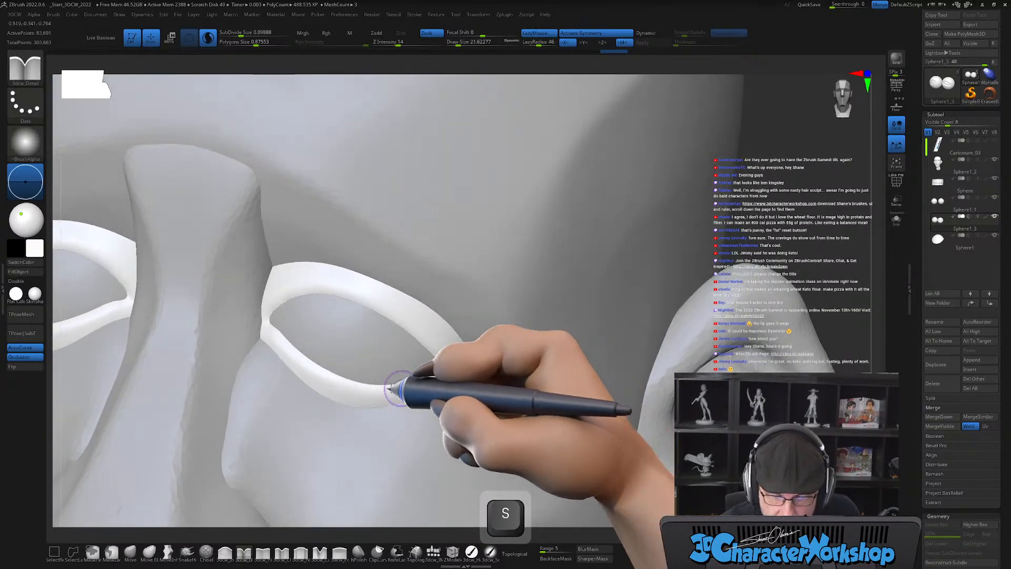
key("s")
mouse_move(277, 336)
left_mouse_down()
mouse_move(304, 371)
mouse_move(369, 392)
left_mouse_up()
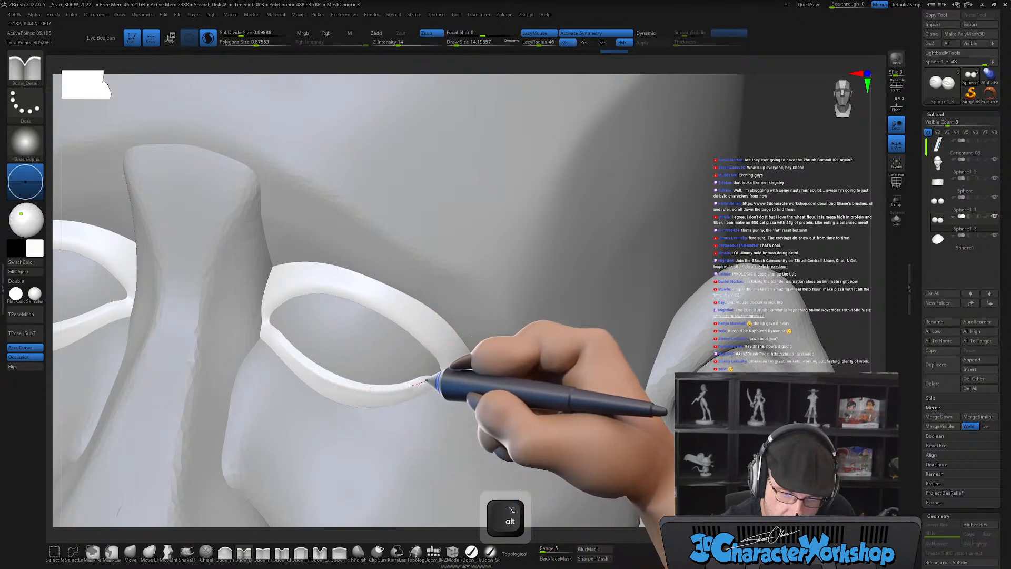
right_click_drag(461, 333, 403, 250)
mouse_move(273, 296)
left_mouse_down("alt")
mouse_move(317, 267)
mouse_move(366, 262)
mouse_move(397, 279)
mouse_move(431, 325)
left_mouse_up("alt")
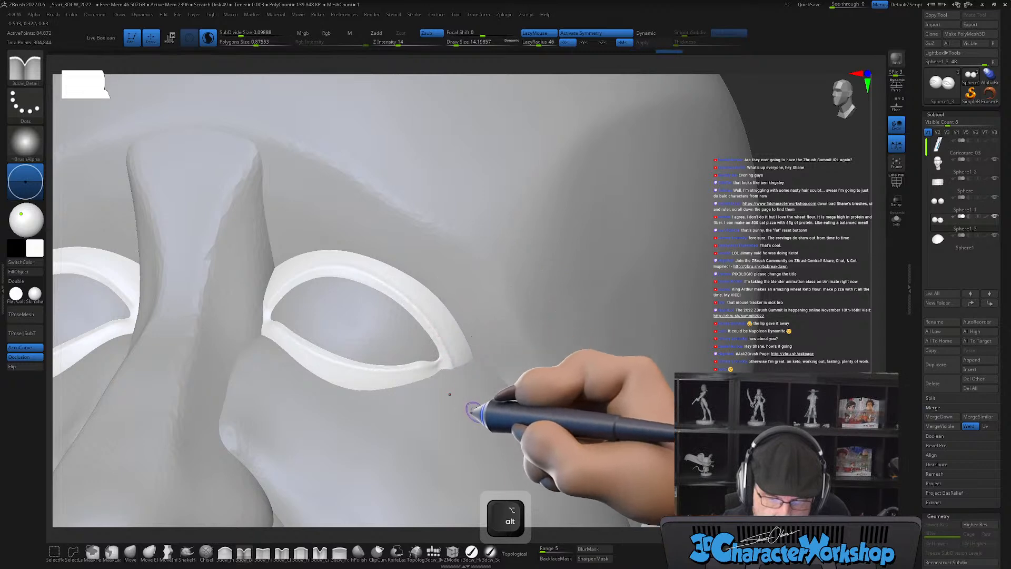
Smooth the outer eyelid corners where the upper and lower rims meet, at a draw size of about 23.
right_click_drag(524, 411, 463, 360)
key("shift")
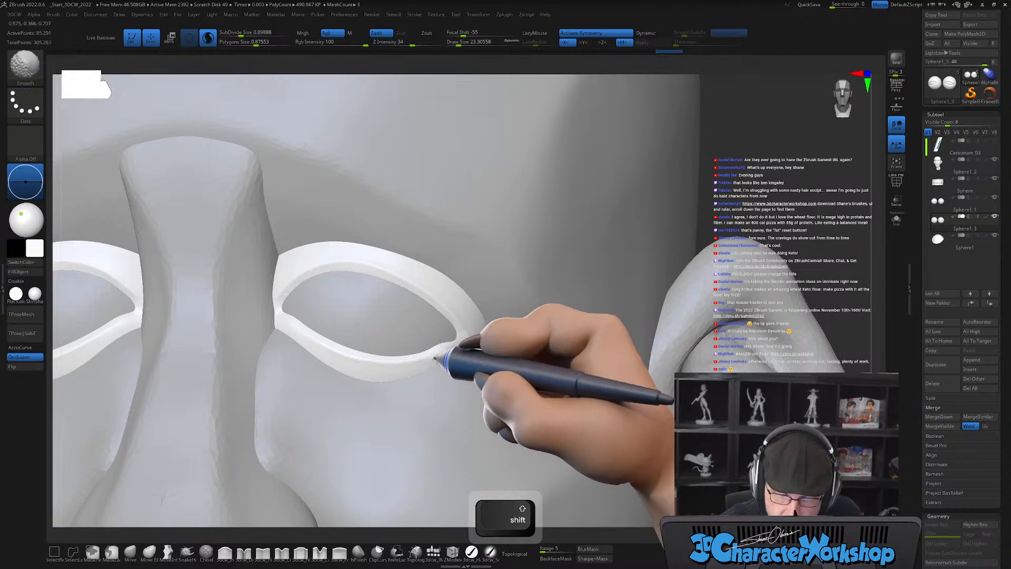
left_click_drag(450, 348, 470, 344, "shift")
mouse_move(494, 362)
right_mouse_down()
mouse_move(483, 368)
mouse_move(490, 363)
right_mouse_up()
Build up and flatten the outer eyelid corners with the 3dcw_Inflate and hPolish brushes at a draw size of about 27.
left_click(218, 551)
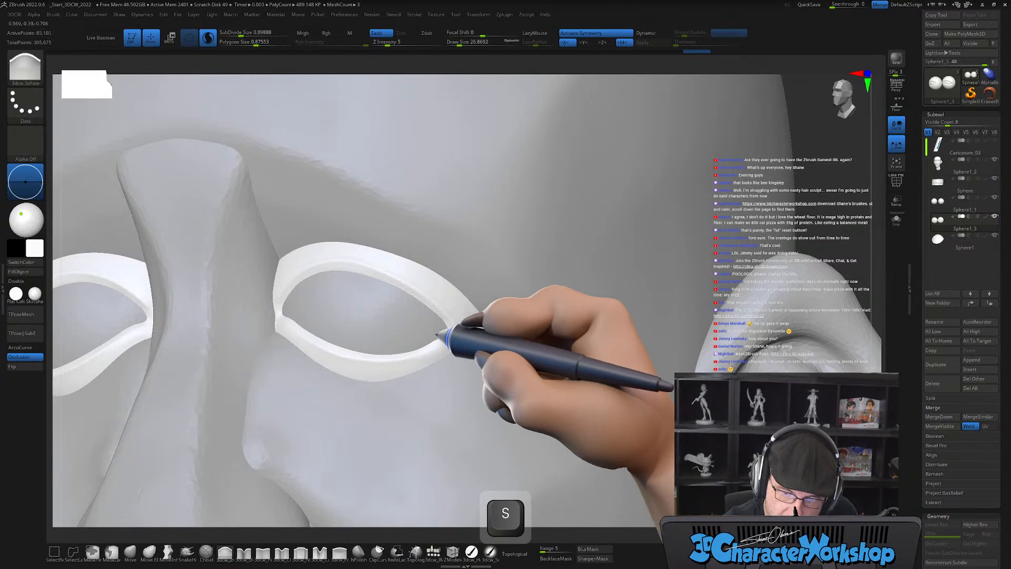
right_click_drag(462, 351, 457, 368)
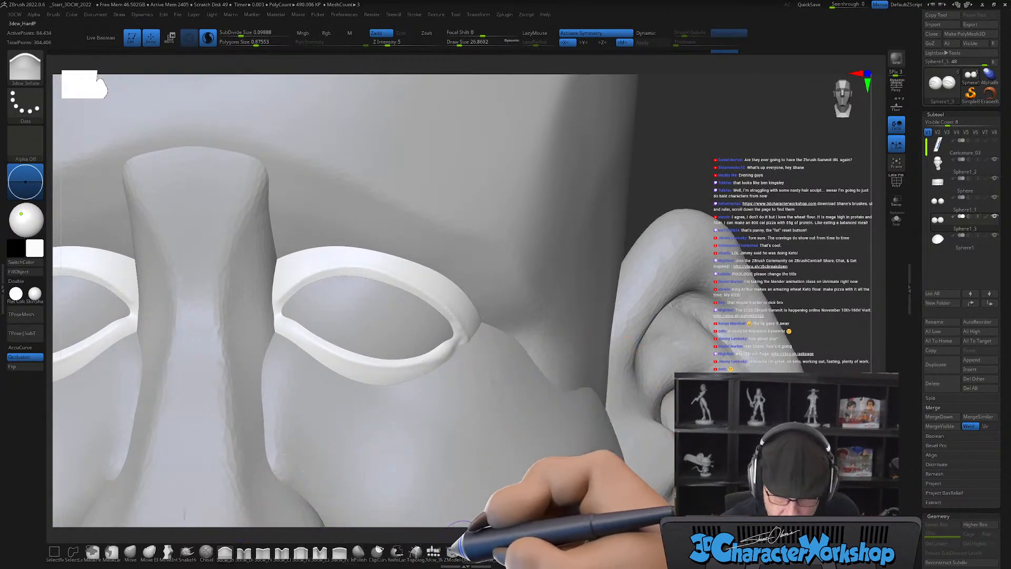
left_click(359, 551)
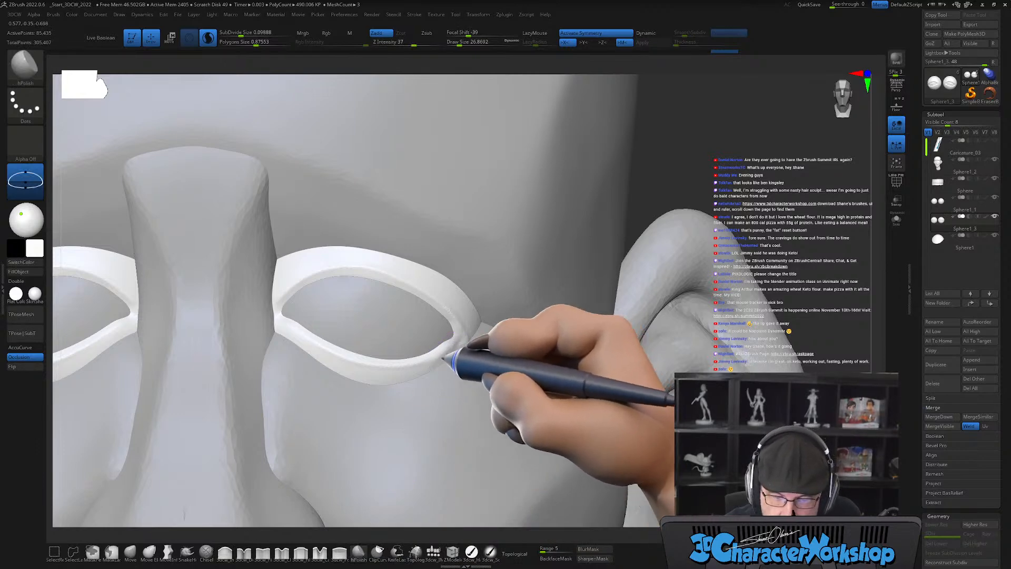
right_click_drag(480, 384, 456, 413)
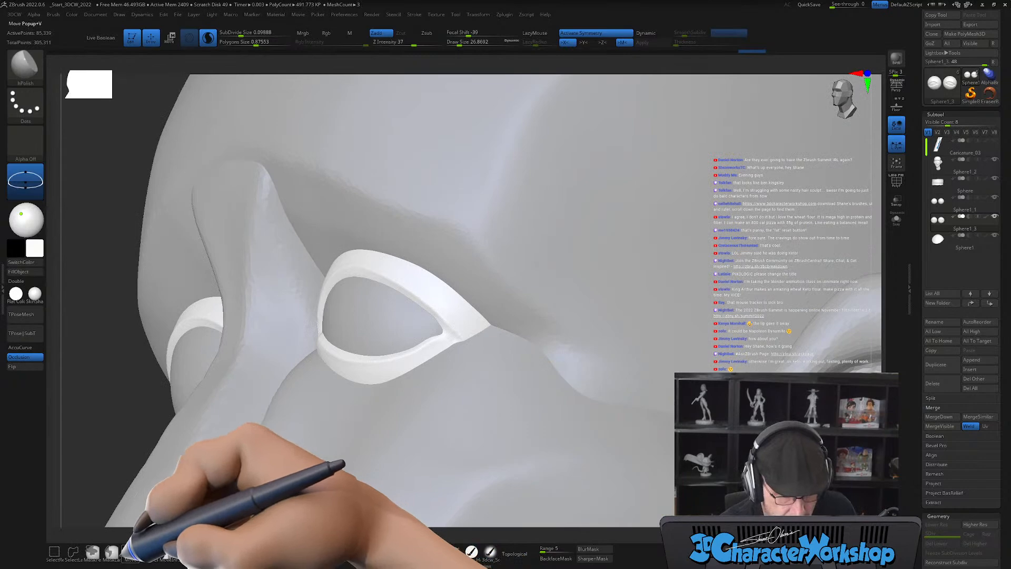
Adjust the outer eyelid corners with the Move brush at a draw size of about 35, smoothing the rims.
left_click(130, 551)
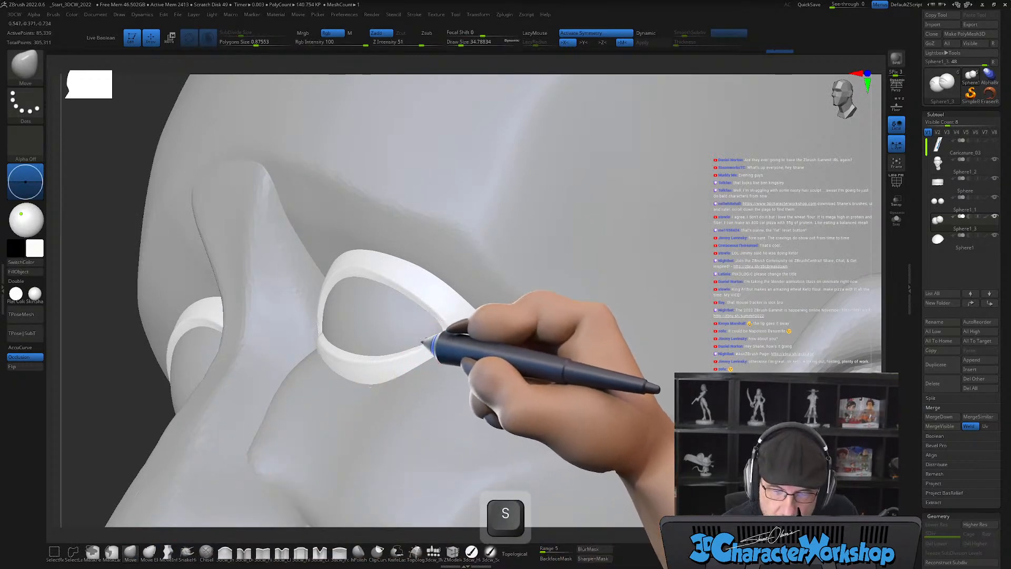
mouse_move(523, 401)
right_mouse_down()
mouse_move(531, 394)
mouse_move(526, 406)
mouse_move(466, 361)
right_mouse_up()
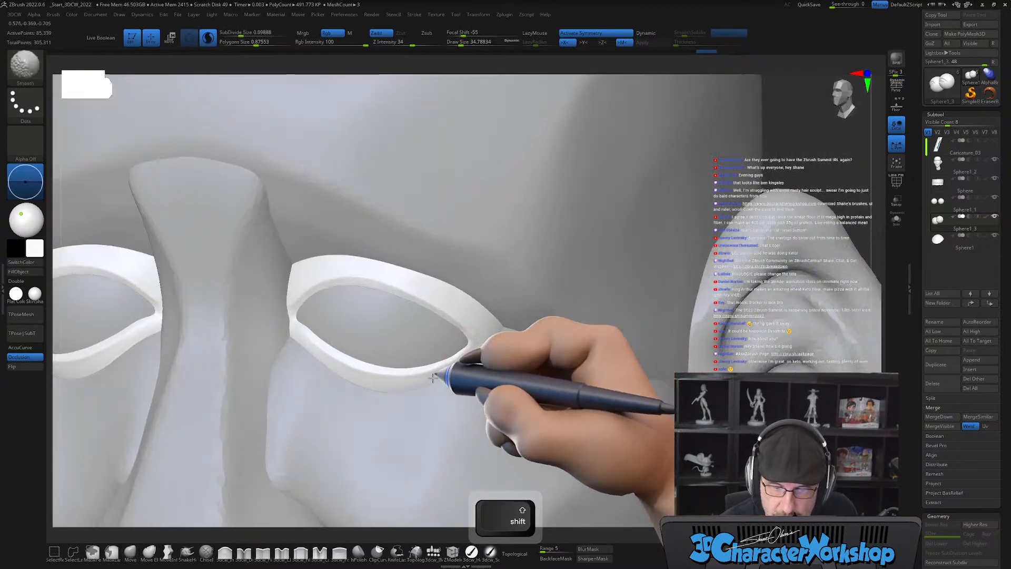
right_click_drag(515, 412, 495, 357, "alt")
right_click_drag(537, 387, 393, 342)
Mask the upper eyelids on both eyes with MaskLasso, leaving the lower lids unmasked.
left_click(129, 552)
mouse_move(332, 310)
right_mouse_down()
mouse_move(207, 343)
mouse_move(235, 316)
right_mouse_up()
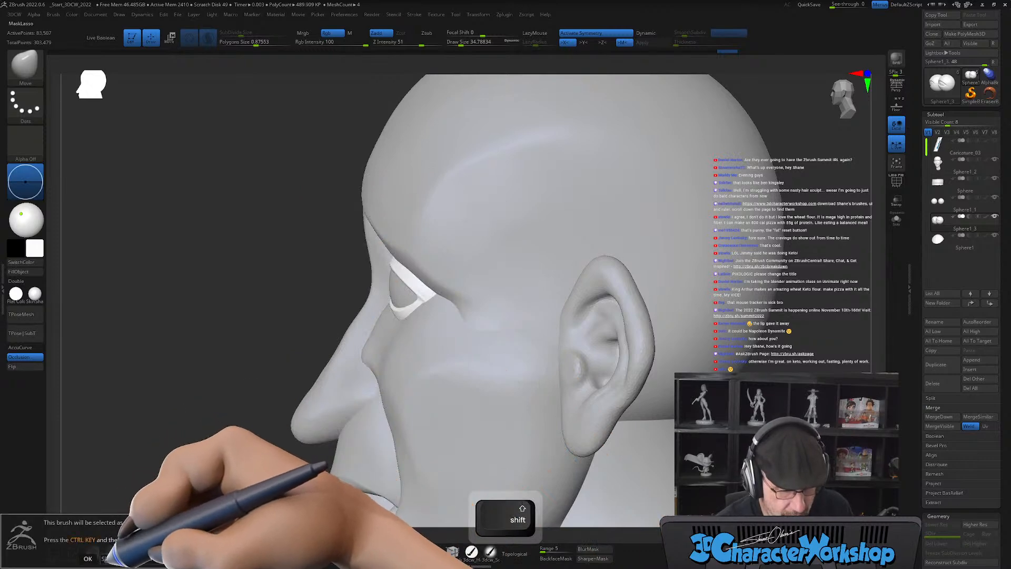
key("ctrl")
mouse_move(406, 296)
left_mouse_down("ctrl")
mouse_move(542, 290)
mouse_move(526, 263)
left_mouse_up("ctrl")
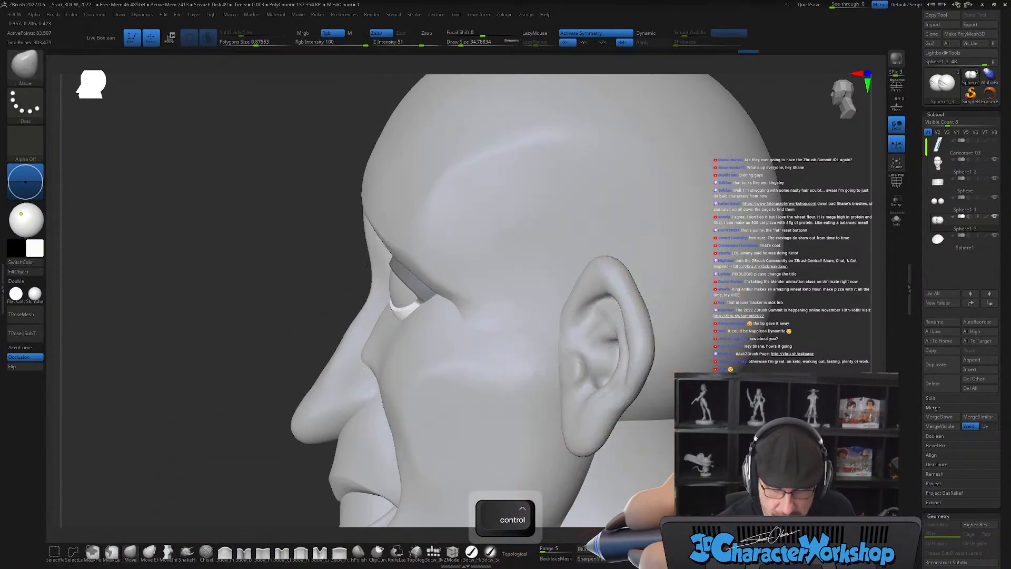
right_click_drag(577, 445, 524, 361)
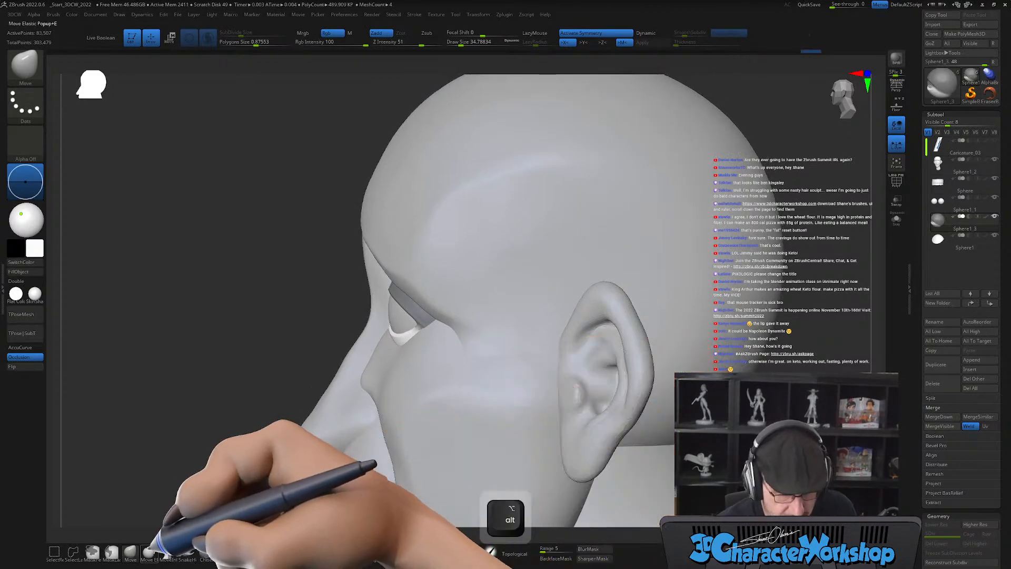
mouse_move(406, 388)
right_mouse_down()
mouse_move(413, 379)
mouse_move(395, 379)
mouse_move(437, 247)
mouse_move(621, 219)
mouse_move(639, 264)
mouse_move(623, 333)
right_mouse_up()
mouse_move(582, 161)
left_mouse_down("ctrl")
mouse_move(388, 140)
mouse_move(291, 305)
left_mouse_up("ctrl")
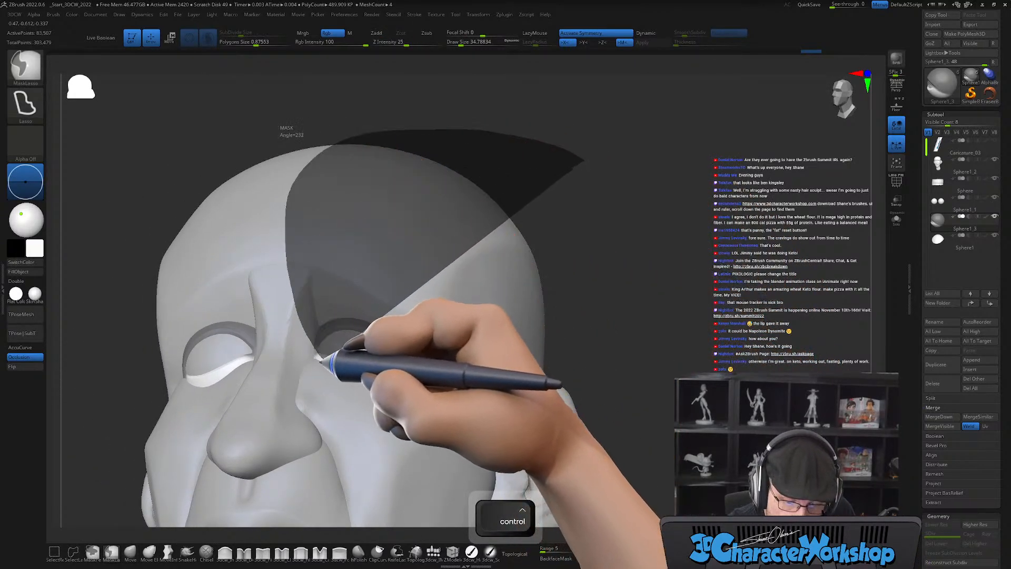
left_click_drag(421, 364, 424, 364, "ctrl")
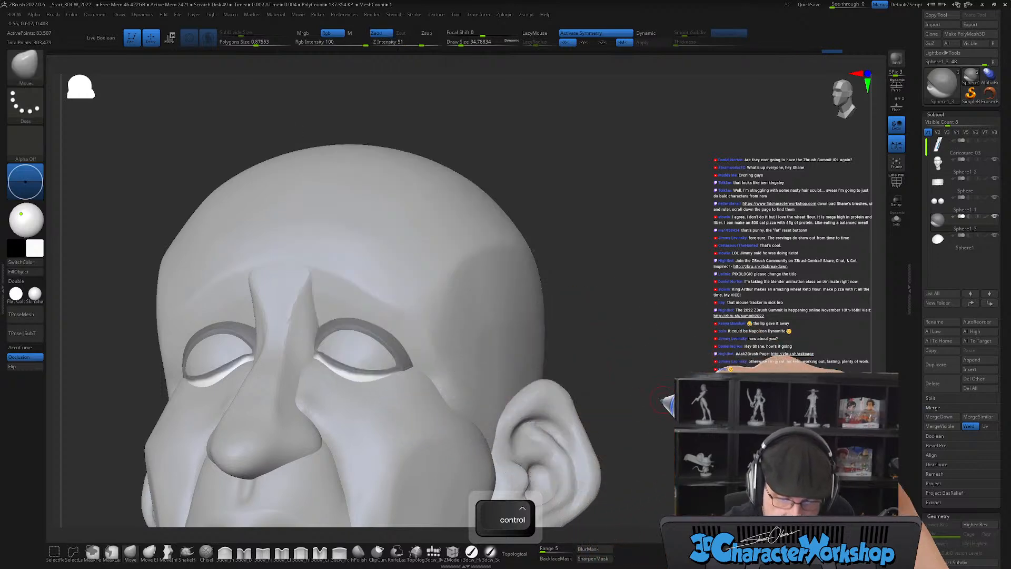
Pull the lower eyelids down and forward over the cheeks with the Move brush, starting at a draw size of about 234.
right_click_drag(629, 443, 145, 503)
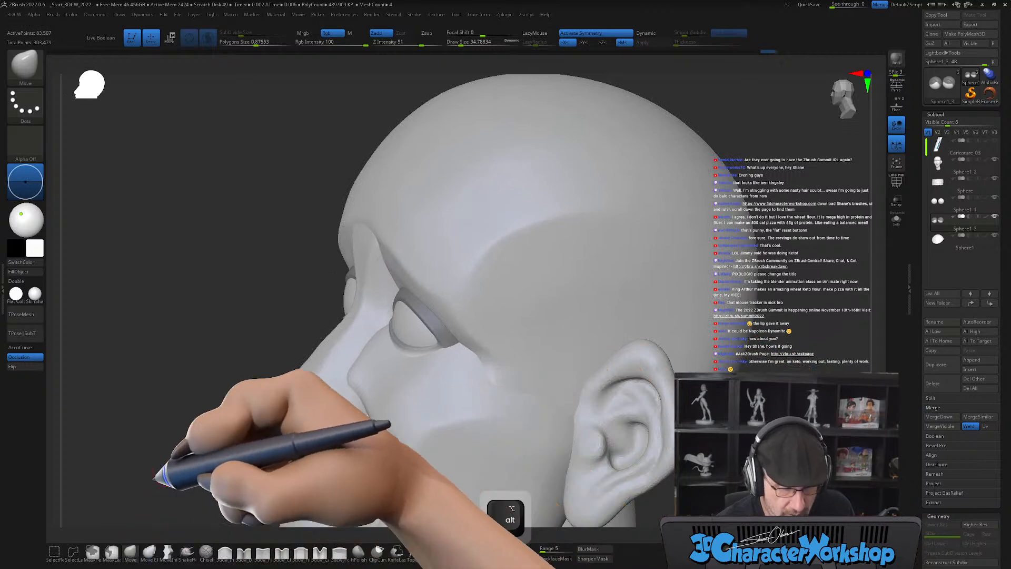
key("s")
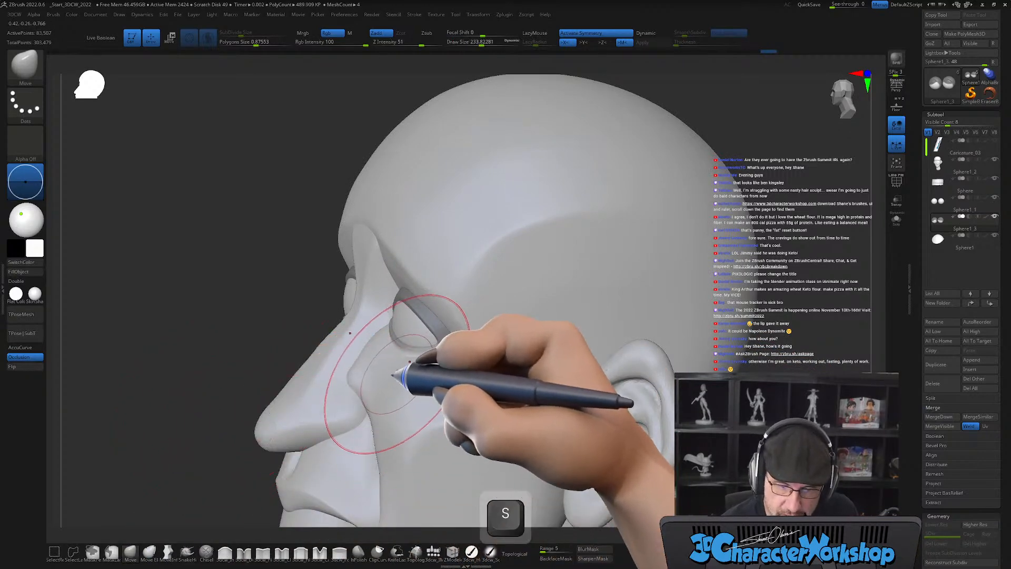
right_click_drag(379, 389, 429, 406)
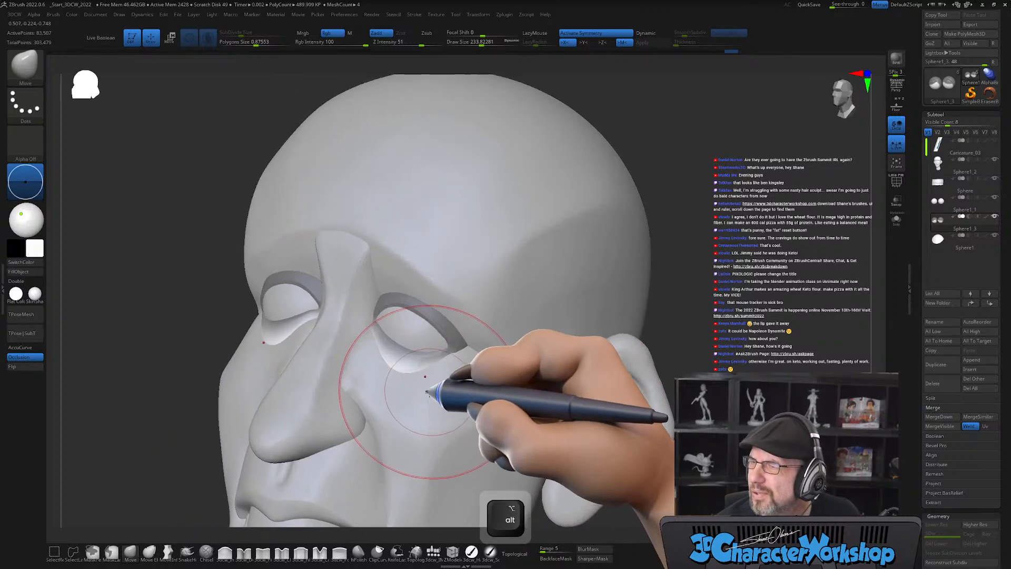
mouse_move(387, 365)
right_mouse_down()
mouse_move(377, 358)
mouse_move(432, 390)
mouse_move(443, 384)
mouse_move(435, 371)
mouse_move(463, 413)
mouse_move(610, 420)
mouse_move(588, 388)
mouse_move(606, 384)
mouse_move(588, 378)
mouse_move(632, 397)
mouse_move(511, 336)
right_mouse_up()
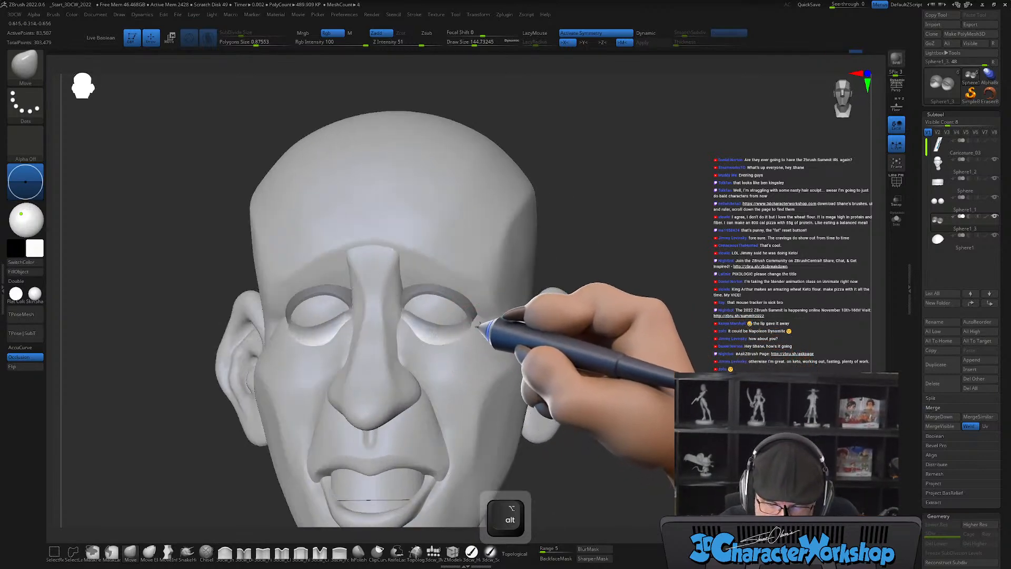
Refine the lower eyelid shape against the cheeks with the Move brush at draw sizes of about 145 and 108.
right_click_drag(651, 384, 655, 413)
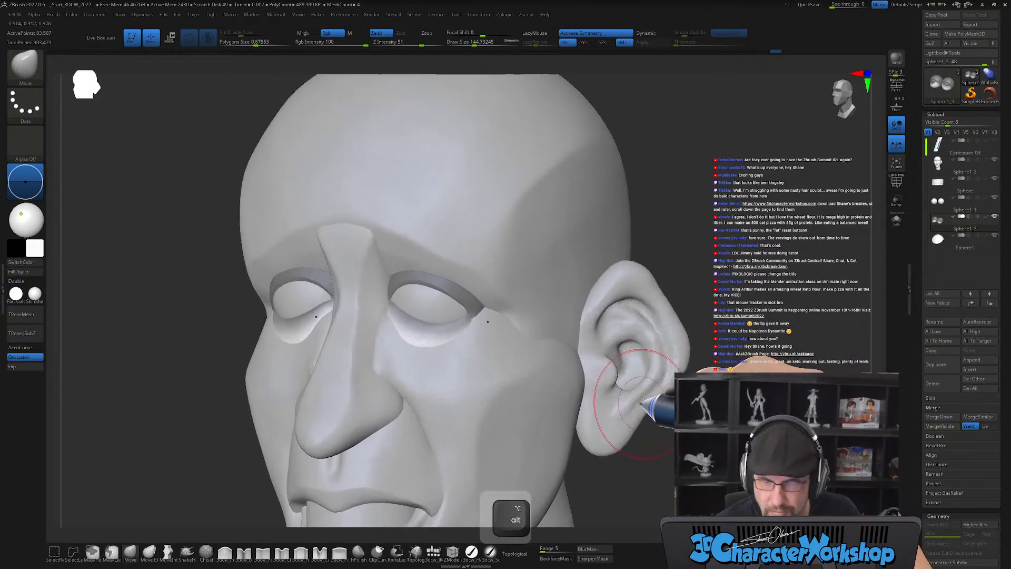
right_click_drag(678, 334, 659, 295, "alt")
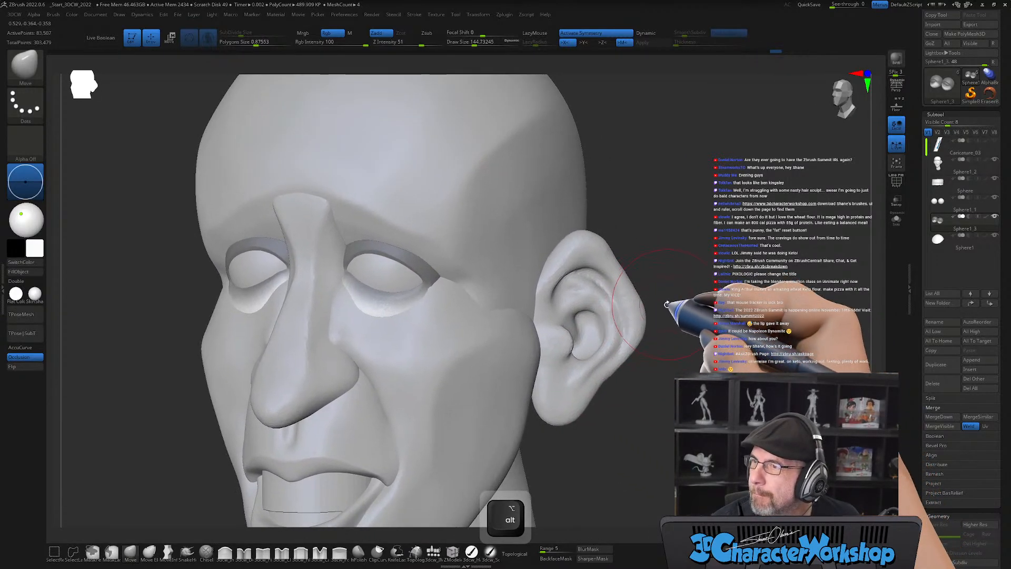
right_click_drag(400, 305, 360, 302)
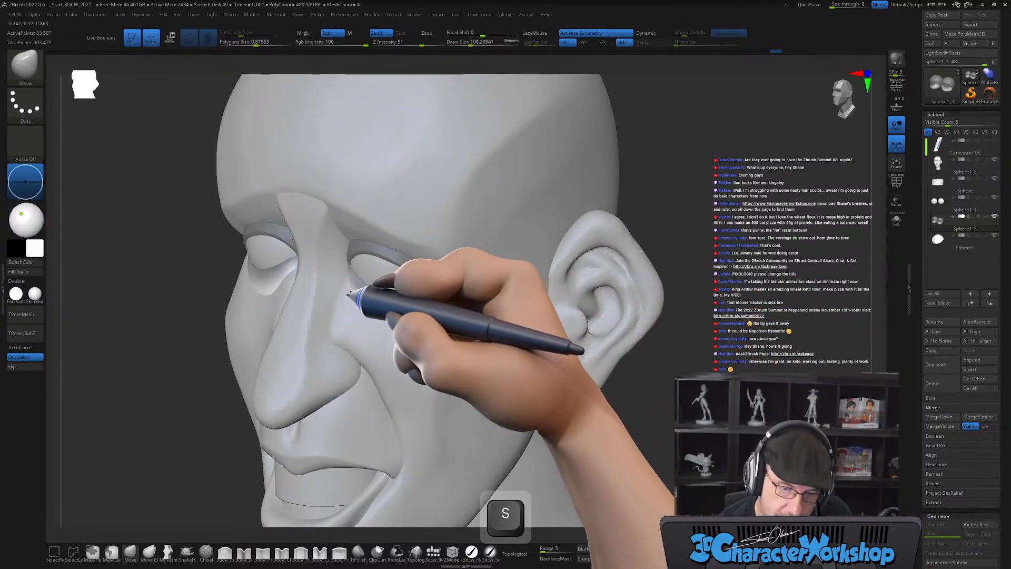
right_click_drag(389, 393, 417, 338)
Select the head subtool and reshape the area around the lower lids with the Move brush at a draw size of about 132.
left_click(424, 367, "alt")
key("s")
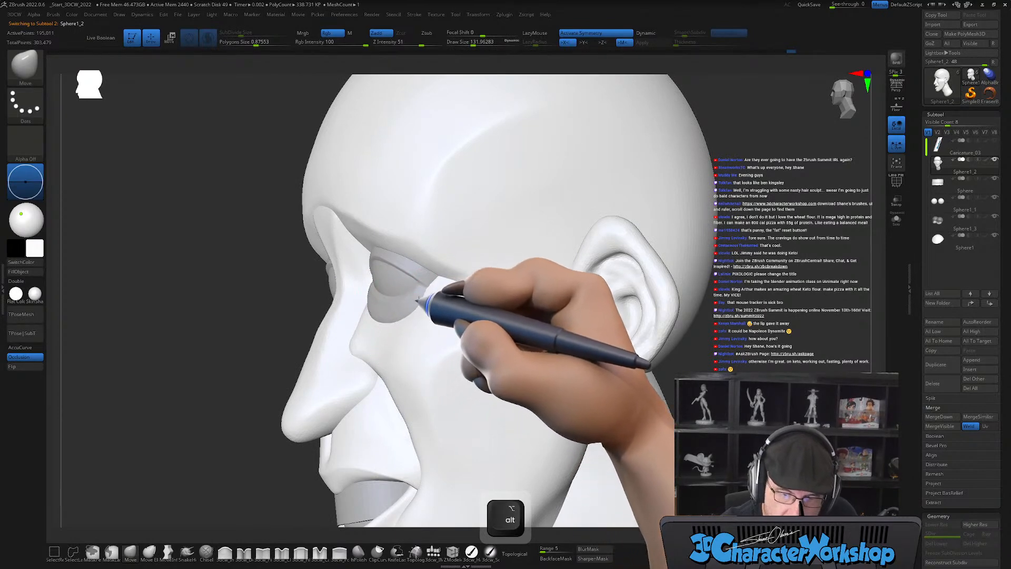
right_click_drag(424, 301, 463, 327)
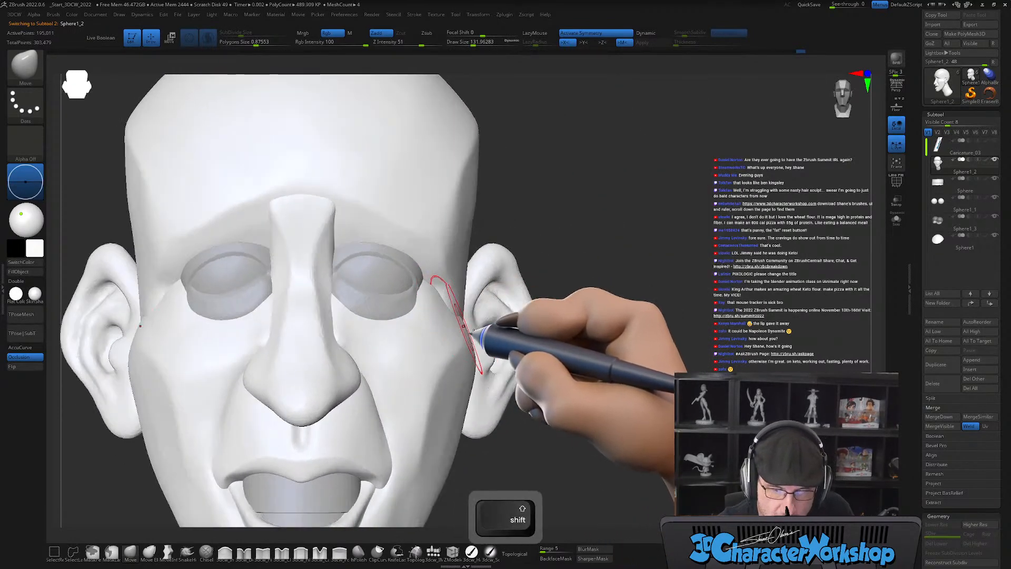
right_click_drag(732, 358, 548, 358)
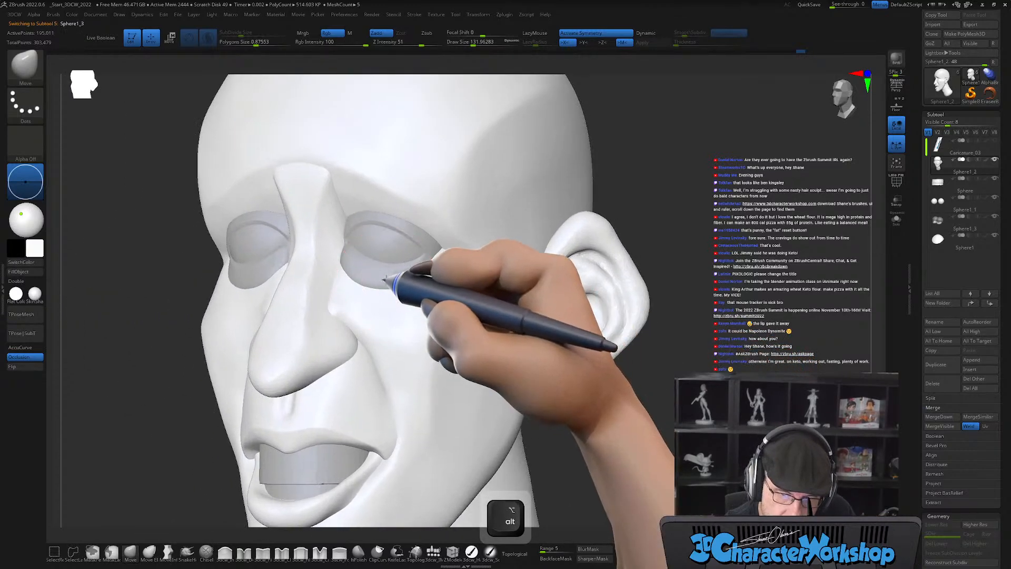
Return to the eyelid subtool, clear its mask, and smooth the lids at draw sizes of about 46 and 25.
left_click(384, 278, "alt")
mouse_move(671, 426)
right_mouse_down()
mouse_move(655, 429)
mouse_move(729, 401)
mouse_move(693, 413)
mouse_move(702, 456)
right_mouse_up()
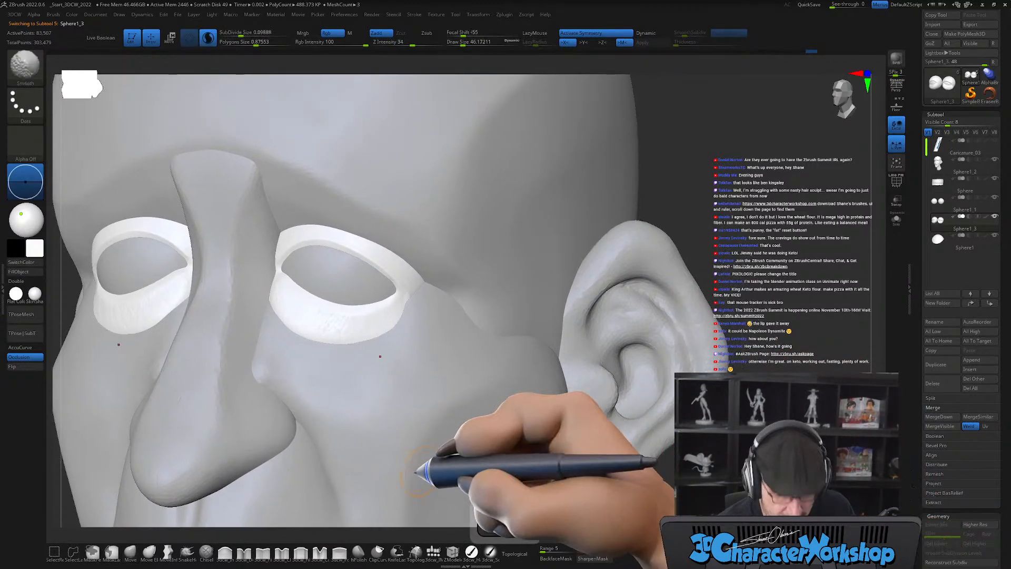
key("shift+f")
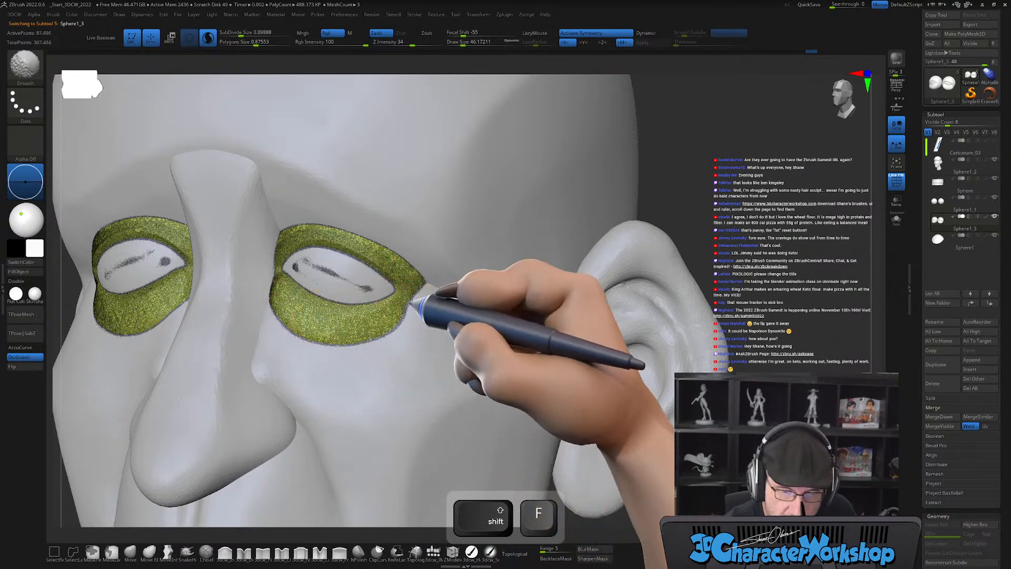
key("shift+f")
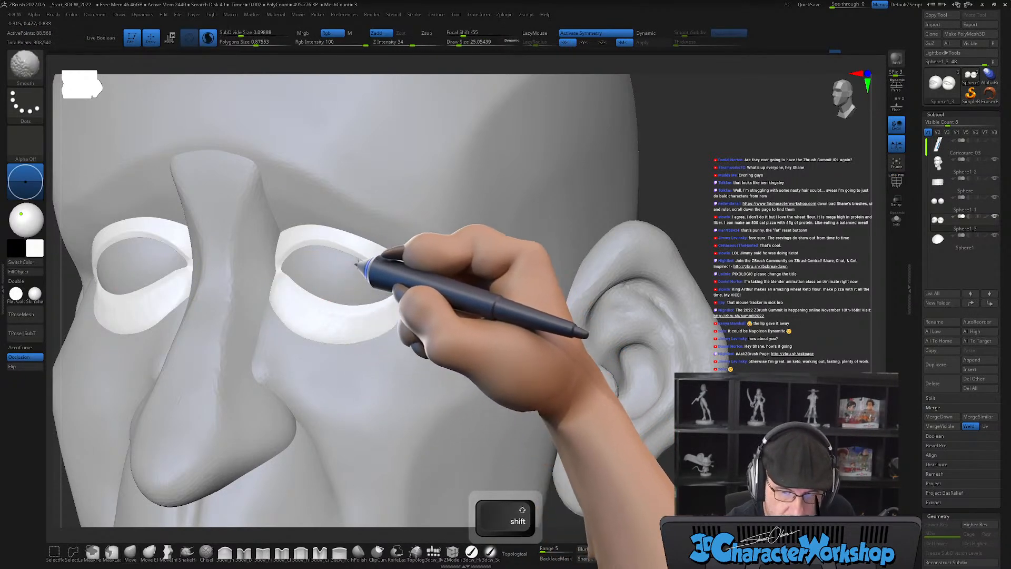
Smooth the lower eyelid surfaces with the Smooth brush at a Z Intensity of 55 and a draw size of about 44.
right_click_drag(410, 274, 413, 259, "alt")
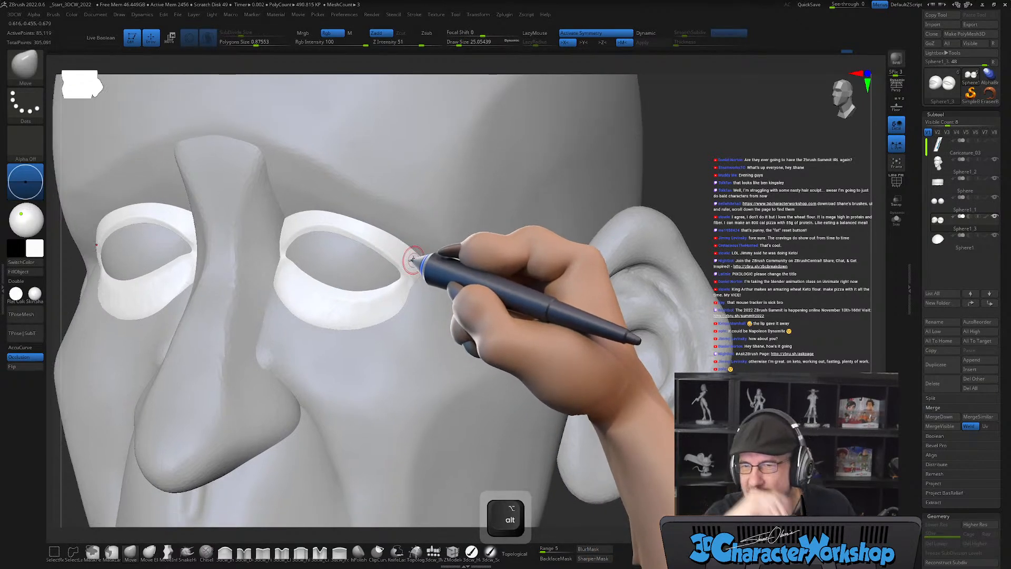
mouse_move(428, 350)
right_mouse_down()
mouse_move(443, 354)
mouse_move(371, 336)
right_mouse_up()
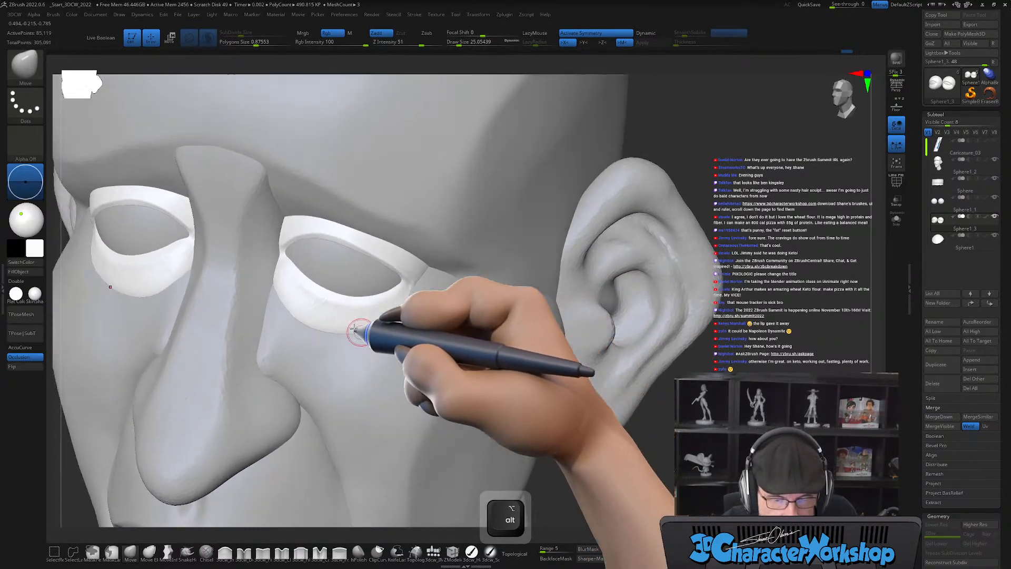
left_click(423, 43, "shift")
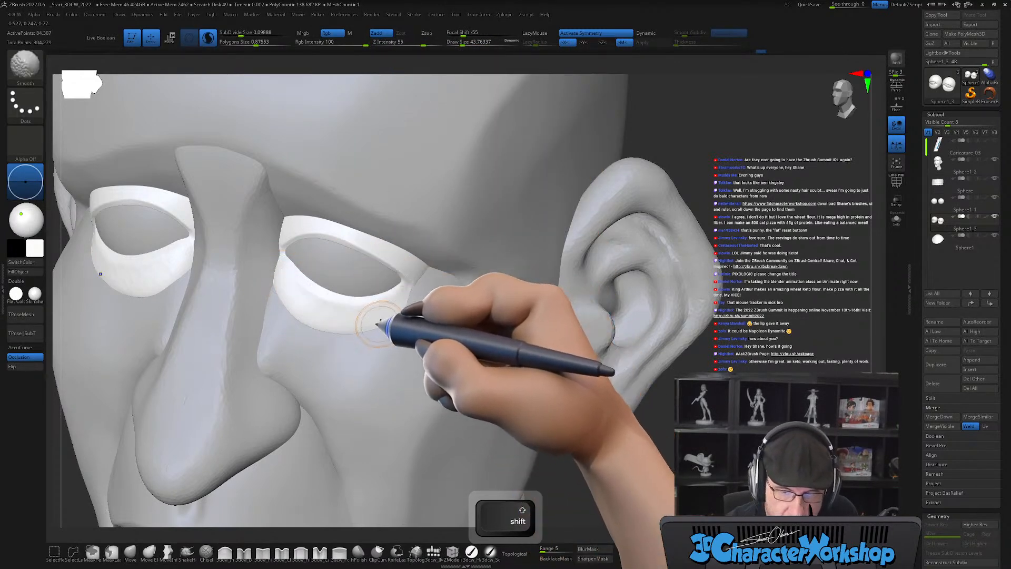
Sharpen the eyelid rims with the 3dcw_Pinch brush, reducing its draw size from about 33 to 13.
left_click(263, 552)
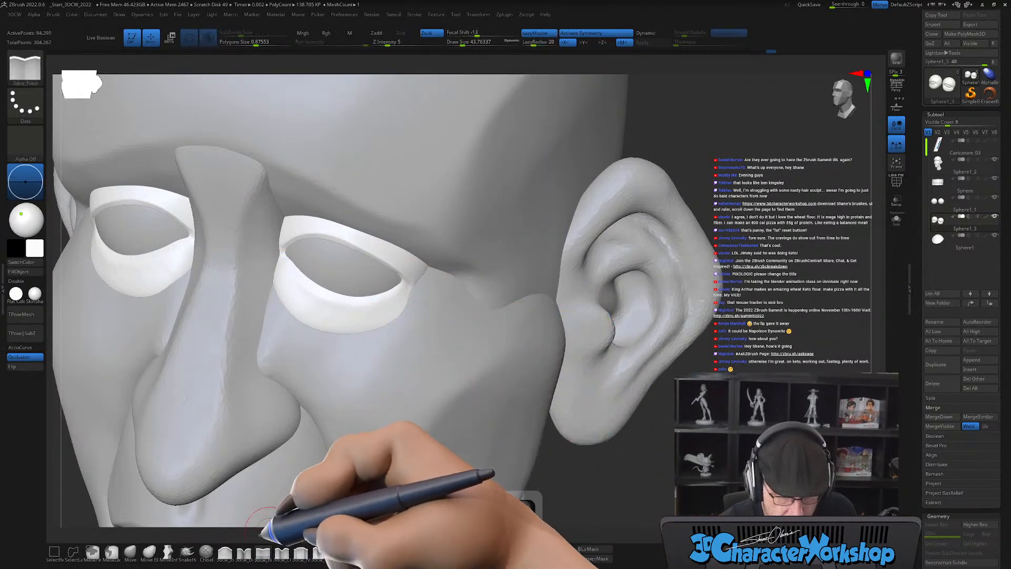
key("s")
mouse_move(331, 282)
right_mouse_down("alt")
mouse_move(337, 296)
mouse_move(313, 276)
right_mouse_up("alt")
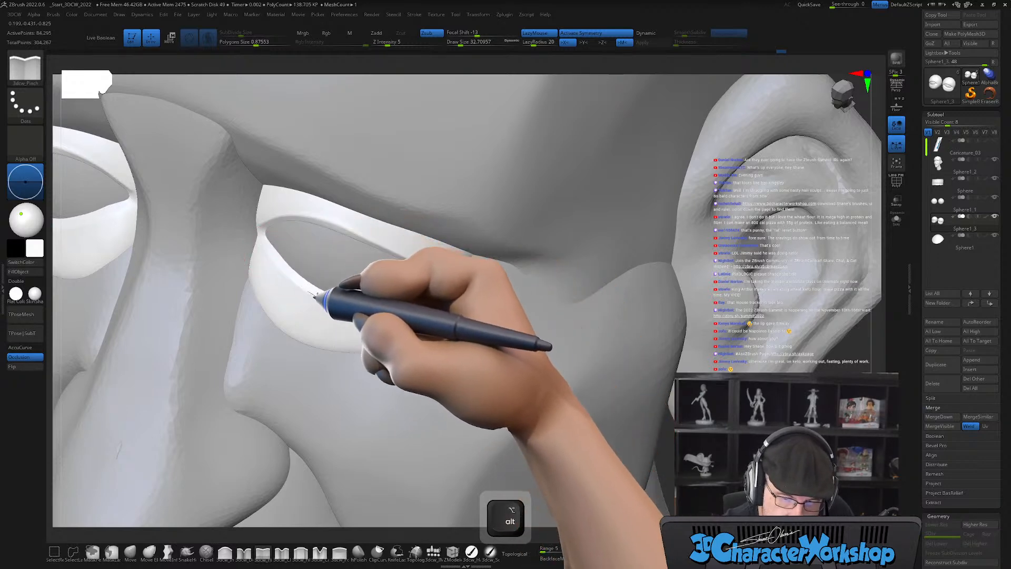
mouse_move(444, 282)
right_mouse_down("alt")
mouse_move(542, 349)
mouse_move(501, 383)
mouse_move(515, 391)
mouse_move(516, 377)
mouse_move(504, 388)
mouse_move(508, 355)
mouse_move(498, 376)
right_mouse_up("alt")
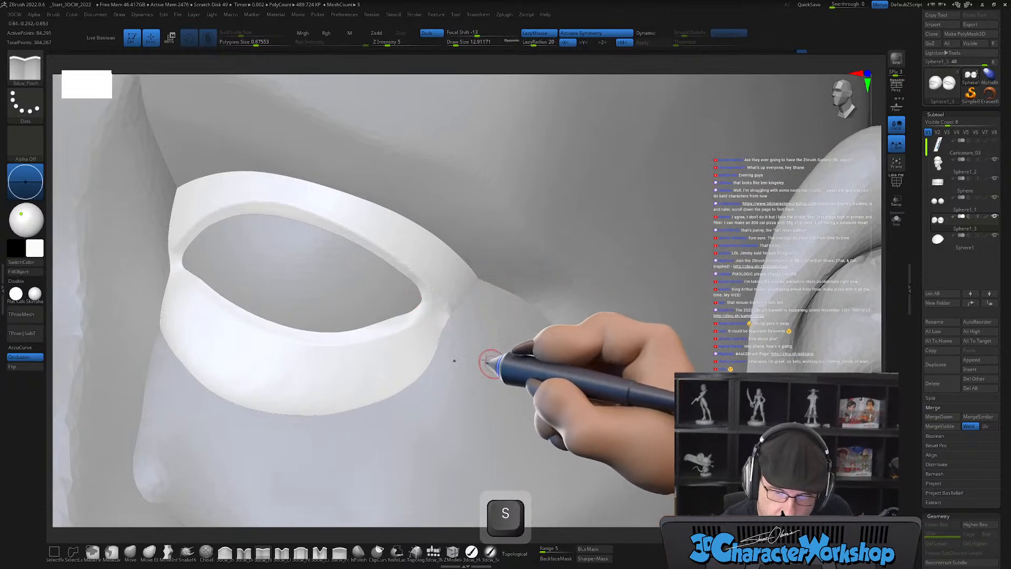
Smooth the outer eyelid corner and pinch the upper lid's inner edge with 3dcw_Pinch at a draw size of about 20.
right_click_drag(538, 371, 547, 381)
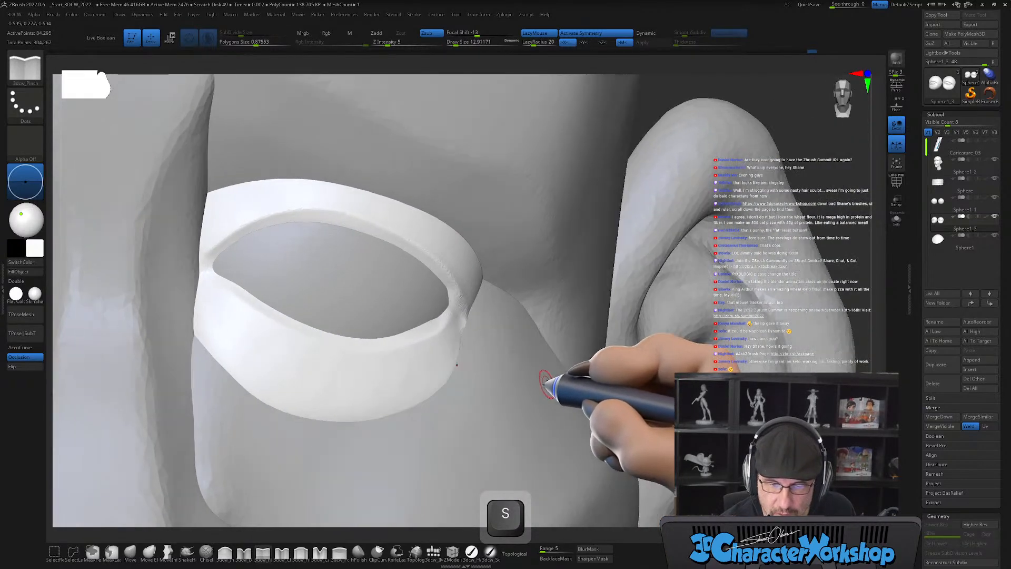
key("ctrl+z")
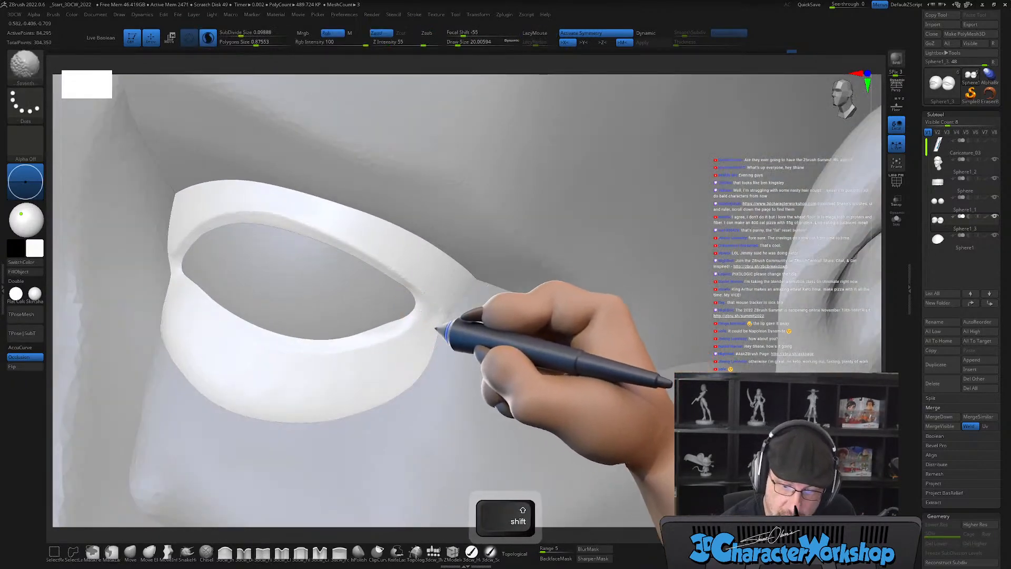
left_click_drag(334, 238, 405, 278, "alt")
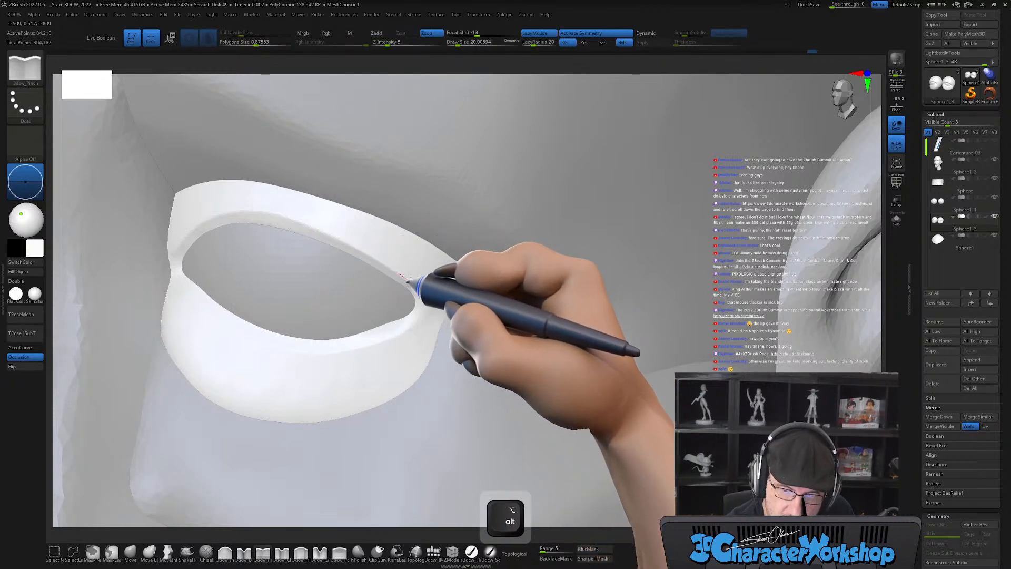
right_click_drag(542, 388, 537, 380)
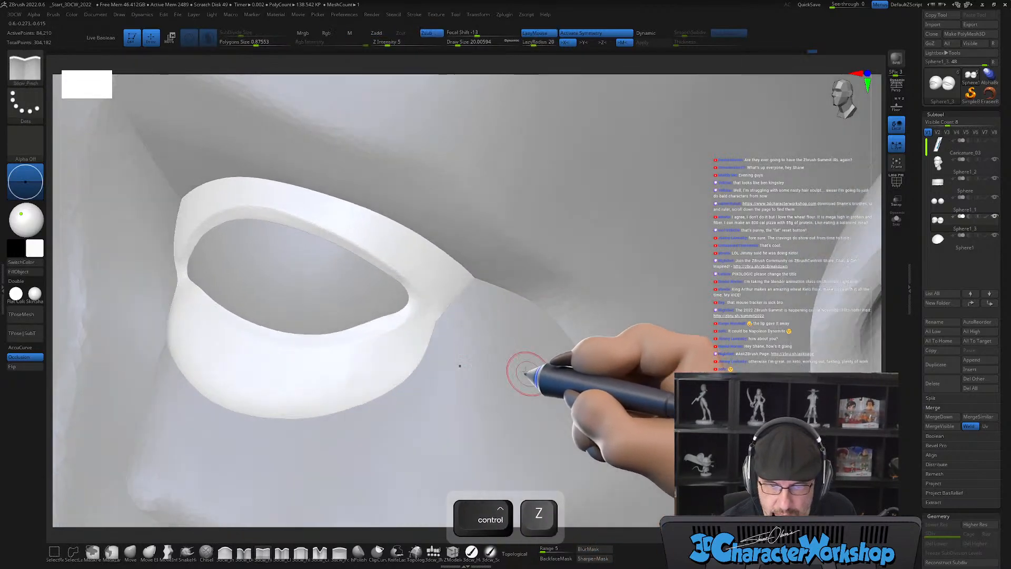
mouse_move(512, 420)
right_mouse_down()
mouse_move(521, 409)
mouse_move(516, 426)
mouse_move(475, 343)
mouse_move(500, 388)
mouse_move(429, 422)
right_mouse_up()
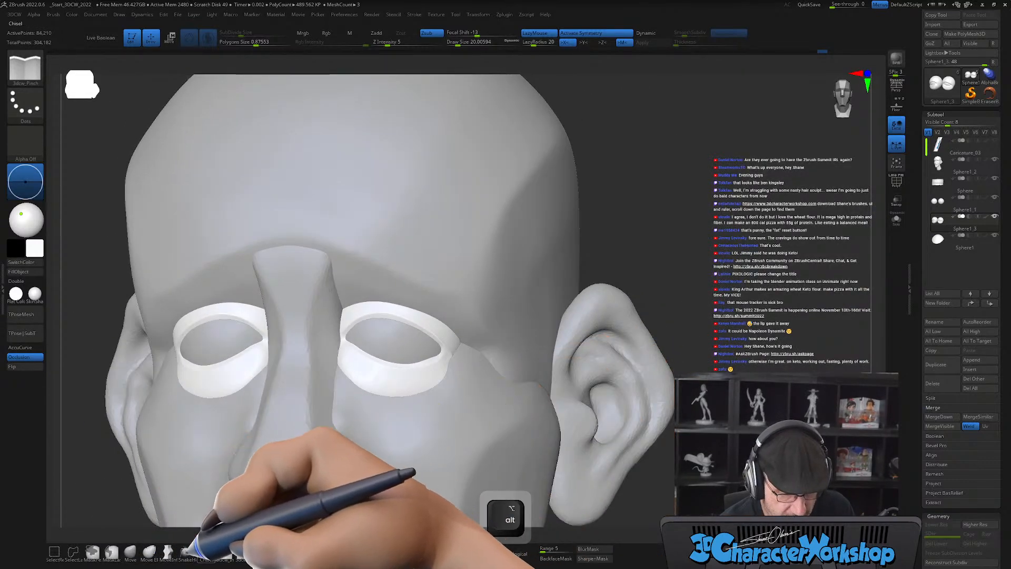
Define the lower eyelid's inner rim with fine carving strokes at a Z Intensity of 14 and a draw size of about 20.
left_click(250, 551)
right_click_drag(474, 350, 416, 351, "alt")
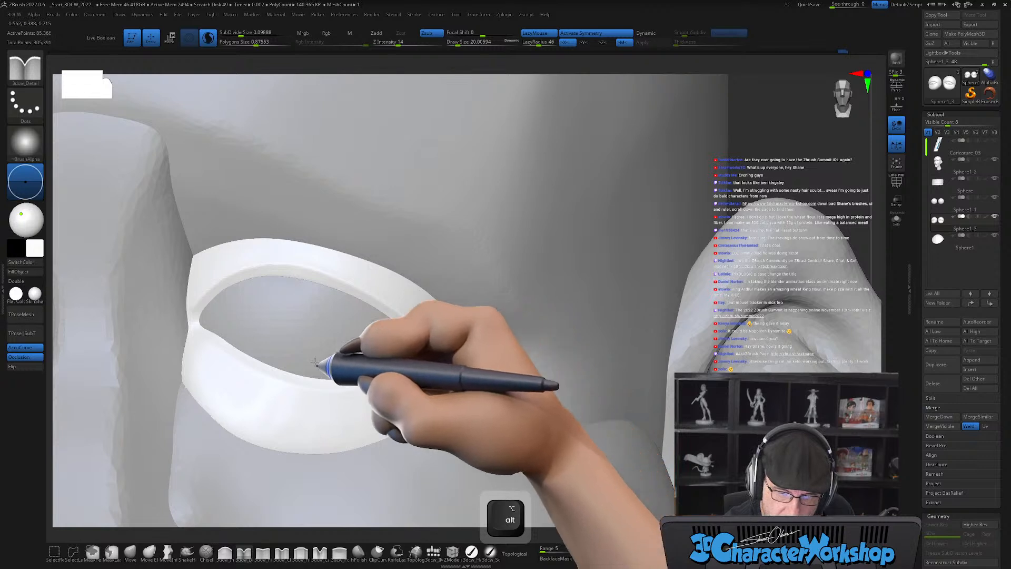
left_click_drag(205, 324, 331, 372)
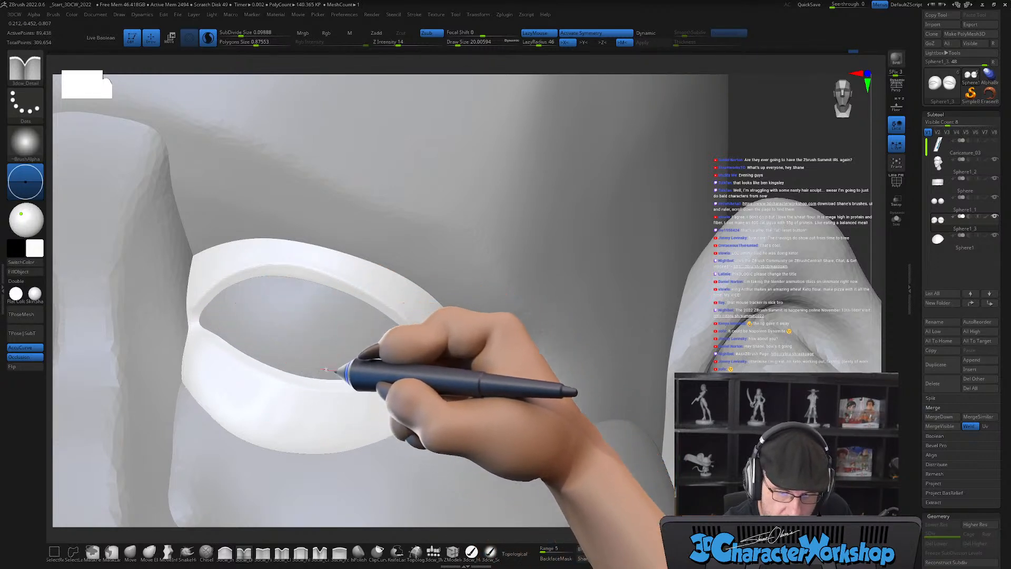
left_click_drag(214, 323, 266, 358)
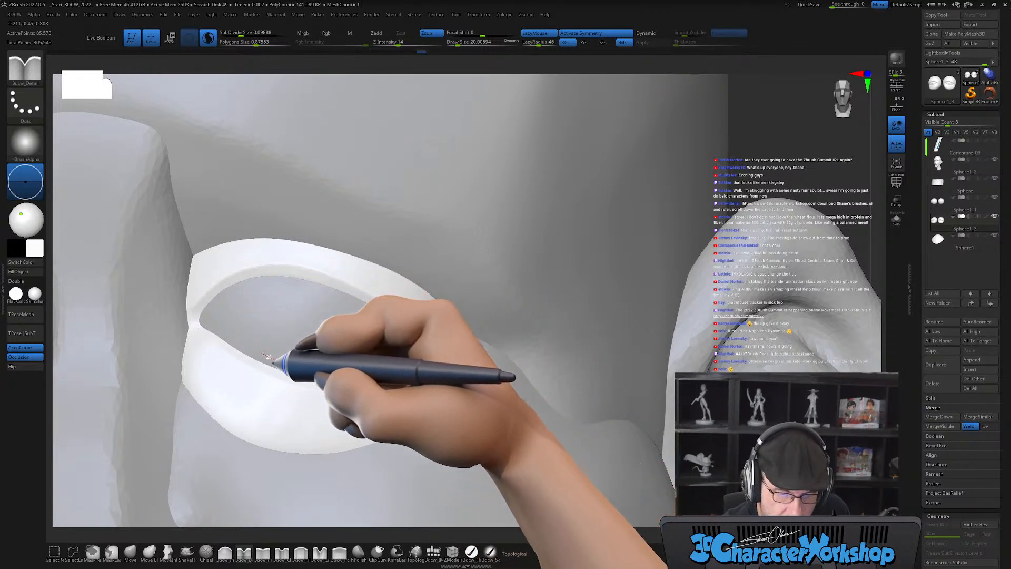
left_click_drag(332, 373, 421, 346)
mouse_move(487, 405)
right_mouse_down()
mouse_move(433, 409)
mouse_move(465, 411)
mouse_move(426, 306)
right_mouse_up()
right_click_drag(610, 291, 633, 293, "shift")
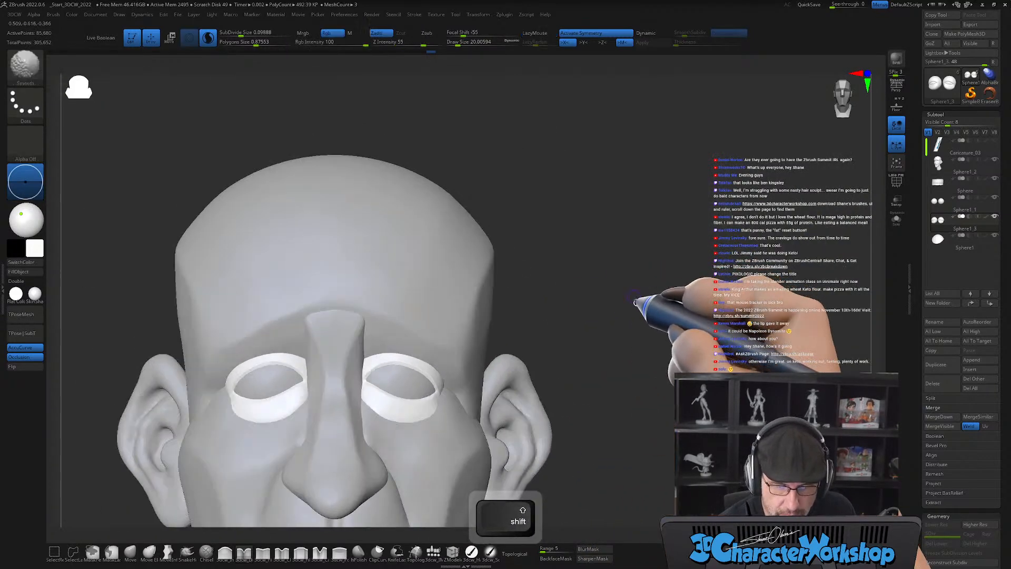
right_click_drag(634, 359, 650, 262, "ctrl")
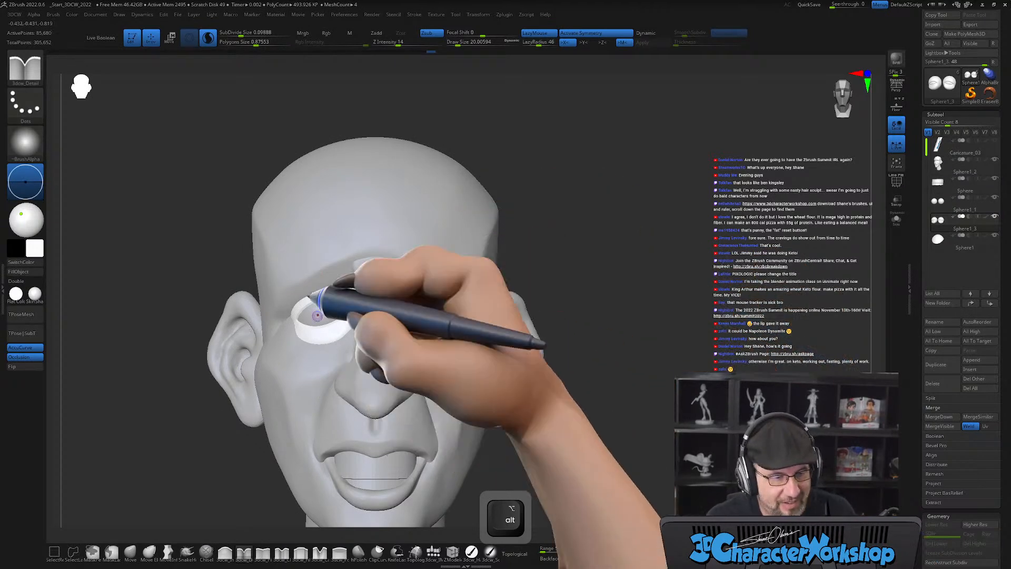
Pick a light skin tone and fill the eyelid subtool and the head subtool with it.
left_click(34, 248)
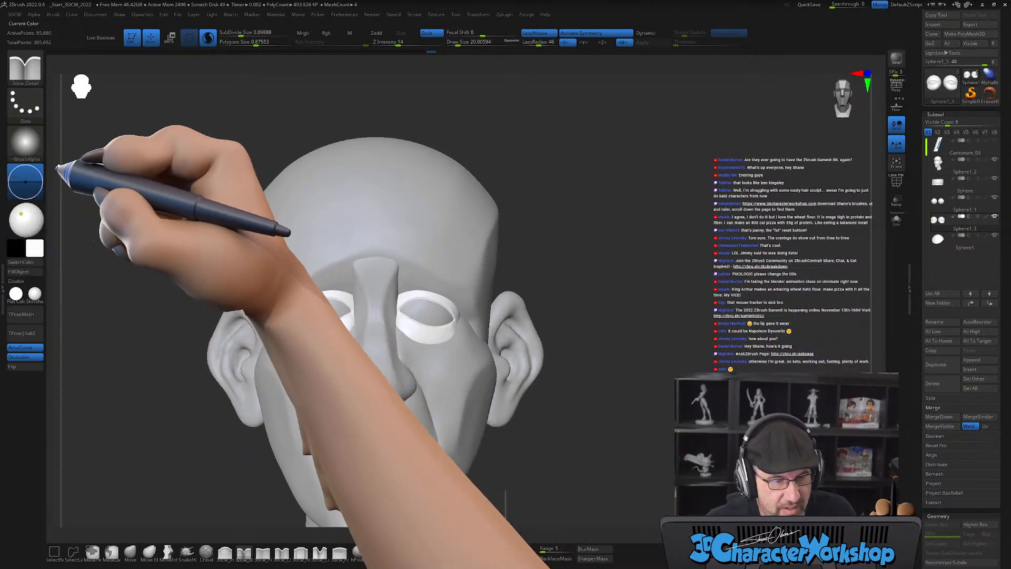
left_click_drag(31, 247, 54, 238)
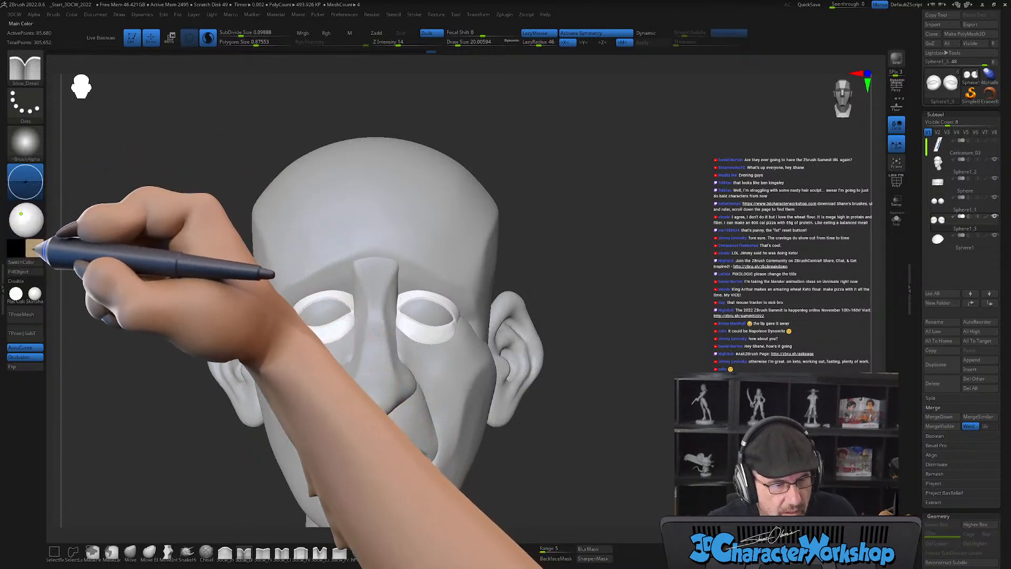
left_click(32, 248)
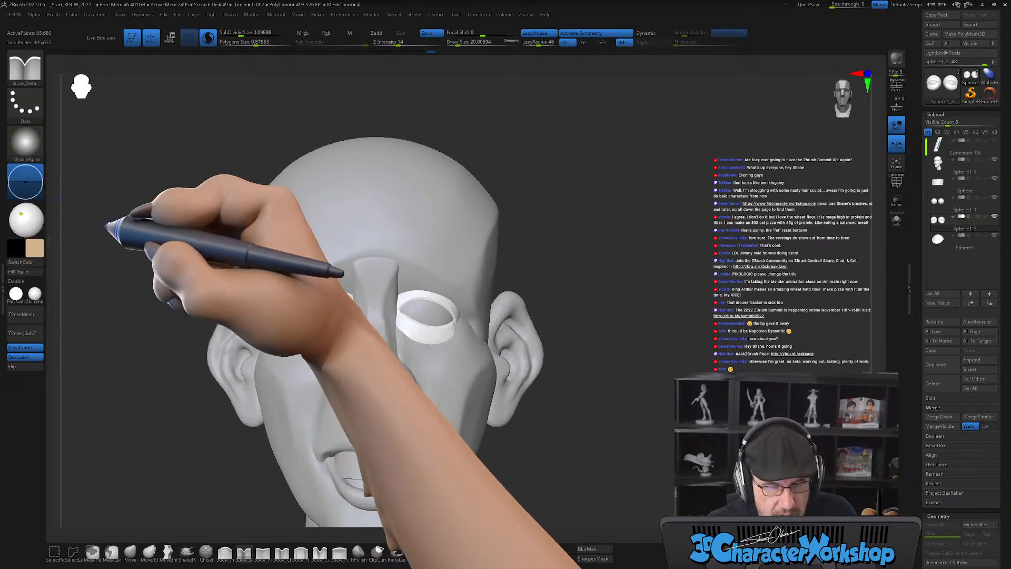
left_click(472, 551)
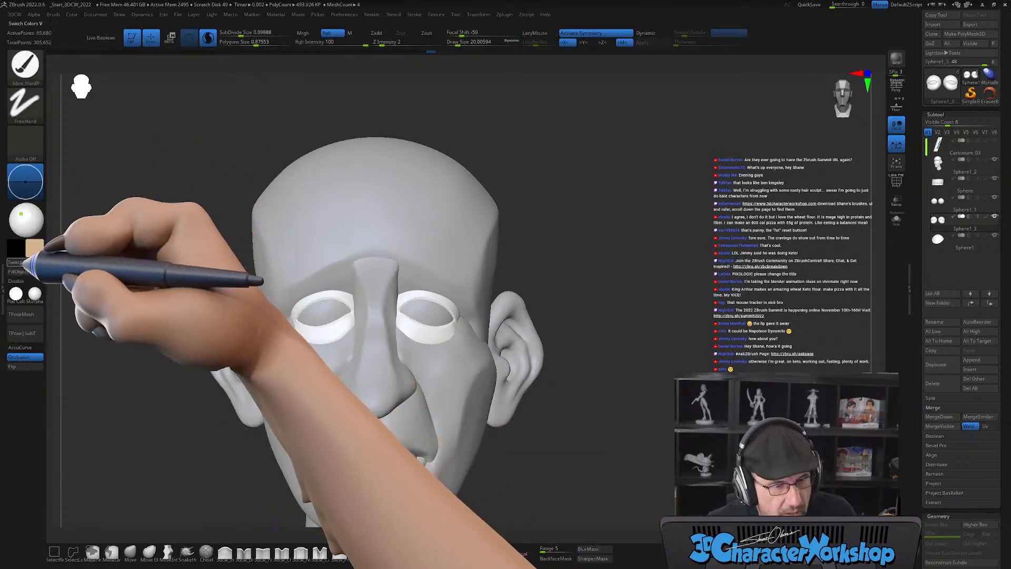
left_click(29, 272)
left_click_drag(593, 361, 468, 406)
left_click(468, 406, "alt")
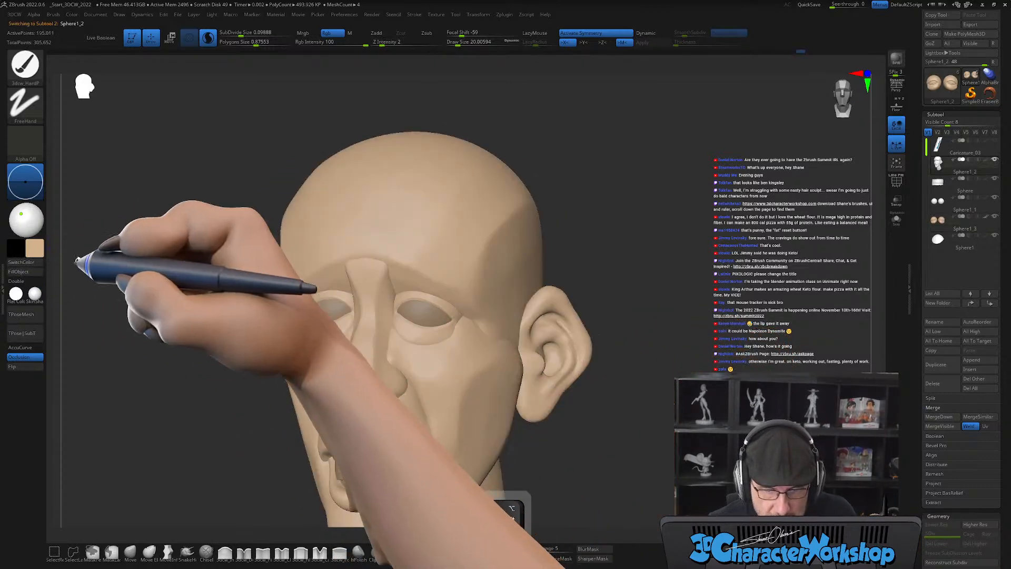
left_click_drag(165, 343, 526, 362)
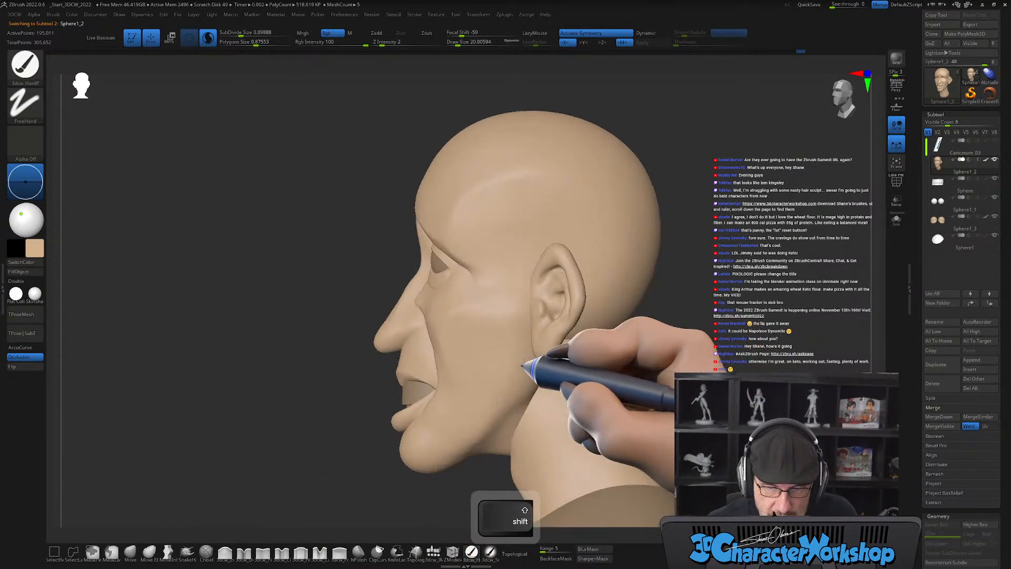
left_click_drag(323, 221, 343, 223)
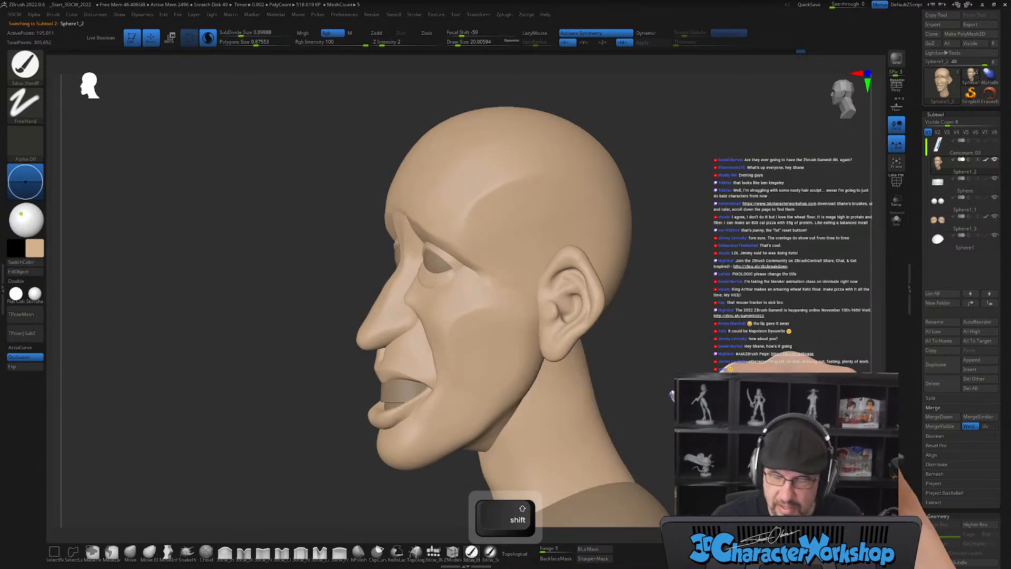
Choose an off-white colour and fill the teeth and the eyeballs with it.
right_click_drag(467, 316, 578, 368)
mouse_move(576, 370)
left_mouse_down()
mouse_move(591, 349)
mouse_move(572, 352)
left_mouse_up()
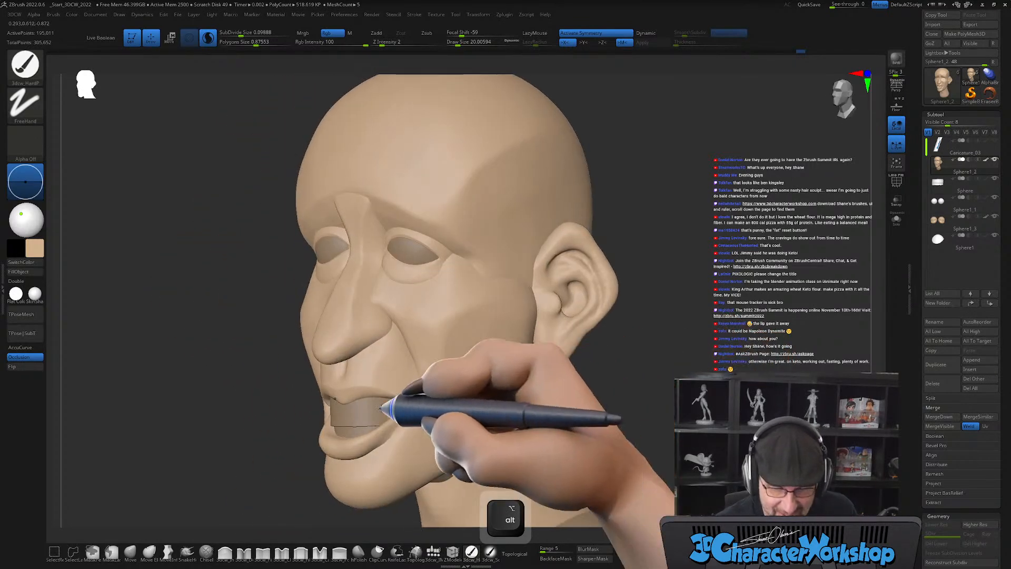
left_click(373, 409, "alt")
left_click(31, 246)
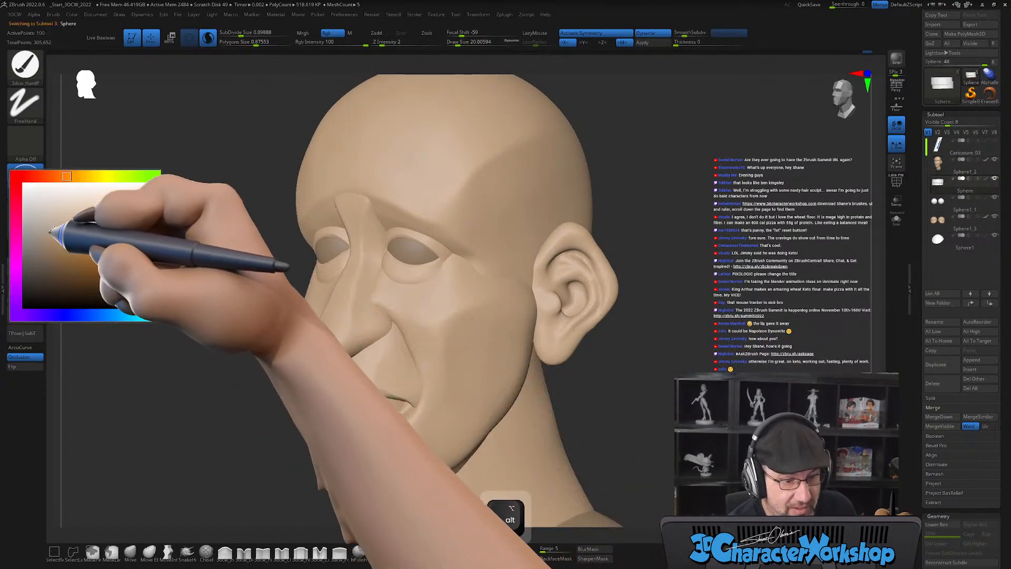
left_click_drag(62, 199, 37, 197)
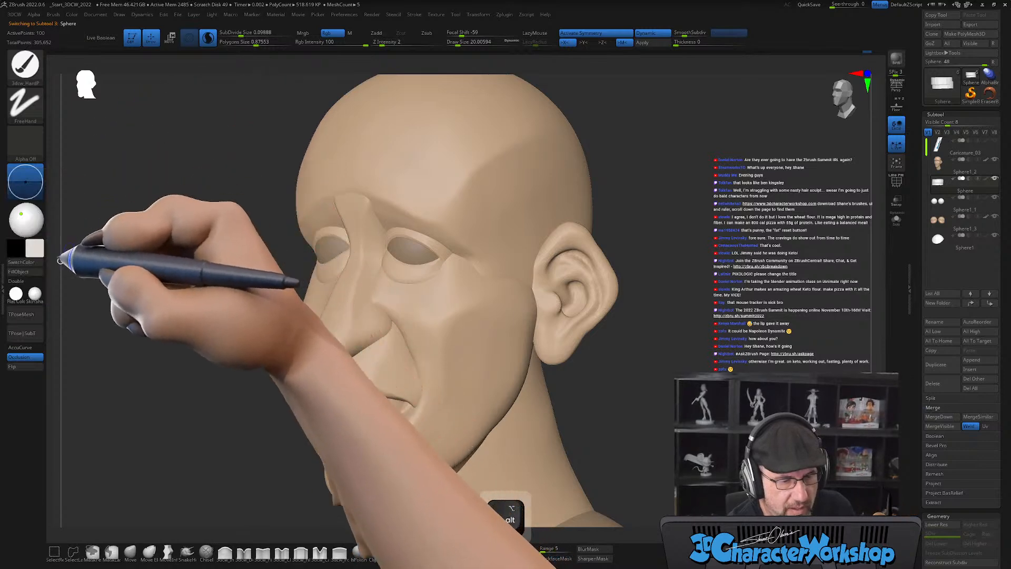
left_click(28, 272)
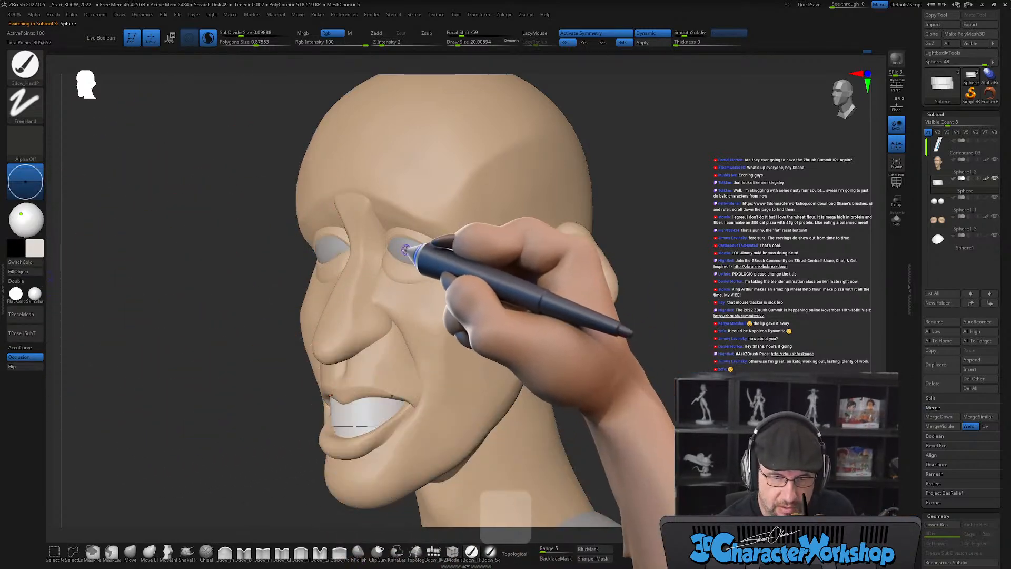
left_click(27, 272)
Adjust the eyeballs with the transform gizmo in side view, showing the head transparent with polyframe on.
left_click_drag(703, 380, 656, 378)
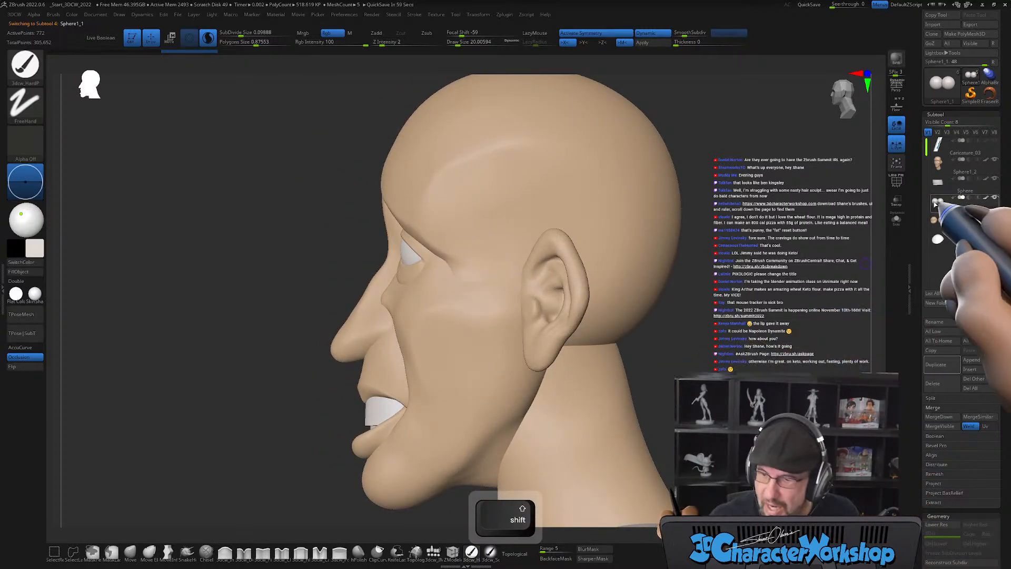
key("w")
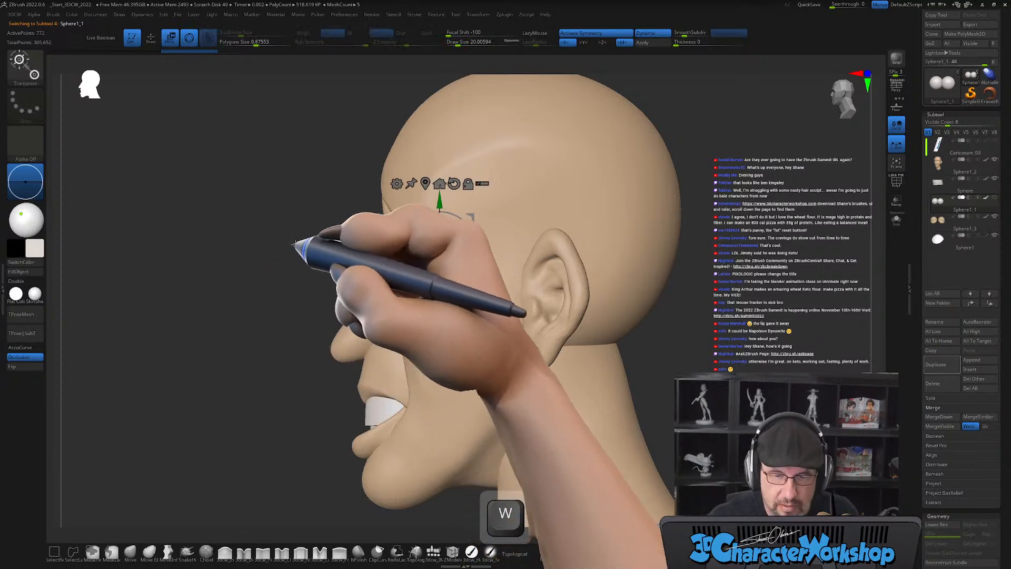
left_click(896, 201)
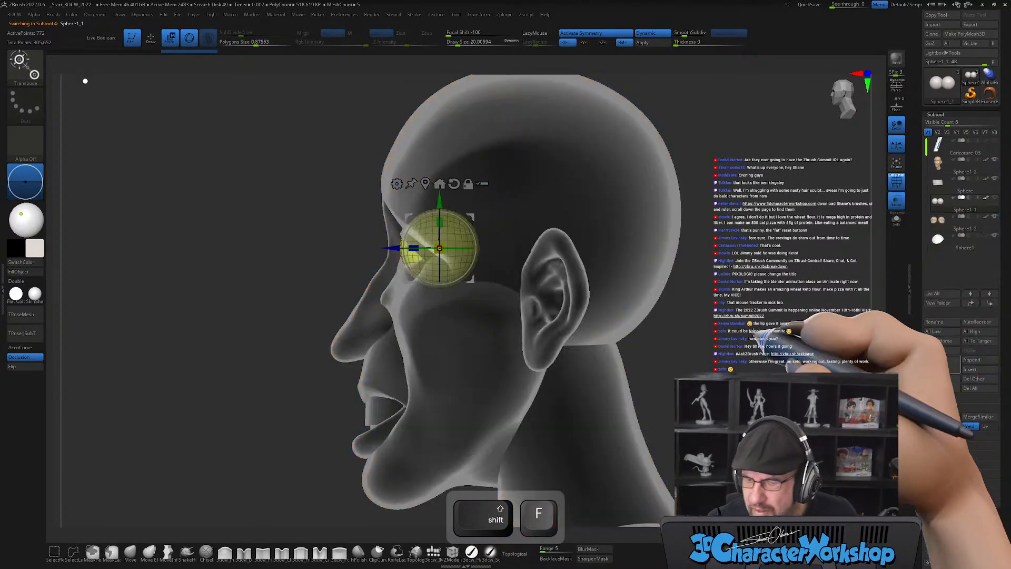
left_click_drag(757, 346, 726, 328, "alt")
left_click_drag(432, 218, 430, 224)
left_click_drag(245, 228, 278, 301)
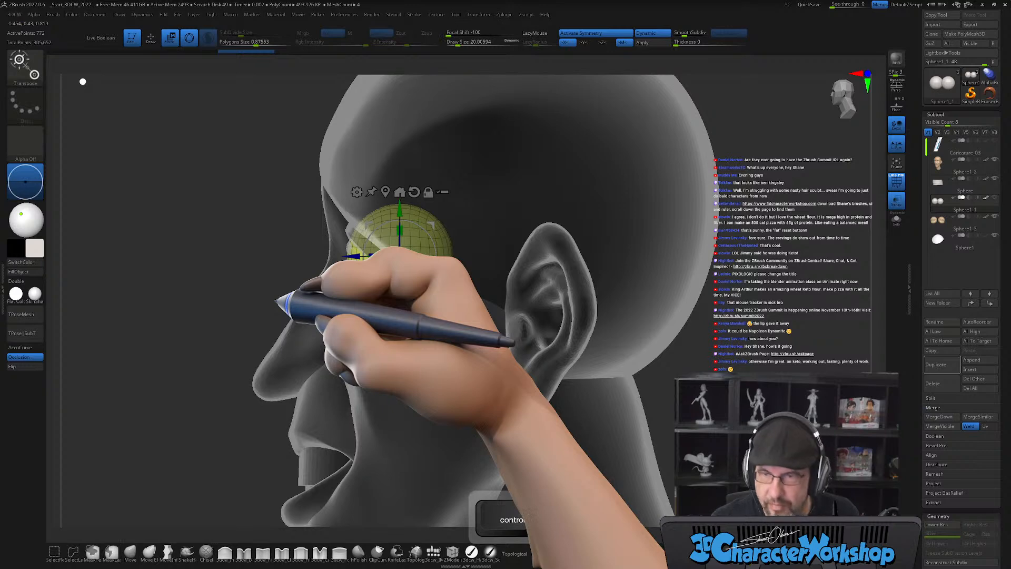
key("q")
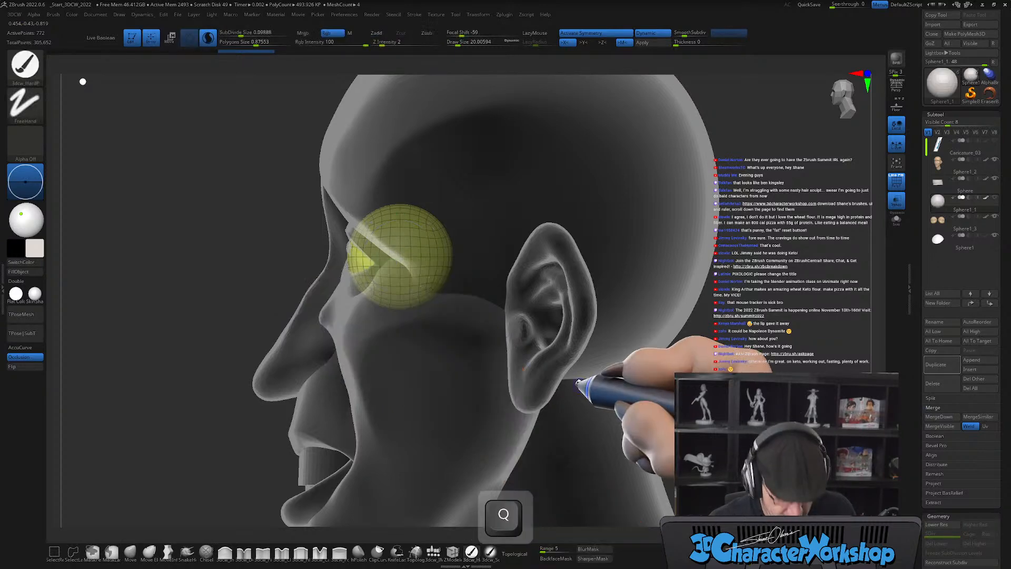
Switch to the eyelid subtool and turn off polyframe and transparency to check the lids around the eyes.
left_click(940, 232)
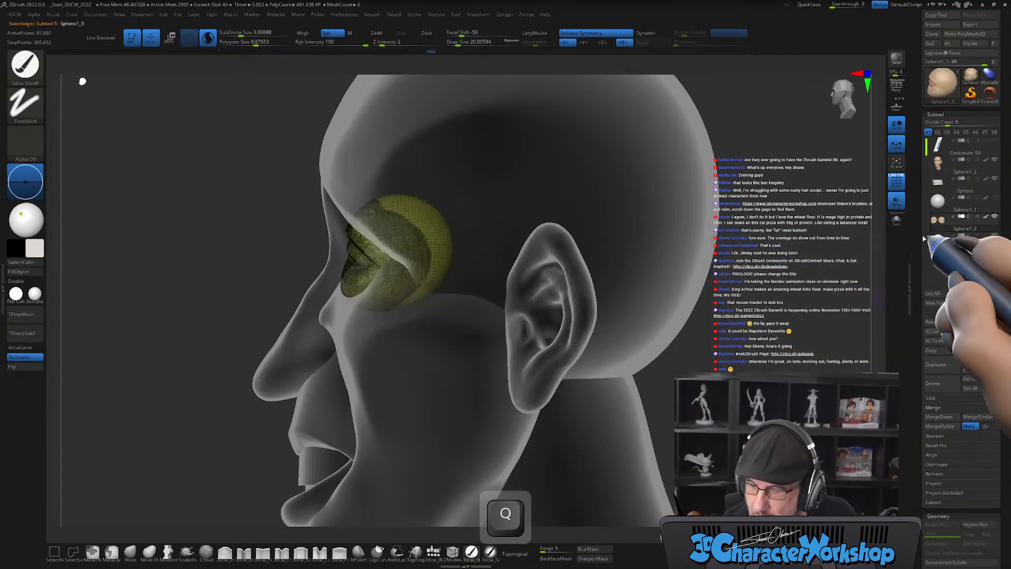
key("shift+f")
left_click_drag(421, 377, 408, 382, "shift")
left_click(897, 200)
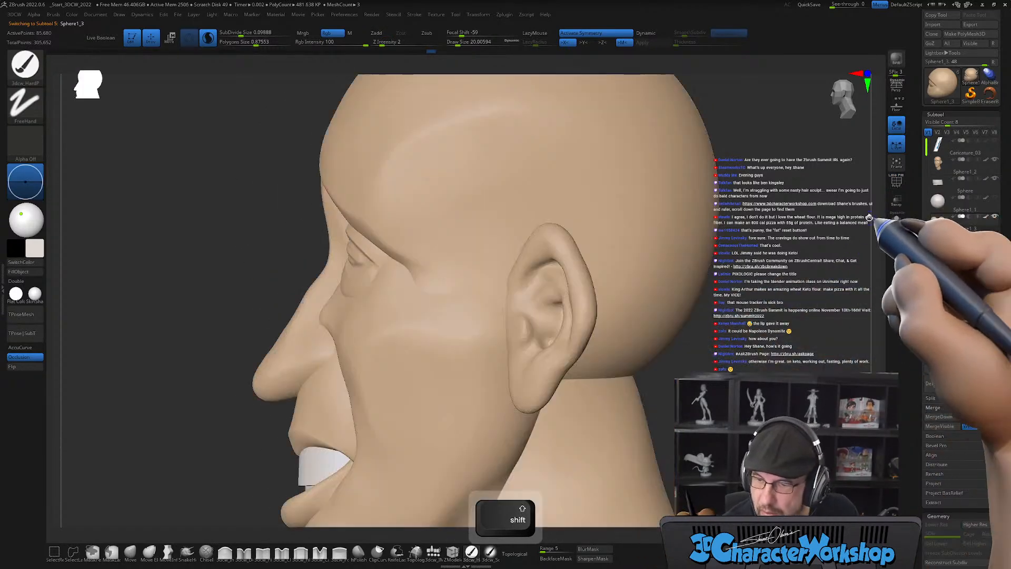
left_click_drag(562, 343, 596, 360)
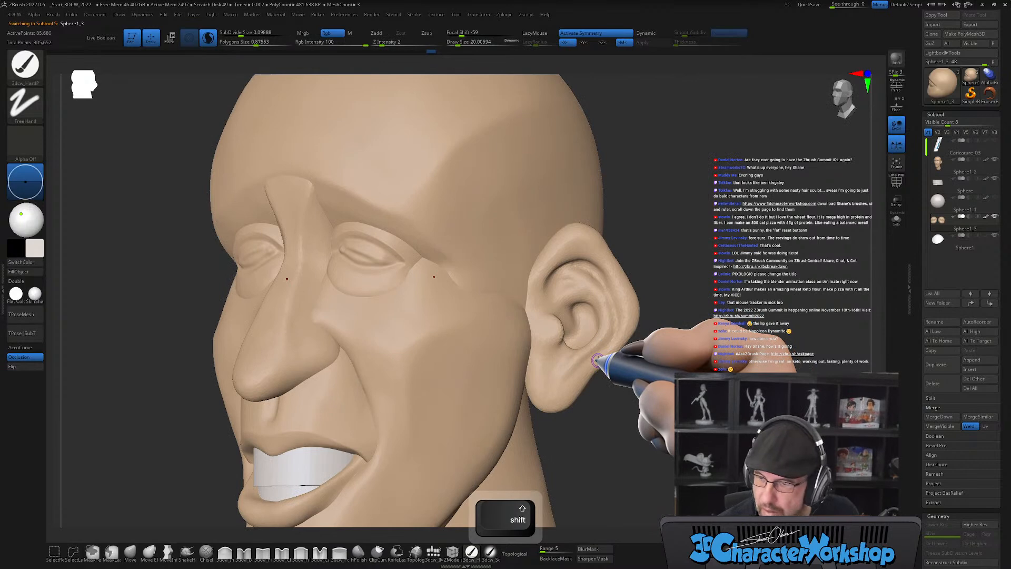
mouse_move(655, 316)
left_mouse_down()
mouse_move(627, 338)
mouse_move(658, 336)
mouse_move(630, 335)
left_mouse_up()
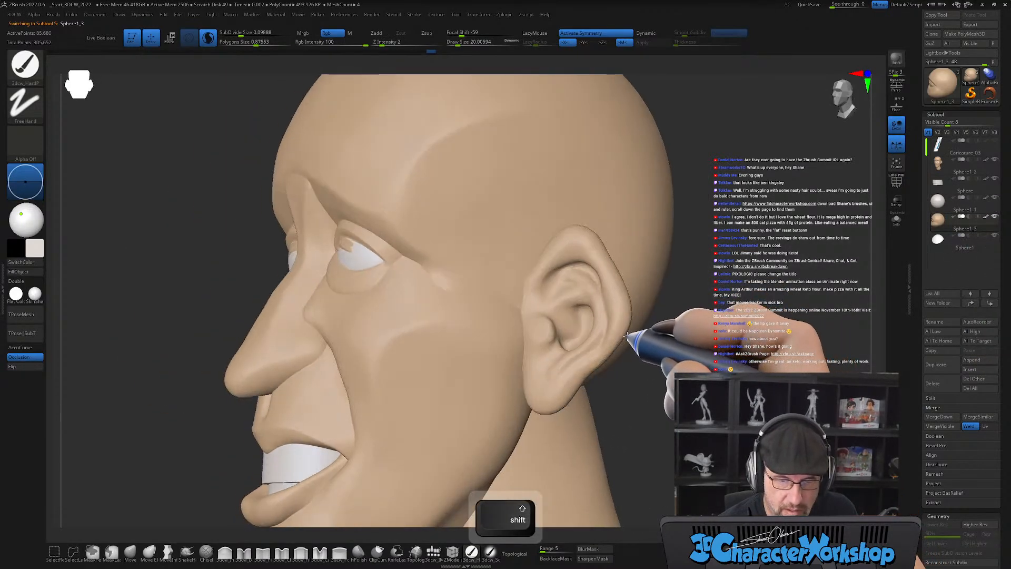
Reshape the outer part of the eyelids around the eyeballs with the Move brush.
left_click(130, 552)
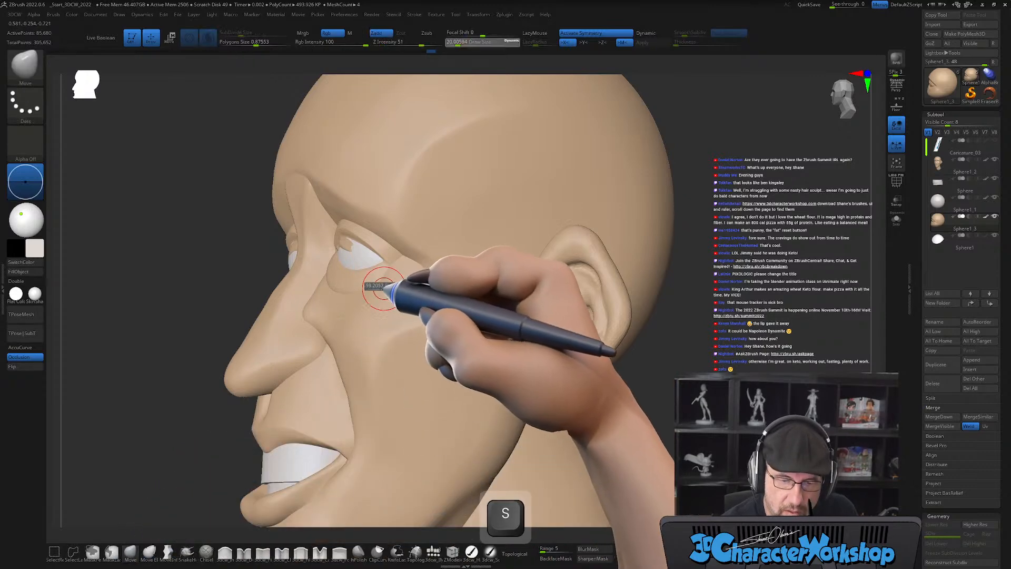
left_click_drag(382, 288, 413, 291)
mouse_move(413, 291)
right_mouse_down()
mouse_move(380, 284)
mouse_move(396, 259)
mouse_move(384, 317)
mouse_move(354, 263)
right_mouse_up()
key("s")
mouse_move(345, 262)
right_mouse_down()
mouse_move(321, 227)
mouse_move(393, 309)
mouse_move(384, 226)
right_mouse_up()
mouse_move(343, 185)
right_mouse_down()
mouse_move(402, 252)
mouse_move(373, 282)
right_mouse_up()
mouse_move(459, 344)
right_mouse_down()
mouse_move(451, 293)
mouse_move(514, 343)
mouse_move(502, 341)
right_mouse_up()
Refine the eyelid contours from front and close-up views with the Move brush at varying draw sizes.
key("s")
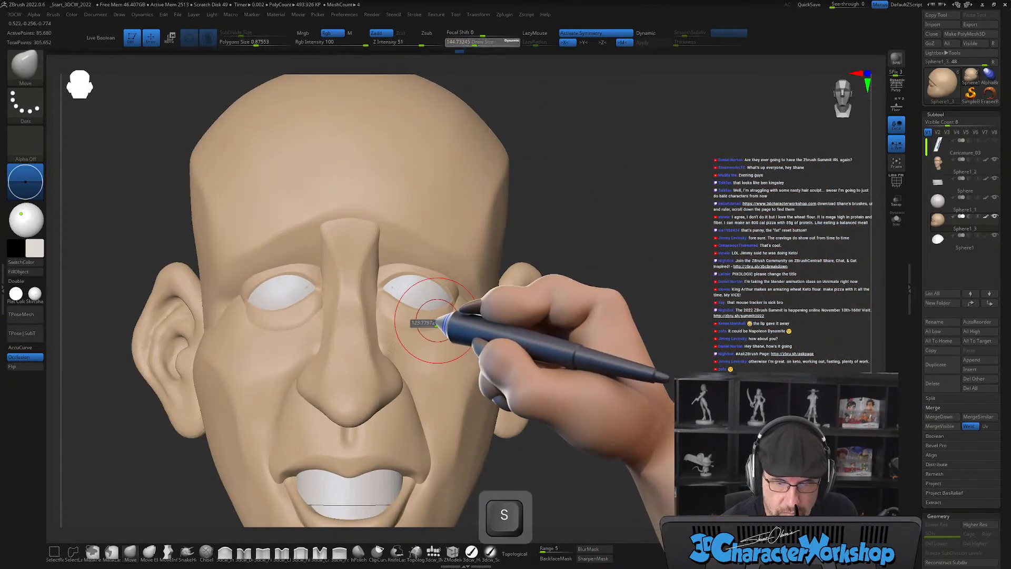
left_click_drag(413, 323, 401, 321)
mouse_move(433, 309)
right_mouse_down("alt")
mouse_move(433, 401)
mouse_move(419, 348)
mouse_move(362, 267)
right_mouse_up("alt")
key("s")
left_click_drag(361, 267, 357, 257)
mouse_move(362, 256)
right_mouse_down("alt")
mouse_move(430, 278)
mouse_move(406, 233)
mouse_move(490, 295)
right_mouse_up("alt")
right_click_drag(592, 406, 584, 403, "alt")
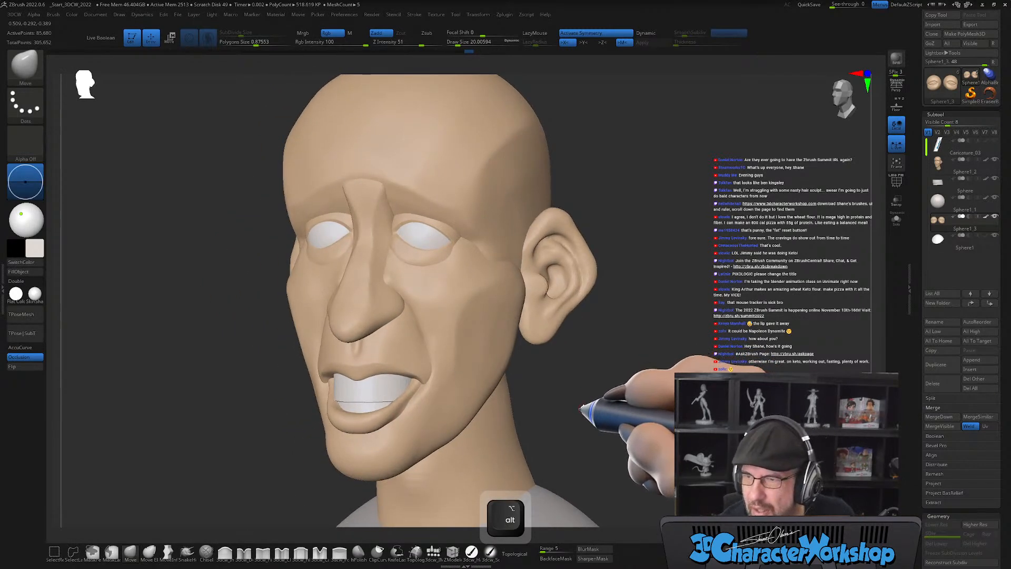
right_click_drag(722, 353, 492, 411)
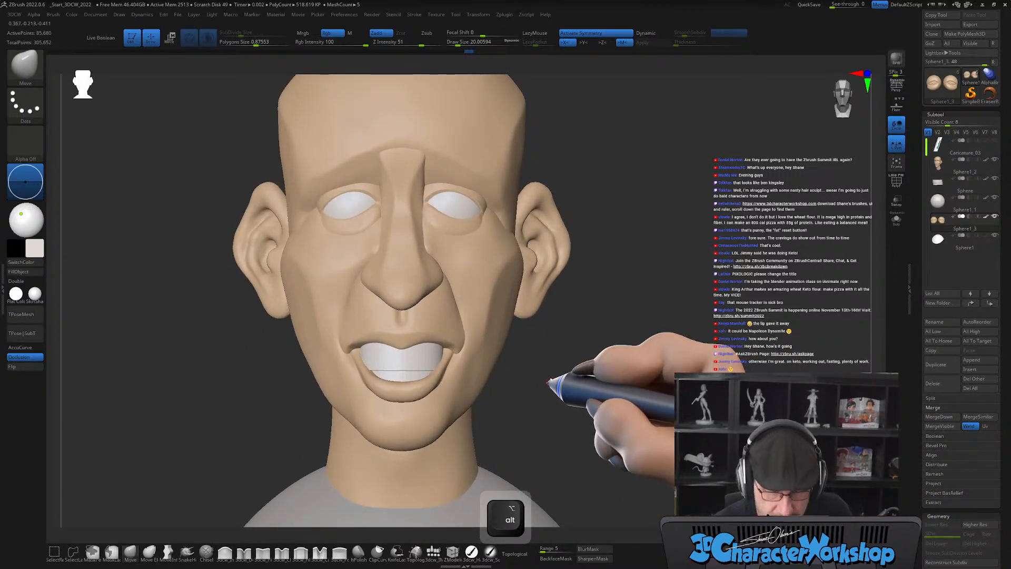
Select the head subtool and adjust the lower jawline with the Move brush, turning on Topological at a draw size of about 149.
key("b")
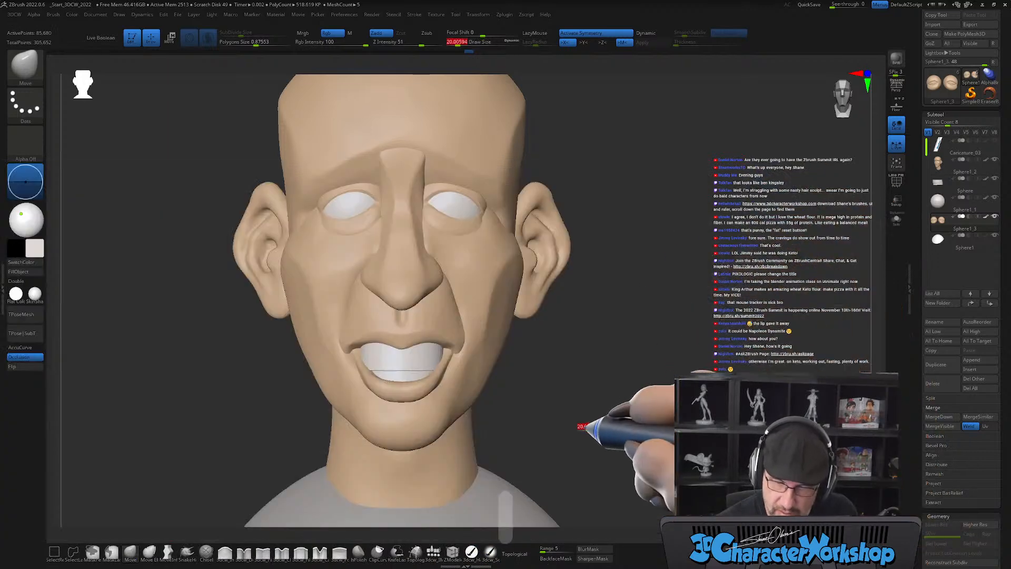
right_click_drag(564, 401, 526, 415, "alt")
key("s")
left_click_drag(438, 450, 466, 455)
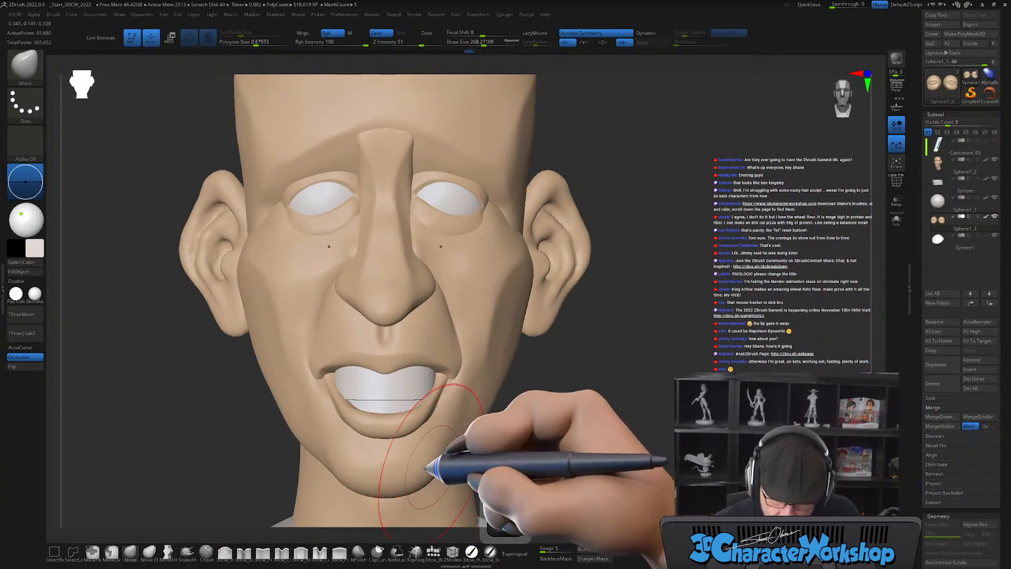
left_click(428, 466, "alt")
key("s")
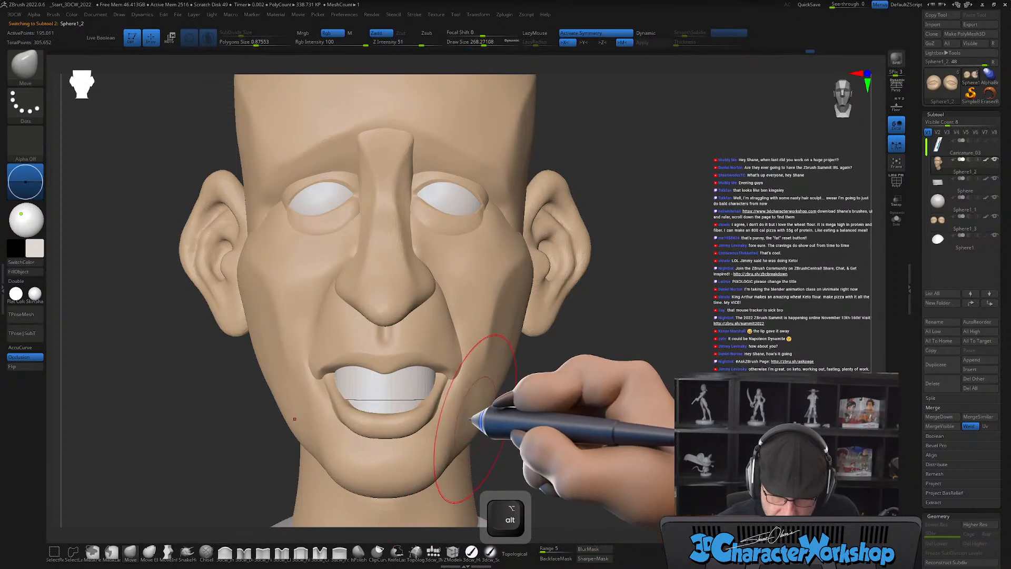
left_click_drag(474, 413, 466, 417)
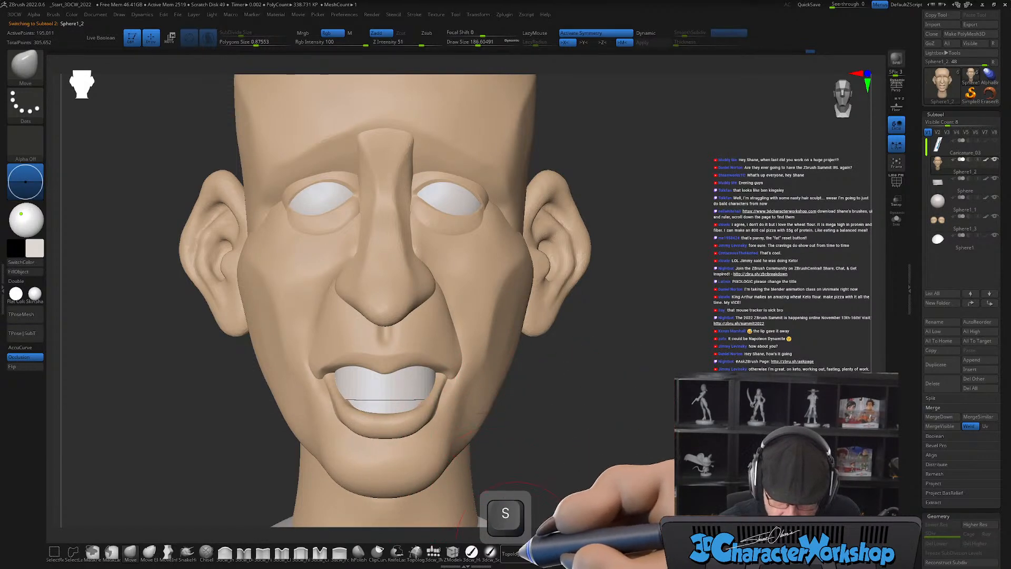
left_click(515, 554)
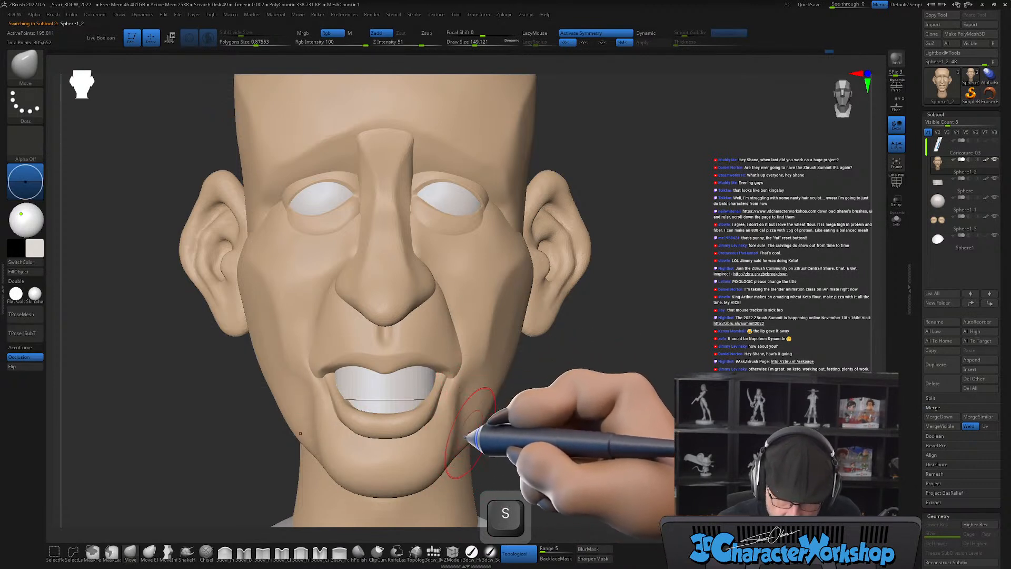
mouse_move(531, 407)
left_mouse_down()
mouse_move(544, 405)
mouse_move(602, 312)
left_mouse_up()
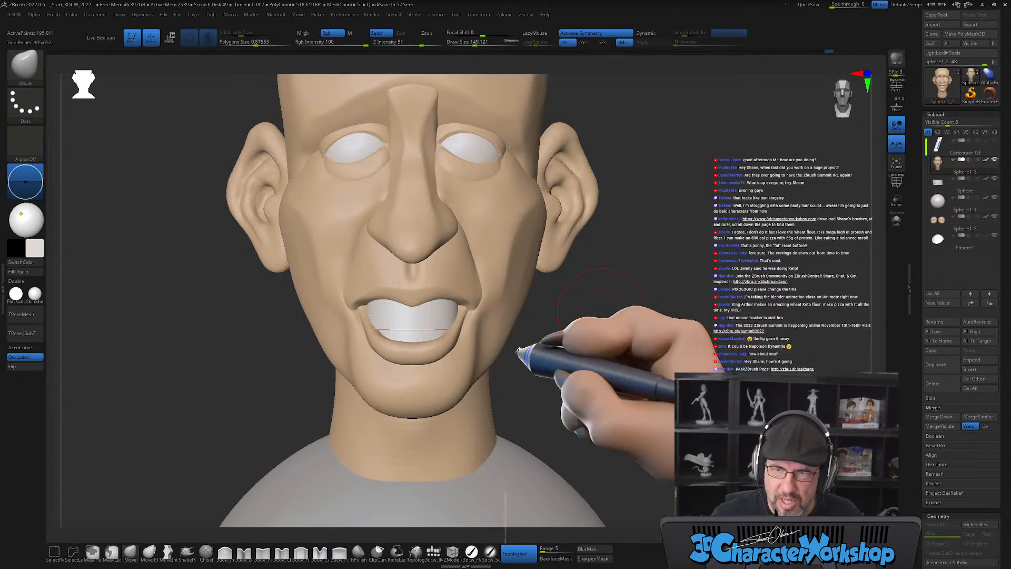
Refine the cheek and jaw side in front of the ear with the Move brush at a draw size of about 148, then smooth it.
mouse_move(506, 339)
left_mouse_down()
mouse_move(537, 339)
mouse_move(507, 338)
left_mouse_up()
mouse_move(515, 300)
left_mouse_down("alt")
mouse_move(496, 323)
mouse_move(519, 295)
mouse_move(524, 323)
left_mouse_up("alt")
key("s")
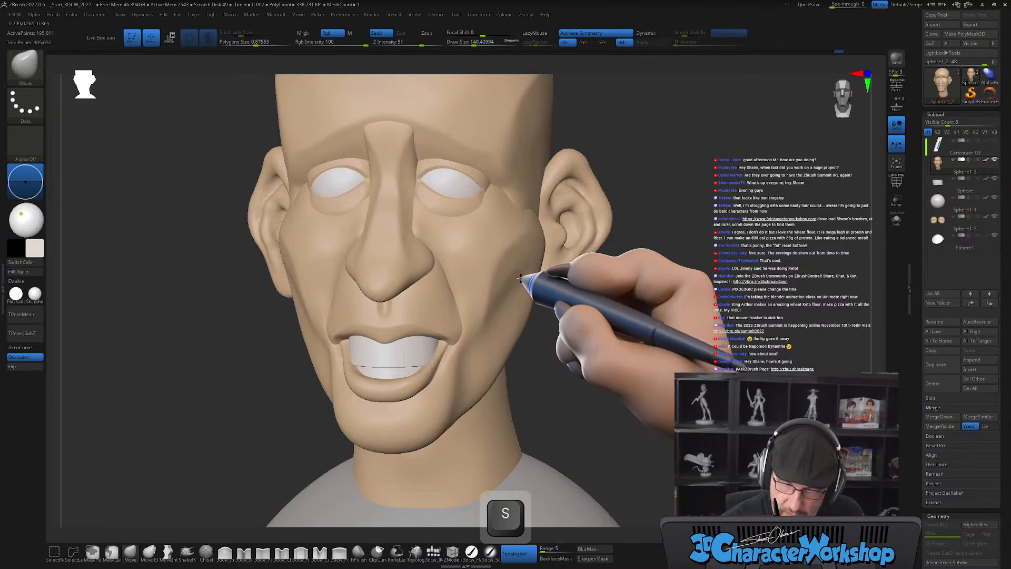
right_click_drag(507, 320, 562, 363)
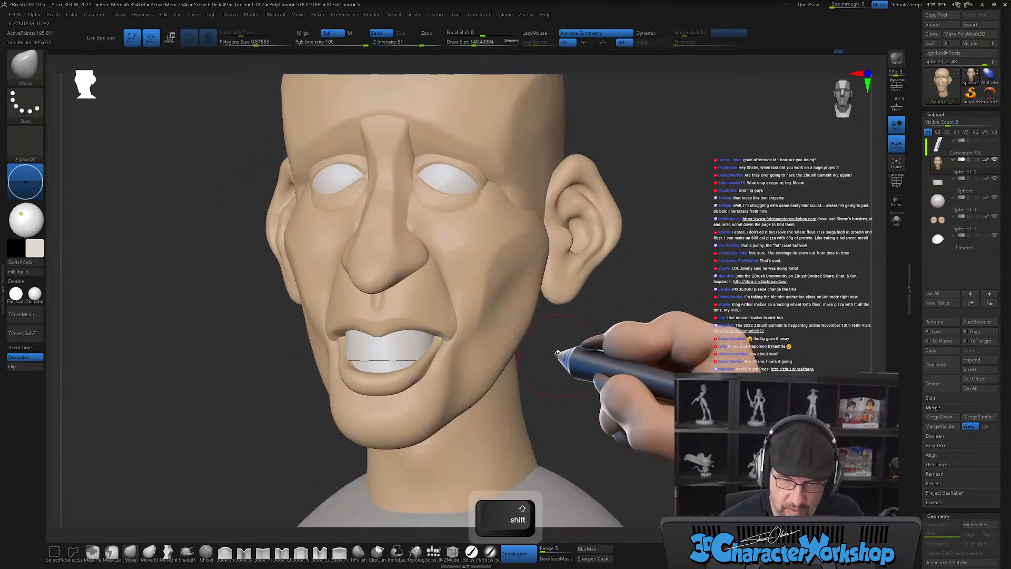
key("s")
left_click(495, 304)
key("shift")
left_click_drag(507, 292, 507, 302, "shift")
mouse_move(506, 304)
right_mouse_down()
mouse_move(514, 311)
mouse_move(496, 299)
mouse_move(479, 350)
mouse_move(497, 361)
mouse_move(514, 300)
mouse_move(493, 292)
mouse_move(500, 339)
mouse_move(479, 335)
mouse_move(492, 323)
right_mouse_up()
mouse_move(447, 226)
right_mouse_down("alt")
mouse_move(436, 223)
mouse_move(413, 248)
right_mouse_up("alt")
Reshape the cheekbone area below and beside the eye with the Move brush, starting at a draw size of about 136, and smooth the cheek.
key("s")
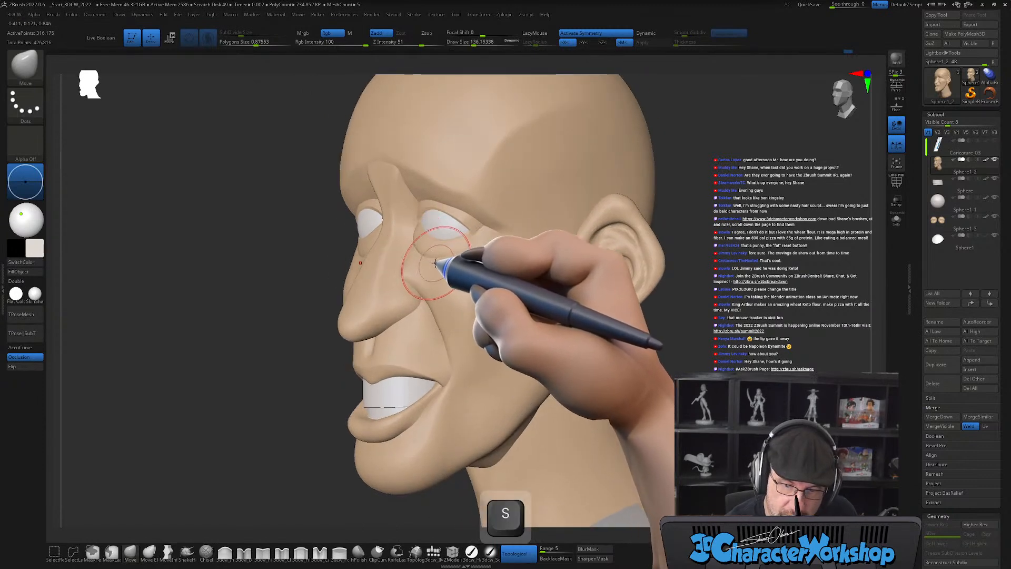
mouse_move(492, 253)
right_mouse_down()
mouse_move(461, 269)
mouse_move(473, 258)
mouse_move(492, 286)
mouse_move(520, 270)
mouse_move(490, 273)
right_mouse_up()
key("s")
right_click_drag(571, 293, 509, 250)
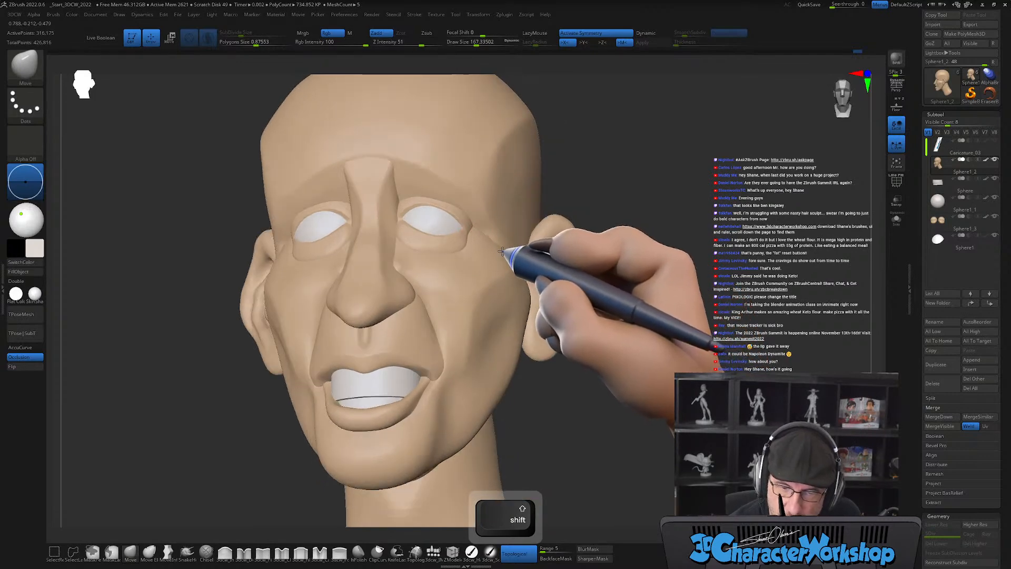
right_click_drag(578, 263, 535, 272)
mouse_move(477, 245)
right_mouse_down()
mouse_move(463, 226)
mouse_move(458, 257)
right_mouse_up()
mouse_move(490, 337)
right_mouse_down()
mouse_move(513, 334)
mouse_move(487, 330)
right_mouse_up()
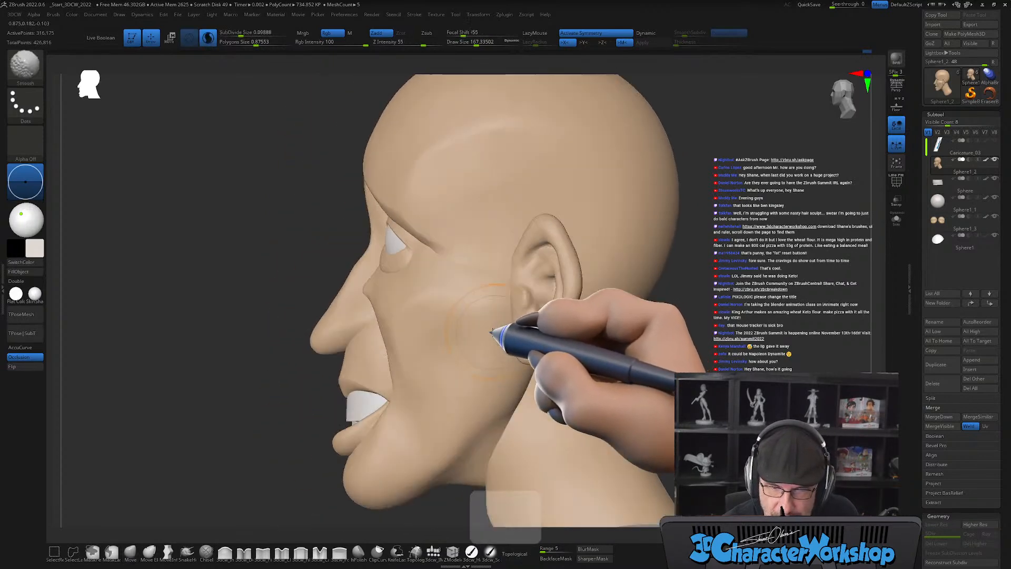
Adjust the broad side of the cheek in front of the ear with the Move brush at a draw size of about 234.
key("s")
left_click_drag(490, 311, 484, 305)
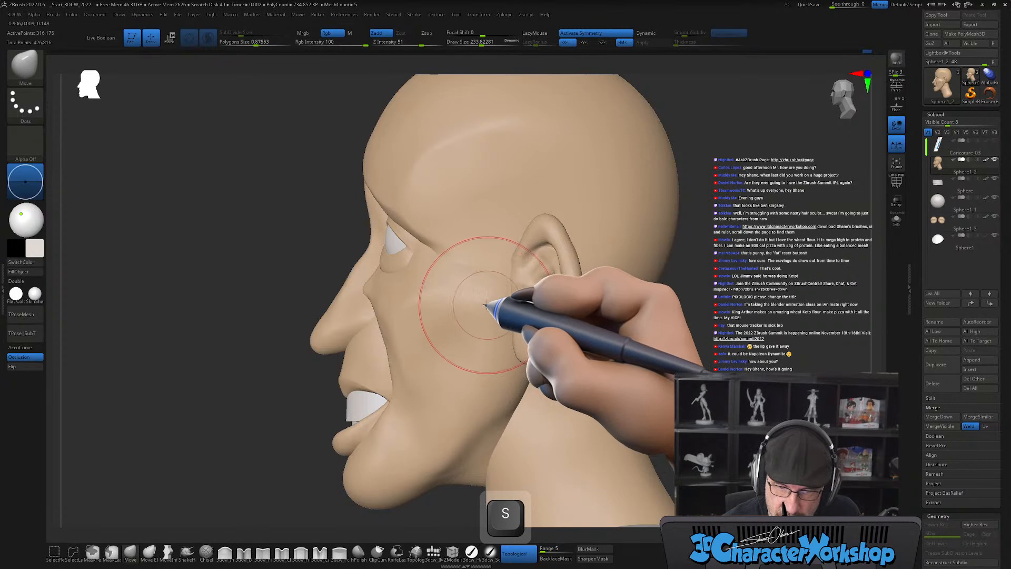
right_click_drag(512, 313, 483, 308)
mouse_move(511, 271)
right_mouse_down()
mouse_move(489, 323)
mouse_move(497, 299)
right_mouse_up()
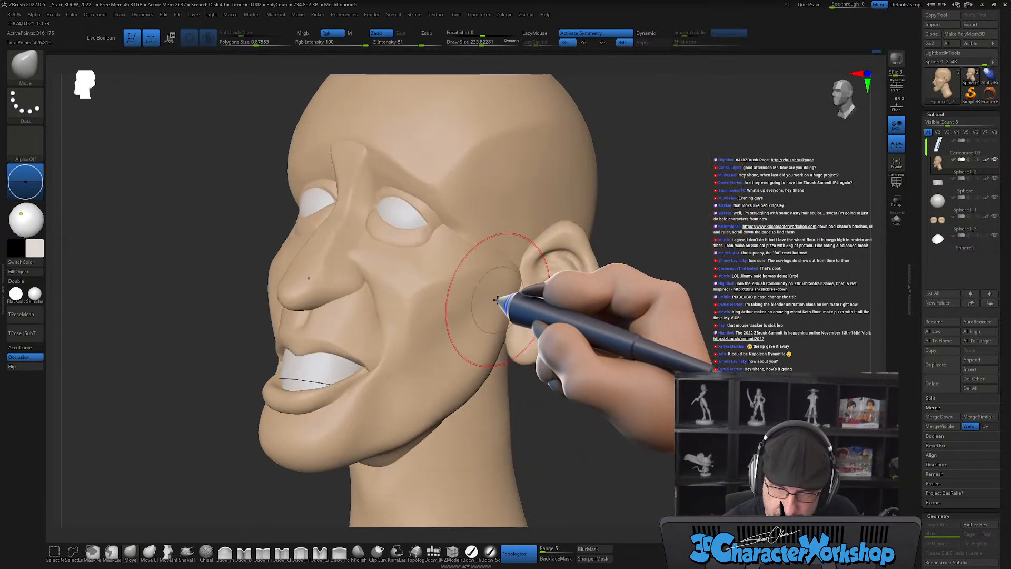
right_click_drag(474, 394, 440, 409)
right_click_drag(501, 416, 581, 307, "alt")
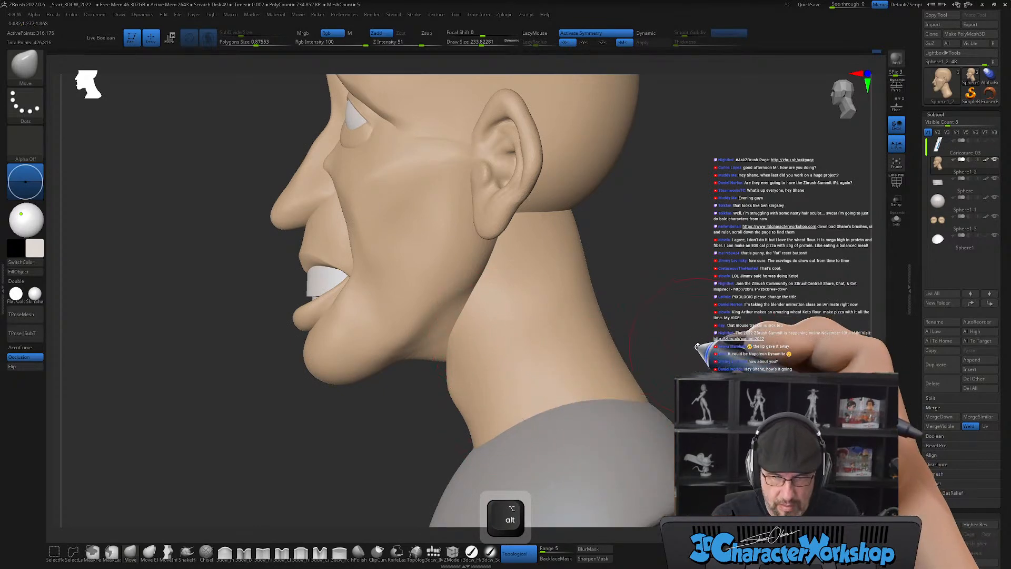
Shape the cheek fold beside the nose with the Move brush at a draw size of about 163.
right_click_drag(393, 411, 406, 386)
right_click_drag(382, 237, 382, 363, "alt")
right_click_drag(395, 263, 382, 287)
key("s")
left_click_drag(369, 297, 360, 301)
key("s")
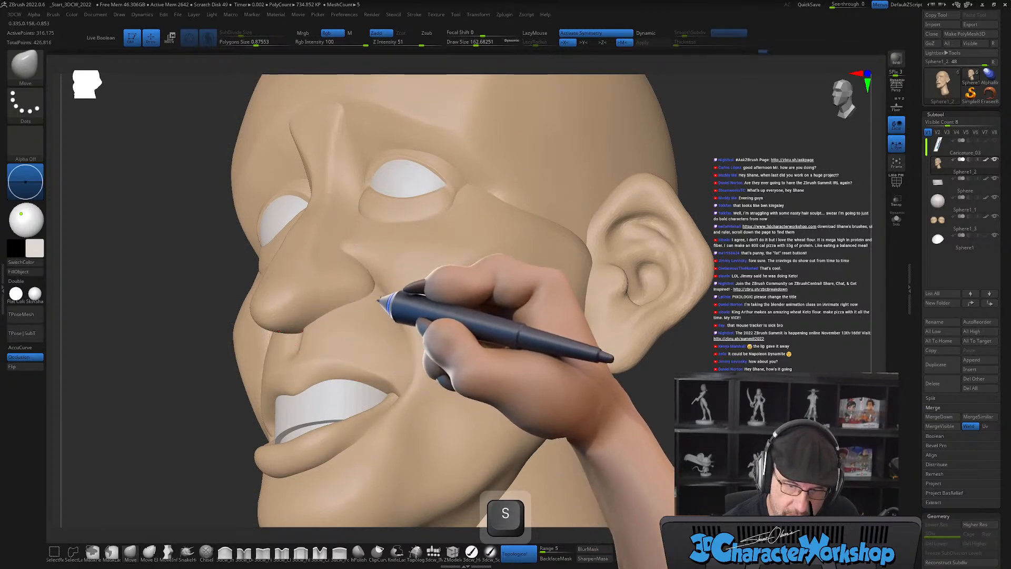
Refine the upper lip area and the fold below the nose with the Move brush at draw sizes of about 112 and 124.
right_click_drag(377, 311, 358, 334)
key("s")
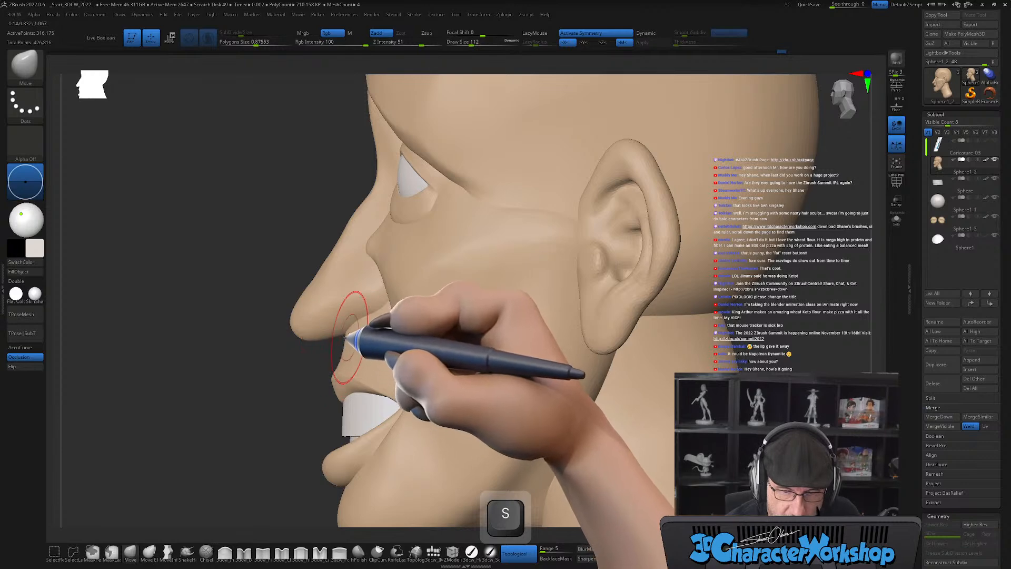
mouse_move(364, 336)
right_mouse_down()
mouse_move(368, 293)
mouse_move(365, 320)
right_mouse_up()
key("s")
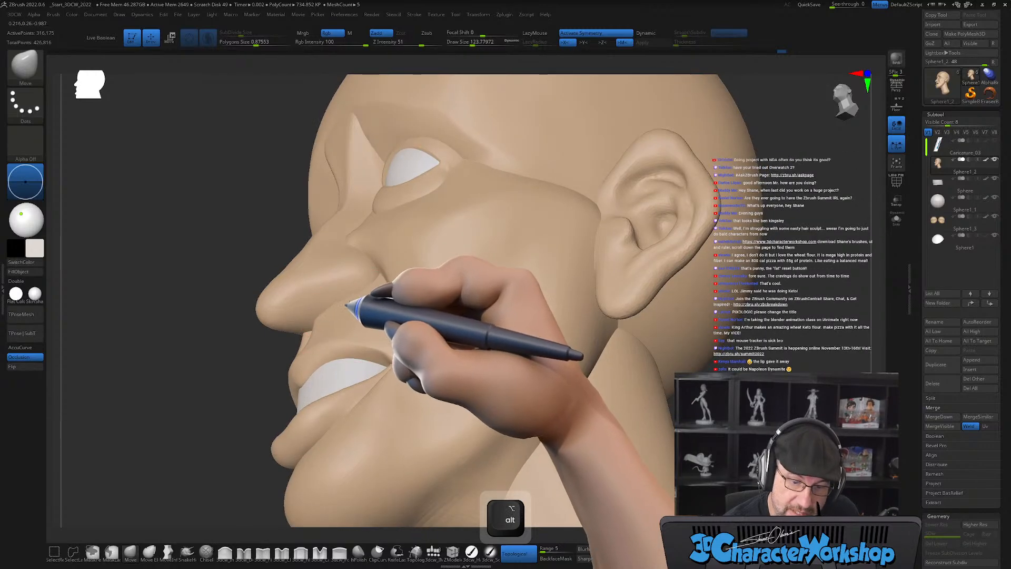
mouse_move(377, 300)
right_mouse_down()
mouse_move(388, 309)
mouse_move(378, 318)
mouse_move(375, 295)
right_mouse_up()
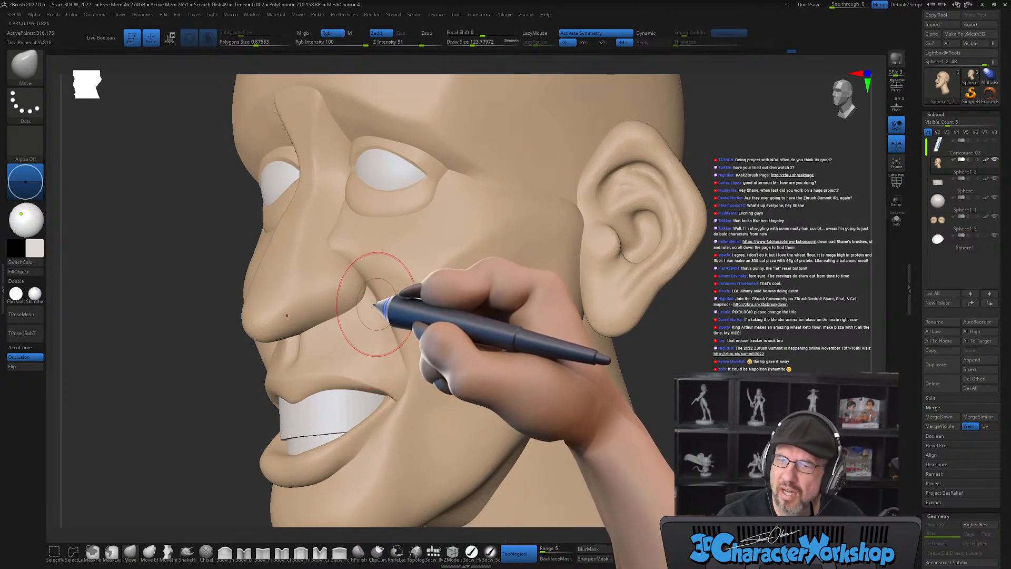
Refine the nostril wing and the area beneath it with the Move brush at draw sizes of about 80 and 97.
mouse_move(374, 301)
right_mouse_down()
mouse_move(361, 334)
mouse_move(341, 337)
right_mouse_up()
left_click_drag(338, 357, 328, 355)
mouse_move(331, 339)
right_mouse_down()
mouse_move(323, 356)
mouse_move(334, 356)
mouse_move(326, 310)
right_mouse_up()
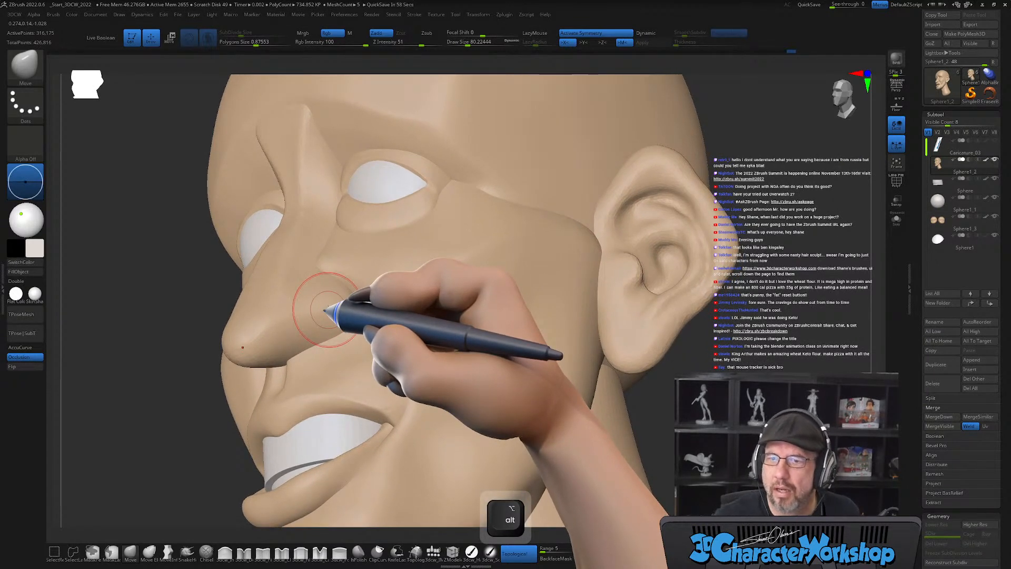
mouse_move(355, 339)
right_mouse_down()
mouse_move(346, 339)
mouse_move(357, 305)
mouse_move(306, 358)
mouse_move(350, 334)
mouse_move(329, 282)
mouse_move(339, 336)
mouse_move(294, 340)
right_mouse_up()
key("s")
key("s")
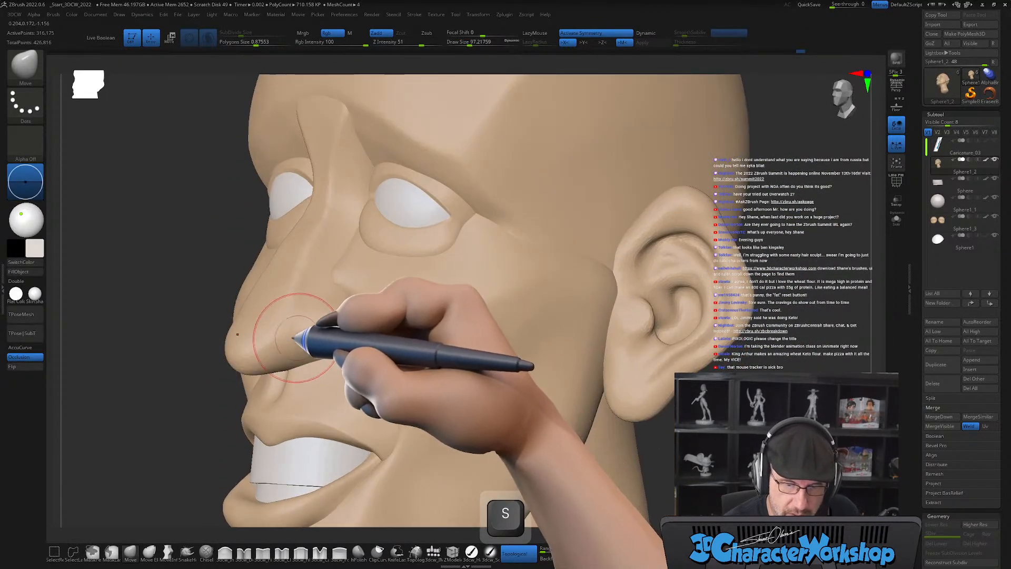
right_click_drag(360, 335, 332, 357)
Isolate the nose polygroup, shape the nostril with the Move brush at a draw size of about 59, and smooth it.
left_click(333, 337, "ctrl+shift")
key("s")
left_click_drag(330, 357, 324, 358)
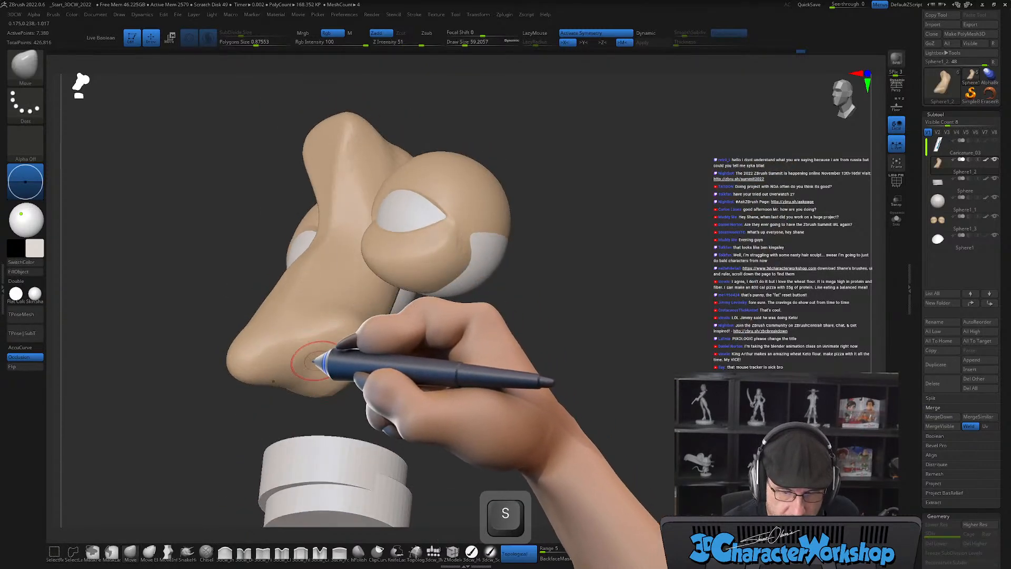
mouse_move(309, 361)
right_mouse_down()
mouse_move(357, 338)
mouse_move(320, 368)
mouse_move(361, 355)
right_mouse_up()
key("shift")
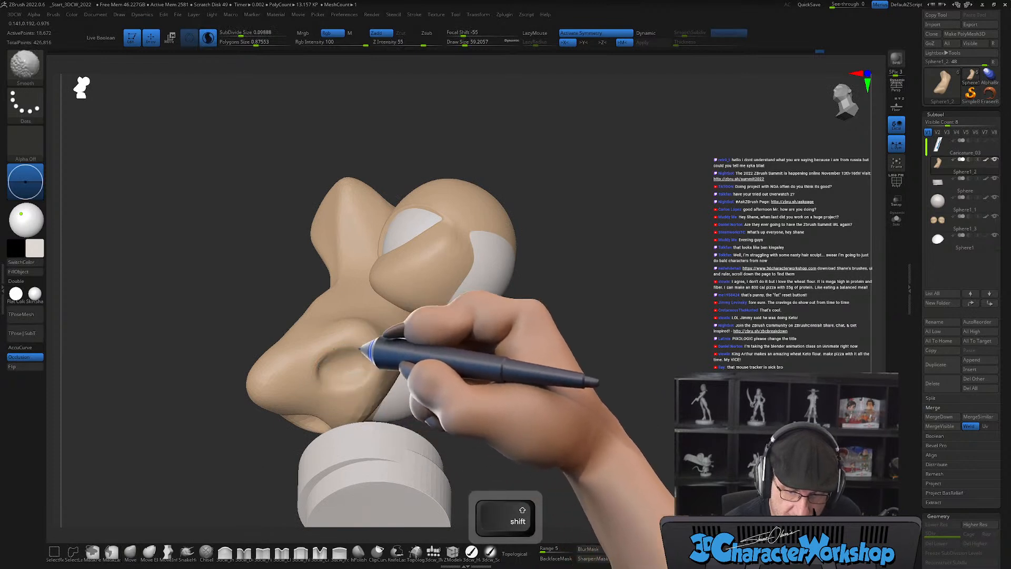
left_click(347, 357, "alt")
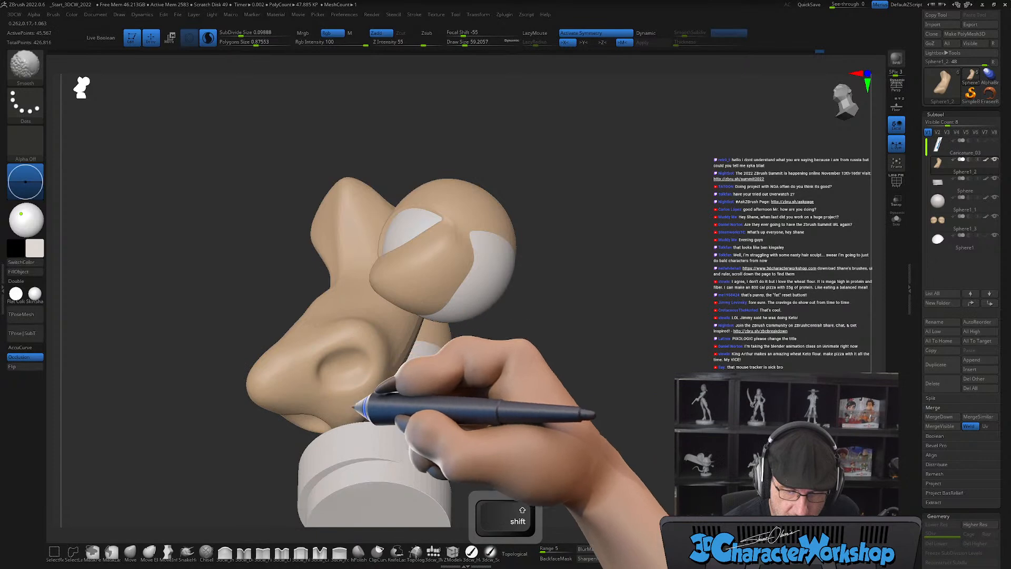
Show the whole head again and adjust the nostril wing against the cheek with the Move brush.
left_click(543, 358, "ctrl+shift")
right_click_drag(389, 394, 408, 340)
mouse_move(348, 358)
right_mouse_down()
mouse_move(359, 350)
mouse_move(345, 373)
right_mouse_up()
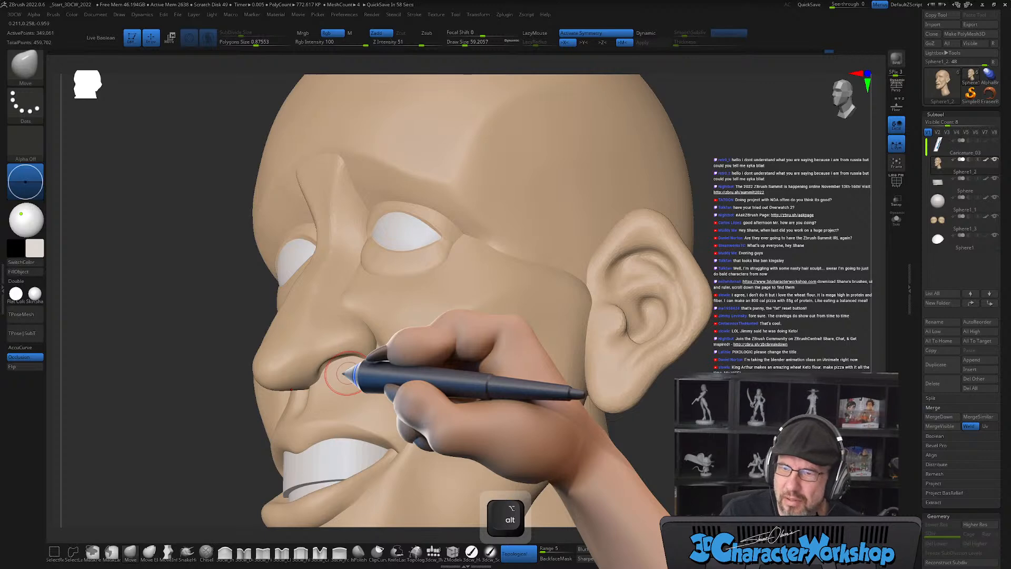
right_click_drag(453, 343, 380, 380)
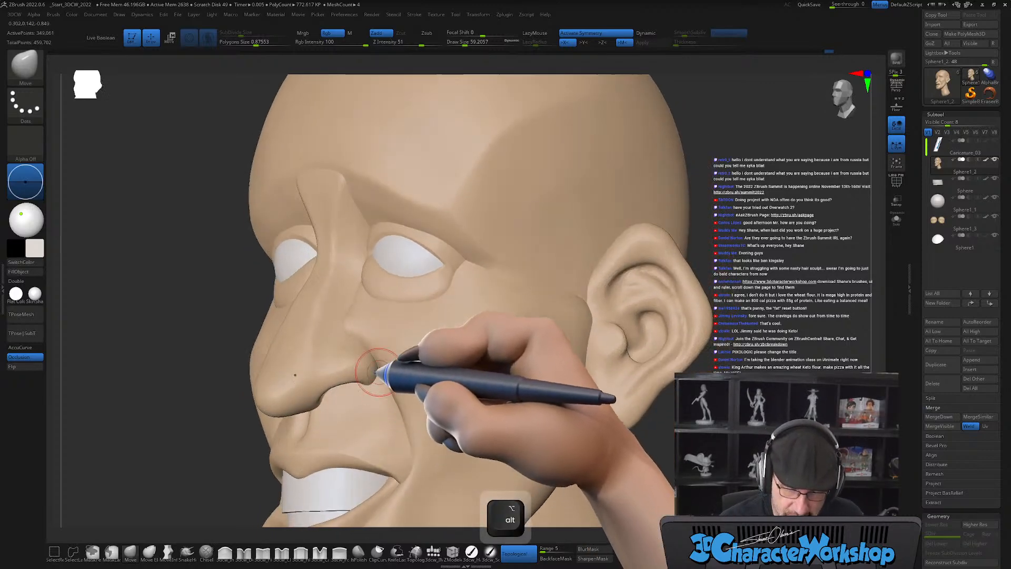
right_click_drag(369, 345, 360, 329)
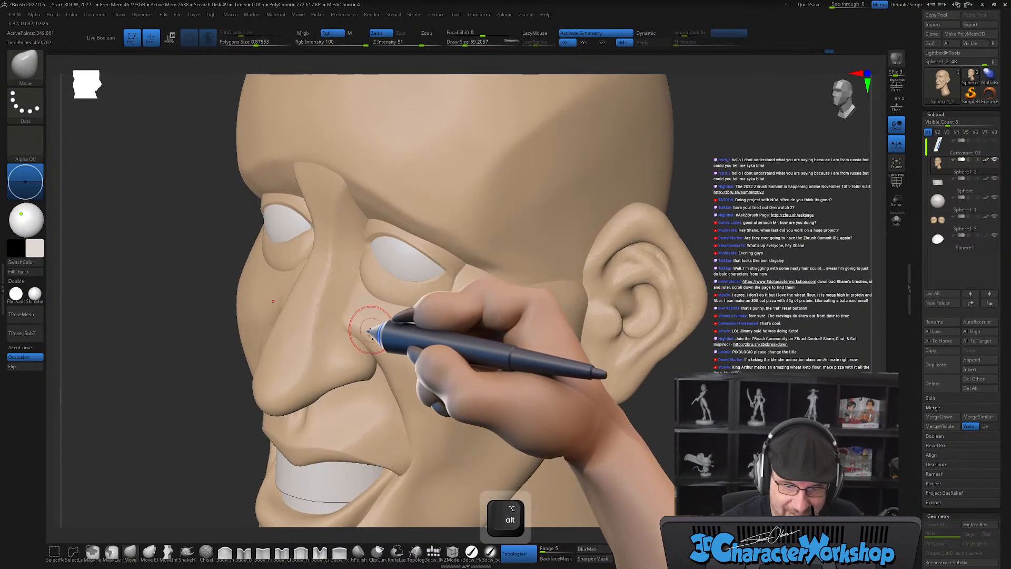
Shape the cheek around the smile fold with the Move brush at a draw size of about 108 and smooth the transition.
right_click_drag(377, 408, 375, 386)
key("s")
key("s")
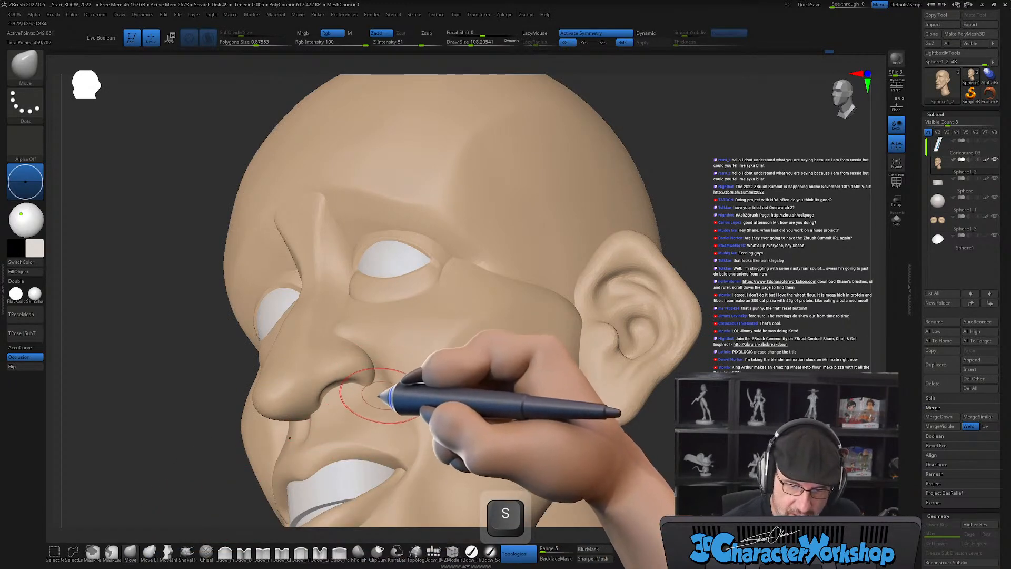
mouse_move(392, 384)
right_mouse_down()
mouse_move(406, 378)
mouse_move(402, 365)
right_mouse_up()
key("shift")
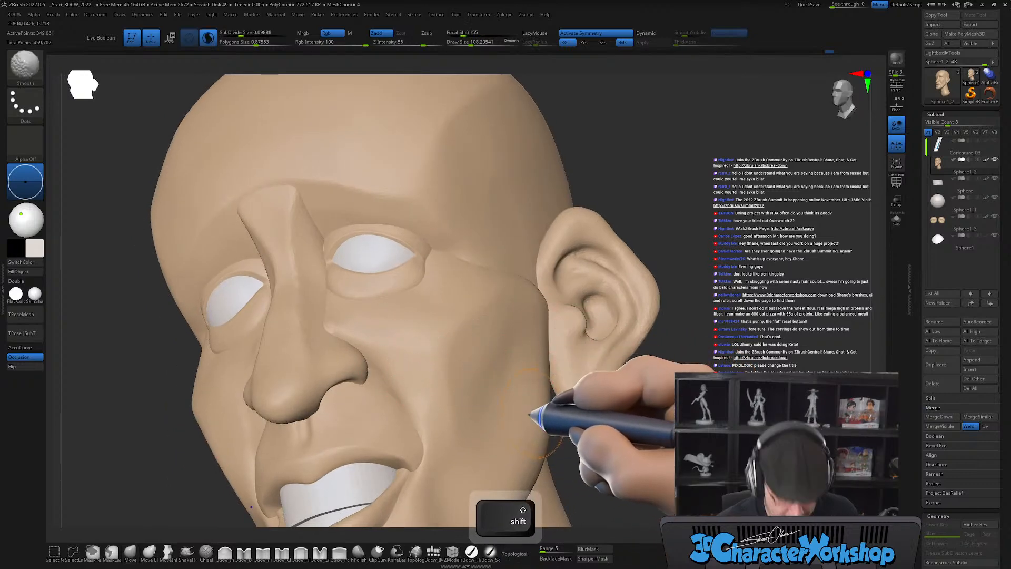
key("shift+f")
key("shift+f")
right_click_drag(463, 395, 459, 386)
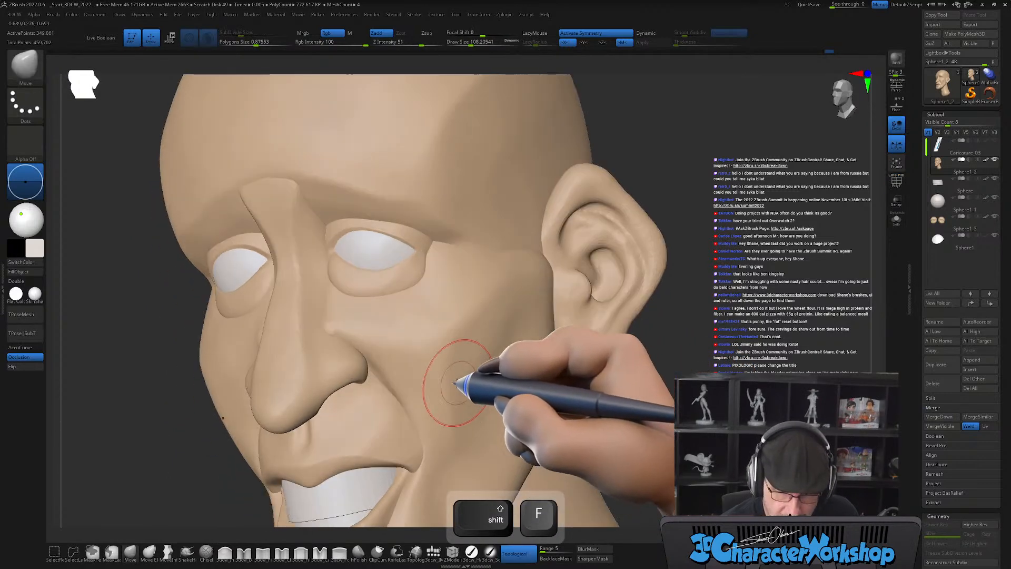
key("shift")
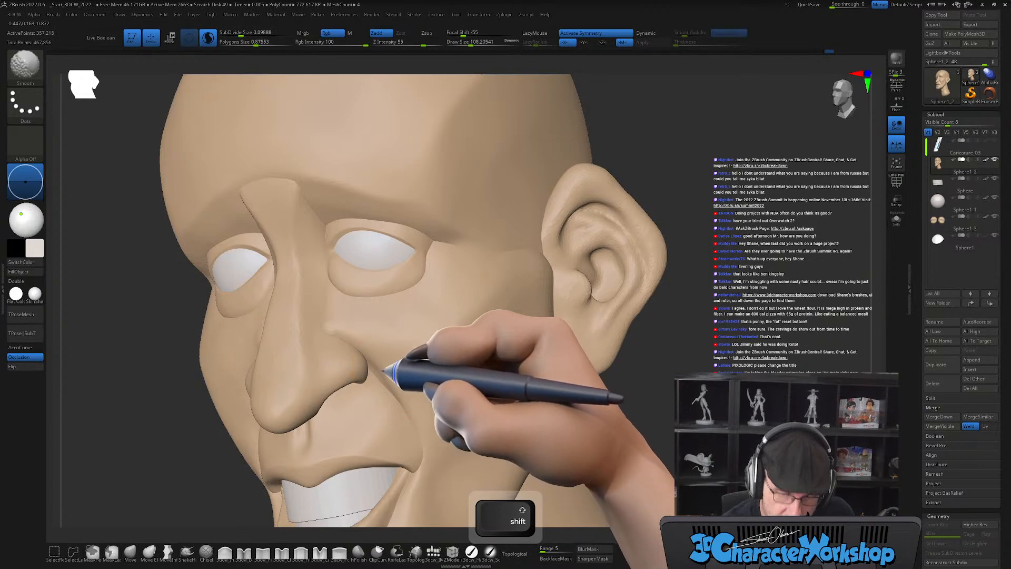
Adjust the nose bridge and sides from front and three-quarter views with the Move brush at a draw size of about 108.
left_click_drag(638, 411, 587, 403)
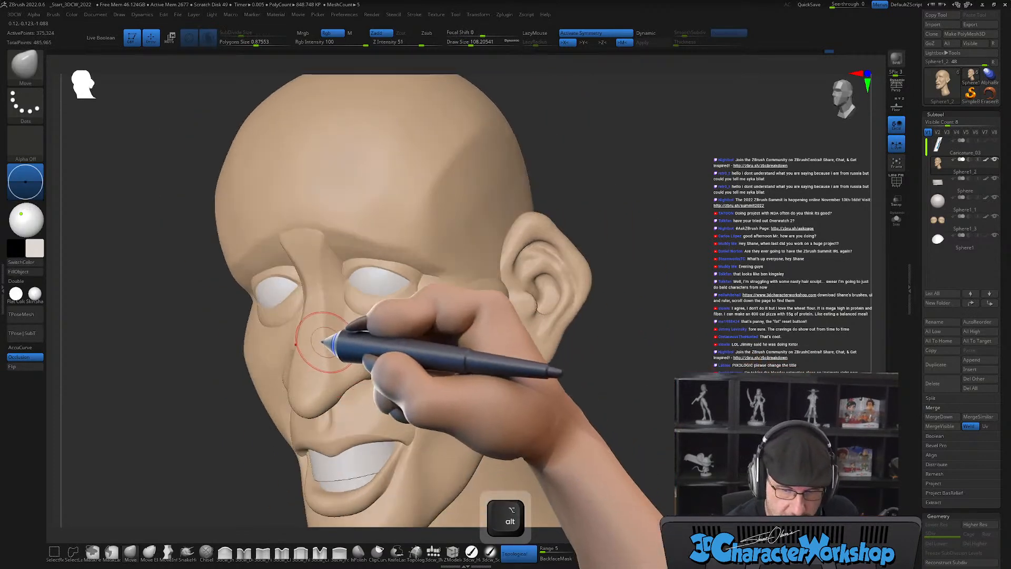
mouse_move(322, 326)
left_mouse_down()
mouse_move(320, 341)
mouse_move(334, 332)
mouse_move(345, 343)
left_mouse_up()
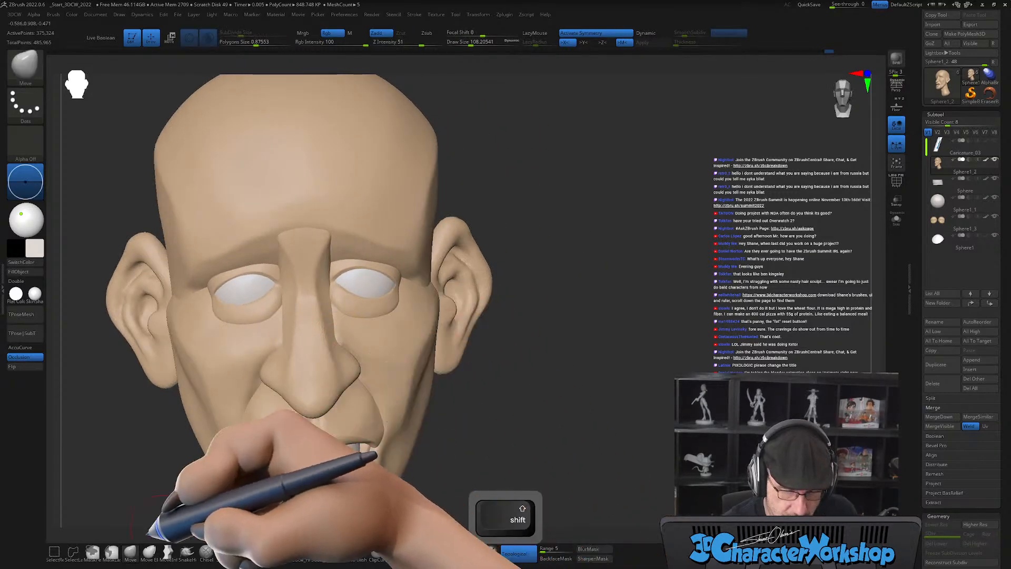
left_click_drag(191, 485, 392, 350)
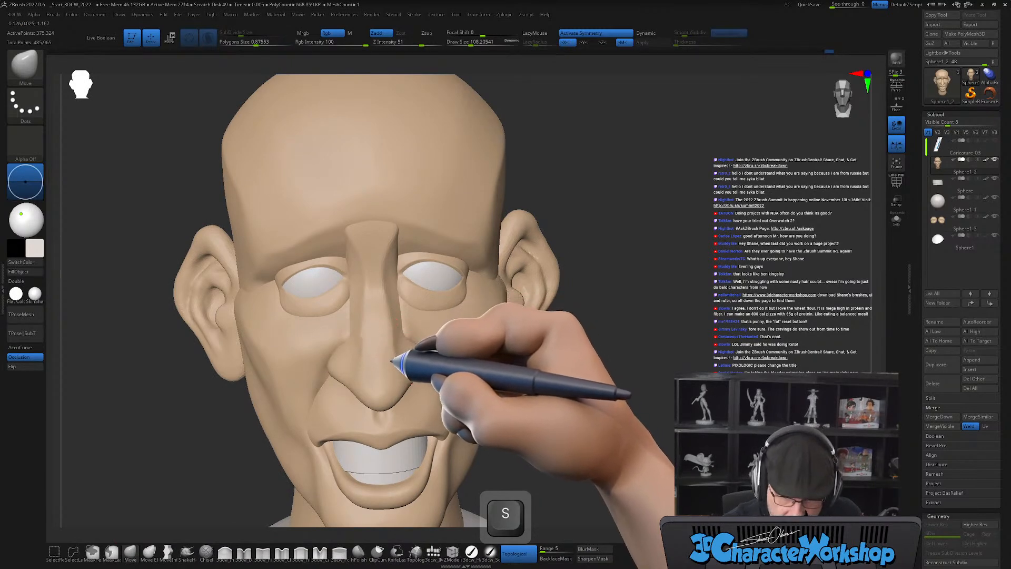
left_click_drag(456, 357, 391, 338)
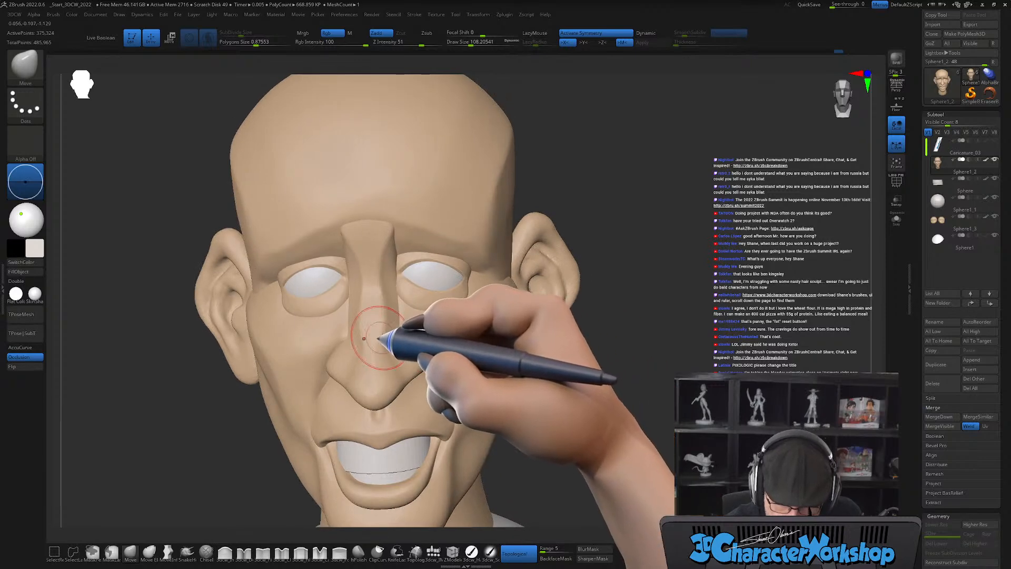
left_click_drag(584, 404, 572, 412)
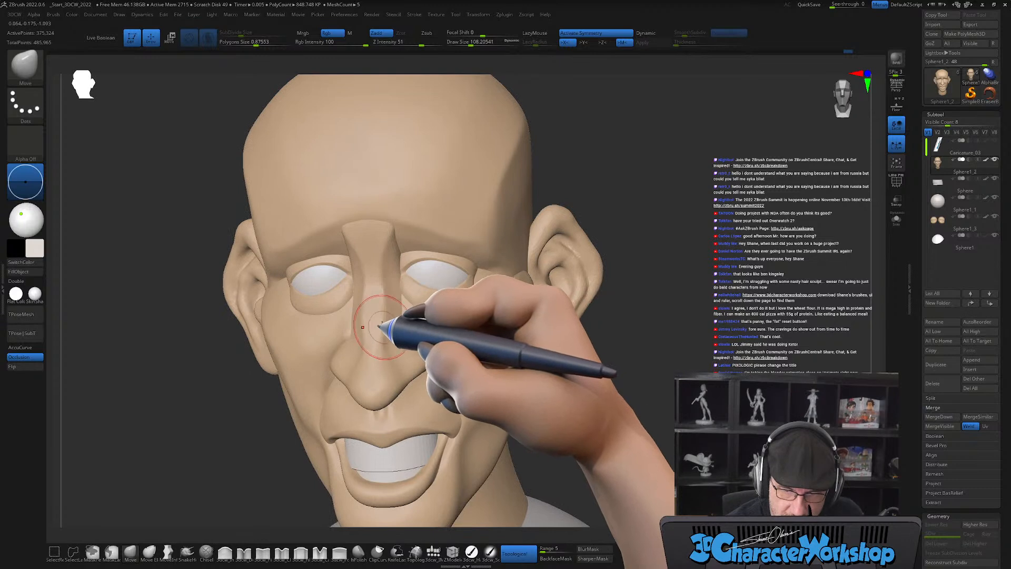
left_click_drag(392, 289, 387, 305)
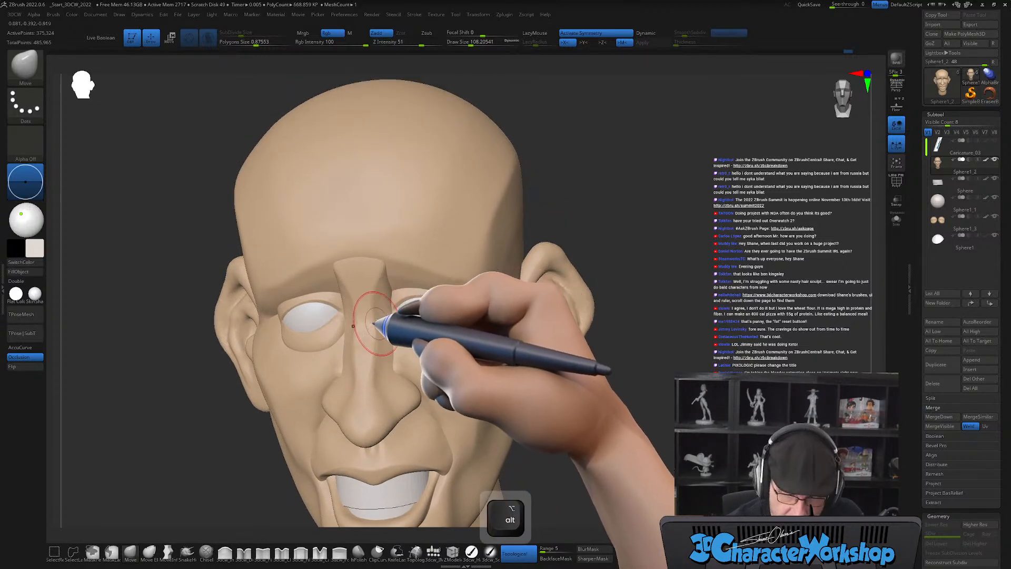
Refine the nose bridge and its profile with the Move brush, raising the draw size to about 97.
key("s")
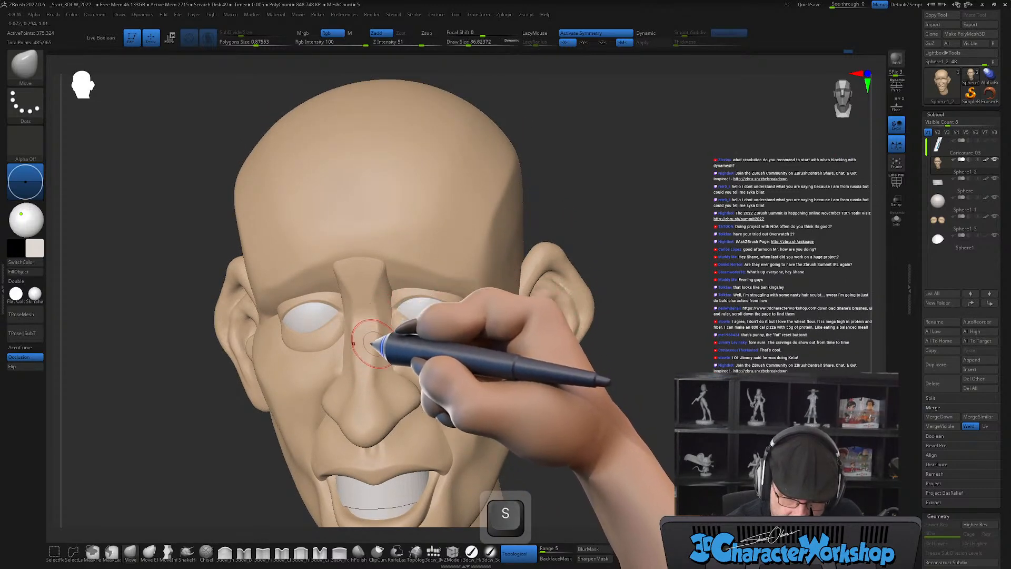
mouse_move(405, 363)
right_mouse_down()
mouse_move(425, 413)
mouse_move(435, 395)
mouse_move(397, 412)
mouse_move(363, 368)
right_mouse_up()
key("bracketright")
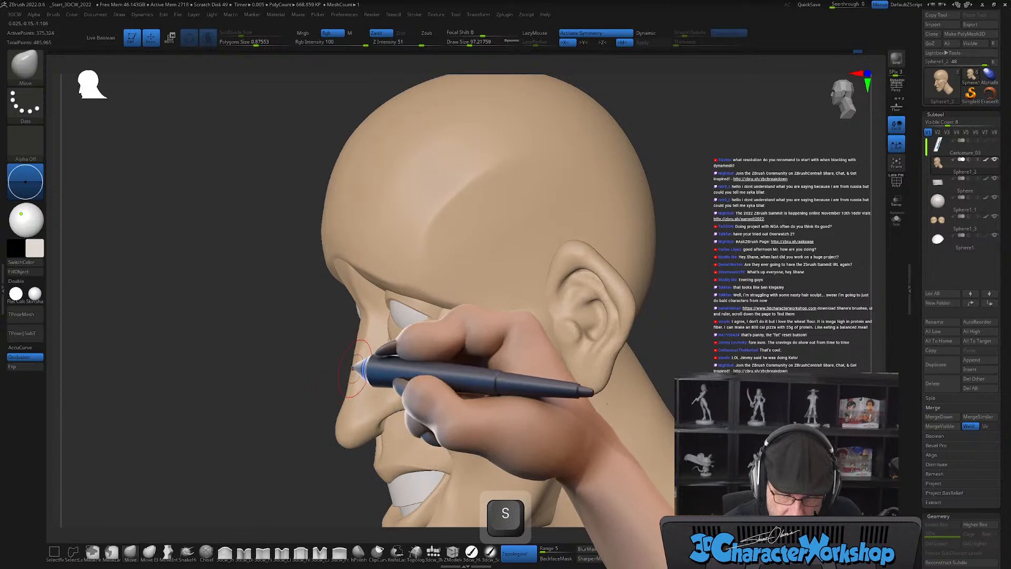
mouse_move(349, 406)
right_mouse_down()
mouse_move(400, 362)
mouse_move(576, 384)
mouse_move(567, 313)
right_mouse_up()
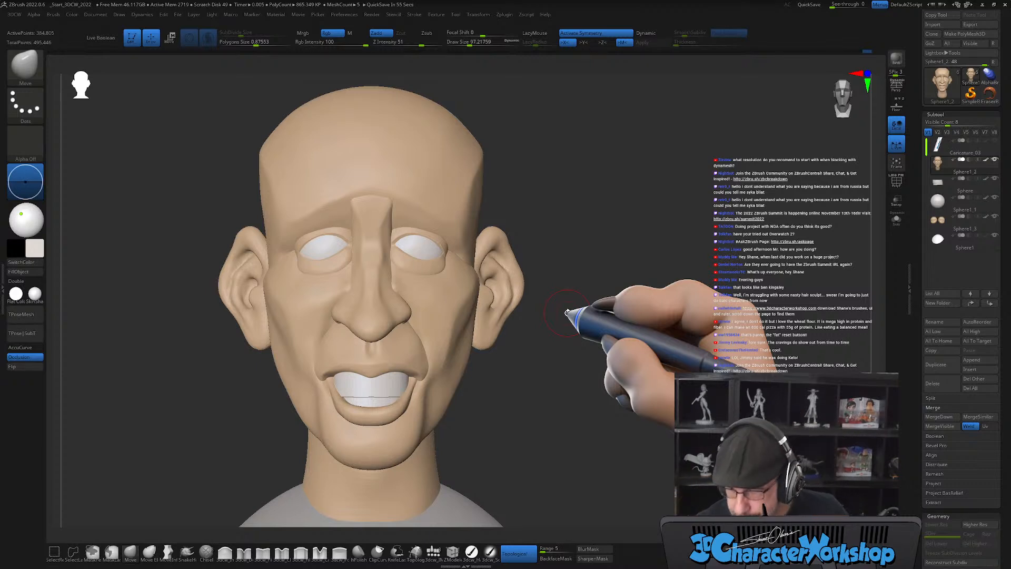
Reshape the brow area at the top of the nose with the Move brush at draw sizes of about 145 and 199.
mouse_move(599, 338)
left_mouse_down("alt")
mouse_move(606, 315)
mouse_move(602, 400)
left_mouse_up("alt")
key("s")
mouse_move(570, 266)
left_mouse_down()
mouse_move(583, 266)
mouse_move(553, 289)
mouse_move(395, 275)
mouse_move(392, 311)
mouse_move(409, 334)
mouse_move(393, 289)
mouse_move(383, 291)
mouse_move(395, 286)
mouse_move(392, 263)
left_mouse_up()
right_click_drag(392, 266, 391, 243)
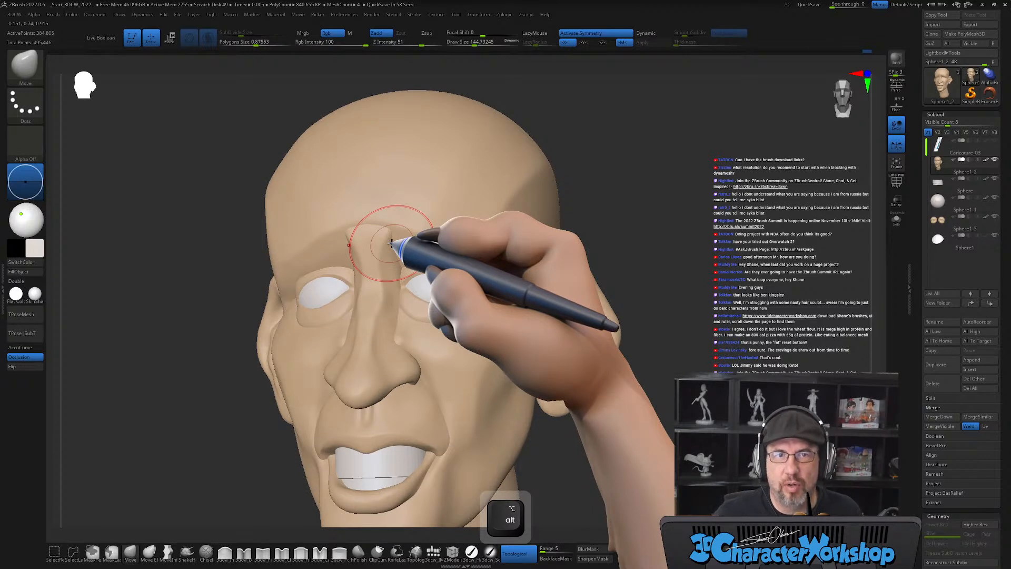
mouse_move(391, 243)
right_mouse_down()
mouse_move(401, 237)
mouse_move(395, 215)
mouse_move(453, 244)
mouse_move(442, 231)
right_mouse_up()
key("s")
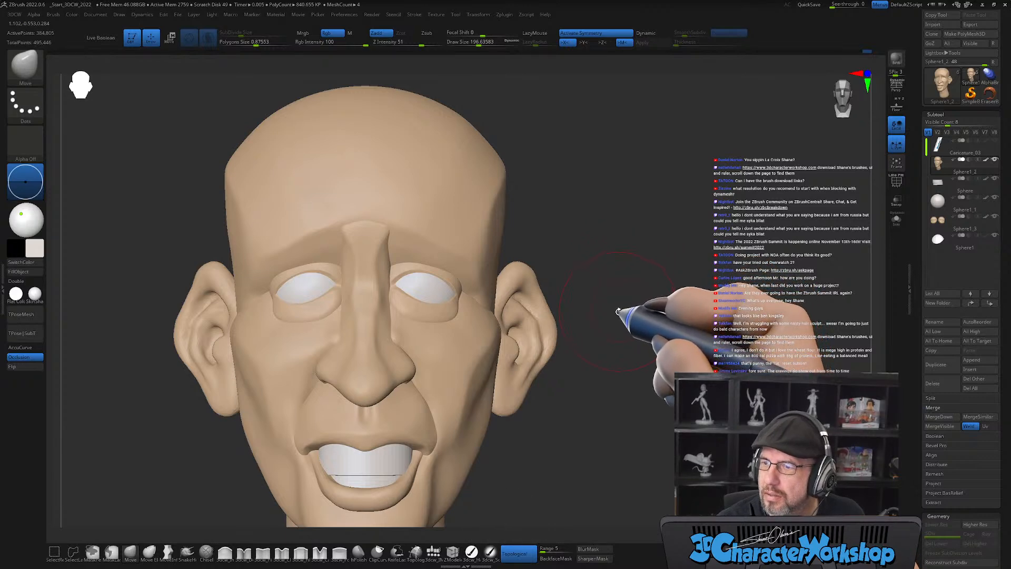
Flare the top of the nose bridge with the Move brush at draw sizes of about 116 and 87, and smooth it.
mouse_move(402, 287)
right_mouse_down("ctrl")
mouse_move(384, 276)
mouse_move(384, 287)
right_mouse_up("ctrl")
key("s")
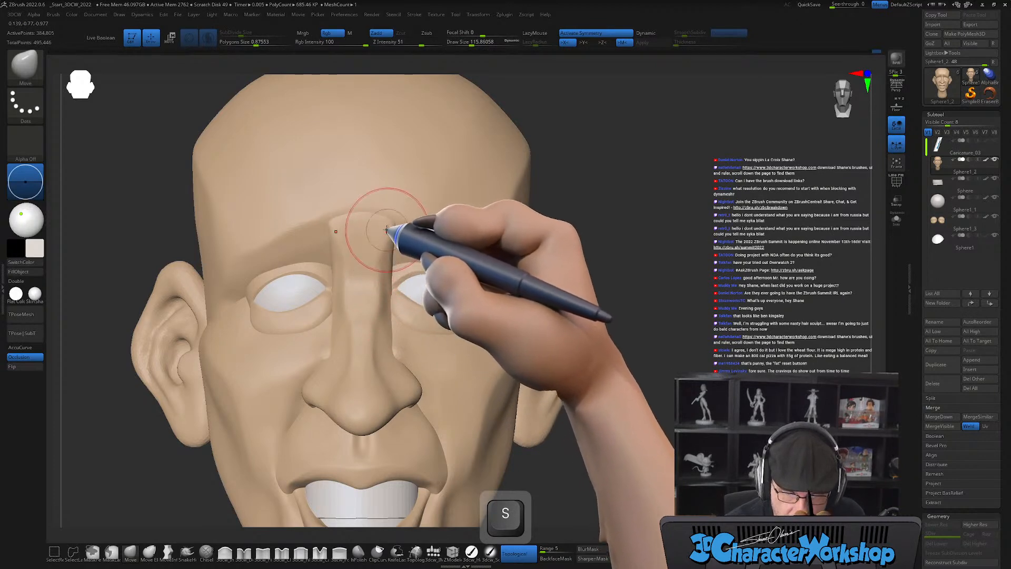
mouse_move(445, 302)
right_mouse_down()
mouse_move(428, 333)
mouse_move(456, 328)
mouse_move(435, 355)
right_mouse_up()
key("s")
mouse_move(406, 299)
right_mouse_down()
mouse_move(402, 331)
mouse_move(401, 298)
right_mouse_up()
key("shift")
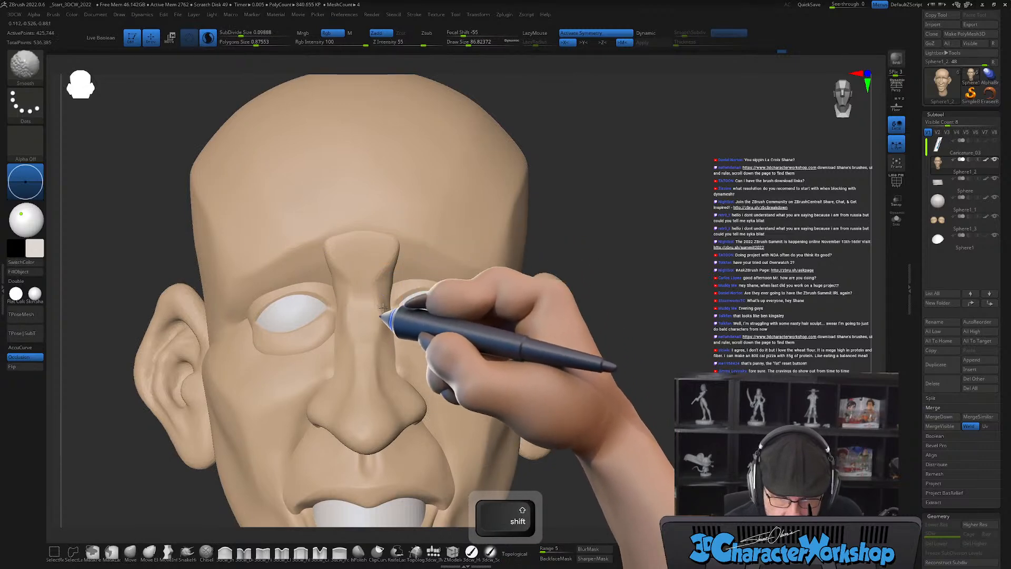
mouse_move(598, 418)
right_mouse_down()
mouse_move(594, 366)
mouse_move(579, 360)
mouse_move(609, 361)
mouse_move(574, 361)
mouse_move(582, 354)
mouse_move(595, 361)
mouse_move(573, 368)
mouse_move(614, 374)
mouse_move(566, 271)
mouse_move(575, 293)
mouse_move(557, 309)
right_mouse_up()
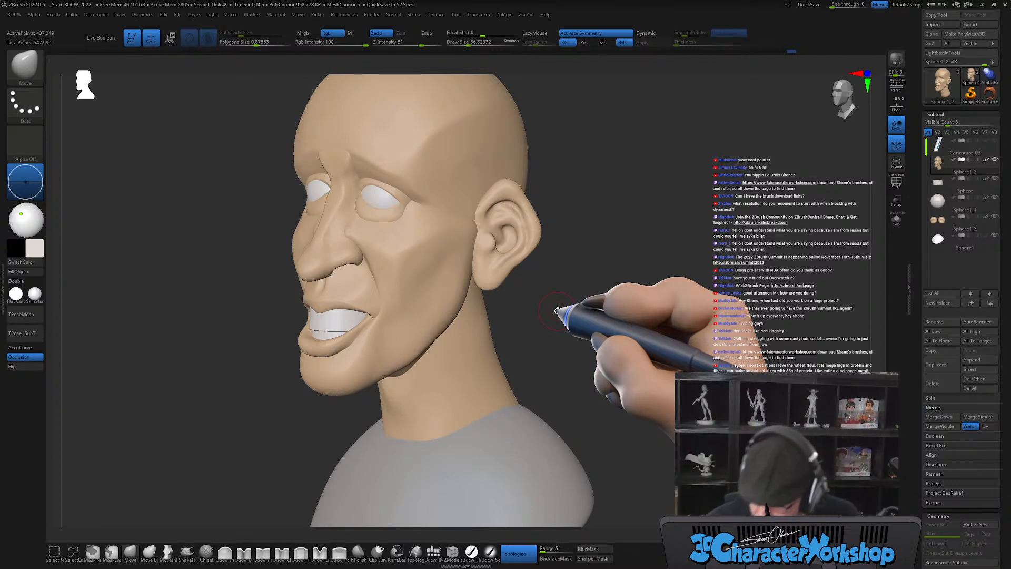
left_click_drag(560, 349, 588, 341)
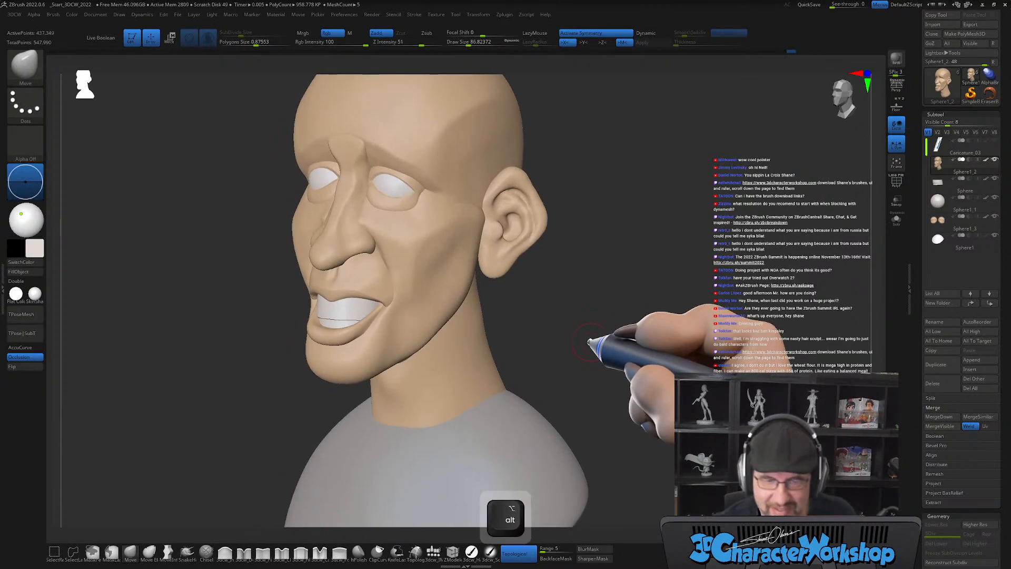
left_click_drag(591, 296, 599, 397)
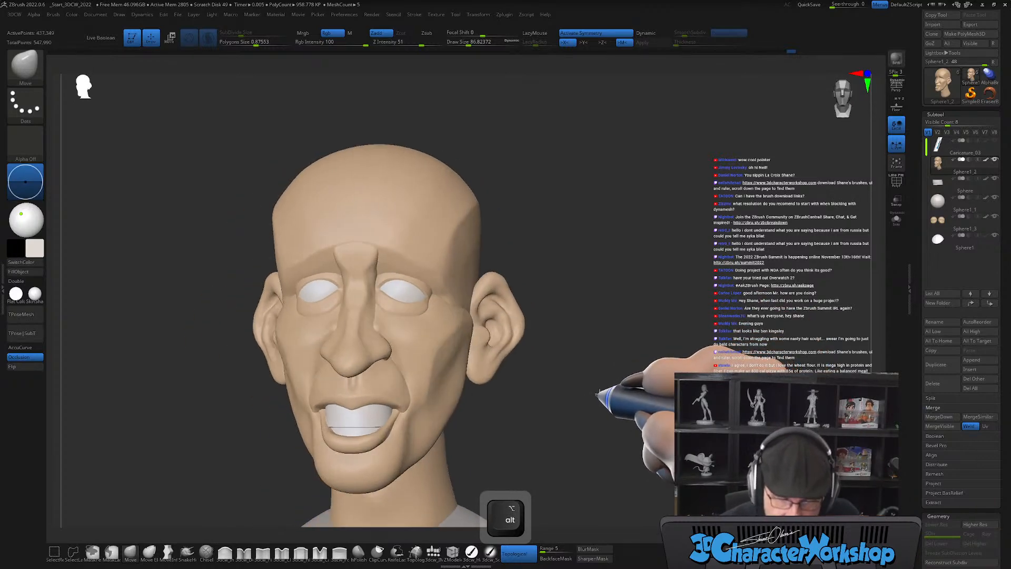
Mask every polygroup of the head except the forehead and skull, and return to sculpting mode.
key("w")
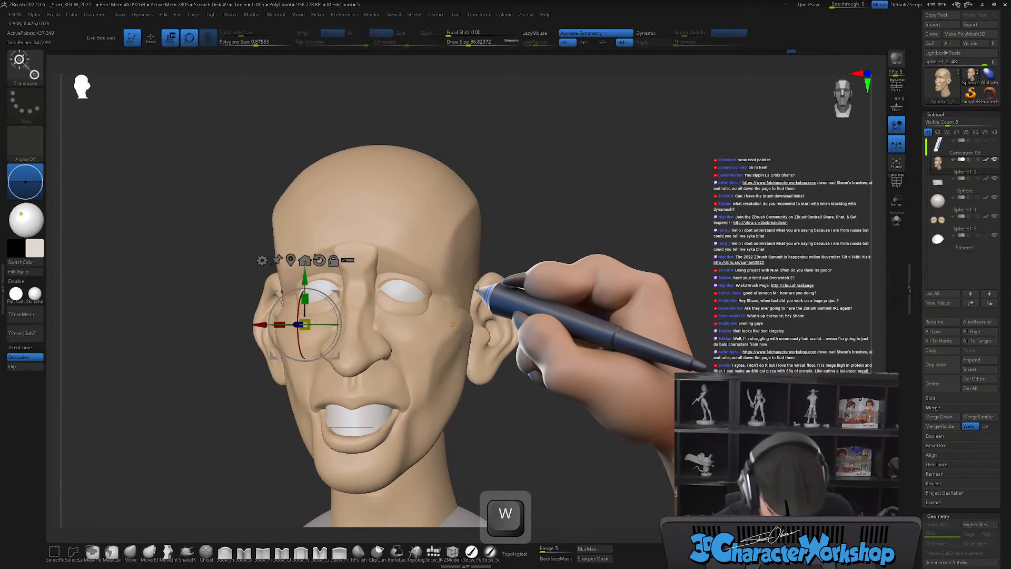
left_click(470, 255, "ctrl")
key("q")
mouse_move(564, 255)
left_mouse_down()
mouse_move(537, 331)
mouse_move(576, 350)
mouse_move(564, 350)
left_mouse_up()
Extend the forehead's outer lower edge towards the ear with the Move brush at draw sizes of about 153 to 182.
key("s")
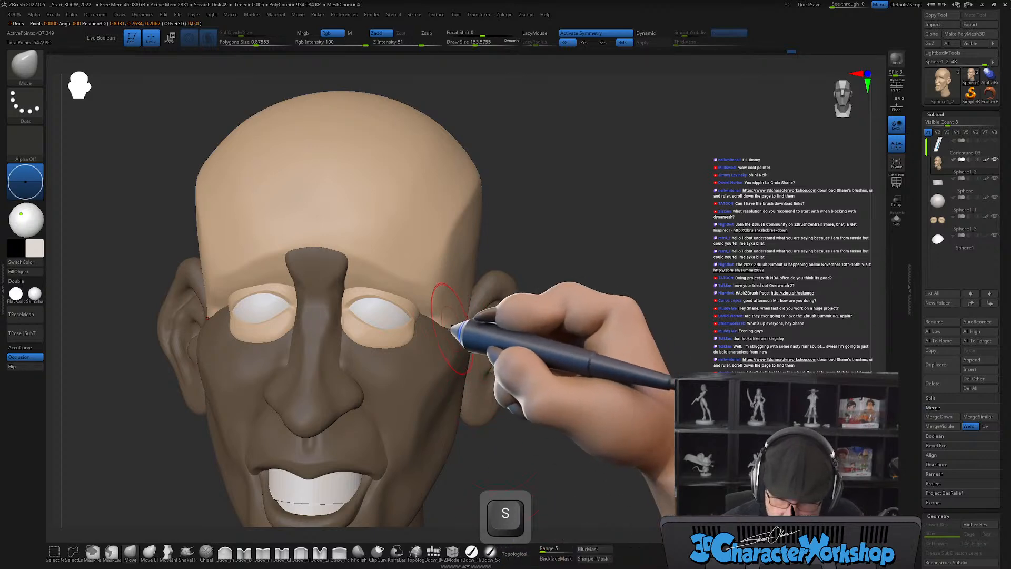
mouse_move(472, 319)
right_mouse_down()
mouse_move(453, 315)
mouse_move(461, 311)
mouse_move(452, 283)
right_mouse_up()
key("ctrl+z")
key("s")
left_click_drag(440, 320, 443, 320)
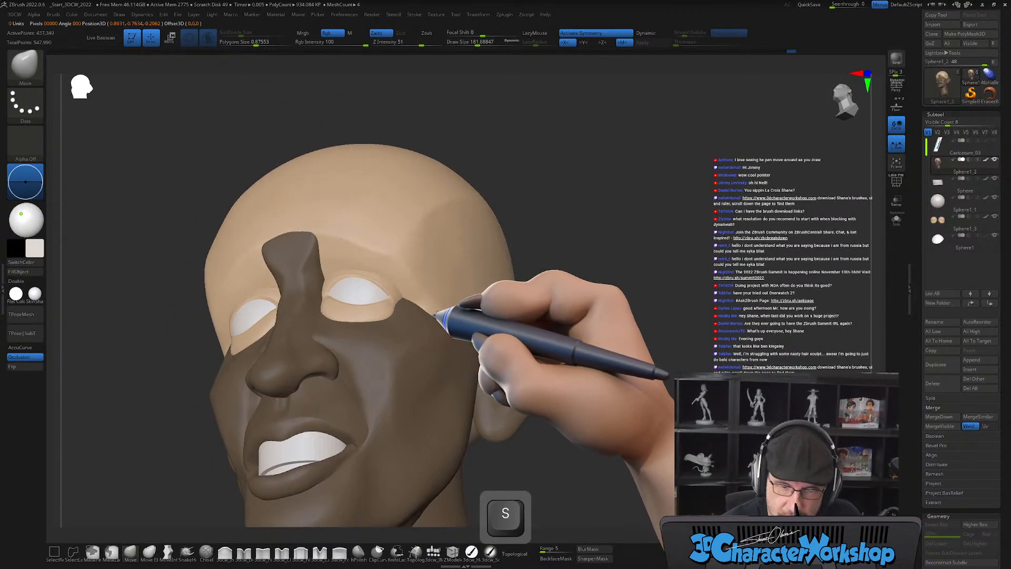
mouse_move(443, 319)
right_mouse_down()
mouse_move(467, 316)
mouse_move(442, 347)
mouse_move(476, 333)
mouse_move(463, 339)
mouse_move(477, 267)
right_mouse_up()
key("s")
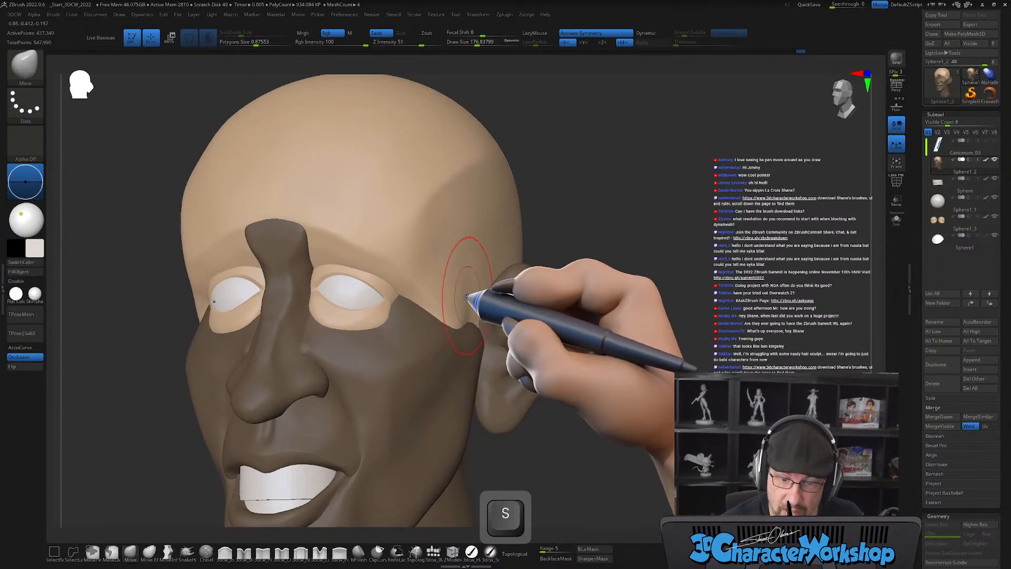
Smooth the temple edge, refine it with the Move brush at a draw size of about 136, and show the polygroup wireframe.
key("shift")
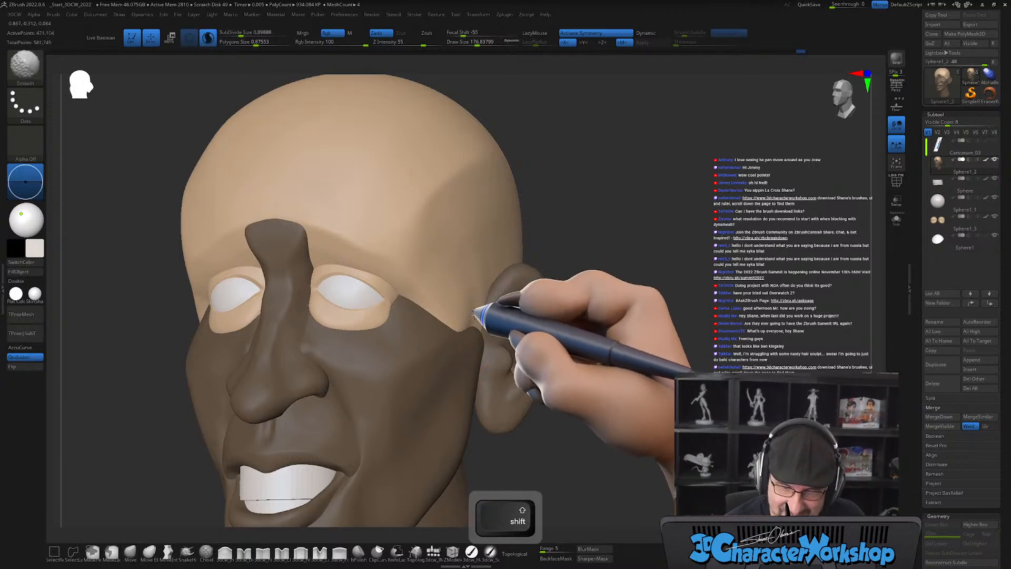
right_click_drag(477, 304, 479, 328)
key("s")
left_click_drag(478, 328, 476, 322)
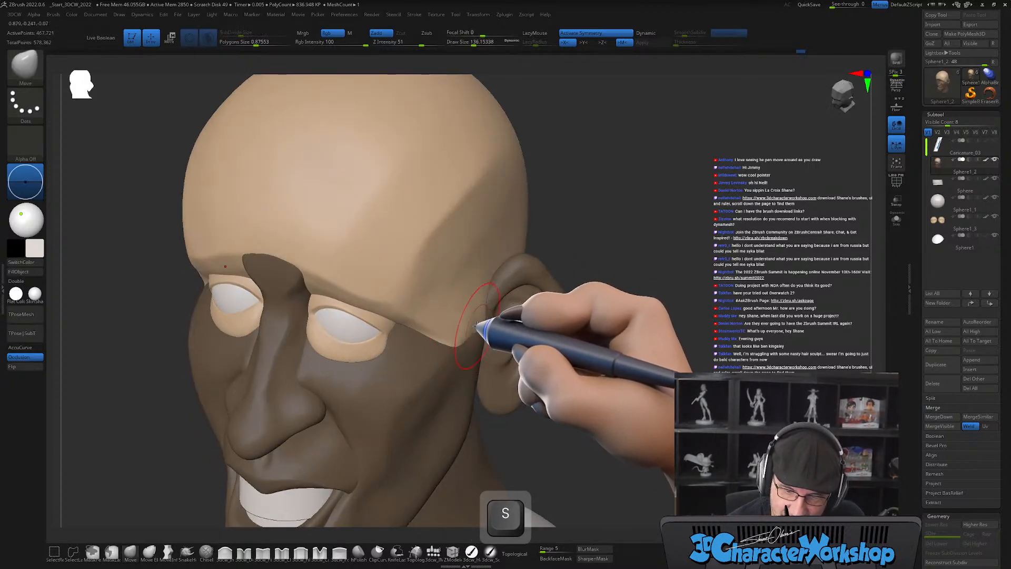
key("shift")
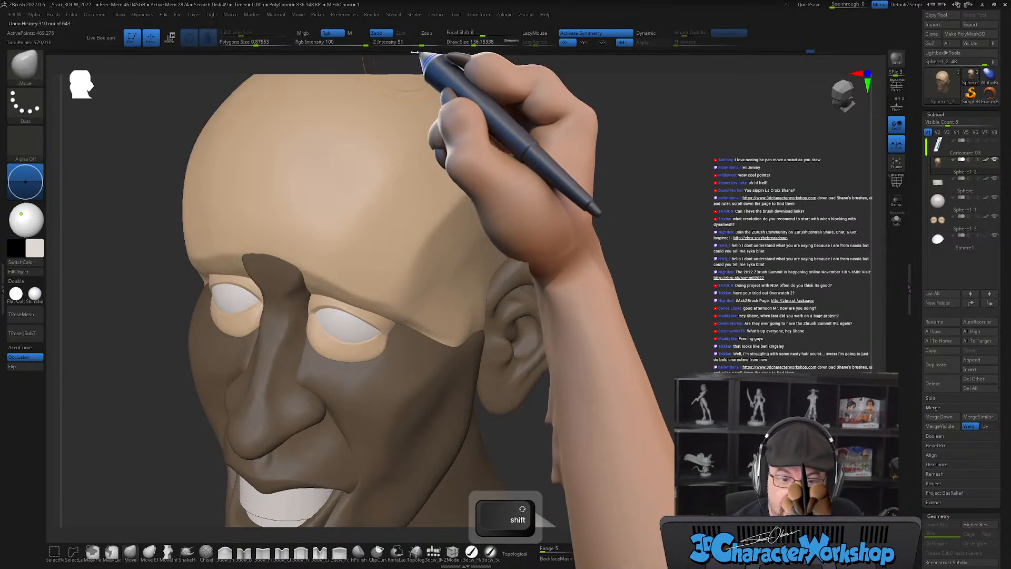
key("shift+f")
right_click_drag(499, 331, 479, 313)
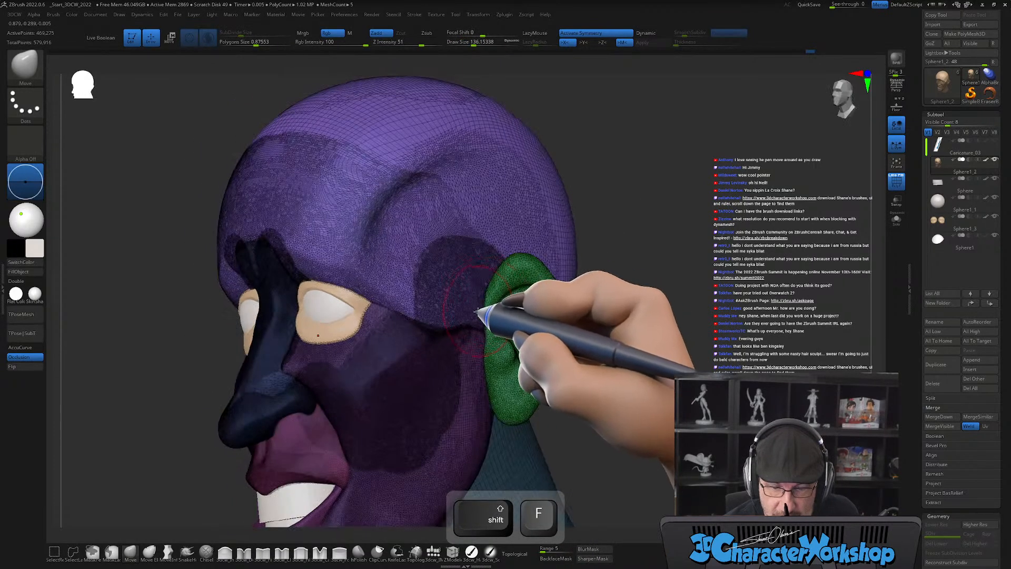
Set the Smooth brush's subdivide size to about 0.332 and its intensity to 10, and smooth the temple above the ear.
left_click_drag(241, 34, 248, 34)
left_click(248, 34)
key("shift")
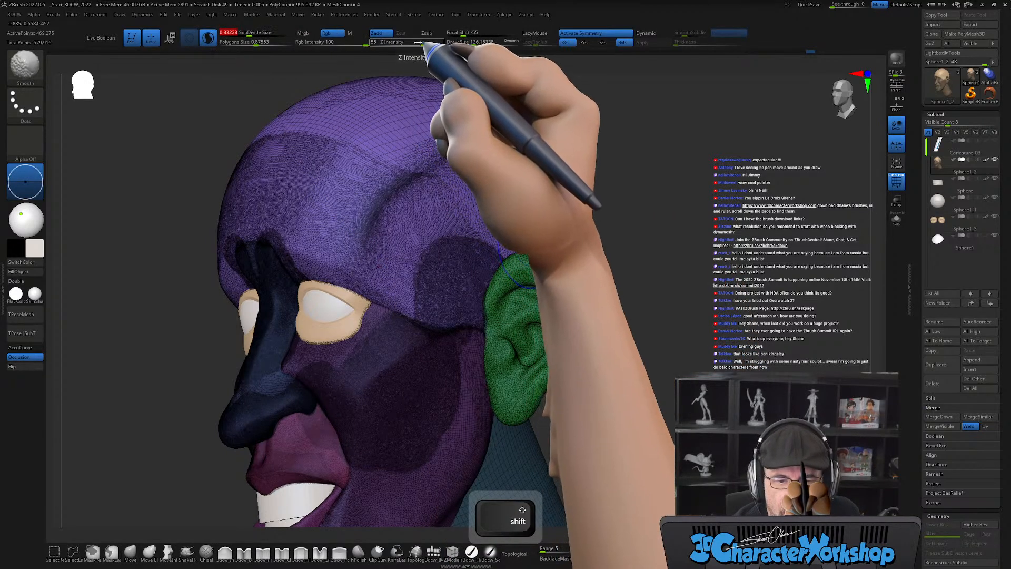
left_click_drag(419, 42, 393, 42, "shift")
mouse_move(444, 263)
left_mouse_down("shift")
mouse_move(466, 240)
mouse_move(495, 277)
left_mouse_up("shift")
Adjust and smooth the temple in front of the ear so its mesh blends evenly down to the forehead edge.
mouse_move(560, 306)
right_mouse_down()
mouse_move(548, 321)
mouse_move(559, 311)
right_mouse_up()
right_click_drag(486, 319, 485, 270, "alt")
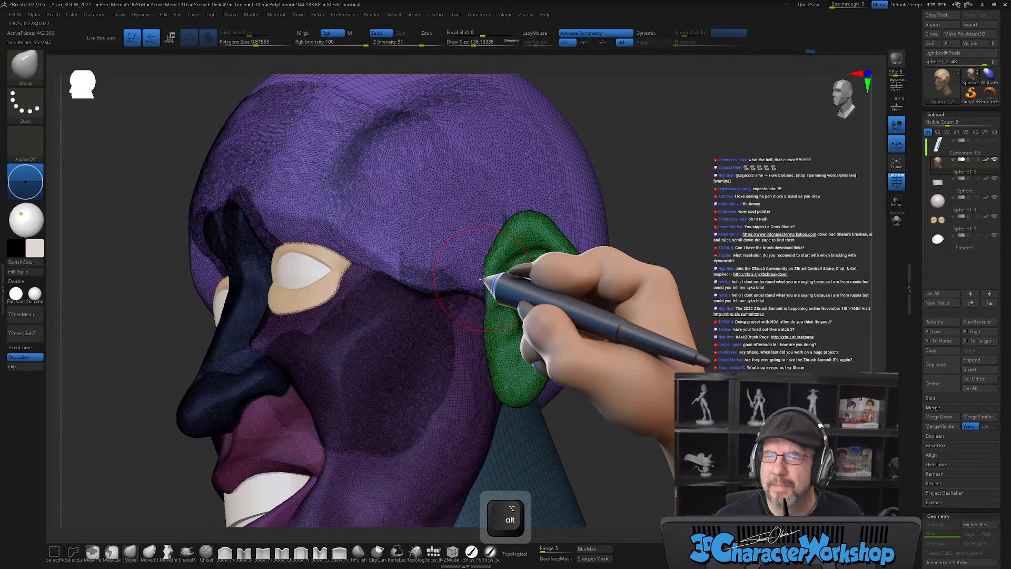
right_click_drag(477, 293, 477, 293, "alt")
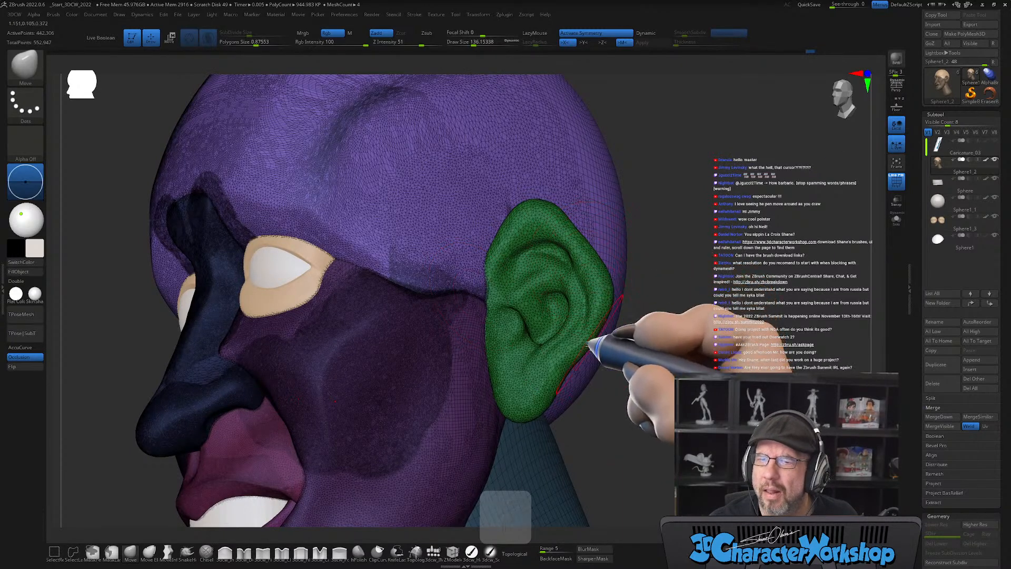
right_click_drag(622, 372, 631, 351, "alt")
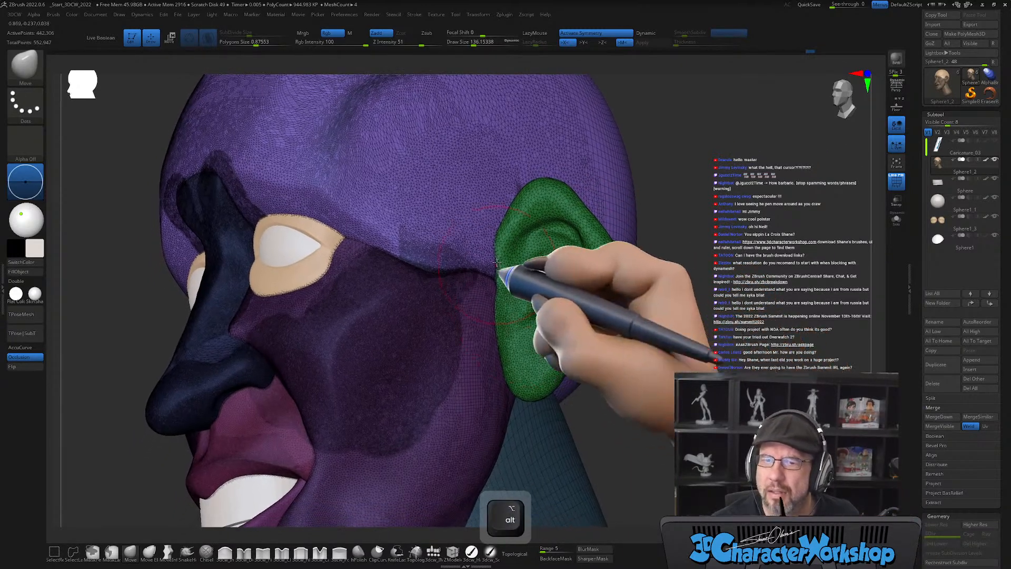
mouse_move(456, 219)
left_mouse_down("shift")
mouse_move(433, 241)
mouse_move(455, 267)
left_mouse_up("shift")
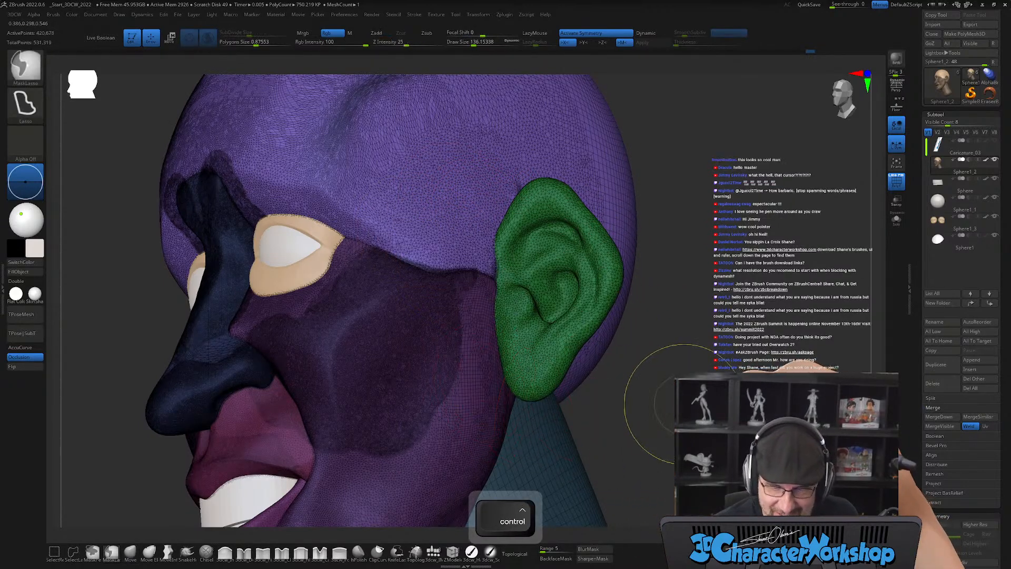
Clear the mask and smooth the dense mesh across the cheek and jaw.
left_click_drag(686, 398, 699, 414, "ctrl")
mouse_move(447, 389)
left_mouse_down("shift")
mouse_move(446, 297)
mouse_move(378, 266)
mouse_move(331, 323)
mouse_move(395, 339)
mouse_move(411, 429)
mouse_move(377, 449)
mouse_move(383, 379)
left_mouse_up("shift")
right_click_drag(382, 378, 402, 374)
mouse_move(402, 374)
left_mouse_down("shift")
mouse_move(255, 319)
mouse_move(337, 435)
mouse_move(361, 436)
left_mouse_up("shift")
mouse_move(361, 435)
right_mouse_down()
mouse_move(429, 406)
mouse_move(436, 381)
mouse_move(428, 380)
right_mouse_up()
mouse_move(598, 323)
left_mouse_down()
mouse_move(598, 305)
mouse_move(598, 331)
left_mouse_up()
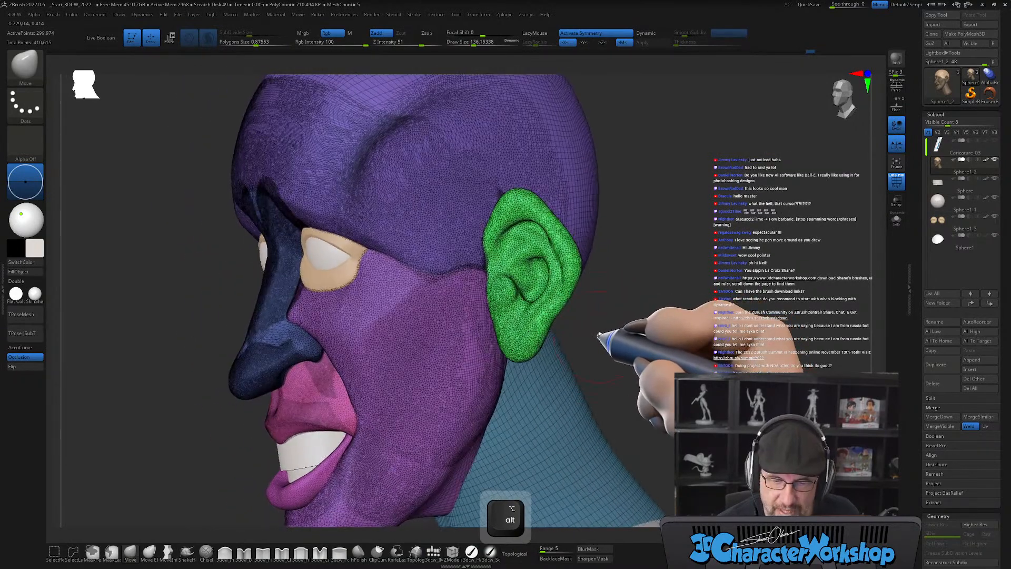
key("shift")
left_click_drag(454, 419, 482, 408, "shift")
Smooth the forehead and the area around the nose from the front, using a draw size of about 108.
mouse_move(638, 348)
left_mouse_down()
mouse_move(376, 256)
mouse_move(363, 231)
left_mouse_up()
mouse_move(374, 263)
right_mouse_down()
mouse_move(368, 190)
mouse_move(376, 270)
right_mouse_up()
mouse_move(381, 289)
left_mouse_down("shift")
mouse_move(271, 275)
mouse_move(305, 286)
mouse_move(291, 305)
left_mouse_up("shift")
mouse_move(291, 337)
right_mouse_down()
mouse_move(333, 296)
mouse_move(316, 301)
right_mouse_up()
key("s")
left_click_drag(311, 300, 306, 300)
mouse_move(293, 376)
left_mouse_down("shift")
mouse_move(316, 379)
mouse_move(300, 305)
mouse_move(323, 294)
mouse_move(311, 378)
mouse_move(339, 294)
left_mouse_up("shift")
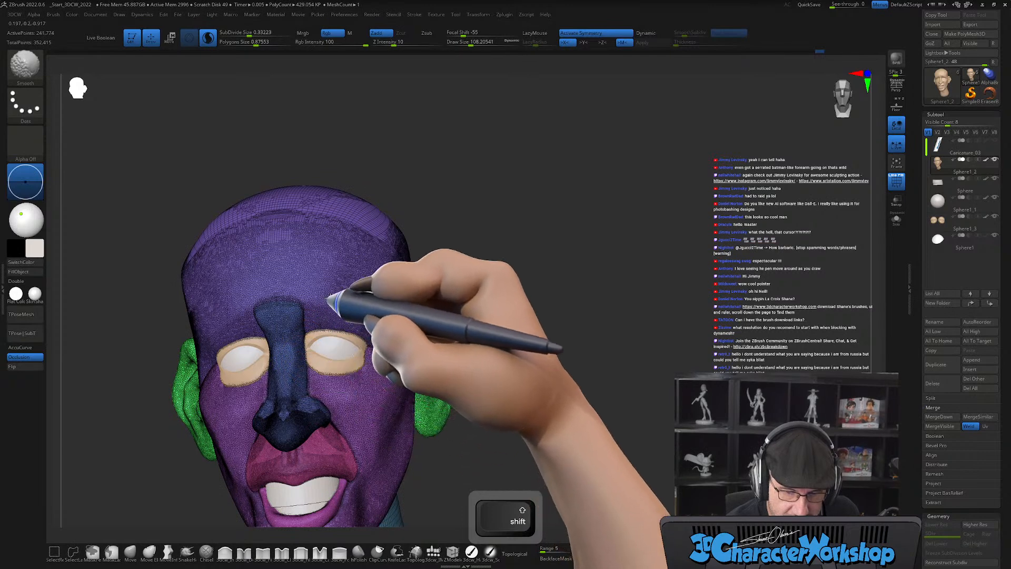
Adjust the face surface beside the outer eyelid corner with the Move brush at a draw size of about 83.
mouse_move(598, 383)
right_mouse_down()
mouse_move(526, 390)
mouse_move(569, 413)
mouse_move(582, 323)
mouse_move(594, 337)
right_mouse_up()
key("s")
left_click_drag(594, 337, 601, 339)
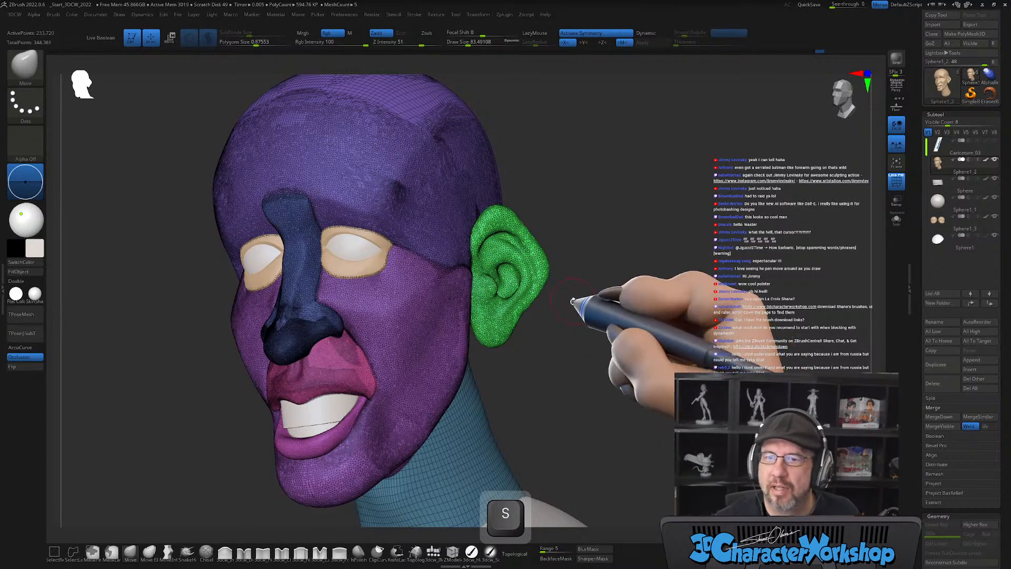
right_click_drag(523, 226, 514, 221, "alt")
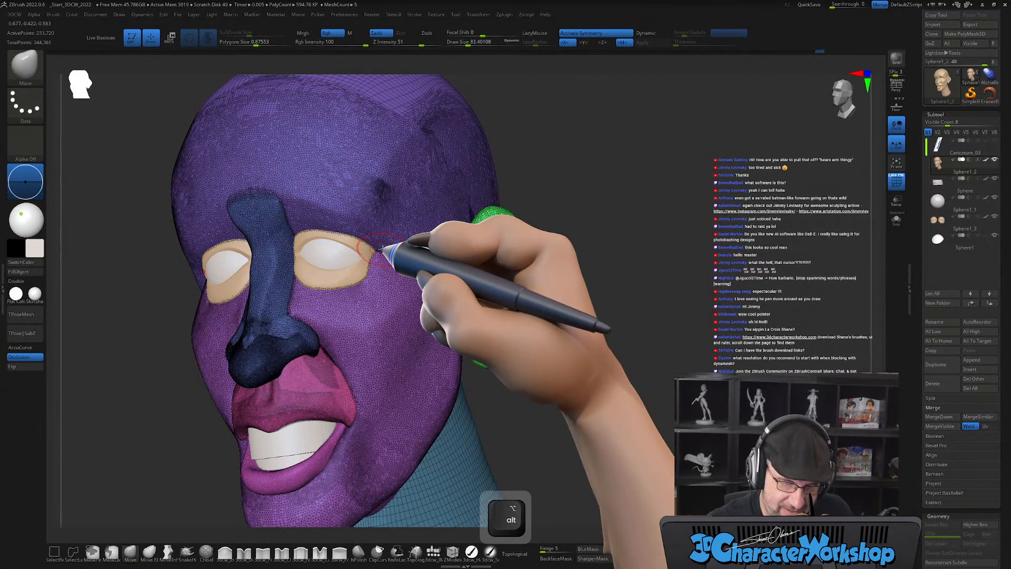
Smooth the temple and side of the forehead at a draw size of about 145, and hide the wireframe.
mouse_move(388, 248)
right_mouse_down()
mouse_move(670, 140)
mouse_move(490, 266)
right_mouse_up()
key("s")
key("shift")
mouse_move(426, 199)
left_mouse_down("shift")
mouse_move(458, 269)
mouse_move(442, 235)
mouse_move(438, 167)
mouse_move(457, 171)
left_mouse_up("shift")
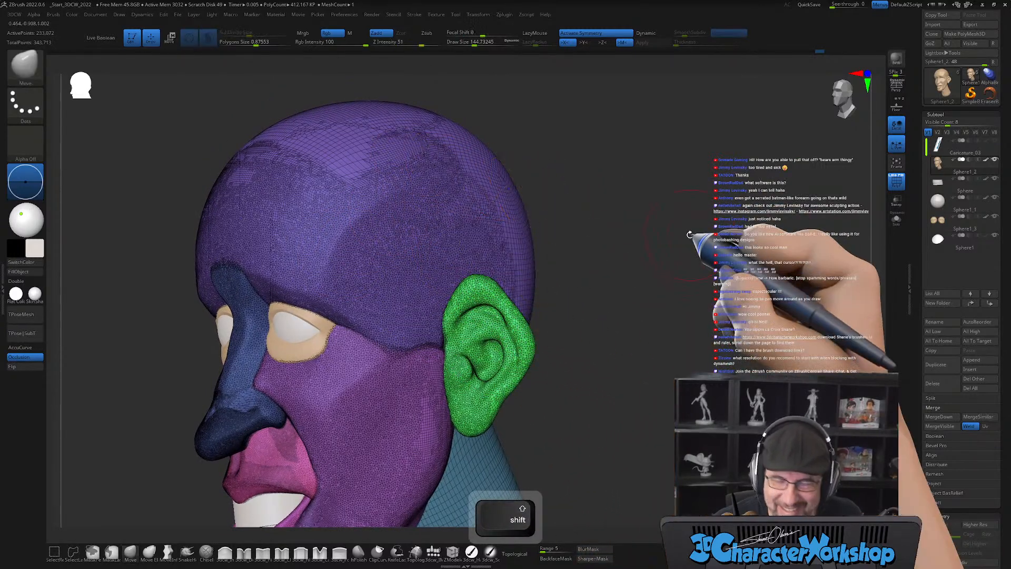
left_click_drag(694, 237, 674, 220, "alt")
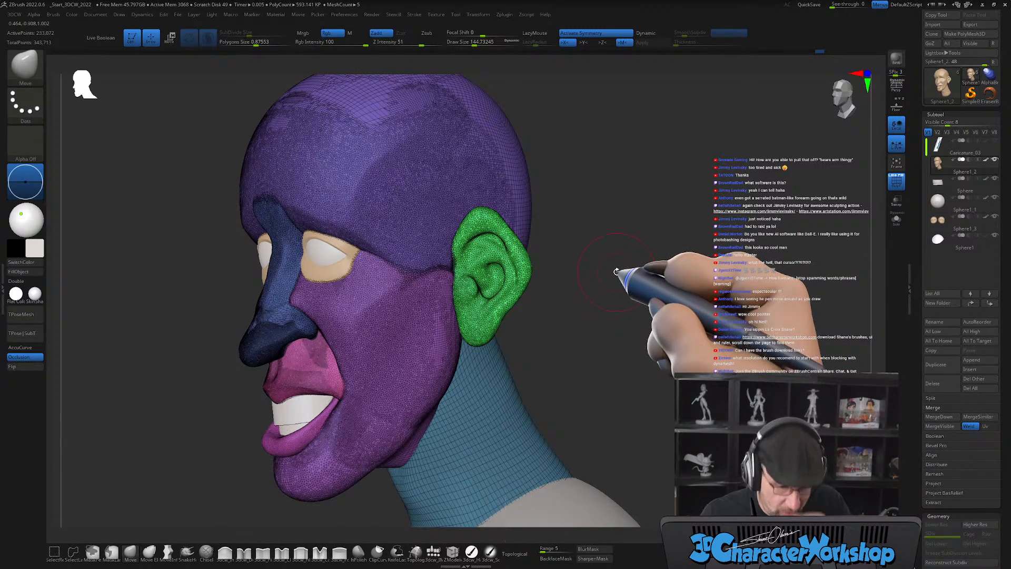
key("shift+f")
left_click_drag(623, 272, 553, 332)
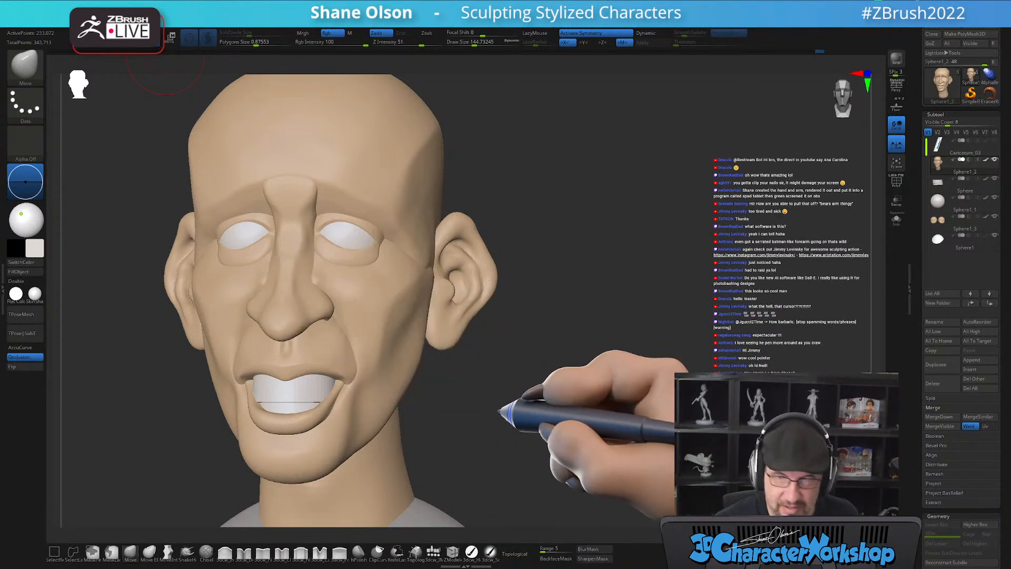
Flatten the cheek plane in front of the ear with the Polish brush at a draw size of about 172.
mouse_move(500, 406)
left_mouse_down("alt")
mouse_move(537, 365)
mouse_move(591, 361)
mouse_move(553, 370)
mouse_move(551, 390)
mouse_move(522, 402)
mouse_move(470, 463)
left_mouse_up("alt")
key("s")
left_click(358, 551)
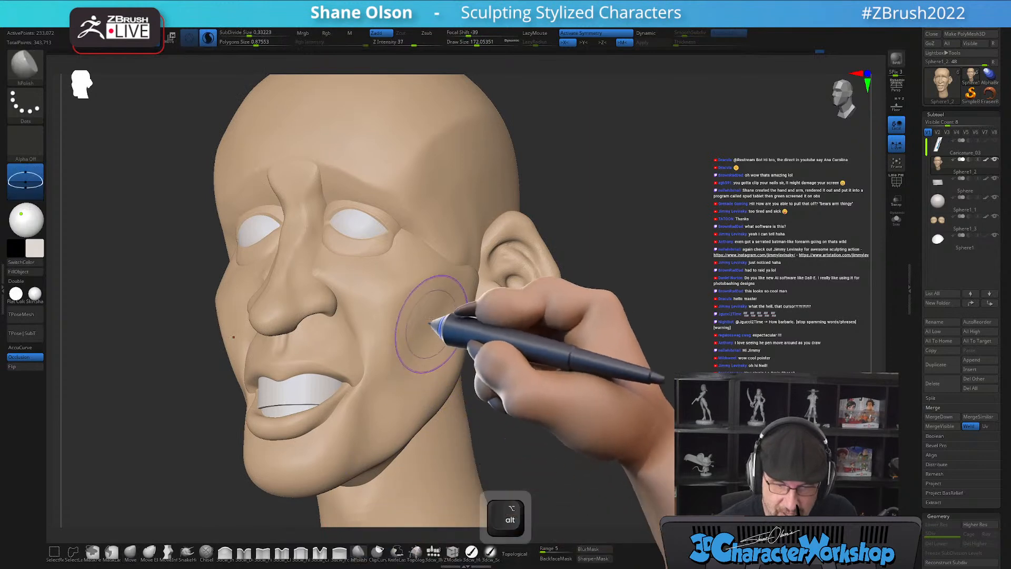
key("shift+f")
key("shift+f")
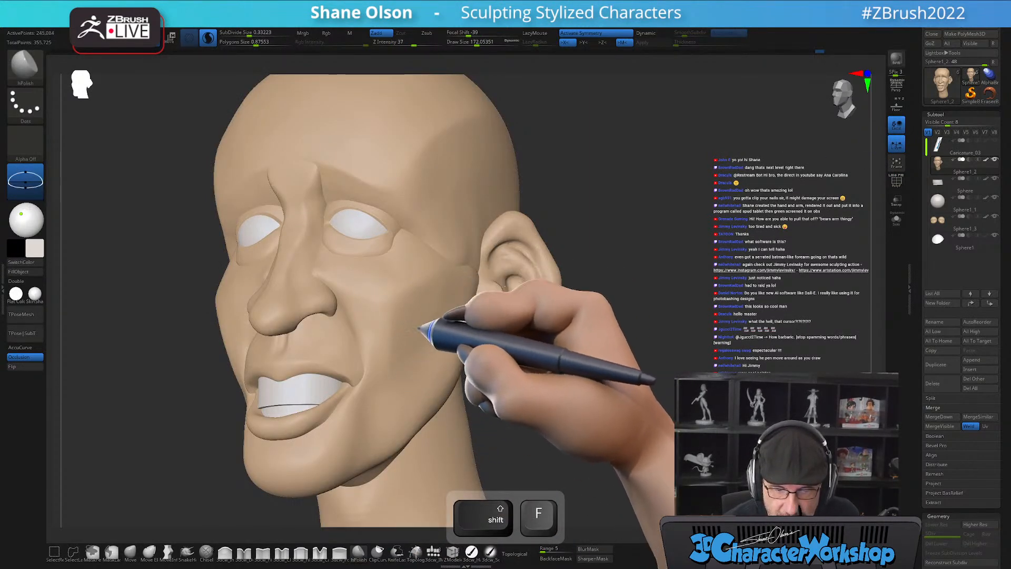
left_click_drag(431, 330, 421, 368)
mouse_move(421, 367)
right_mouse_down("alt")
mouse_move(428, 395)
mouse_move(417, 338)
mouse_move(465, 355)
mouse_move(458, 388)
mouse_move(420, 304)
mouse_move(439, 289)
mouse_move(424, 352)
right_mouse_up("alt")
Switch to the Move brush with topological masking on and shape the cheek beside the nostril at a draw size of 112.
left_click(127, 556)
left_click(516, 553)
key("s")
mouse_move(371, 333)
right_mouse_down("alt")
mouse_move(388, 354)
mouse_move(374, 343)
mouse_move(358, 354)
mouse_move(344, 340)
right_mouse_up("alt")
key("s")
key("s")
left_click_drag(349, 368, 359, 370)
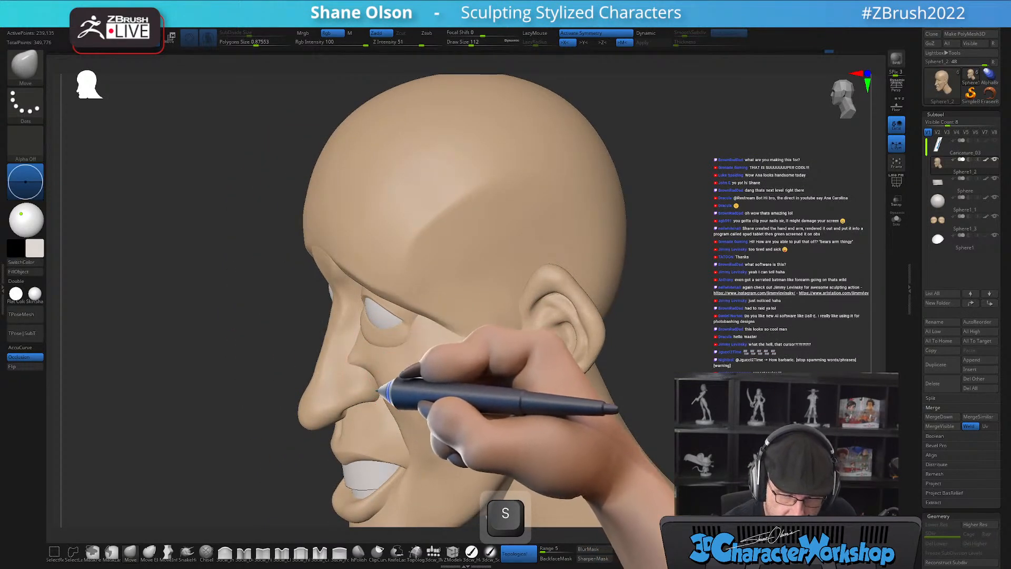
Smooth the cheek beside the nose and adjust the outer cheek contour from the front at a draw size of 112.
mouse_move(380, 398)
right_mouse_down()
mouse_move(406, 402)
mouse_move(440, 388)
mouse_move(388, 402)
mouse_move(368, 358)
mouse_move(409, 337)
right_mouse_up()
mouse_move(369, 368)
right_mouse_down()
mouse_move(434, 356)
mouse_move(345, 365)
right_mouse_up()
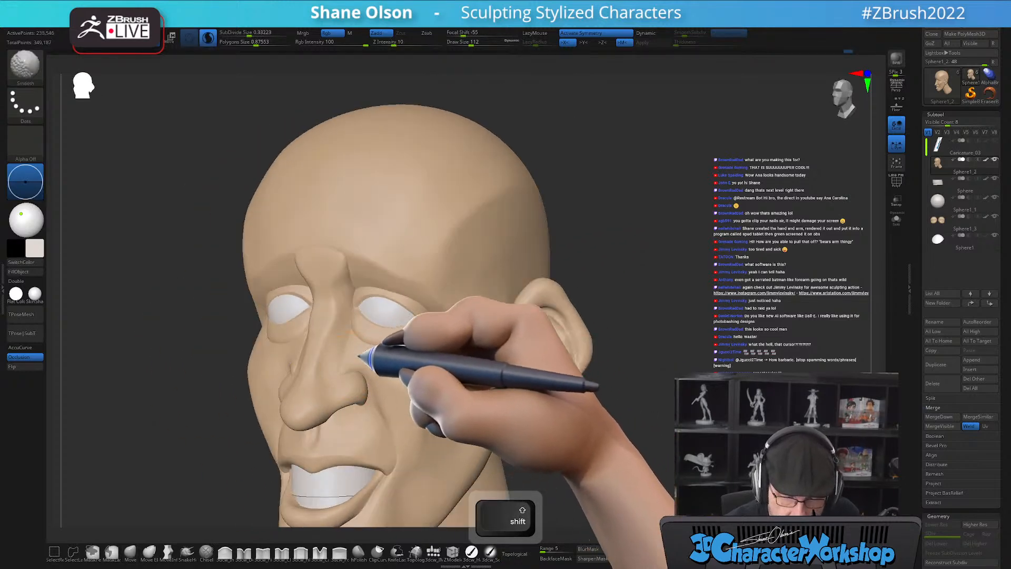
right_click_drag(417, 402, 431, 395, "shift")
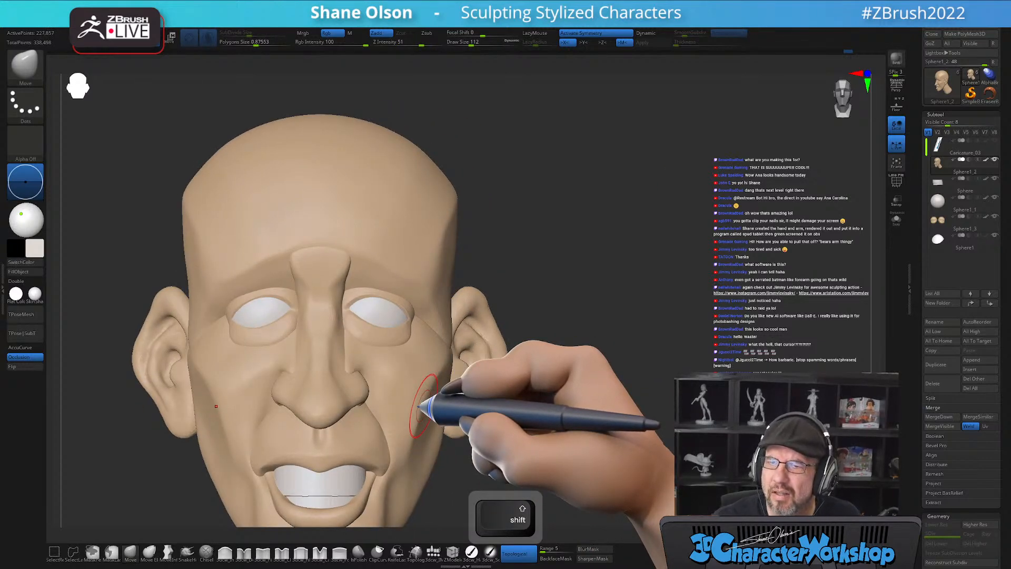
mouse_move(548, 370)
right_mouse_down("alt")
mouse_move(545, 379)
mouse_move(560, 338)
mouse_move(553, 325)
mouse_move(575, 395)
mouse_move(570, 403)
mouse_move(556, 388)
mouse_move(554, 402)
right_mouse_up("alt")
Reshape the brow above the eye and the outer eye corner with the Move brush at draw sizes of about 182 and 116.
mouse_move(415, 293)
right_mouse_down("alt")
mouse_move(415, 312)
mouse_move(445, 316)
mouse_move(420, 334)
mouse_move(397, 294)
right_mouse_up("alt")
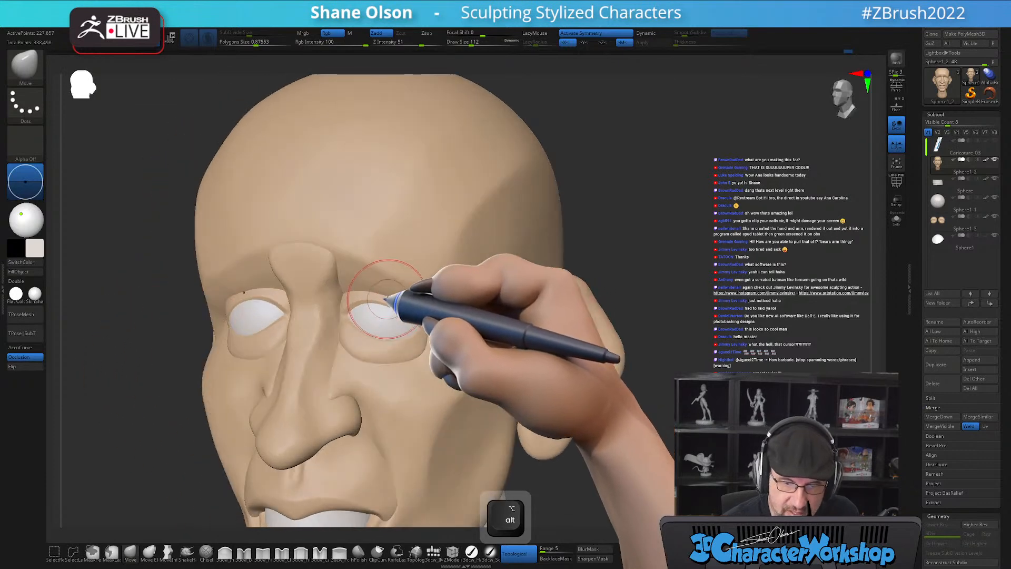
key("s")
left_click_drag(390, 301, 384, 292)
key("s")
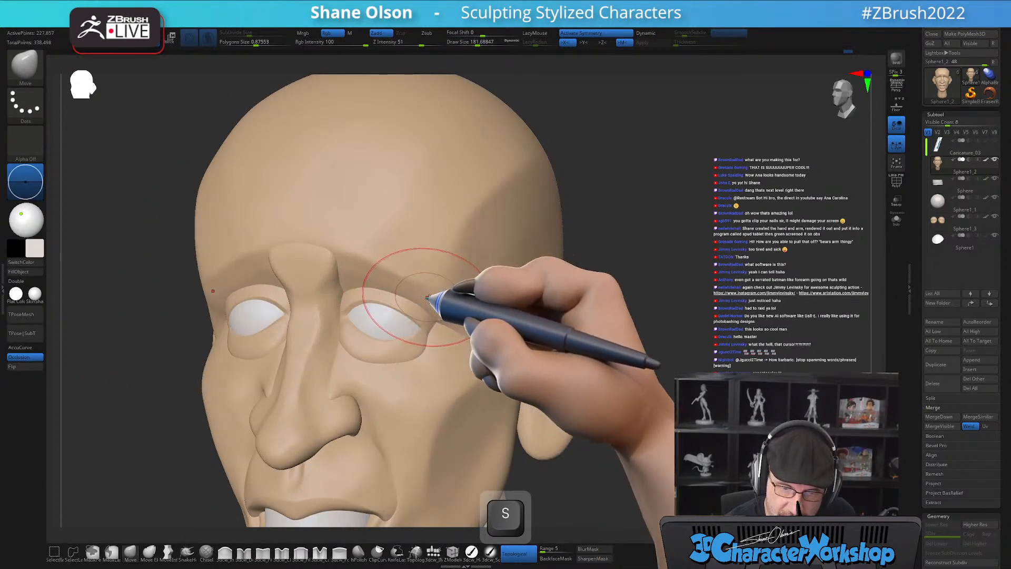
mouse_move(467, 274)
right_mouse_down()
mouse_move(454, 289)
mouse_move(452, 343)
mouse_move(462, 355)
mouse_move(441, 360)
right_mouse_up()
key("s")
left_click_drag(441, 360, 432, 356)
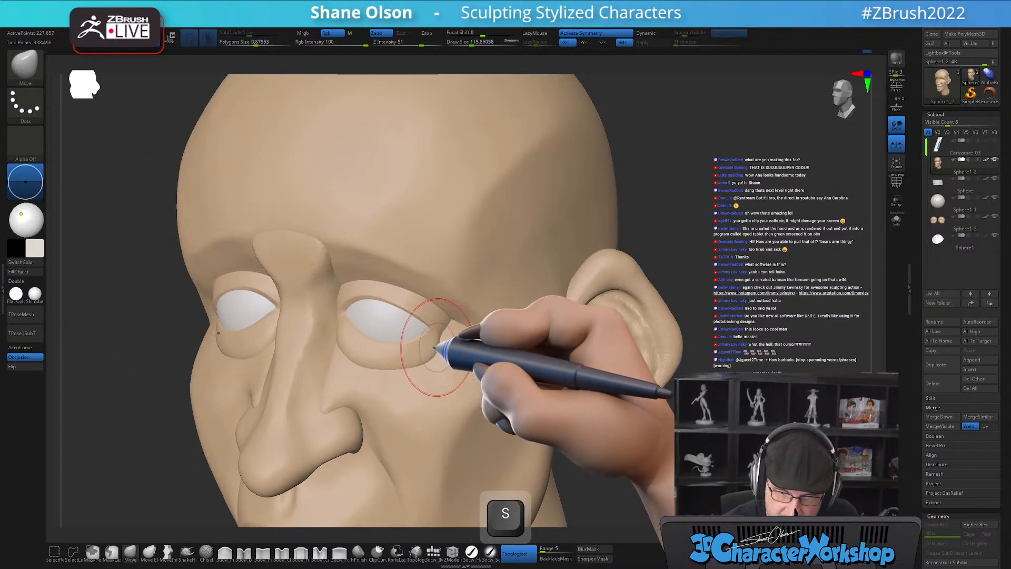
Show the polygroup wireframe and make the eyelids the active subtool.
key("alt")
key("shift+f")
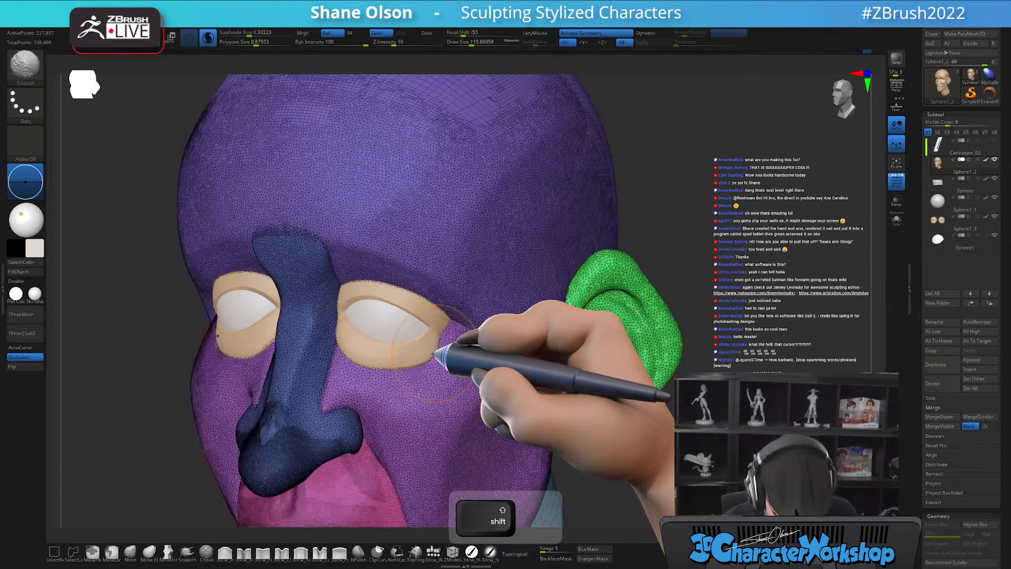
left_click(426, 352, "alt")
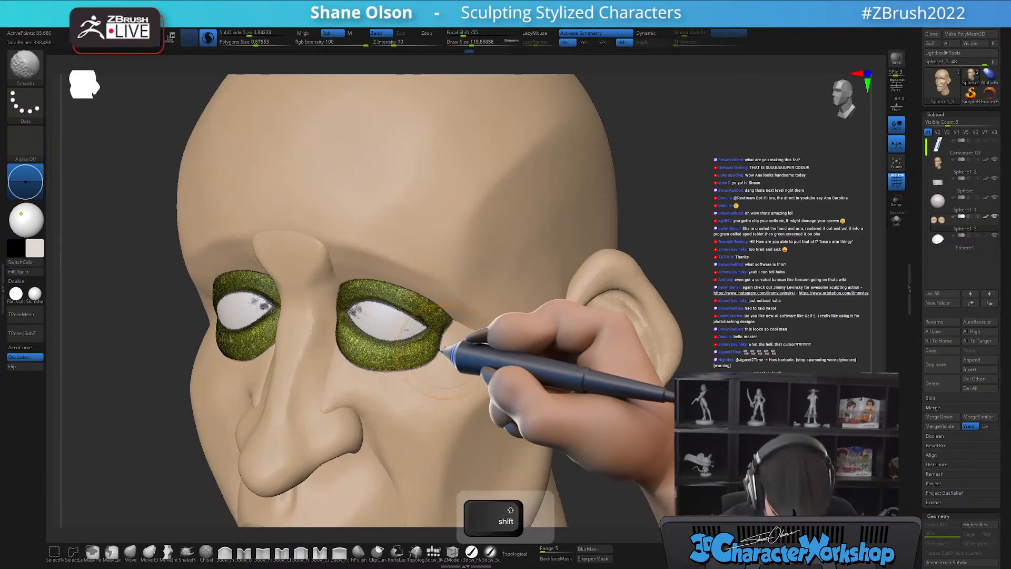
Hide the polygroup wireframe and refine the eyelids around the eyes with the Move brush at a draw size of about 44.
key("shift+f")
right_click_drag(442, 347, 403, 343)
key("s")
mouse_move(381, 321)
left_mouse_down()
mouse_move(370, 321)
mouse_move(369, 303)
left_mouse_up()
mouse_move(428, 347)
right_mouse_down()
mouse_move(441, 370)
mouse_move(458, 373)
right_mouse_up()
key("s")
left_click_drag(434, 345, 436, 345)
mouse_move(424, 348)
right_mouse_down()
mouse_move(445, 337)
mouse_move(437, 346)
mouse_move(485, 350)
mouse_move(474, 372)
mouse_move(548, 332)
mouse_move(588, 330)
mouse_move(582, 339)
mouse_move(620, 360)
mouse_move(600, 364)
right_mouse_up()
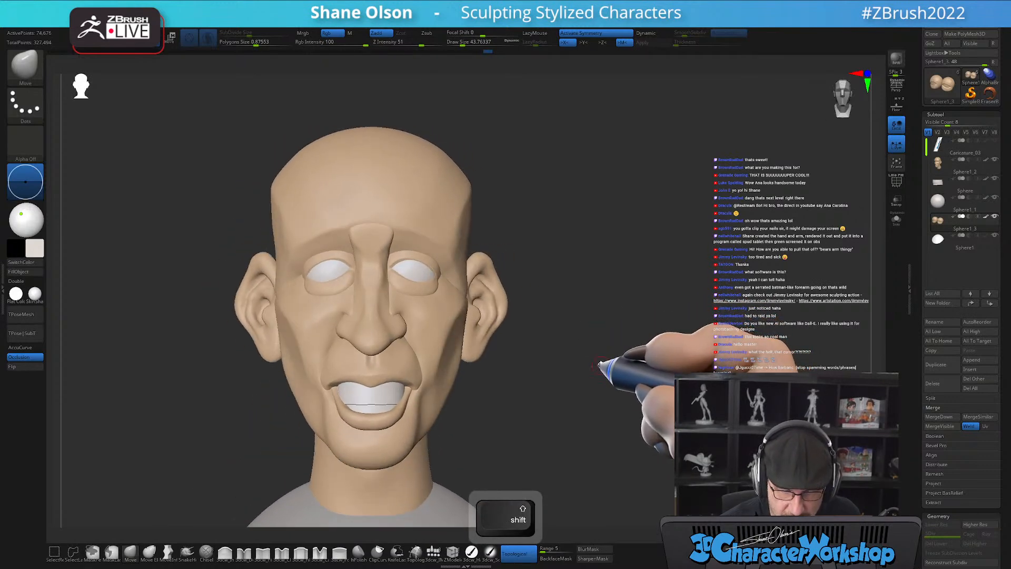
left_click_drag(580, 368, 552, 369)
left_click_drag(645, 382, 626, 397, "alt")
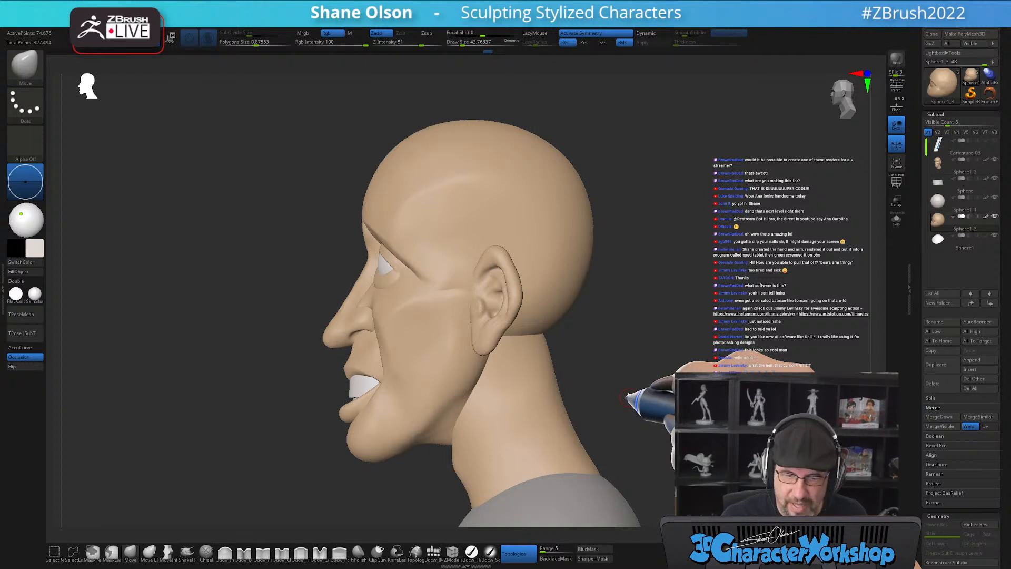
Make the head the active subtool and push the forehead profile forward with the Move brush at a draw size of about 338.
key("s")
left_click_drag(339, 240, 351, 240)
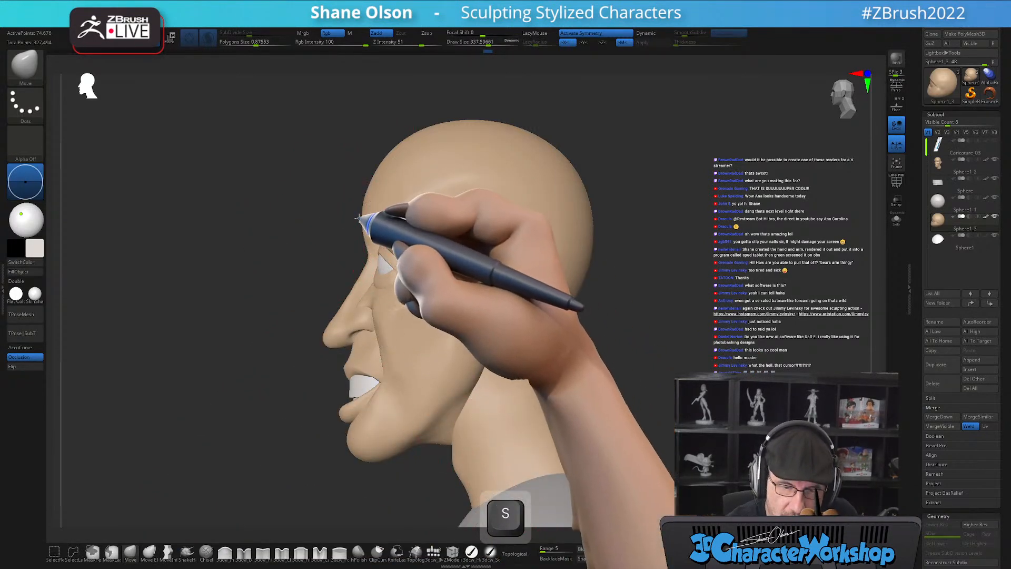
key("ctrl")
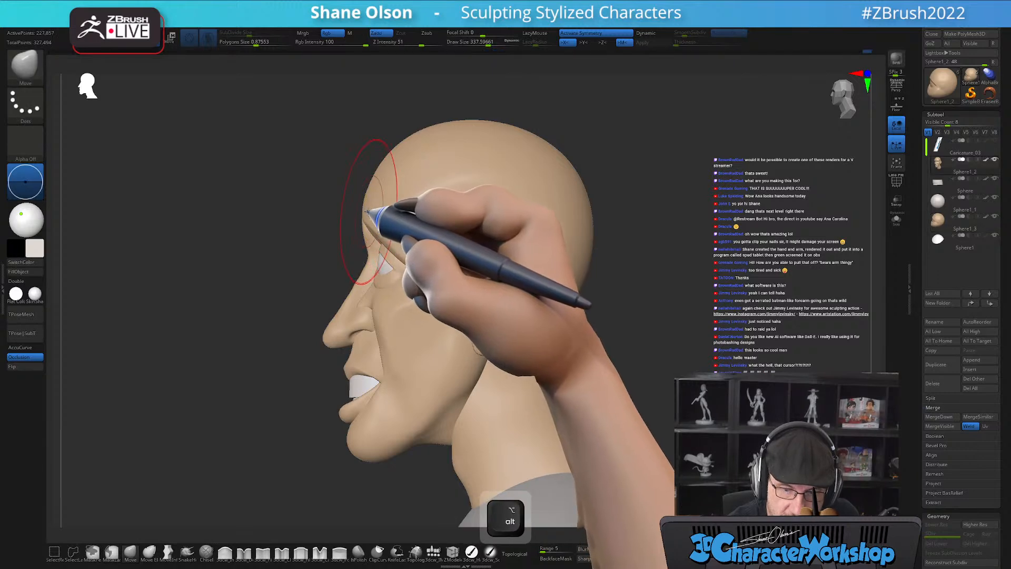
key("shift+f")
key("shift+f")
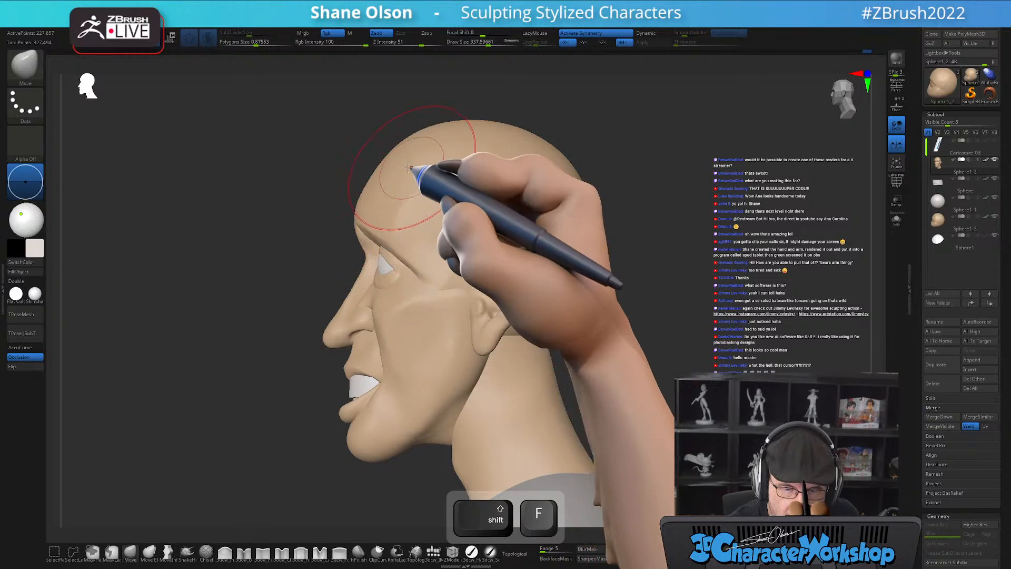
Square off the top of the skull in profile with the MoveInfiniteDepth brush at a draw size of about 408.
key("s")
left_click(167, 551)
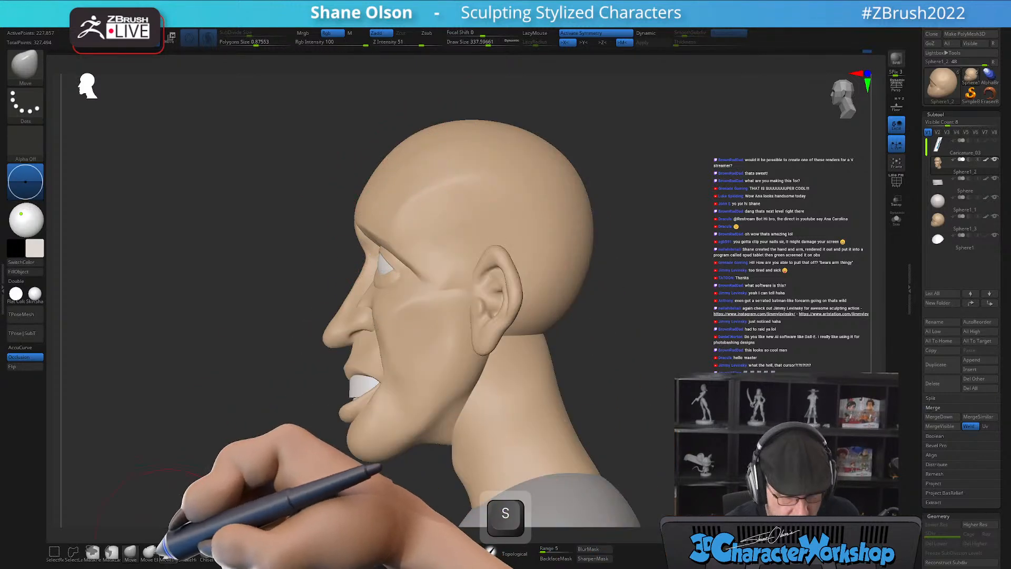
left_click_drag(409, 148, 401, 135)
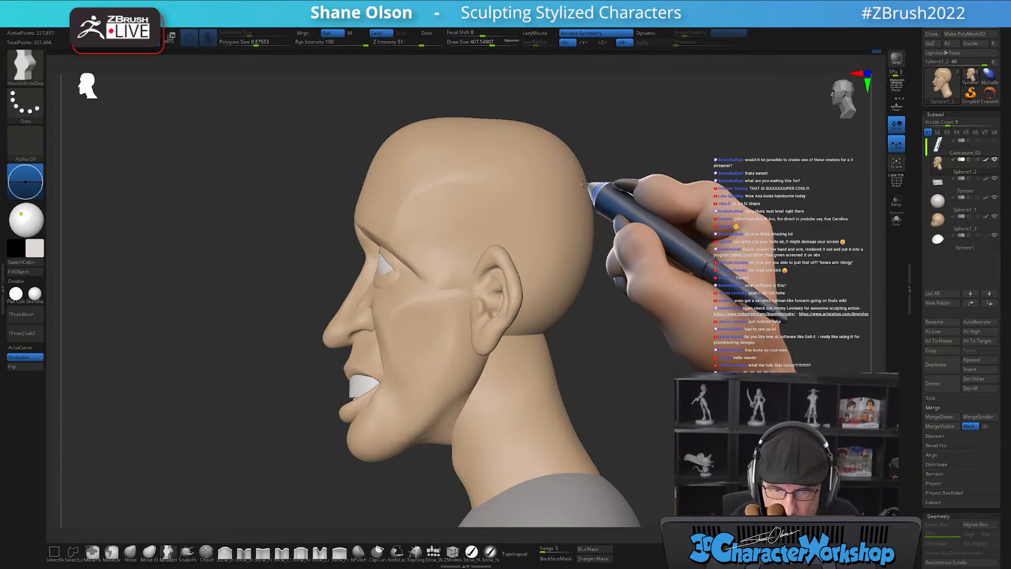
mouse_move(614, 332)
left_mouse_down("alt")
mouse_move(582, 339)
mouse_move(579, 302)
mouse_move(562, 296)
left_mouse_up("alt")
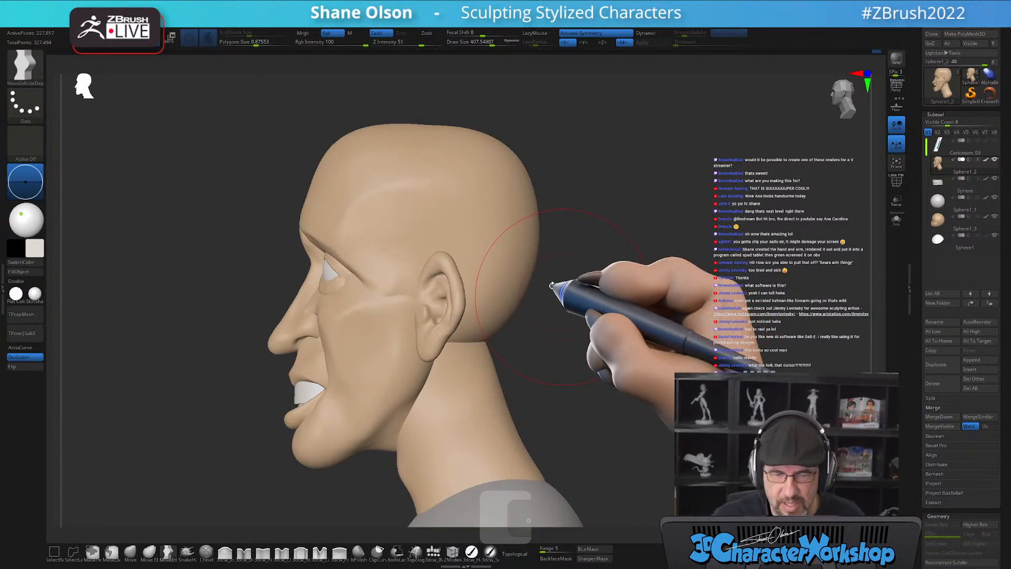
left_click_drag(560, 295, 614, 266)
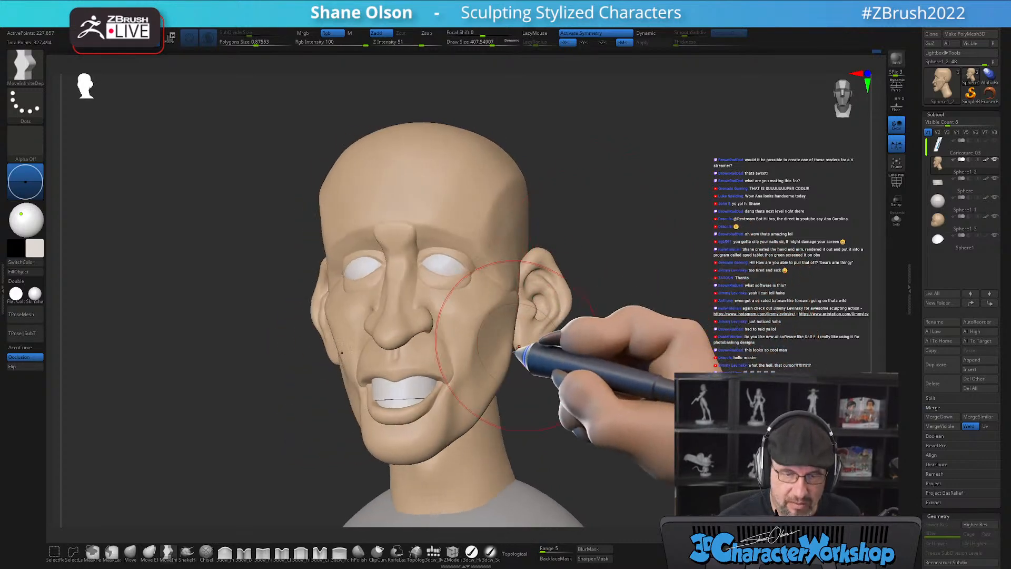
left_click_drag(604, 342, 580, 346)
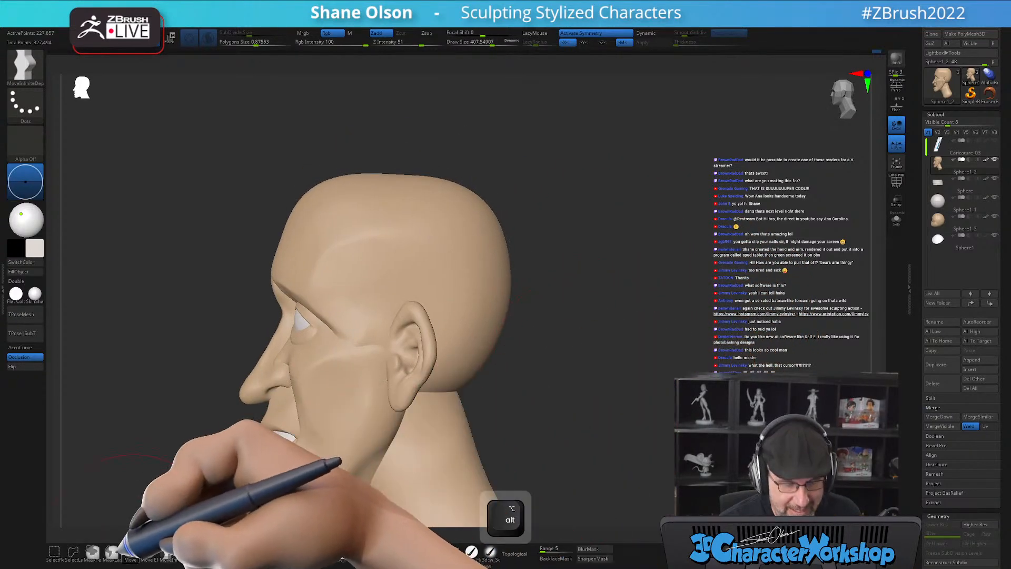
Return to the Move brush and reshape the upper skull from the side and its outer contour from the front.
left_click(130, 551)
key("s")
mouse_move(350, 248)
left_mouse_down()
mouse_move(395, 237)
mouse_move(347, 236)
left_mouse_up()
left_click_drag(591, 283, 598, 294)
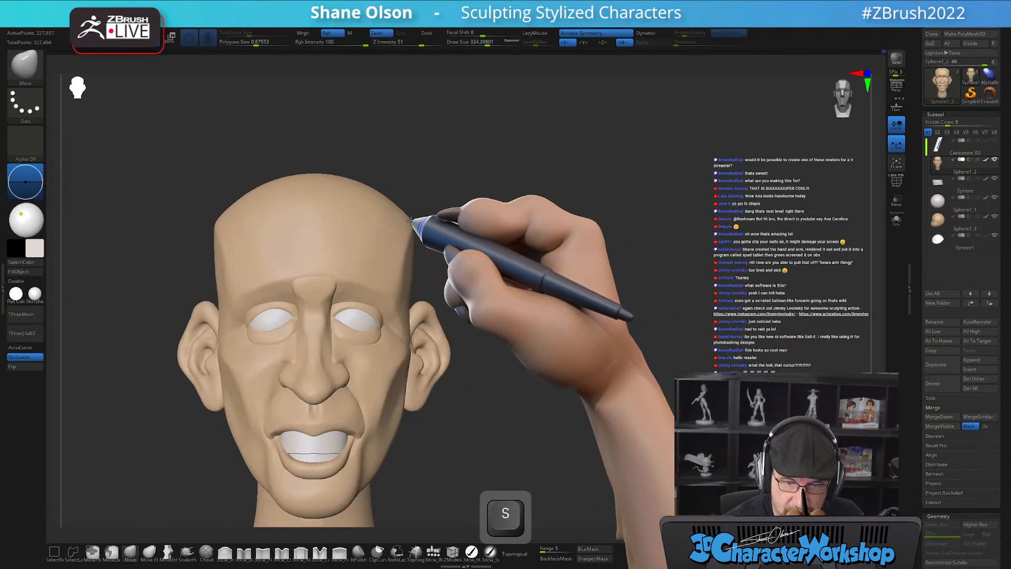
left_click_drag(428, 210, 418, 244)
left_click_drag(480, 289, 451, 298)
Reshape the neck, jaw and ear from the side with the Move brush at draw sizes of about 365, 305 and 239.
key("s")
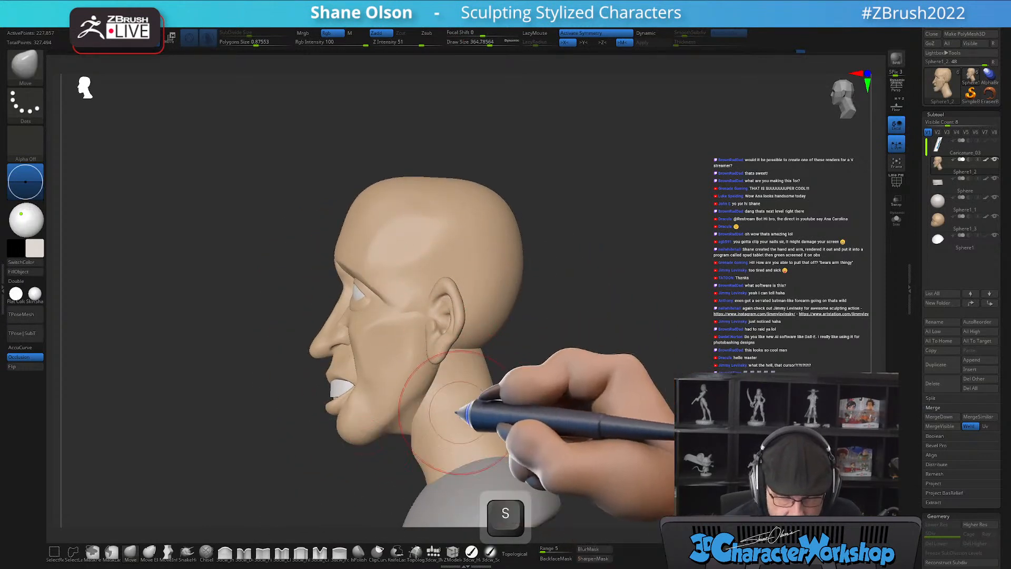
mouse_move(543, 356)
left_mouse_down()
mouse_move(591, 355)
mouse_move(537, 360)
mouse_move(571, 342)
left_mouse_up()
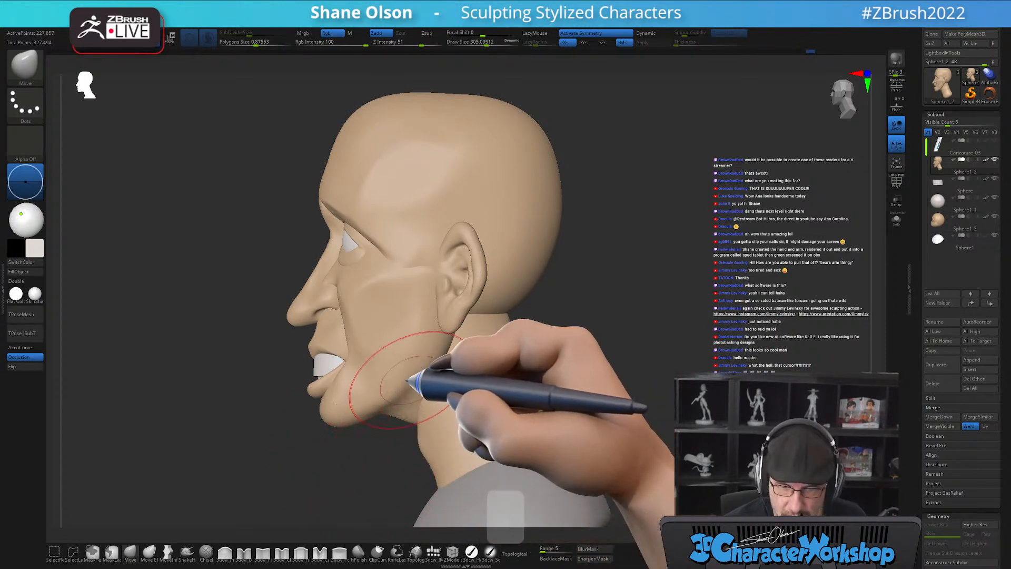
mouse_move(453, 337)
right_mouse_down("alt")
mouse_move(444, 355)
mouse_move(454, 356)
right_mouse_up("alt")
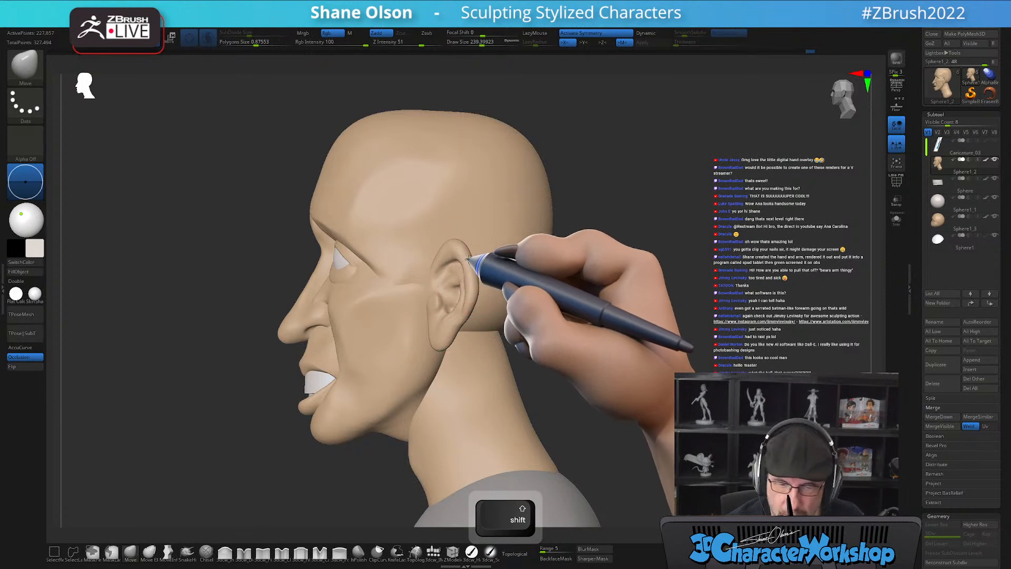
mouse_move(605, 301)
right_mouse_down("alt")
mouse_move(578, 296)
mouse_move(594, 318)
mouse_move(563, 259)
mouse_move(496, 253)
right_mouse_up("alt")
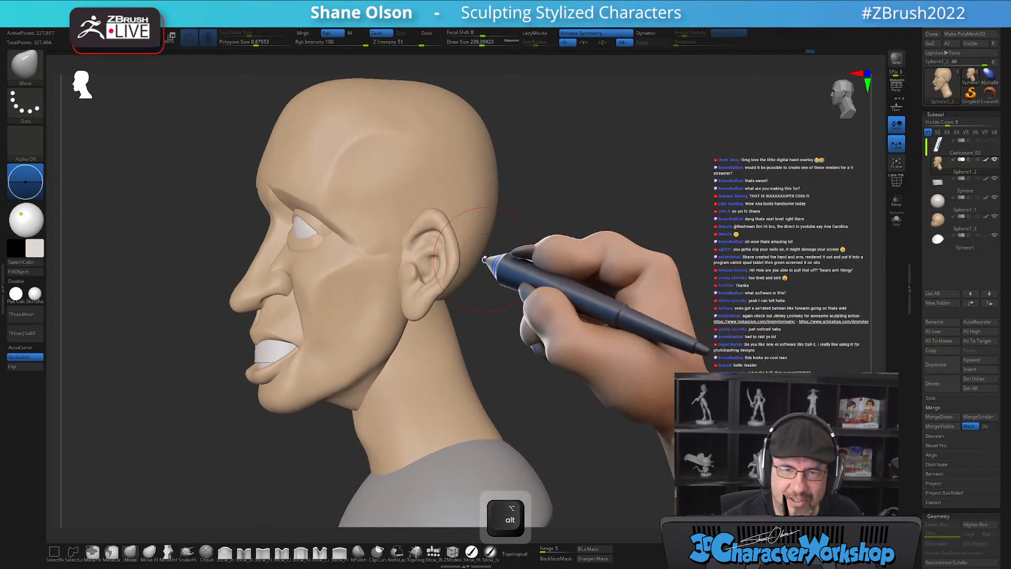
right_click_drag(402, 214, 407, 228, "alt")
Shape the temple and the side of the forehead with the Move brush at draw sizes of about 212 and 217.
mouse_move(386, 275)
right_mouse_down()
mouse_move(406, 283)
mouse_move(368, 350)
mouse_move(384, 300)
mouse_move(397, 309)
mouse_move(385, 309)
right_mouse_up()
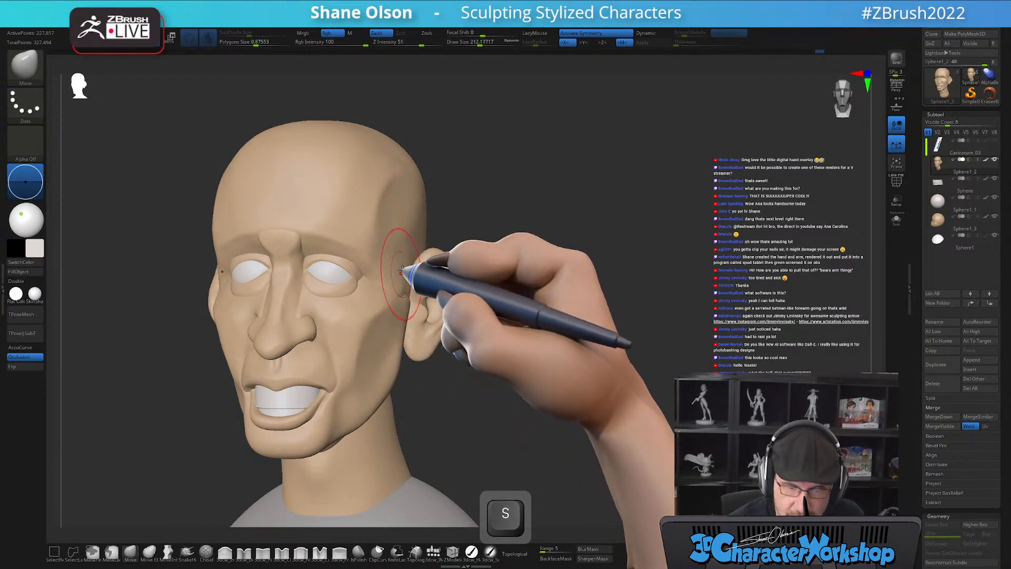
right_click_drag(398, 264, 394, 295)
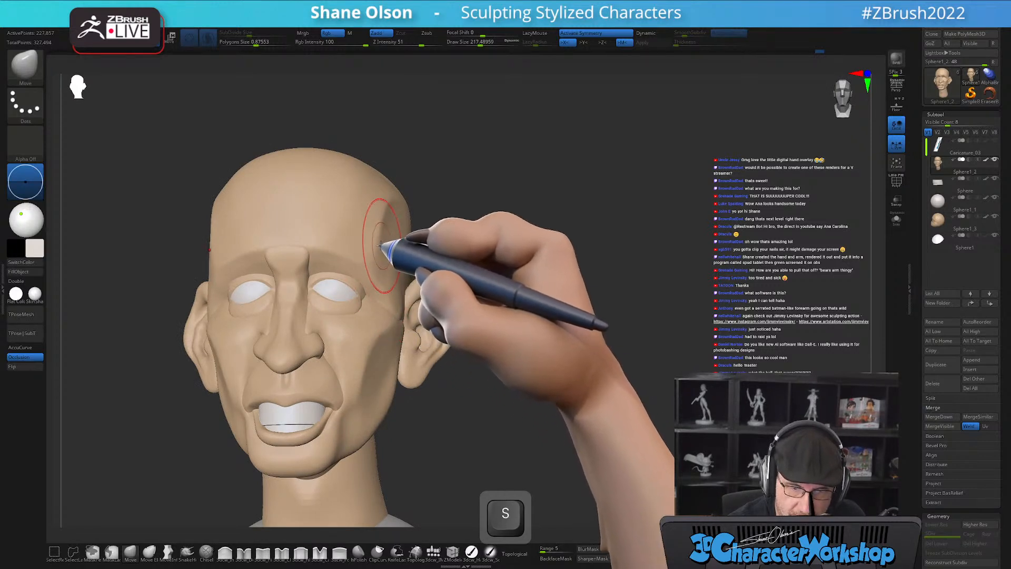
mouse_move(394, 239)
right_mouse_down()
mouse_move(403, 225)
mouse_move(407, 266)
right_mouse_up()
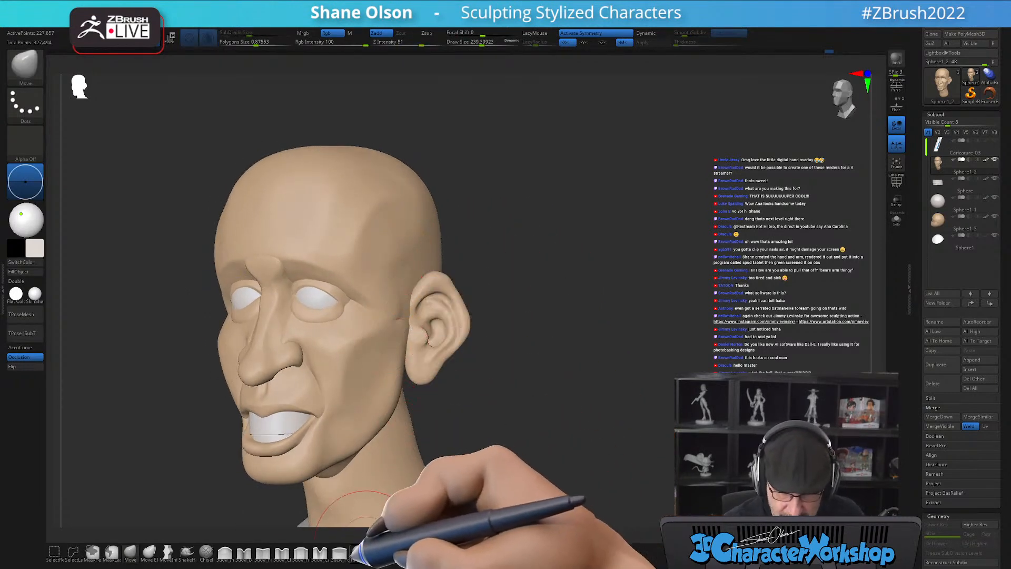
Flatten the temple and side planes of the head with the polish brush, reducing its draw size to about 154.
left_click(358, 552)
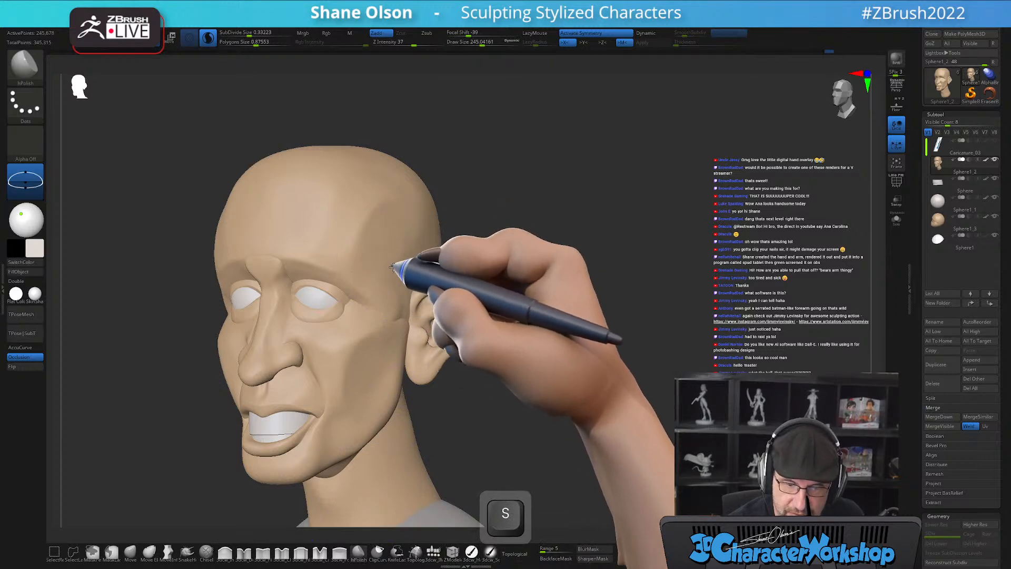
mouse_move(515, 309)
right_mouse_down()
mouse_move(553, 350)
mouse_move(530, 361)
mouse_move(532, 371)
right_mouse_up()
key("s")
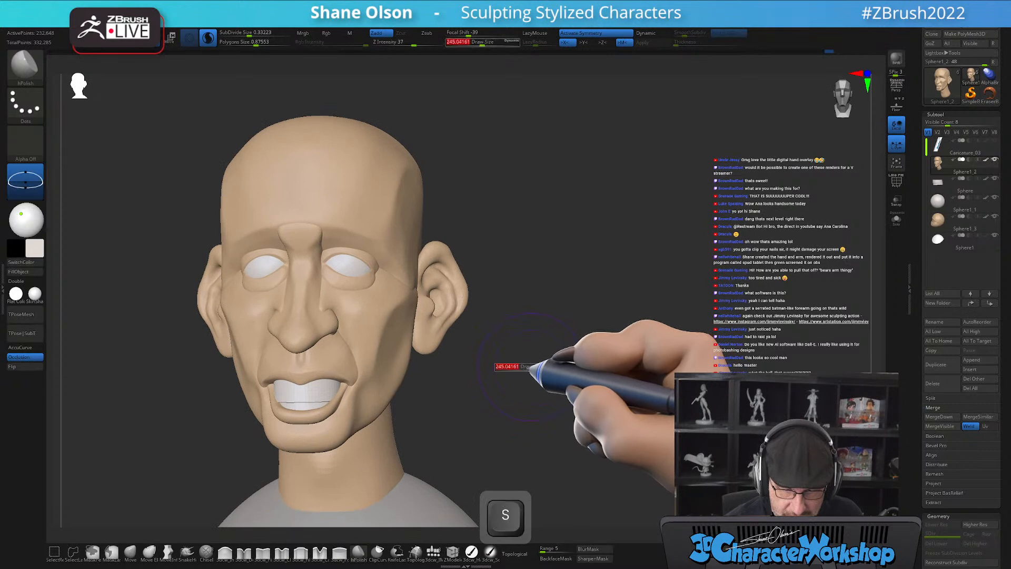
left_click_drag(525, 370, 522, 370)
left_click_drag(527, 375, 570, 338)
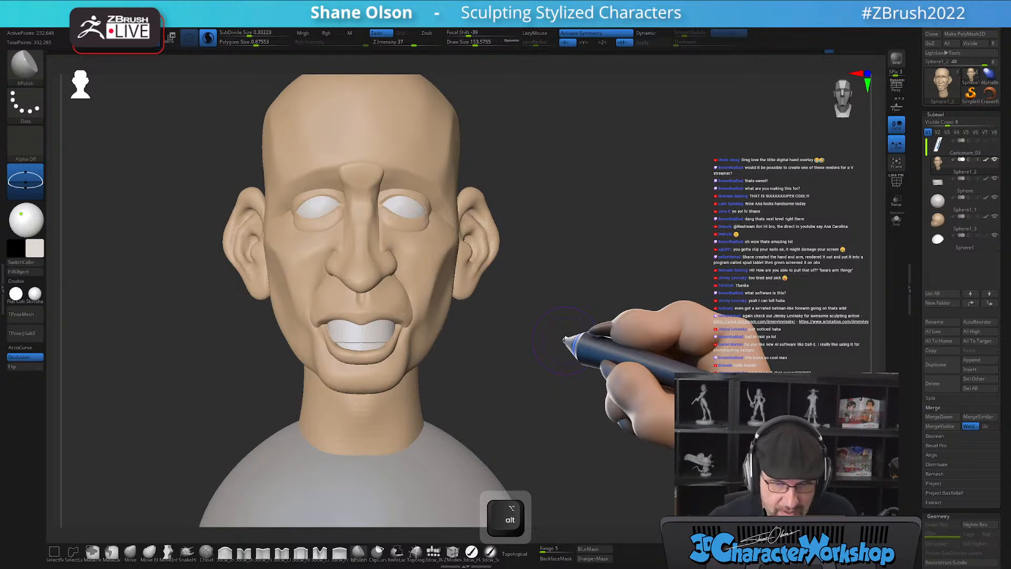
mouse_move(584, 330)
left_mouse_down("alt")
mouse_move(582, 309)
mouse_move(593, 340)
left_mouse_up("alt")
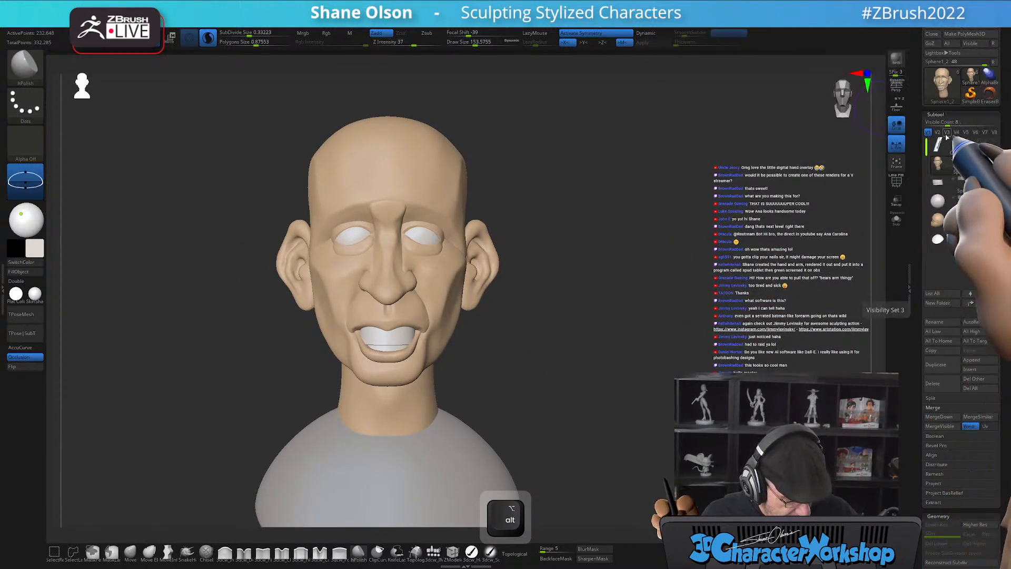
Save the tool as a new version named Caricature_04 in the ZTLs folder.
left_click_drag(919, 88, 920, 118)
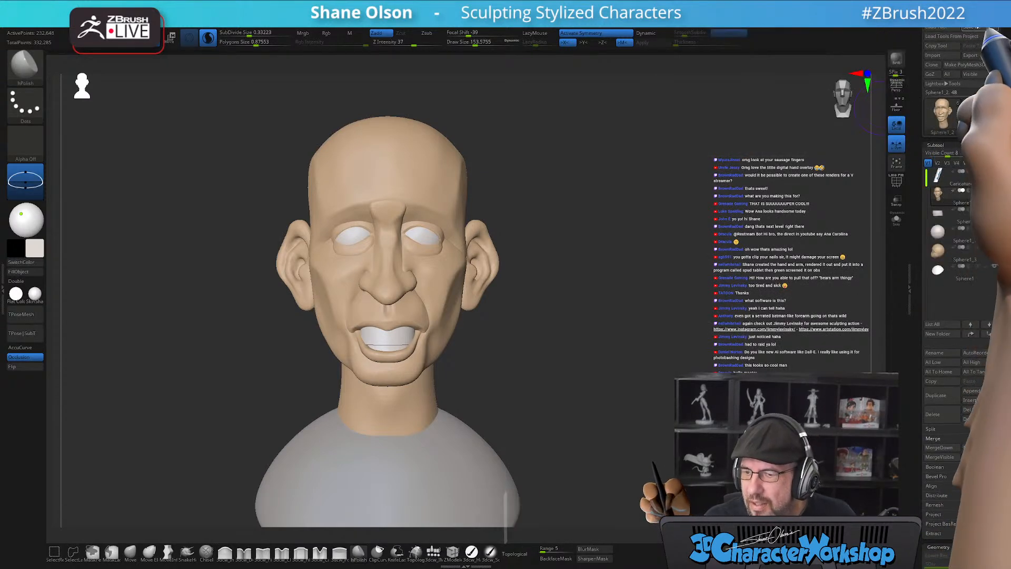
left_click(978, 27)
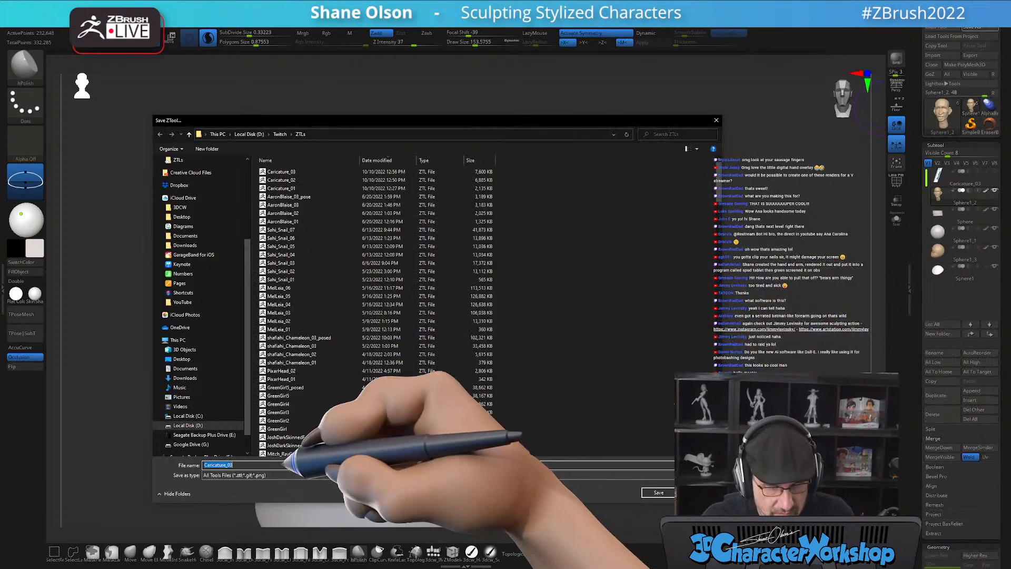
left_click(287, 465)
key("Return")
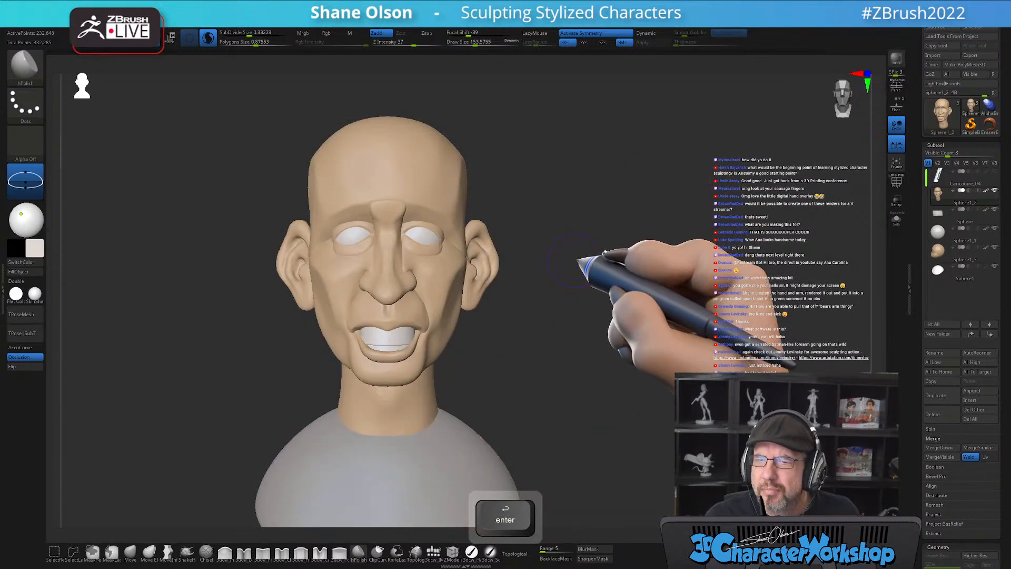
Polish the temple plane beside the outer brow at a draw size of about 177.
left_click_drag(632, 214, 591, 221)
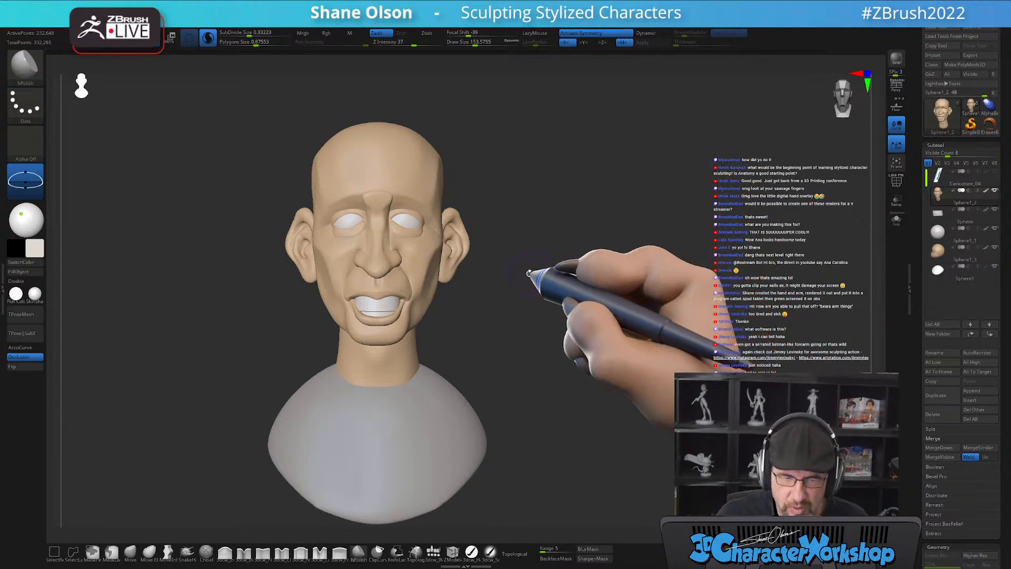
key("s")
mouse_move(536, 294)
left_mouse_down()
mouse_move(530, 287)
mouse_move(521, 318)
mouse_move(536, 364)
mouse_move(472, 402)
mouse_move(452, 399)
left_mouse_up()
key("s")
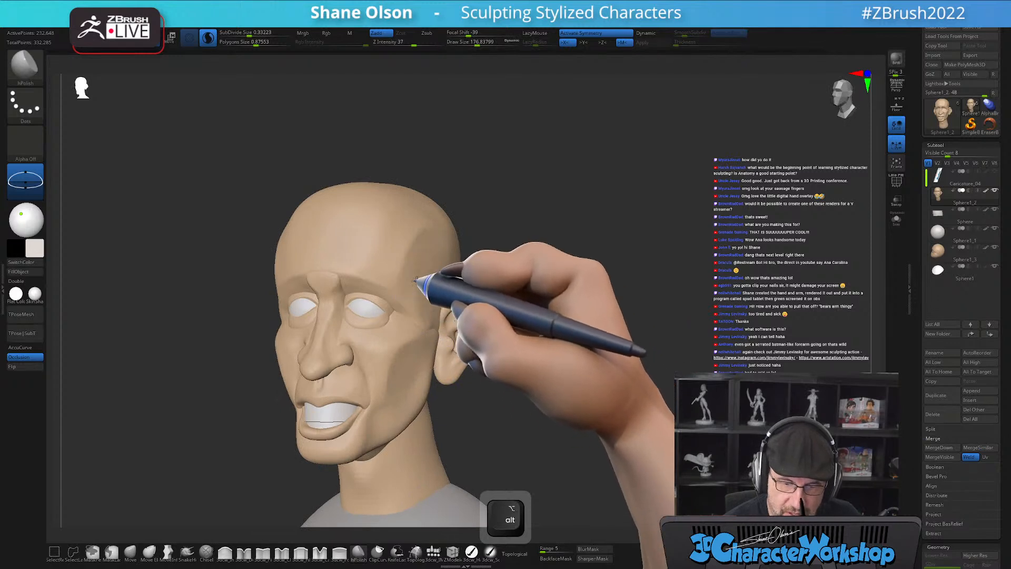
right_click_drag(426, 263, 409, 288)
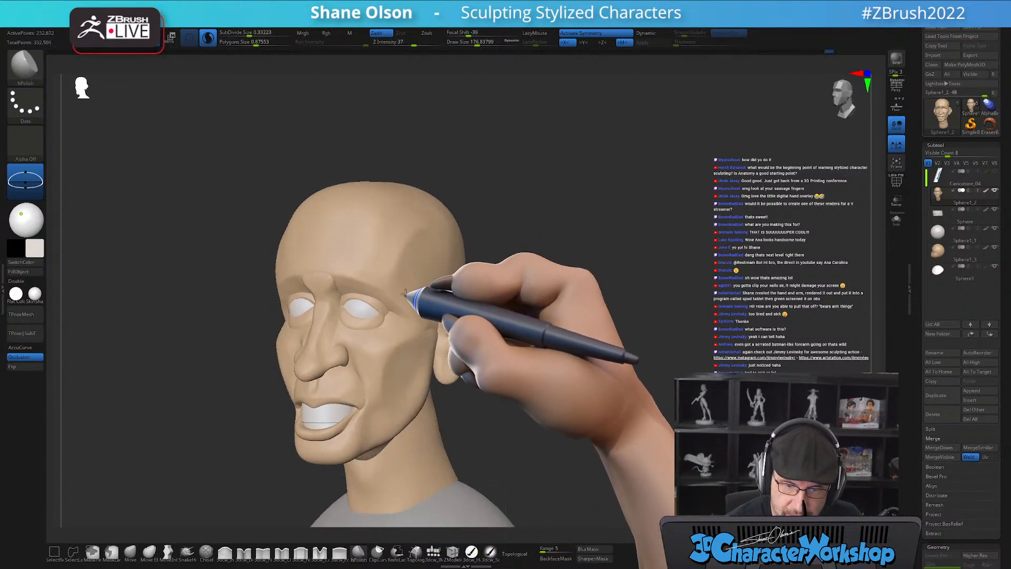
right_click_drag(501, 266, 498, 256)
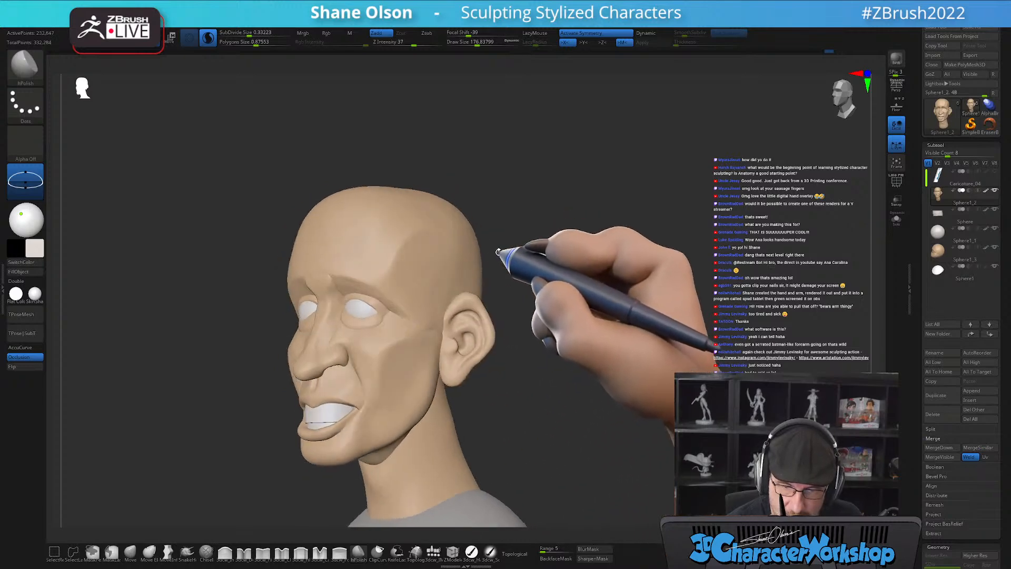
Sharpen the plane change along the upper temple and polish the cheek and jaw at a draw size of about 177.
left_click_drag(433, 238, 457, 237)
mouse_move(532, 275)
right_mouse_down()
mouse_move(501, 271)
mouse_move(514, 299)
right_mouse_up()
right_click_drag(444, 382, 436, 341, "alt")
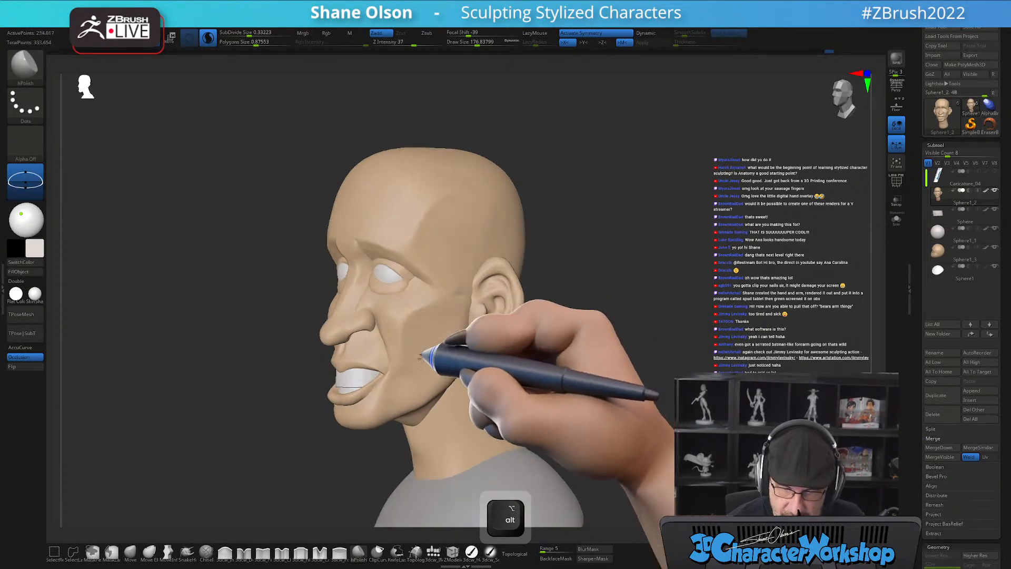
right_click_drag(484, 379, 515, 347)
right_click_drag(519, 385, 522, 378)
right_click_drag(598, 388, 593, 382)
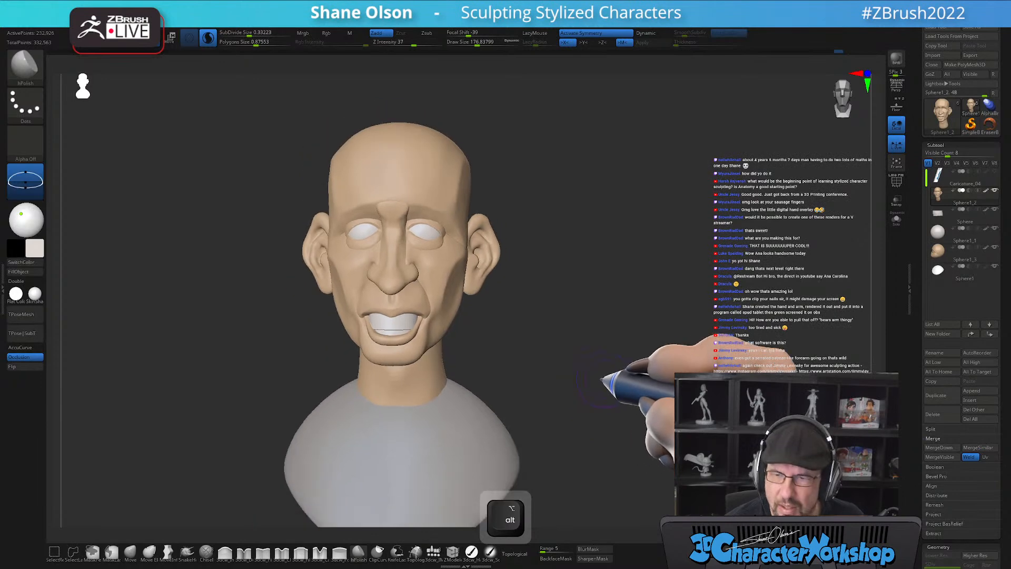
Check the head's wireframe and combine the subtools into a single posing mesh with TPoseMesh.
right_click_drag(668, 275, 611, 287, "shift")
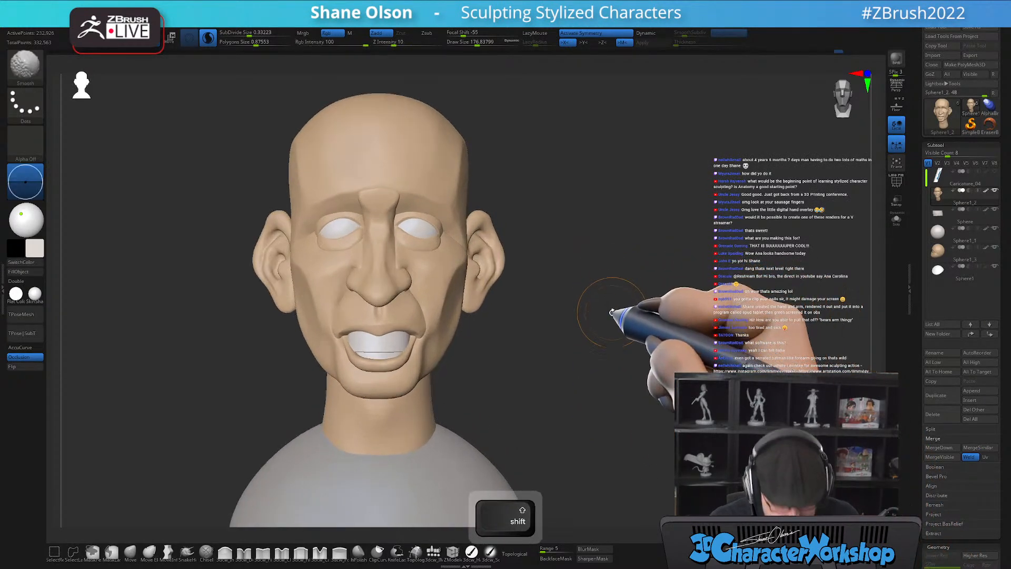
key("shift+f")
key("shift+f")
right_click_drag(612, 313, 619, 293, "alt")
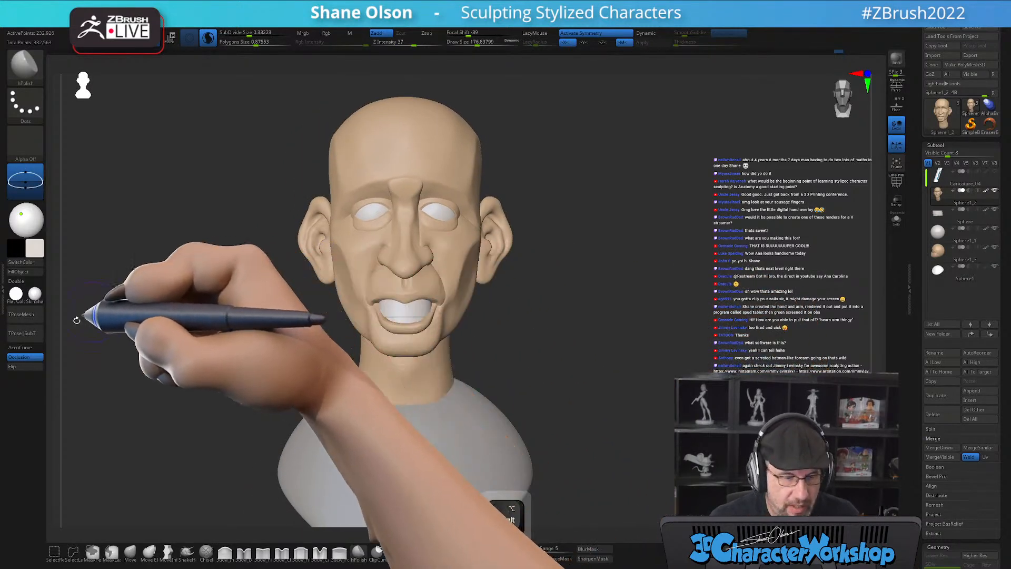
left_click(11, 315)
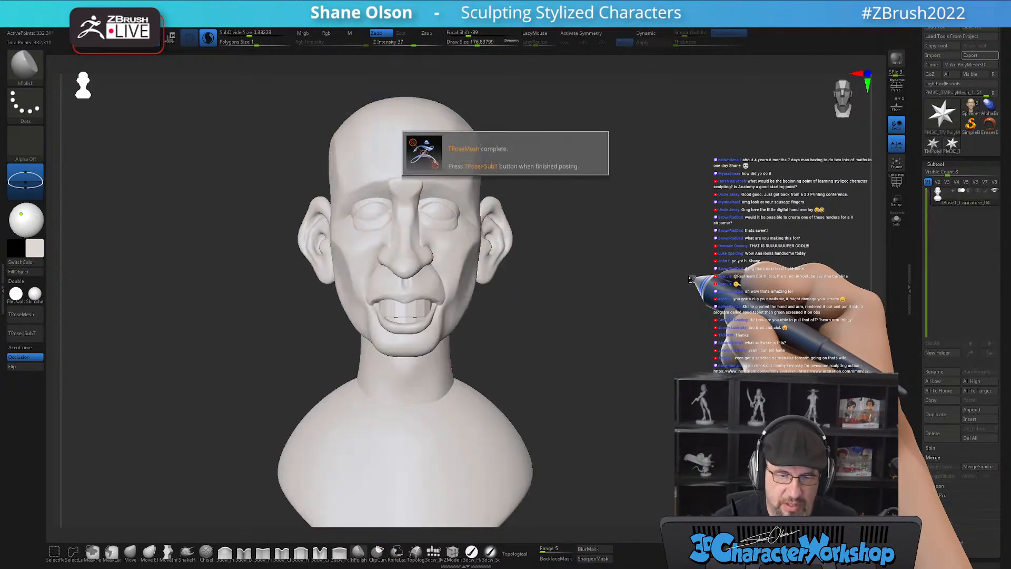
left_click_drag(621, 333, 570, 334)
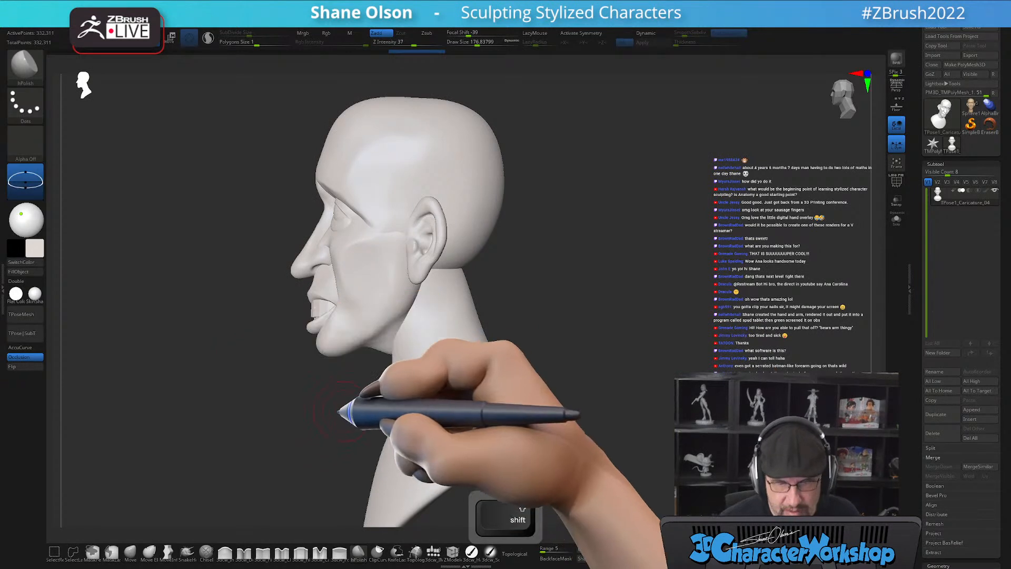
Isolate the shoulder piece, mask it, and bring the head and neck back into view unmasked.
left_click(380, 296, "ctrl+shift")
left_click(380, 297, "ctrl+shift")
left_click(359, 316, "ctrl+shift")
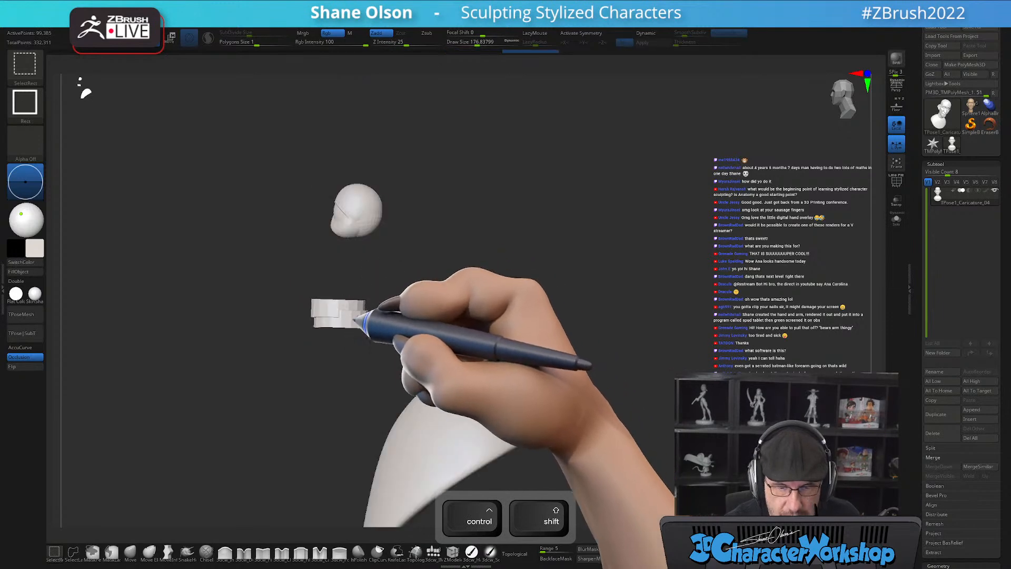
left_click(348, 317, "ctrl+shift")
mouse_move(264, 173)
left_mouse_down("ctrl")
mouse_move(286, 401)
mouse_move(593, 325)
mouse_move(605, 219)
left_mouse_up("ctrl")
left_click(634, 287, "ctrl+shift")
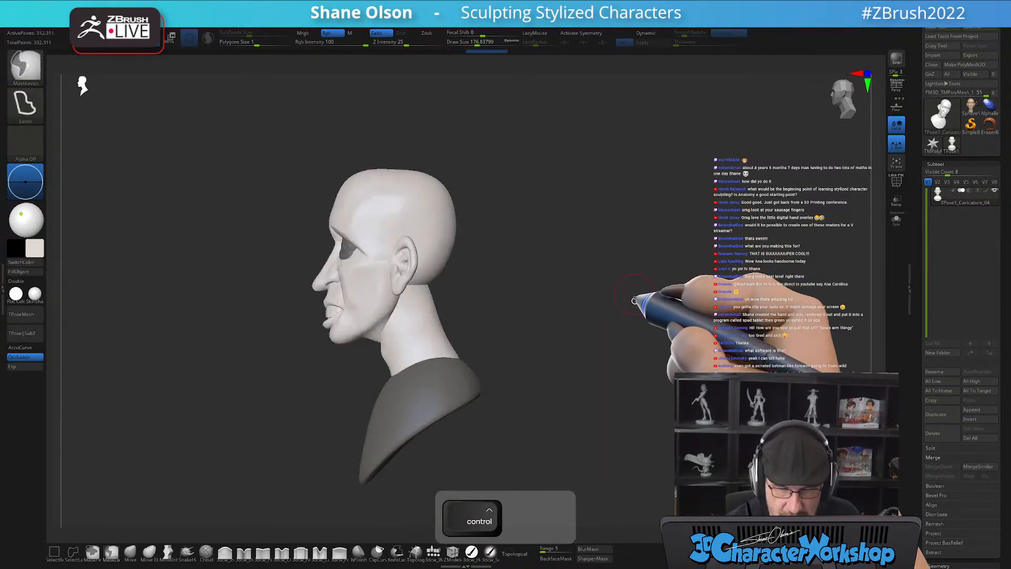
Try masking the upper head down to the nose base, leaving the jaw and neck free.
left_click_drag(560, 264, 527, 316)
mouse_move(416, 85)
left_mouse_down("ctrl")
mouse_move(266, 232)
mouse_move(305, 298)
mouse_move(341, 280)
mouse_move(397, 295)
mouse_move(537, 280)
mouse_move(516, 90)
left_mouse_up("ctrl")
mouse_move(593, 293)
left_mouse_down()
mouse_move(639, 292)
mouse_move(561, 308)
left_mouse_up()
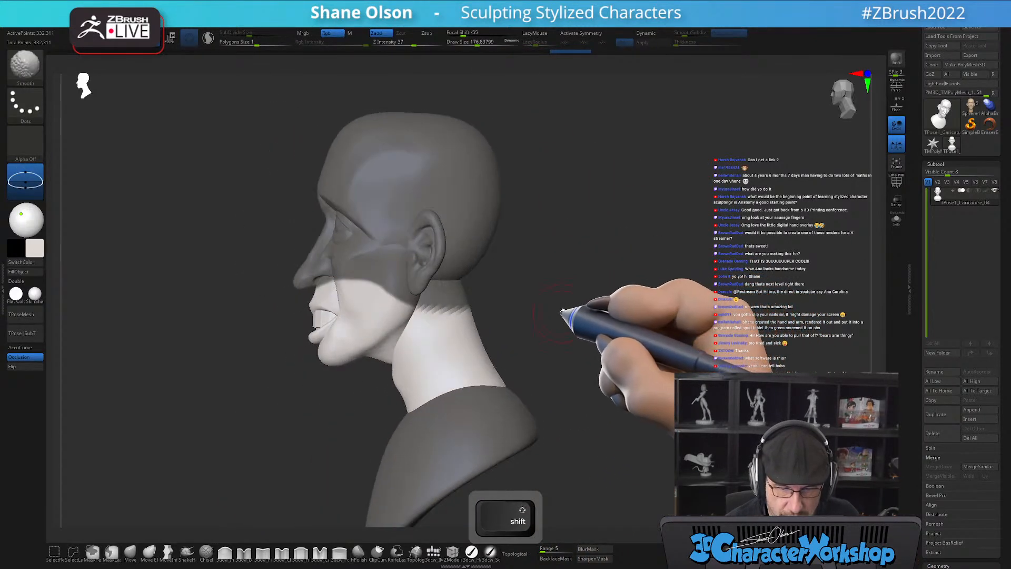
mouse_move(281, 228)
left_mouse_down("ctrl")
mouse_move(267, 258)
mouse_move(309, 289)
mouse_move(349, 289)
mouse_move(574, 344)
mouse_move(654, 293)
mouse_move(592, 361)
left_mouse_up("ctrl")
left_click_drag(611, 473, 573, 436)
Isolate the head and neck polygroup, check its wireframe, and clear the mask.
left_click(477, 337, "ctrl+shift")
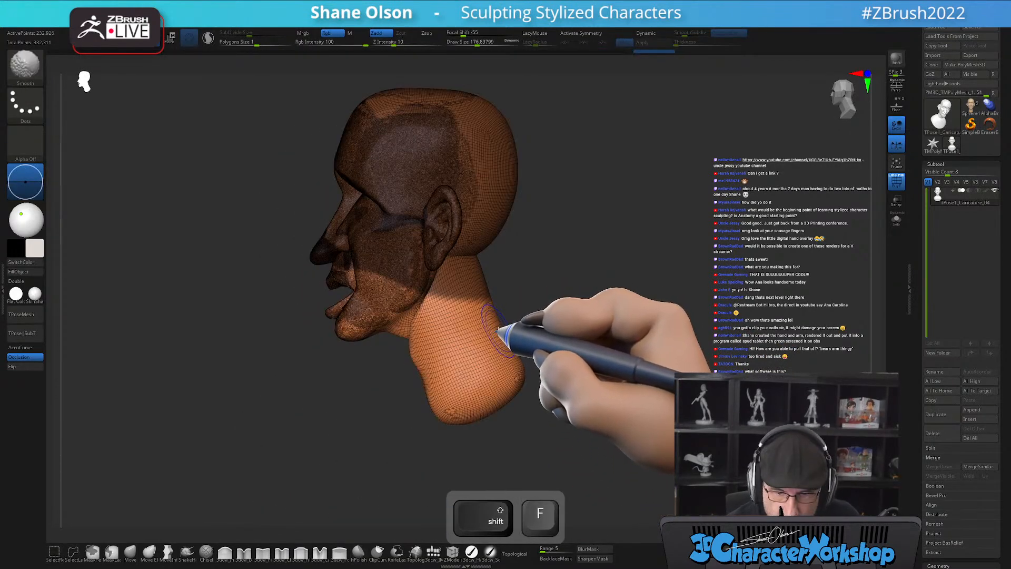
key("shift+f")
key("shift+2")
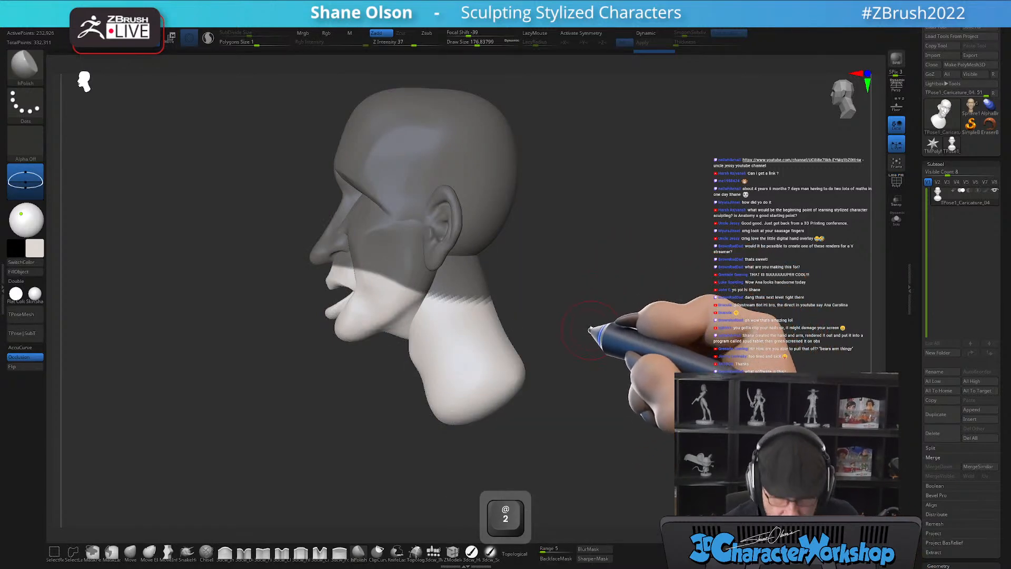
left_click_drag(606, 340, 630, 379, "ctrl")
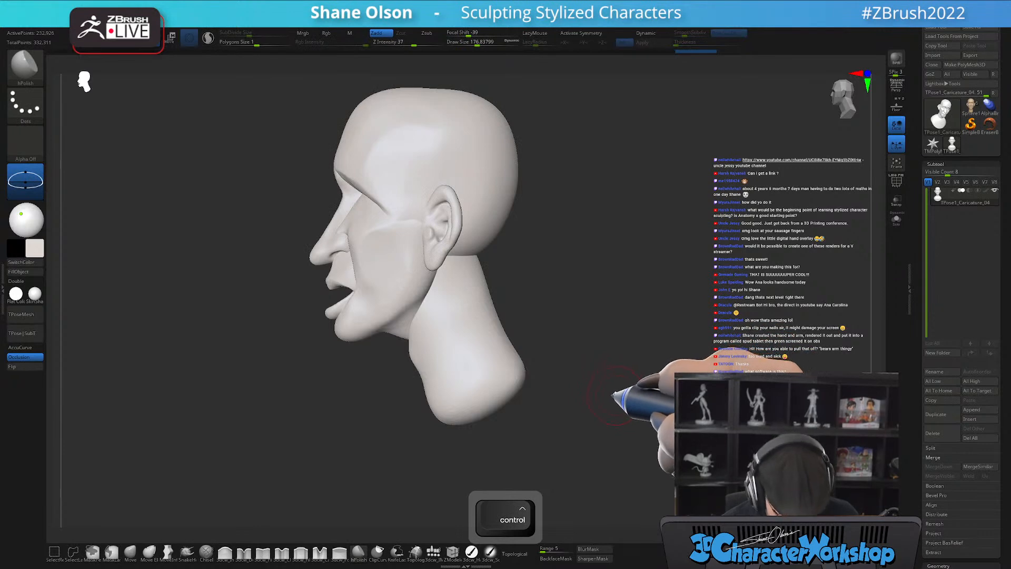
Show the whole posing mesh with its wireframe and regenerate separate polygroups for the face, ears, neck, shoulders and eyes.
left_click(627, 396, "ctrl+shift")
key("shift+f")
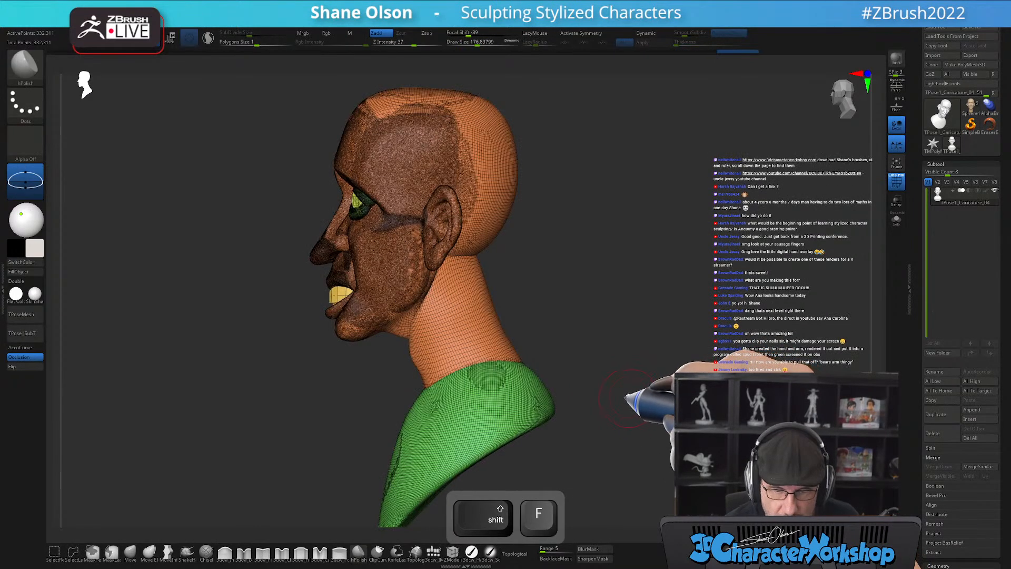
key("2")
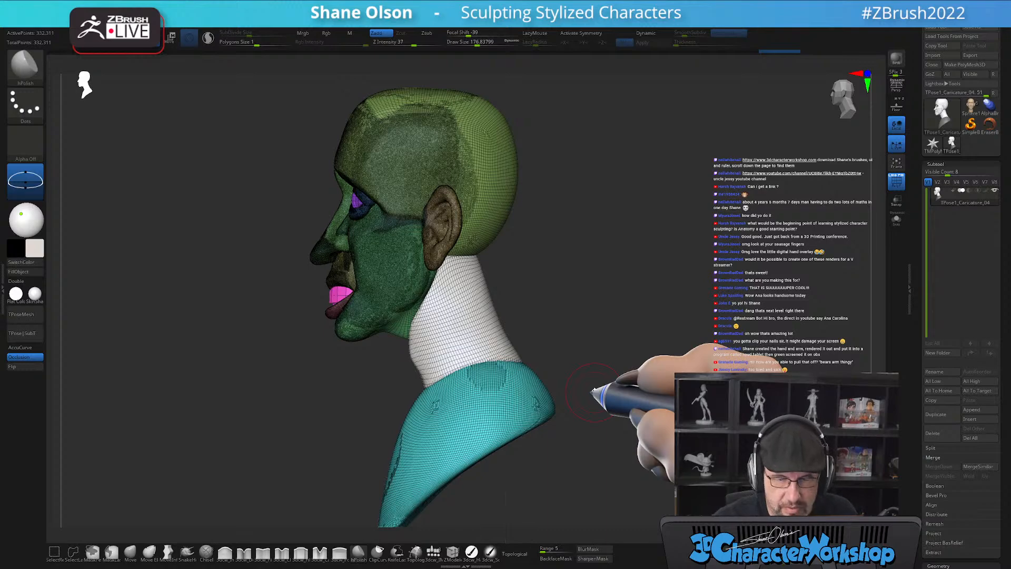
Hide the shoulder, neck and ear polygroups of the posing mesh.
mouse_move(575, 375)
left_mouse_down()
mouse_move(643, 357)
mouse_move(588, 364)
left_mouse_up()
key("ctrl+shift")
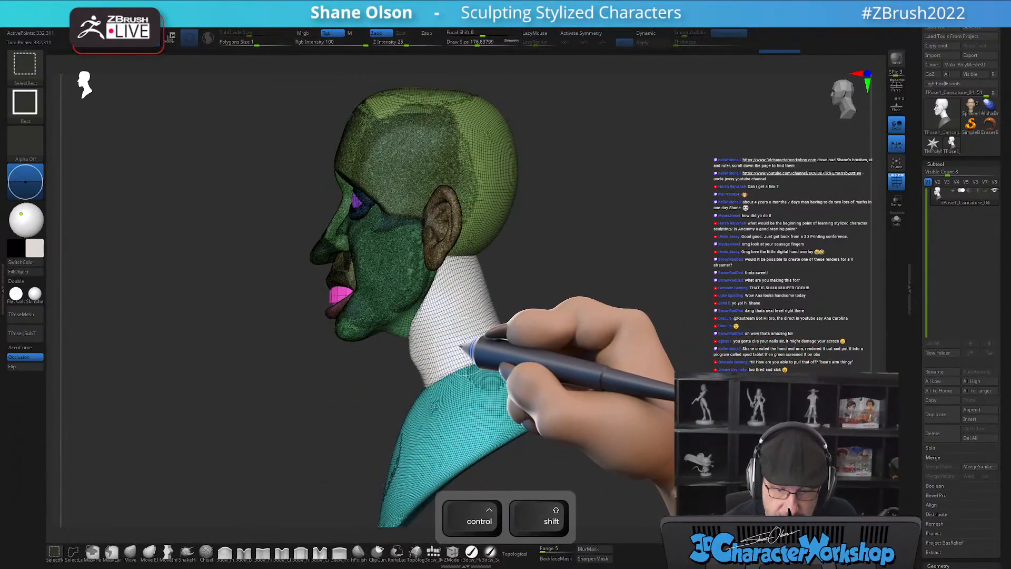
left_click(468, 342, "ctrl+shift")
left_click(470, 353, "ctrl+shift")
left_click(476, 403, "ctrl+shift")
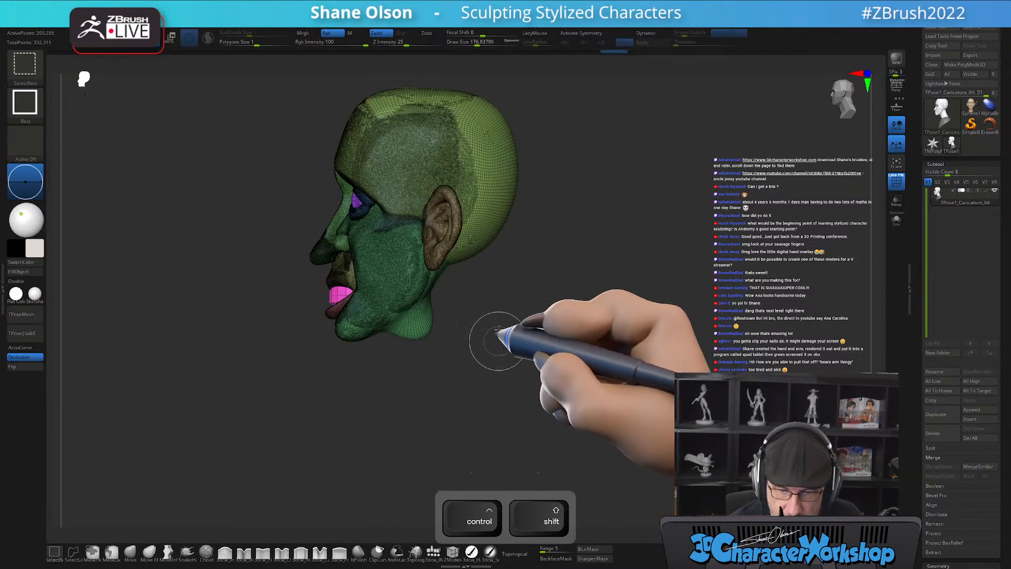
left_click(451, 237, "ctrl+shift")
Hide the eye and eyelid polygroups, then invert visibility so only the ears, neck, shoulders and eyes show.
left_click_drag(527, 282, 468, 357, "alt")
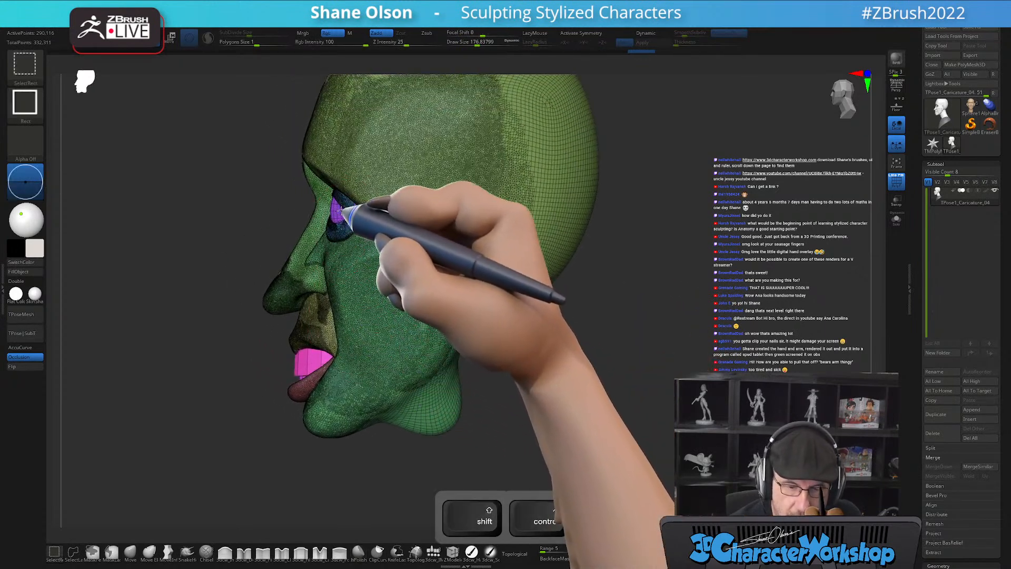
left_click(338, 215, "ctrl+shift")
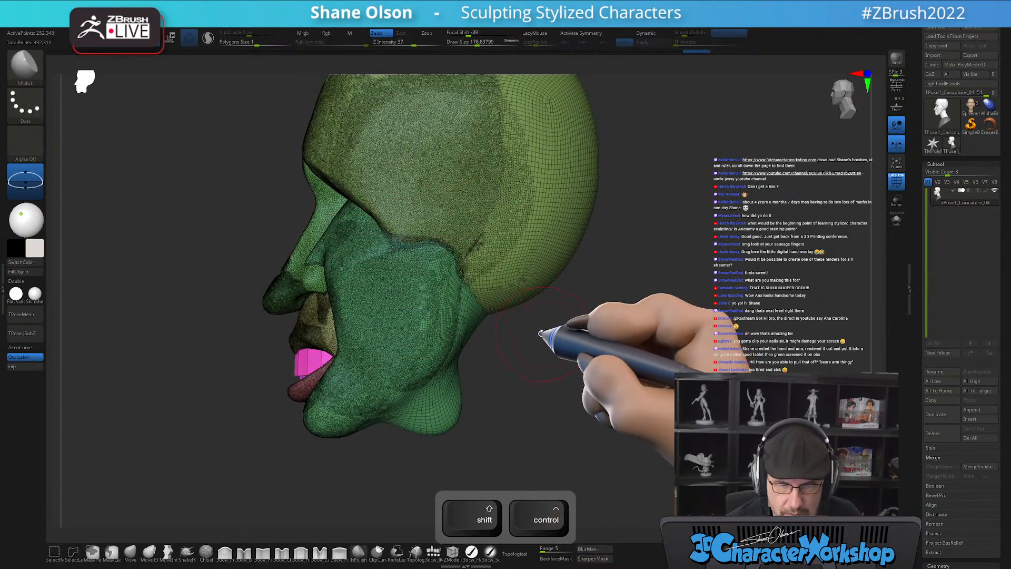
left_click_drag(541, 349, 492, 342, "alt")
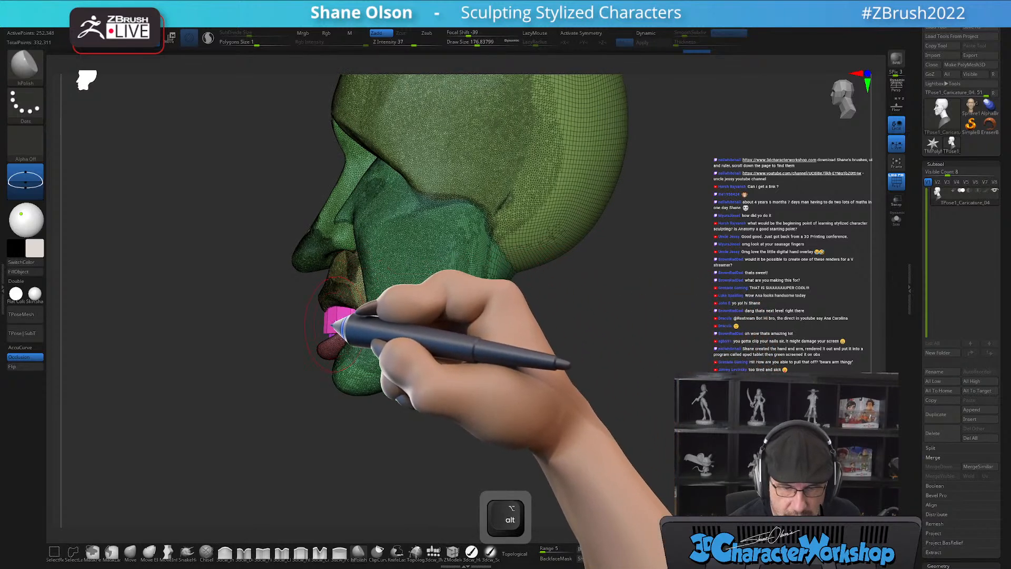
key("ctrl")
mouse_move(599, 364)
left_mouse_down()
mouse_move(650, 357)
mouse_move(614, 388)
mouse_move(598, 282)
left_mouse_up()
left_click(639, 417, "ctrl+shift")
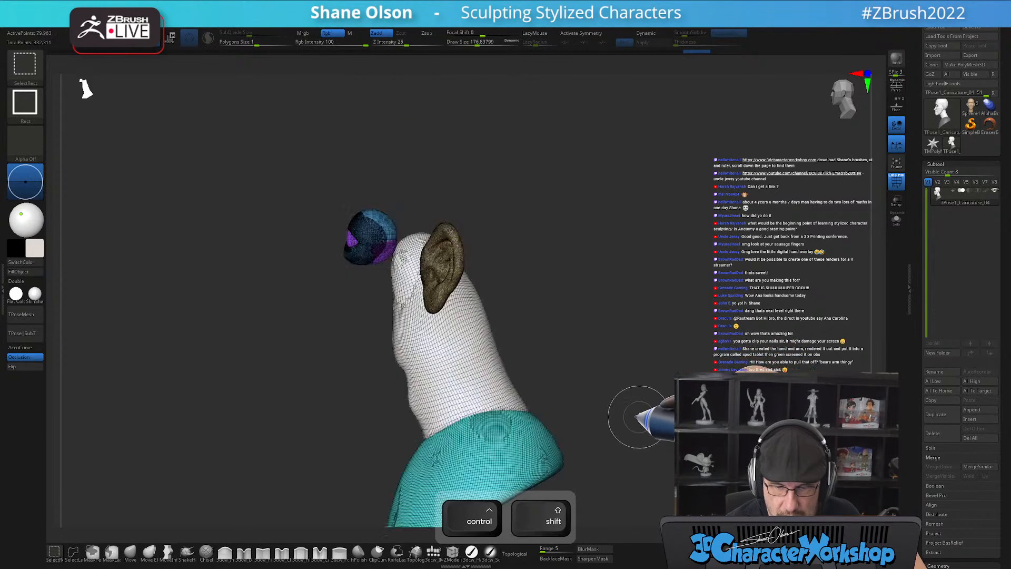
Mask the isolated ears, neck, shoulders and eyes, then show the full mesh without its wireframe.
left_click_drag(627, 364, 629, 329, "alt")
mouse_move(529, 422)
left_mouse_down("ctrl")
mouse_move(493, 179)
mouse_move(450, 463)
mouse_move(519, 432)
left_mouse_up("ctrl")
left_click(612, 383, "ctrl+shift")
mouse_move(548, 269)
left_mouse_down("alt")
mouse_move(546, 285)
mouse_move(576, 271)
mouse_move(500, 113)
mouse_move(244, 261)
mouse_move(300, 334)
mouse_move(327, 339)
mouse_move(372, 318)
mouse_move(428, 326)
left_mouse_up("alt")
key("shift+f")
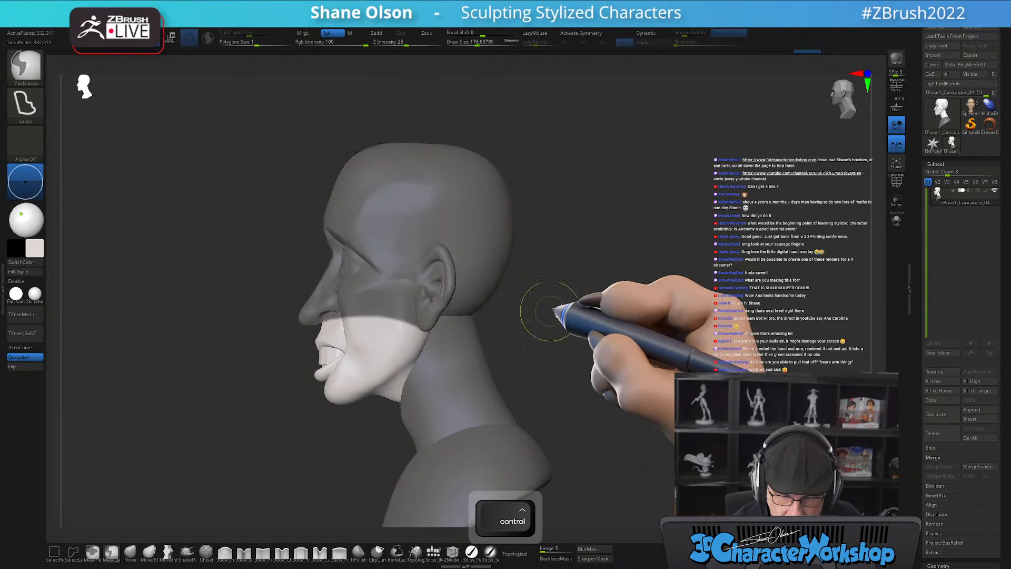
Lasso-mask the head above the upper lip and blur the mask edge across the cheeks.
mouse_move(279, 253)
left_mouse_down("ctrl")
mouse_move(274, 322)
mouse_move(379, 339)
mouse_move(532, 342)
left_mouse_up("ctrl")
mouse_move(601, 366)
left_mouse_down()
mouse_move(677, 287)
mouse_move(631, 373)
mouse_move(611, 364)
left_mouse_up()
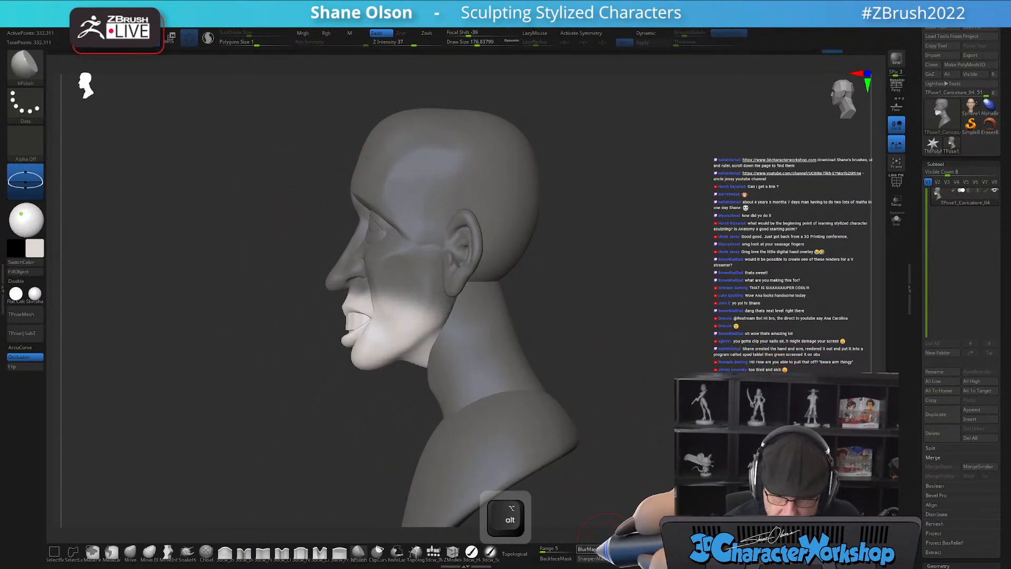
mouse_move(653, 453)
left_mouse_down()
mouse_move(669, 411)
mouse_move(634, 354)
left_mouse_up()
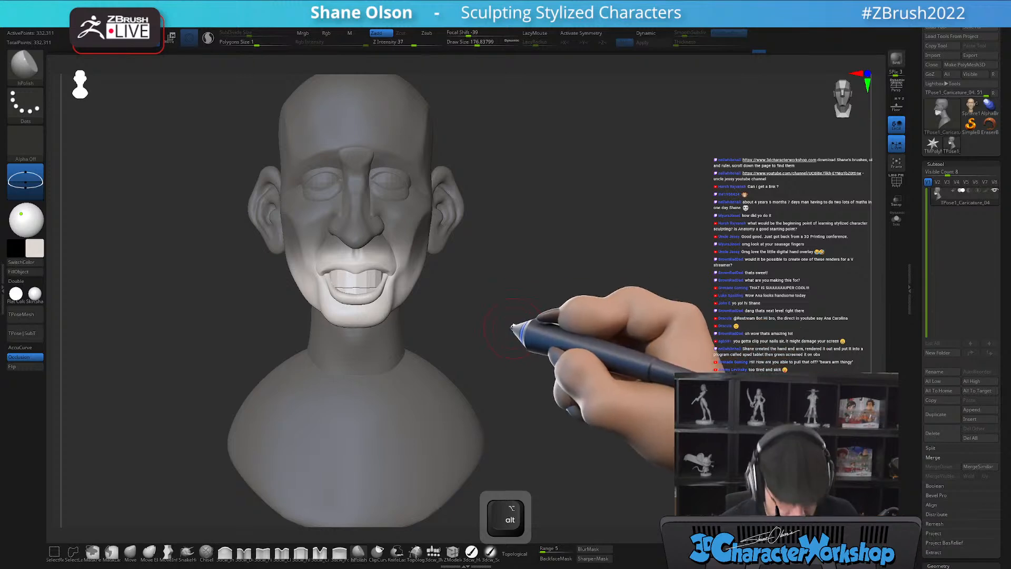
Place the transform gizmo over the cheek, tilt it along the jaw, and stretch the unmasked lower face downward.
key("w")
mouse_move(524, 316)
left_mouse_down()
mouse_move(484, 323)
mouse_move(521, 330)
left_mouse_up()
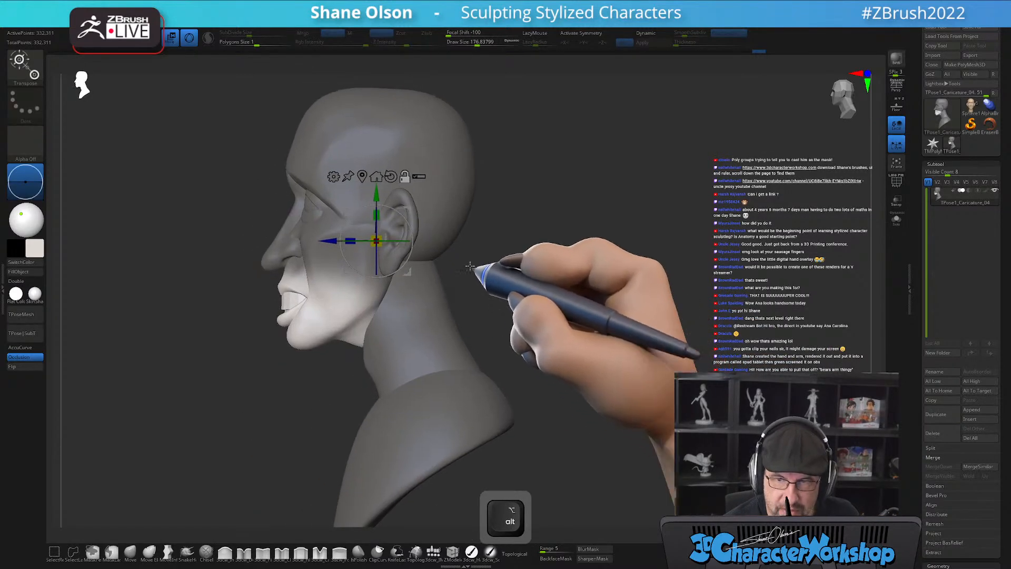
left_click_drag(411, 204, 372, 244, "alt")
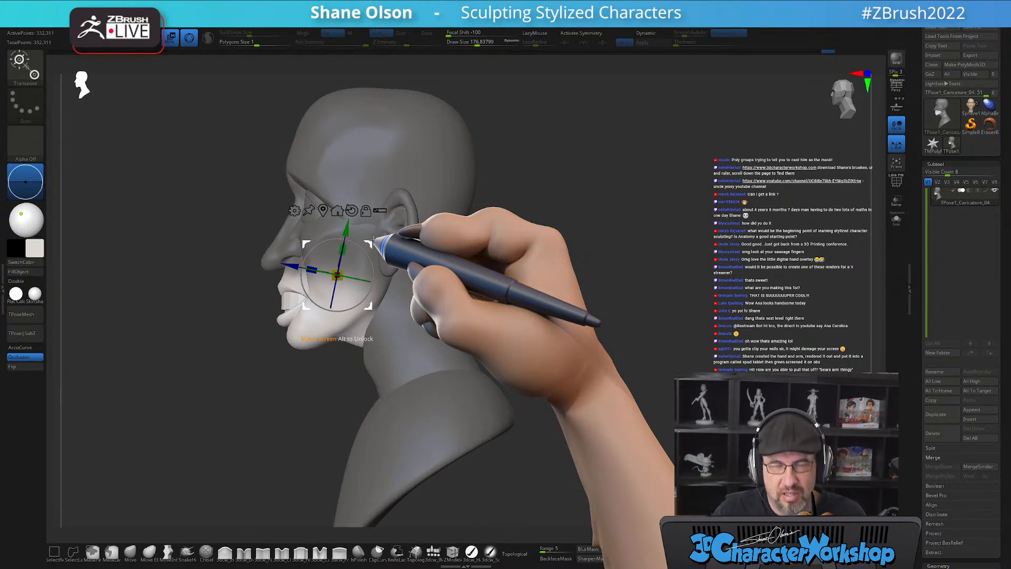
left_click_drag(532, 339, 539, 381)
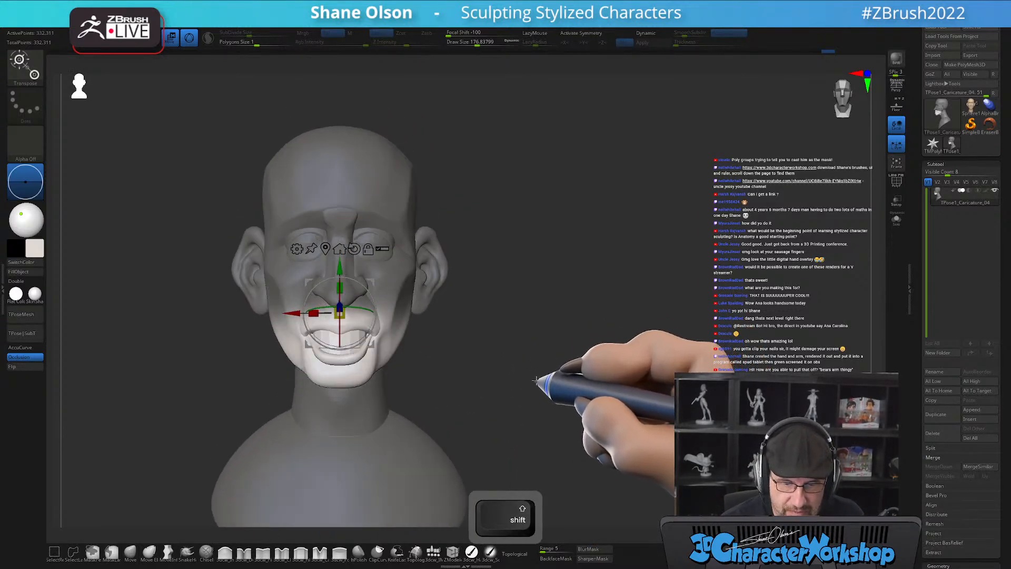
left_click_drag(343, 280, 341, 270)
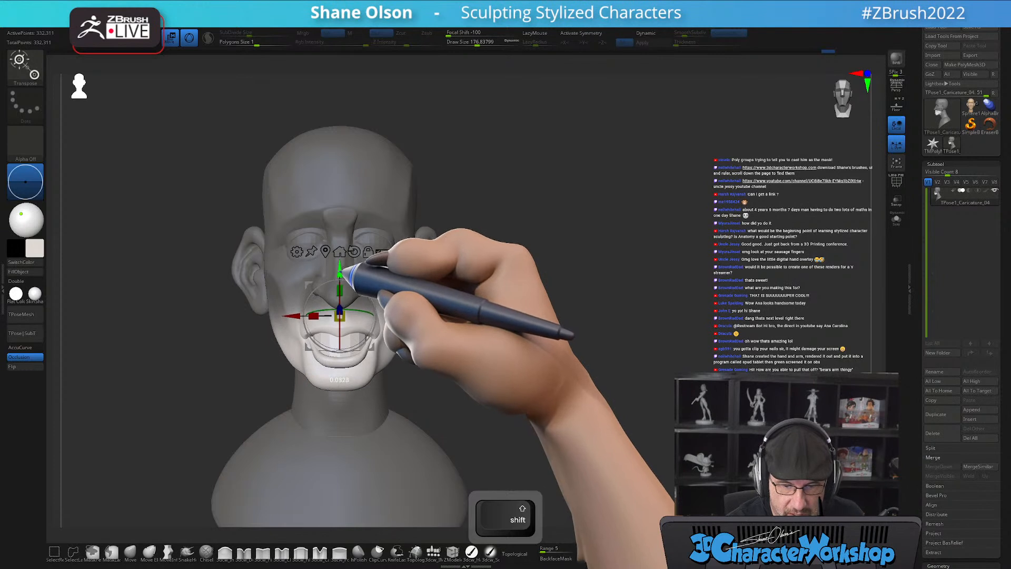
left_click_drag(482, 341, 450, 344)
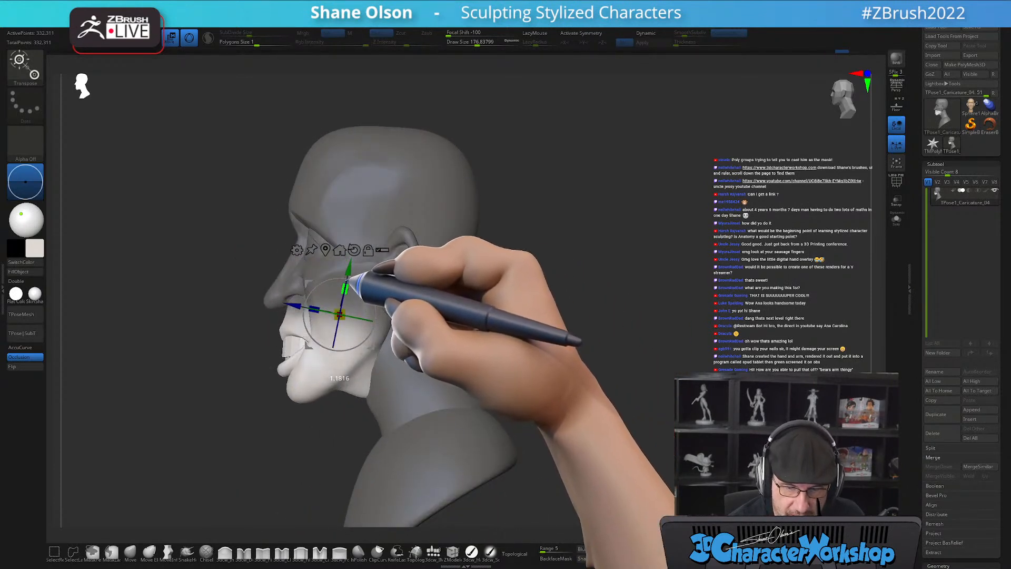
mouse_move(440, 300)
left_mouse_down()
mouse_move(548, 355)
mouse_move(549, 381)
mouse_move(516, 406)
mouse_move(493, 378)
left_mouse_up()
Realign the transform gizmo on the lower face and shift the mouth and chin backward.
key("q")
key("w")
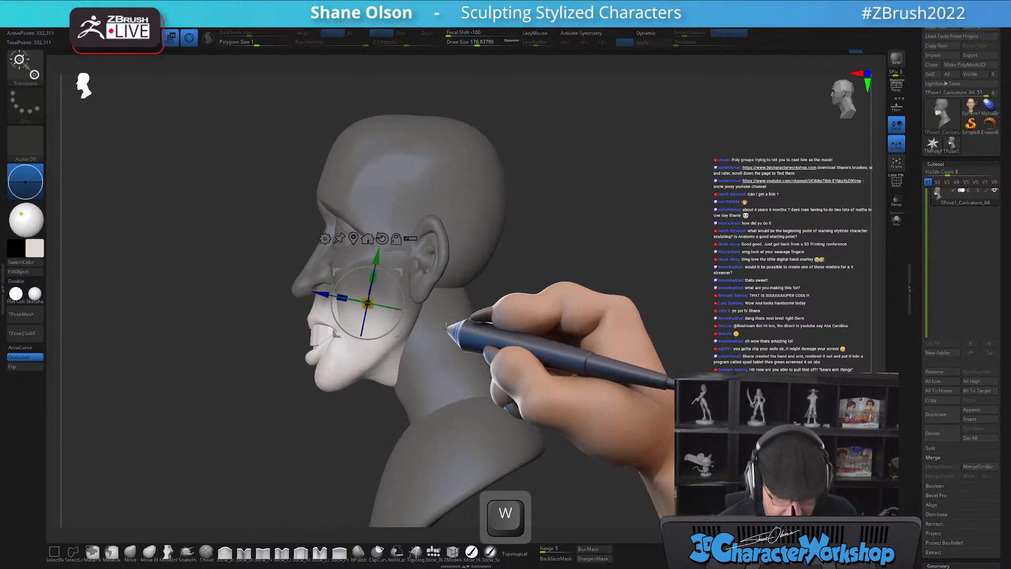
left_click_drag(403, 270, 390, 271, "alt")
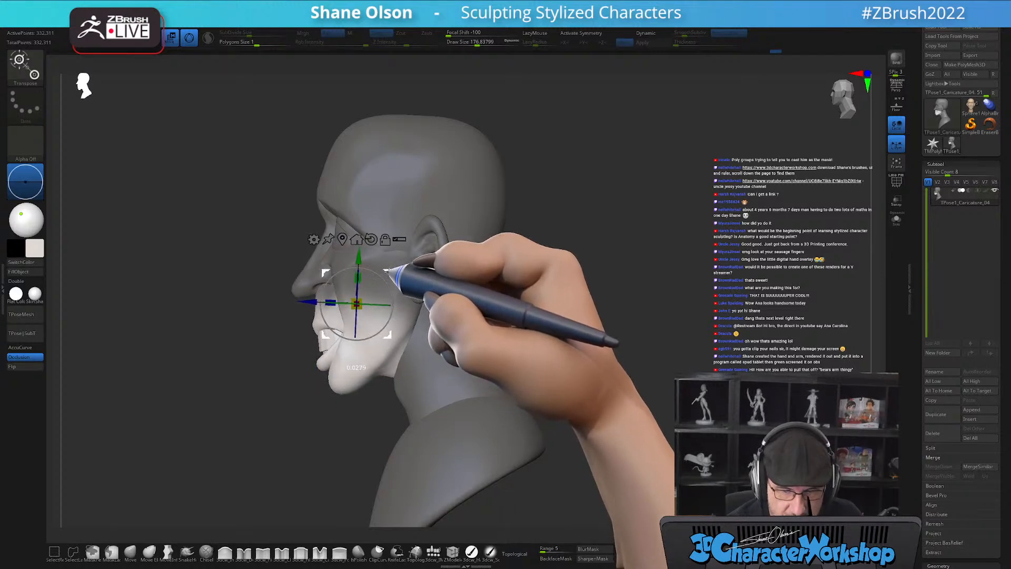
mouse_move(549, 345)
left_mouse_down()
mouse_move(598, 350)
mouse_move(571, 350)
mouse_move(577, 343)
left_mouse_up()
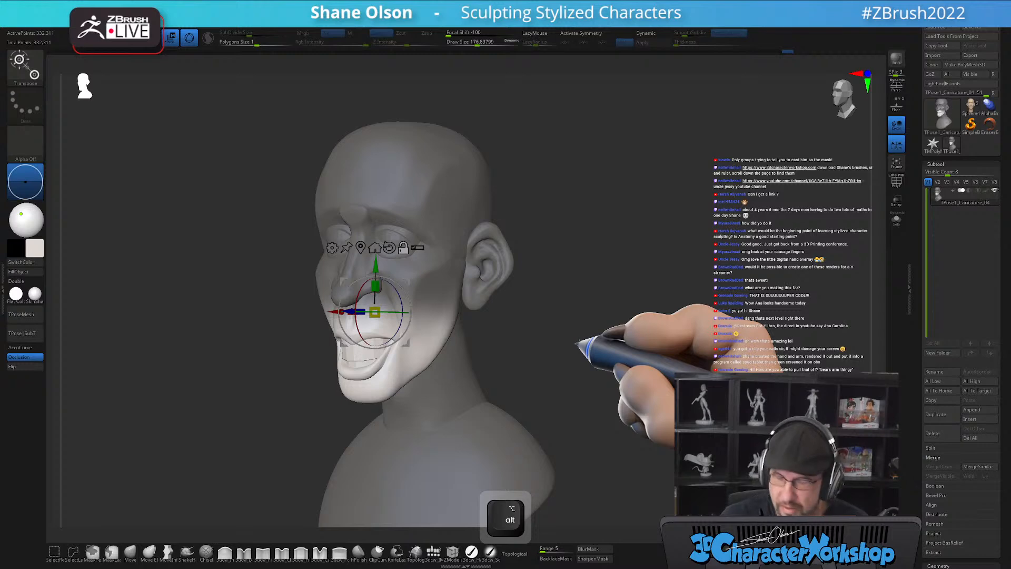
left_click_drag(521, 333, 513, 358)
Clear the mask and transfer the posed shape back to the original subtools with TPose|SubT.
key("q")
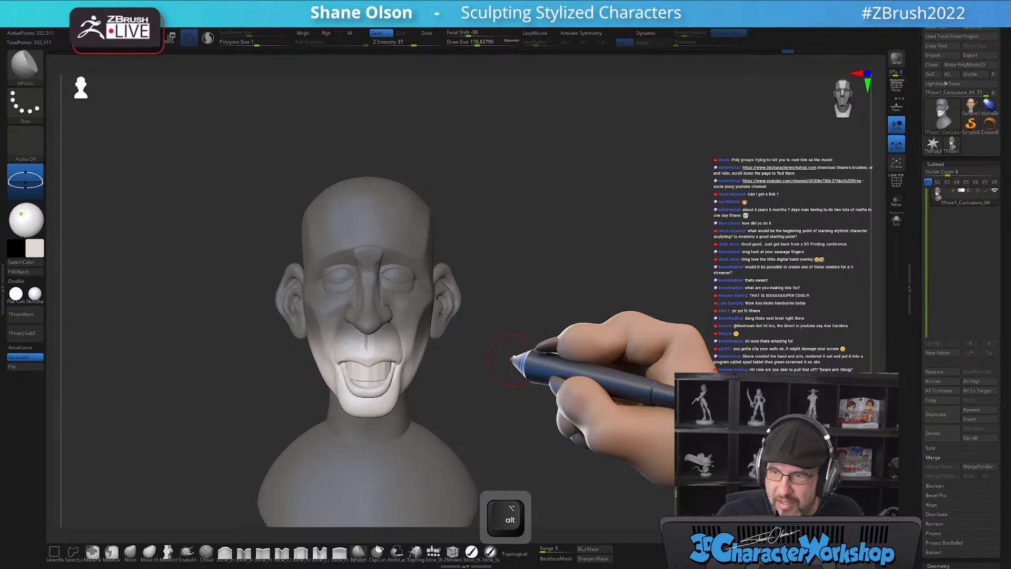
mouse_move(474, 369)
left_mouse_down("alt")
mouse_move(501, 368)
mouse_move(492, 366)
mouse_move(496, 391)
mouse_move(551, 377)
left_mouse_up("alt")
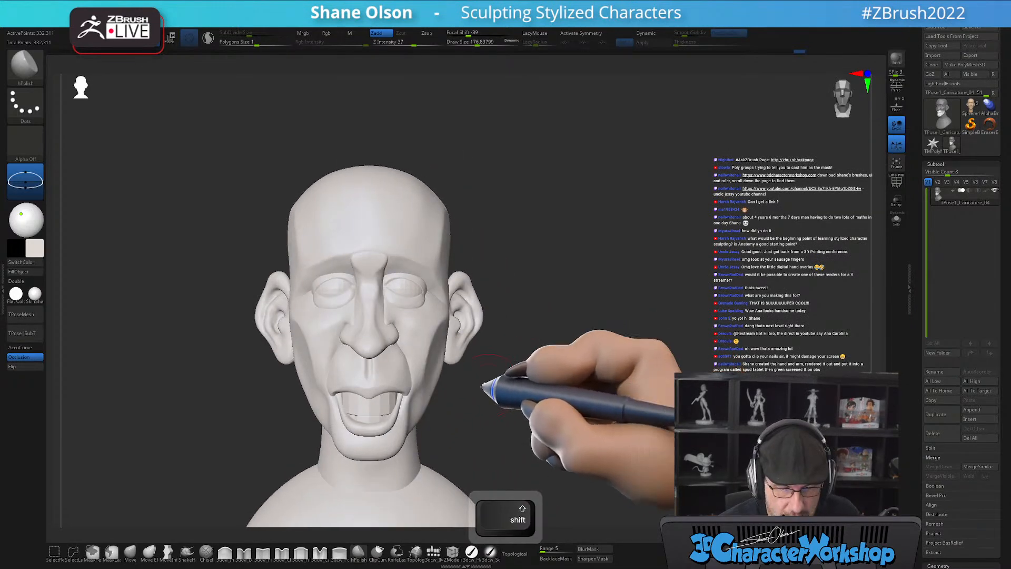
left_click(23, 332)
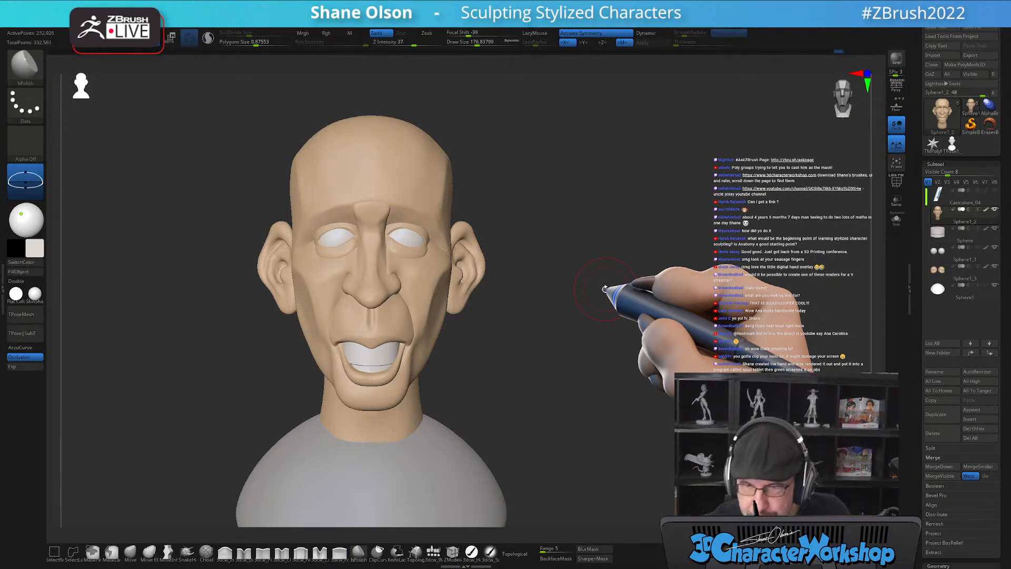
Polish the brow form above the nose bridge at a draw size of about 47.
mouse_move(563, 356)
left_mouse_down()
mouse_move(553, 361)
mouse_move(592, 361)
mouse_move(582, 354)
mouse_move(595, 350)
mouse_move(551, 361)
left_mouse_up()
left_click_drag(616, 315, 606, 288, "alt")
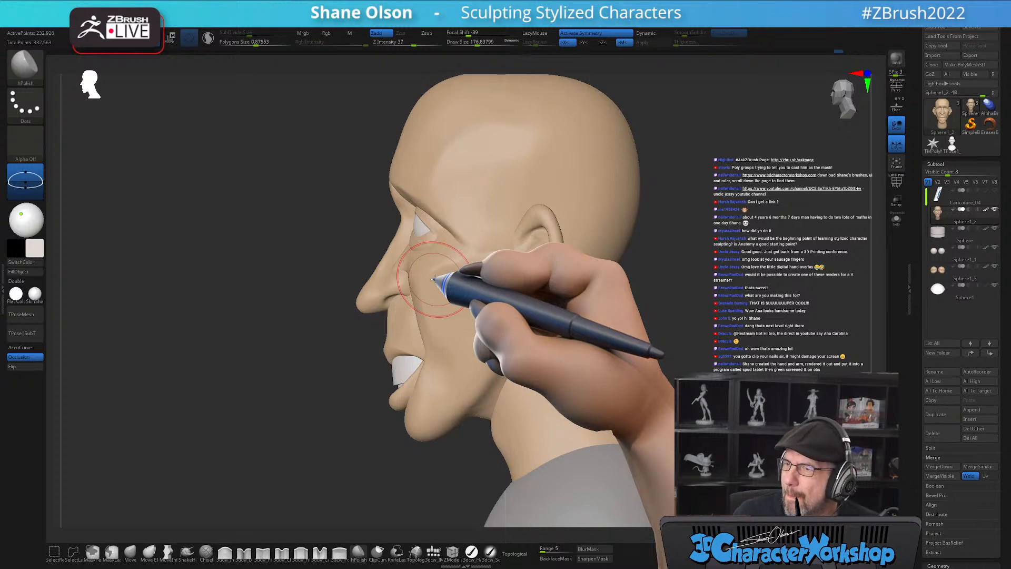
left_click_drag(650, 334, 569, 386)
right_click_drag(386, 235, 418, 225)
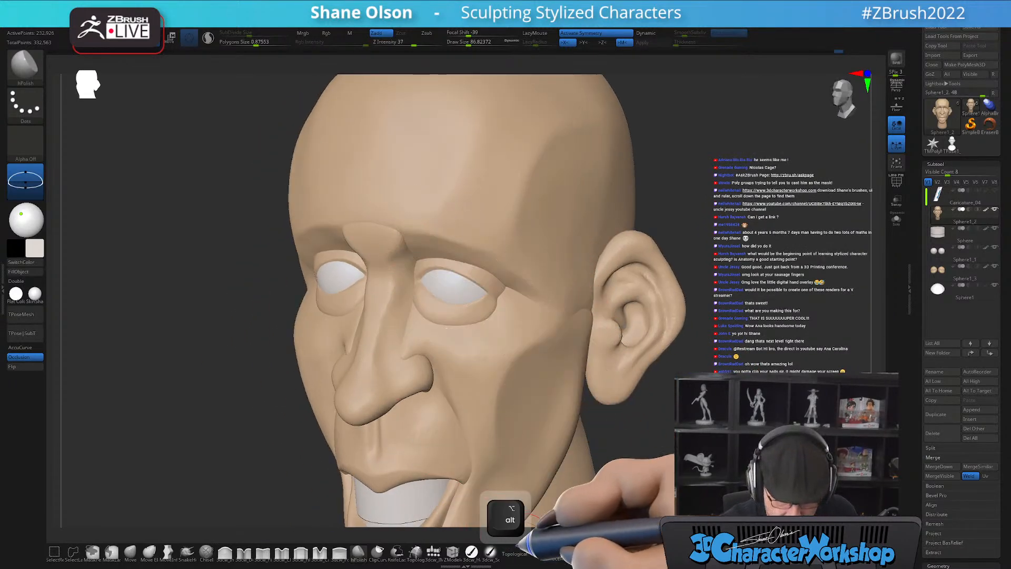
Enable topological auto-masking and reshape the inner brow with the Move brush at a draw size of about 136.
left_click(515, 553)
left_click(130, 550)
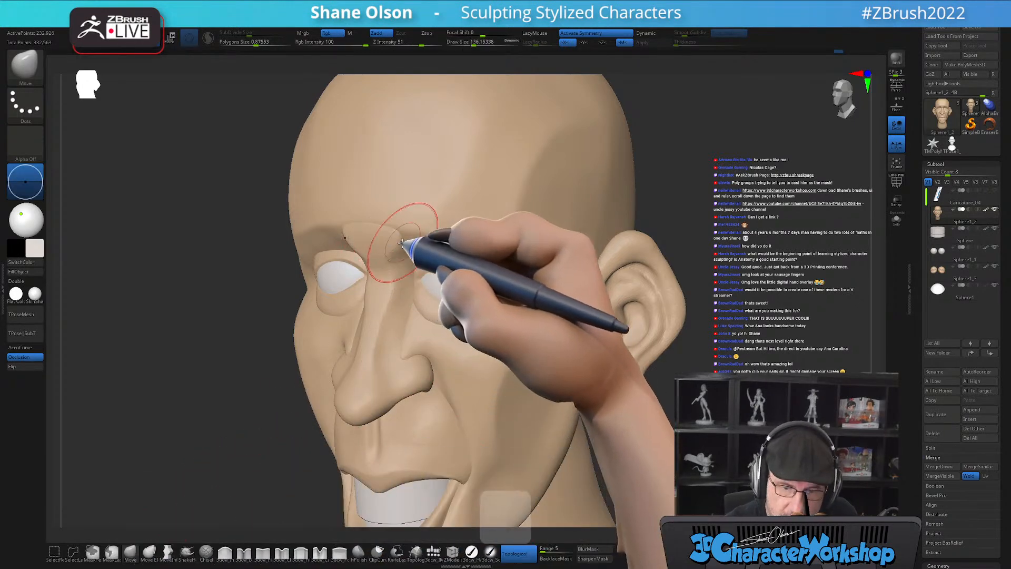
right_click_drag(399, 236, 628, 336)
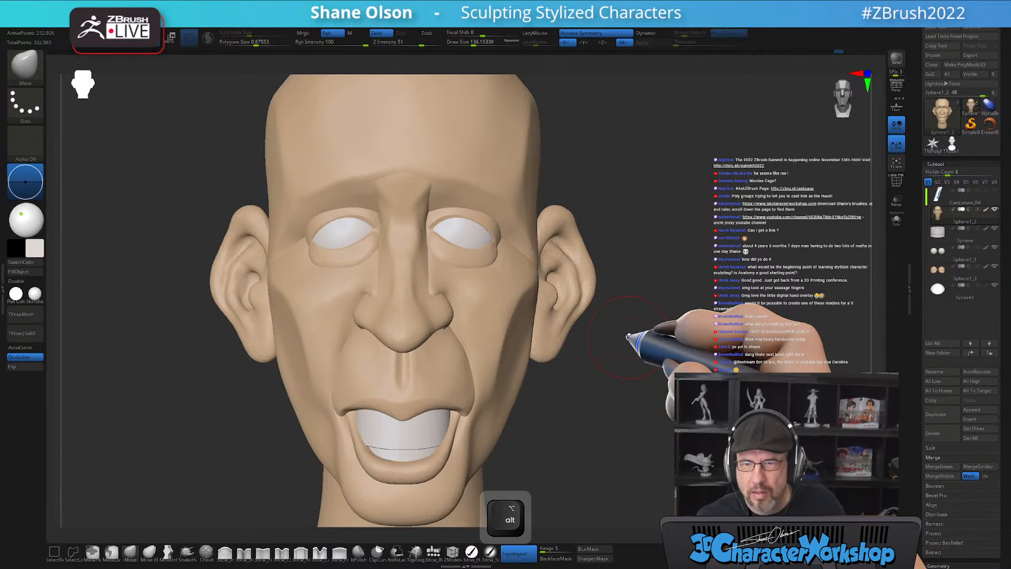
Reshape the cheeks beside the mouth with the Move brush at a draw size of about 172.
mouse_move(622, 320)
right_mouse_down("alt")
mouse_move(639, 318)
mouse_move(599, 332)
mouse_move(615, 329)
mouse_move(492, 310)
right_mouse_up("alt")
left_click_drag(496, 309, 500, 310)
mouse_move(529, 305)
right_mouse_down()
mouse_move(503, 300)
mouse_move(535, 300)
mouse_move(511, 327)
mouse_move(491, 312)
mouse_move(485, 345)
mouse_move(498, 328)
right_mouse_up()
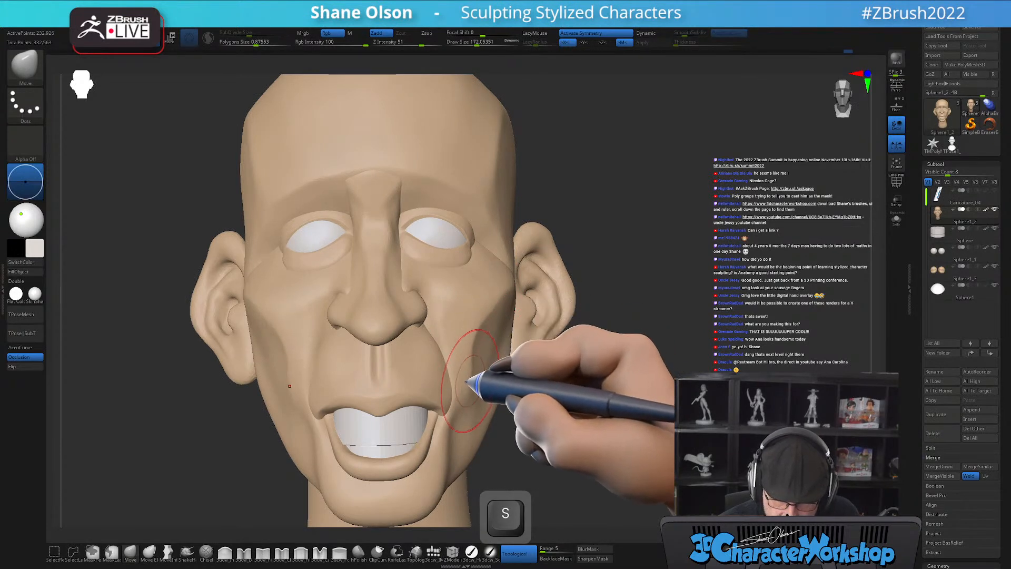
mouse_move(553, 435)
right_mouse_down("alt")
mouse_move(564, 413)
mouse_move(545, 422)
right_mouse_up("alt")
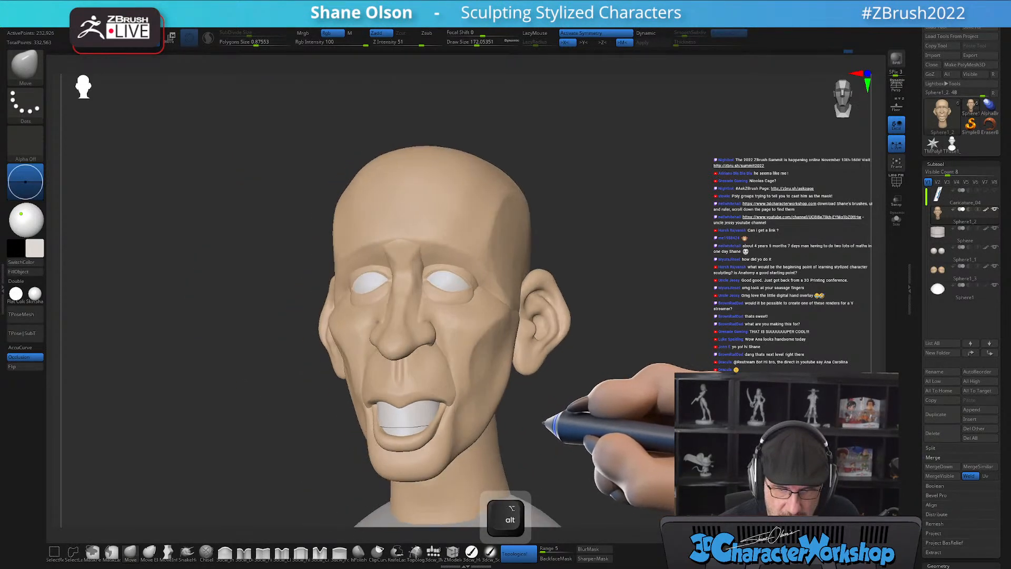
mouse_move(505, 380)
right_mouse_down()
mouse_move(559, 419)
mouse_move(574, 408)
mouse_move(546, 421)
mouse_move(577, 375)
mouse_move(558, 410)
mouse_move(583, 334)
mouse_move(577, 345)
right_mouse_up()
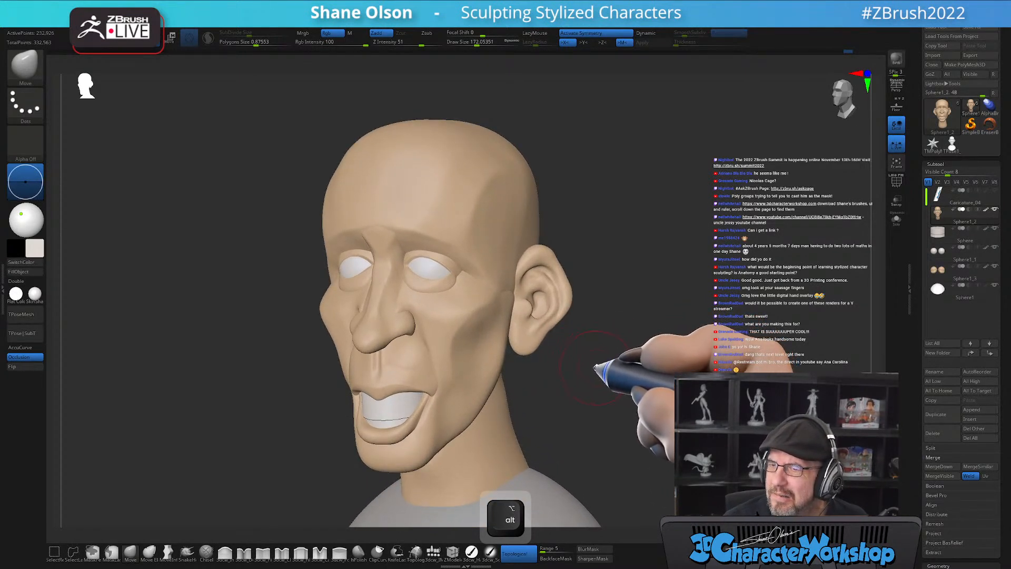
Reshape the outer part of the lower eyelids with the Move brush at a draw size of about 104.
mouse_move(595, 367)
left_mouse_down()
mouse_move(463, 332)
mouse_move(438, 361)
mouse_move(420, 282)
left_mouse_up()
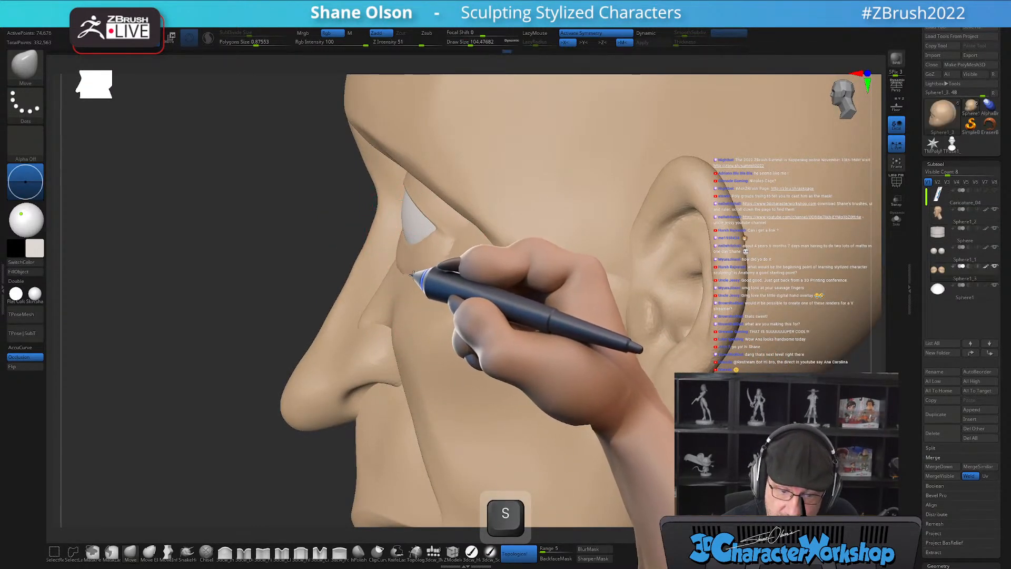
mouse_move(437, 257)
left_mouse_down()
mouse_move(462, 248)
mouse_move(368, 276)
left_mouse_up()
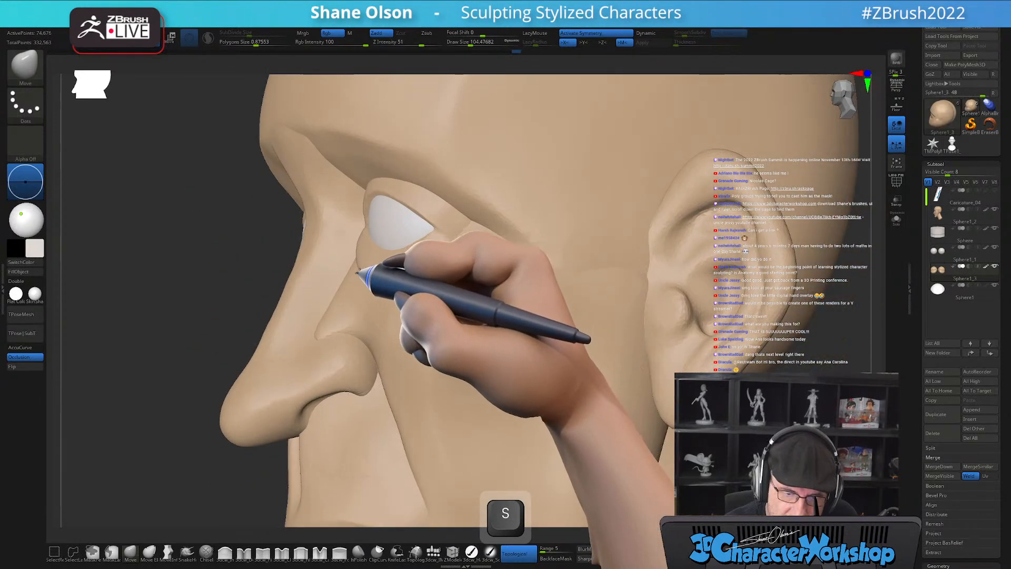
mouse_move(428, 265)
left_mouse_down()
mouse_move(413, 277)
mouse_move(458, 295)
mouse_move(435, 304)
left_mouse_up()
key("shift")
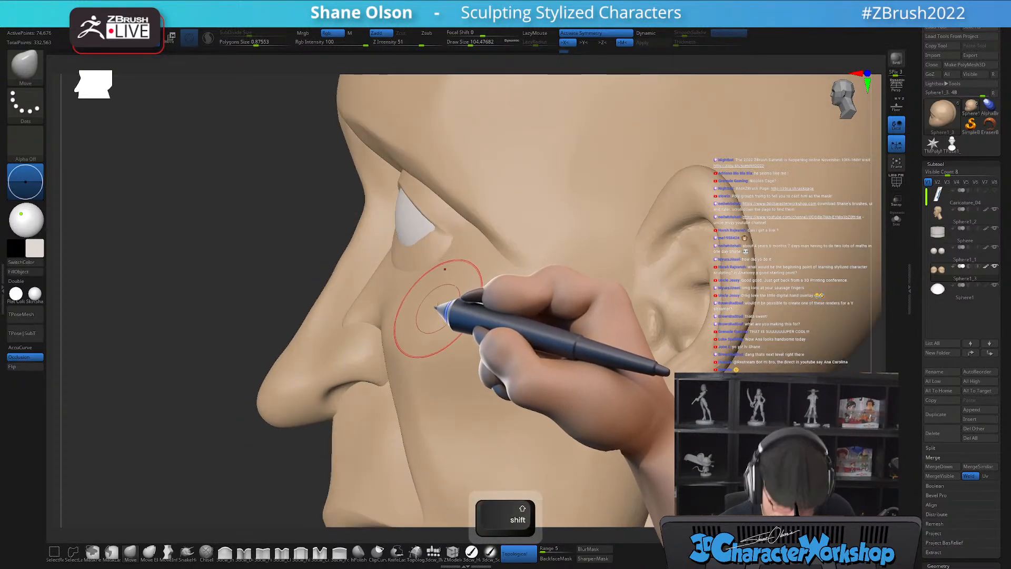
key("shift+f")
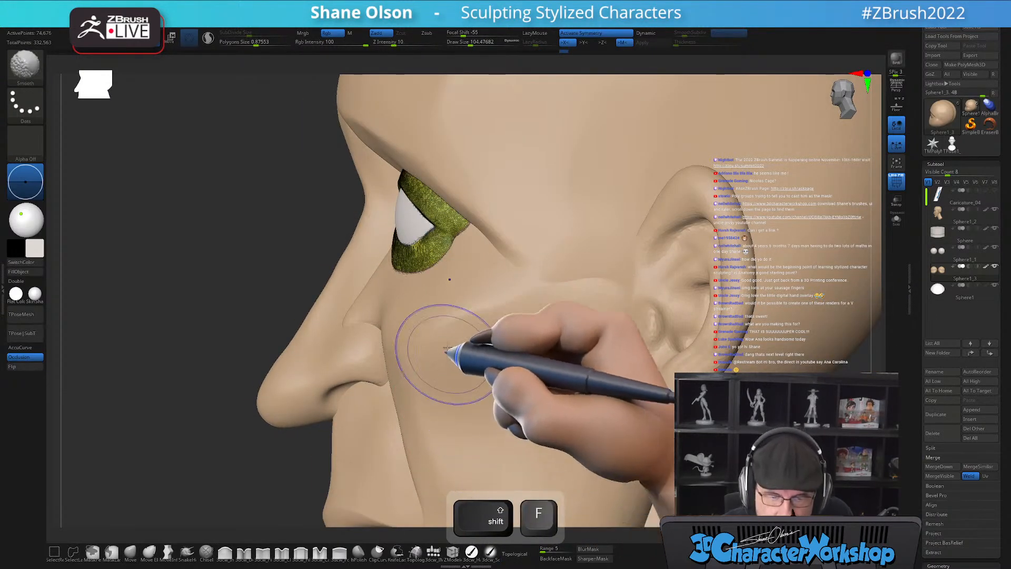
Reshape the head mesh around the outer edge of the eye socket with the Move brush at a draw size of about 158.
left_click(435, 306, "alt")
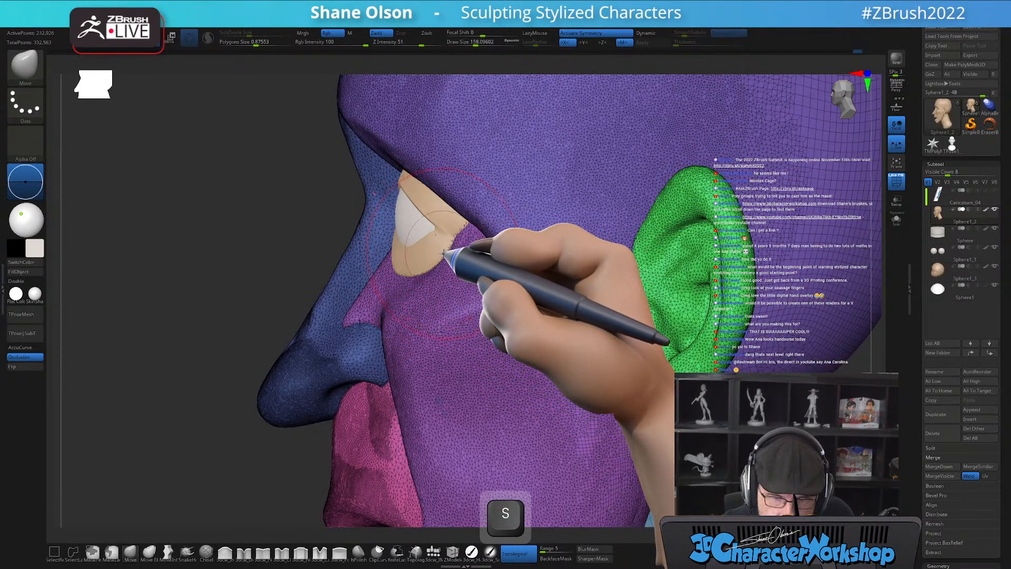
mouse_move(447, 256)
left_mouse_down()
mouse_move(429, 256)
mouse_move(467, 253)
mouse_move(478, 240)
mouse_move(406, 256)
mouse_move(462, 264)
mouse_move(454, 293)
mouse_move(476, 243)
left_mouse_up()
key("s")
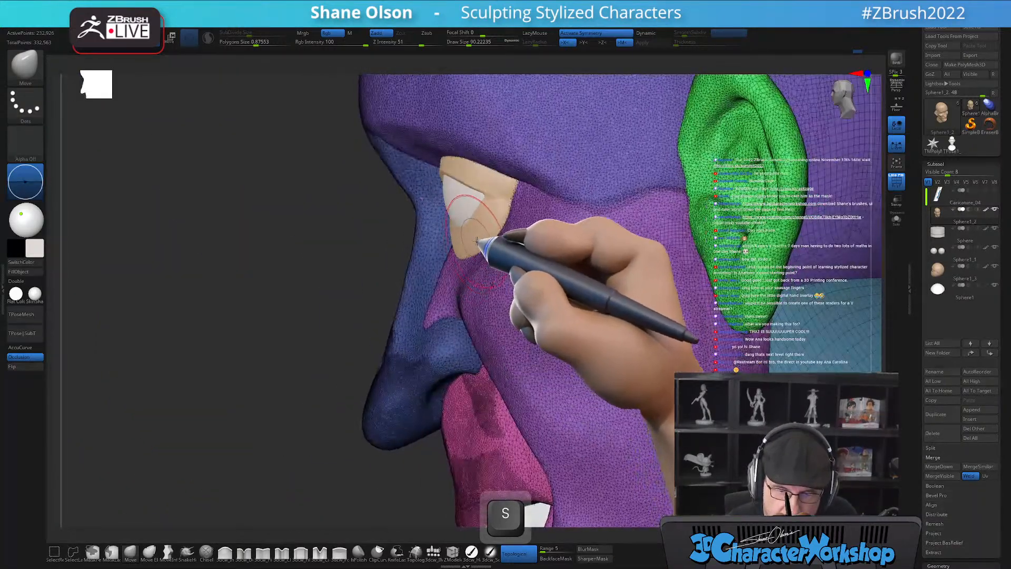
Select the eyelid subtool and adjust the lower lid's contour against the cheek with the Move brush at a draw size of about 80.
left_click(468, 219, "alt")
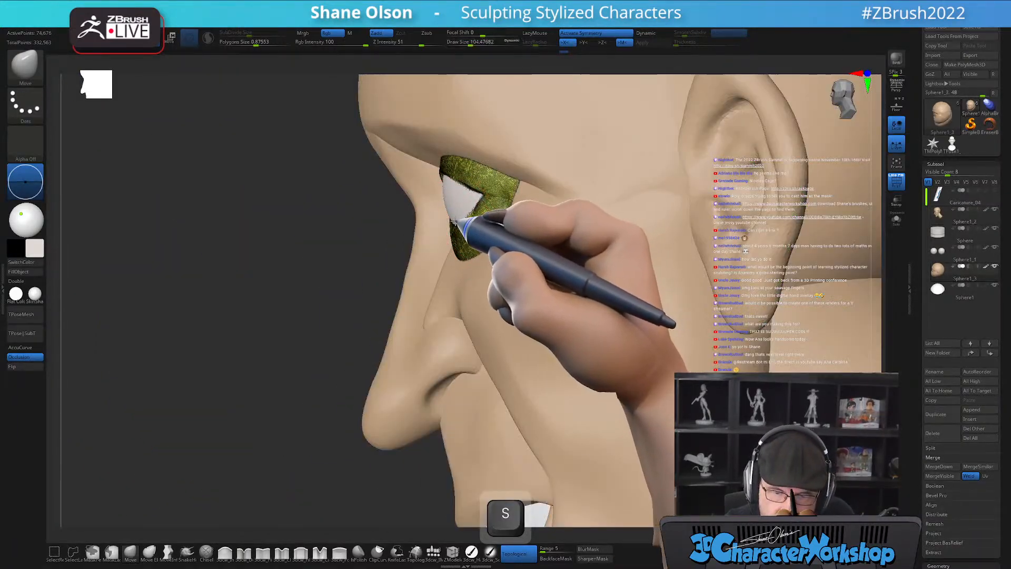
mouse_move(449, 213)
right_mouse_down()
mouse_move(481, 210)
mouse_move(501, 223)
mouse_move(466, 282)
mouse_move(474, 243)
mouse_move(460, 289)
mouse_move(490, 275)
mouse_move(463, 293)
mouse_move(479, 271)
right_mouse_up()
key("s")
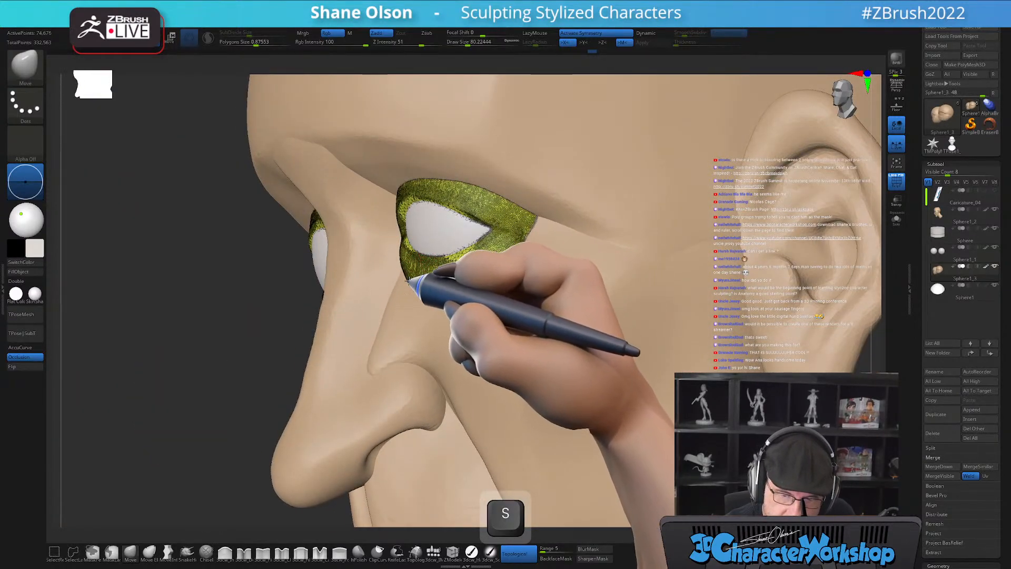
right_click_drag(478, 290, 529, 287)
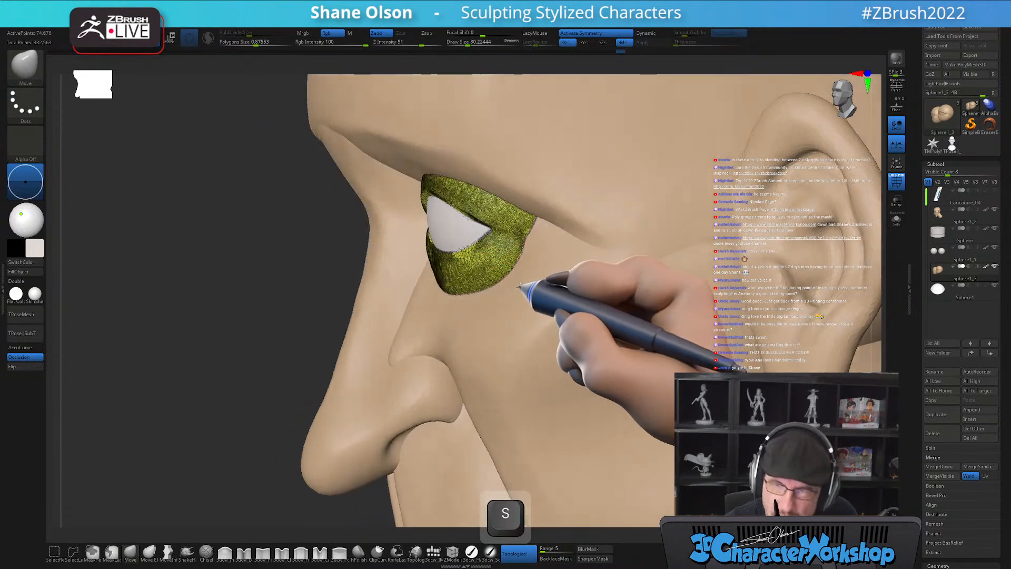
key("alt")
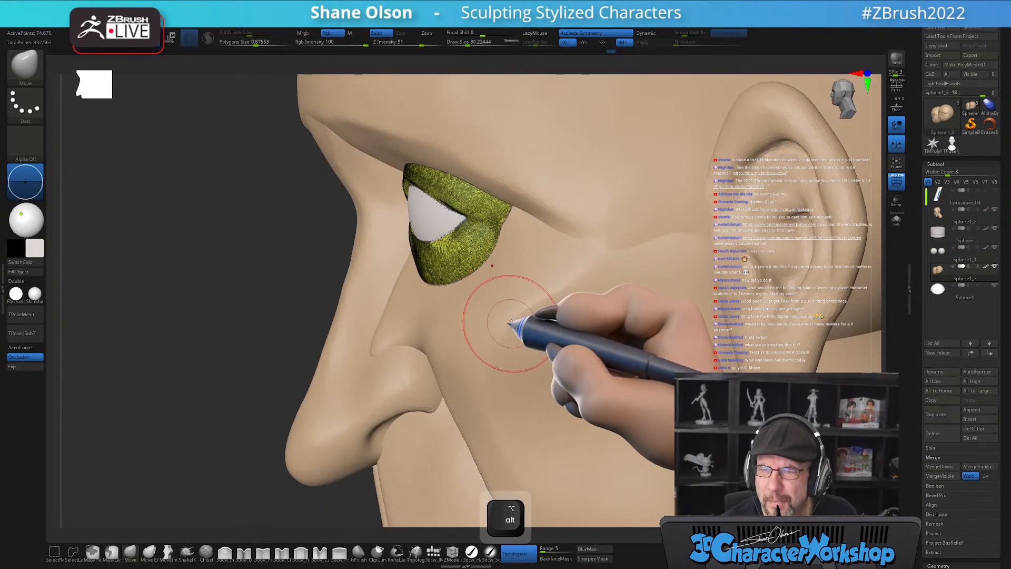
key("shift+f")
mouse_move(508, 335)
right_mouse_down()
mouse_move(523, 327)
mouse_move(491, 330)
mouse_move(501, 319)
right_mouse_up()
key("alt")
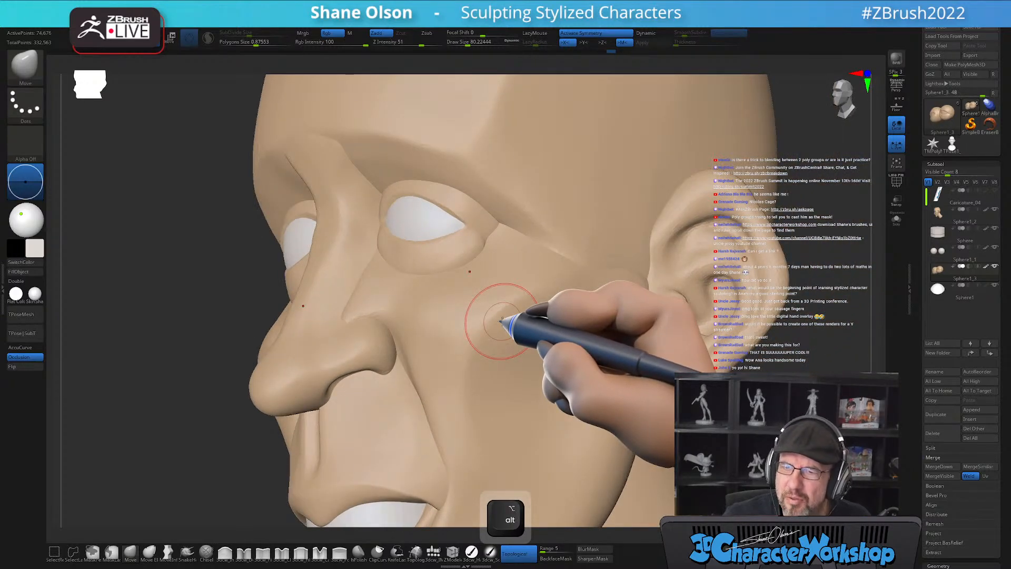
right_click_drag(450, 294, 470, 298)
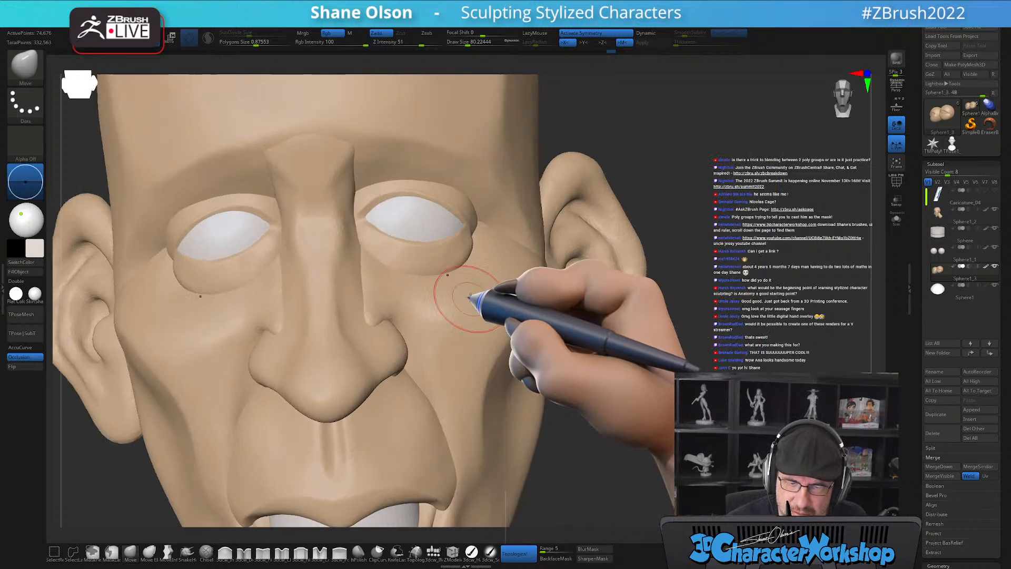
Smooth the lower eyelids at a draw size of about 54.
key("shift")
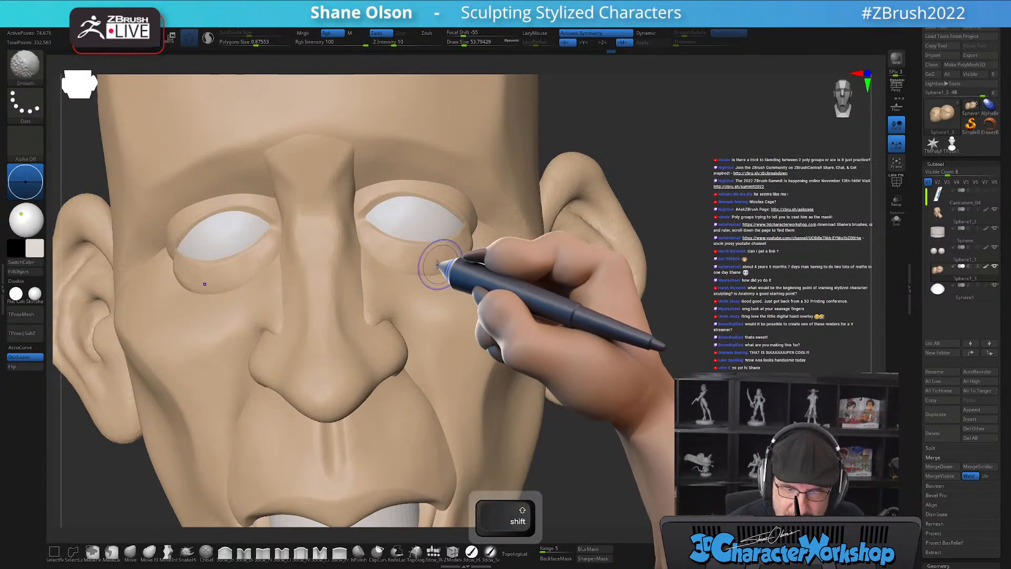
key("shift+f")
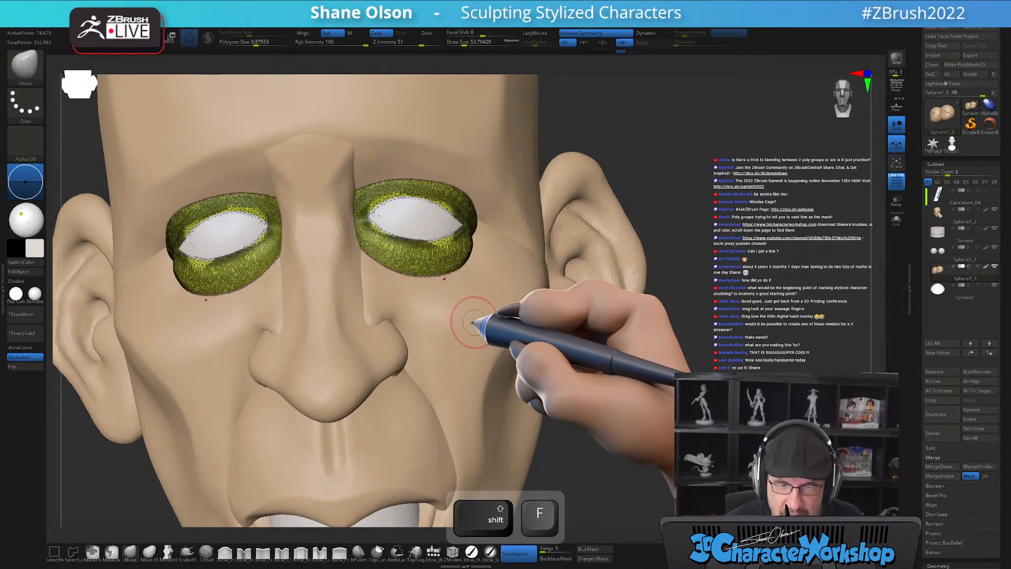
key("shift")
key("shift+f")
Refine the eyelids near the inner corner of the eye with the Move brush.
right_click_drag(466, 323, 440, 330, "alt")
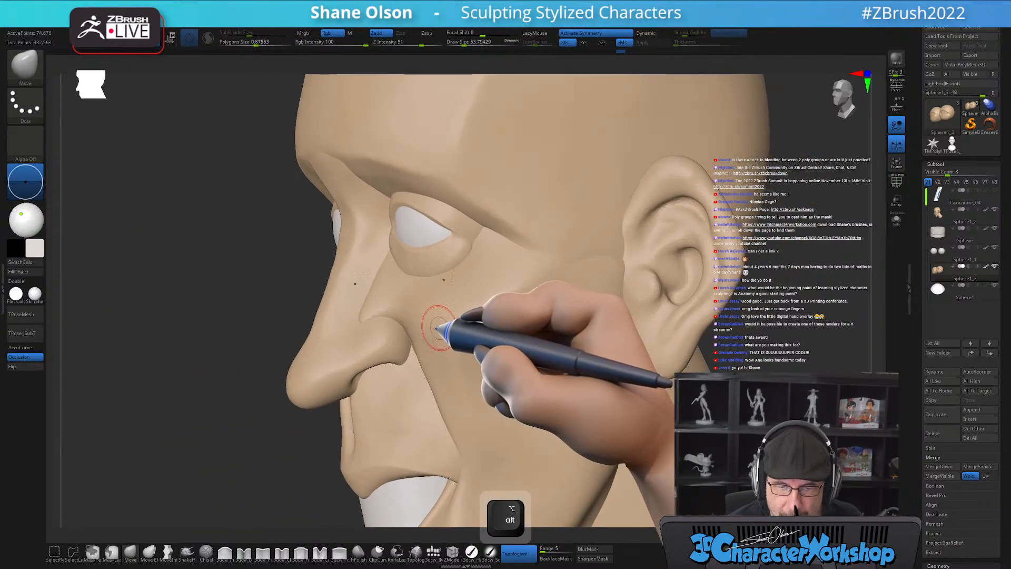
mouse_move(417, 276)
right_mouse_down("alt")
mouse_move(418, 317)
mouse_move(370, 225)
right_mouse_up("alt")
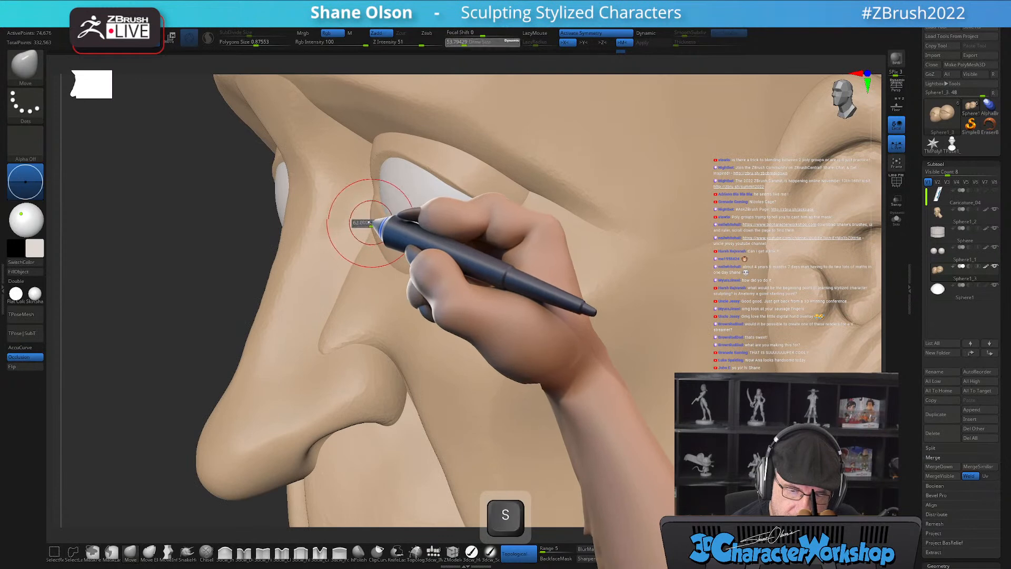
mouse_move(402, 271)
right_mouse_down()
mouse_move(462, 316)
mouse_move(365, 228)
mouse_move(373, 191)
mouse_move(343, 203)
mouse_move(389, 203)
mouse_move(360, 199)
mouse_move(425, 265)
mouse_move(506, 290)
mouse_move(543, 287)
mouse_move(550, 334)
mouse_move(542, 226)
mouse_move(531, 226)
mouse_move(555, 237)
mouse_move(592, 227)
mouse_move(521, 216)
mouse_move(532, 210)
right_mouse_up()
key("s")
mouse_move(404, 193)
right_mouse_down()
mouse_move(515, 226)
mouse_move(530, 248)
mouse_move(530, 327)
right_mouse_up()
mouse_move(606, 430)
right_mouse_down("alt")
mouse_move(605, 405)
mouse_move(583, 415)
mouse_move(625, 407)
right_mouse_up("alt")
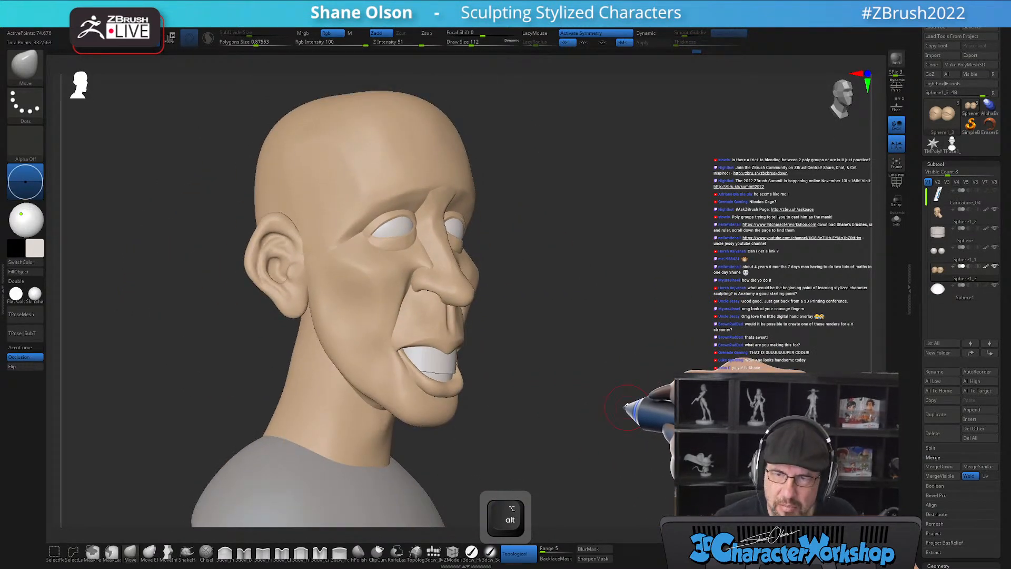
Select the head mesh and reshape the cheek folds beside the mouth with the Move brush at a draw size of about 149.
right_click_drag(638, 356, 611, 356)
key("s")
left_click_drag(639, 355, 645, 354)
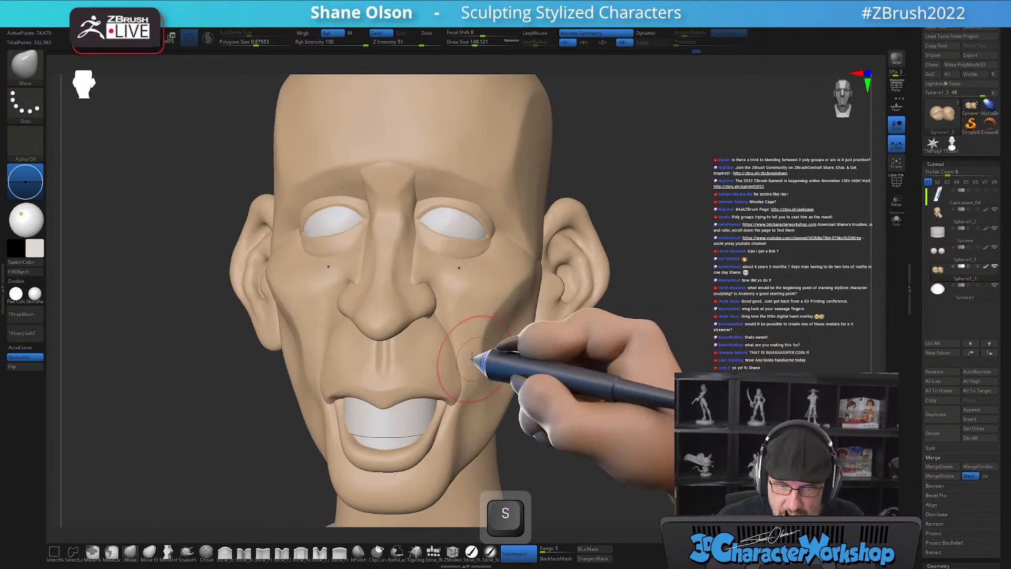
right_click_drag(524, 402, 469, 350)
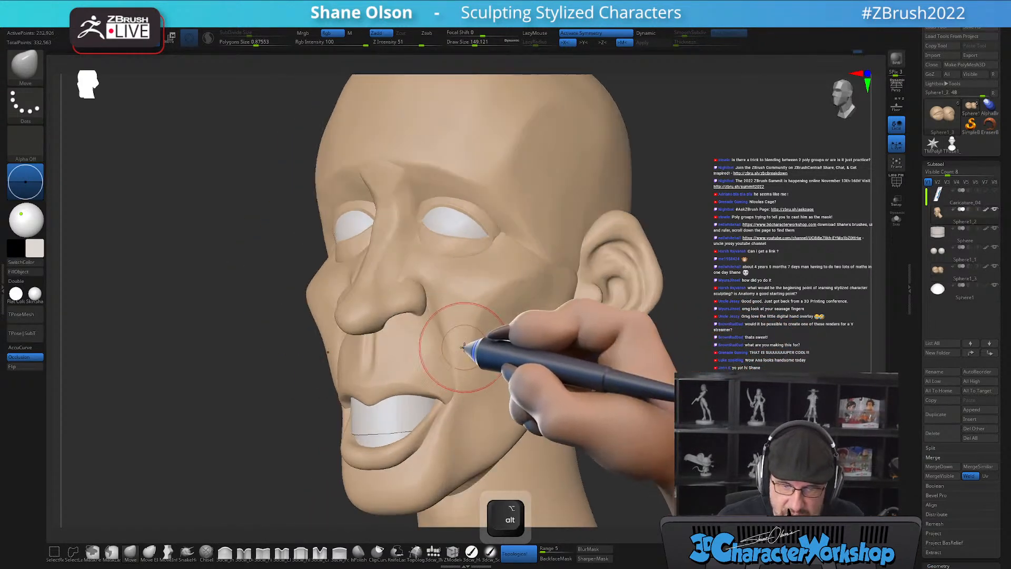
left_click_drag(722, 418, 758, 419)
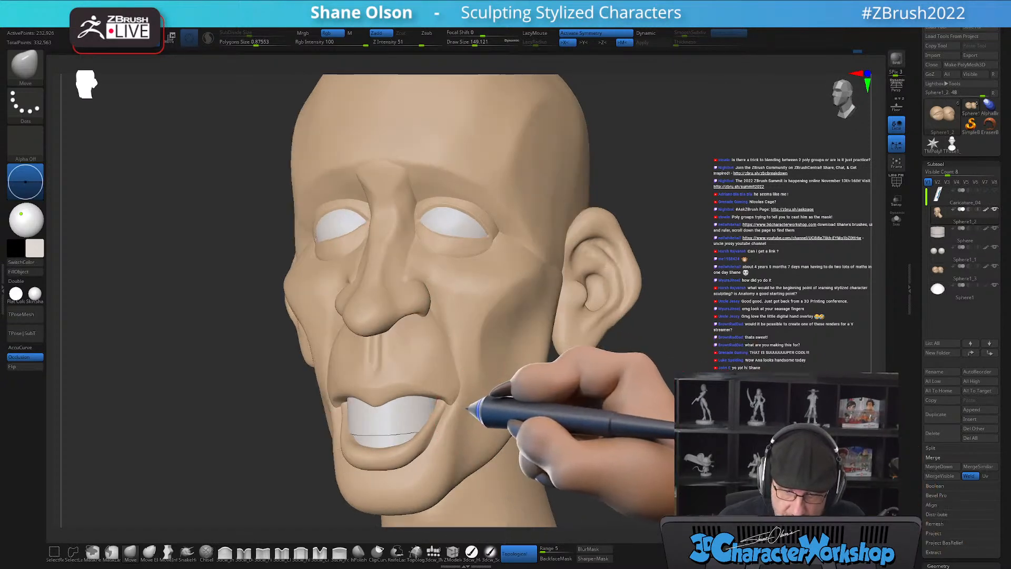
mouse_move(559, 411)
left_mouse_down()
mouse_move(586, 402)
mouse_move(463, 406)
left_mouse_up()
Broaden the adjustments to the cheeks and mouth folds with the Move brush at a draw size of about 182.
left_click_drag(644, 379, 653, 382)
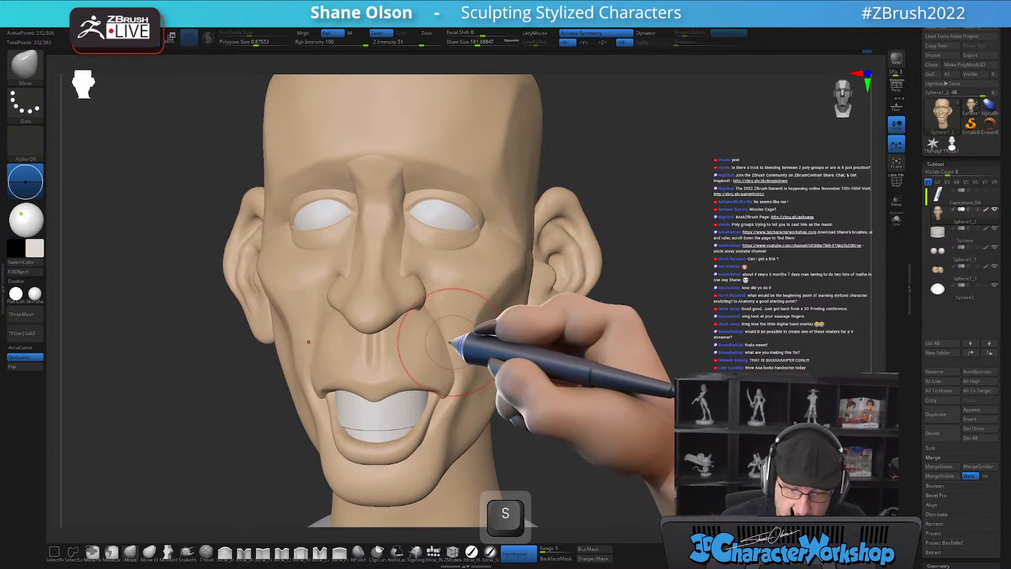
mouse_move(516, 403)
left_mouse_down()
mouse_move(577, 422)
mouse_move(467, 361)
mouse_move(523, 384)
mouse_move(564, 418)
mouse_move(557, 362)
left_mouse_up()
key("s")
mouse_move(561, 365)
left_mouse_down()
mouse_move(552, 372)
mouse_move(568, 384)
mouse_move(559, 383)
mouse_move(587, 349)
mouse_move(569, 405)
mouse_move(582, 413)
mouse_move(600, 397)
mouse_move(600, 376)
left_mouse_up()
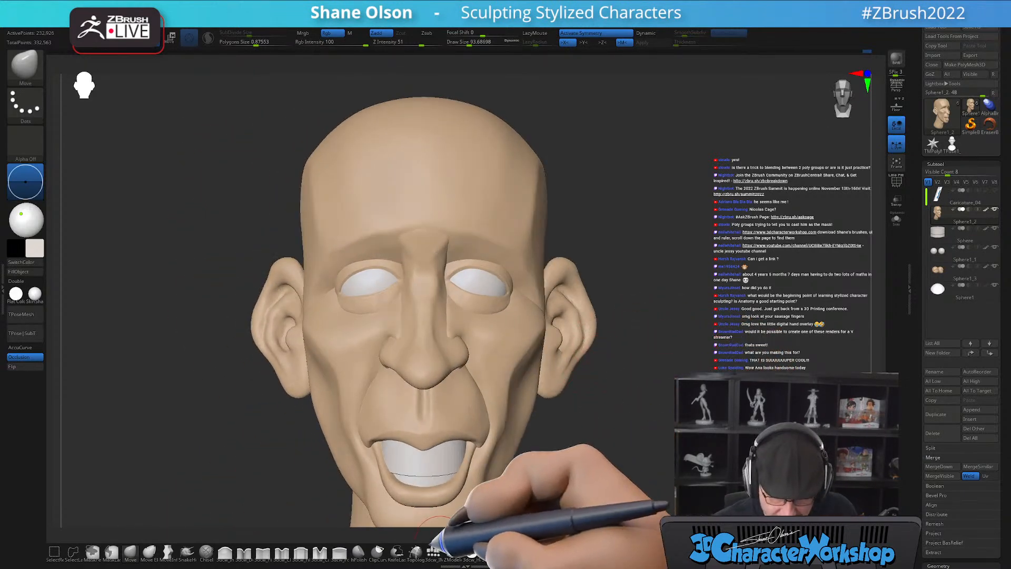
Outline the eyebrow above the eye using the Topology brush at a draw size of about 68.
left_click(416, 551)
left_click_drag(456, 209, 456, 251, "alt")
key("s")
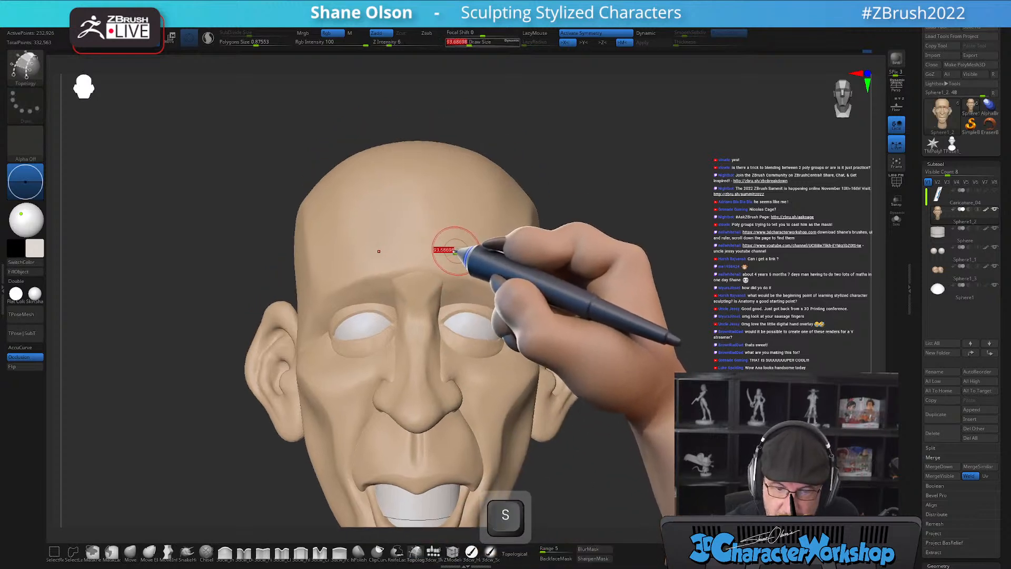
mouse_move(451, 252)
right_mouse_down("alt")
mouse_move(457, 239)
mouse_move(439, 252)
right_mouse_up("alt")
right_click_drag(556, 315, 516, 323)
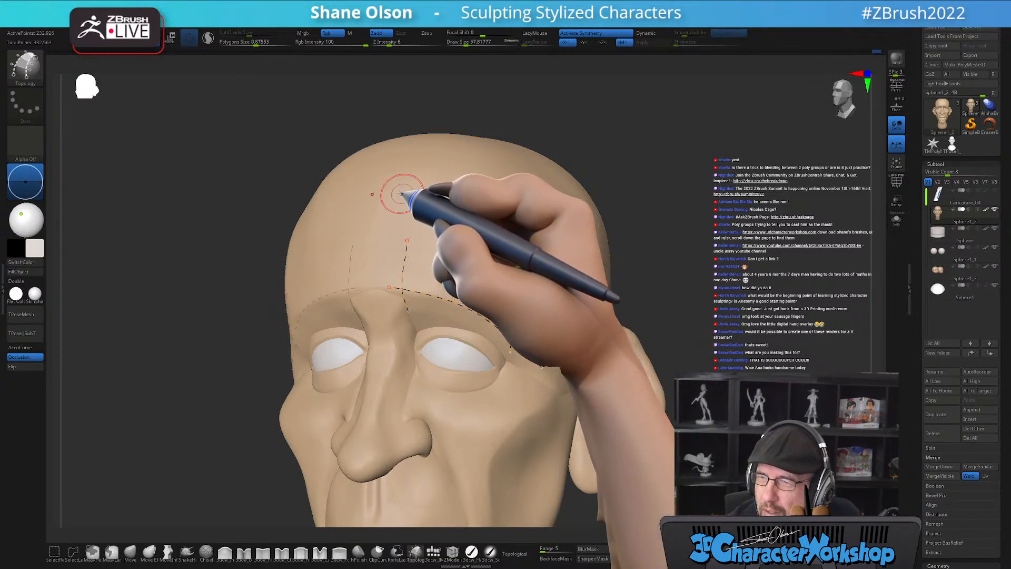
left_click_drag(393, 230, 402, 245)
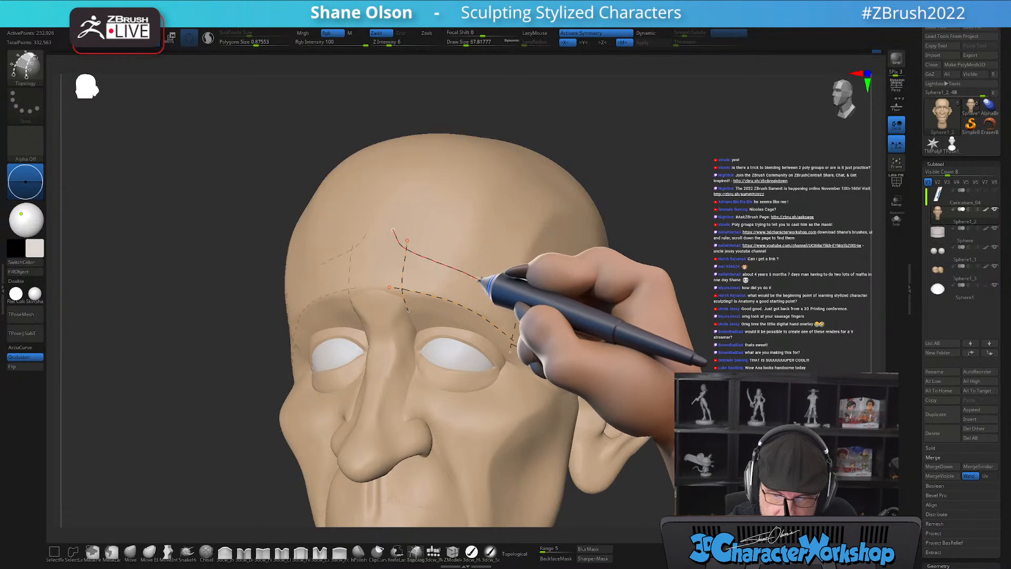
left_click_drag(516, 313, 538, 342)
Draw cross curves over the eyebrow outline to divide it into a row of quads.
mouse_move(602, 298)
right_mouse_down()
mouse_move(598, 311)
mouse_move(564, 325)
right_mouse_up()
left_click_drag(446, 247, 406, 367)
left_click_drag(476, 311, 460, 363)
left_click_drag(420, 249, 399, 333)
left_click_drag(397, 245, 384, 333)
left_click_drag(534, 288, 542, 324)
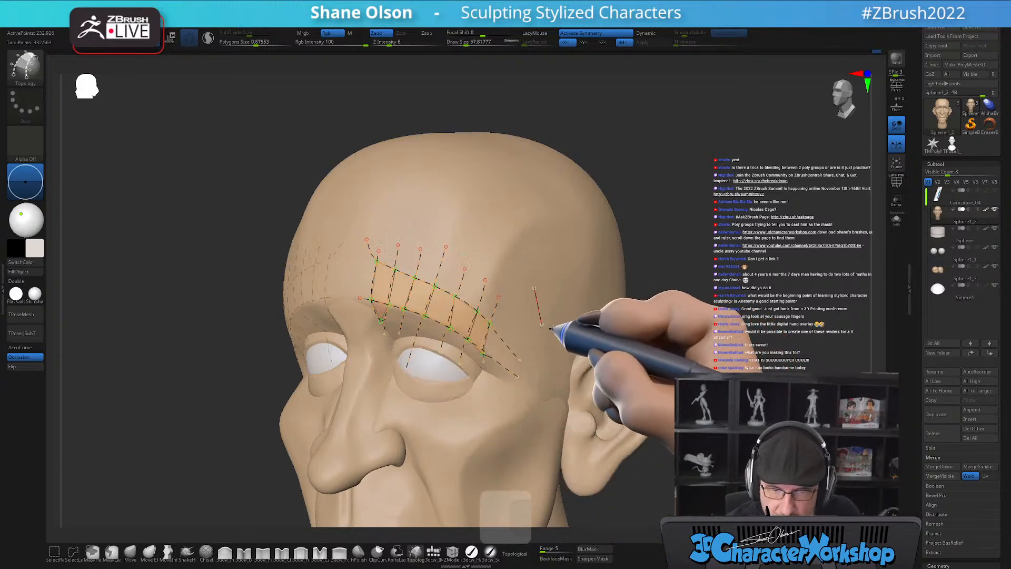
Undo the most recent cross curves and redraw the one near the eyebrow's inner end.
key("ctrl+z")
key("ctrl+z")
key("ctrl+z")
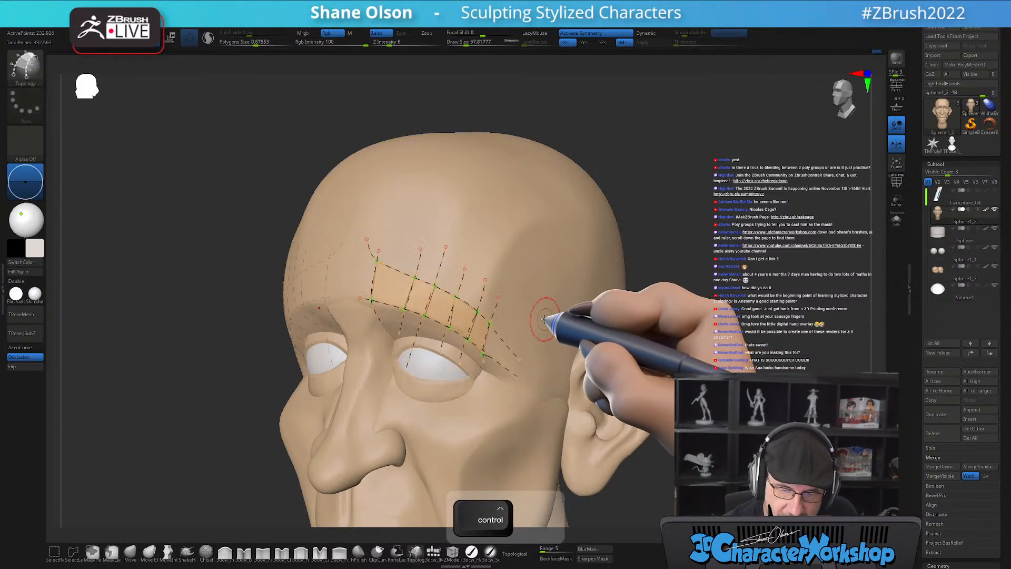
left_click_drag(402, 254, 389, 314)
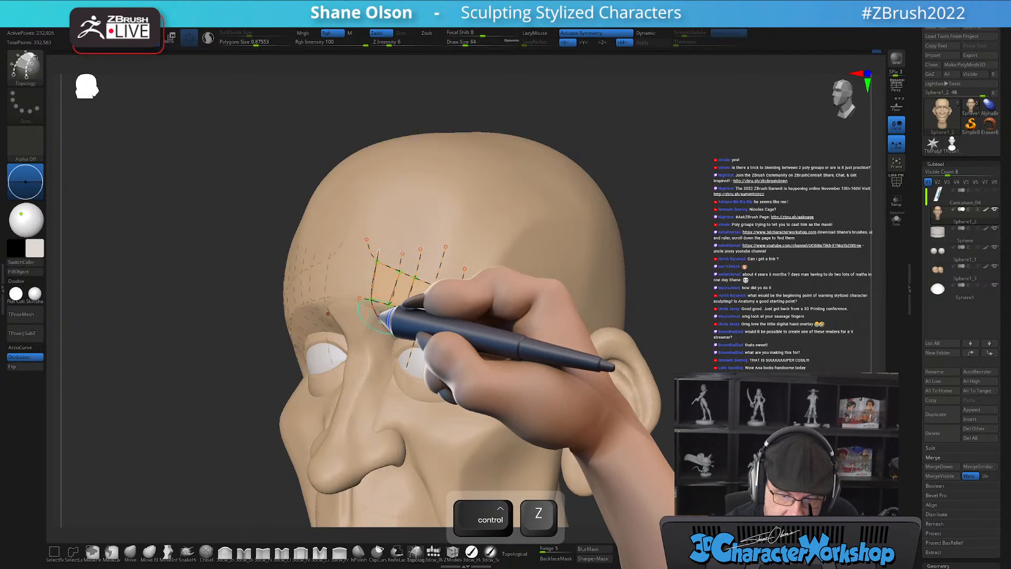
Trim the overhanging ends of the eyebrow curves and reduce the draw size to about 49.
left_click_drag(567, 318, 561, 361, "alt")
mouse_move(562, 361)
right_mouse_down()
mouse_move(580, 353)
mouse_move(549, 347)
right_mouse_up()
key("s")
left_click_drag(547, 309, 512, 275)
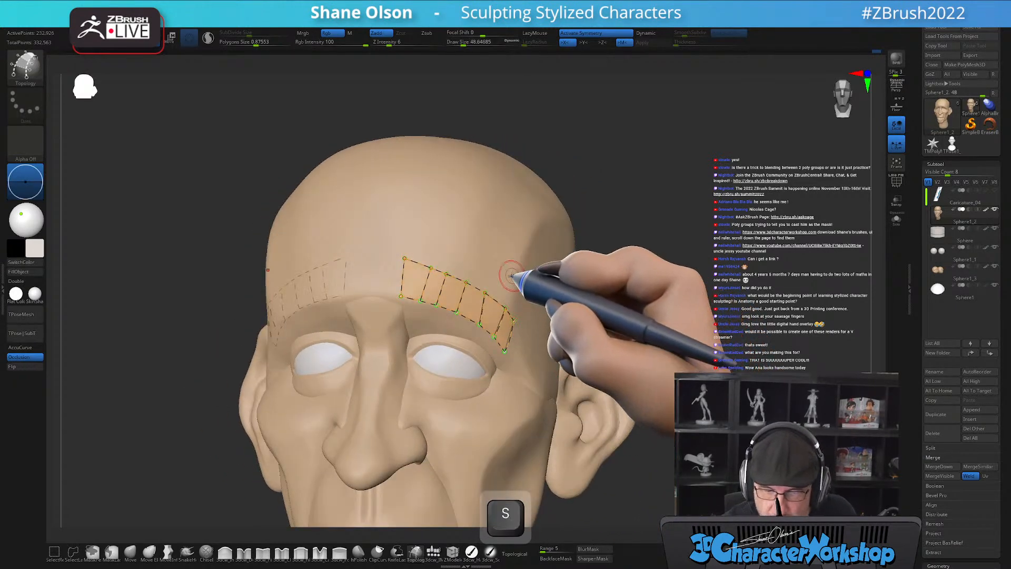
Generate the eyebrow strips from the topology curves and split them off into their own subtool.
left_click(511, 276)
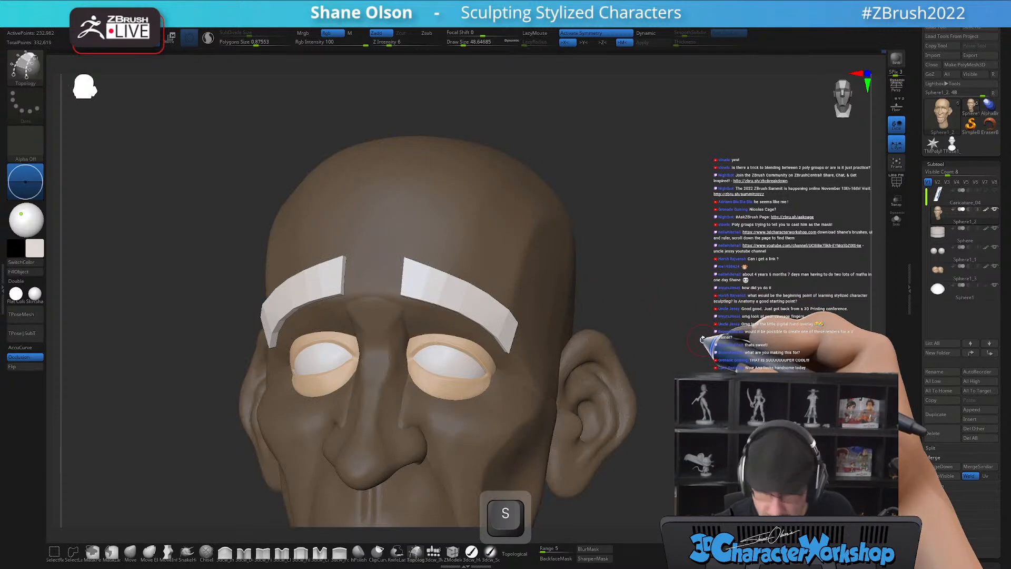
key("2")
left_click(690, 352)
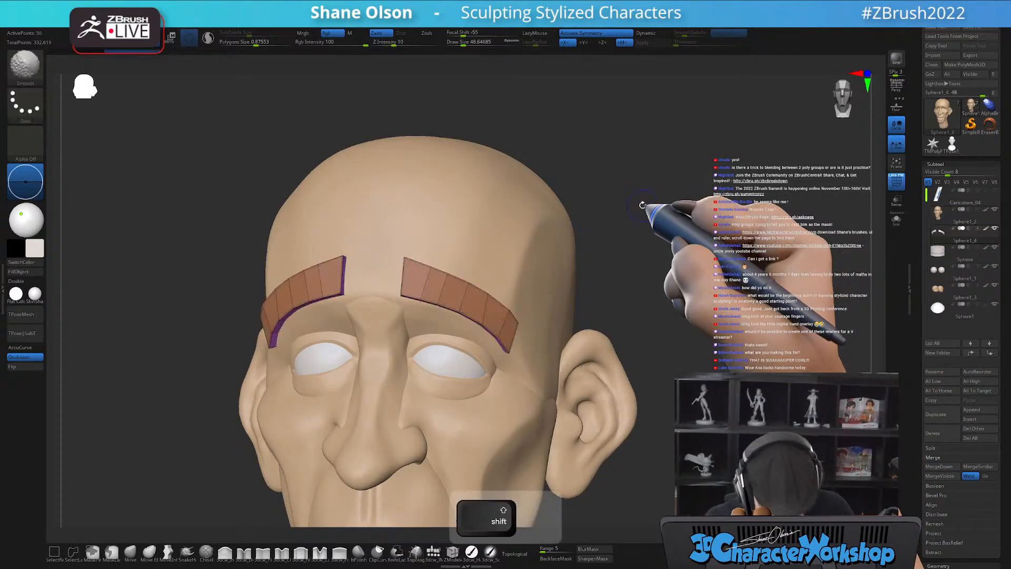
Set the colour of the new eyebrow strips to dark brown.
left_click_drag(657, 206, 656, 186, "alt")
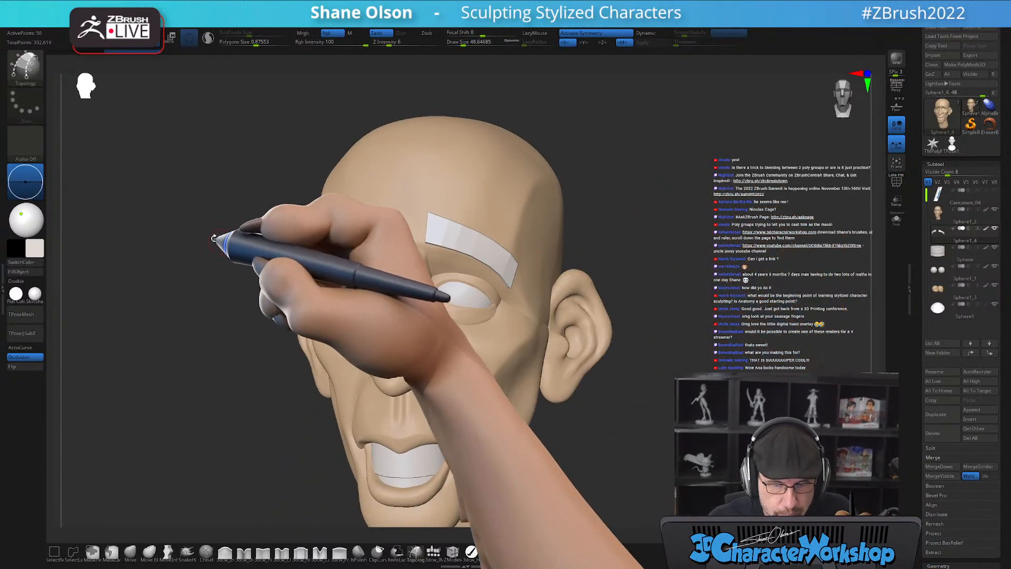
left_click(33, 247)
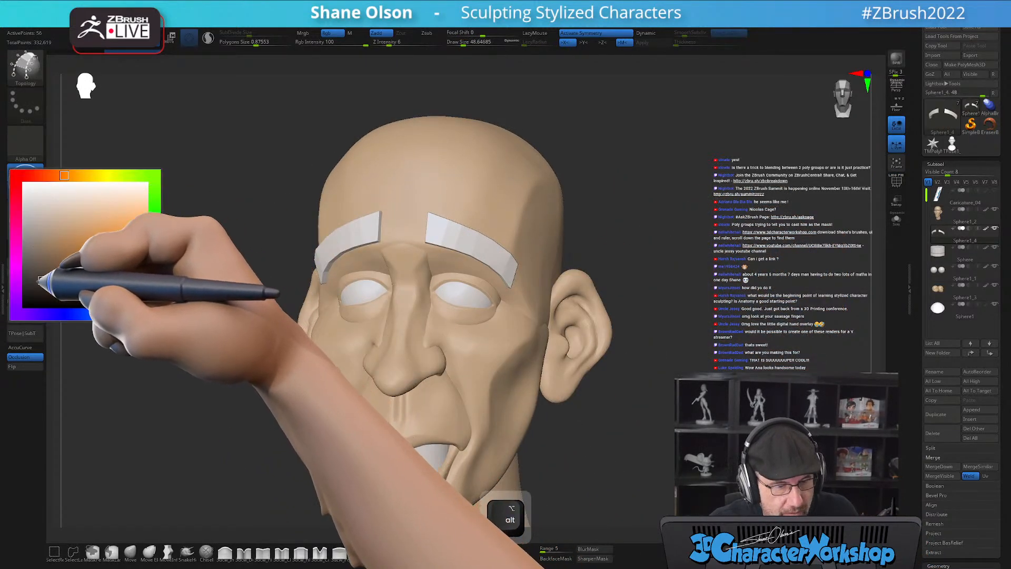
left_click(42, 283)
left_click(25, 272)
left_click_drag(141, 348, 163, 361)
left_click_drag(610, 465, 552, 448, "alt")
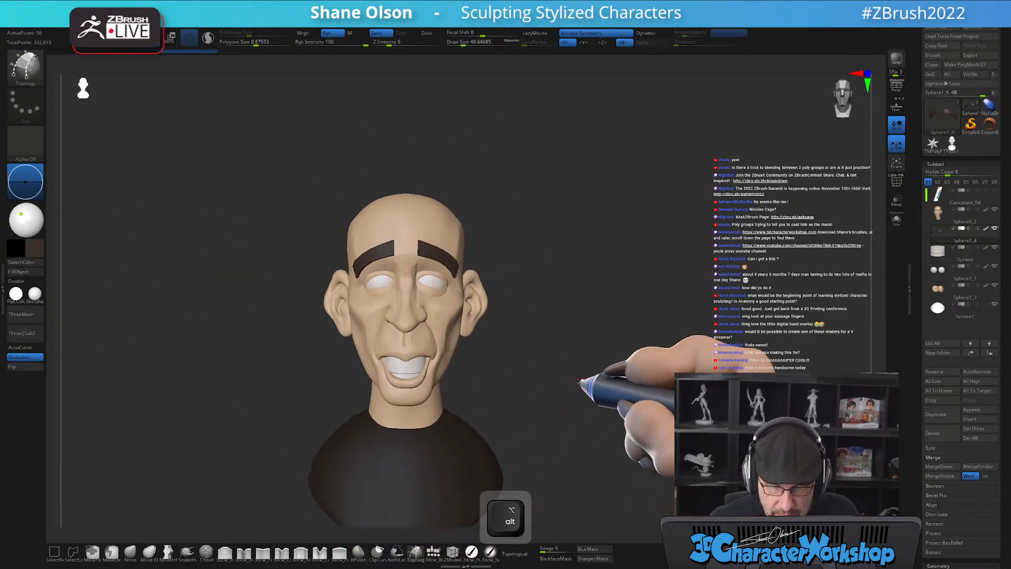
Turn on the polyframe display to show the eyebrow strips' polygon edges.
left_click_drag(587, 366, 534, 452, "alt")
left_click_drag(462, 447, 452, 266)
key("shift+f")
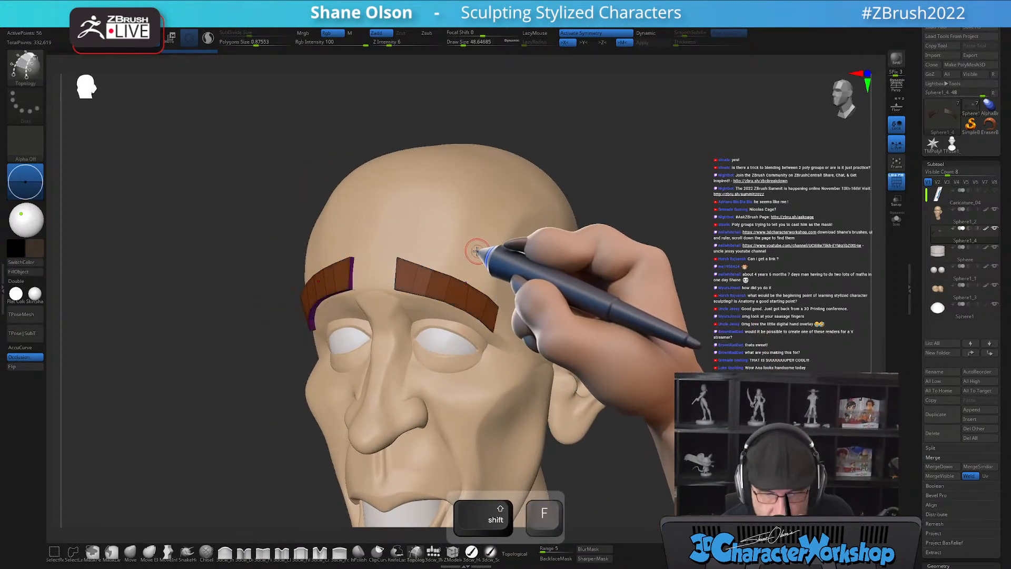
Turn on dynamic subdivision for the eyebrow strips and remove the creases from their edges.
key("d")
left_click_drag(621, 316, 654, 185)
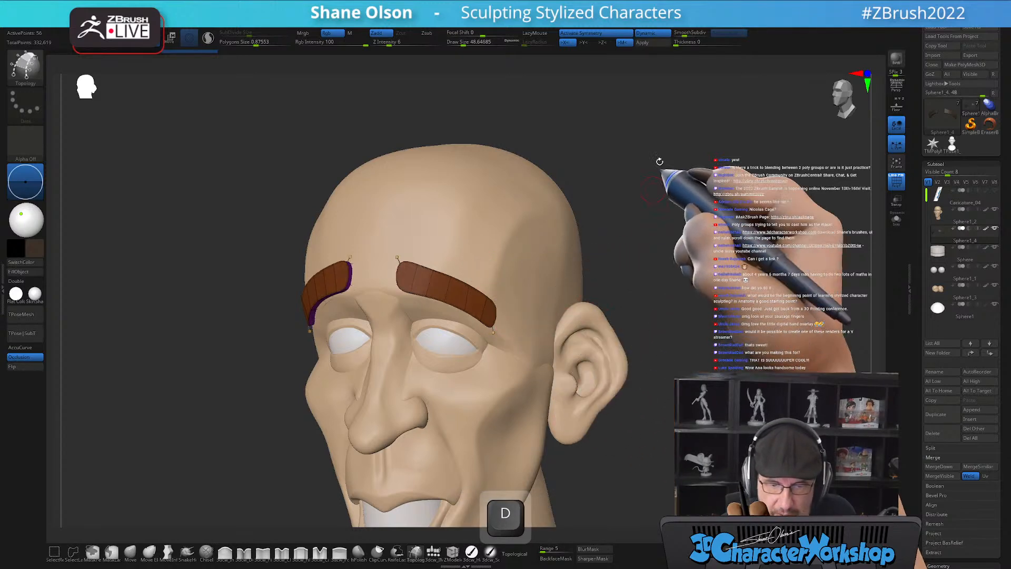
key("2")
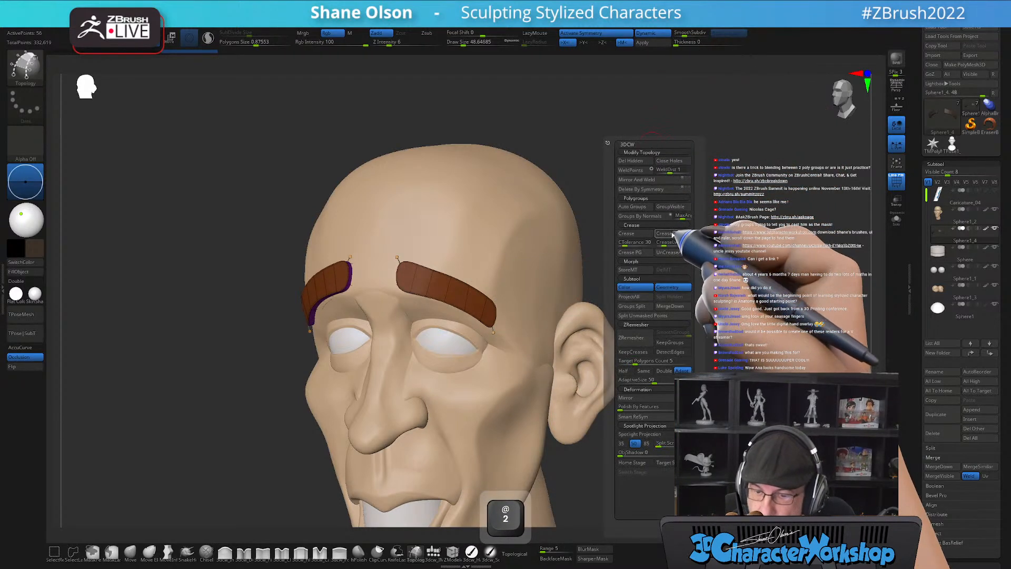
left_click(670, 251)
left_click_drag(639, 240, 639, 275)
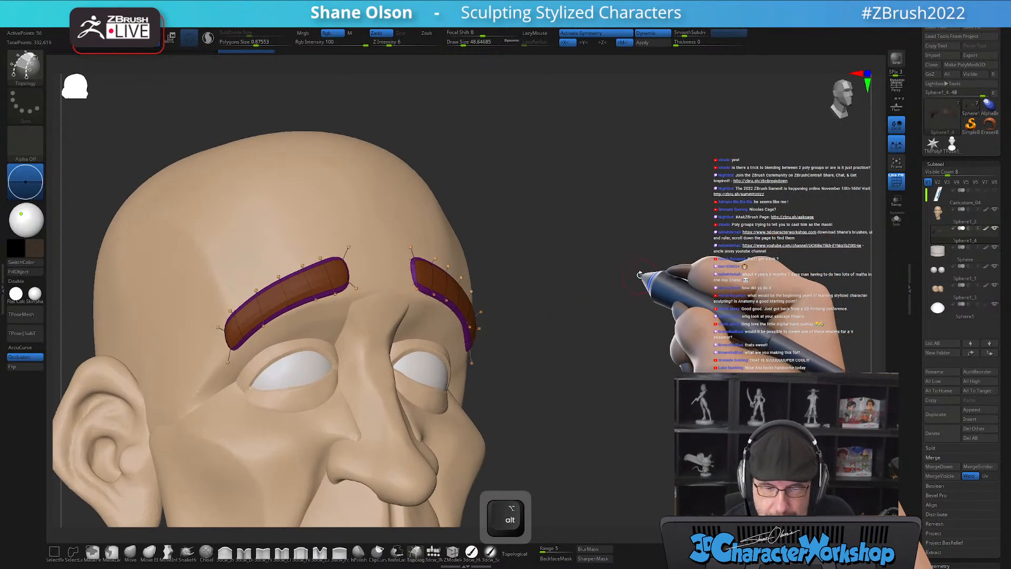
Switch to the Inflate brush and set its draw size to about 87.
left_click(225, 551)
key("s")
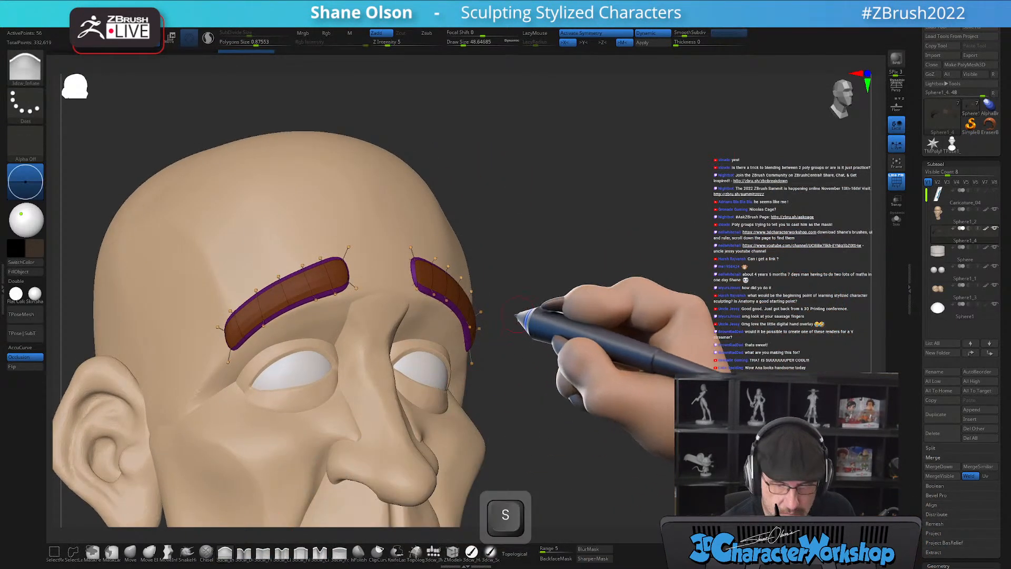
left_click_drag(518, 315, 527, 314)
left_click_drag(541, 306, 520, 304)
mouse_move(622, 301)
left_mouse_down("alt")
mouse_move(644, 307)
mouse_move(654, 292)
mouse_move(651, 310)
mouse_move(638, 312)
left_mouse_up("alt")
right_click_drag(409, 357, 430, 334, "alt")
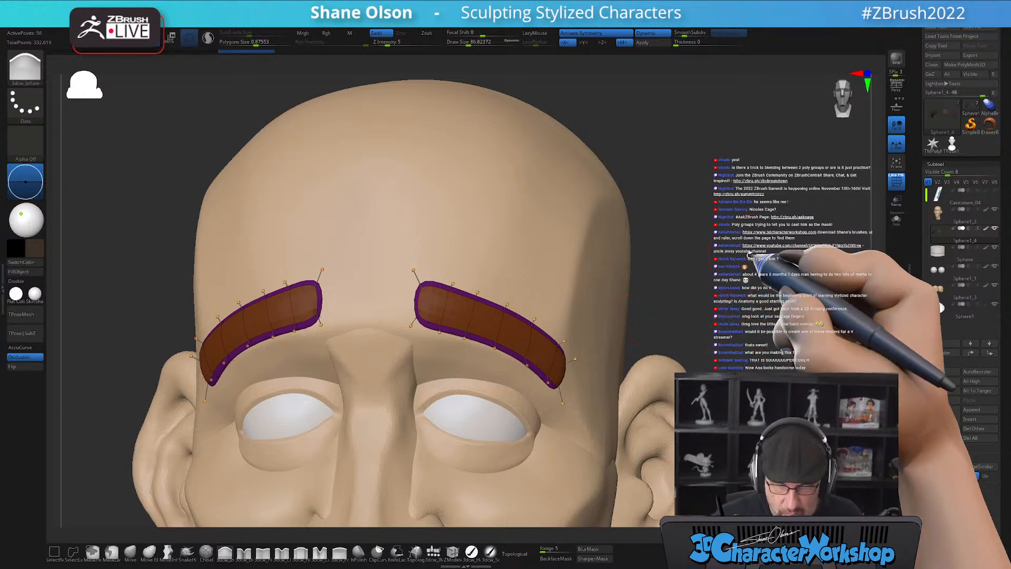
Apply the dynamic subdivision to the eyebrow strips as real geometry.
left_click_drag(756, 267, 662, 202, "alt")
key("shift+f")
key("shift+f")
left_click_drag(751, 218, 728, 213, "alt")
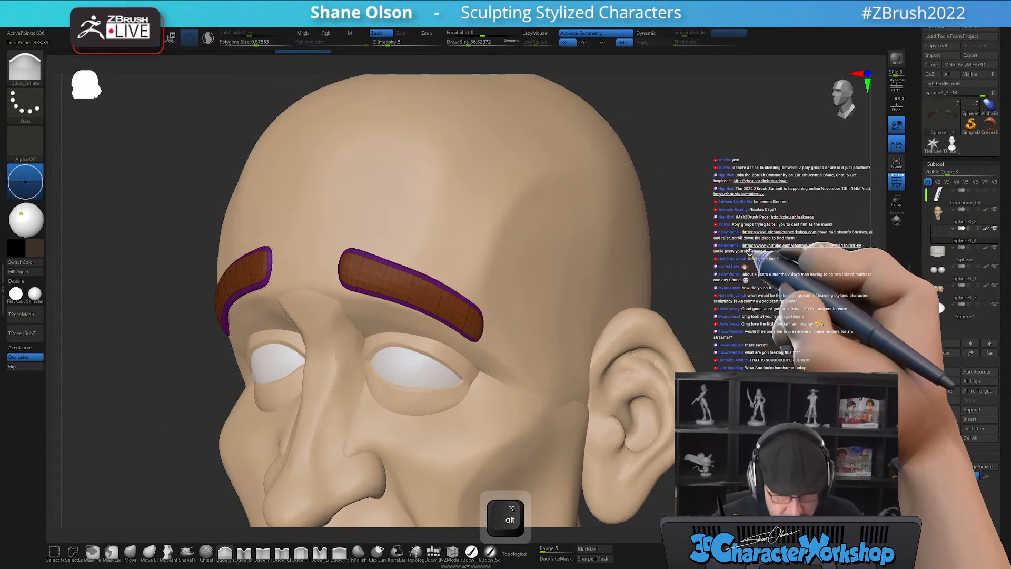
Switch to the Move brush for shaping the eyebrows and set its draw size to about 116.
key("s")
left_click_drag(740, 324, 700, 317)
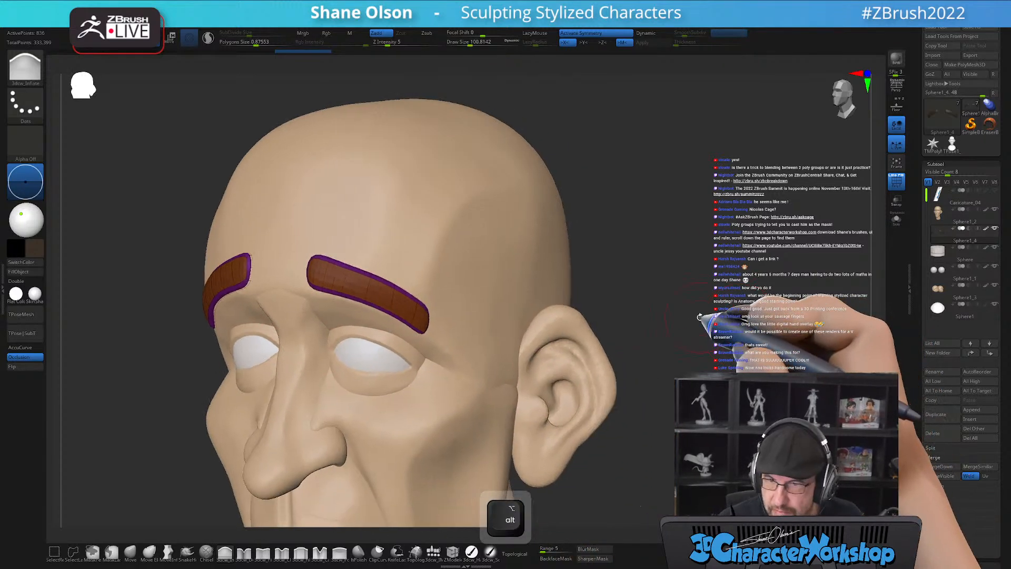
left_click_drag(451, 386, 505, 426, "alt")
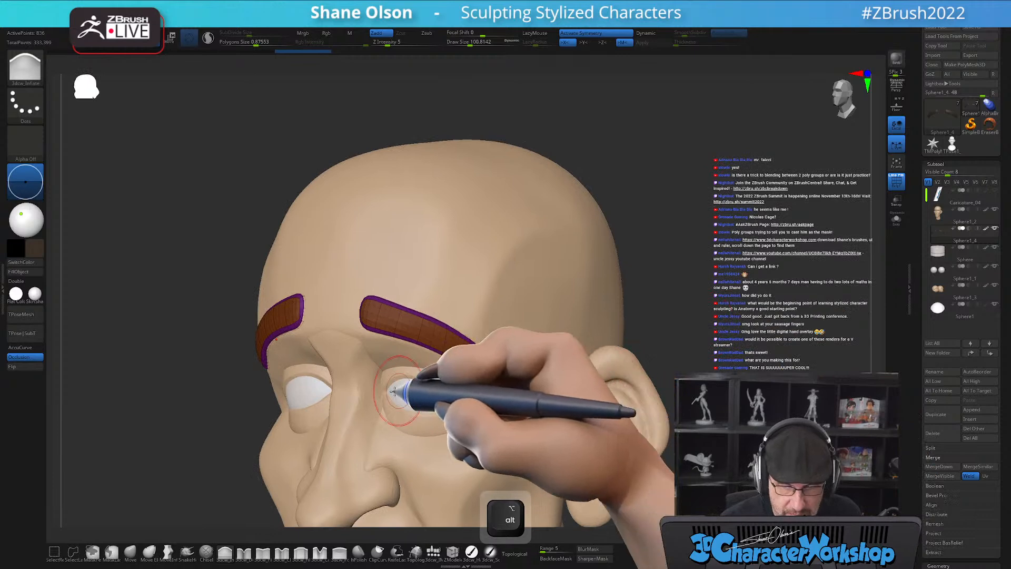
left_click(130, 551)
left_click_drag(307, 393, 359, 376)
key("s")
left_click_drag(363, 328, 370, 335)
left_click(514, 553)
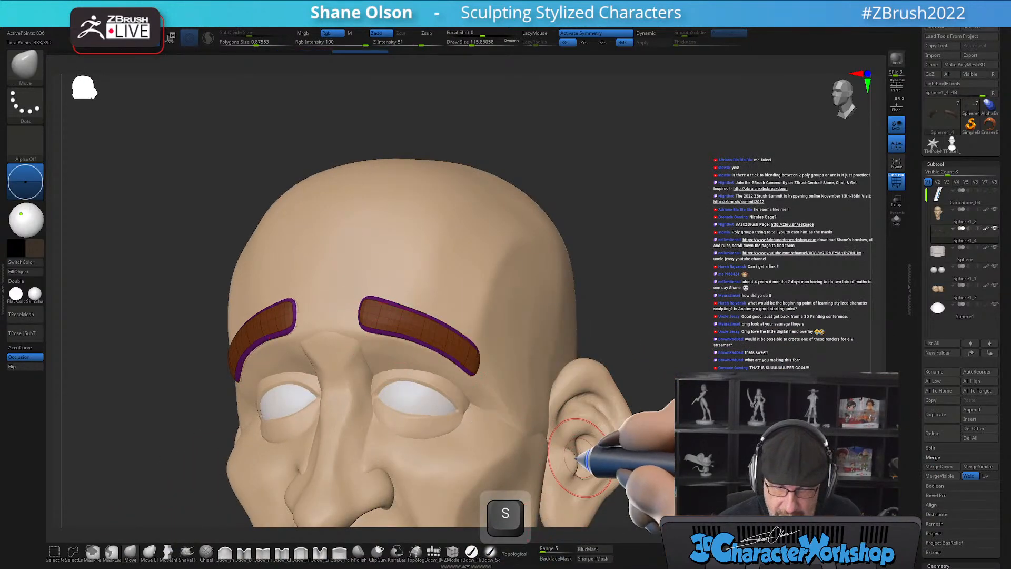
Subdivide the eyebrow mesh once more and delete its lower subdivision levels.
left_click(938, 565)
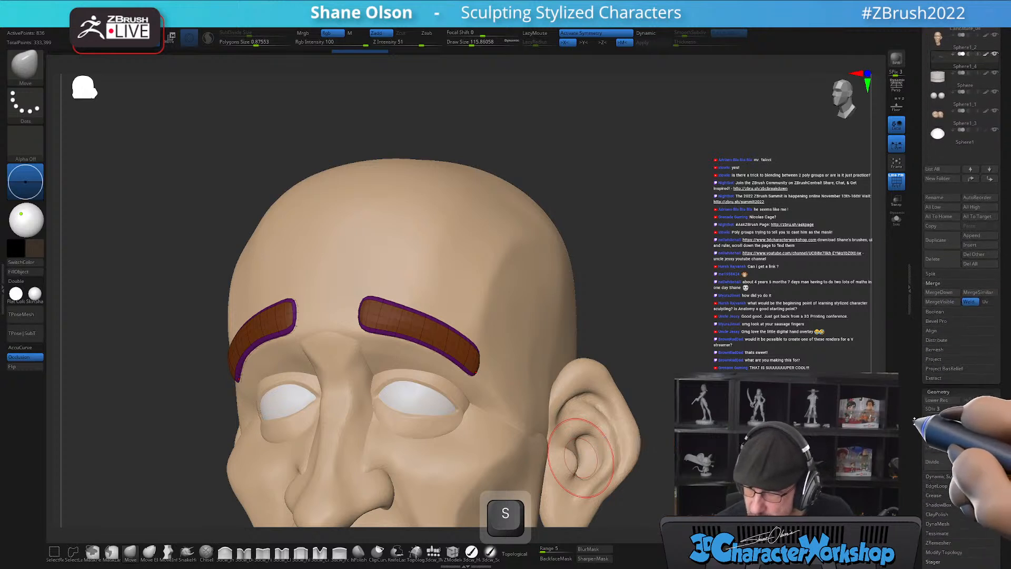
key("ctrl")
key("ctrl+d")
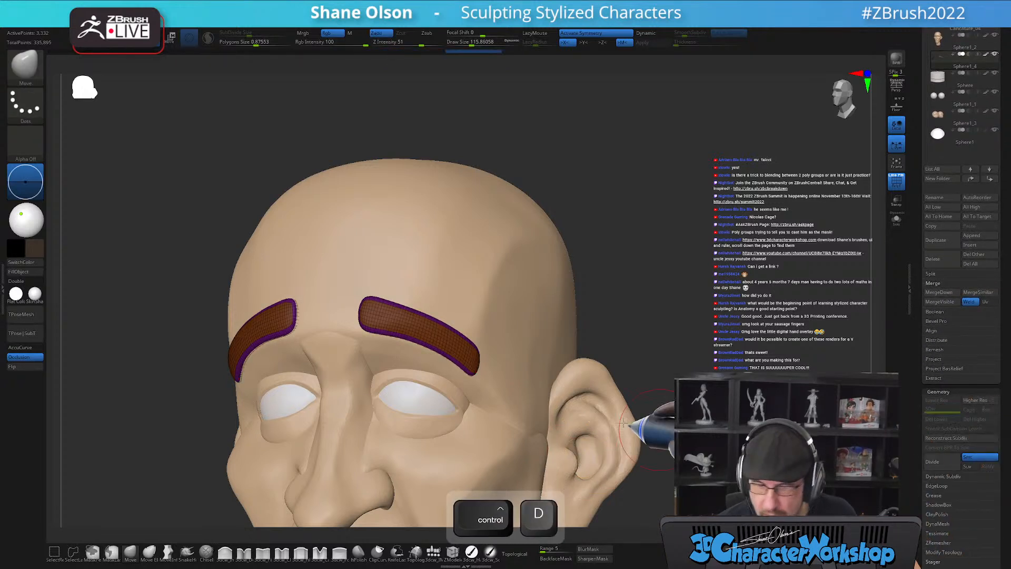
Merge the eyebrows into a single polygroup.
mouse_move(454, 324)
right_mouse_down()
mouse_move(449, 336)
mouse_move(466, 350)
right_mouse_up()
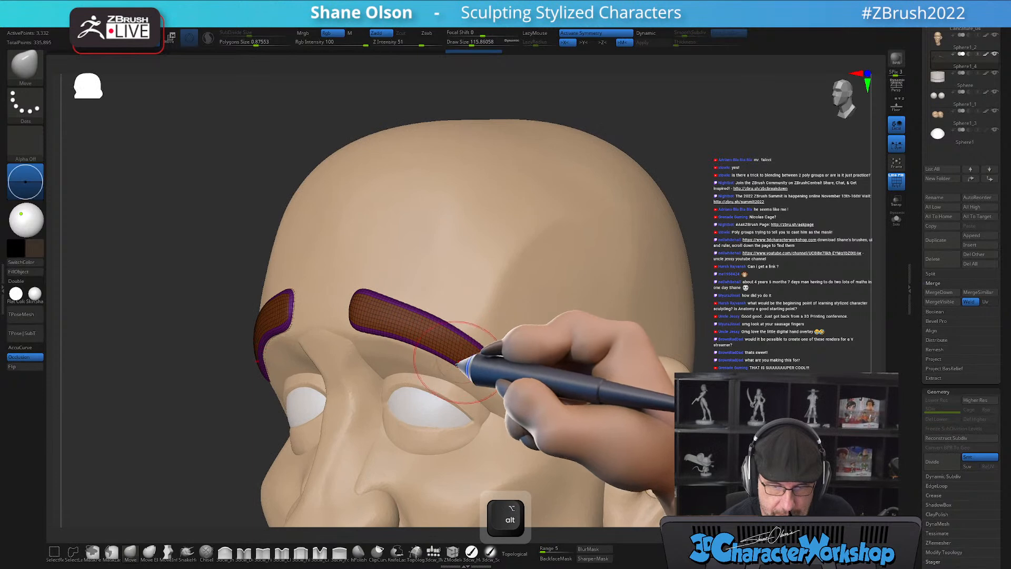
key("ctrl")
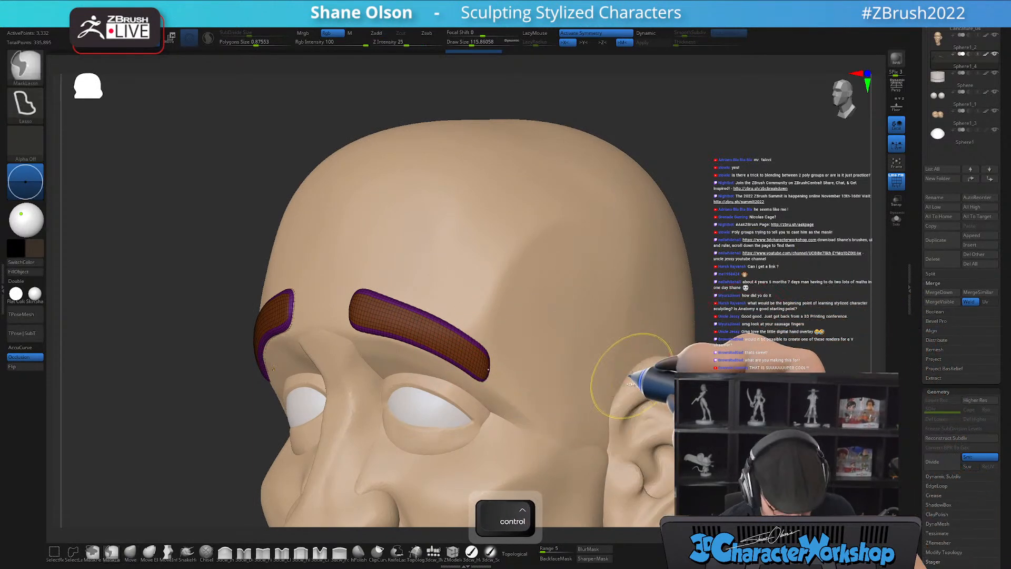
key("ctrl+w")
Turn on Sculptris Pro with a subdivide size of about 0.16 and smooth along the eyebrows at draw size about 87.
mouse_move(495, 361)
right_mouse_down()
mouse_move(462, 338)
mouse_move(349, 207)
right_mouse_up()
key("s")
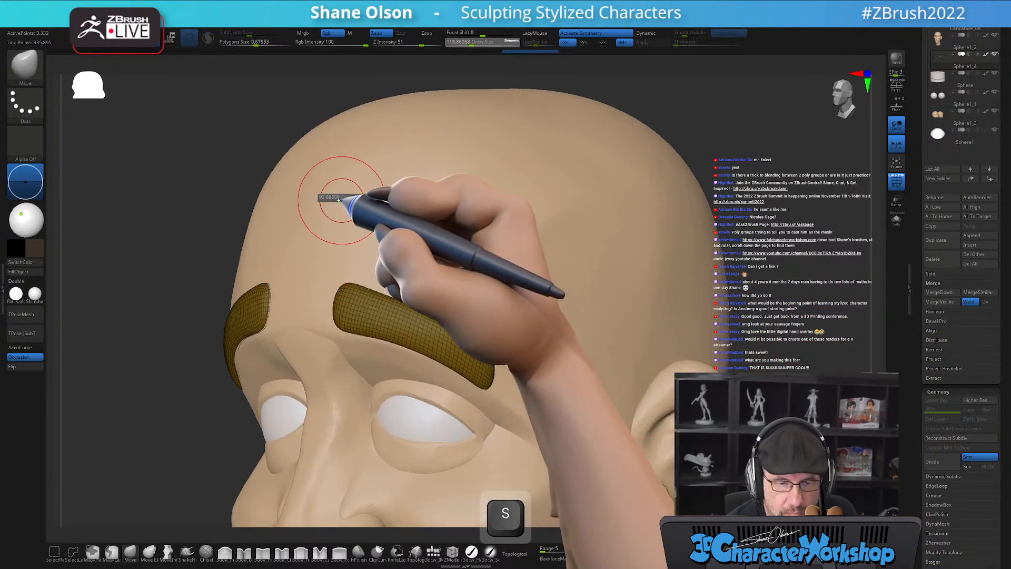
key("shift")
left_click(209, 38)
left_click_drag(337, 305, 508, 392, "shift")
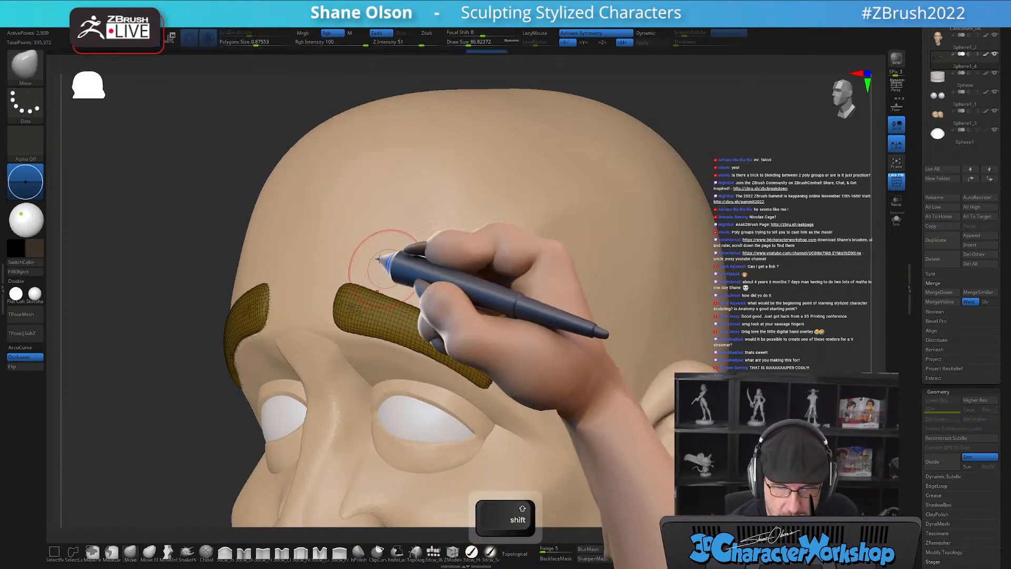
left_click_drag(250, 33, 243, 33)
left_click_drag(369, 311, 490, 389, "shift")
Turn off the polyframe display and set the Move brush's draw size to about 74 for the inner eyebrow ends.
mouse_move(537, 339)
right_mouse_down()
mouse_move(553, 334)
mouse_move(542, 318)
mouse_move(601, 282)
mouse_move(648, 294)
mouse_move(650, 316)
mouse_move(668, 295)
mouse_move(652, 285)
right_mouse_up()
key("s")
key("shift+f")
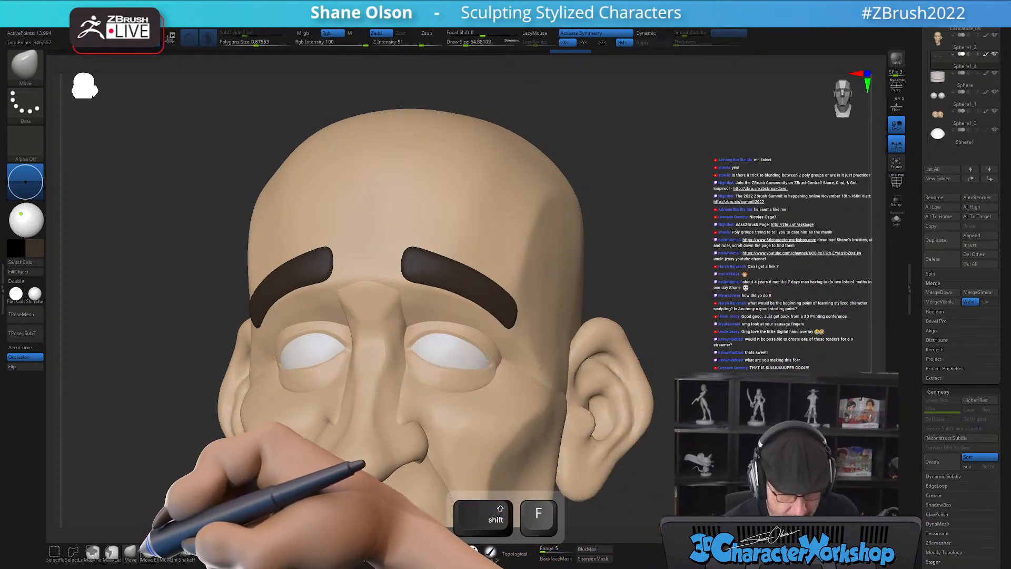
right_click_drag(406, 339, 409, 272, "alt")
key("s")
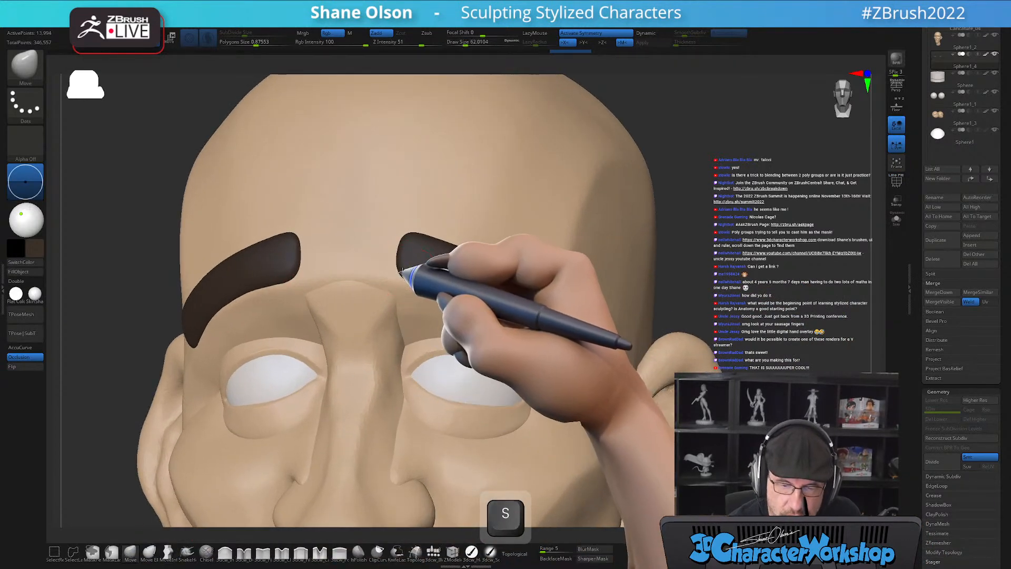
left_click_drag(394, 272, 406, 266)
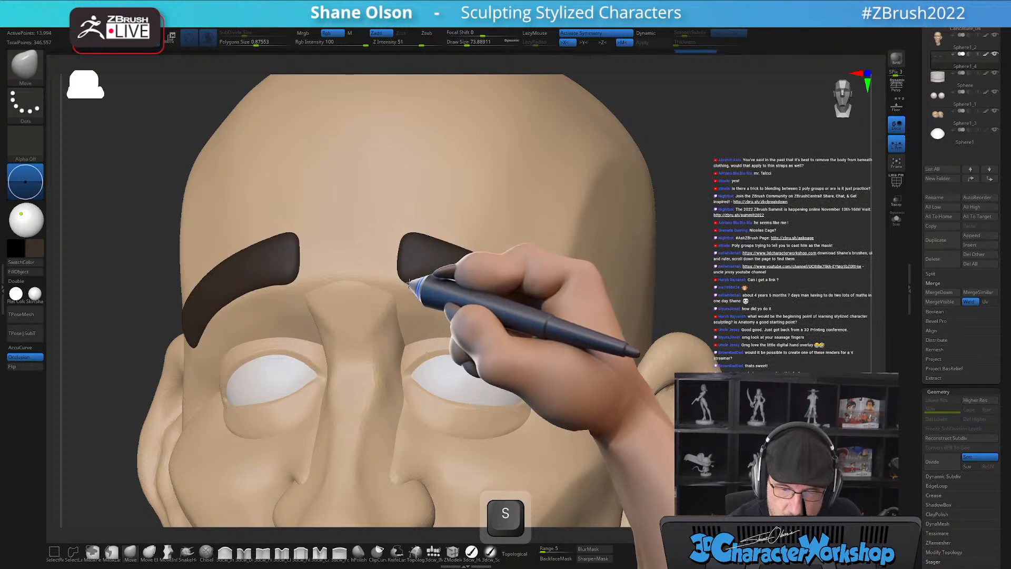
Pull the upper inner corners of both eyebrows up into small points with the Move brush at draw size about 37.
right_click_drag(408, 267, 413, 290)
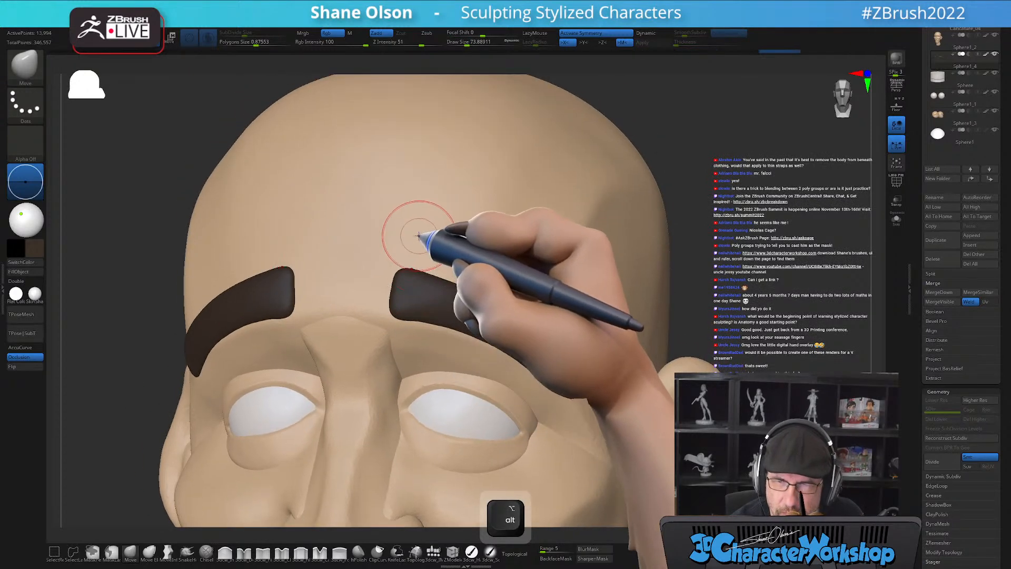
right_click_drag(420, 237, 411, 255, "alt")
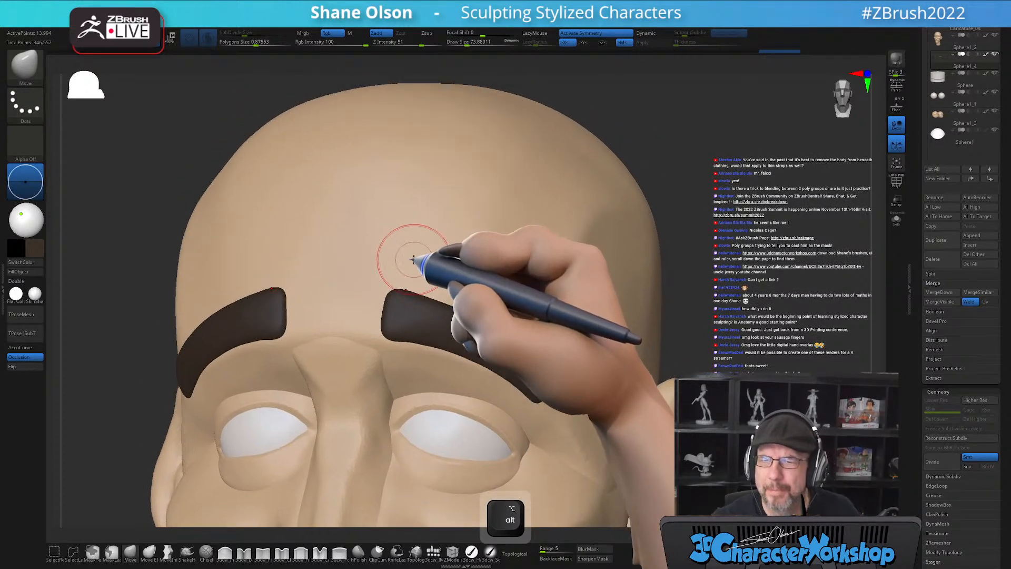
mouse_move(420, 252)
right_mouse_down("alt")
mouse_move(415, 266)
mouse_move(420, 242)
right_mouse_up("alt")
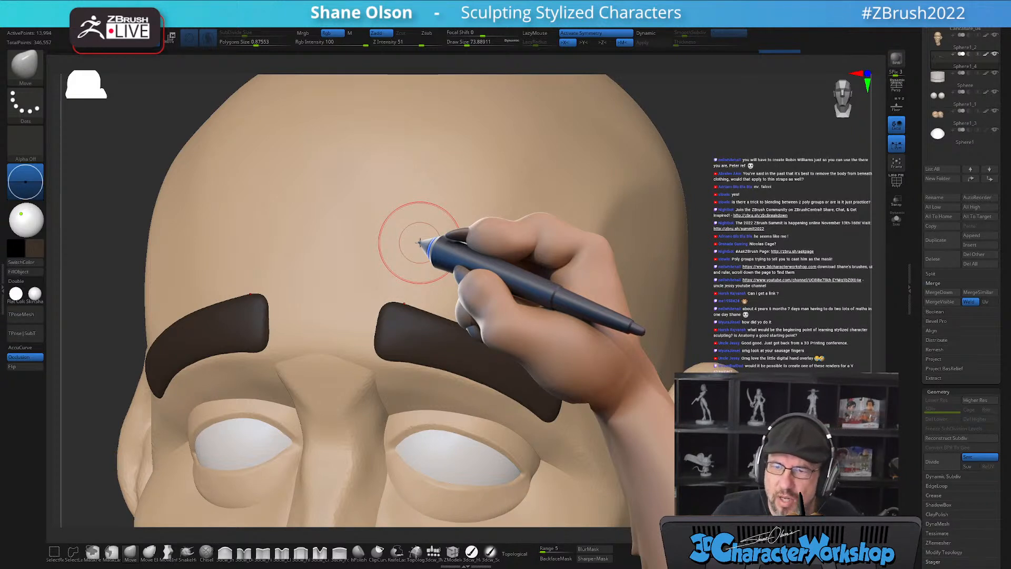
right_click_drag(392, 288, 404, 305)
key("s")
left_click_drag(400, 301, 393, 300)
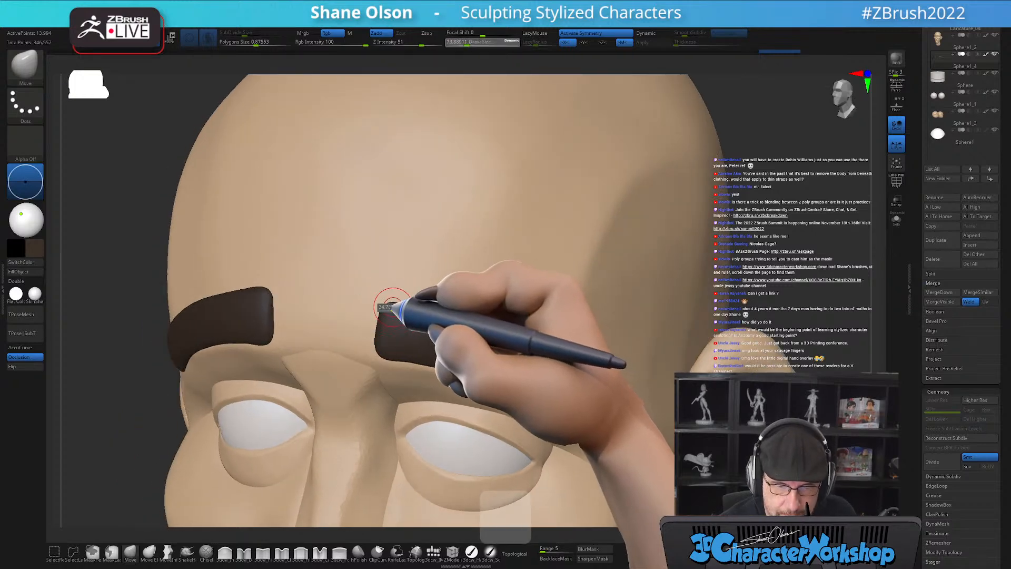
right_click_drag(397, 298, 395, 304)
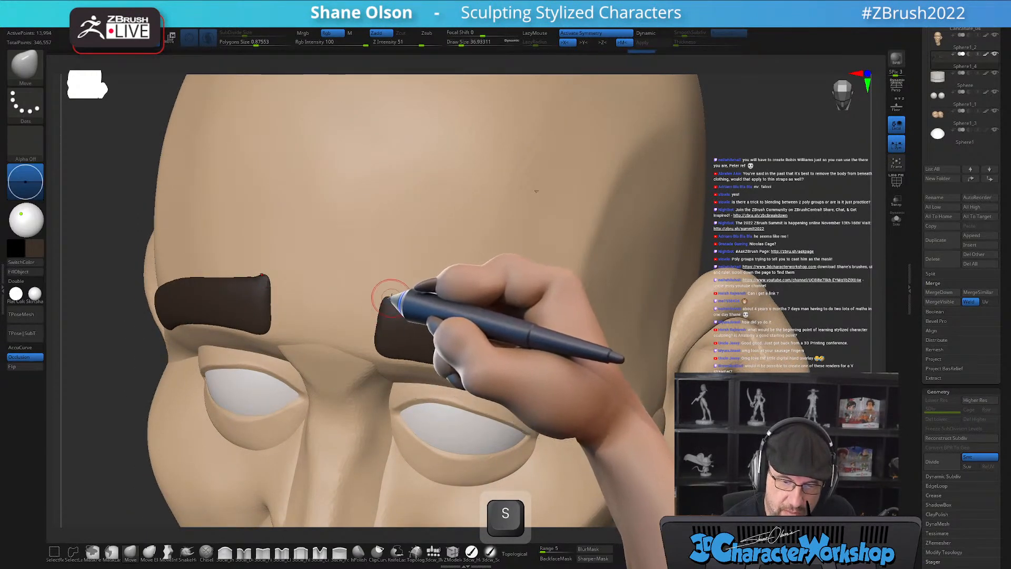
right_click_drag(402, 301, 427, 292)
right_click_drag(442, 367, 444, 340, "alt")
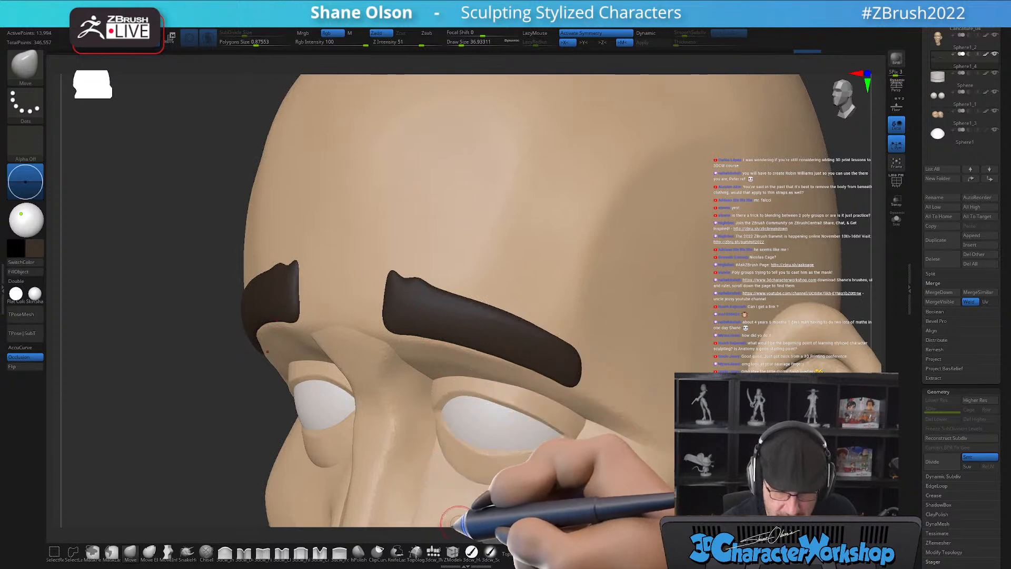
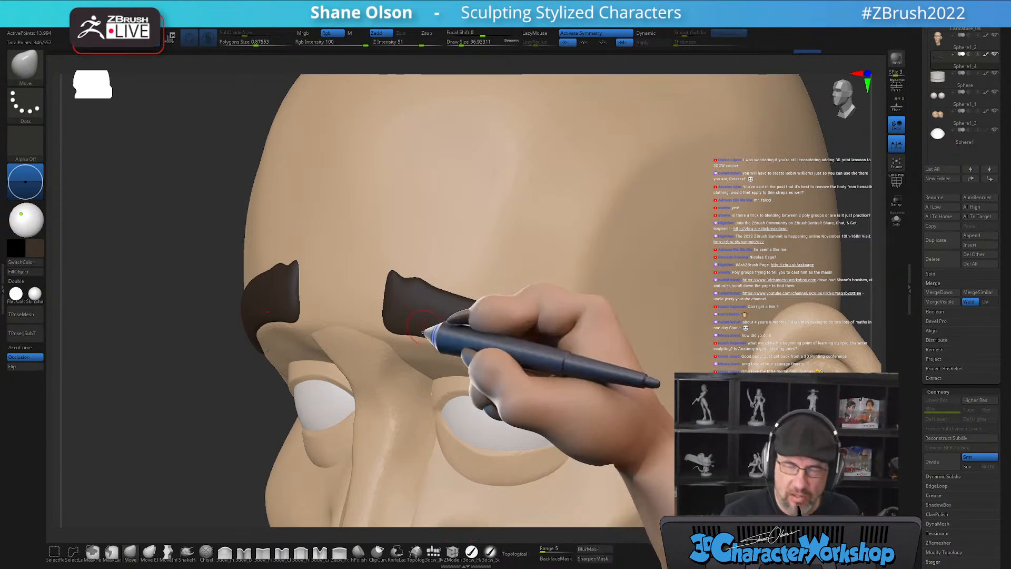
Switch to the Carve brush for the eyebrow hair and set its draw size to about 33.
right_click_drag(440, 327, 463, 333)
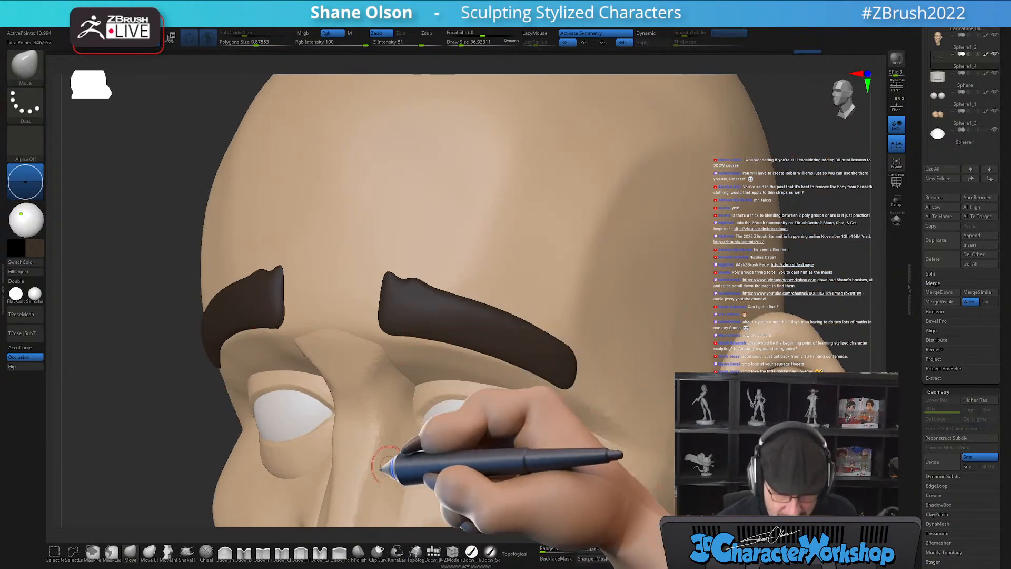
left_click(319, 552)
mouse_move(396, 280)
right_mouse_down()
mouse_move(418, 277)
mouse_move(428, 310)
mouse_move(422, 324)
right_mouse_up()
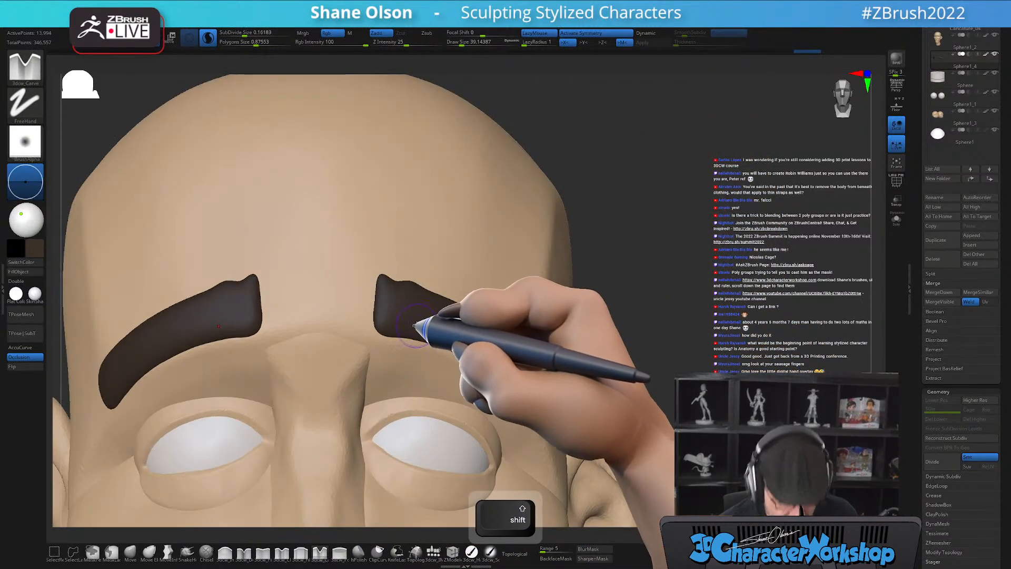
key("s")
left_click_drag(396, 284, 391, 280)
right_click_drag(384, 287, 404, 295)
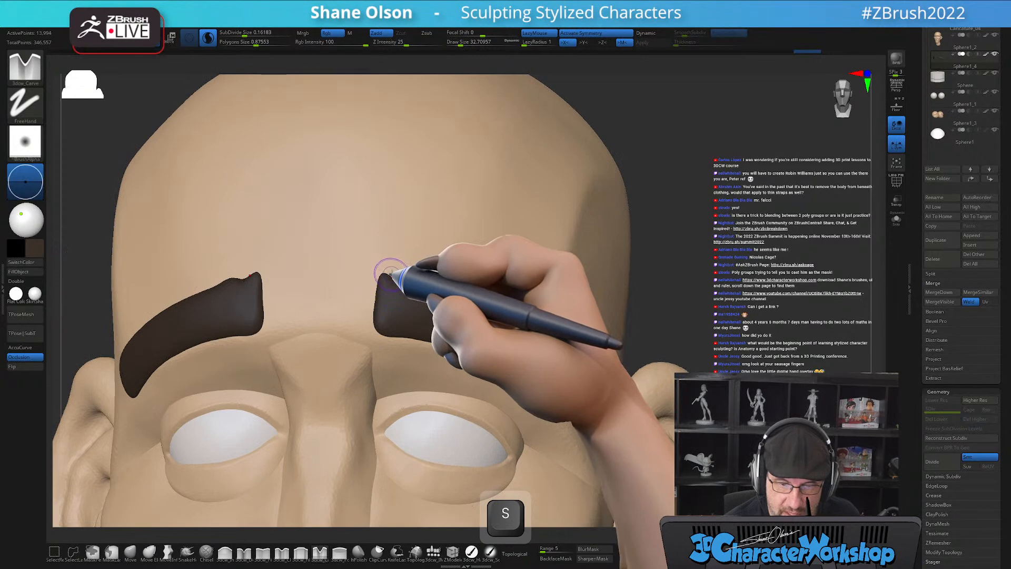
Try a carved stroke down the inner end of the eyebrows and undo it.
left_click_drag(392, 276, 386, 331)
key("ctrl+z")
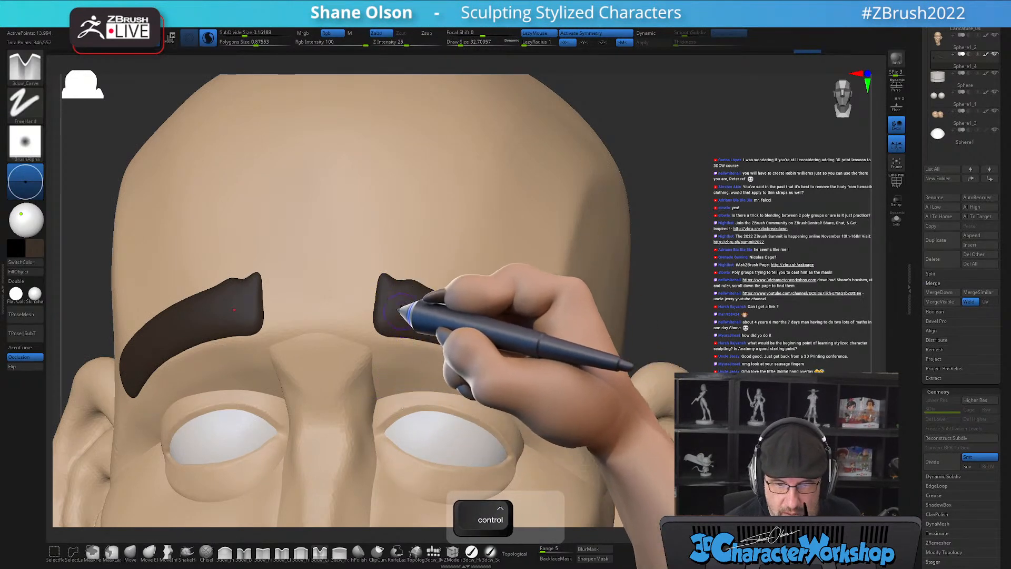
Carve slanted hair-strand grooves into the inner ends of both eyebrows with symmetry on.
left_click_drag(401, 274, 386, 341)
mouse_move(396, 311)
right_mouse_down()
mouse_move(428, 311)
mouse_move(405, 323)
right_mouse_up()
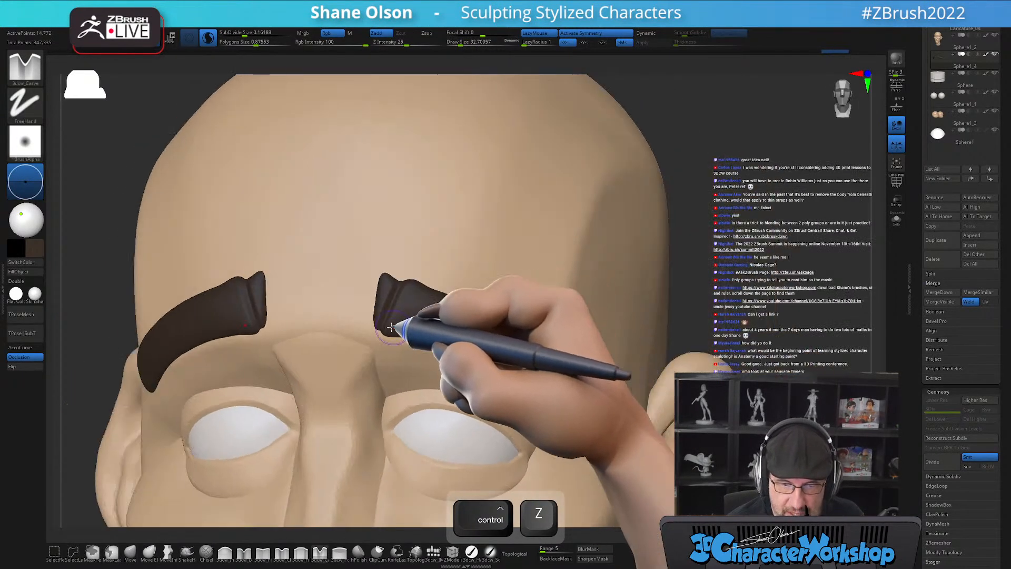
left_click_drag(422, 283, 396, 335)
mouse_move(399, 317)
right_mouse_down()
mouse_move(420, 323)
mouse_move(403, 329)
right_mouse_up()
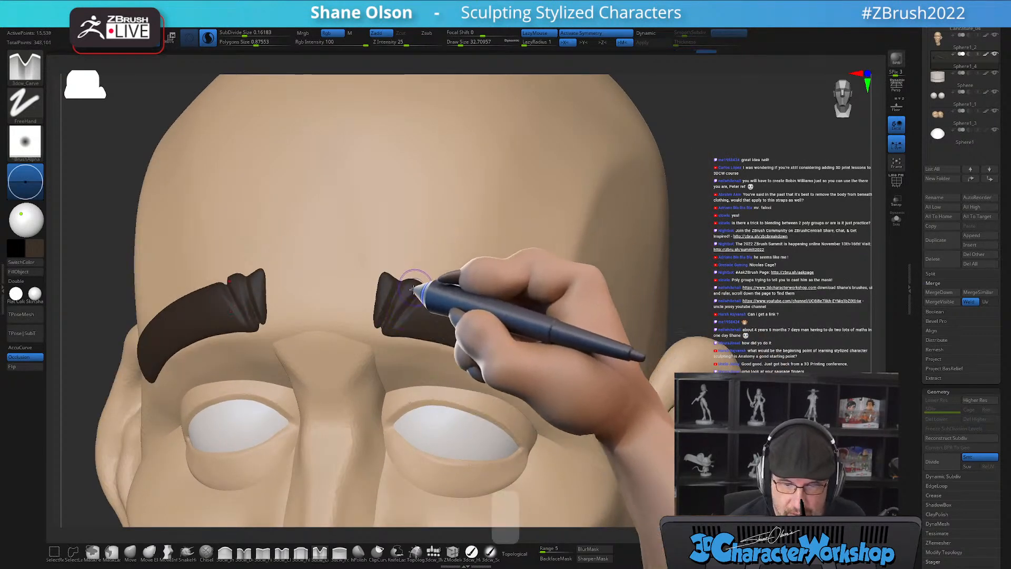
left_click_drag(386, 276, 391, 301, "alt")
right_click_drag(414, 230, 404, 244)
left_click_drag(412, 304, 429, 330, "alt")
right_click_drag(438, 320, 422, 317)
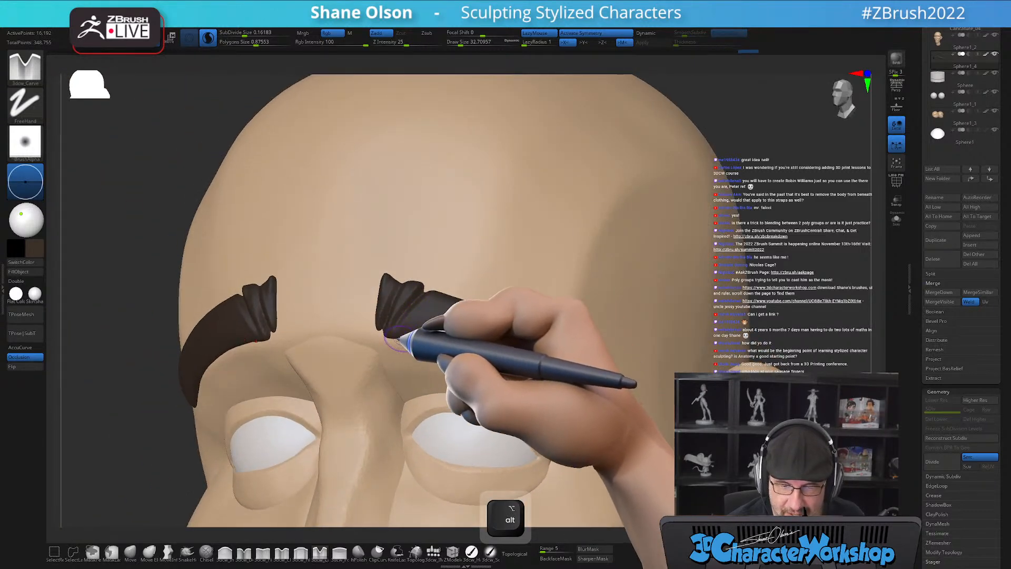
key("ctrl+z")
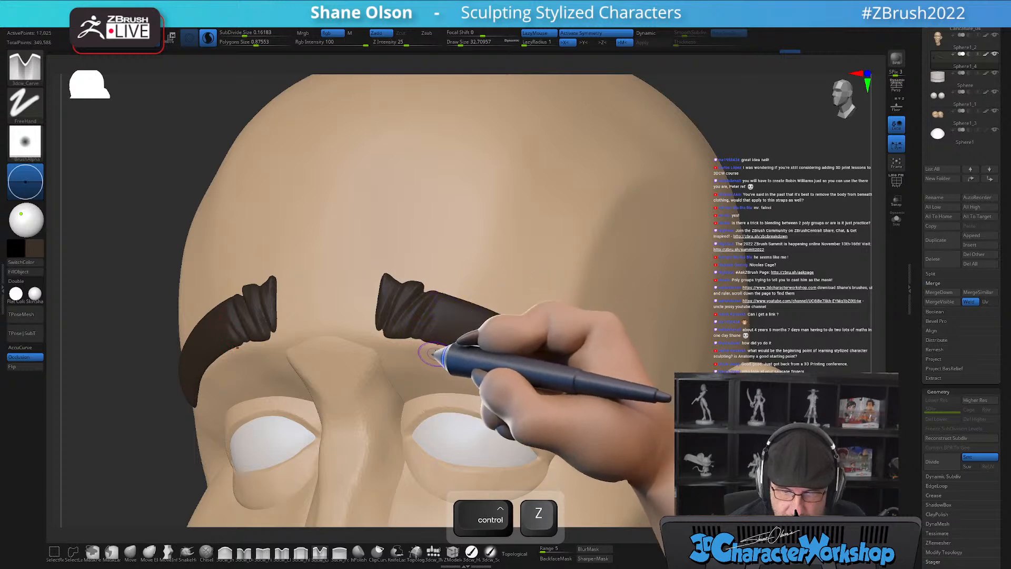
Continue carving strand grooves along the middle of the eyebrows out to their outer tips.
left_click_drag(470, 304, 443, 340)
right_click_drag(565, 267, 508, 308)
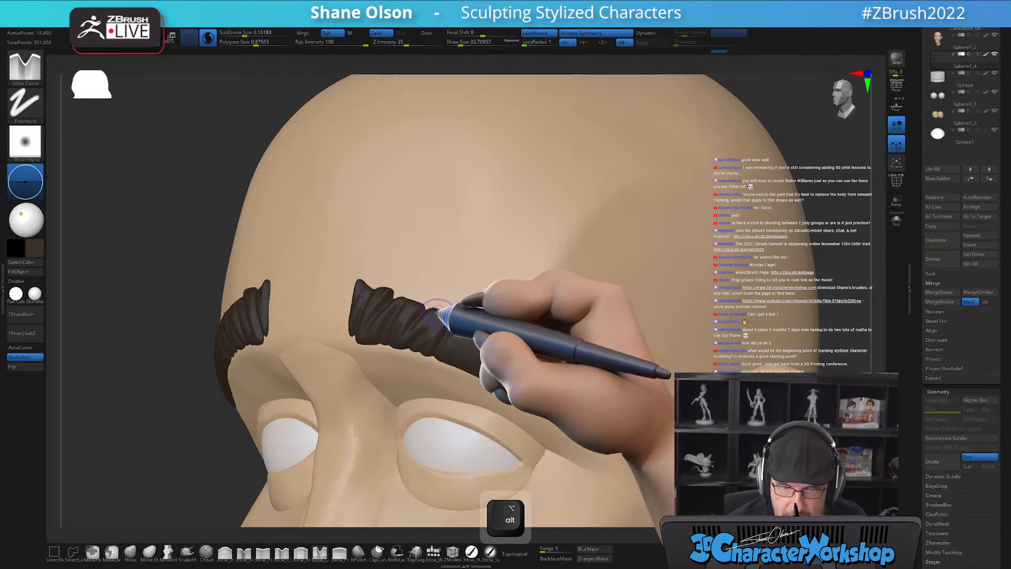
mouse_move(574, 322)
right_mouse_down()
mouse_move(541, 327)
mouse_move(520, 289)
mouse_move(538, 285)
right_mouse_up()
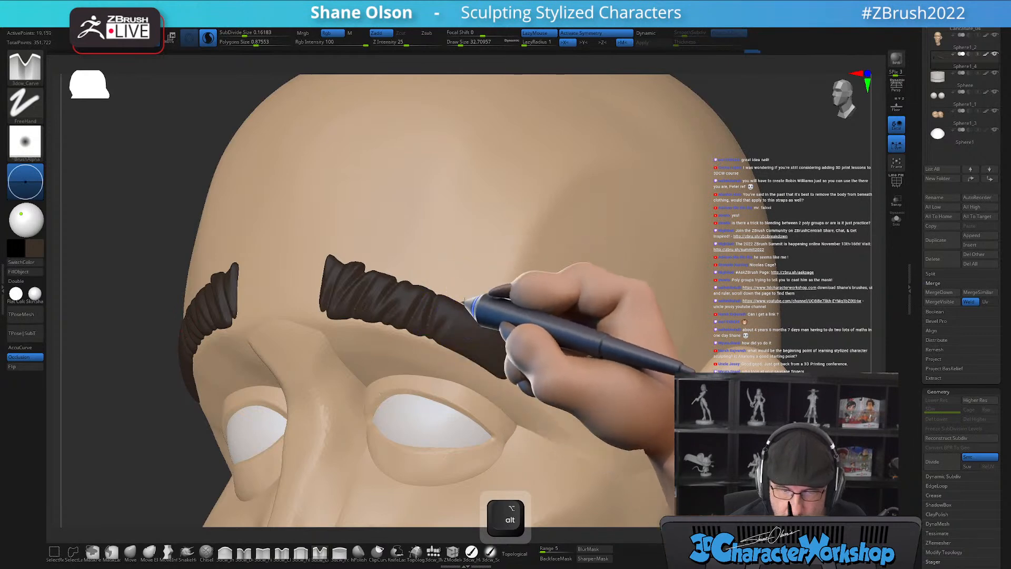
right_click_drag(481, 317, 436, 345)
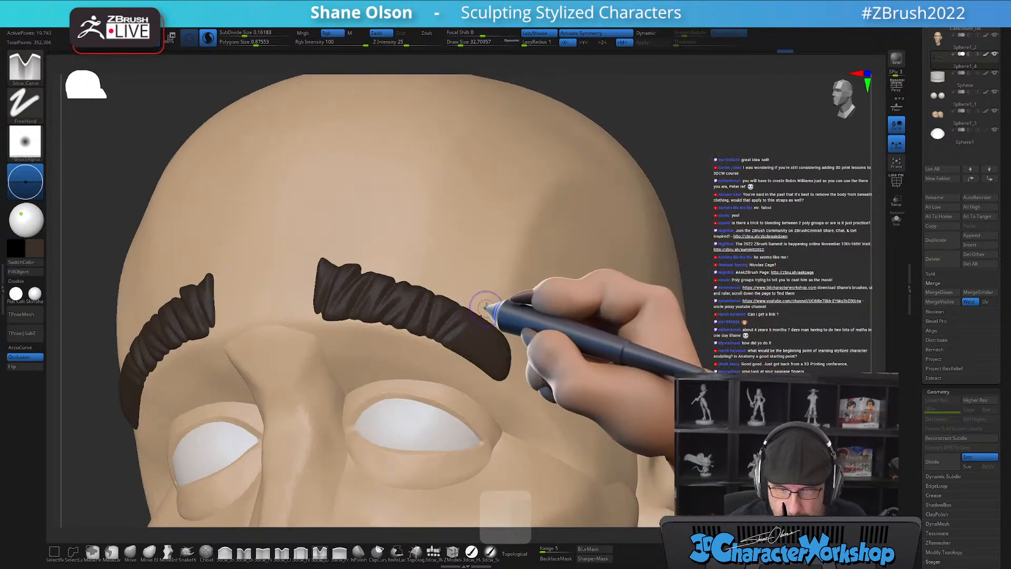
right_click_drag(490, 301, 470, 326)
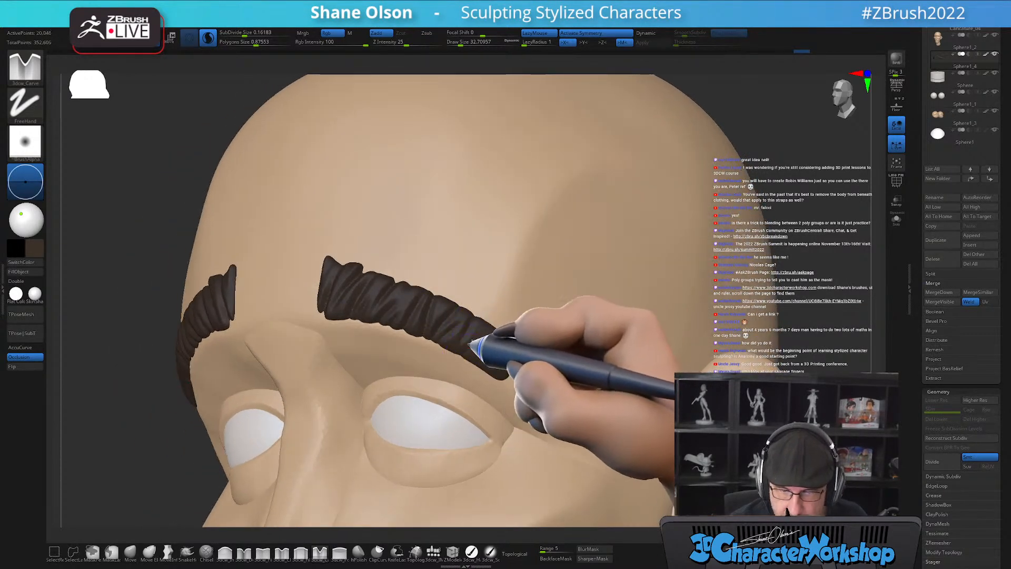
mouse_move(494, 392)
right_mouse_down()
mouse_move(532, 352)
mouse_move(500, 330)
right_mouse_up()
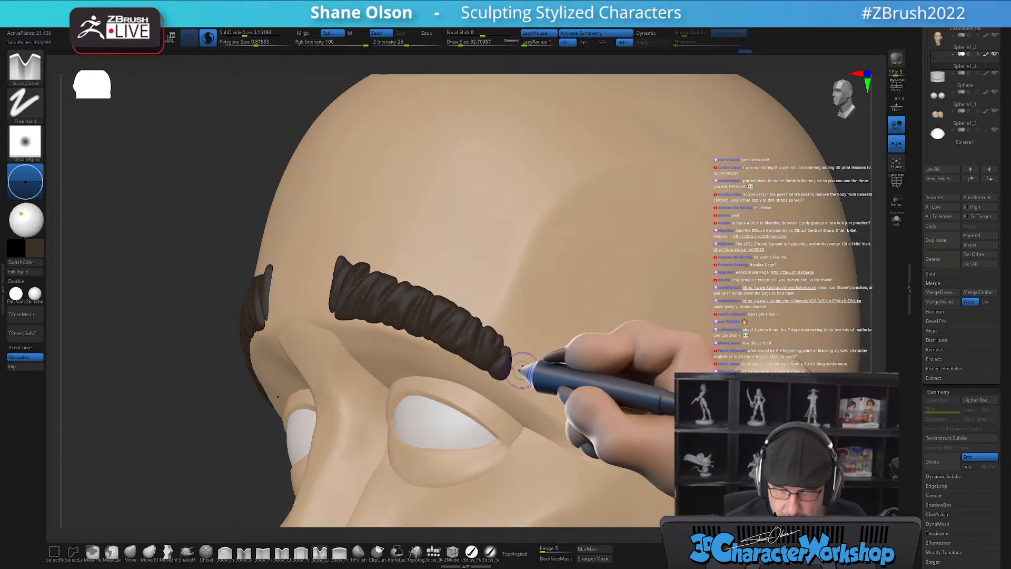
right_click_drag(519, 370, 517, 367)
right_click_drag(516, 328, 621, 294)
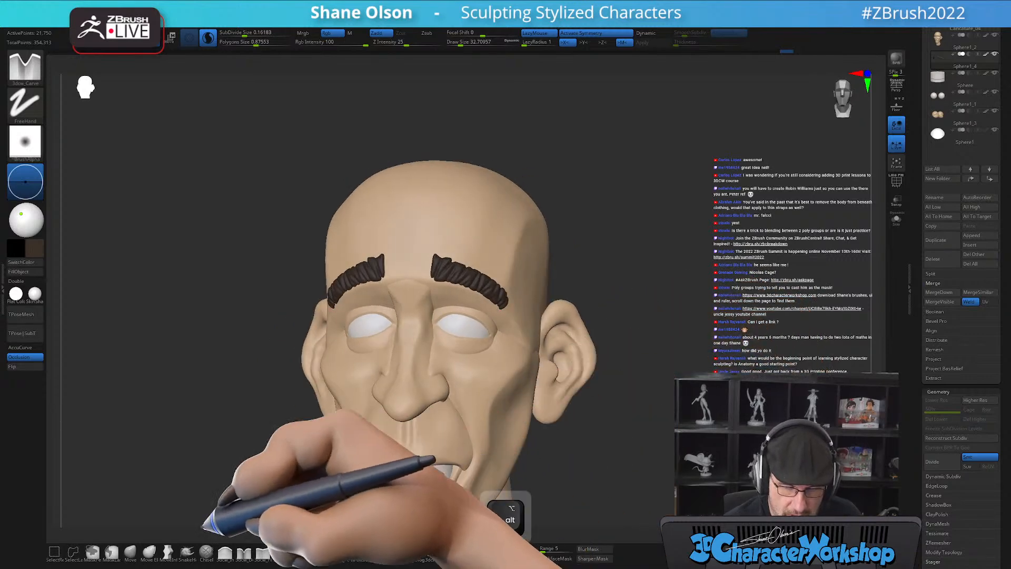
With the Move brush and AccuCurve on, pull the eyebrow edges into pointed hair tufts from the inner ends to the outer tips.
left_click_drag(158, 450, 150, 495, "alt")
left_click(130, 551)
left_click(25, 347)
right_click_drag(482, 306, 447, 285, "alt")
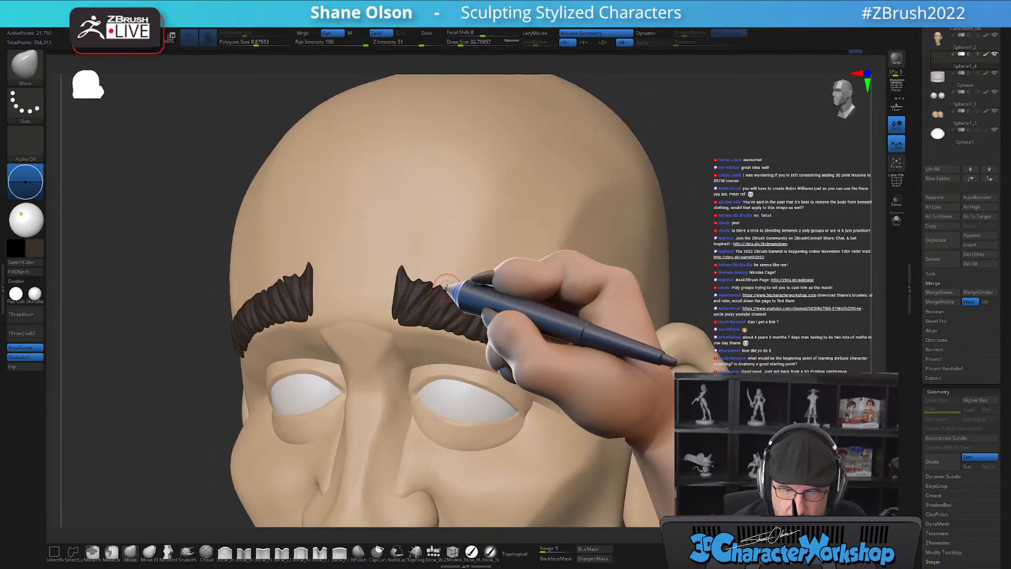
right_click_drag(552, 291, 495, 298)
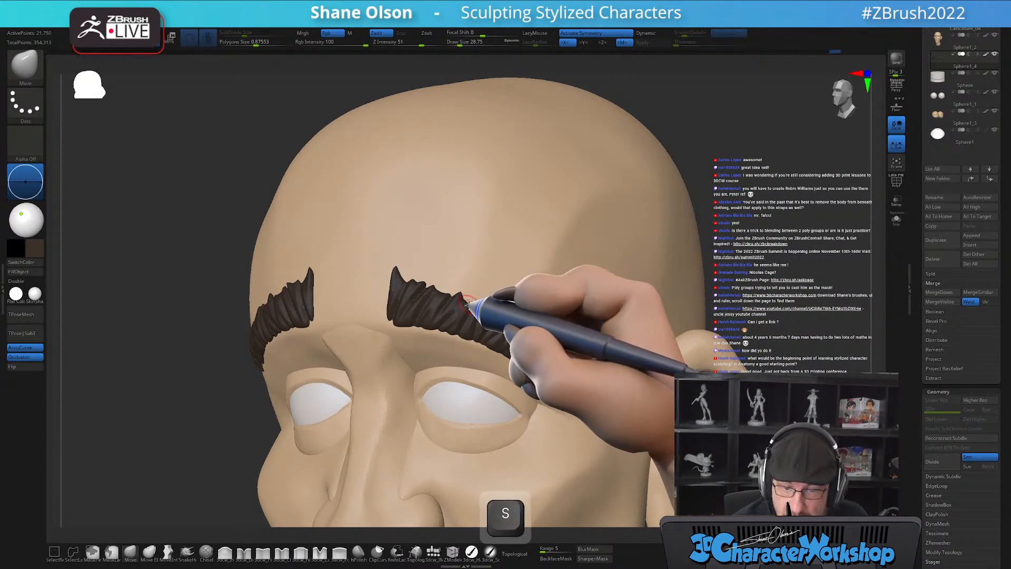
right_click_drag(557, 285, 536, 290)
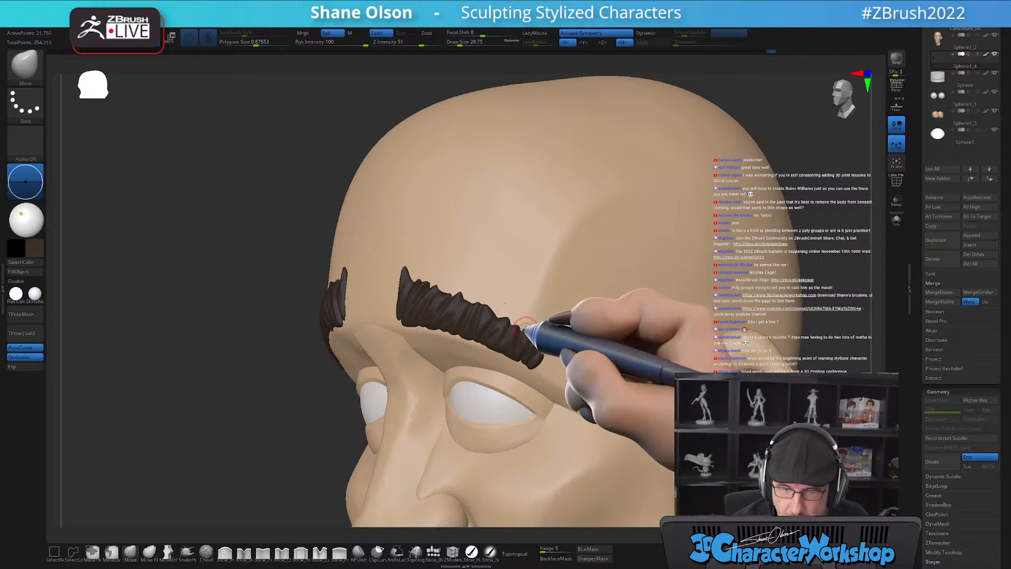
mouse_move(602, 335)
right_mouse_down()
mouse_move(634, 340)
mouse_move(436, 324)
mouse_move(455, 340)
right_mouse_up()
key("s")
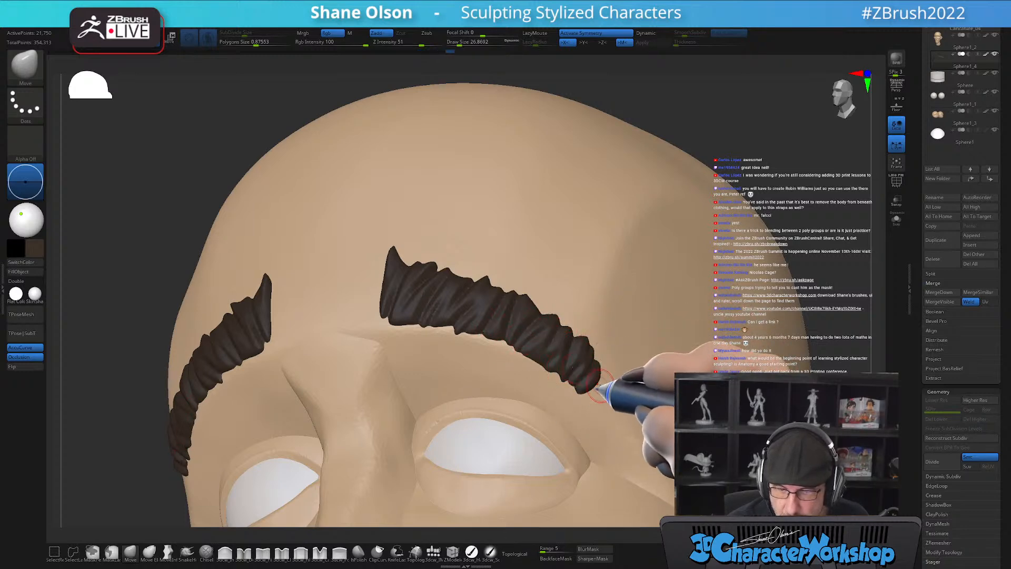
right_click_drag(596, 379, 579, 395)
mouse_move(596, 332)
right_mouse_down()
mouse_move(573, 319)
mouse_move(609, 353)
mouse_move(605, 343)
mouse_move(639, 399)
mouse_move(602, 379)
mouse_move(599, 388)
mouse_move(653, 368)
mouse_move(621, 388)
mouse_move(597, 336)
mouse_move(639, 372)
mouse_move(592, 388)
mouse_move(482, 322)
right_mouse_up()
Refine the strand detail on the inner ends of the eyebrows with the carving brush at a smaller size, undoing the last two strokes.
left_click(320, 552)
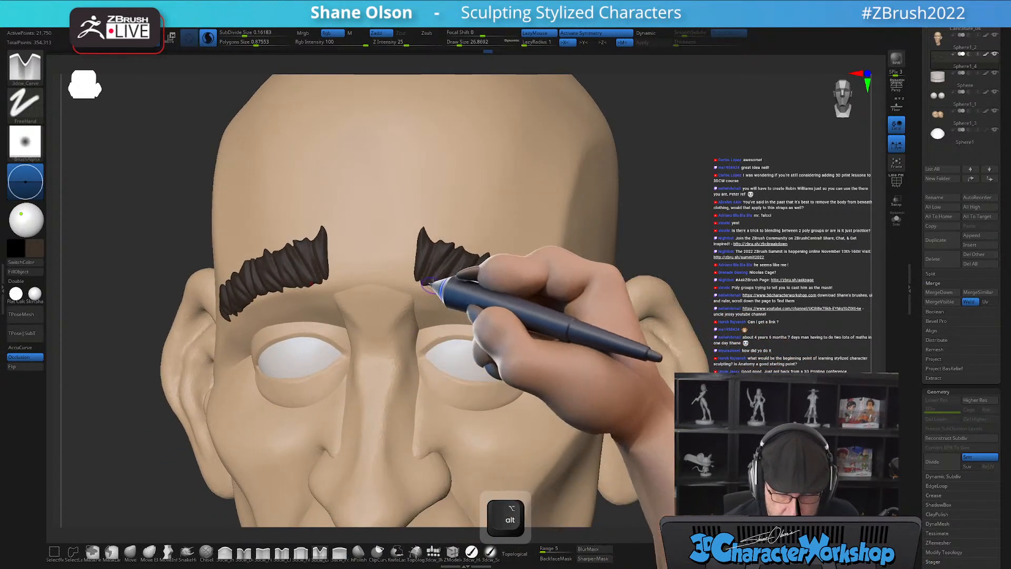
right_click_drag(440, 290, 435, 267, "alt")
key("s")
left_click_drag(426, 224, 441, 194)
mouse_move(532, 364)
right_mouse_down("alt")
mouse_move(528, 373)
mouse_move(557, 383)
mouse_move(532, 388)
mouse_move(542, 402)
mouse_move(652, 356)
mouse_move(646, 341)
mouse_move(598, 368)
mouse_move(630, 391)
right_mouse_up("alt")
key("ctrl+z")
key("ctrl+z")
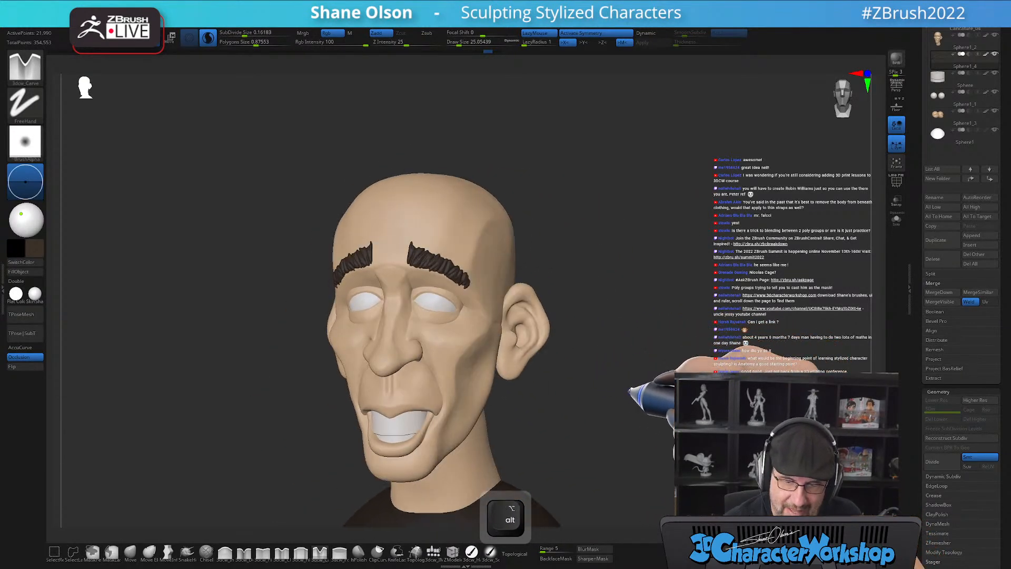
mouse_move(648, 260)
left_mouse_down("alt")
mouse_move(621, 343)
mouse_move(589, 323)
mouse_move(564, 324)
mouse_move(610, 334)
mouse_move(383, 102)
mouse_move(523, 244)
left_mouse_up("alt")
key("s")
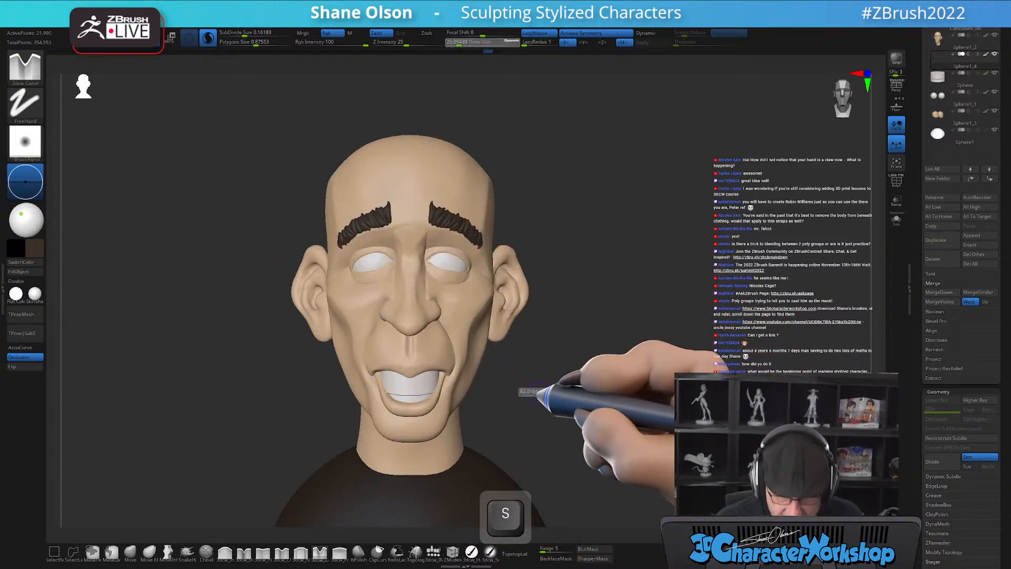
mouse_move(573, 398)
left_mouse_down()
mouse_move(526, 401)
mouse_move(575, 221)
mouse_move(443, 303)
mouse_move(462, 293)
mouse_move(553, 342)
left_mouse_up()
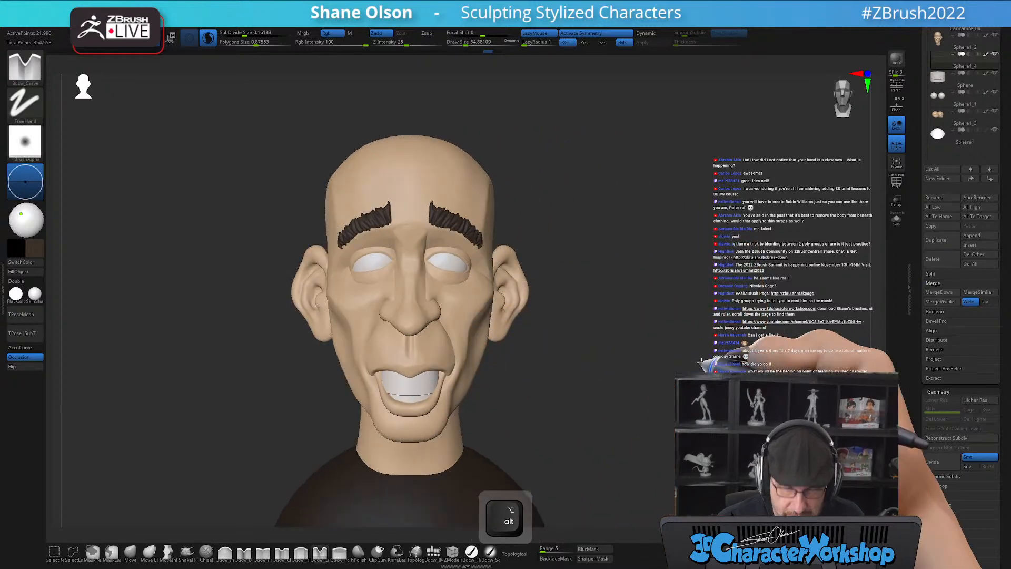
left_click_drag(631, 373, 600, 331, "alt")
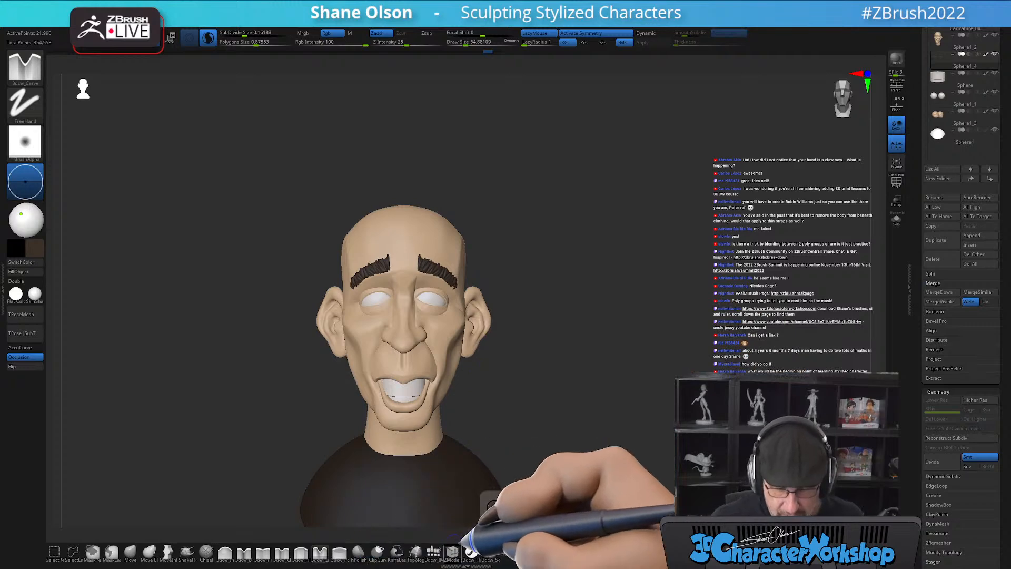
Save the tool as Caricature_05.
left_click_drag(919, 81, 920, 255)
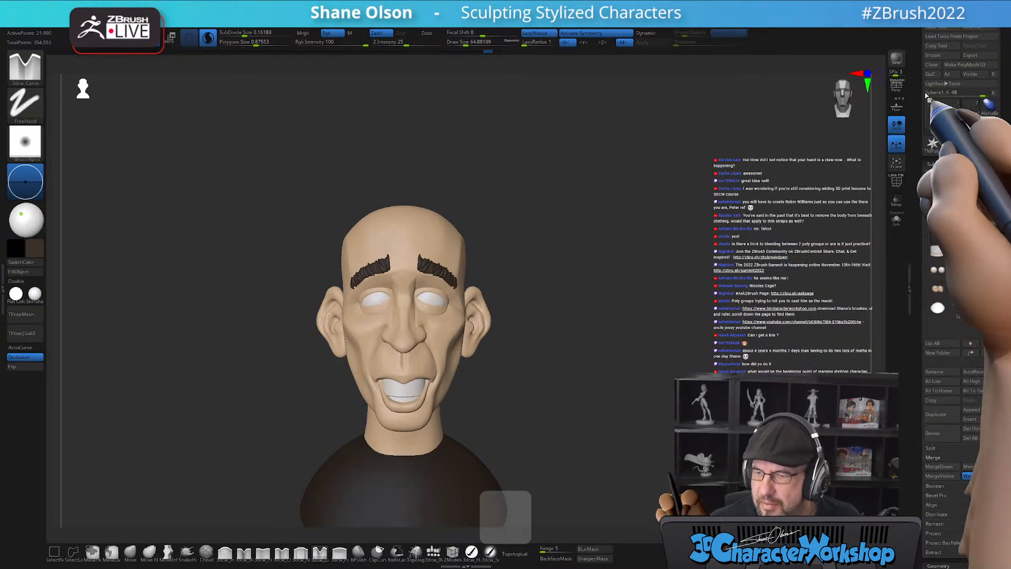
left_click(980, 27)
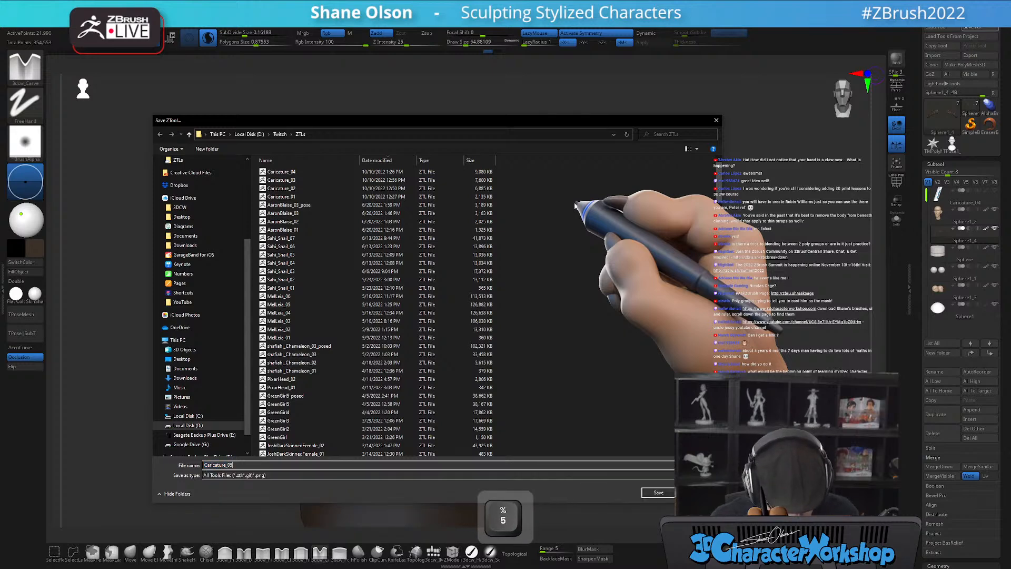
key("Return")
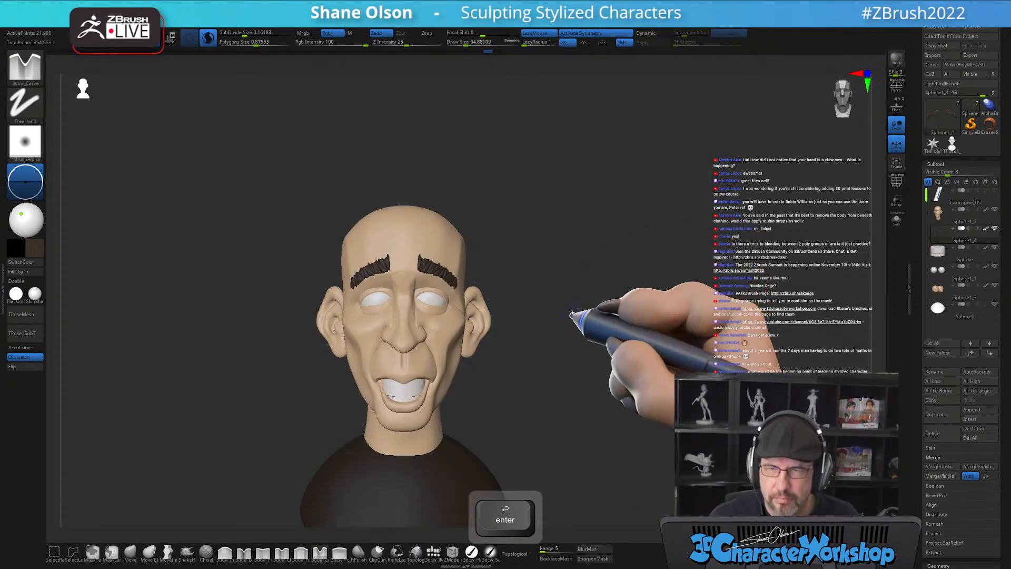
Insert a large QuadSphere-2 mesh at the back of the head and split it off as its own subtool.
left_click_drag(592, 305, 565, 260, "alt")
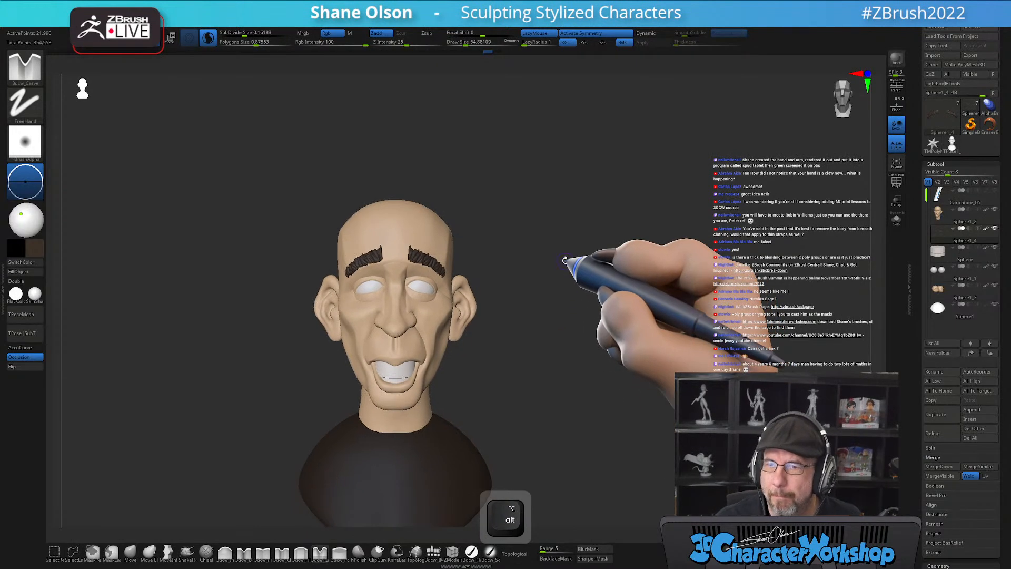
left_click_drag(586, 300, 564, 306)
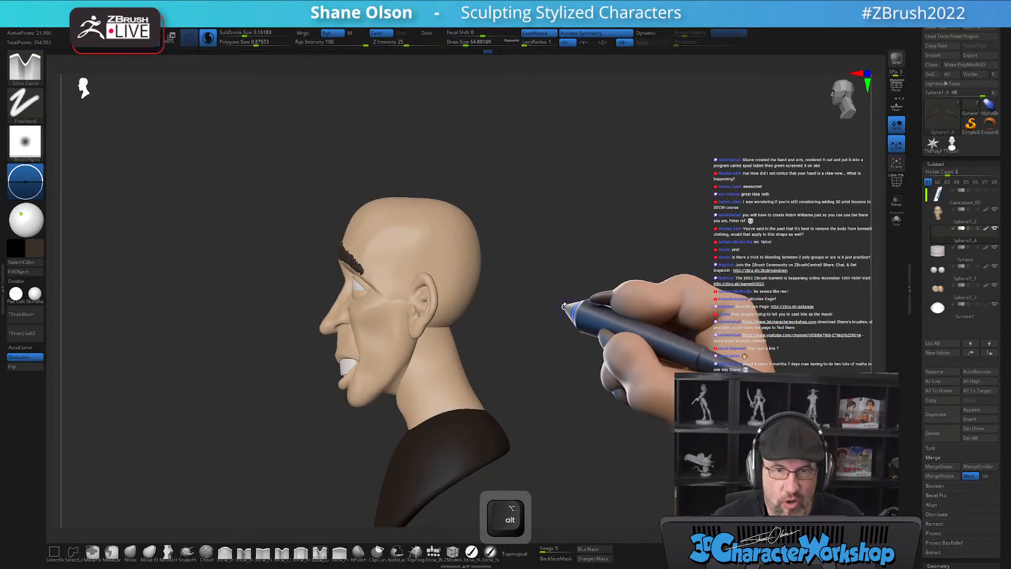
left_click_drag(556, 311, 388, 412)
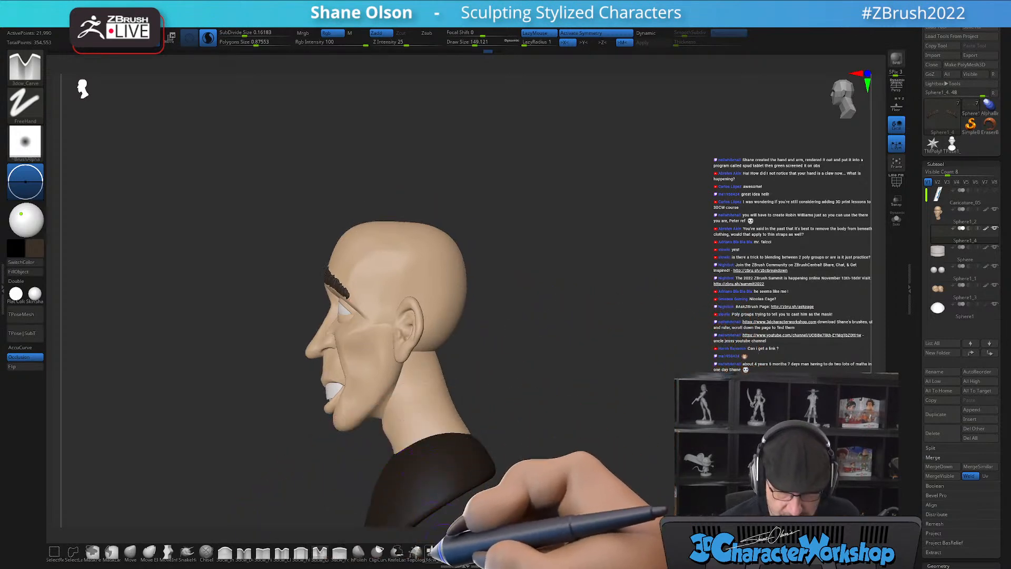
left_click_drag(575, 388, 537, 380, "shift")
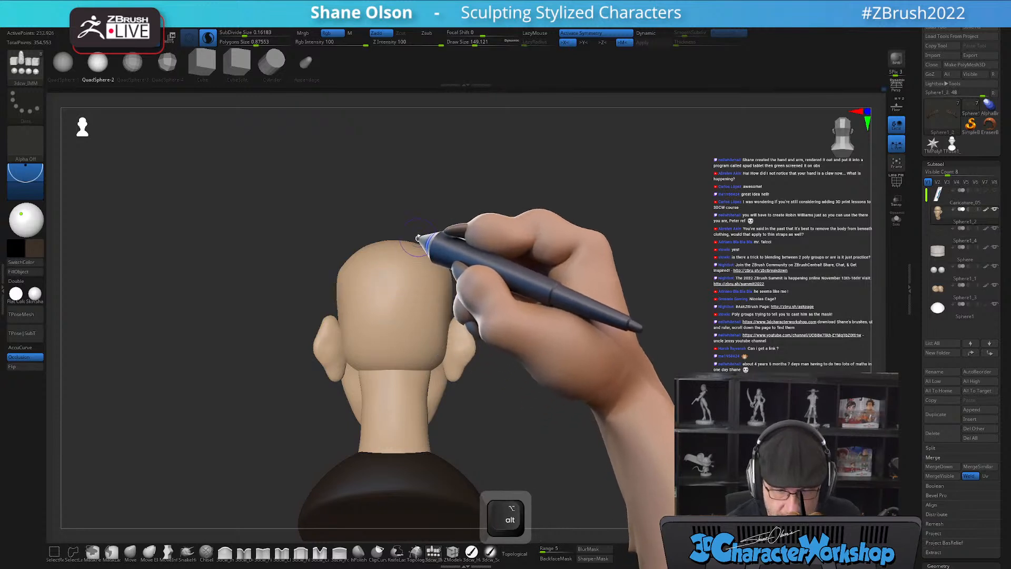
key("shift+f")
key("shift+f")
mouse_move(393, 283)
left_mouse_down()
mouse_move(434, 286)
mouse_move(402, 339)
mouse_move(537, 397)
mouse_move(576, 363)
left_mouse_up()
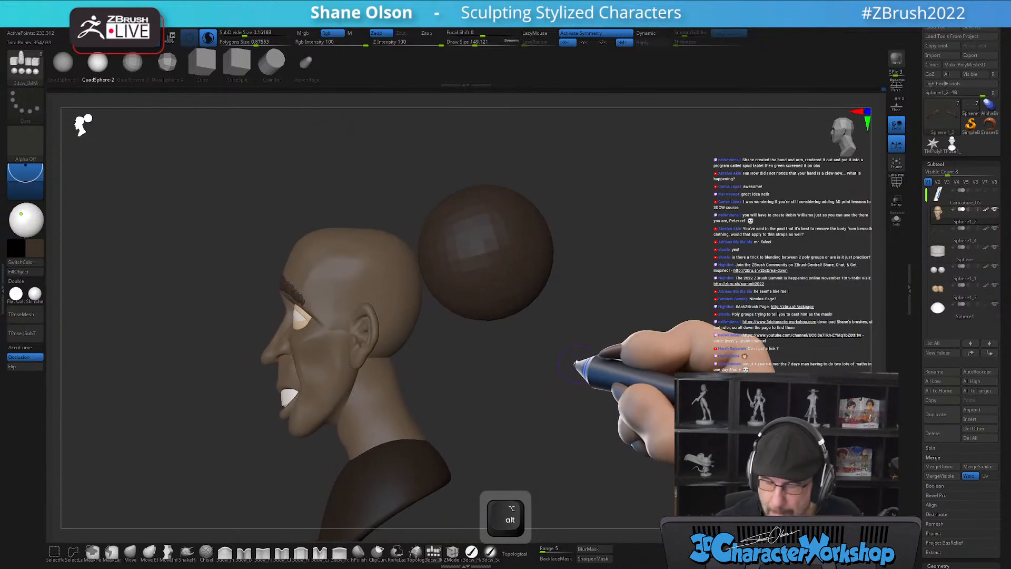
key("shift+2")
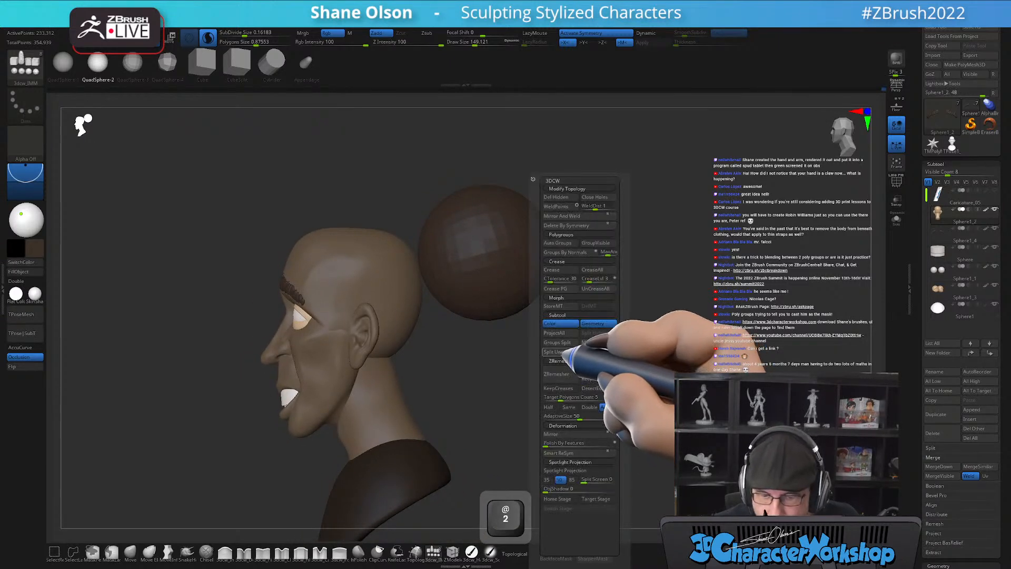
left_click(561, 351)
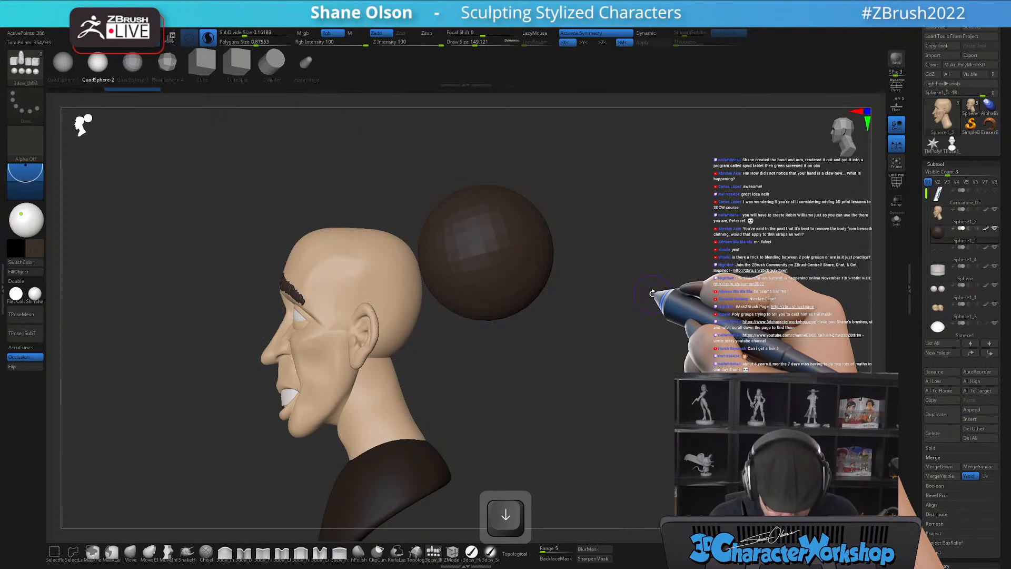
Move the sphere onto the crown so that it covers the top of the skull like a cap.
key("w")
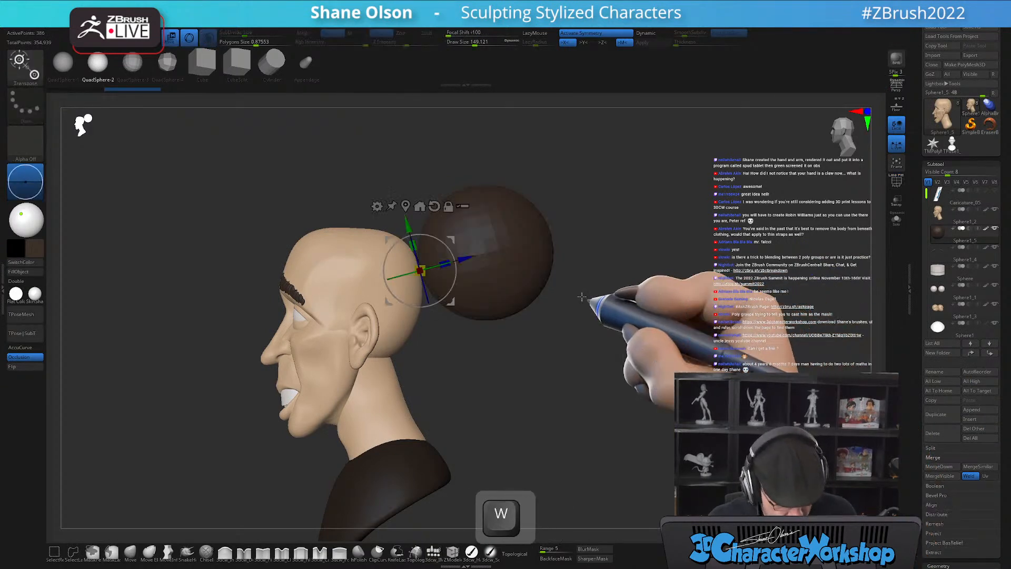
left_click_drag(454, 250, 396, 287)
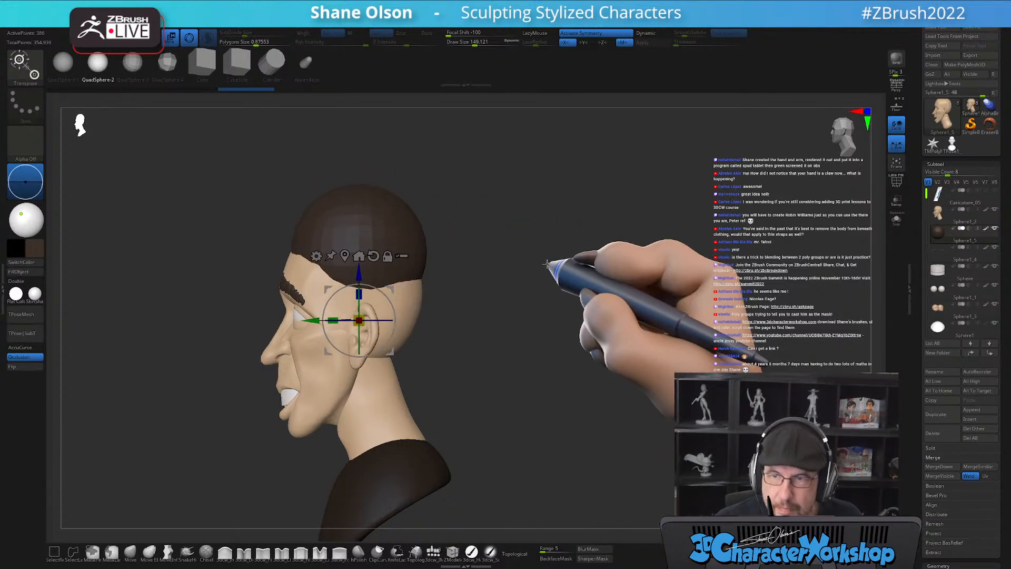
left_click_drag(459, 328, 497, 317, "alt")
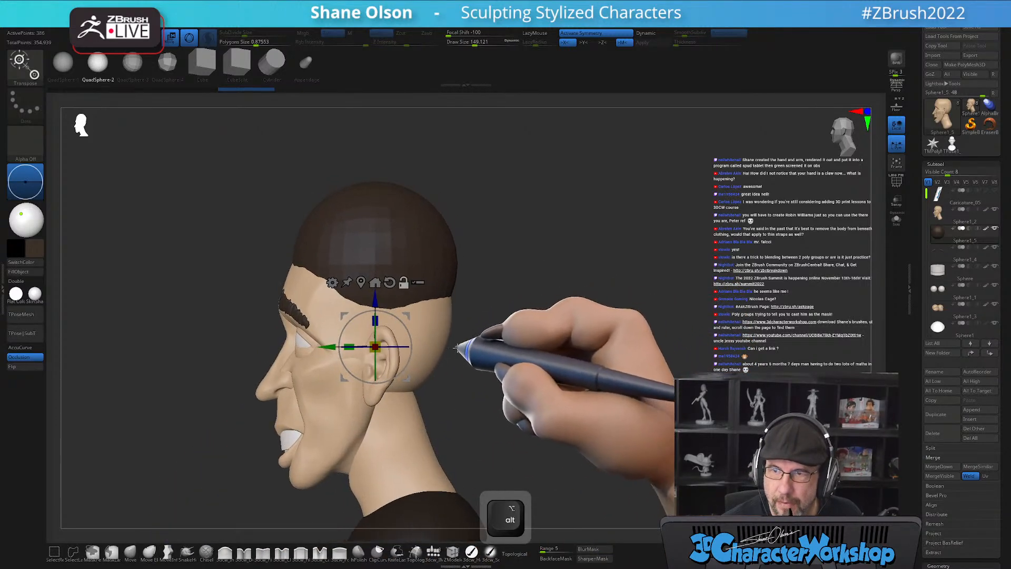
Stretch the back of the hair sphere down to the nape using the infinite-depth Move brush at a large size.
left_click(131, 552)
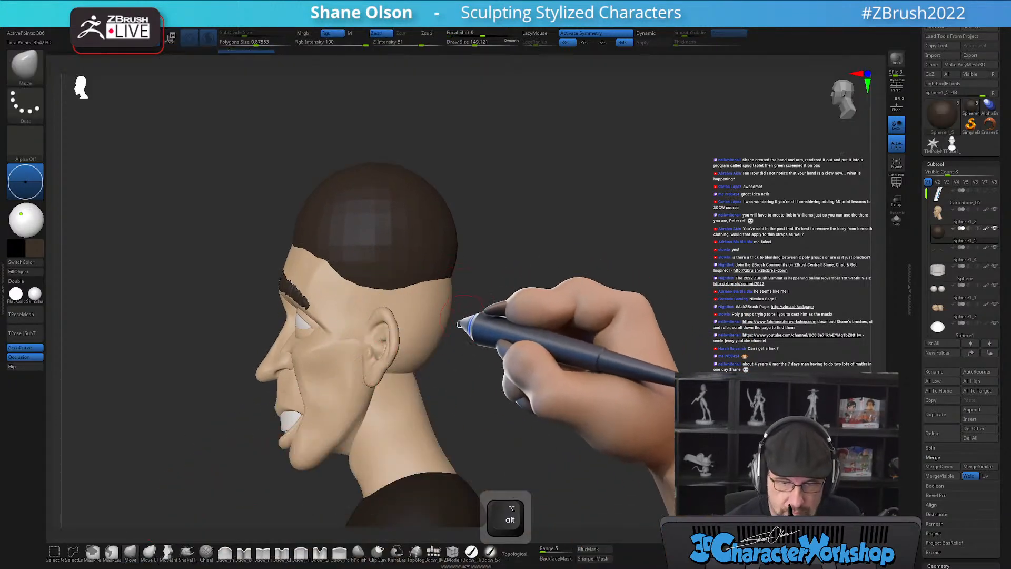
left_click(167, 551)
key("s")
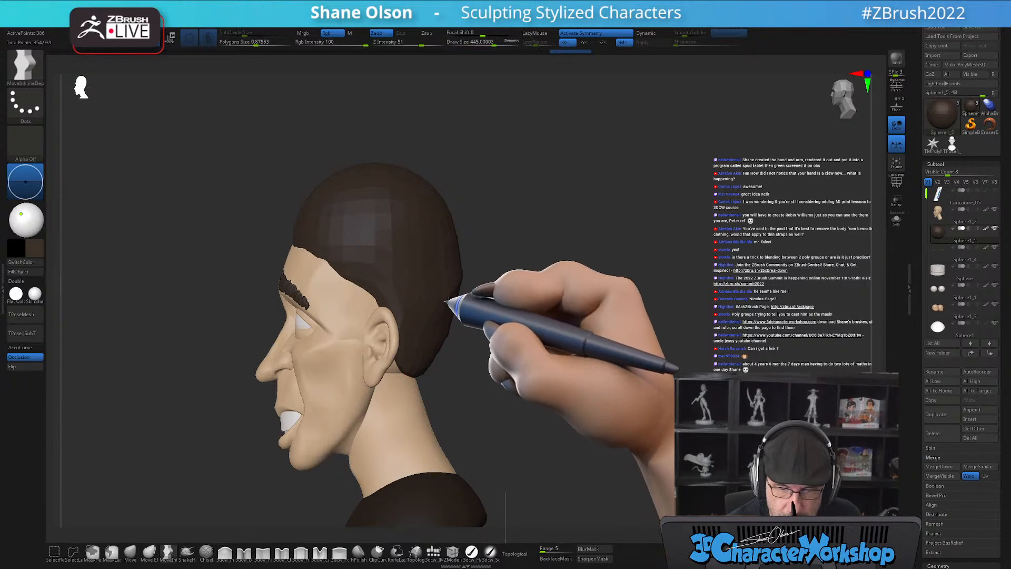
left_click_drag(479, 211, 487, 235, "alt")
key("s")
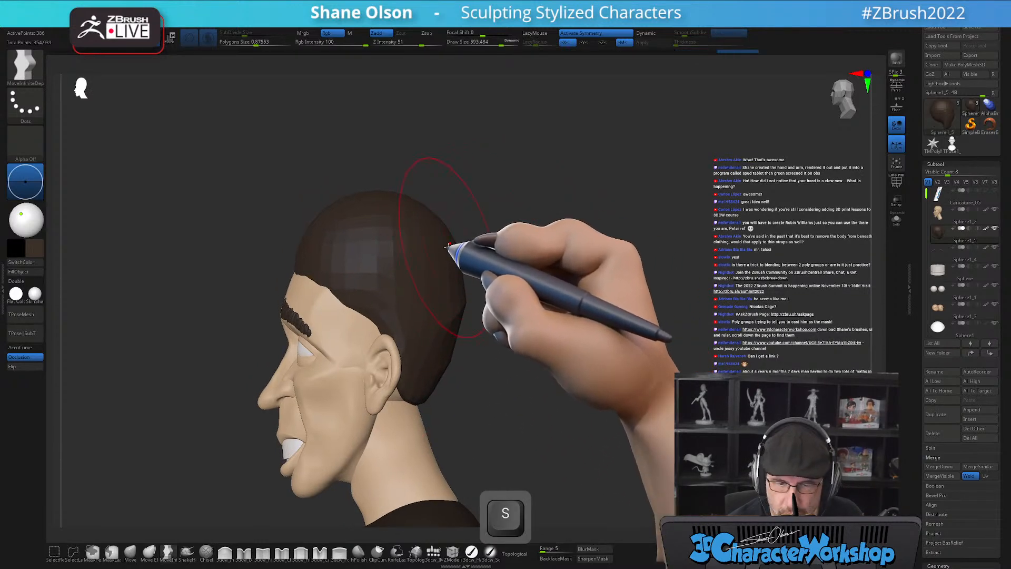
Shape the hair's side profile, flattening the crown, filling out the back of the head and tapering it toward the nape.
mouse_move(399, 200)
left_mouse_down()
mouse_move(392, 218)
mouse_move(318, 232)
left_mouse_up()
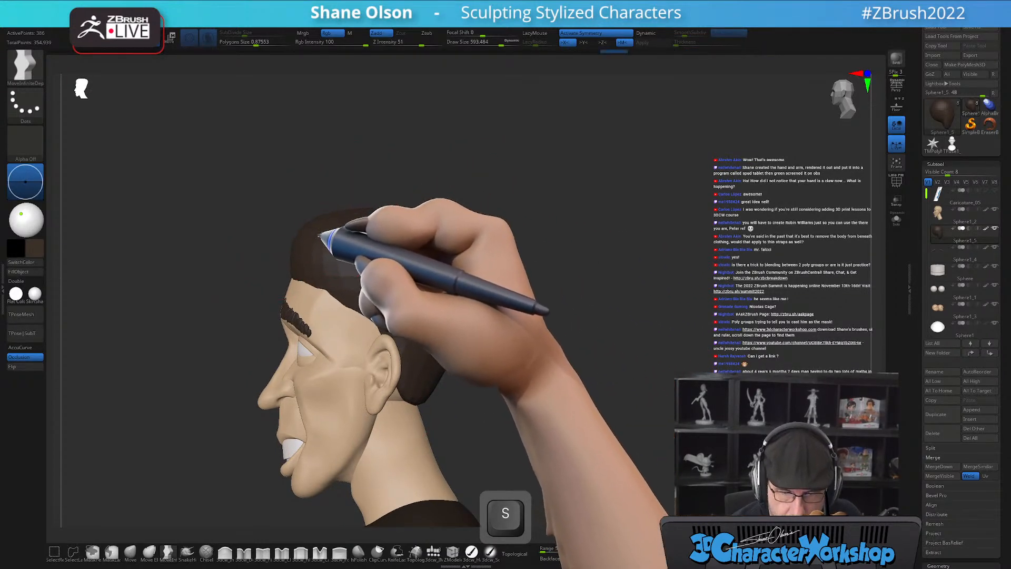
right_click_drag(406, 253, 415, 250, "alt")
left_click_drag(544, 262, 507, 268)
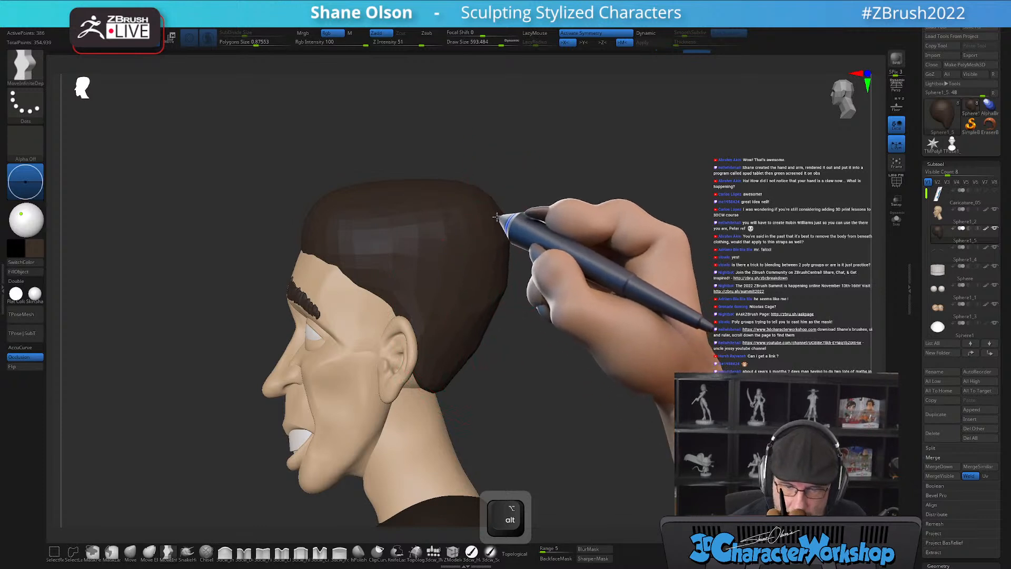
mouse_move(498, 300)
left_mouse_down()
mouse_move(451, 361)
mouse_move(469, 375)
mouse_move(521, 355)
mouse_move(498, 336)
mouse_move(442, 333)
mouse_move(441, 304)
left_mouse_up()
key("s")
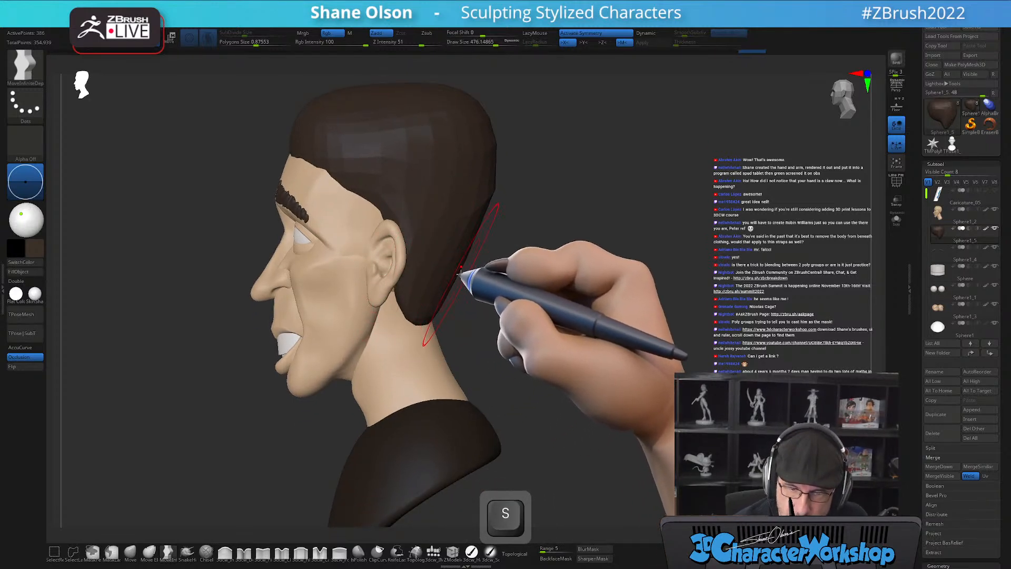
left_click_drag(459, 274, 453, 285, "alt")
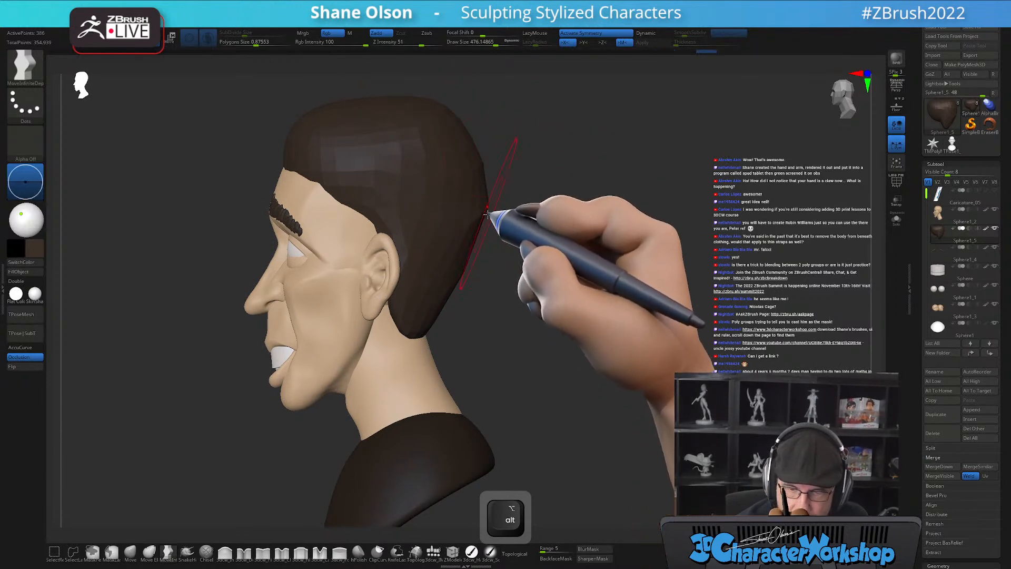
left_click_drag(518, 210, 499, 226)
Display the hair's polyframe, smooth its stretched polygons, subdivide the mesh and delete its lower subdivision levels.
key("shift+f")
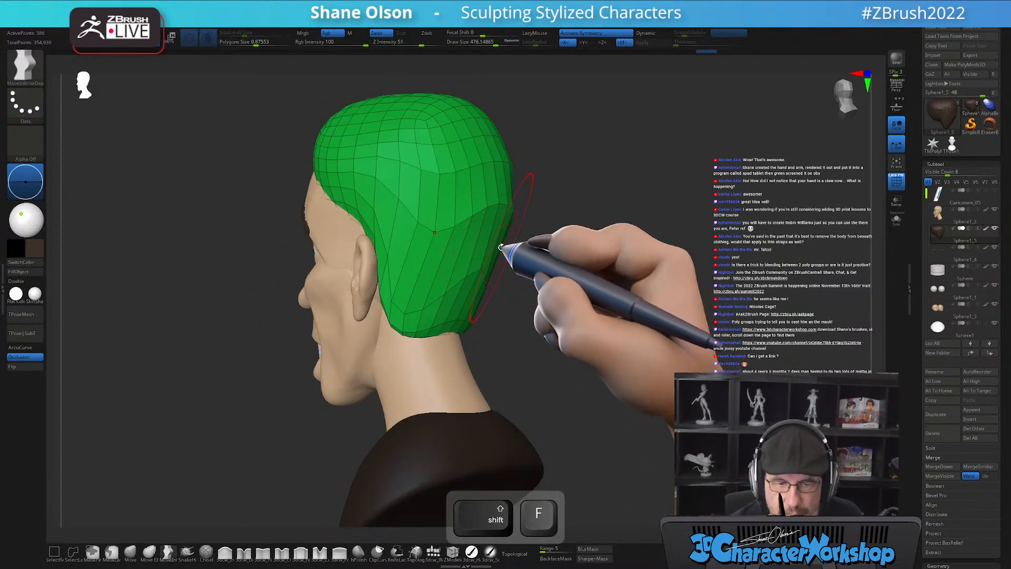
key("shift")
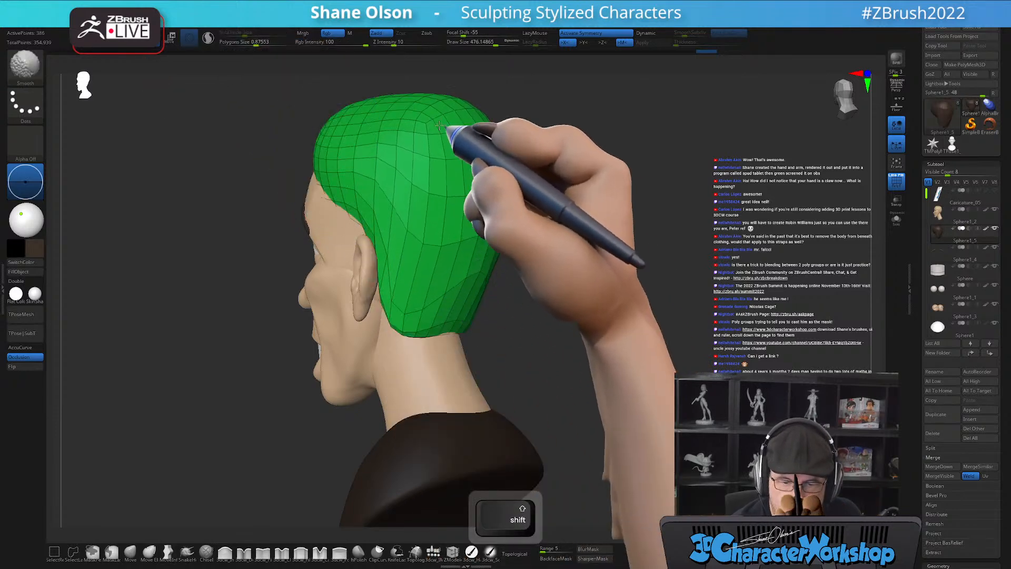
key("ctrl+d")
mouse_move(549, 336)
left_mouse_down()
mouse_move(535, 337)
mouse_move(555, 337)
left_mouse_up()
left_click_drag(921, 498, 926, 413)
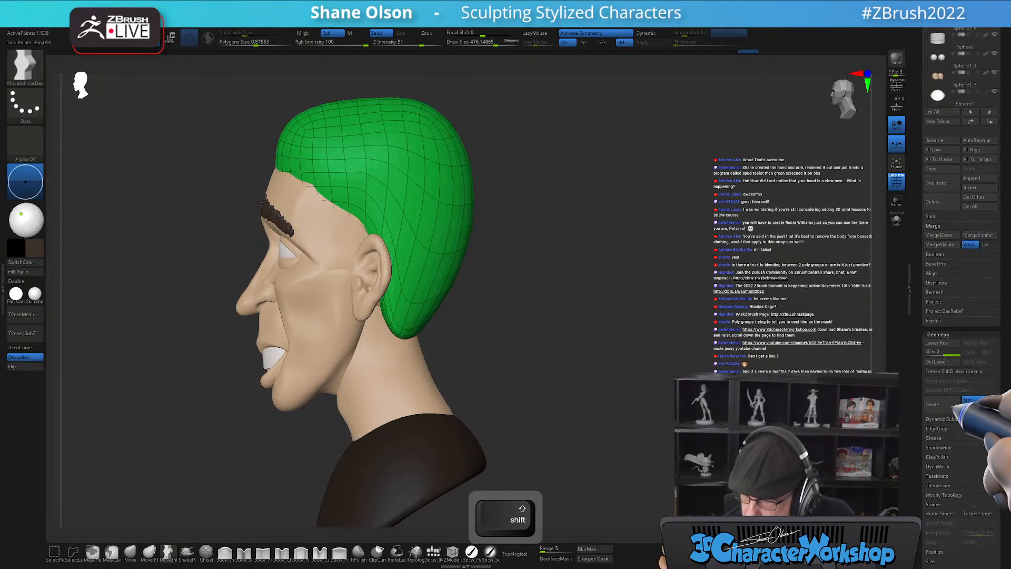
left_click(940, 361)
Try pulling the front hairline with the Move brush, undo the strokes and switch AccuCurve off for that brush.
left_click_drag(567, 261, 569, 370, "alt")
mouse_move(345, 267)
right_mouse_down()
mouse_move(377, 269)
mouse_move(410, 287)
mouse_move(337, 315)
right_mouse_up()
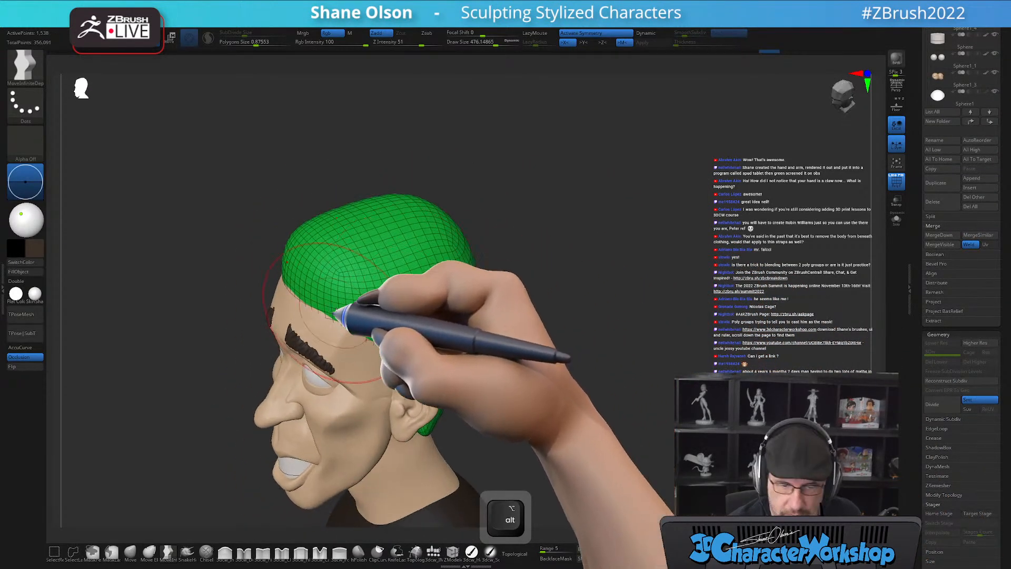
left_click(130, 552)
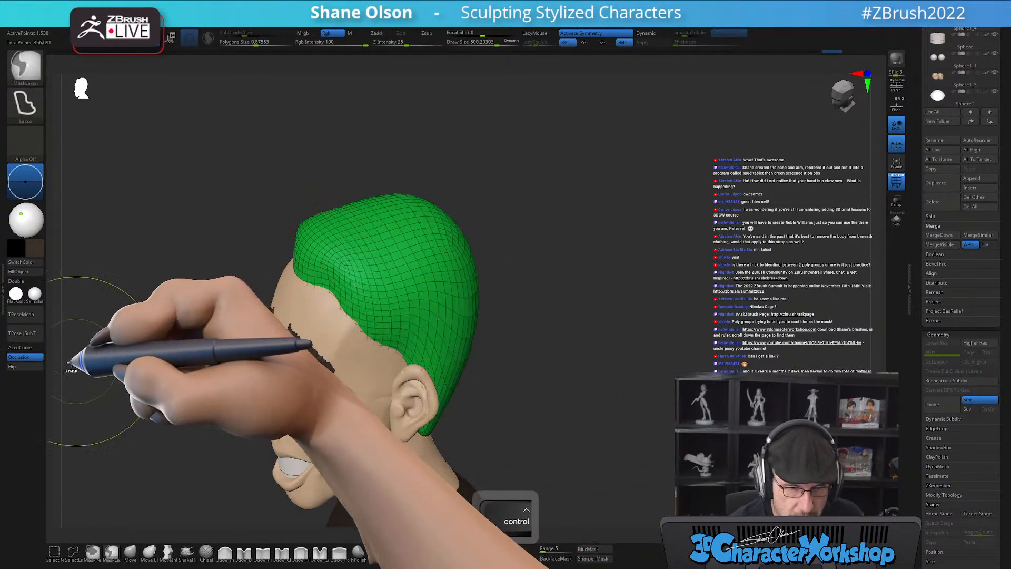
key("ctrl+z")
key("ctrl+z")
left_click(25, 347)
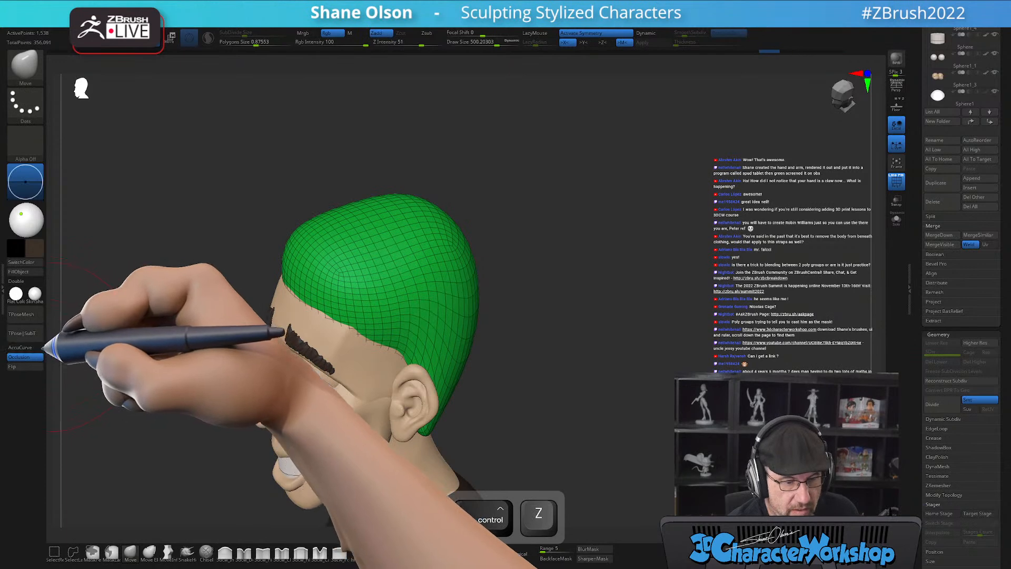
Push the hairline back above the temples with the Move brush and lift the hair on top into a swept-back shape.
mouse_move(345, 334)
right_mouse_down()
mouse_move(364, 300)
mouse_move(357, 283)
mouse_move(384, 309)
mouse_move(371, 324)
right_mouse_up()
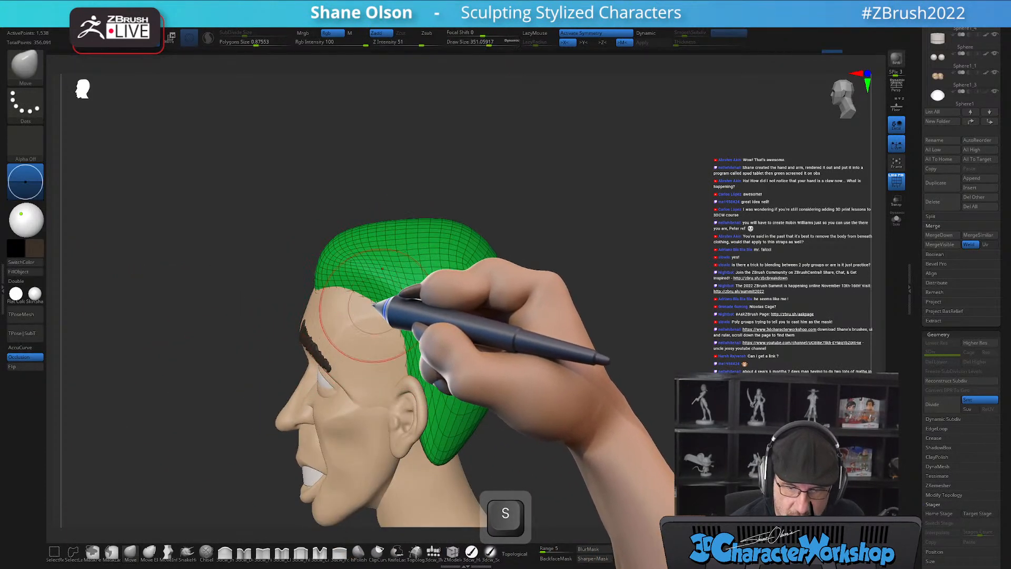
mouse_move(420, 343)
right_mouse_down("alt")
mouse_move(414, 310)
mouse_move(414, 327)
mouse_move(410, 315)
mouse_move(532, 350)
mouse_move(453, 255)
right_mouse_up("alt")
key("s")
left_click_drag(377, 198, 398, 183)
left_click_drag(469, 173, 492, 196)
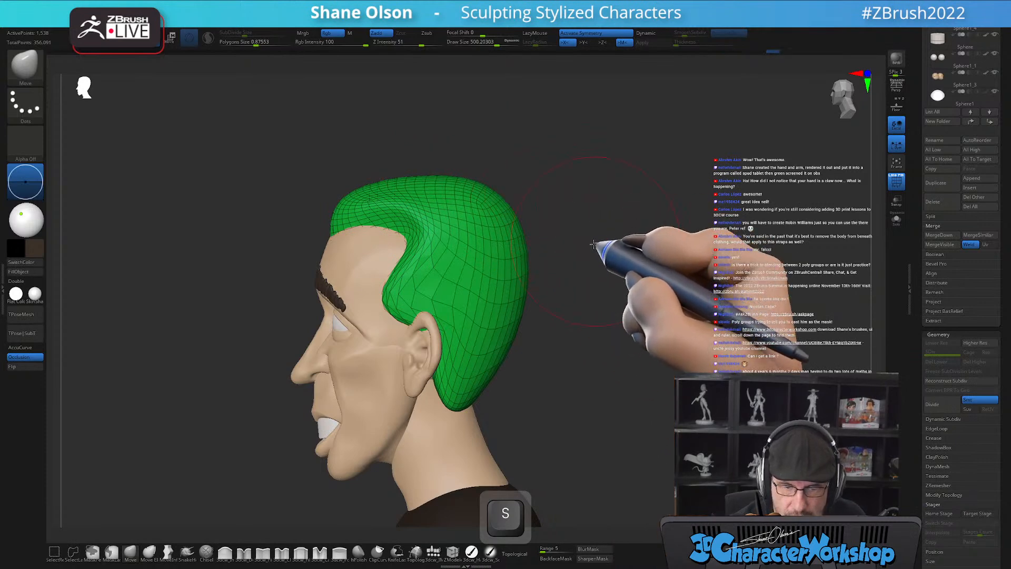
Refine the temple hairline in front of the ears with a smaller Move brush, checking the shape from the front and three-quarter views.
key("shift")
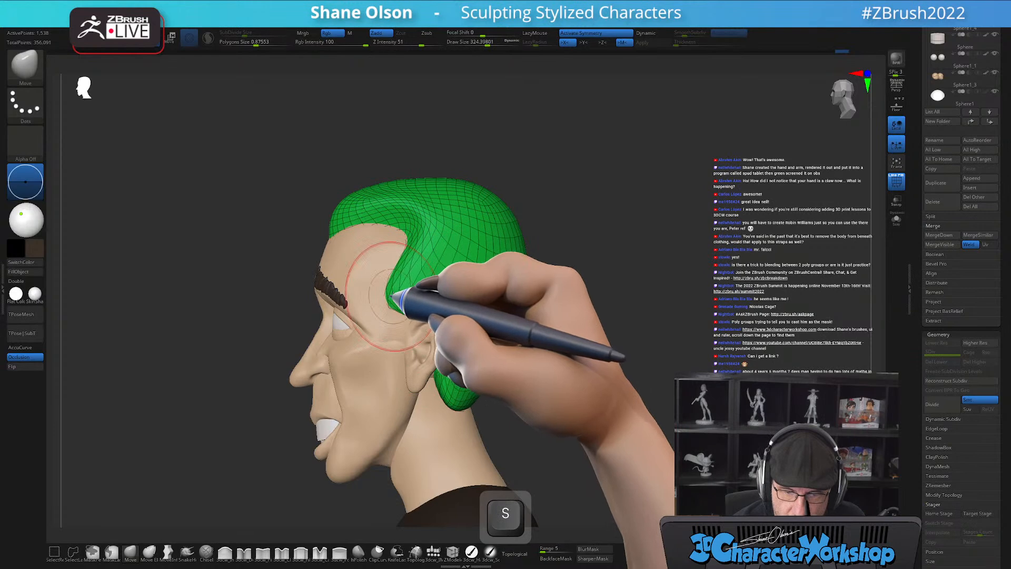
right_click_drag(530, 271, 524, 299, "alt")
mouse_move(433, 316)
right_mouse_down()
mouse_move(399, 317)
mouse_move(427, 298)
mouse_move(421, 304)
mouse_move(542, 343)
mouse_move(566, 339)
mouse_move(544, 354)
right_mouse_up()
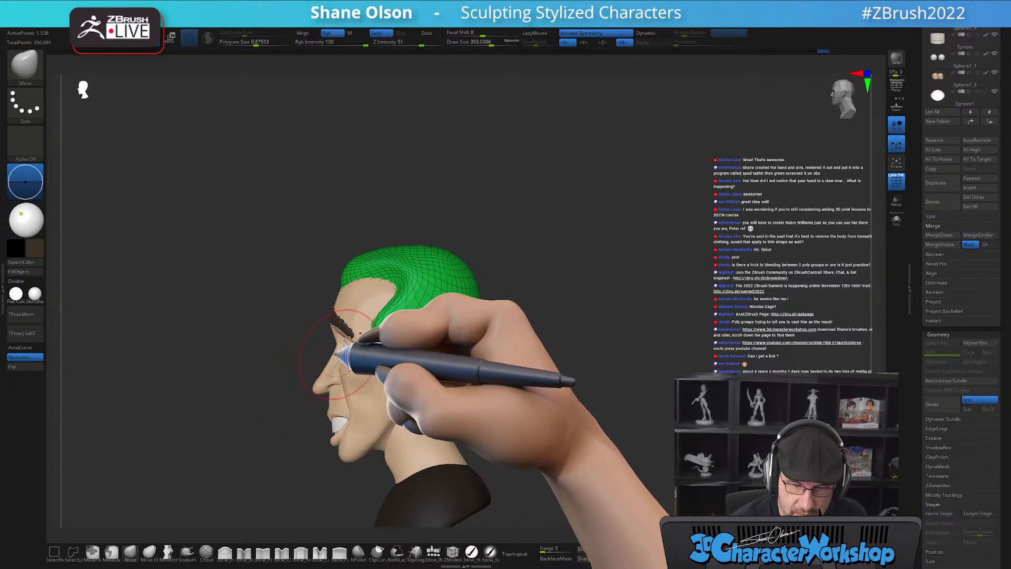
left_click_drag(553, 334, 557, 360)
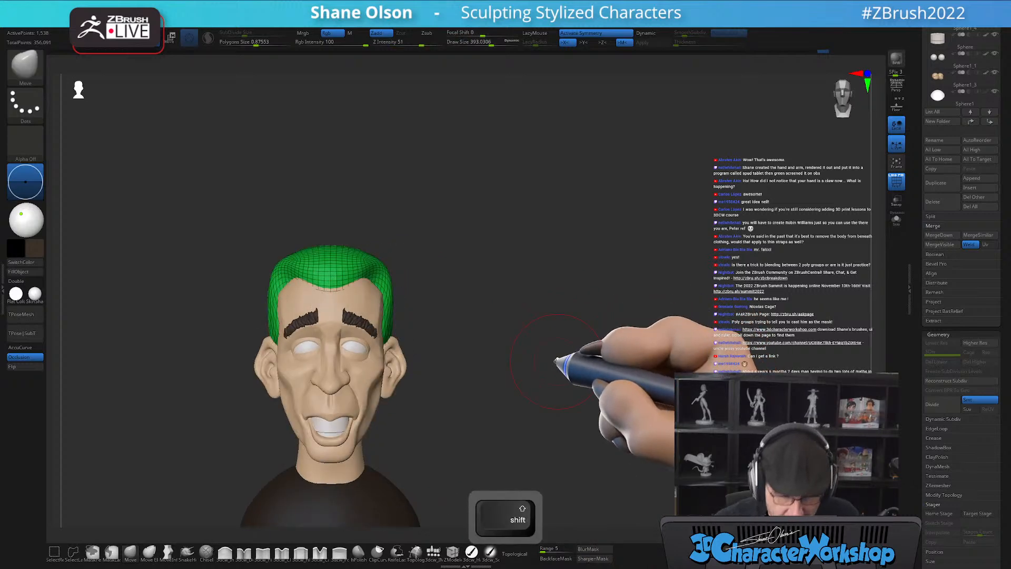
left_click_drag(617, 235, 615, 269)
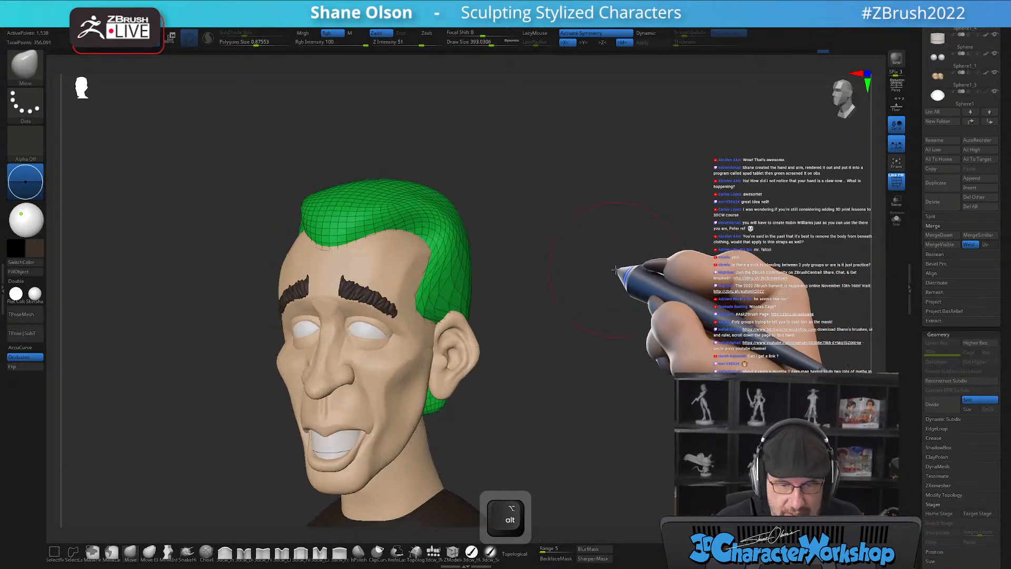
Turn on Sculptris Pro for the Smooth brush, test a subdivide size of 0.70421 on the top hair and undo the stroke.
key("shift")
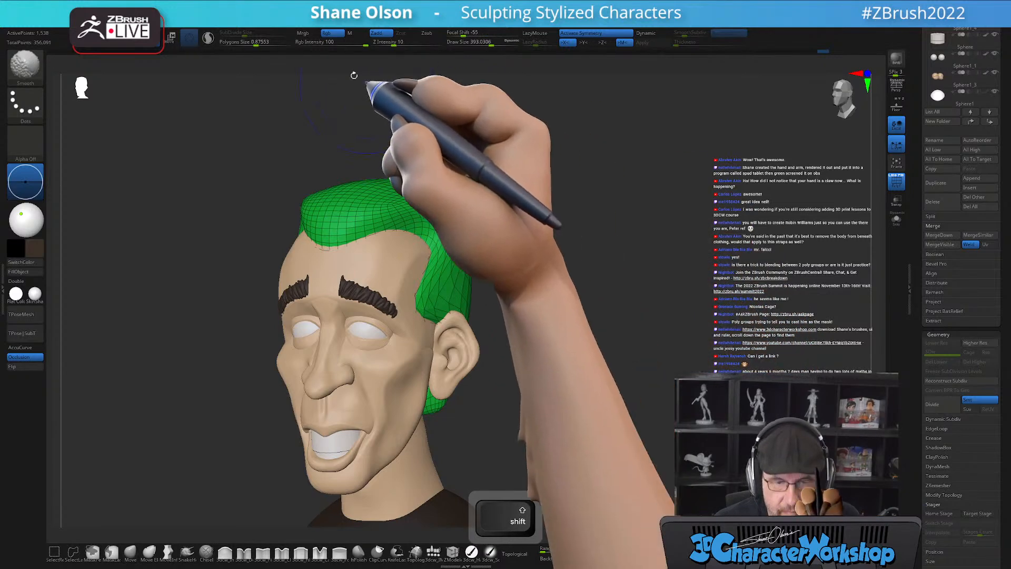
left_click(207, 37)
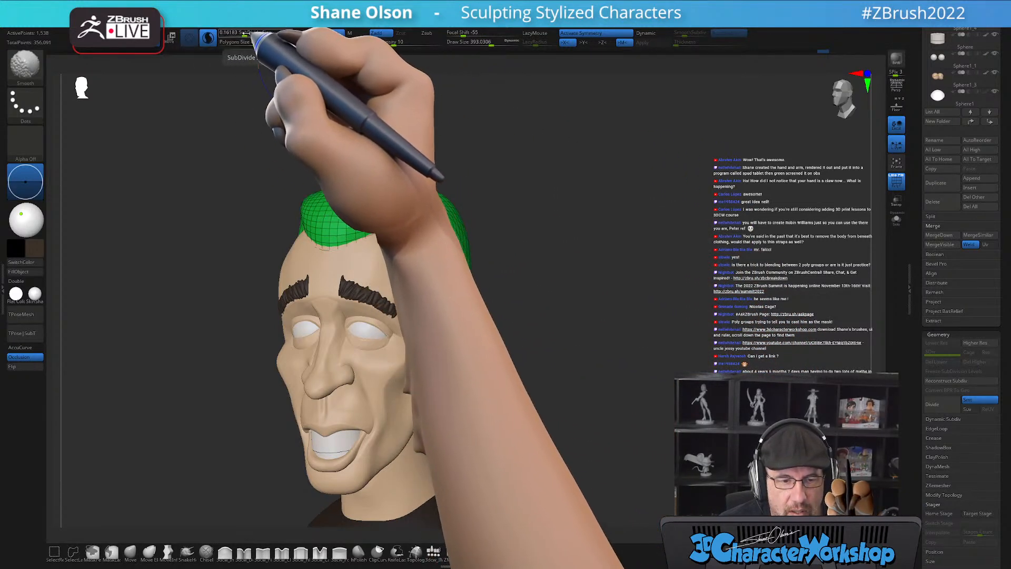
left_click_drag(246, 33, 255, 32)
left_click_drag(364, 203, 378, 206, "shift")
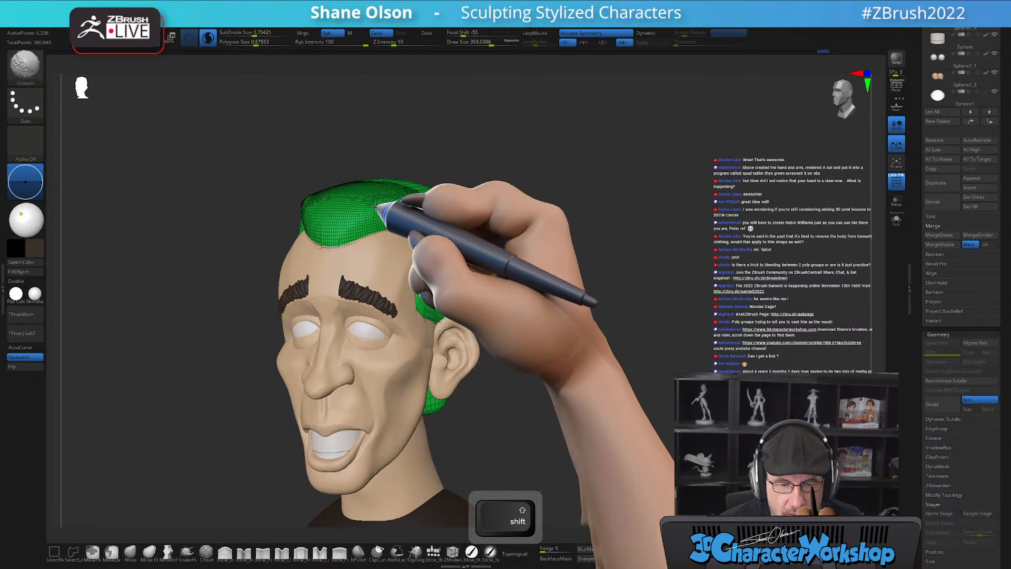
key("ctrl+z")
Set the Smooth brush's subdivide size to 0.92352 and smooth over the sides and back of the hair to retessellate them.
key("shift")
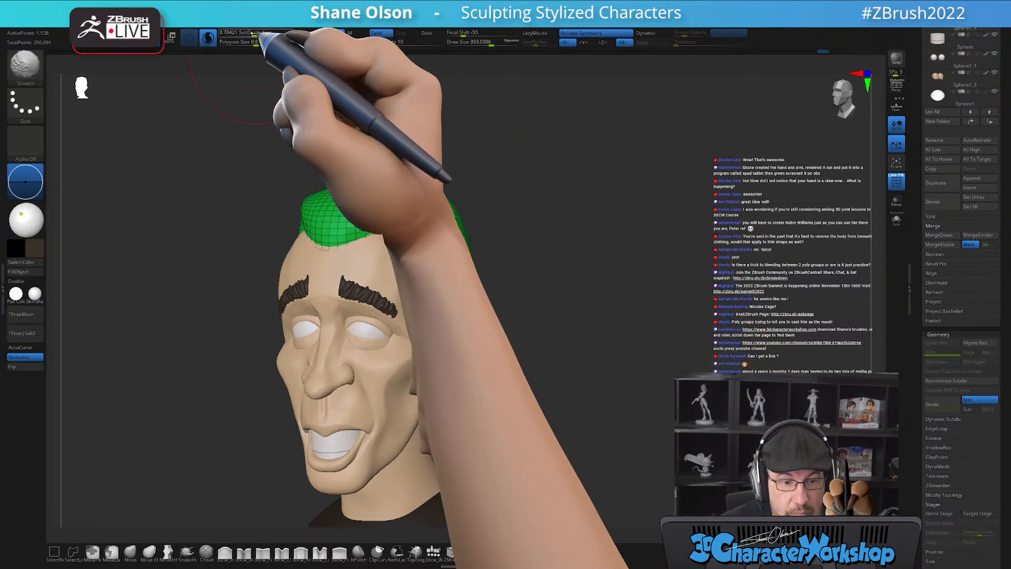
mouse_move(417, 276)
left_mouse_down("shift")
mouse_move(402, 226)
mouse_move(463, 237)
mouse_move(439, 388)
left_mouse_up("shift")
mouse_move(611, 310)
left_mouse_down()
mouse_move(506, 308)
mouse_move(501, 210)
mouse_move(472, 381)
left_mouse_up()
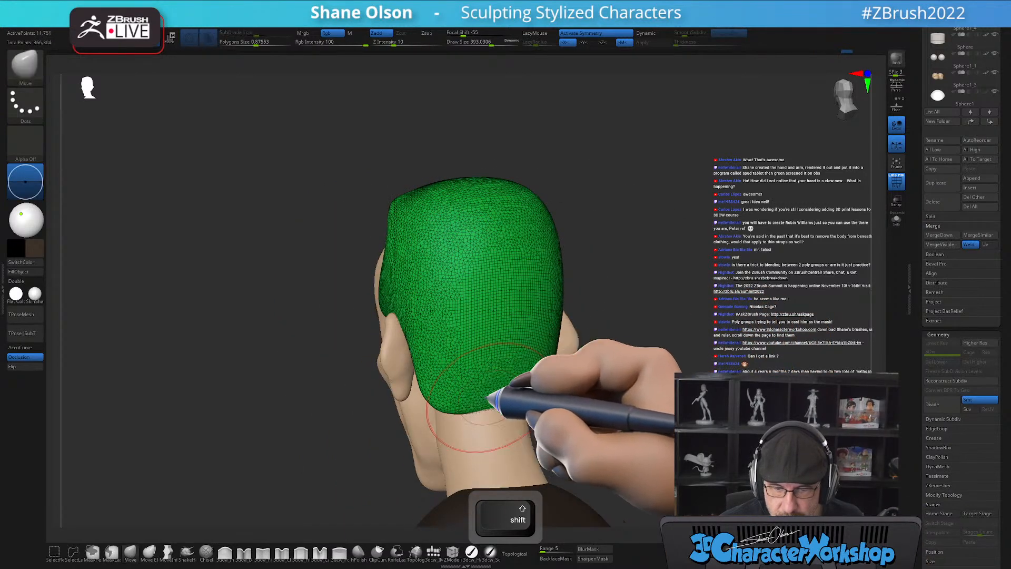
left_click_drag(629, 388, 598, 360, "alt")
Raise the Smooth brush's Z Intensity and smooth the lower edge of the hair at the nape.
left_click_drag(242, 463, 295, 452)
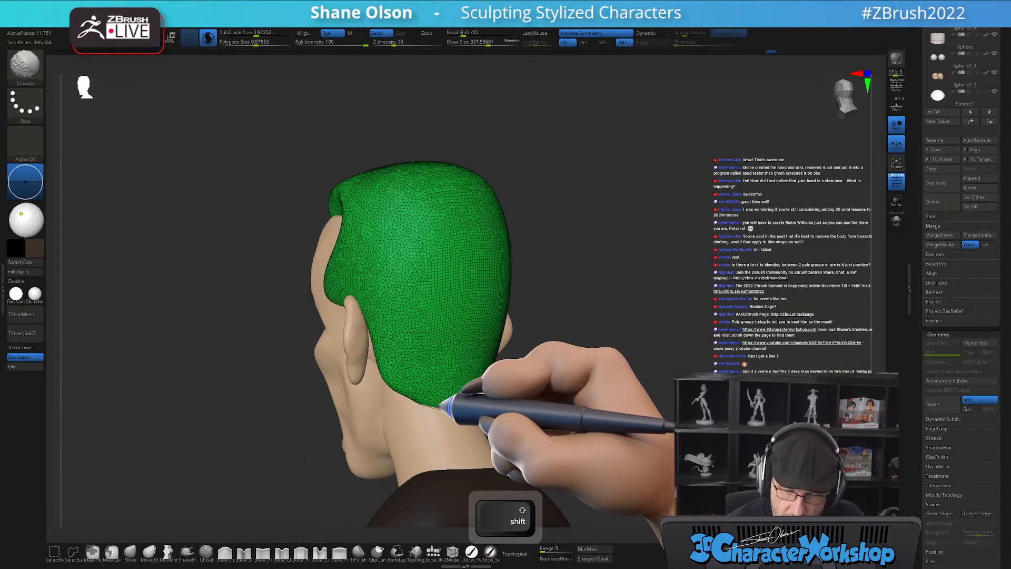
left_click(428, 43)
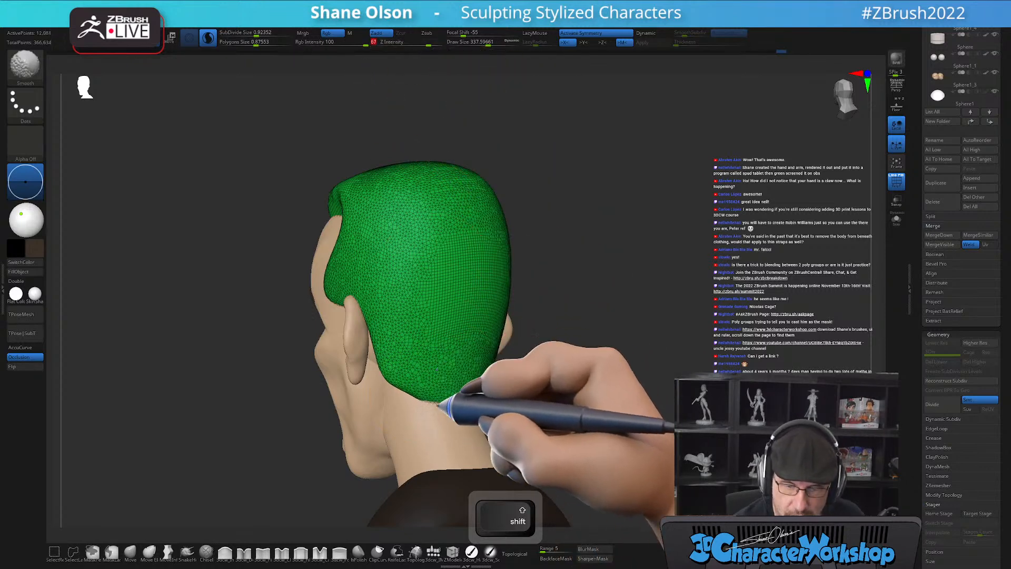
right_click_drag(450, 333, 535, 350, "shift")
Pull a sideburn down in front of the ear with a small Move brush and smooth its shape.
mouse_move(443, 355)
right_mouse_down("alt")
mouse_move(450, 295)
mouse_move(483, 300)
right_mouse_up("alt")
key("s")
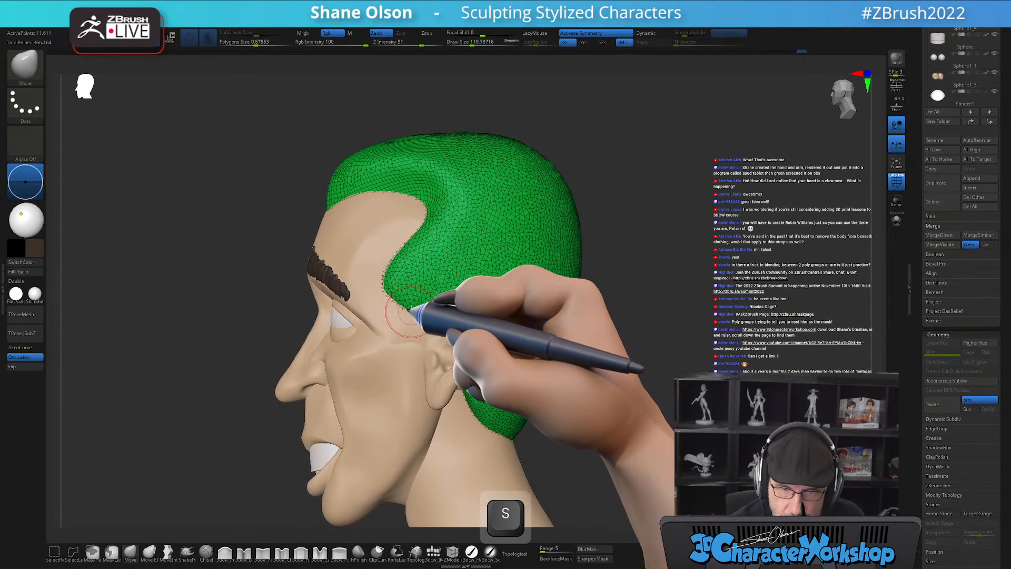
right_click_drag(425, 329, 461, 322)
key("s")
left_click_drag(434, 330, 444, 330)
right_click_drag(443, 330, 395, 360)
key("s")
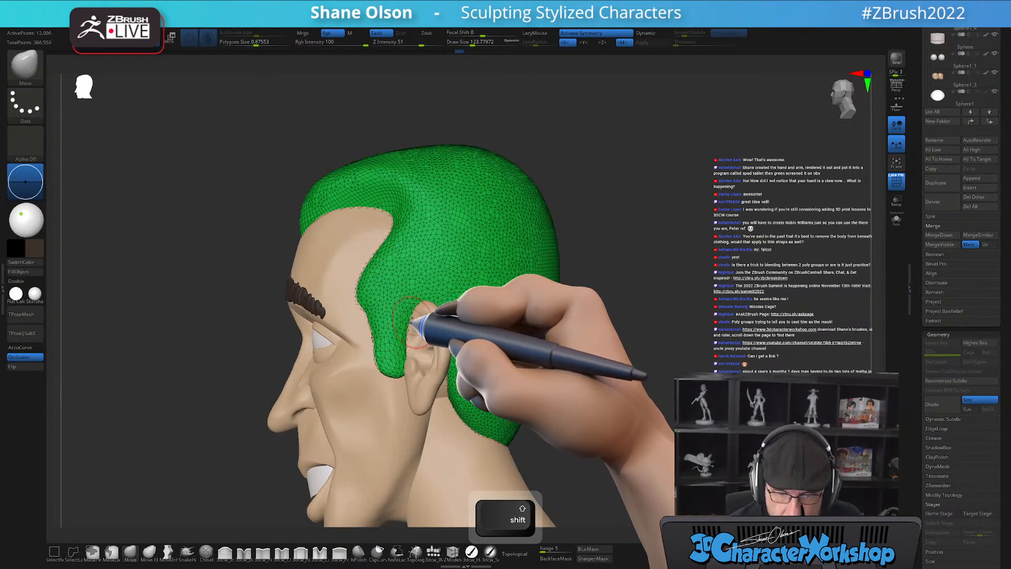
right_click_drag(413, 323, 422, 345, "shift")
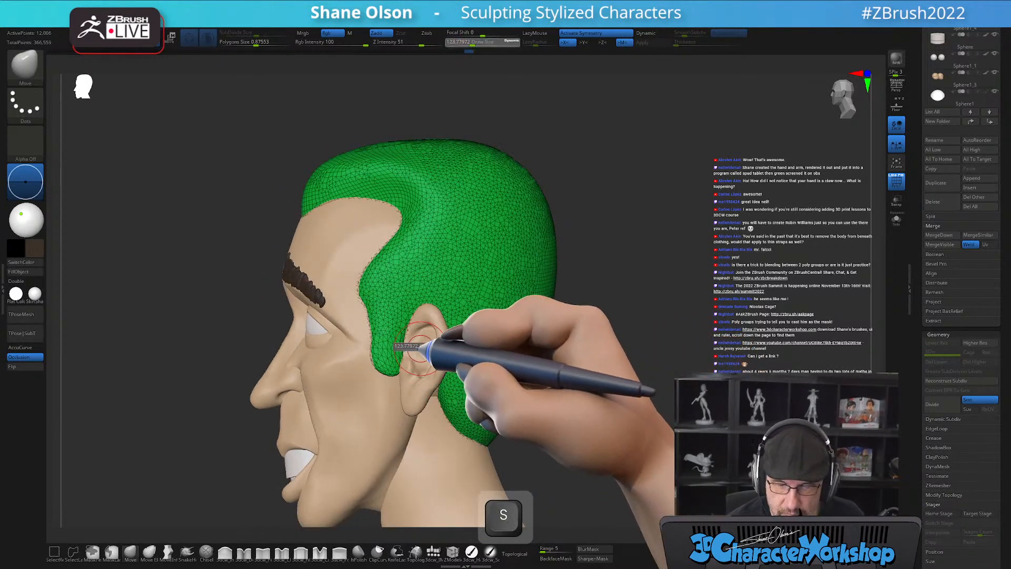
Adjust the hair at the temple and smooth the front hairline above the forehead.
right_click_drag(402, 289, 404, 334, "alt")
mouse_move(400, 293)
right_mouse_down("alt")
mouse_move(458, 271)
mouse_move(447, 253)
mouse_move(510, 246)
right_mouse_up("alt")
mouse_move(429, 253)
right_mouse_down()
mouse_move(440, 254)
mouse_move(353, 273)
right_mouse_up()
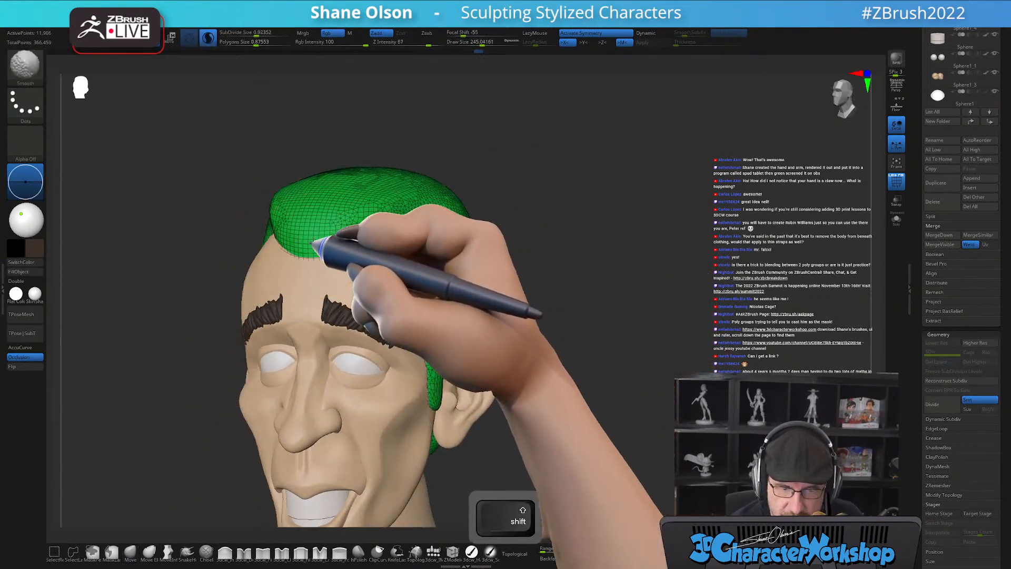
right_click_drag(416, 221, 419, 255)
mouse_move(446, 290)
right_mouse_down()
mouse_move(458, 275)
mouse_move(474, 286)
mouse_move(424, 337)
mouse_move(428, 289)
mouse_move(451, 290)
mouse_move(458, 271)
mouse_move(392, 302)
mouse_move(402, 307)
right_mouse_up()
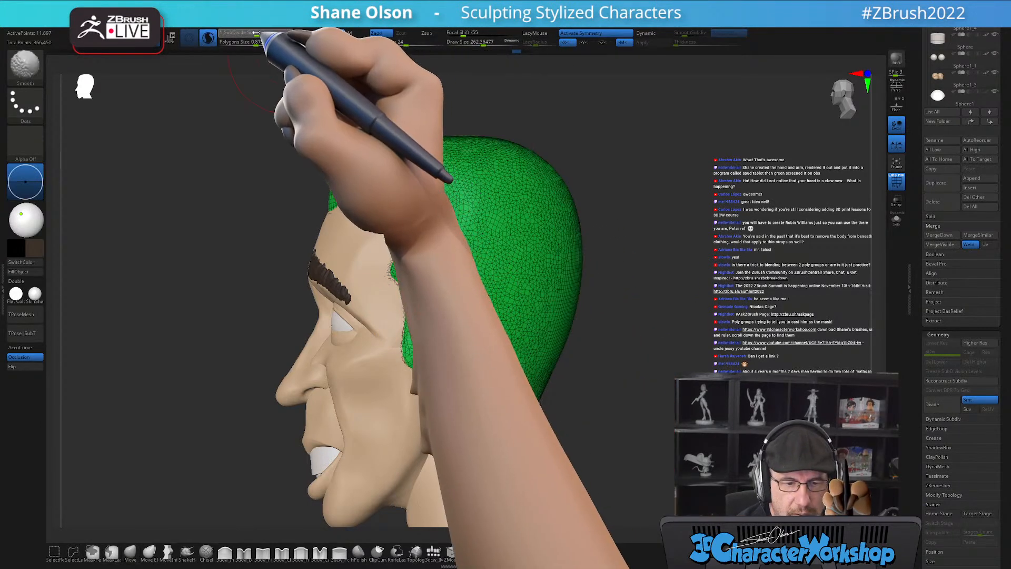
Set the Smooth brush's subdivide size to 0.42121 and refine the sideburn, temple and front hair with smoothing and Move strokes.
key("shift")
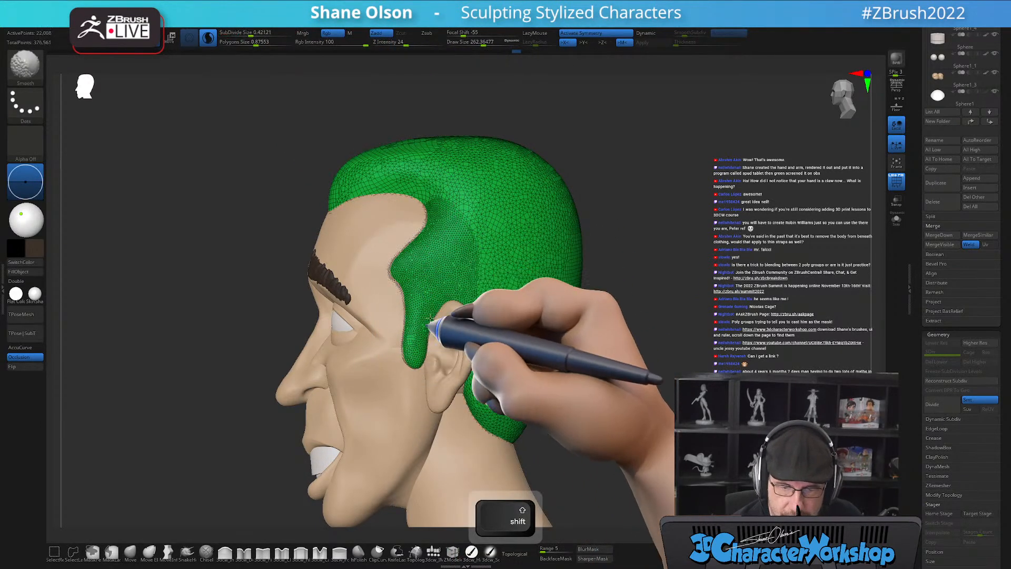
right_click_drag(480, 344, 484, 343)
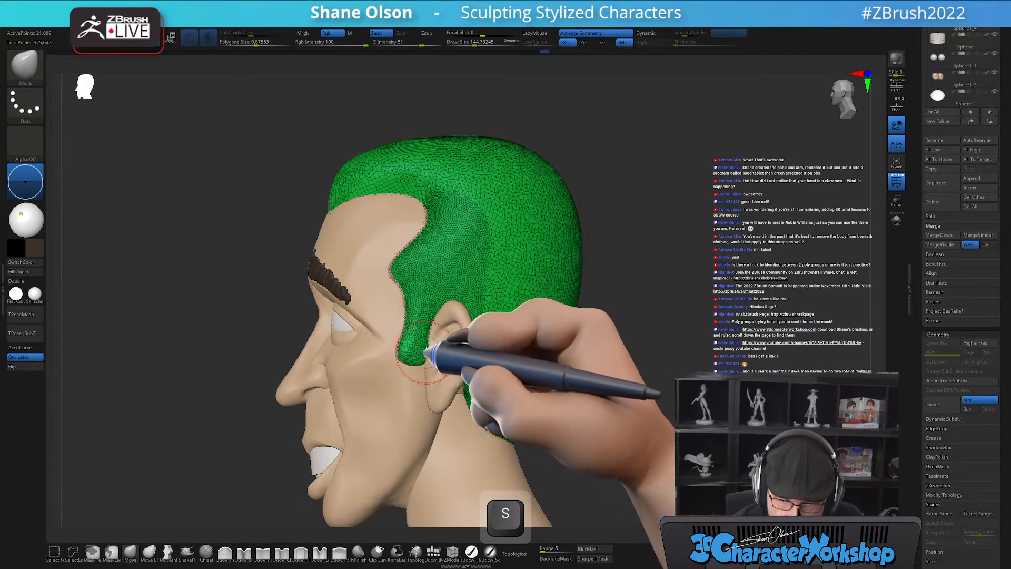
key("s")
mouse_move(428, 257)
right_mouse_down()
mouse_move(415, 259)
mouse_move(458, 238)
right_mouse_up()
mouse_move(458, 238)
left_mouse_down("shift")
mouse_move(380, 190)
mouse_move(293, 192)
left_mouse_up("shift")
mouse_move(466, 253)
right_mouse_down()
mouse_move(508, 267)
mouse_move(479, 271)
mouse_move(508, 278)
right_mouse_up()
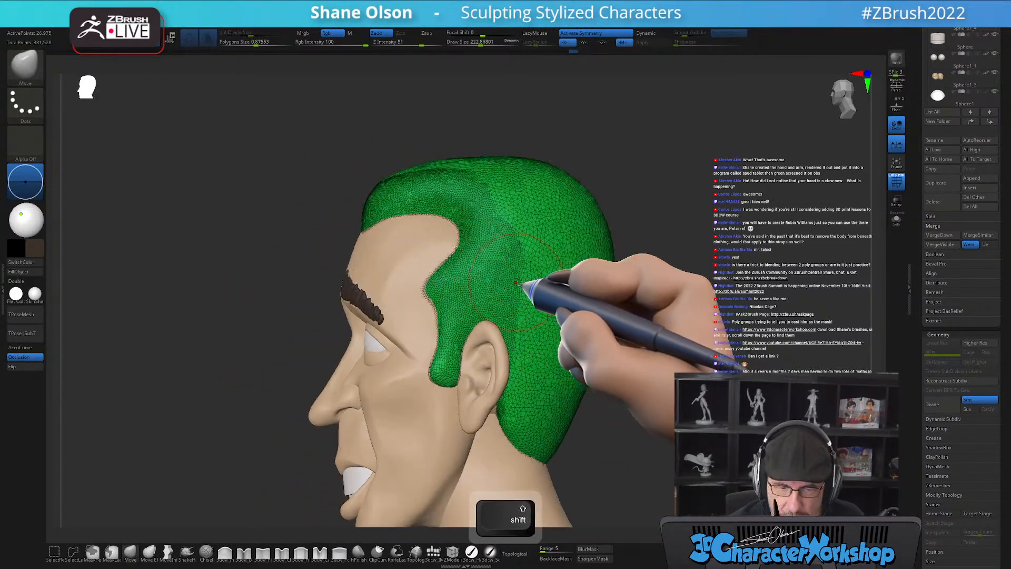
right_click_drag(695, 411, 653, 362, "alt")
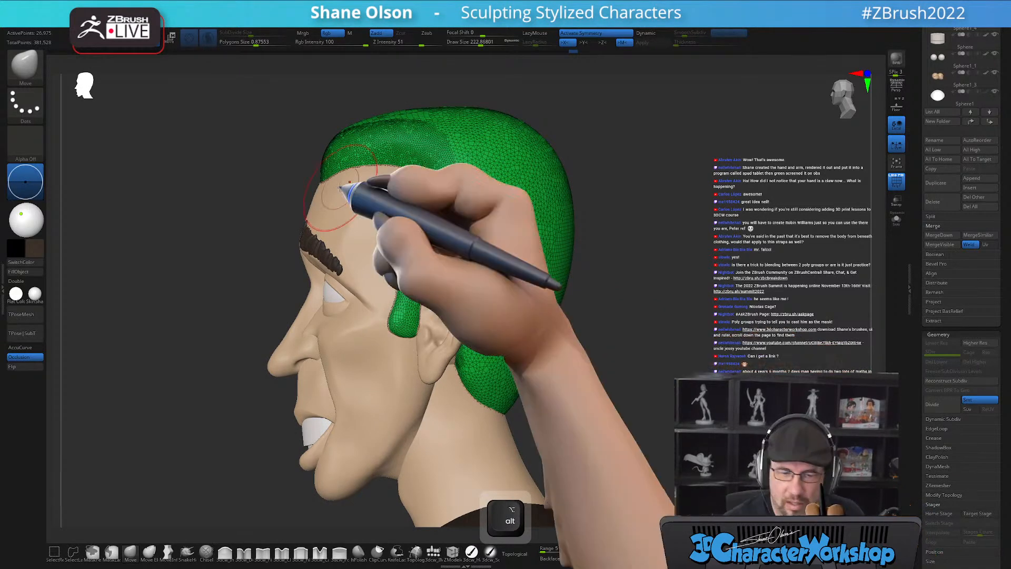
Reshape the front volume of the hair above the forehead with an enlarged infinite-depth Move brush.
right_click_drag(334, 199, 340, 232, "alt")
left_click(165, 551)
key("ctrl+z")
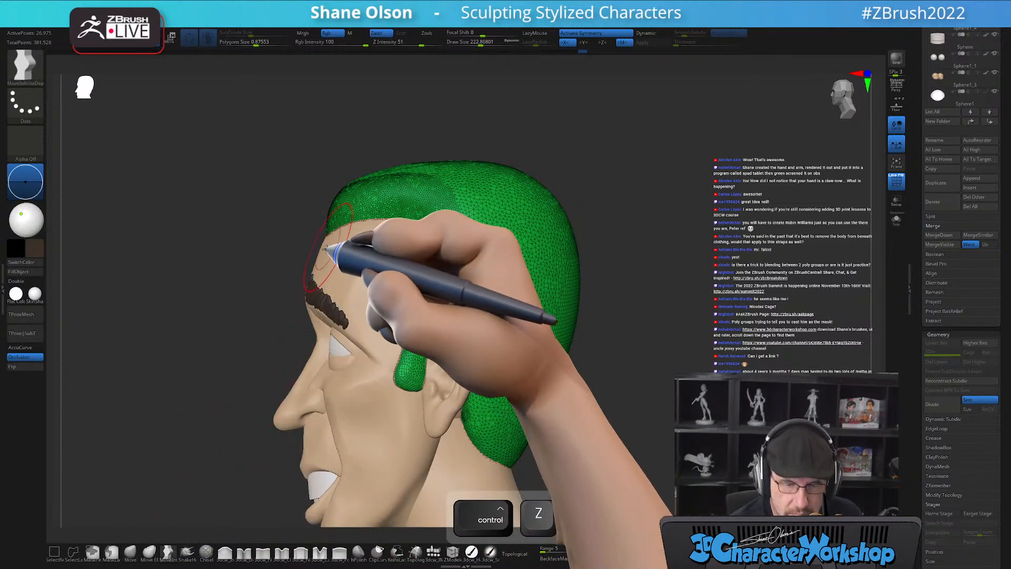
key("s")
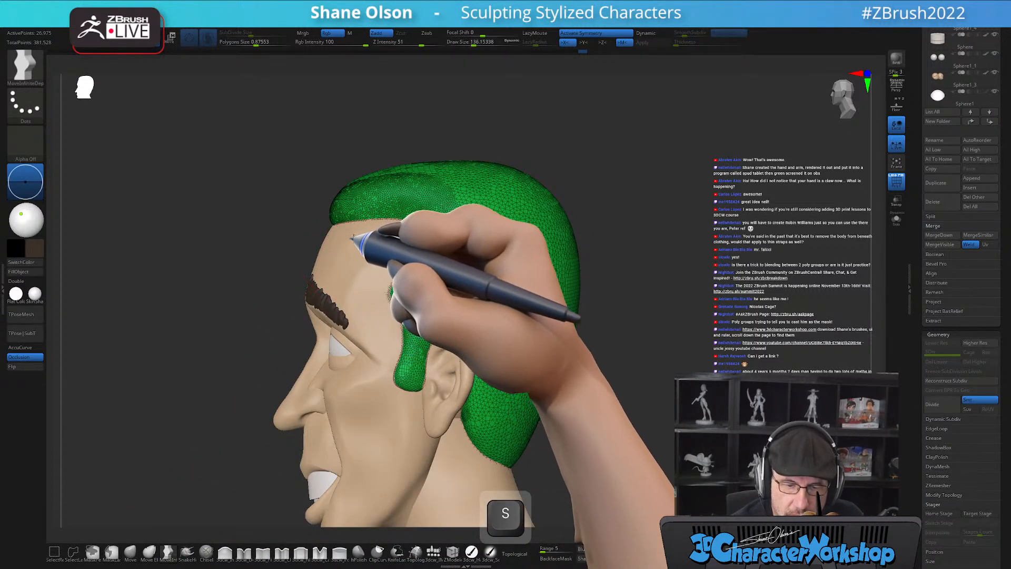
mouse_move(378, 228)
right_mouse_down()
mouse_move(414, 263)
mouse_move(388, 262)
mouse_move(372, 235)
right_mouse_up()
key("s")
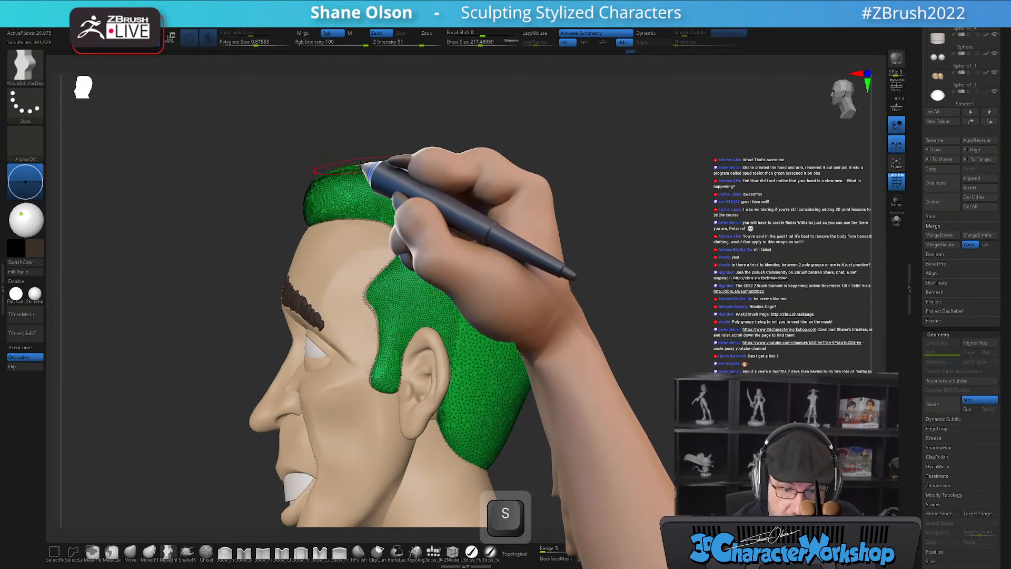
Raise and round the top front of the hair into a fuller swept-back shape with the Move brush.
left_click(130, 551)
left_click_drag(423, 167, 459, 163)
mouse_move(400, 170)
right_mouse_down()
mouse_move(412, 179)
mouse_move(410, 205)
right_mouse_up()
left_click_drag(377, 144, 406, 167)
mouse_move(406, 167)
right_mouse_down()
mouse_move(427, 203)
mouse_move(408, 141)
mouse_move(614, 293)
mouse_move(587, 287)
mouse_move(578, 307)
mouse_move(634, 255)
right_mouse_up()
mouse_move(142, 496)
right_mouse_down()
mouse_move(166, 437)
mouse_move(485, 254)
right_mouse_up()
Enable AccuCurve and pull the temple hairline into a sharper corner with the Move brush at Draw Size about 71.
left_click(20, 348)
key("s")
key("s")
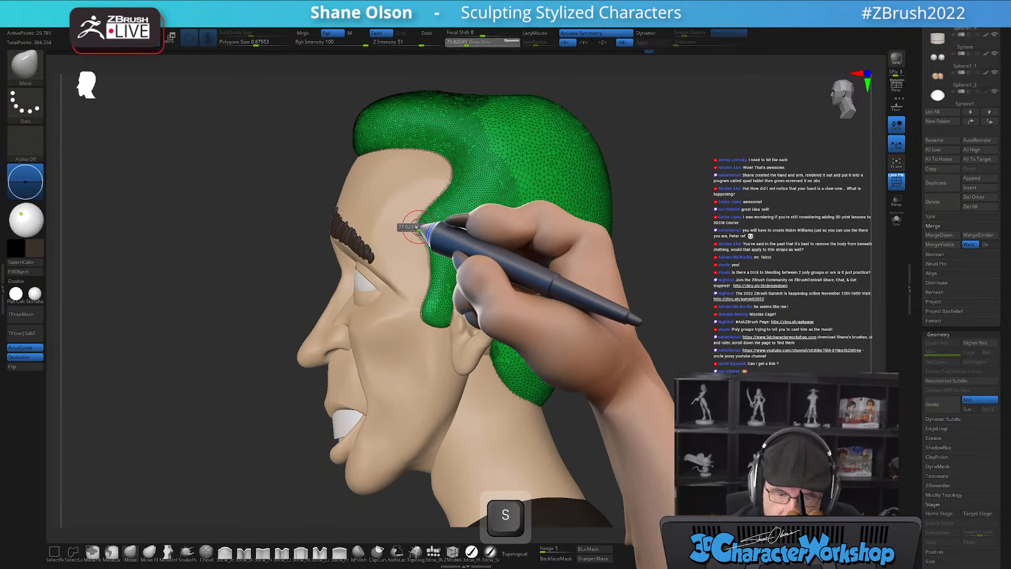
mouse_move(637, 334)
right_mouse_down("alt")
mouse_move(609, 339)
mouse_move(614, 349)
mouse_move(588, 363)
right_mouse_up("alt")
key("shift")
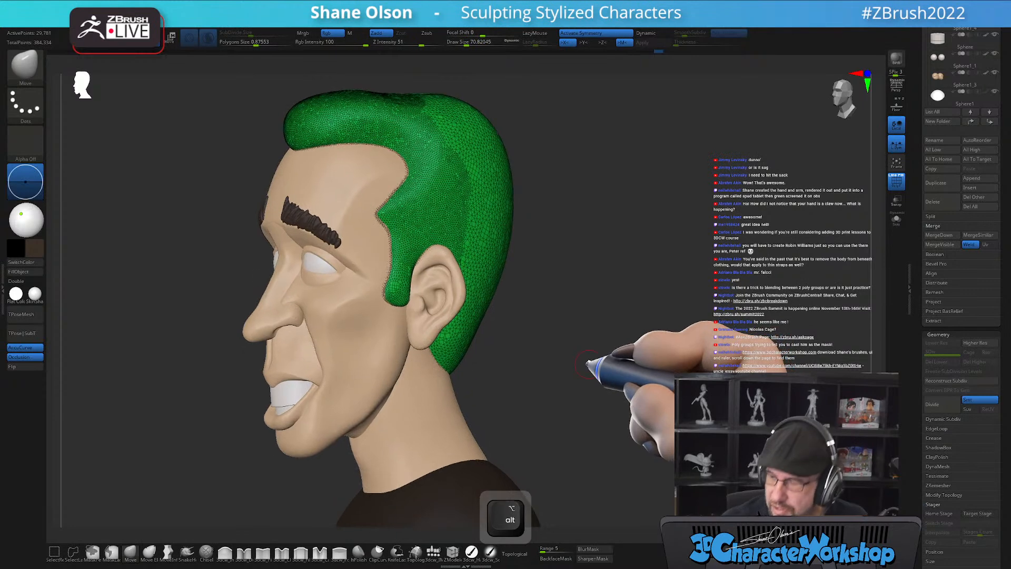
Hide the polygon wireframe and review the whole bust from the front, side and three-quarter views.
key("shift+f")
mouse_move(589, 361)
right_mouse_down()
mouse_move(605, 351)
mouse_move(625, 295)
mouse_move(614, 237)
mouse_move(591, 221)
mouse_move(569, 284)
mouse_move(603, 301)
mouse_move(614, 327)
mouse_move(605, 334)
mouse_move(621, 329)
right_mouse_up()
left_click_drag(621, 330, 593, 332, "shift")
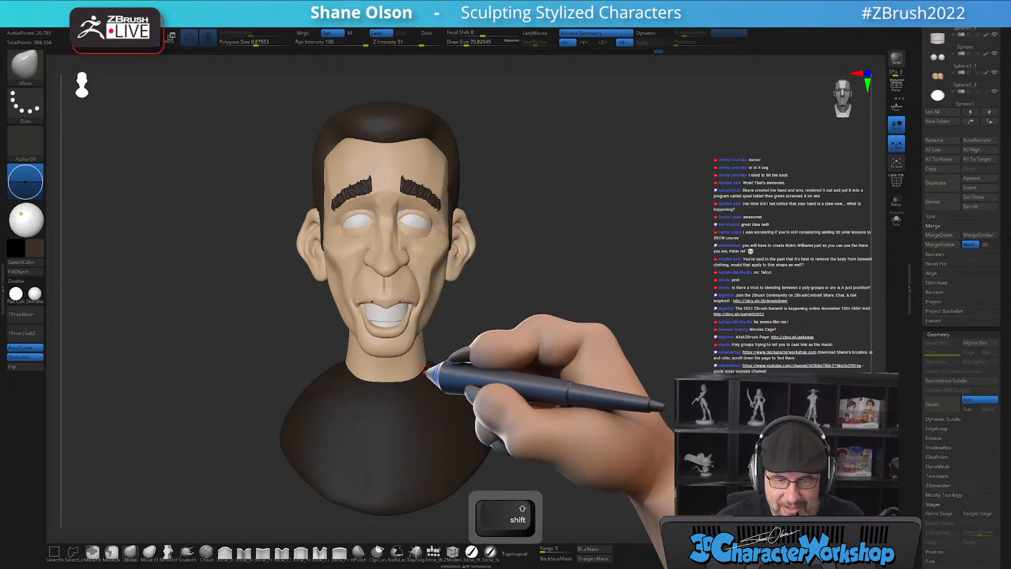
left_click_drag(560, 388, 605, 356, "shift")
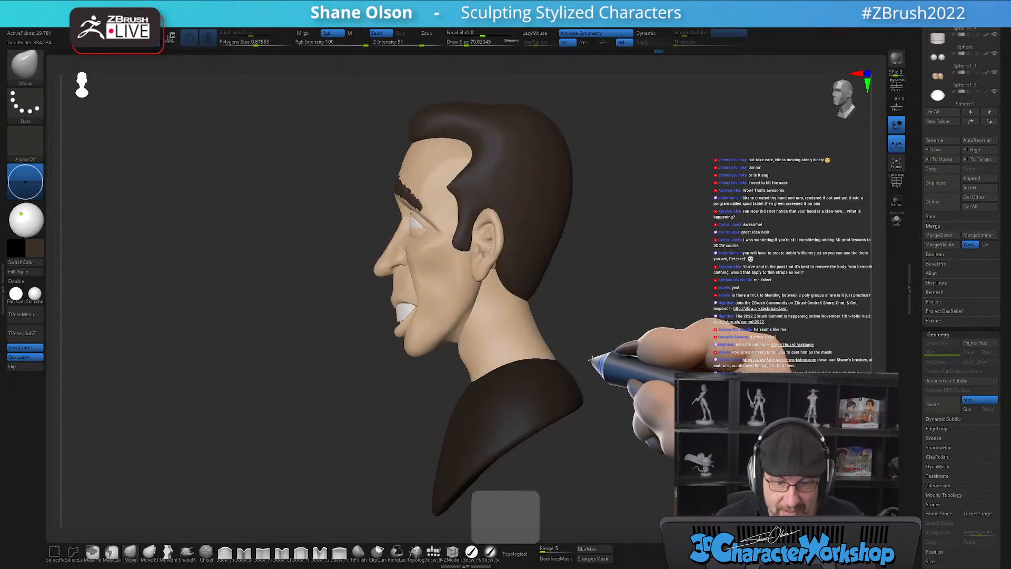
left_click_drag(660, 314, 592, 322)
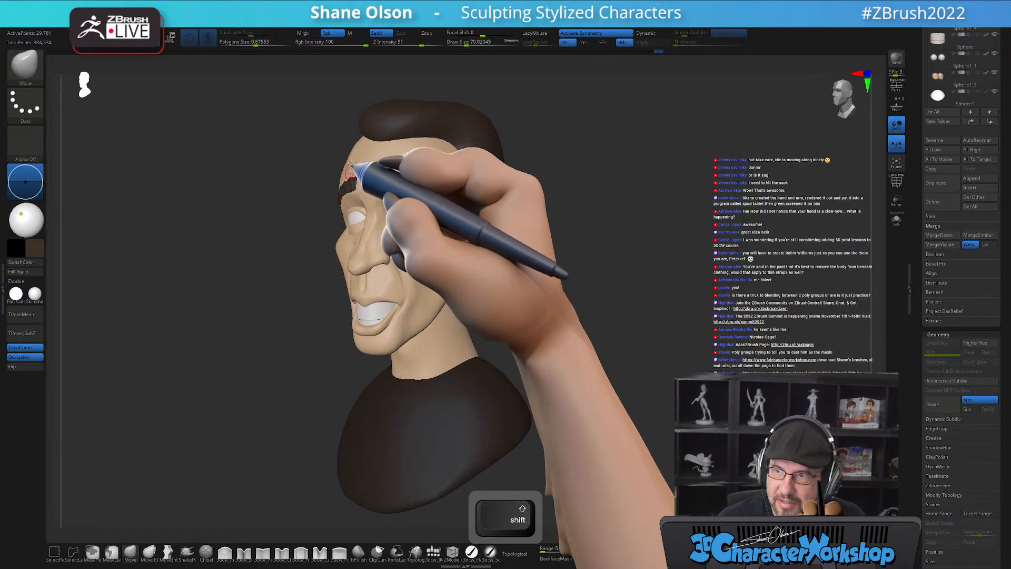
left_click_drag(642, 259, 632, 278, "alt")
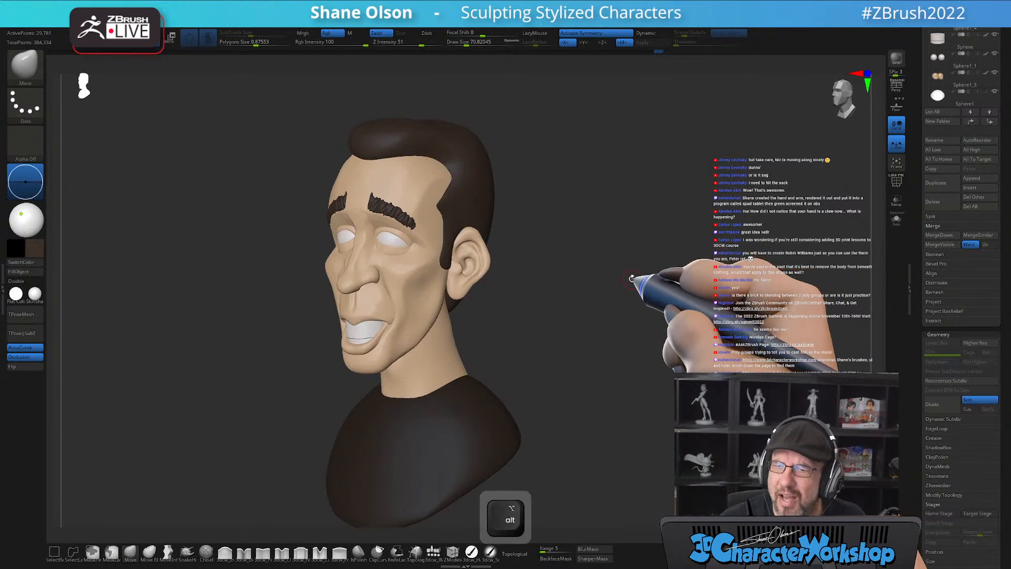
left_click_drag(594, 349, 599, 329, "alt")
Select the shirt and give it a medium blue color.
left_click(475, 419, "alt")
left_click(25, 182)
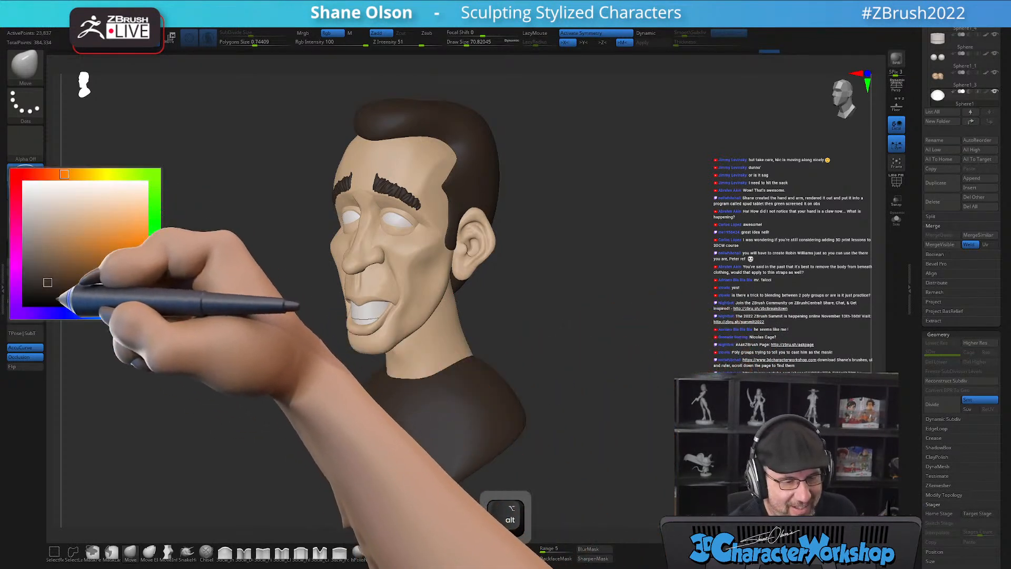
left_click(101, 313)
left_click(68, 239)
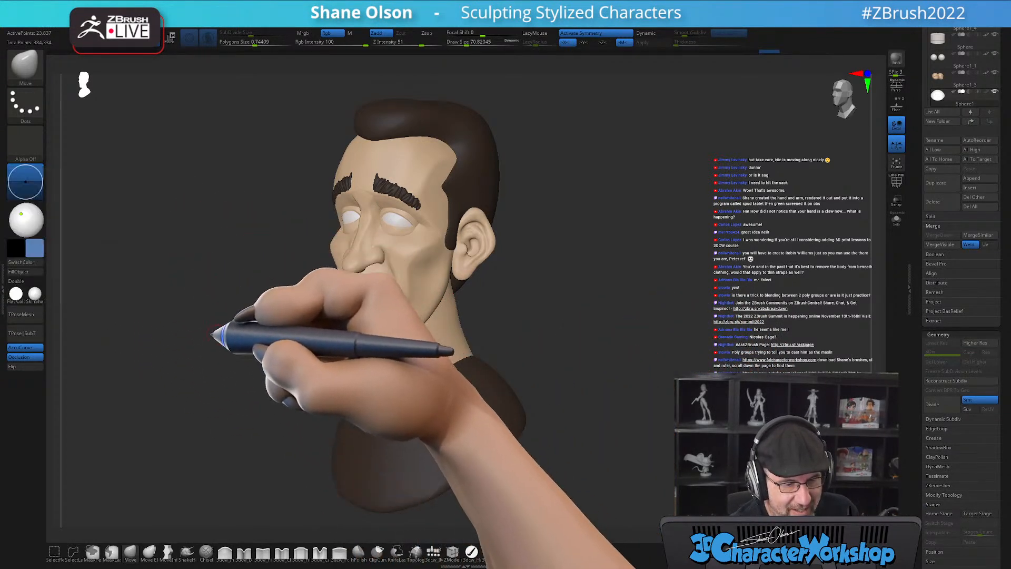
key("ctrl+f")
left_click_drag(159, 447, 166, 448, "shift")
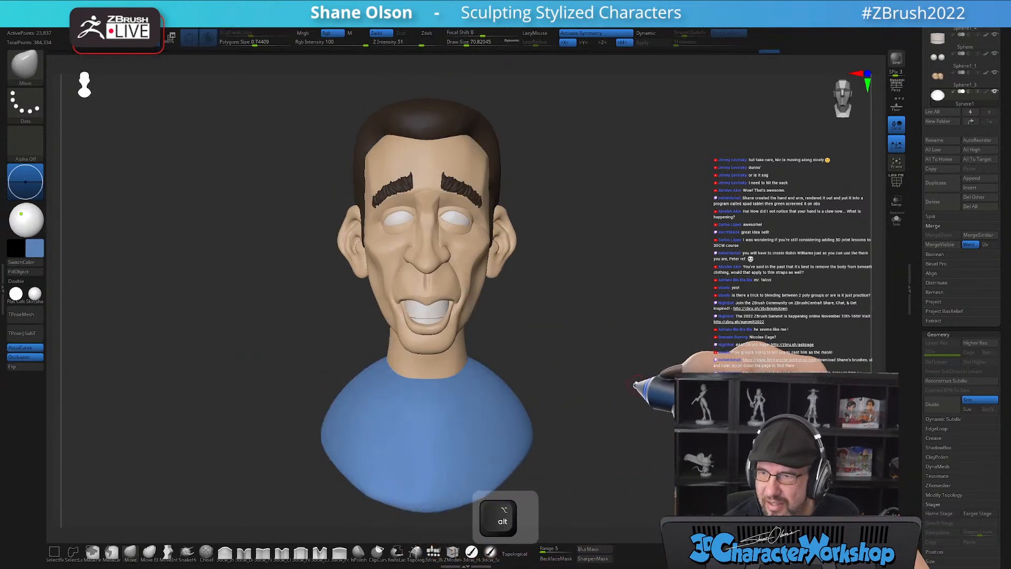
left_click_drag(632, 388, 626, 370, "alt")
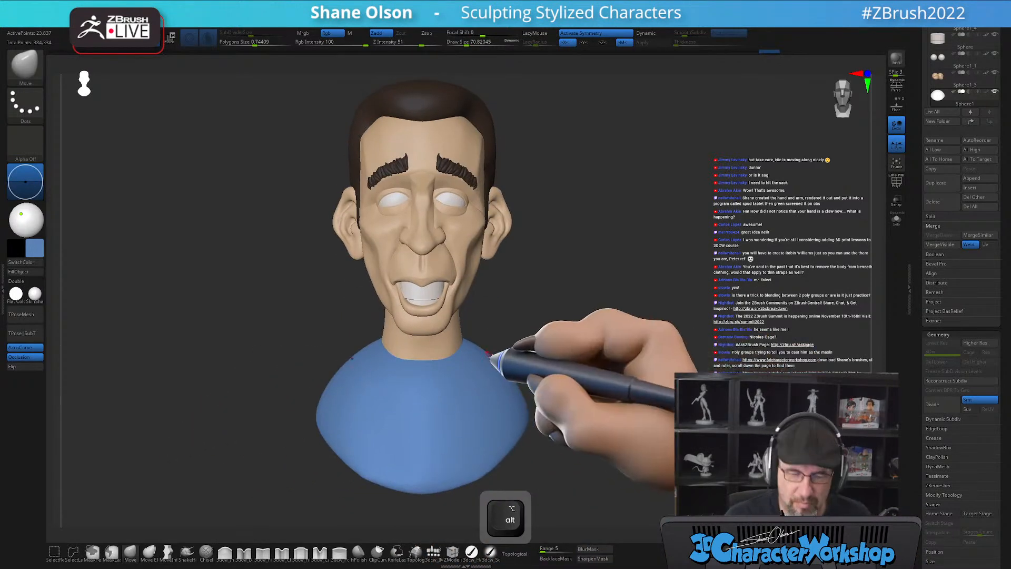
Darken the shirt color to a deep navy and fill the object with it.
left_click(33, 247)
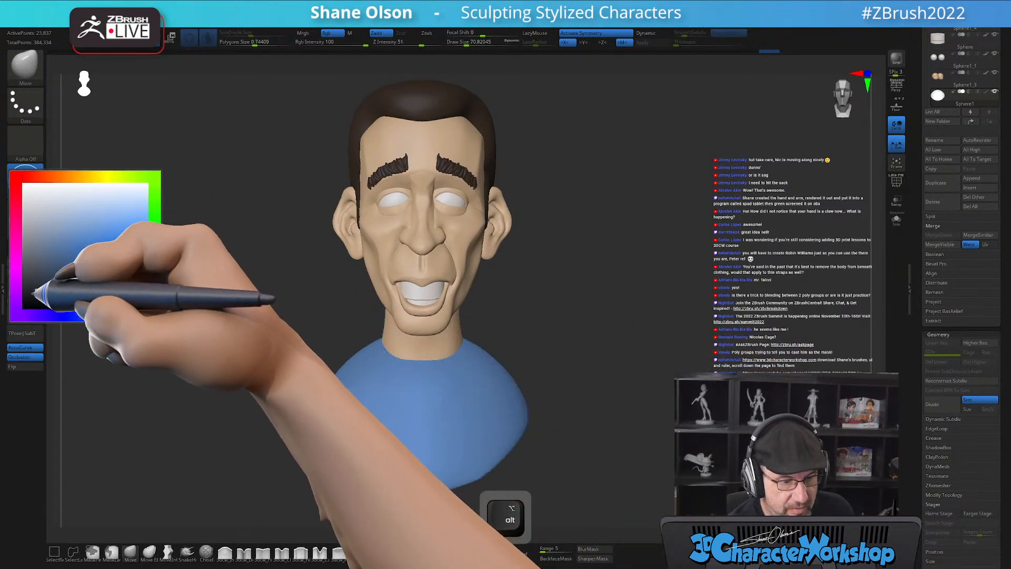
left_click(40, 294)
key("ctrl+f")
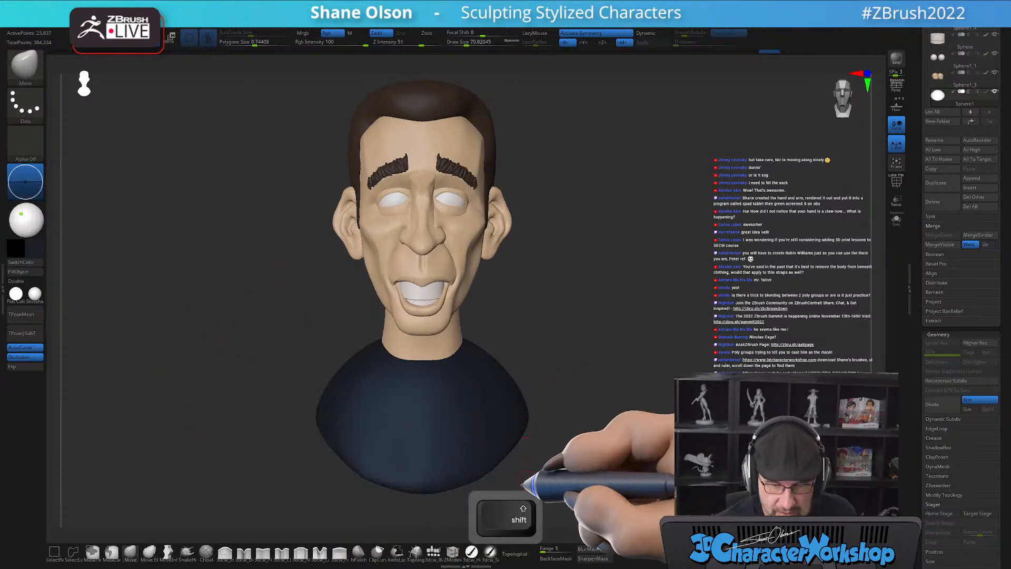
left_click(472, 551)
left_click(20, 272)
key("shift+f")
key("shift+f")
mouse_move(580, 419)
left_mouse_down()
mouse_move(572, 421)
mouse_move(577, 410)
mouse_move(580, 418)
left_mouse_up()
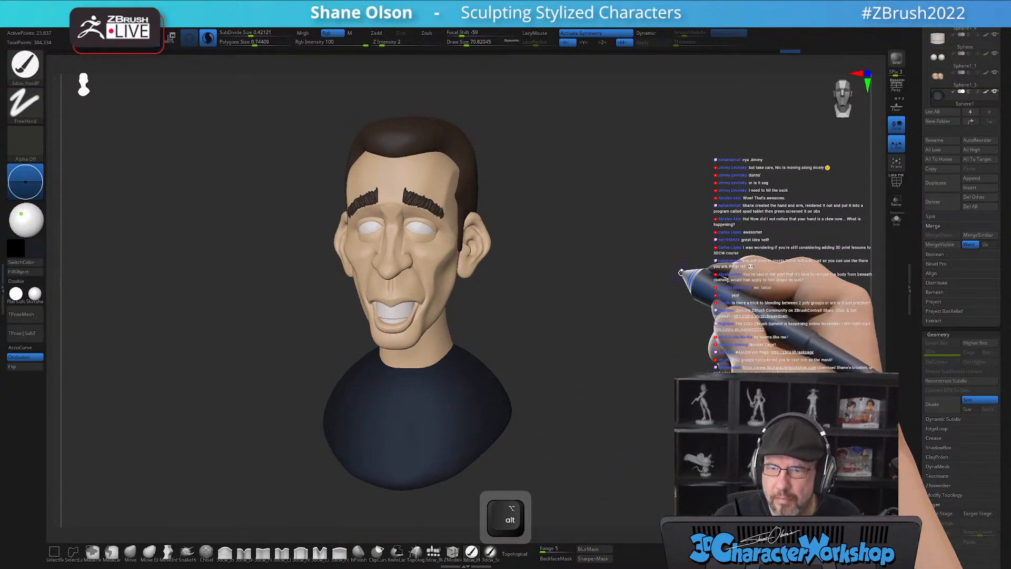
left_click_drag(677, 275, 684, 291, "shift")
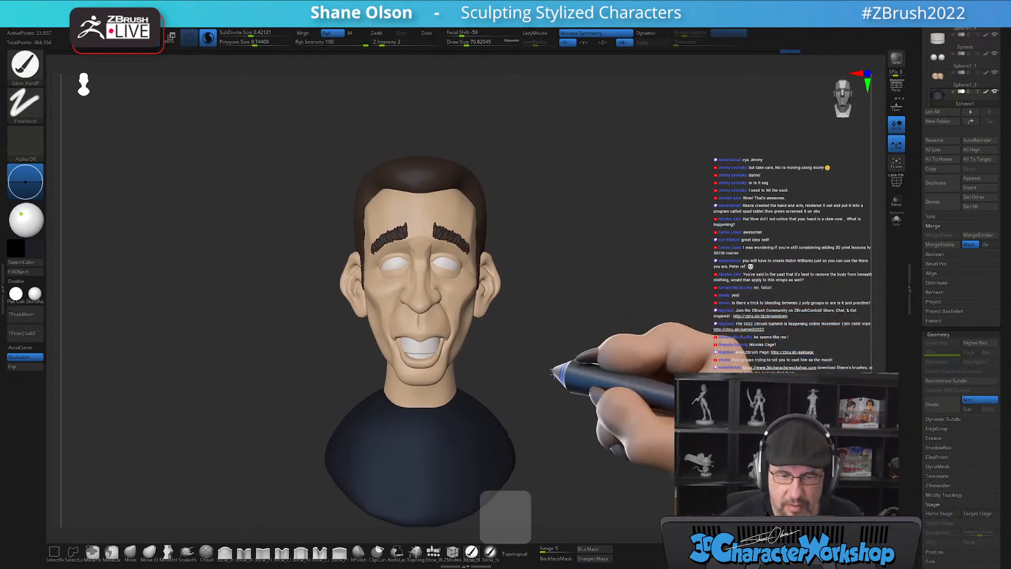
Select the head and adjust its jaw and cheek outline with a large Move brush, undoing the unwanted stroke.
mouse_move(575, 357)
left_mouse_down("alt")
mouse_move(621, 361)
mouse_move(599, 378)
mouse_move(575, 339)
mouse_move(541, 327)
mouse_move(565, 323)
left_mouse_up("alt")
left_click(129, 553)
key("s")
left_click_drag(569, 317, 548, 317, "alt")
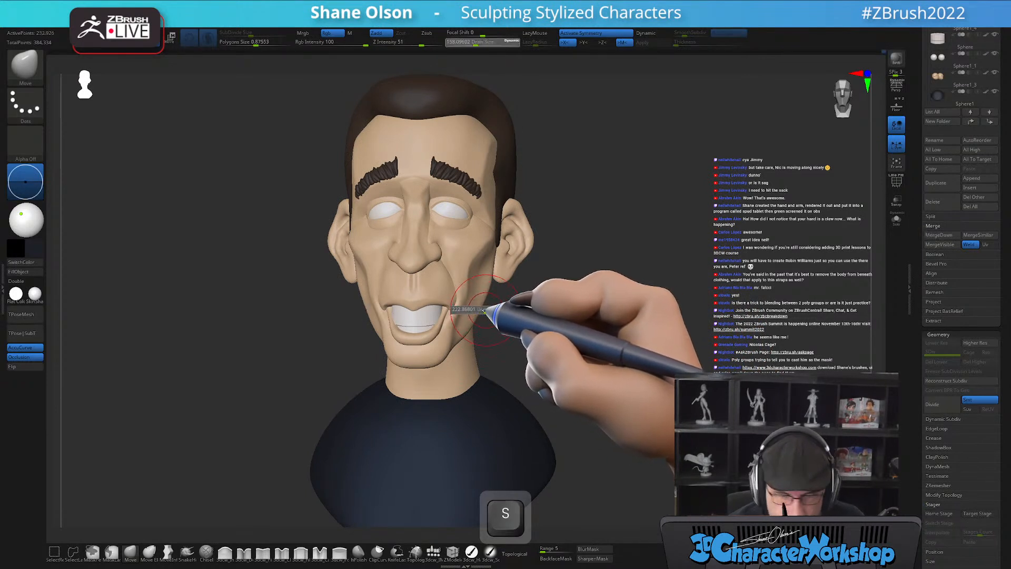
left_click_drag(491, 297, 531, 314)
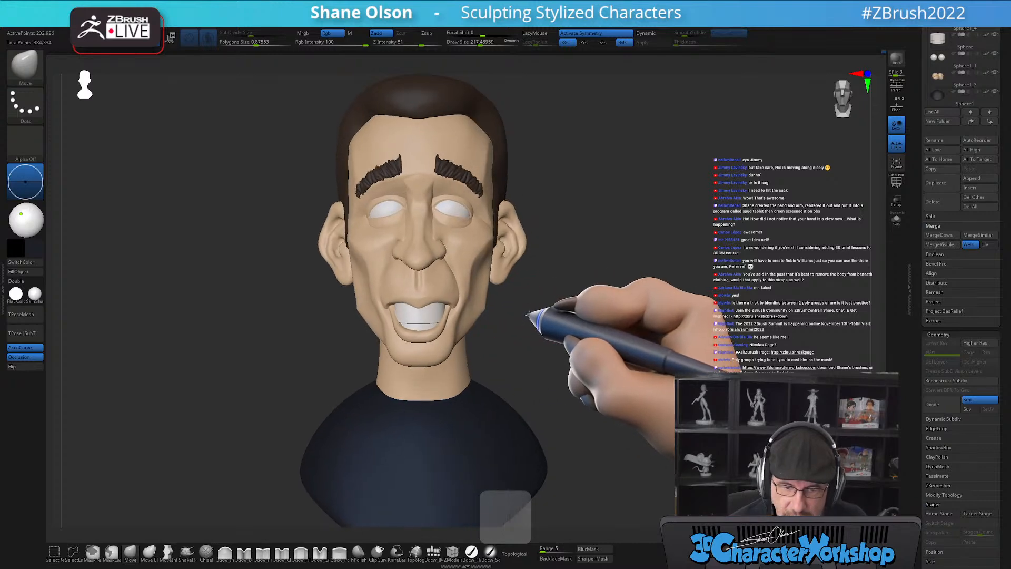
mouse_move(525, 354)
left_mouse_down()
mouse_move(566, 355)
mouse_move(472, 363)
mouse_move(500, 300)
mouse_move(569, 285)
mouse_move(515, 284)
mouse_move(564, 309)
mouse_move(483, 296)
left_mouse_up()
key("ctrl")
key("ctrl+z")
key("s")
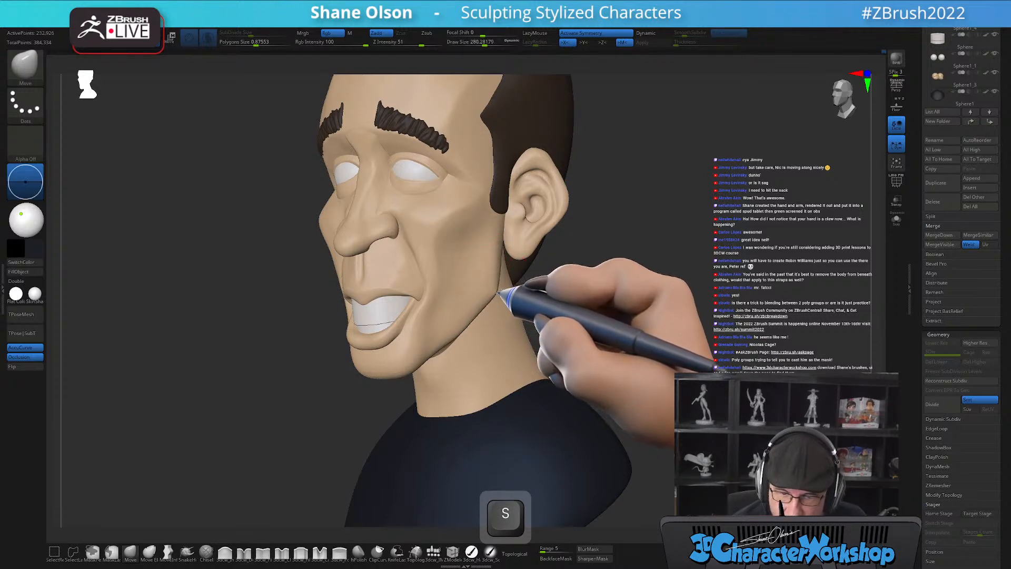
Smooth the angle of the jaw below the ear with the Smooth brush at Draw Size about 202.
mouse_move(551, 283)
left_mouse_down("shift")
mouse_move(579, 293)
mouse_move(564, 289)
left_mouse_up("shift")
key("s")
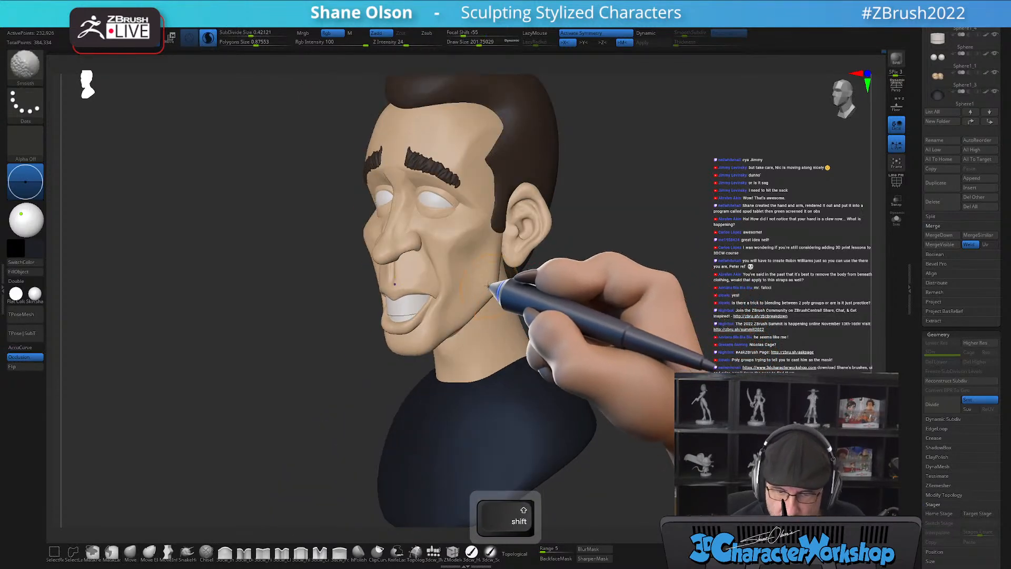
left_click_drag(496, 275, 498, 285, "shift")
mouse_move(567, 303)
left_mouse_down()
mouse_move(531, 318)
mouse_move(571, 309)
mouse_move(561, 340)
left_mouse_up()
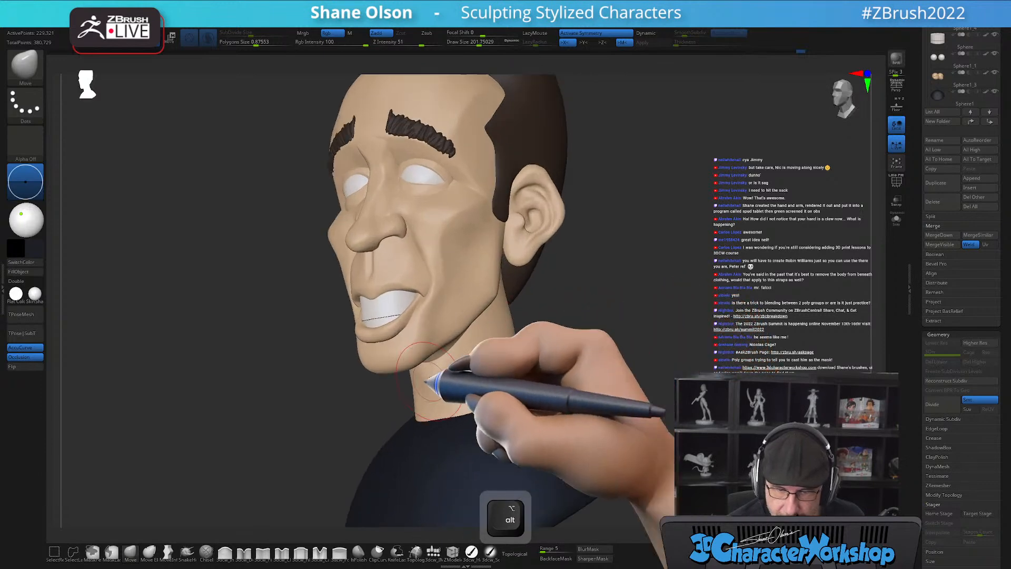
Turn off AccuCurve and reshape the jawline beside the chin with the Move brush at Draw Size about 223.
left_click(129, 552)
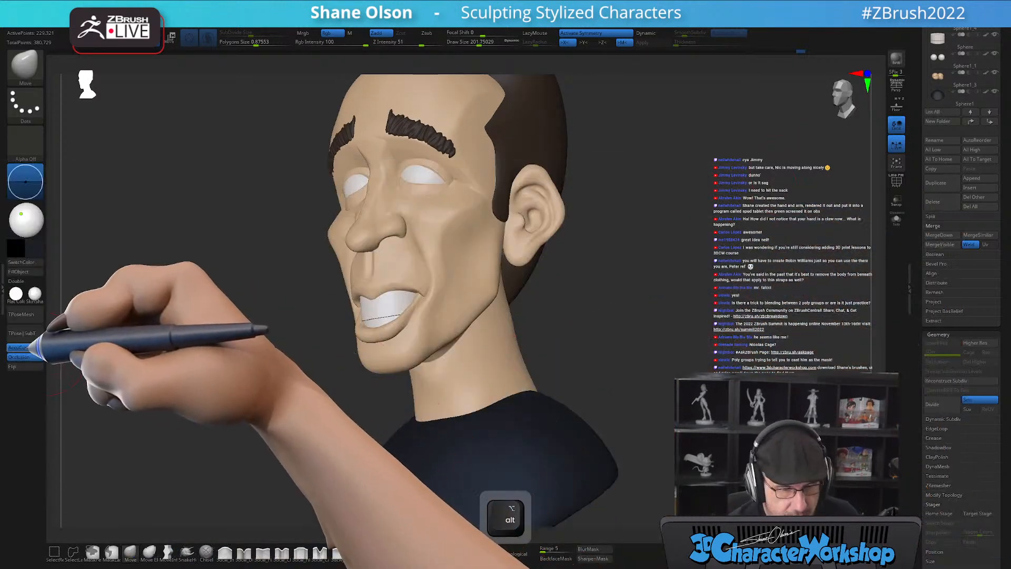
left_click(24, 347)
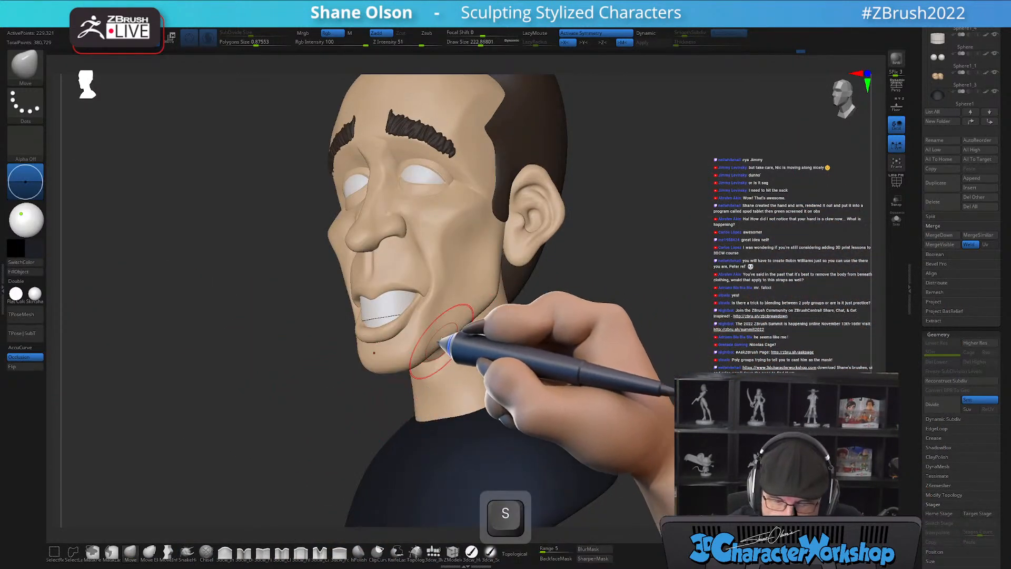
right_click_drag(476, 315, 488, 309)
left_click_drag(578, 354, 564, 356, "alt")
right_click_drag(566, 355, 557, 350)
Refine the width of the cheeks and jaw from the front with the Move brush at Draw Size about 262.
left_click_drag(559, 350, 508, 325, "alt")
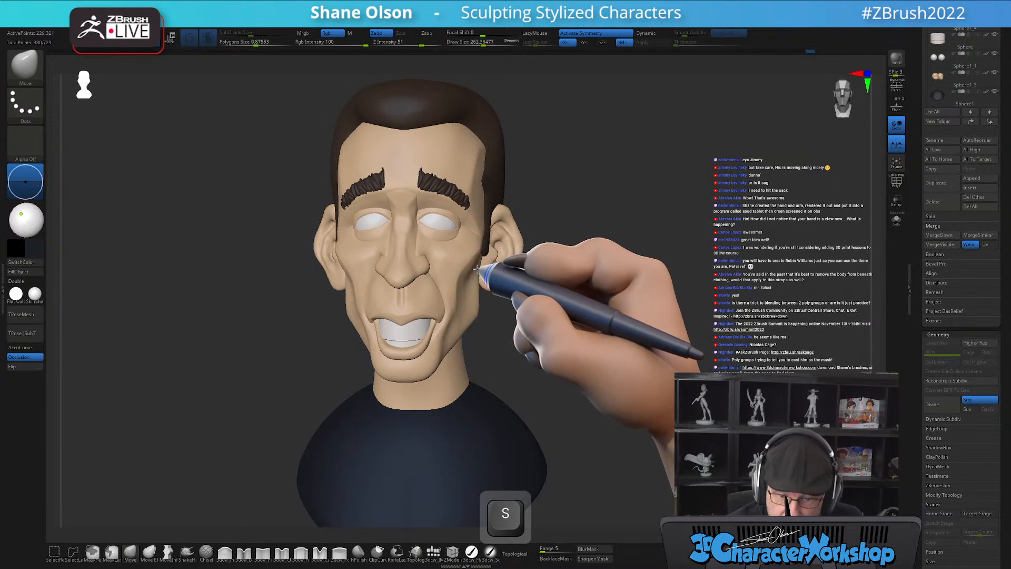
right_click_drag(486, 283, 474, 315)
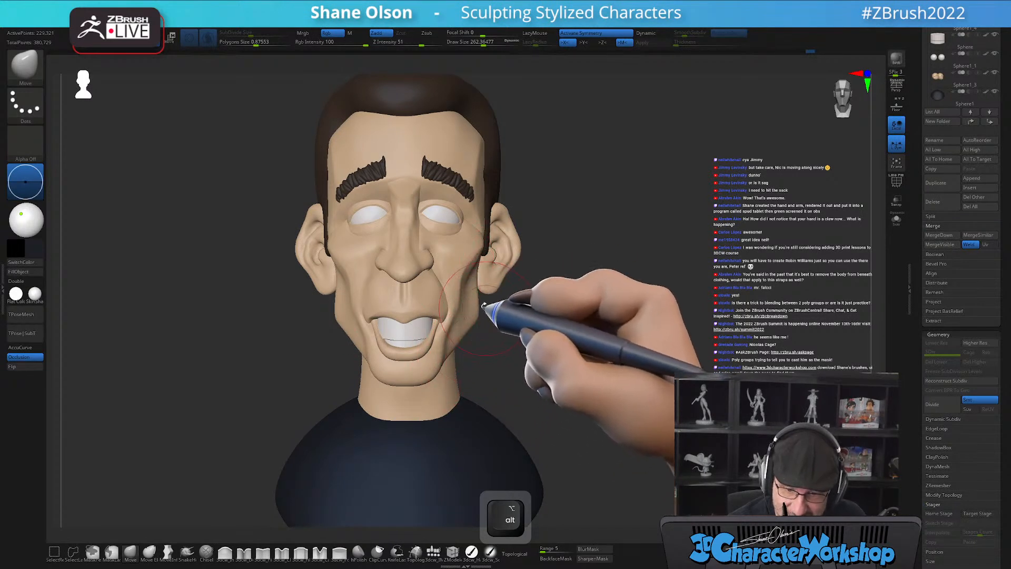
right_click_drag(507, 188, 495, 243, "alt")
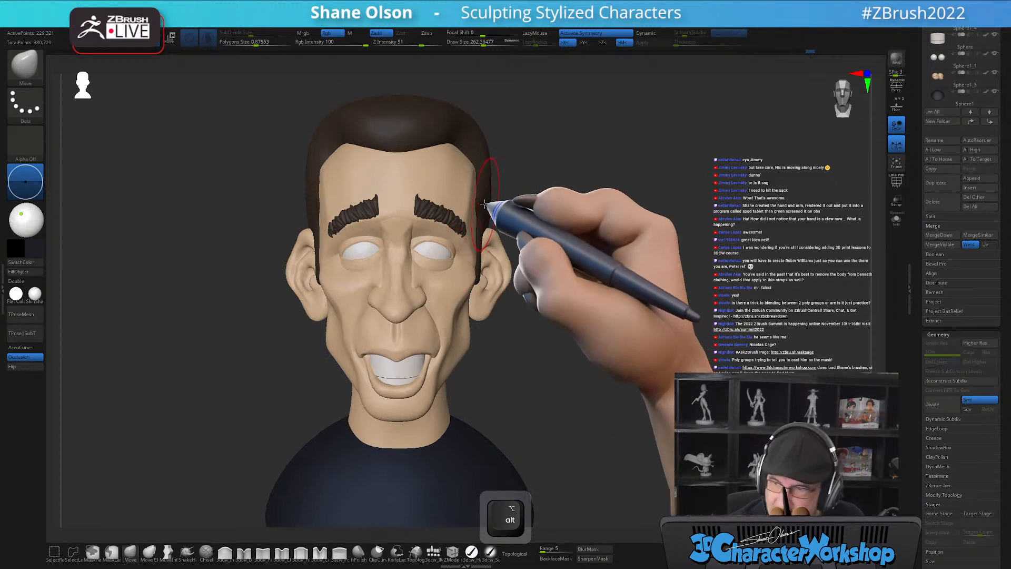
Enlarge the Move brush to Draw Size about 351 and adjust the sides of the head at the temples.
key("w")
key("s")
key("q")
right_click_drag(550, 212, 548, 212, "alt")
left_click_drag(551, 196, 551, 196)
mouse_move(549, 197)
right_mouse_down("alt")
mouse_move(537, 235)
mouse_move(544, 221)
right_mouse_up("alt")
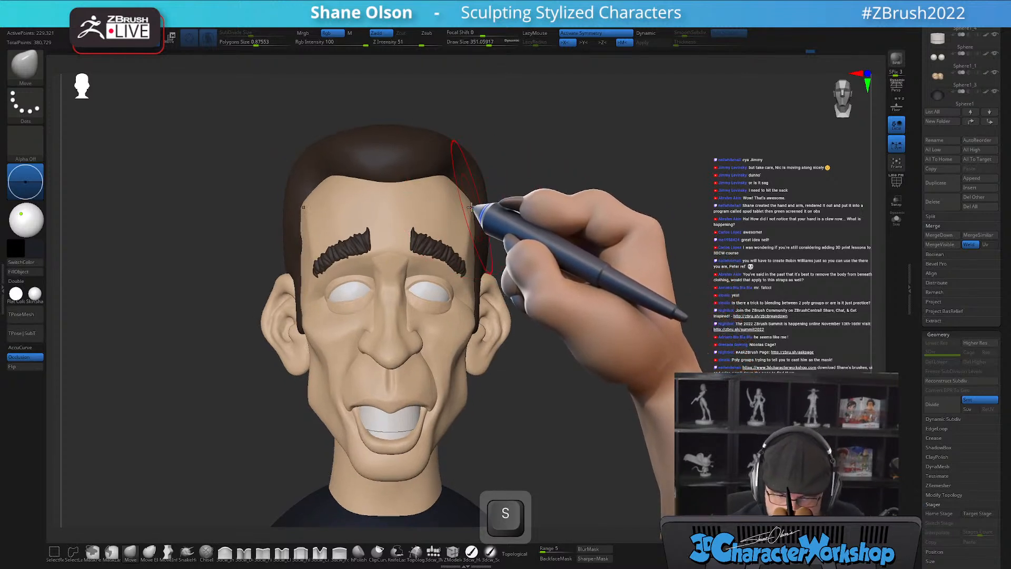
Reshape the forehead and side of the skull from several angles with the Move brush at Draw Size about 358.
mouse_move(466, 198)
right_mouse_down("alt")
mouse_move(460, 224)
mouse_move(492, 207)
mouse_move(476, 226)
mouse_move(446, 216)
mouse_move(519, 224)
right_mouse_up("alt")
mouse_move(506, 243)
left_mouse_down()
mouse_move(514, 271)
mouse_move(583, 266)
mouse_move(343, 218)
left_mouse_up()
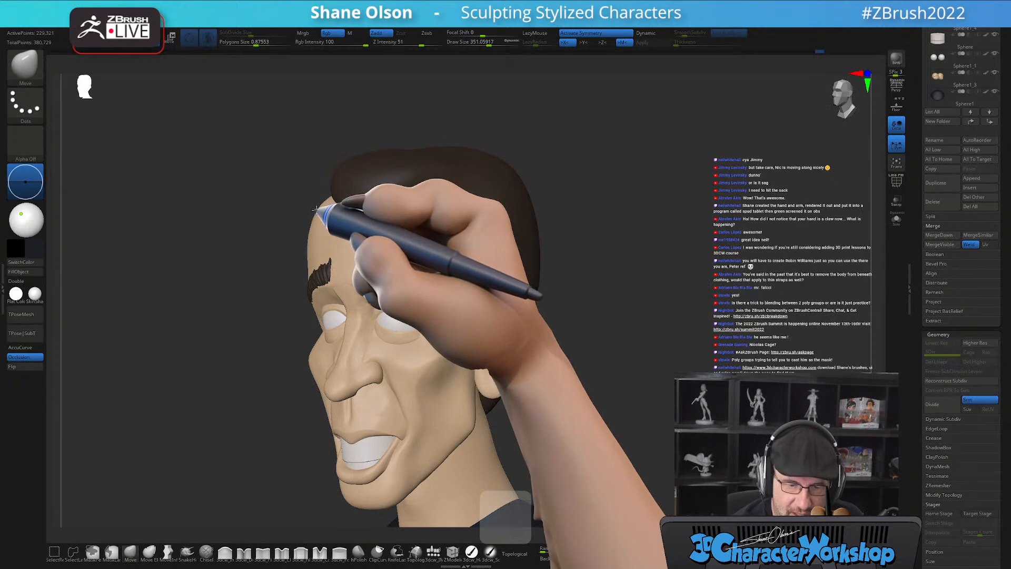
left_click_drag(591, 339, 560, 315)
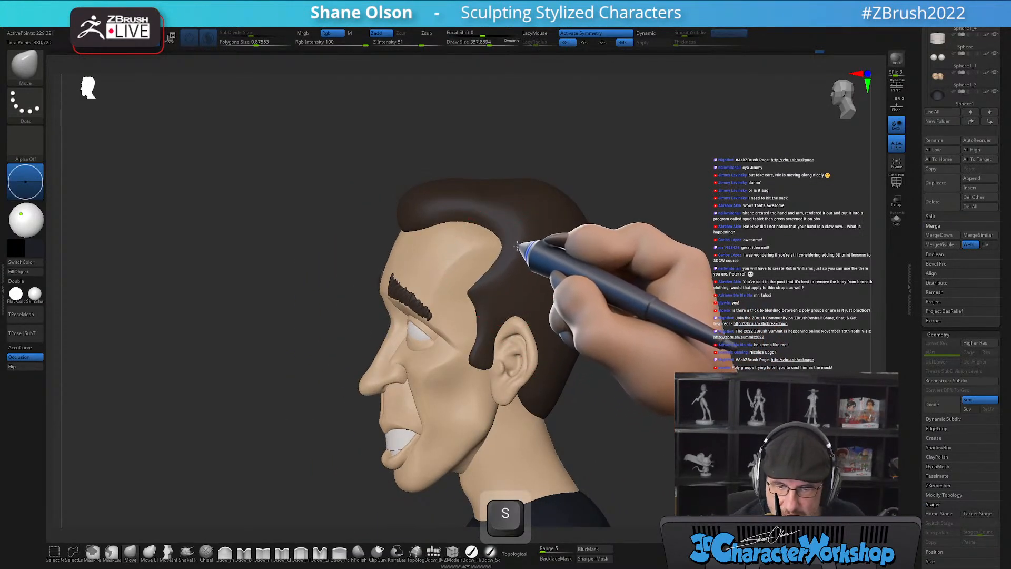
left_click_drag(513, 246, 647, 333)
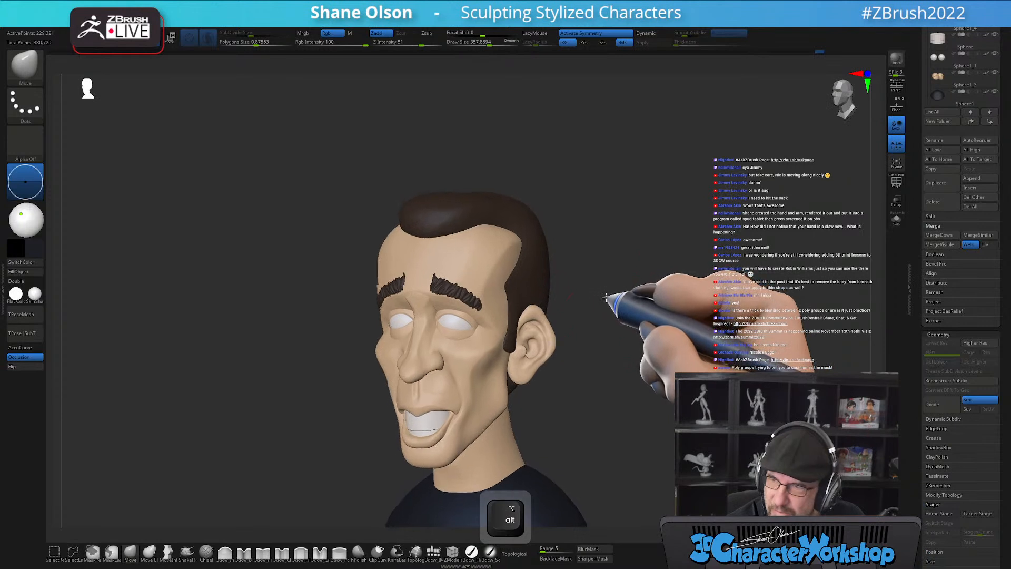
left_click_drag(606, 297, 596, 300, "alt")
Reduce the Move brush size and refine the contour of the forehead and brow in three-quarter view.
key("s")
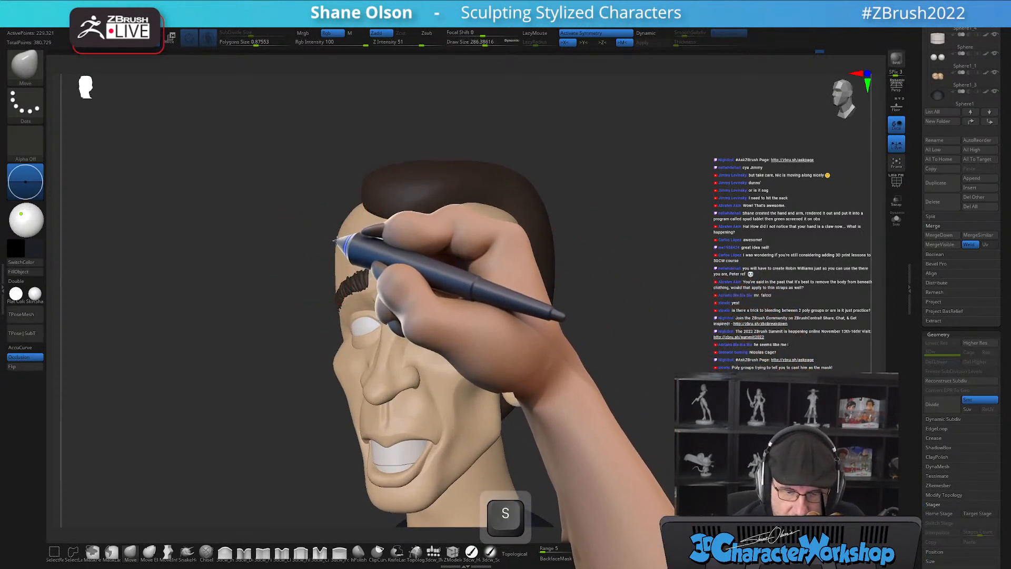
right_click_drag(350, 290, 347, 312, "alt")
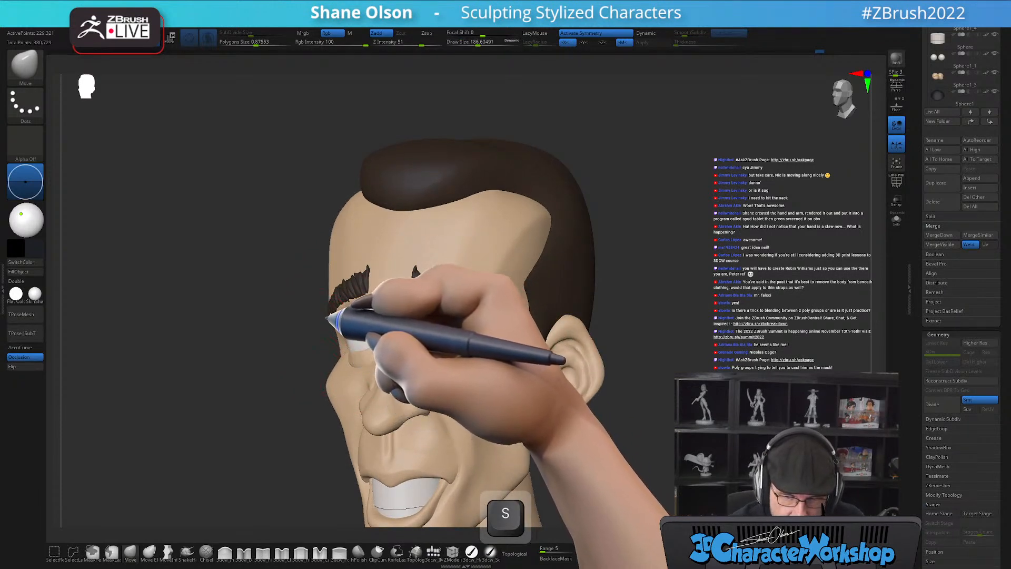
right_click_drag(347, 272, 377, 227)
right_click_drag(347, 270, 347, 314)
key("s")
left_click_drag(341, 349, 333, 345)
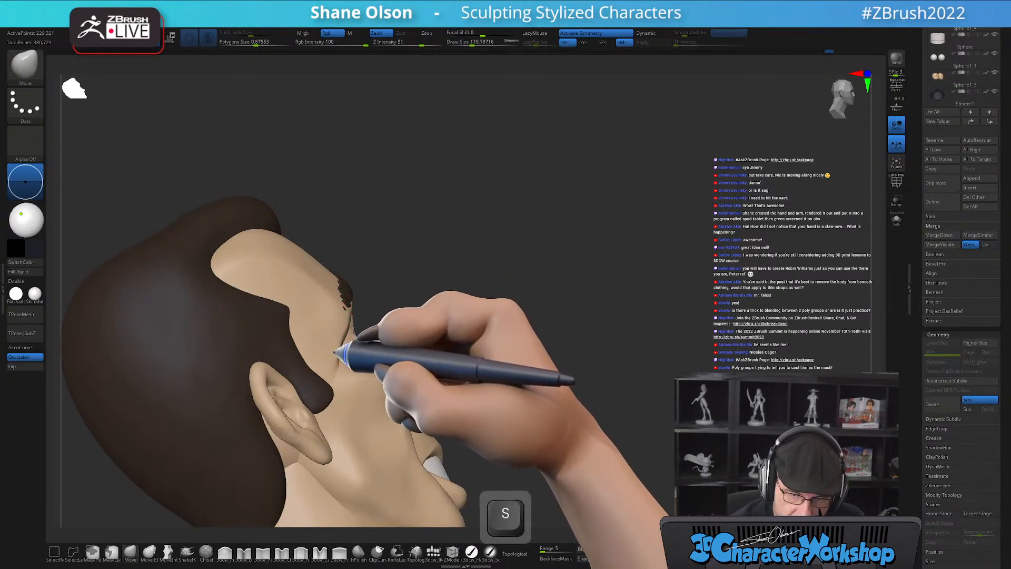
Refine the outer brow and temple contour with small Move strokes, undoing the unwanted change.
mouse_move(463, 293)
right_mouse_down()
mouse_move(564, 294)
mouse_move(343, 330)
mouse_move(463, 276)
mouse_move(337, 305)
right_mouse_up()
key("shift")
key("s")
key("ctrl+z")
key("s")
left_click_drag(337, 299, 345, 299)
left_click_drag(340, 299, 334, 304)
mouse_move(363, 267)
right_mouse_down()
mouse_move(402, 244)
mouse_move(592, 342)
mouse_move(592, 330)
mouse_move(580, 334)
mouse_move(564, 317)
mouse_move(537, 338)
mouse_move(553, 327)
mouse_move(544, 301)
mouse_move(544, 333)
mouse_move(535, 267)
right_mouse_up()
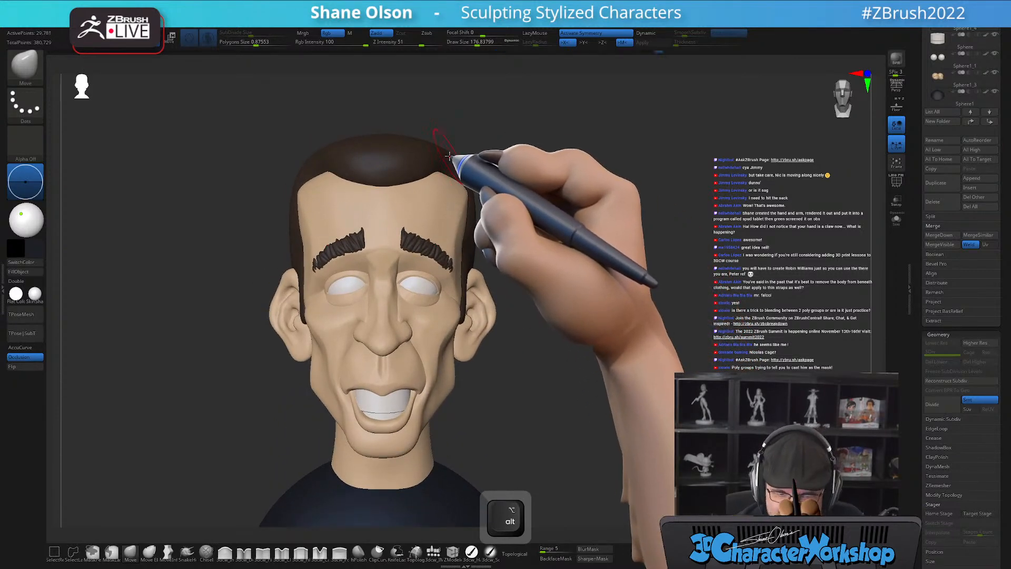
Pull the upper corners of the hair outward with the Move Infinite Depth brush, AccuCurve on, at Draw Size about 393.
key("s")
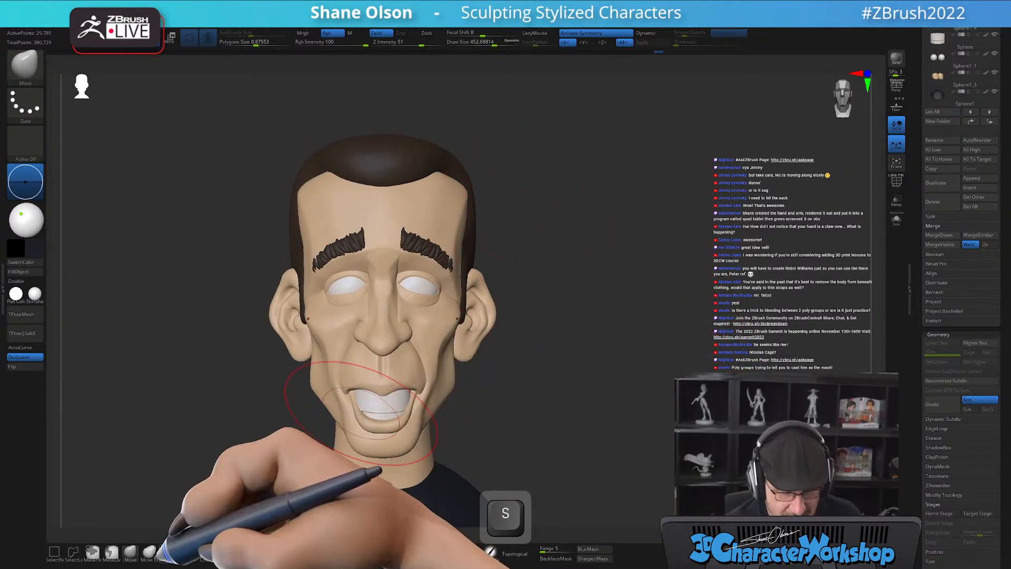
left_click(168, 552)
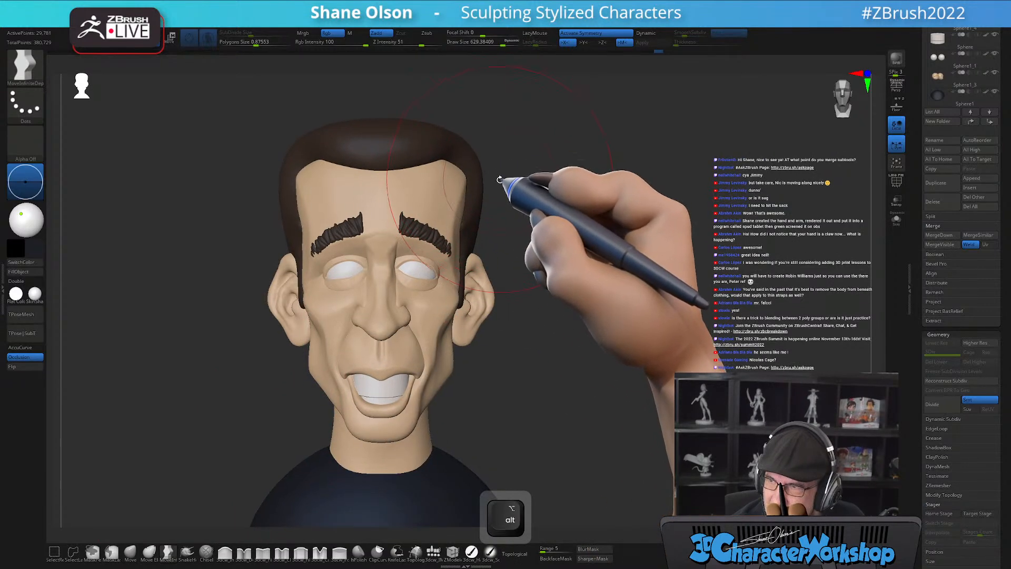
key("s")
left_click_drag(501, 175, 491, 180)
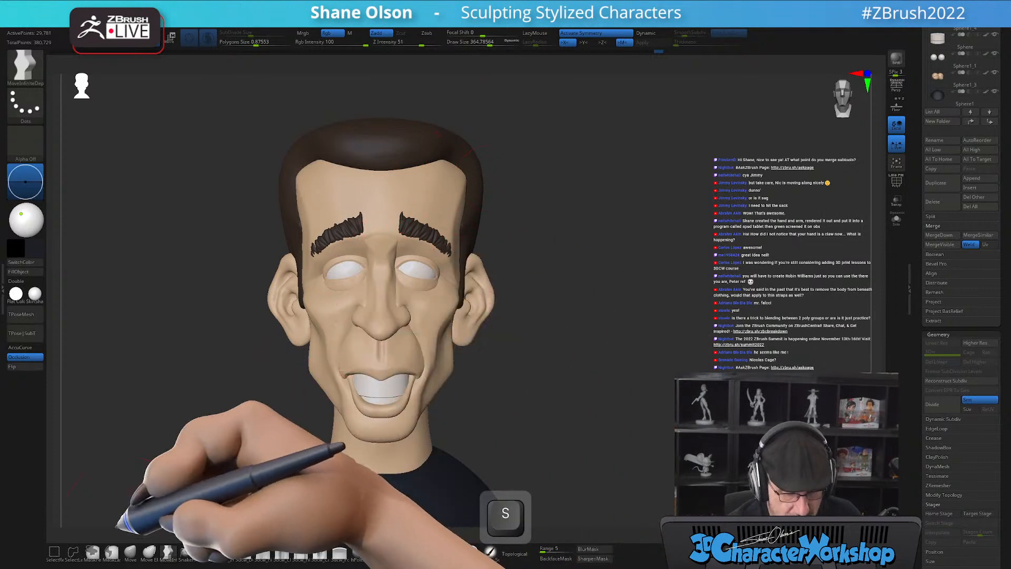
left_click(34, 347)
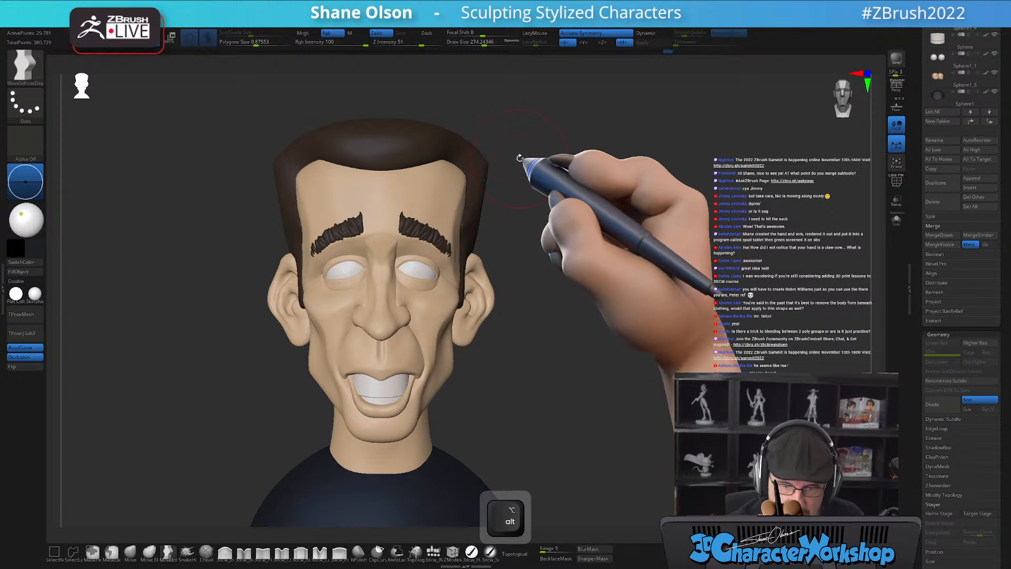
left_click_drag(520, 160, 514, 167, "alt")
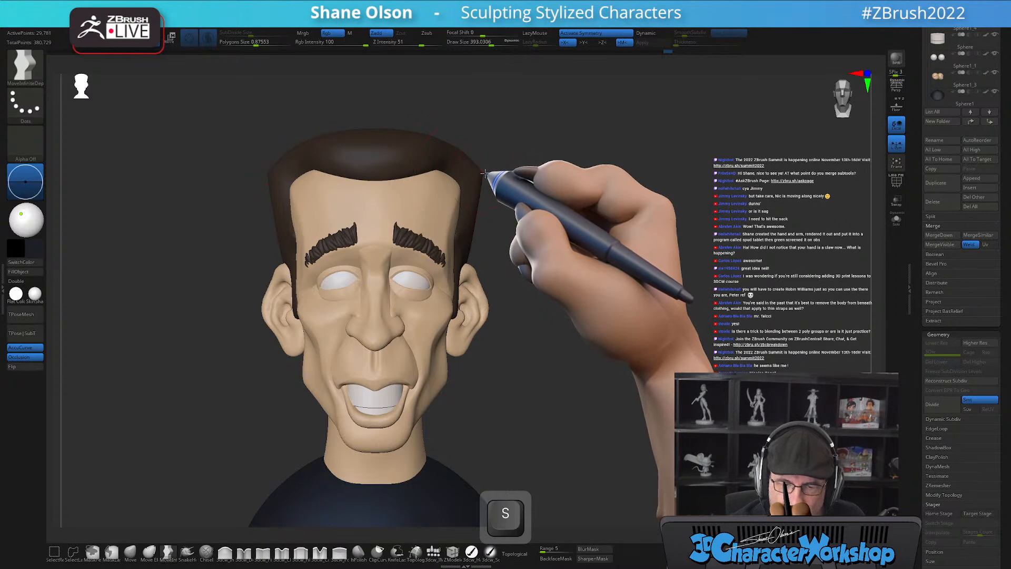
mouse_move(537, 289)
left_mouse_down()
mouse_move(502, 292)
mouse_move(537, 293)
left_mouse_up()
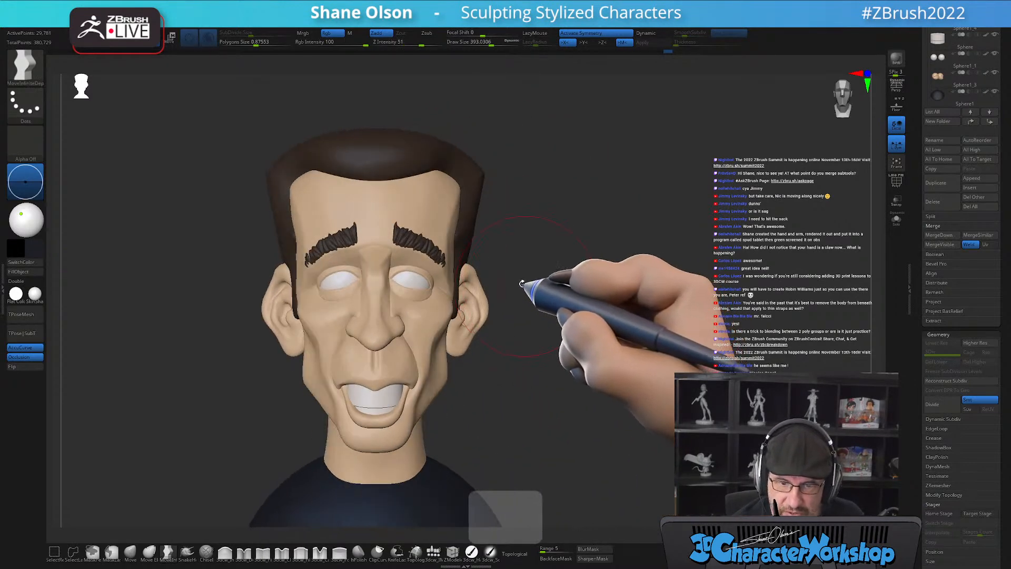
Reshape the top and back of the hair in profile with the Move brush at Draw Size about 437.
mouse_move(529, 177)
left_mouse_down()
mouse_move(537, 289)
mouse_move(574, 283)
mouse_move(523, 287)
mouse_move(556, 245)
mouse_move(485, 250)
left_mouse_up()
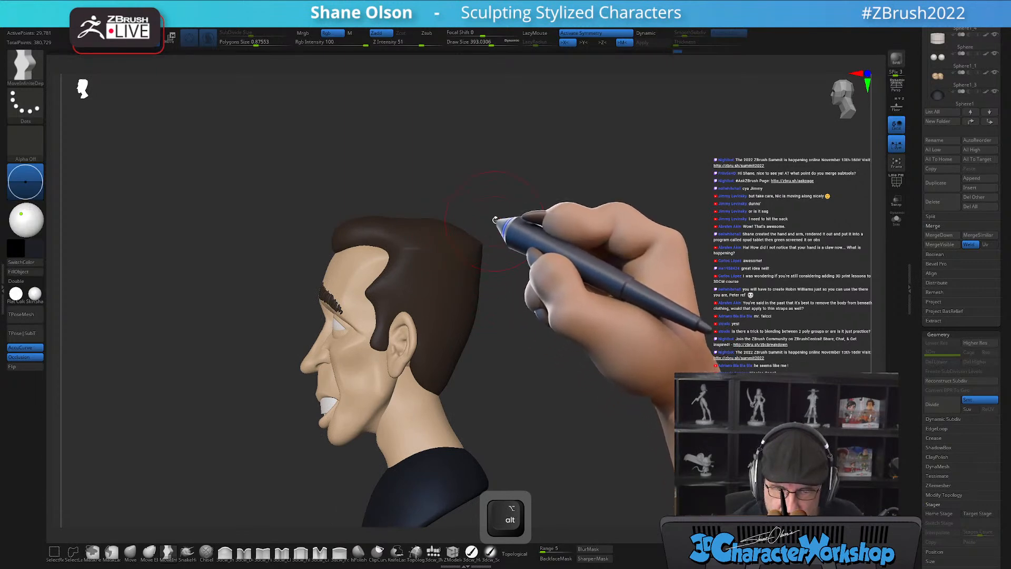
left_click(130, 552)
key("s")
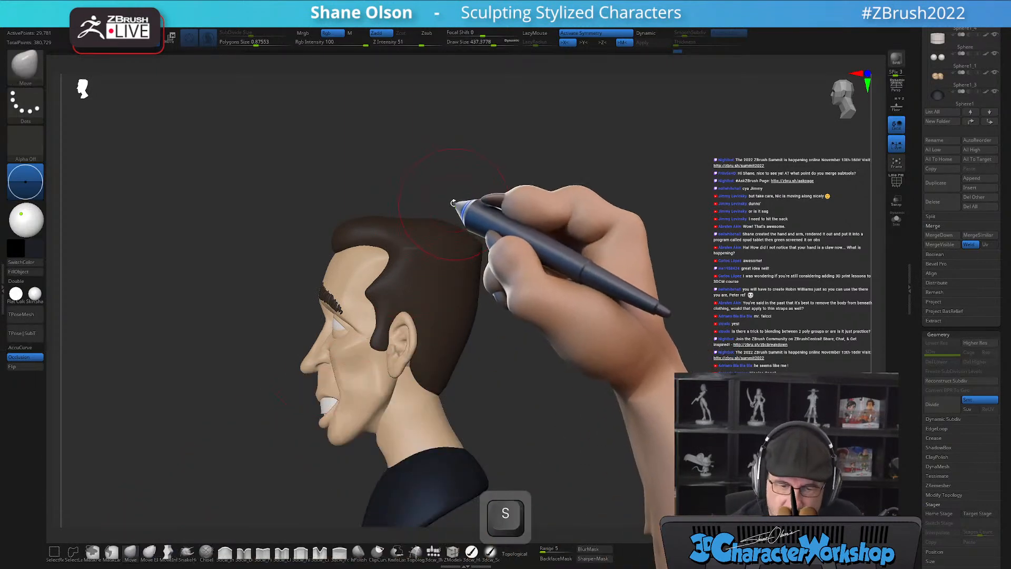
left_click_drag(453, 204, 448, 203)
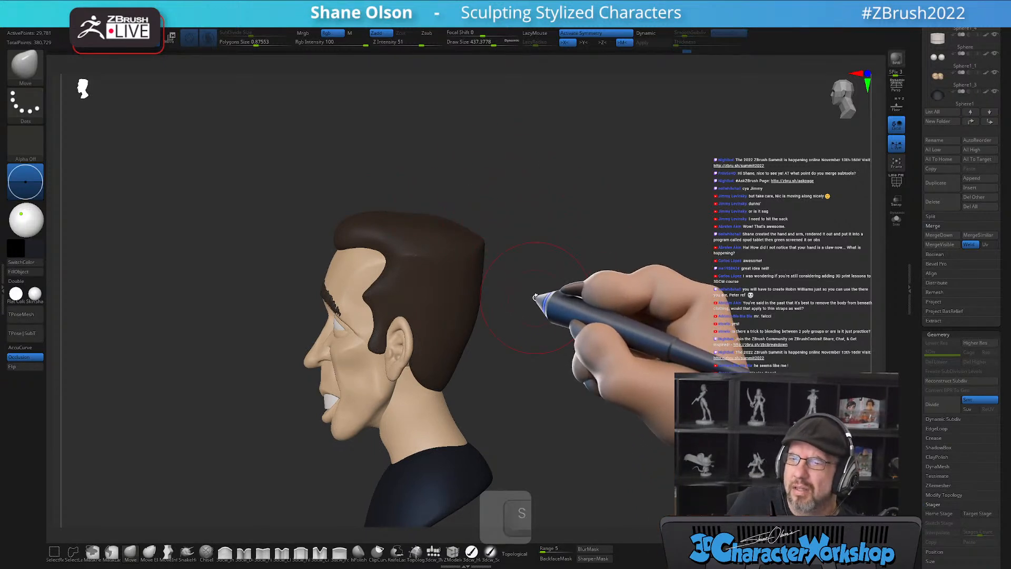
mouse_move(556, 251)
left_mouse_down()
mouse_move(546, 274)
mouse_move(500, 253)
left_mouse_up()
key("s")
mouse_move(433, 232)
left_mouse_down()
mouse_move(470, 228)
mouse_move(412, 217)
left_mouse_up()
left_click_drag(494, 272, 553, 309)
Show the hair's wireframe and refine its edge around the temples and sideburns with the Move brush at Draw Size about 192.
key("shift+f")
mouse_move(561, 348)
left_mouse_down()
mouse_move(553, 354)
mouse_move(517, 303)
mouse_move(535, 357)
mouse_move(512, 318)
mouse_move(512, 274)
mouse_move(420, 348)
mouse_move(487, 319)
left_mouse_up()
left_click_drag(531, 369, 553, 363, "shift")
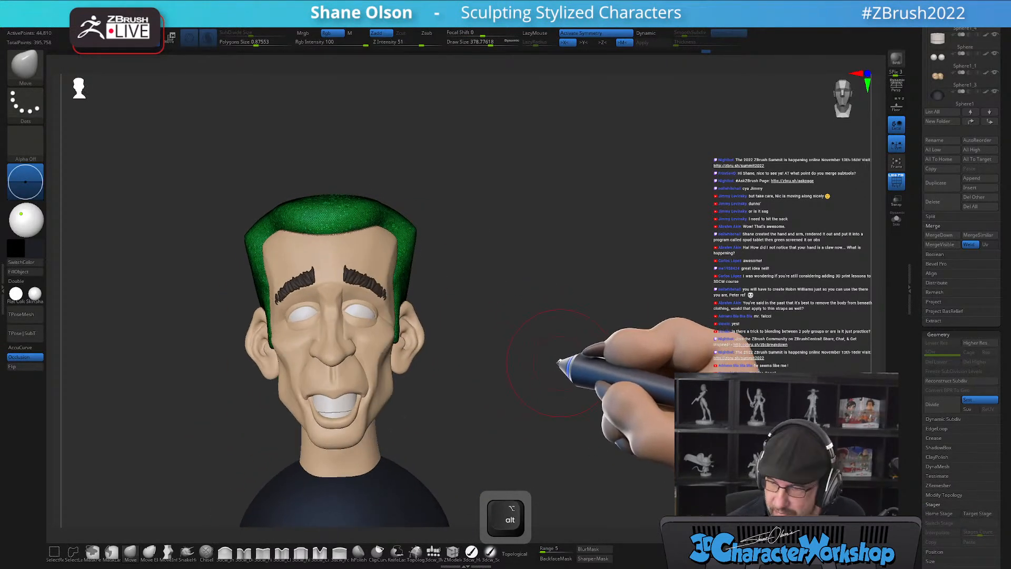
key("s")
mouse_move(548, 330)
left_mouse_down("alt")
mouse_move(543, 359)
mouse_move(565, 326)
mouse_move(295, 291)
left_mouse_up("alt")
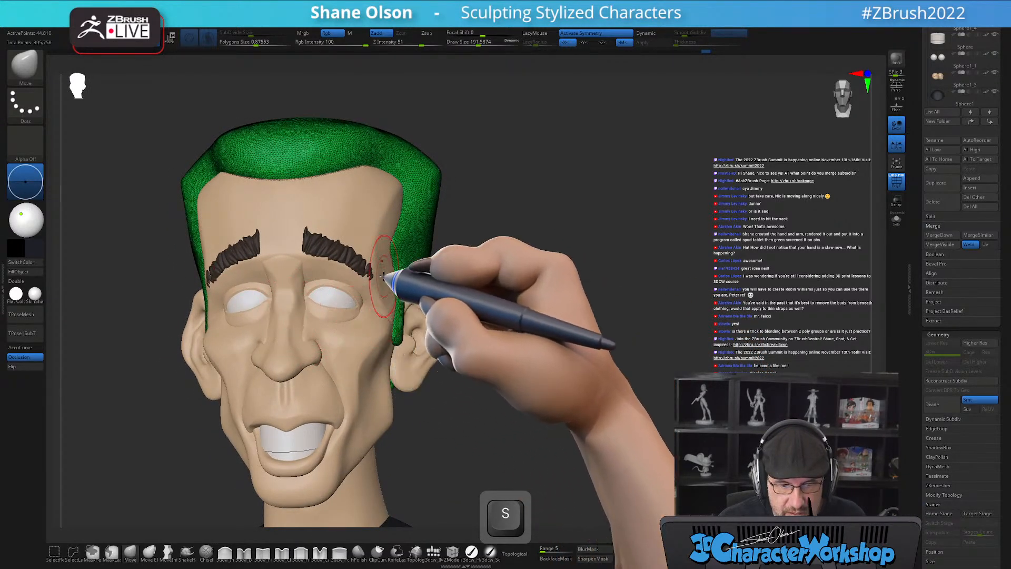
mouse_move(582, 320)
left_mouse_down()
mouse_move(630, 333)
mouse_move(609, 356)
left_mouse_up()
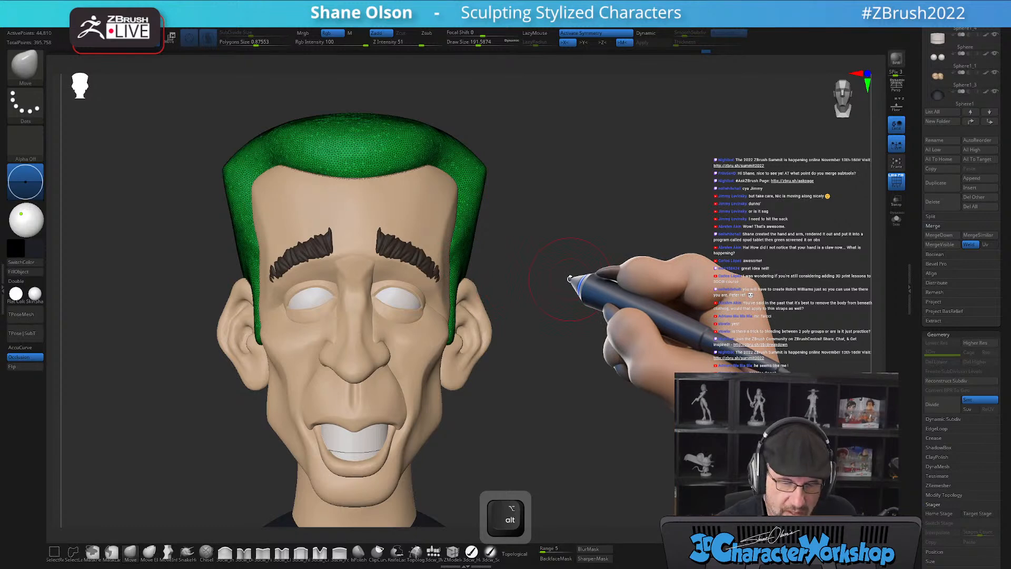
right_click_drag(401, 332, 377, 381, "alt")
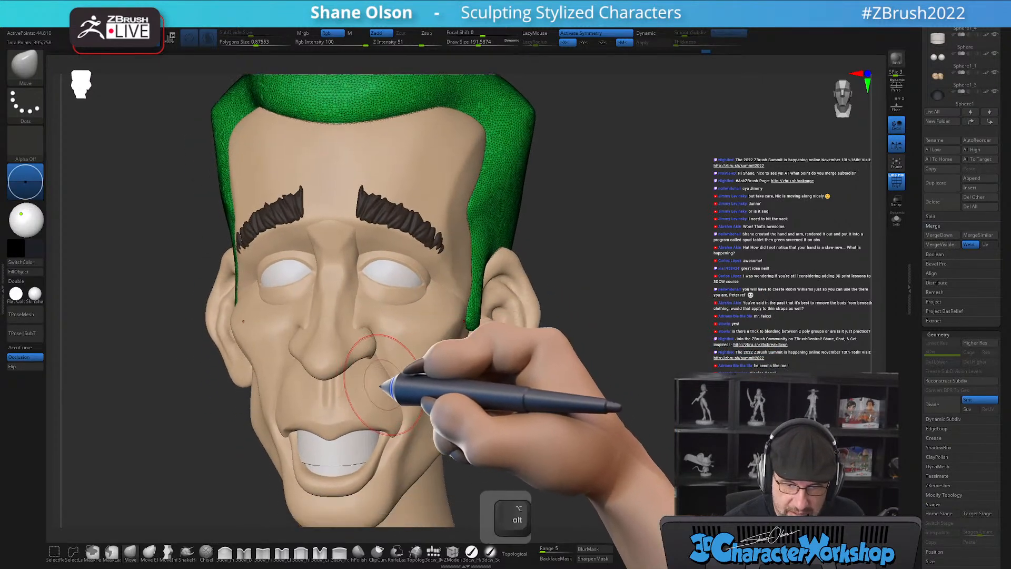
Select the head, hide the wireframe and adjust the nose bridge with a smaller Move brush, undoing the last stroke.
right_click_drag(402, 332, 372, 282)
key("s")
left_click(340, 232, "alt")
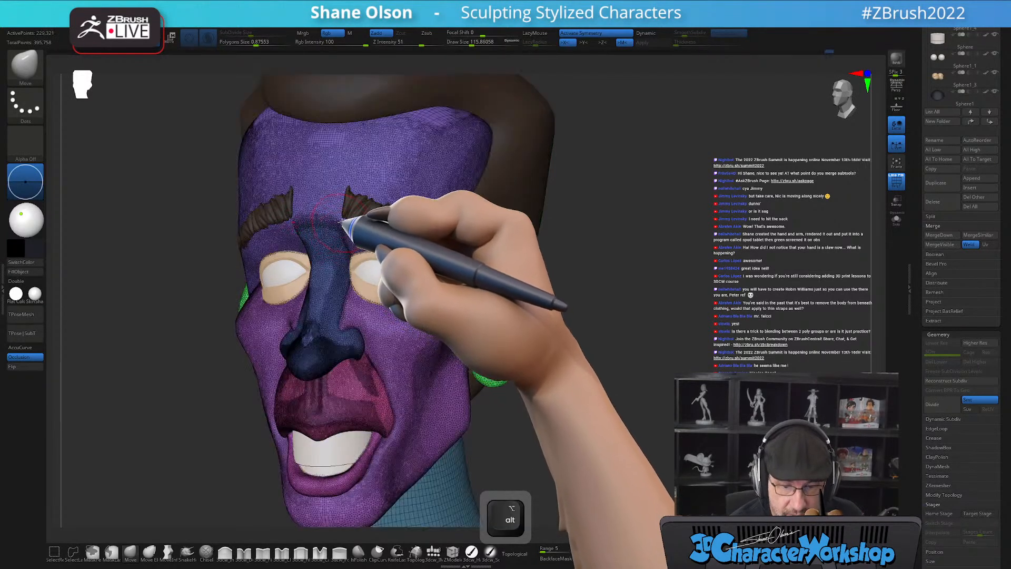
key("shift+f")
right_click_drag(372, 225, 379, 248)
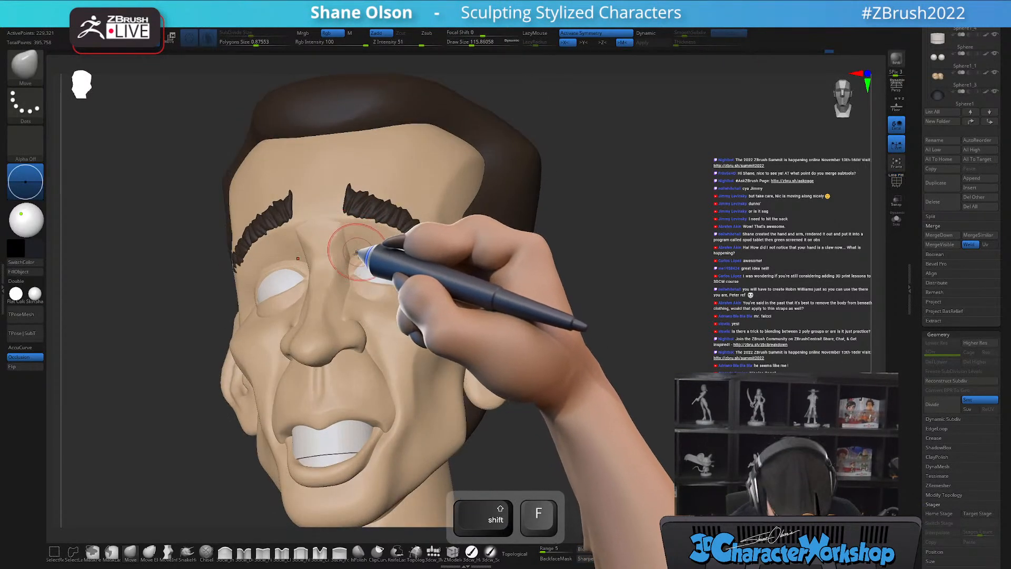
mouse_move(390, 480)
right_mouse_down()
mouse_move(305, 289)
mouse_move(339, 211)
right_mouse_up()
key("s")
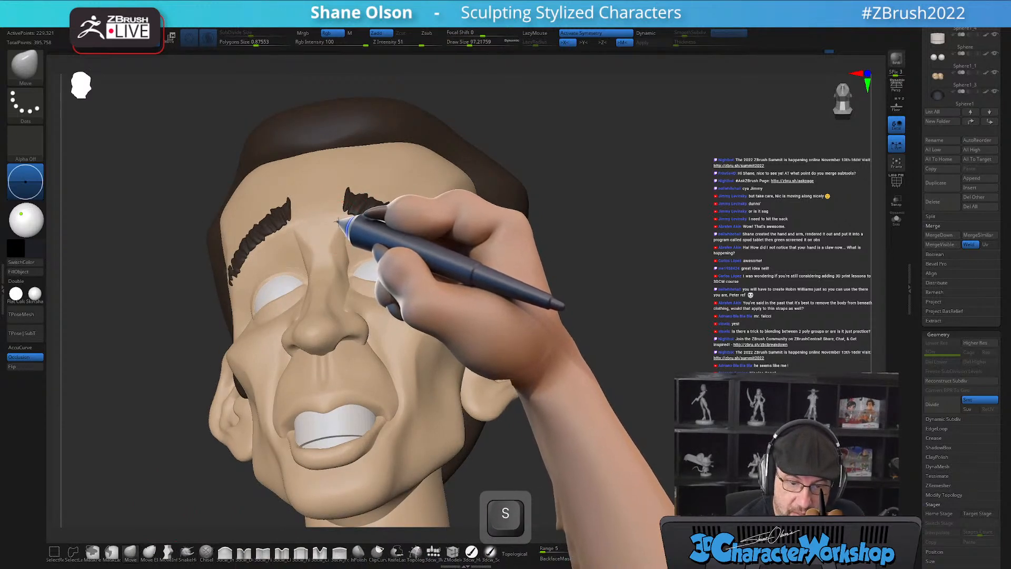
key("ctrl+z")
Turn on Topological masking and adjust the brow area of the head with the Move brush at Draw Size about 119.
left_click(505, 548)
mouse_move(395, 321)
right_mouse_down()
mouse_move(355, 232)
mouse_move(339, 229)
mouse_move(350, 226)
mouse_move(337, 253)
mouse_move(327, 212)
mouse_move(469, 221)
mouse_move(564, 334)
mouse_move(606, 301)
right_mouse_up()
key("s")
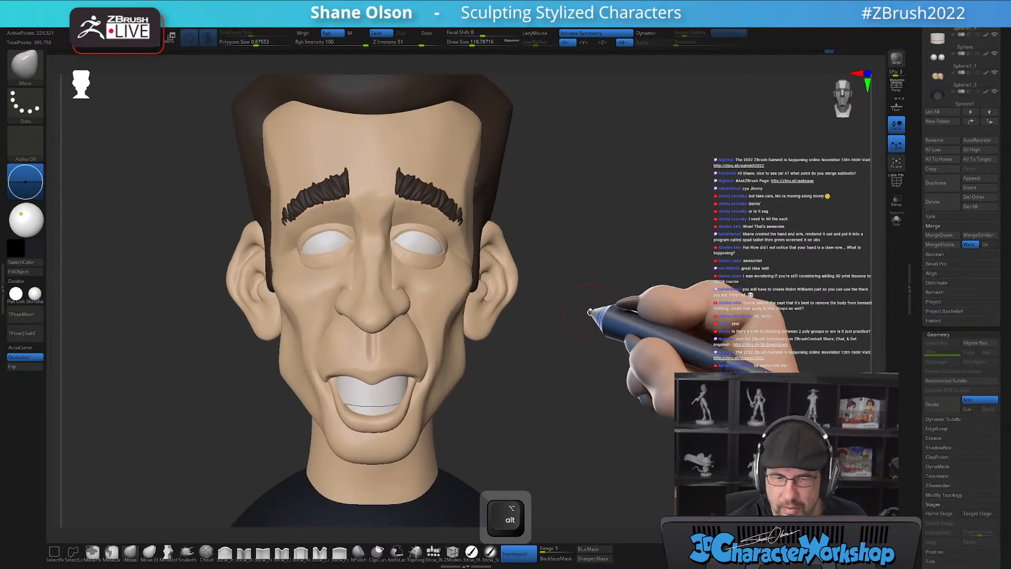
Select the eyebrows and reshape their inner ends with the Move brush at Draw Size about 108.
mouse_move(399, 186)
right_mouse_down("alt")
mouse_move(406, 203)
mouse_move(403, 195)
right_mouse_up("alt")
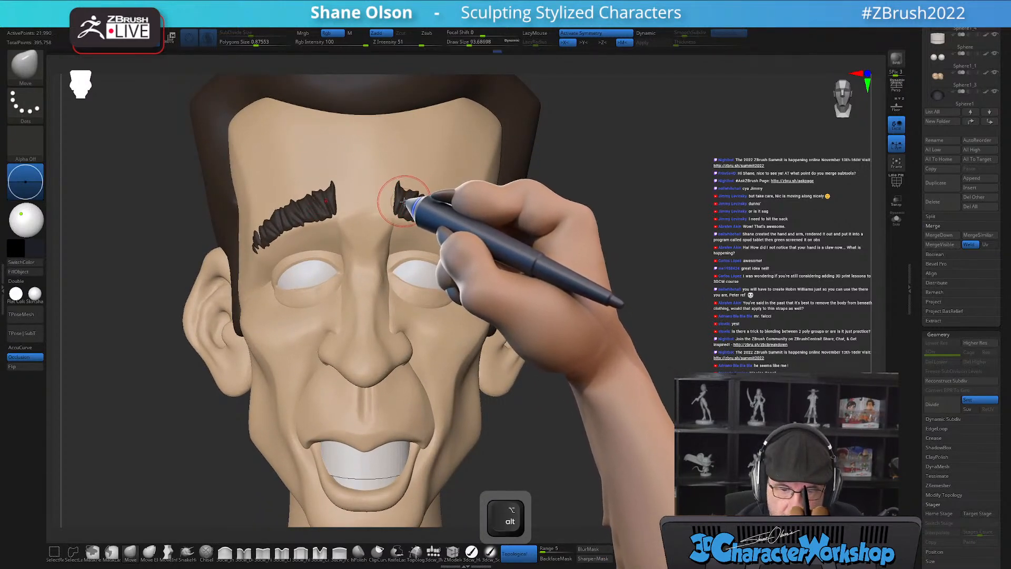
right_click_drag(414, 198, 337, 201)
key("s")
right_click_drag(398, 193, 398, 214)
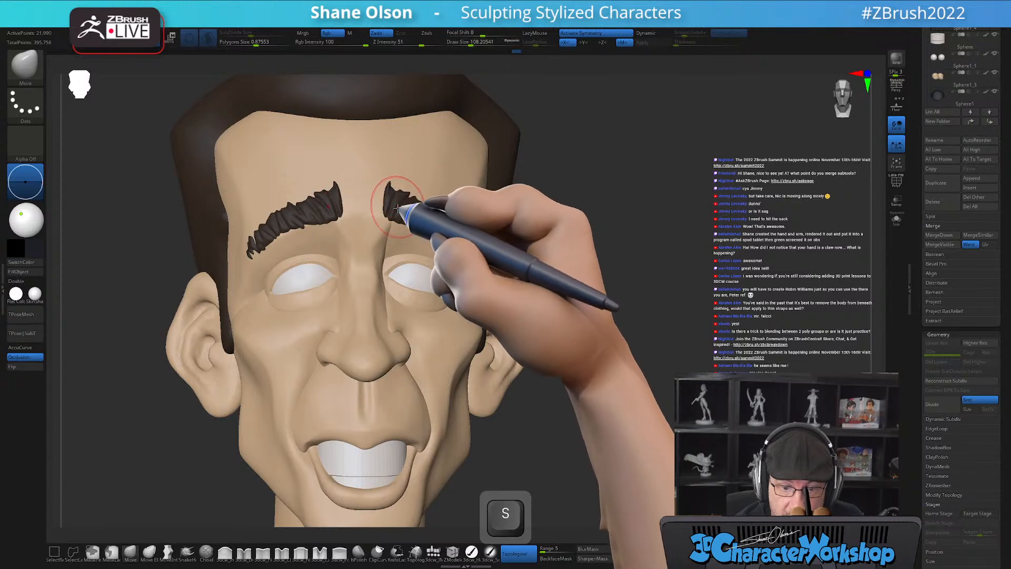
mouse_move(391, 219)
right_mouse_down()
mouse_move(467, 233)
mouse_move(445, 226)
mouse_move(439, 208)
mouse_move(420, 224)
mouse_move(533, 262)
mouse_move(563, 287)
right_mouse_up()
right_click_drag(625, 343, 603, 372)
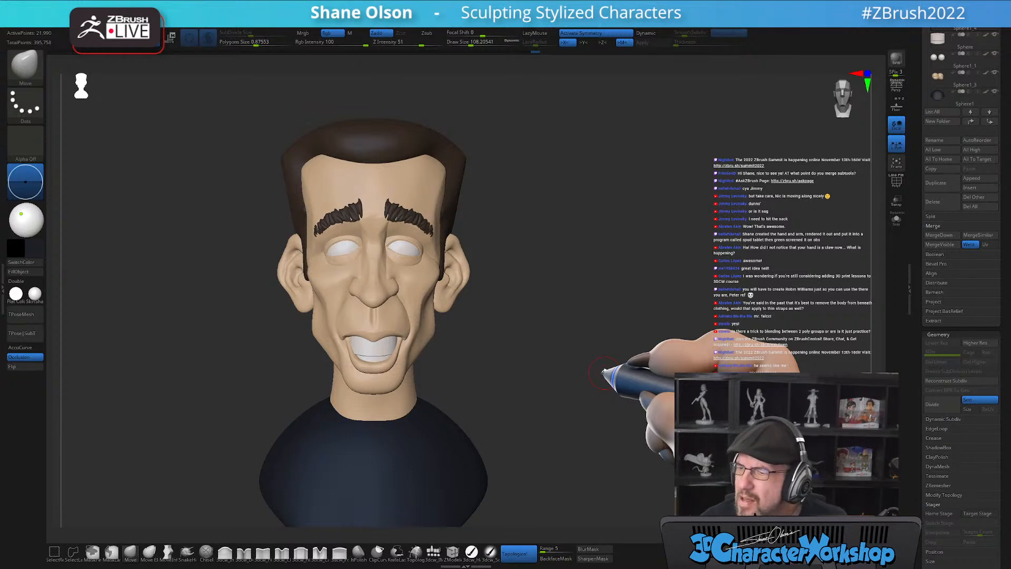
Select the eyelids, check their wireframe and adjust the inner lid area with the Move brush at Draw Size about 124.
right_click_drag(442, 274, 438, 330, "alt")
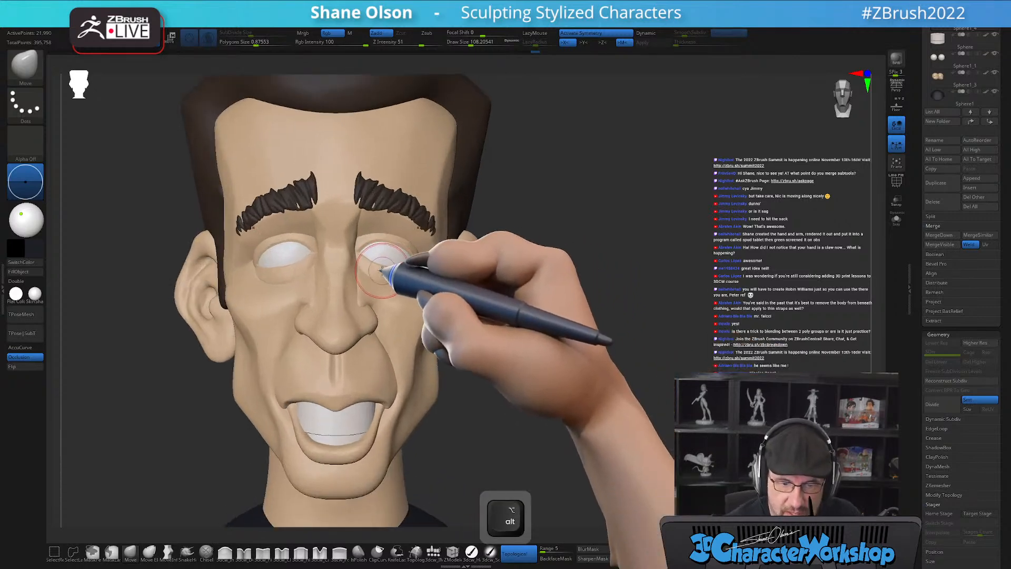
mouse_move(384, 268)
right_mouse_down()
mouse_move(464, 263)
mouse_move(373, 260)
mouse_move(375, 278)
right_mouse_up()
key("shift+f")
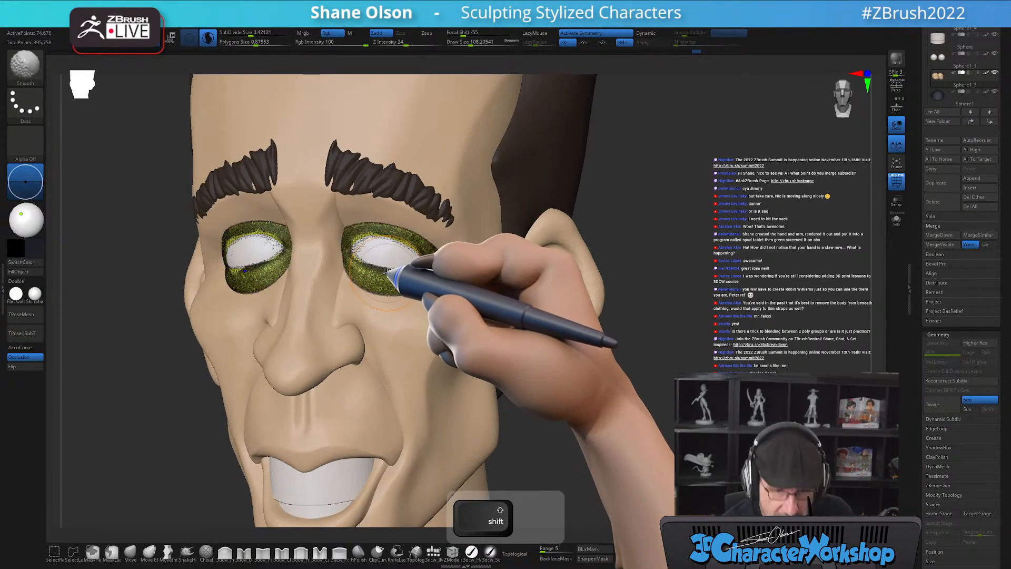
key("shift+f")
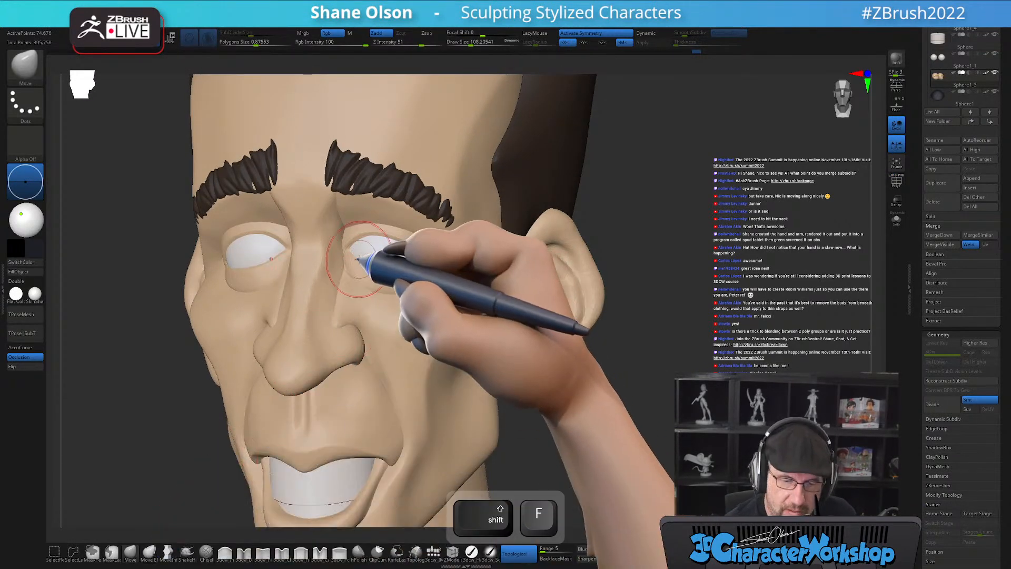
right_click_drag(362, 262, 357, 270)
key("s")
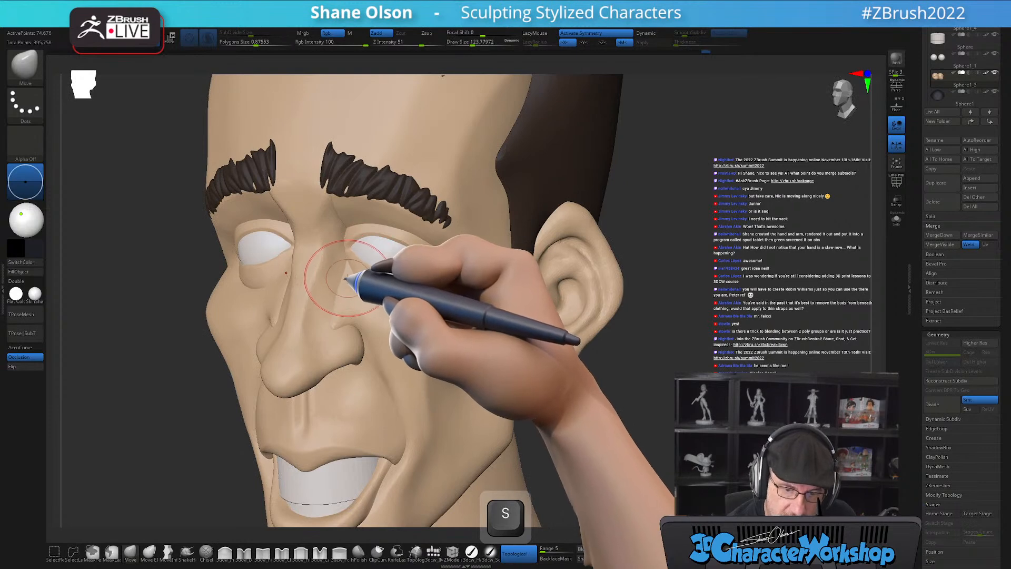
Refine the inner eye corners and lid edges from several angles with a much smaller Move brush.
mouse_move(373, 245)
right_mouse_down()
mouse_move(377, 256)
mouse_move(383, 246)
mouse_move(376, 252)
right_mouse_up()
key("s")
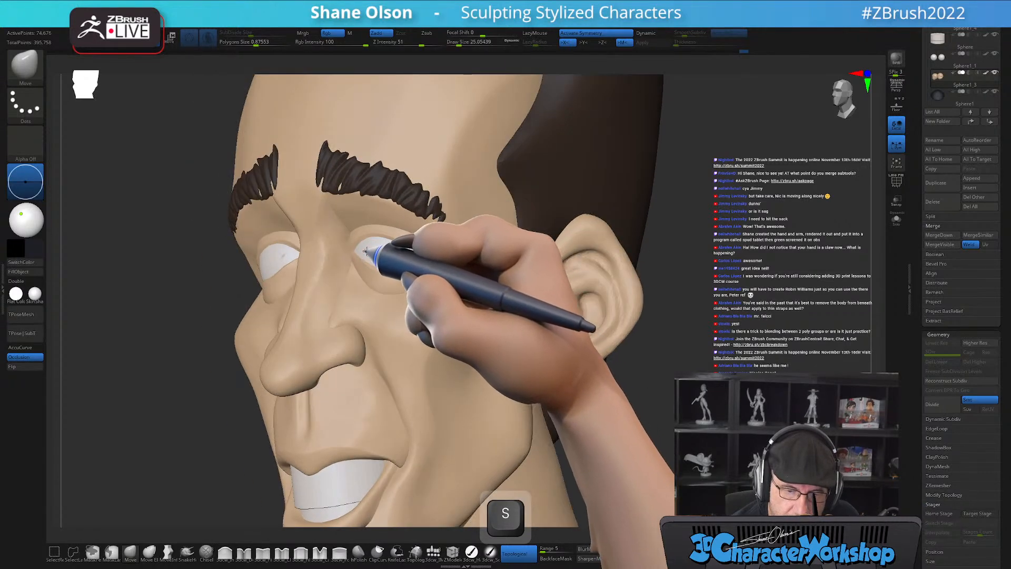
right_click_drag(396, 244, 384, 269, "shift")
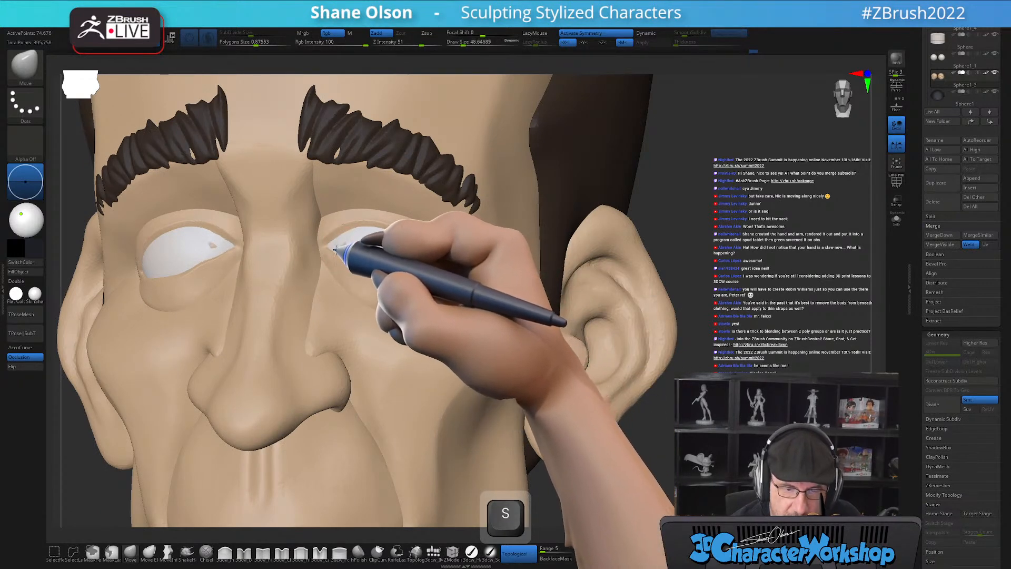
mouse_move(380, 254)
right_mouse_down()
mouse_move(363, 242)
mouse_move(408, 256)
mouse_move(368, 242)
mouse_move(366, 253)
mouse_move(393, 239)
mouse_move(372, 282)
mouse_move(339, 259)
right_mouse_up()
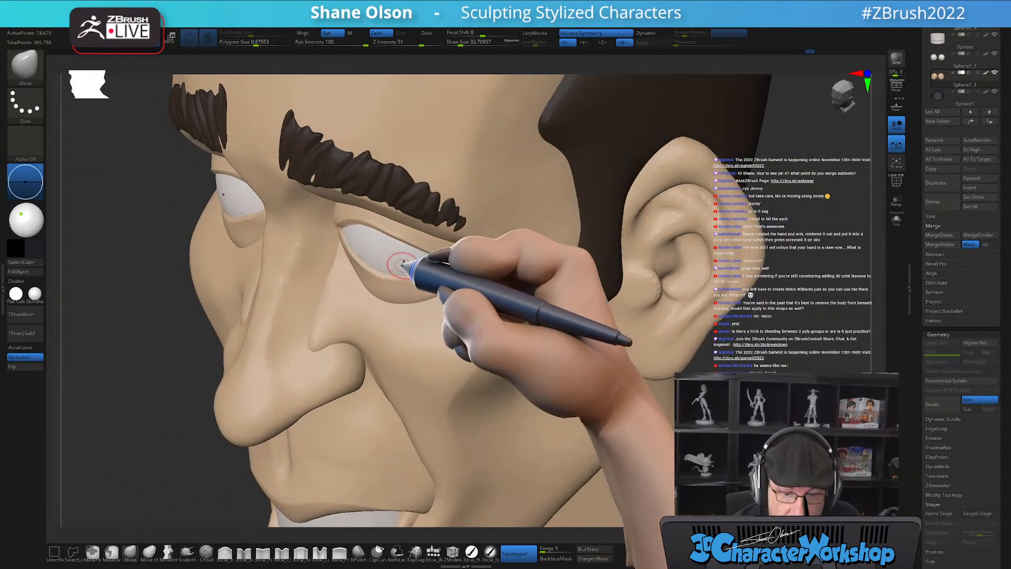
Isolate the eyelids with their wireframe shown, undo the last lid change and view them from the front.
left_click(896, 218)
right_click_drag(590, 339, 280, 511)
key("shift+f")
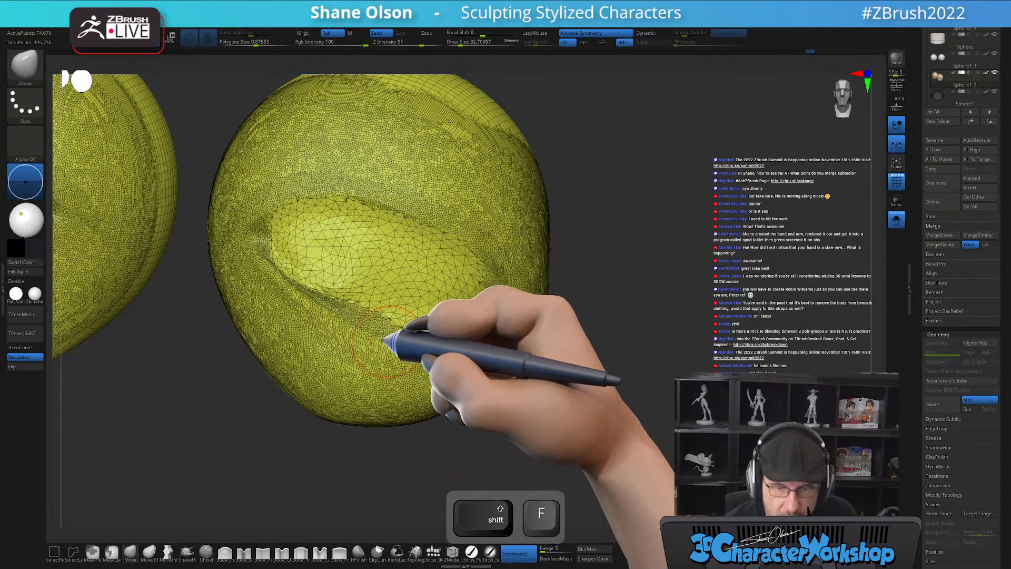
key("ctrl+z")
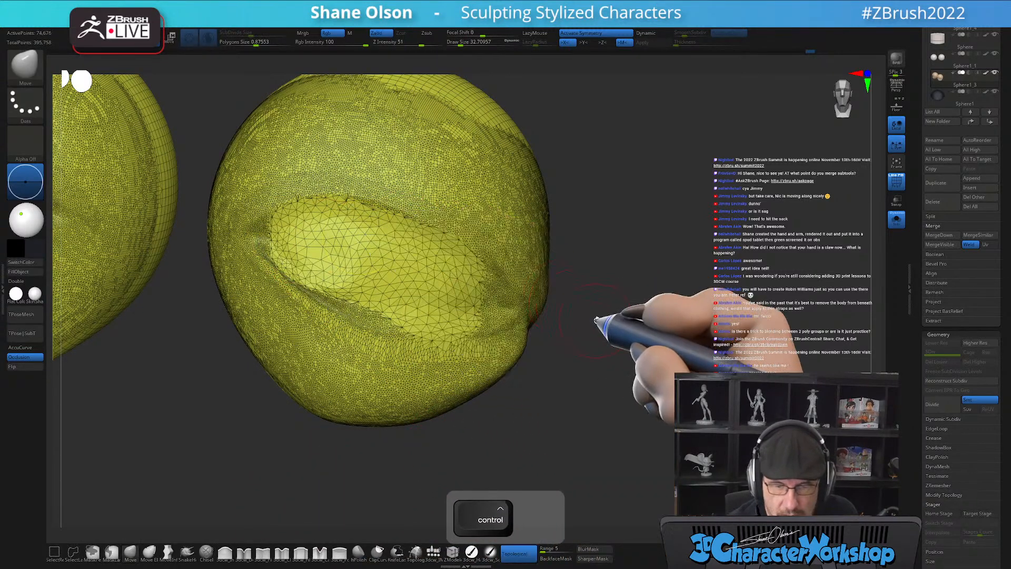
right_click_drag(592, 323, 591, 305, "shift")
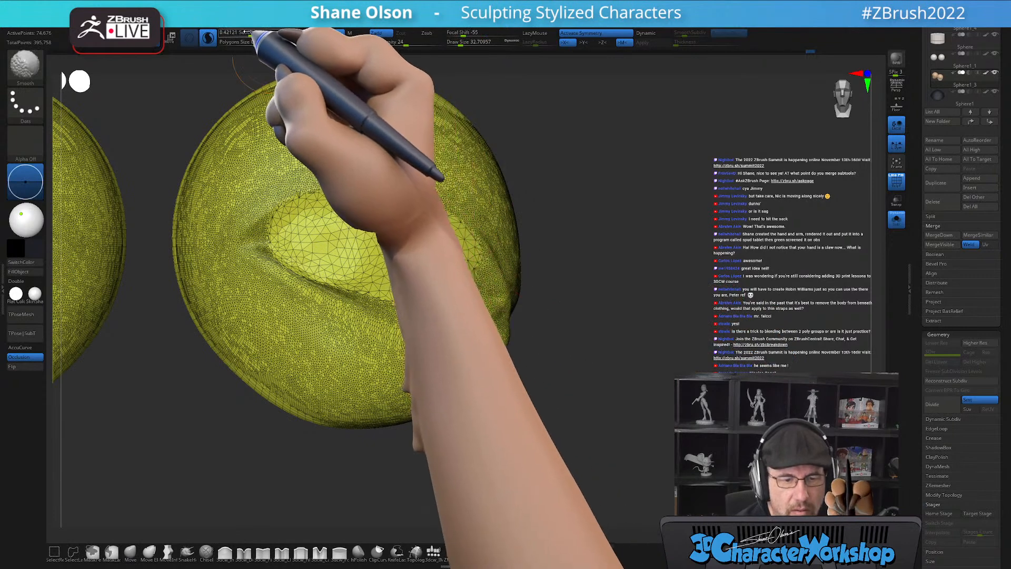
Lower the Smooth brush's SubDivide Size, undoing the first attempt, and smooth the coarse mesh inside the eye opening to make it denser.
left_click_drag(253, 33, 248, 32)
key("shift")
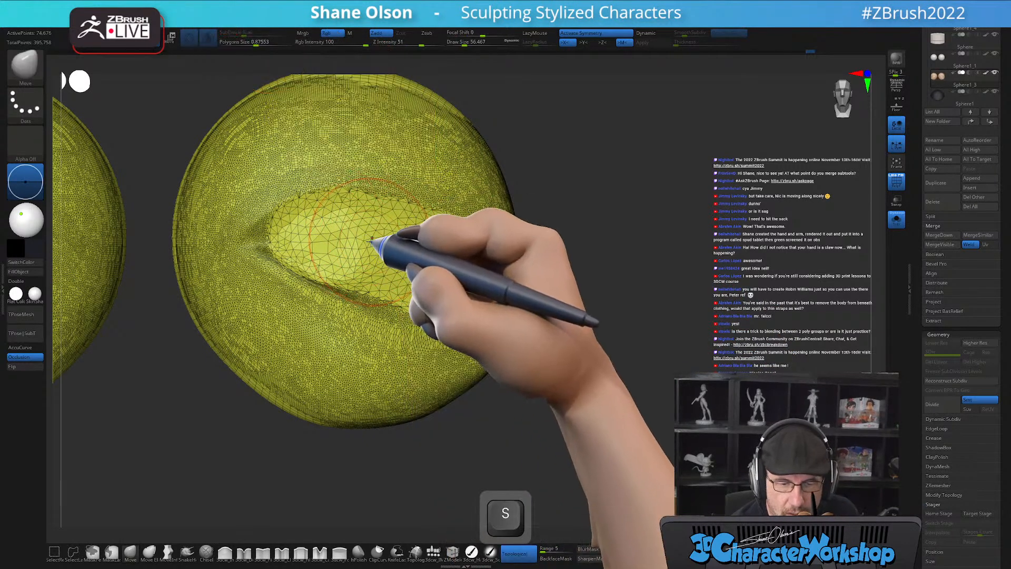
key("ctrl+z")
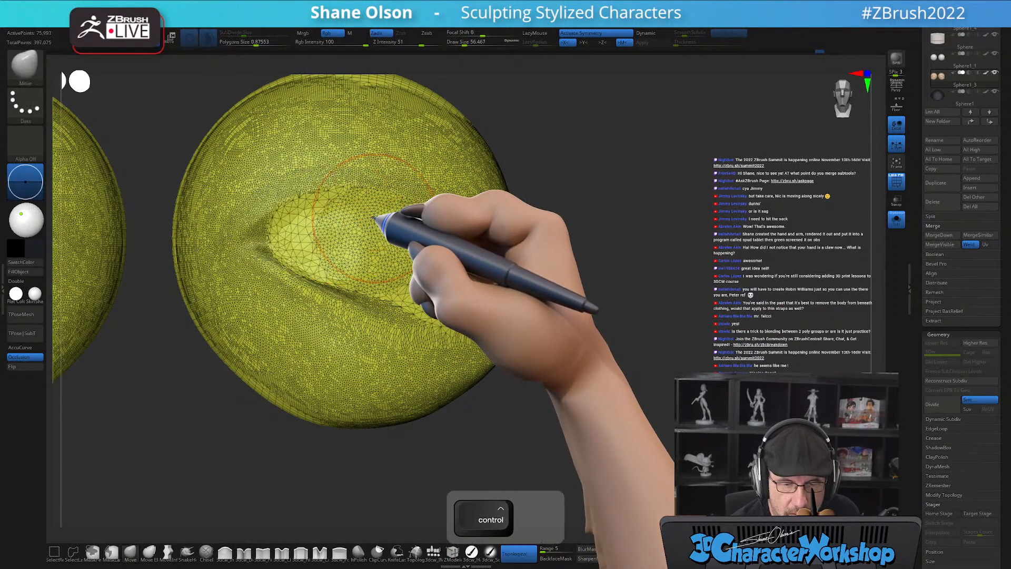
key("shift")
left_click(241, 33)
left_click_drag(240, 33, 236, 34)
mouse_move(327, 226)
left_mouse_down("shift")
mouse_move(463, 294)
mouse_move(408, 297)
mouse_move(474, 322)
mouse_move(485, 244)
mouse_move(424, 334)
left_mouse_up("shift")
left_click_drag(608, 341, 564, 422)
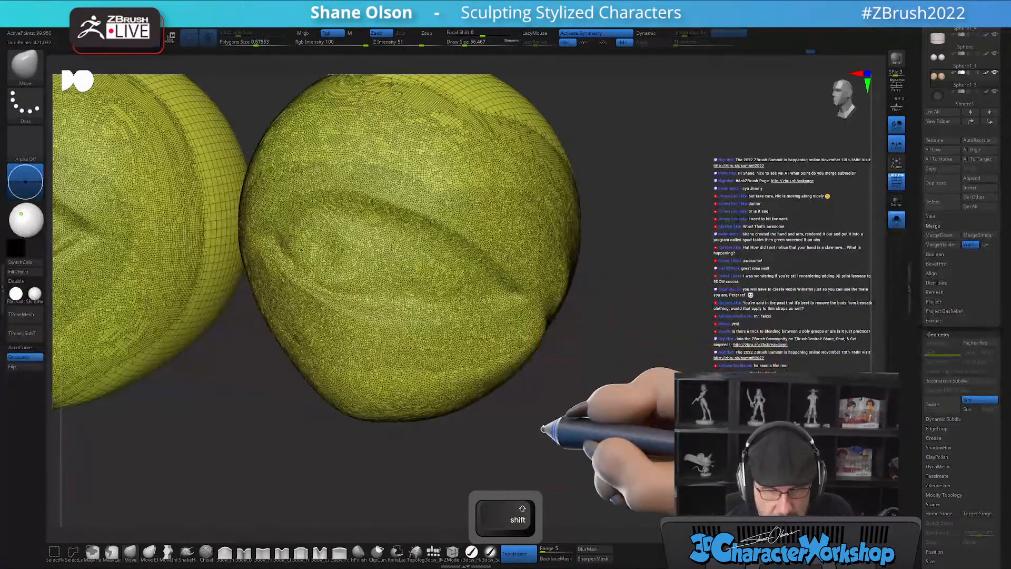
Carve the creases around the eye opening on the isolated eyelids with the crease detail brush at Draw Size about 18.
left_click(244, 552)
key("s")
left_click_drag(354, 490, 346, 489)
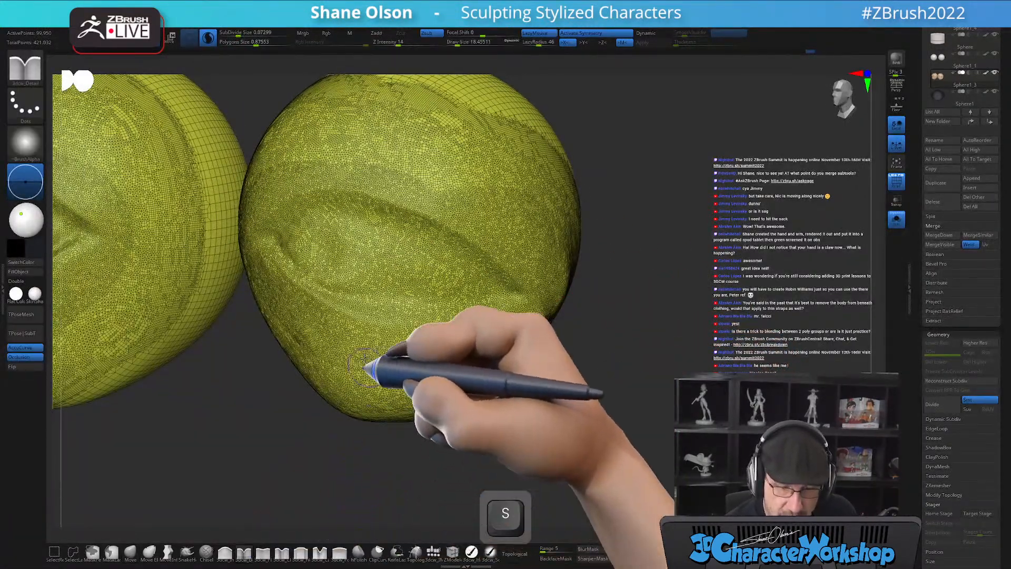
right_click_drag(374, 388, 395, 376)
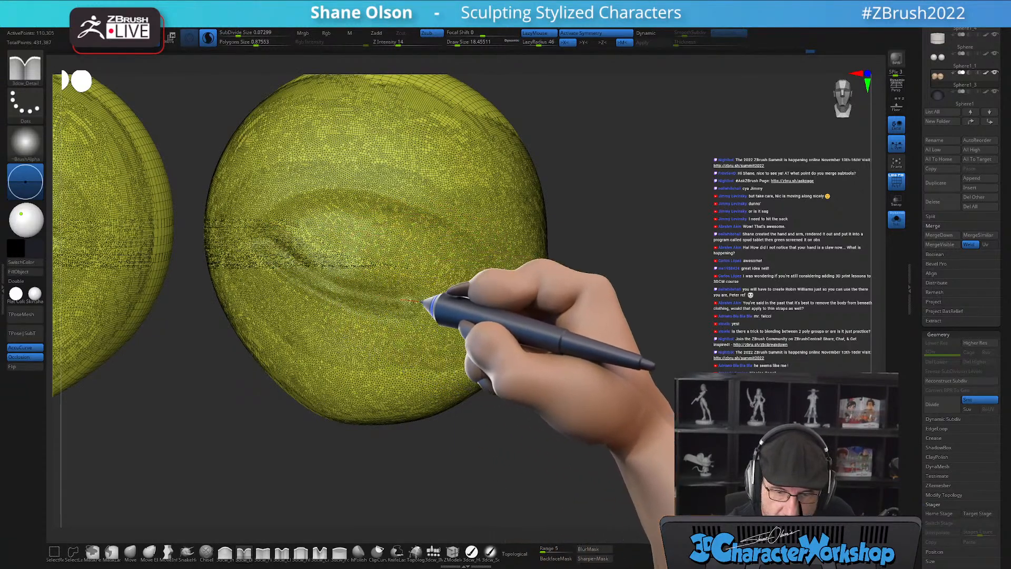
left_click_drag(418, 301, 476, 294)
left_click_drag(600, 347, 537, 308)
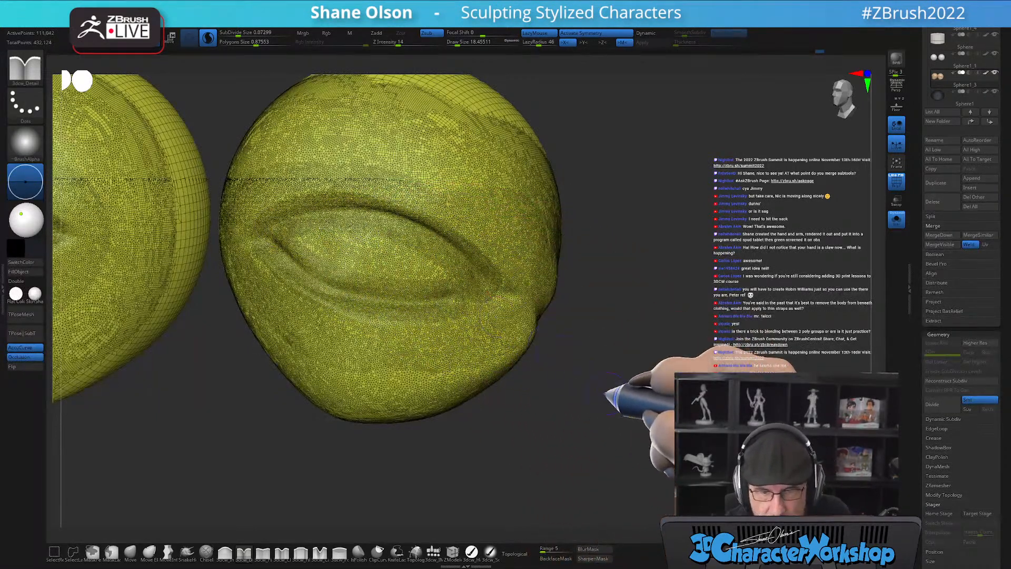
Show the whole head again, refine the lid edges and inner corner against the eyeball with the same brush, and hide the wireframe.
left_click(896, 219)
mouse_move(422, 321)
right_mouse_down()
mouse_move(339, 253)
mouse_move(295, 240)
right_mouse_up()
left_click_drag(266, 232, 289, 221)
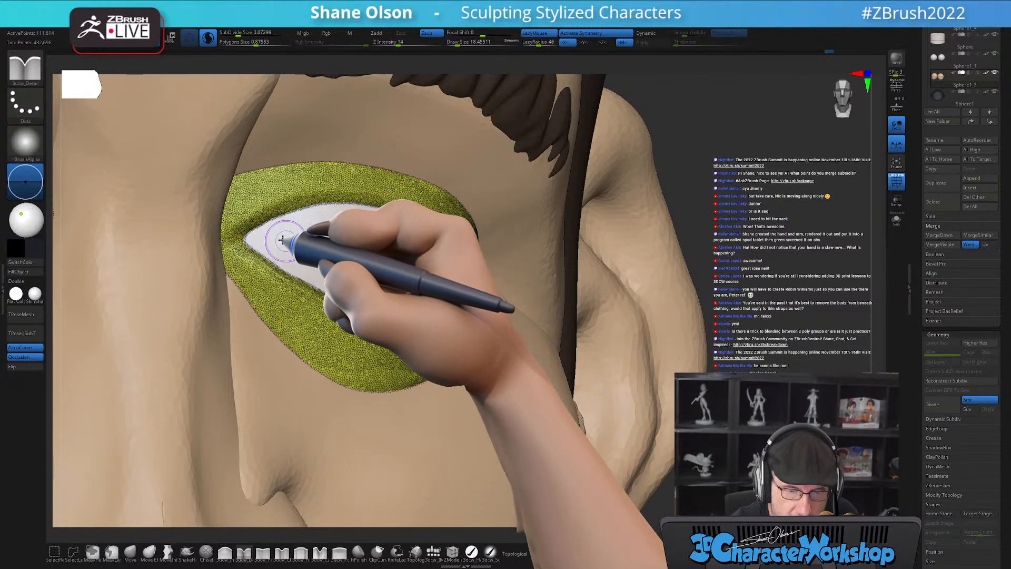
mouse_move(380, 288)
right_mouse_down()
mouse_move(417, 282)
mouse_move(269, 244)
right_mouse_up()
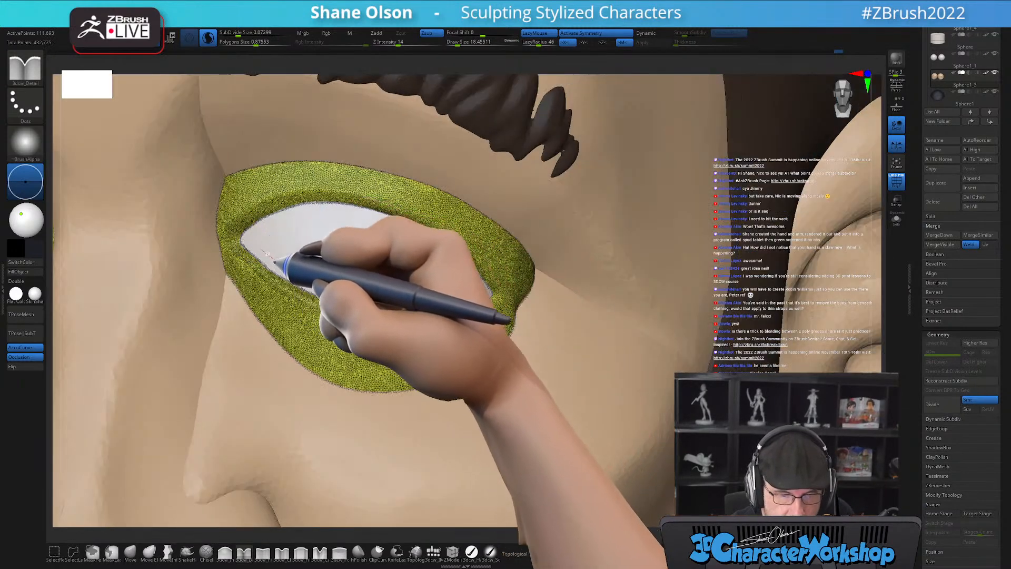
mouse_move(340, 294)
left_mouse_down()
mouse_move(418, 307)
mouse_move(497, 288)
left_mouse_up()
right_click_drag(478, 327, 474, 323)
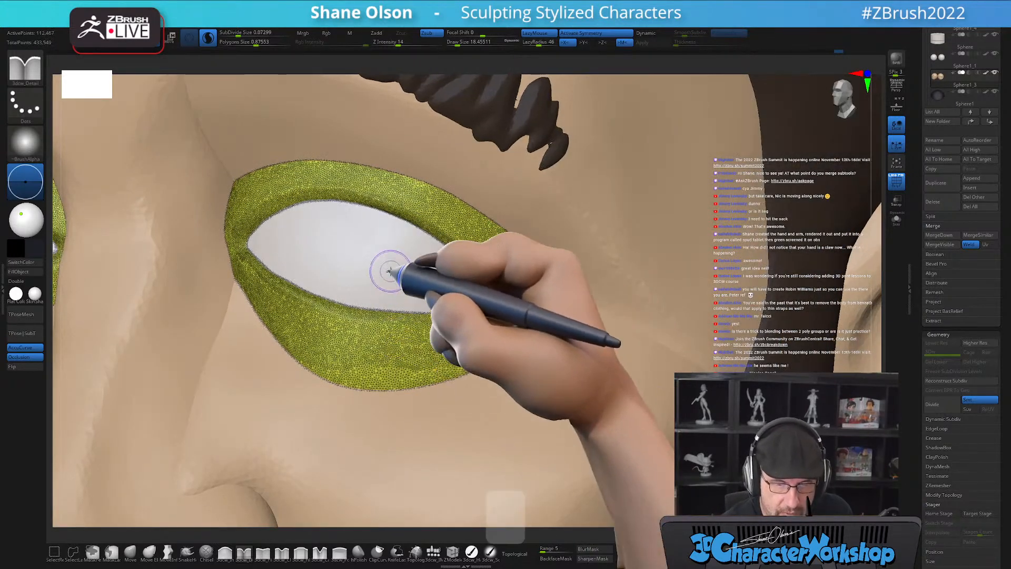
right_click_drag(391, 273, 405, 303, "alt")
right_click_drag(380, 425, 377, 390)
right_click_drag(346, 323, 352, 289, "alt")
key("shift+f")
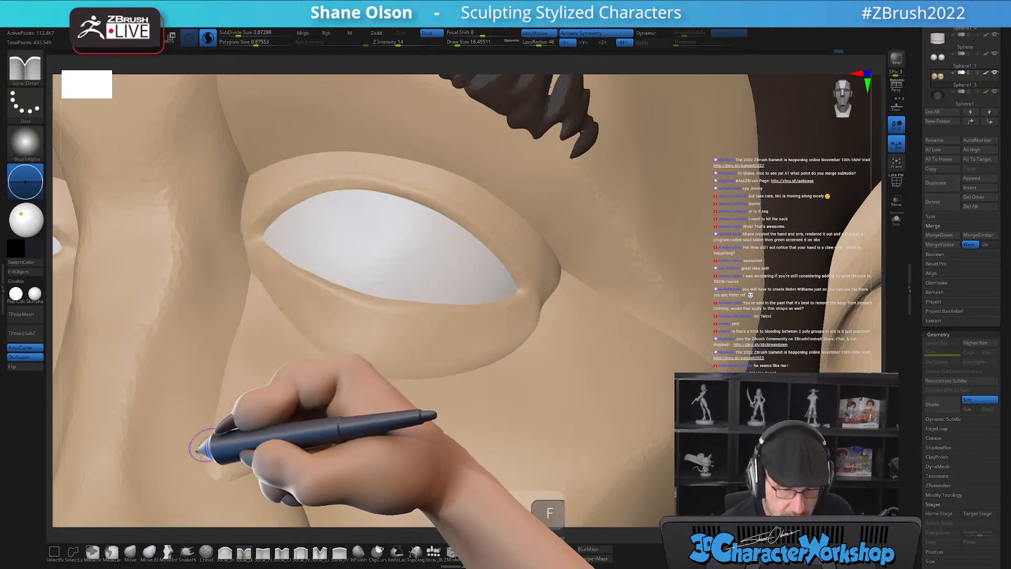
Adjust the eyelid shape around the inner eye corner with the Move brush at Draw Size about 77.
left_click(129, 551)
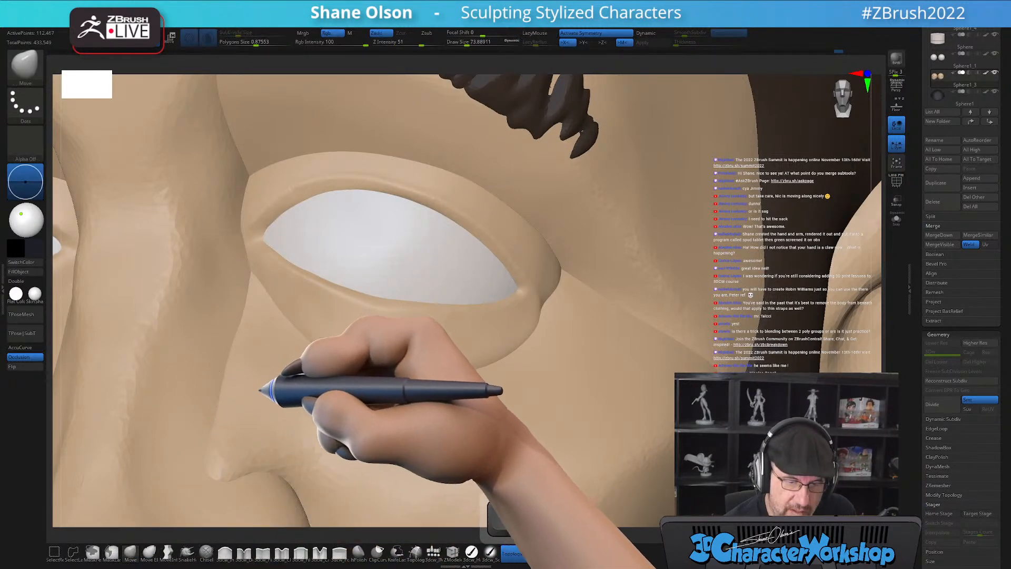
right_click_drag(270, 388, 250, 324)
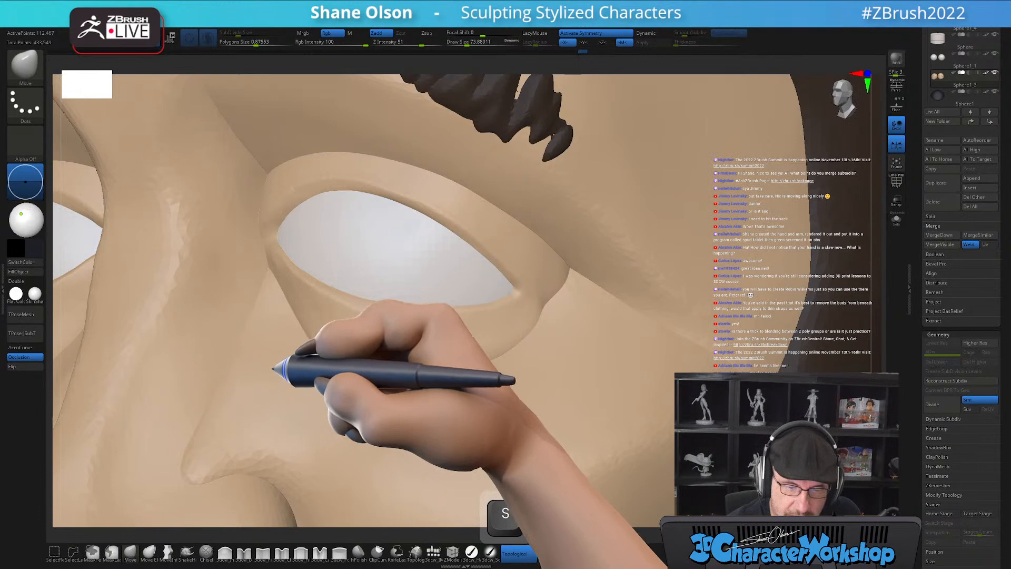
key("s")
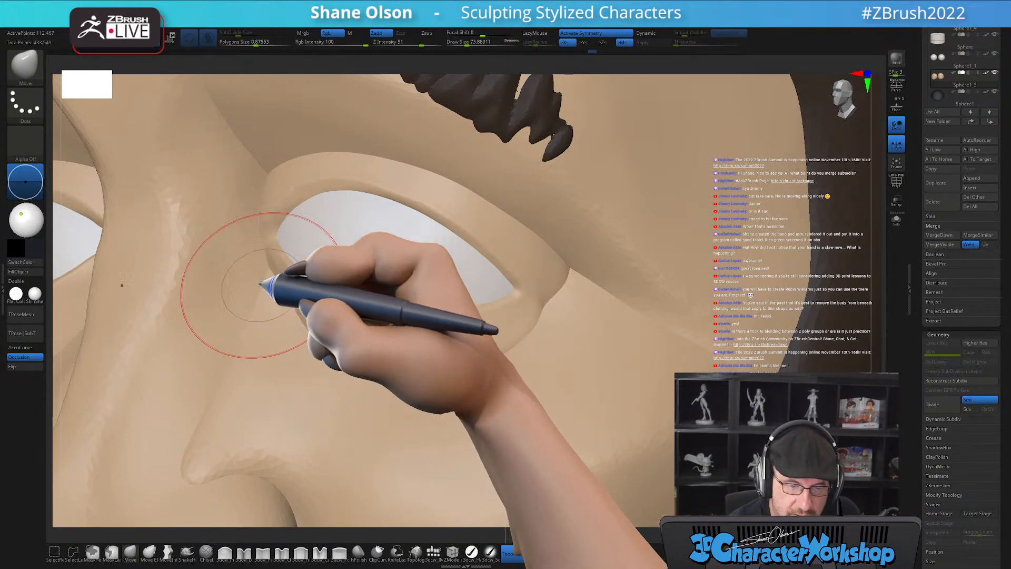
mouse_move(285, 234)
right_mouse_down()
mouse_move(283, 218)
mouse_move(238, 205)
right_mouse_up()
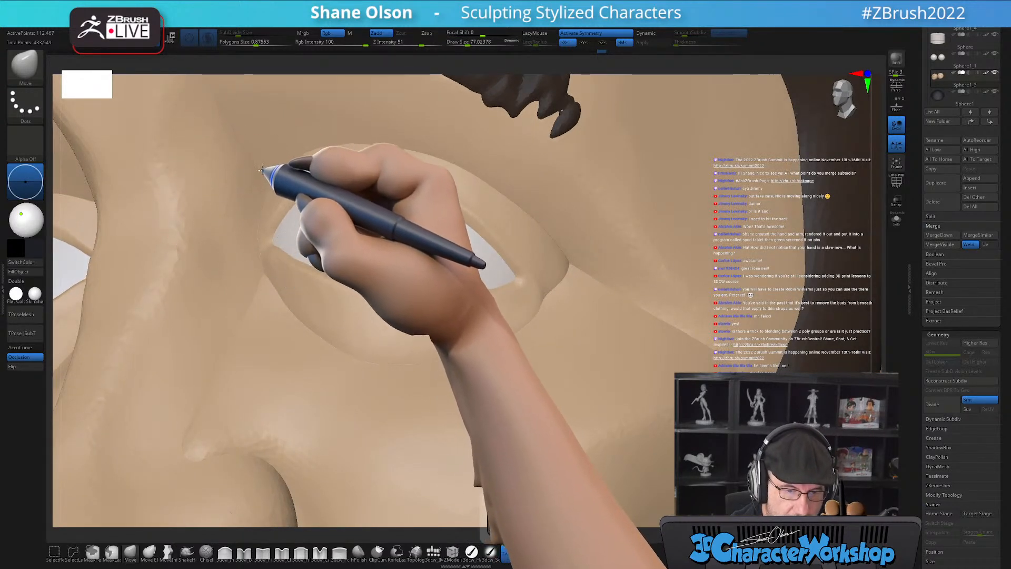
Refine the inner corner and upper lid edge with a smaller Move brush, Draw Size about 29 to 41.
right_click_drag(348, 268, 387, 302)
right_click_drag(316, 224, 289, 220)
key("s")
left_click_drag(291, 220, 286, 220)
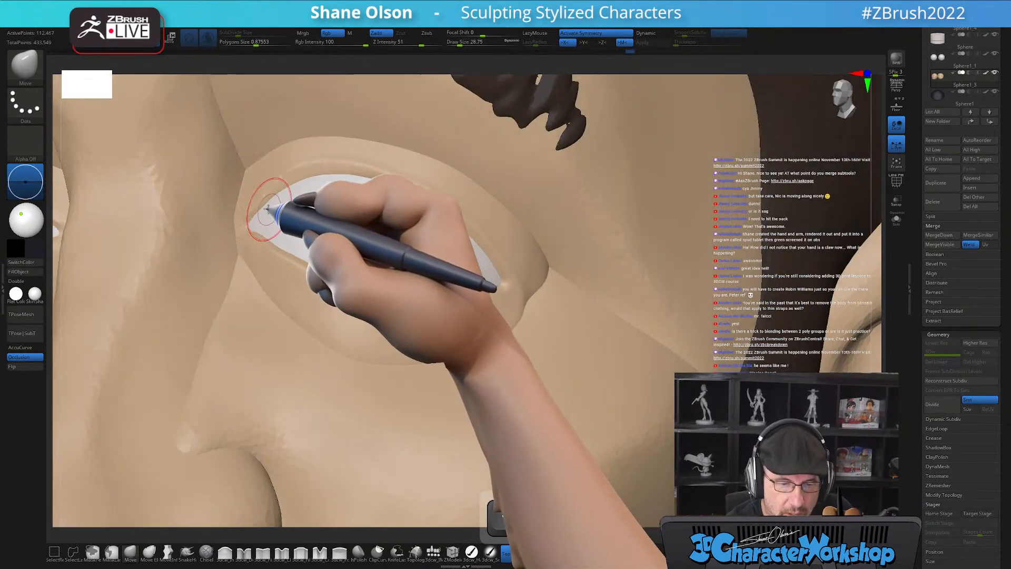
right_click_drag(283, 206, 263, 203)
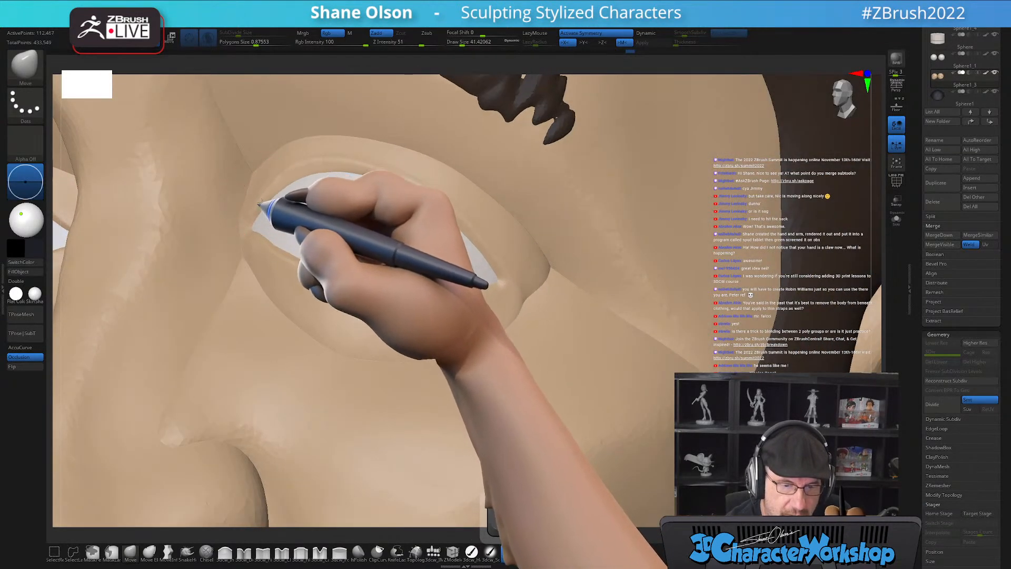
right_click_drag(400, 281, 428, 294)
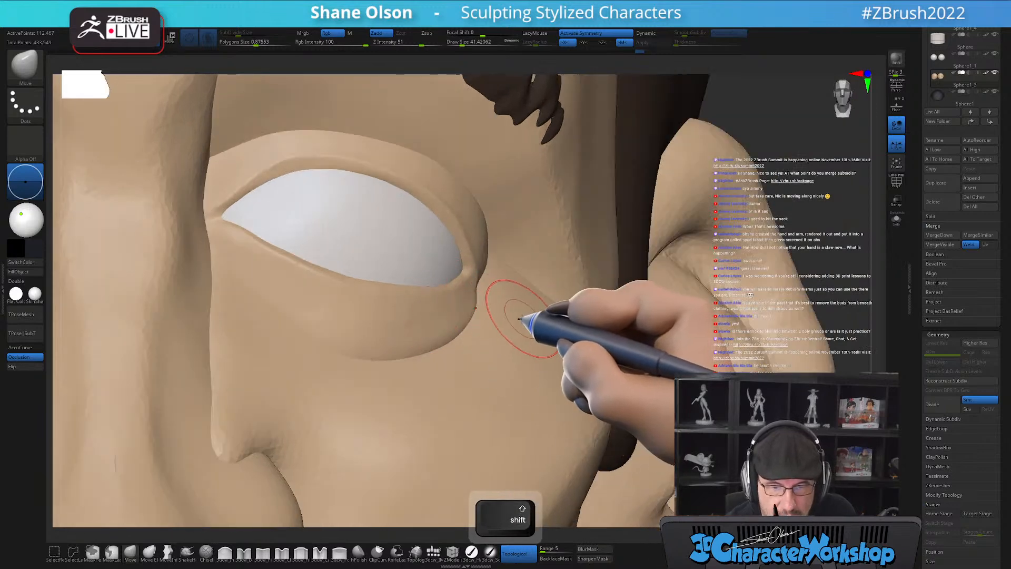
Shape the outer corner and lower lid from several angles with the Move brush at Draw Size about 29.
right_click_drag(537, 286, 413, 330)
left_click_drag(413, 333, 417, 334)
mouse_move(417, 338)
right_mouse_down()
mouse_move(422, 365)
mouse_move(356, 371)
right_mouse_up()
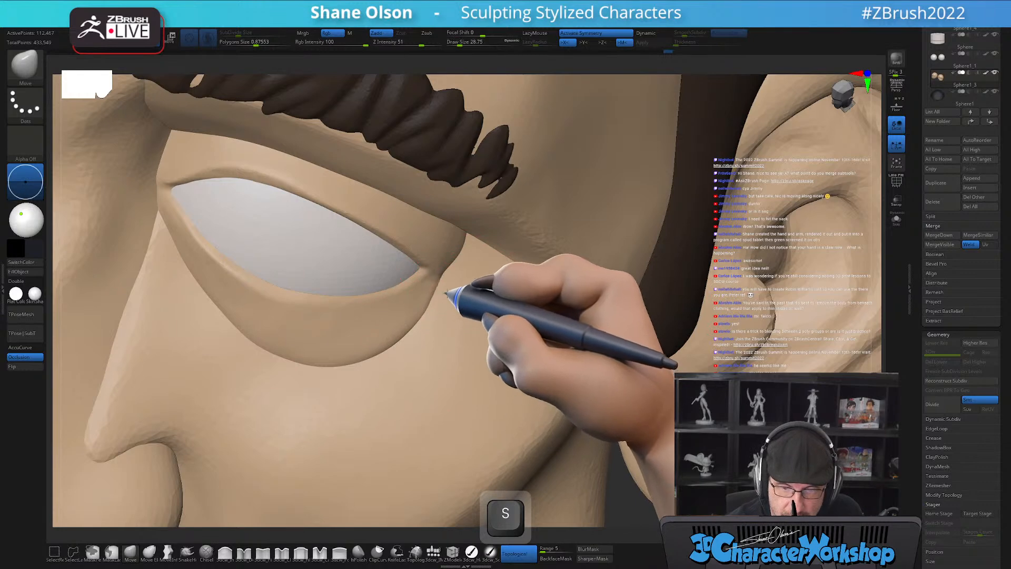
right_click_drag(484, 334, 419, 237, "alt")
right_click_drag(555, 288, 566, 352)
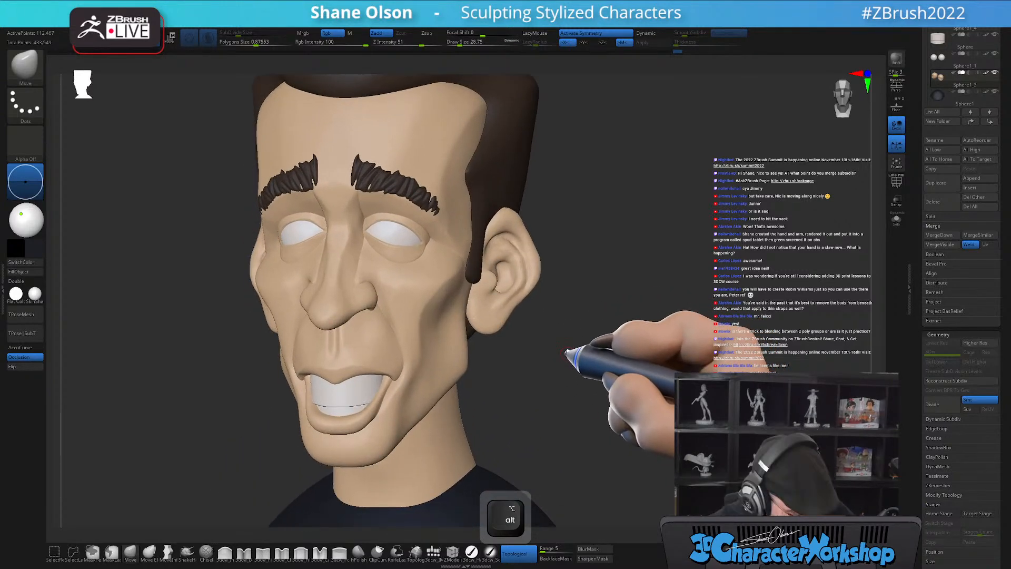
Select the teeth inside the open mouth and check their wireframe from the front.
right_click_drag(617, 379, 600, 403, "shift")
right_click_drag(636, 326, 655, 224, "alt")
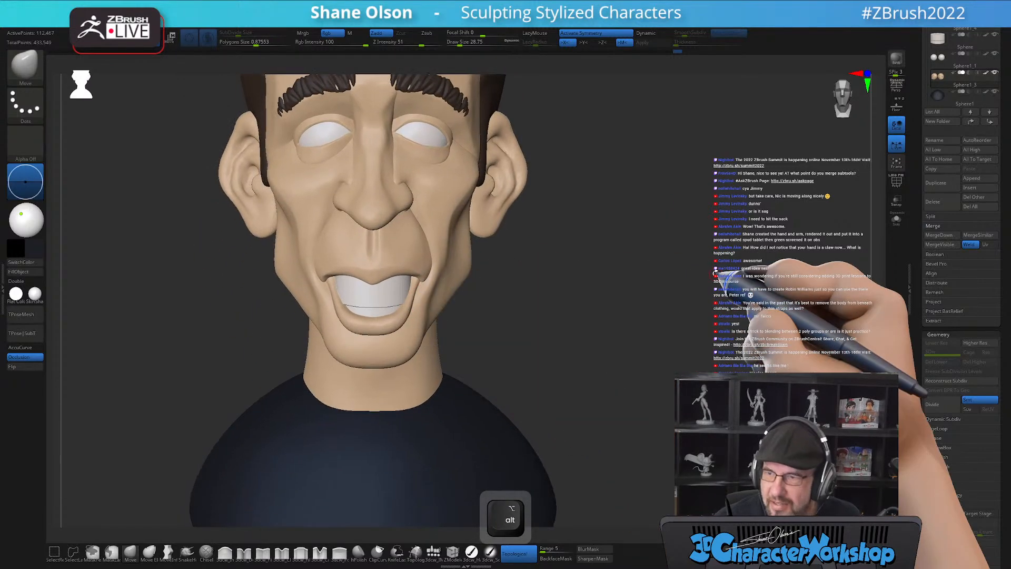
right_click_drag(668, 276, 576, 213, "alt")
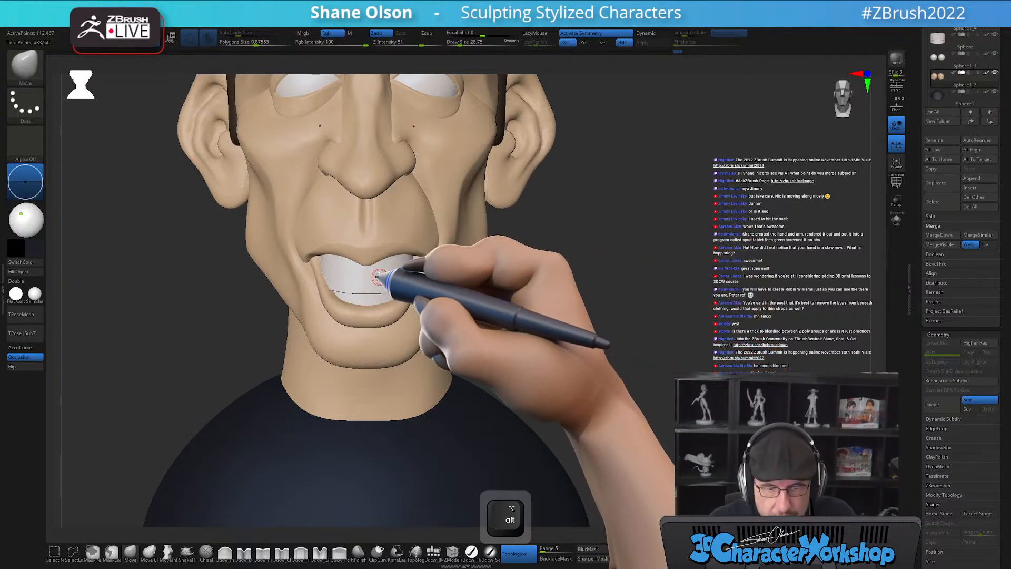
key("shift")
key("shift+f")
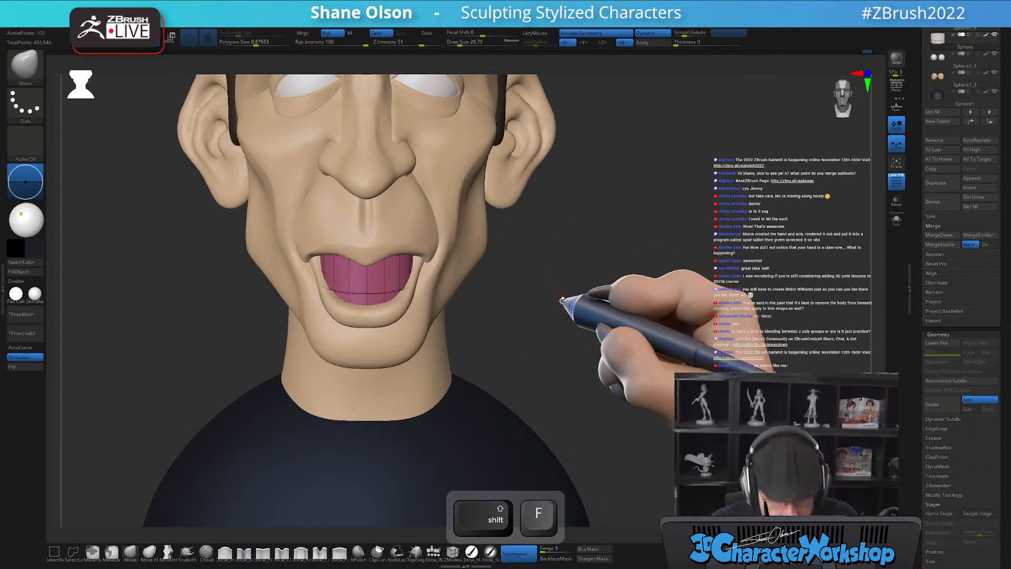
key("shift+f")
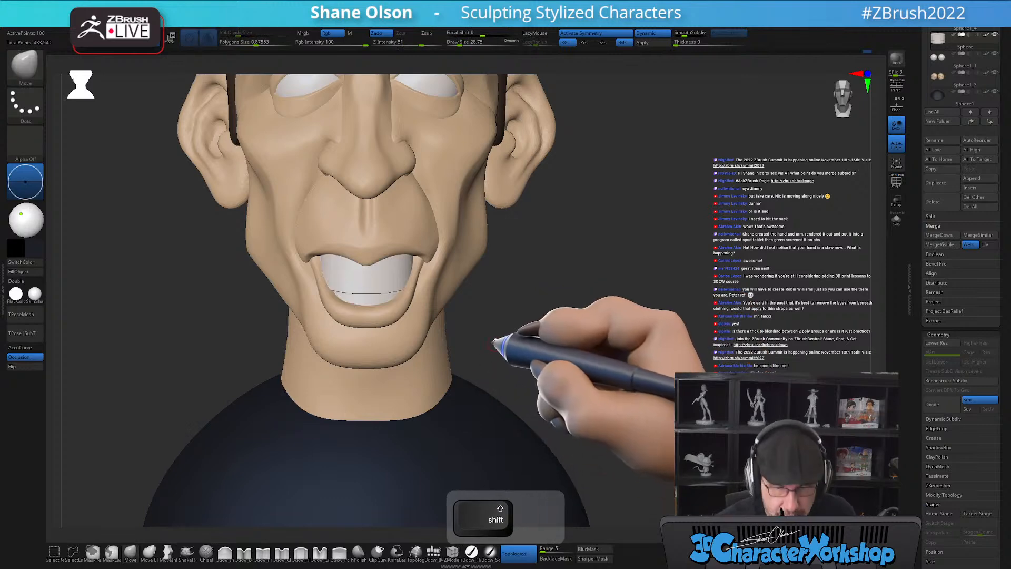
Insert a symmetrical pair of QuadSphere-2 spheres on the upper teeth and split the unmasked points into a separate subtool.
right_click_drag(495, 333, 490, 340, "alt")
left_click(433, 553)
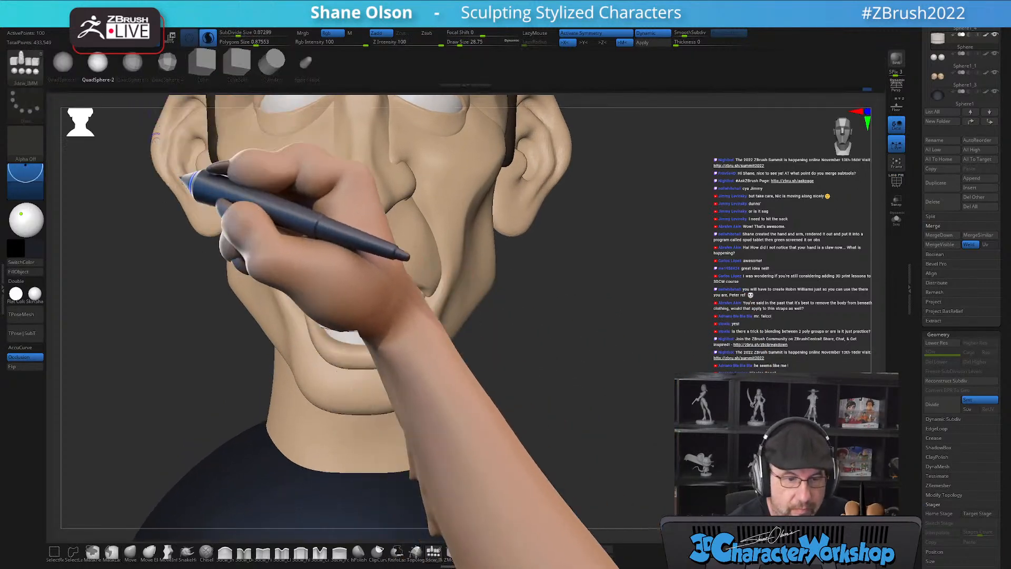
mouse_move(389, 303)
right_mouse_down("alt")
mouse_move(381, 314)
mouse_move(377, 302)
right_mouse_up("alt")
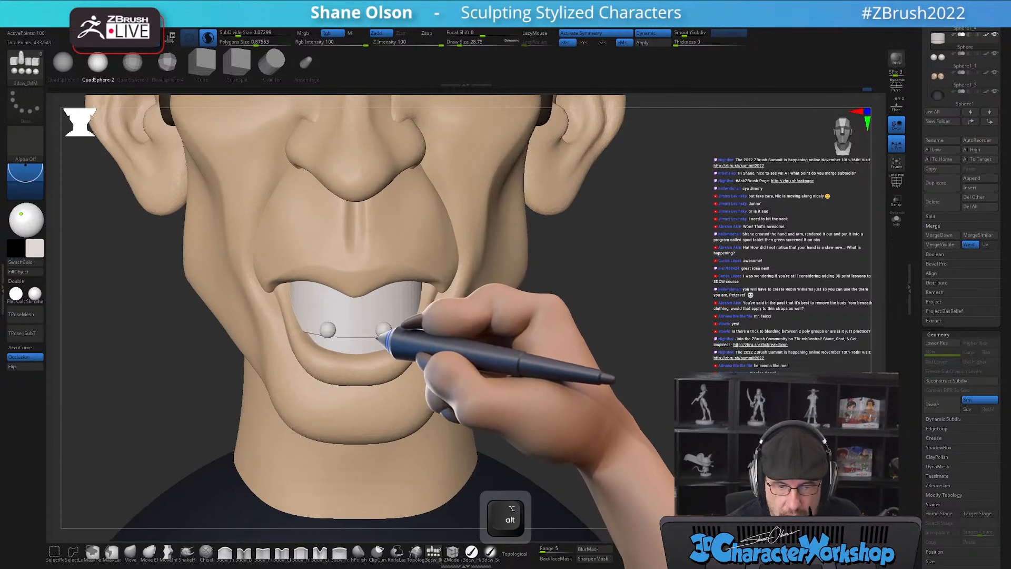
right_click_drag(378, 348, 515, 343, "shift")
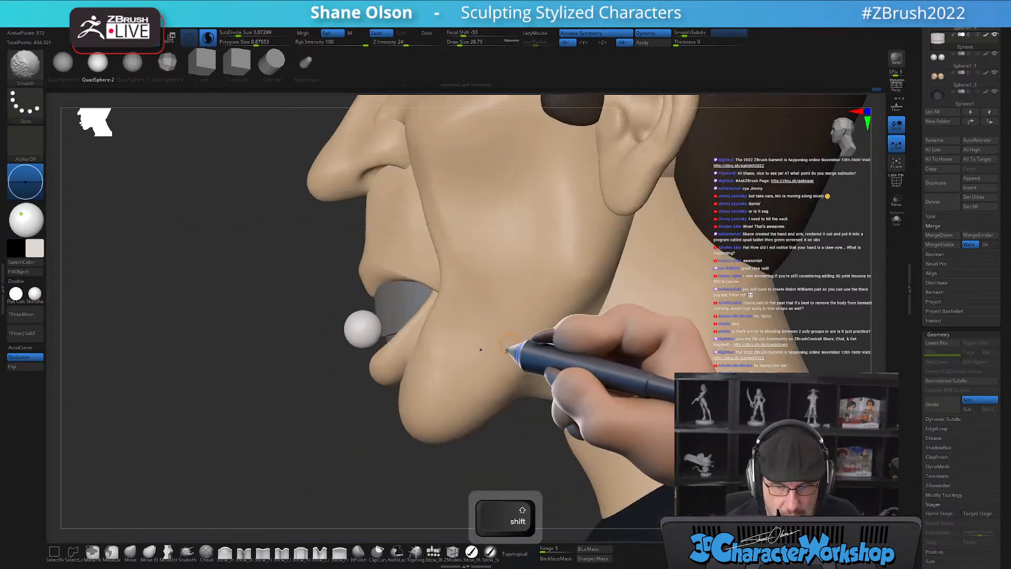
key("2")
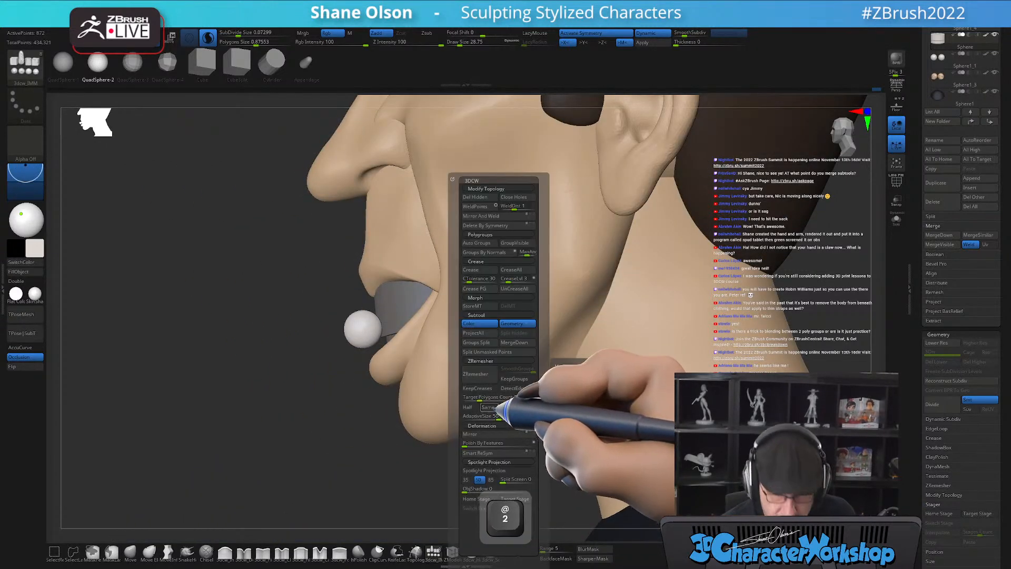
left_click(501, 350)
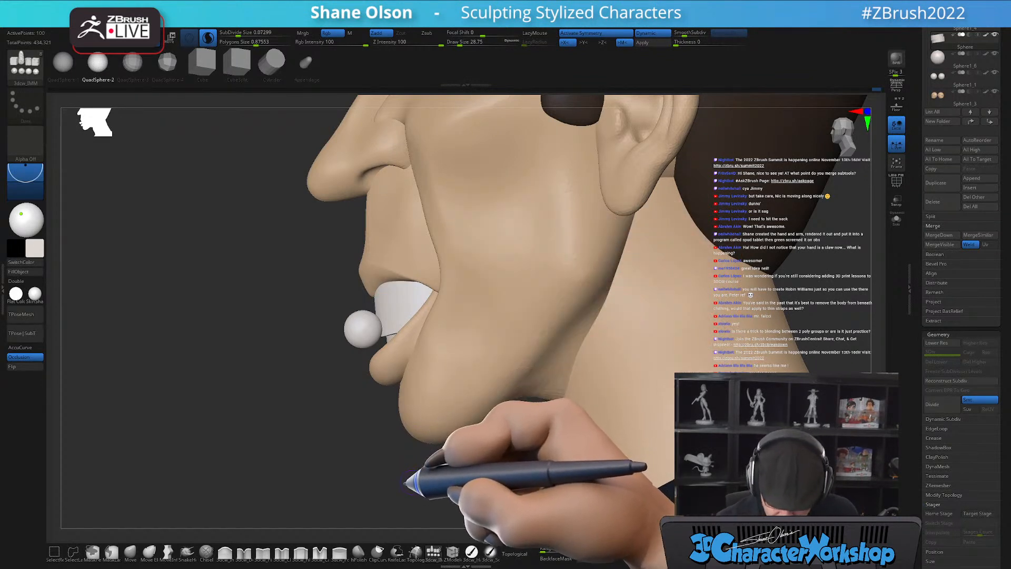
Select the new spheres, flatten and position them against the teeth with the gizmo, and stretch them vertically into ovals.
key("Down")
key("w")
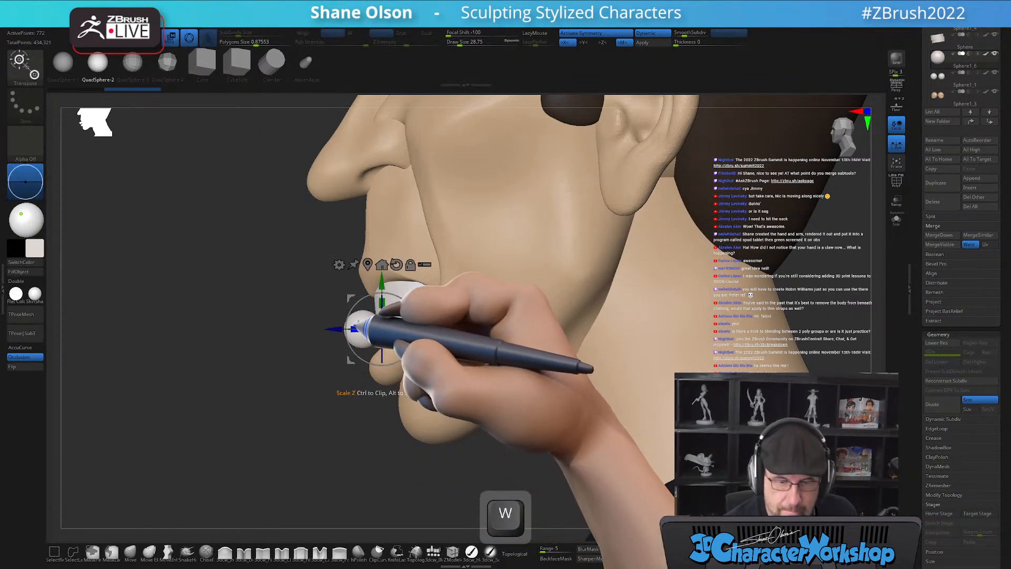
right_click_drag(438, 289, 425, 329, "alt")
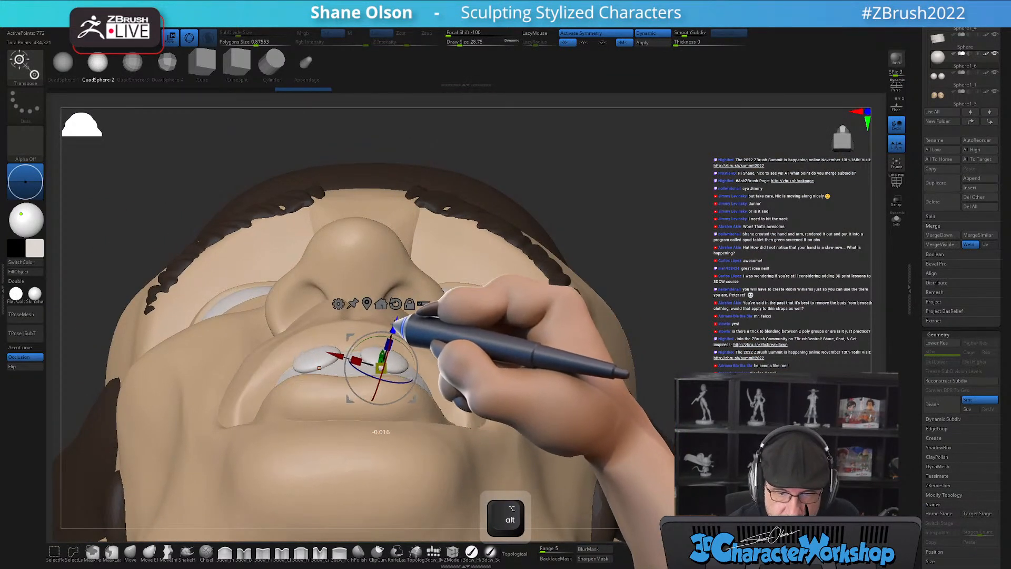
right_click_drag(394, 326, 479, 330, "alt")
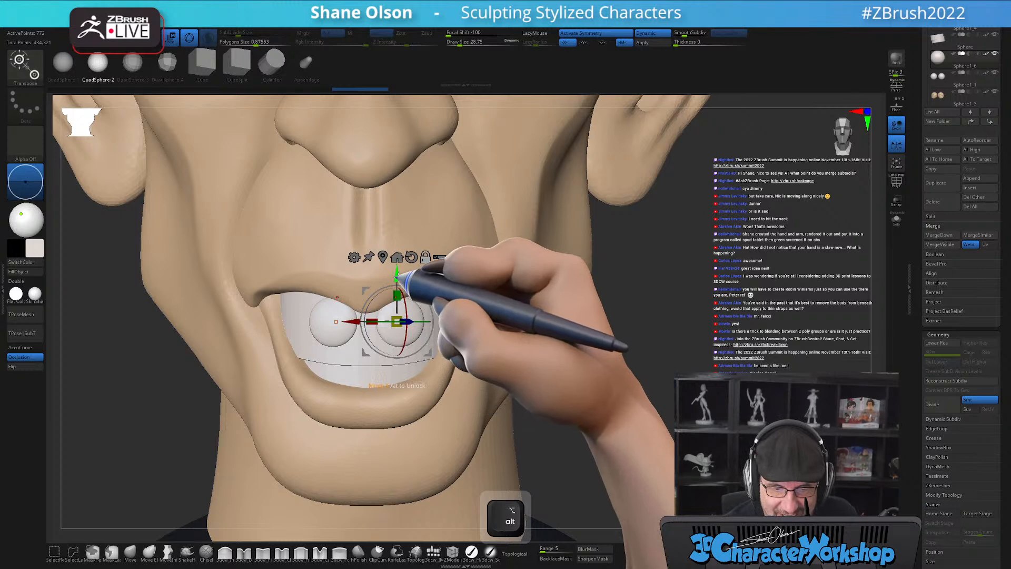
left_click_drag(396, 279, 397, 262, "alt")
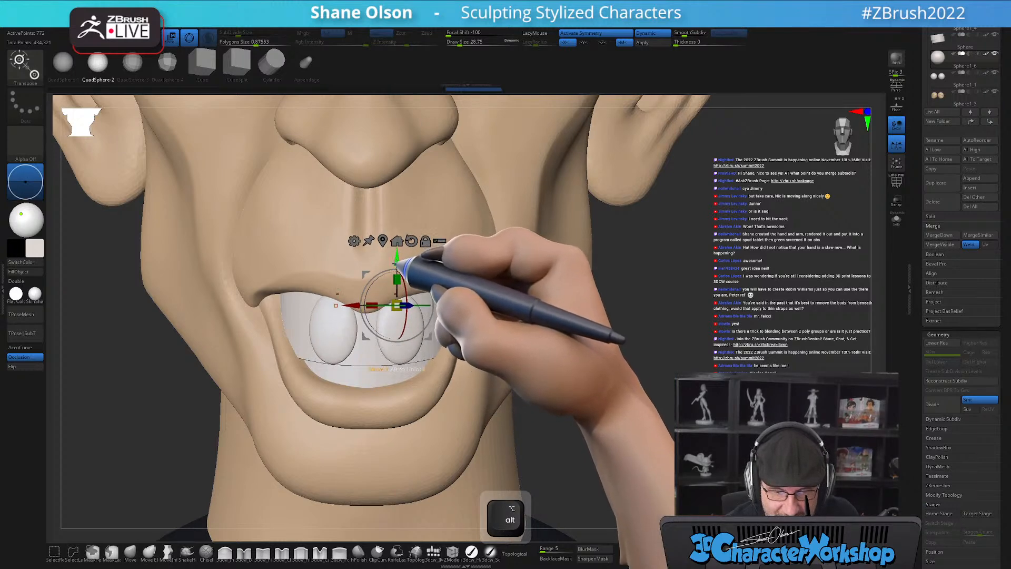
Reshape the two ovals into squared front teeth using the Move brush with AccuCurve on, Draw Size about 62 to 77.
left_click(127, 553)
left_click(32, 347)
right_click_drag(431, 392, 392, 339)
key("bracketright")
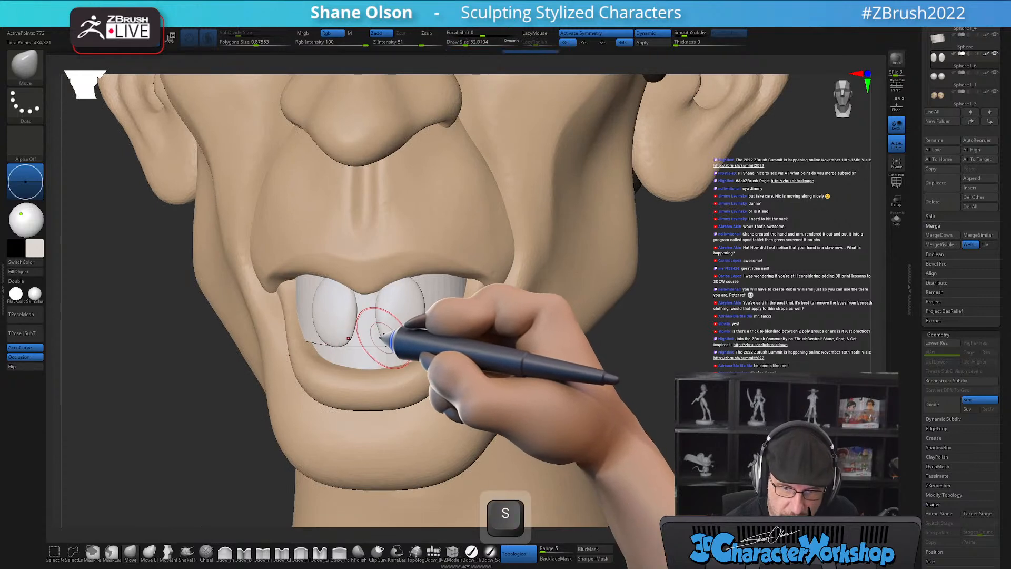
mouse_move(418, 336)
right_mouse_down()
mouse_move(441, 327)
mouse_move(405, 345)
right_mouse_up()
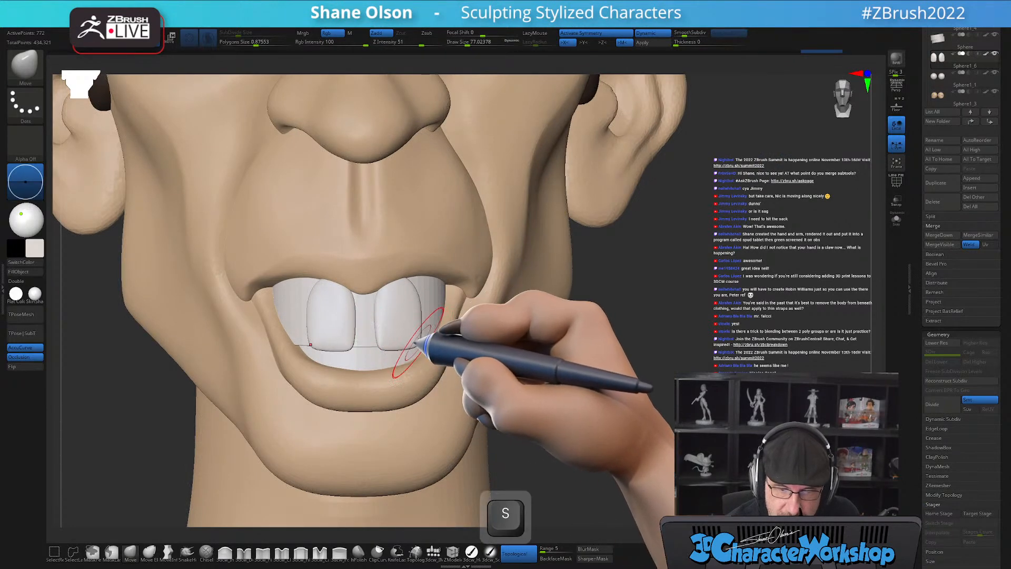
Turn AccuCurve off and adjust the front teeth's side profile with the Move brush at Draw Size about 145.
left_click(130, 551)
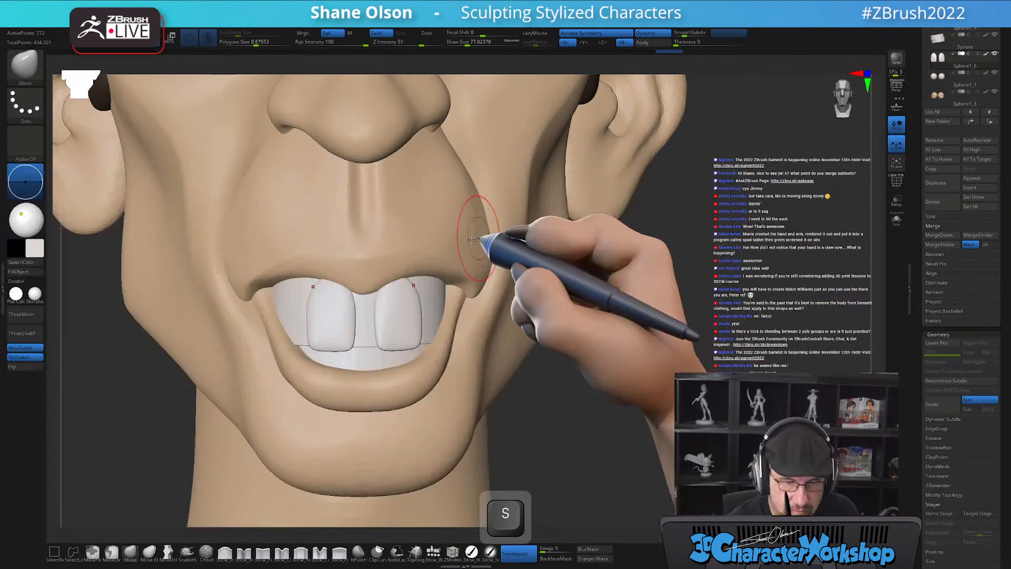
left_click(28, 348)
mouse_move(338, 400)
right_mouse_down()
mouse_move(429, 317)
mouse_move(420, 310)
mouse_move(427, 285)
mouse_move(395, 288)
mouse_move(404, 273)
right_mouse_up()
key("s")
key("s")
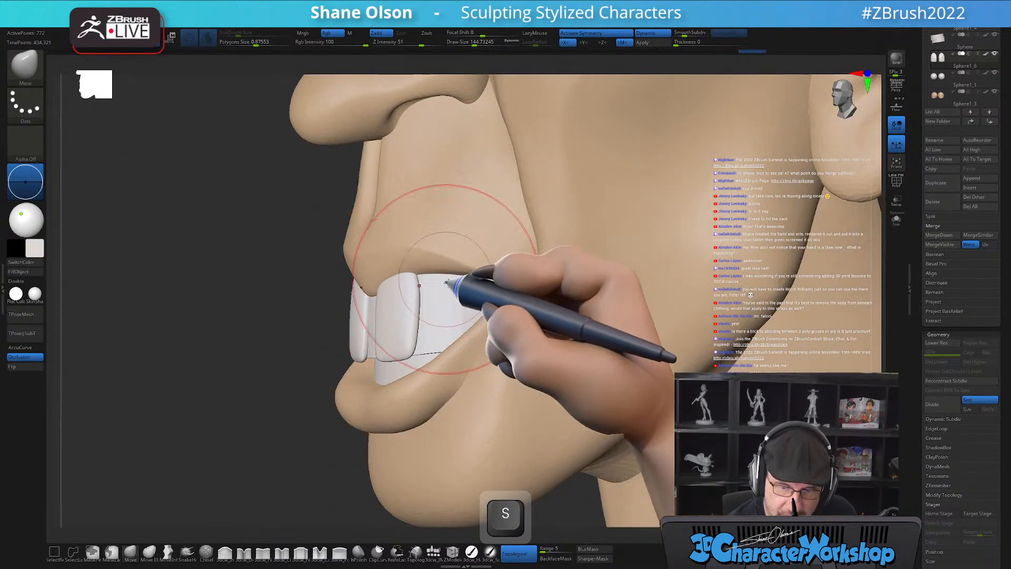
Reposition the two front teeth against the upper teeth with the gizmo, checking their placement from the side and front.
key("w")
right_click_drag(461, 315, 460, 315, "shift")
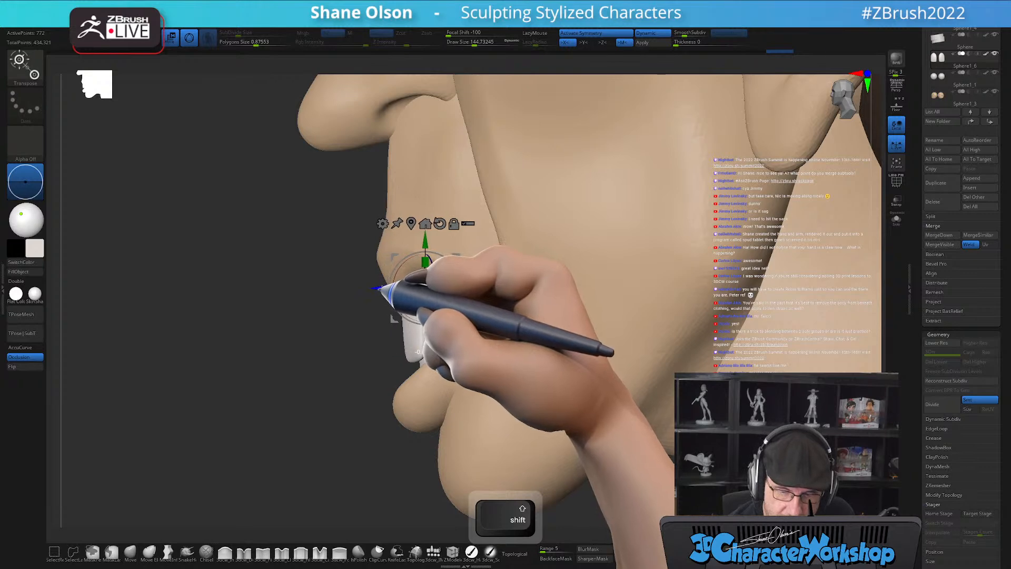
right_click_drag(387, 287, 353, 289, "shift")
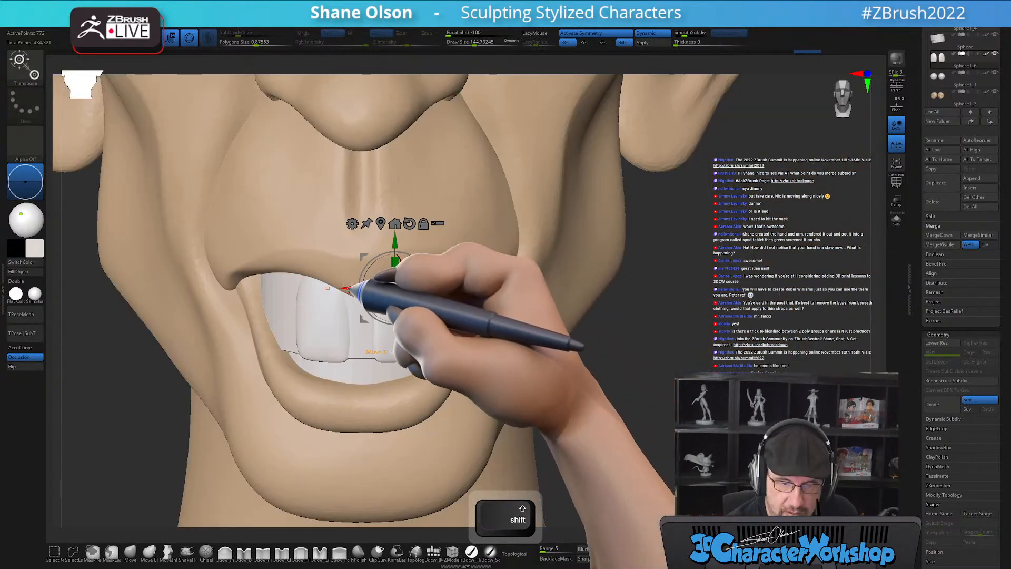
left_click_drag(584, 339, 465, 325, "alt")
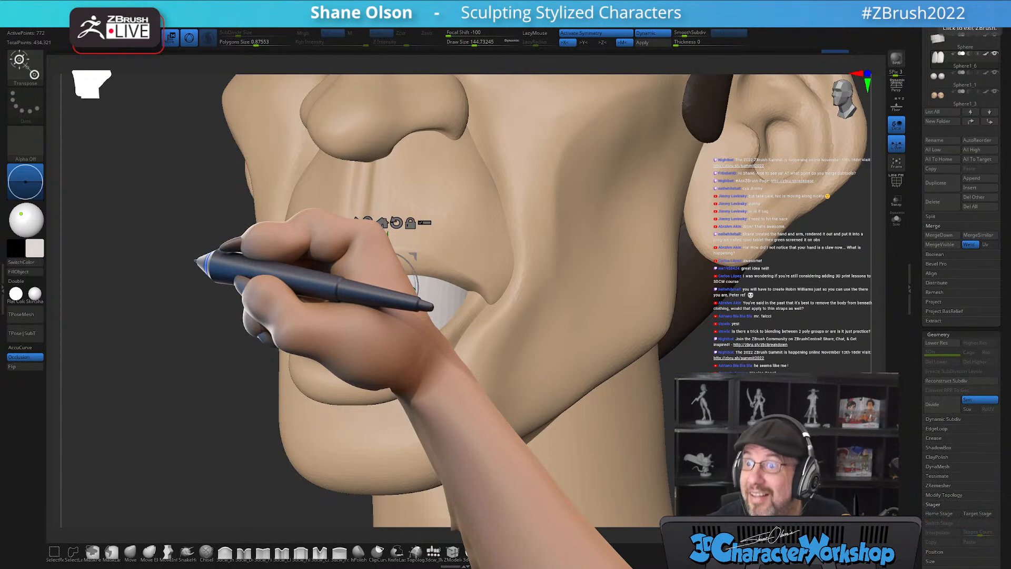
left_click_drag(677, 435, 724, 394)
mouse_move(724, 395)
left_mouse_down()
mouse_move(670, 394)
mouse_move(720, 394)
mouse_move(709, 394)
left_mouse_up()
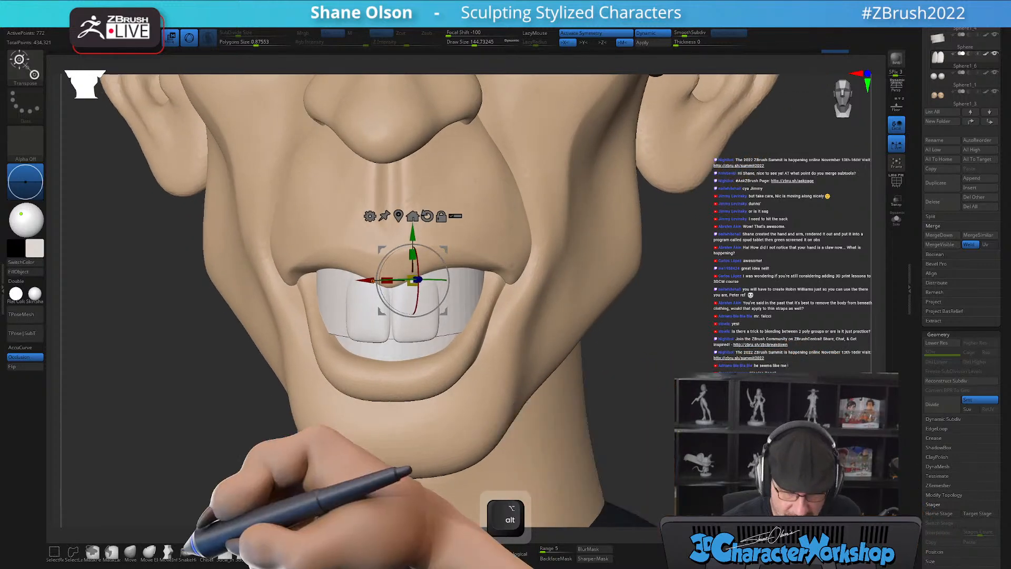
Select the head subtool with the Move brush active and regenerate its polygroups with Auto Groups.
left_click(130, 551)
left_click_drag(621, 332, 604, 380)
left_click(518, 290, "alt")
key("shift+f")
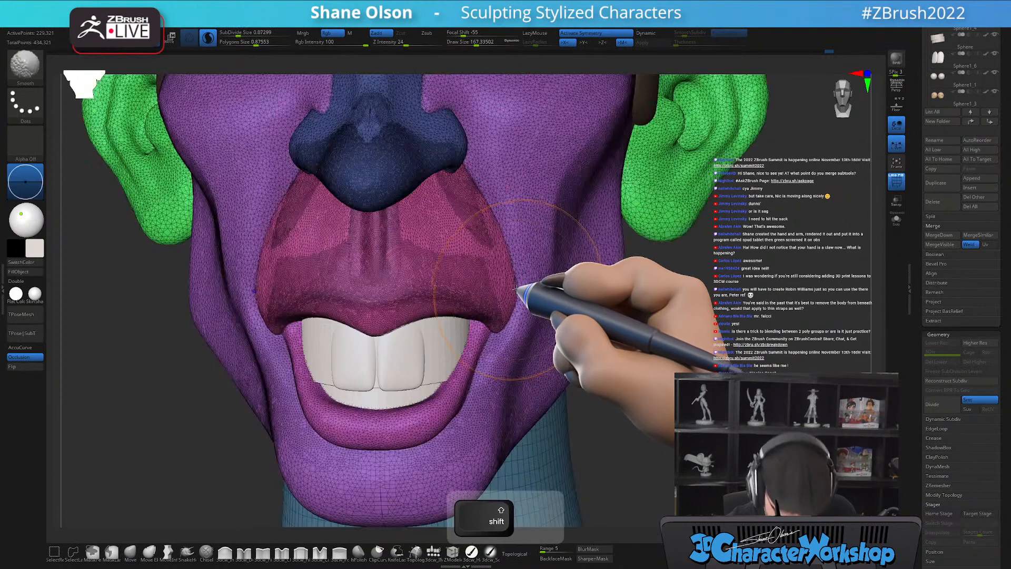
right_click_drag(546, 266, 544, 308)
key("2")
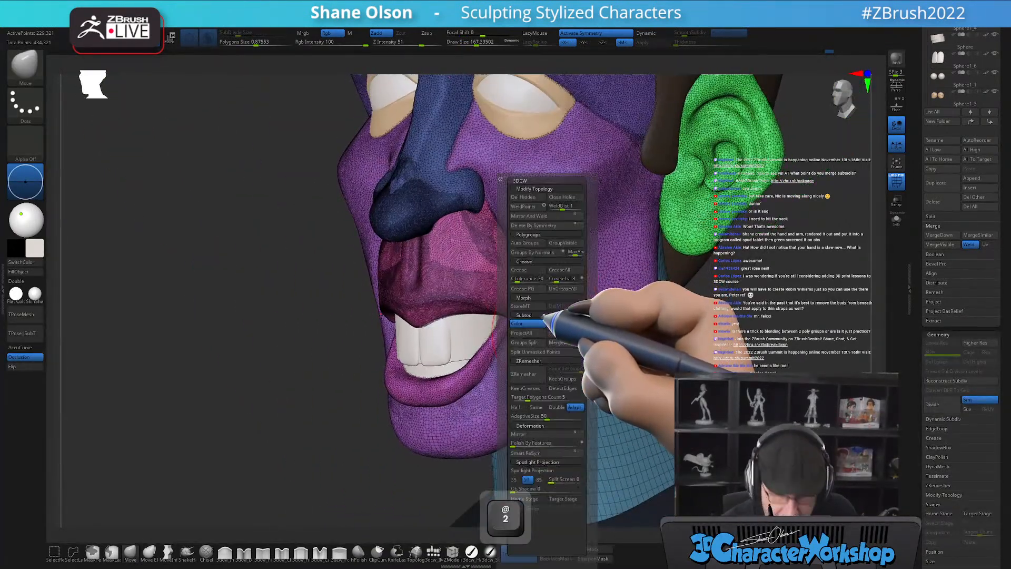
left_click(535, 245)
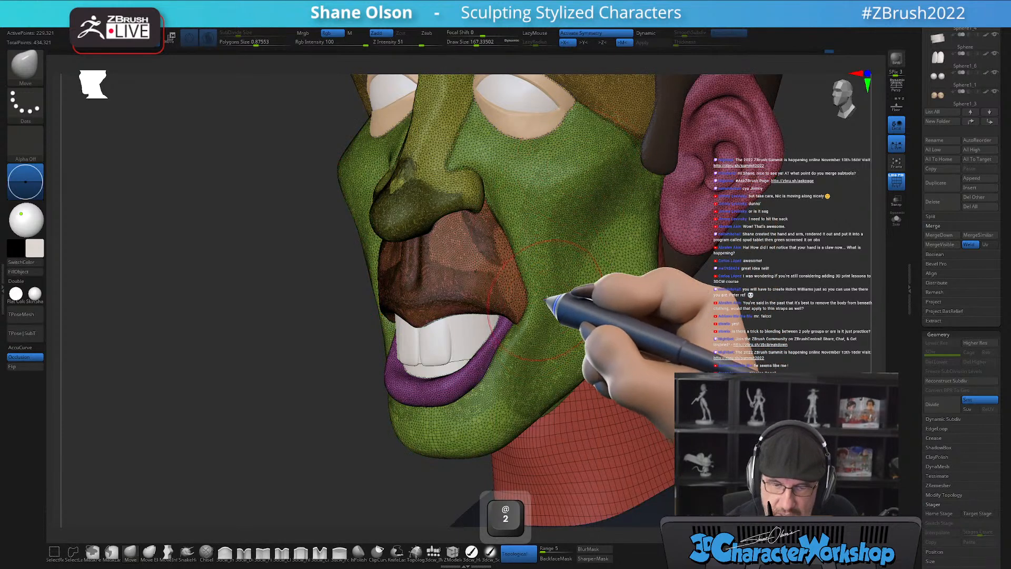
Reshape the upper lip area and smile folds beside the mouth using the Move brush at Draw Size about 177 and 77.
key("shift+f")
key("b")
key("m")
key("v")
mouse_move(576, 311)
left_mouse_down("alt")
mouse_move(592, 316)
mouse_move(553, 334)
mouse_move(511, 291)
left_mouse_up("alt")
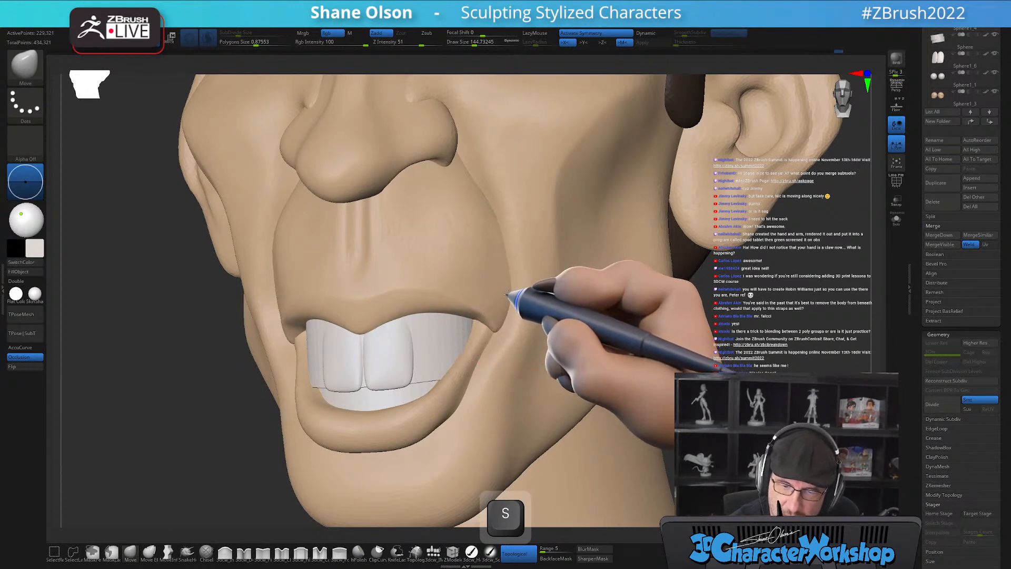
mouse_move(494, 217)
right_mouse_down()
mouse_move(527, 280)
mouse_move(519, 269)
right_mouse_up()
right_click_drag(499, 230, 499, 229)
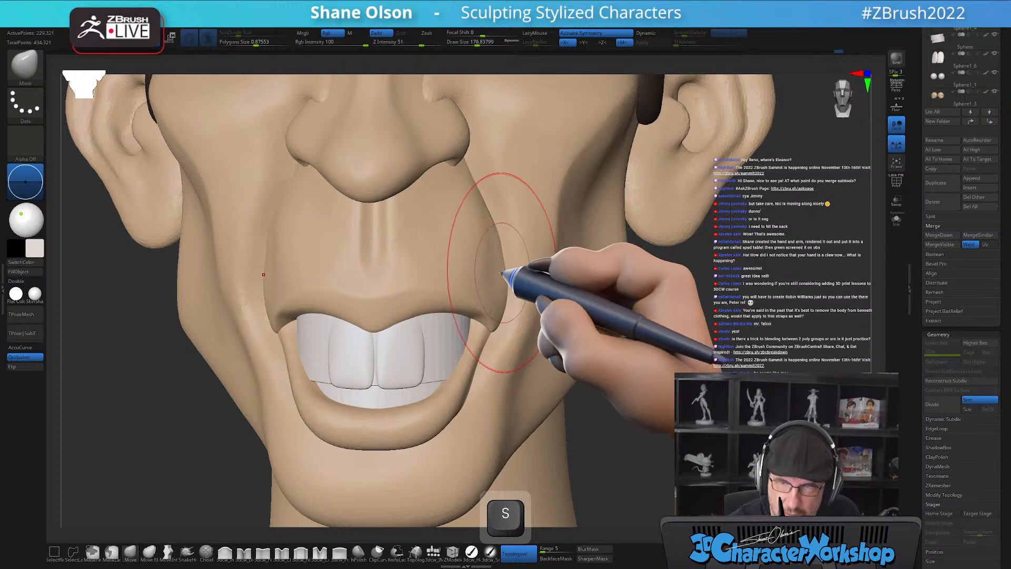
mouse_move(490, 260)
right_mouse_down()
mouse_move(492, 232)
mouse_move(493, 250)
right_mouse_up()
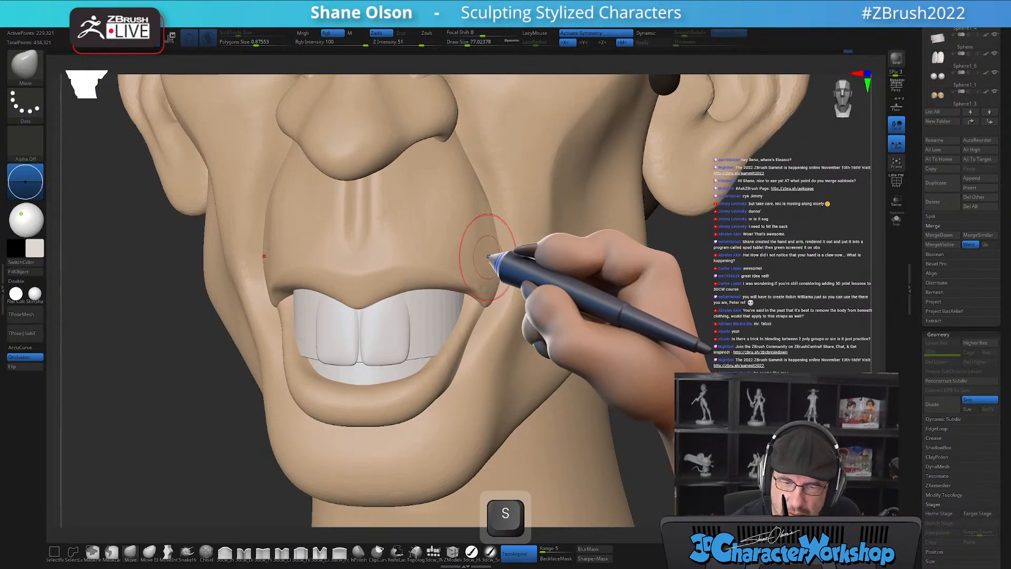
mouse_move(472, 222)
right_mouse_down()
mouse_move(553, 266)
mouse_move(508, 271)
mouse_move(517, 340)
mouse_move(519, 315)
mouse_move(604, 339)
mouse_move(591, 361)
mouse_move(573, 361)
mouse_move(616, 356)
mouse_move(588, 355)
mouse_move(591, 395)
mouse_move(581, 397)
right_mouse_up()
key("b")
key("m")
key("v")
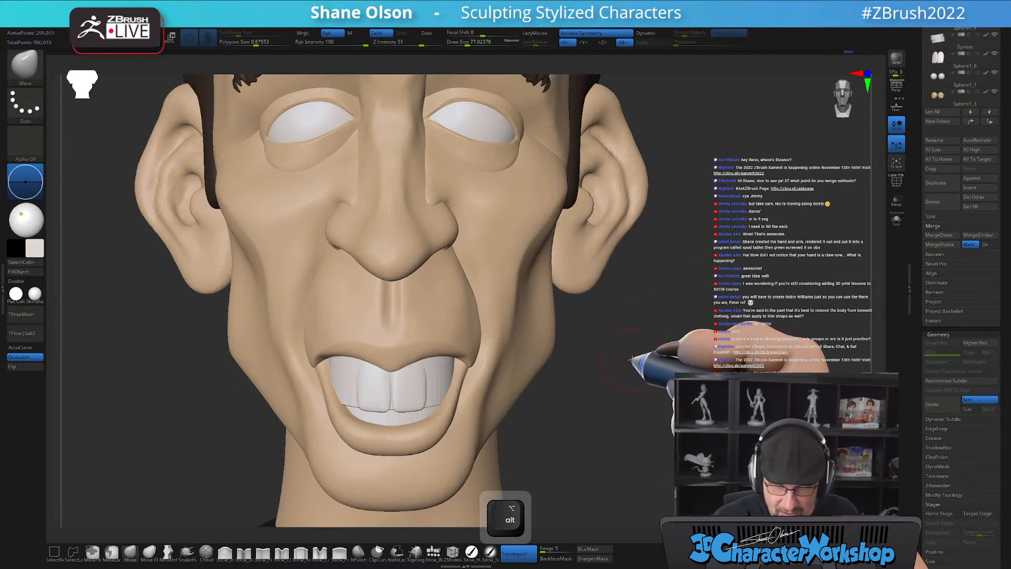
Select the teeth cylinders subtool, assign polygroups with Auto Groups, and isolate it in Solo mode.
right_click_drag(643, 344, 538, 406)
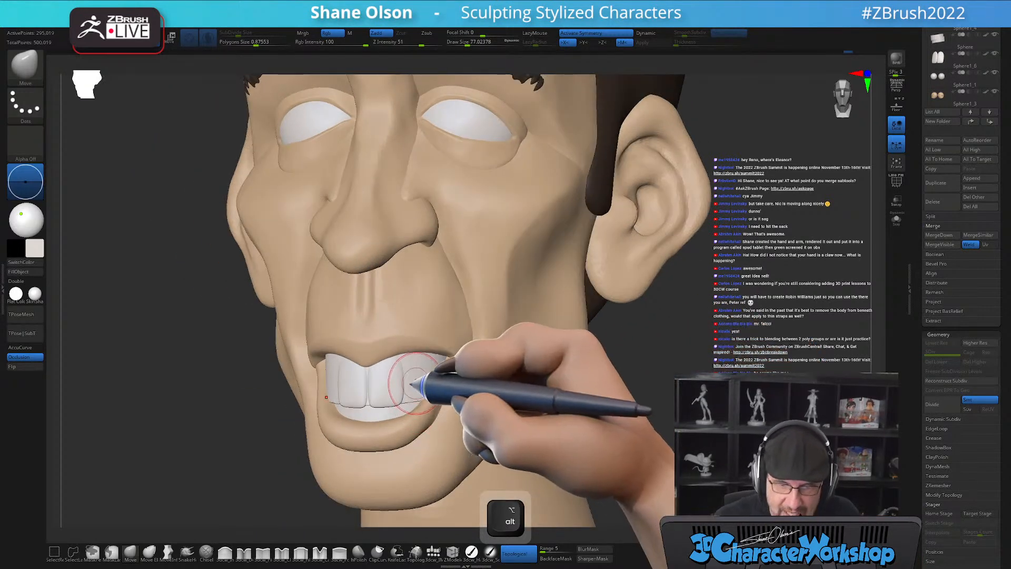
left_click(421, 384, "alt")
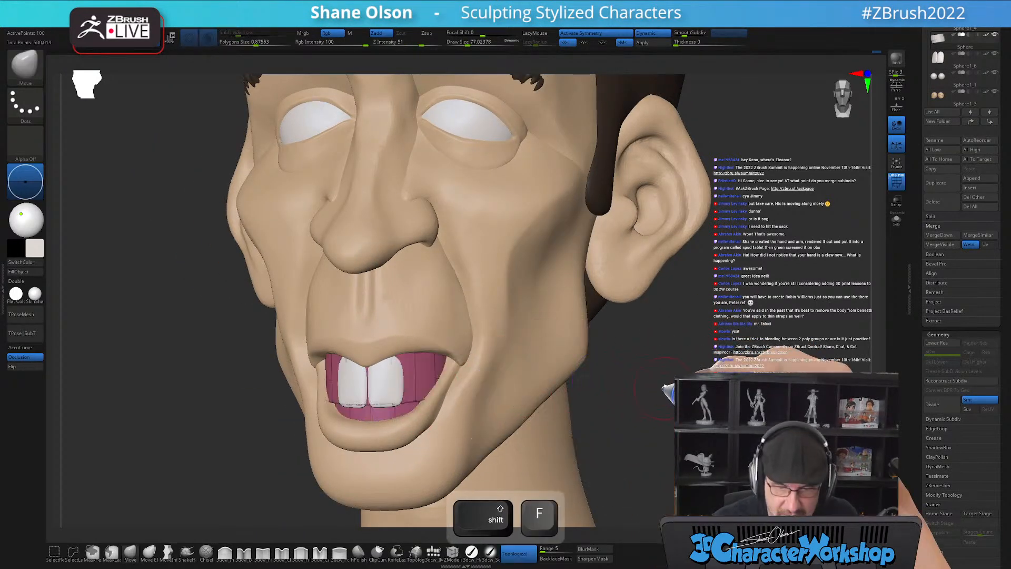
key("2")
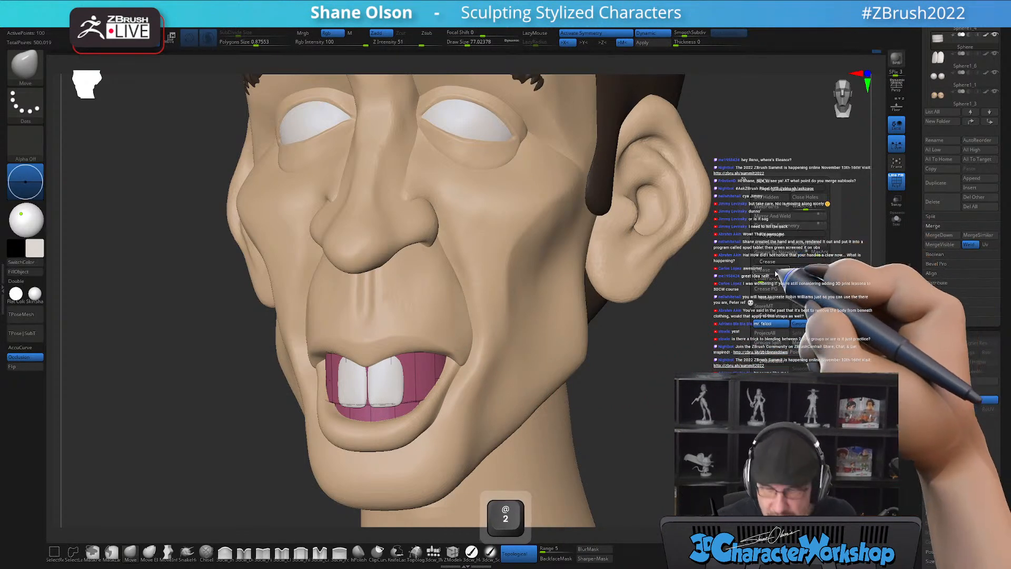
left_click(776, 245)
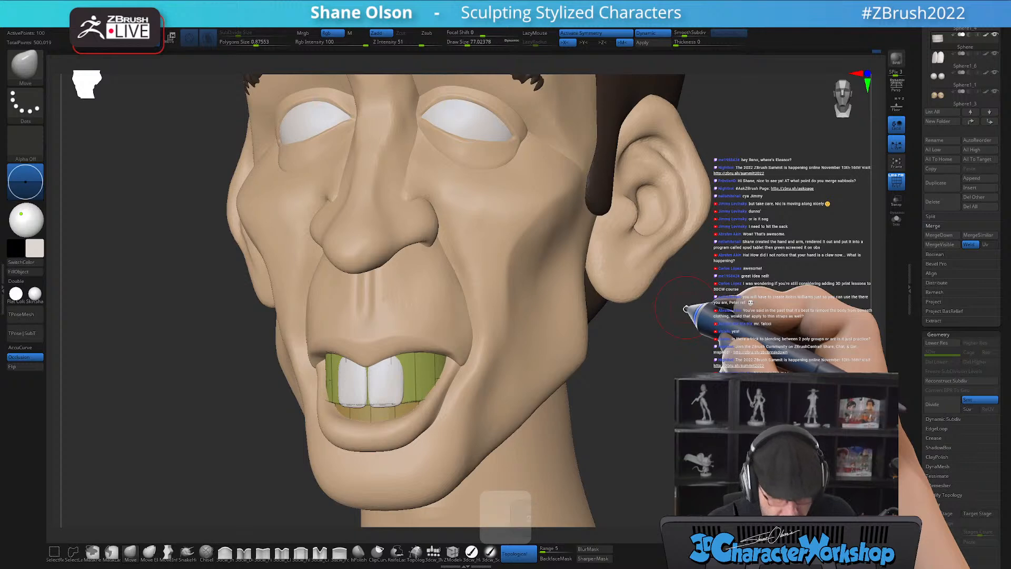
left_click(896, 219)
left_click_drag(636, 362, 566, 349)
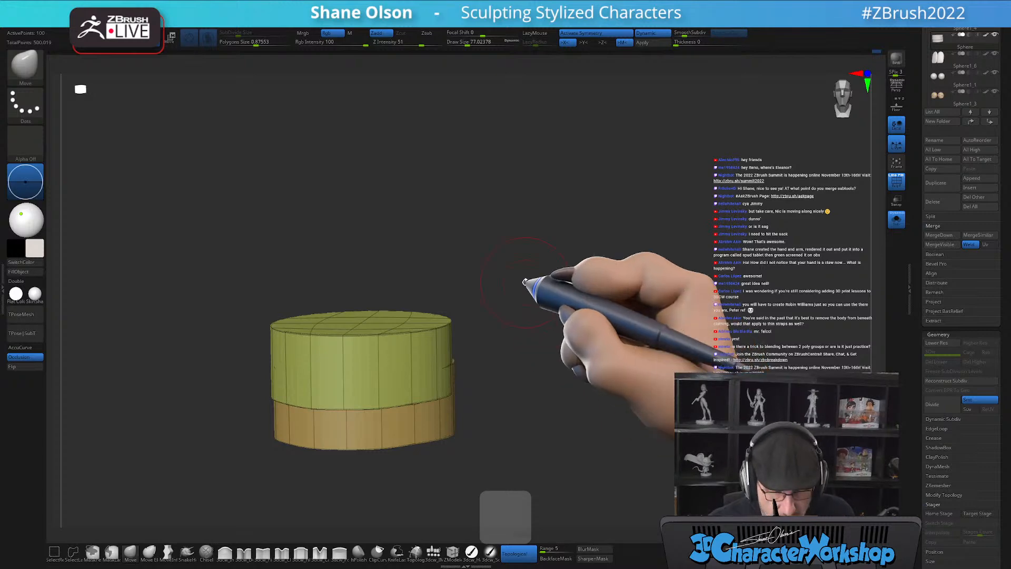
Apply the dynamic subdivision to the teeth cylinders and delete their lower subdivision levels.
left_click(644, 42)
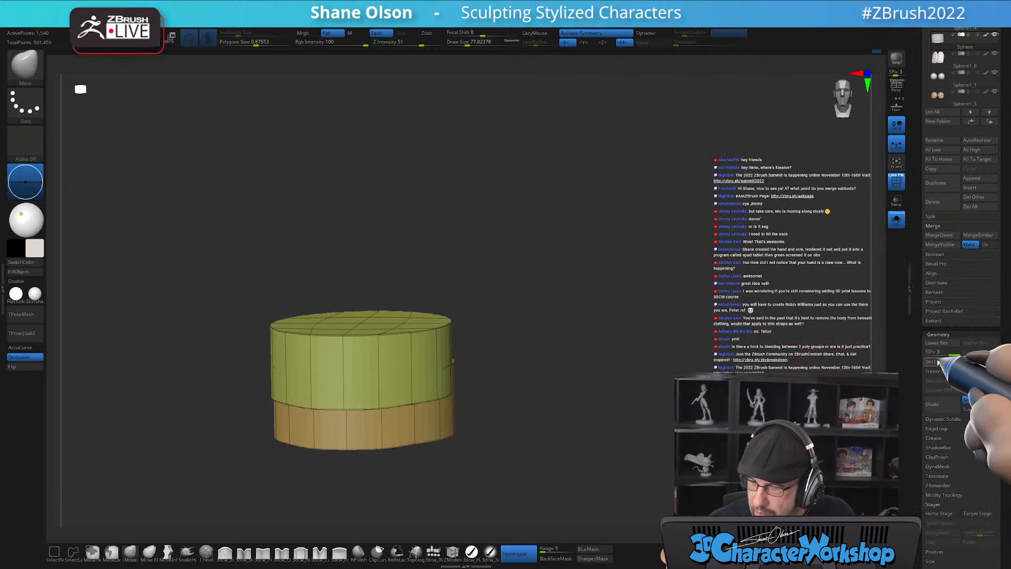
left_click(937, 362)
left_click_drag(617, 325, 607, 306)
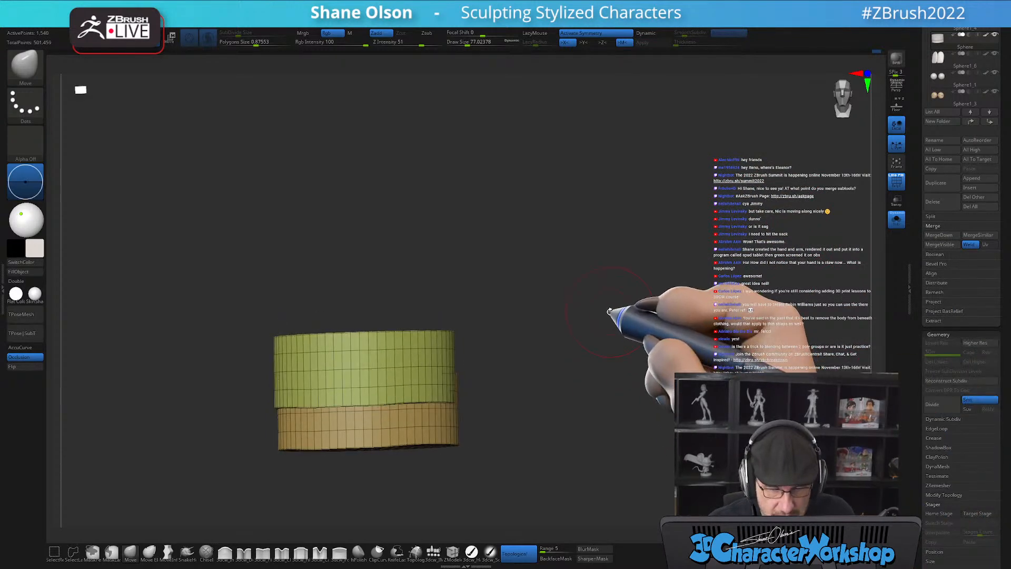
Split the upper and lower teeth cylinders into separate subtools with Groups Split.
key("3")
key("2")
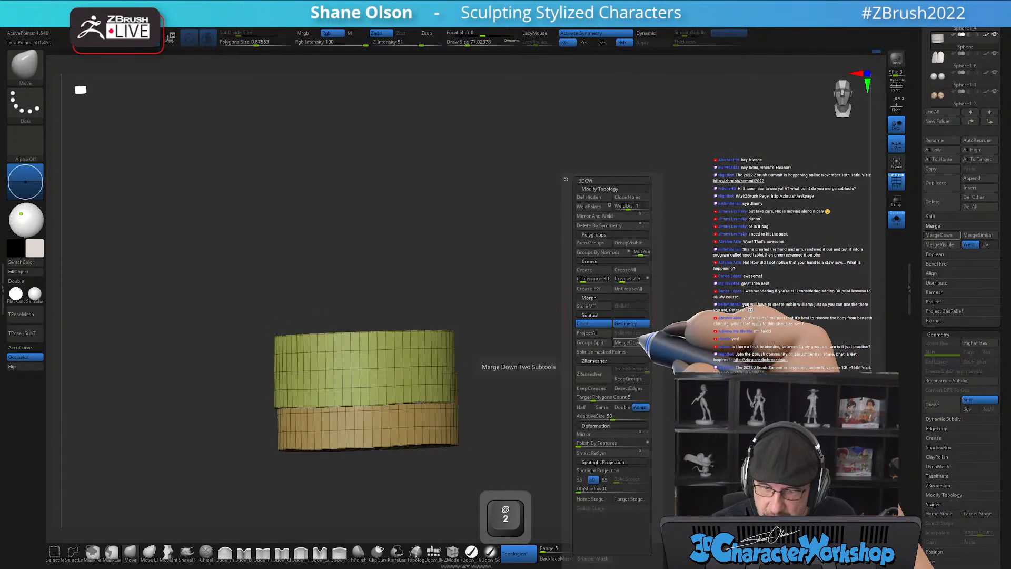
left_click(599, 341)
left_click(543, 354)
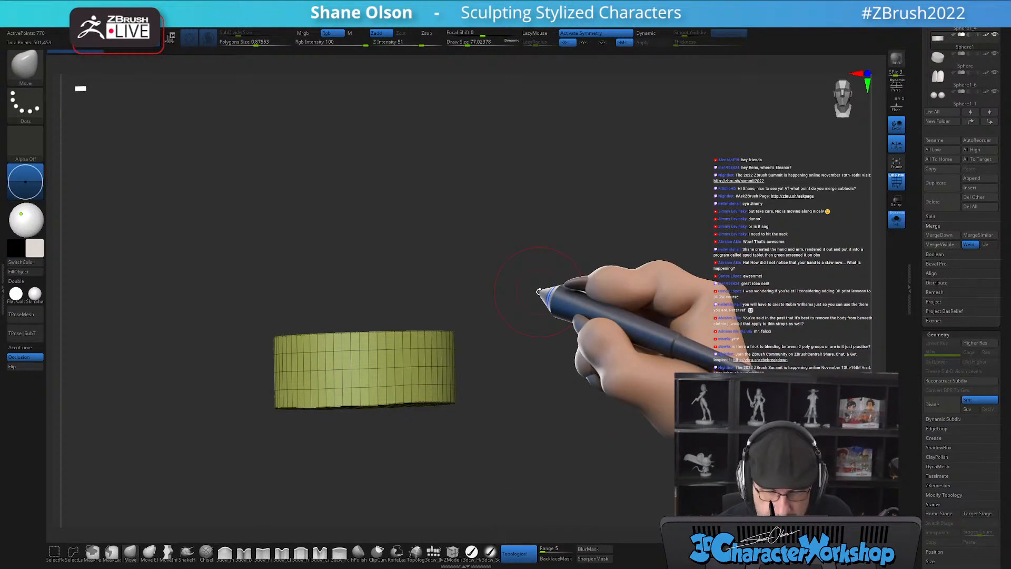
Uncrease the upper cylinder's edges and divide it once, keeping only the higher subdivision level.
left_click_drag(538, 291, 537, 368)
key("2")
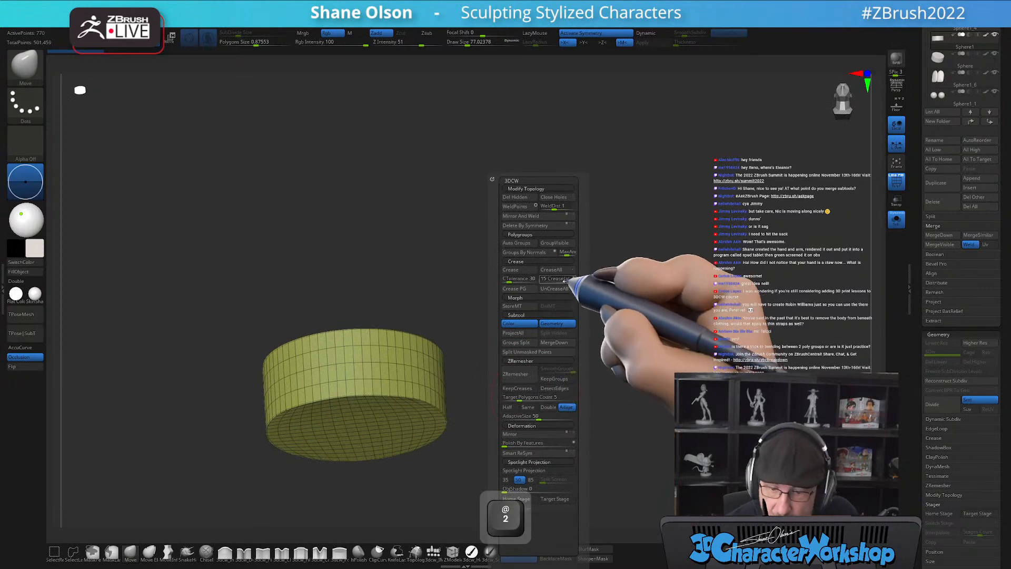
key("ctrl")
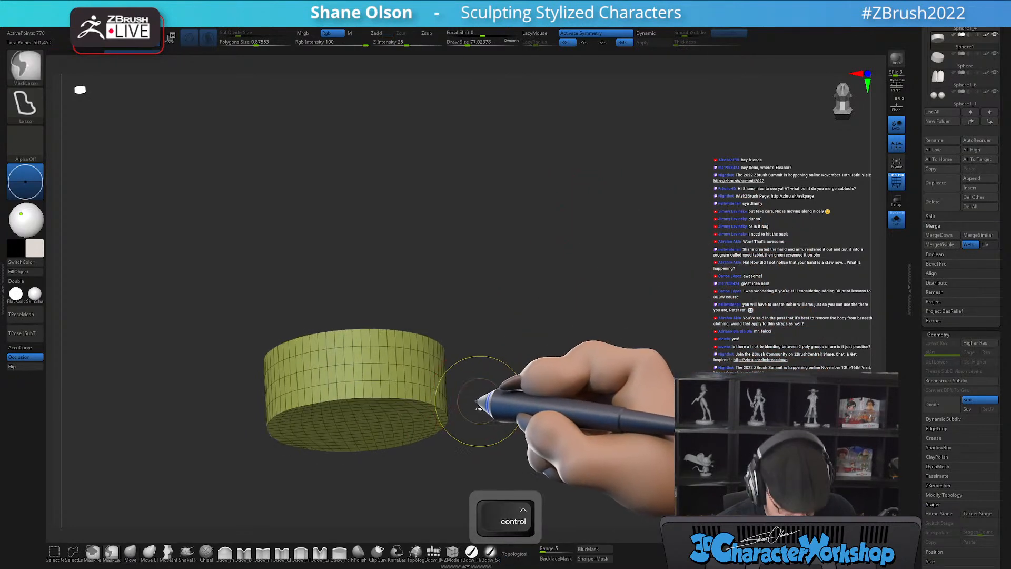
key("ctrl+d")
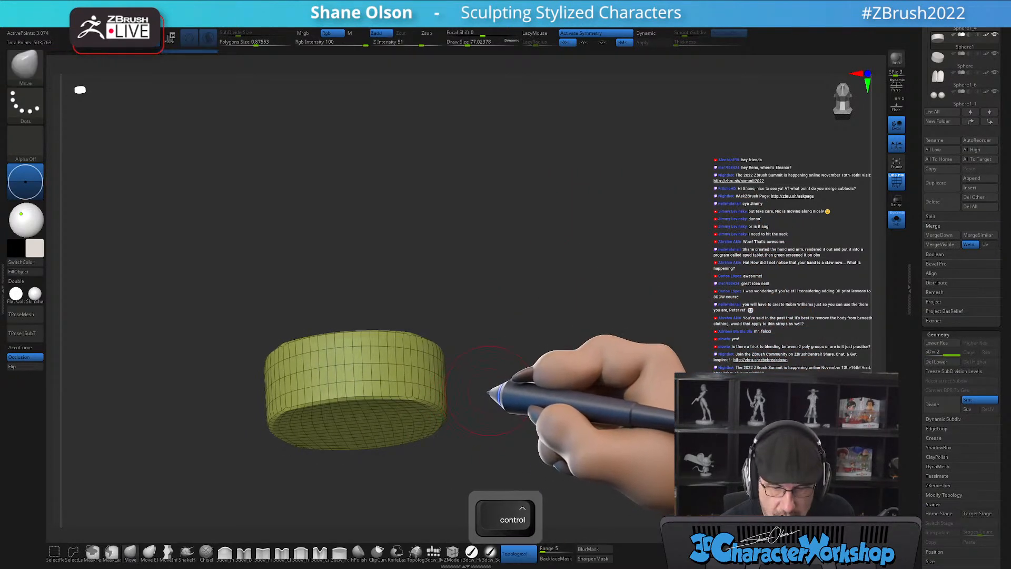
left_click(936, 362)
Adjust the Subdivide Size, smooth the upper cylinder's edges into a rounded shape, and show the whole head again.
left_click_drag(497, 395, 463, 379, "shift")
left_click_drag(295, 369, 409, 359, "shift")
key("ctrl+z")
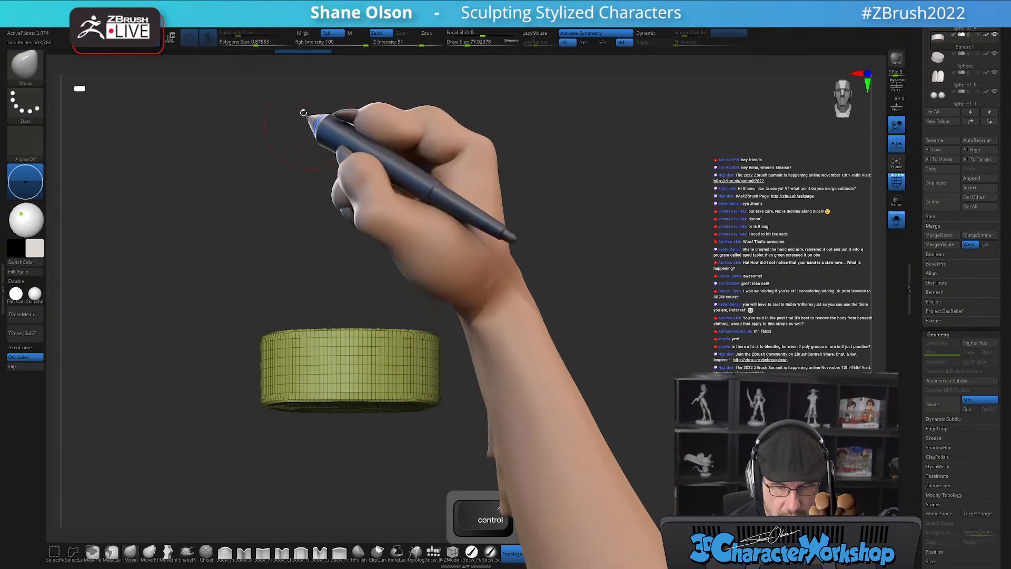
left_click(238, 32)
left_click_drag(241, 34, 245, 35)
mouse_move(337, 361)
left_mouse_down("shift")
mouse_move(364, 355)
mouse_move(345, 404)
mouse_move(375, 375)
left_mouse_up("shift")
left_click_drag(487, 367, 492, 327)
mouse_move(448, 384)
left_mouse_down("shift")
mouse_move(429, 451)
mouse_move(395, 481)
mouse_move(445, 375)
mouse_move(467, 406)
mouse_move(406, 330)
mouse_move(451, 289)
mouse_move(550, 327)
mouse_move(567, 348)
mouse_move(570, 310)
left_mouse_up("shift")
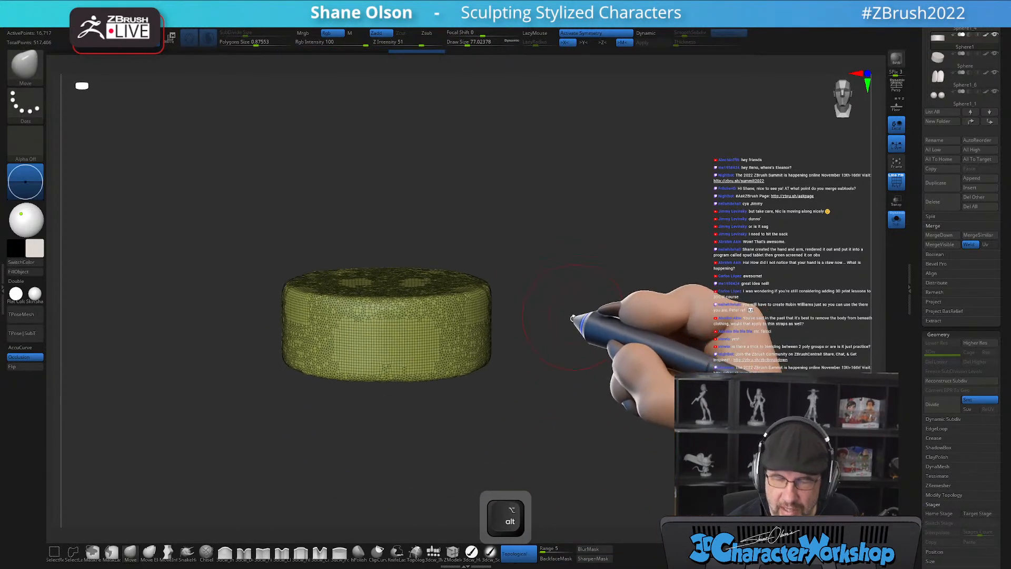
left_click(897, 219)
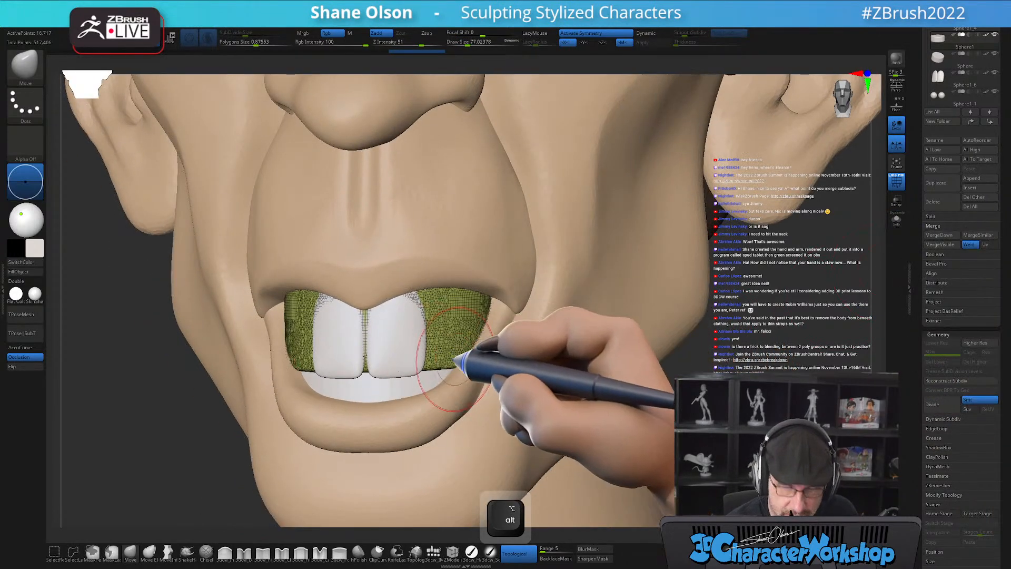
Flatten the rounded cylinder vertically with the gizmo and place it under the upper lip as a gum strip.
key("w")
left_click(897, 219)
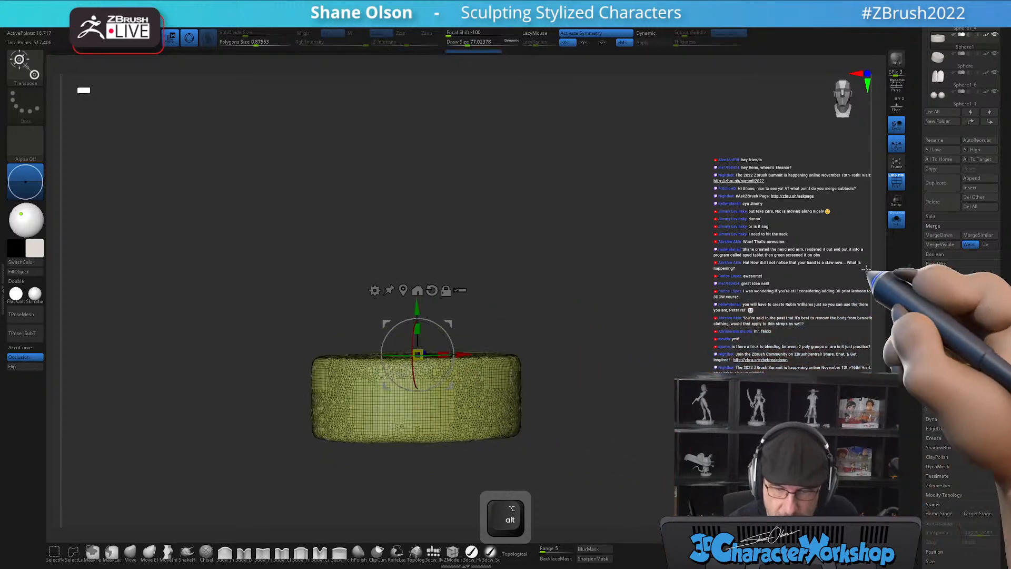
left_click(897, 219)
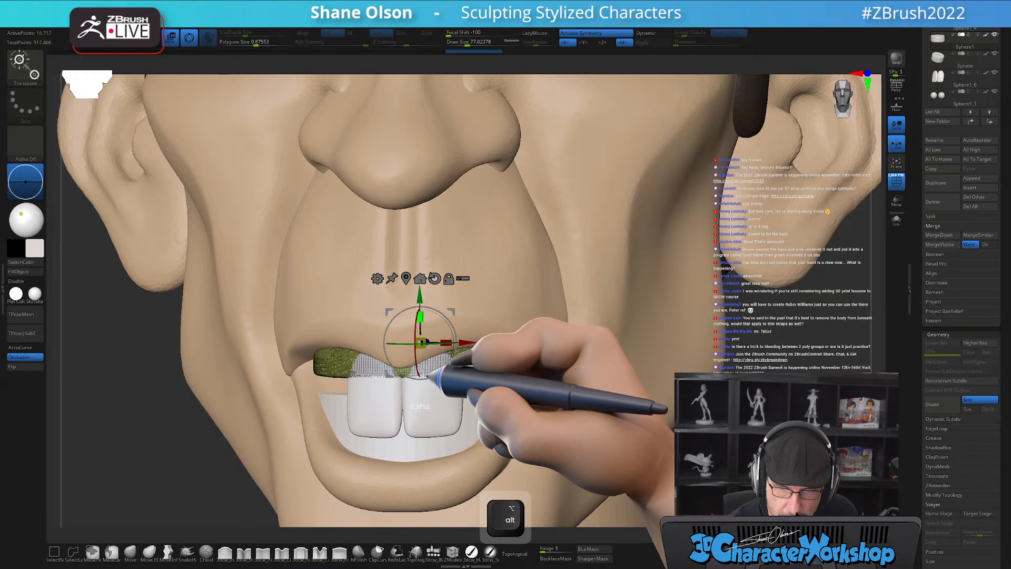
mouse_move(545, 354)
right_mouse_down()
mouse_move(528, 379)
mouse_move(516, 349)
mouse_move(529, 345)
right_mouse_up()
Shape the gum strip around the tops of the teeth using the Move brush at Draw Size about 59 to 31, smoothing the surface.
left_click(130, 552)
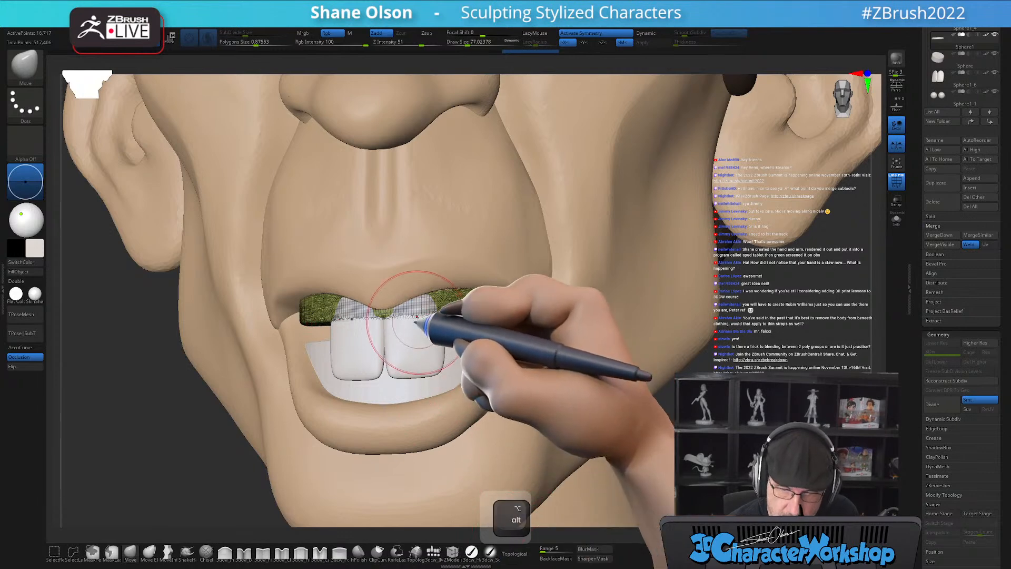
mouse_move(427, 312)
right_mouse_down()
mouse_move(390, 317)
mouse_move(427, 309)
right_mouse_up()
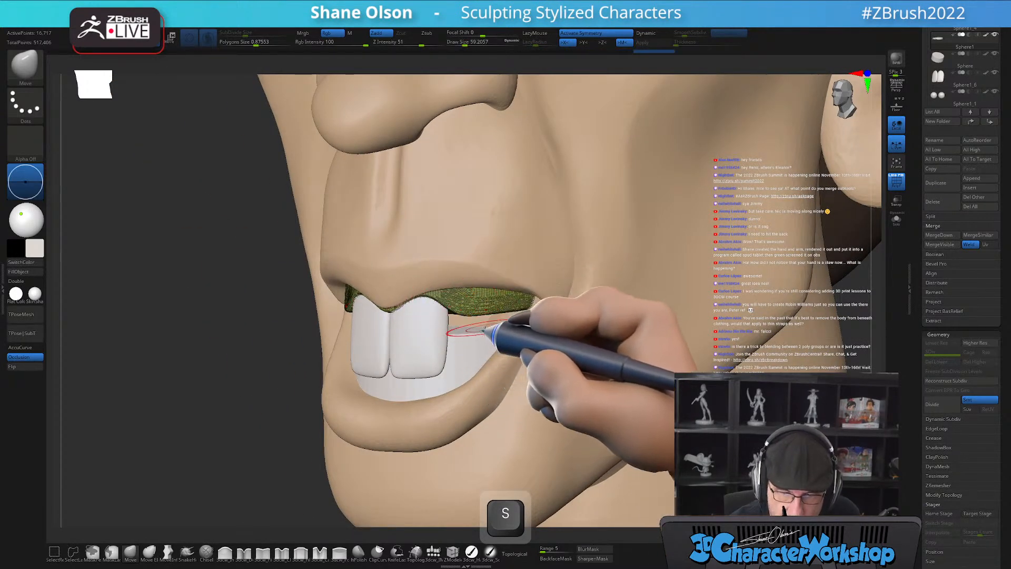
right_click_drag(483, 329, 474, 313)
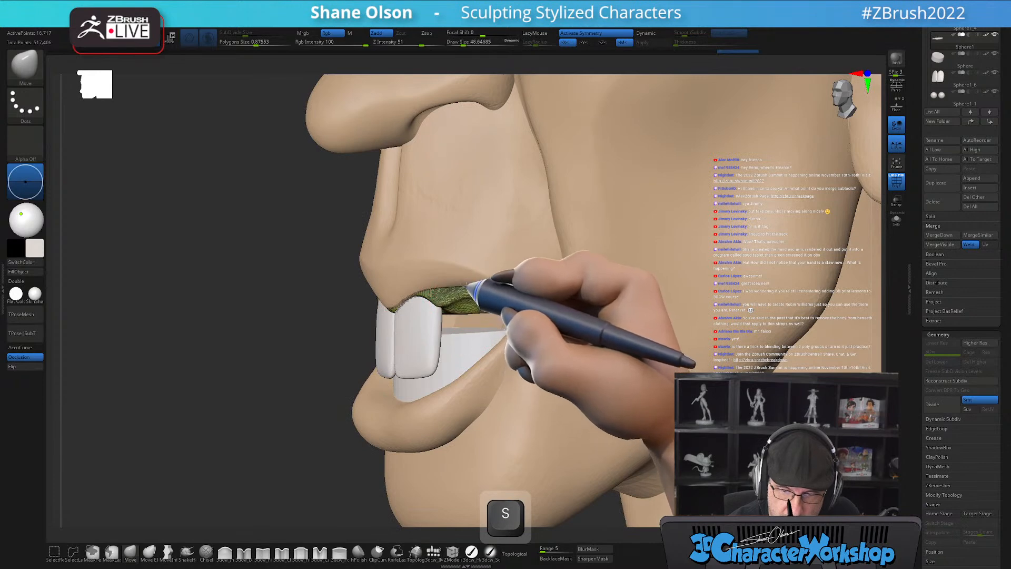
mouse_move(500, 295)
right_mouse_down()
mouse_move(526, 296)
mouse_move(461, 314)
mouse_move(485, 289)
mouse_move(481, 276)
mouse_move(458, 281)
right_mouse_up()
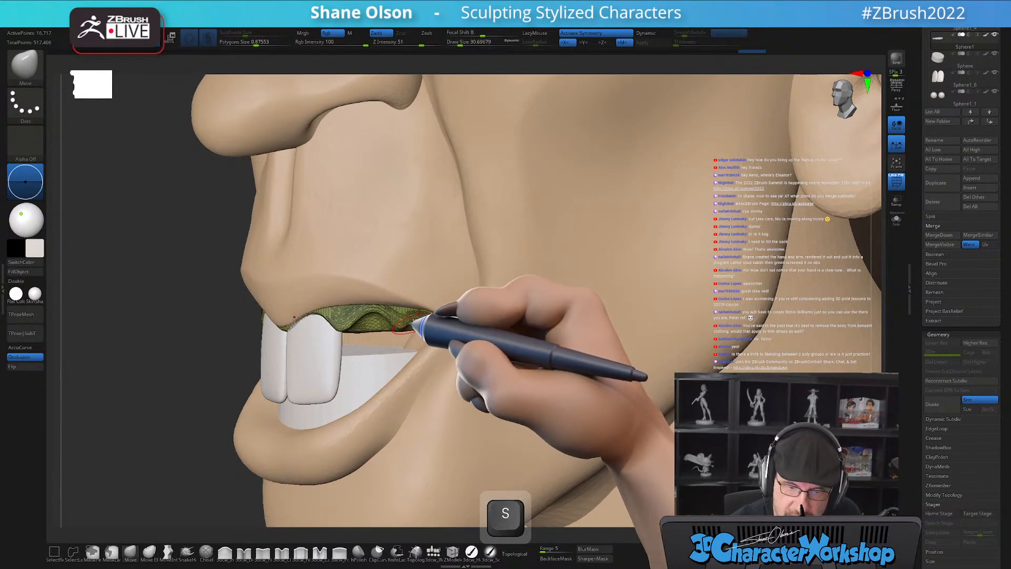
mouse_move(418, 313)
right_mouse_down()
mouse_move(445, 277)
mouse_move(424, 323)
right_mouse_up()
left_click_drag(413, 324, 296, 333, "shift")
Refine the gum line around and between the two front teeth with the Move brush at Draw Size about 49 to 33.
right_click_drag(443, 325, 450, 337, "shift")
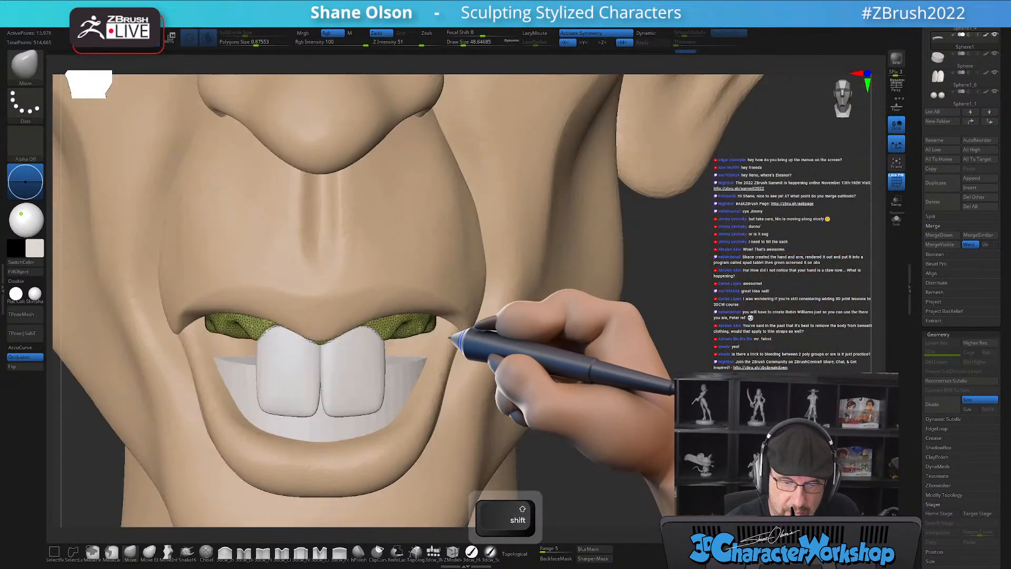
right_click_drag(348, 335, 358, 339)
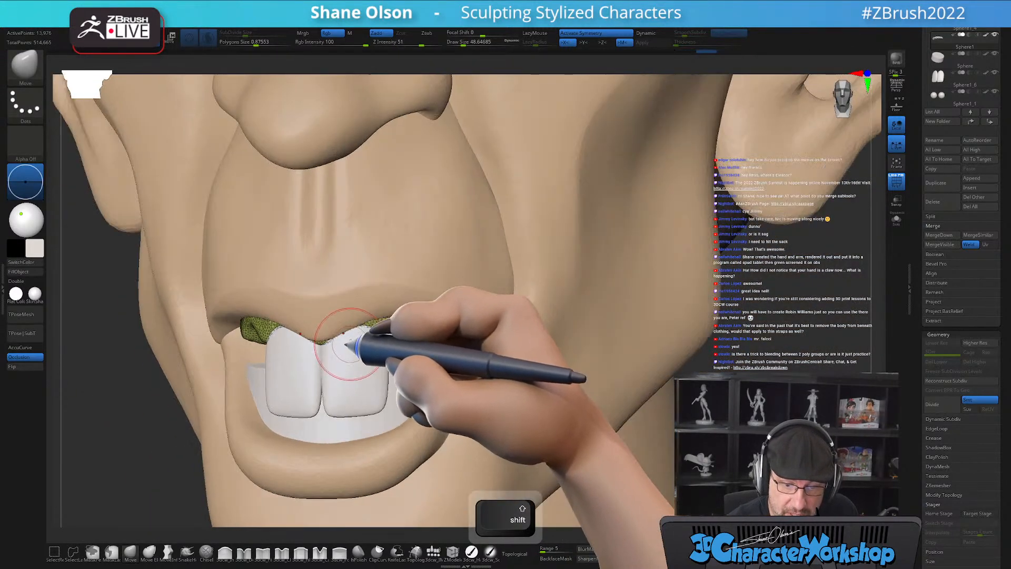
key("s")
left_click_drag(356, 339, 350, 339)
left_click_drag(747, 361, 605, 353)
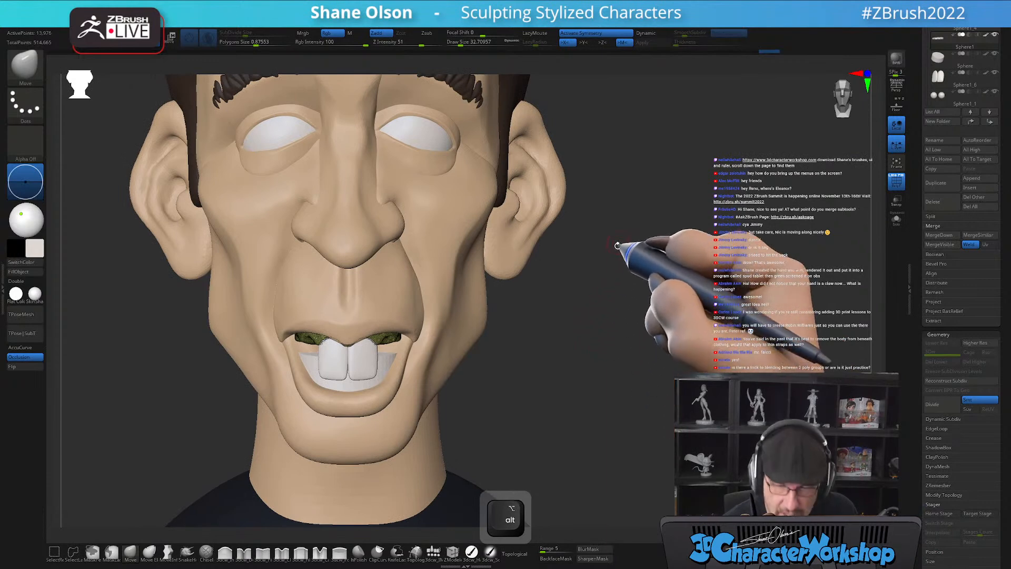
Turn off the polyframe display, examine the gum strip and front teeth from several angles, and set Draw Size to about 46.
key("shift+2")
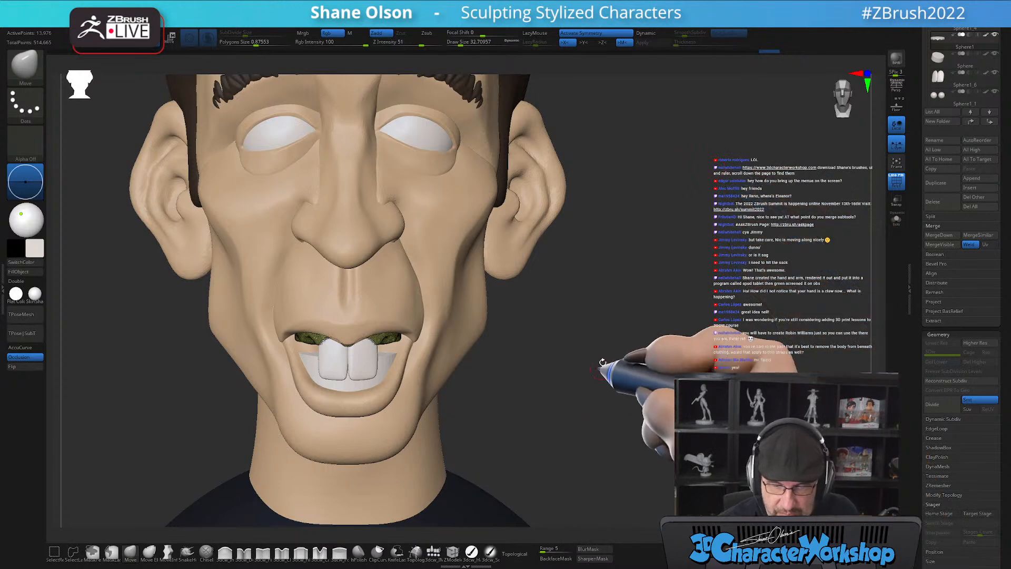
key("2")
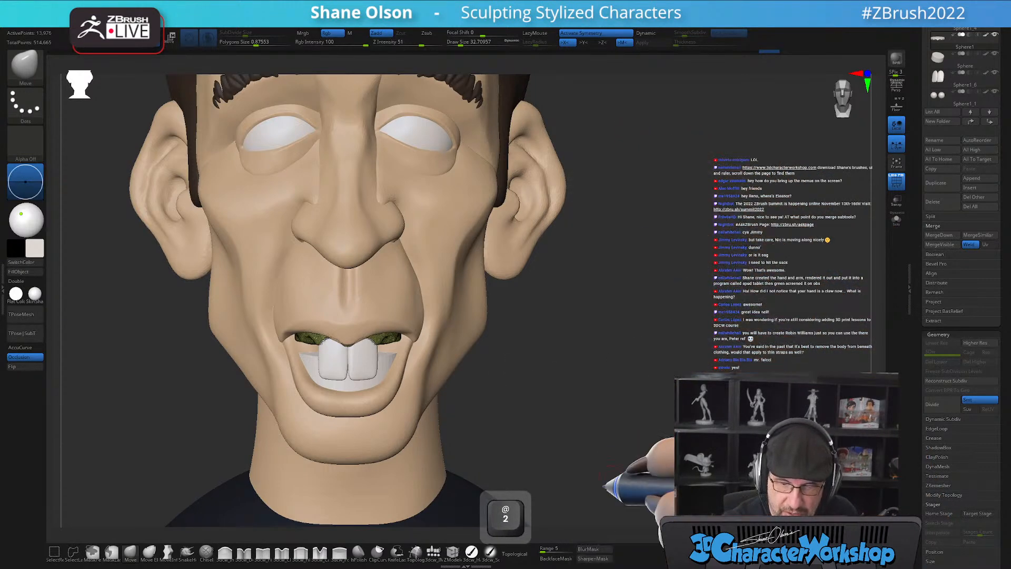
left_click_drag(605, 429, 589, 416)
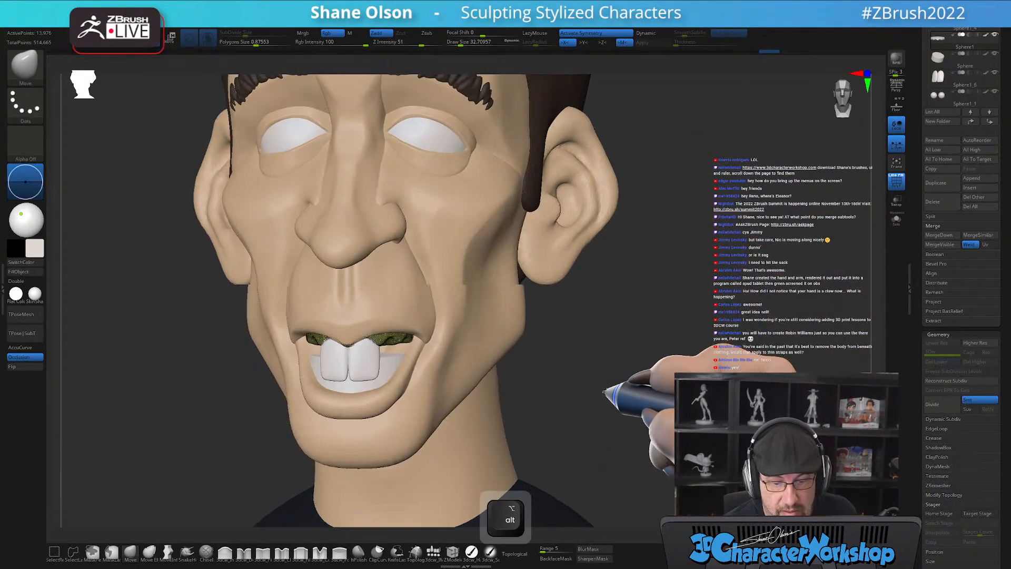
left_click_drag(604, 378, 608, 396, "alt")
key("shift+f")
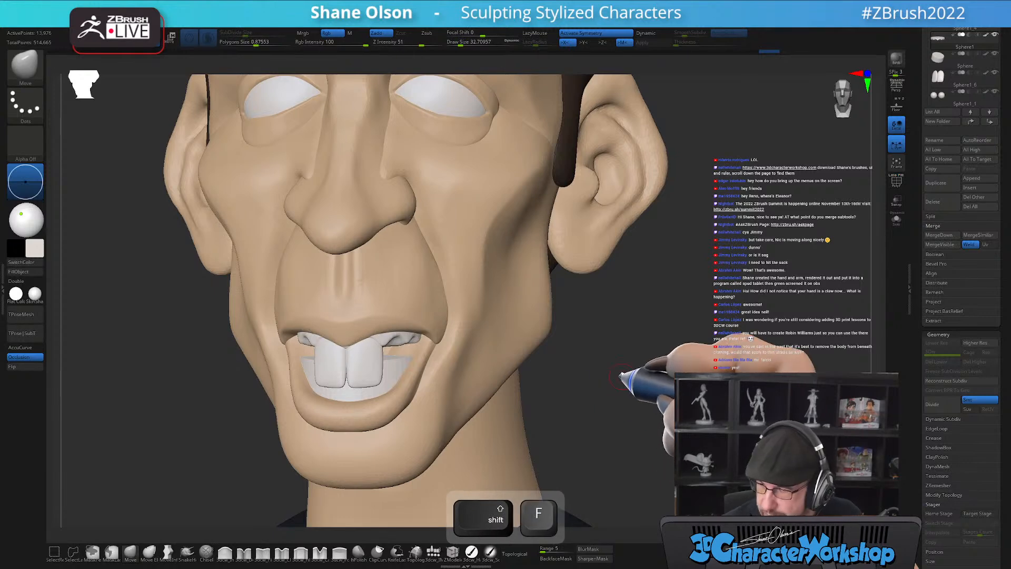
left_click_drag(853, 356, 699, 349, "alt")
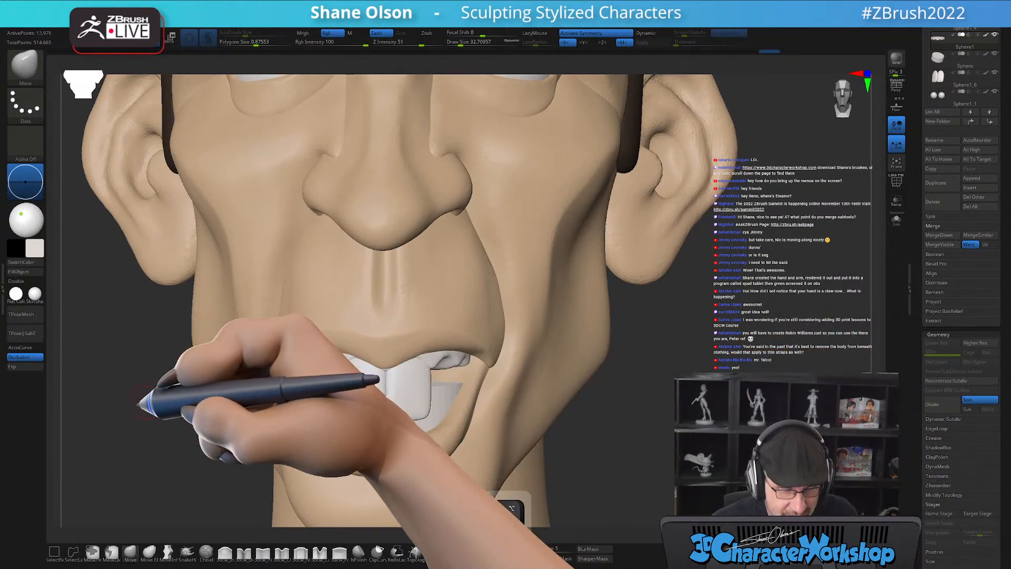
left_click_drag(142, 404, 148, 405)
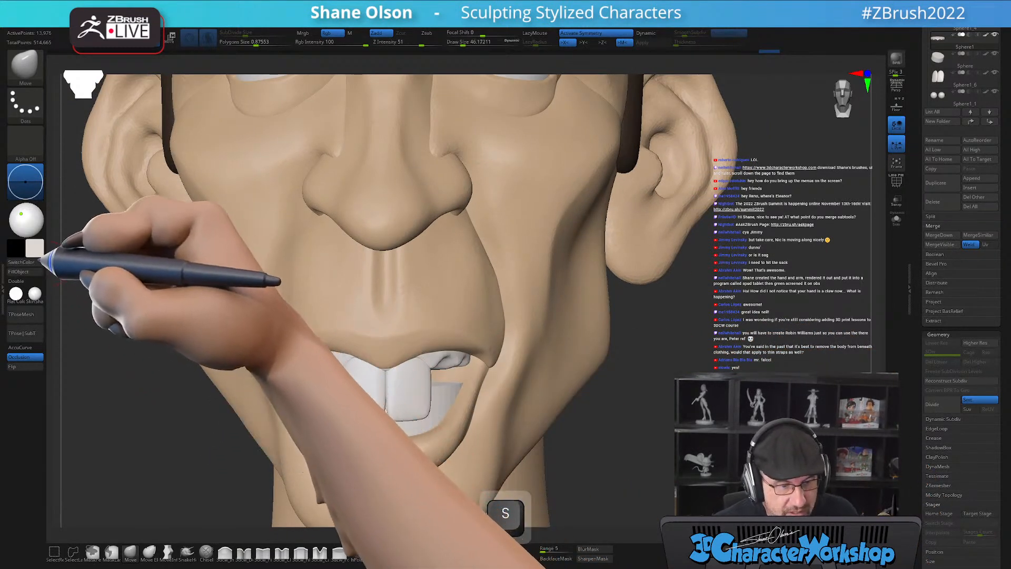
Choose the paint brush, make the gum strip the active subtool, and pick a salmon pink color for it.
left_click(369, 387, "alt")
key("shift+f")
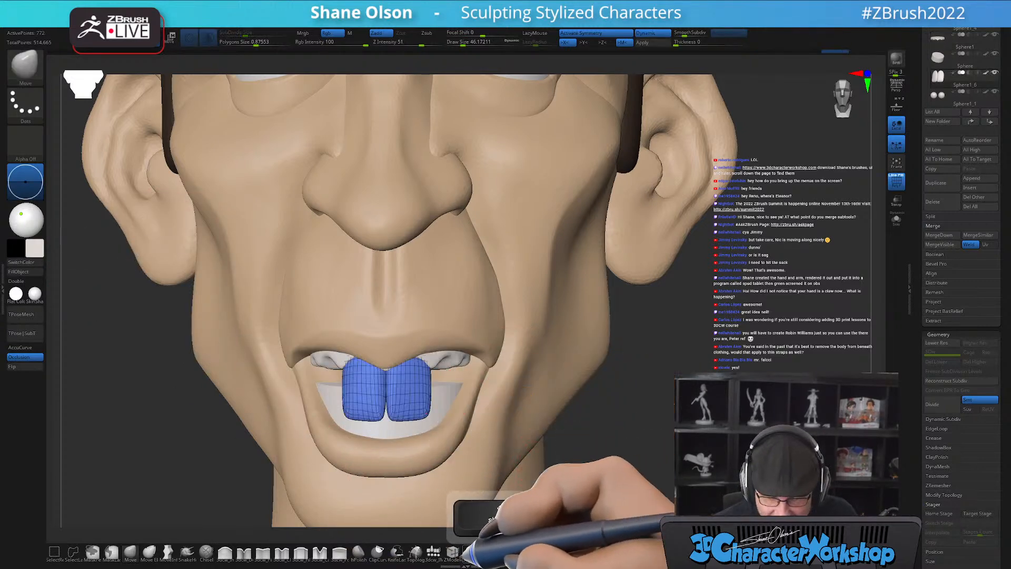
left_click(471, 552)
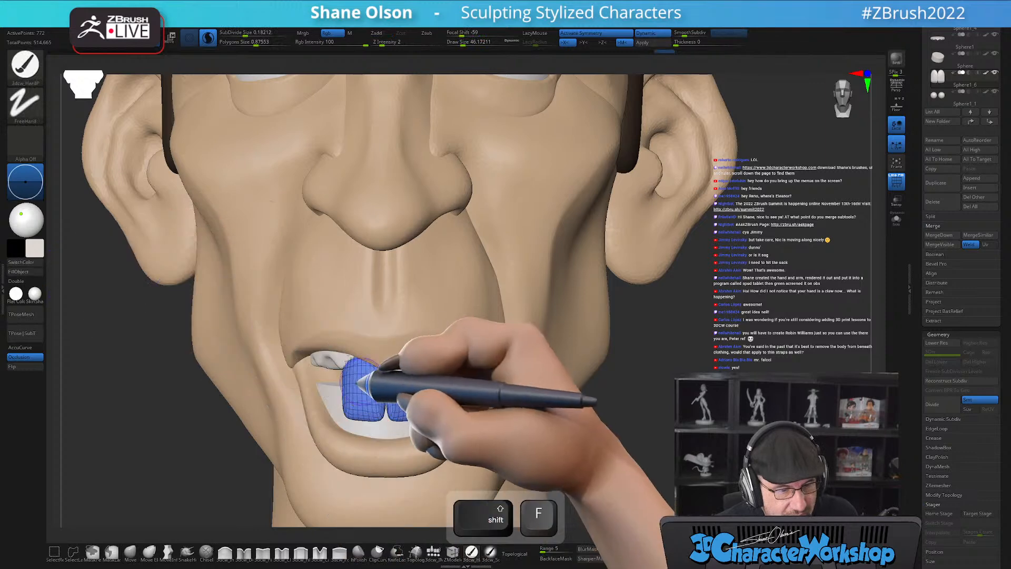
left_click(346, 359, "alt")
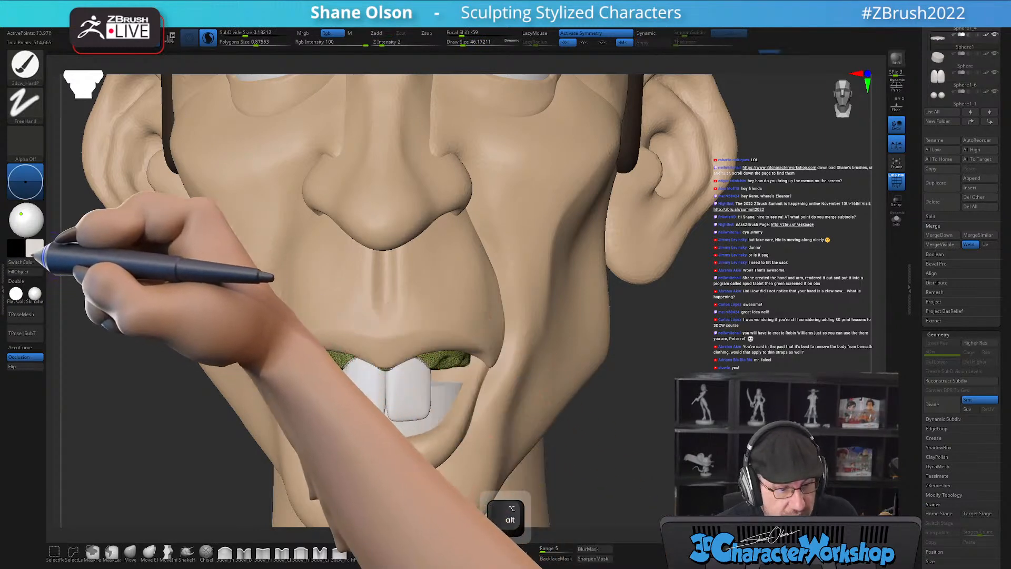
key("c")
left_click(39, 245)
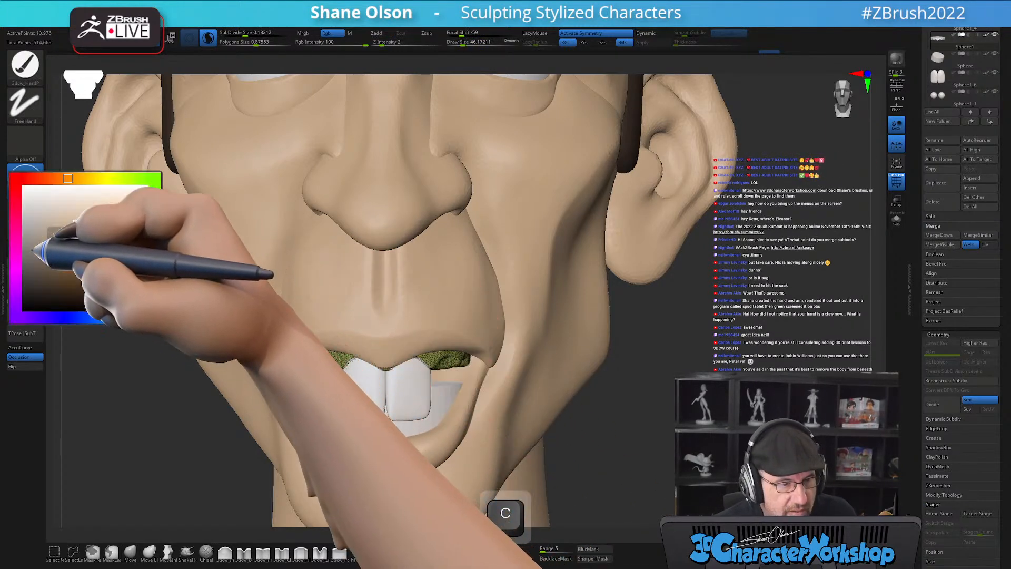
left_click_drag(62, 178, 44, 179)
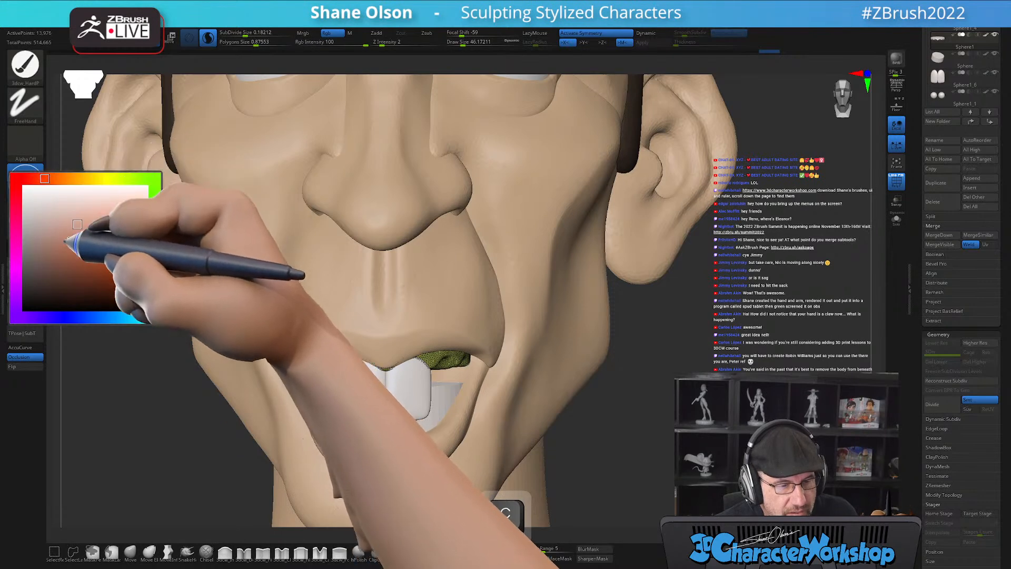
left_click(77, 228)
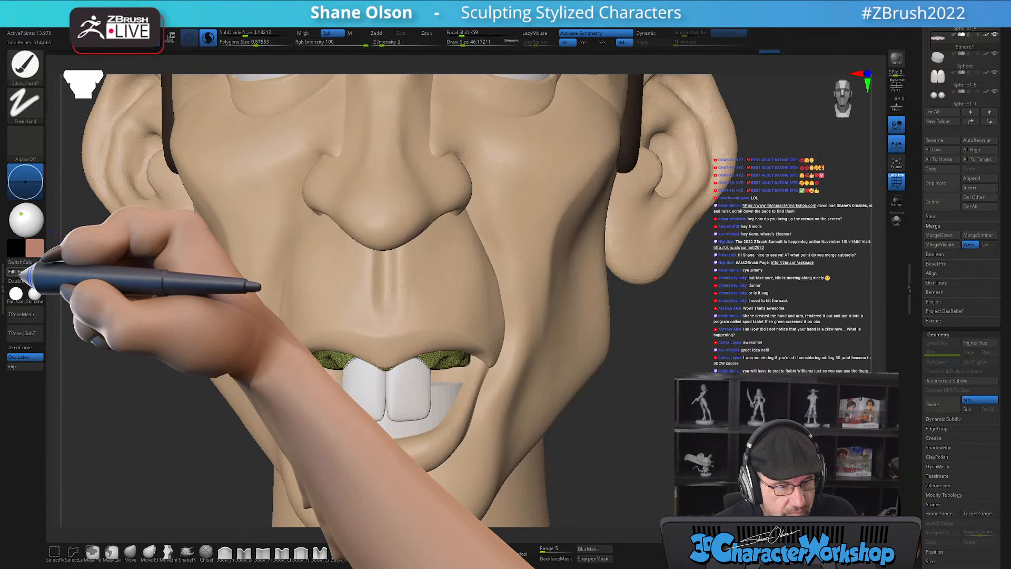
Fill the gum strip with the reddish pink color, dismissing Projection Master, and hide the polyframe.
key("shift")
key("shift+g")
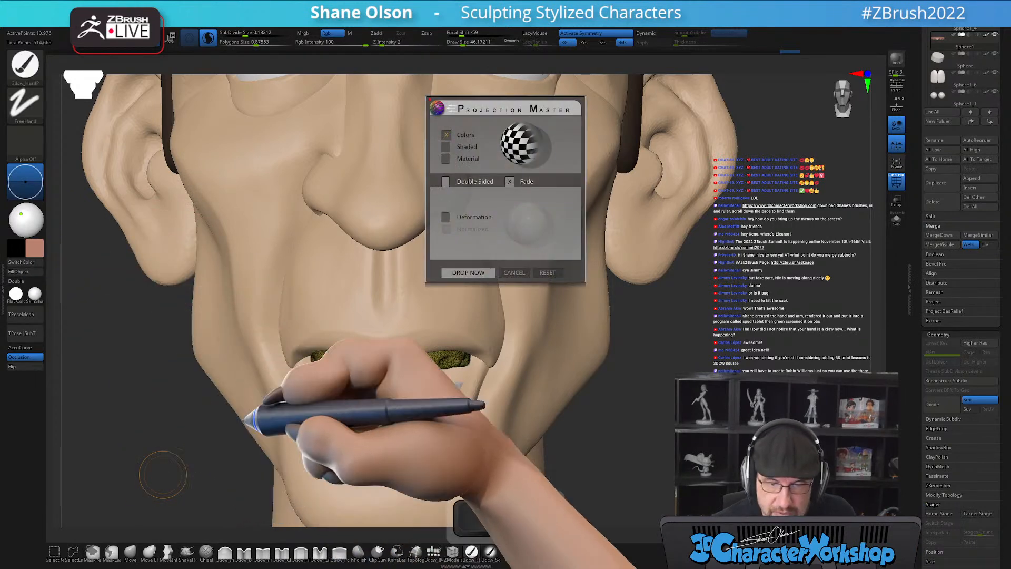
left_click(520, 275)
key("shift")
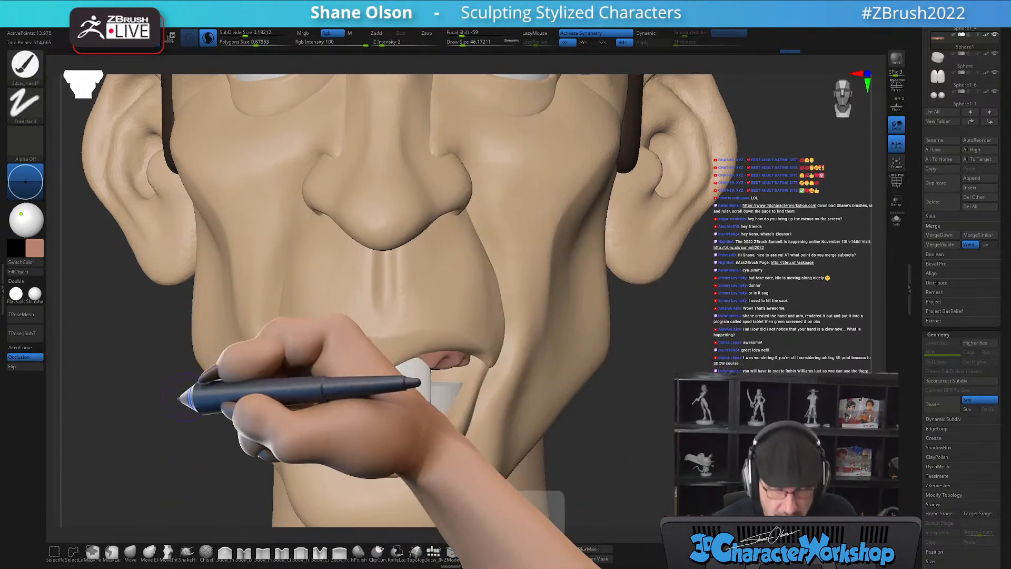
key("shift+f")
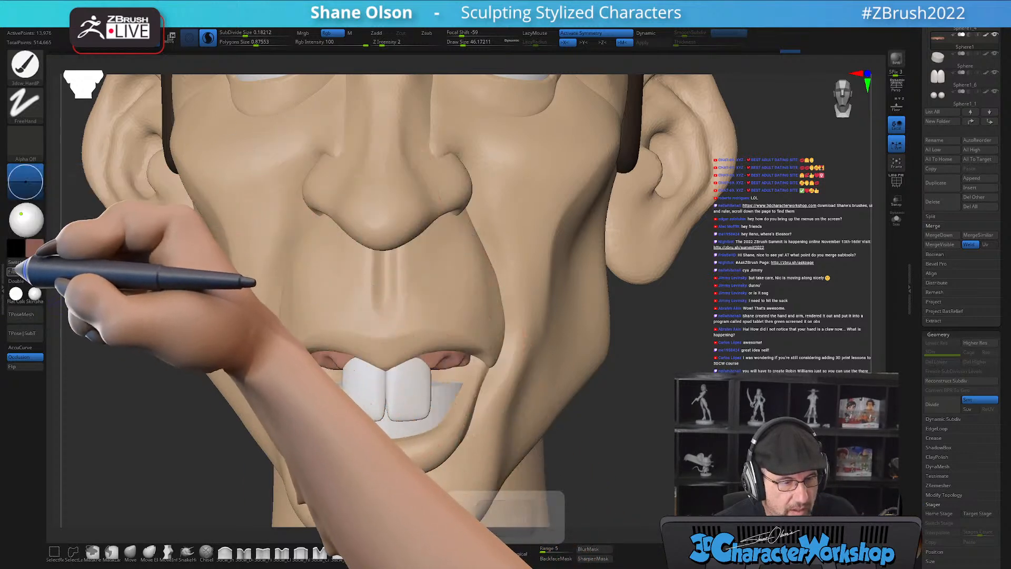
Duplicate the two front teeth within their subtool using the gizmo, and rotate and move the copies beside the originals as side teeth.
mouse_move(631, 454)
left_mouse_down("alt")
mouse_move(624, 396)
mouse_move(629, 409)
mouse_move(678, 384)
mouse_move(618, 367)
mouse_move(633, 383)
left_mouse_up("alt")
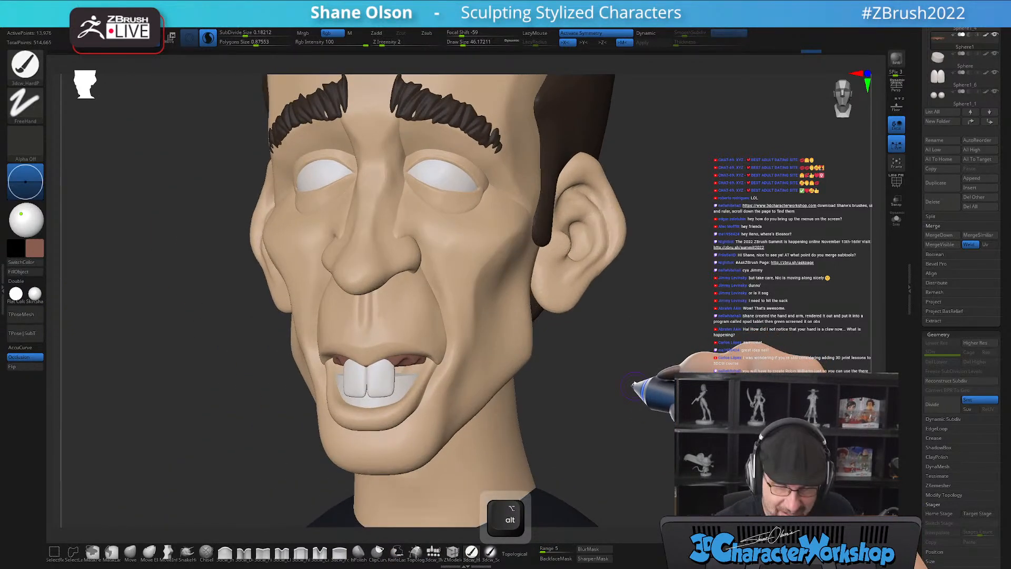
left_click(382, 384, "alt")
left_click_drag(485, 406, 575, 403)
key("w")
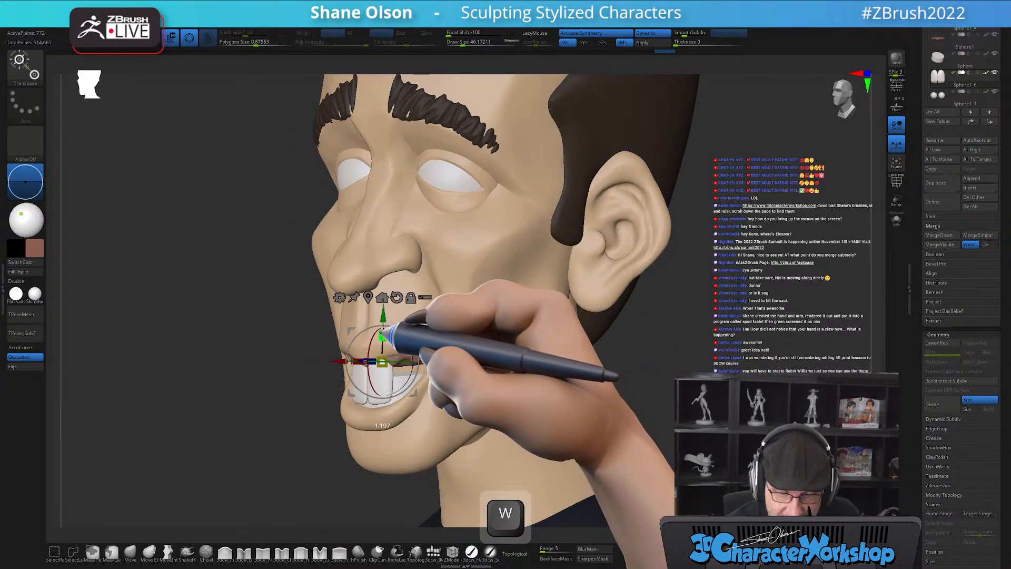
mouse_move(571, 365)
left_mouse_down()
mouse_move(605, 369)
mouse_move(591, 406)
mouse_move(537, 395)
mouse_move(534, 411)
left_mouse_up()
key("q")
key("w")
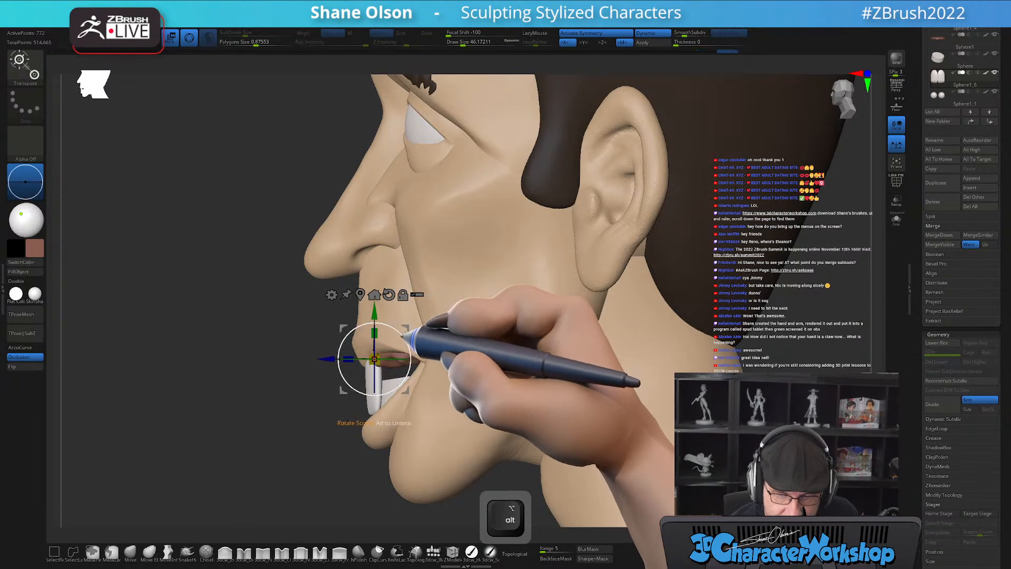
mouse_move(429, 301)
left_mouse_down()
mouse_move(478, 322)
mouse_move(501, 305)
mouse_move(449, 360)
mouse_move(442, 345)
mouse_move(399, 327)
left_mouse_up()
key("q")
key("w")
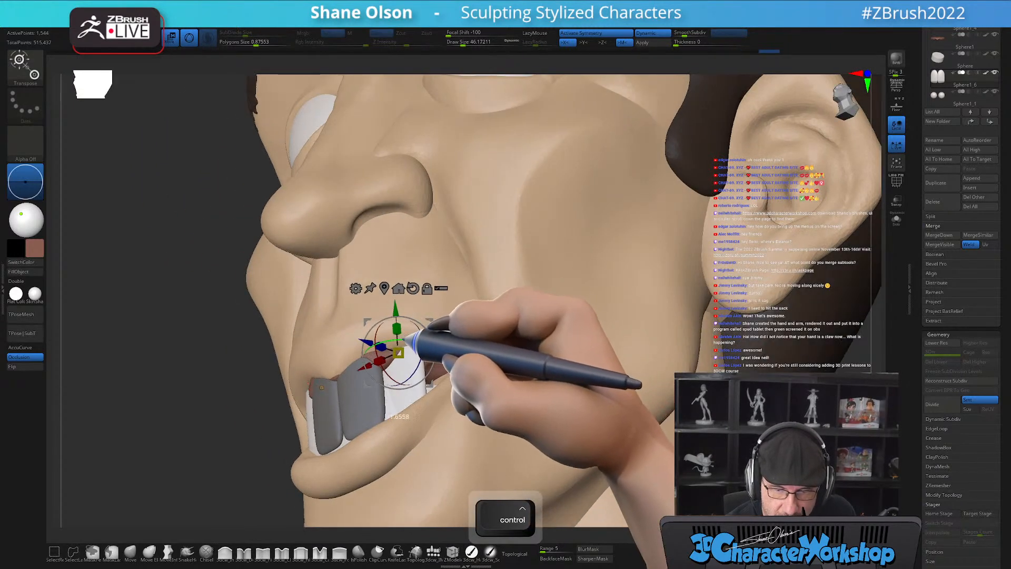
left_click_drag(410, 341, 463, 316)
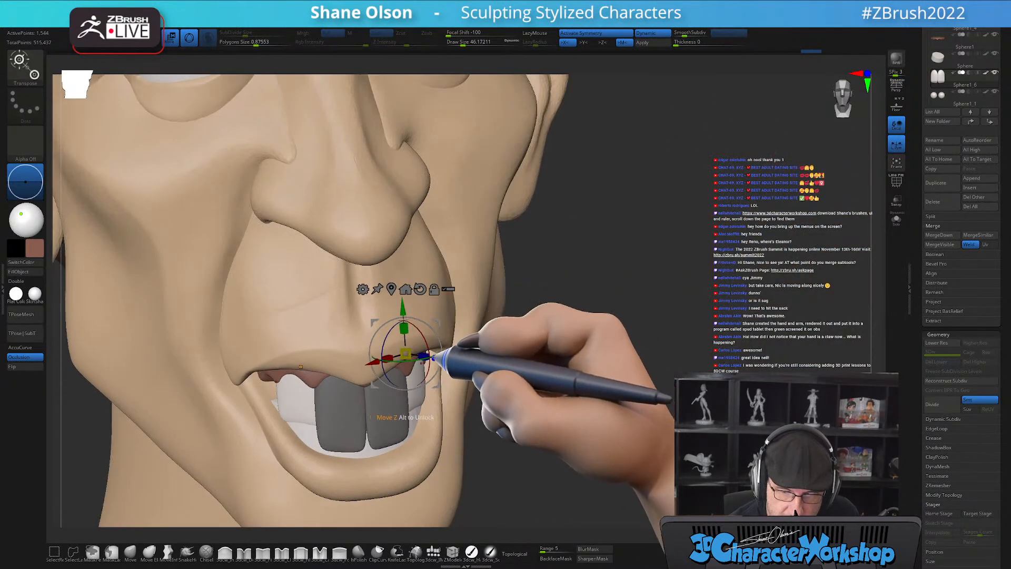
mouse_move(437, 359)
left_mouse_down()
mouse_move(446, 323)
mouse_move(473, 338)
mouse_move(470, 289)
mouse_move(441, 328)
mouse_move(474, 311)
mouse_move(481, 350)
mouse_move(467, 363)
mouse_move(492, 366)
mouse_move(469, 355)
mouse_move(241, 495)
left_mouse_up()
Shape the copied side teeth with the Move brush at Draw Size about 104 so they fit beside the masked front teeth.
key("q")
key("b")
key("m")
key("v")
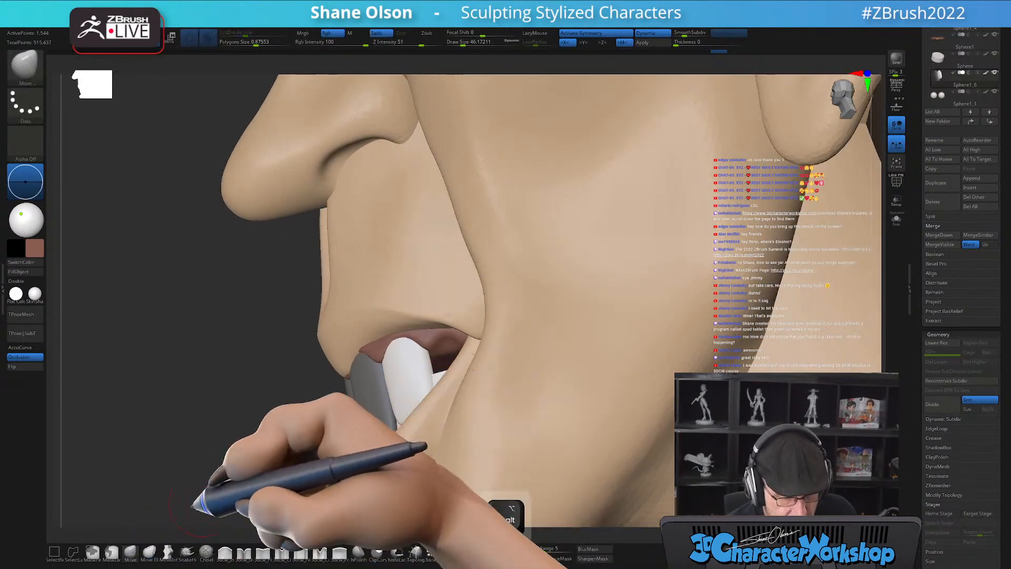
key("s")
left_click_drag(429, 312, 401, 338)
key("alt")
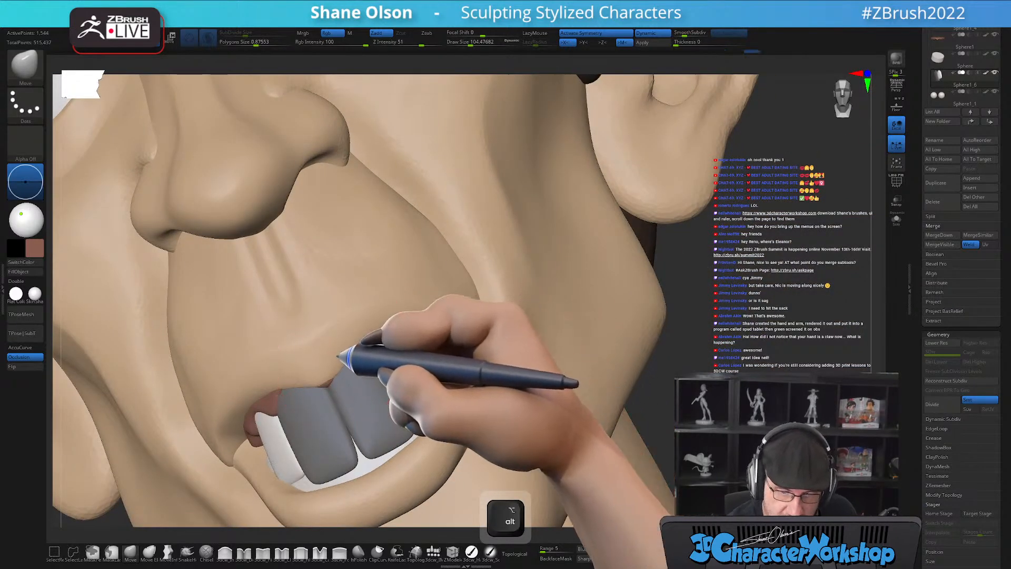
Select the head and raise the upper lip with the Move brush at Draw Size about 158 to expose the gums and teeth.
left_click(294, 382, "alt")
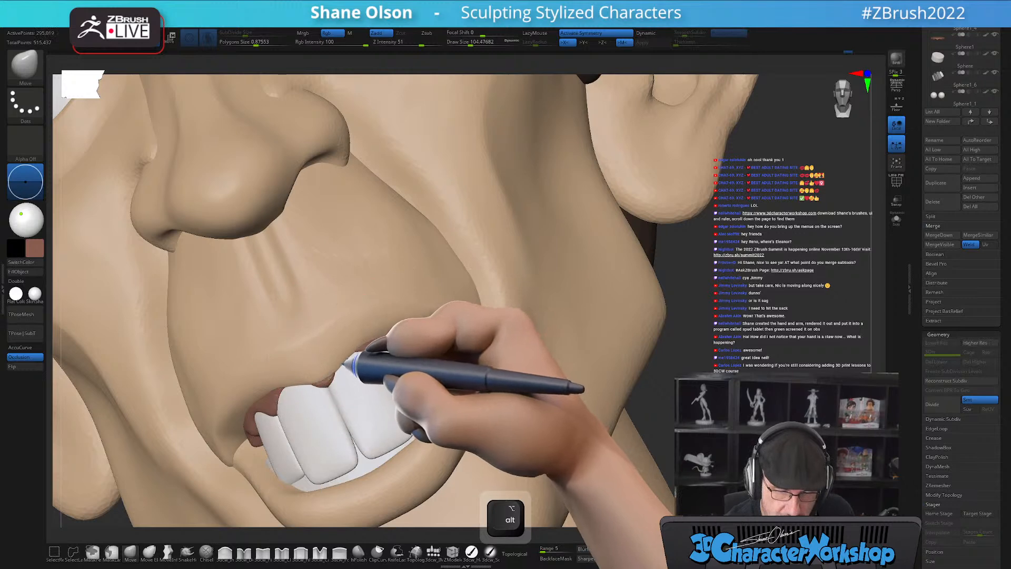
key("s")
left_click_drag(348, 343, 368, 334)
mouse_move(447, 311)
left_mouse_down()
mouse_move(452, 323)
mouse_move(451, 301)
mouse_move(465, 323)
left_mouse_up()
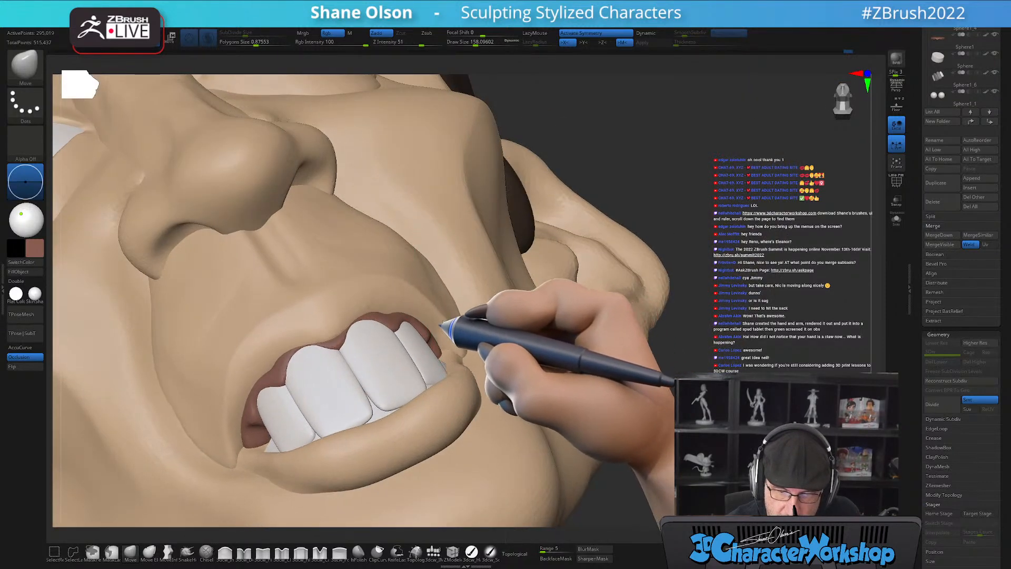
left_click_drag(478, 336, 587, 414)
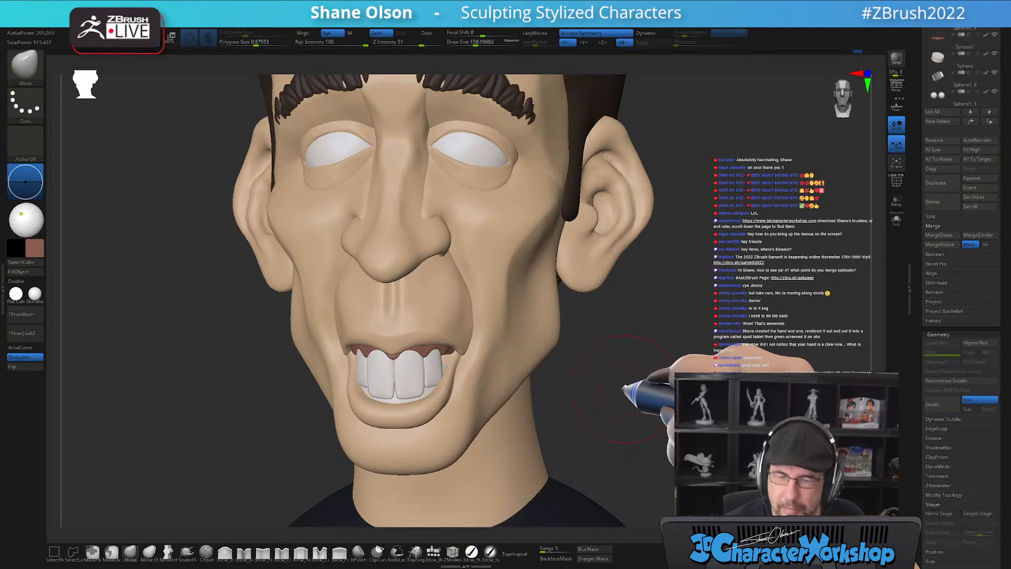
left_click_drag(627, 396, 619, 410, "alt")
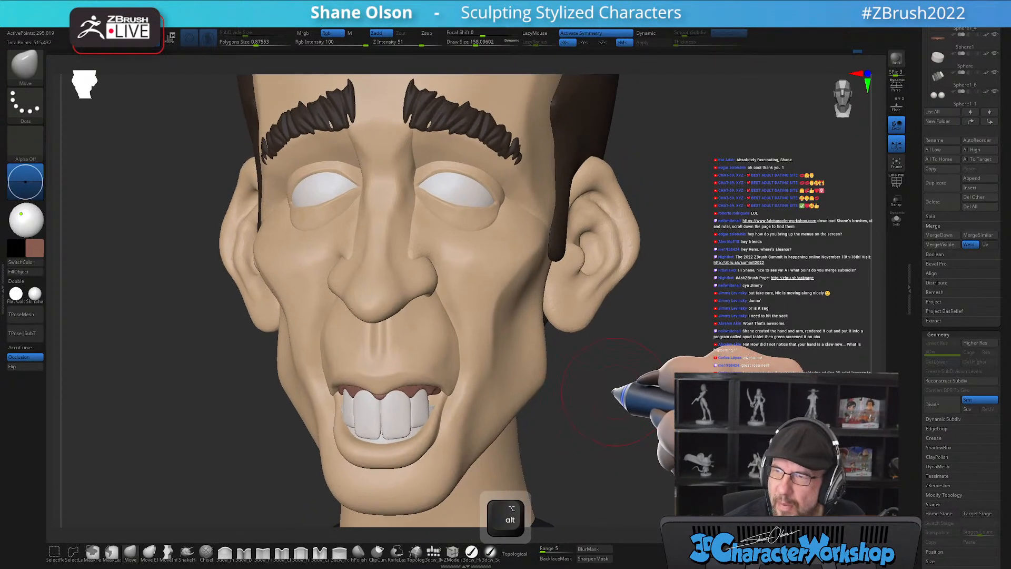
mouse_move(608, 385)
left_mouse_down("alt")
mouse_move(605, 402)
mouse_move(614, 397)
mouse_move(595, 429)
mouse_move(614, 384)
left_mouse_up("alt")
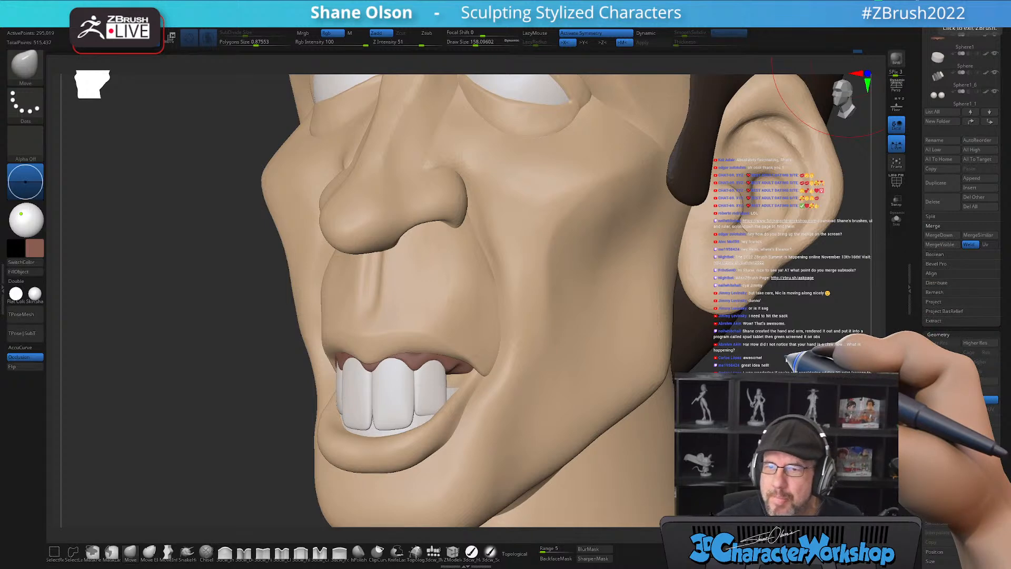
Reshape the cheeks and smile folds beside the nose with the Move brush at Draw Size about 116.
mouse_move(653, 398)
left_mouse_down()
mouse_move(703, 395)
mouse_move(521, 329)
left_mouse_up()
key("s")
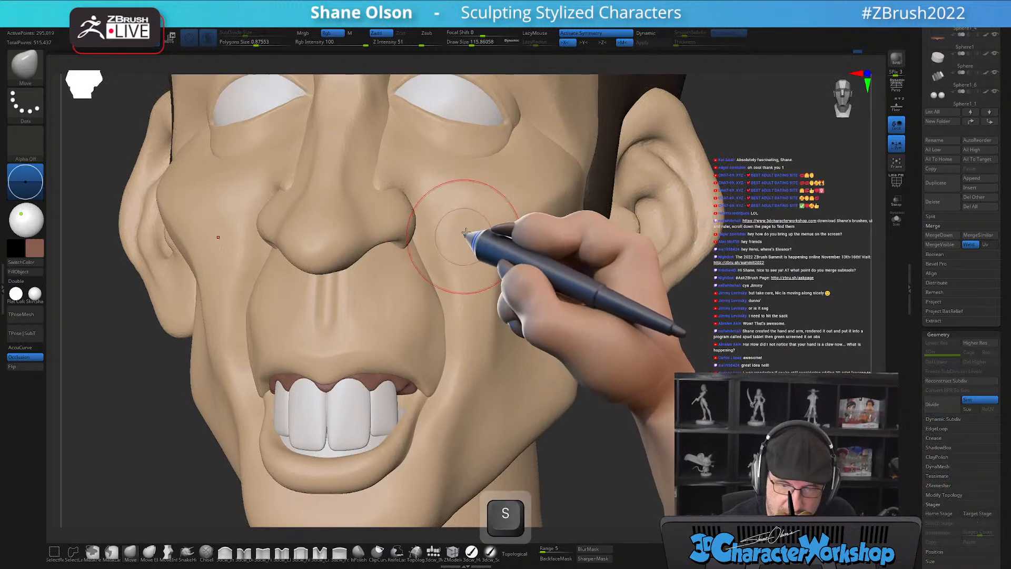
mouse_move(461, 239)
left_mouse_down()
mouse_move(429, 203)
mouse_move(482, 235)
left_mouse_up()
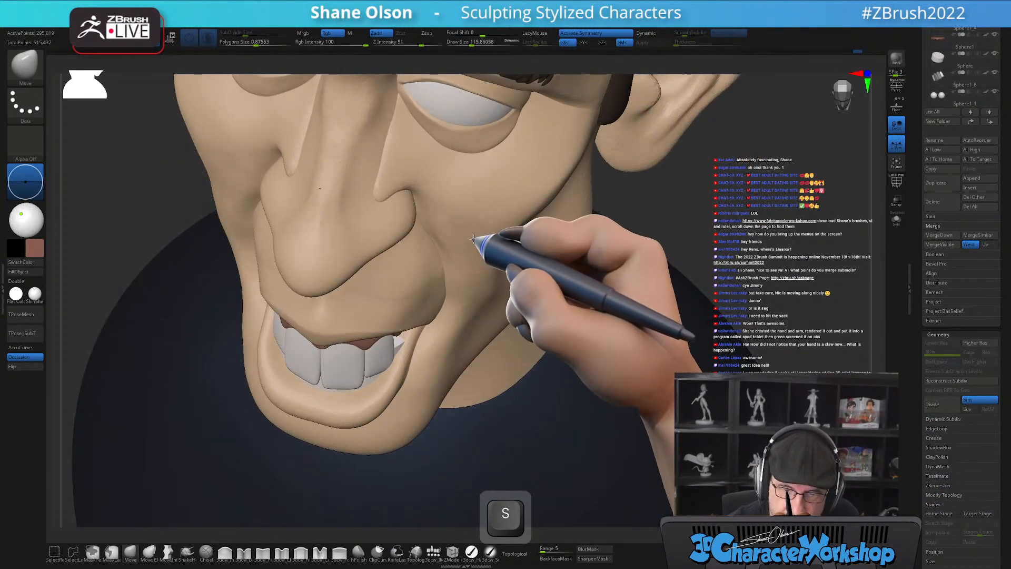
mouse_move(494, 281)
left_mouse_down()
mouse_move(495, 263)
mouse_move(526, 279)
mouse_move(530, 261)
mouse_move(513, 257)
left_mouse_up()
mouse_move(513, 257)
right_mouse_down()
mouse_move(510, 279)
mouse_move(475, 298)
mouse_move(464, 287)
right_mouse_up()
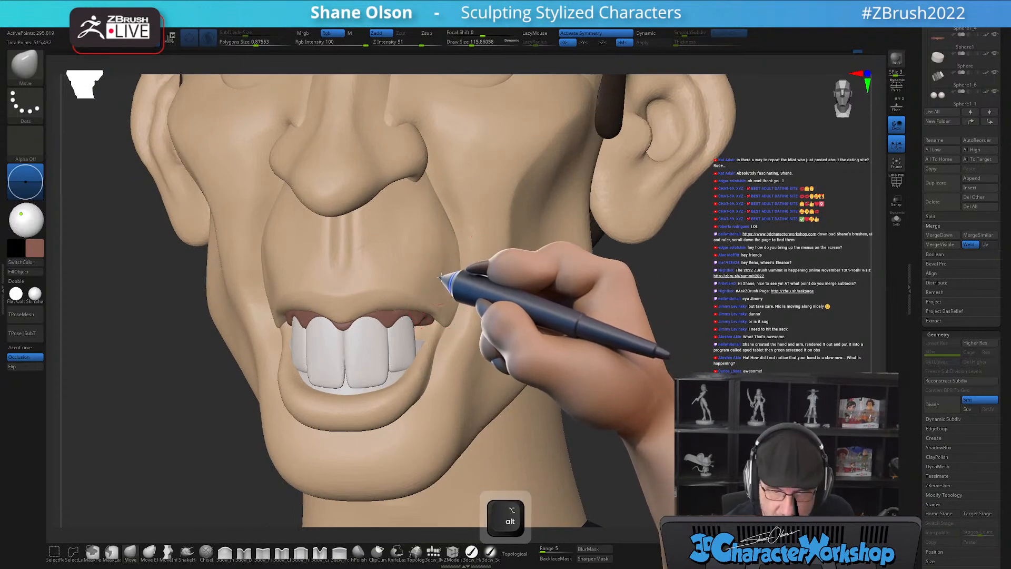
Adjust and smooth the smile folds beside the upper lip at Draw Size about 83, with the polyframe shown.
key("s")
left_click_drag(451, 271, 449, 259)
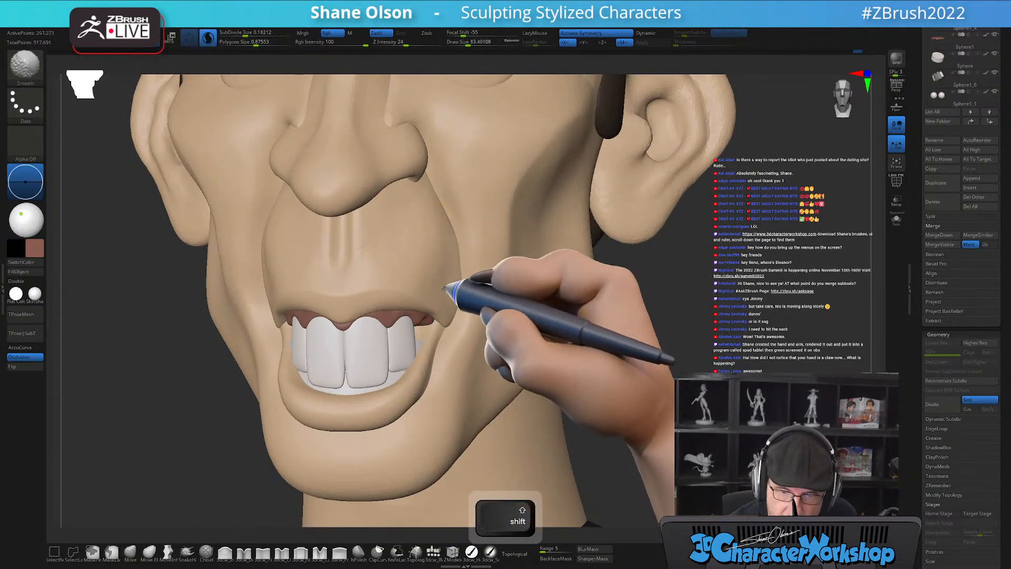
key("shift+f")
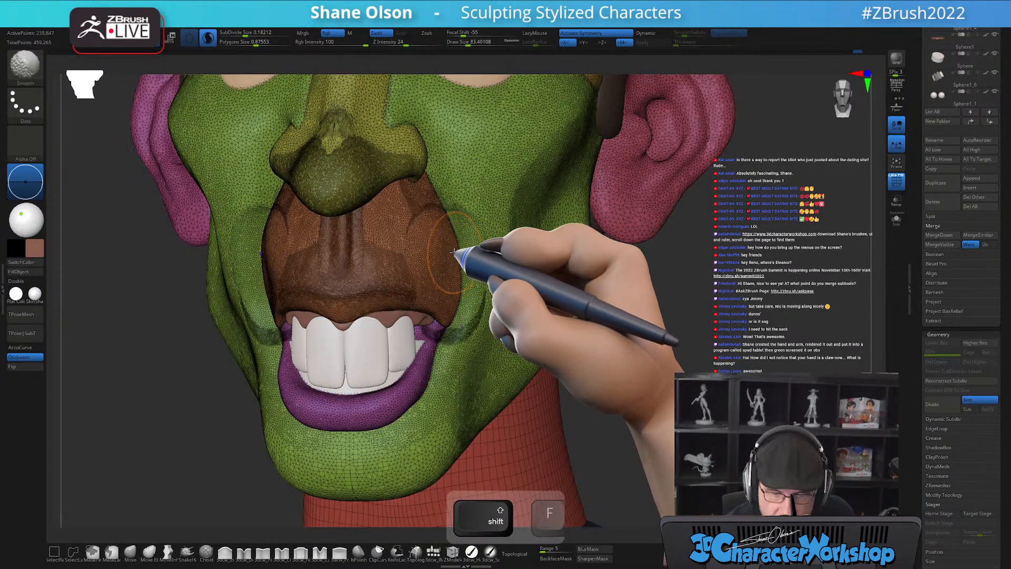
mouse_move(458, 346)
left_mouse_down("shift")
mouse_move(445, 368)
mouse_move(444, 207)
mouse_move(476, 267)
left_mouse_up("shift")
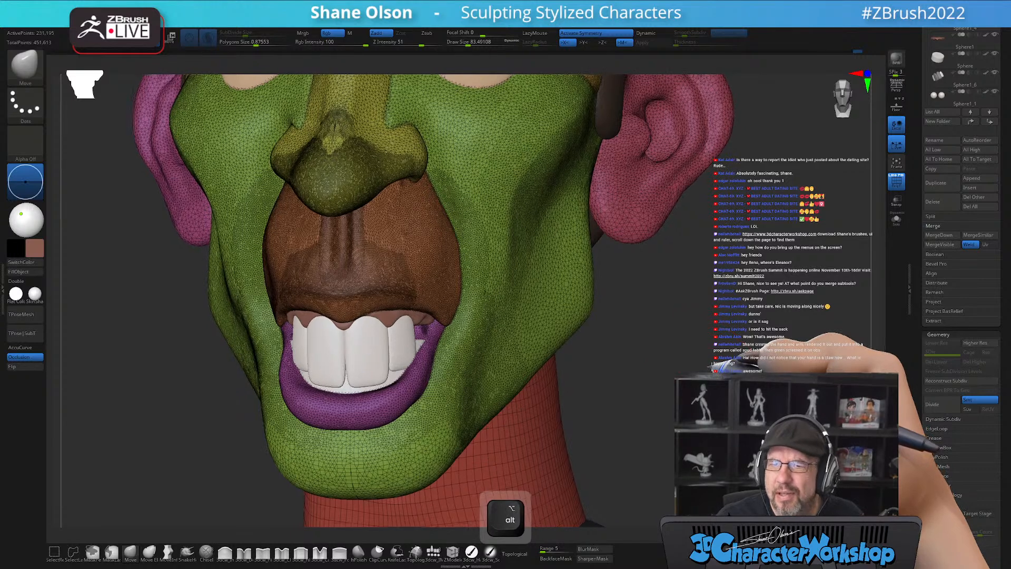
left_click_drag(704, 373, 698, 363, "alt")
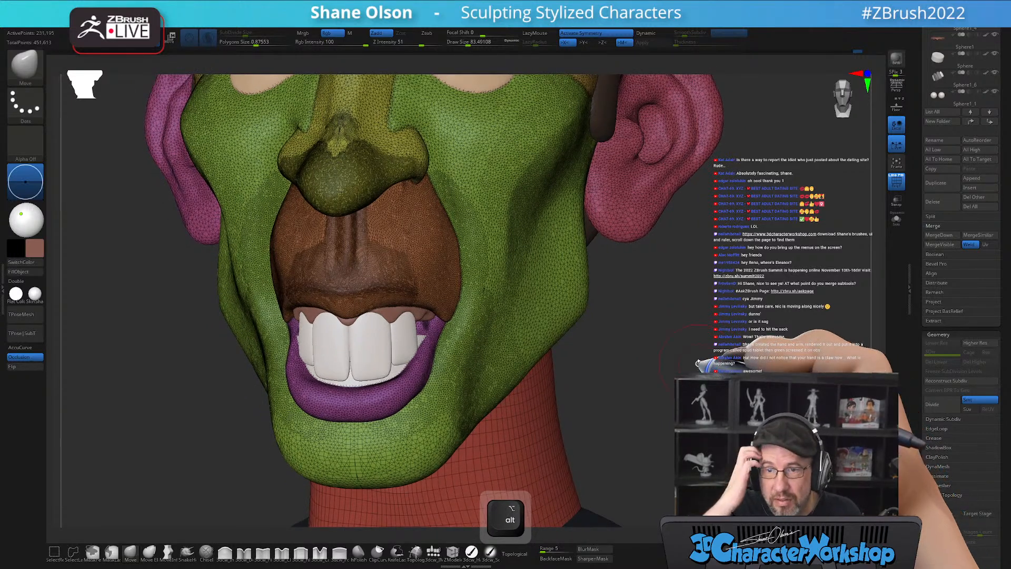
left_click_drag(653, 337, 575, 357)
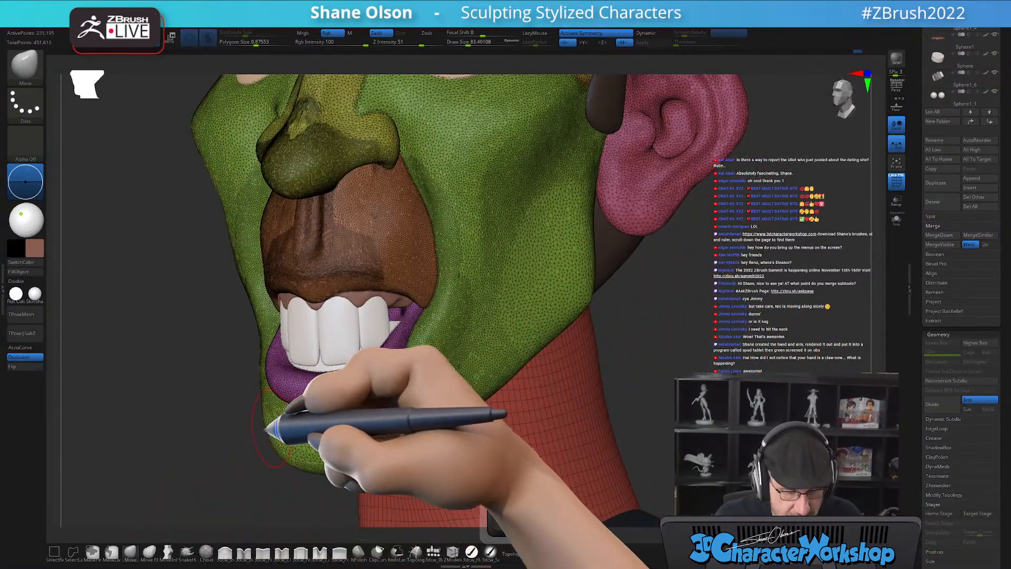
Set the Move brush's Draw Size to about 120 and review the mouth and cheeks from several angles with the polyframe hidden.
key("s")
left_click_drag(209, 431, 215, 431)
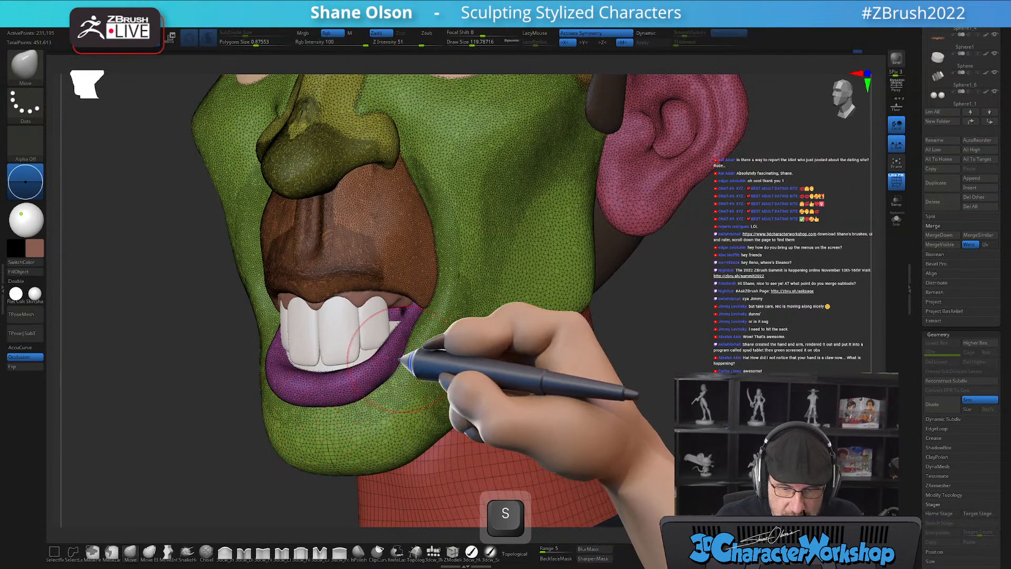
left_click_drag(694, 349, 606, 361)
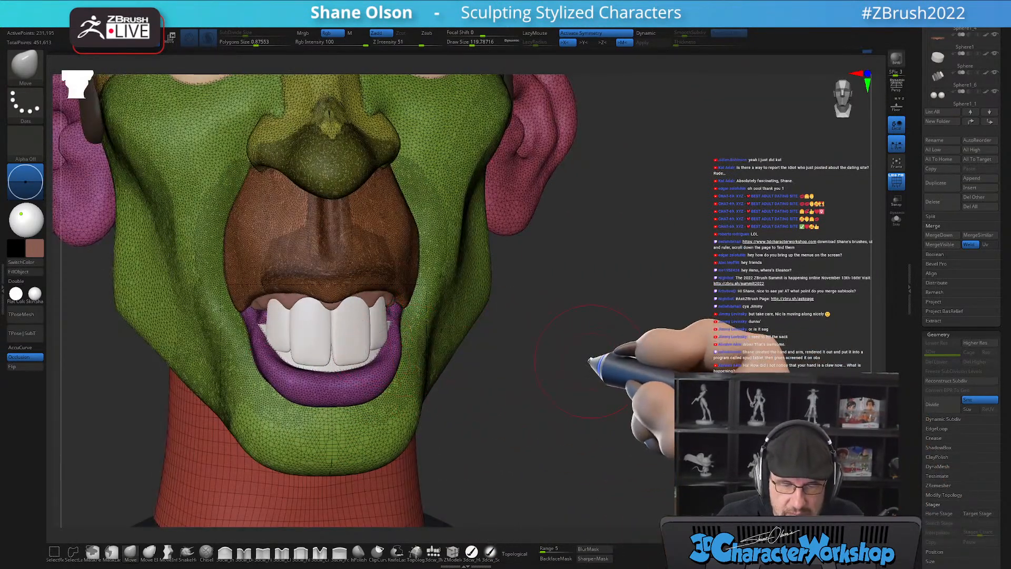
key("shift+f")
left_click_drag(625, 346, 669, 344)
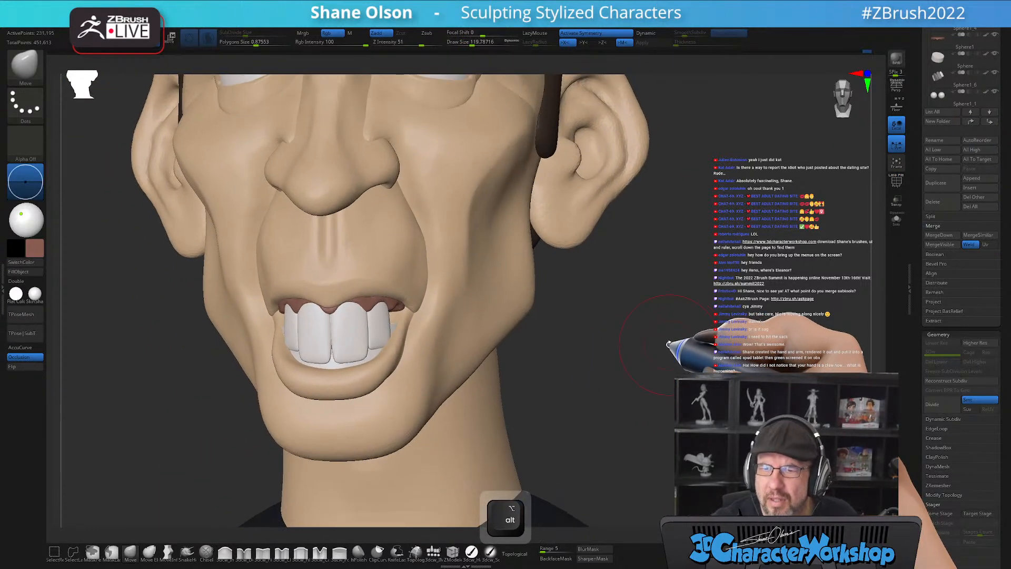
mouse_move(555, 373)
left_mouse_down("alt")
mouse_move(553, 365)
mouse_move(566, 366)
mouse_move(552, 377)
mouse_move(569, 370)
left_mouse_up("alt")
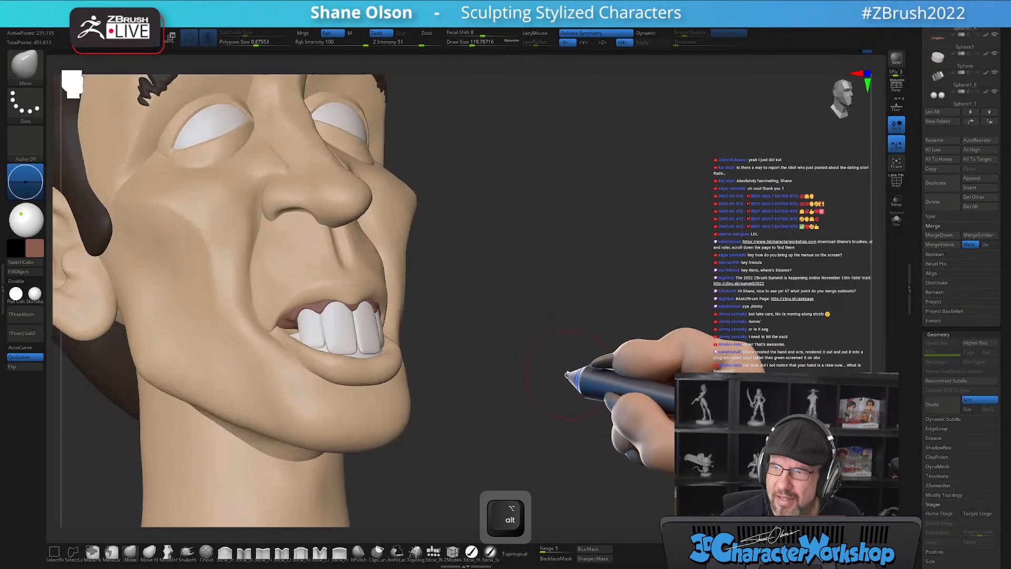
left_click_drag(541, 402, 490, 412)
Reshape the upper lip and cheeks with the Move brush, reducing the Draw Size from about 262 to about 163.
key("s")
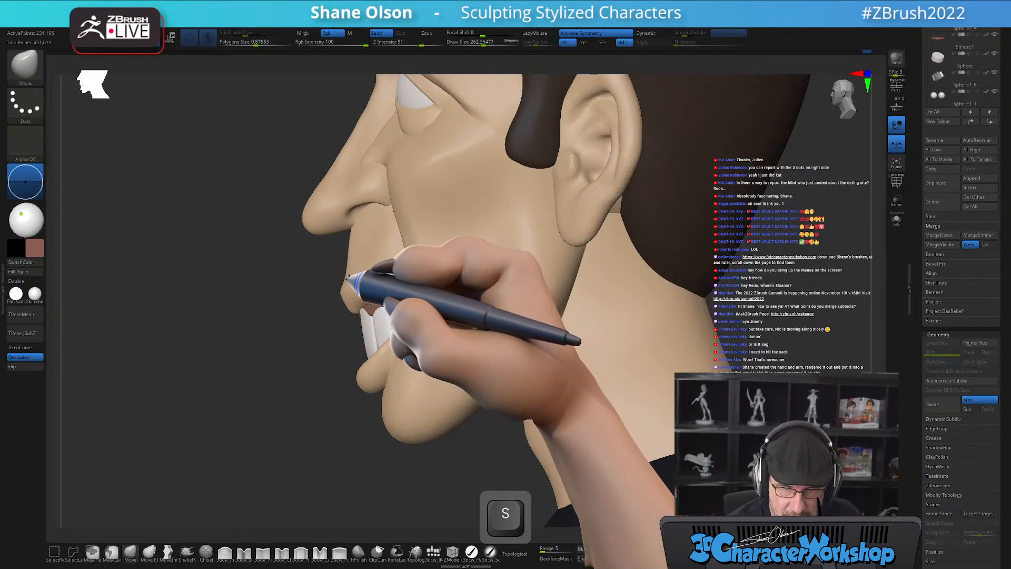
mouse_move(402, 257)
right_mouse_down()
mouse_move(423, 244)
mouse_move(401, 258)
mouse_move(429, 266)
mouse_move(445, 226)
mouse_move(377, 271)
right_mouse_up()
key("s")
left_click_drag(377, 272, 373, 271)
right_click_drag(374, 262, 377, 271)
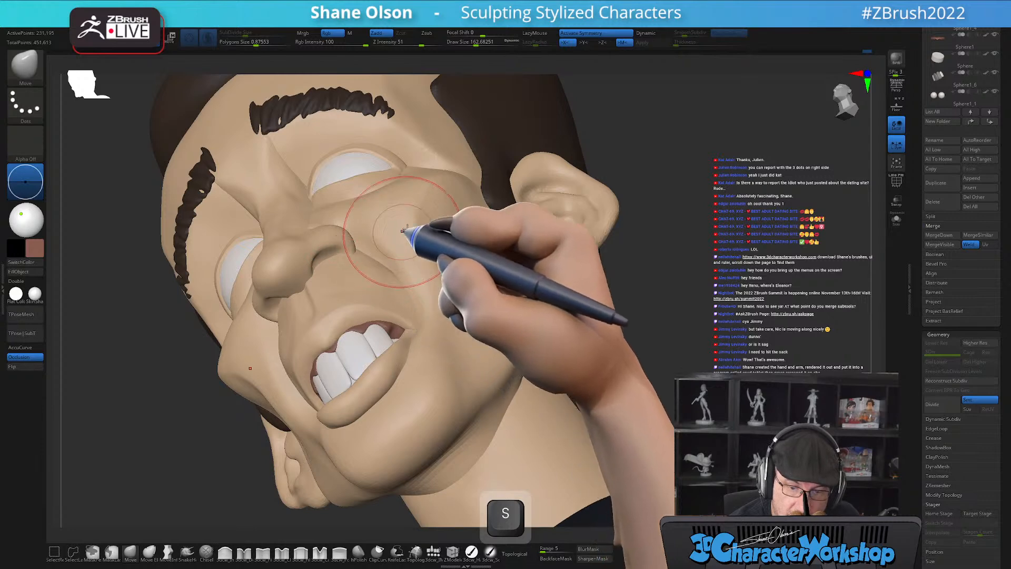
Turn on Topological for the Move brush and smooth the smile folds beside the upper lip at Draw Size about 120.
left_click(516, 553)
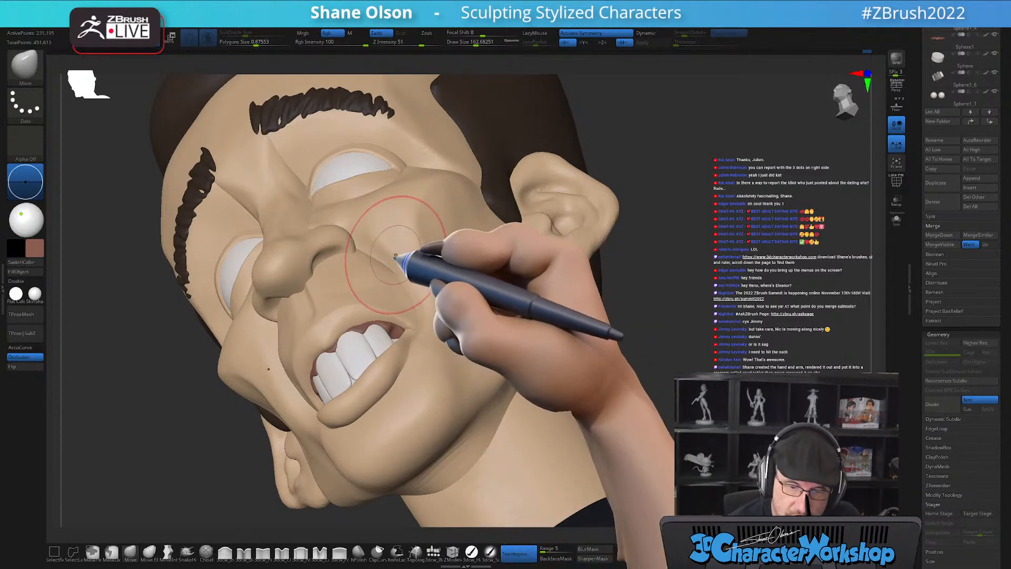
mouse_move(440, 275)
right_mouse_down("shift")
mouse_move(406, 286)
mouse_move(390, 266)
right_mouse_up("shift")
key("s")
key("shift")
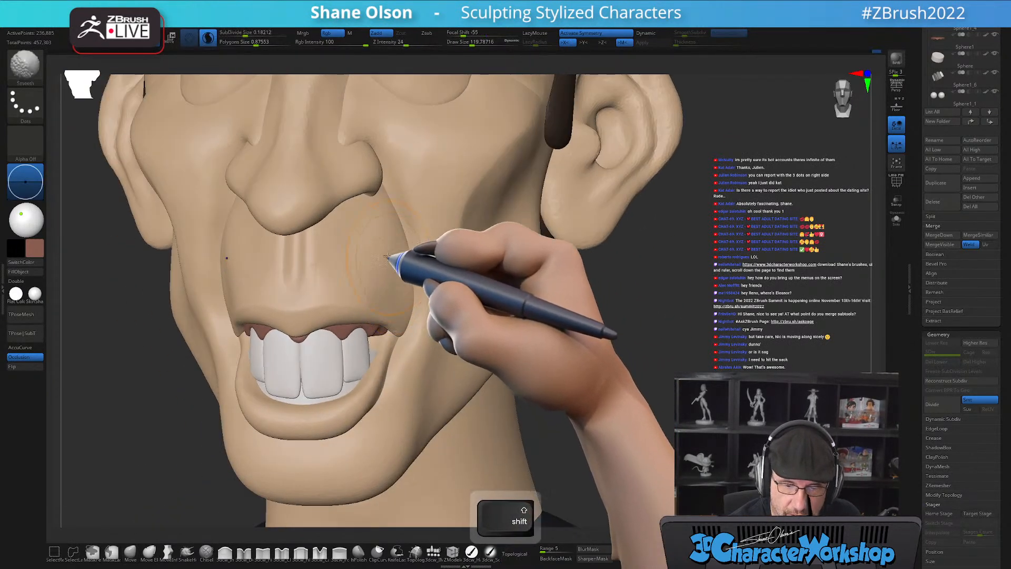
left_click_drag(390, 243, 396, 253, "shift")
mouse_move(424, 272)
right_mouse_down()
mouse_move(441, 263)
mouse_move(420, 275)
mouse_move(427, 309)
right_mouse_up()
key("shift+f")
key("shift+f")
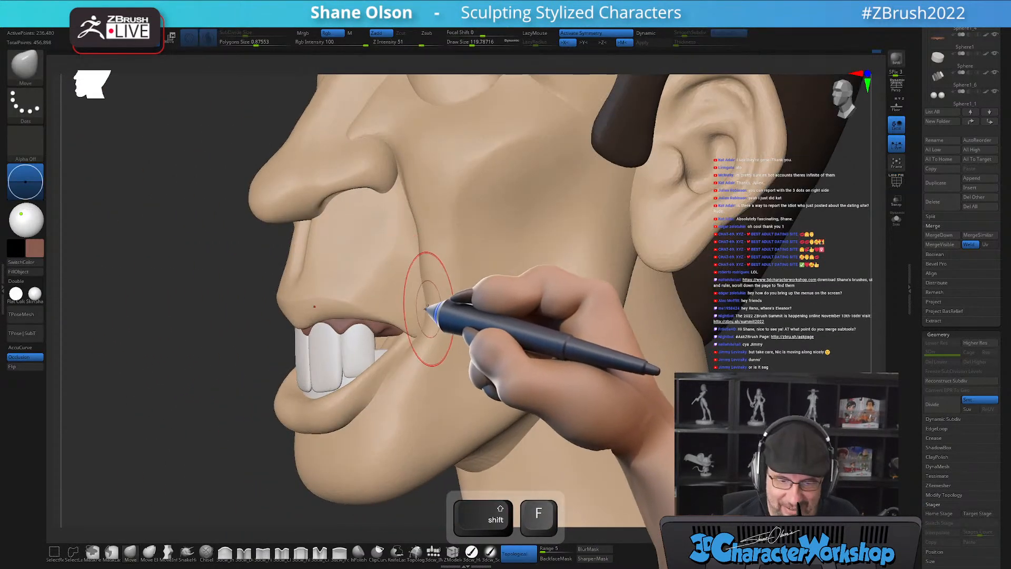
Refine and smooth the smile folds near the mouth corners at Draw Size about 145.
key("s")
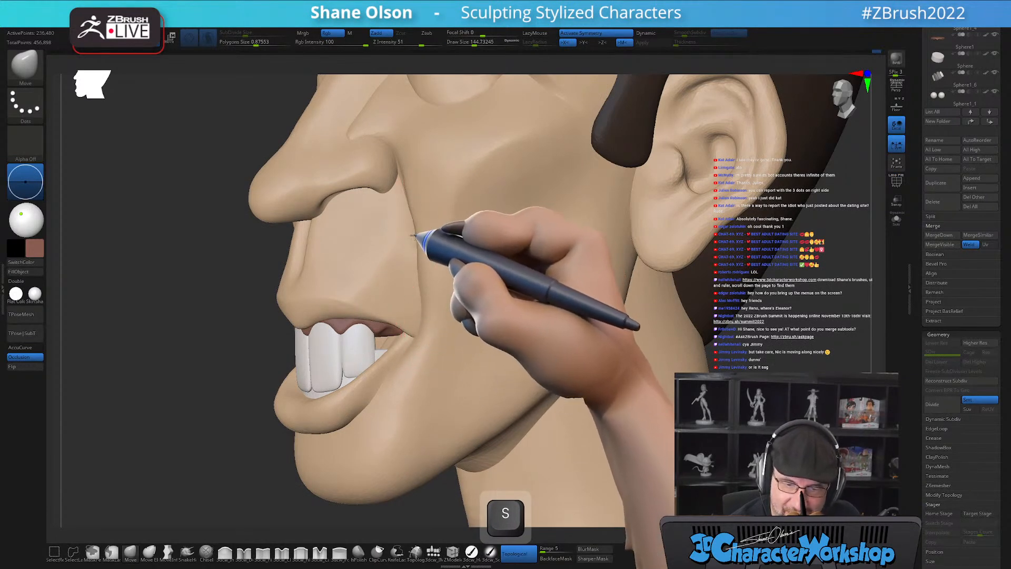
mouse_move(414, 237)
right_mouse_down()
mouse_move(451, 226)
mouse_move(422, 242)
right_mouse_up()
key("shift")
mouse_move(421, 293)
left_mouse_down("shift")
mouse_move(407, 190)
mouse_move(427, 284)
left_mouse_up("shift")
right_click_drag(476, 308, 490, 305, "shift")
mouse_move(559, 368)
right_mouse_down("alt")
mouse_move(544, 332)
mouse_move(546, 364)
mouse_move(538, 356)
mouse_move(561, 361)
right_mouse_up("alt")
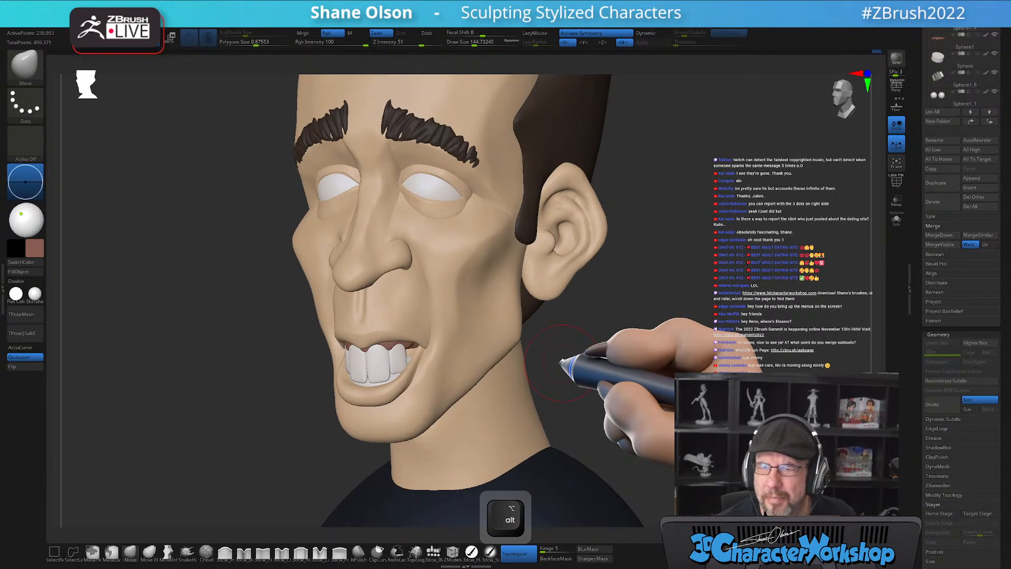
right_click_drag(751, 275, 718, 275, "alt")
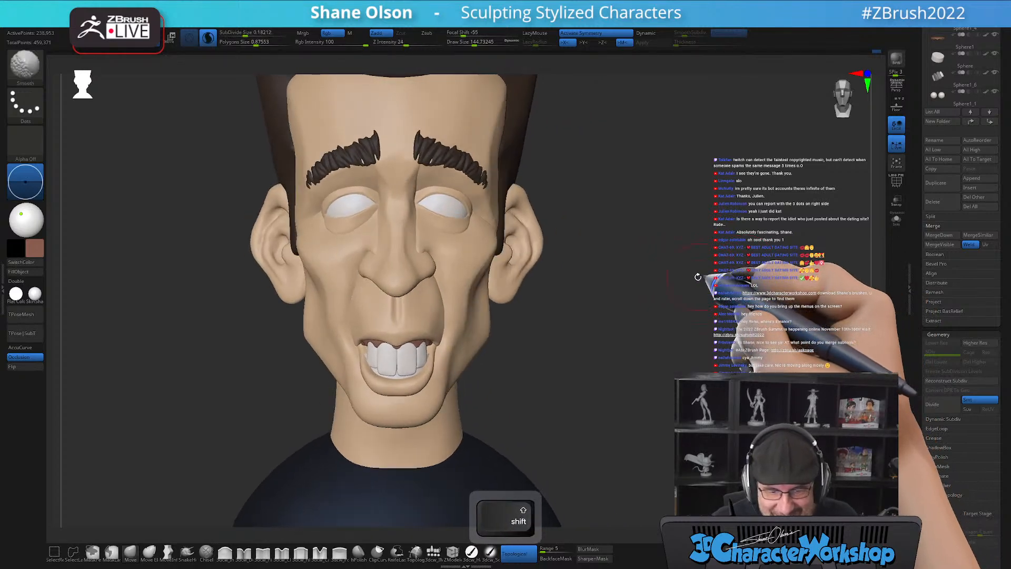
Smooth the cheeks below the cheekbones in front of the ears at Draw Size about 145.
right_click_drag(626, 298, 627, 289)
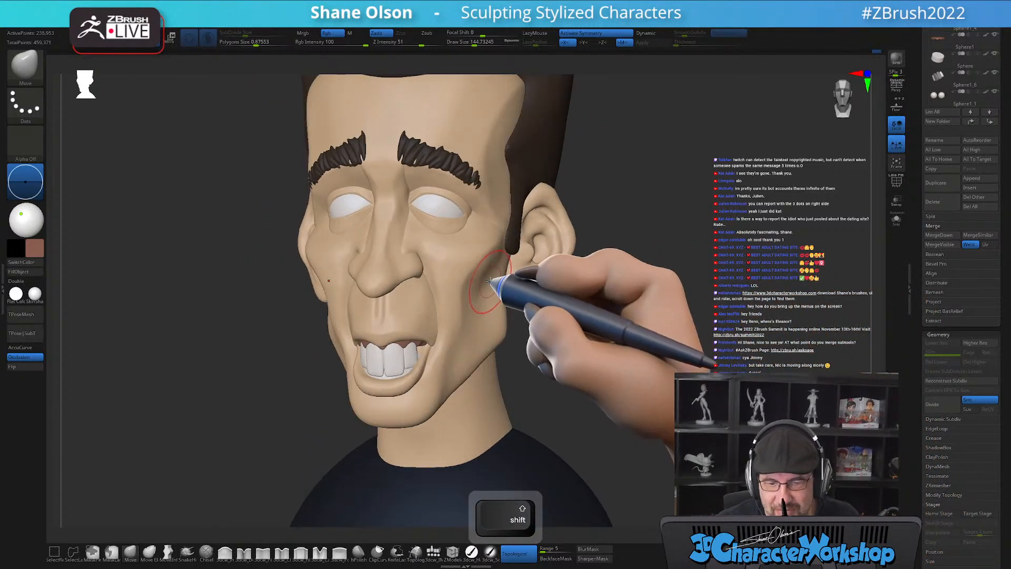
mouse_move(486, 280)
left_mouse_down("shift")
mouse_move(502, 245)
mouse_move(478, 277)
mouse_move(484, 291)
left_mouse_up("shift")
mouse_move(582, 355)
right_mouse_down("shift")
mouse_move(559, 315)
mouse_move(573, 326)
mouse_move(588, 385)
mouse_move(643, 343)
mouse_move(582, 418)
mouse_move(402, 413)
mouse_move(368, 388)
mouse_move(349, 390)
mouse_move(355, 334)
mouse_move(366, 323)
mouse_move(373, 354)
mouse_move(445, 378)
right_mouse_up("shift")
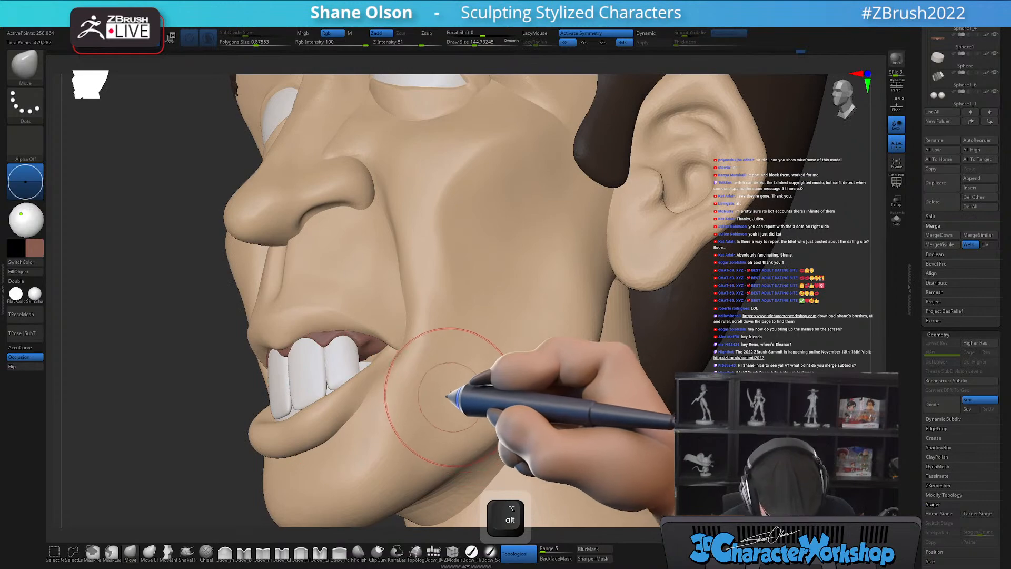
Check the cheek mesh with the polyframe and refine the upper smile folds beside the nostrils at Draw Size about 83.
key("shift+f")
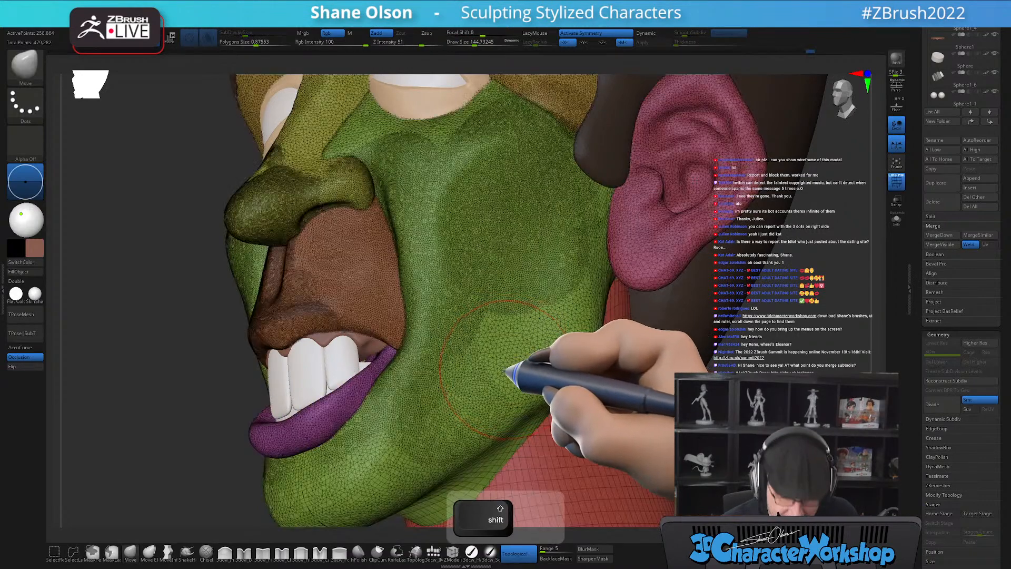
right_click_drag(486, 404, 420, 275, "alt")
key("shift+f")
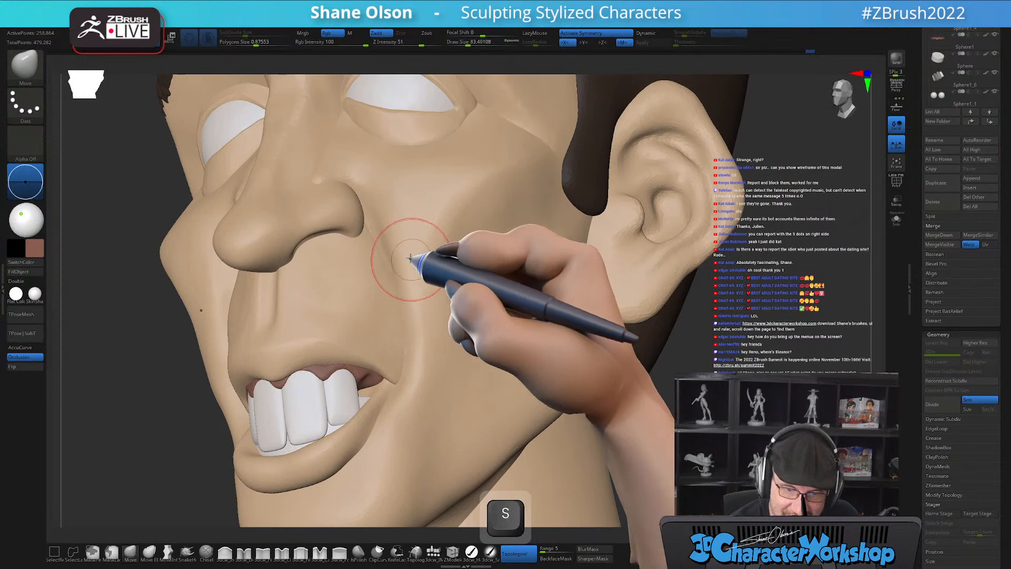
key("shift+f")
key("shift+f")
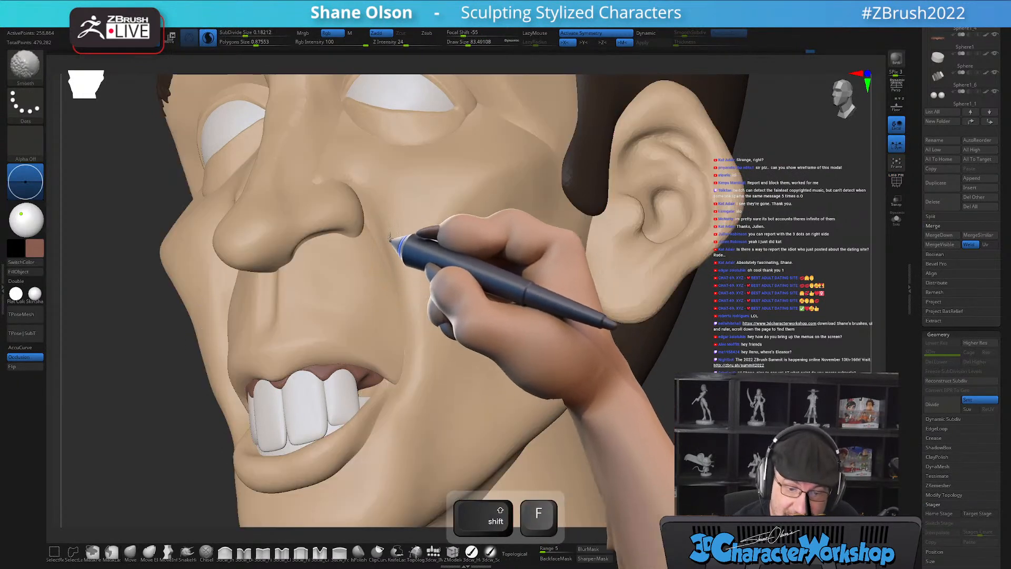
right_click_drag(445, 368, 462, 361)
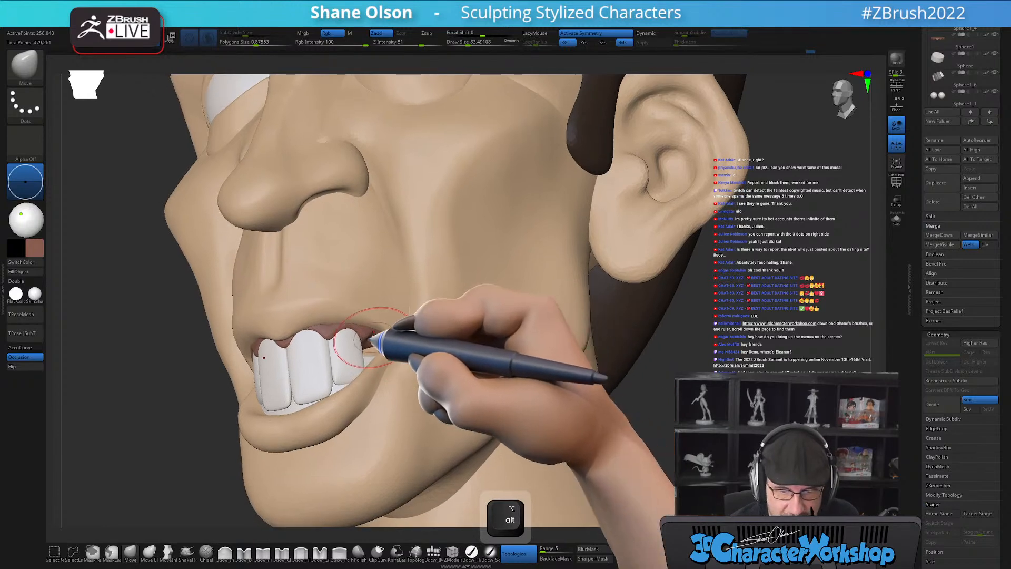
Select the side teeth, duplicate the rear tooth with the gizmo, place the copy farther back beside the others, and clear the mask.
right_click_drag(372, 333, 362, 357)
key("w")
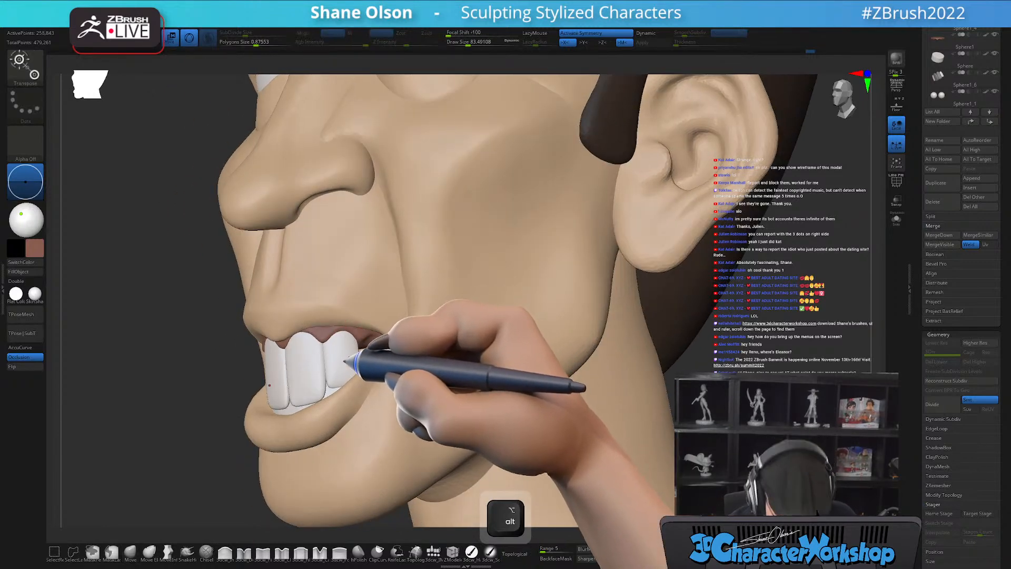
left_click(345, 359, "alt")
mouse_move(394, 304)
right_mouse_down()
mouse_move(388, 316)
mouse_move(381, 301)
right_mouse_up()
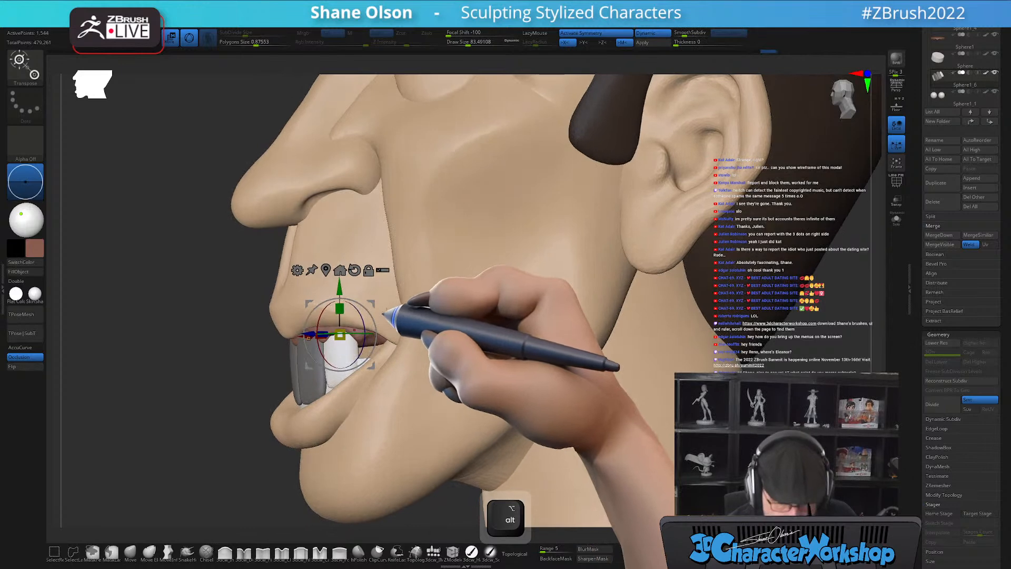
key("ctrl")
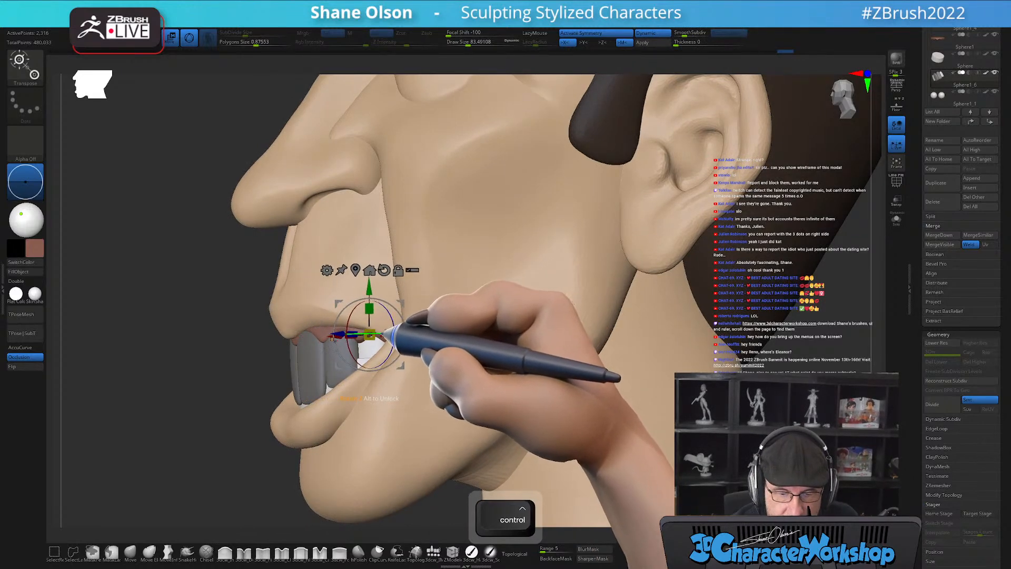
right_click_drag(404, 305, 436, 300)
left_click_drag(407, 298, 405, 298)
mouse_move(401, 302)
right_mouse_down()
mouse_move(424, 289)
mouse_move(401, 304)
right_mouse_up()
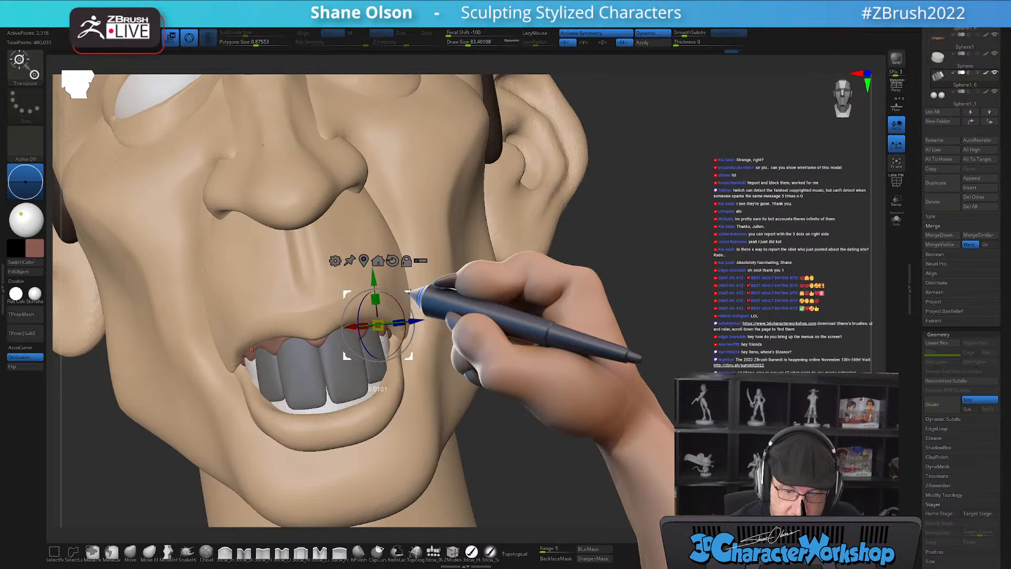
mouse_move(498, 364)
right_mouse_down()
mouse_move(472, 386)
mouse_move(501, 400)
mouse_move(485, 386)
mouse_move(492, 370)
right_mouse_up()
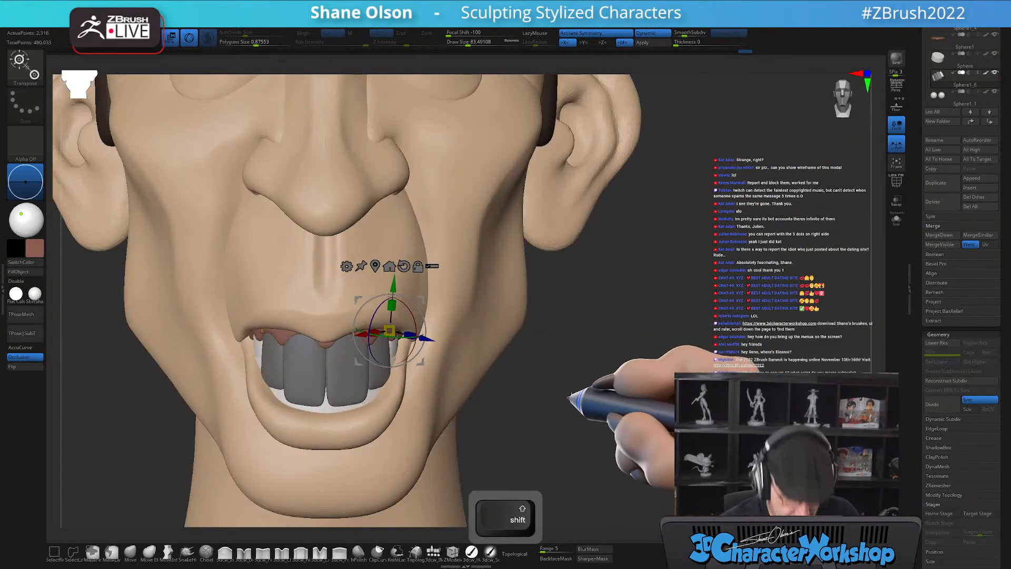
key("ctrl")
mouse_move(574, 376)
left_mouse_down()
mouse_move(575, 295)
mouse_move(587, 395)
mouse_move(578, 392)
left_mouse_up()
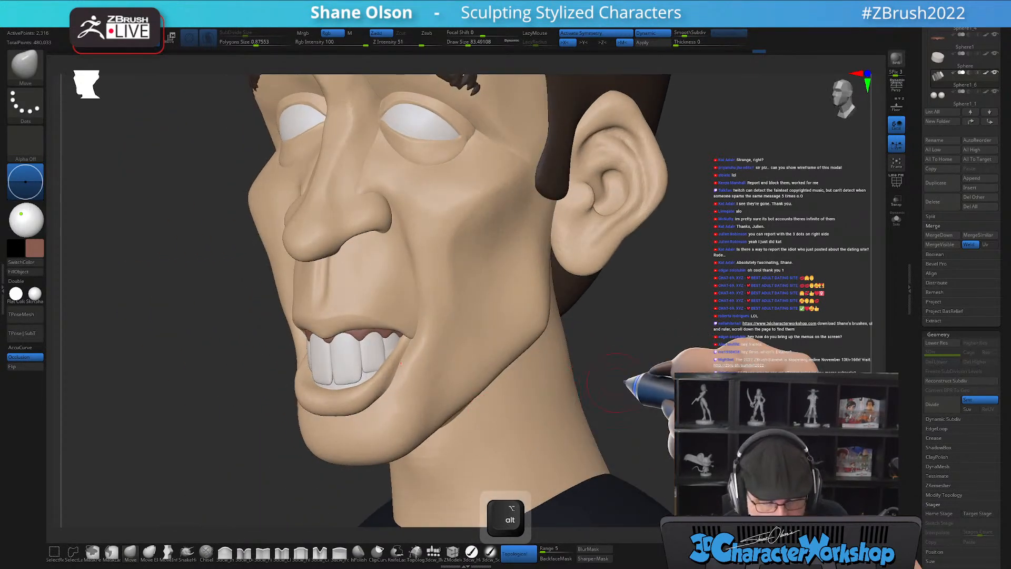
Select the head, turn off Topological, and reshape the chin and lower lip in profile with Draw Sizes of about 187 to 223.
mouse_move(638, 378)
left_mouse_down()
mouse_move(639, 343)
mouse_move(651, 339)
mouse_move(673, 289)
mouse_move(609, 286)
left_mouse_up()
left_click(389, 354, "alt")
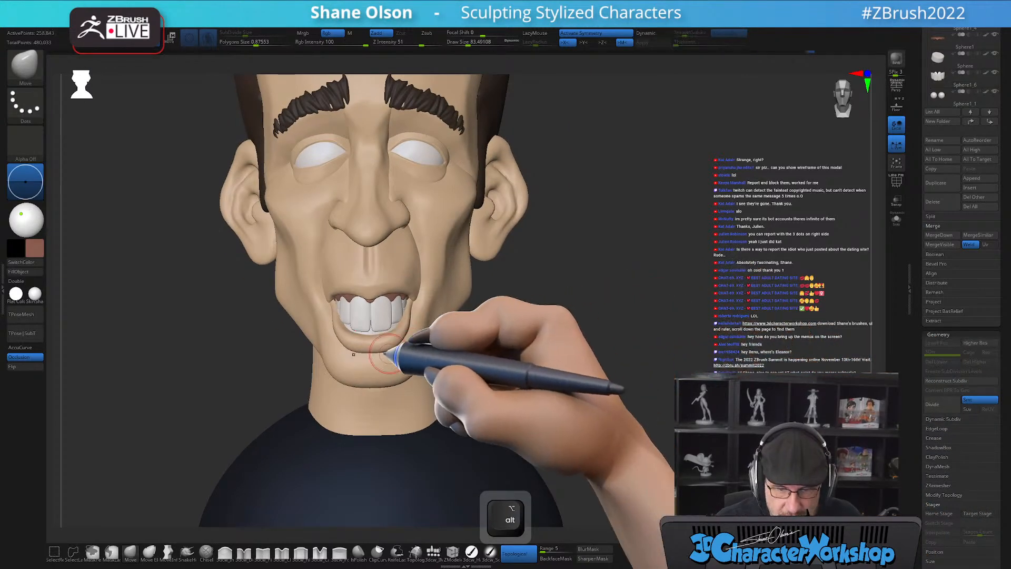
mouse_move(583, 347)
left_mouse_down("alt")
mouse_move(584, 298)
mouse_move(574, 283)
mouse_move(586, 271)
mouse_move(582, 289)
mouse_move(384, 384)
left_mouse_up("alt")
left_click_drag(406, 332, 392, 351, "alt")
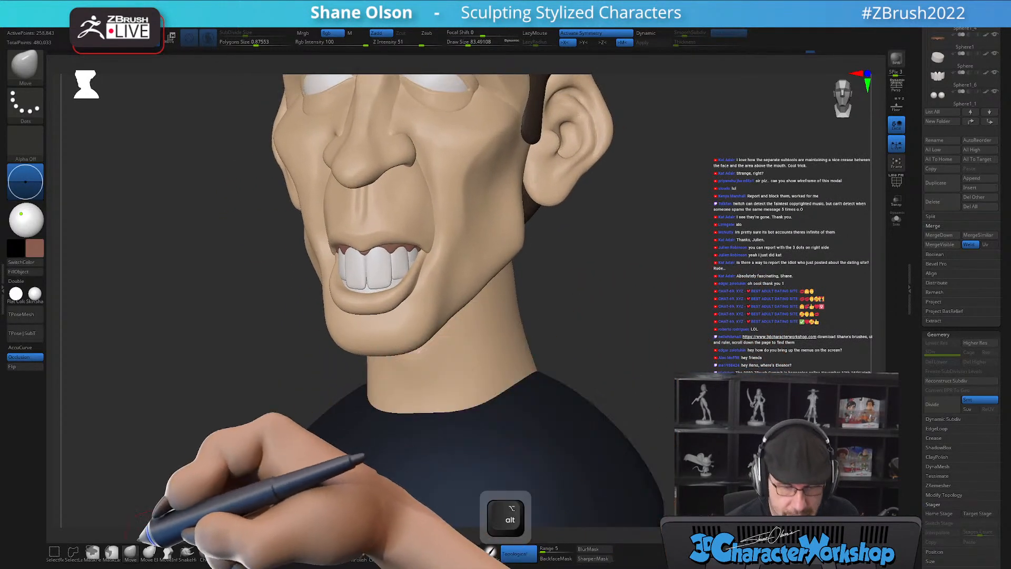
key("s")
left_click_drag(214, 406, 231, 407)
left_click(507, 546)
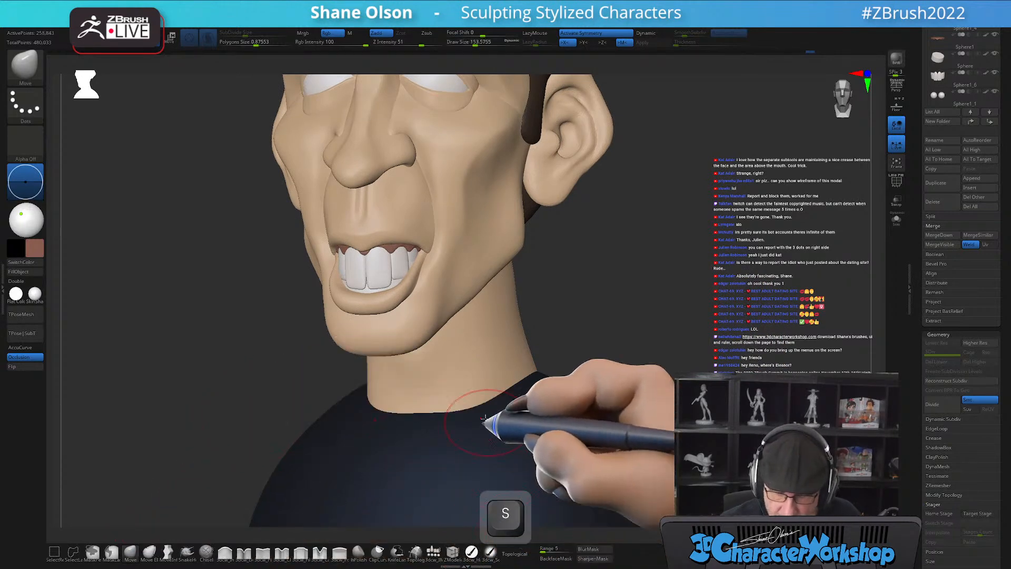
right_click_drag(391, 318, 379, 325)
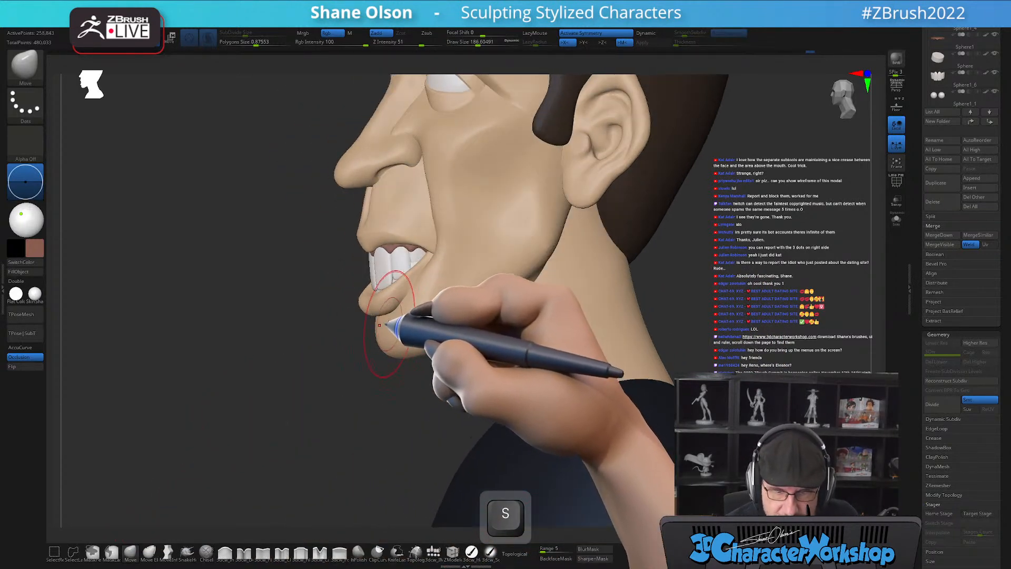
left_click_drag(391, 322, 388, 331)
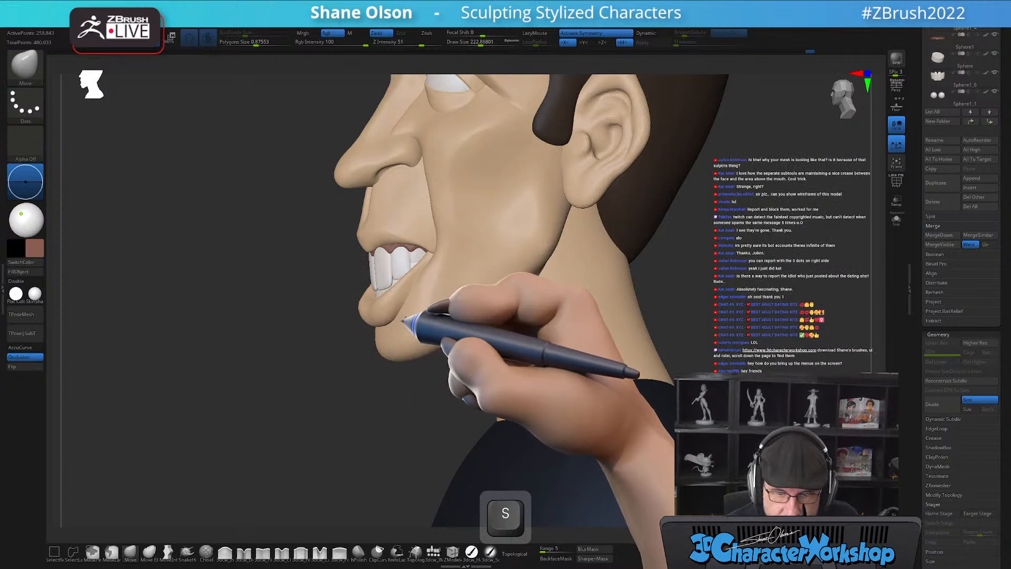
mouse_move(416, 299)
right_mouse_down()
mouse_move(440, 300)
mouse_move(428, 309)
mouse_move(414, 289)
mouse_move(501, 323)
mouse_move(524, 321)
mouse_move(513, 362)
mouse_move(514, 350)
mouse_move(402, 358)
right_mouse_up()
Reshape the lower lip and chin from the front with the Move brush at Draw Size about 177.
key("s")
left_click_drag(404, 360, 397, 358)
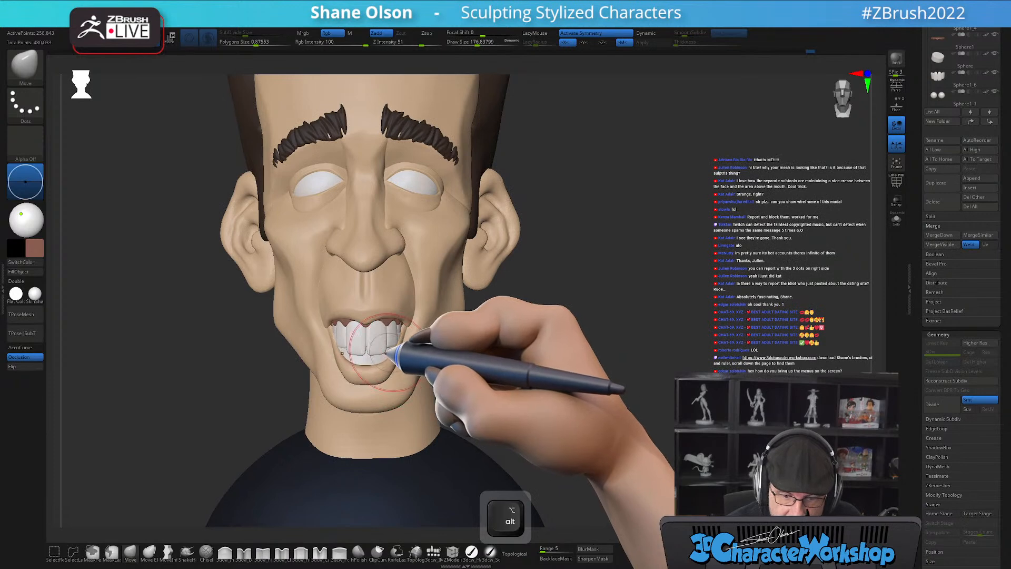
mouse_move(412, 352)
right_mouse_down("alt")
mouse_move(429, 357)
mouse_move(425, 338)
right_mouse_up("alt")
key("s")
left_click_drag(396, 351, 394, 351)
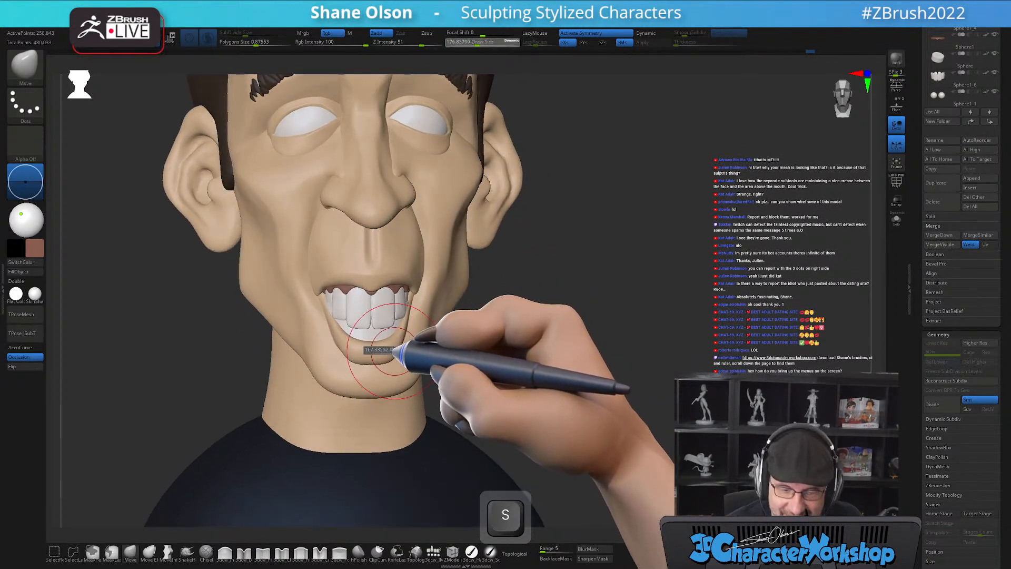
Adjust the mouth corners and lower cheeks with the Move brush, reducing the Draw Size to about 128.
mouse_move(403, 332)
right_mouse_down()
mouse_move(380, 338)
mouse_move(416, 335)
right_mouse_up()
mouse_move(507, 330)
right_mouse_down("alt")
mouse_move(516, 334)
mouse_move(495, 338)
right_mouse_up("alt")
key("s")
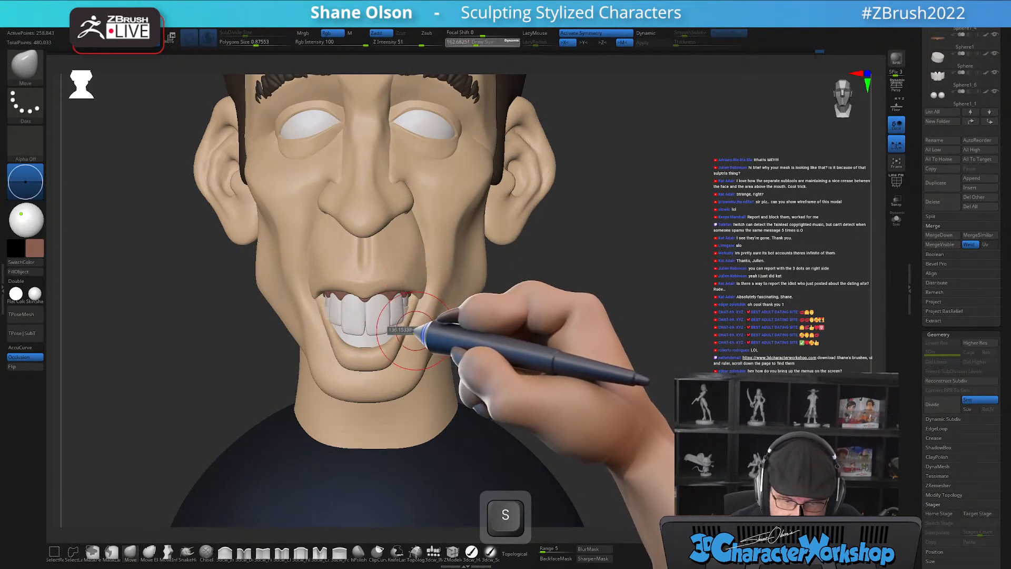
left_click_drag(507, 339, 544, 363)
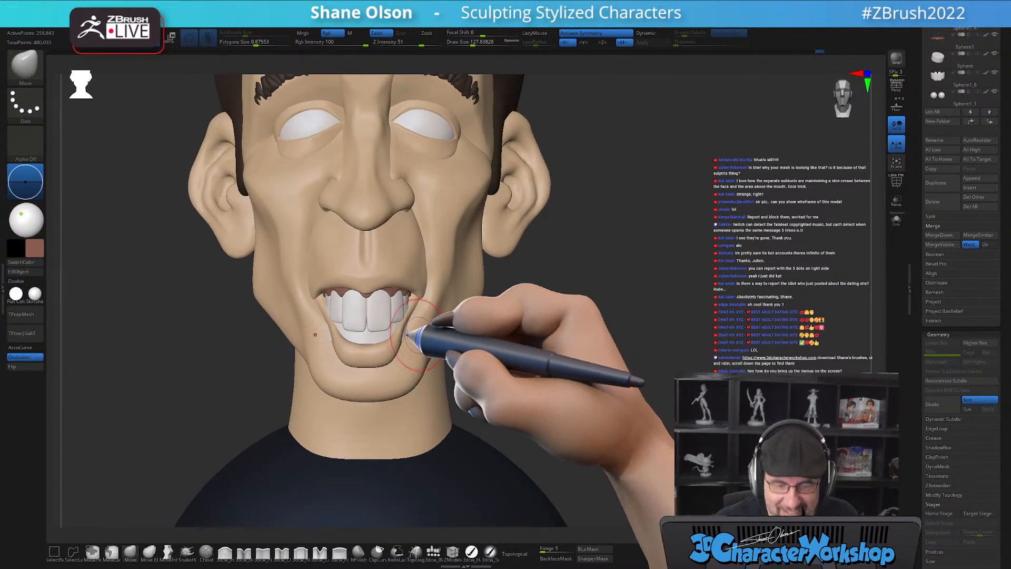
Select the curved teeth block behind the front teeth and isolate it with the polyframe shown to examine its mesh.
left_click(371, 338, "alt")
key("shift+f")
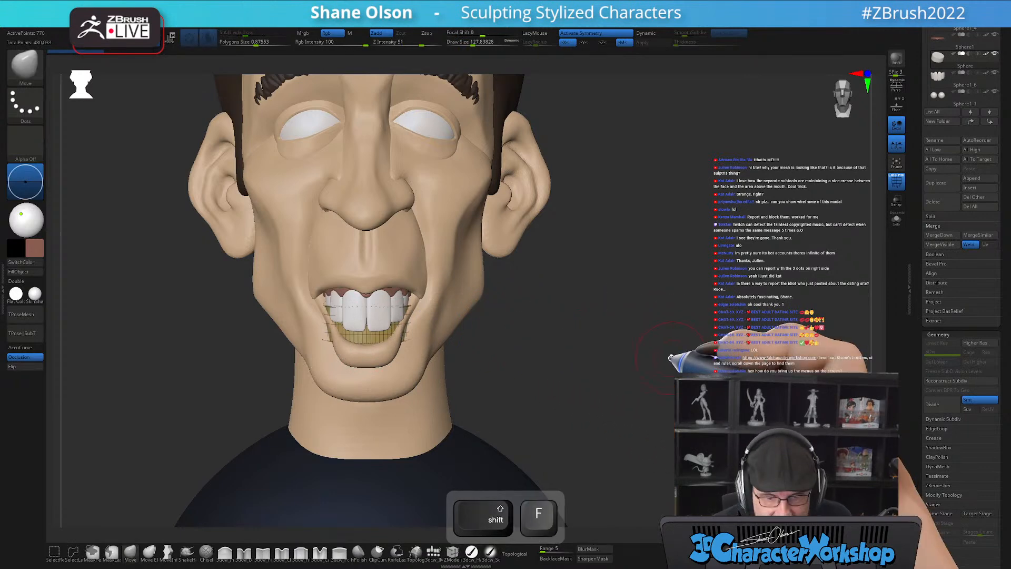
left_click(897, 219)
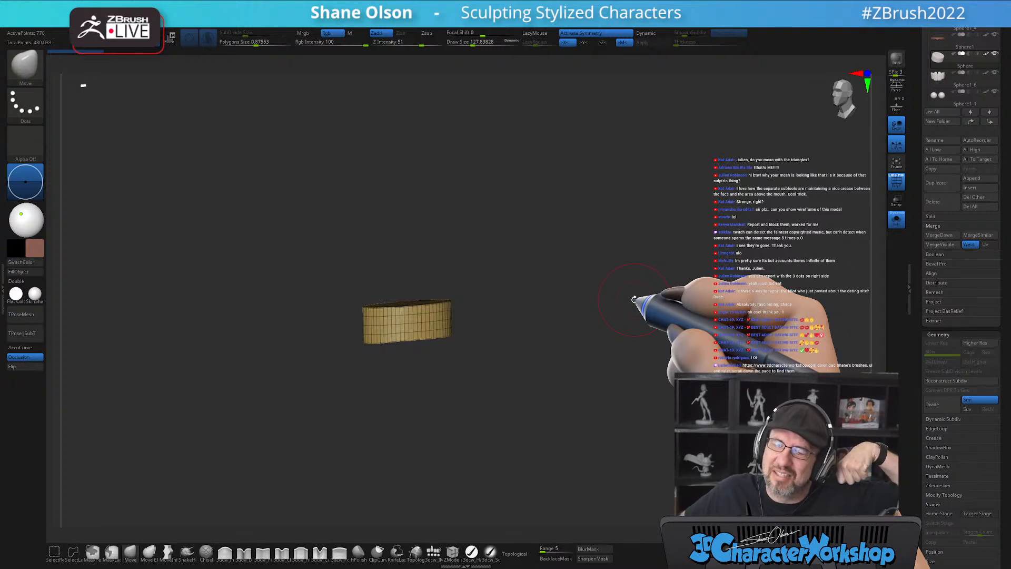
Increase the mesh density of the isolated block, smooth its surface and edges, and show the whole head again.
left_click_drag(485, 363, 480, 397)
key("2")
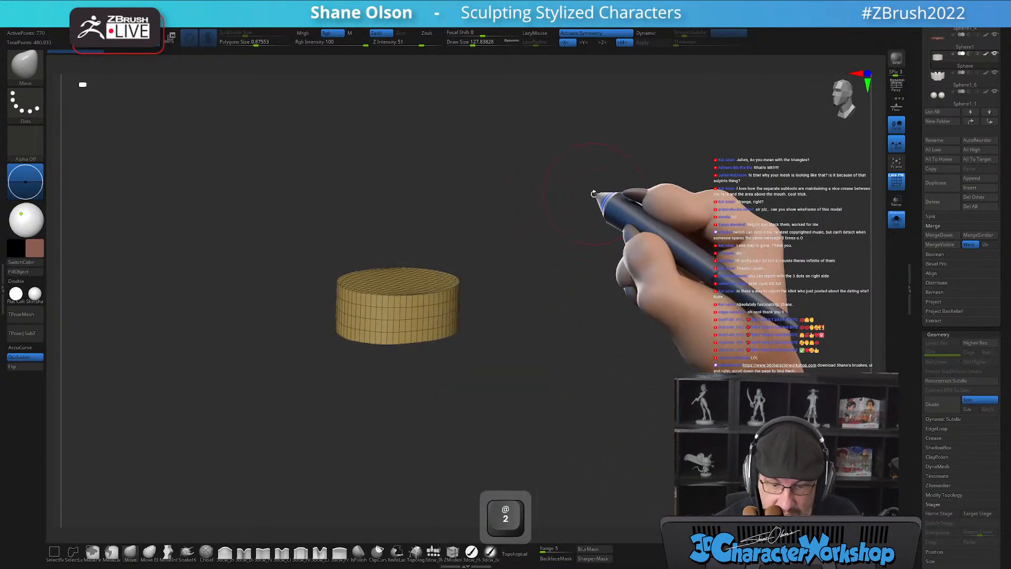
key("shift")
mouse_move(410, 303)
left_mouse_down("shift")
mouse_move(421, 289)
mouse_move(444, 300)
mouse_move(413, 329)
left_mouse_up("shift")
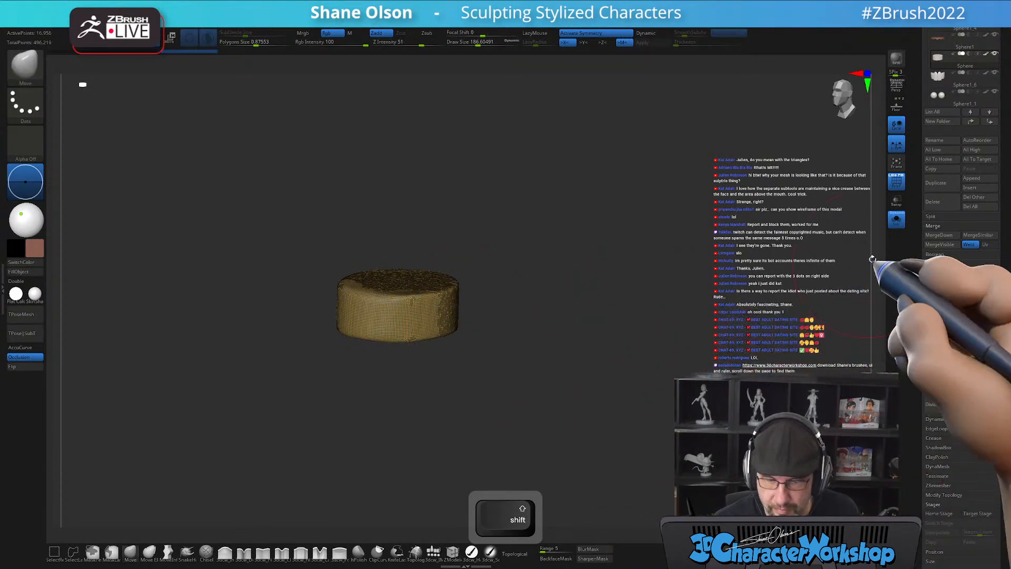
left_click(896, 219)
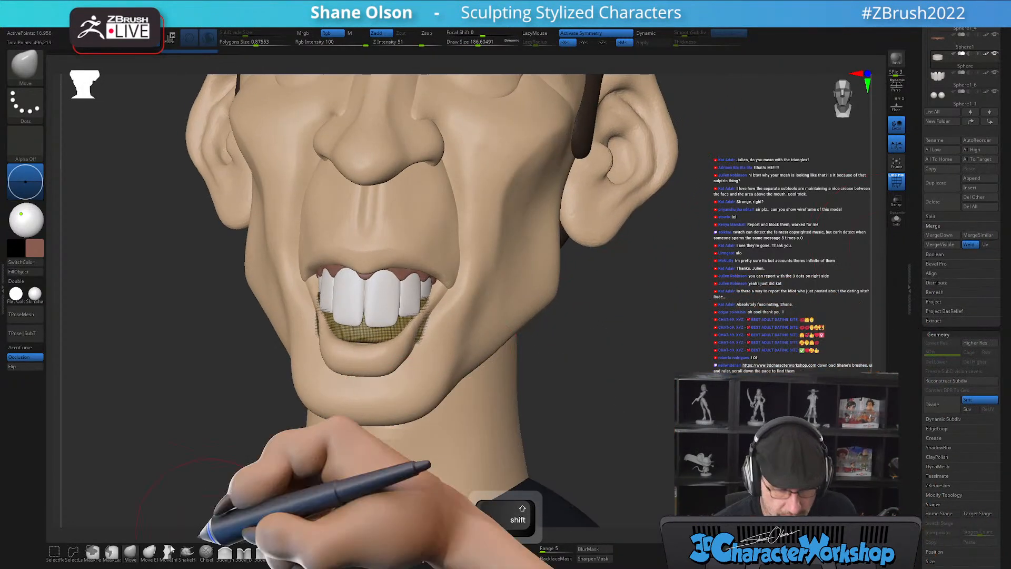
Activate the transform gizmo for the block behind the teeth and center it on the block.
key("w")
mouse_move(640, 416)
left_mouse_down()
mouse_move(598, 364)
mouse_move(565, 363)
left_mouse_up()
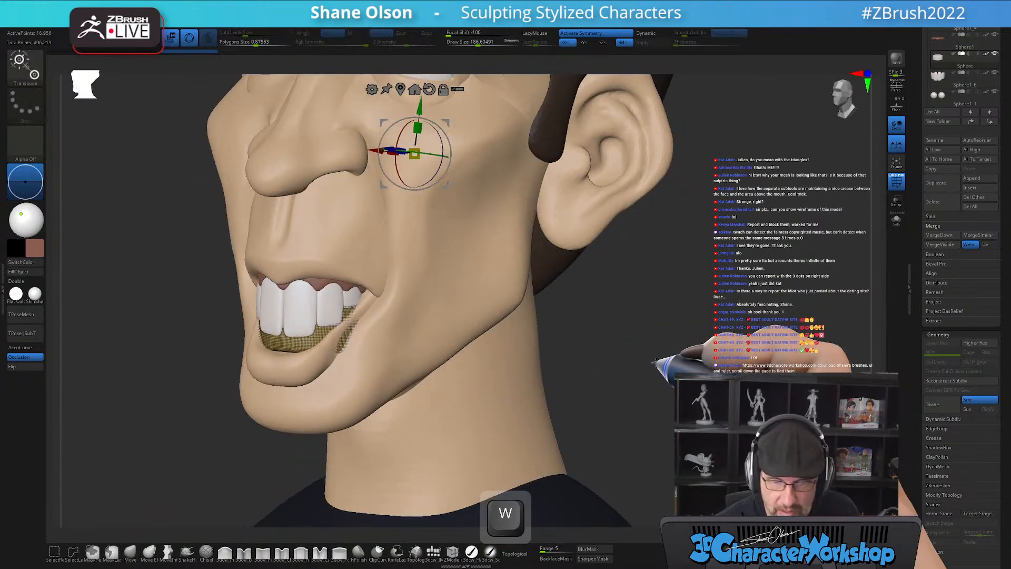
left_click(400, 90)
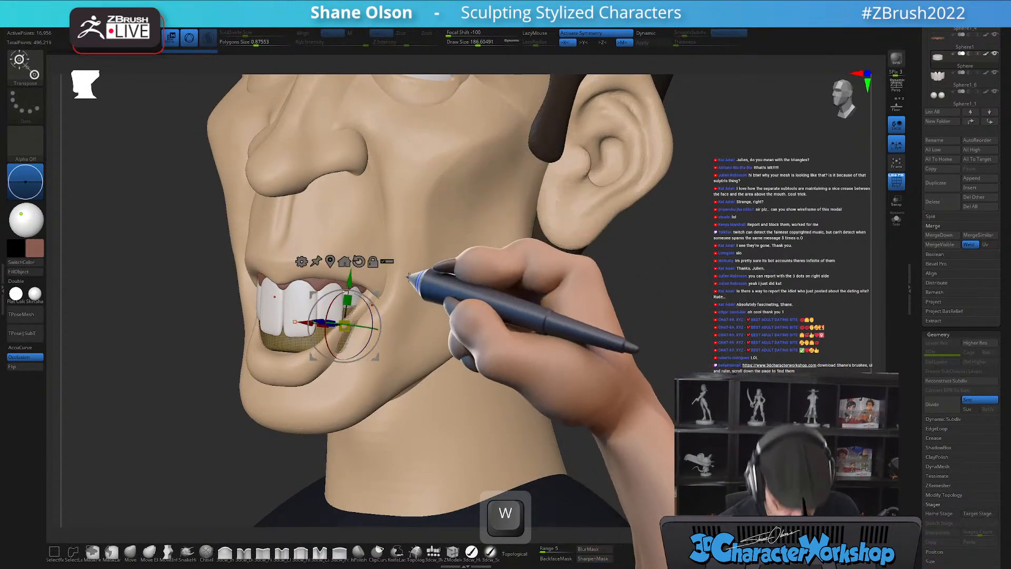
right_click_drag(421, 243, 415, 288, "alt")
key("x")
key("x")
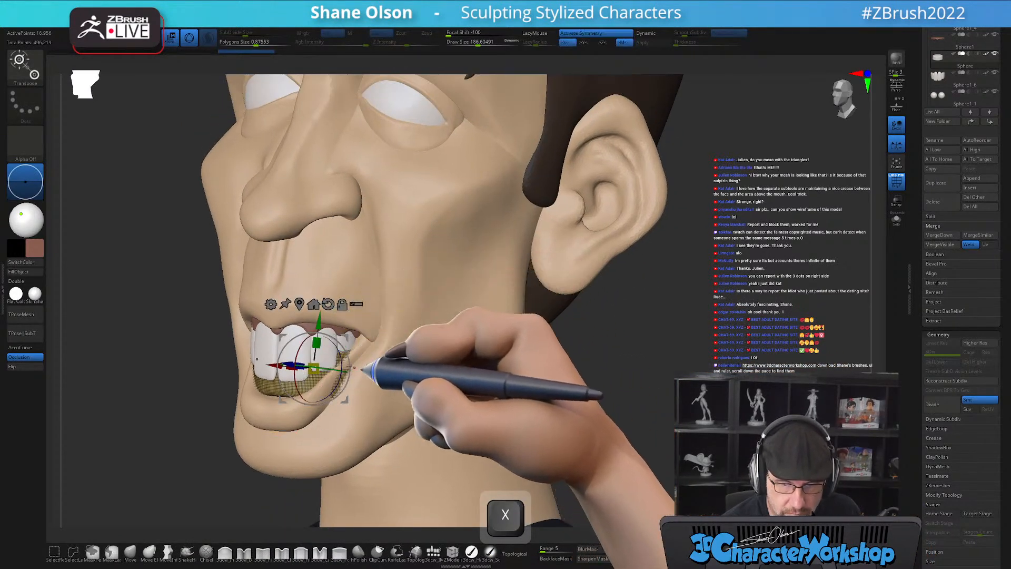
Position the block as a lower gum behind the lower lip with the gizmo, fitting it from the side and front.
left_click_drag(535, 361, 515, 365)
key("alt")
left_click_drag(338, 347, 375, 332, "alt")
right_click_drag(373, 333, 326, 348)
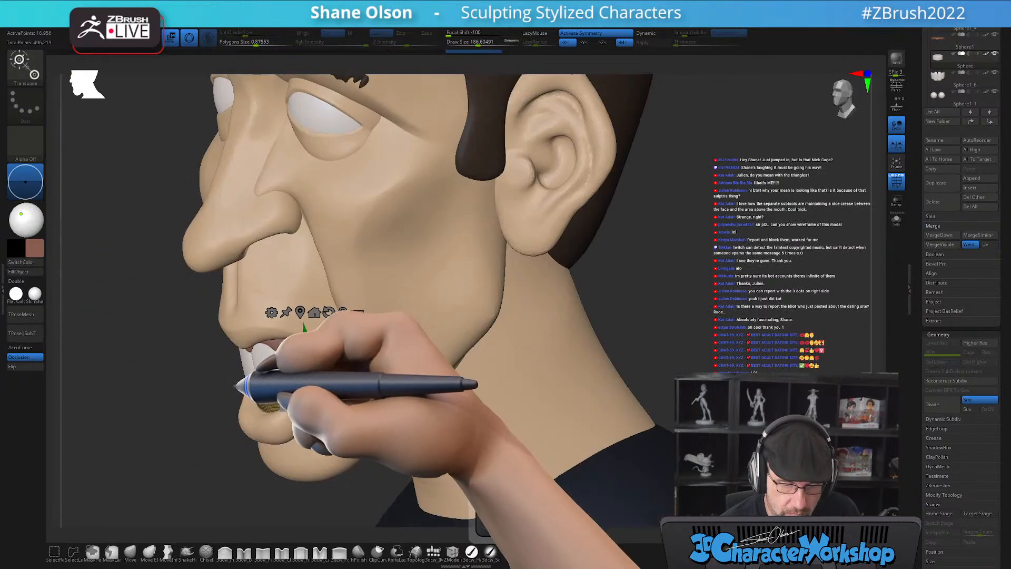
right_click_drag(255, 364, 284, 346)
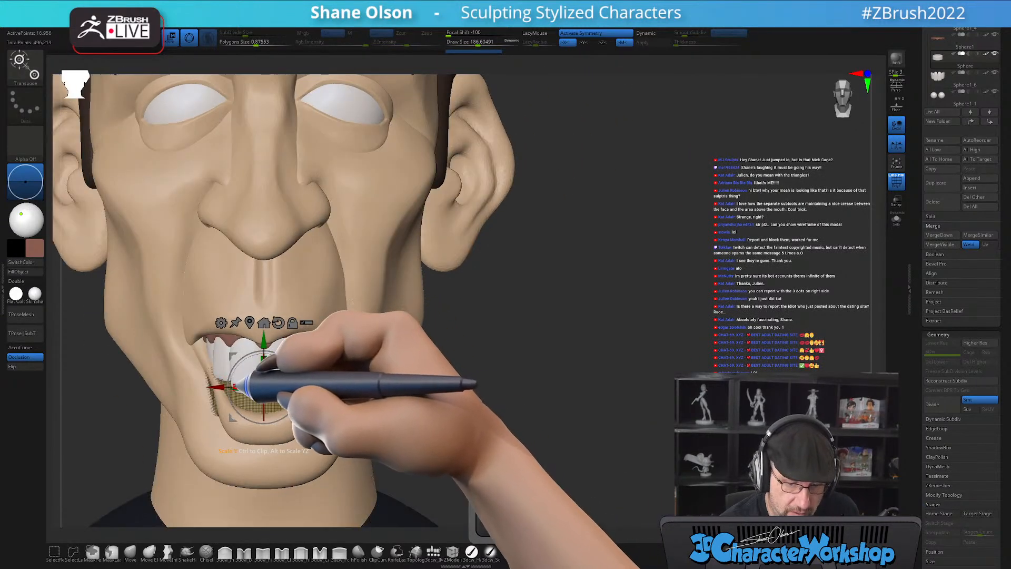
right_click_drag(415, 340, 499, 338, "alt")
right_click_drag(610, 344, 643, 345)
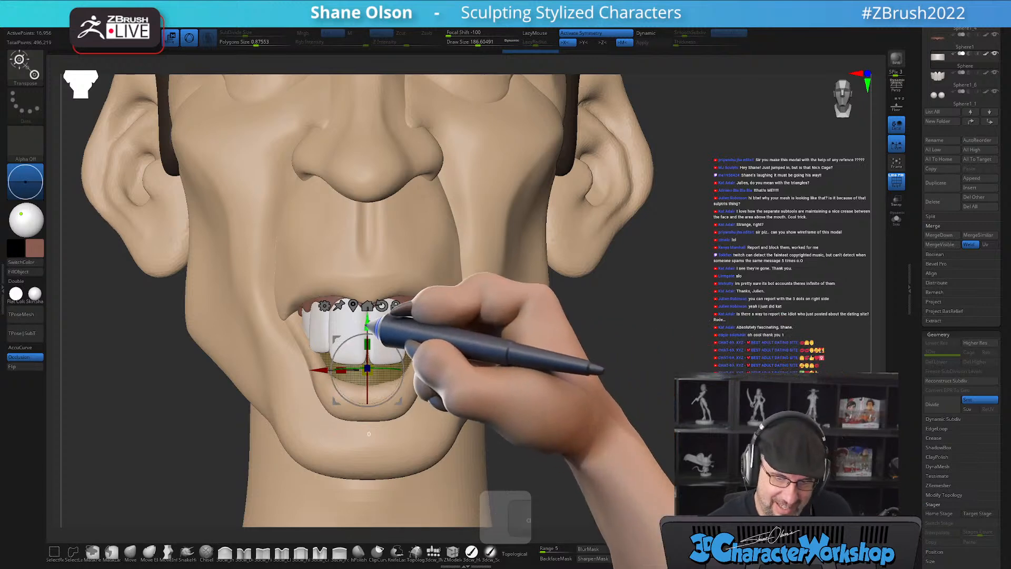
Lower the gum block inside the mouth and adjust its placement and tilt in profile below the upper teeth.
left_click_drag(367, 326, 367, 342)
right_click_drag(522, 382, 494, 395)
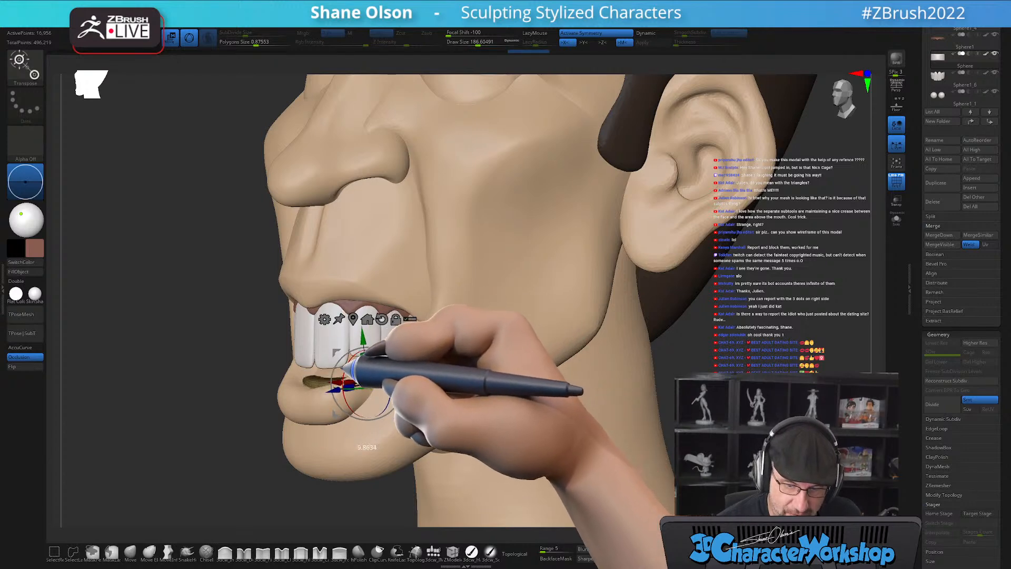
right_click_drag(354, 367, 373, 331)
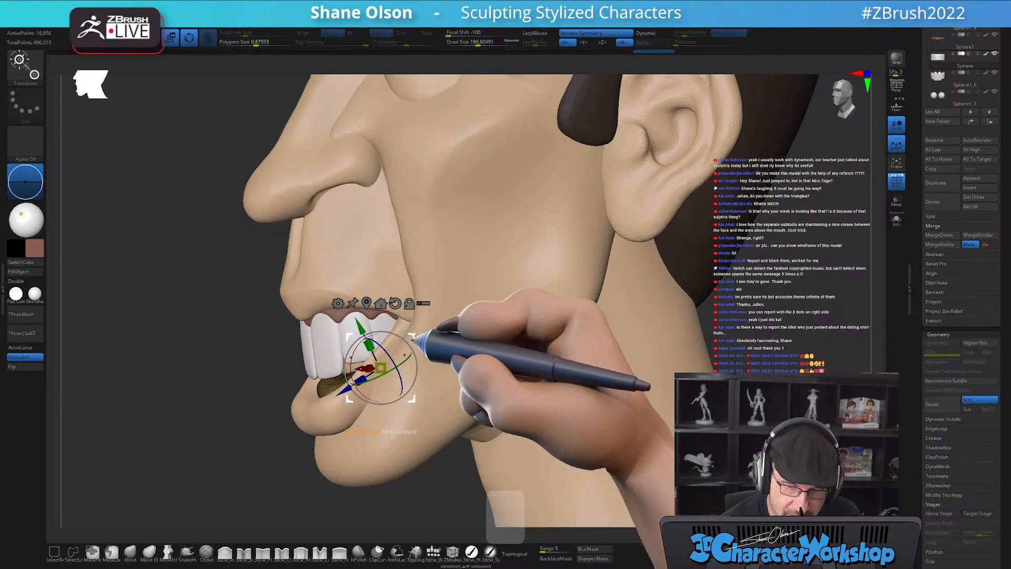
right_click_drag(365, 409, 574, 408, "shift")
Shape the lower gum along the lower lip with the Move brush at Draw Sizes of about 116 to 49, and hide the polyframe.
key("q")
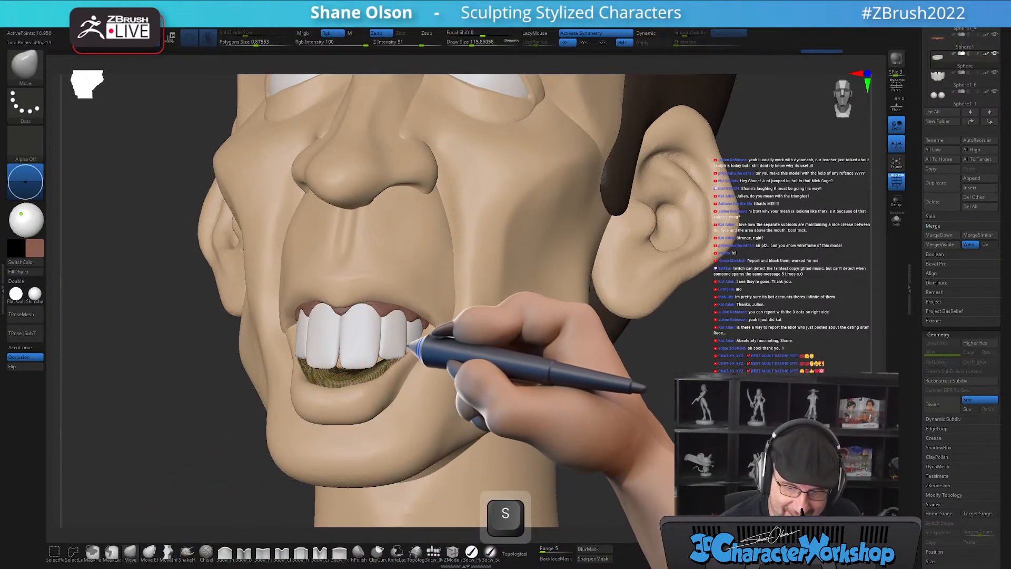
mouse_move(431, 385)
right_mouse_down()
mouse_move(463, 368)
mouse_move(445, 378)
right_mouse_up()
key("s")
mouse_move(341, 346)
left_mouse_down()
mouse_move(316, 356)
mouse_move(338, 357)
left_mouse_up()
mouse_move(340, 366)
right_mouse_down()
mouse_move(405, 377)
mouse_move(397, 377)
right_mouse_up()
key("bracketleft")
key("bracketleft")
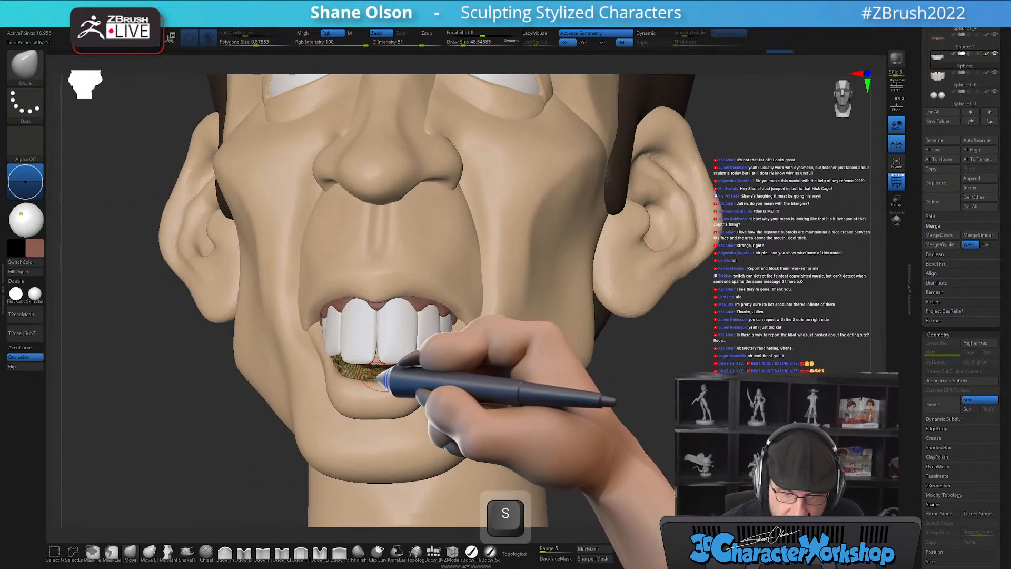
mouse_move(400, 375)
right_mouse_down()
mouse_move(424, 384)
mouse_move(416, 374)
right_mouse_up()
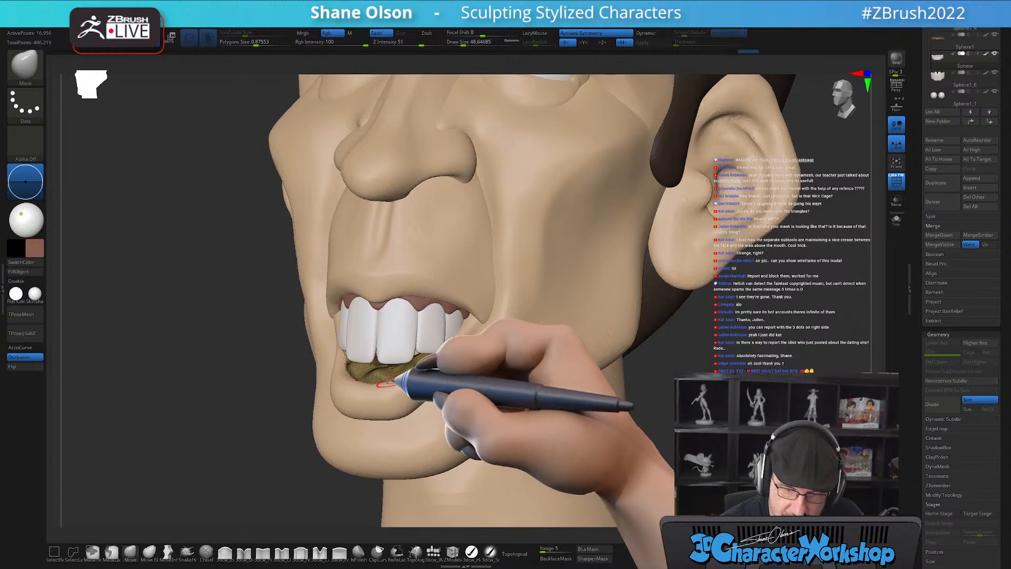
mouse_move(406, 372)
right_mouse_down()
mouse_move(396, 378)
mouse_move(457, 367)
right_mouse_up()
key("shift+f")
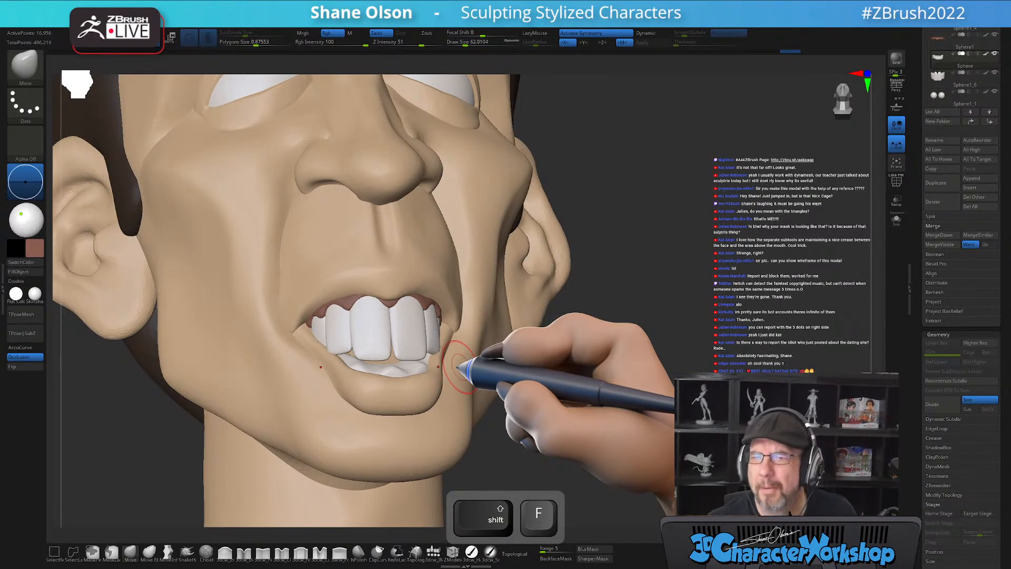
right_click_drag(745, 283, 637, 364, "alt")
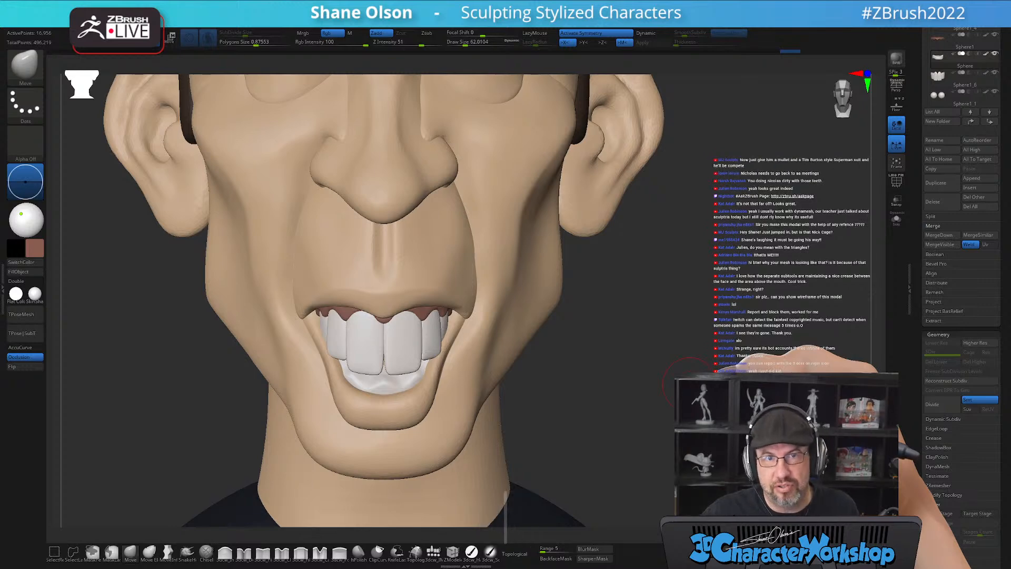
left_click_drag(689, 388, 676, 366, "alt")
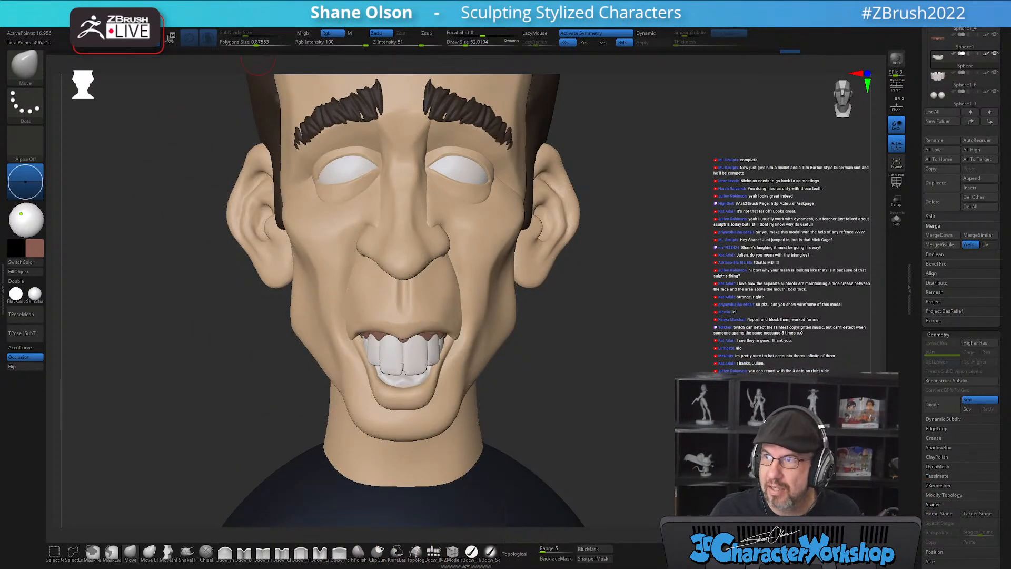
Switch to the browser, enlarge the caricature bust image with gray hair and goatee to examine it, and return to ZBrush.
key("a")
key("c")
key("Return")
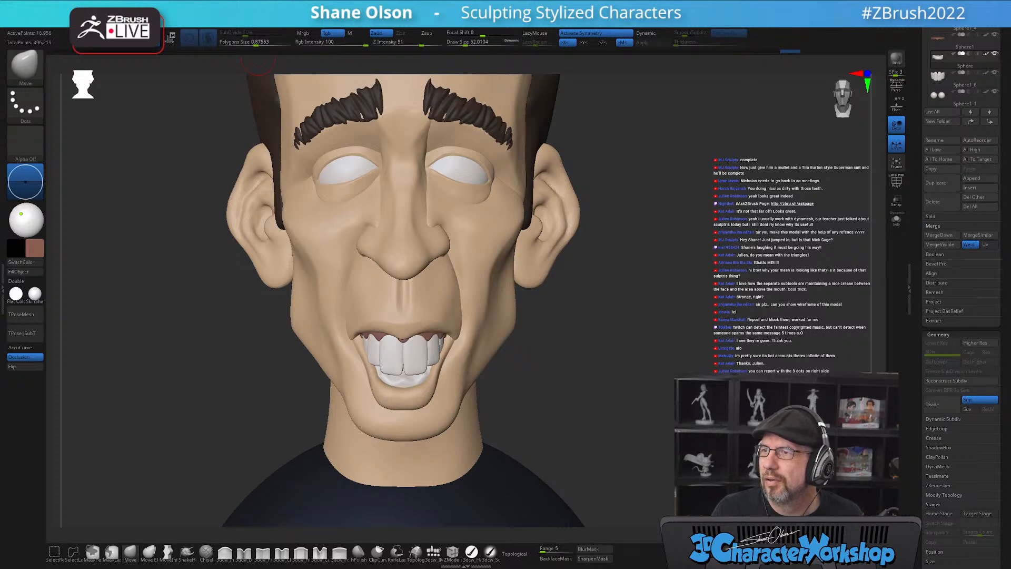
left_click_drag(711, 2, 574, 51)
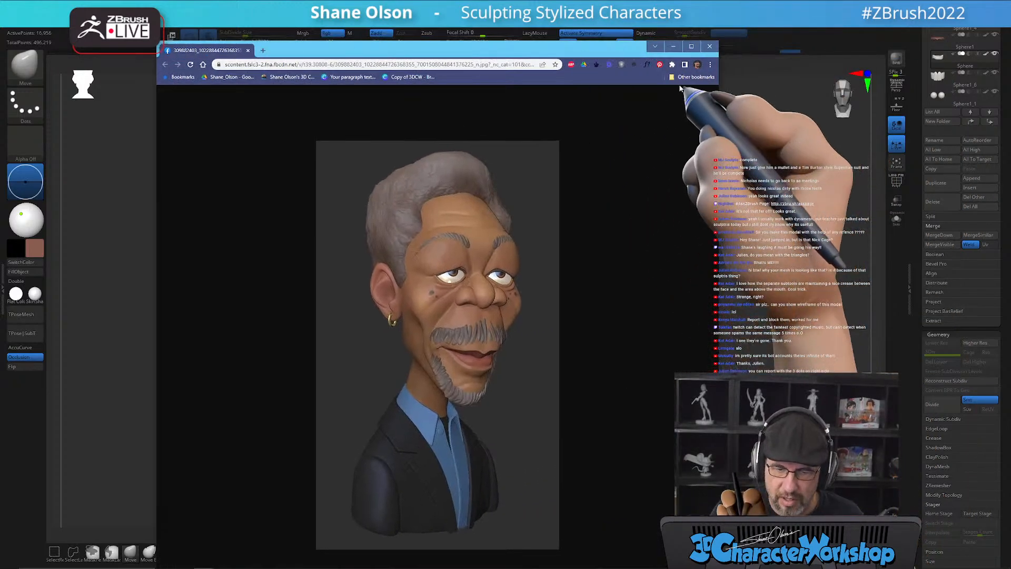
left_click(692, 46)
scroll(505, 264, "up", 2, "ctrl")
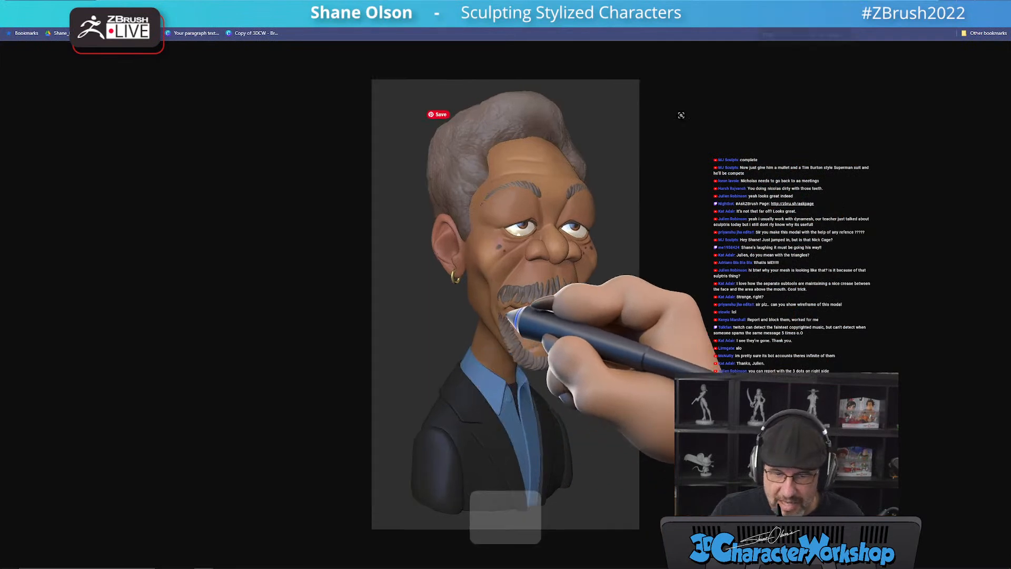
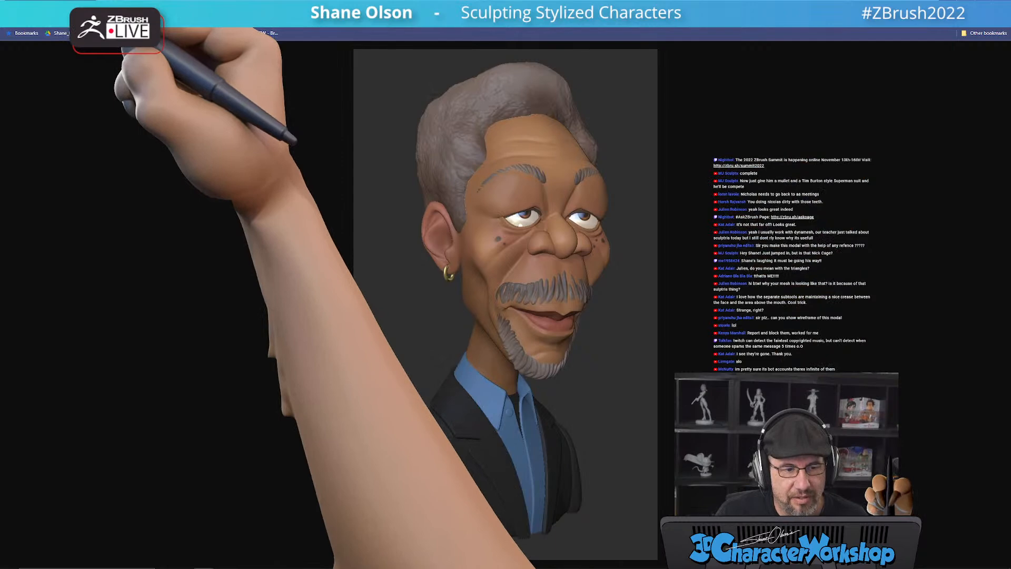
key("alt+Tab")
Color the lower gum block reddish-brown to match the upper gums.
mouse_move(619, 338)
left_mouse_down()
mouse_move(609, 334)
mouse_move(605, 361)
mouse_move(485, 286)
left_mouse_up()
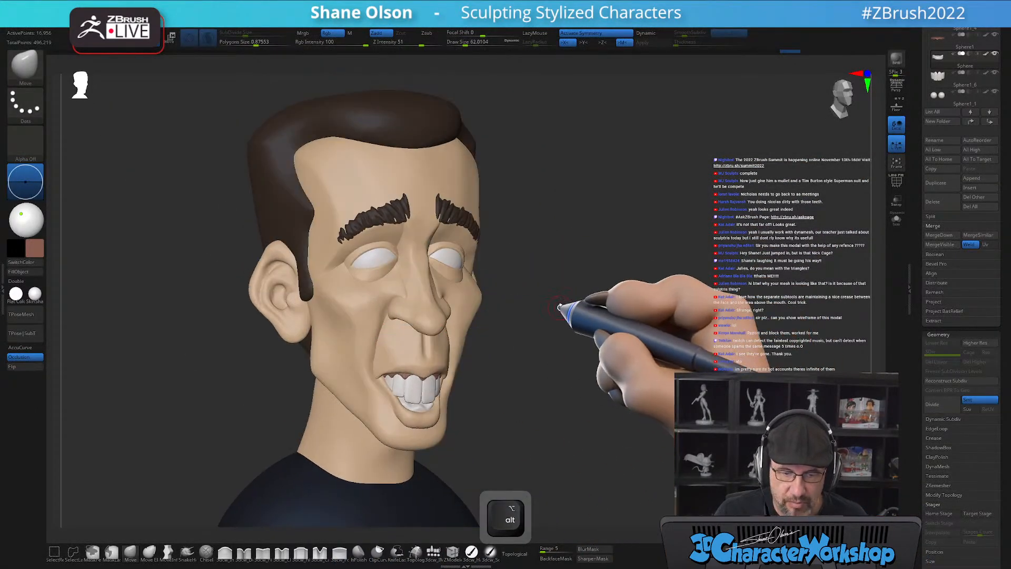
mouse_move(560, 346)
left_mouse_down()
mouse_move(598, 361)
mouse_move(609, 349)
mouse_move(591, 348)
mouse_move(609, 339)
left_mouse_up()
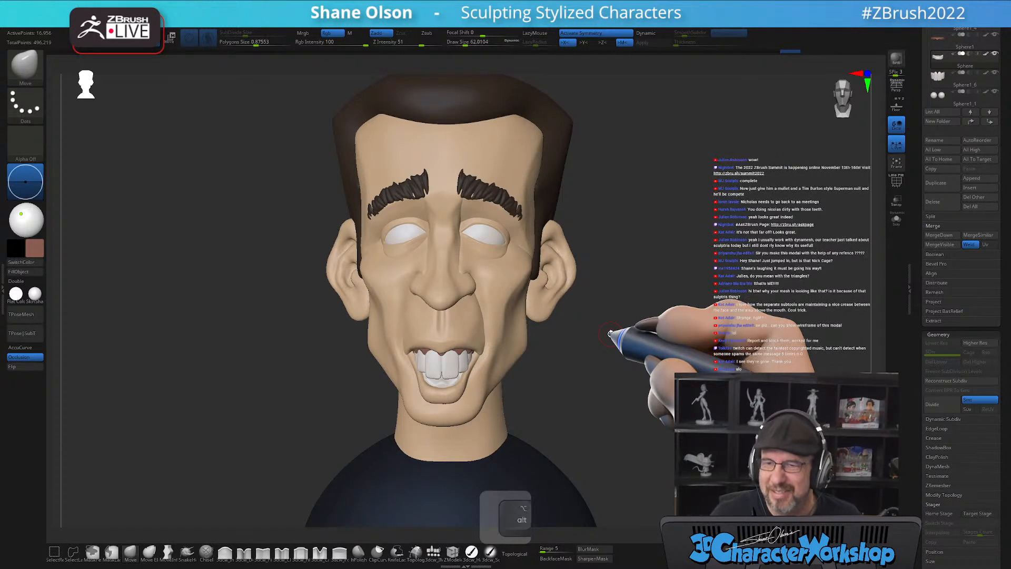
mouse_move(591, 355)
left_mouse_down()
mouse_move(564, 361)
mouse_move(466, 547)
left_mouse_up()
left_click(471, 551)
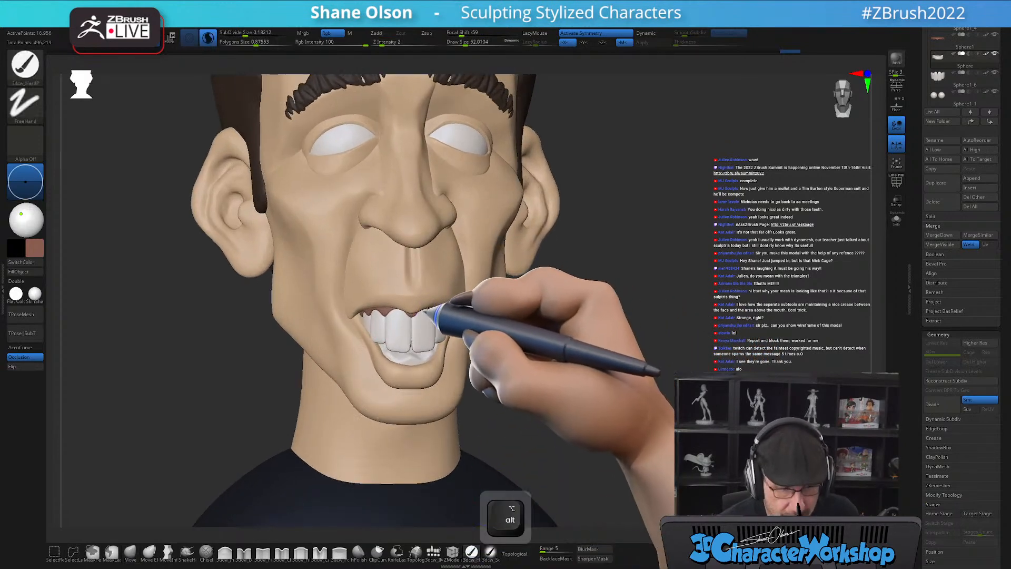
left_click_drag(429, 322, 248, 329)
left_click_drag(261, 492, 575, 379)
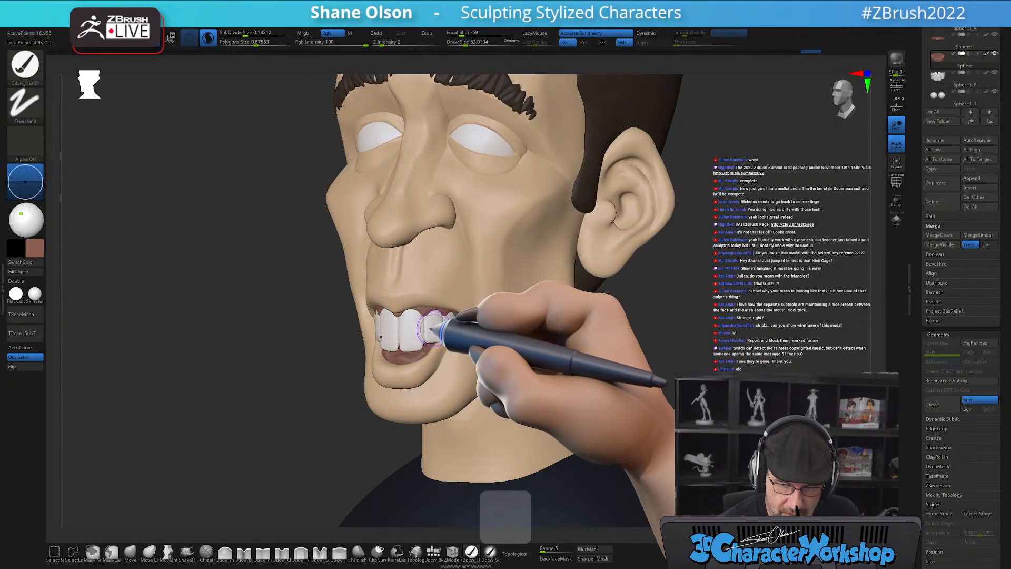
Select the upper teeth, show their polyframe, and duplicate them as a new subtool.
left_click(432, 327, "alt")
key("shift+f")
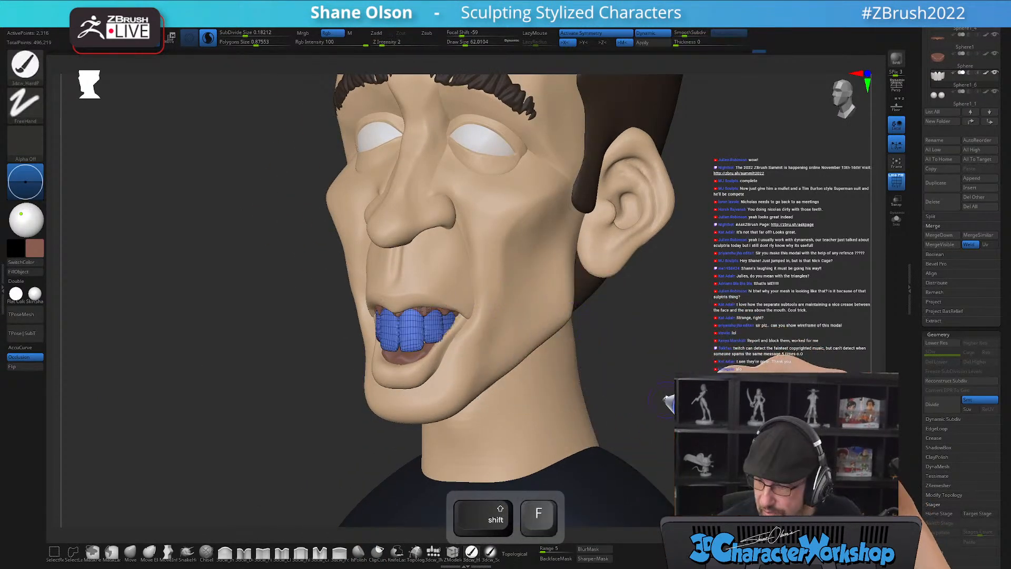
left_click_drag(717, 334, 902, 338, "alt")
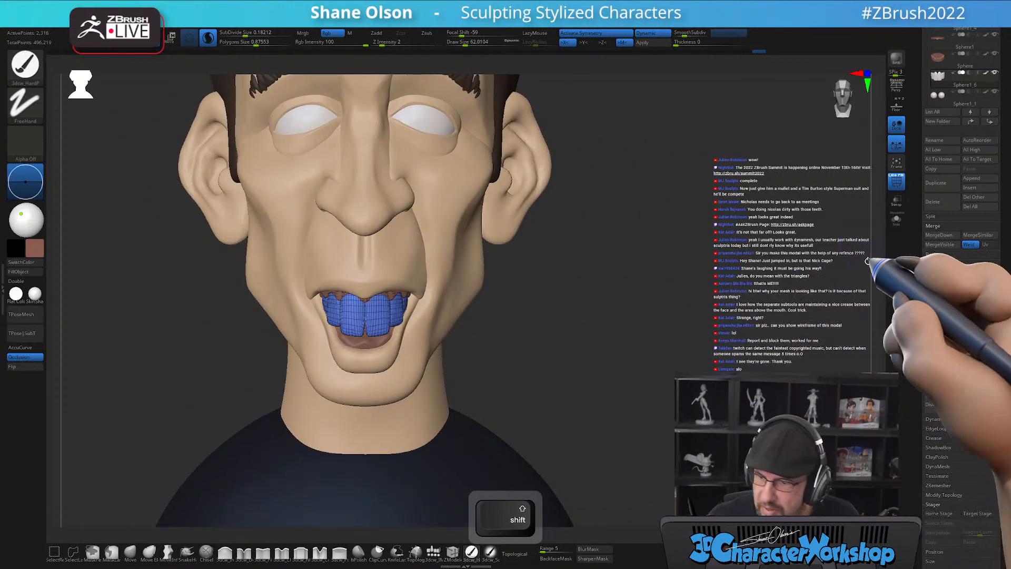
left_click(938, 183)
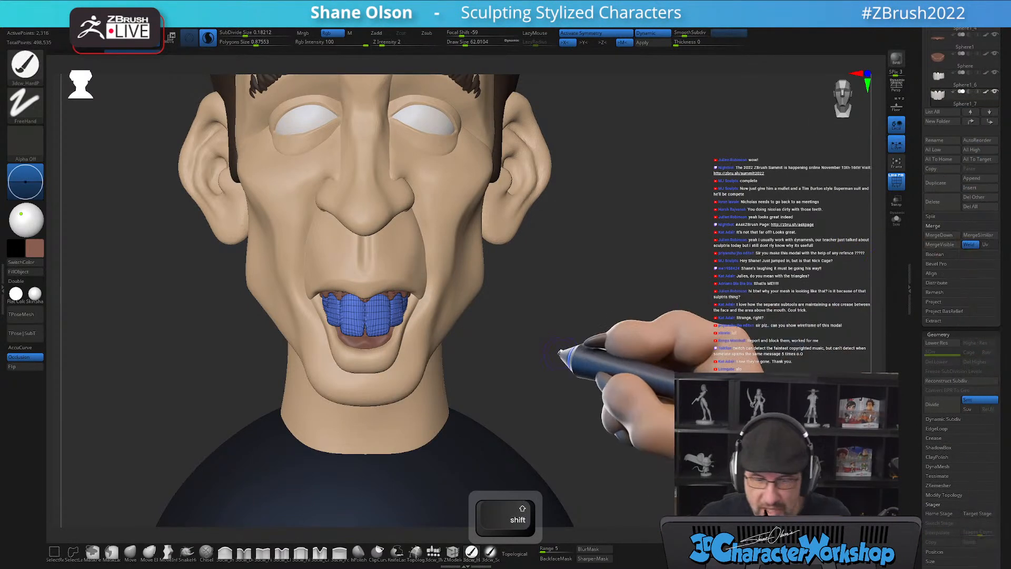
Turn off symmetry, center the gizmo on the duplicated teeth, and flip them upside down.
key("w")
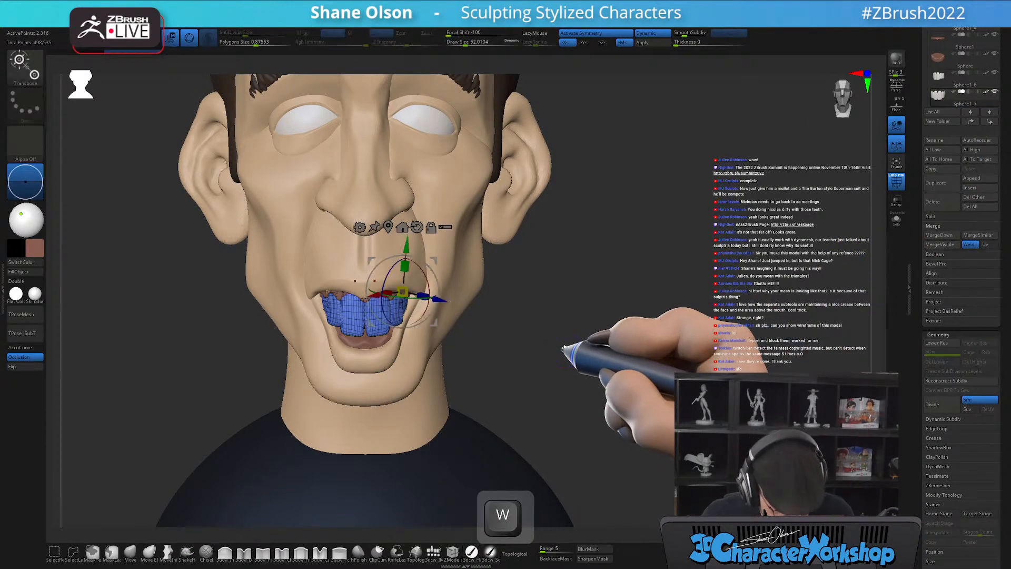
key("x")
left_click(402, 227)
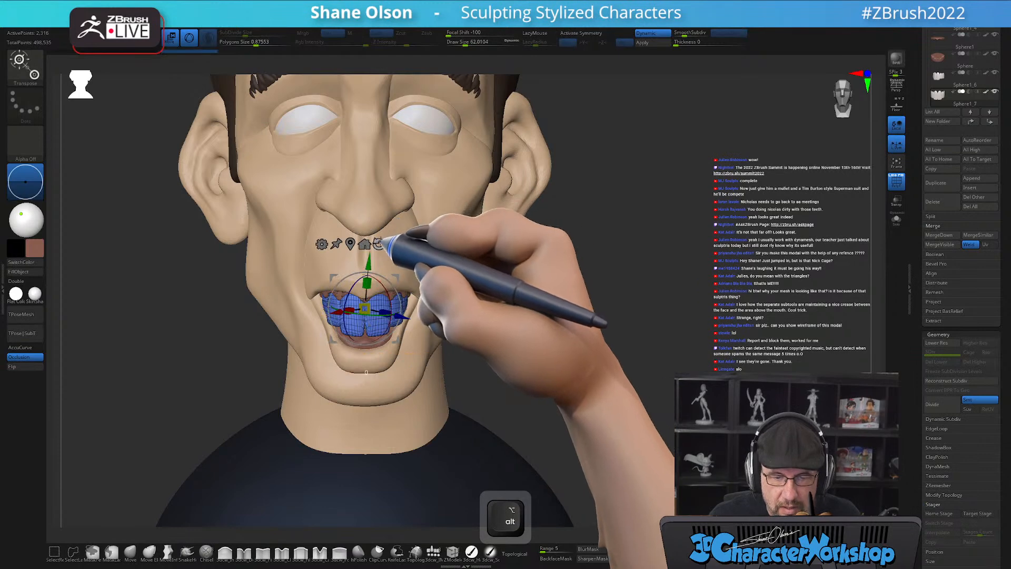
left_click_drag(395, 287, 373, 334)
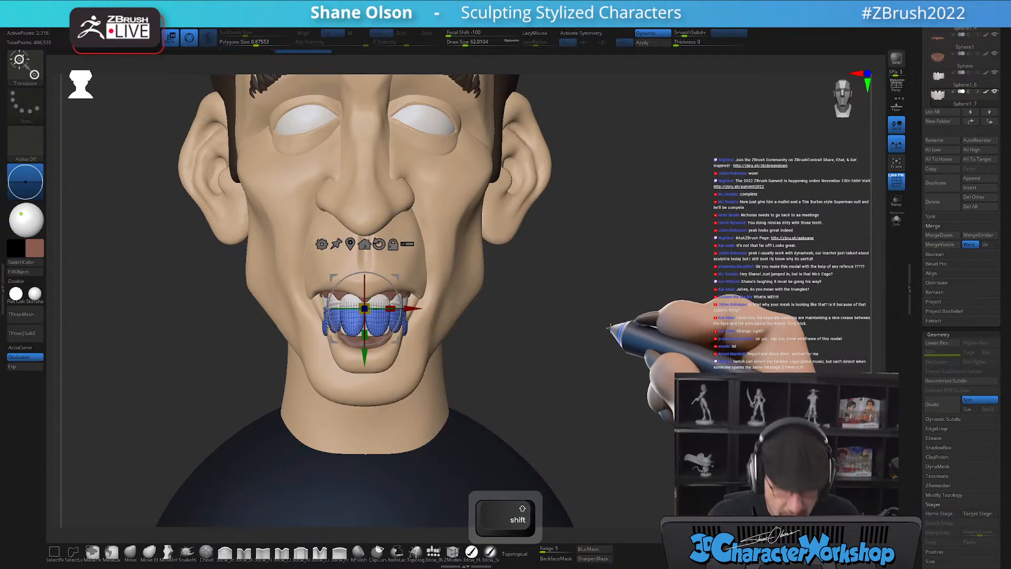
Move the flipped teeth down and back in profile to sit behind the upper teeth along the lower gum.
left_click_drag(621, 327, 483, 258, "shift")
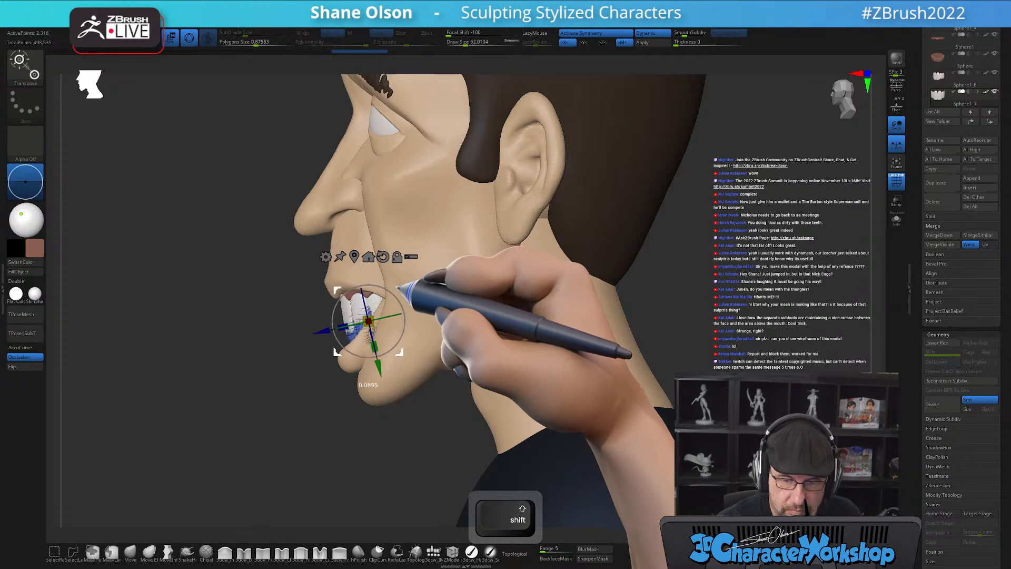
left_click_drag(413, 289, 464, 366, "shift")
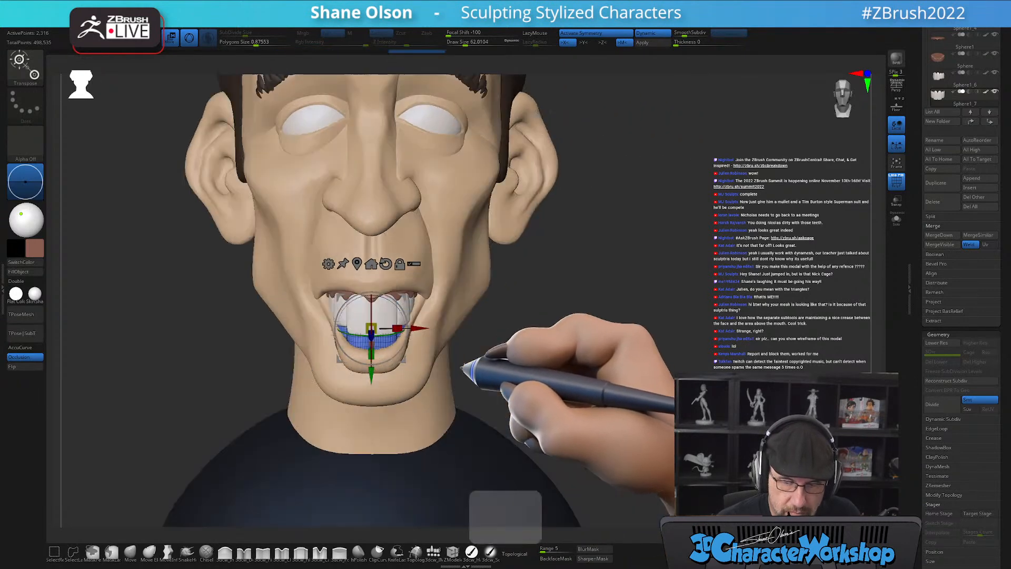
Nudge and tilt the flipped lower teeth so they sit along the lower gum behind the upper teeth.
right_click_drag(421, 333, 384, 383)
left_click_drag(355, 349, 354, 347)
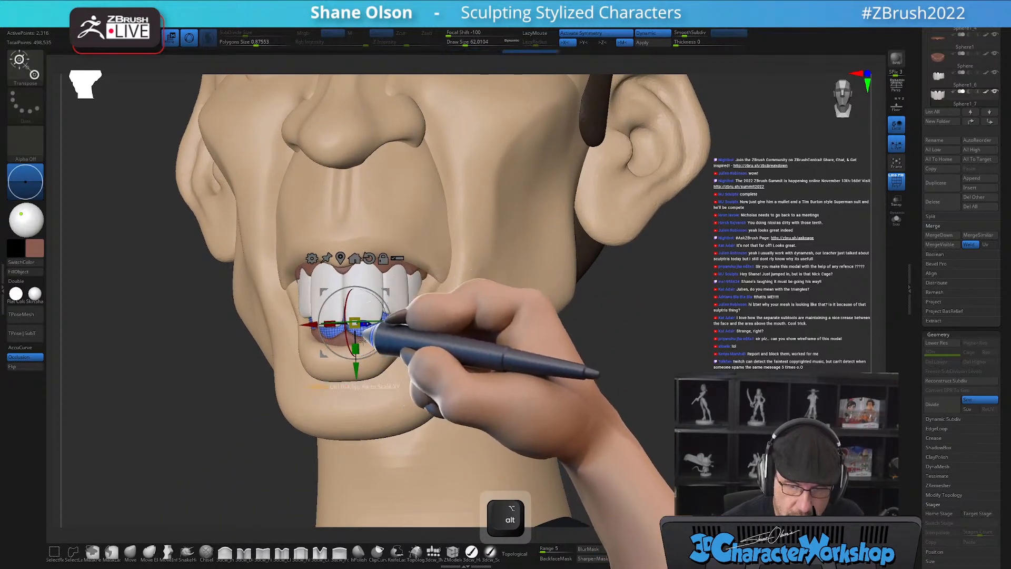
left_click_drag(353, 375, 353, 377)
right_click_drag(476, 350, 425, 305)
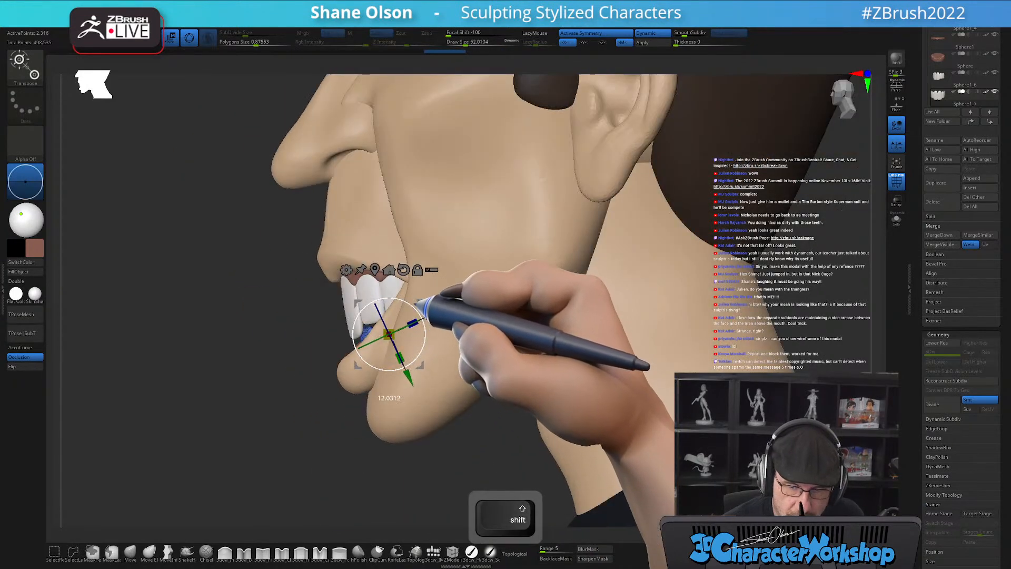
right_click_drag(449, 363, 704, 332, "shift")
Isolate the lower teeth and smooth the facing edges of the two front teeth.
left_click(896, 219)
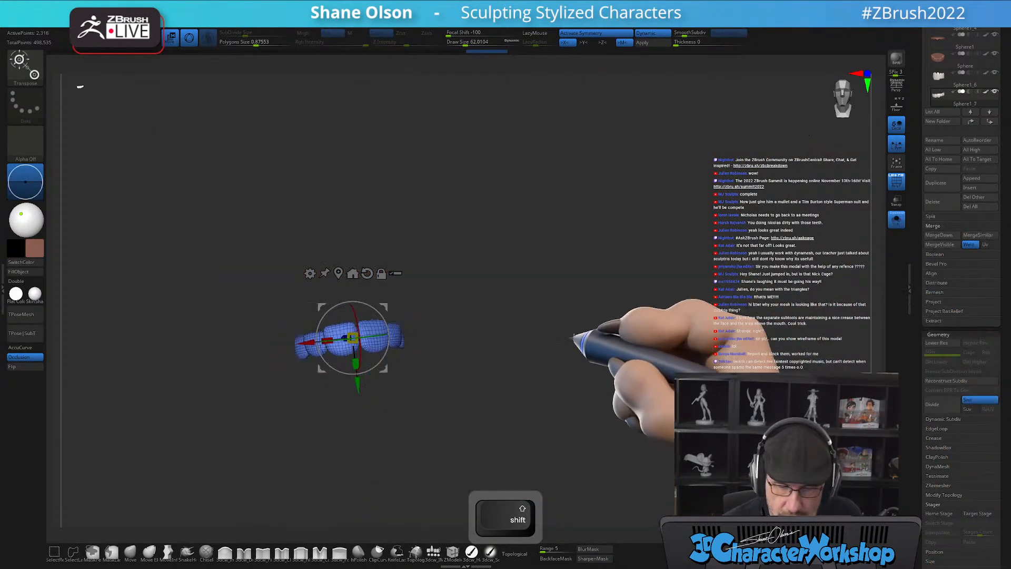
right_click_drag(554, 345, 530, 400, "alt")
key("q")
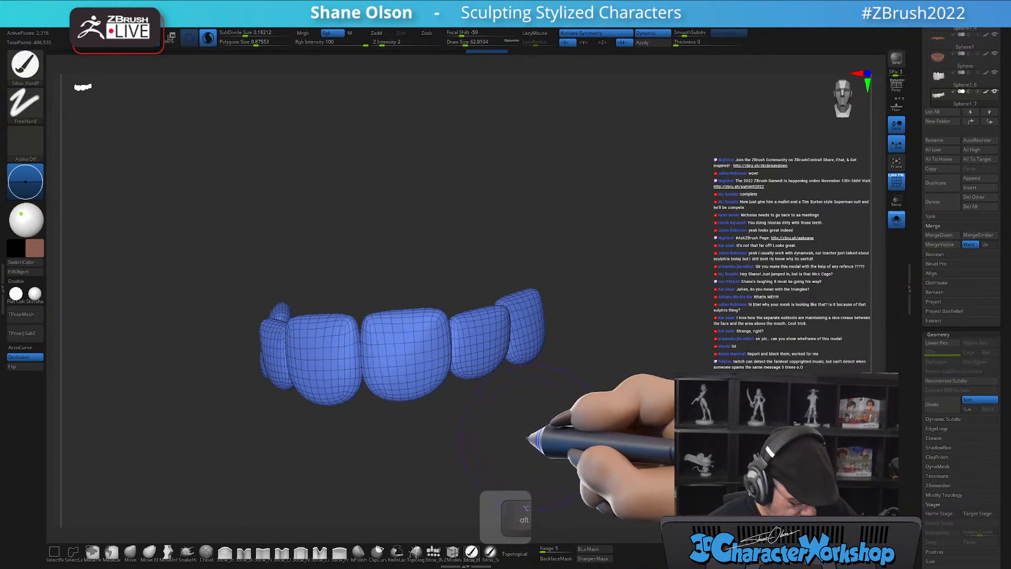
key("shift")
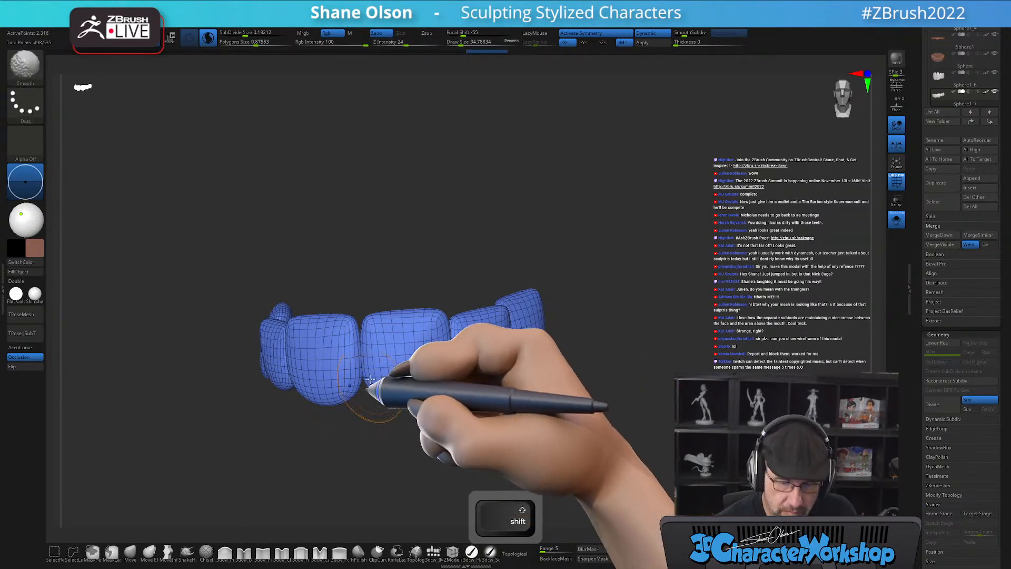
left_click_drag(361, 363, 366, 411, "shift")
mouse_move(518, 411)
left_mouse_down()
mouse_move(501, 411)
mouse_move(515, 410)
mouse_move(536, 381)
left_mouse_up()
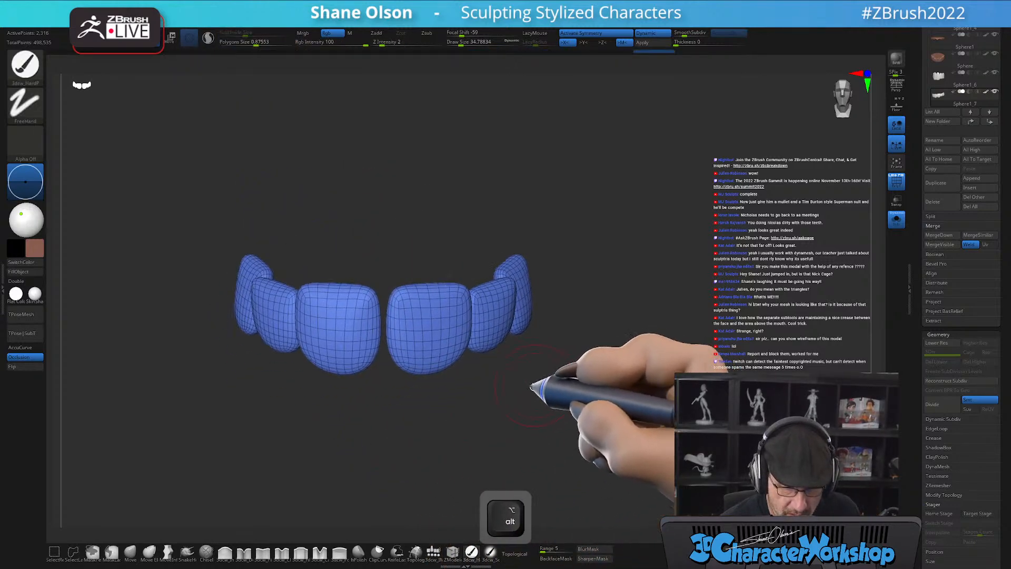
Auto-group the lower teeth into one polygroup per tooth, and mirror and weld them with local symmetry off.
key("3")
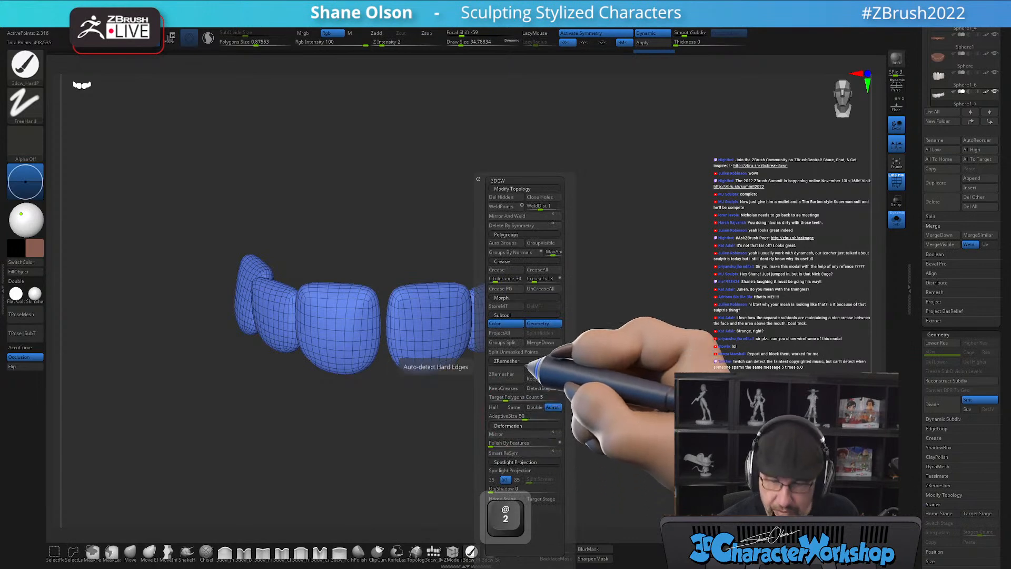
key("2")
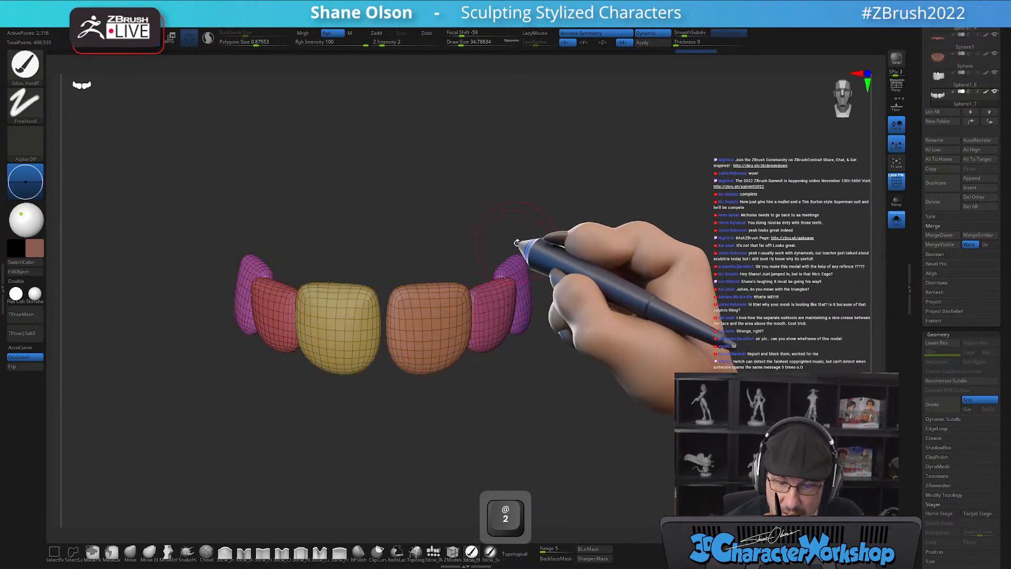
left_click(898, 145)
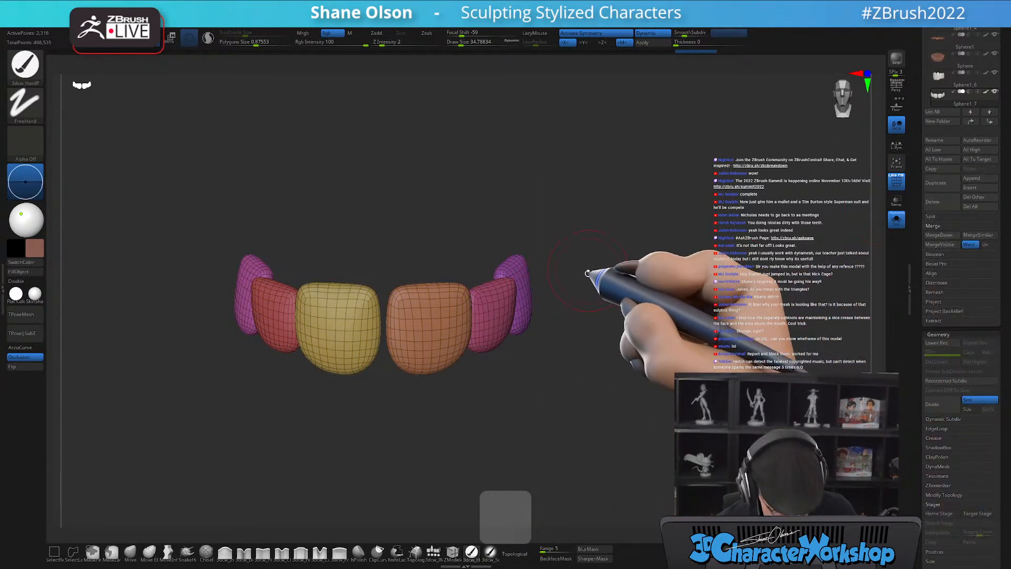
key("2")
left_click(582, 217)
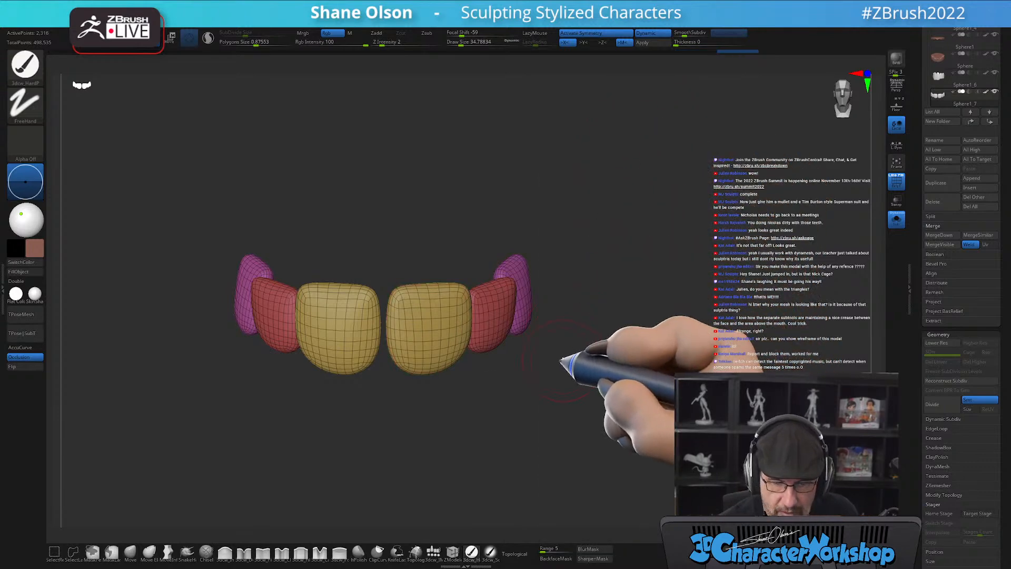
Inflate the lower teeth symmetrically with the 3dcw_Inflate brush at a draw size of about 59 to tighten the front gap.
key("b")
key("m")
key("v")
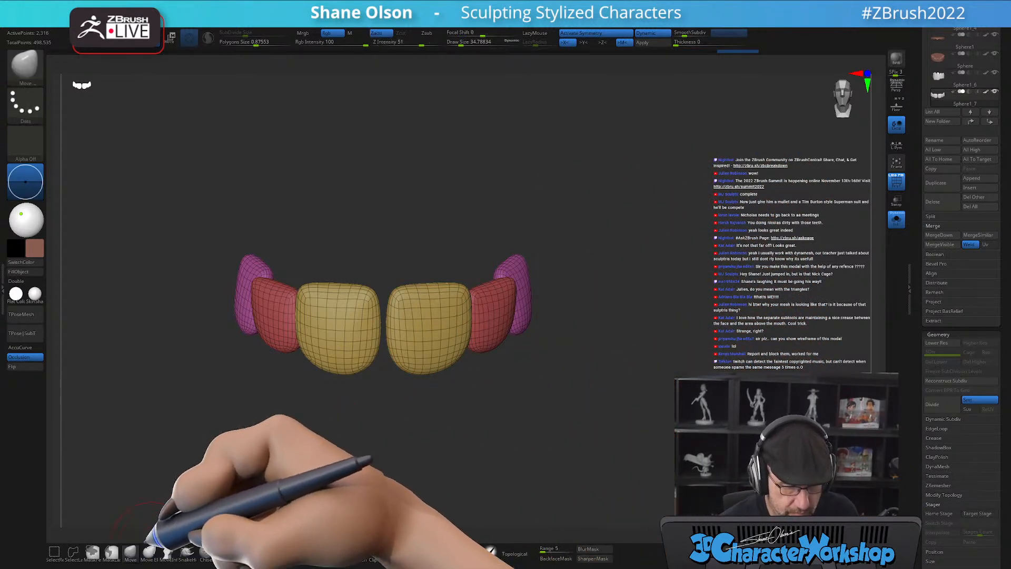
key("s")
key("s")
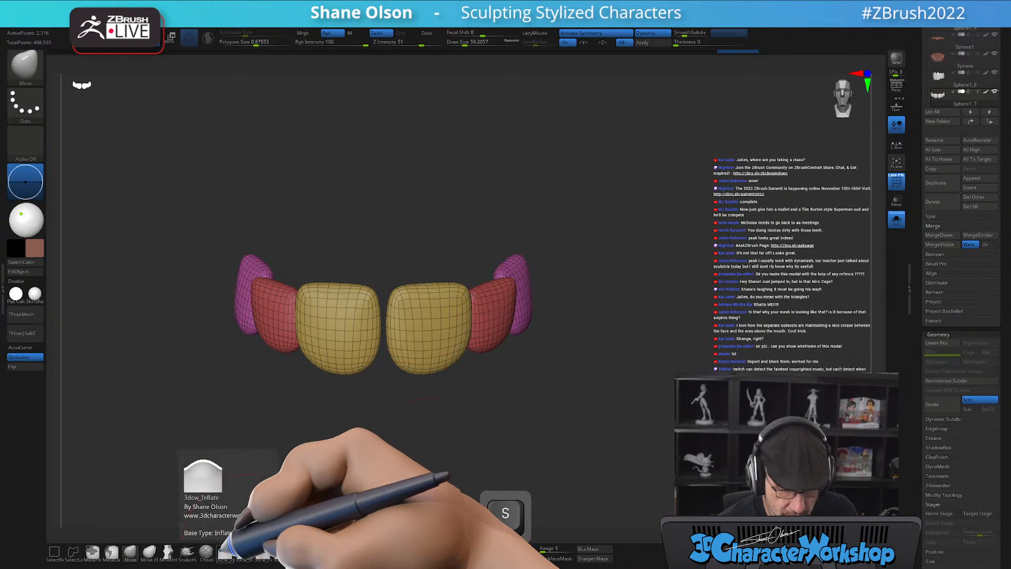
left_click_drag(227, 526, 402, 447)
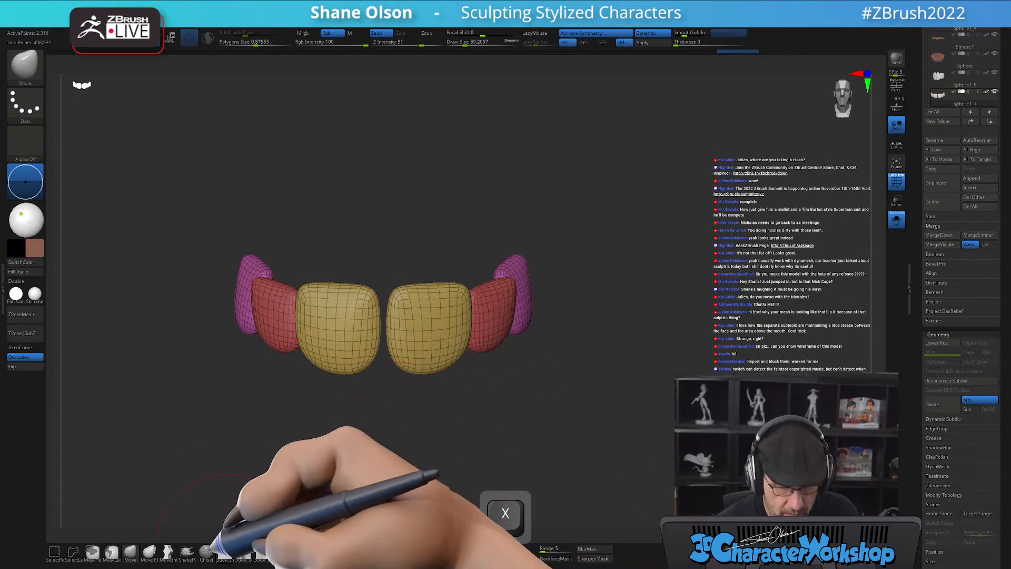
left_click(224, 552)
key("x")
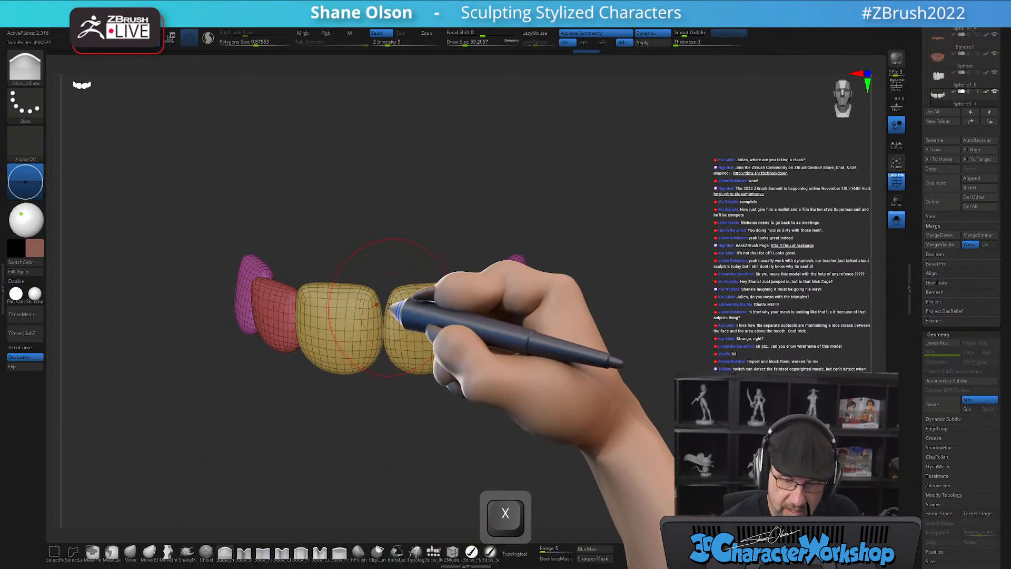
left_click_drag(485, 352, 524, 370)
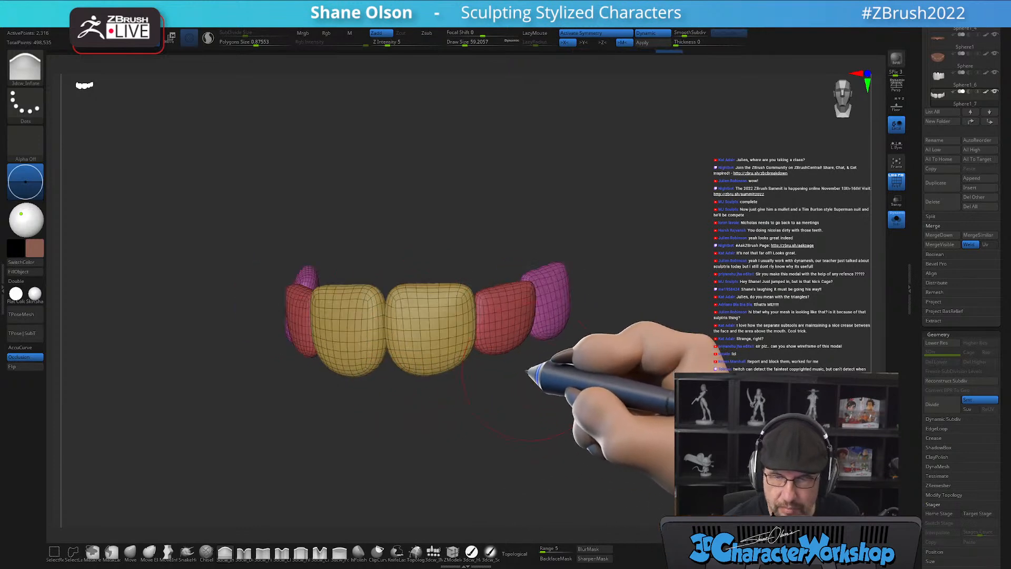
mouse_move(560, 398)
left_mouse_down("alt")
mouse_move(571, 390)
mouse_move(526, 402)
mouse_move(524, 429)
left_mouse_up("alt")
Reposition individual lower teeth with the Move brush at a draw size of about 71, using topological masking to keep neighbouring teeth separate.
left_click(130, 551)
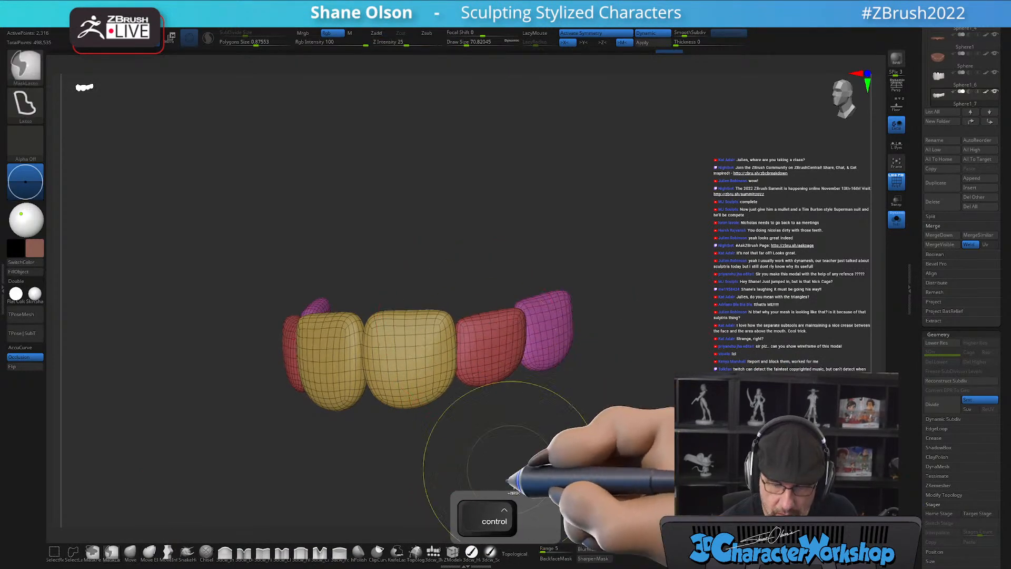
key("ctrl+z")
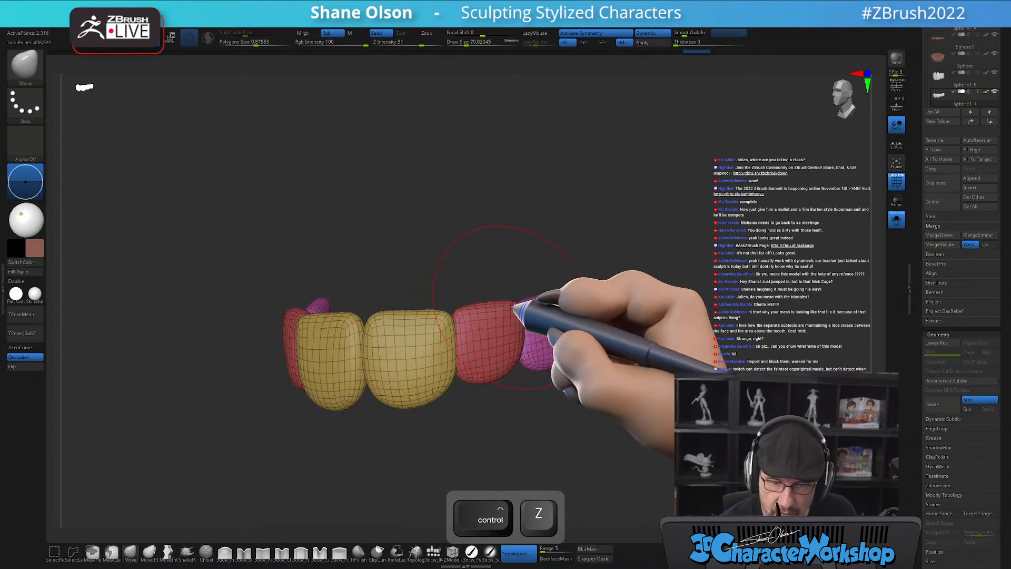
left_click_drag(509, 305, 508, 301)
left_click_drag(583, 404, 588, 371, "alt")
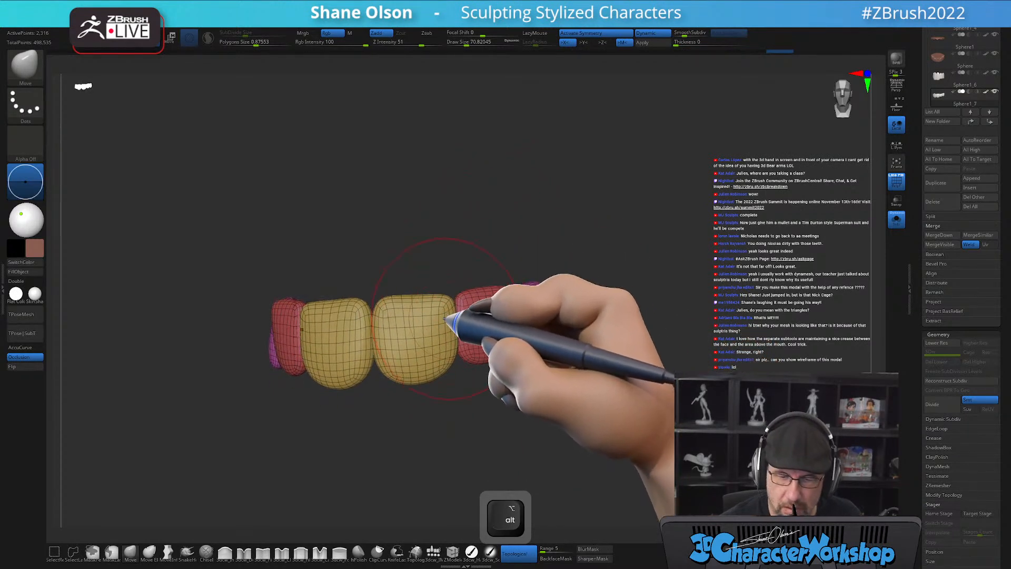
left_click_drag(452, 352, 502, 335)
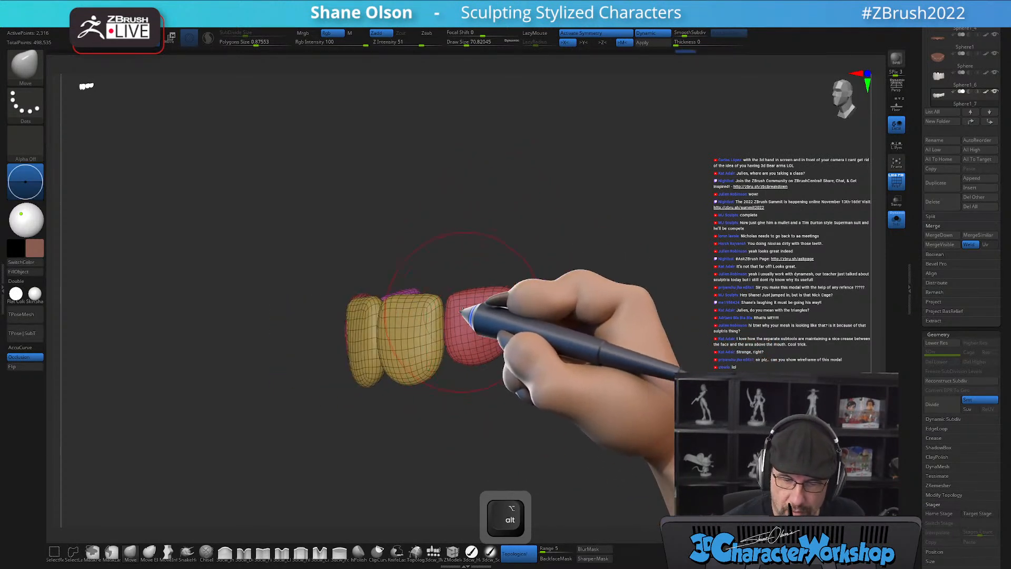
Show the whole head again with the polyframe hidden and check how the lower teeth fit in the mouth.
left_click(897, 218)
right_click_drag(411, 423, 538, 343, "alt")
right_click_drag(627, 347, 638, 345, "alt")
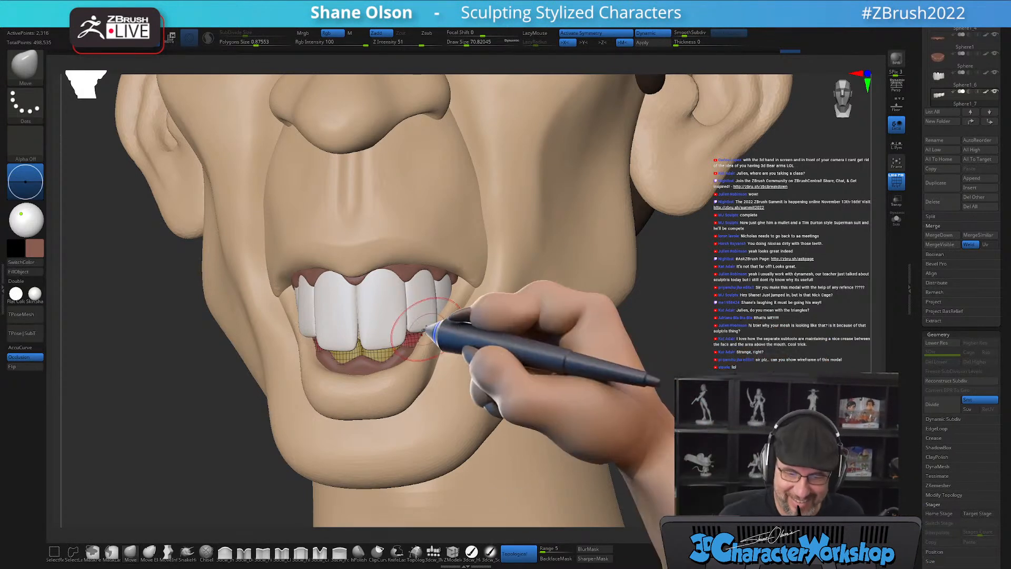
key("shift+f")
mouse_move(468, 395)
right_mouse_down()
mouse_move(485, 377)
mouse_move(451, 390)
mouse_move(436, 334)
mouse_move(451, 300)
mouse_move(418, 331)
right_mouse_up()
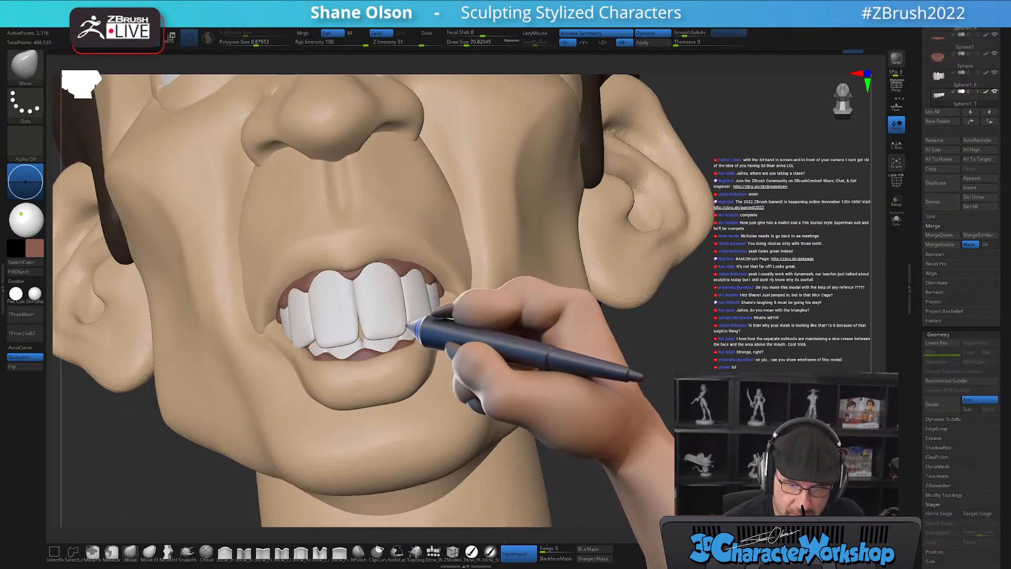
mouse_move(447, 339)
right_mouse_down()
mouse_move(468, 323)
mouse_move(425, 345)
mouse_move(372, 342)
mouse_move(521, 363)
mouse_move(555, 380)
mouse_move(590, 375)
mouse_move(572, 335)
mouse_move(579, 402)
mouse_move(581, 363)
mouse_move(624, 303)
right_mouse_up()
right_click_drag(737, 352, 537, 342)
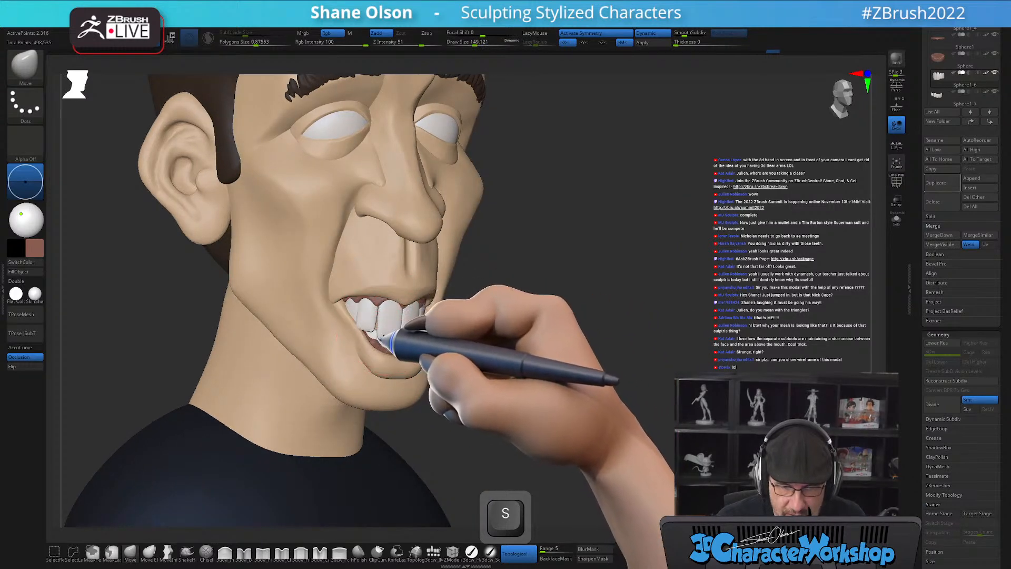
Select the upper teeth and adjust their arch inside the lips with the Move brush at a draw size of about 149.
left_click_drag(521, 345, 555, 348)
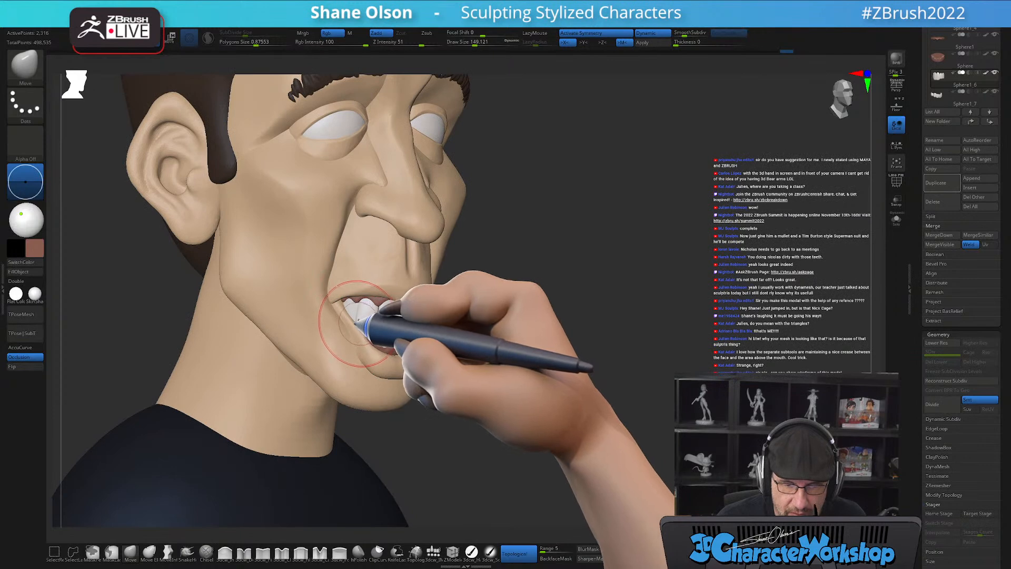
mouse_move(591, 322)
left_mouse_down()
mouse_move(571, 326)
mouse_move(596, 320)
left_mouse_up()
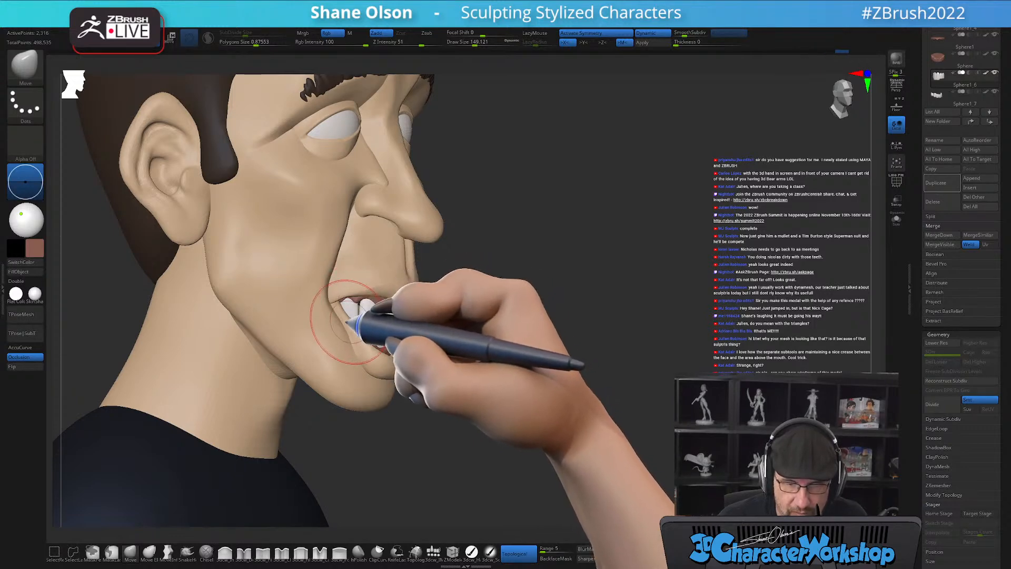
left_click_drag(635, 308, 592, 400)
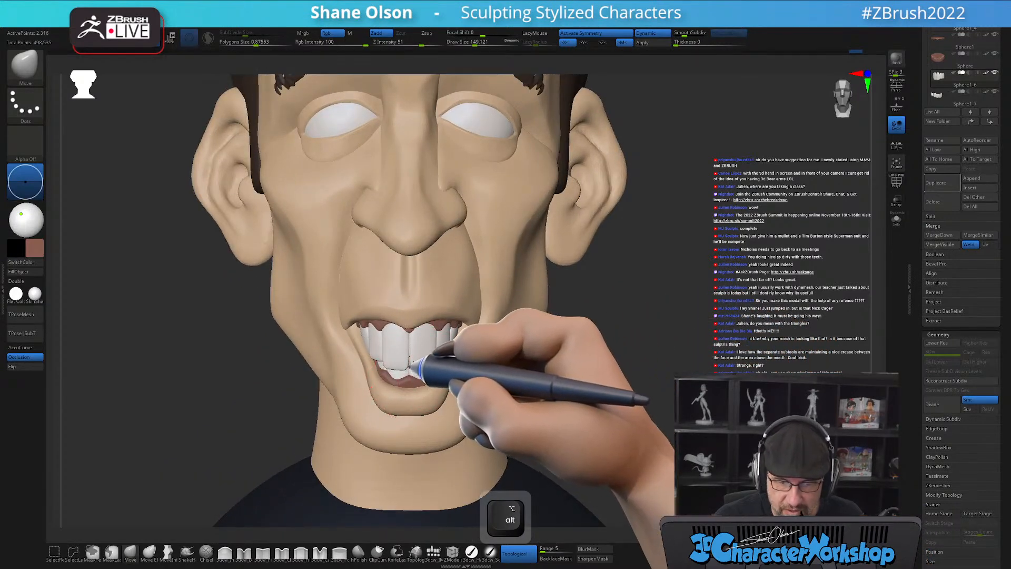
left_click_drag(664, 397, 665, 354)
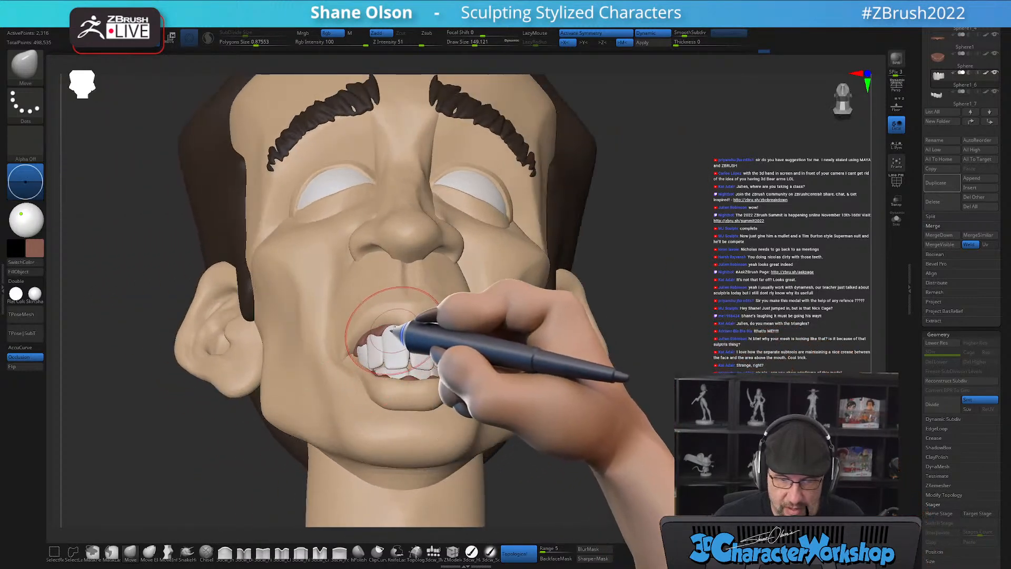
left_click_drag(716, 289, 713, 314, "shift")
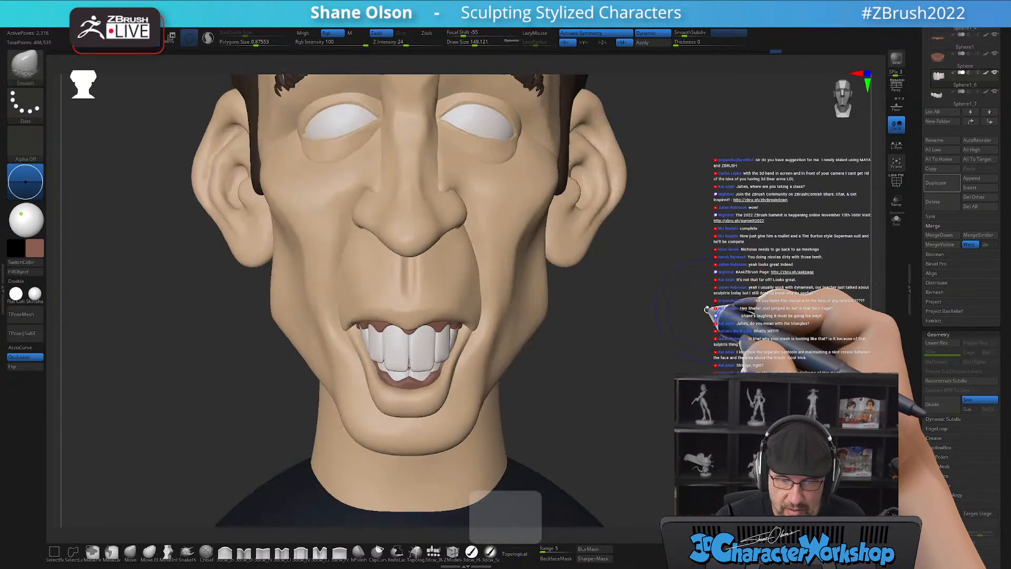
mouse_move(707, 372)
left_mouse_down("alt")
mouse_move(665, 363)
mouse_move(712, 376)
left_mouse_up("alt")
left_click_drag(606, 338, 583, 361)
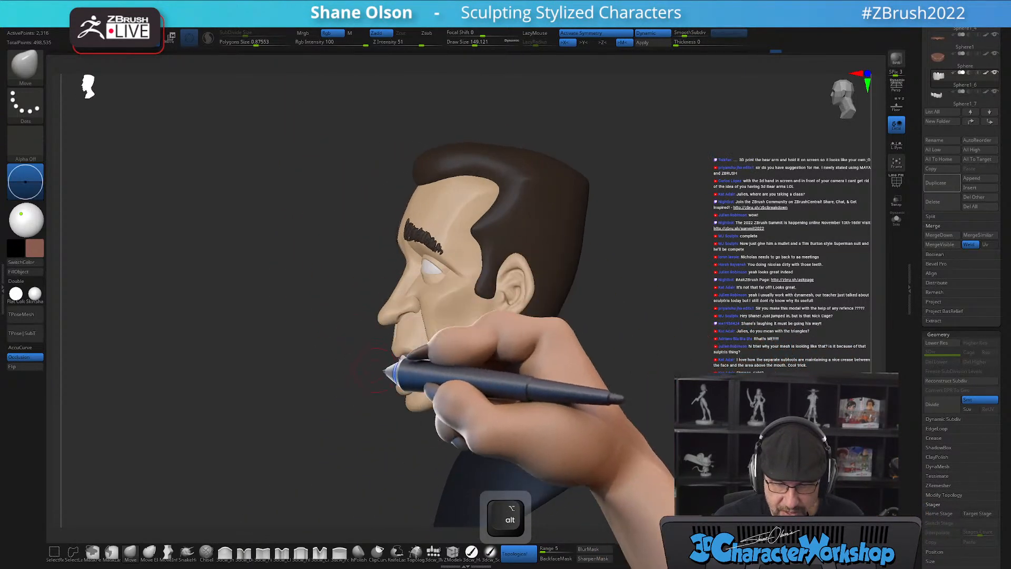
Turn on perspective for the full bust with the focal length set to 85, and enlarge the Move brush to about 187.
left_click_drag(699, 372, 731, 372)
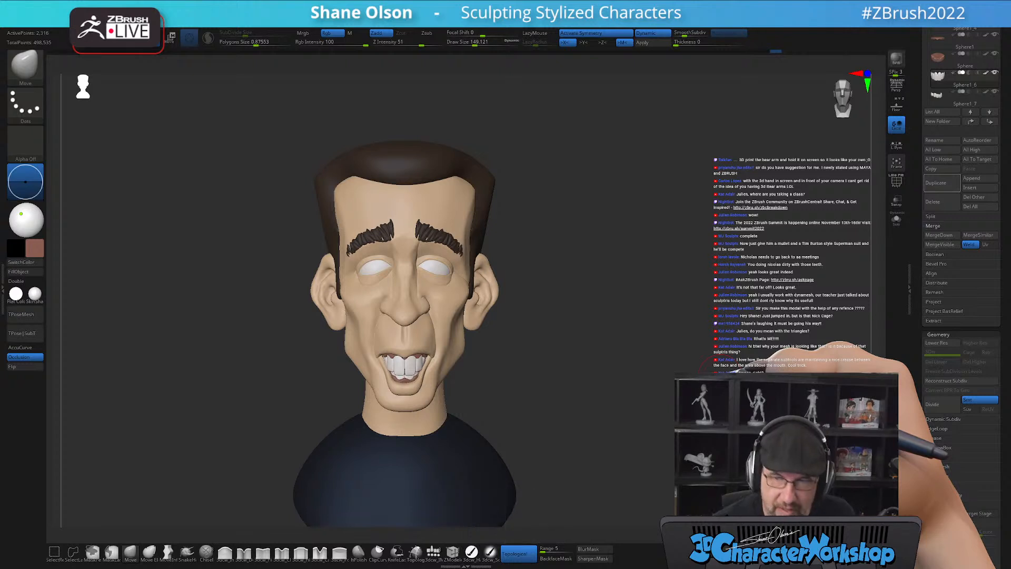
left_click_drag(594, 371, 571, 315, "alt")
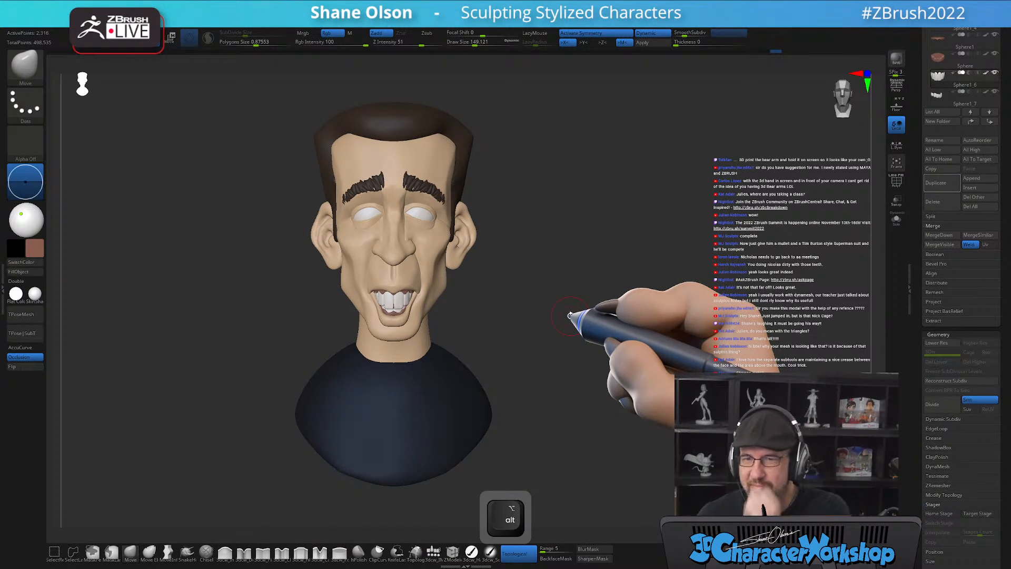
left_click_drag(557, 273, 534, 291, "alt")
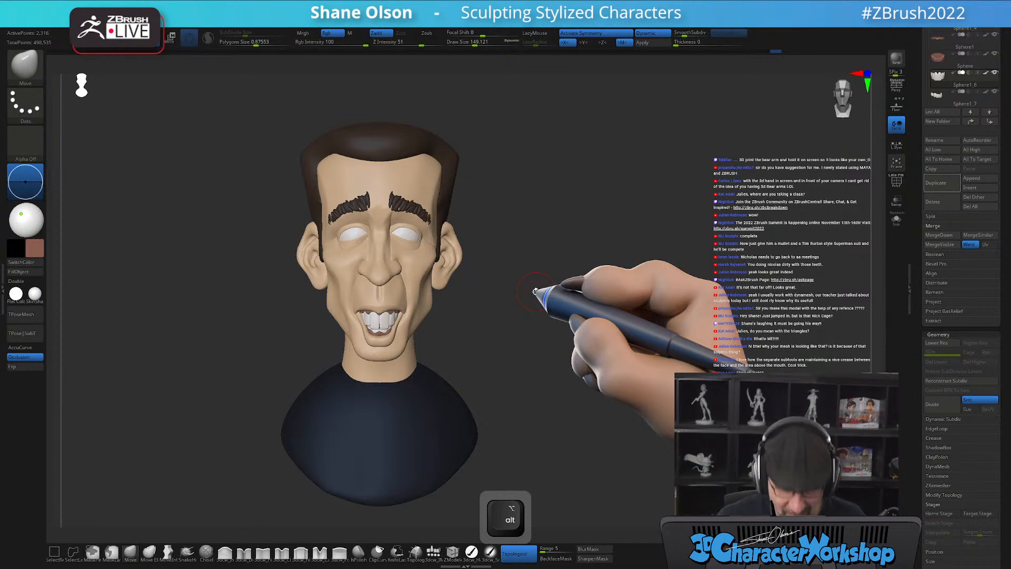
key("p")
key("2")
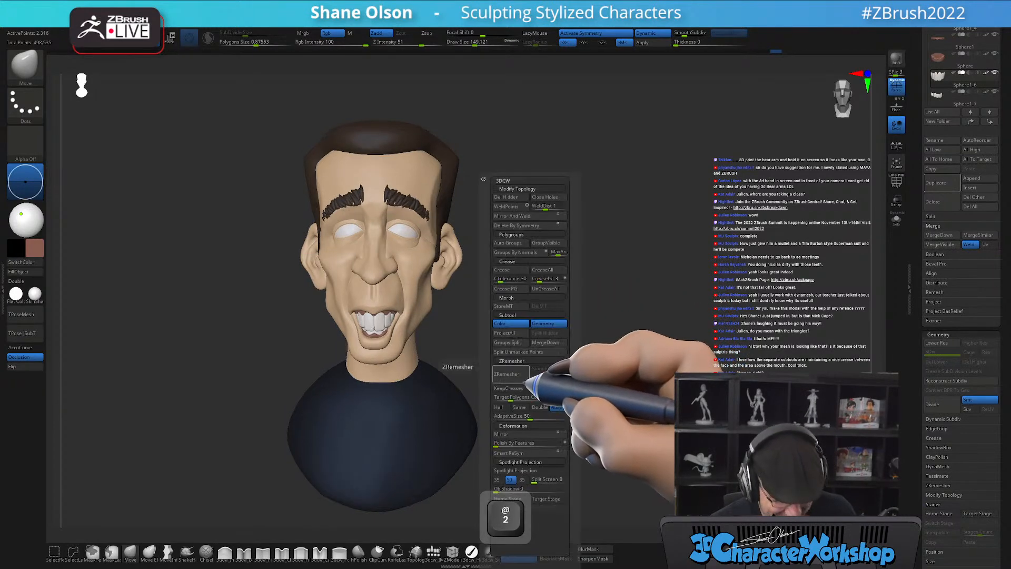
left_click(521, 480)
left_click_drag(633, 320, 597, 400)
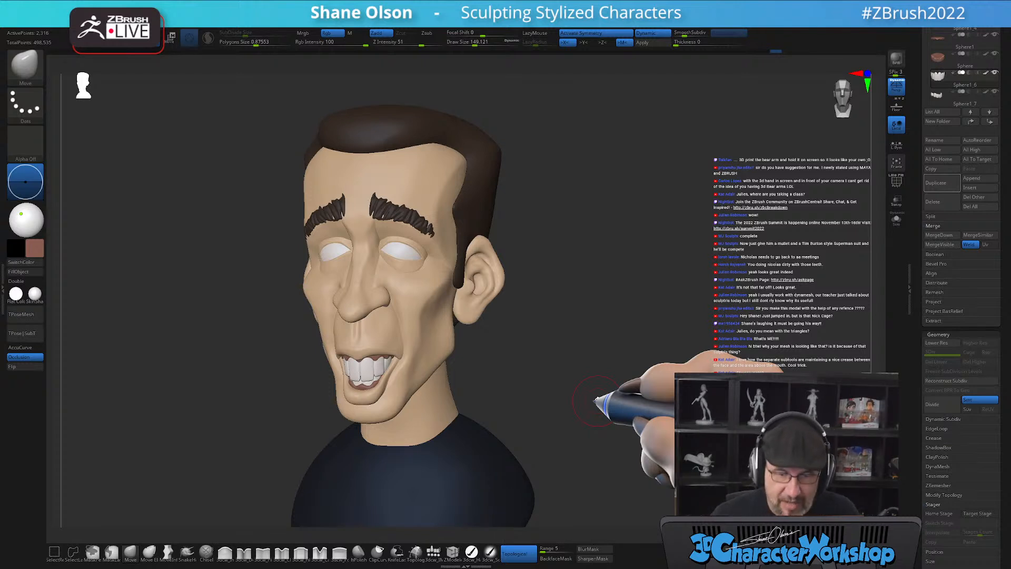
key("s")
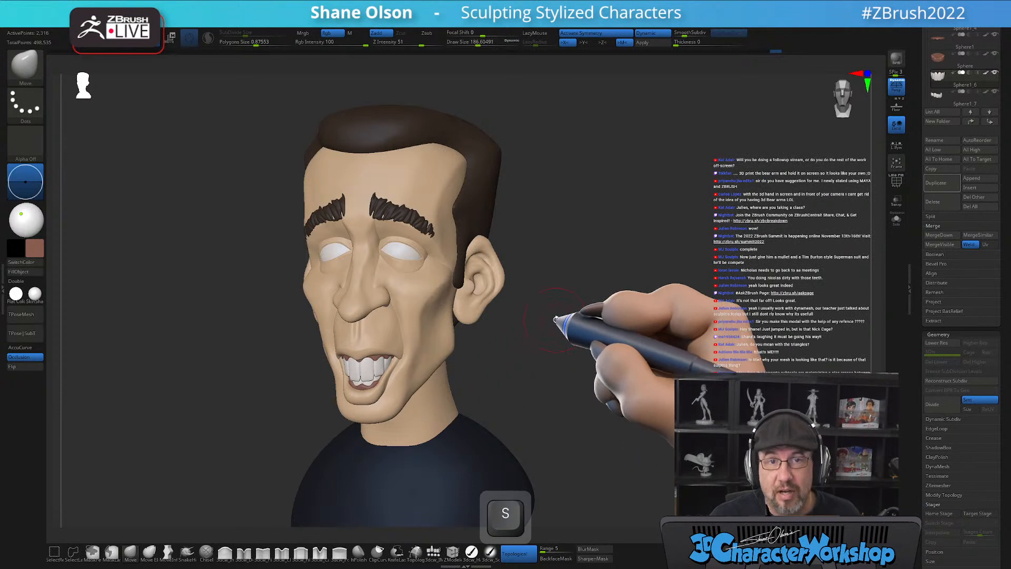